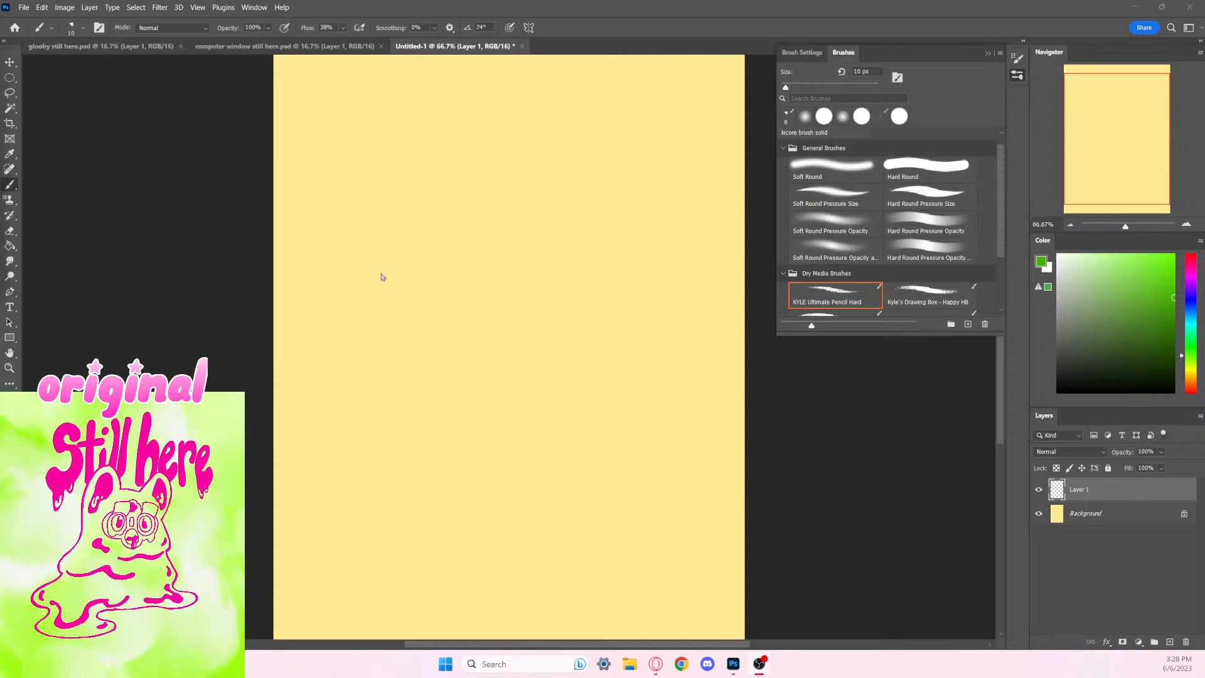
pyautogui.moveTo(423, 262); pyautogui.dragTo(516, 225)
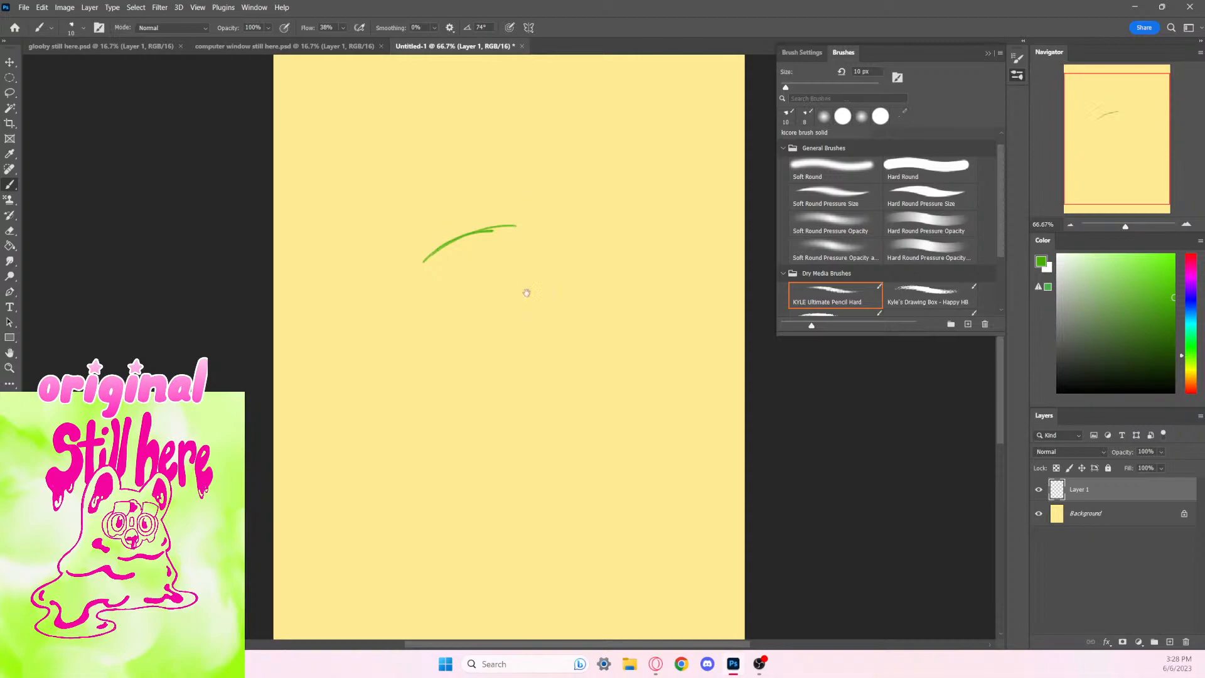
pyautogui.hotkey('ctrl', 'z')
pyautogui.hotkey('ctrl', 'z')
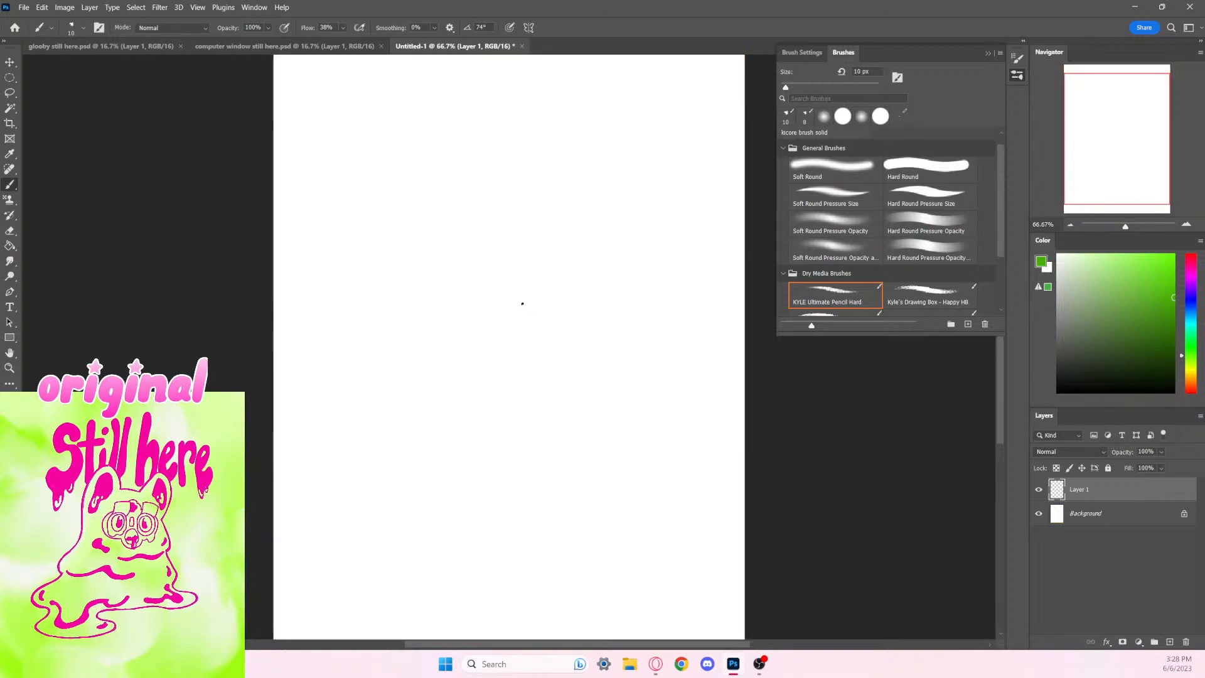
pyautogui.hotkey('ctrl', 'shift', 'z')
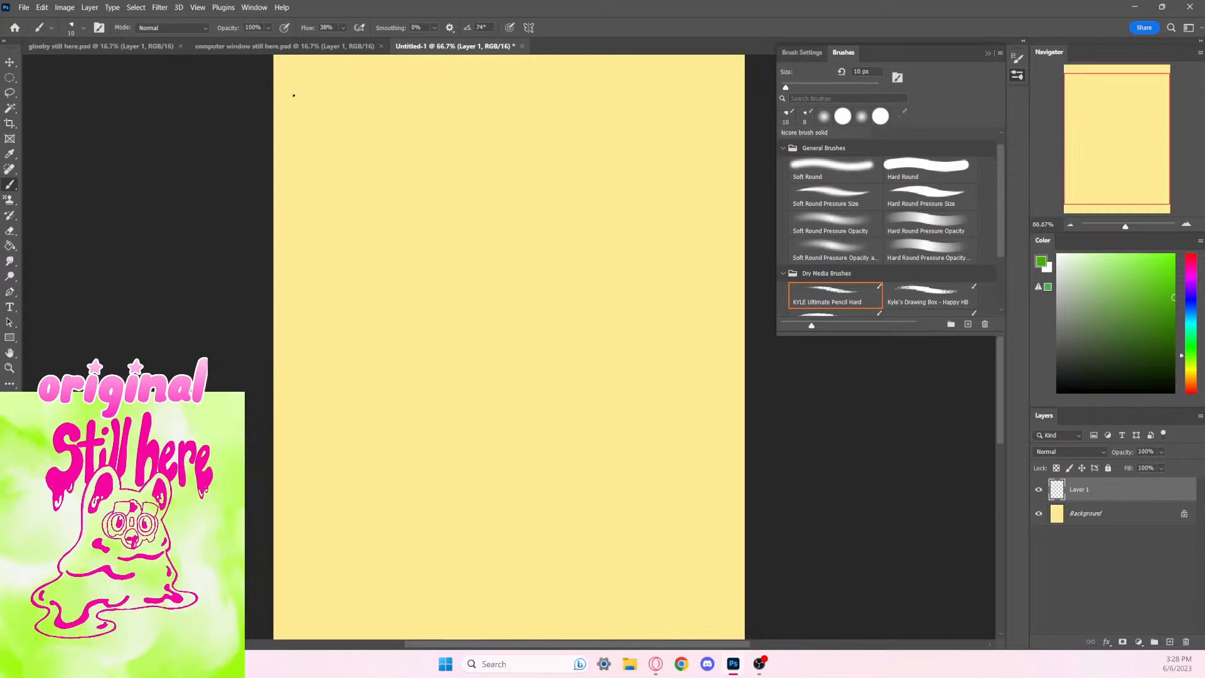
# Step: Set the brush smoothing to about 56% and sketch the curved top of the head in green on Layer 1
pyautogui.click(434, 28)
pyautogui.moveTo(432, 40); pyautogui.dragTo(465, 40)
pyautogui.moveTo(533, 203)
pyautogui.mouseDown()
pyautogui.moveTo(408, 291)
pyautogui.moveTo(468, 205)
pyautogui.moveTo(402, 332)
pyautogui.moveTo(409, 288)
pyautogui.mouseUp()
pyautogui.moveTo(448, 216); pyautogui.dragTo(561, 219)
# Step: Set the brush smoothing to 31% and sketch the rest of the rounded, bottom-heavy body outline below the head arc
pyautogui.click(434, 28)
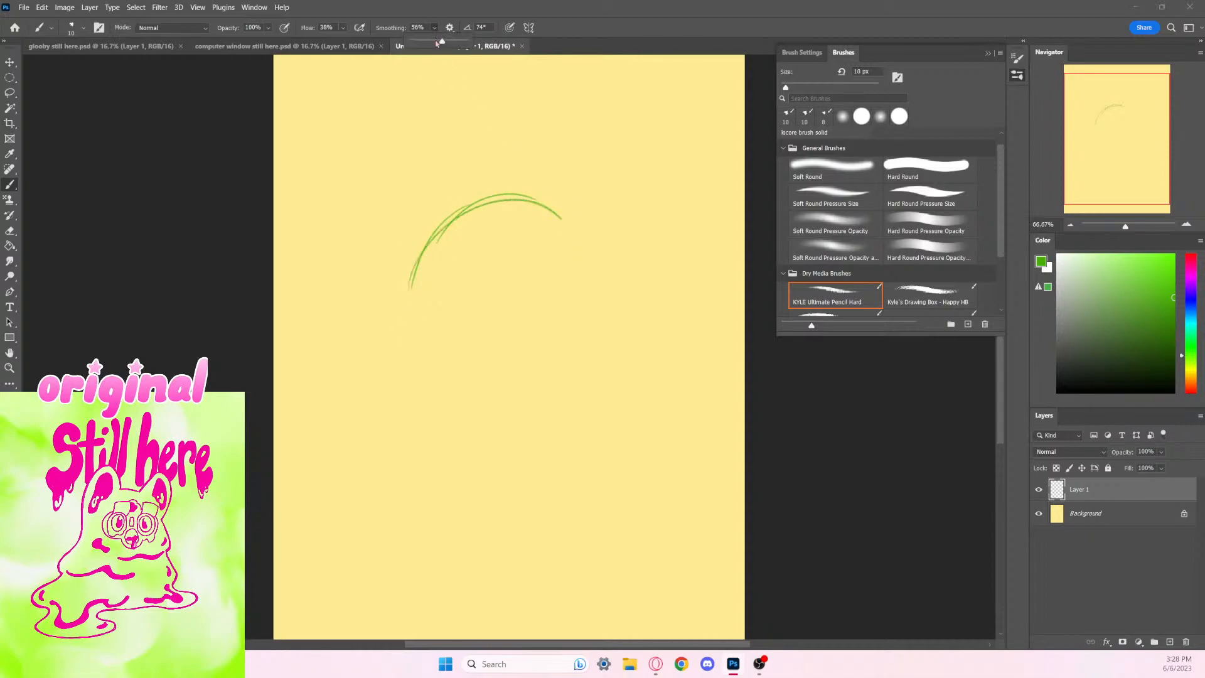
pyautogui.moveTo(442, 41); pyautogui.dragTo(427, 42)
pyautogui.moveTo(443, 220)
pyautogui.mouseDown()
pyautogui.moveTo(405, 292)
pyautogui.moveTo(374, 417)
pyautogui.moveTo(399, 446)
pyautogui.mouseUp()
pyautogui.moveTo(494, 201)
pyautogui.mouseDown()
pyautogui.moveTo(584, 217)
pyautogui.moveTo(610, 280)
pyautogui.moveTo(581, 220)
pyautogui.moveTo(618, 307)
pyautogui.moveTo(590, 433)
pyautogui.mouseUp()
pyautogui.moveTo(613, 283)
pyautogui.mouseDown()
pyautogui.moveTo(619, 415)
pyautogui.moveTo(496, 484)
pyautogui.mouseUp()
pyautogui.moveTo(407, 451)
pyautogui.mouseDown()
pyautogui.moveTo(427, 466)
pyautogui.moveTo(556, 477)
pyautogui.mouseUp()
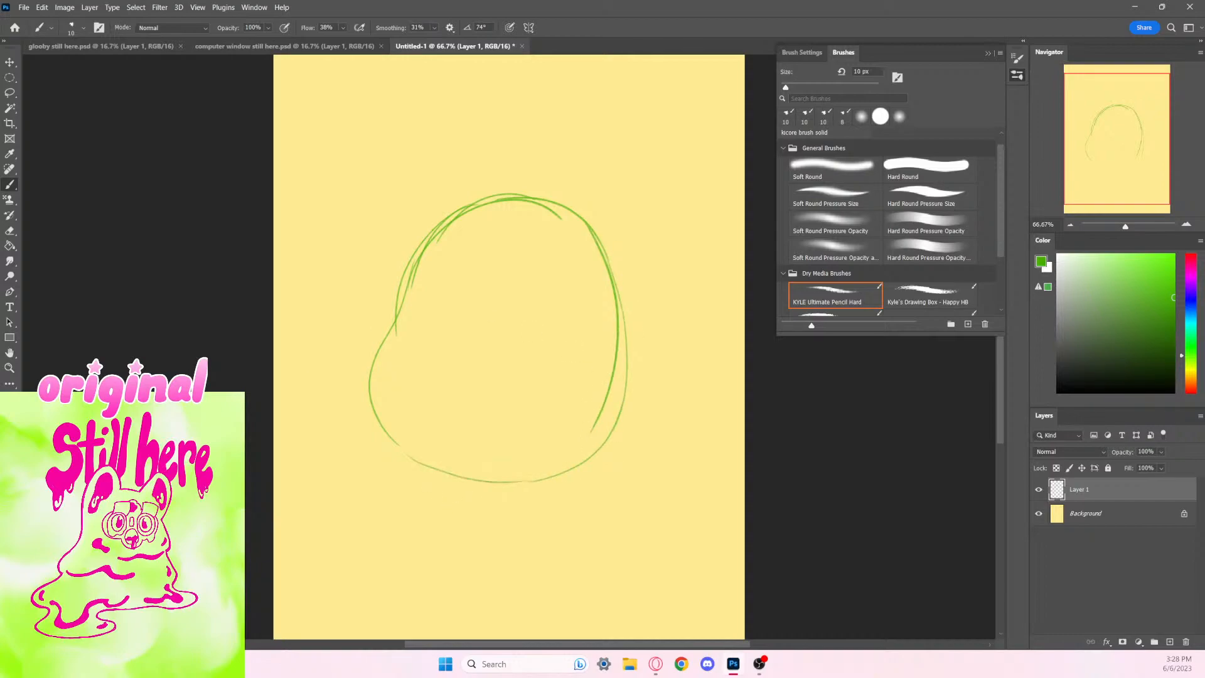
# Step: Erase the doubled sketch lines along both sides of the body outline with the 100 px eraser
pyautogui.click(11, 231)
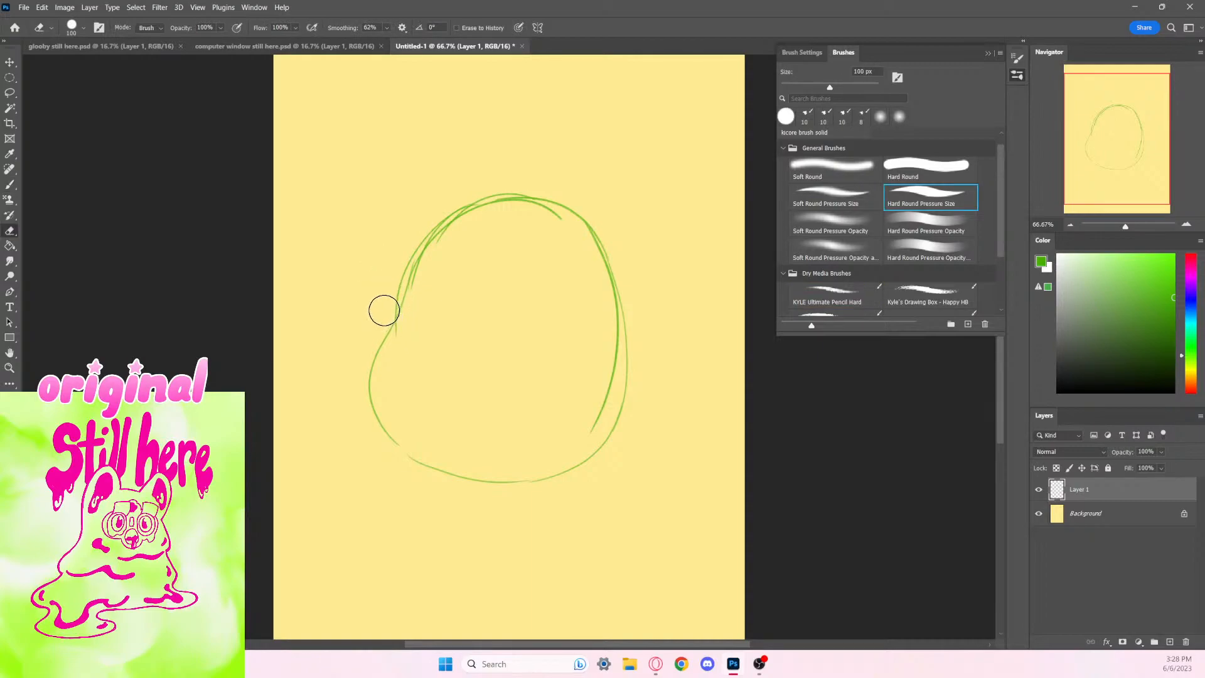
pyautogui.moveTo(387, 305); pyautogui.dragTo(411, 238)
pyautogui.moveTo(417, 331)
pyautogui.mouseDown()
pyautogui.moveTo(450, 233)
pyautogui.moveTo(483, 217)
pyautogui.moveTo(552, 219)
pyautogui.moveTo(590, 258)
pyautogui.moveTo(604, 306)
pyautogui.moveTo(603, 390)
pyautogui.moveTo(499, 470)
pyautogui.mouseUp()
# Step: Sketch two large rounded ears on top of the head with the 10 px KYLE Ultimate Pencil Hard brush
pyautogui.press('b')
pyautogui.click(835, 295)
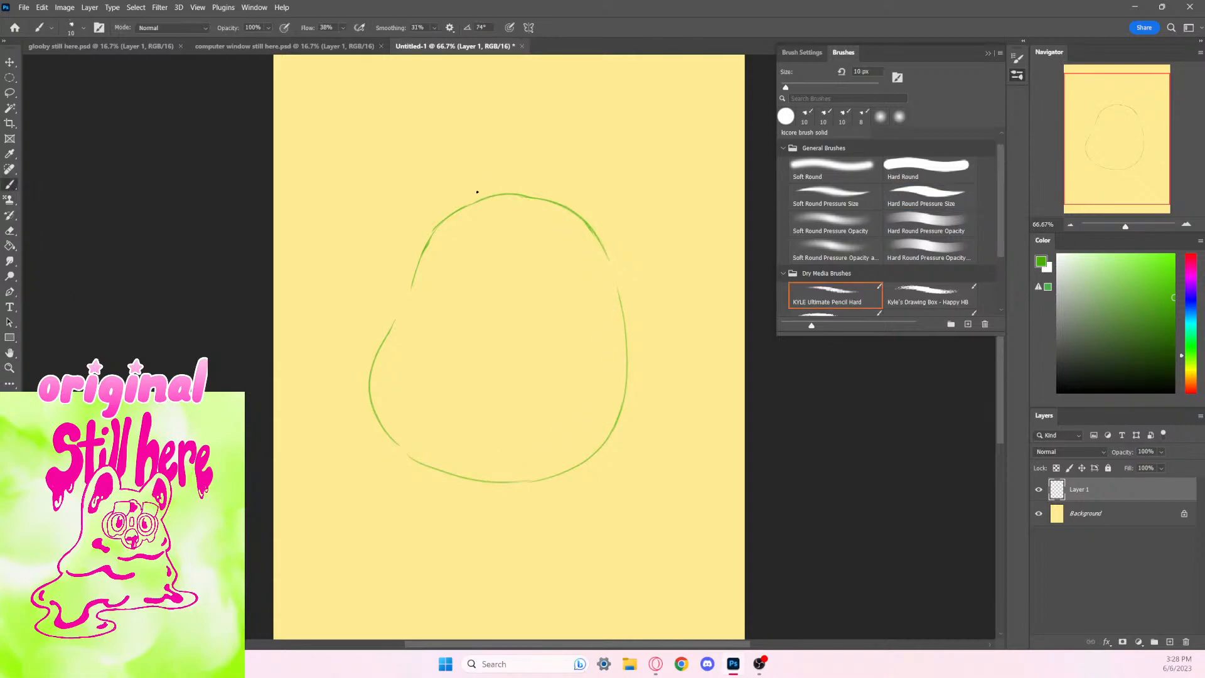
pyautogui.moveTo(481, 192)
pyautogui.mouseDown()
pyautogui.moveTo(443, 137)
pyautogui.moveTo(429, 139)
pyautogui.moveTo(401, 206)
pyautogui.moveTo(413, 248)
pyautogui.mouseUp()
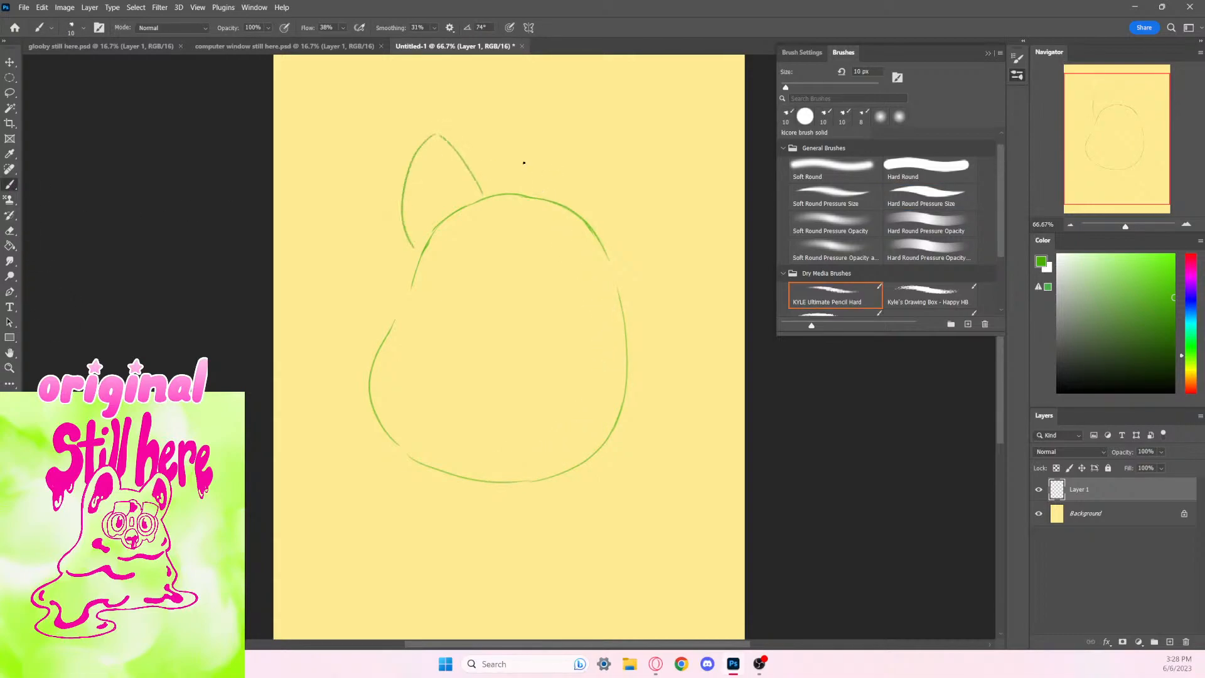
pyautogui.hotkey('ctrl', 'z')
pyautogui.hotkey('ctrl', 'z')
pyautogui.moveTo(499, 193)
pyautogui.mouseDown()
pyautogui.moveTo(464, 138)
pyautogui.moveTo(401, 151)
pyautogui.moveTo(398, 225)
pyautogui.mouseUp()
pyautogui.moveTo(548, 199)
pyautogui.mouseDown()
pyautogui.moveTo(592, 121)
pyautogui.moveTo(624, 142)
pyautogui.moveTo(642, 198)
pyautogui.moveTo(620, 272)
pyautogui.mouseUp()
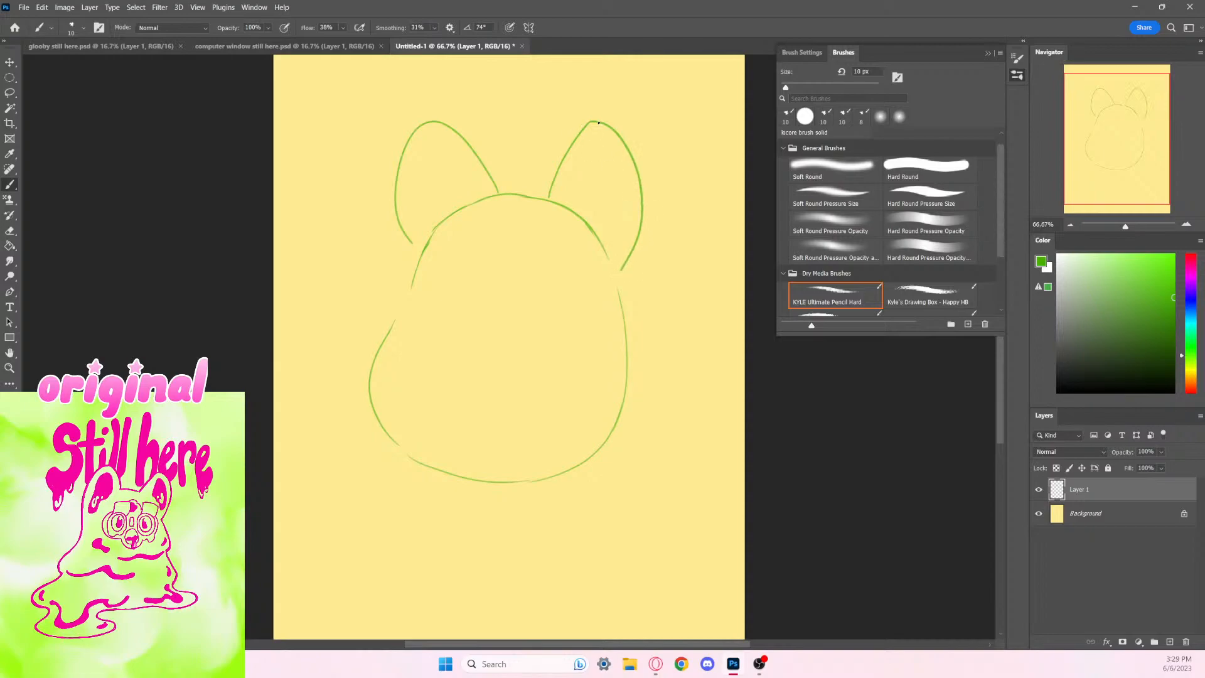
# Step: Sketch the inner ear contour inside each ear
pyautogui.moveTo(456, 189)
pyautogui.mouseDown()
pyautogui.moveTo(405, 172)
pyautogui.moveTo(419, 245)
pyautogui.mouseUp()
pyautogui.moveTo(567, 204)
pyautogui.mouseDown()
pyautogui.moveTo(601, 146)
pyautogui.moveTo(618, 152)
pyautogui.moveTo(635, 206)
pyautogui.moveTo(634, 253)
pyautogui.mouseUp()
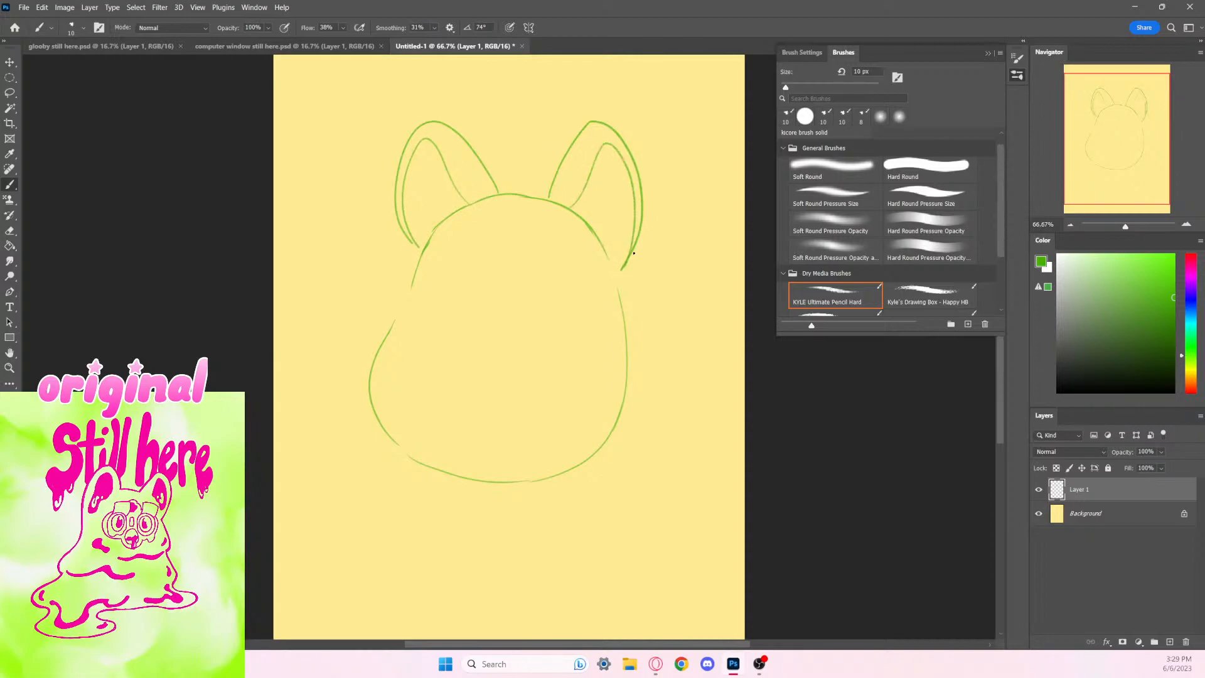
pyautogui.hotkey('ctrl', 'z')
pyautogui.moveTo(570, 207)
pyautogui.mouseDown()
pyautogui.moveTo(609, 142)
pyautogui.moveTo(625, 182)
pyautogui.moveTo(625, 232)
pyautogui.mouseUp()
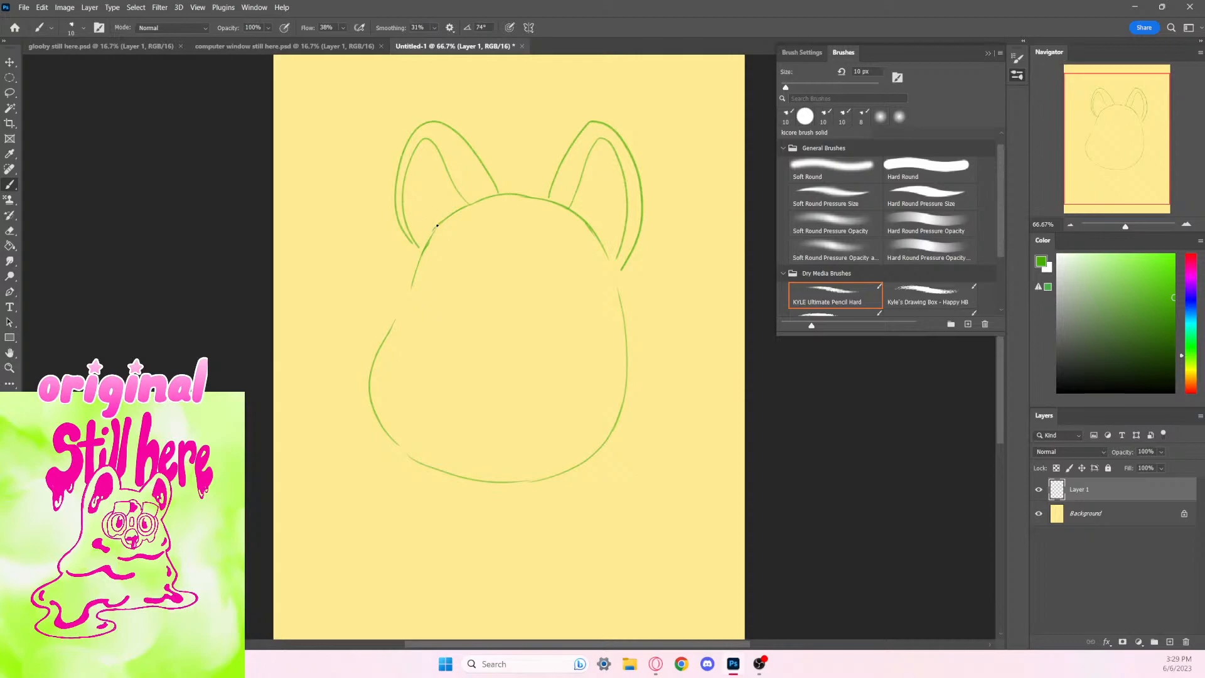
# Step: Redraw both sides of the body outline to close the gaps, erasing the stray line below the left ear
pyautogui.moveTo(438, 226); pyautogui.dragTo(377, 361)
pyautogui.press('e')
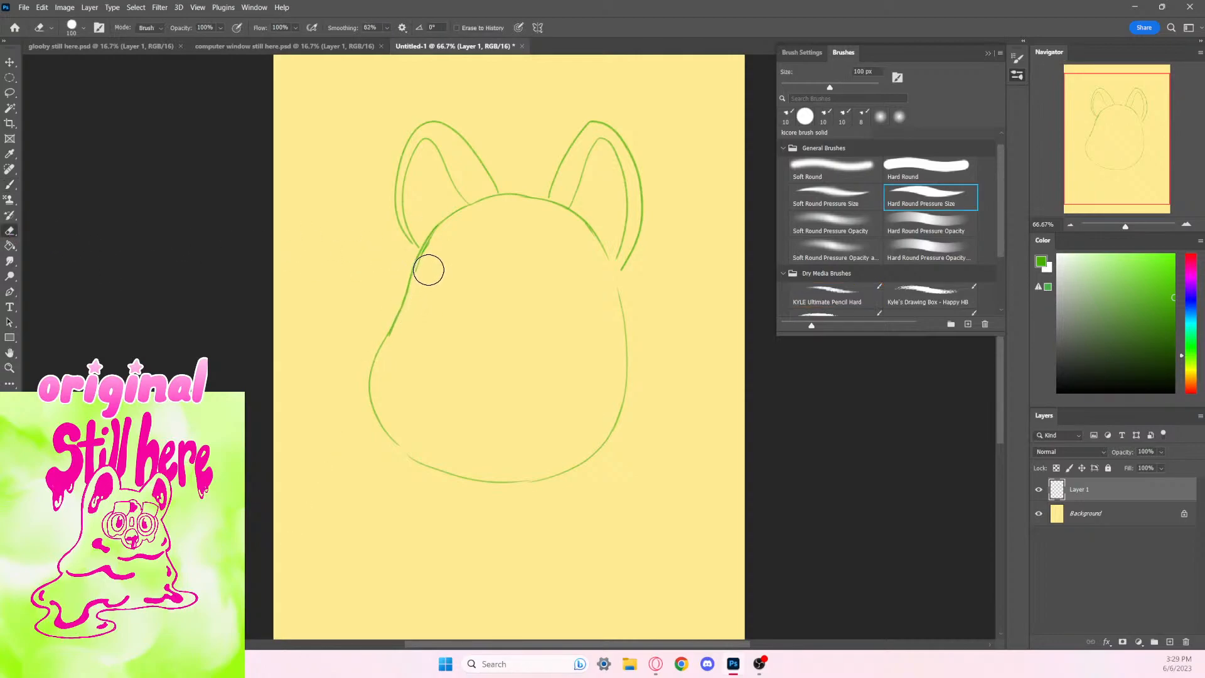
pyautogui.moveTo(445, 244); pyautogui.dragTo(429, 275)
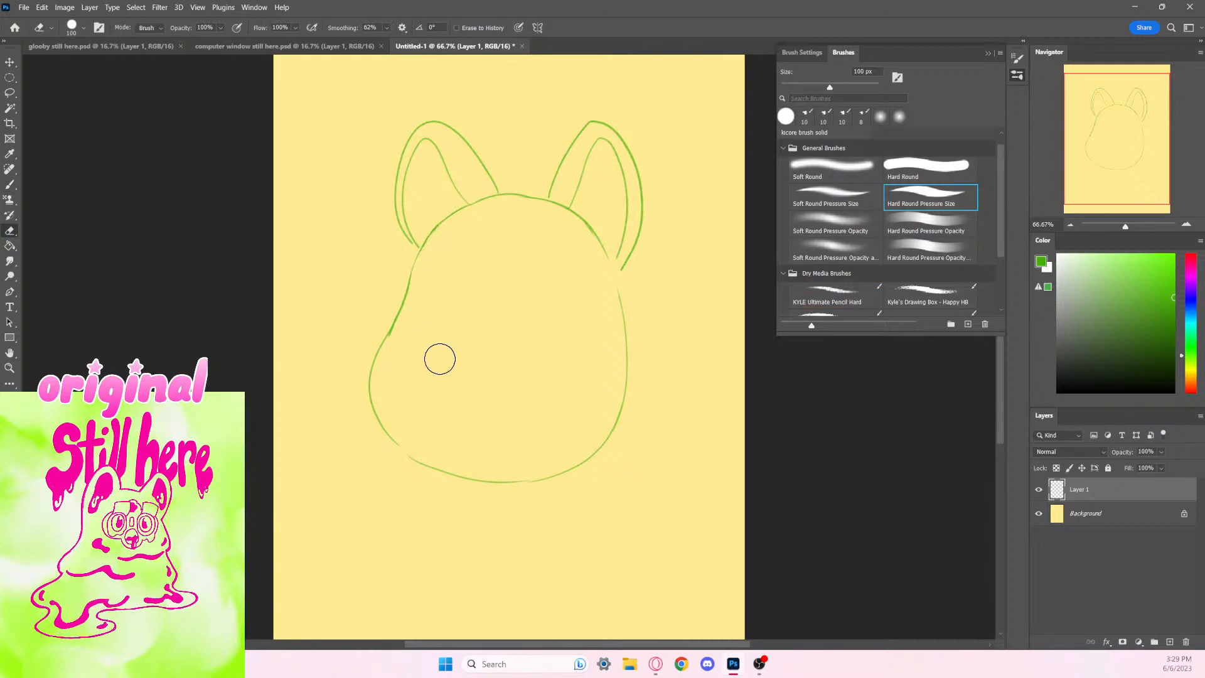
pyautogui.press('b')
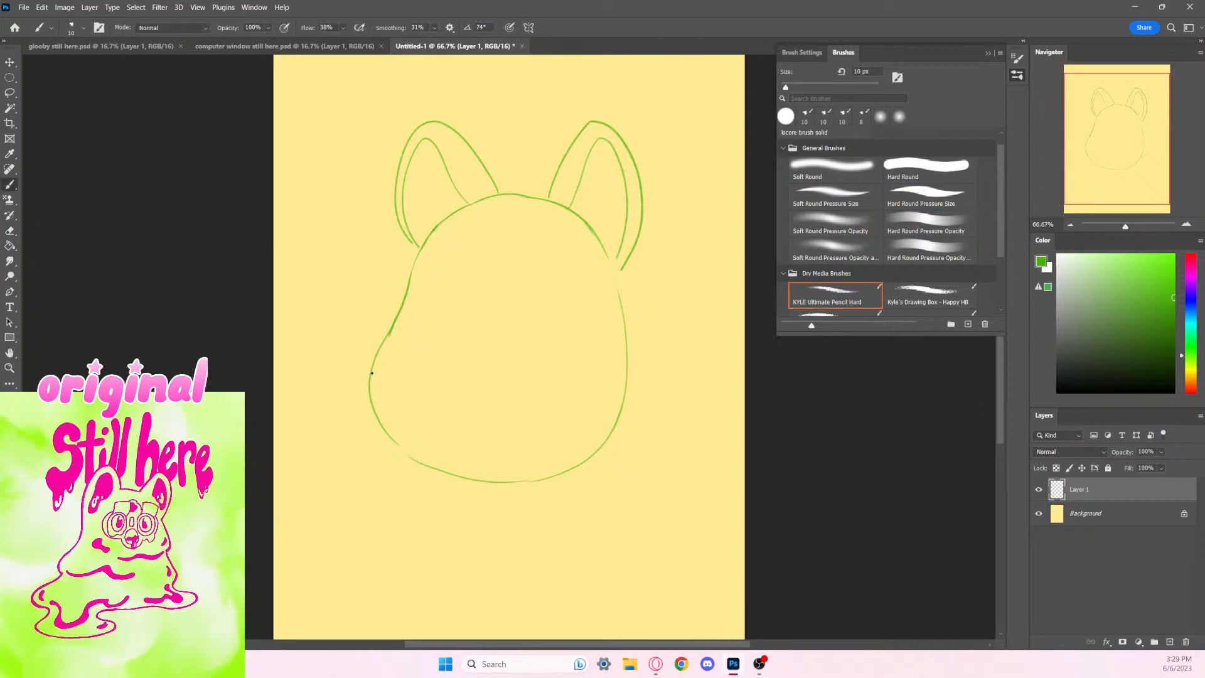
pyautogui.moveTo(371, 363)
pyautogui.mouseDown()
pyautogui.moveTo(416, 256)
pyautogui.moveTo(465, 207)
pyautogui.mouseUp()
pyautogui.moveTo(608, 262)
pyautogui.mouseDown()
pyautogui.moveTo(627, 357)
pyautogui.moveTo(622, 410)
pyautogui.mouseUp()
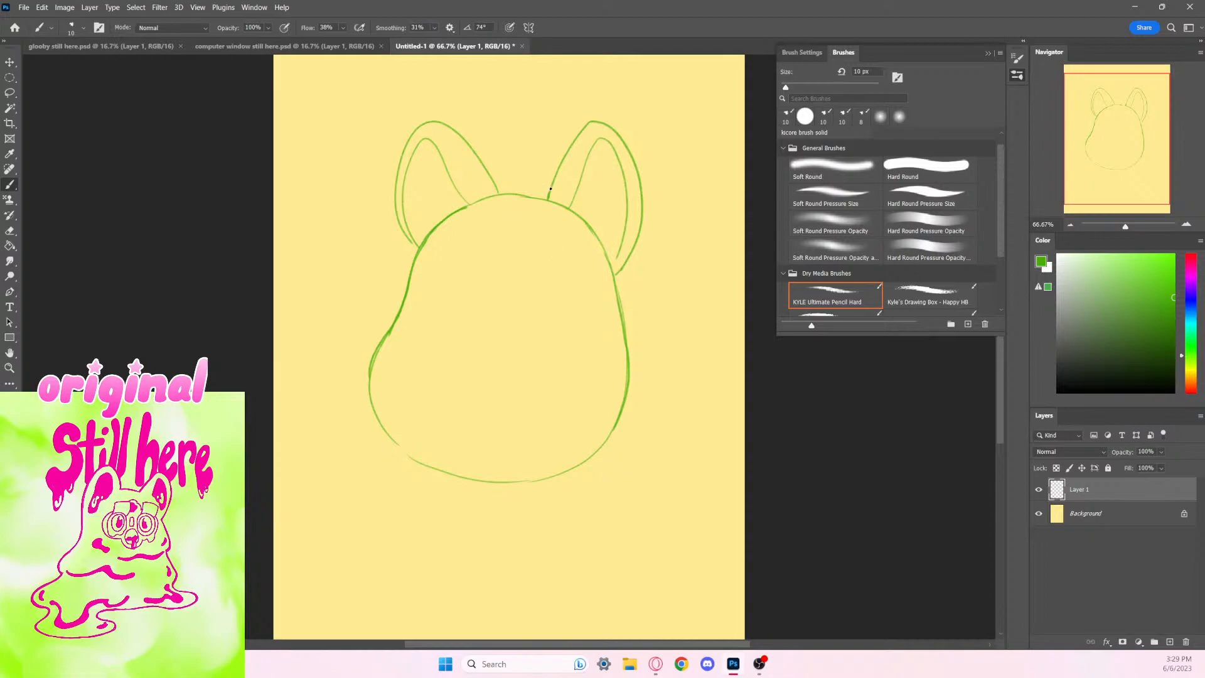
# Step: Sketch a spiky hair tuft with an inner curl between the ears, clearing the overlapping lines with a 50 px eraser
pyautogui.moveTo(550, 188)
pyautogui.mouseDown()
pyautogui.moveTo(535, 136)
pyautogui.moveTo(520, 146)
pyautogui.moveTo(500, 115)
pyautogui.moveTo(480, 197)
pyautogui.moveTo(535, 209)
pyautogui.mouseUp()
pyautogui.press('e')
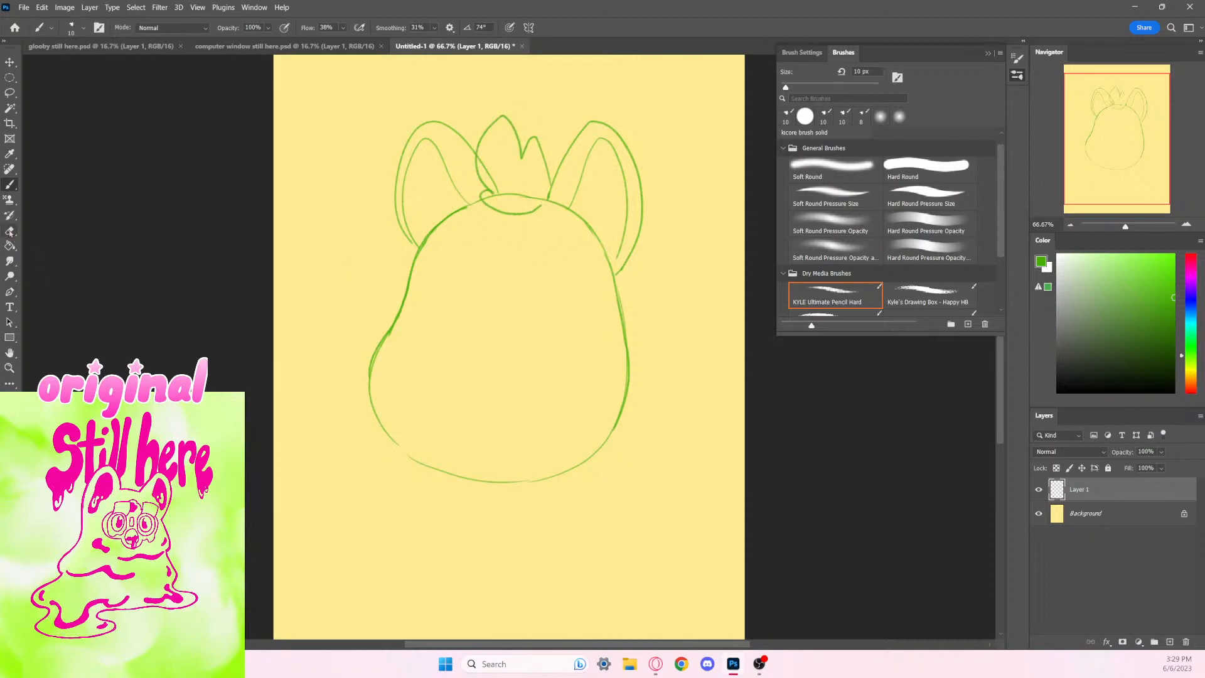
pyautogui.press('[')
pyautogui.press('[')
pyautogui.press('[')
pyautogui.press('[')
pyautogui.press('[')
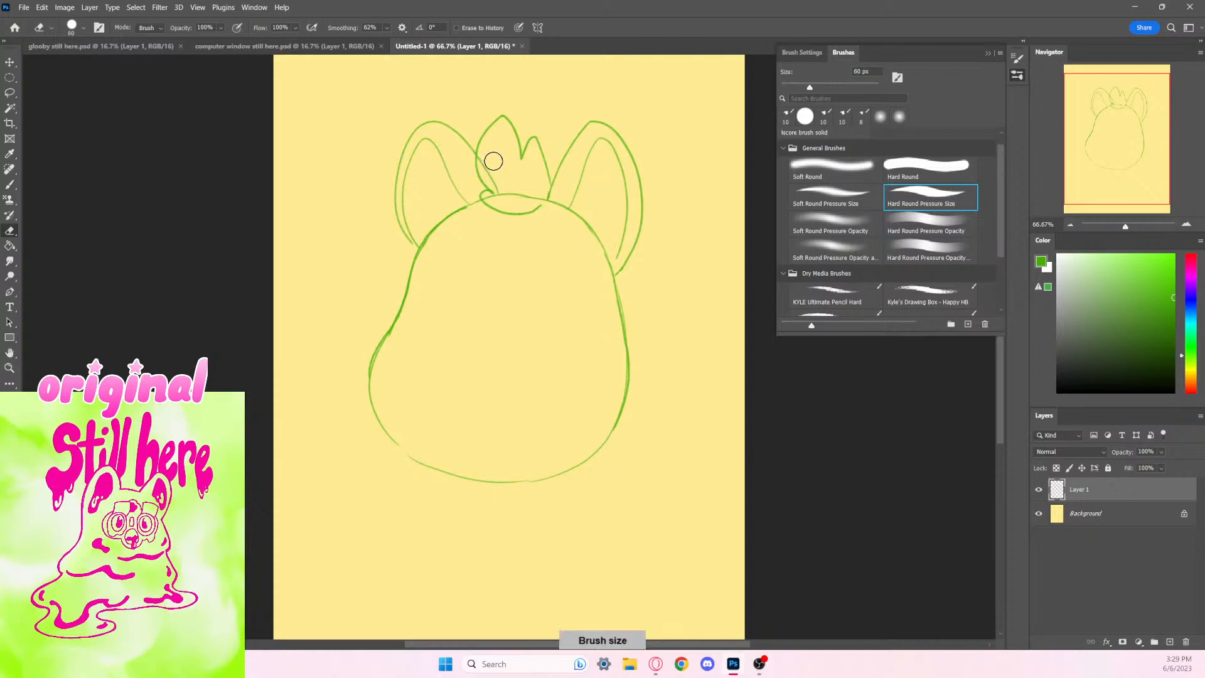
pyautogui.moveTo(485, 154)
pyautogui.mouseDown()
pyautogui.moveTo(508, 181)
pyautogui.moveTo(494, 198)
pyautogui.moveTo(542, 197)
pyautogui.moveTo(492, 174)
pyautogui.moveTo(491, 198)
pyautogui.mouseUp()
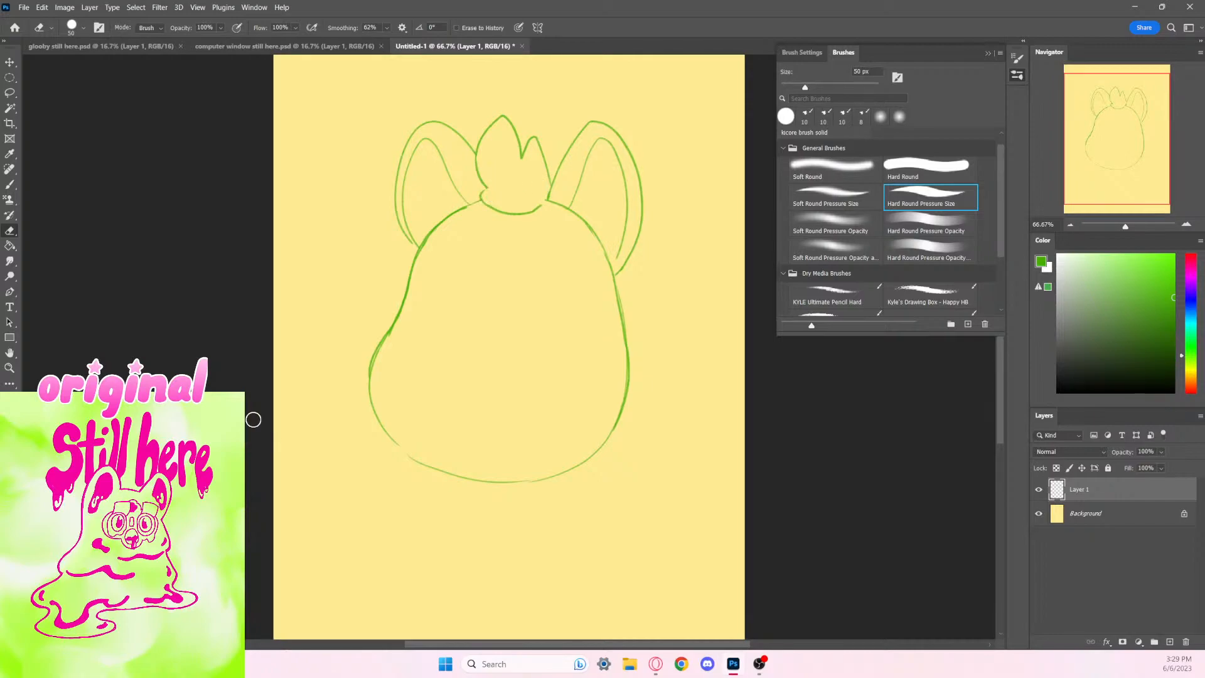
pyautogui.click(10, 185)
pyautogui.moveTo(522, 184)
pyautogui.mouseDown()
pyautogui.moveTo(505, 161)
pyautogui.moveTo(514, 202)
pyautogui.mouseUp()
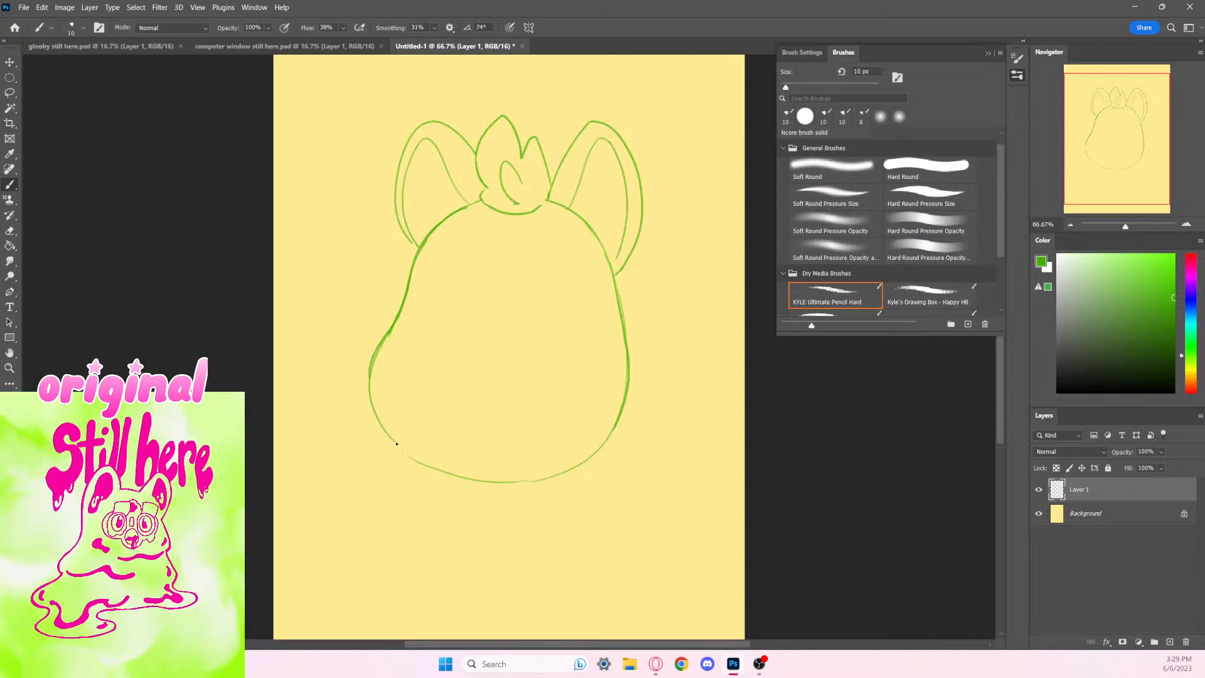
# Step: Sketch two feet beneath the body and divide each into toes with short curved lines
pyautogui.moveTo(364, 460)
pyautogui.mouseDown()
pyautogui.moveTo(375, 510)
pyautogui.moveTo(438, 511)
pyautogui.moveTo(449, 473)
pyautogui.moveTo(505, 486)
pyautogui.moveTo(513, 528)
pyautogui.moveTo(547, 532)
pyautogui.moveTo(590, 515)
pyautogui.moveTo(593, 464)
pyautogui.mouseUp()
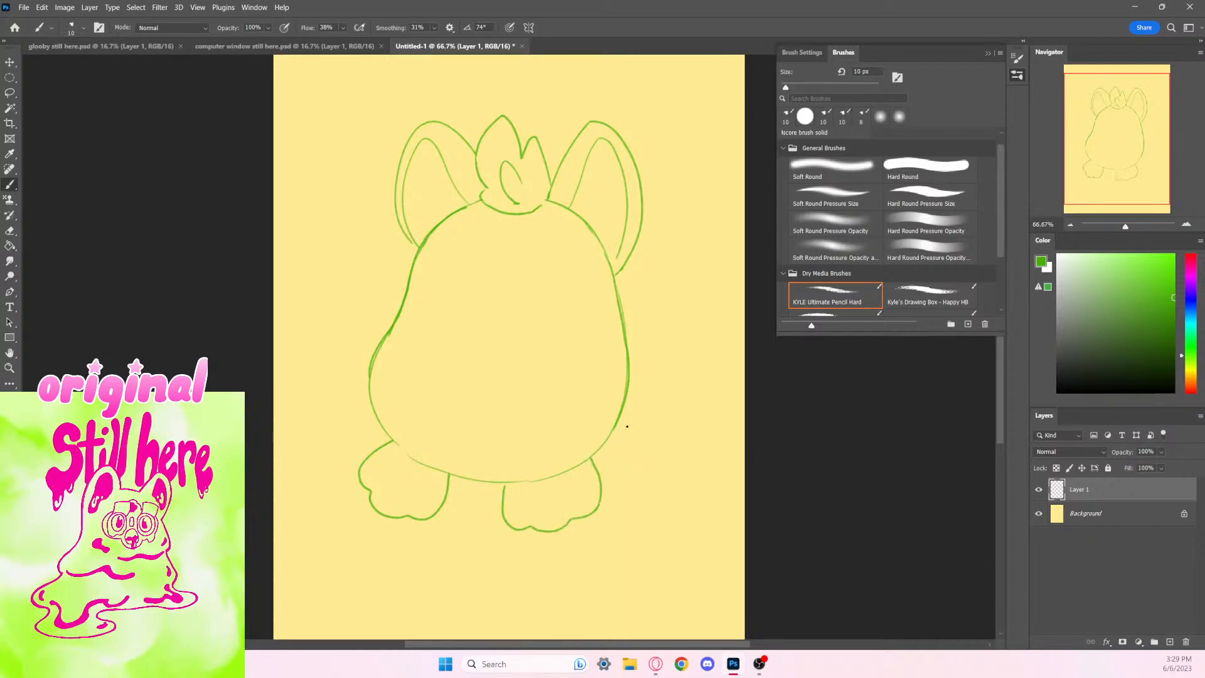
pyautogui.moveTo(371, 492); pyautogui.dragTo(388, 467)
pyautogui.hotkey('ctrl', 'z')
pyautogui.moveTo(407, 515); pyautogui.dragTo(415, 482)
pyautogui.moveTo(530, 526); pyautogui.dragTo(530, 497)
pyautogui.hotkey('ctrl', 'z')
pyautogui.moveTo(530, 526); pyautogui.dragTo(525, 503)
# Step: Sketch the rounded top and left lobes of the face plate in the middle of the body
pyautogui.hotkey('ctrl', '+')
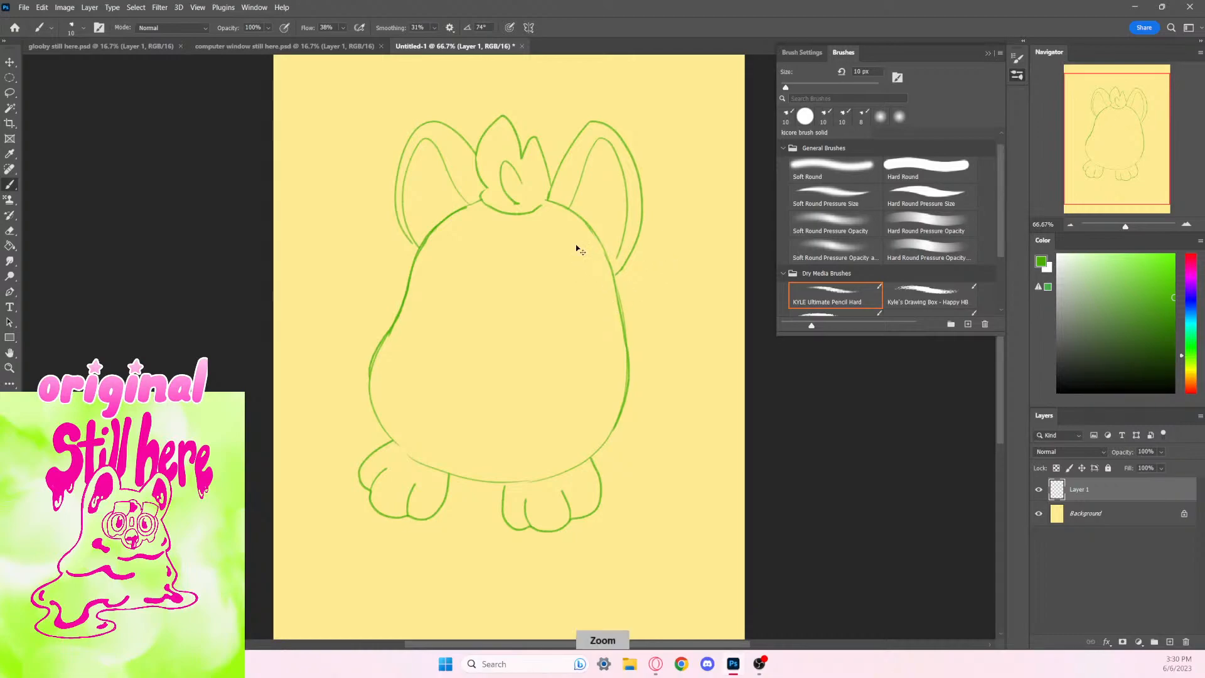
pyautogui.moveTo(571, 309); pyautogui.dragTo(549, 320)
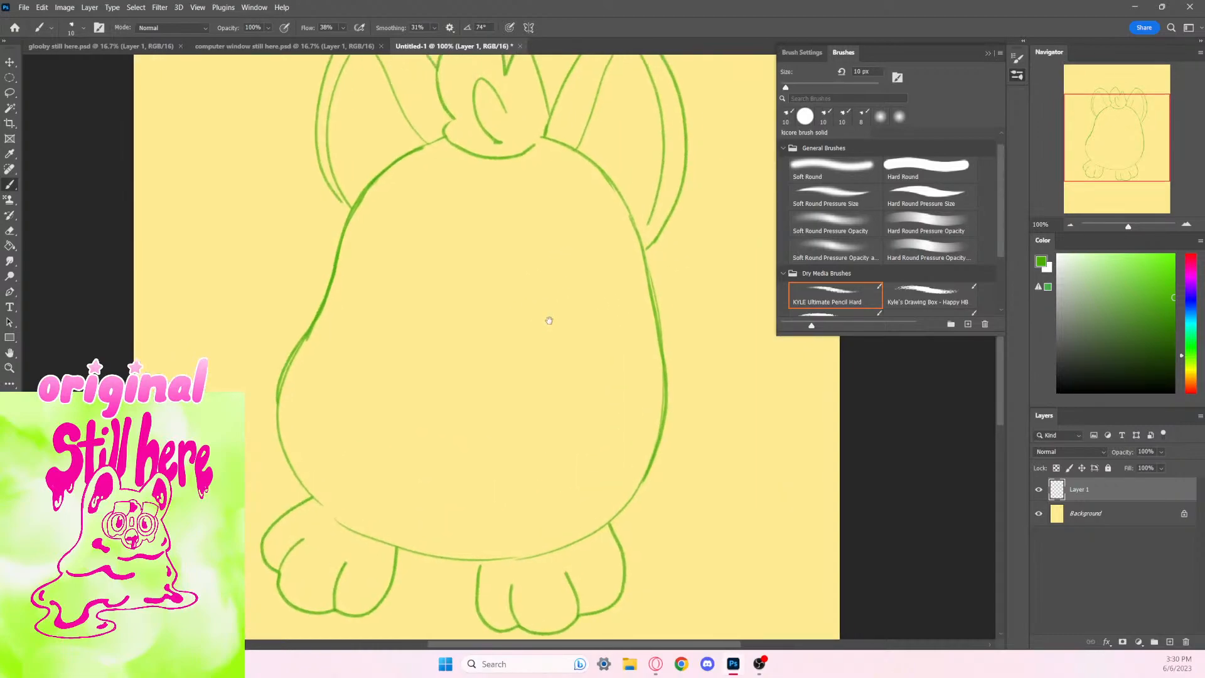
pyautogui.moveTo(451, 293)
pyautogui.mouseDown()
pyautogui.moveTo(505, 264)
pyautogui.moveTo(520, 299)
pyautogui.moveTo(461, 265)
pyautogui.moveTo(516, 272)
pyautogui.moveTo(381, 326)
pyautogui.moveTo(412, 352)
pyautogui.mouseUp()
pyautogui.hotkey('ctrl', 'z')
pyautogui.hotkey('ctrl', 'z')
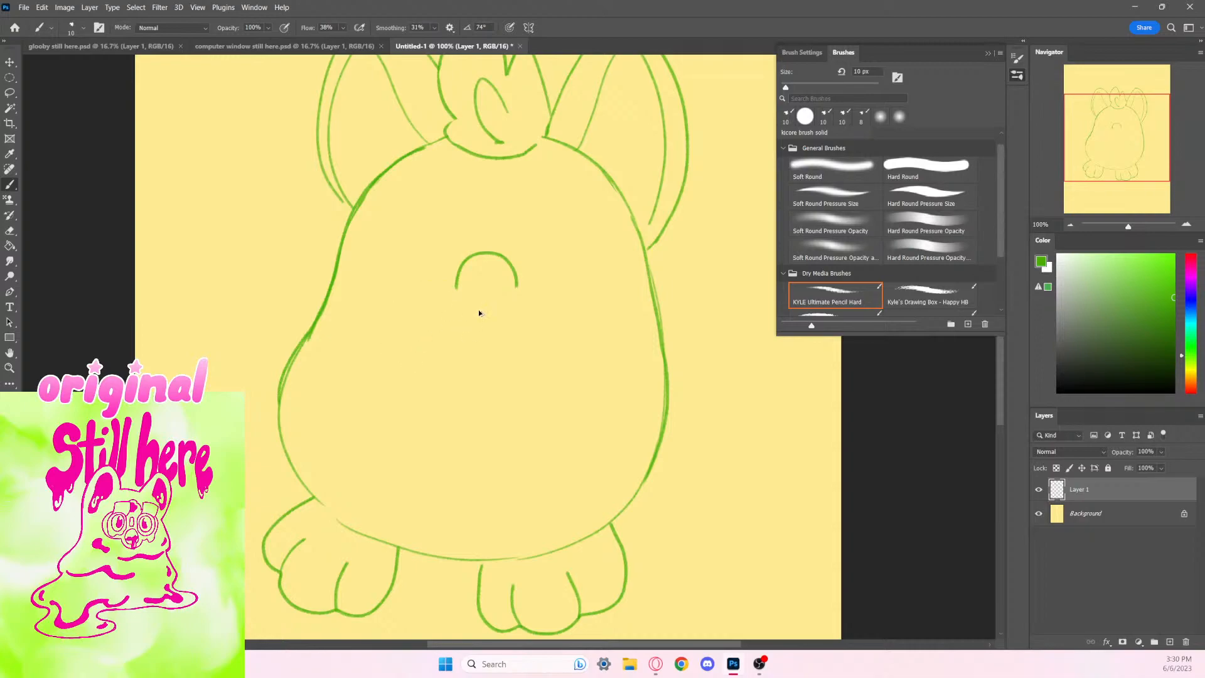
pyautogui.hotkey('ctrl', 'z')
pyautogui.moveTo(464, 295)
pyautogui.mouseDown()
pyautogui.moveTo(511, 274)
pyautogui.moveTo(523, 306)
pyautogui.moveTo(406, 313)
pyautogui.moveTo(429, 357)
pyautogui.mouseUp()
pyautogui.hotkey('ctrl', 'z')
# Step: Close the face plate with right and bottom lobes and erase the doubled line at its lower left with a 45 px eraser
pyautogui.moveTo(521, 305)
pyautogui.mouseDown()
pyautogui.moveTo(557, 340)
pyautogui.moveTo(511, 376)
pyautogui.mouseUp()
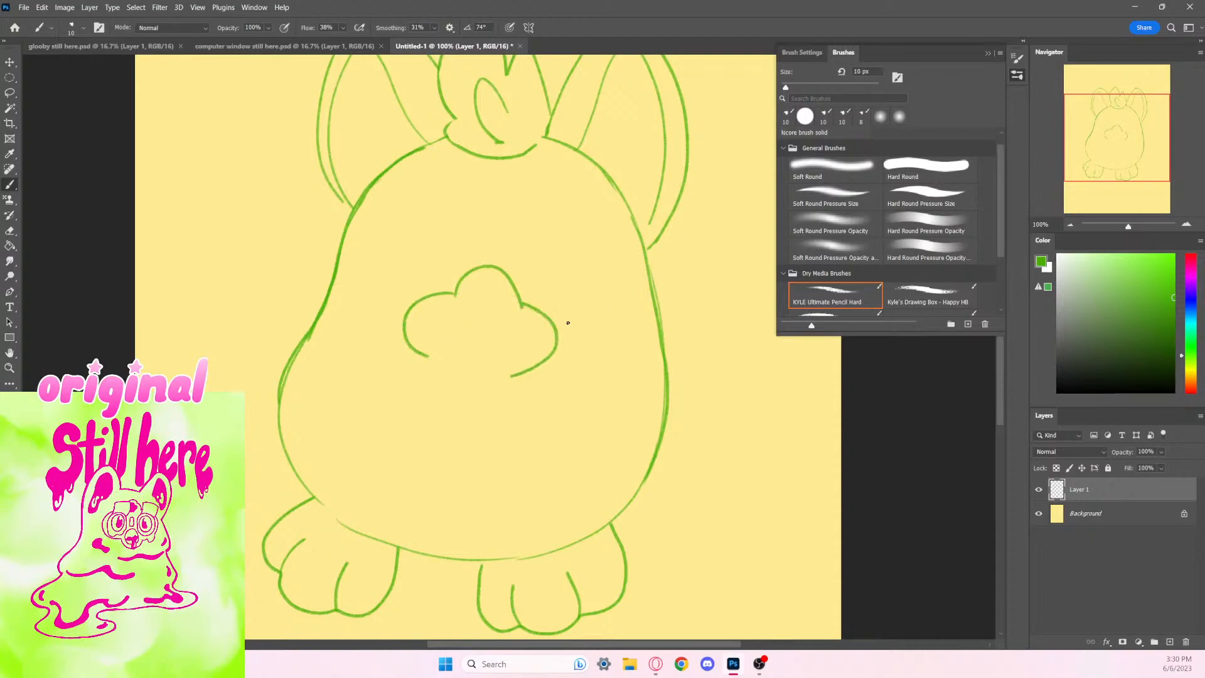
pyautogui.hotkey('ctrl', 'z')
pyautogui.moveTo(522, 304)
pyautogui.mouseDown()
pyautogui.moveTo(557, 316)
pyautogui.moveTo(549, 364)
pyautogui.moveTo(507, 380)
pyautogui.mouseUp()
pyautogui.moveTo(420, 358)
pyautogui.mouseDown()
pyautogui.moveTo(463, 366)
pyautogui.moveTo(451, 383)
pyautogui.moveTo(486, 402)
pyautogui.moveTo(509, 380)
pyautogui.mouseUp()
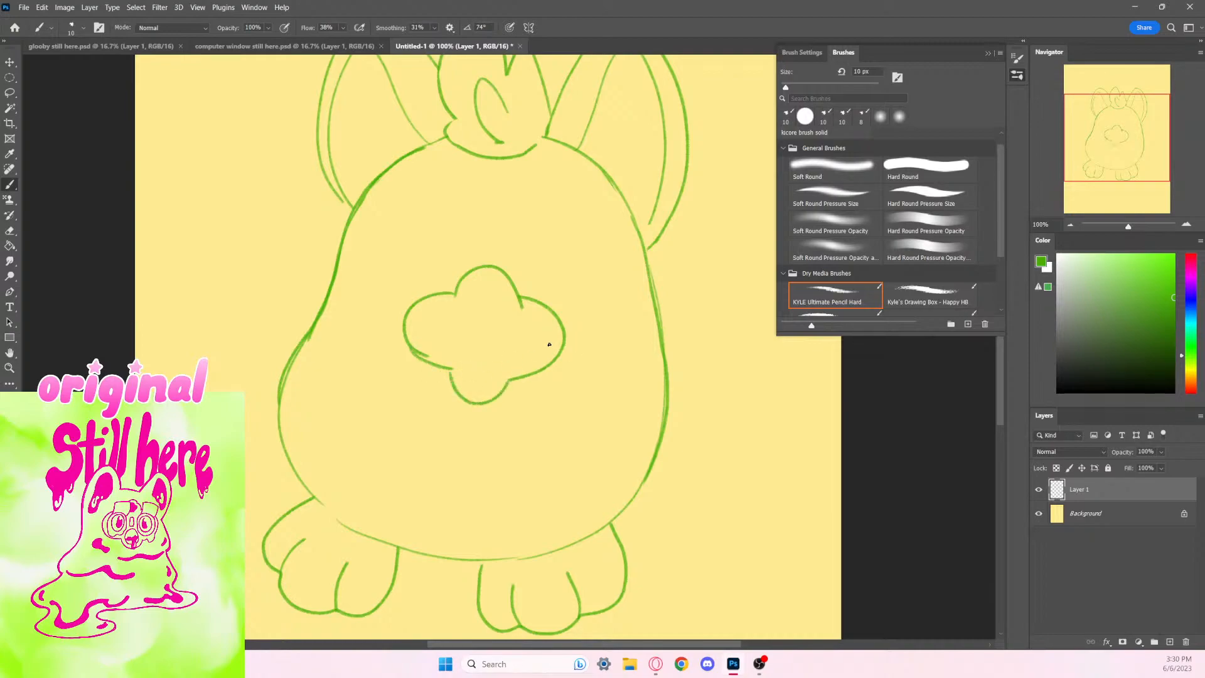
pyautogui.press('e')
pyautogui.moveTo(436, 328)
pyautogui.mouseDown()
pyautogui.moveTo(450, 352)
pyautogui.moveTo(418, 340)
pyautogui.moveTo(462, 280)
pyautogui.moveTo(434, 331)
pyautogui.moveTo(415, 323)
pyautogui.moveTo(416, 342)
pyautogui.moveTo(451, 367)
pyautogui.mouseUp()
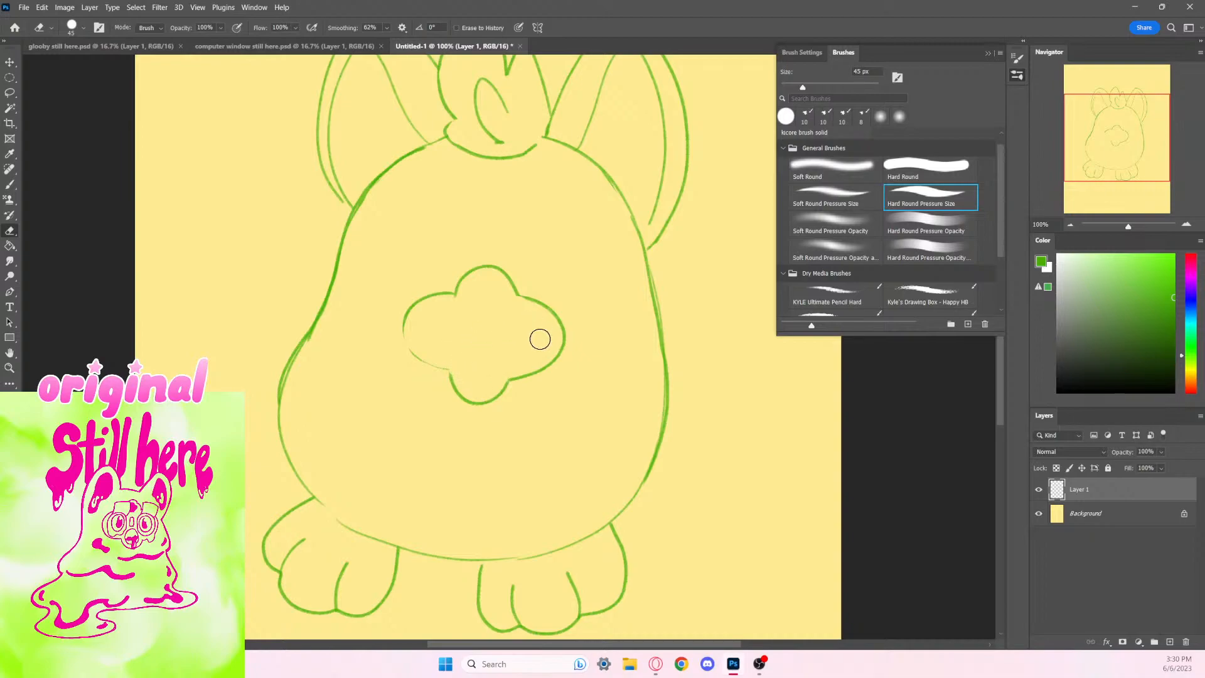
# Step: Lasso the face plate, scale it to 105.95%, shift it slightly into place, and deselect it
pyautogui.click(11, 108)
pyautogui.press('l')
pyautogui.moveTo(514, 234)
pyautogui.mouseDown()
pyautogui.moveTo(436, 257)
pyautogui.moveTo(498, 446)
pyautogui.moveTo(519, 257)
pyautogui.mouseUp()
pyautogui.press('v')
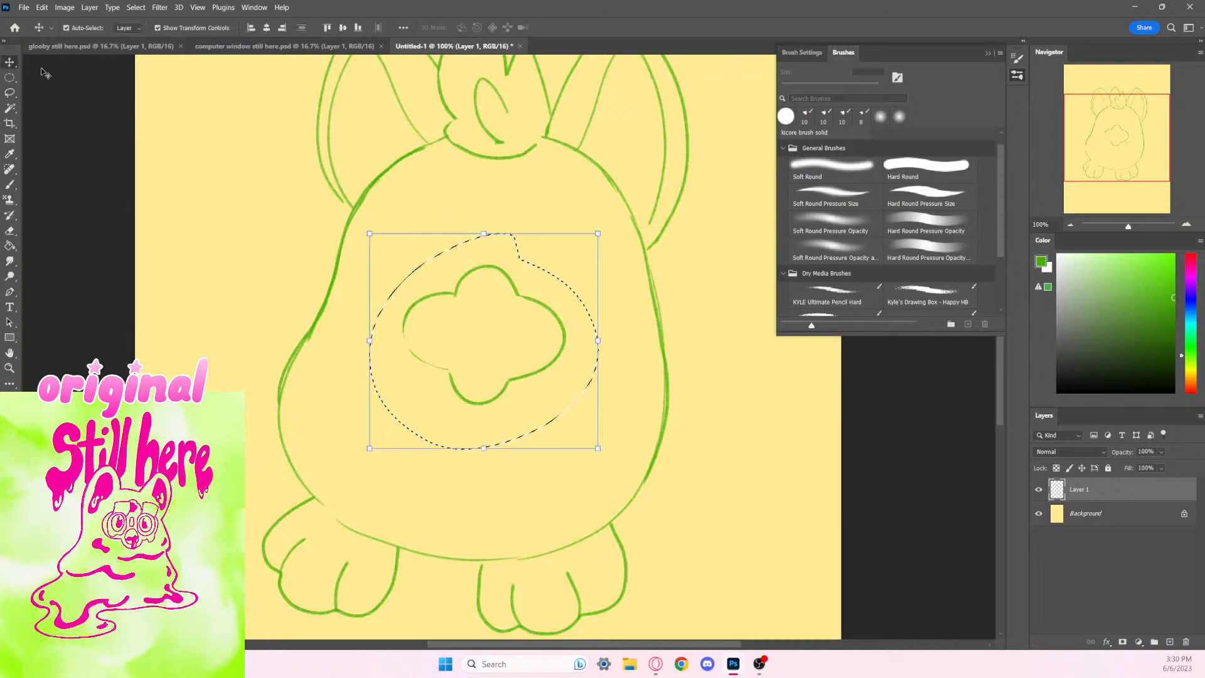
pyautogui.moveTo(599, 234); pyautogui.dragTo(610, 224)
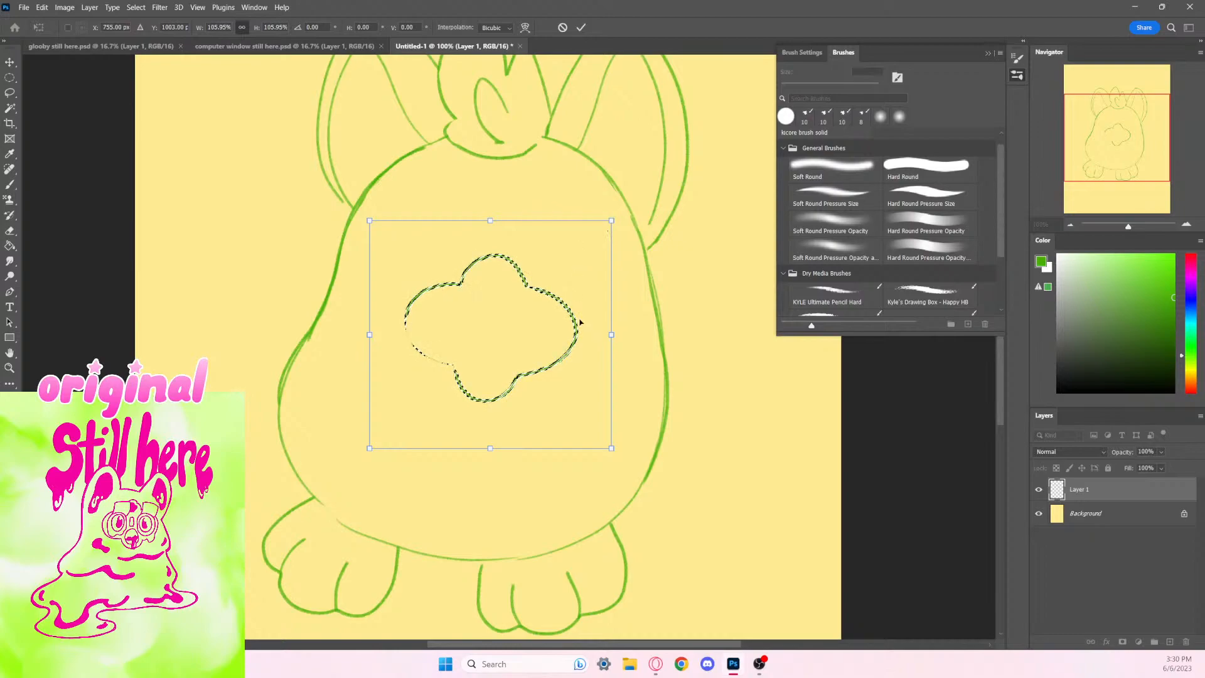
pyautogui.moveTo(580, 322); pyautogui.dragTo(584, 334)
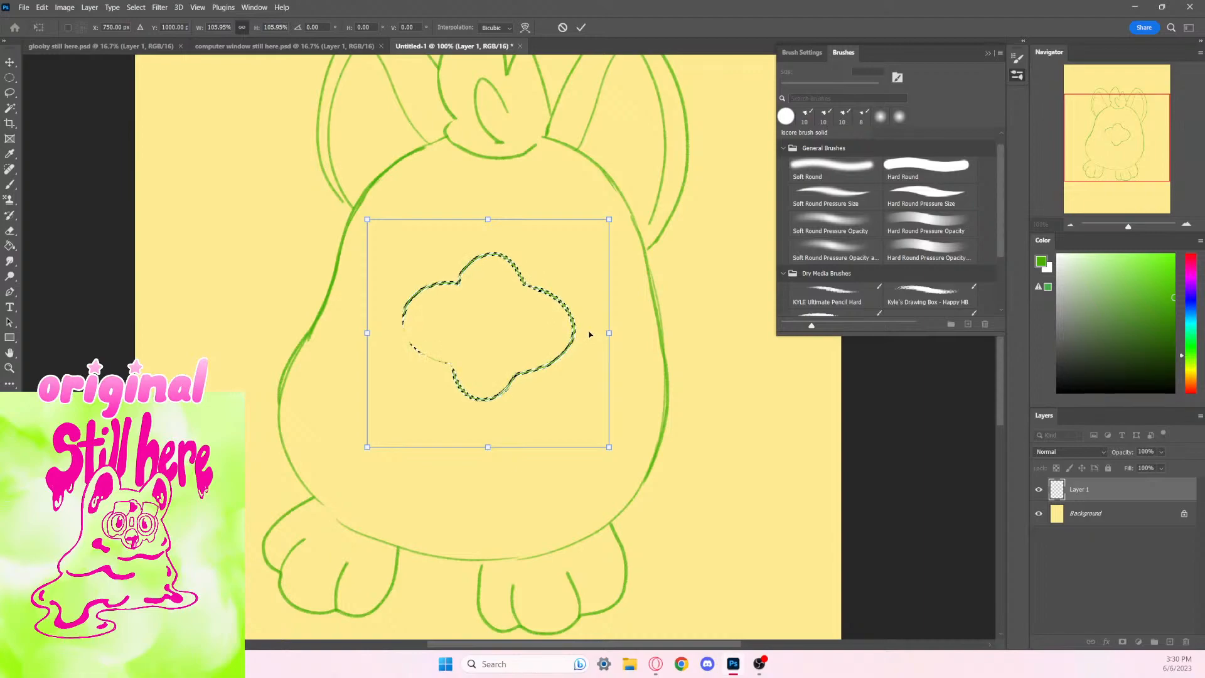
pyautogui.click(12, 185)
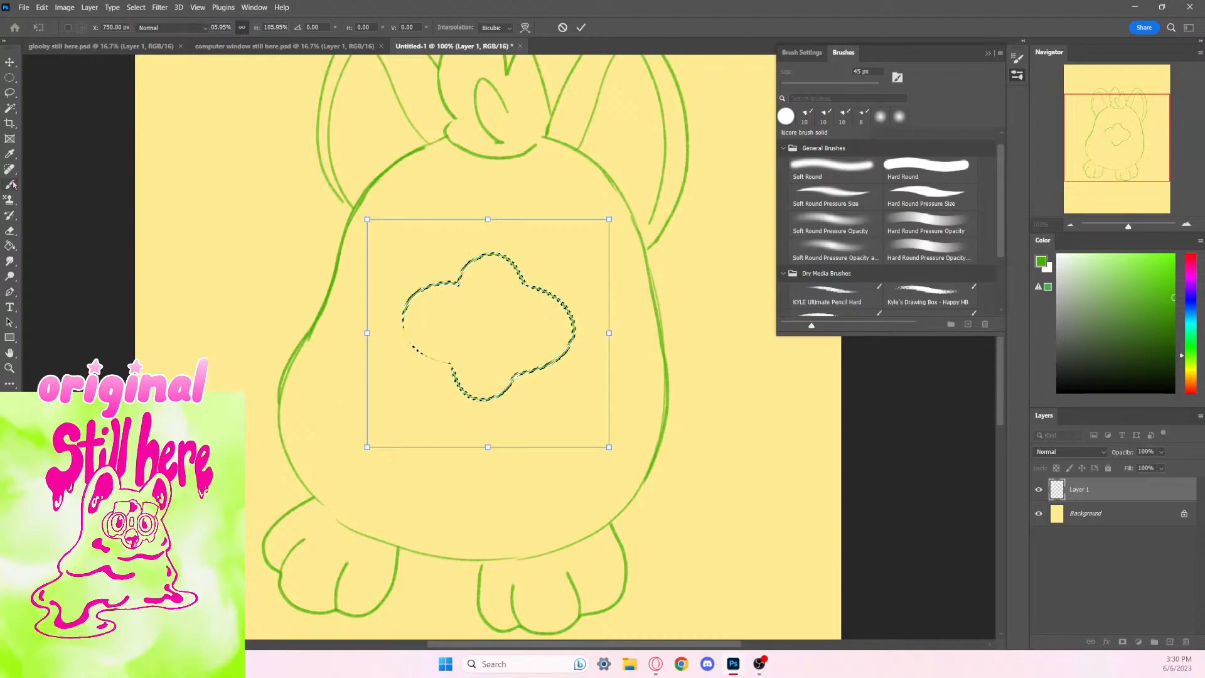
pyautogui.click(10, 108)
pyautogui.click(53, 257)
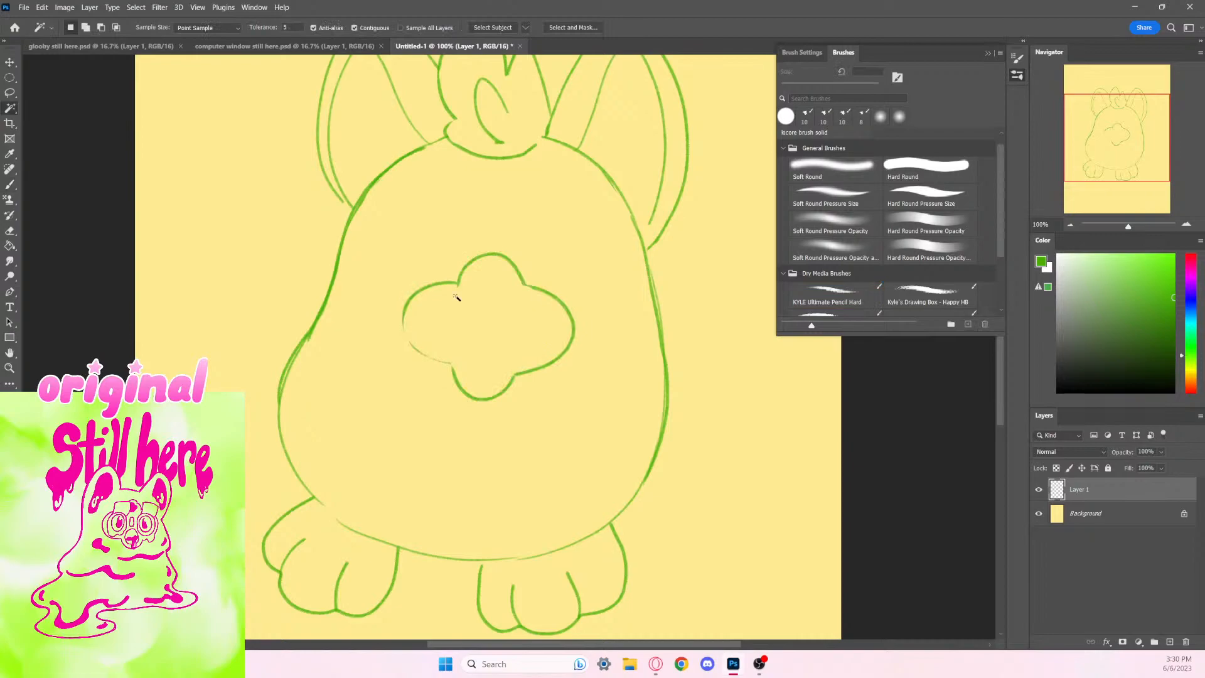
# Step: Sketch two round eyes inside the side lobes of the face plate with the 10 px pencil brush
pyautogui.press('b')
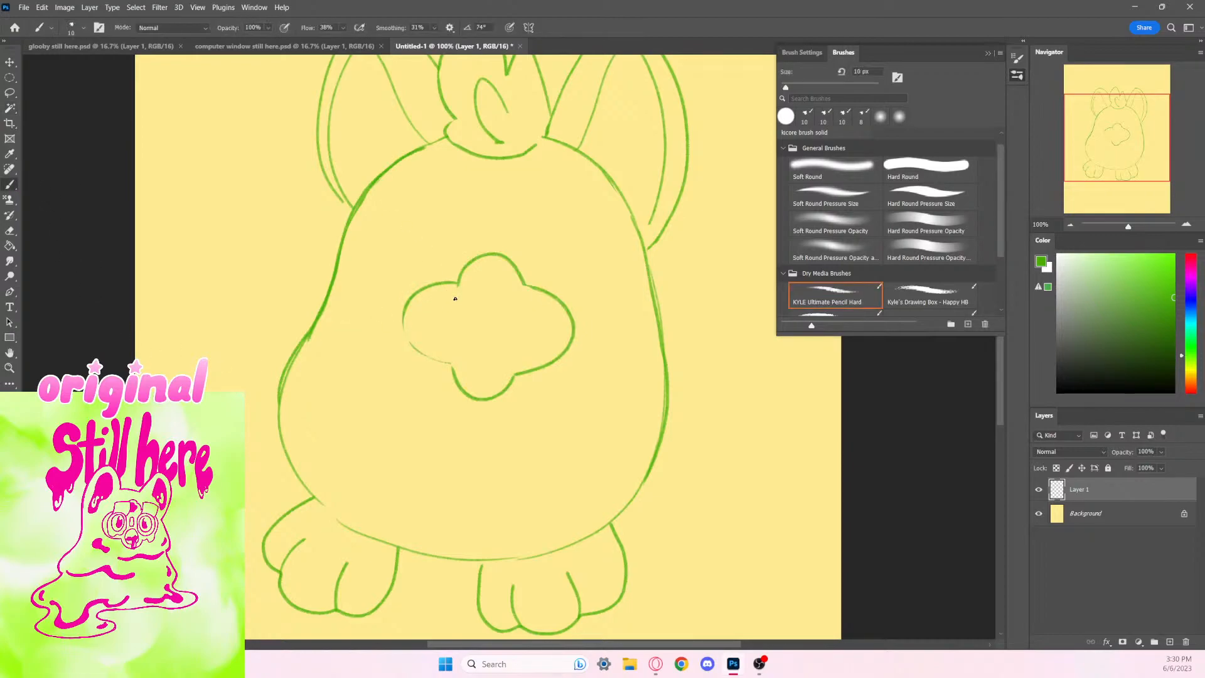
pyautogui.moveTo(455, 299)
pyautogui.mouseDown()
pyautogui.moveTo(417, 318)
pyautogui.moveTo(462, 341)
pyautogui.moveTo(459, 300)
pyautogui.moveTo(422, 308)
pyautogui.moveTo(446, 346)
pyautogui.moveTo(469, 310)
pyautogui.moveTo(543, 346)
pyautogui.moveTo(541, 302)
pyautogui.moveTo(503, 340)
pyautogui.moveTo(559, 332)
pyautogui.moveTo(537, 298)
pyautogui.mouseUp()
pyautogui.hotkey('ctrl', 'z')
pyautogui.hotkey('ctrl', 'z')
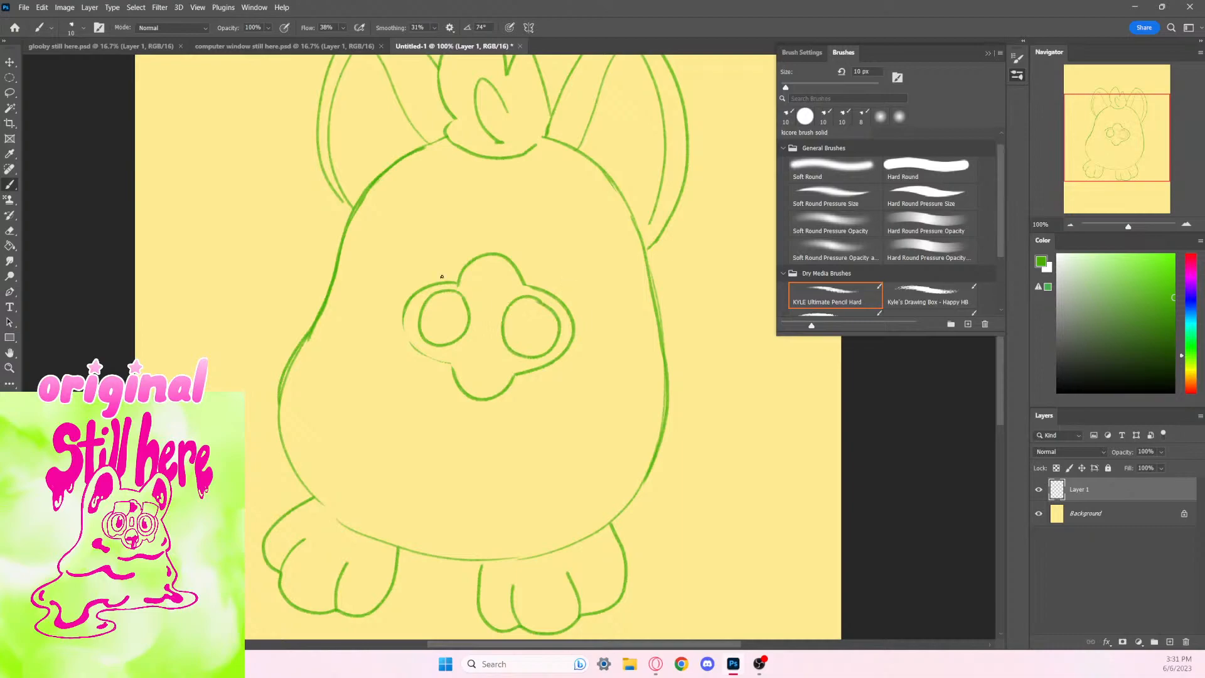
# Step: Sketch two rounded brow shapes above the eyes and erase the overlapping face plate lines with a 15 px eraser
pyautogui.moveTo(421, 288)
pyautogui.mouseDown()
pyautogui.moveTo(431, 260)
pyautogui.moveTo(469, 260)
pyautogui.moveTo(466, 294)
pyautogui.moveTo(520, 278)
pyautogui.moveTo(519, 262)
pyautogui.moveTo(563, 271)
pyautogui.moveTo(557, 297)
pyautogui.mouseUp()
pyautogui.press('e')
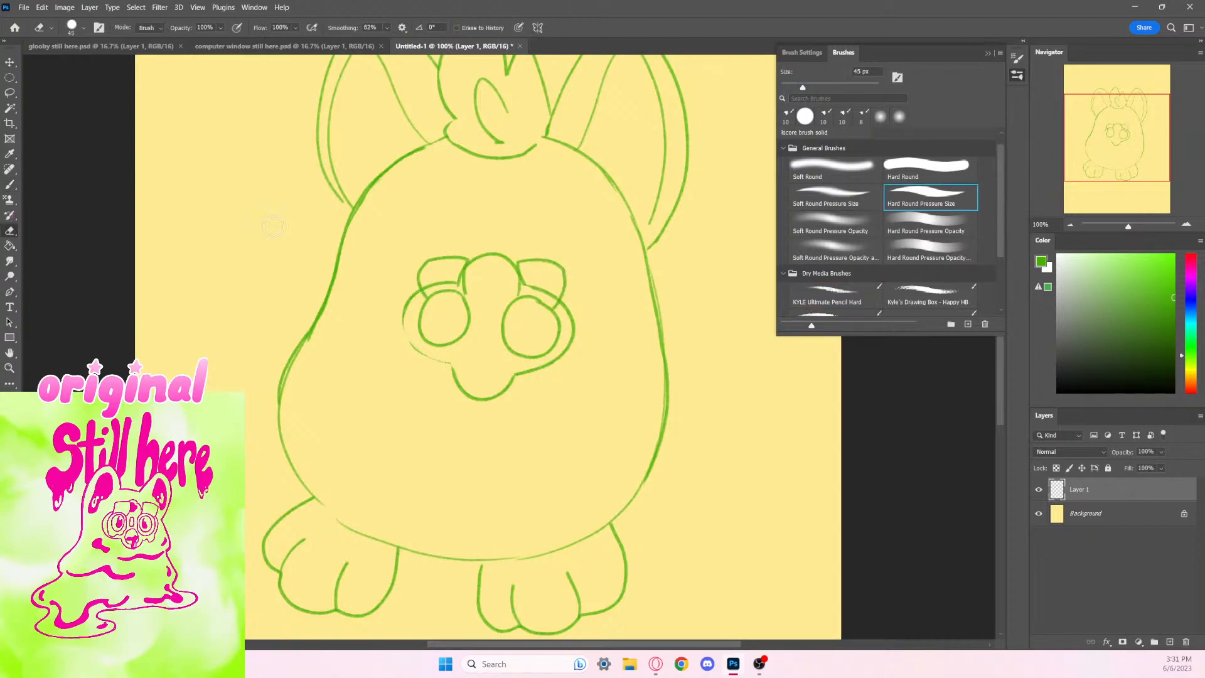
pyautogui.press(']')
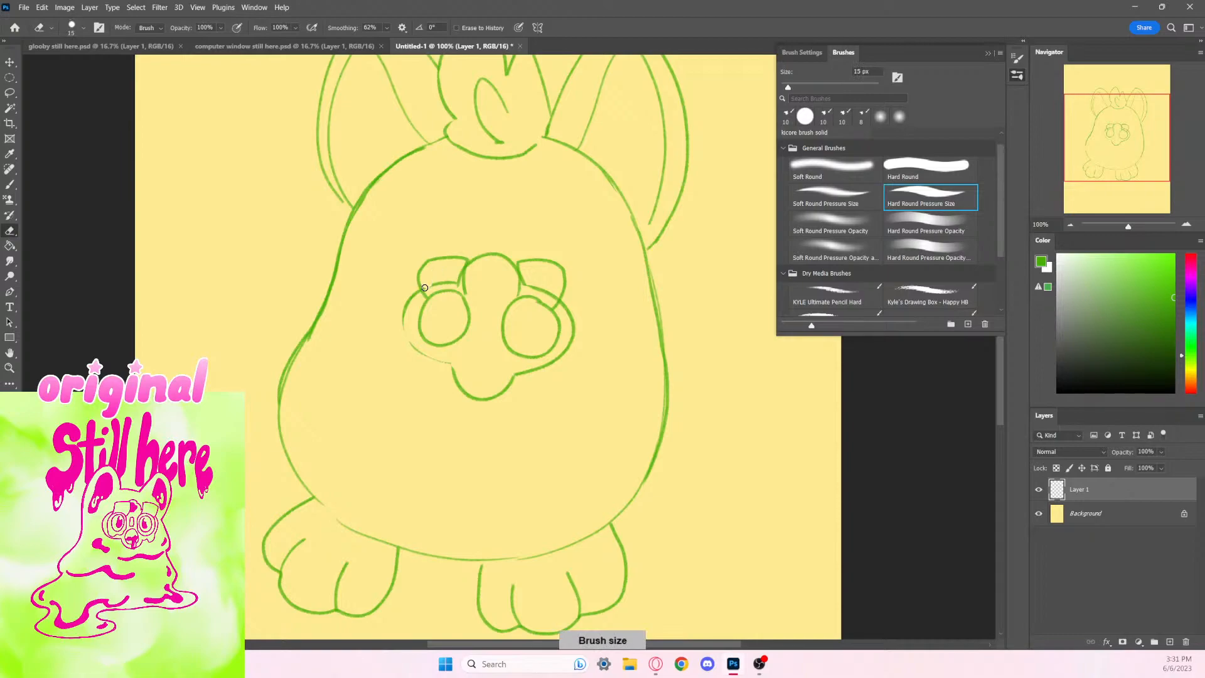
pyautogui.moveTo(425, 288)
pyautogui.mouseDown()
pyautogui.moveTo(538, 287)
pyautogui.moveTo(553, 300)
pyautogui.mouseUp()
pyautogui.click(11, 185)
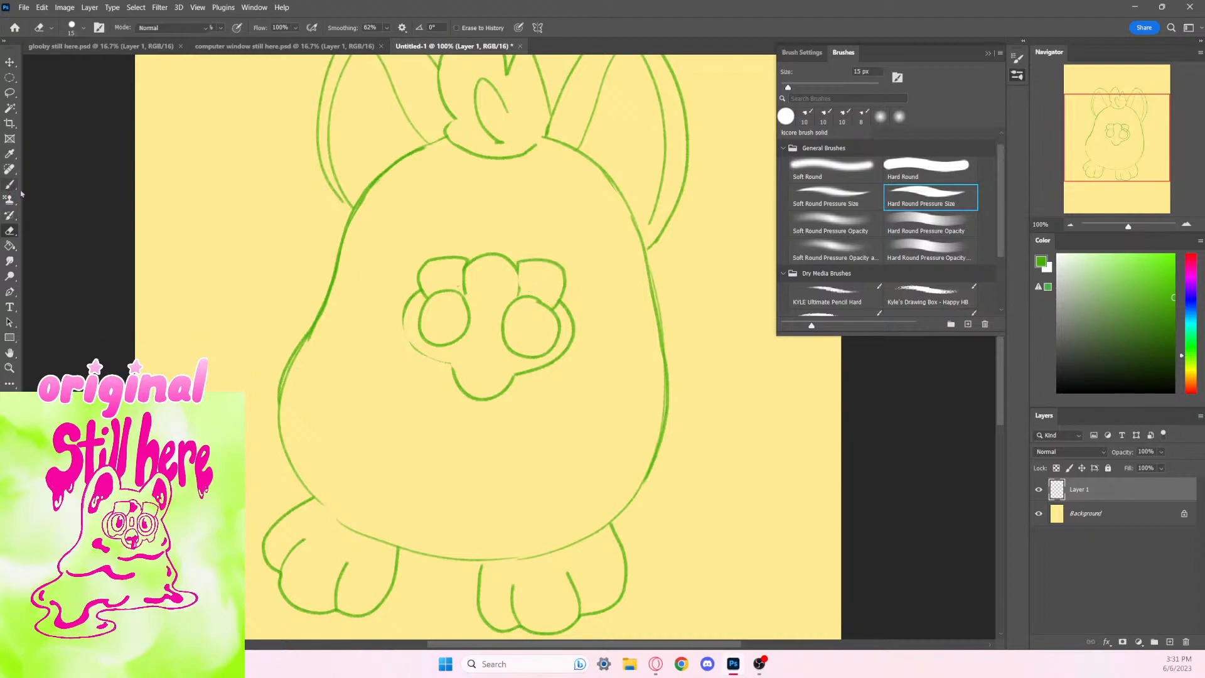
pyautogui.moveTo(518, 263)
pyautogui.mouseDown()
pyautogui.moveTo(517, 297)
pyautogui.moveTo(560, 333)
pyautogui.moveTo(537, 303)
pyautogui.moveTo(555, 323)
pyautogui.moveTo(571, 317)
pyautogui.mouseUp()
pyautogui.press('e')
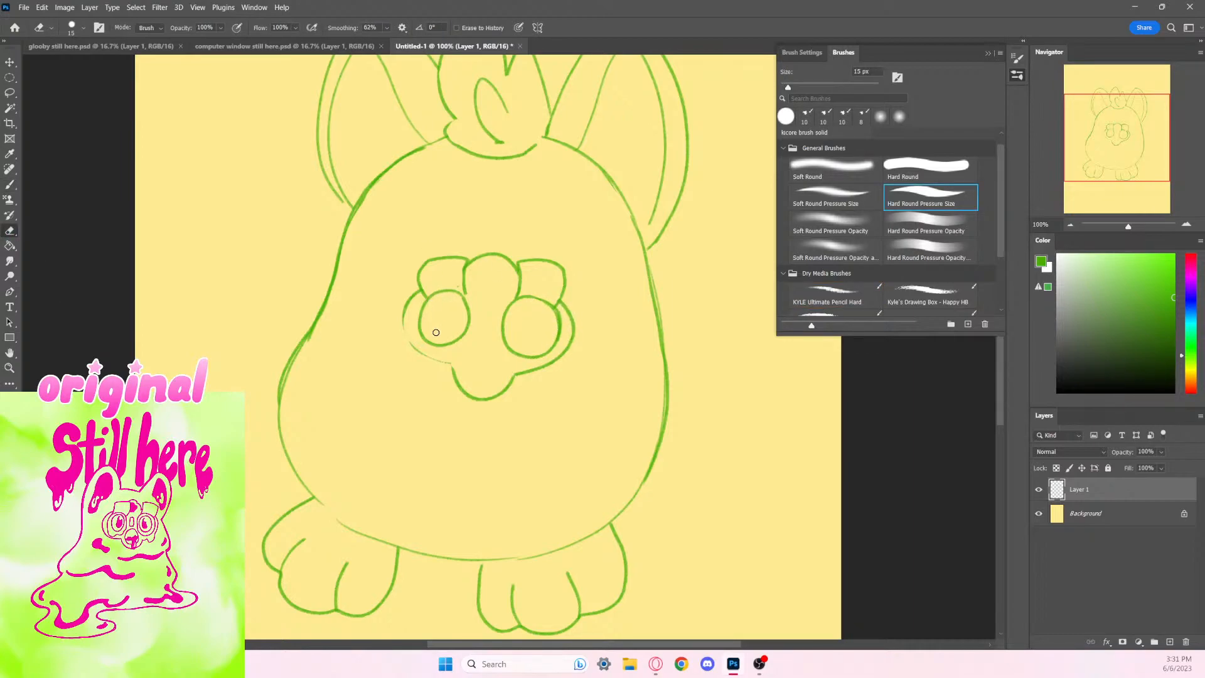
# Step: Redraw the face plate's left lobe and sketch inner circles in both eyes and a small heart in the upper lobe
pyautogui.press('b')
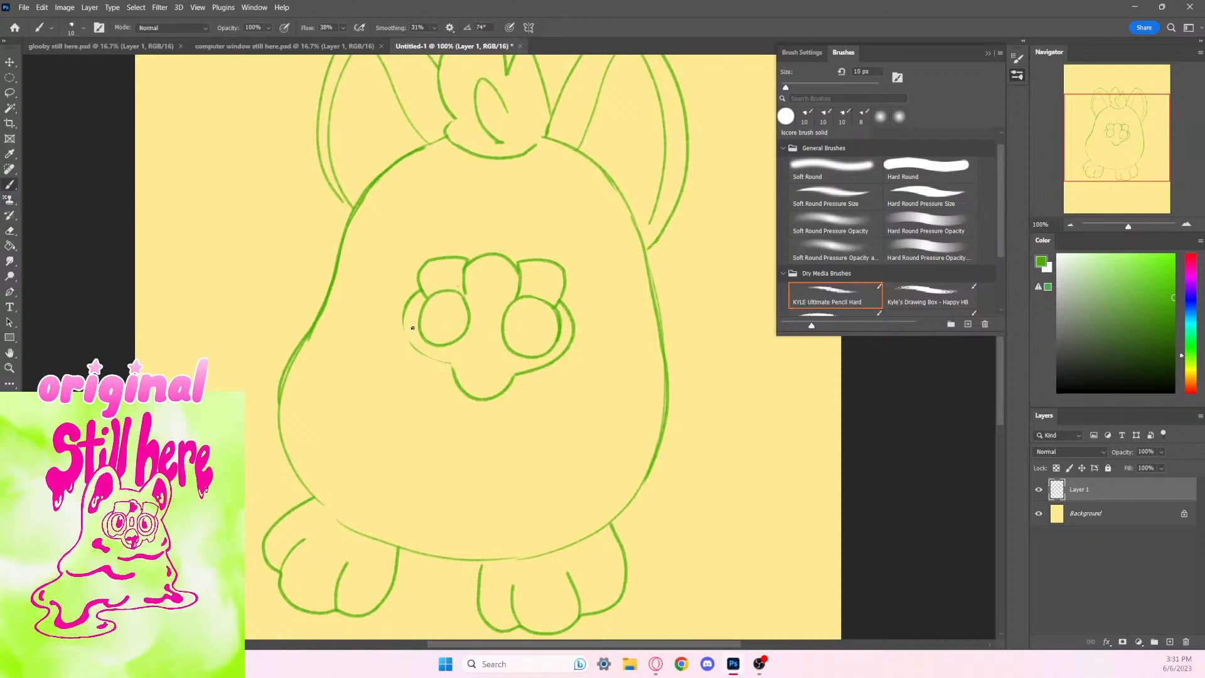
pyautogui.moveTo(404, 309)
pyautogui.mouseDown()
pyautogui.moveTo(419, 357)
pyautogui.moveTo(452, 367)
pyautogui.mouseUp()
pyautogui.moveTo(457, 302)
pyautogui.mouseDown()
pyautogui.moveTo(432, 309)
pyautogui.moveTo(462, 306)
pyautogui.mouseUp()
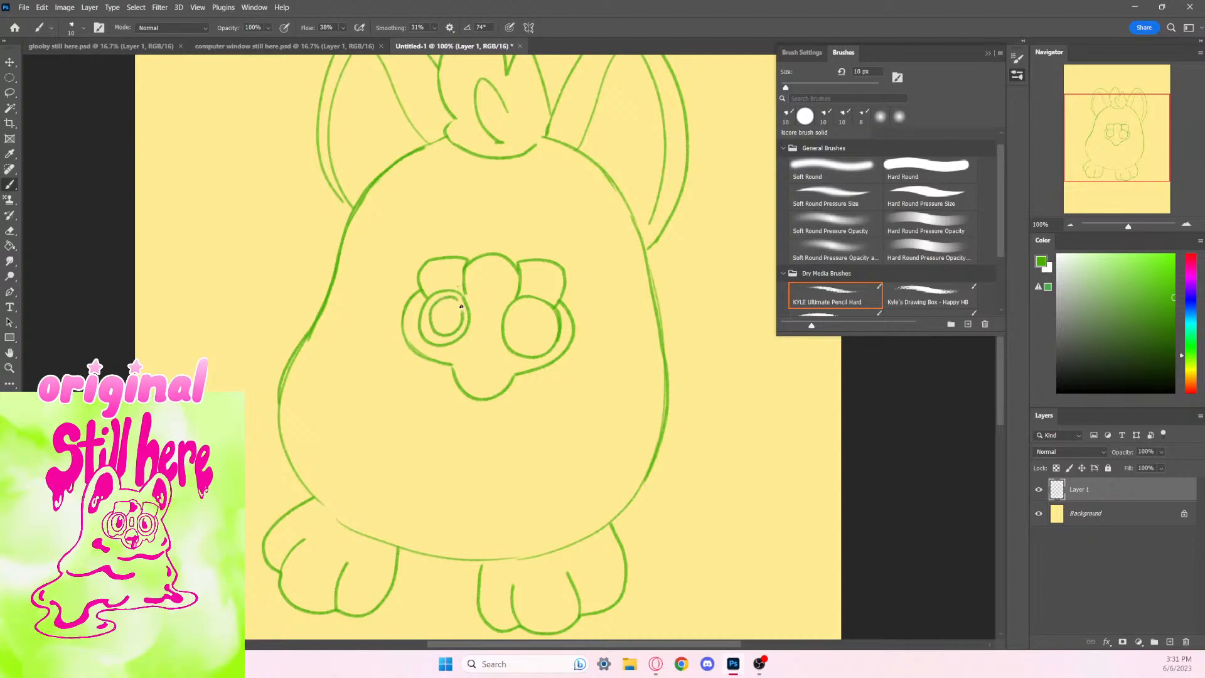
pyautogui.moveTo(548, 325)
pyautogui.mouseDown()
pyautogui.moveTo(477, 278)
pyautogui.moveTo(485, 264)
pyautogui.moveTo(506, 271)
pyautogui.moveTo(492, 291)
pyautogui.moveTo(499, 264)
pyautogui.moveTo(493, 287)
pyautogui.moveTo(476, 268)
pyautogui.moveTo(491, 288)
pyautogui.mouseUp()
pyautogui.hotkey('ctrl', 'z')
# Step: Sketch an oval beak with a mouth line in the face plate's lower lobe and a narrow vertical bar between the eyes
pyautogui.moveTo(500, 350)
pyautogui.mouseDown()
pyautogui.moveTo(468, 360)
pyautogui.moveTo(492, 386)
pyautogui.moveTo(497, 349)
pyautogui.mouseUp()
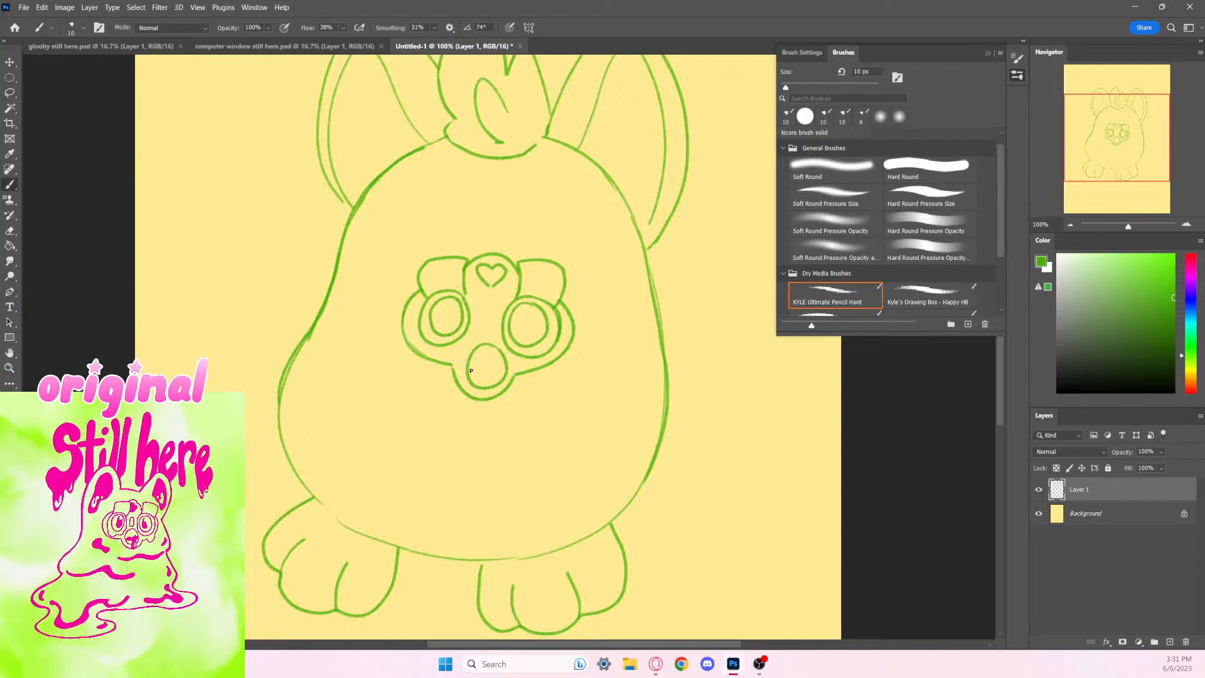
pyautogui.moveTo(468, 364); pyautogui.dragTo(507, 366)
pyautogui.moveTo(606, 439)
pyautogui.mouseDown()
pyautogui.moveTo(590, 433)
pyautogui.moveTo(580, 462)
pyautogui.mouseUp()
pyautogui.moveTo(455, 327)
pyautogui.mouseDown()
pyautogui.moveTo(452, 350)
pyautogui.moveTo(466, 359)
pyautogui.moveTo(465, 323)
pyautogui.mouseUp()
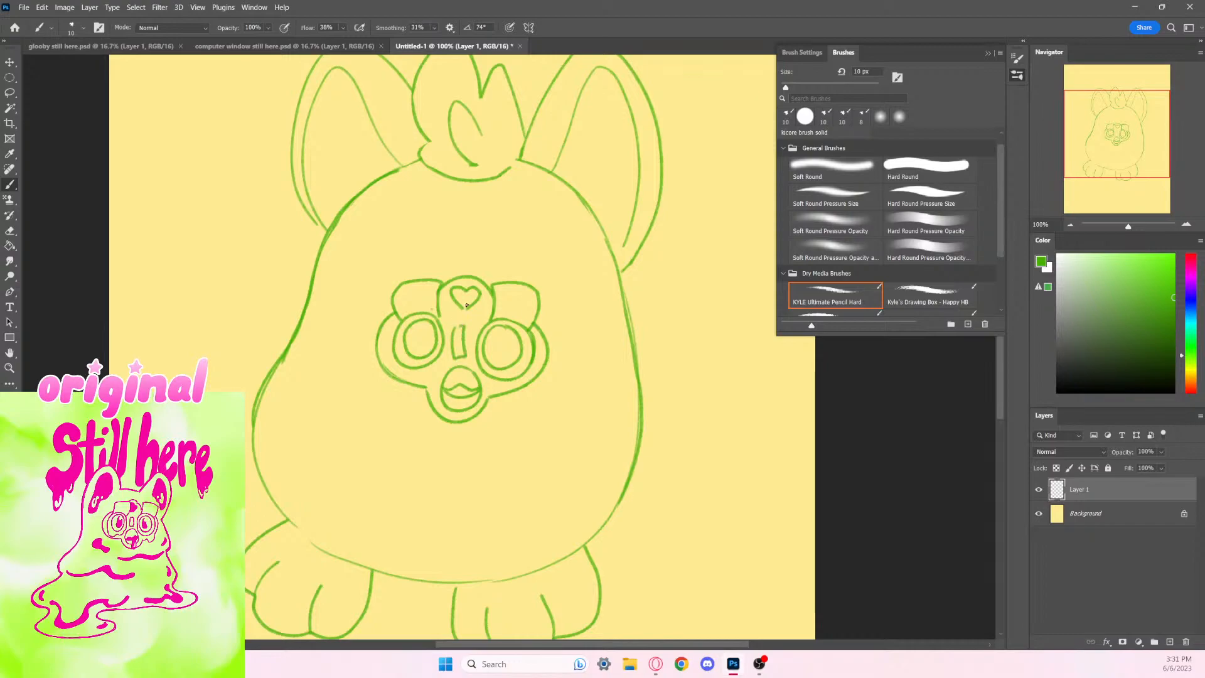
# Step: Lasso the whole face, enlarge it slightly, position it in the middle of the upper body, and deselect it
pyautogui.moveTo(524, 455); pyautogui.dragTo(492, 420)
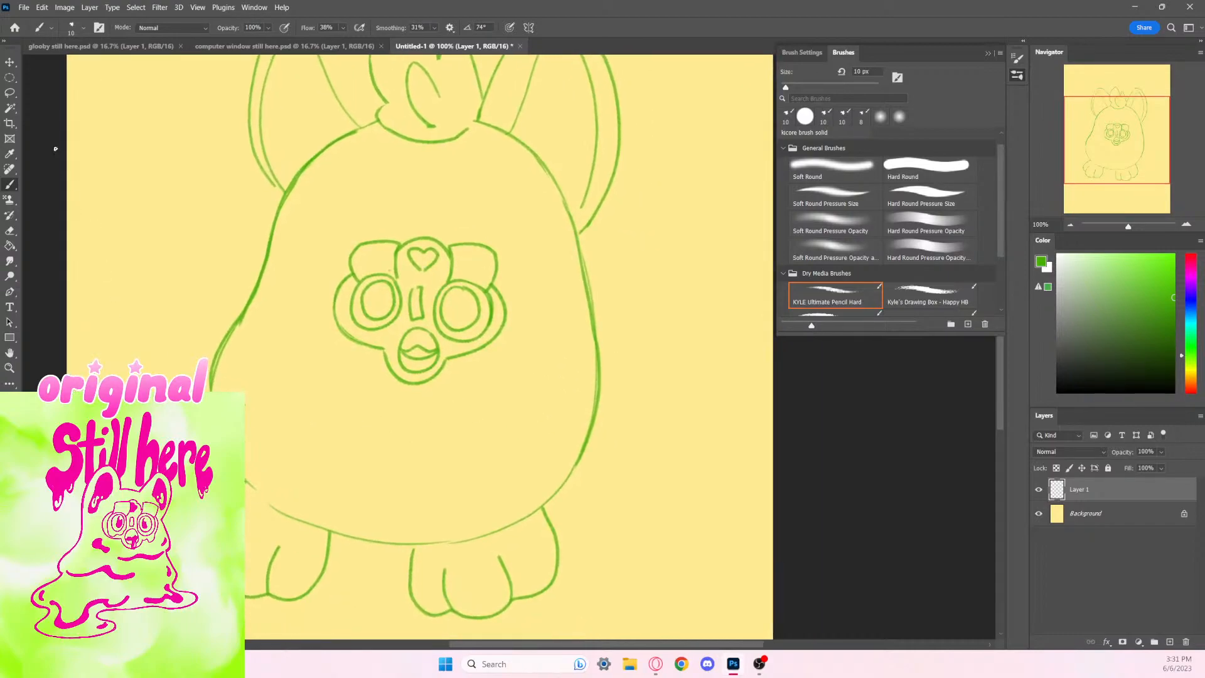
pyautogui.click(9, 92)
pyautogui.moveTo(432, 201)
pyautogui.mouseDown()
pyautogui.moveTo(537, 308)
pyautogui.moveTo(435, 206)
pyautogui.mouseUp()
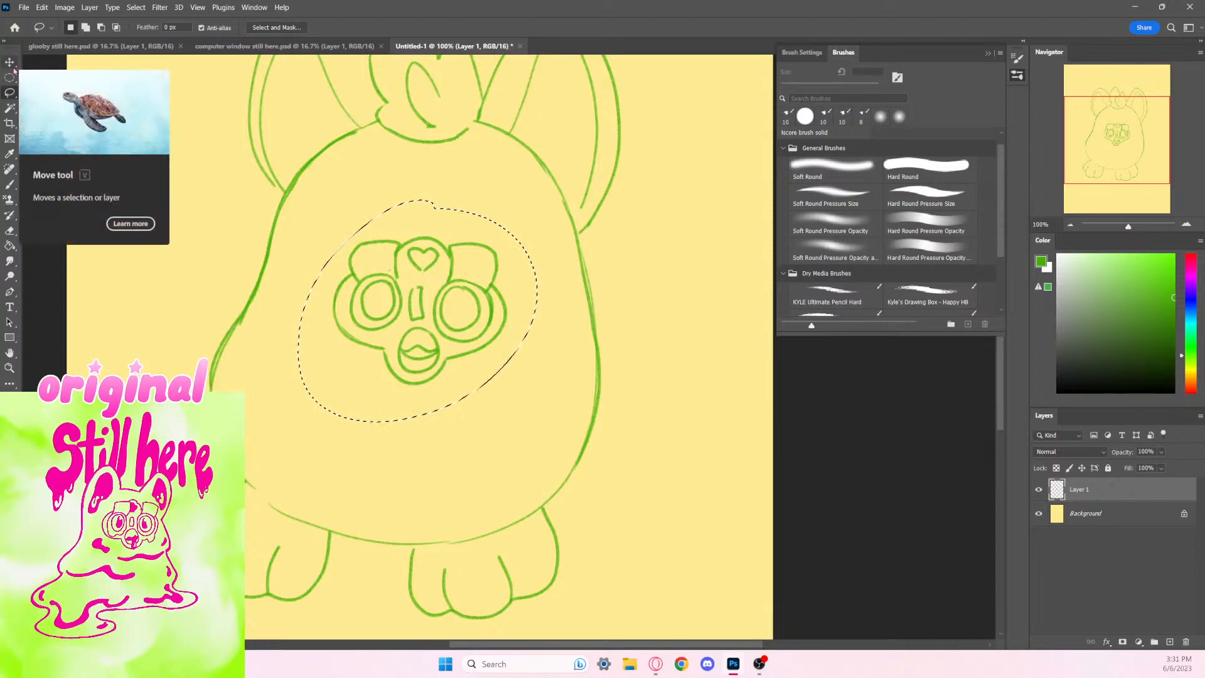
pyautogui.hotkey('ctrl', '-')
pyautogui.hotkey('ctrl', '-')
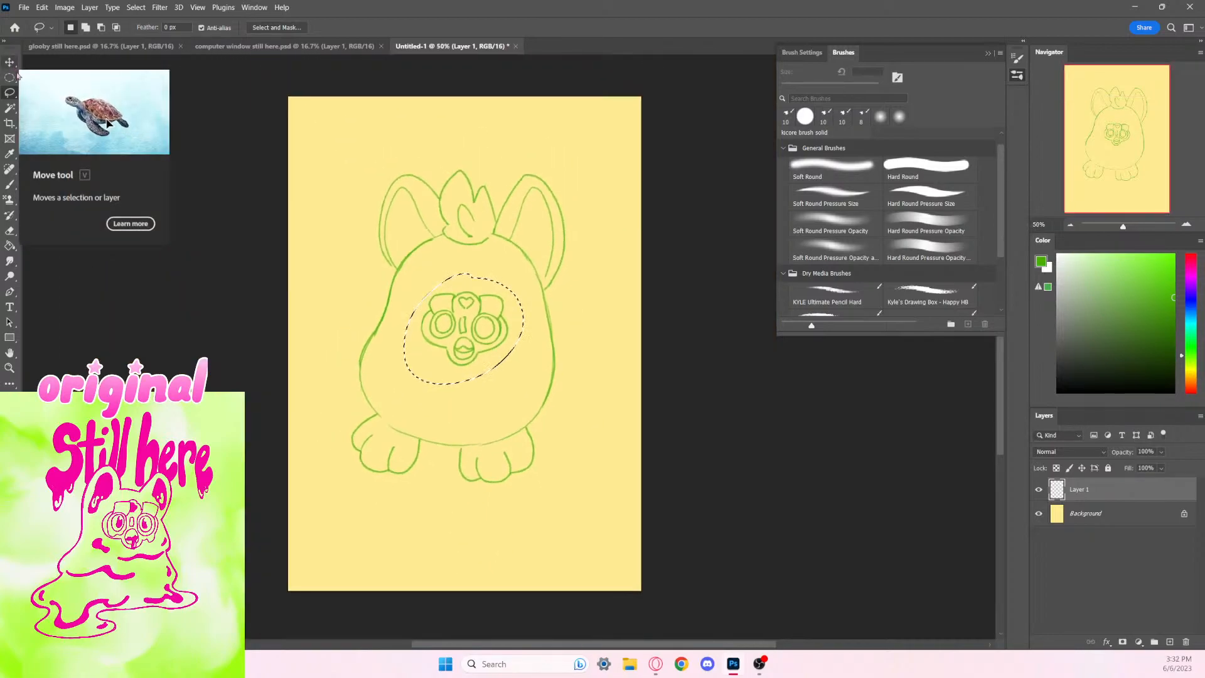
pyautogui.click(538, 351)
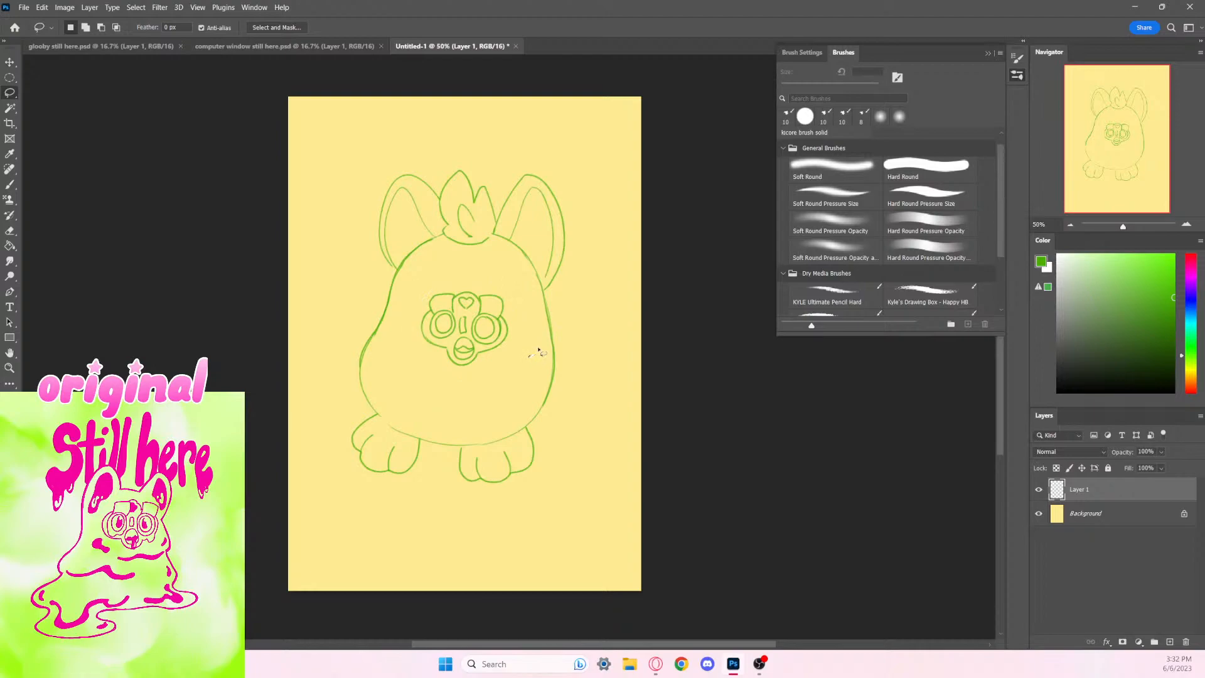
pyautogui.hotkey('ctrl', 'z')
pyautogui.click(10, 63)
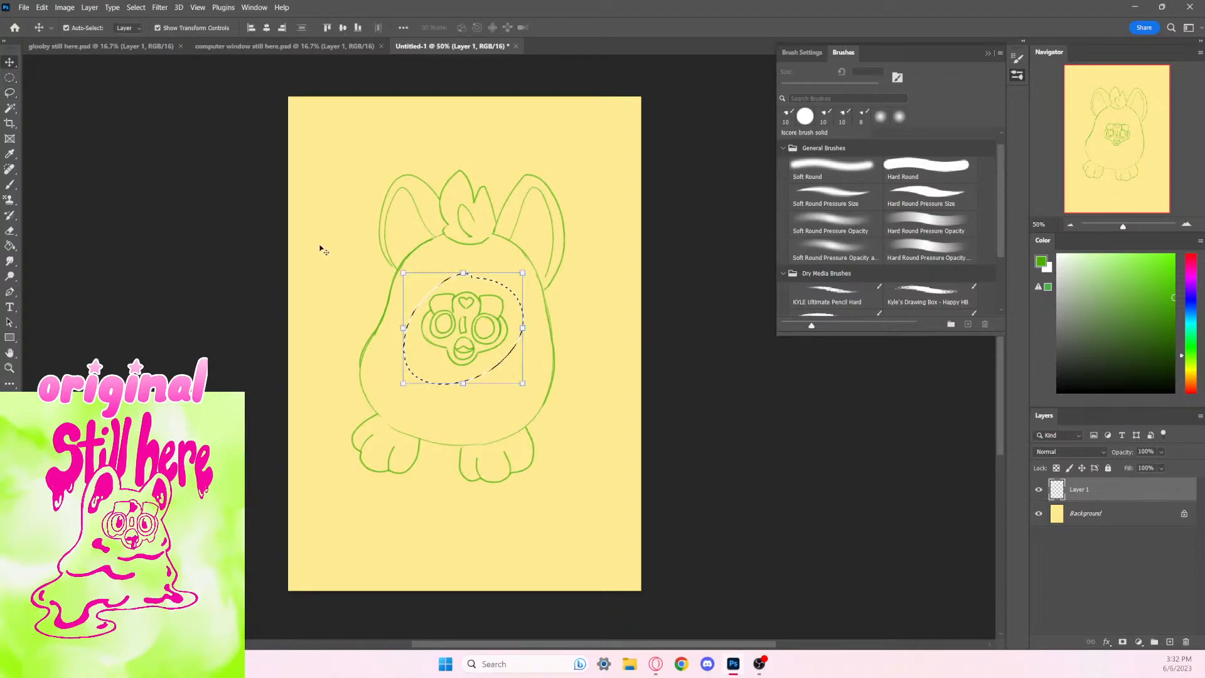
pyautogui.moveTo(590, 392); pyautogui.dragTo(600, 398)
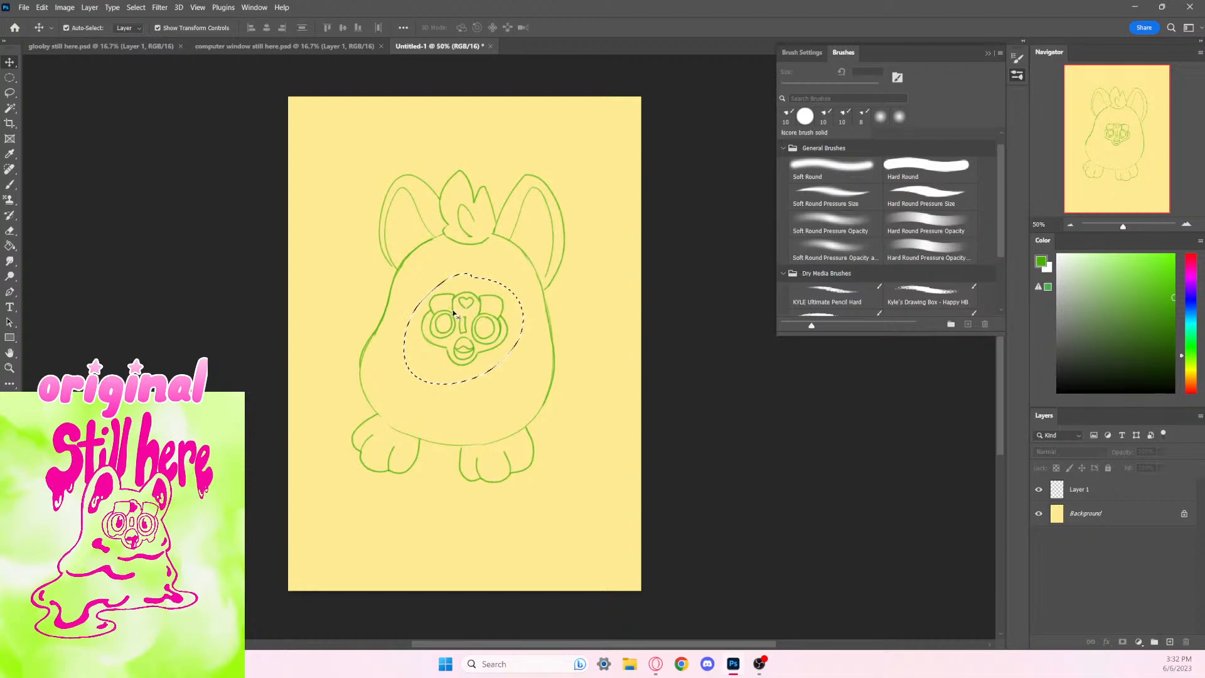
pyautogui.moveTo(452, 307); pyautogui.dragTo(523, 284)
pyautogui.press('Return')
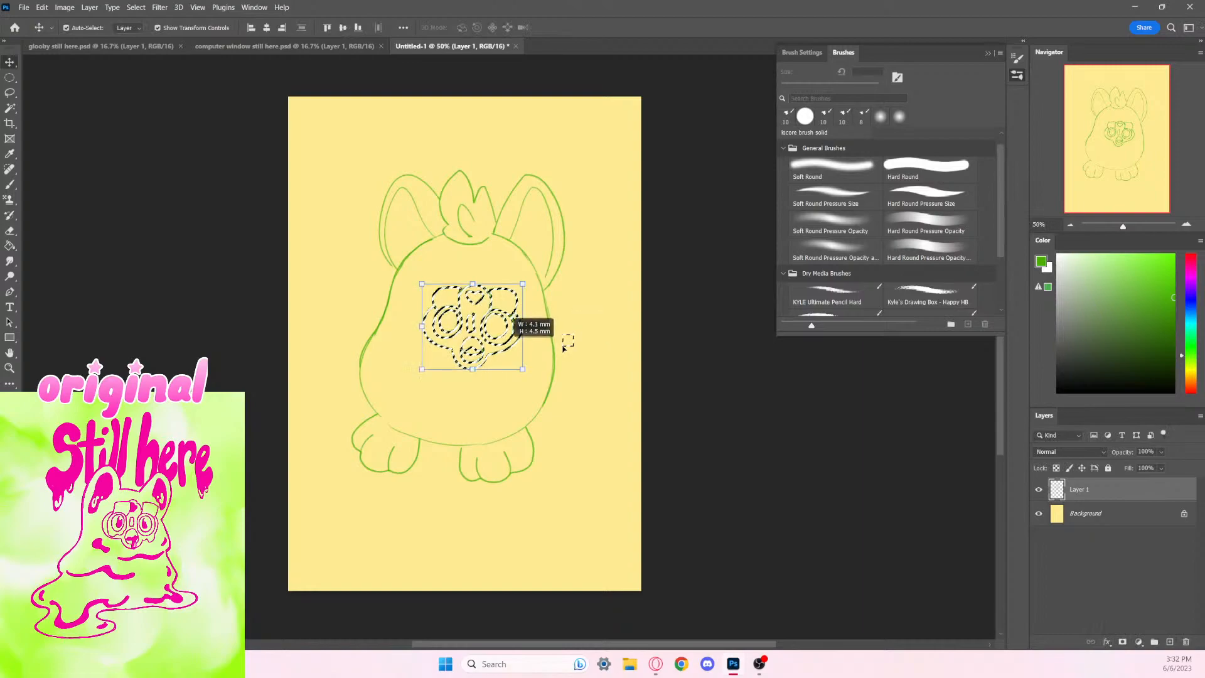
pyautogui.moveTo(478, 322); pyautogui.dragTo(469, 351)
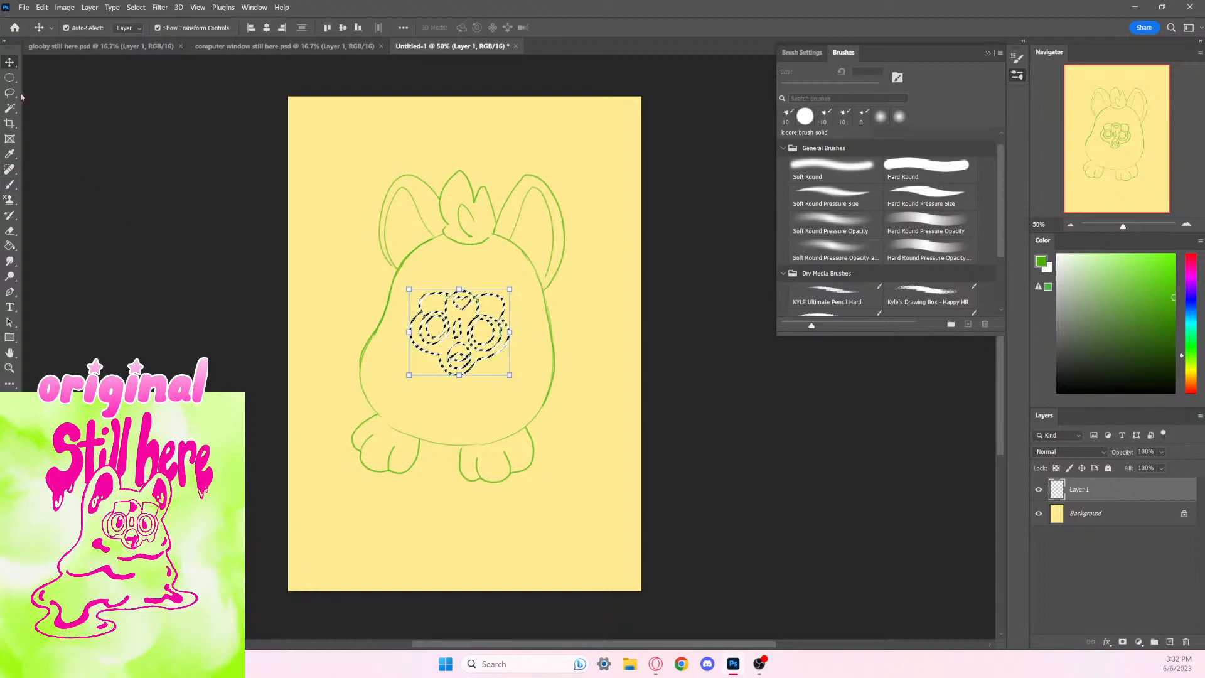
pyautogui.hotkey('ctrl', 'd')
# Step: Sketch the two curved sides of a belly patch from the face plate to the body's lower edge with the 10 px pencil brush
pyautogui.press('b')
pyautogui.click(835, 295)
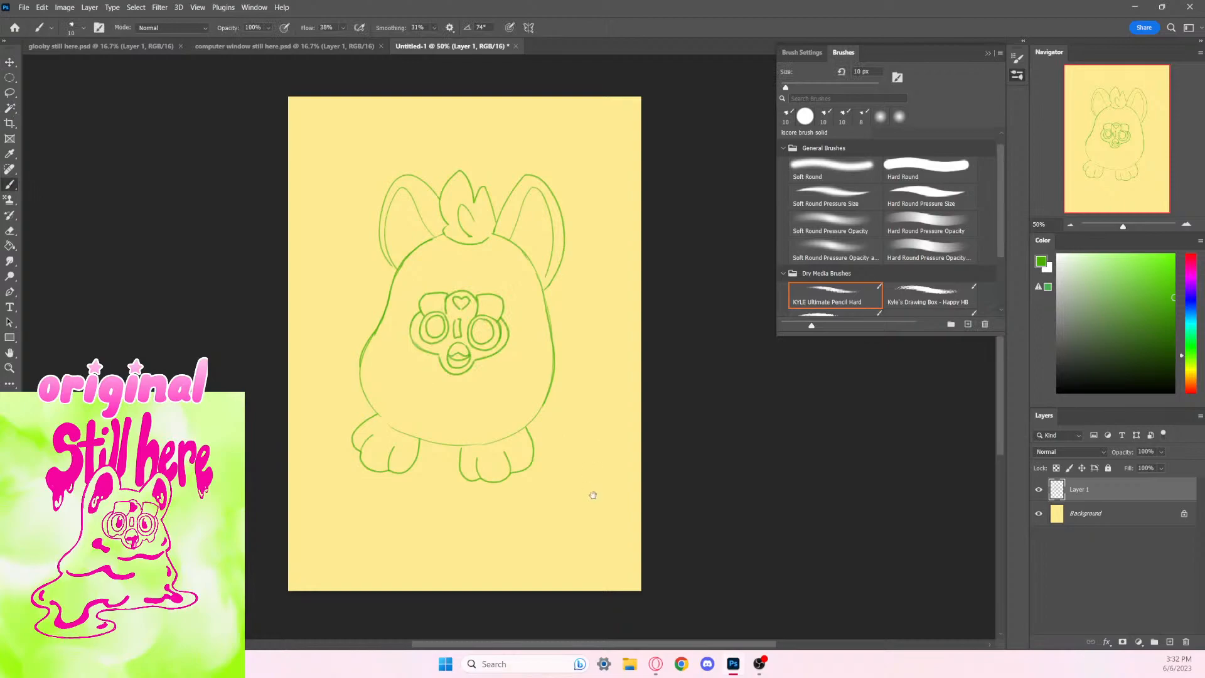
pyautogui.scroll(-2, 592, 492)
pyautogui.moveTo(410, 308)
pyautogui.mouseDown()
pyautogui.moveTo(391, 336)
pyautogui.moveTo(394, 395)
pyautogui.mouseUp()
pyautogui.moveTo(507, 319); pyautogui.dragTo(500, 400)
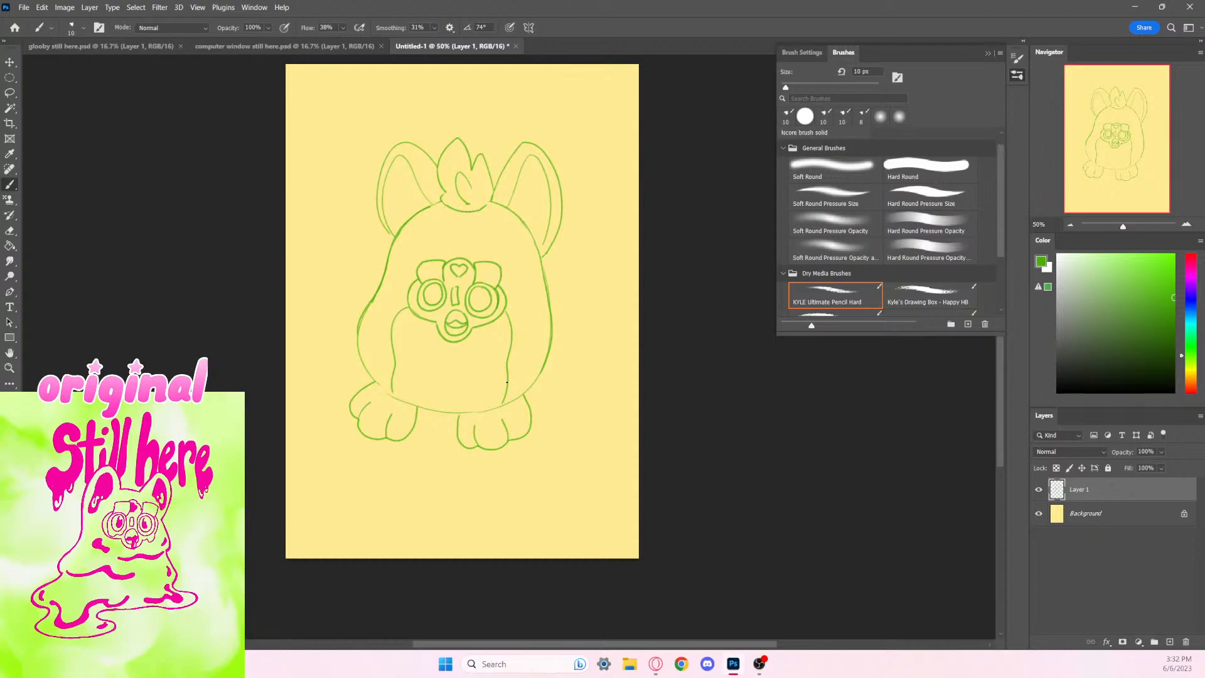
# Step: Lasso the face, move it slightly up, deselect it, and erase stray marks at its left edge with the 15 px eraser
pyautogui.click(10, 93)
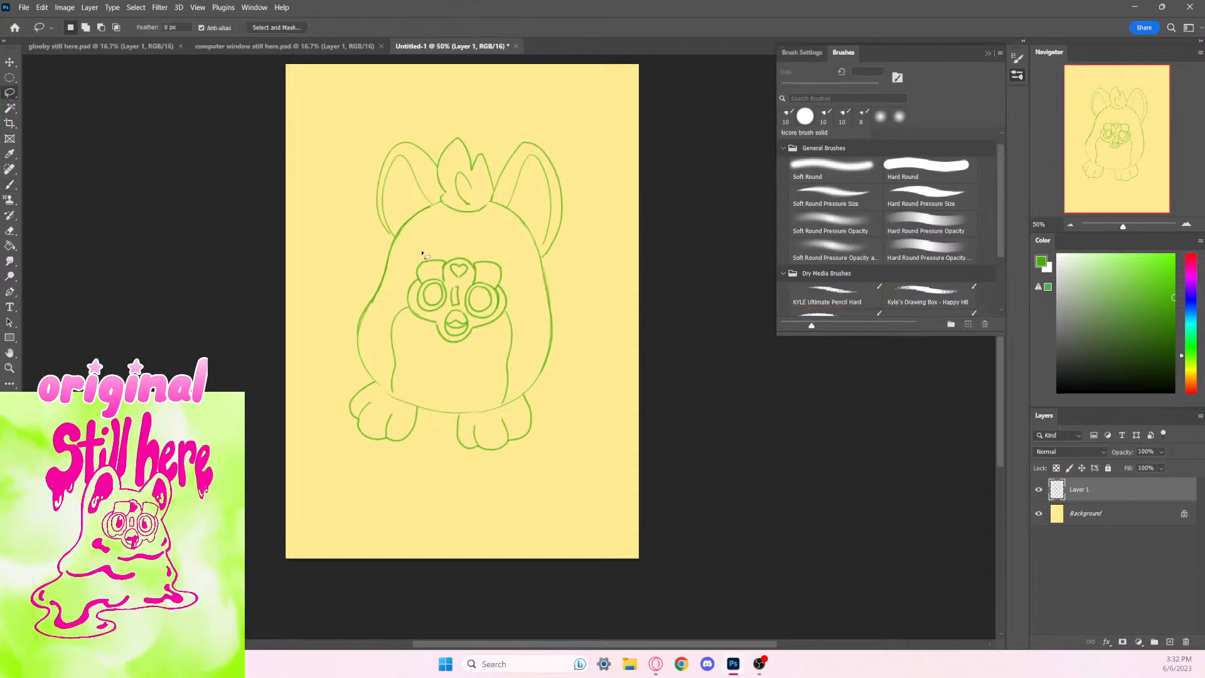
pyautogui.moveTo(422, 251)
pyautogui.mouseDown()
pyautogui.moveTo(405, 309)
pyautogui.moveTo(472, 348)
pyautogui.moveTo(513, 294)
pyautogui.moveTo(441, 240)
pyautogui.mouseUp()
pyautogui.click(10, 62)
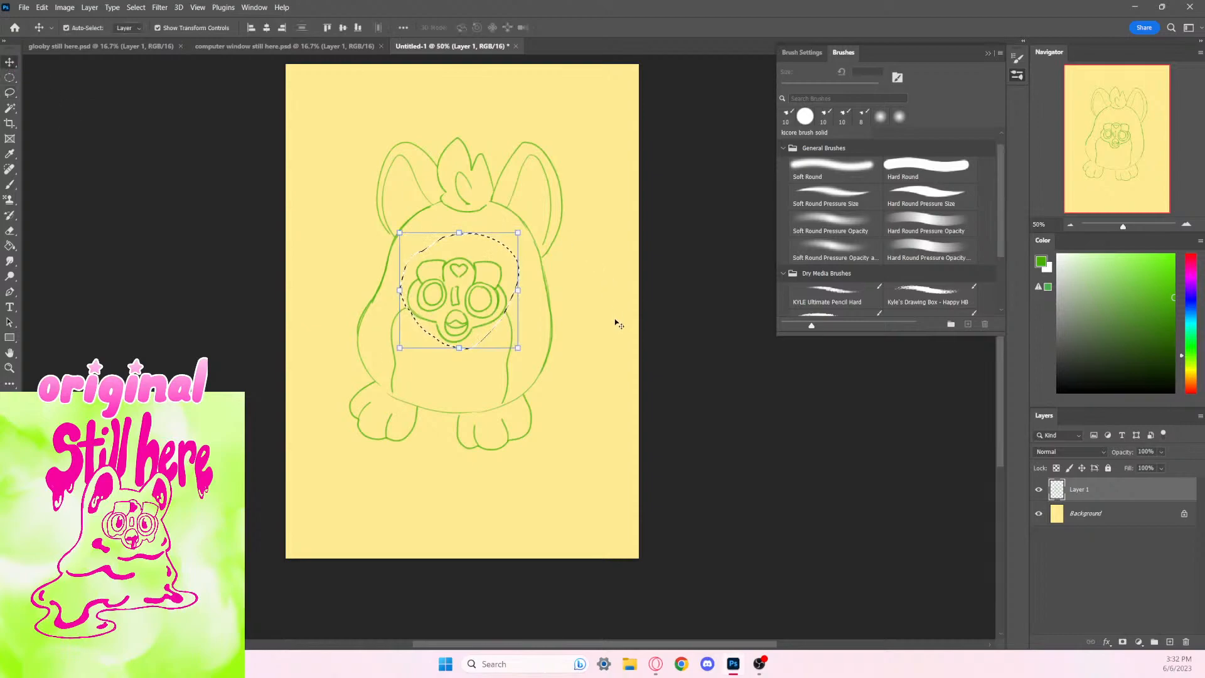
pyautogui.moveTo(613, 324); pyautogui.dragTo(613, 315)
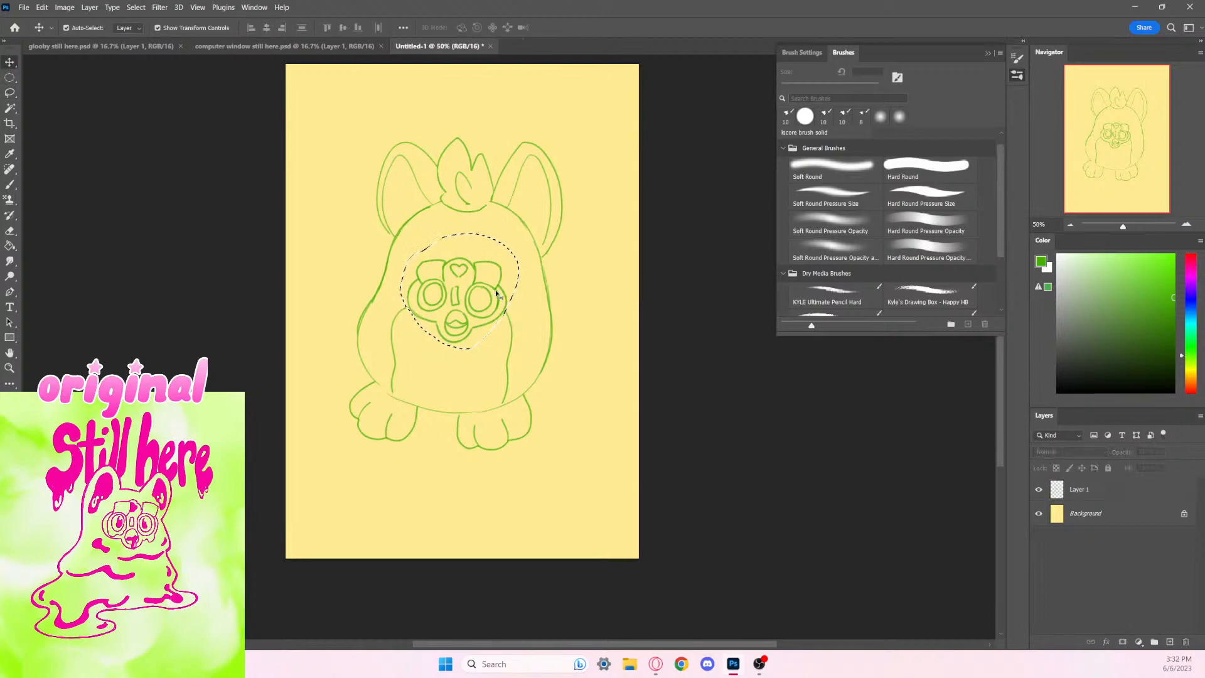
pyautogui.moveTo(493, 293); pyautogui.dragTo(495, 287)
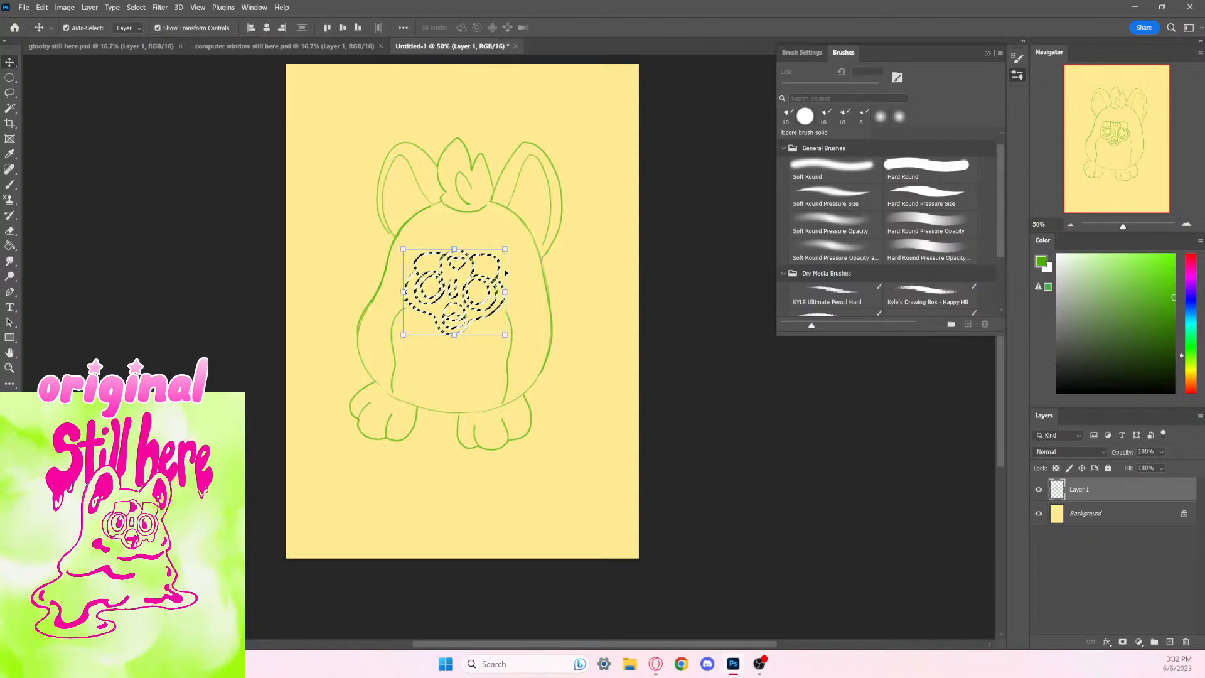
pyautogui.click(10, 185)
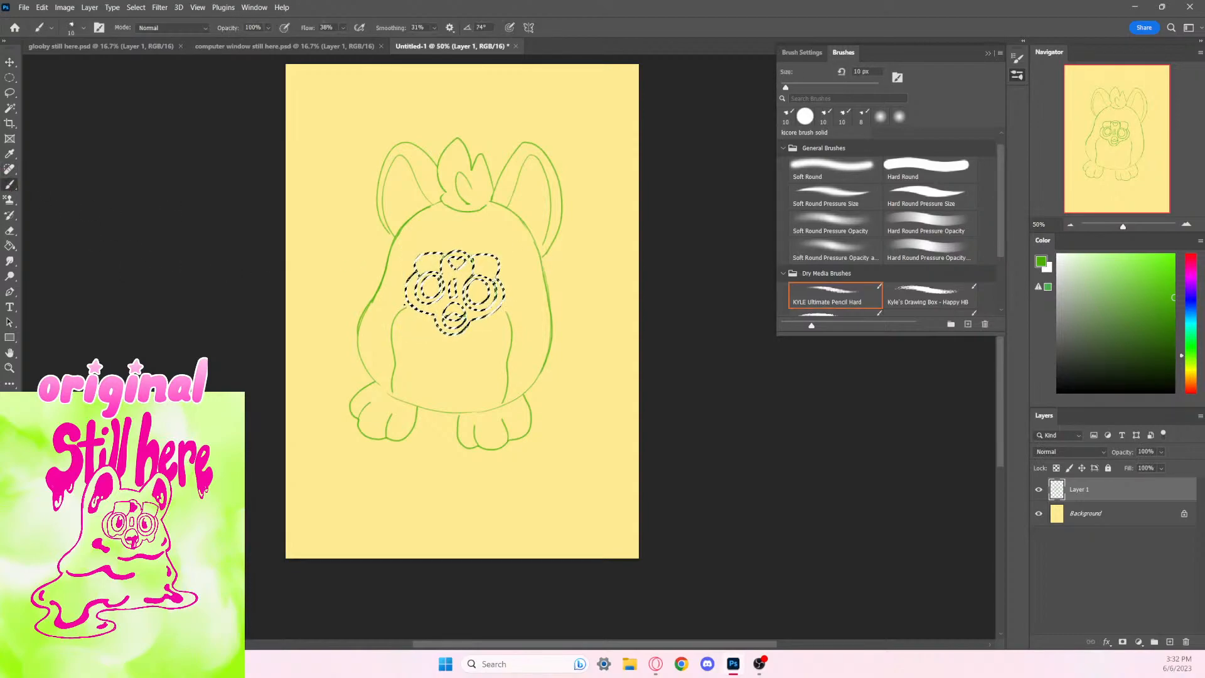
pyautogui.hotkey('ctrl', 'd')
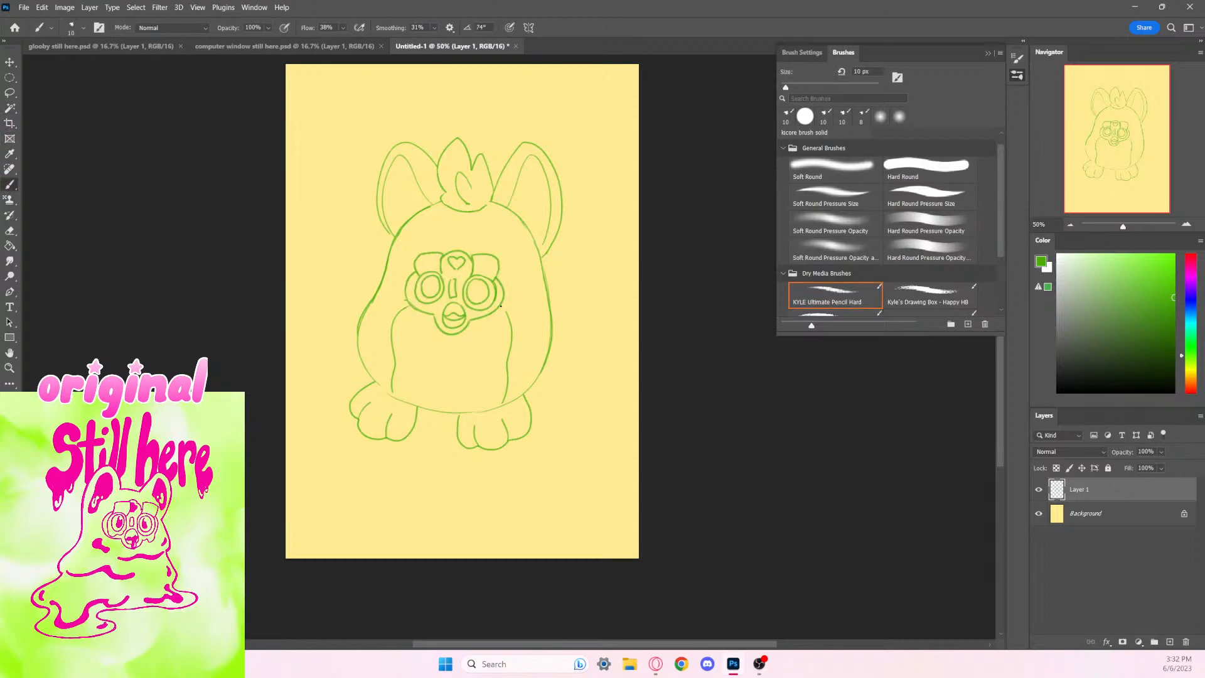
pyautogui.click(10, 231)
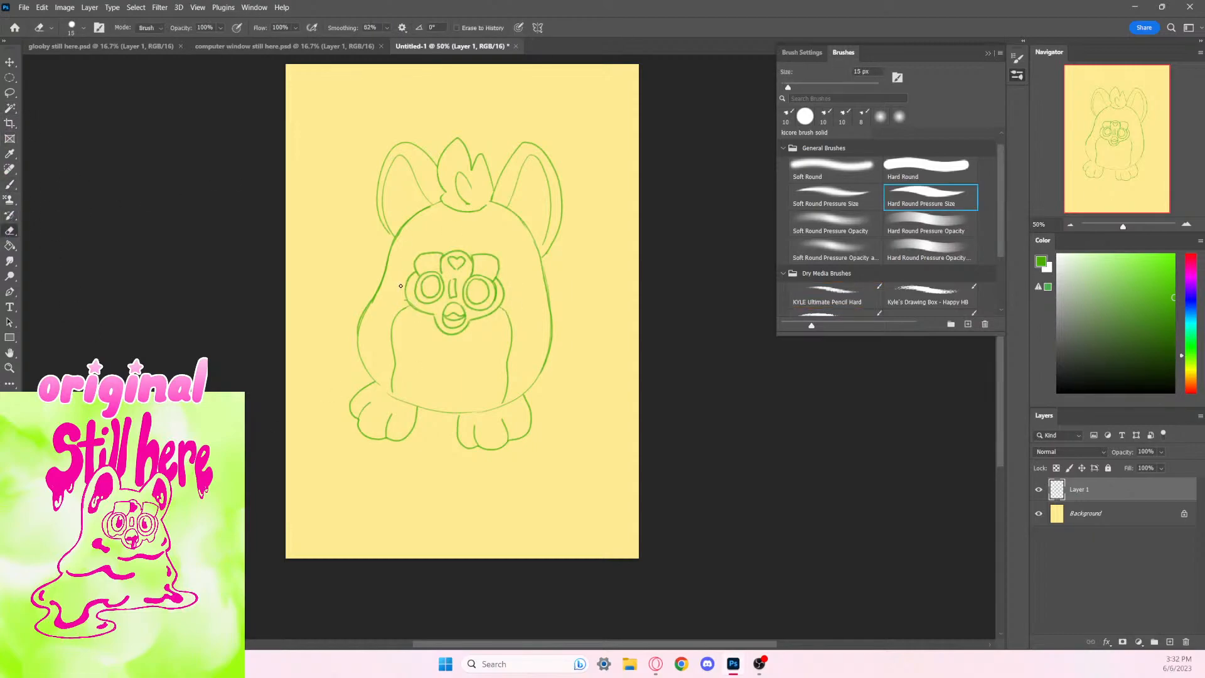
pyautogui.moveTo(403, 294); pyautogui.dragTo(404, 278)
pyautogui.press('b')
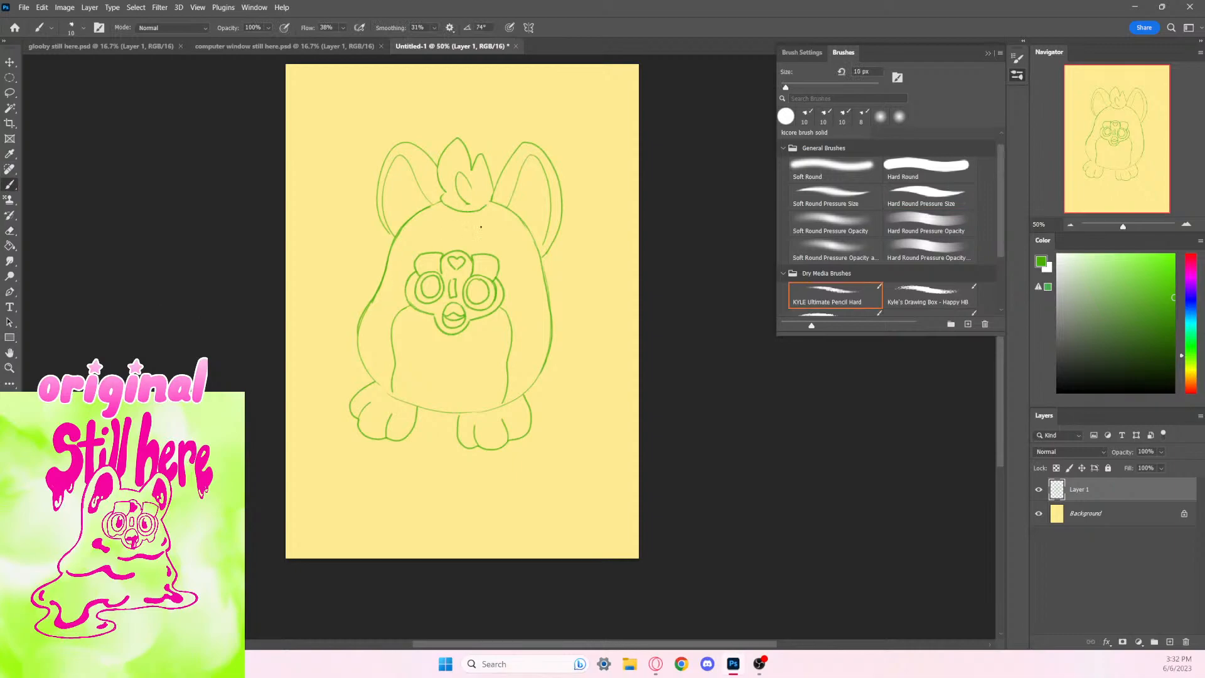
pyautogui.moveTo(442, 226)
pyautogui.mouseDown()
pyautogui.moveTo(478, 191)
pyautogui.moveTo(493, 223)
pyautogui.mouseUp()
pyautogui.hotkey('ctrl', 'z')
# Step: Add a new layer and try sketching a fur outline around the face on it
pyautogui.click(1170, 642)
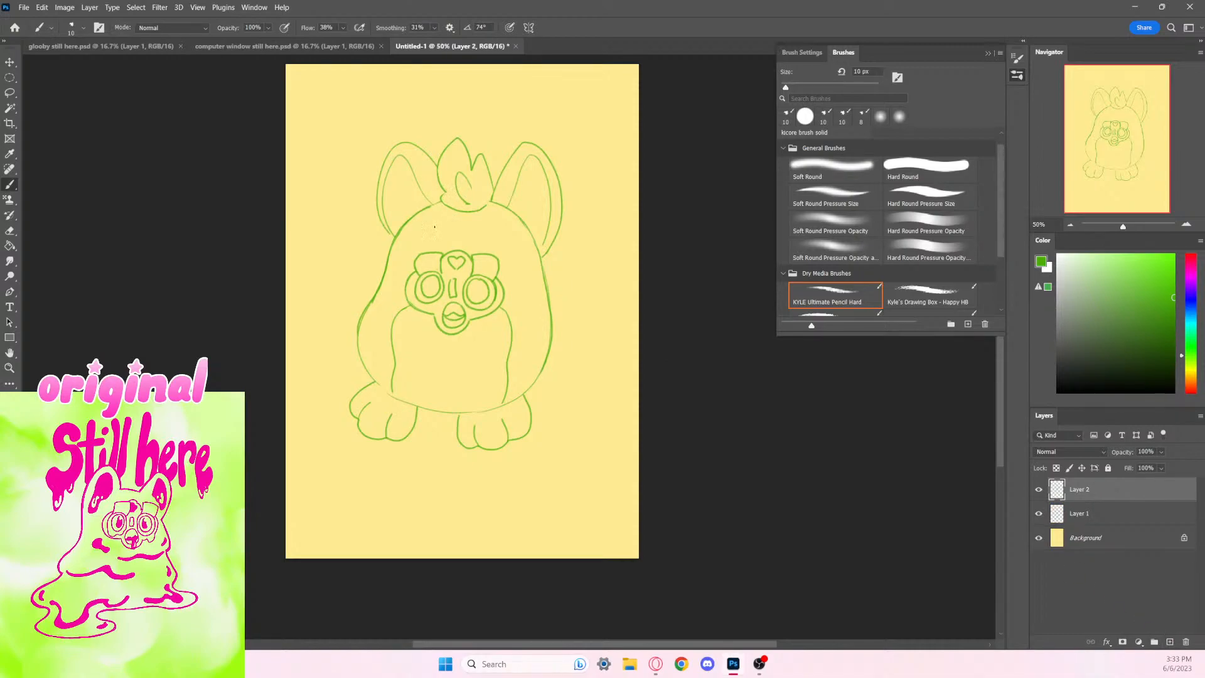
pyautogui.moveTo(432, 213)
pyautogui.mouseDown()
pyautogui.moveTo(468, 150)
pyautogui.moveTo(492, 190)
pyautogui.moveTo(489, 234)
pyautogui.mouseUp()
pyautogui.hotkey('ctrl', 'z')
pyautogui.moveTo(419, 352)
pyautogui.mouseDown()
pyautogui.moveTo(473, 192)
pyautogui.moveTo(493, 181)
pyautogui.moveTo(518, 243)
pyautogui.moveTo(461, 353)
pyautogui.mouseUp()
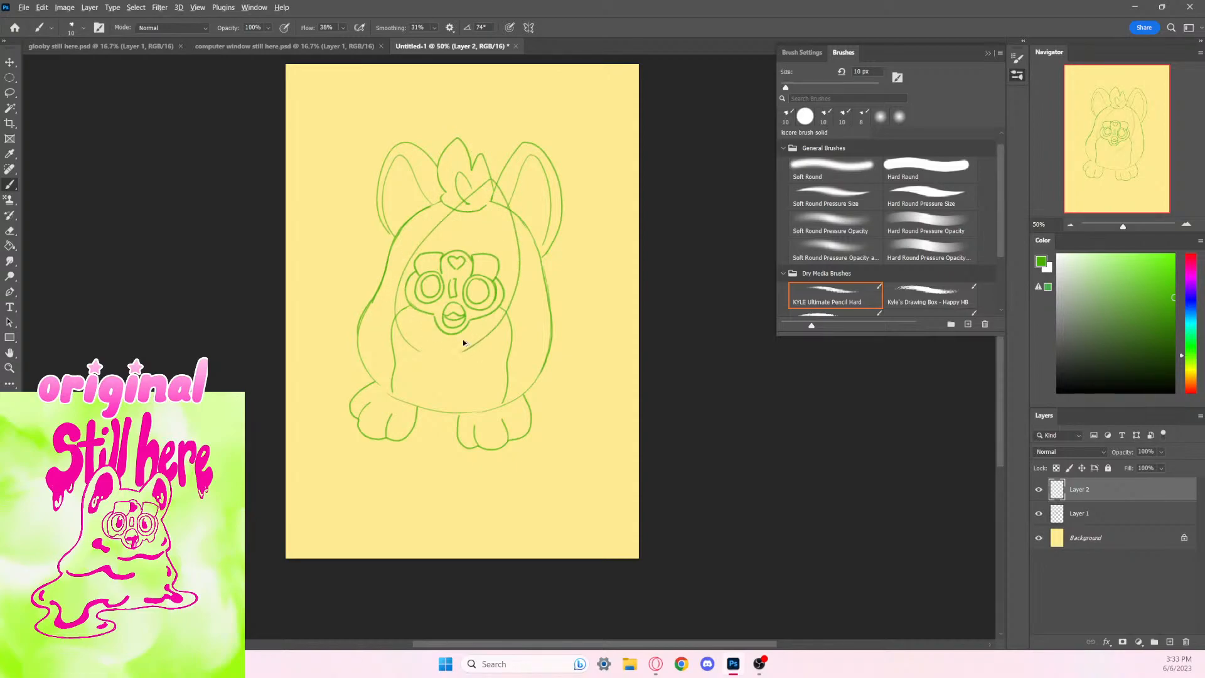
pyautogui.hotkey('ctrl', 'z')
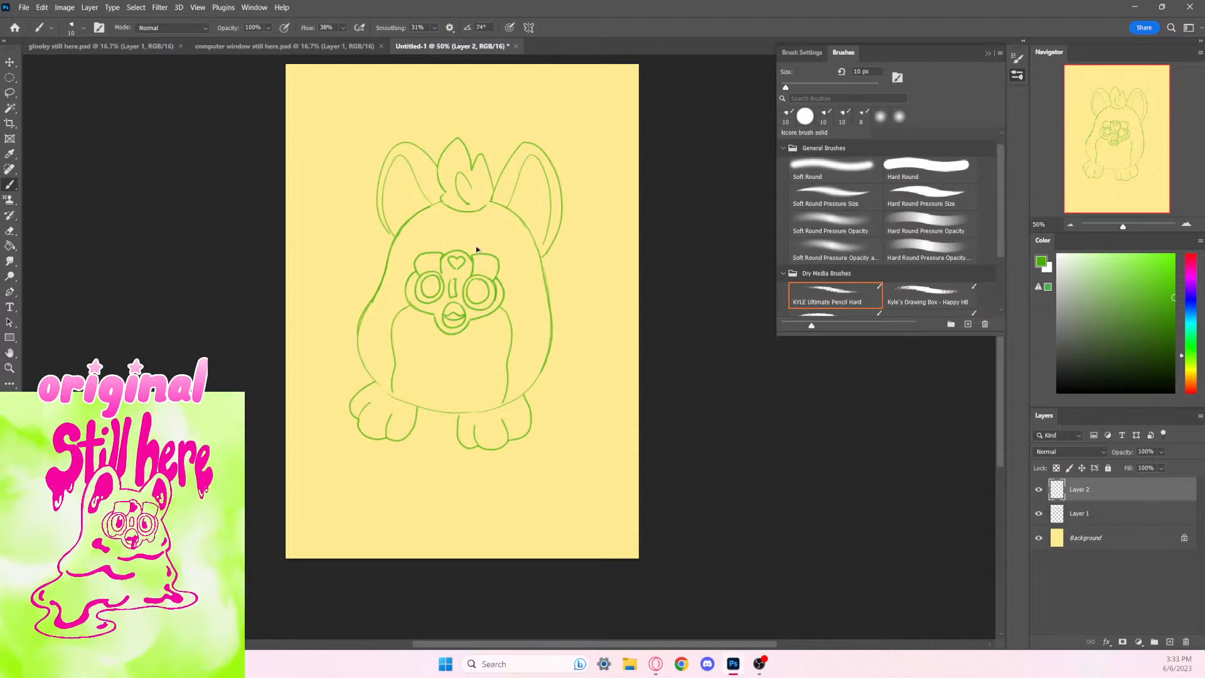
# Step: Sketch a fur outline around the face, from the hair tuft to below the beak, and add jagged tufts along it
pyautogui.moveTo(423, 348)
pyautogui.mouseDown()
pyautogui.moveTo(457, 219)
pyautogui.moveTo(493, 199)
pyautogui.moveTo(522, 295)
pyautogui.moveTo(468, 354)
pyautogui.moveTo(440, 354)
pyautogui.mouseUp()
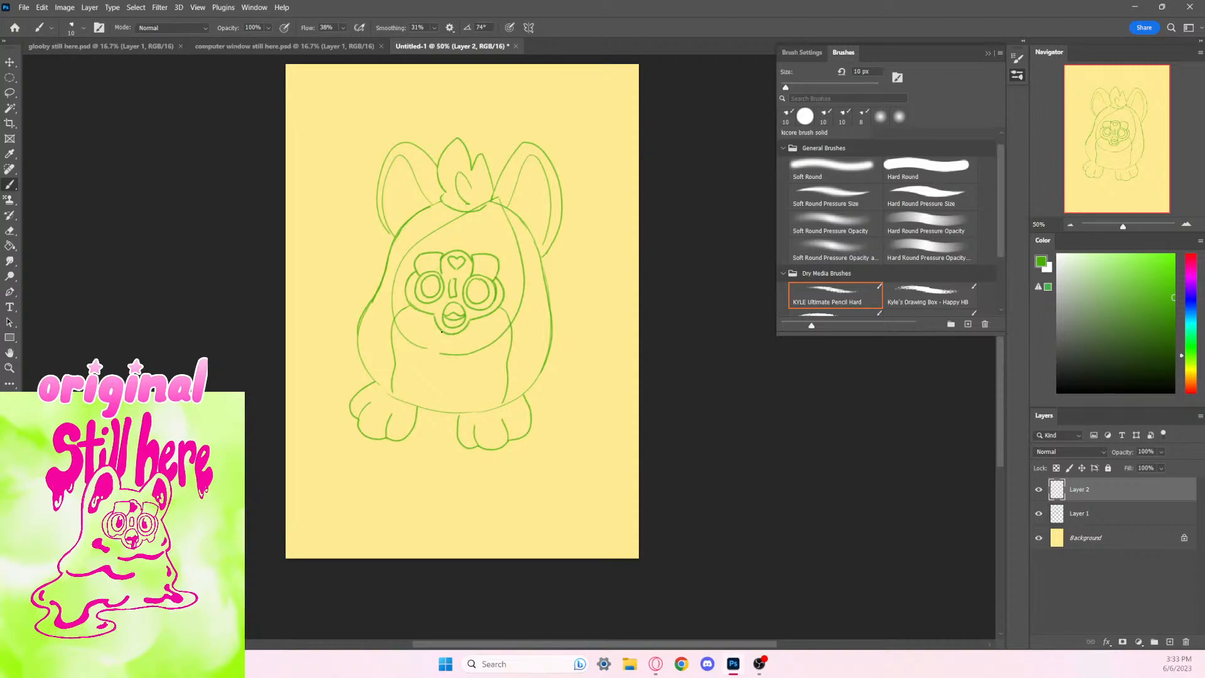
pyautogui.moveTo(400, 263)
pyautogui.mouseDown()
pyautogui.moveTo(405, 293)
pyautogui.moveTo(390, 300)
pyautogui.moveTo(401, 326)
pyautogui.mouseUp()
pyautogui.moveTo(516, 290); pyautogui.dragTo(482, 342)
pyautogui.moveTo(420, 251)
pyautogui.mouseDown()
pyautogui.moveTo(499, 200)
pyautogui.moveTo(518, 273)
pyautogui.mouseUp()
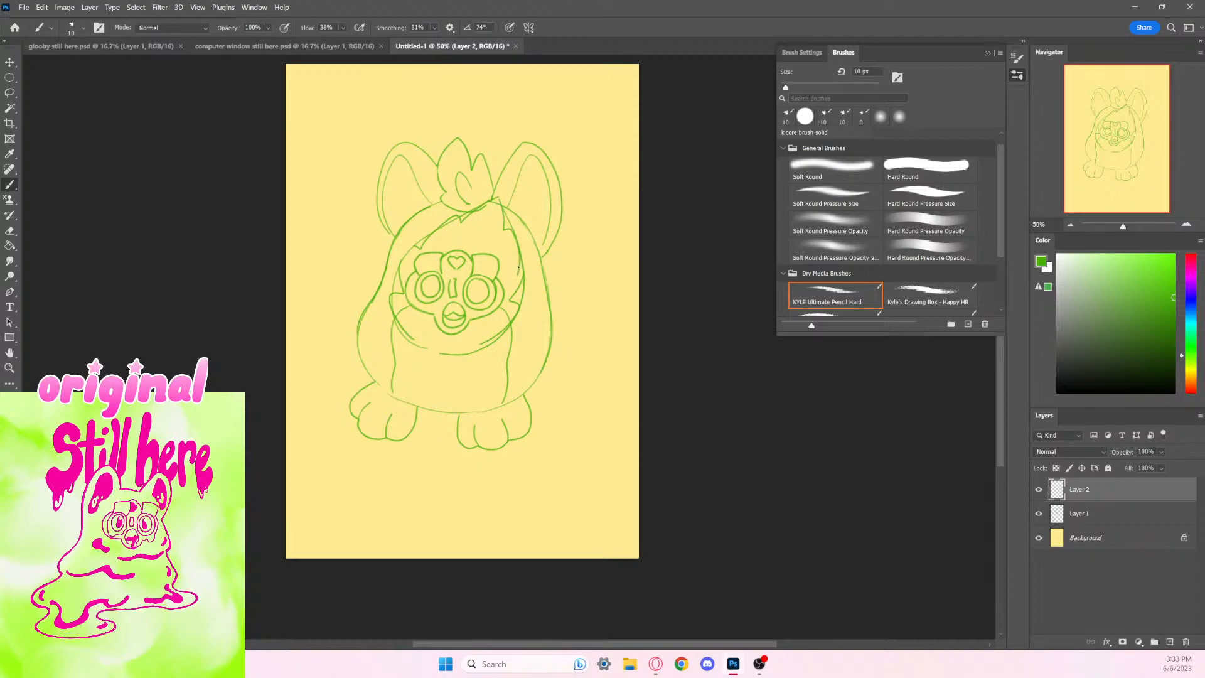
pyautogui.hotkey('ctrl', 'z')
pyautogui.hotkey('ctrl', 'z')
pyautogui.moveTo(498, 202); pyautogui.dragTo(513, 269)
# Step: Erase the smooth outline segments behind the jagged fur tufts around the face with the 15 px eraser
pyautogui.press('e')
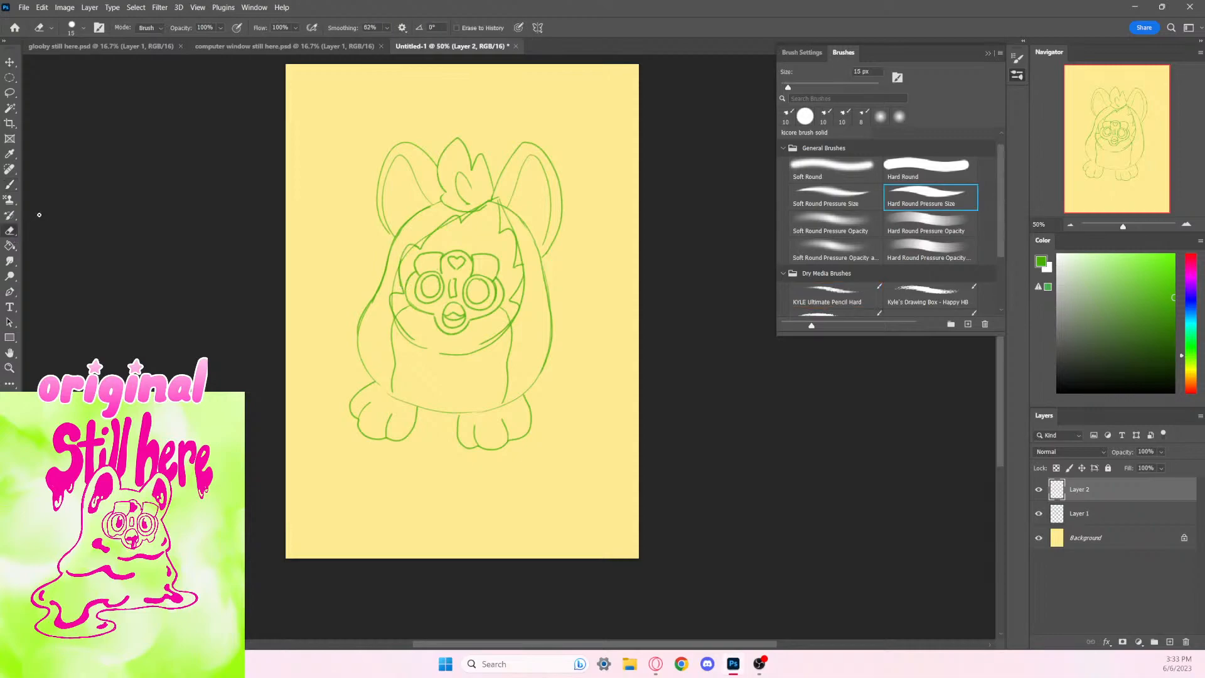
pyautogui.moveTo(410, 249); pyautogui.dragTo(401, 261)
pyautogui.moveTo(393, 310); pyautogui.dragTo(407, 334)
pyautogui.moveTo(481, 342); pyautogui.dragTo(518, 307)
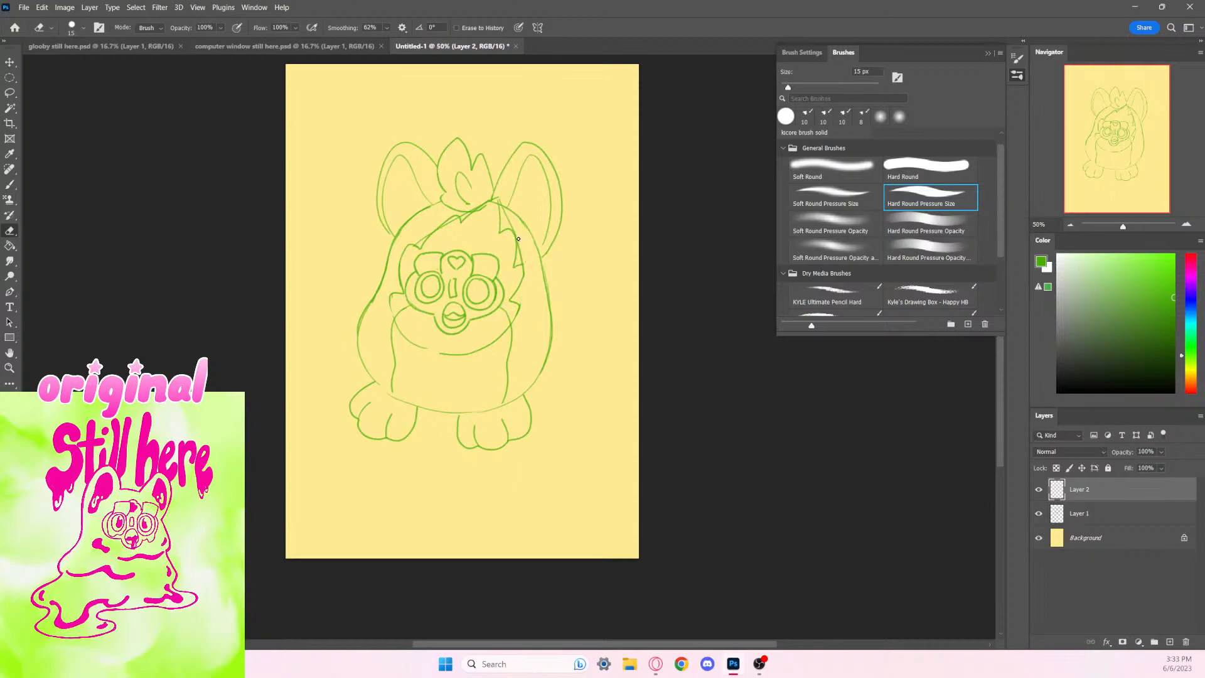
pyautogui.moveTo(519, 239); pyautogui.dragTo(518, 265)
pyautogui.moveTo(499, 197)
pyautogui.mouseDown()
pyautogui.moveTo(521, 238)
pyautogui.moveTo(471, 201)
pyautogui.moveTo(463, 218)
pyautogui.moveTo(502, 193)
pyautogui.moveTo(470, 228)
pyautogui.moveTo(436, 233)
pyautogui.moveTo(459, 216)
pyautogui.mouseUp()
# Step: Redraw the jagged fur edge from the forehead down the right side of the face with the 10 px pencil brush
pyautogui.click(10, 185)
pyautogui.click(835, 295)
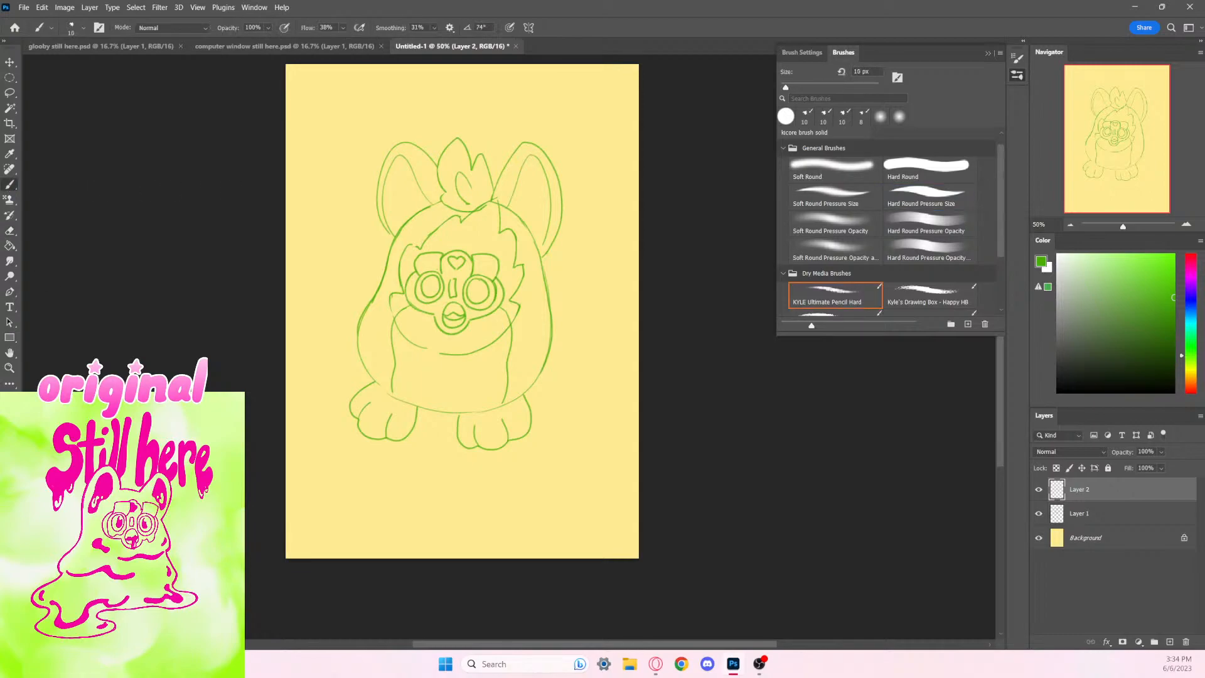
pyautogui.moveTo(465, 220)
pyautogui.mouseDown()
pyautogui.moveTo(499, 198)
pyautogui.moveTo(499, 232)
pyautogui.moveTo(527, 278)
pyautogui.moveTo(515, 297)
pyautogui.mouseUp()
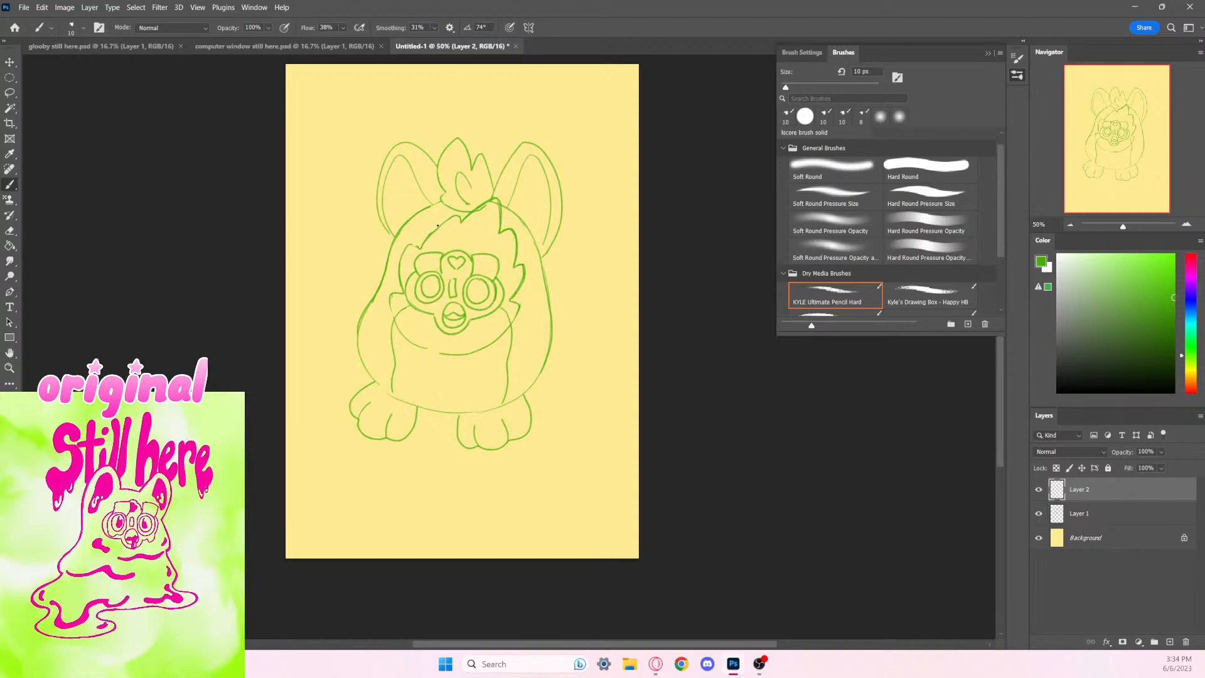
# Step: Redraw the fur outline along the left of the face and under the beak in pencil, and add a narrow drip below it
pyautogui.moveTo(431, 231); pyautogui.dragTo(461, 219)
pyautogui.moveTo(404, 253)
pyautogui.mouseDown()
pyautogui.moveTo(403, 300)
pyautogui.moveTo(388, 304)
pyautogui.moveTo(423, 343)
pyautogui.mouseUp()
pyautogui.moveTo(514, 306)
pyautogui.mouseDown()
pyautogui.moveTo(510, 328)
pyautogui.moveTo(471, 353)
pyautogui.mouseUp()
pyautogui.press('e')
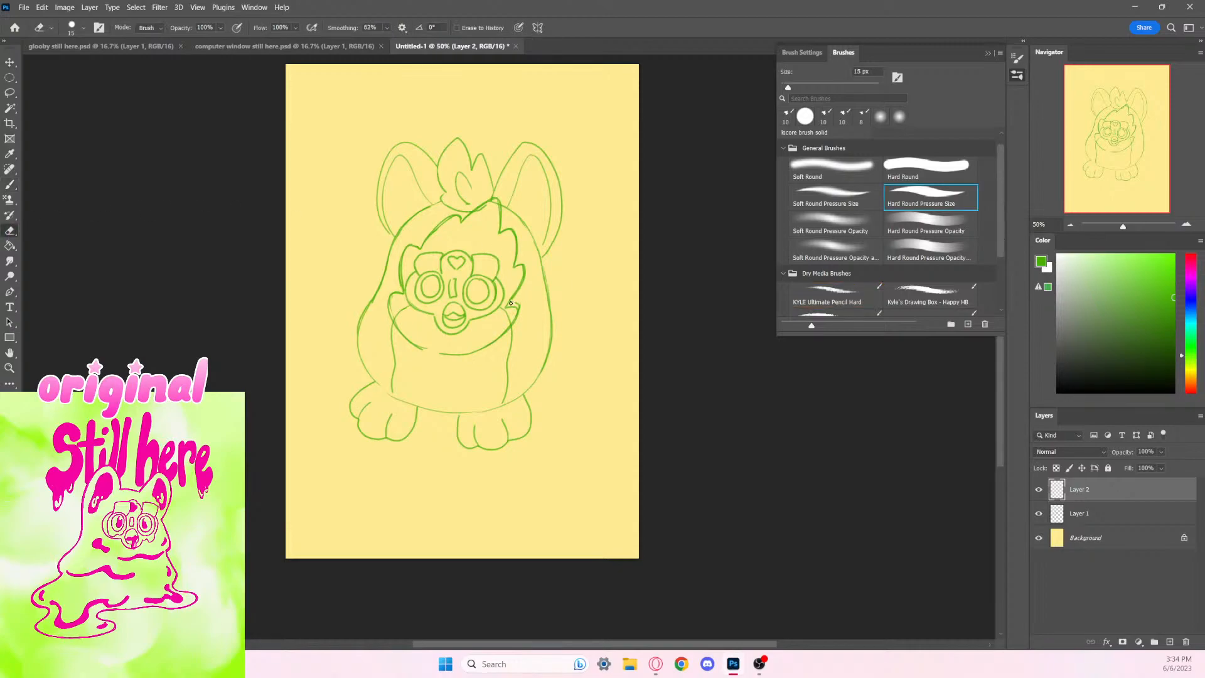
pyautogui.press('b')
pyautogui.press('b')
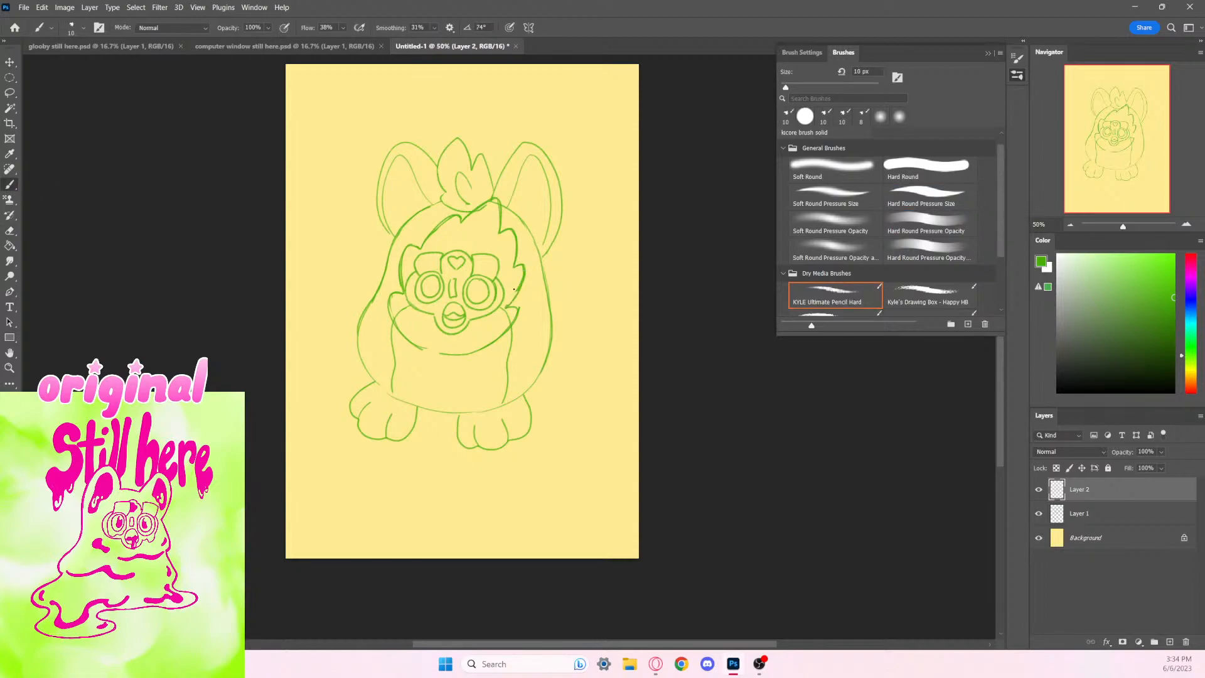
pyautogui.moveTo(426, 351); pyautogui.dragTo(434, 386)
# Step: Erase the old cheek lines on Layer 1 that lie behind the new fur outline with the 15 px eraser
pyautogui.click(1080, 511)
pyautogui.click(10, 231)
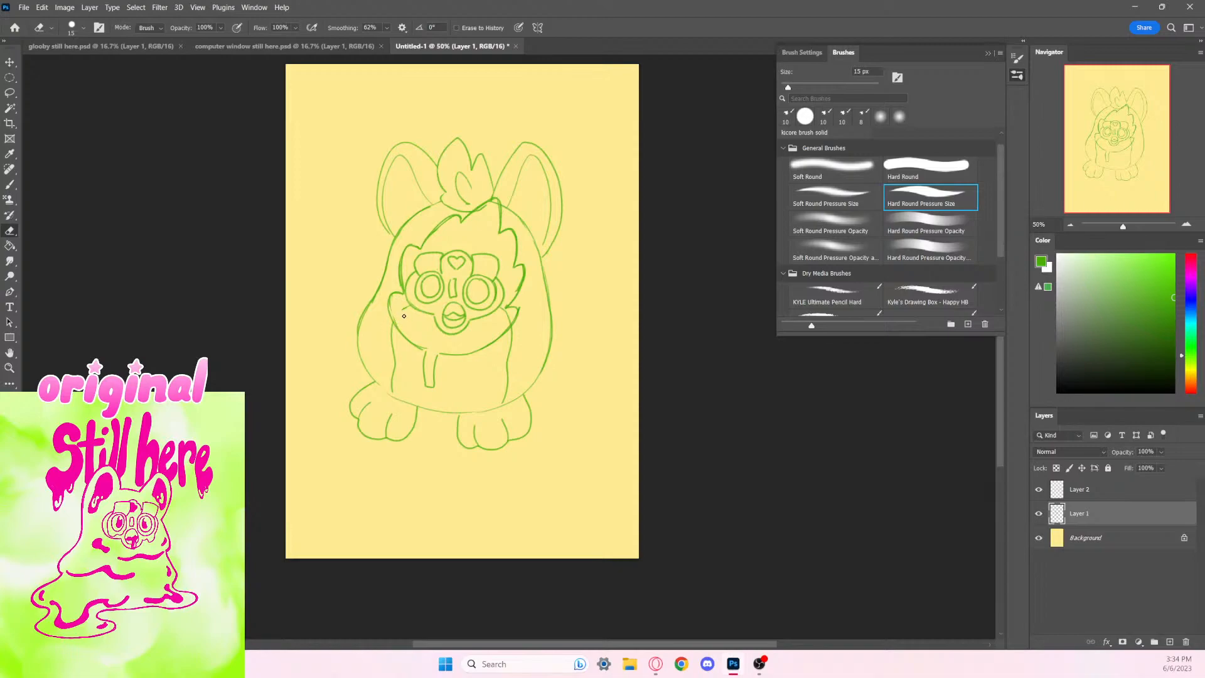
pyautogui.moveTo(504, 309); pyautogui.dragTo(509, 327)
# Step: Add loose fur strands inside the face outline and darken the outer contours of both ears with the 10 px pencil brush
pyautogui.press('b')
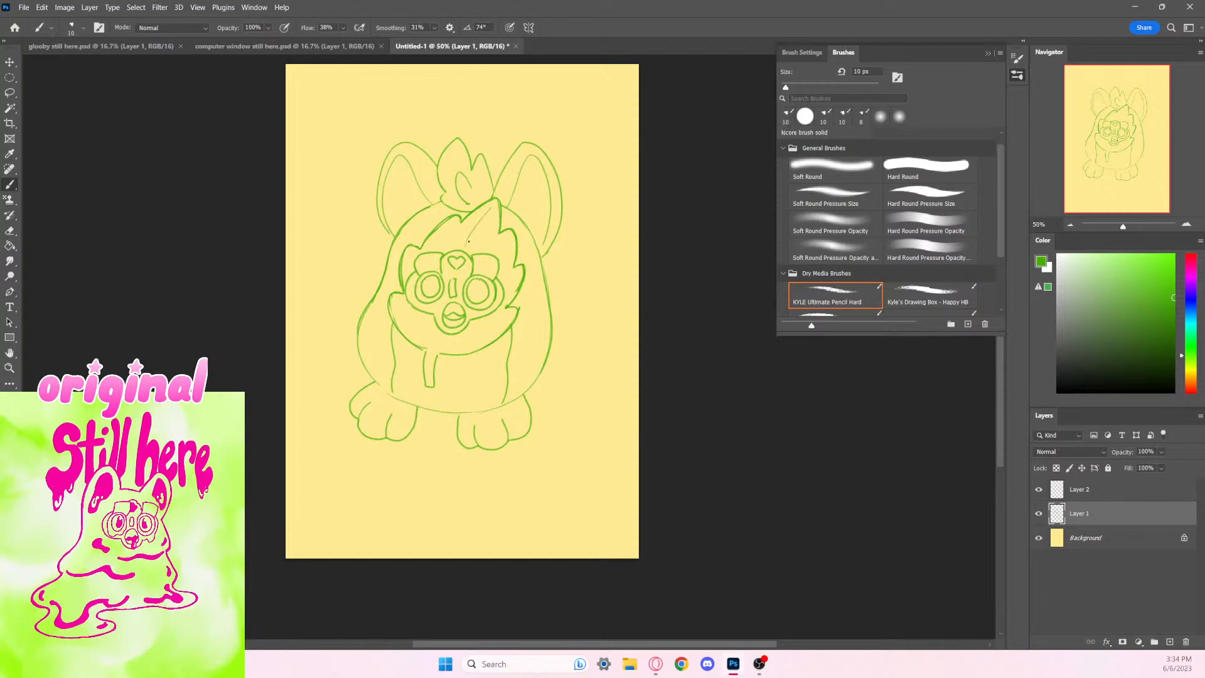
pyautogui.moveTo(469, 234); pyautogui.dragTo(492, 208)
pyautogui.moveTo(440, 347)
pyautogui.mouseDown()
pyautogui.moveTo(496, 323)
pyautogui.moveTo(427, 335)
pyautogui.moveTo(397, 302)
pyautogui.mouseUp()
pyautogui.moveTo(445, 247)
pyautogui.mouseDown()
pyautogui.moveTo(449, 220)
pyautogui.moveTo(509, 237)
pyautogui.mouseUp()
pyautogui.moveTo(383, 223)
pyautogui.mouseDown()
pyautogui.moveTo(367, 200)
pyautogui.moveTo(396, 145)
pyautogui.mouseUp()
pyautogui.moveTo(560, 216); pyautogui.dragTo(542, 259)
pyautogui.moveTo(496, 188); pyautogui.dragTo(525, 144)
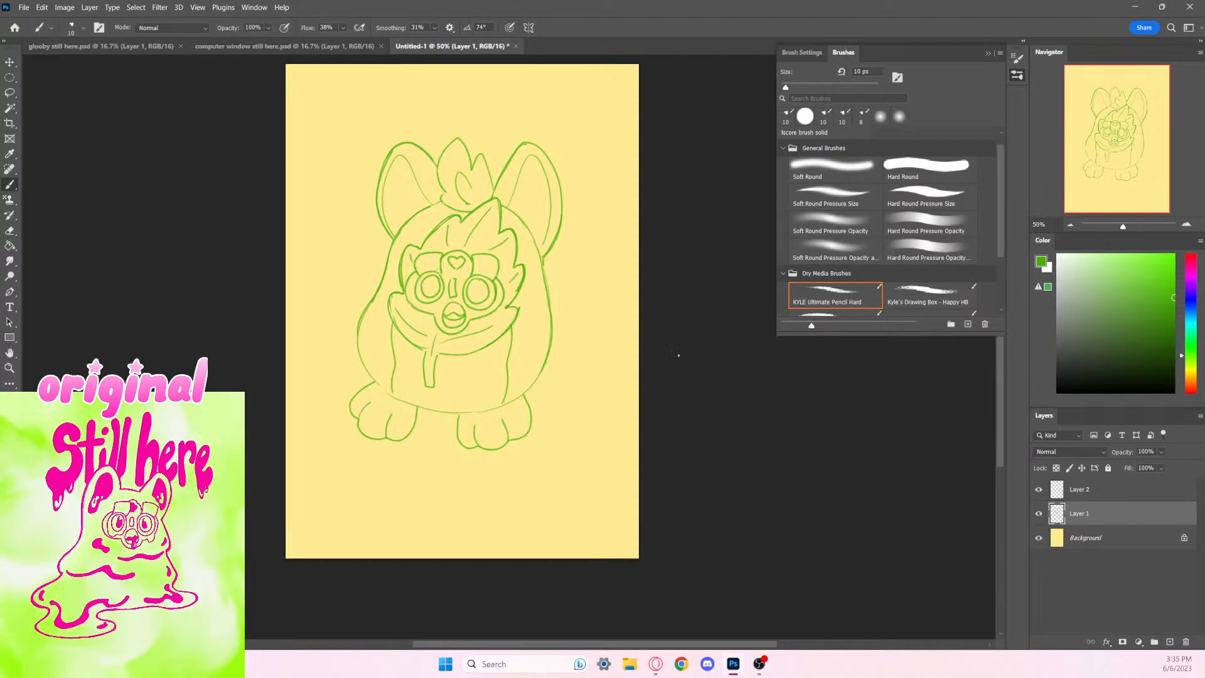
# Step: Switch to glooby still here.psd, add a new layer above the artwork, and choose the custom solid brush with black as foreground colour
pyautogui.click(251, 47)
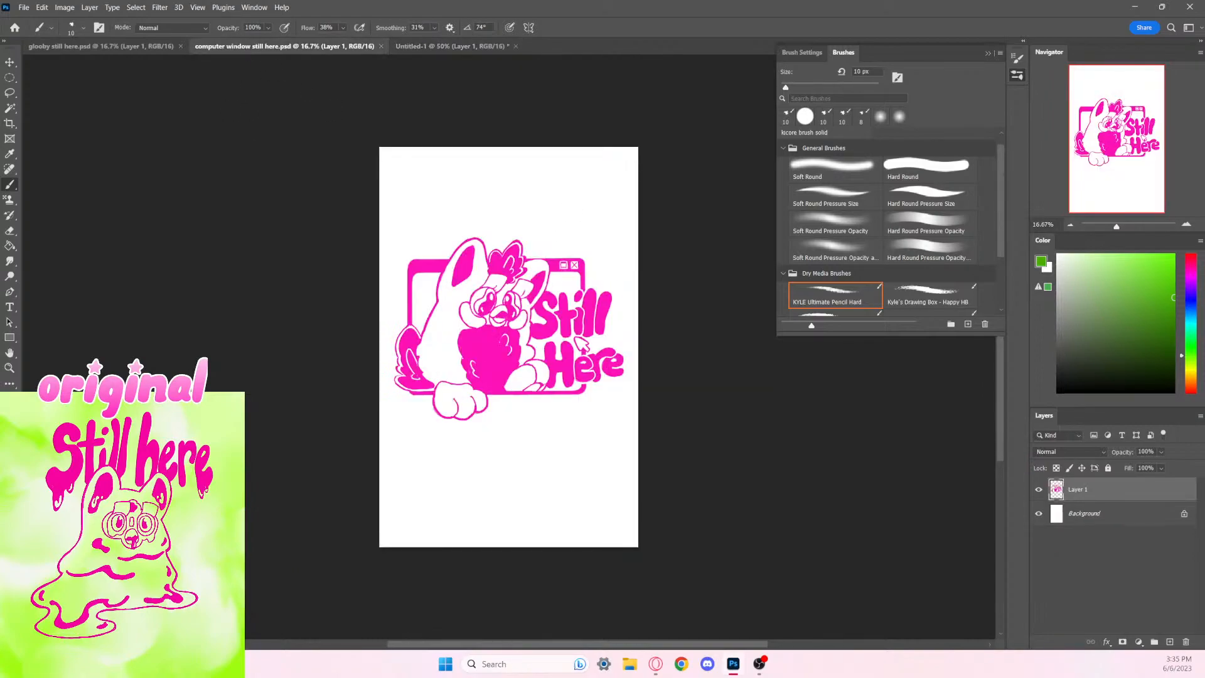
pyautogui.click(101, 50)
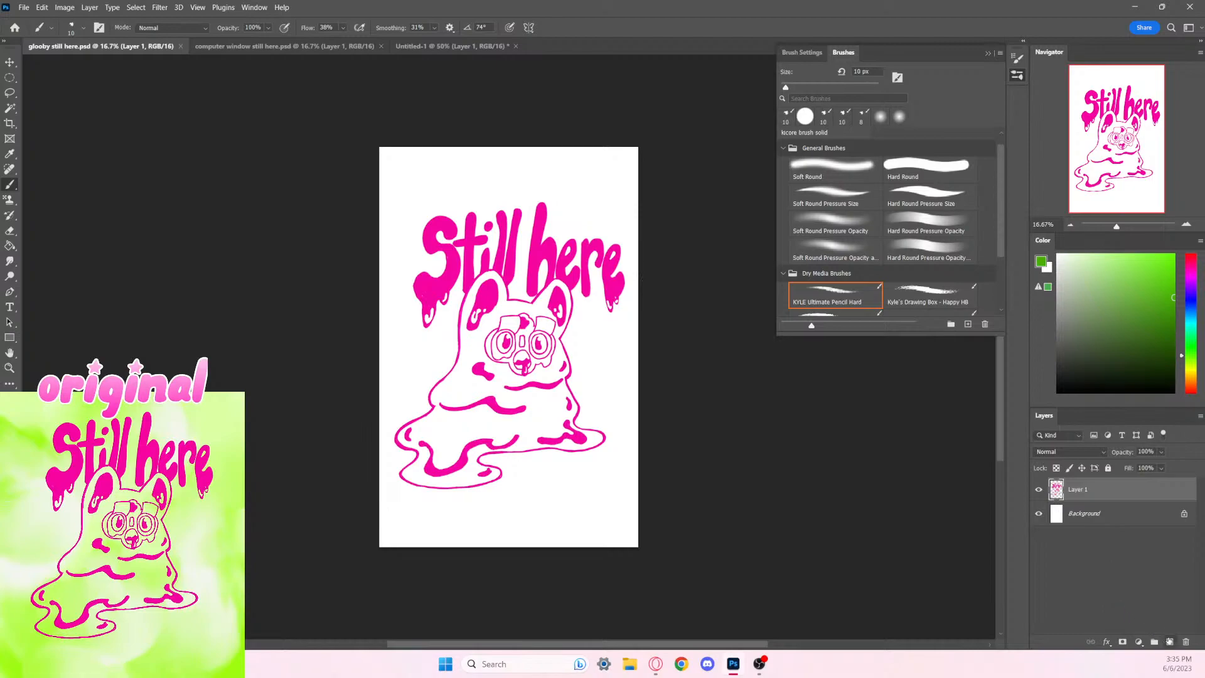
pyautogui.click(1170, 642)
pyautogui.press('d')
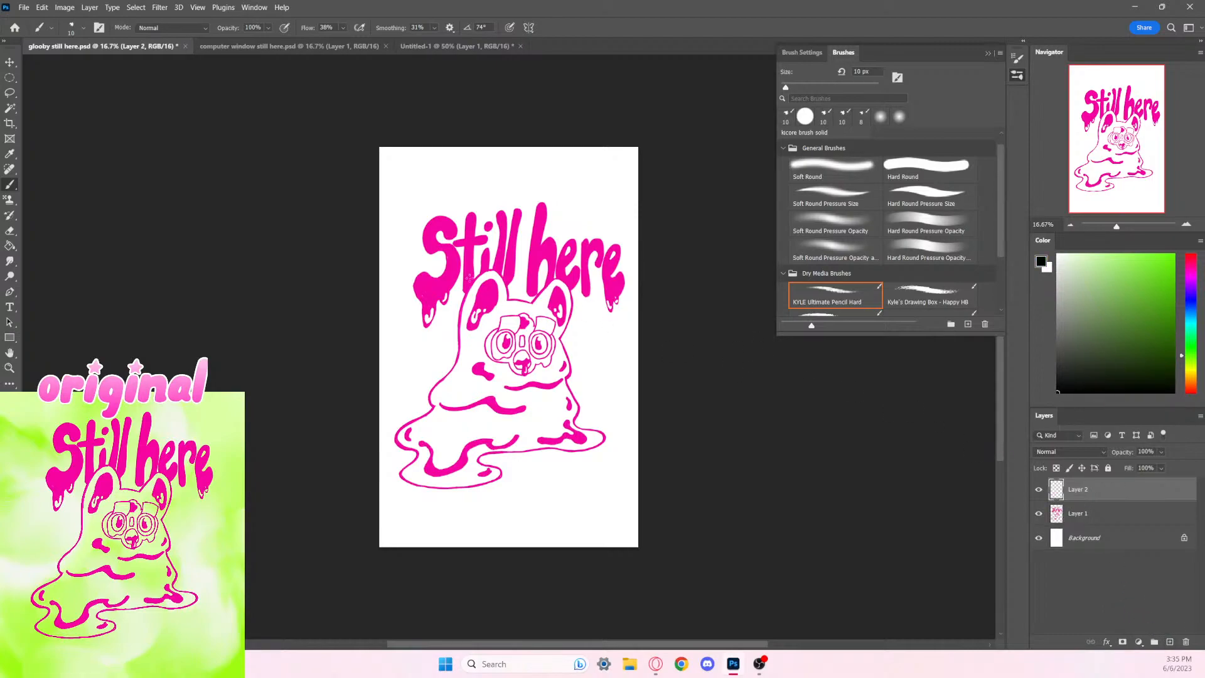
pyautogui.scroll(1, 894, 217)
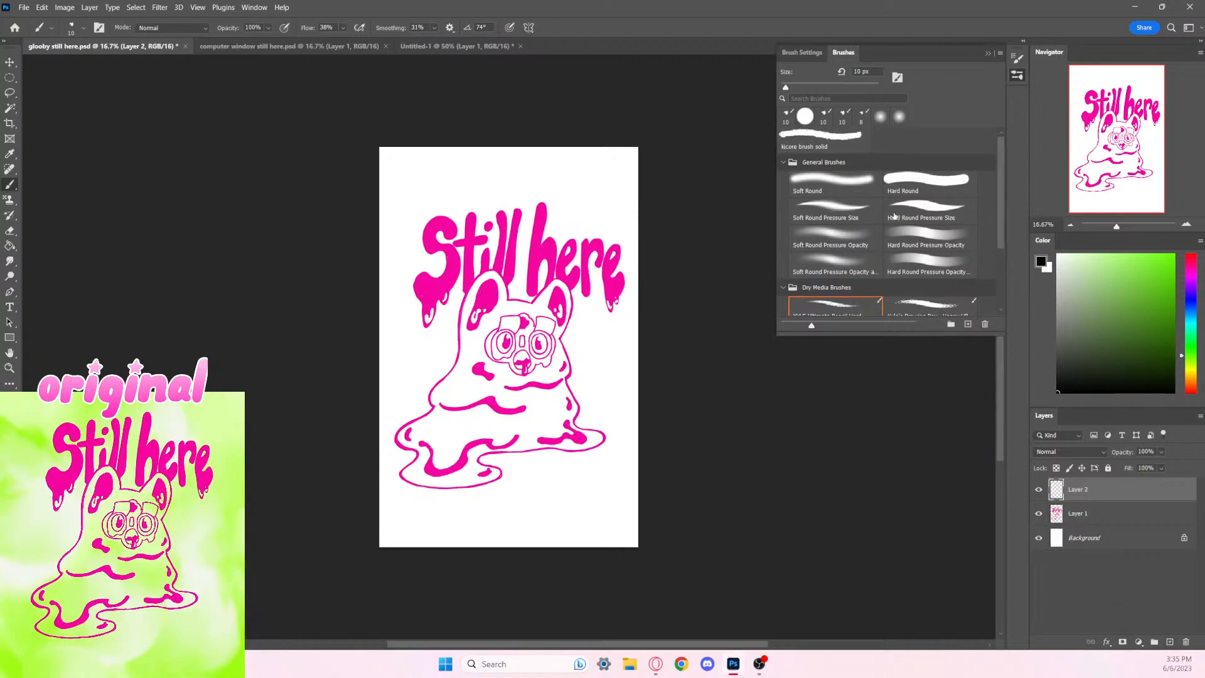
pyautogui.click(824, 141)
pyautogui.hotkey('ctrl', '+')
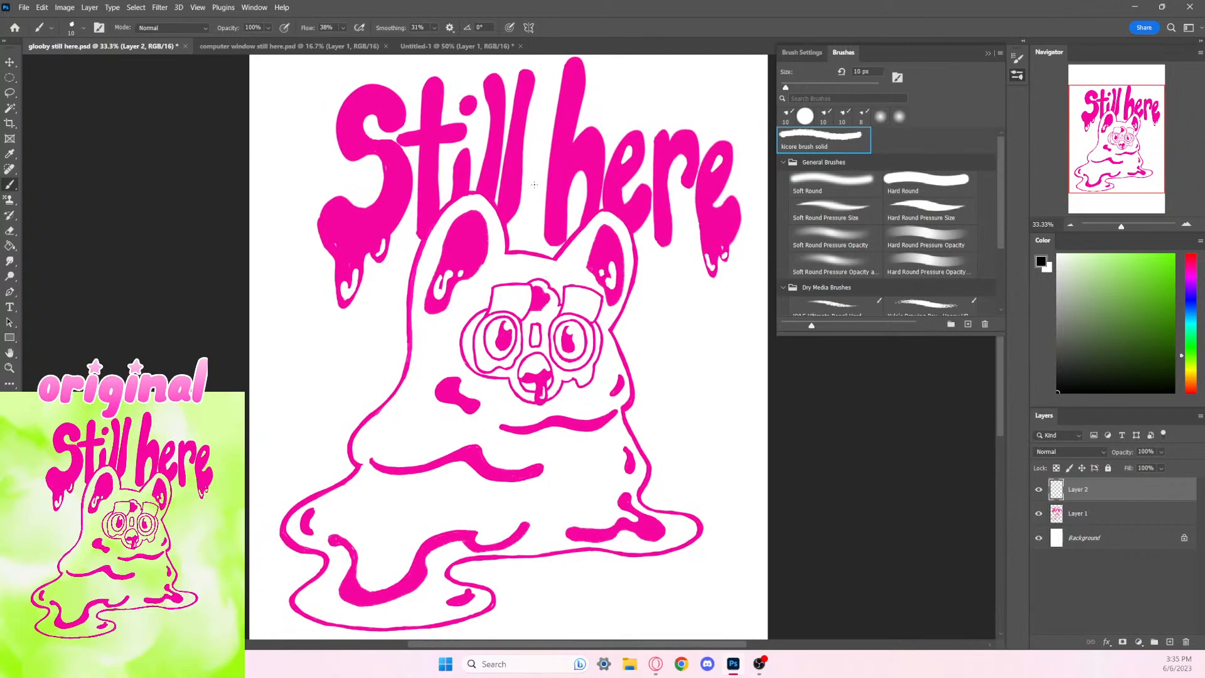
# Step: Try black test strokes beside the character's ear, enlarging the brush to 50 px, and undo them
pyautogui.moveTo(489, 281); pyautogui.dragTo(516, 286)
pyautogui.hotkey('ctrl', 'z')
pyautogui.press(']')
pyautogui.press(']')
pyautogui.press(']')
pyautogui.press(']')
pyautogui.moveTo(469, 274)
pyautogui.mouseDown()
pyautogui.moveTo(420, 395)
pyautogui.moveTo(450, 298)
pyautogui.moveTo(426, 260)
pyautogui.moveTo(390, 397)
pyautogui.mouseUp()
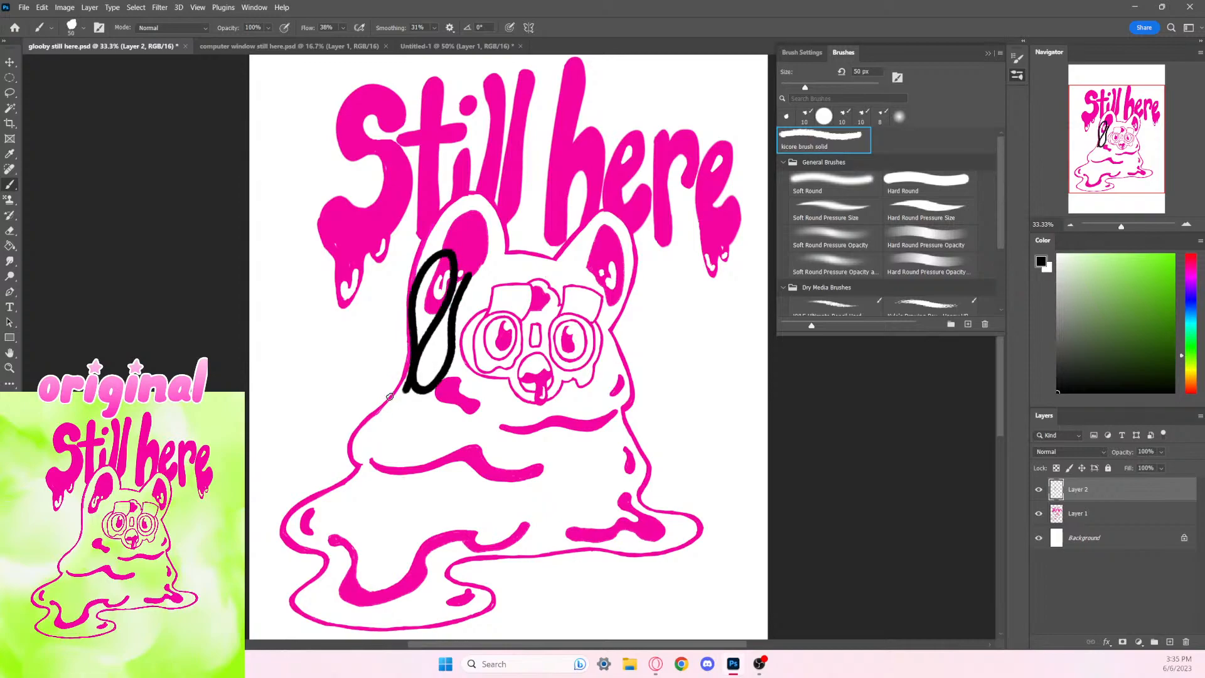
pyautogui.hotkey('ctrl', 'z')
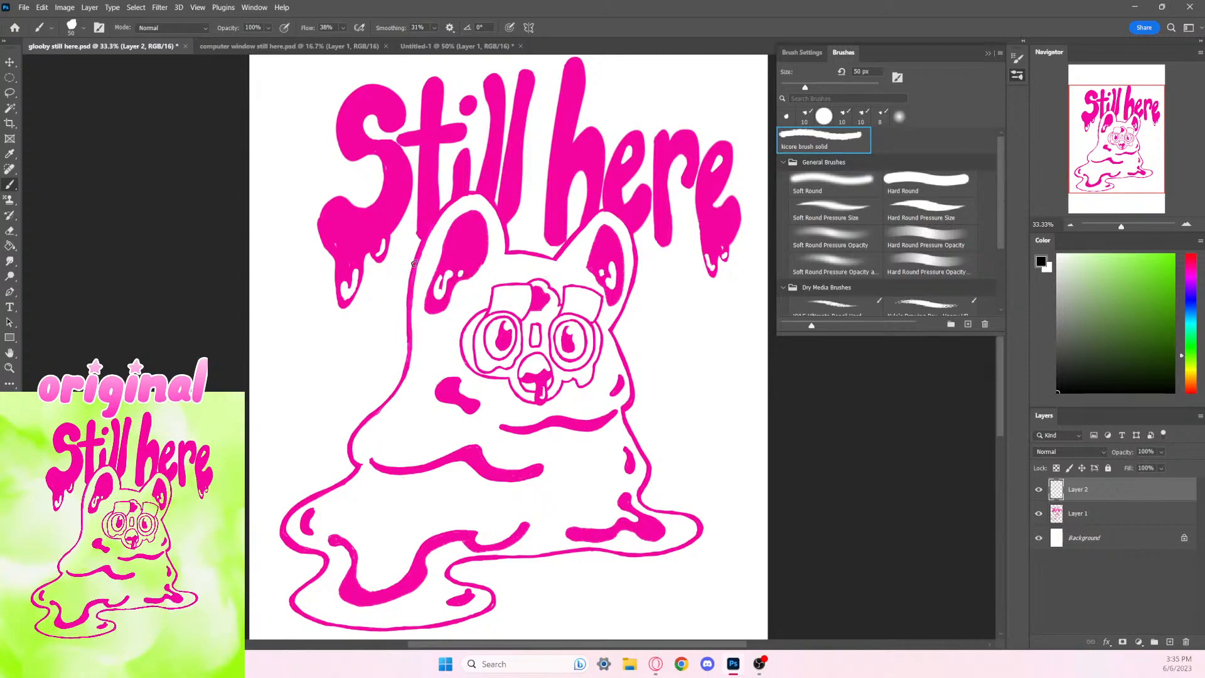
# Step: Reduce the brush size to 20 px and set its smoothing to 43%
pyautogui.press('[')
pyautogui.press('[')
pyautogui.moveTo(434, 28); pyautogui.dragTo(445, 41)
pyautogui.hotkey('ctrl', '=')
pyautogui.hotkey('ctrl', '=')
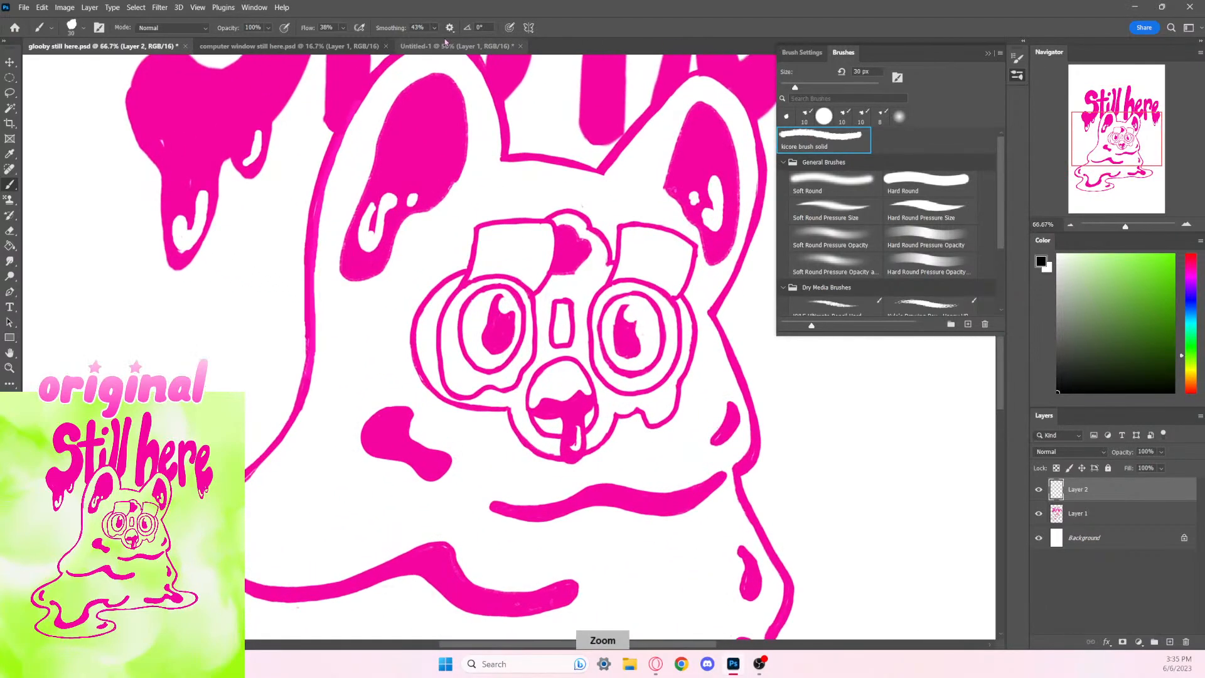
pyautogui.press('[')
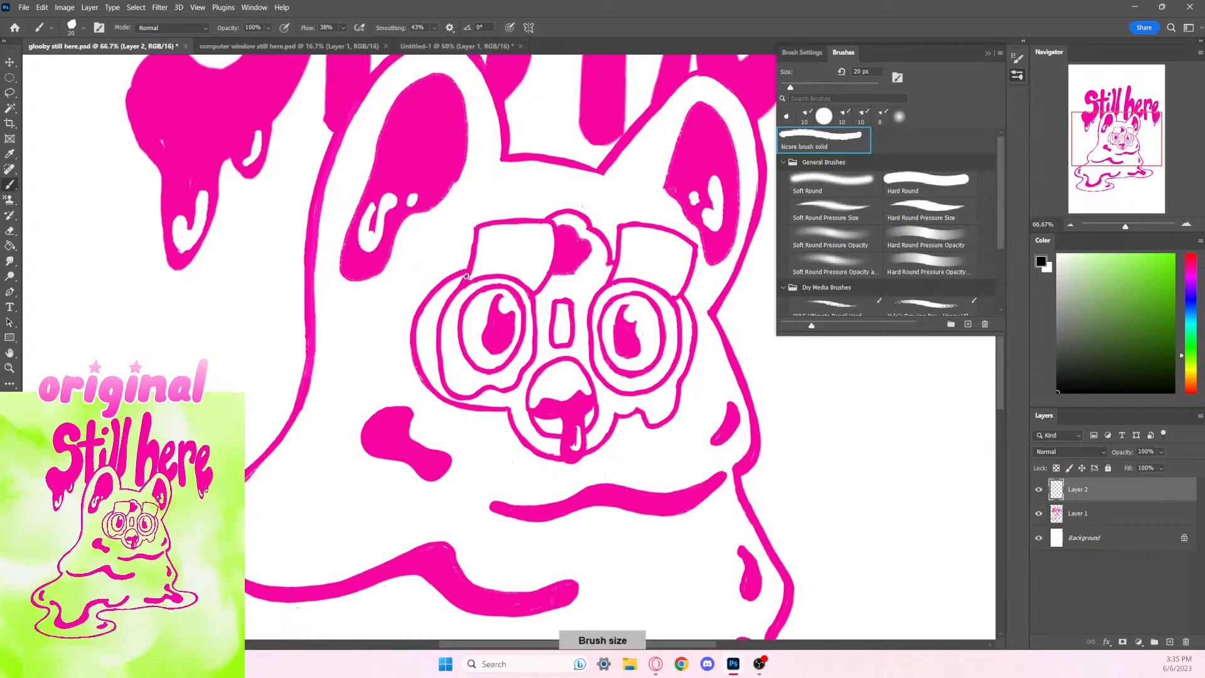
# Step: Try tracing both of the character's eyelids in black with the solid brush at 25 px, and undo the strokes
pyautogui.moveTo(463, 285)
pyautogui.mouseDown()
pyautogui.moveTo(480, 225)
pyautogui.moveTo(538, 220)
pyautogui.moveTo(554, 224)
pyautogui.moveTo(556, 251)
pyautogui.moveTo(533, 294)
pyautogui.mouseUp()
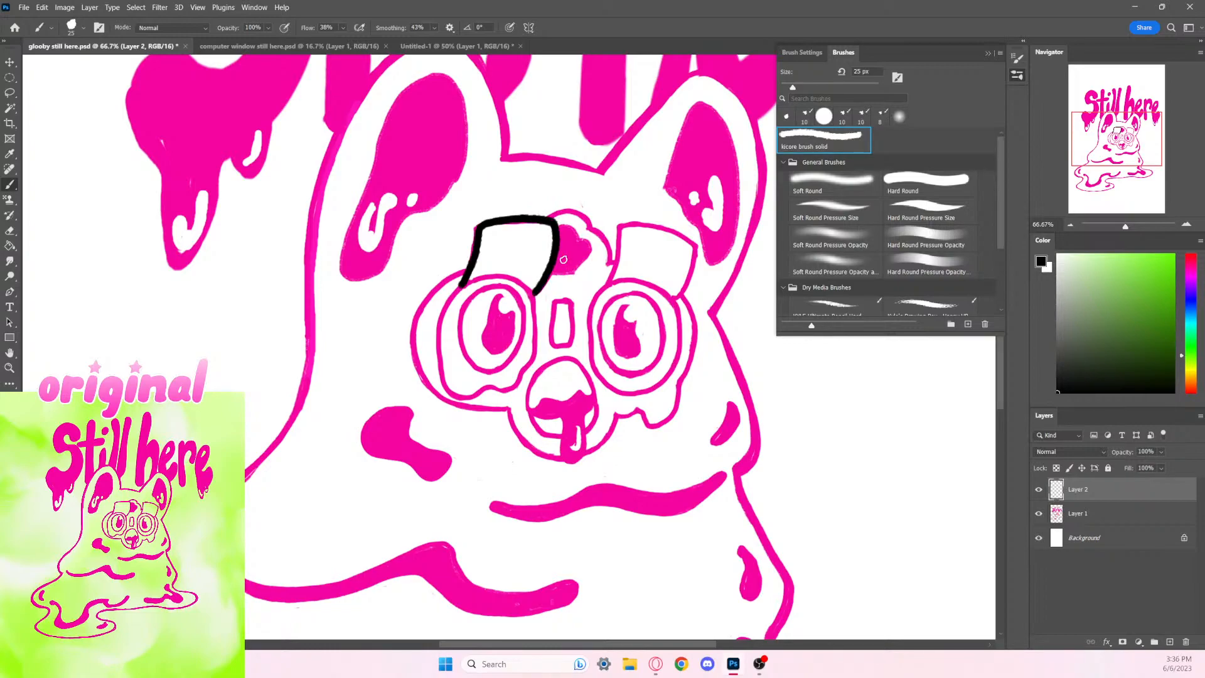
pyautogui.moveTo(607, 283)
pyautogui.mouseDown()
pyautogui.moveTo(622, 223)
pyautogui.moveTo(690, 244)
pyautogui.mouseUp()
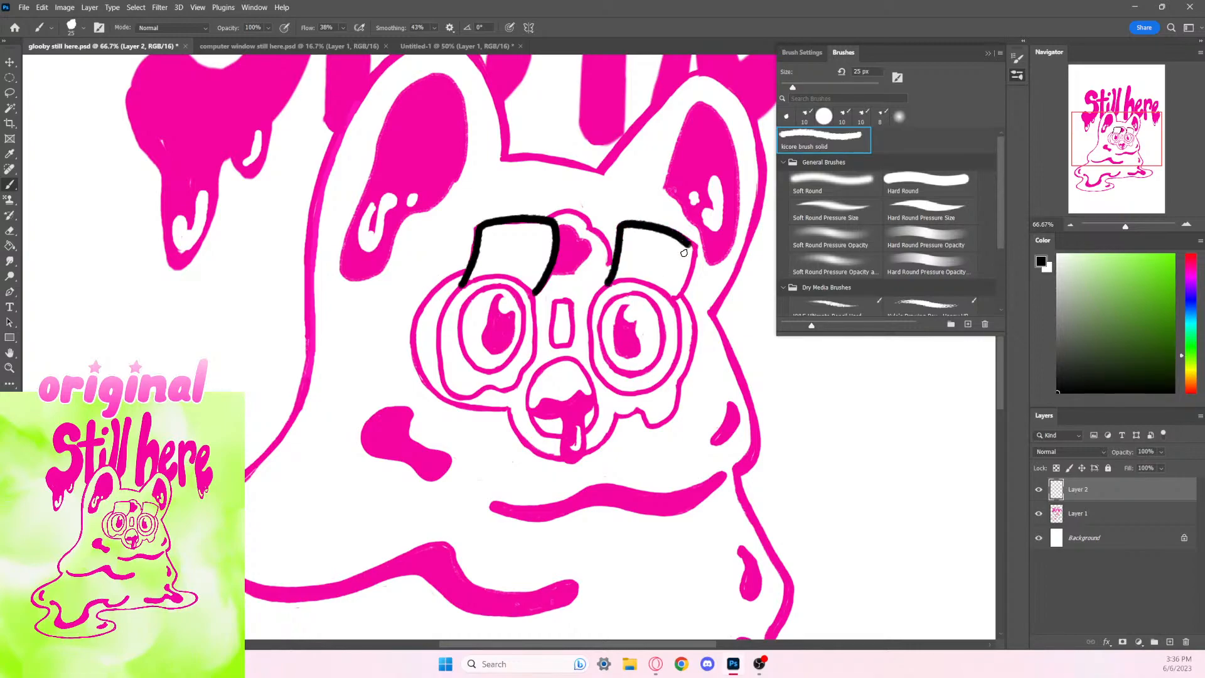
pyautogui.hotkey('ctrl', 'z')
pyautogui.moveTo(608, 286)
pyautogui.mouseDown()
pyautogui.moveTo(620, 231)
pyautogui.moveTo(639, 221)
pyautogui.moveTo(689, 237)
pyautogui.moveTo(695, 252)
pyautogui.moveTo(673, 301)
pyautogui.mouseUp()
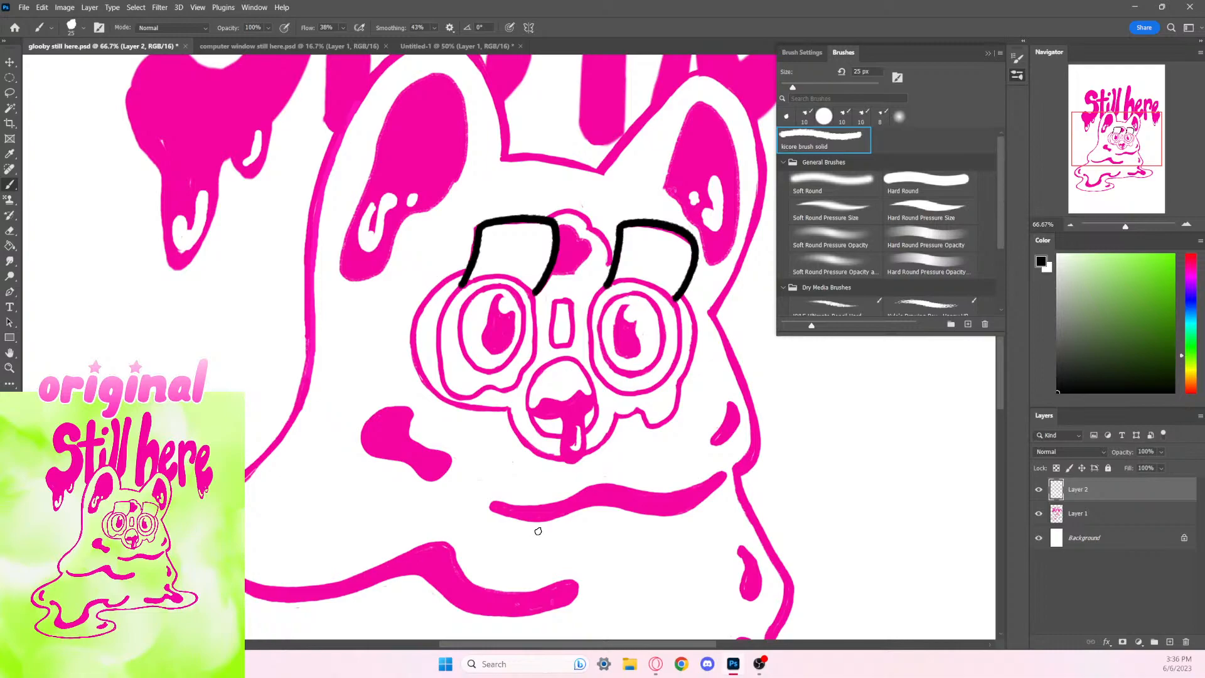
pyautogui.moveTo(524, 450)
pyautogui.mouseDown()
pyautogui.moveTo(520, 517)
pyautogui.moveTo(553, 500)
pyautogui.mouseUp()
pyautogui.hotkey('ctrl', 'z')
pyautogui.hotkey('ctrl', 'z')
pyautogui.hotkey('ctrl', 'z')
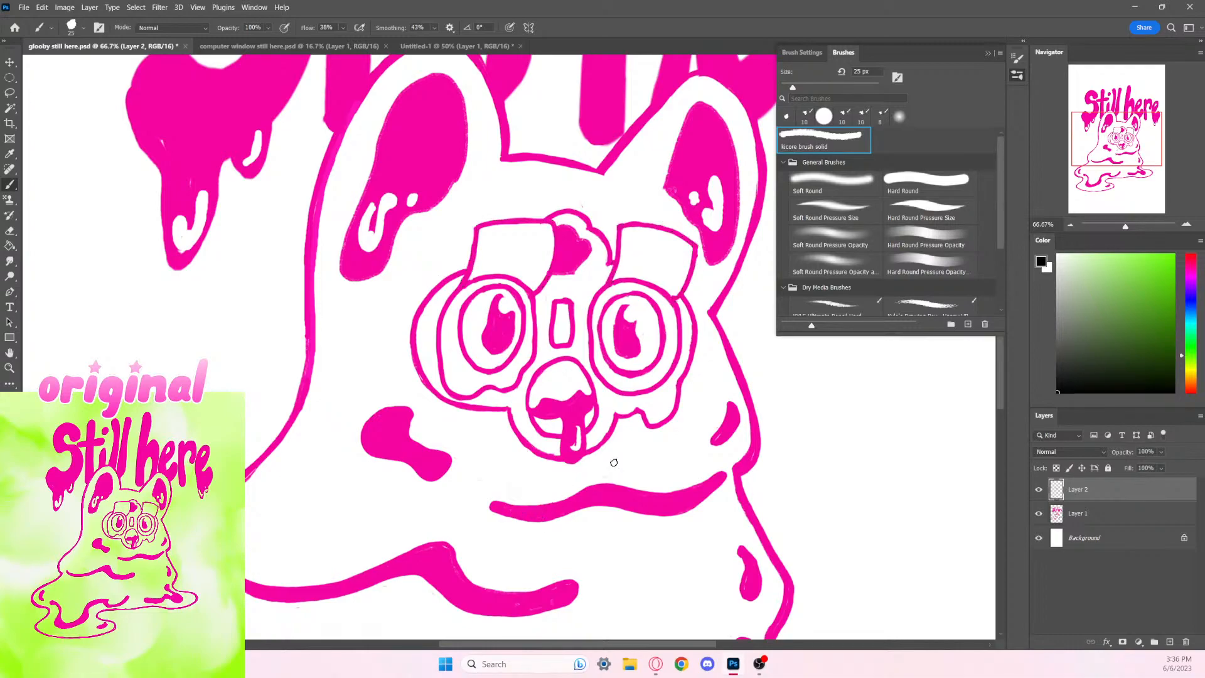
# Step: Examine the solid brush's tip shape, noise and texture settings, including the available texture patterns
pyautogui.click(818, 139)
pyautogui.click(1020, 59)
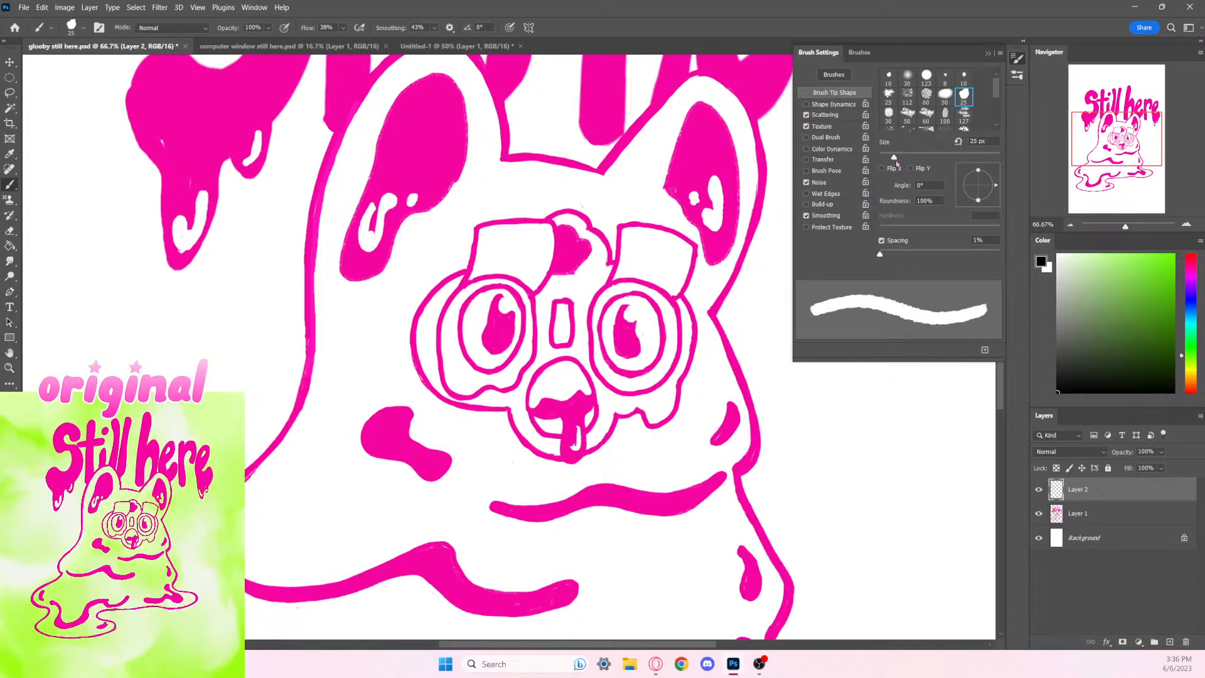
pyautogui.moveTo(897, 164)
pyautogui.mouseDown()
pyautogui.moveTo(916, 162)
pyautogui.moveTo(894, 162)
pyautogui.mouseUp()
pyautogui.click(820, 184)
pyautogui.click(821, 185)
pyautogui.click(819, 129)
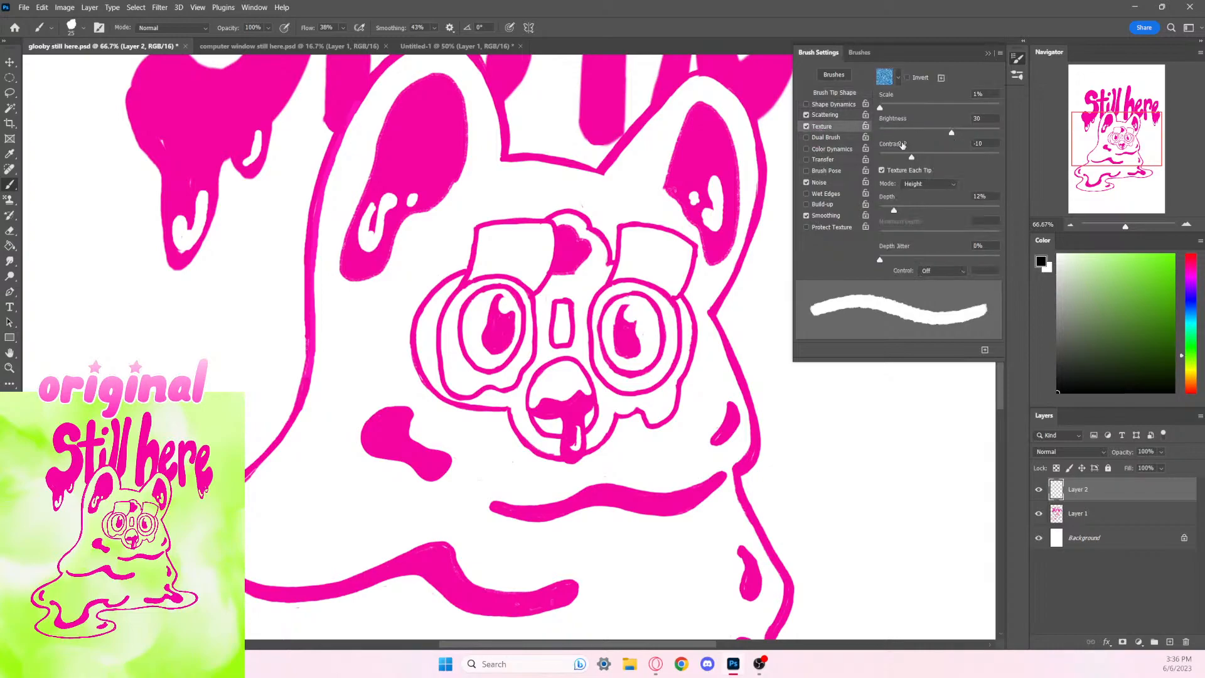
pyautogui.click(900, 80)
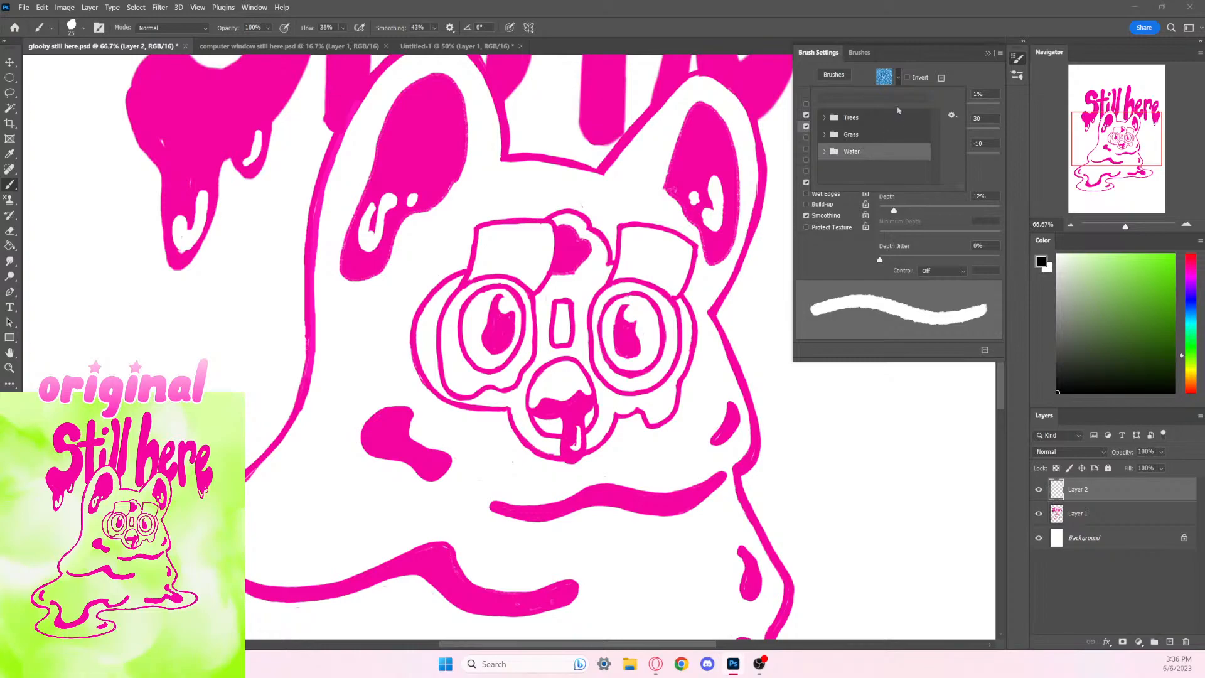
pyautogui.click(942, 81)
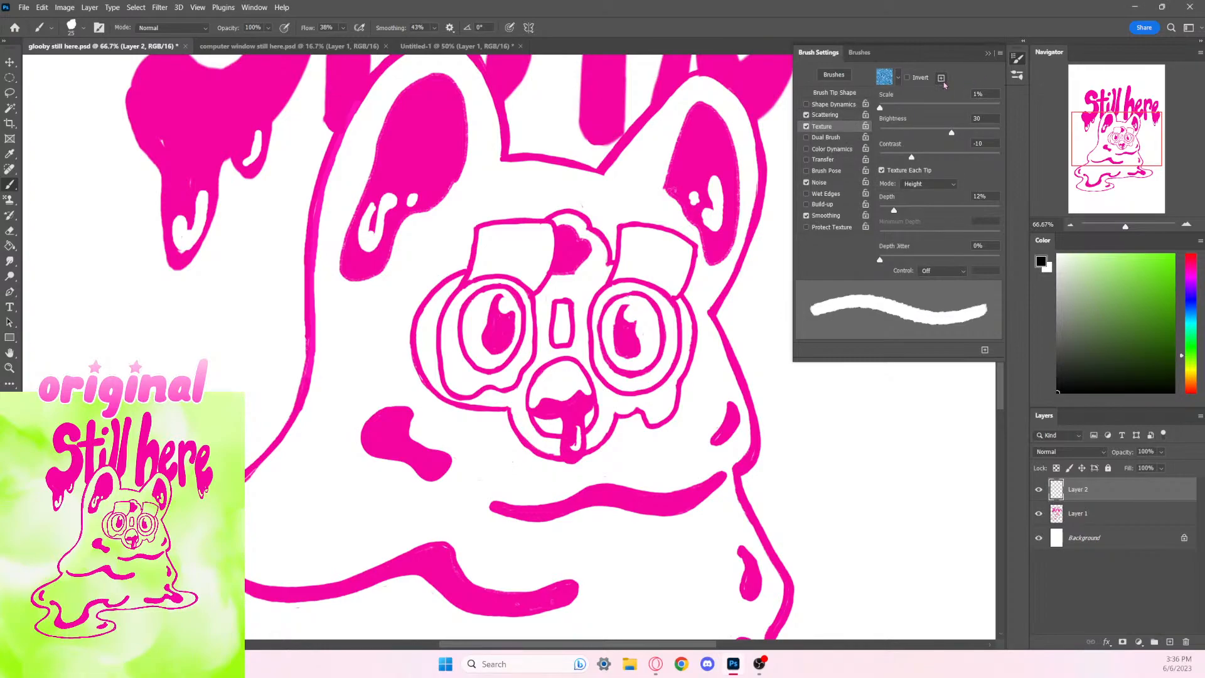
# Step: Try a larger texture scale on the brush with a test stroke beside the character, and undo the stroke
pyautogui.moveTo(896, 111); pyautogui.dragTo(989, 109)
pyautogui.moveTo(748, 396)
pyautogui.mouseDown()
pyautogui.moveTo(792, 386)
pyautogui.moveTo(773, 459)
pyautogui.moveTo(839, 425)
pyautogui.moveTo(848, 451)
pyautogui.mouseUp()
pyautogui.hotkey('ctrl', 'z')
# Step: Turn off the brush's texture and check the line quality with test strokes over the character, undoing each one
pyautogui.click(807, 127)
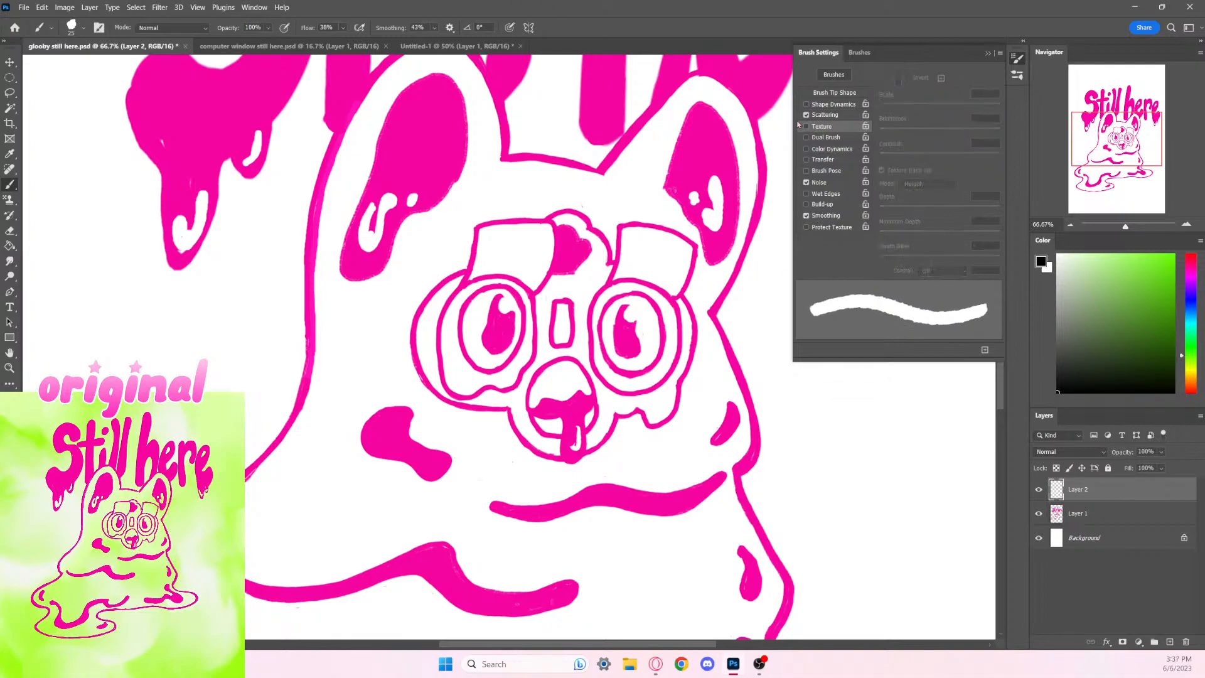
pyautogui.moveTo(586, 445)
pyautogui.mouseDown()
pyautogui.moveTo(656, 497)
pyautogui.moveTo(668, 474)
pyautogui.mouseUp()
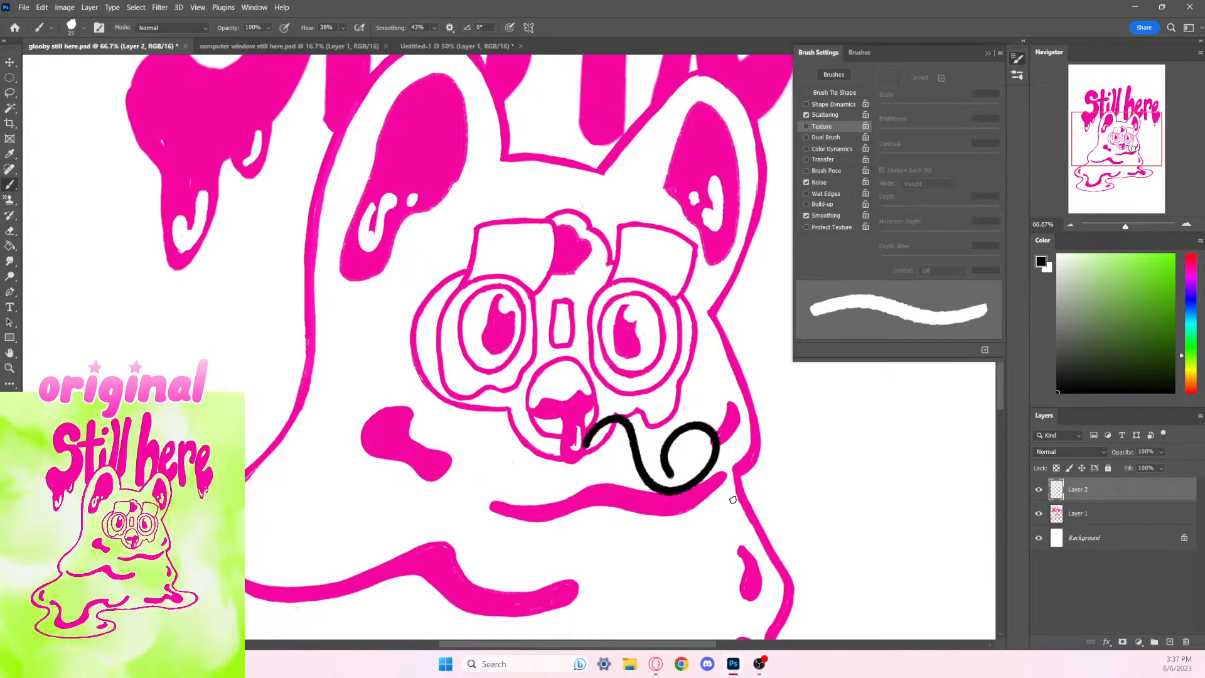
pyautogui.hotkey('ctrl', 'z')
pyautogui.moveTo(714, 514)
pyautogui.mouseDown()
pyautogui.moveTo(741, 510)
pyautogui.moveTo(746, 531)
pyautogui.moveTo(759, 515)
pyautogui.moveTo(775, 525)
pyautogui.moveTo(765, 577)
pyautogui.mouseUp()
pyautogui.hotkey('ctrl', 'z')
pyautogui.hotkey('ctrl', 'z')
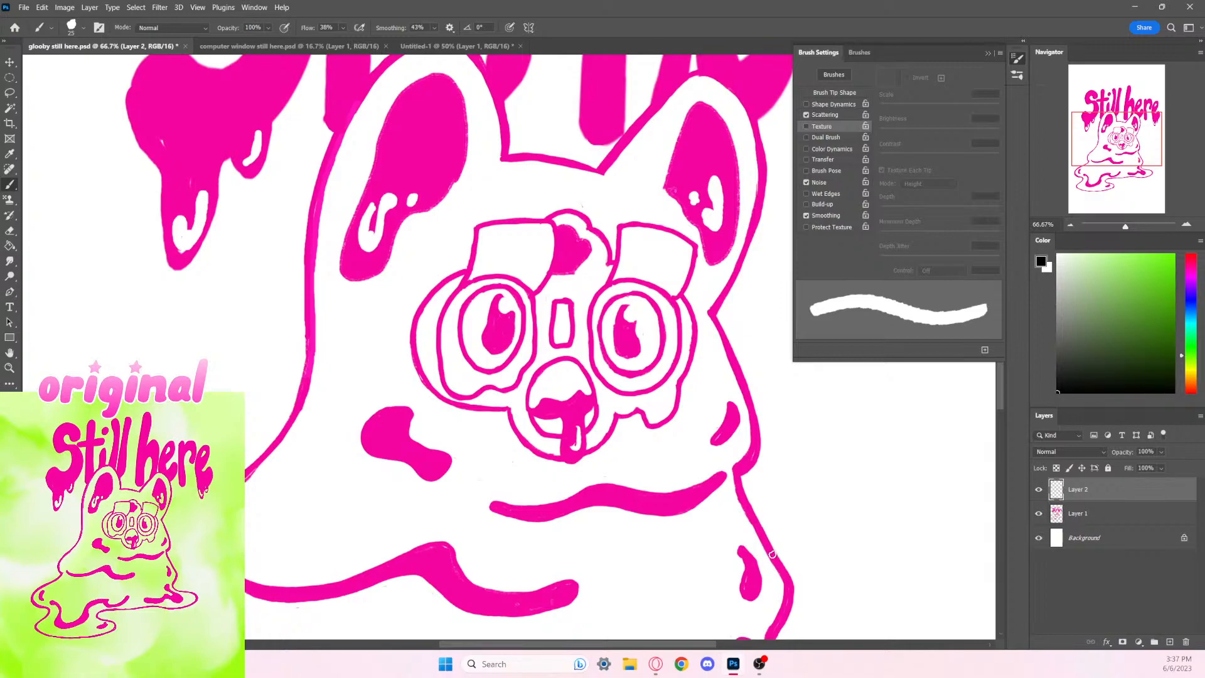
# Step: Try a higher count jitter in the brush's scattering with a test stroke, then undo the stroke and reset the jitter to 0%
pyautogui.click(834, 116)
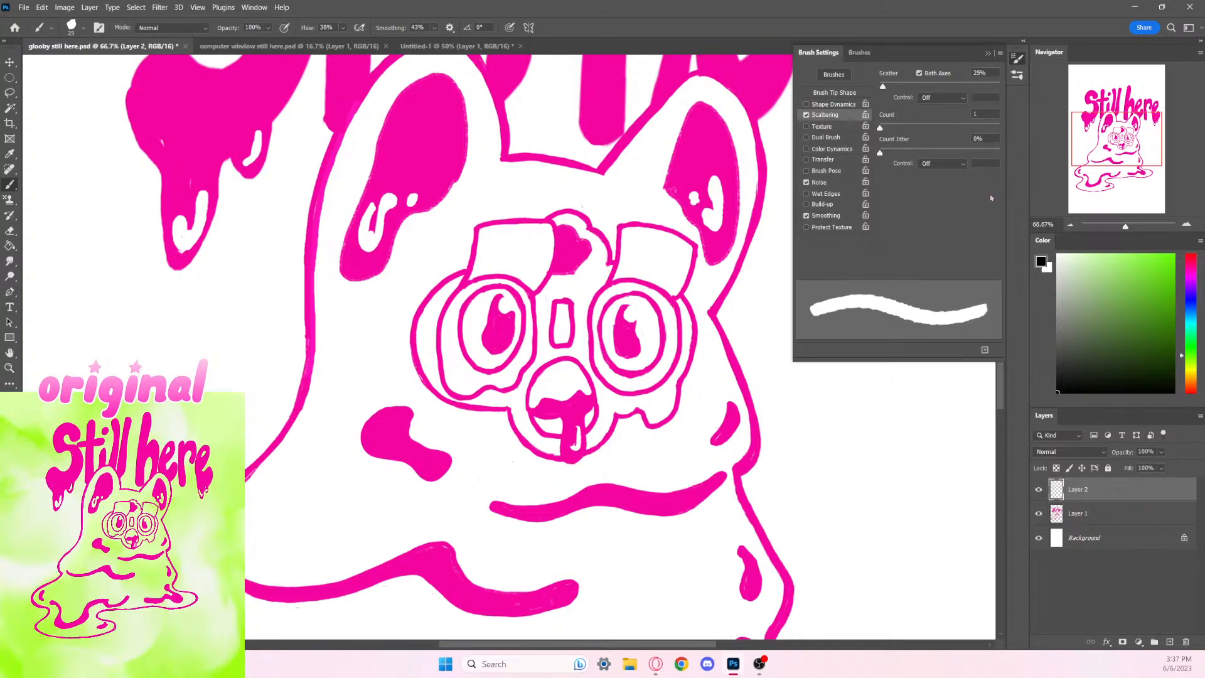
pyautogui.moveTo(881, 129)
pyautogui.mouseDown()
pyautogui.moveTo(987, 129)
pyautogui.moveTo(879, 128)
pyautogui.moveTo(901, 153)
pyautogui.mouseUp()
pyautogui.moveTo(774, 272)
pyautogui.mouseDown()
pyautogui.moveTo(779, 330)
pyautogui.moveTo(724, 386)
pyautogui.moveTo(775, 395)
pyautogui.mouseUp()
pyautogui.hotkey('ctrl', 'z')
pyautogui.moveTo(899, 153); pyautogui.dragTo(879, 154)
# Step: Increase the brush's scatter amount with the count at 1, and check the rougher edge with test strokes, undoing each one
pyautogui.moveTo(882, 87); pyautogui.dragTo(887, 88)
pyautogui.moveTo(772, 256)
pyautogui.mouseDown()
pyautogui.moveTo(740, 397)
pyautogui.moveTo(762, 462)
pyautogui.mouseUp()
pyautogui.hotkey('ctrl', 'z')
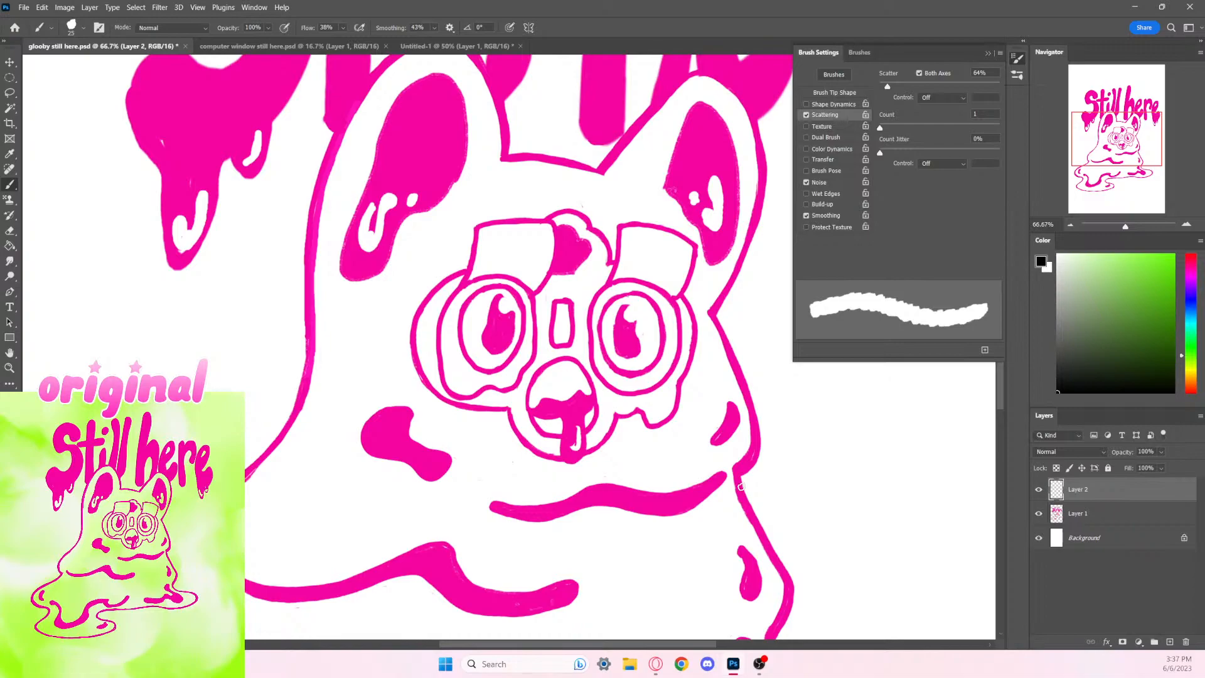
pyautogui.moveTo(744, 468)
pyautogui.mouseDown()
pyautogui.moveTo(777, 470)
pyautogui.moveTo(812, 436)
pyautogui.moveTo(879, 428)
pyautogui.mouseUp()
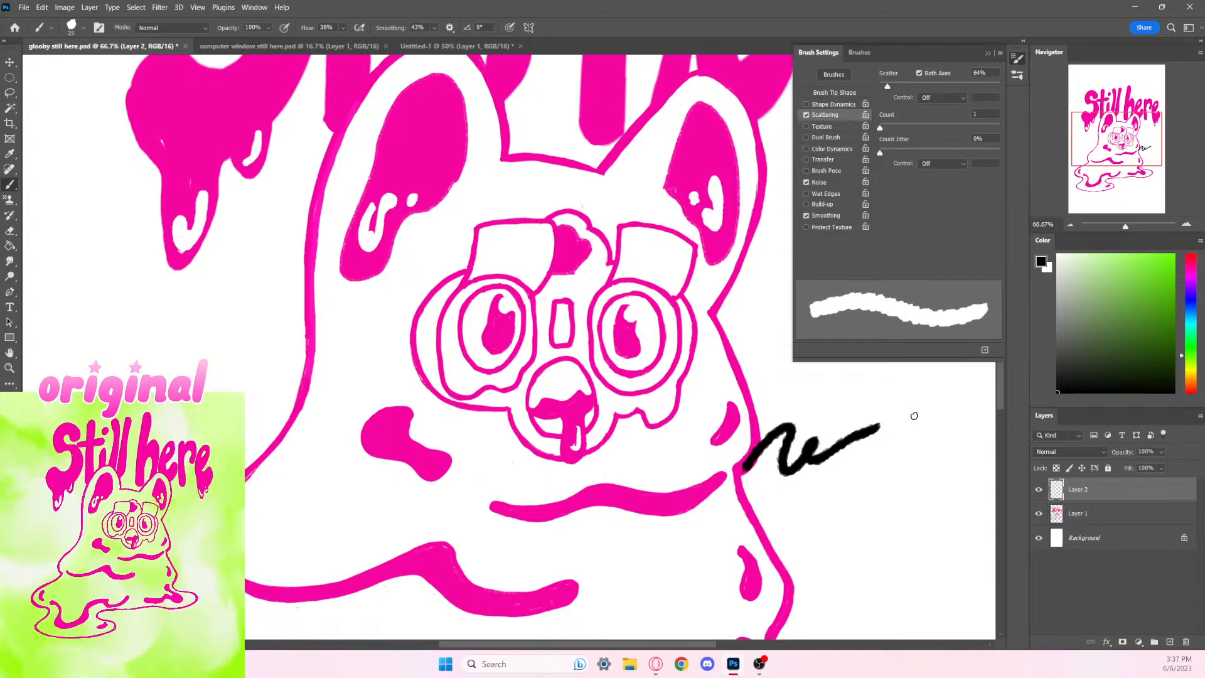
pyautogui.hotkey('ctrl', 'z')
pyautogui.moveTo(898, 422)
pyautogui.mouseDown()
pyautogui.moveTo(856, 434)
pyautogui.moveTo(893, 430)
pyautogui.moveTo(819, 486)
pyautogui.moveTo(864, 490)
pyautogui.mouseUp()
pyautogui.hotkey('ctrl', 'z')
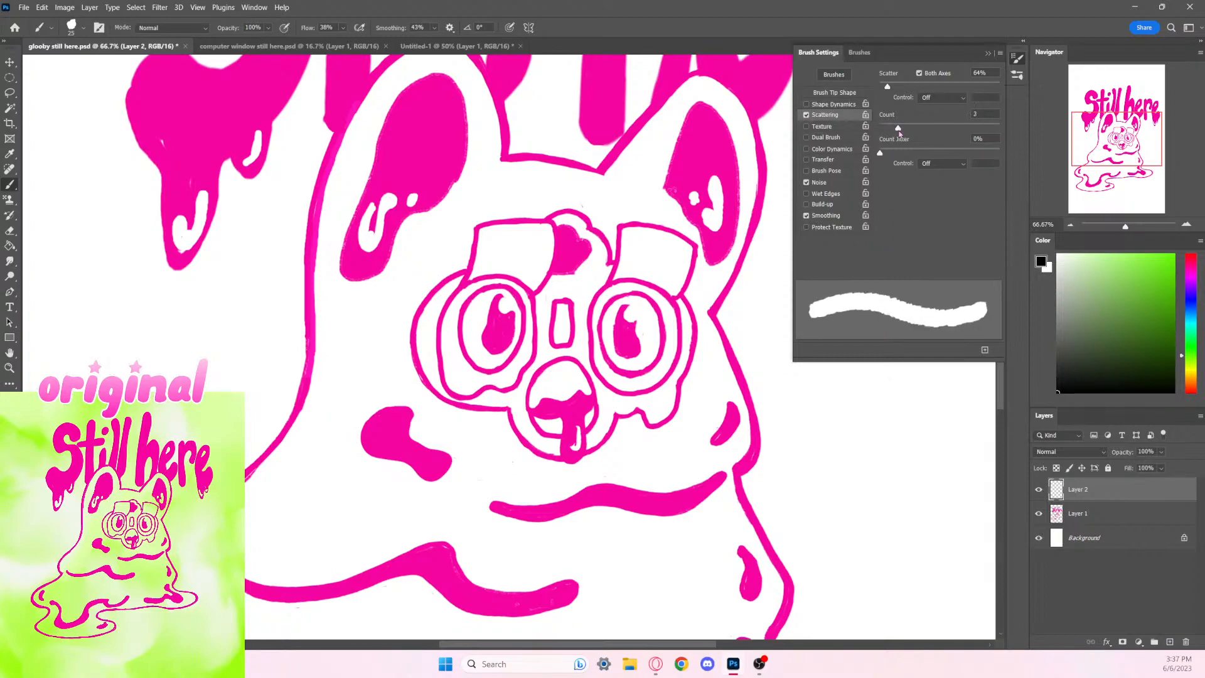
pyautogui.moveTo(756, 257)
pyautogui.mouseDown()
pyautogui.moveTo(732, 385)
pyautogui.moveTo(747, 440)
pyautogui.mouseUp()
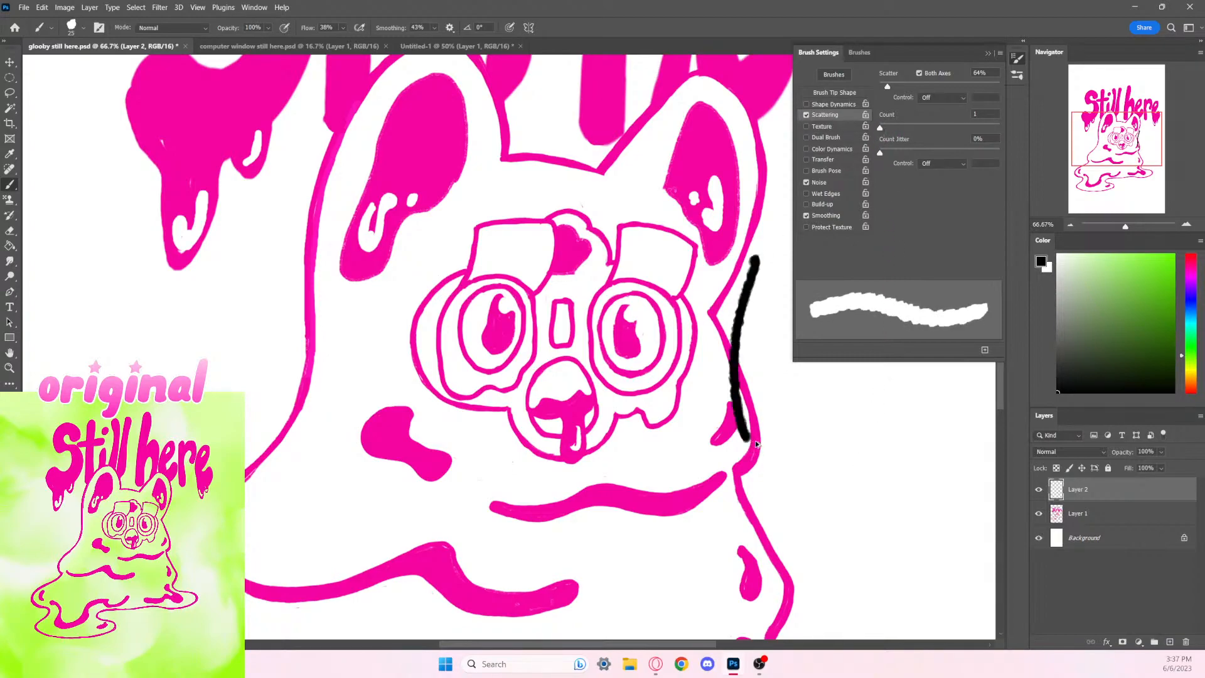
pyautogui.hotkey('ctrl', 'z')
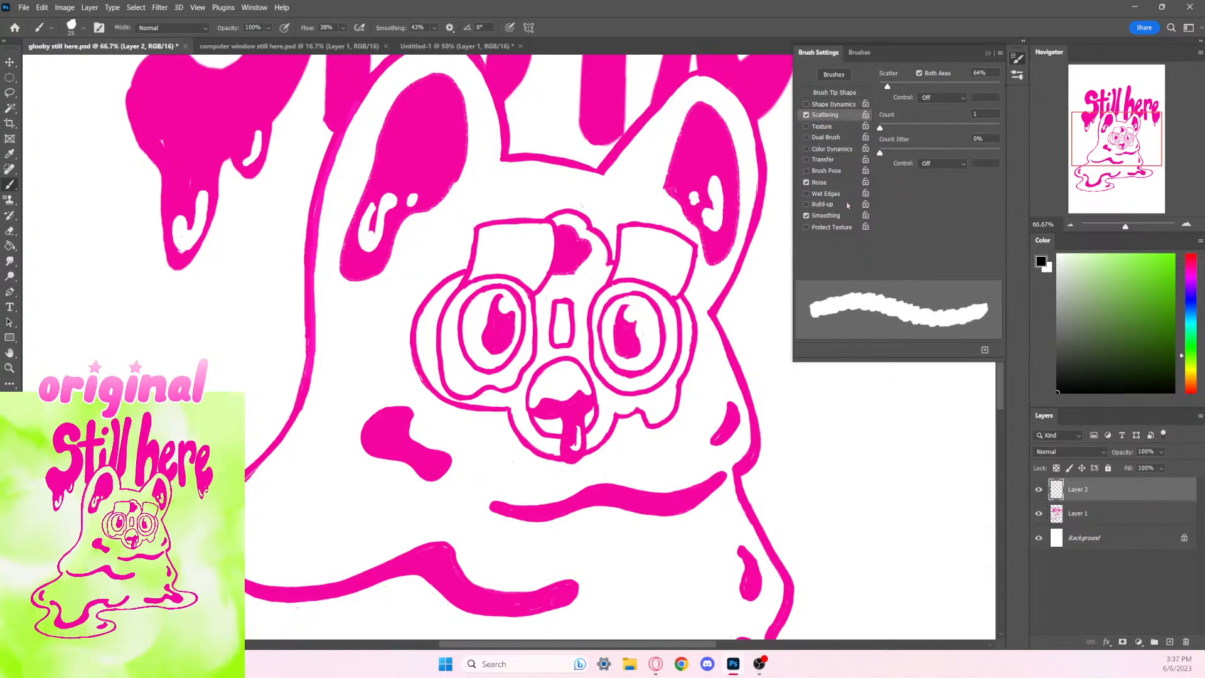
# Step: Turn off the brush's noise, check it with a test stroke that is undone, and disable scattering on both axes
pyautogui.click(844, 230)
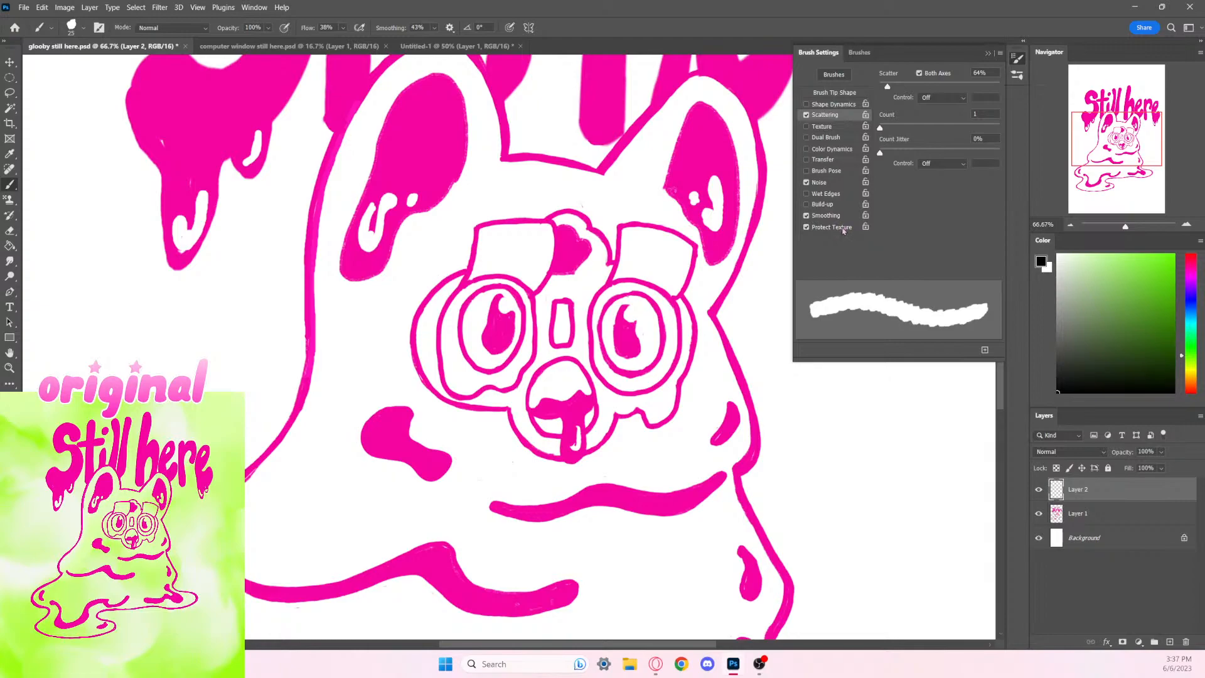
pyautogui.click(843, 184)
pyautogui.moveTo(766, 269); pyautogui.dragTo(741, 427)
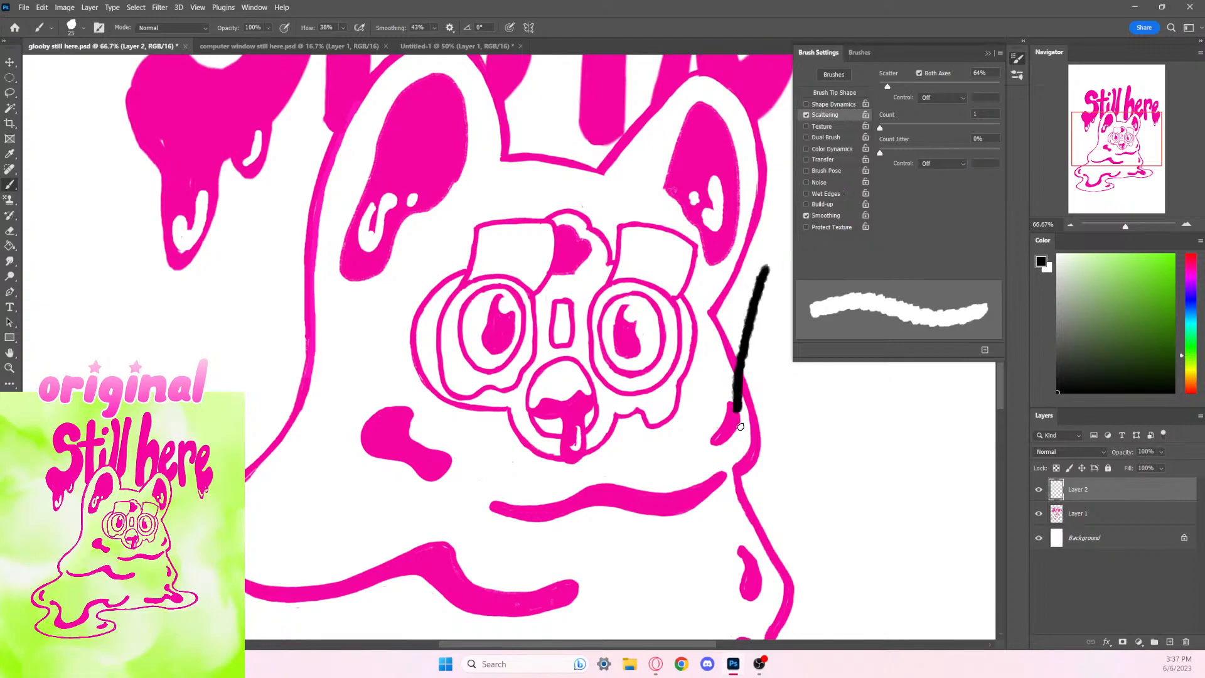
pyautogui.hotkey('ctrl', 'z')
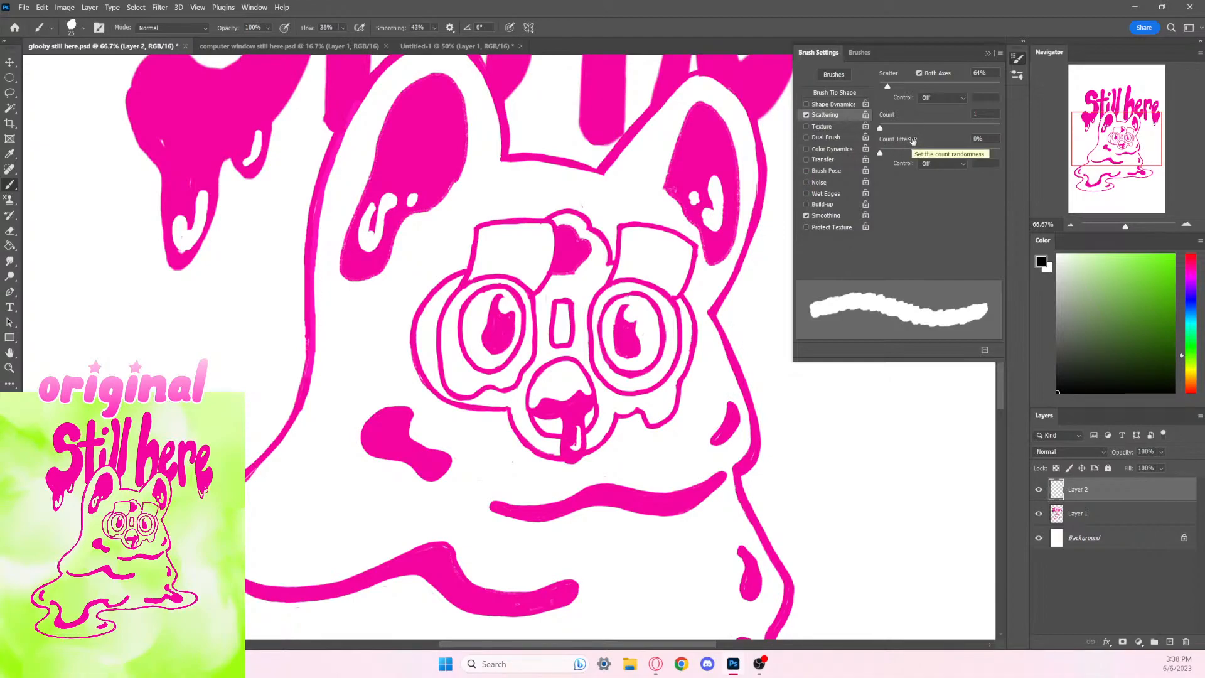
pyautogui.click(920, 74)
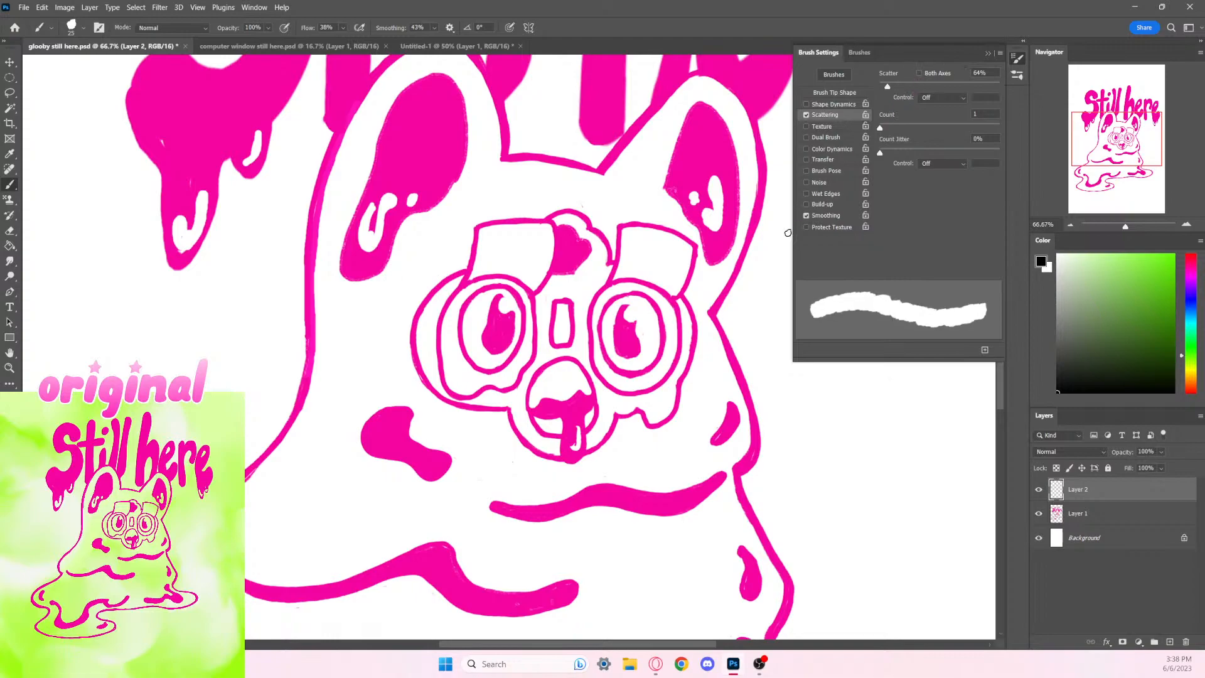
# Step: Check the brush with a test stroke that is undone, enable scattering on both axes, and turn on shape dynamics
pyautogui.moveTo(777, 253); pyautogui.dragTo(753, 456)
pyautogui.hotkey('ctrl', 'z')
pyautogui.click(920, 74)
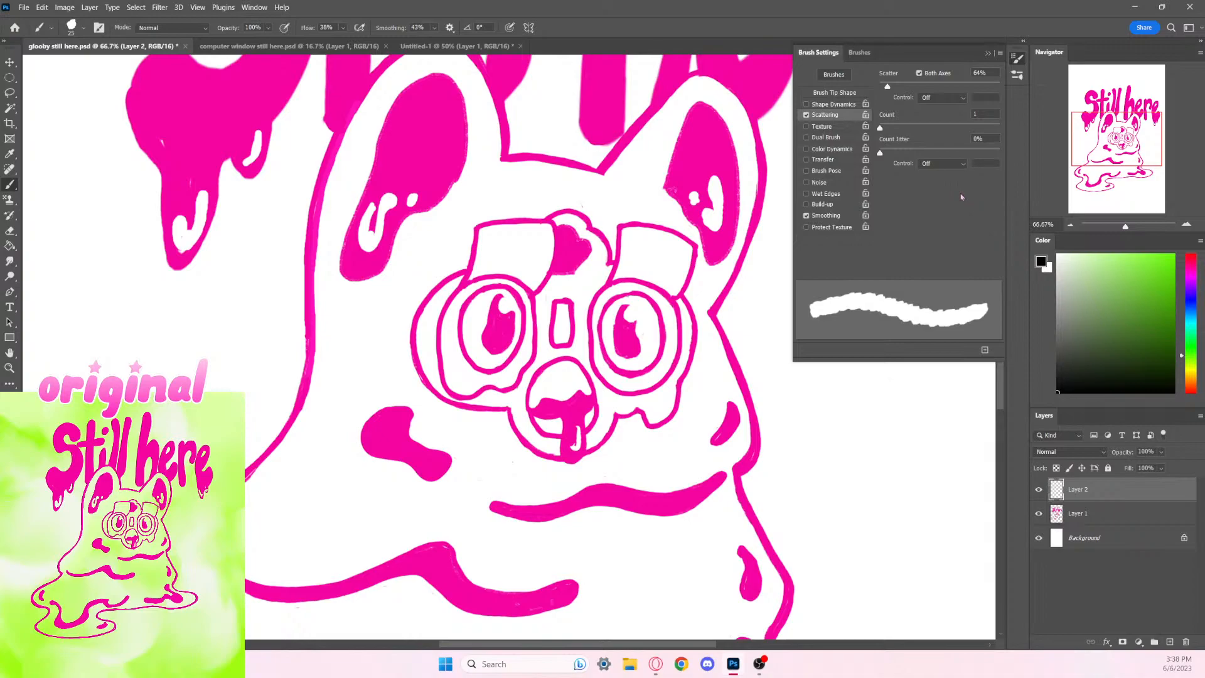
pyautogui.click(848, 105)
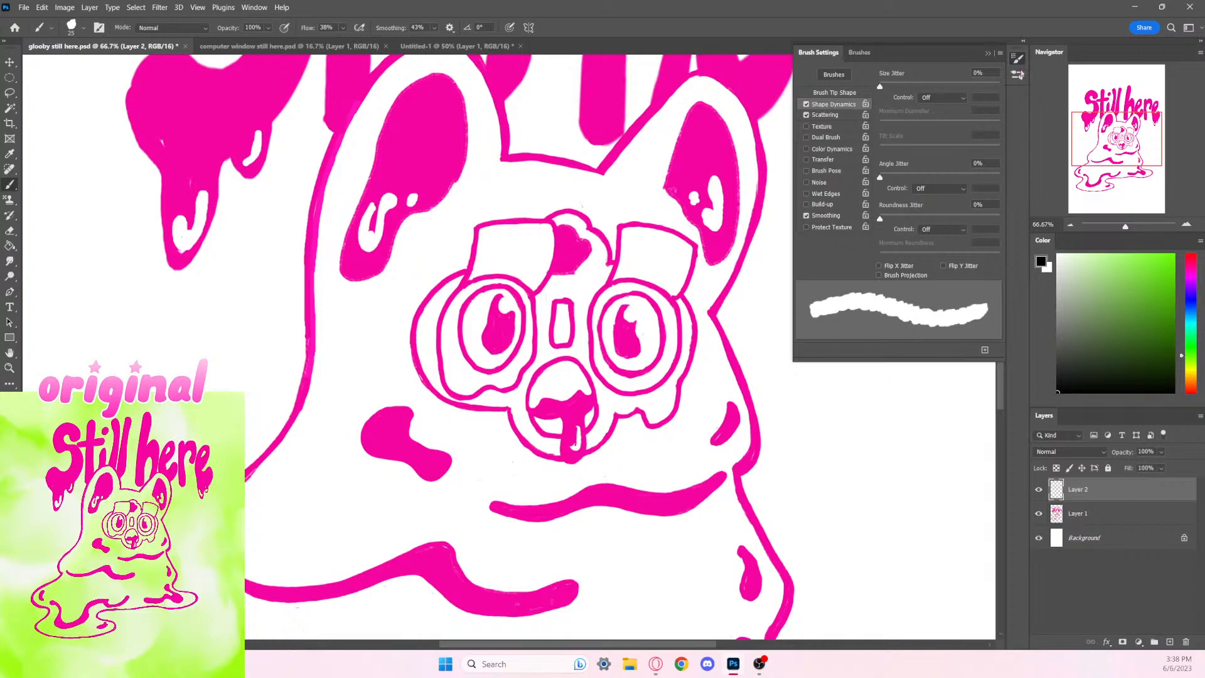
# Step: Try a brush tip spacing of 11% with a test stroke, then undo the stroke and set the spacing to 1%
pyautogui.click(850, 94)
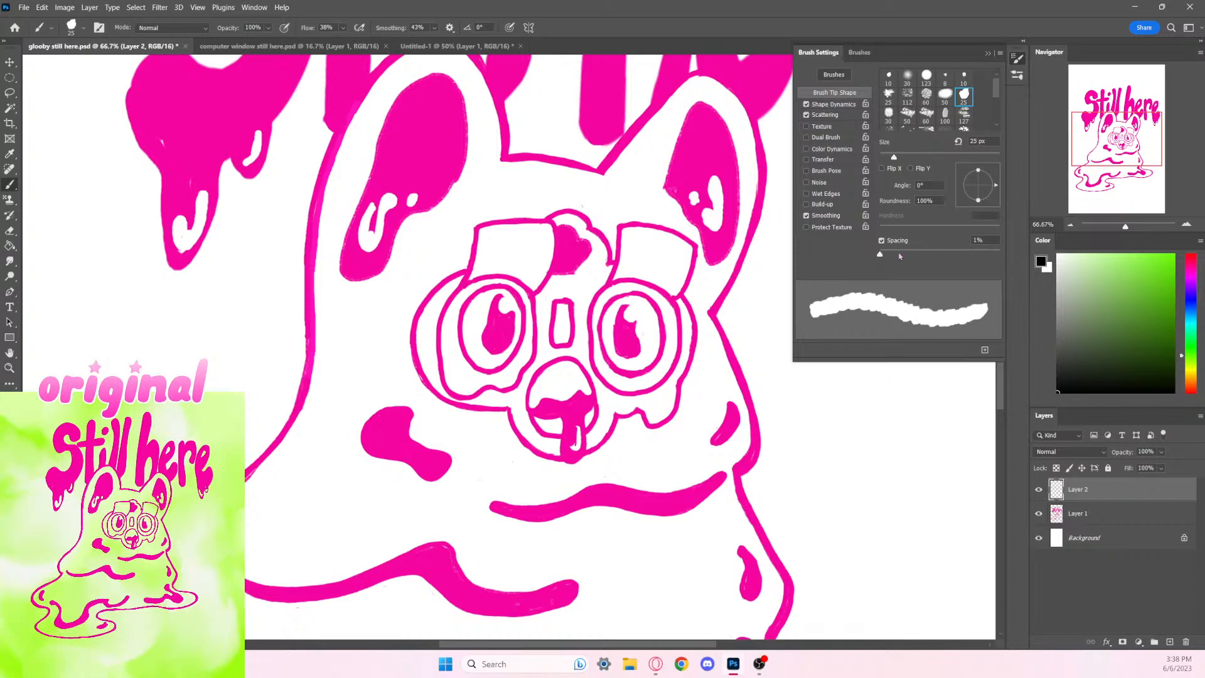
pyautogui.moveTo(880, 254); pyautogui.dragTo(886, 254)
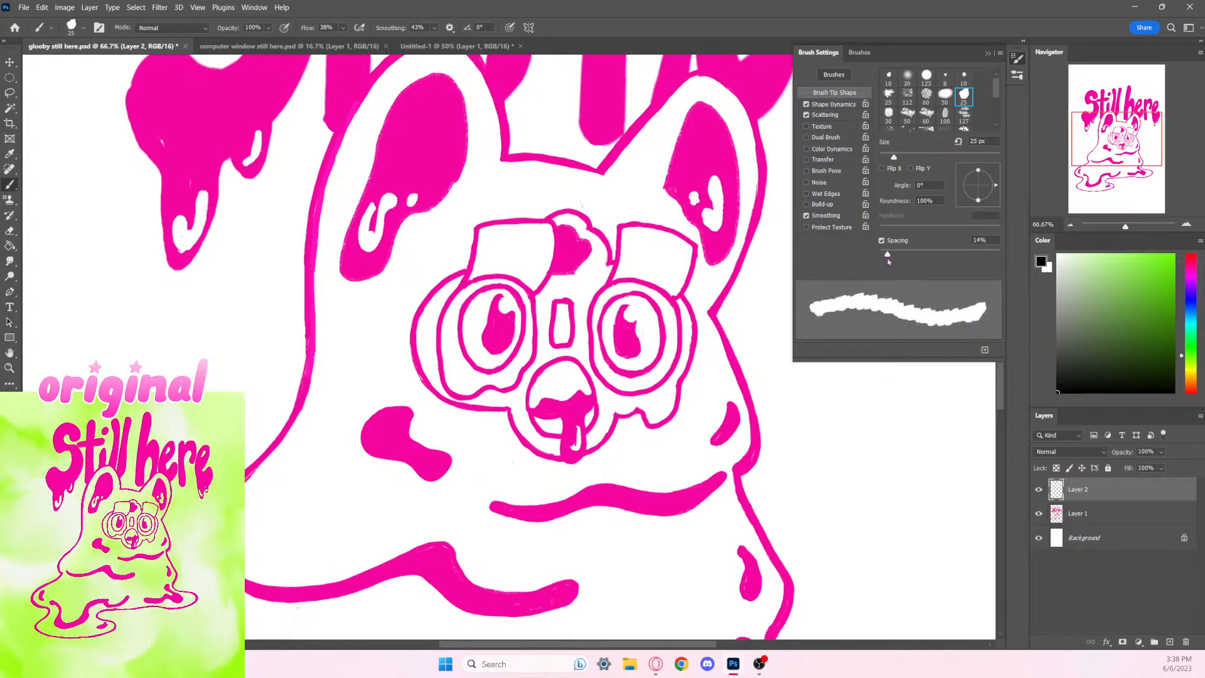
pyautogui.moveTo(771, 295); pyautogui.dragTo(767, 395)
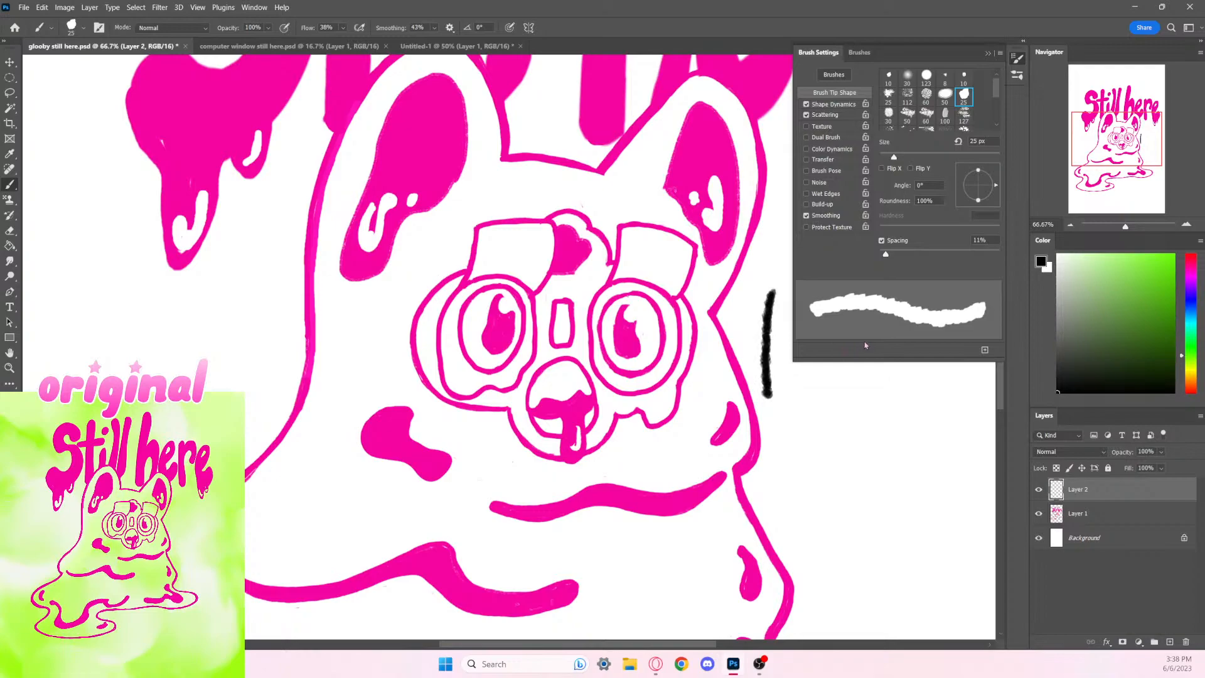
pyautogui.hotkey('ctrl', 'z')
pyautogui.moveTo(886, 255); pyautogui.dragTo(880, 254)
# Step: Test the brush's edge with straight and wavy strokes beside the character, undoing each one
pyautogui.moveTo(758, 300)
pyautogui.mouseDown()
pyautogui.moveTo(757, 440)
pyautogui.moveTo(777, 501)
pyautogui.mouseUp()
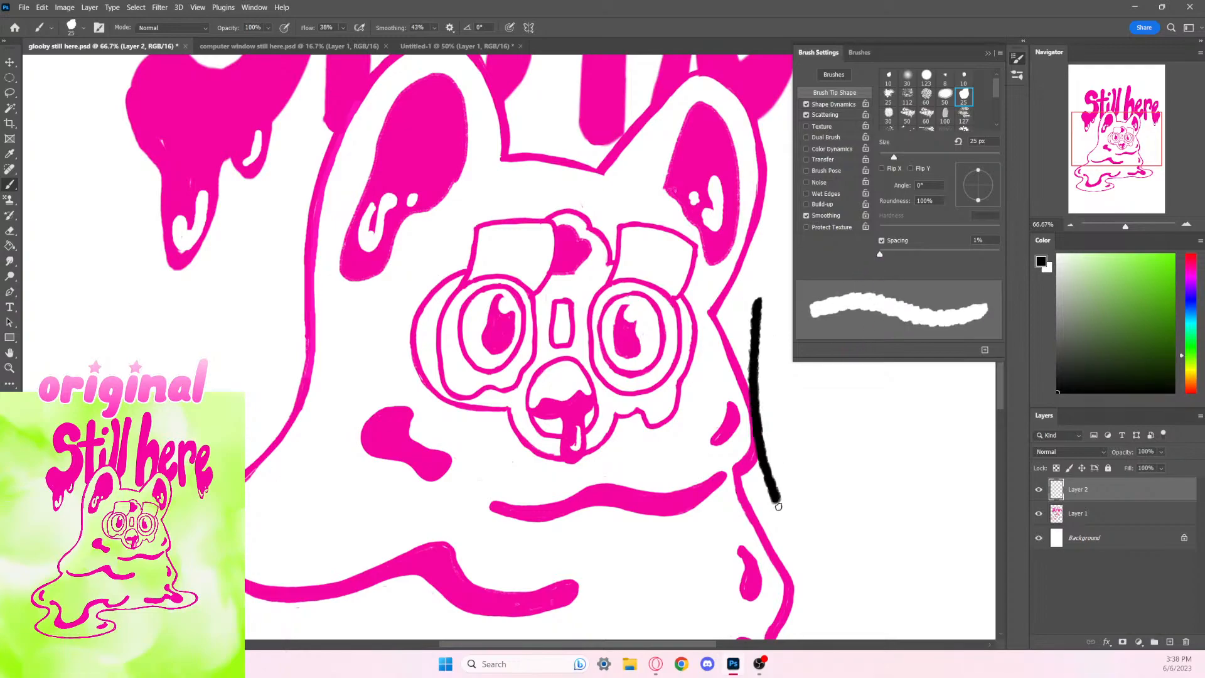
pyautogui.hotkey('ctrl', 'z')
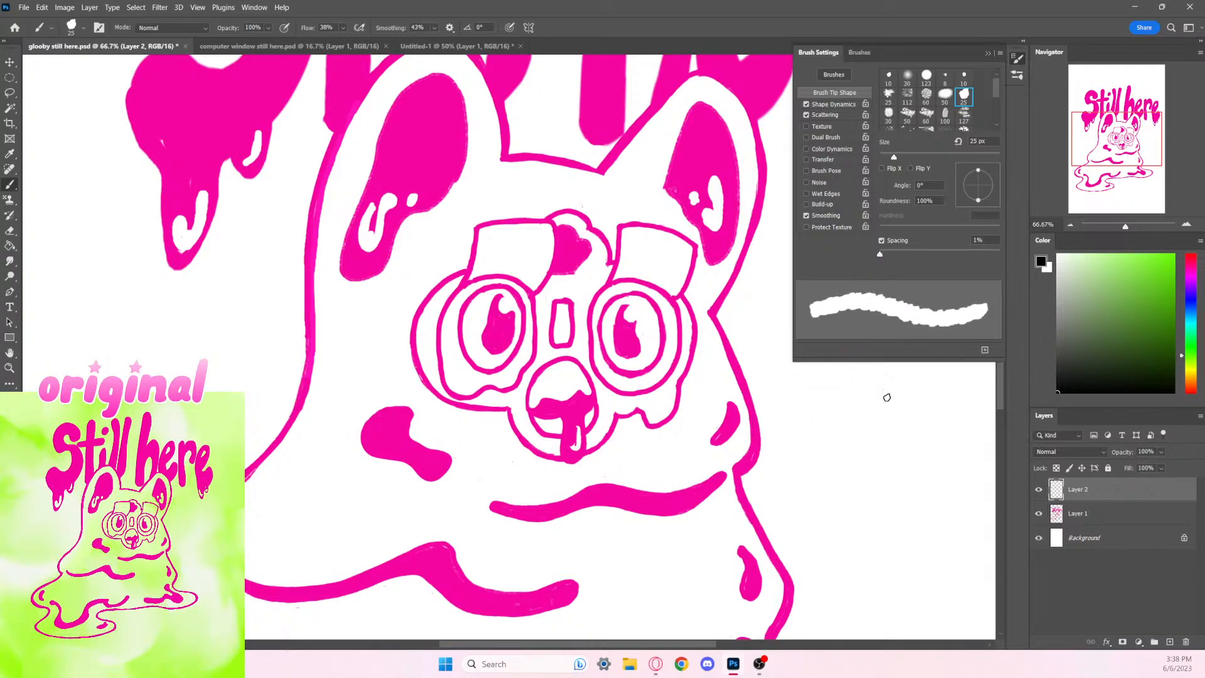
pyautogui.moveTo(887, 398)
pyautogui.mouseDown()
pyautogui.moveTo(827, 477)
pyautogui.moveTo(876, 456)
pyautogui.moveTo(886, 469)
pyautogui.moveTo(860, 490)
pyautogui.moveTo(894, 484)
pyautogui.mouseUp()
pyautogui.hotkey('ctrl', 'z')
pyautogui.moveTo(911, 444)
pyautogui.mouseDown()
pyautogui.moveTo(874, 466)
pyautogui.moveTo(922, 465)
pyautogui.moveTo(850, 502)
pyautogui.moveTo(880, 523)
pyautogui.moveTo(881, 552)
pyautogui.moveTo(841, 568)
pyautogui.mouseUp()
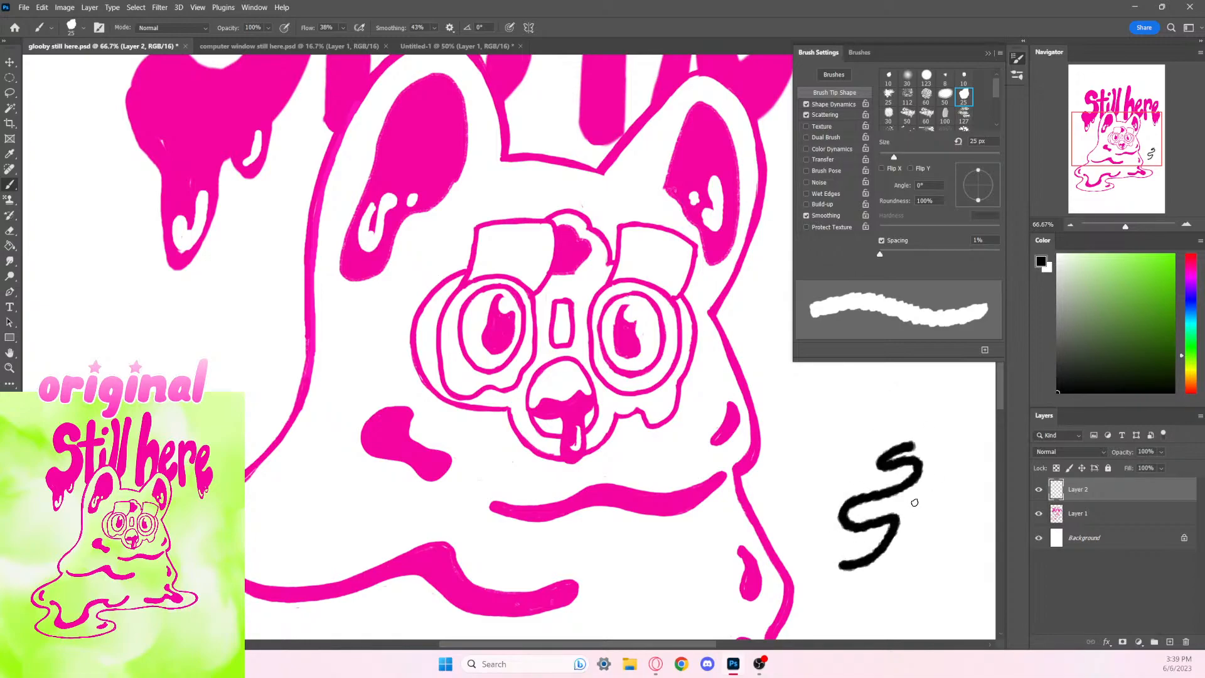
pyautogui.hotkey('ctrl', 'z')
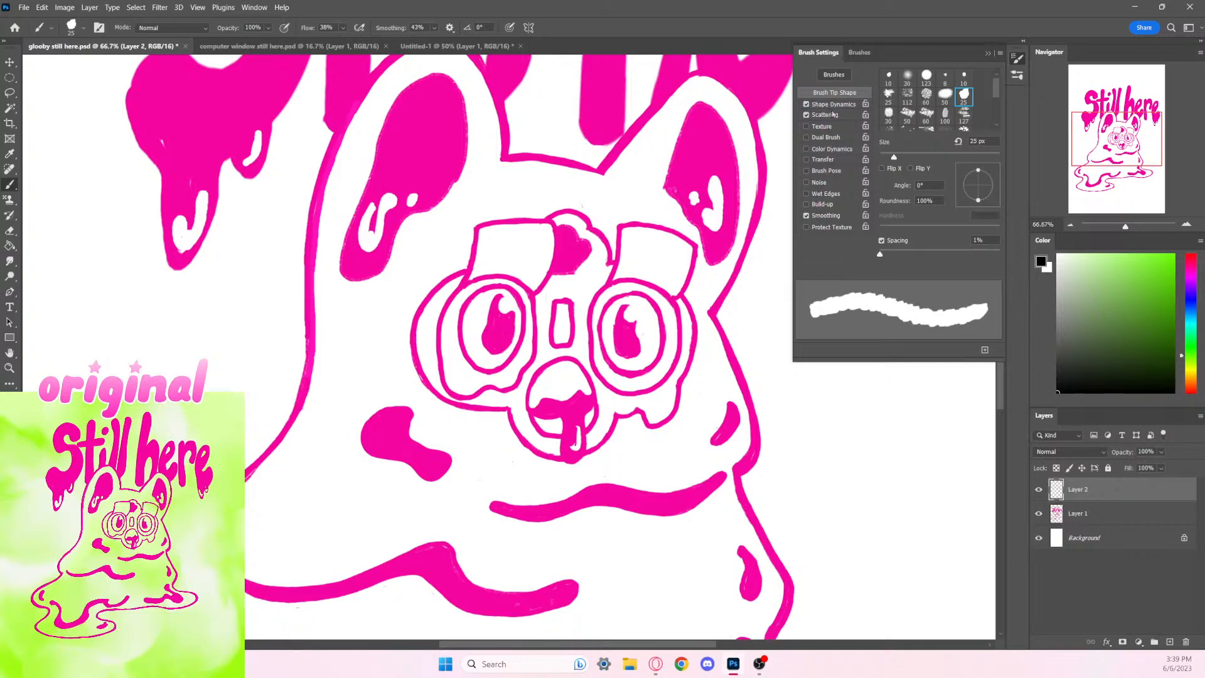
# Step: Turn on the brush's transfer settings with opacity jitter at 0%, and check them with a test stroke that is undone
pyautogui.click(825, 196)
pyautogui.click(825, 195)
pyautogui.click(824, 160)
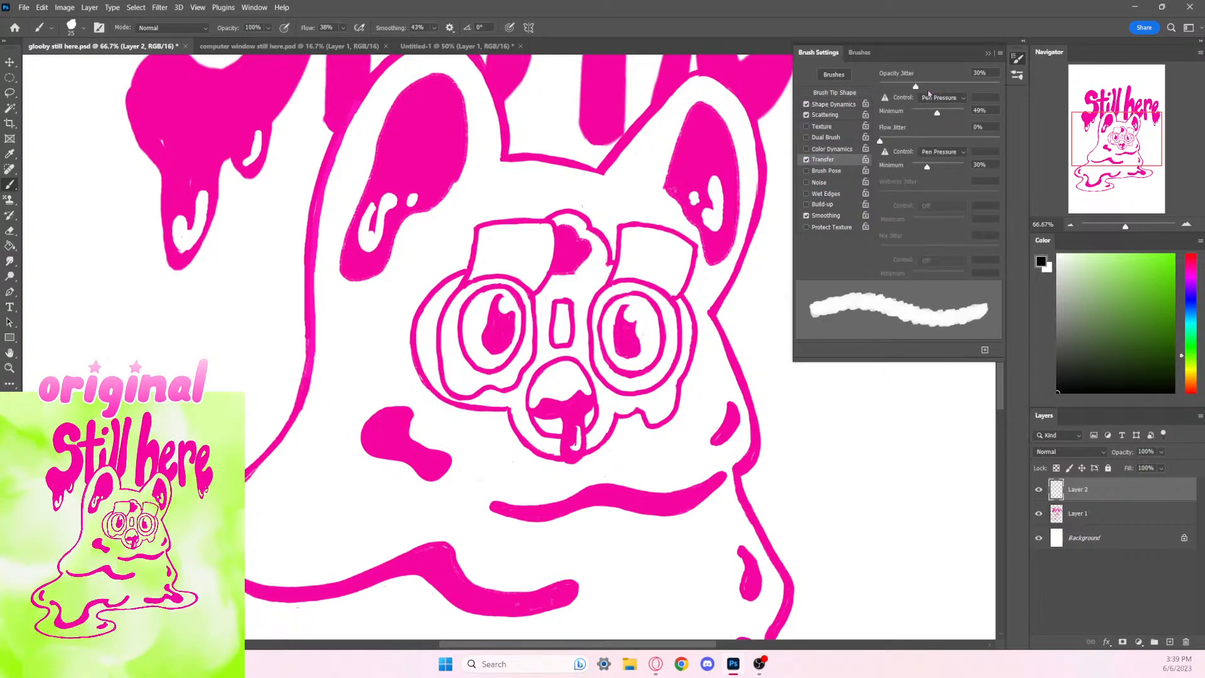
pyautogui.moveTo(916, 91)
pyautogui.mouseDown()
pyautogui.moveTo(1030, 84)
pyautogui.moveTo(810, 90)
pyautogui.mouseUp()
pyautogui.moveTo(737, 342)
pyautogui.mouseDown()
pyautogui.moveTo(753, 328)
pyautogui.moveTo(795, 382)
pyautogui.moveTo(778, 440)
pyautogui.mouseUp()
pyautogui.hotkey('ctrl', 'z')
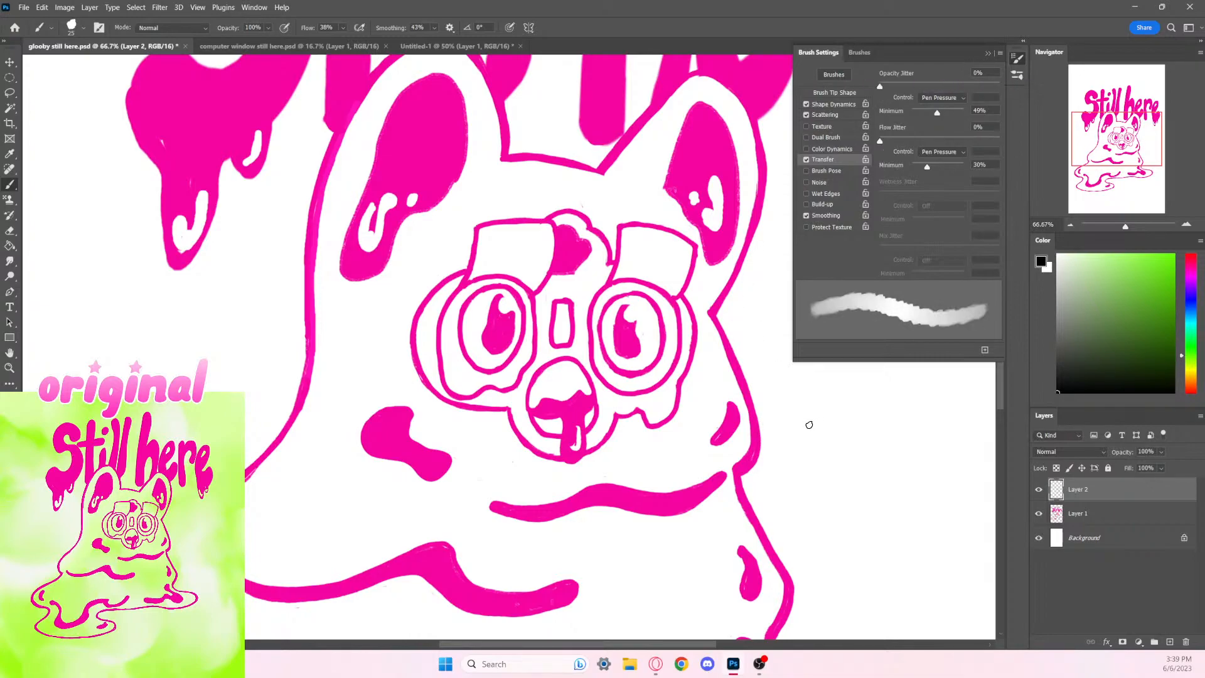
# Step: Set the transfer's minimum opacity to 100% and check it with a zigzag test stroke, then undo the stroke
pyautogui.moveTo(938, 112); pyautogui.dragTo(965, 113)
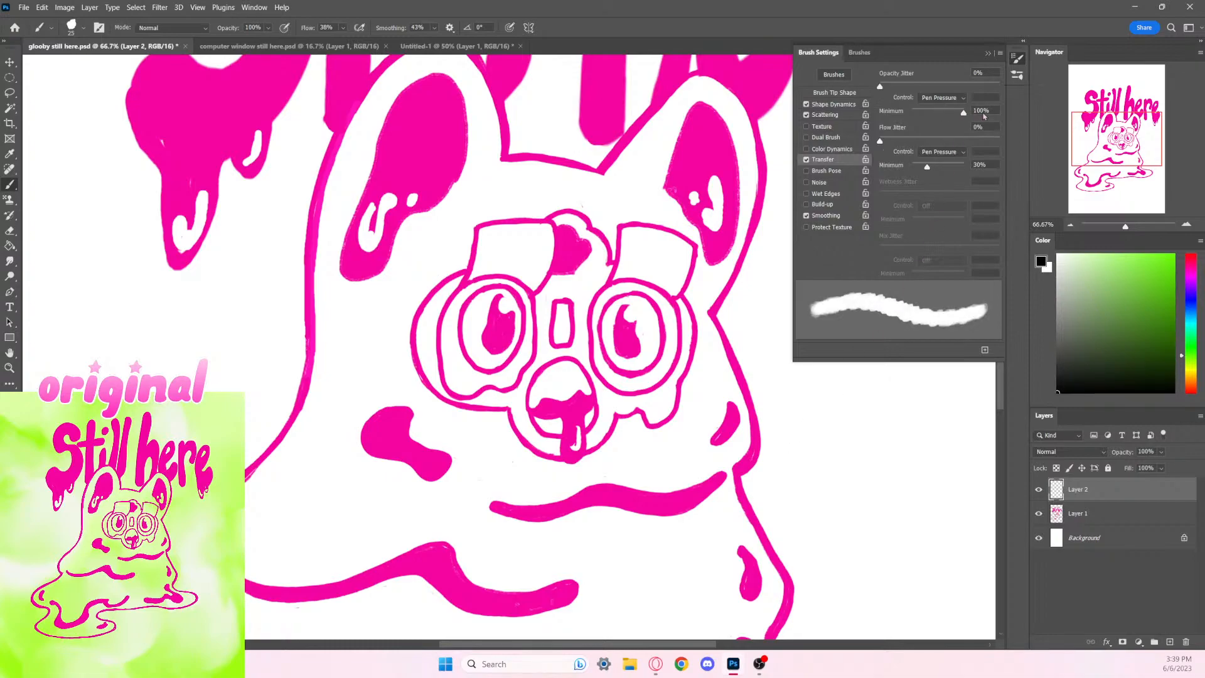
pyautogui.moveTo(868, 402); pyautogui.dragTo(878, 446)
pyautogui.moveTo(821, 485); pyautogui.dragTo(888, 526)
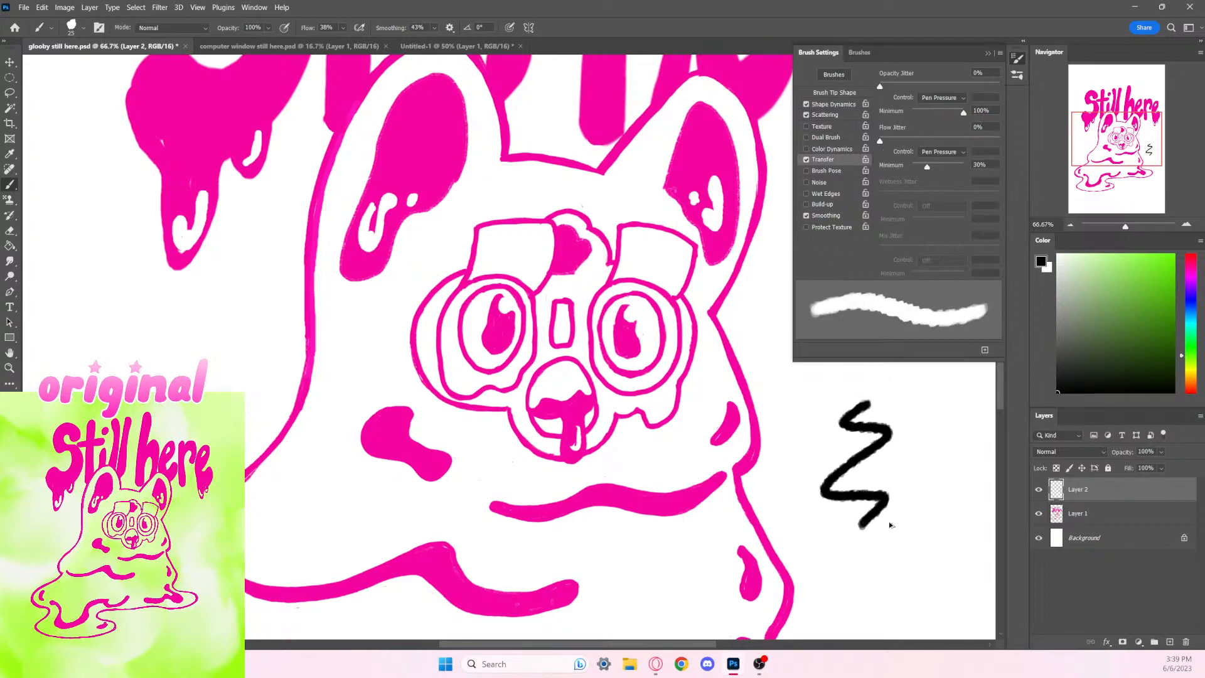
pyautogui.hotkey('ctrl', 'z')
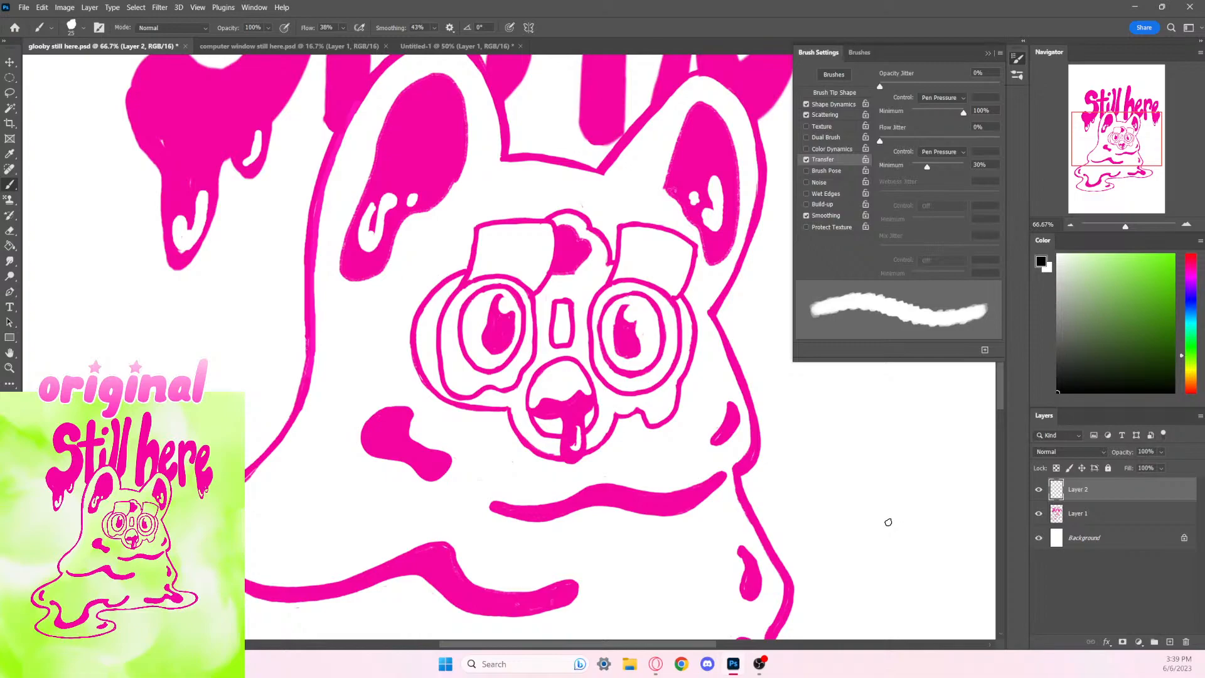
# Step: Switch to the Hard Round Pressure Size brush and try it on the character's ear, undoing the stroke
pyautogui.click(1018, 76)
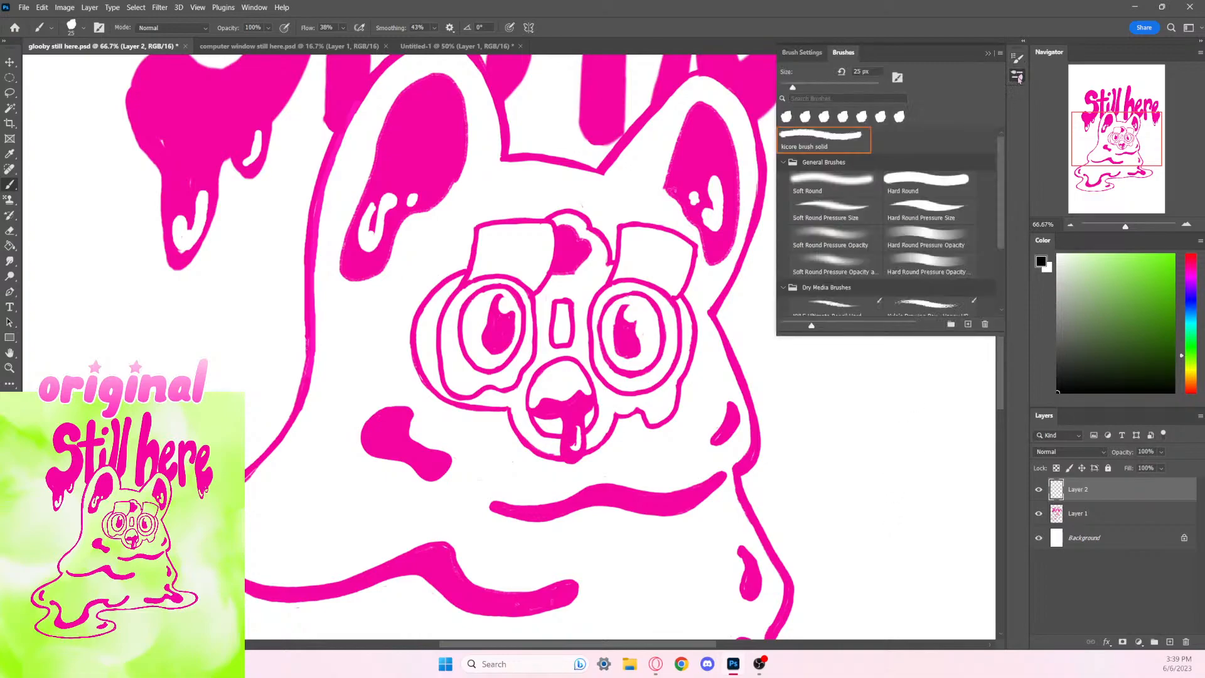
pyautogui.click(930, 215)
pyautogui.moveTo(362, 209); pyautogui.dragTo(383, 133)
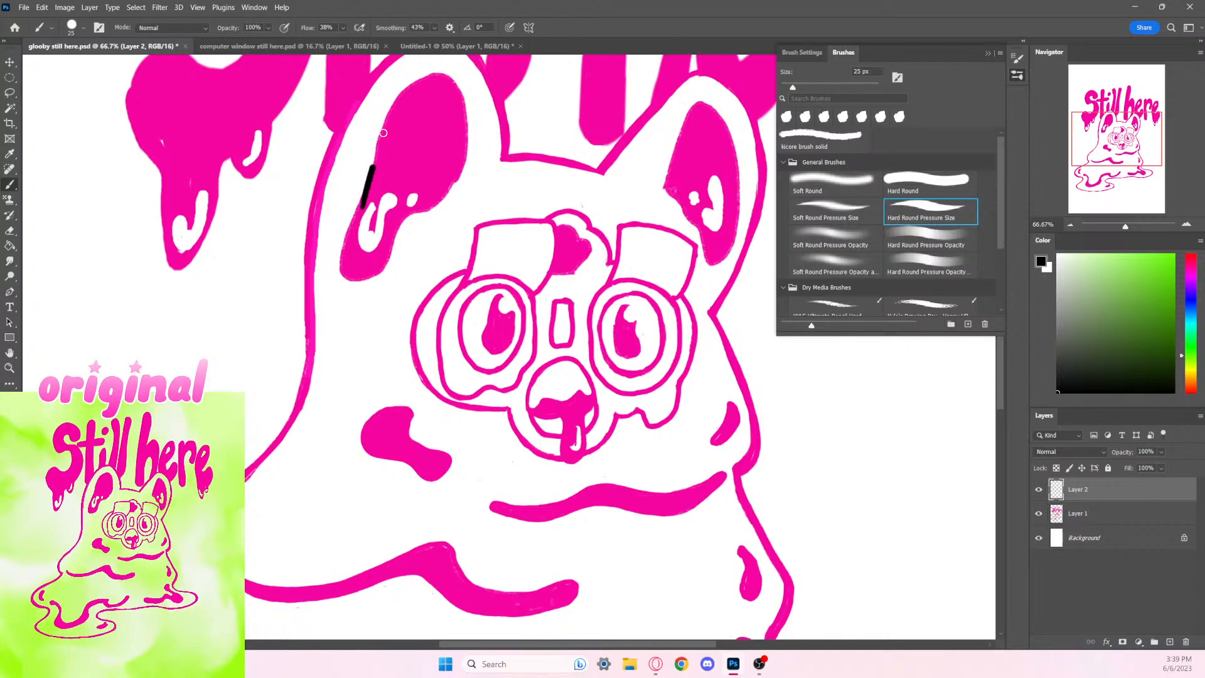
pyautogui.hotkey('ctrl', 'z')
# Step: Try a stroke on the letter S of the title, undo it, and set the brush smoothing to 56%
pyautogui.moveTo(538, 408); pyautogui.dragTo(435, 522)
pyautogui.moveTo(415, 378); pyautogui.dragTo(509, 536)
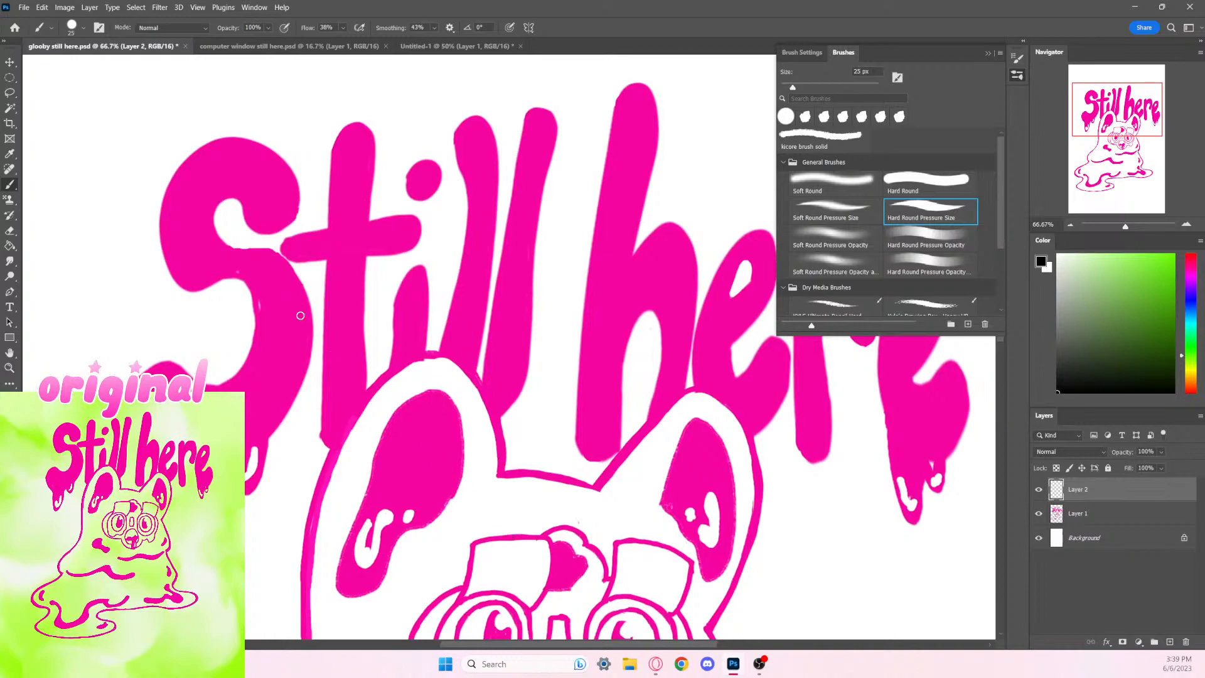
pyautogui.moveTo(242, 201)
pyautogui.mouseDown()
pyautogui.moveTo(248, 230)
pyautogui.moveTo(281, 221)
pyautogui.mouseUp()
pyautogui.hotkey('ctrl', 'z')
pyautogui.click(433, 28)
pyautogui.moveTo(442, 41); pyautogui.dragTo(448, 40)
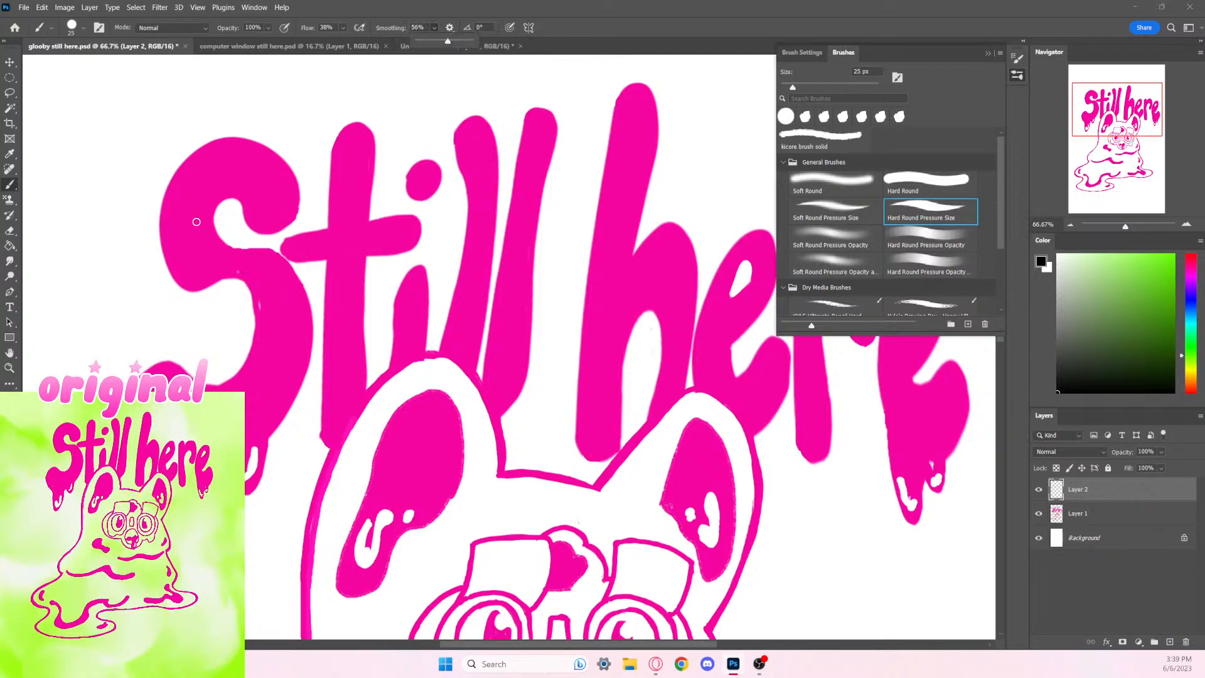
# Step: Try to trace the outer curve of the letter S in black, undoing each attempt
pyautogui.moveTo(169, 187)
pyautogui.mouseDown()
pyautogui.moveTo(166, 262)
pyautogui.moveTo(184, 285)
pyautogui.moveTo(219, 283)
pyautogui.mouseUp()
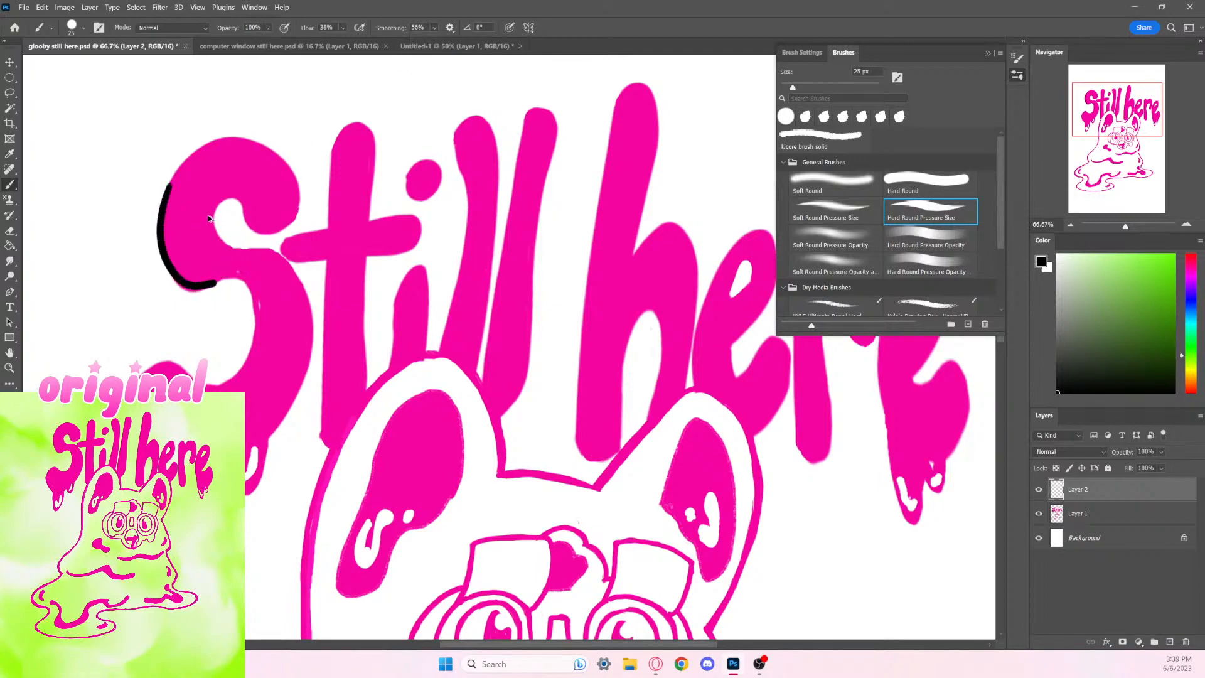
pyautogui.hotkey('ctrl', 'z')
pyautogui.moveTo(183, 162)
pyautogui.mouseDown()
pyautogui.moveTo(166, 201)
pyautogui.moveTo(175, 276)
pyautogui.moveTo(189, 290)
pyautogui.moveTo(264, 283)
pyautogui.mouseUp()
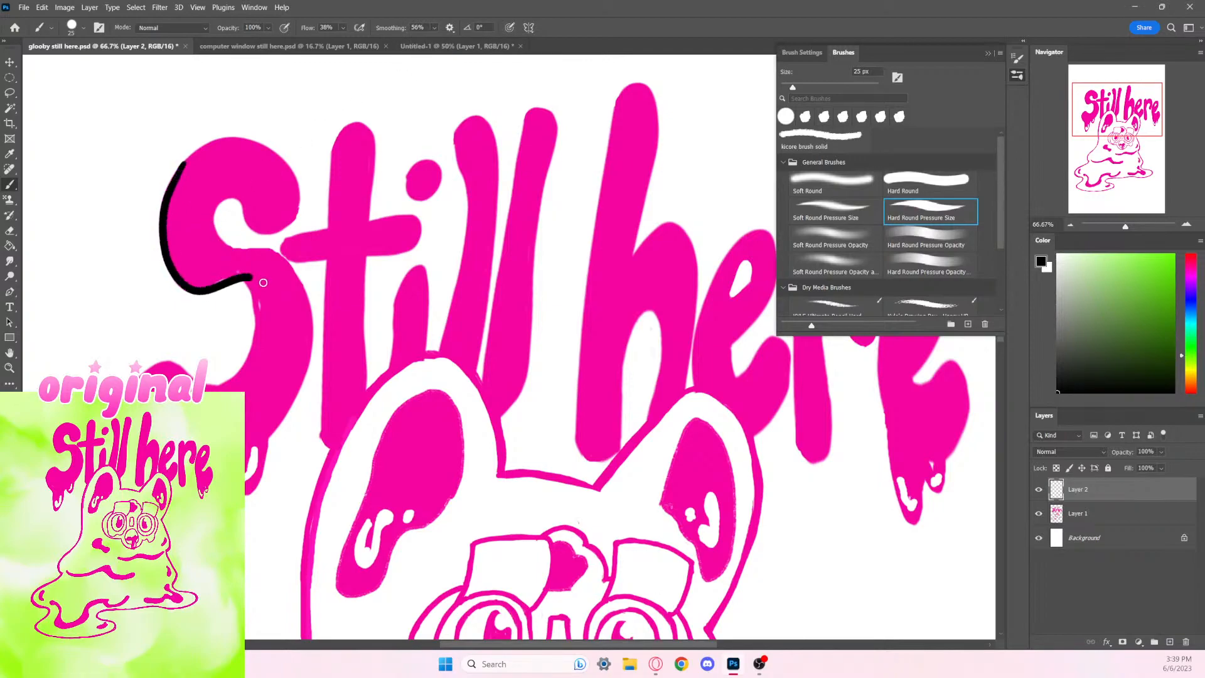
pyautogui.hotkey('ctrl', 'z')
pyautogui.moveTo(190, 157)
pyautogui.mouseDown()
pyautogui.moveTo(157, 221)
pyautogui.moveTo(166, 266)
pyautogui.moveTo(183, 283)
pyautogui.moveTo(216, 277)
pyautogui.moveTo(165, 203)
pyautogui.moveTo(162, 274)
pyautogui.moveTo(189, 292)
pyautogui.moveTo(250, 280)
pyautogui.moveTo(256, 315)
pyautogui.moveTo(238, 361)
pyautogui.moveTo(213, 379)
pyautogui.moveTo(139, 370)
pyautogui.mouseUp()
pyautogui.hotkey('ctrl', 'z')
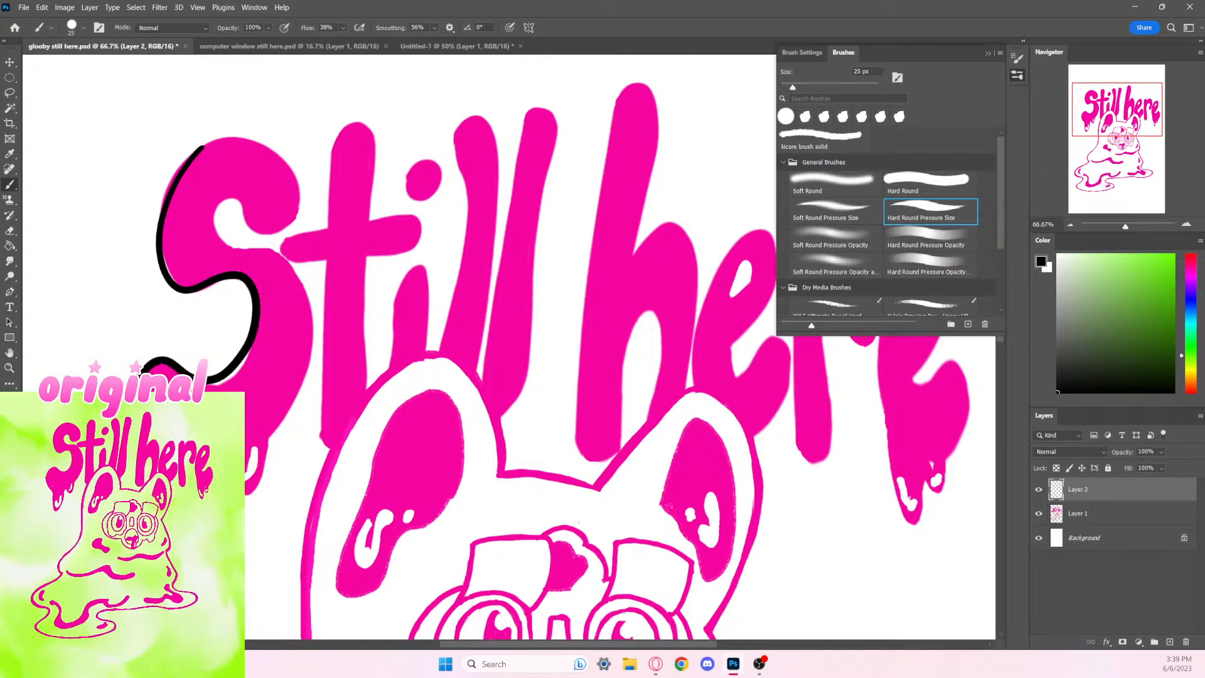
pyautogui.hotkey('ctrl', 'z')
# Step: Trace the letter S in black from its top around the outer curve to the lower tail, and refine the line with the eraser
pyautogui.moveTo(209, 143)
pyautogui.mouseDown()
pyautogui.moveTo(157, 212)
pyautogui.moveTo(163, 253)
pyautogui.moveTo(193, 290)
pyautogui.moveTo(244, 282)
pyautogui.moveTo(253, 338)
pyautogui.mouseUp()
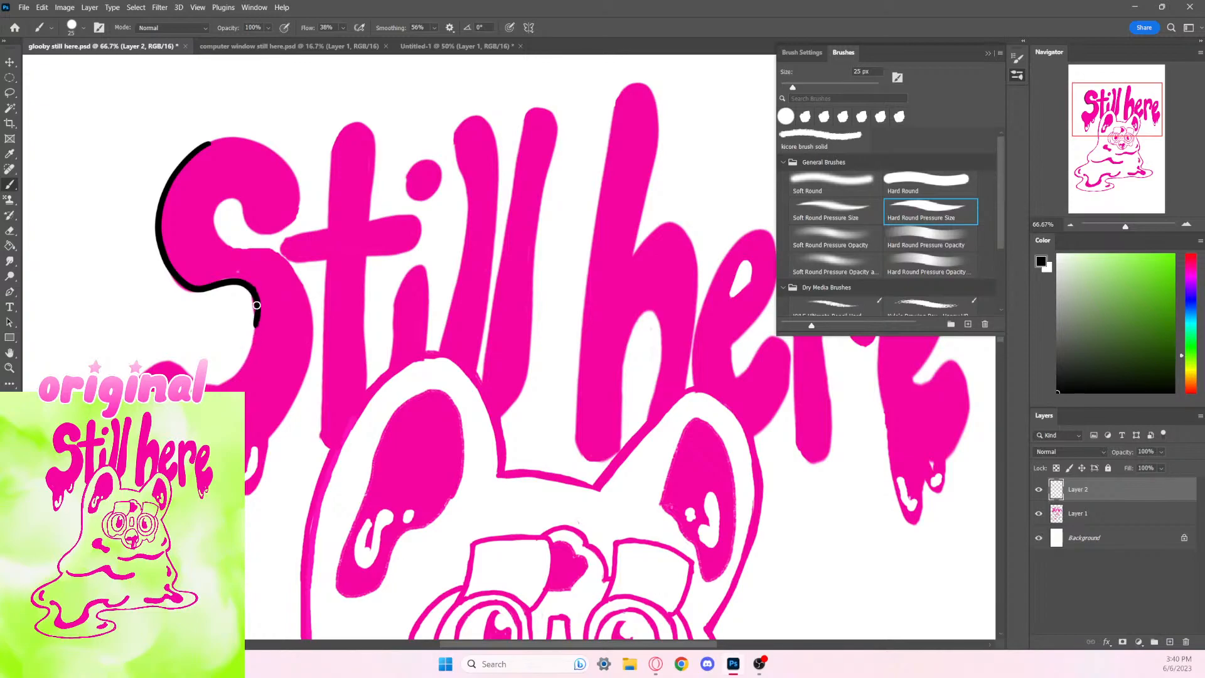
pyautogui.moveTo(257, 306)
pyautogui.mouseDown()
pyautogui.moveTo(252, 347)
pyautogui.moveTo(226, 379)
pyautogui.moveTo(139, 365)
pyautogui.mouseUp()
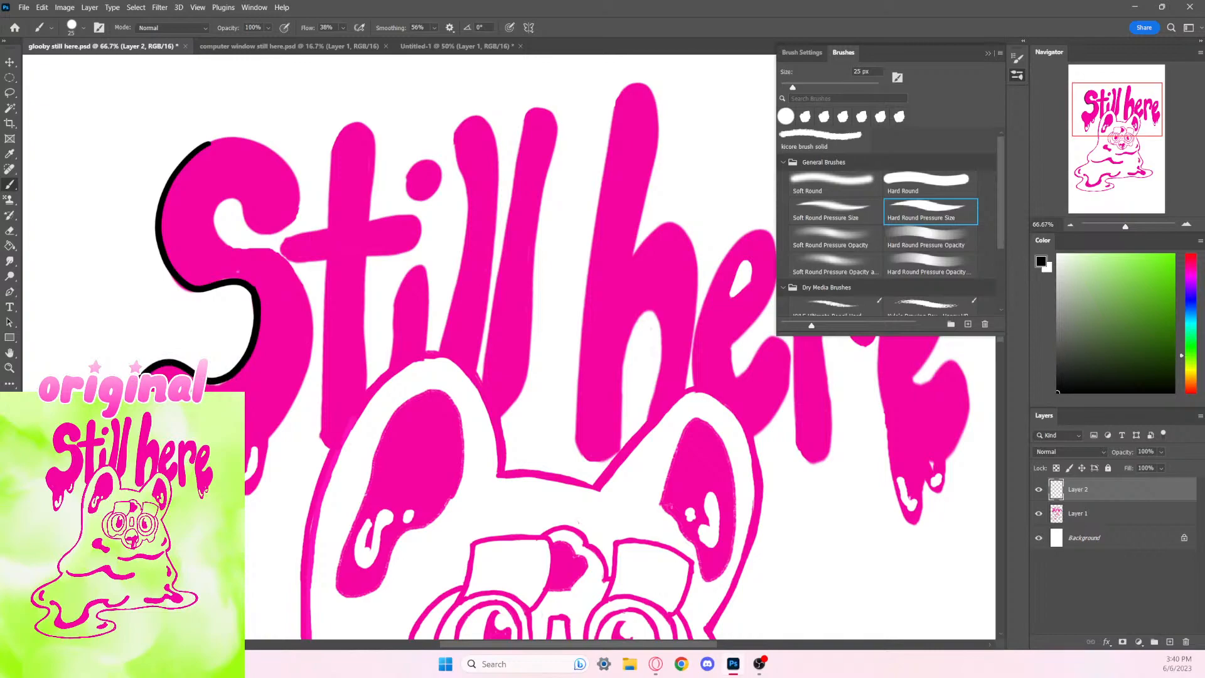
pyautogui.click(9, 230)
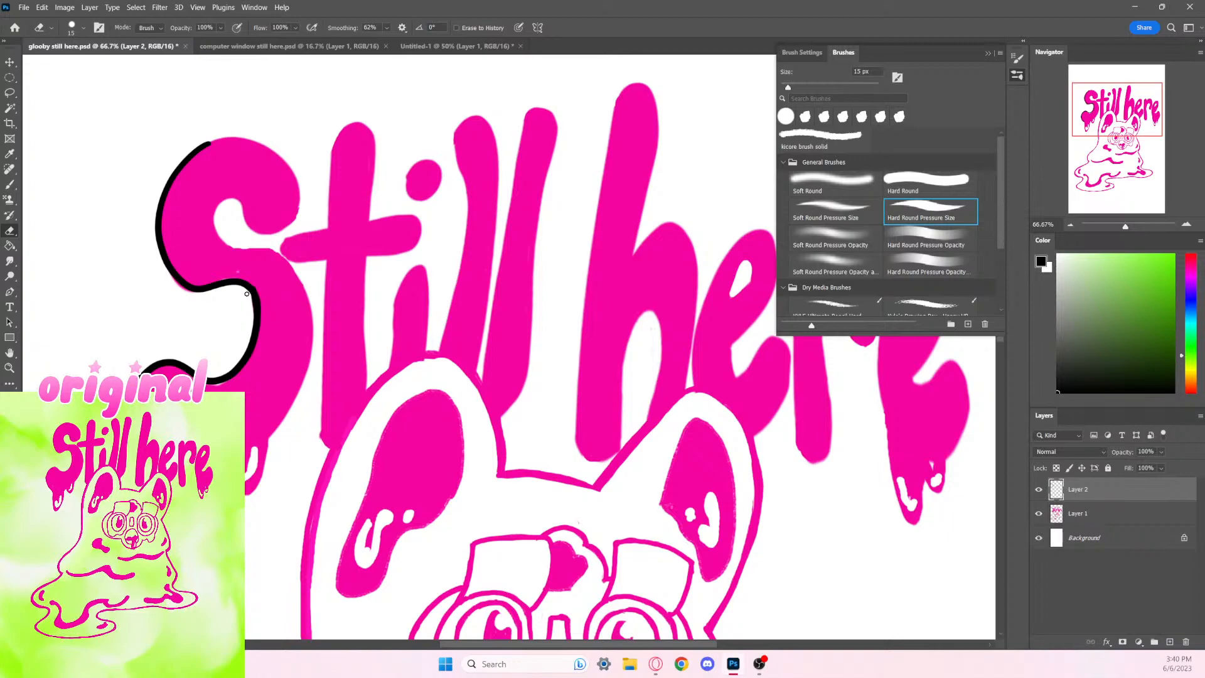
pyautogui.moveTo(247, 294); pyautogui.dragTo(249, 332)
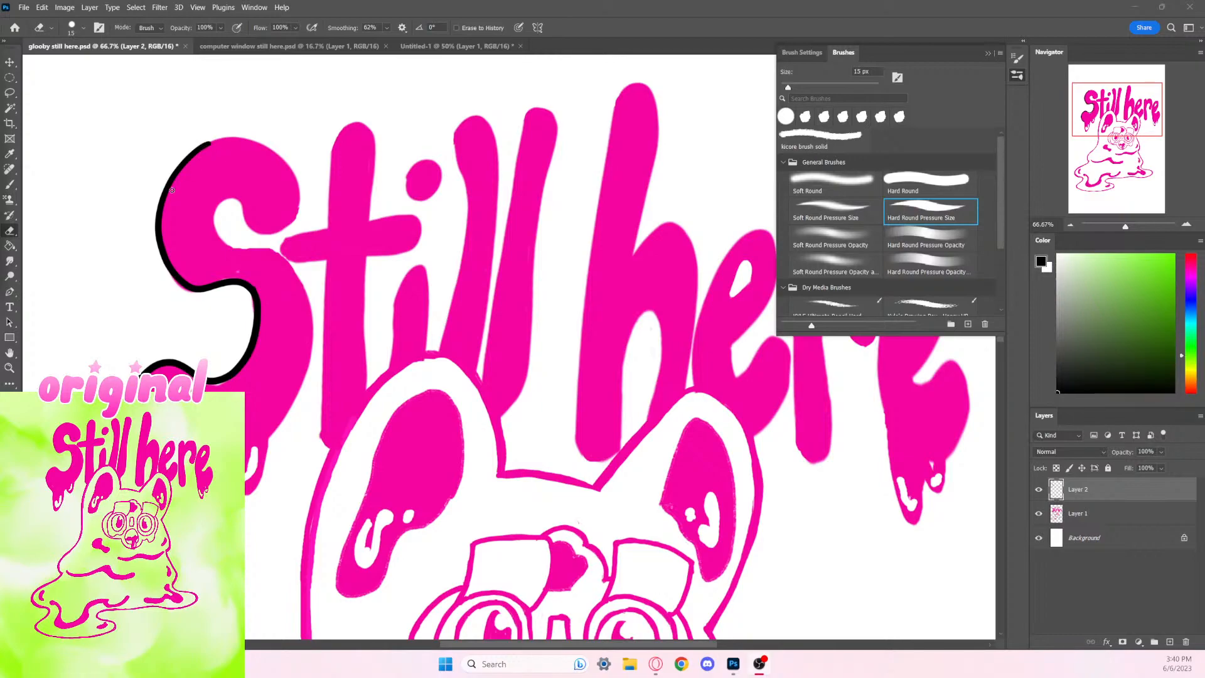
# Step: Outline the letter S's upper curve and inner hook in black, and erase the line's end below the hook
pyautogui.click(9, 184)
pyautogui.moveTo(205, 143)
pyautogui.mouseDown()
pyautogui.moveTo(252, 134)
pyautogui.moveTo(224, 140)
pyautogui.moveTo(270, 144)
pyautogui.moveTo(295, 179)
pyautogui.moveTo(294, 220)
pyautogui.moveTo(276, 234)
pyautogui.moveTo(238, 202)
pyautogui.moveTo(213, 217)
pyautogui.moveTo(229, 243)
pyautogui.moveTo(276, 241)
pyautogui.mouseUp()
pyautogui.hotkey('ctrl', 'z')
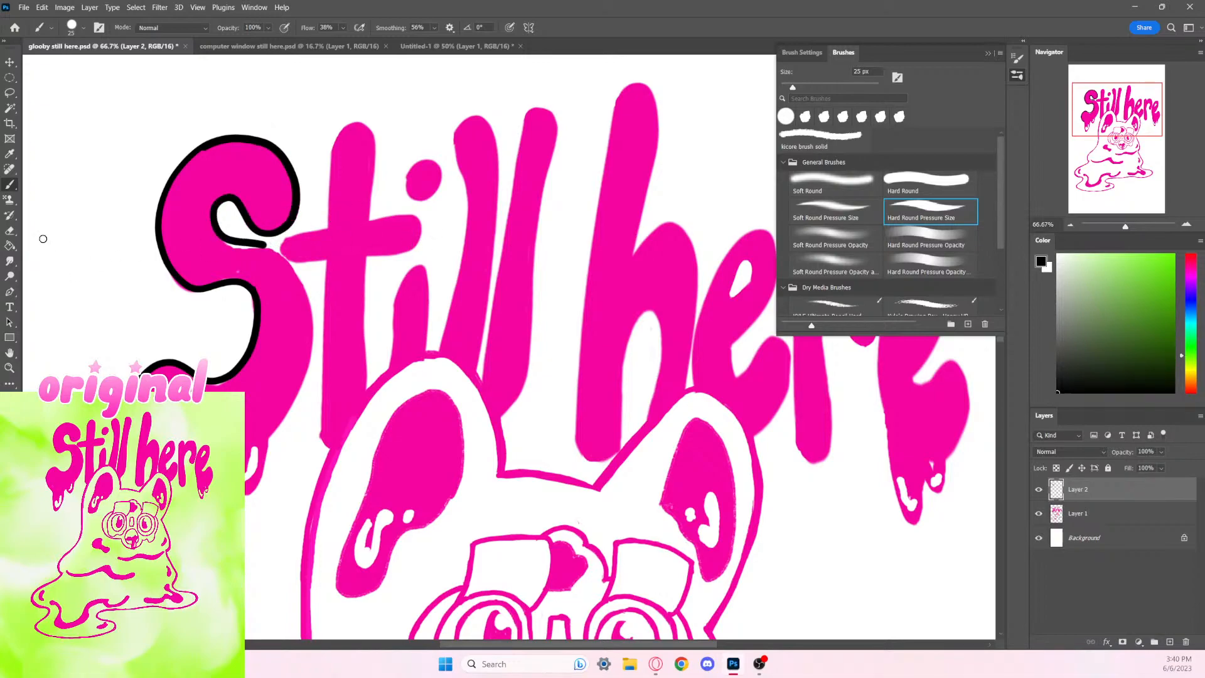
pyautogui.click(15, 234)
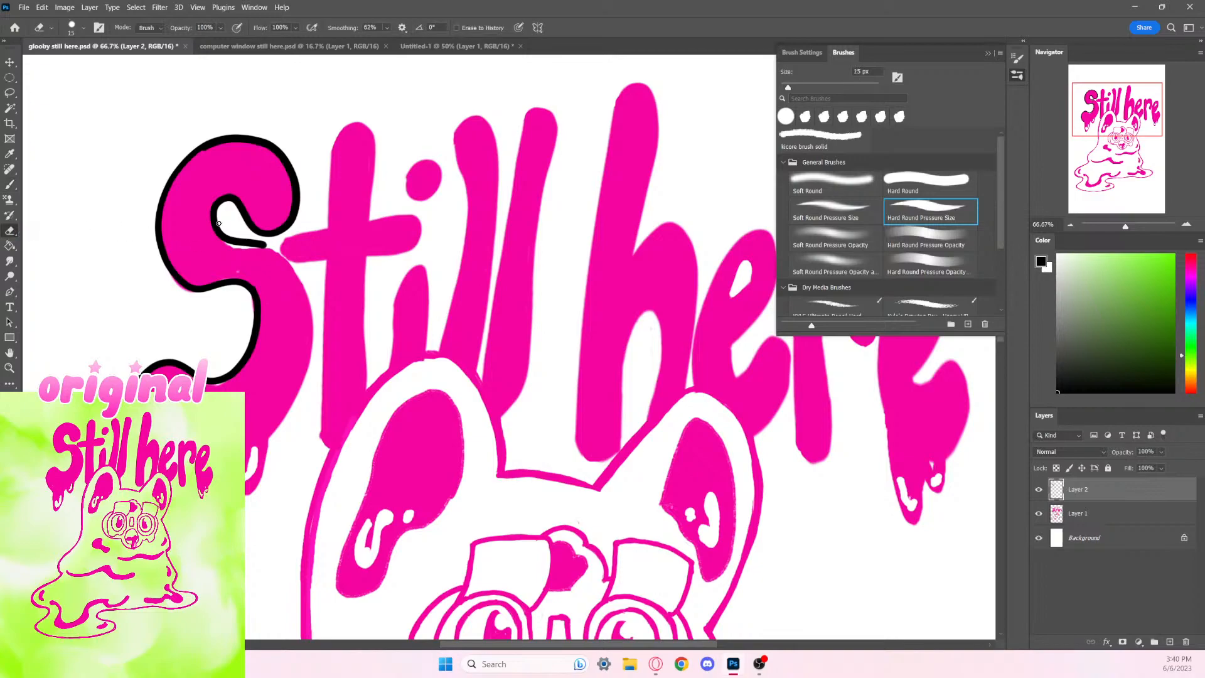
pyautogui.moveTo(219, 219)
pyautogui.mouseDown()
pyautogui.moveTo(279, 249)
pyautogui.moveTo(218, 214)
pyautogui.moveTo(248, 247)
pyautogui.mouseUp()
pyautogui.press('b')
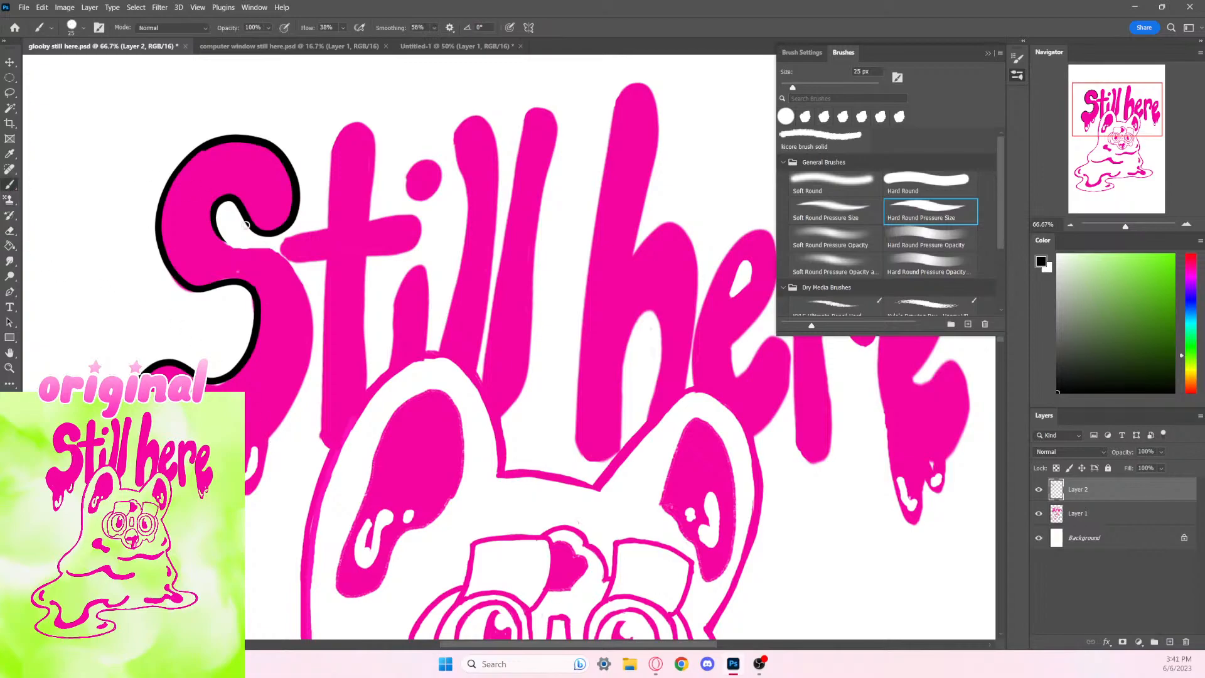
# Step: Continue the S outline from the inner hook down the lower bowl's outer edge, undoing strokes until the curve runs cleanly
pyautogui.moveTo(217, 224)
pyautogui.mouseDown()
pyautogui.moveTo(239, 250)
pyautogui.moveTo(281, 250)
pyautogui.moveTo(305, 292)
pyautogui.mouseUp()
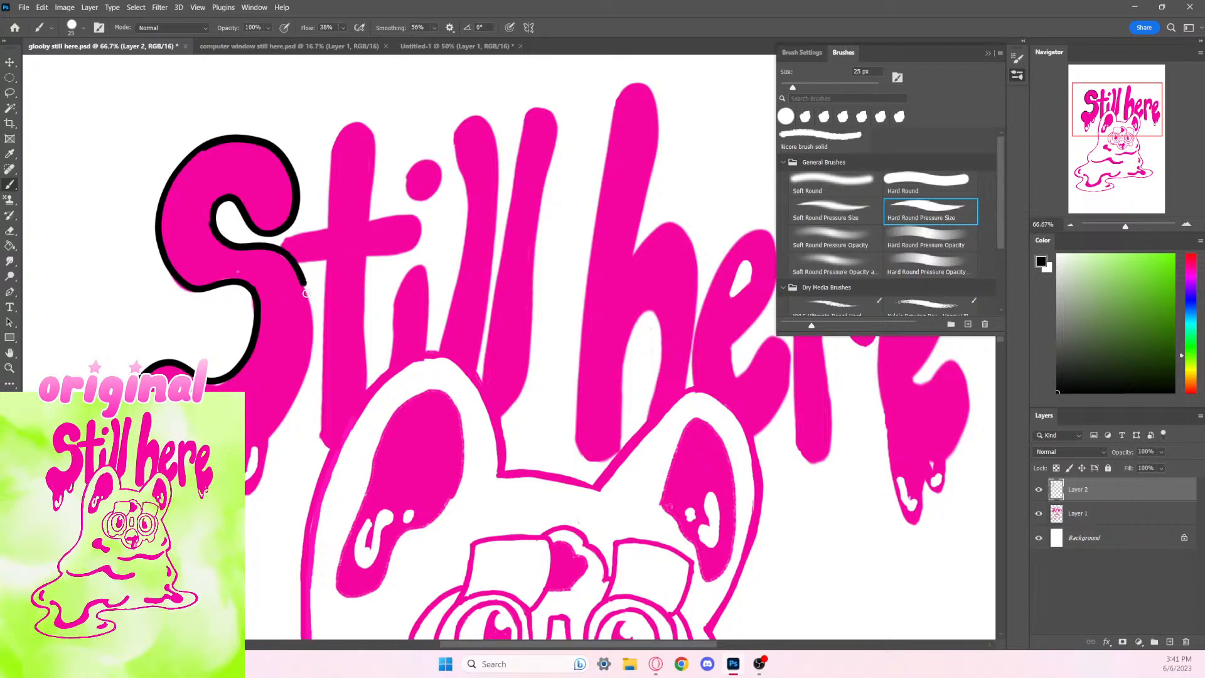
pyautogui.hotkey('ctrl', 'z')
pyautogui.moveTo(224, 244); pyautogui.dragTo(301, 275)
pyautogui.hotkey('ctrl', 'z')
pyautogui.moveTo(223, 242)
pyautogui.mouseDown()
pyautogui.moveTo(292, 260)
pyautogui.moveTo(307, 303)
pyautogui.moveTo(302, 382)
pyautogui.moveTo(267, 440)
pyautogui.mouseUp()
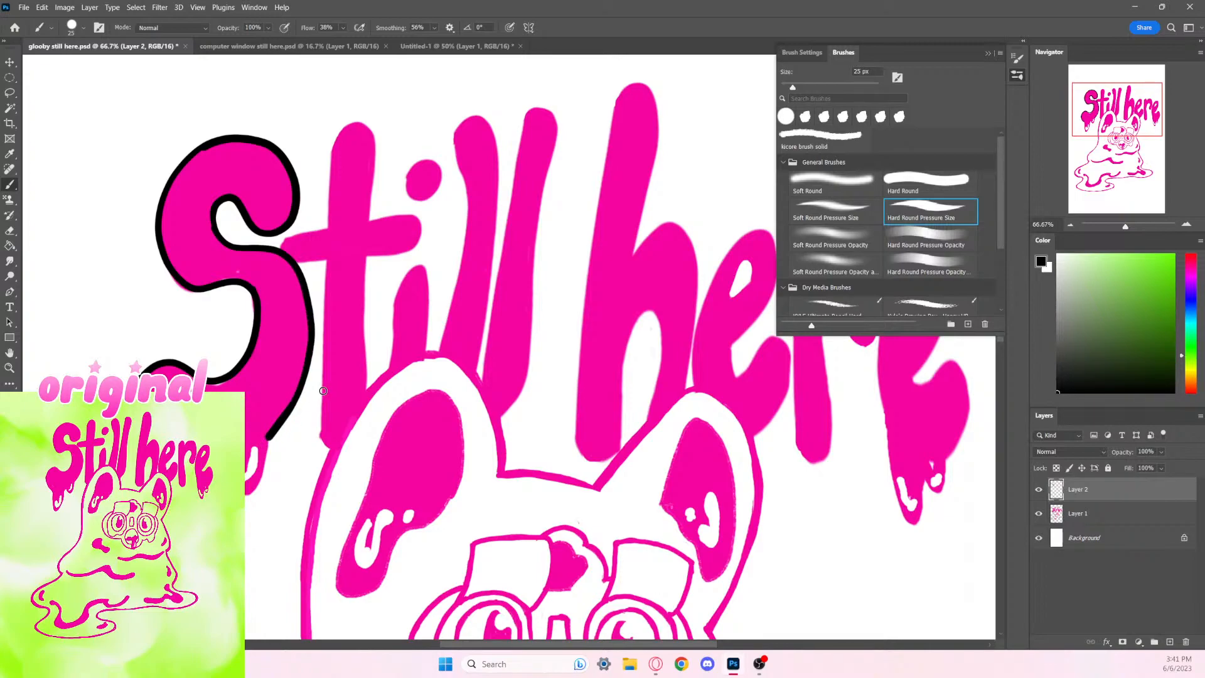
# Step: Review the Furby sketch and a closer view of the computer window artwork, and return to the glooby still here document
pyautogui.click(448, 50)
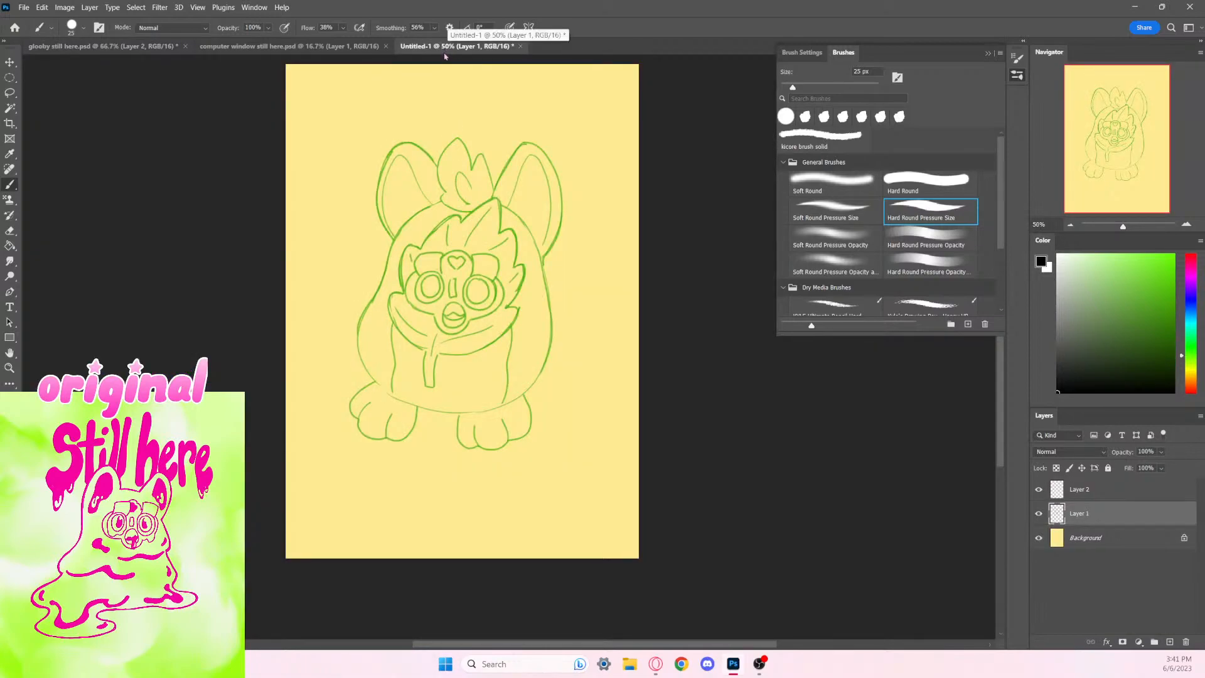
pyautogui.click(317, 48)
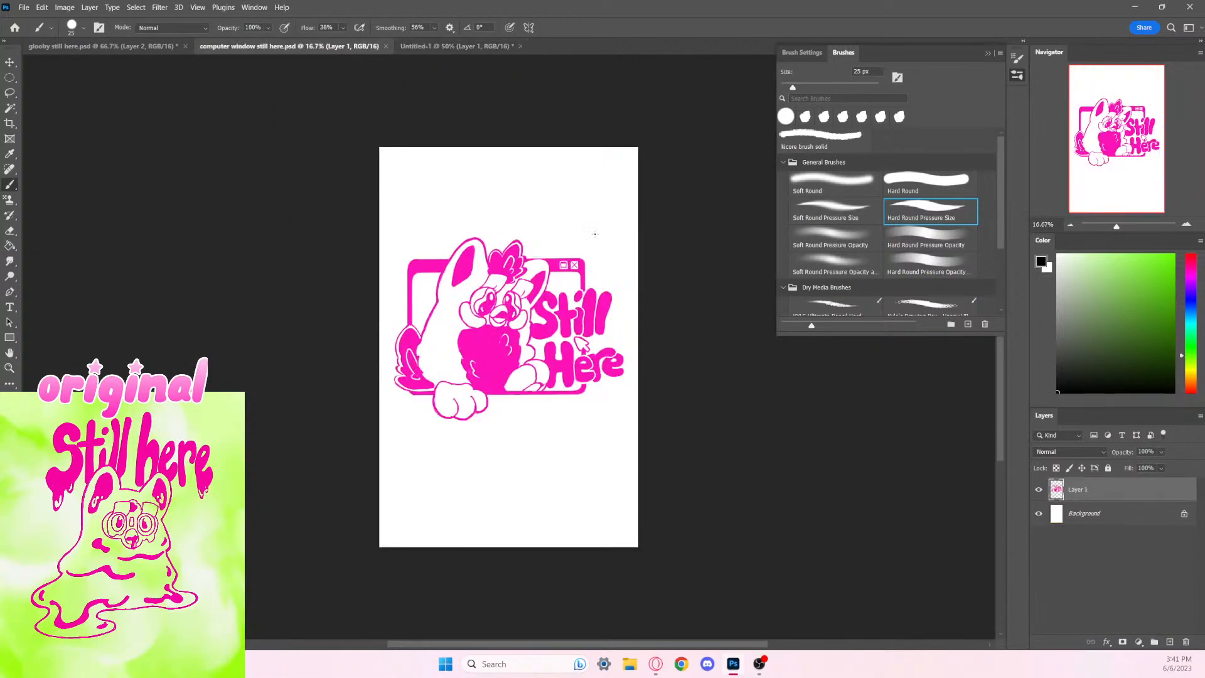
pyautogui.hotkey('ctrl', '+')
pyautogui.hotkey('ctrl', '+')
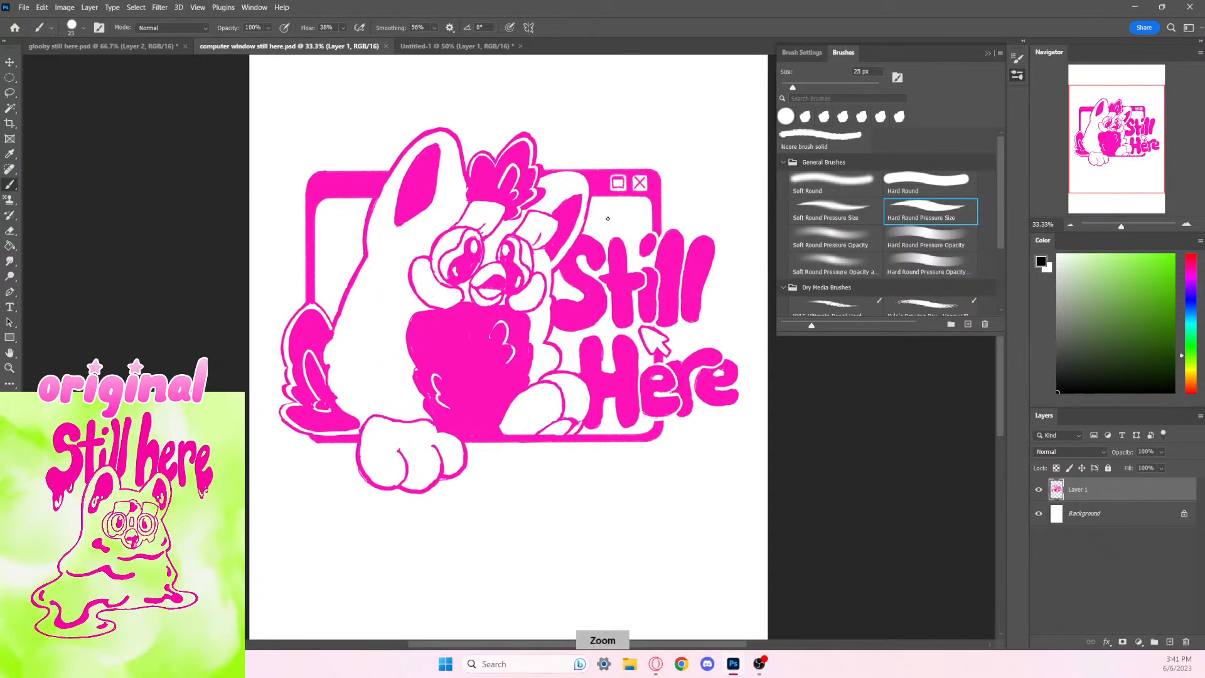
pyautogui.moveTo(826, 525)
pyautogui.mouseDown()
pyautogui.moveTo(796, 558)
pyautogui.moveTo(782, 539)
pyautogui.mouseUp()
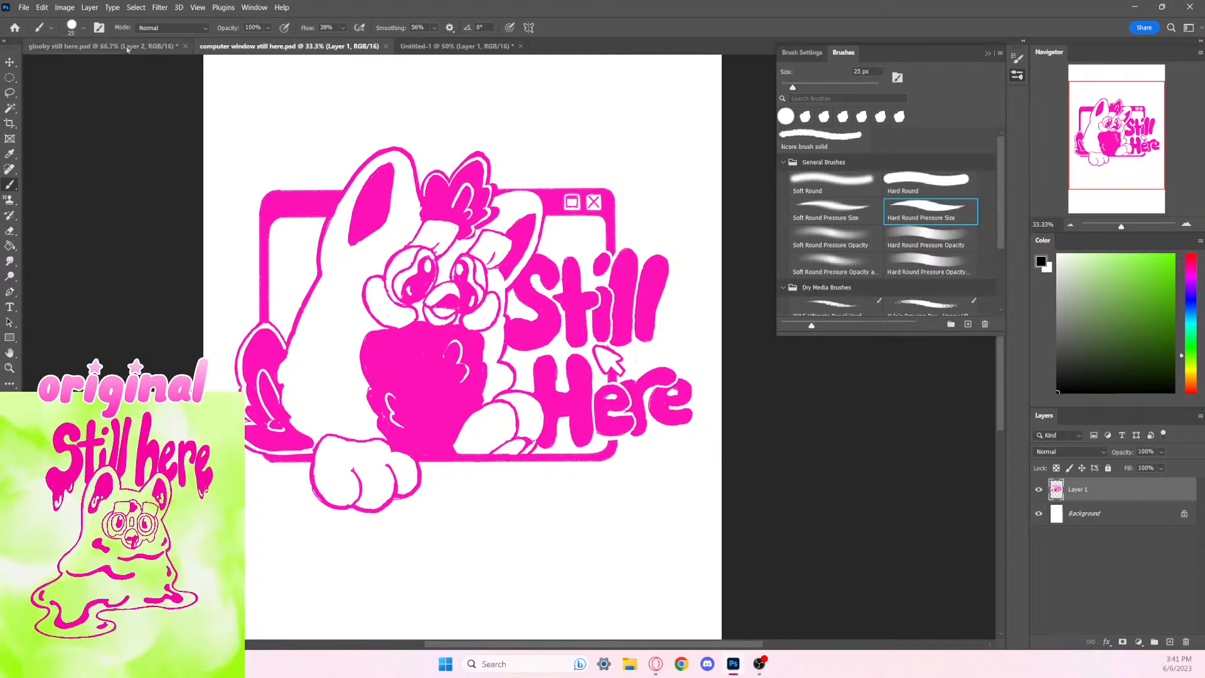
pyautogui.click(192, 46)
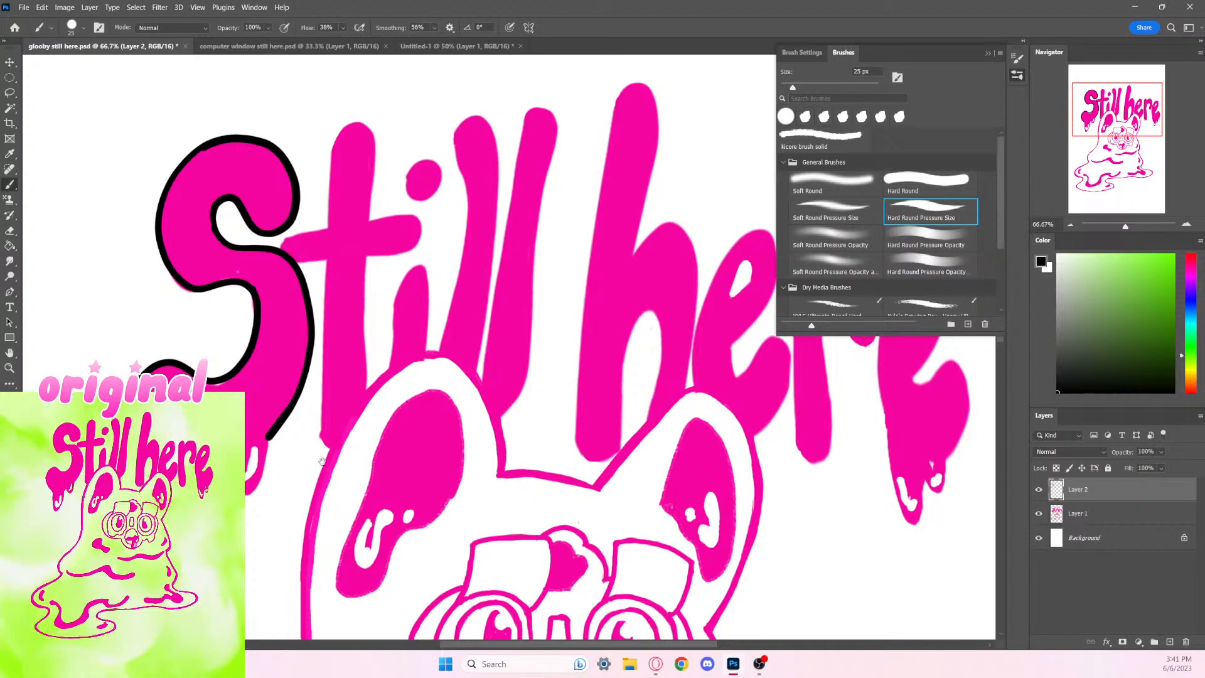
# Step: Outline the S's dripping lower end in black and fill its lower bowl with a 40 px brush
pyautogui.moveTo(322, 462); pyautogui.dragTo(367, 370)
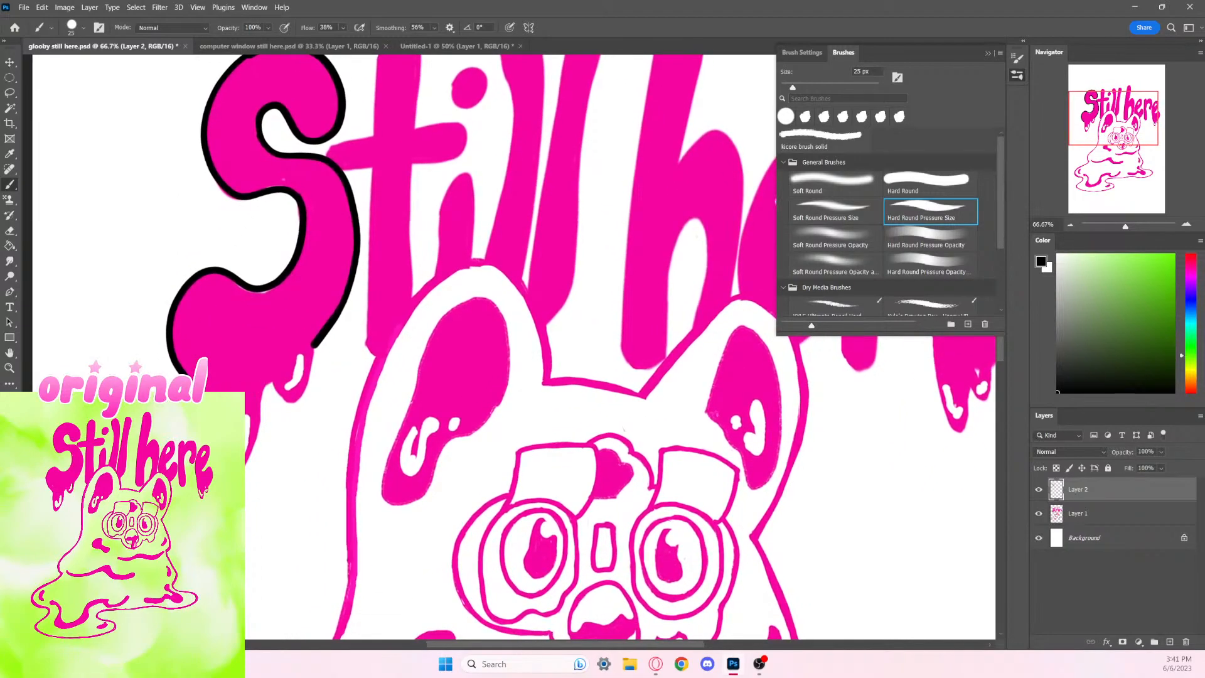
pyautogui.moveTo(247, 462)
pyautogui.mouseDown()
pyautogui.moveTo(261, 388)
pyautogui.moveTo(302, 395)
pyautogui.moveTo(325, 322)
pyautogui.mouseUp()
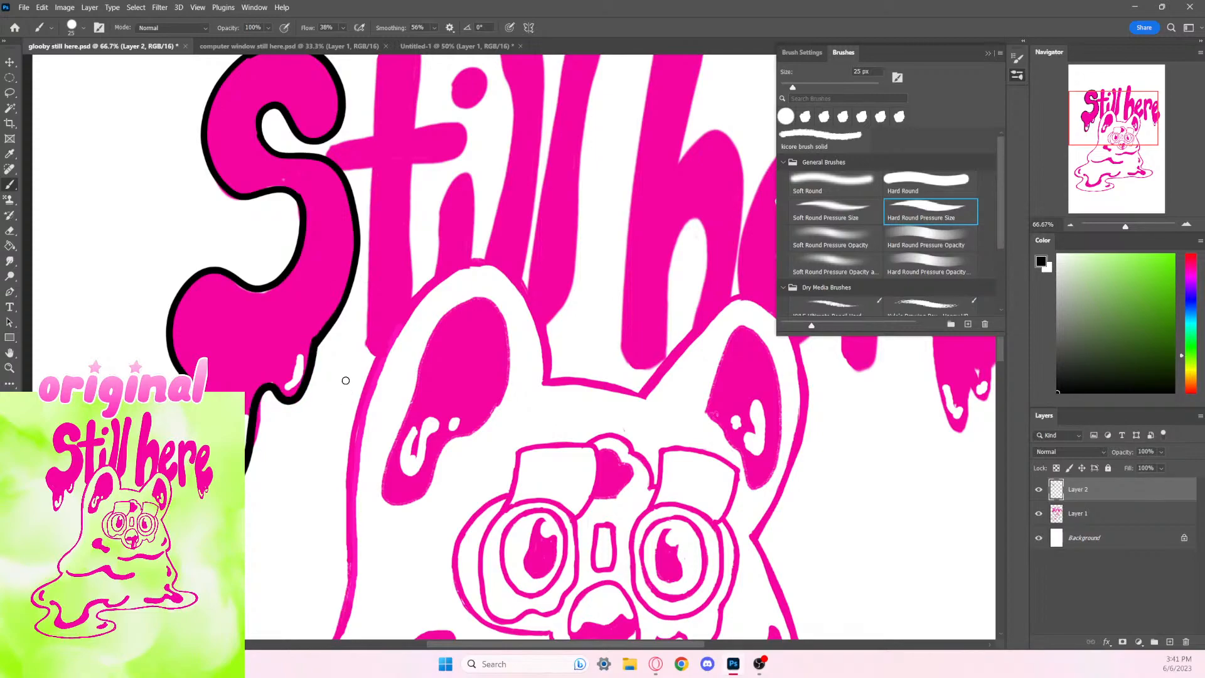
pyautogui.press(']')
pyautogui.press(']')
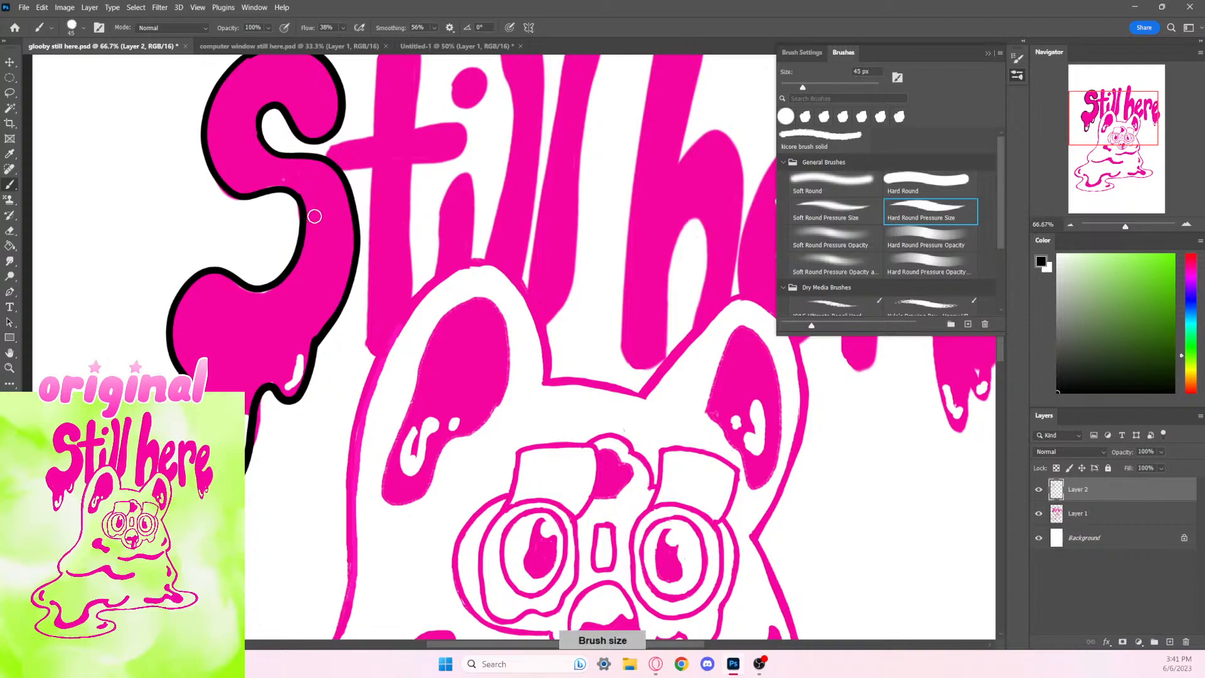
pyautogui.moveTo(312, 207)
pyautogui.mouseDown()
pyautogui.moveTo(300, 266)
pyautogui.moveTo(314, 243)
pyautogui.moveTo(266, 343)
pyautogui.moveTo(310, 312)
pyautogui.moveTo(290, 398)
pyautogui.moveTo(276, 343)
pyautogui.moveTo(292, 345)
pyautogui.moveTo(281, 384)
pyautogui.moveTo(298, 363)
pyautogui.moveTo(288, 378)
pyautogui.moveTo(260, 298)
pyautogui.moveTo(211, 276)
pyautogui.moveTo(181, 316)
pyautogui.moveTo(185, 344)
pyautogui.moveTo(187, 302)
pyautogui.moveTo(177, 316)
pyautogui.moveTo(189, 372)
pyautogui.moveTo(197, 341)
pyautogui.moveTo(187, 339)
pyautogui.moveTo(214, 392)
pyautogui.moveTo(212, 308)
pyautogui.moveTo(209, 360)
pyautogui.moveTo(274, 332)
pyautogui.moveTo(236, 383)
pyautogui.moveTo(283, 371)
pyautogui.mouseUp()
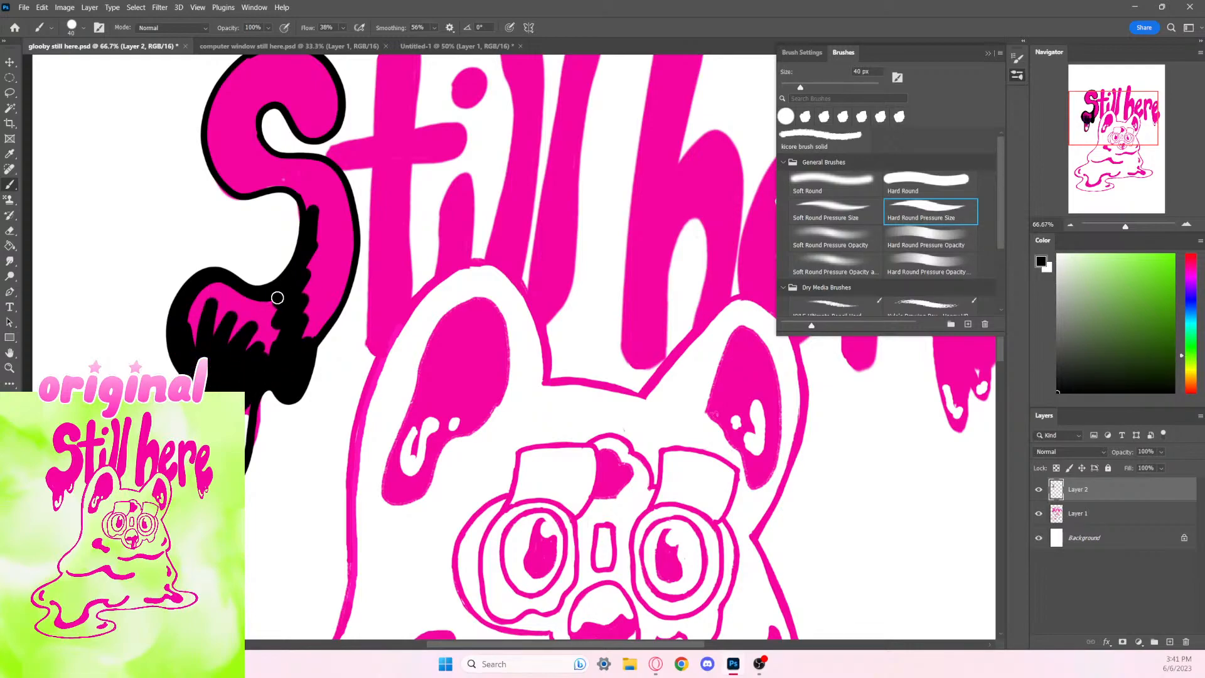
pyautogui.moveTo(277, 296)
pyautogui.mouseDown()
pyautogui.moveTo(231, 290)
pyautogui.moveTo(178, 341)
pyautogui.moveTo(210, 292)
pyautogui.moveTo(190, 335)
pyautogui.moveTo(217, 296)
pyautogui.moveTo(211, 318)
pyautogui.moveTo(285, 307)
pyautogui.moveTo(215, 314)
pyautogui.moveTo(286, 310)
pyautogui.moveTo(196, 343)
pyautogui.moveTo(275, 309)
pyautogui.moveTo(236, 370)
pyautogui.moveTo(261, 361)
pyautogui.moveTo(248, 324)
pyautogui.moveTo(224, 356)
pyautogui.mouseUp()
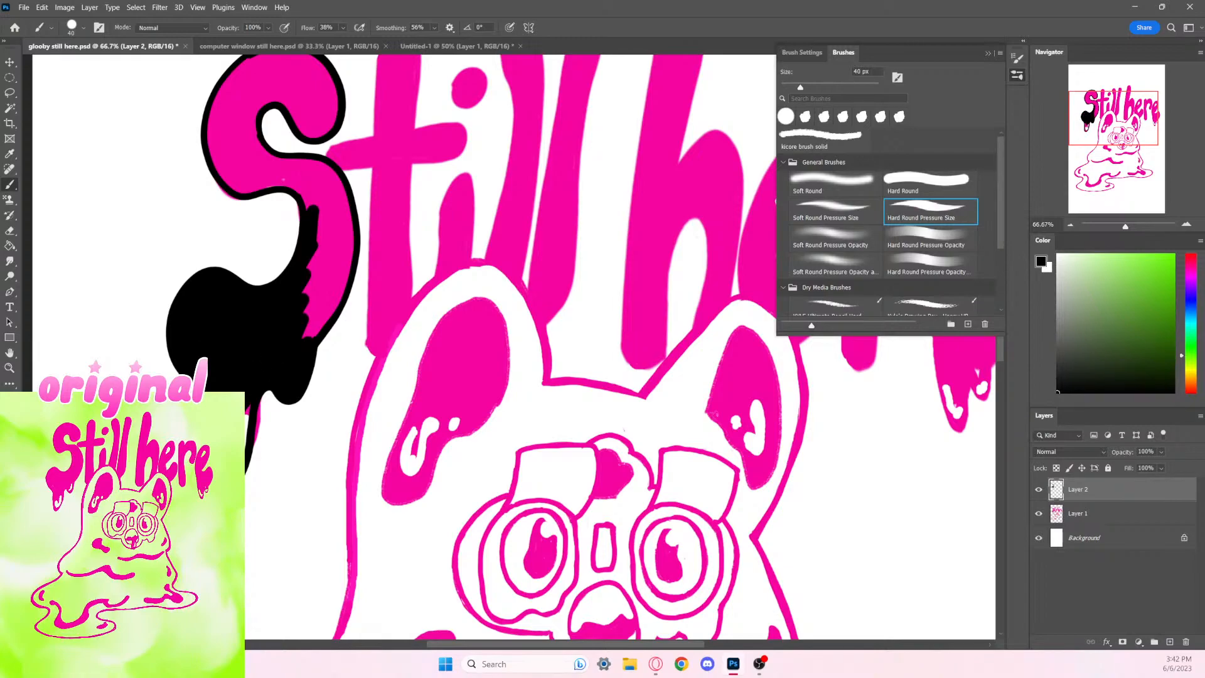
pyautogui.moveTo(248, 411); pyautogui.dragTo(250, 421)
# Step: Fill the S's spine in black from the lower bowl up to the start of the upper curve
pyautogui.moveTo(301, 342)
pyautogui.mouseDown()
pyautogui.moveTo(338, 283)
pyautogui.moveTo(336, 255)
pyautogui.mouseUp()
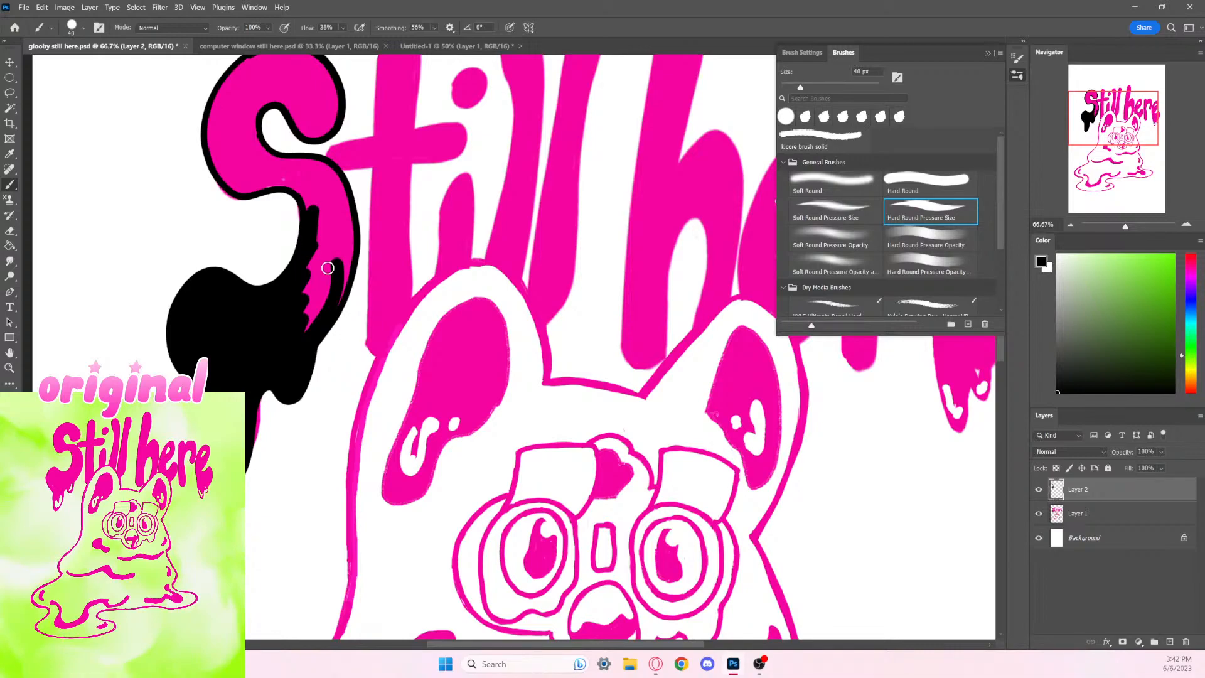
pyautogui.moveTo(326, 274)
pyautogui.mouseDown()
pyautogui.moveTo(319, 244)
pyautogui.moveTo(296, 314)
pyautogui.moveTo(334, 245)
pyautogui.moveTo(298, 345)
pyautogui.moveTo(340, 264)
pyautogui.moveTo(337, 298)
pyautogui.moveTo(345, 211)
pyautogui.moveTo(333, 172)
pyautogui.moveTo(276, 148)
pyautogui.mouseUp()
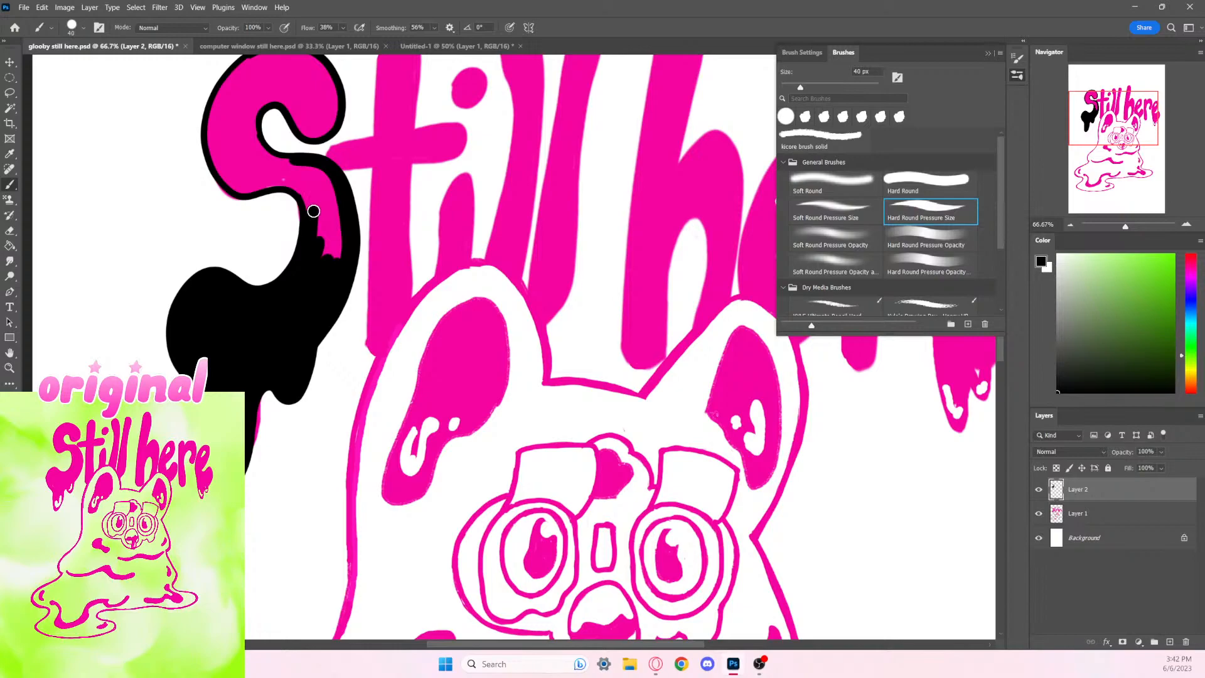
pyautogui.moveTo(313, 212)
pyautogui.mouseDown()
pyautogui.moveTo(286, 178)
pyautogui.moveTo(310, 203)
pyautogui.moveTo(320, 253)
pyautogui.moveTo(326, 211)
pyautogui.moveTo(309, 183)
pyautogui.moveTo(333, 256)
pyautogui.moveTo(337, 205)
pyautogui.moveTo(342, 263)
pyautogui.moveTo(331, 178)
pyautogui.moveTo(292, 158)
pyautogui.moveTo(317, 167)
pyautogui.moveTo(298, 164)
pyautogui.moveTo(340, 227)
pyautogui.moveTo(305, 169)
pyautogui.moveTo(319, 207)
pyautogui.moveTo(263, 165)
pyautogui.moveTo(262, 182)
pyautogui.moveTo(275, 168)
pyautogui.moveTo(288, 183)
pyautogui.moveTo(289, 168)
pyautogui.moveTo(306, 186)
pyautogui.moveTo(290, 172)
pyautogui.moveTo(253, 166)
pyautogui.mouseUp()
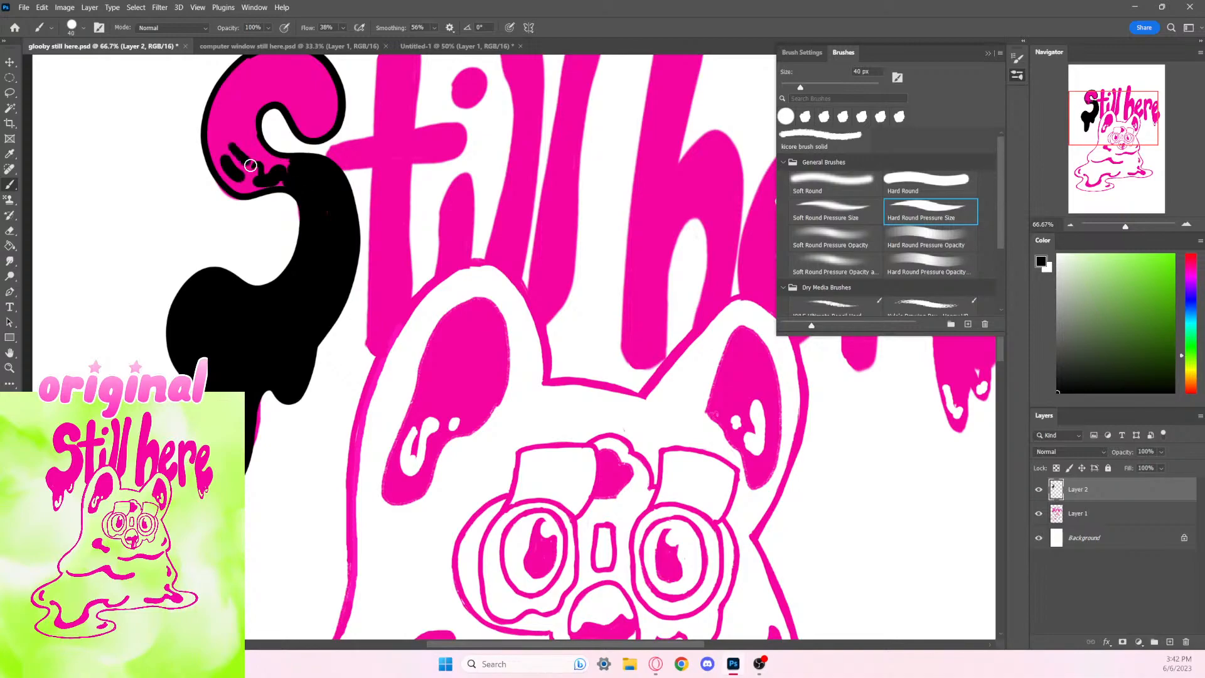
# Step: Turn on pen pressure for brush size, set the flow to 100%, and undo the test strokes beside the S
pyautogui.doubleClick(937, 217)
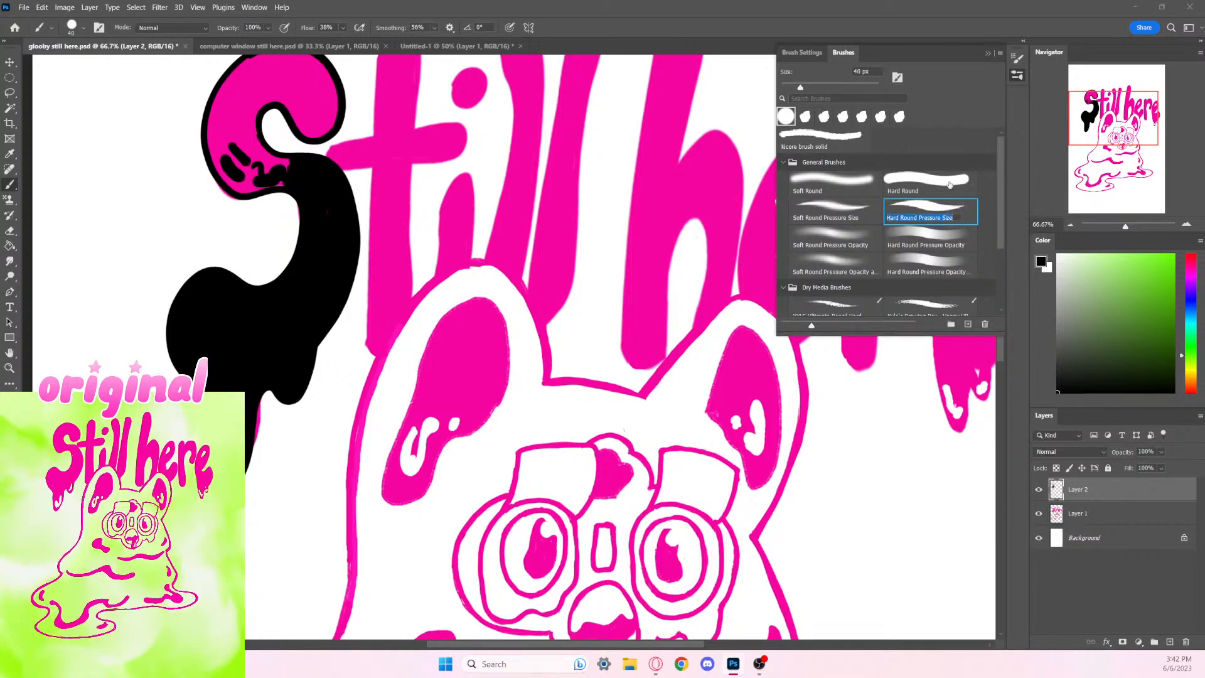
pyautogui.click(285, 31)
pyautogui.moveTo(458, 233)
pyautogui.mouseDown()
pyautogui.moveTo(476, 260)
pyautogui.moveTo(501, 252)
pyautogui.mouseUp()
pyautogui.hotkey('ctrl', 'z')
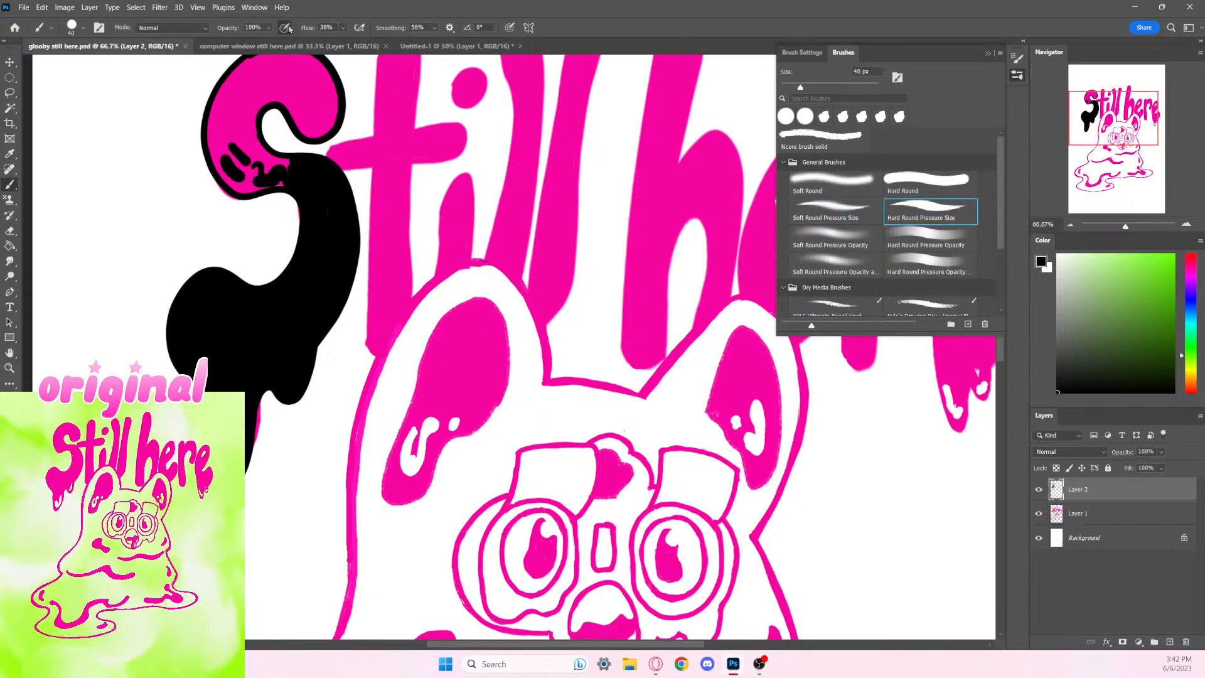
pyautogui.click(509, 27)
pyautogui.moveTo(467, 123); pyautogui.dragTo(507, 202)
pyautogui.hotkey('ctrl', 'z')
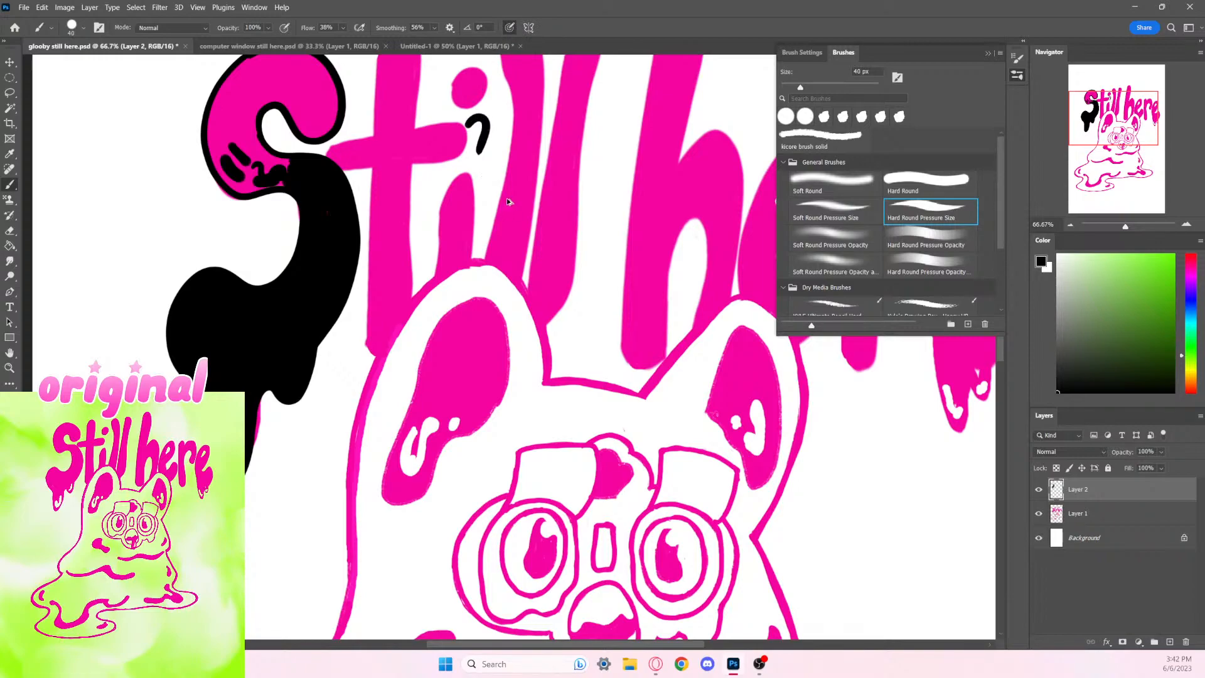
pyautogui.hotkey('ctrl', 'z')
pyautogui.click(344, 28)
# Step: Fill the outer side of the S's upper curve in black, reducing the brush to 20 px for the small gaps
pyautogui.moveTo(244, 124)
pyautogui.mouseDown()
pyautogui.moveTo(219, 148)
pyautogui.moveTo(228, 109)
pyautogui.moveTo(239, 173)
pyautogui.moveTo(250, 96)
pyautogui.moveTo(259, 145)
pyautogui.mouseUp()
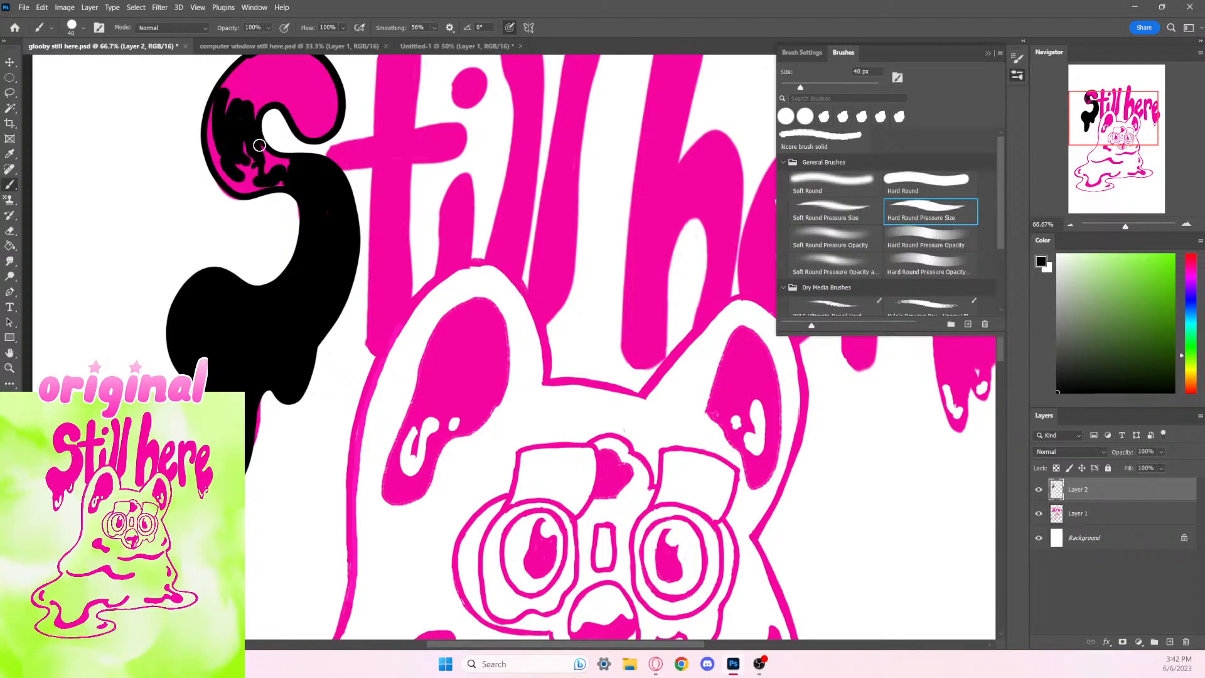
pyautogui.press('[')
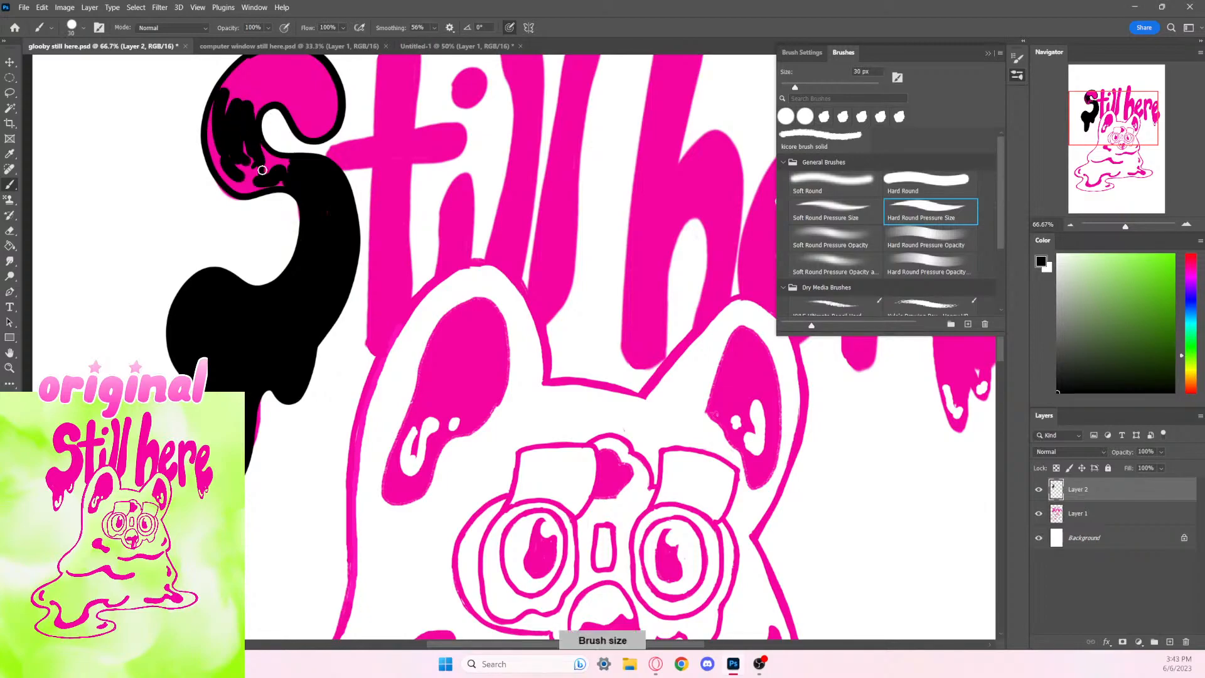
pyautogui.moveTo(215, 100)
pyautogui.mouseDown()
pyautogui.moveTo(220, 162)
pyautogui.moveTo(205, 128)
pyautogui.moveTo(231, 184)
pyautogui.mouseUp()
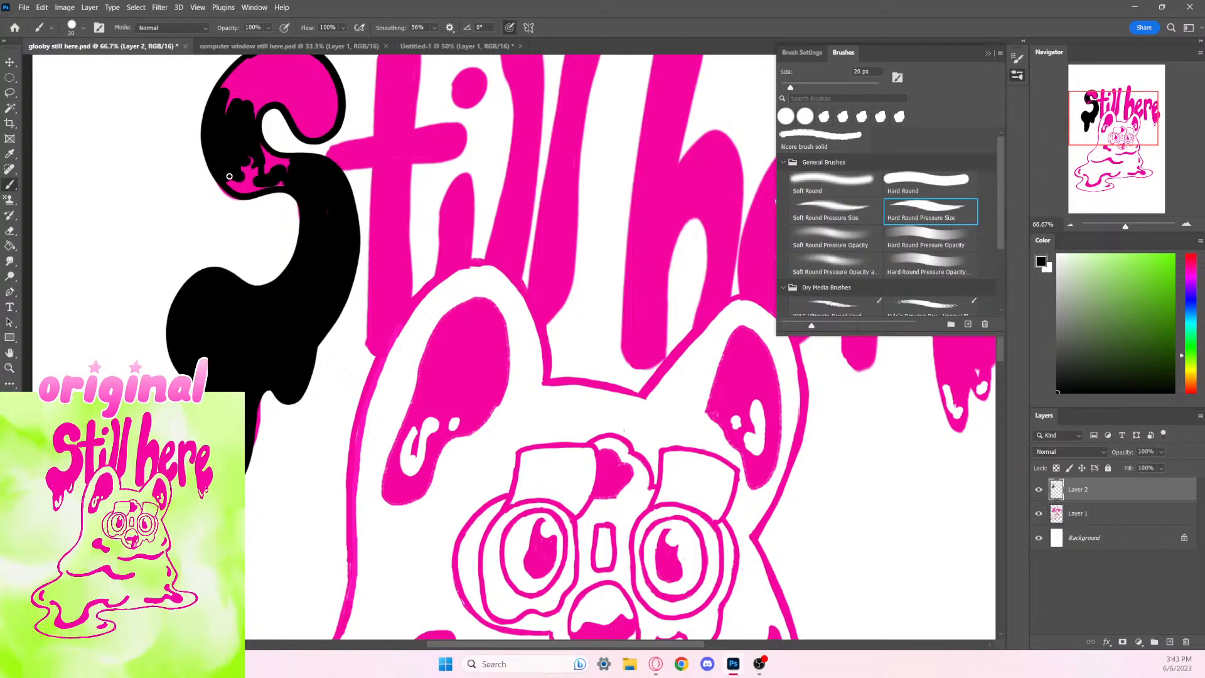
pyautogui.moveTo(230, 176); pyautogui.dragTo(259, 185)
pyautogui.moveTo(256, 162); pyautogui.dragTo(274, 170)
# Step: Fill the rest of the S's top curve and hook with a 40 px brush, and smooth the spine's outer edge
pyautogui.press(']')
pyautogui.press(']')
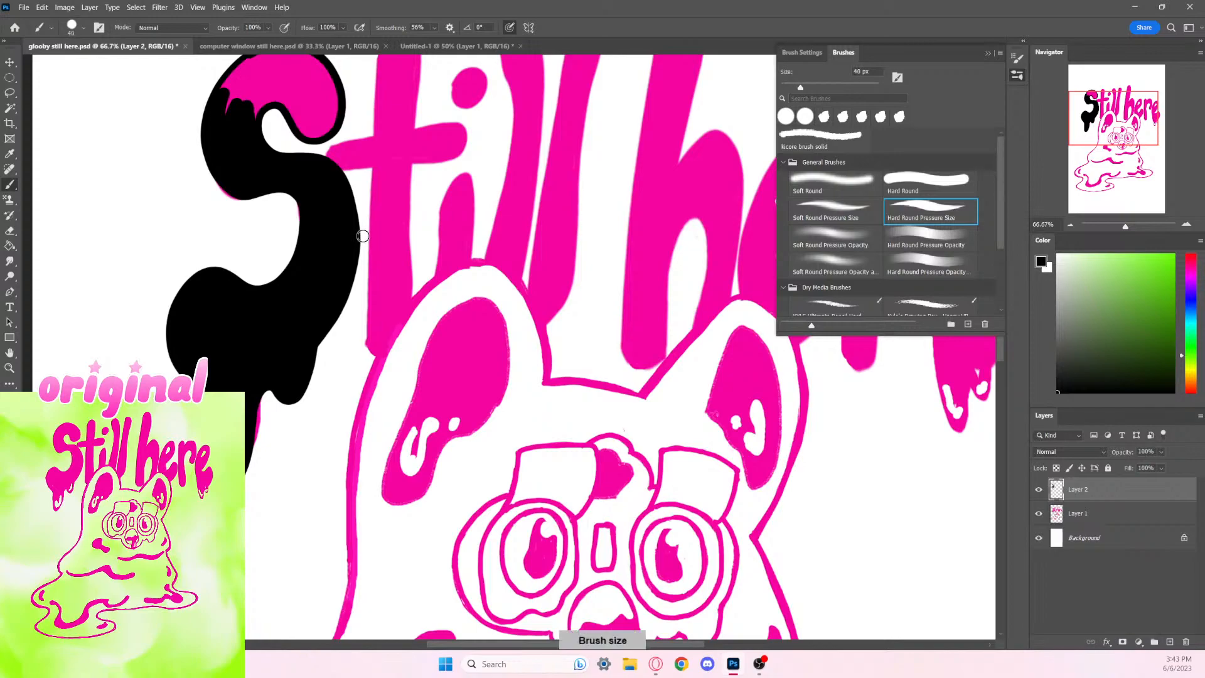
pyautogui.moveTo(379, 163); pyautogui.dragTo(322, 262)
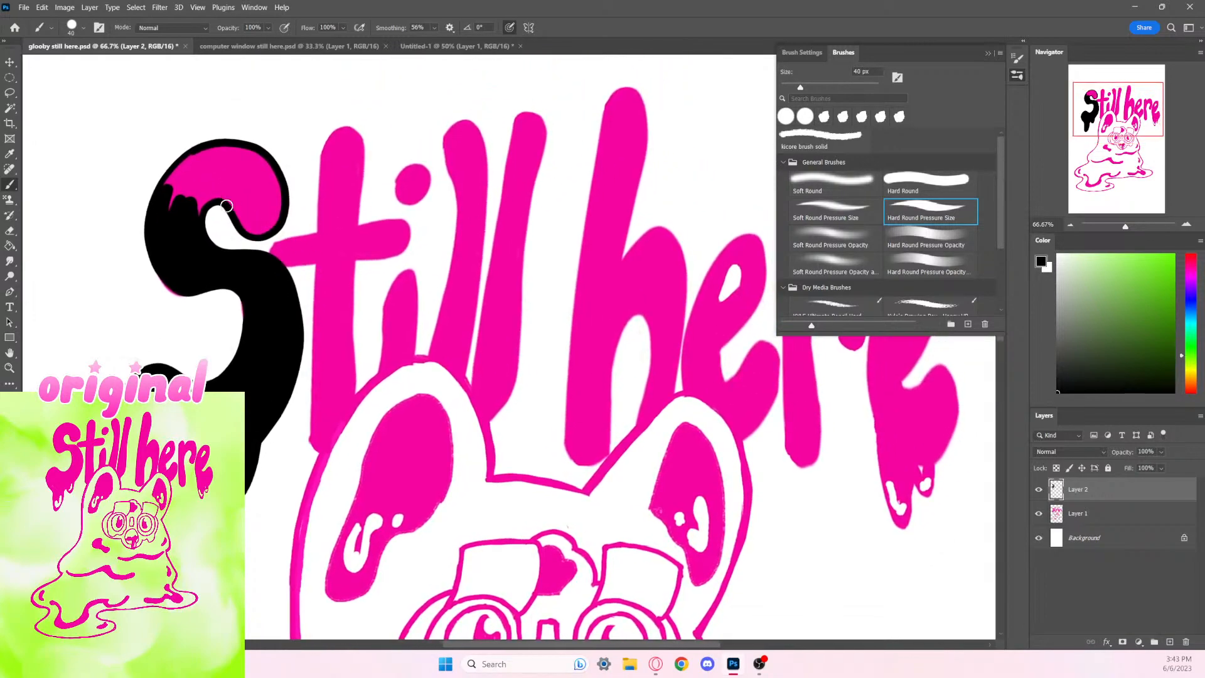
pyautogui.moveTo(227, 206)
pyautogui.mouseDown()
pyautogui.moveTo(170, 189)
pyautogui.moveTo(204, 153)
pyautogui.moveTo(164, 230)
pyautogui.moveTo(209, 174)
pyautogui.moveTo(183, 246)
pyautogui.moveTo(228, 180)
pyautogui.moveTo(201, 200)
pyautogui.moveTo(218, 192)
pyautogui.moveTo(242, 202)
pyautogui.moveTo(229, 197)
pyautogui.moveTo(250, 229)
pyautogui.moveTo(271, 227)
pyautogui.moveTo(266, 165)
pyautogui.moveTo(249, 150)
pyautogui.moveTo(194, 156)
pyautogui.mouseUp()
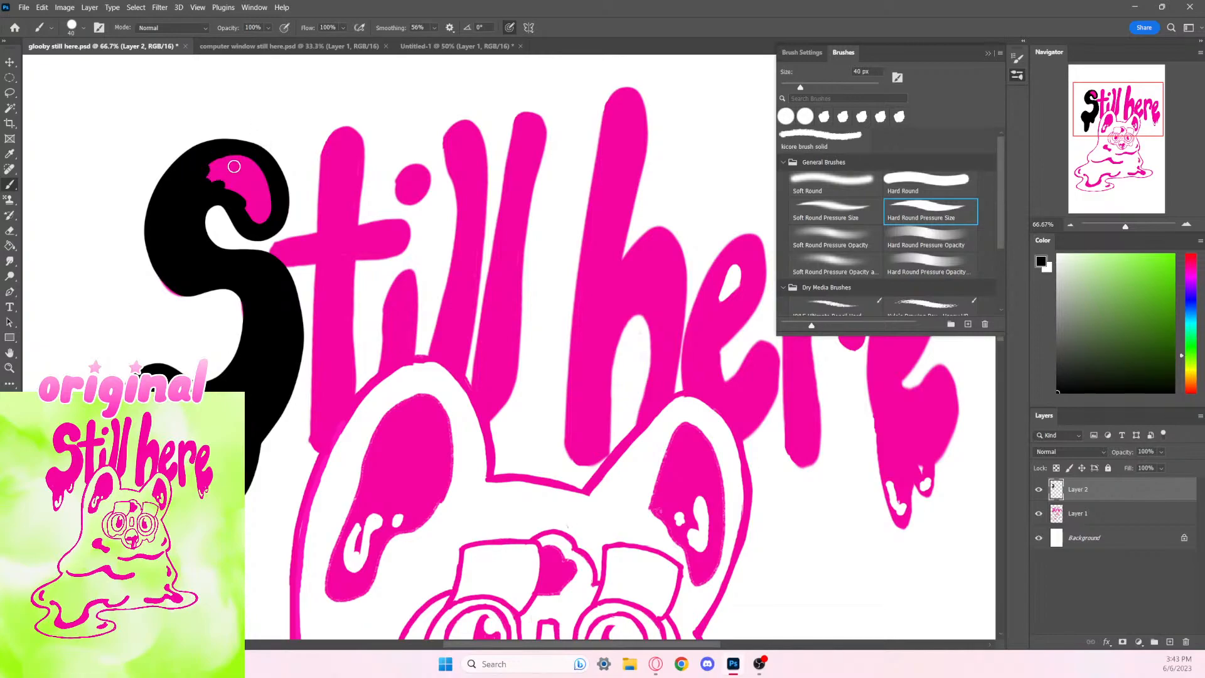
pyautogui.moveTo(205, 179)
pyautogui.mouseDown()
pyautogui.moveTo(232, 184)
pyautogui.moveTo(262, 219)
pyautogui.moveTo(270, 188)
pyautogui.moveTo(249, 155)
pyautogui.moveTo(202, 170)
pyautogui.moveTo(259, 181)
pyautogui.moveTo(258, 211)
pyautogui.moveTo(237, 167)
pyautogui.moveTo(198, 177)
pyautogui.moveTo(255, 204)
pyautogui.mouseUp()
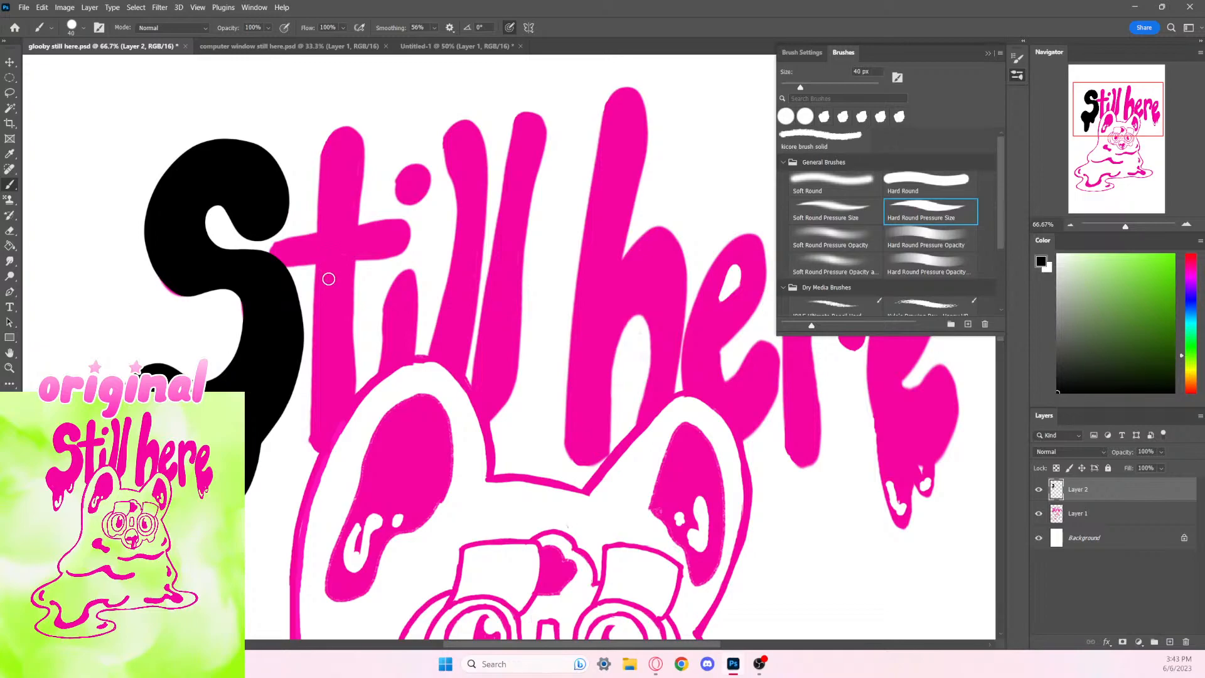
pyautogui.moveTo(398, 472); pyautogui.dragTo(350, 400)
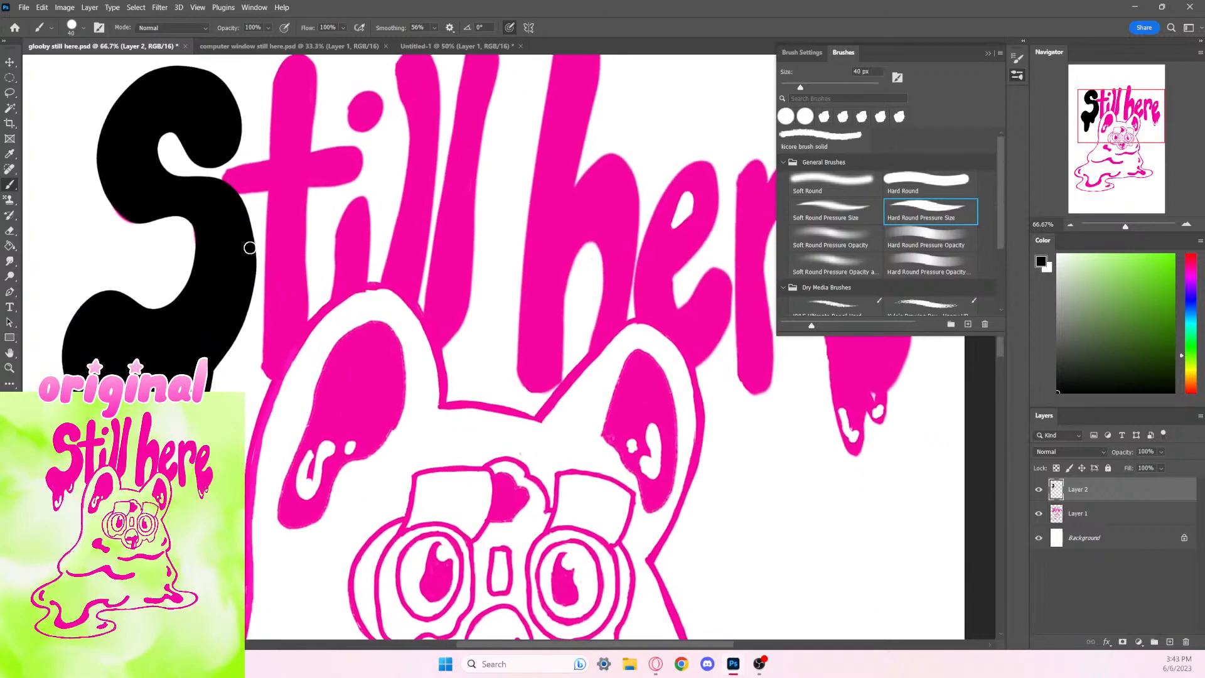
pyautogui.moveTo(235, 199)
pyautogui.mouseDown()
pyautogui.moveTo(256, 267)
pyautogui.moveTo(248, 328)
pyautogui.moveTo(211, 364)
pyautogui.mouseUp()
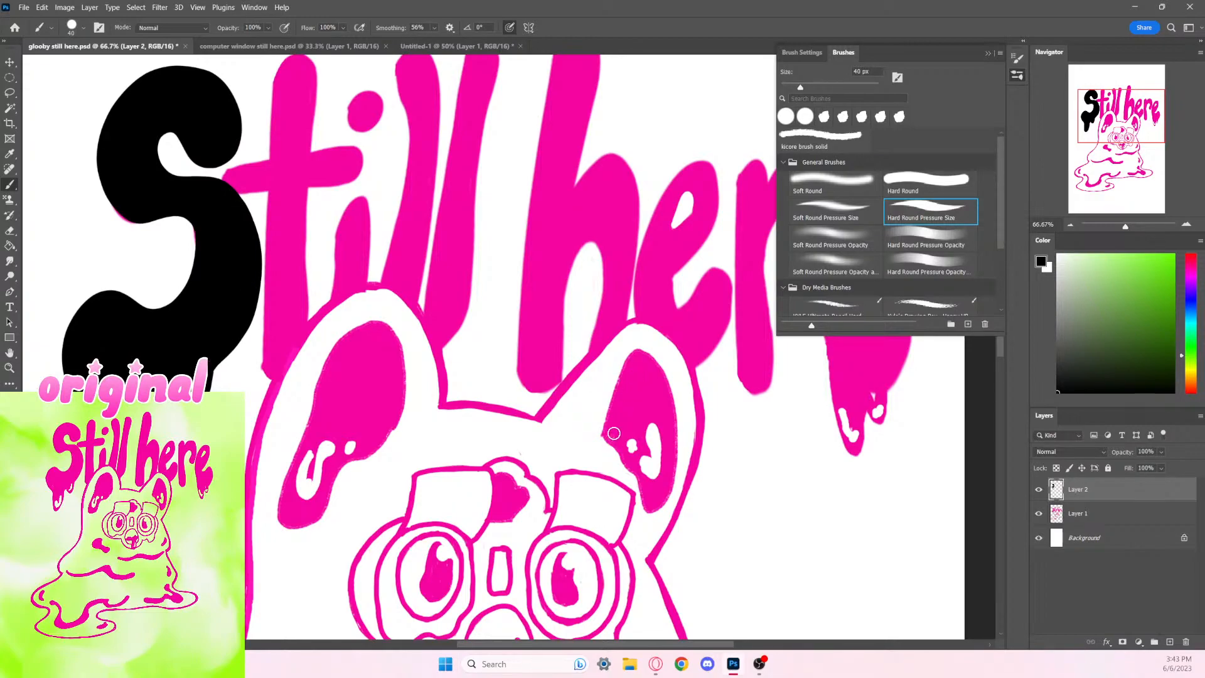
# Step: Outline the letter t's upper stem in black and fill it in down to the crossbar
pyautogui.moveTo(560, 467); pyautogui.dragTo(531, 523)
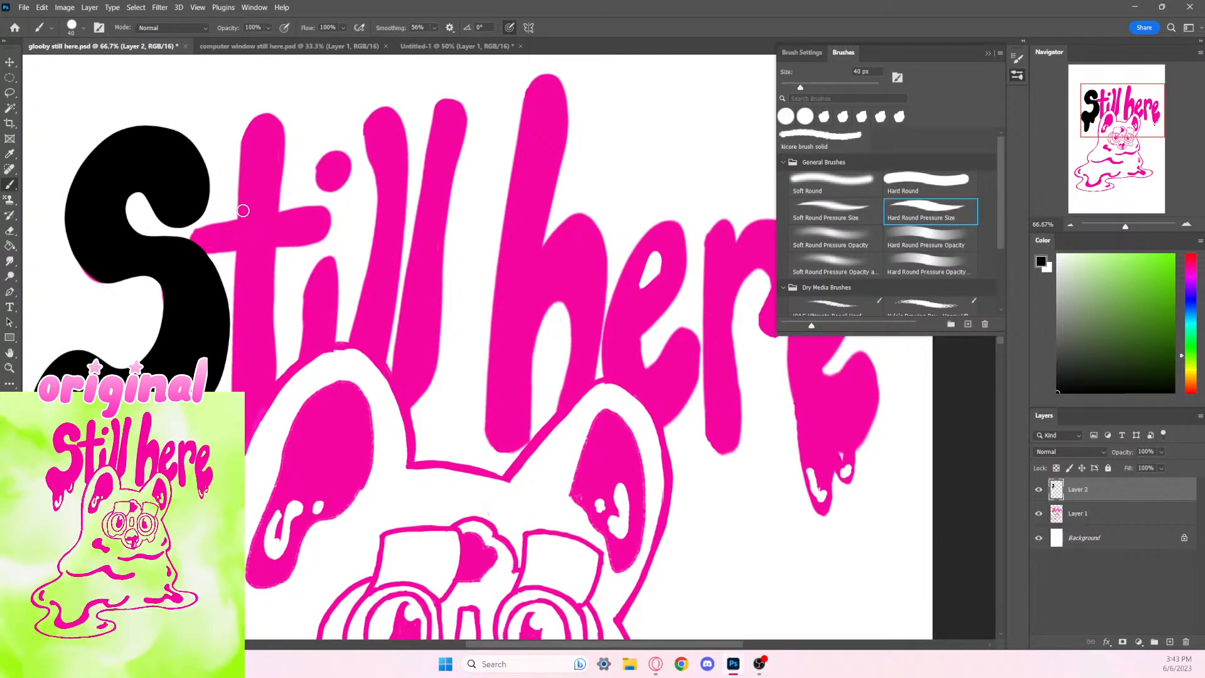
pyautogui.moveTo(246, 219)
pyautogui.mouseDown()
pyautogui.moveTo(246, 151)
pyautogui.moveTo(270, 118)
pyautogui.moveTo(286, 233)
pyautogui.mouseUp()
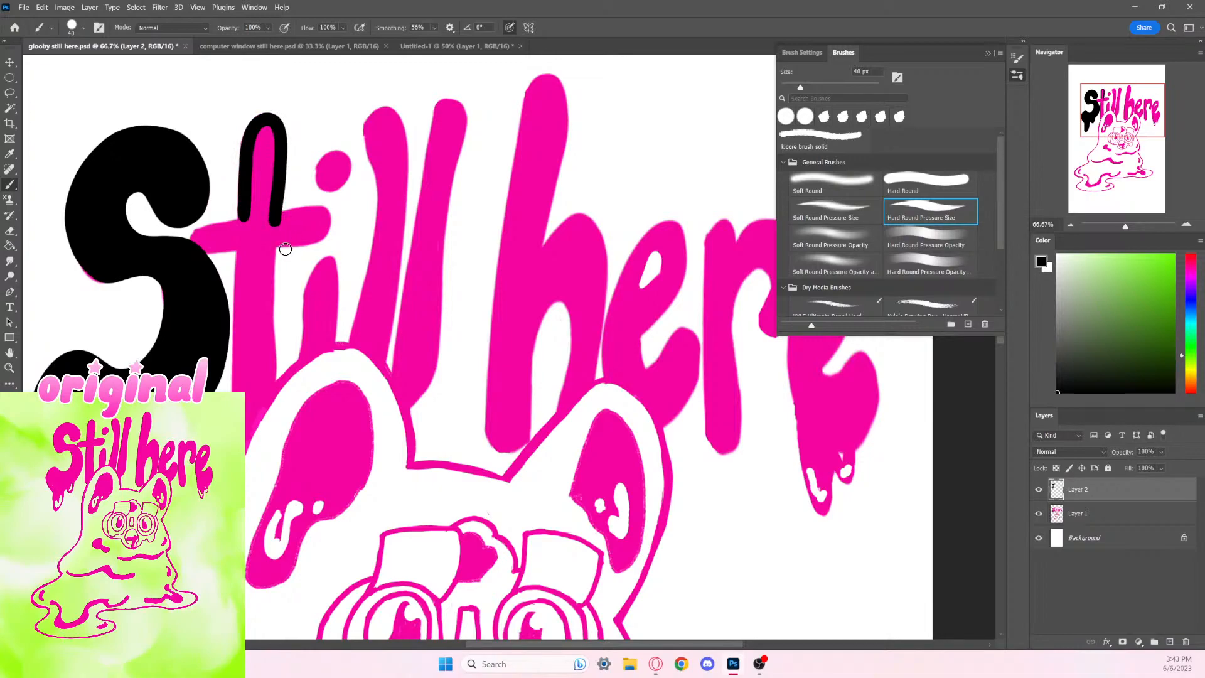
pyautogui.moveTo(268, 129)
pyautogui.mouseDown()
pyautogui.moveTo(256, 225)
pyautogui.moveTo(271, 128)
pyautogui.moveTo(264, 222)
pyautogui.moveTo(267, 177)
pyautogui.mouseUp()
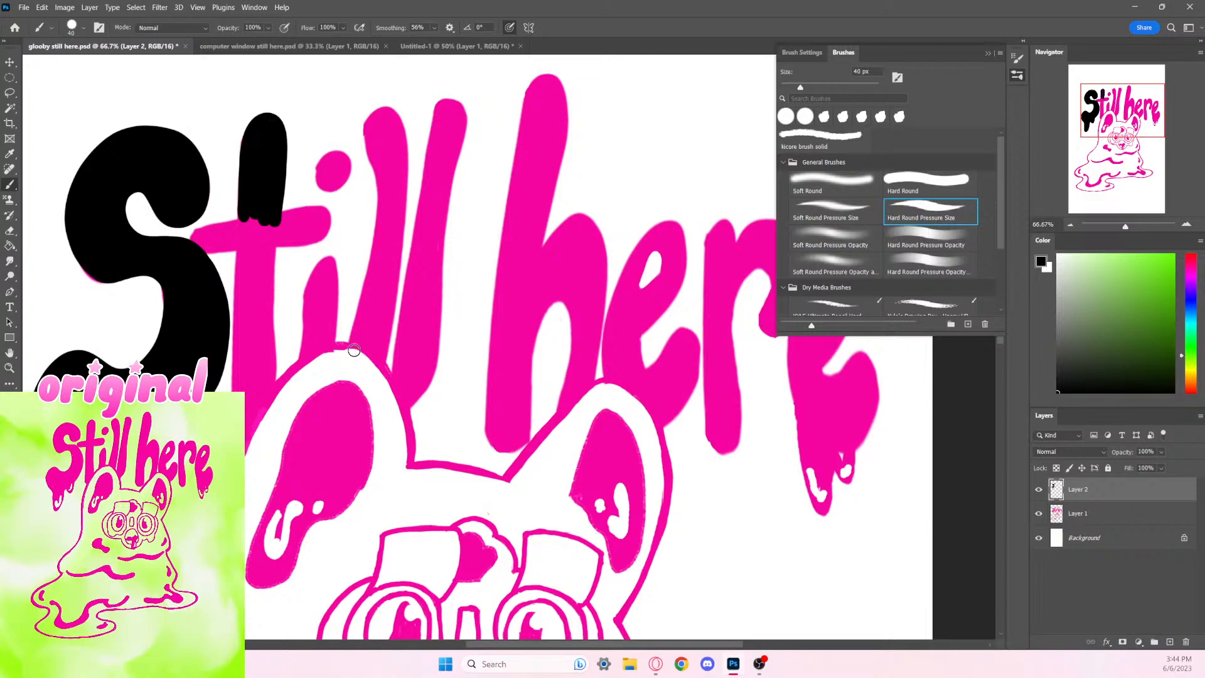
# Step: Trace and fill the t's crossbar in black, undoing uneven strokes near the S
pyautogui.moveTo(343, 378); pyautogui.dragTo(423, 397)
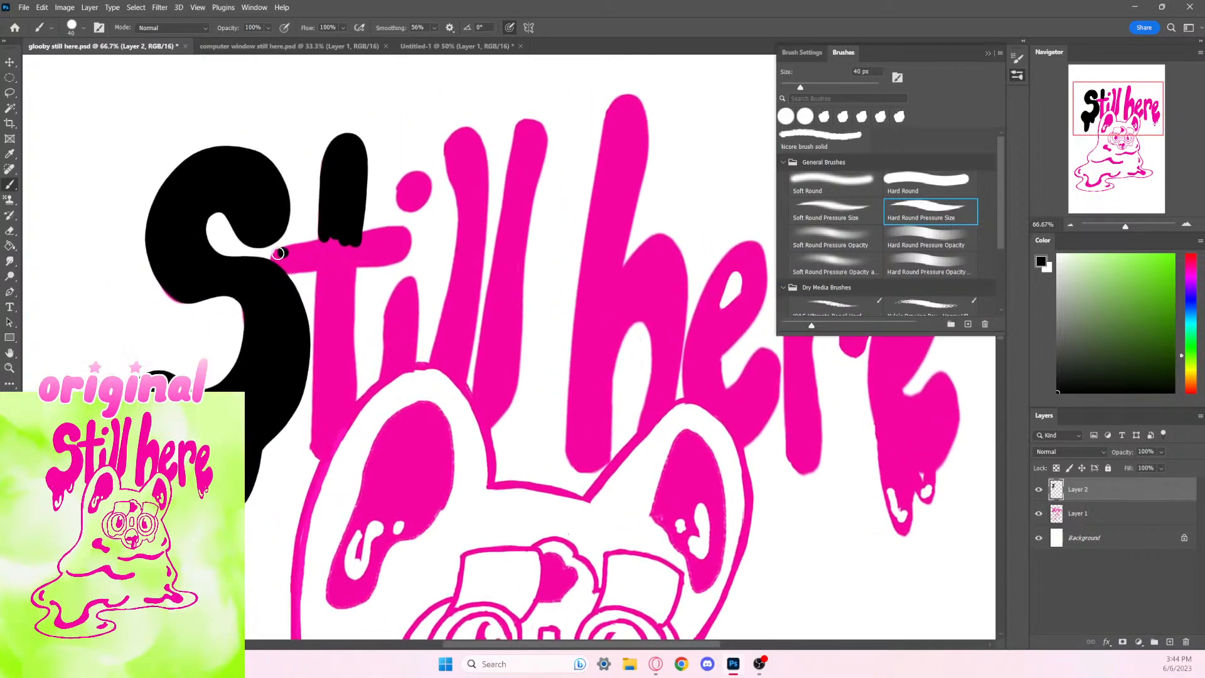
pyautogui.moveTo(278, 253)
pyautogui.mouseDown()
pyautogui.moveTo(312, 261)
pyautogui.moveTo(275, 256)
pyautogui.moveTo(307, 265)
pyautogui.moveTo(296, 262)
pyautogui.moveTo(310, 249)
pyautogui.moveTo(271, 264)
pyautogui.moveTo(331, 265)
pyautogui.mouseUp()
pyautogui.hotkey('ctrl', 'z')
pyautogui.hotkey('ctrl', 'z')
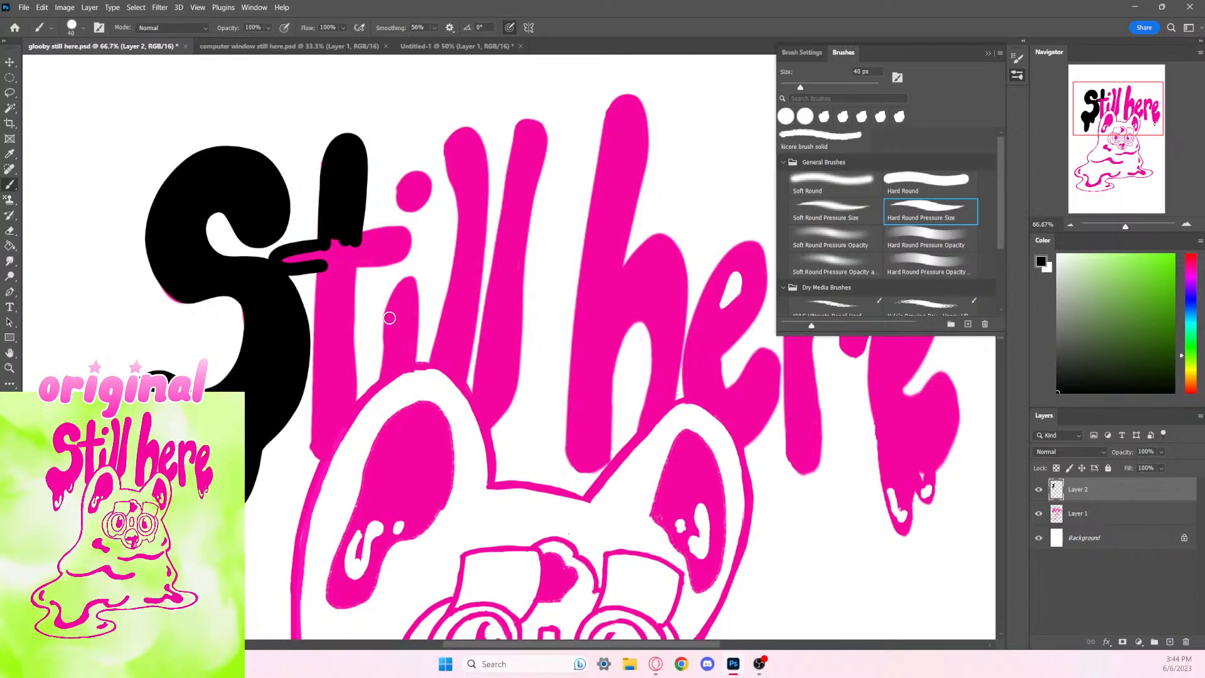
pyautogui.moveTo(367, 235)
pyautogui.mouseDown()
pyautogui.moveTo(397, 230)
pyautogui.moveTo(409, 254)
pyautogui.moveTo(347, 267)
pyautogui.moveTo(371, 238)
pyautogui.moveTo(344, 250)
pyautogui.moveTo(398, 238)
pyautogui.moveTo(404, 247)
pyautogui.moveTo(344, 256)
pyautogui.moveTo(397, 241)
pyautogui.moveTo(361, 255)
pyautogui.moveTo(362, 238)
pyautogui.moveTo(339, 231)
pyautogui.moveTo(322, 250)
pyautogui.moveTo(275, 261)
pyautogui.moveTo(349, 248)
pyautogui.moveTo(338, 283)
pyautogui.moveTo(347, 240)
pyautogui.moveTo(336, 277)
pyautogui.mouseUp()
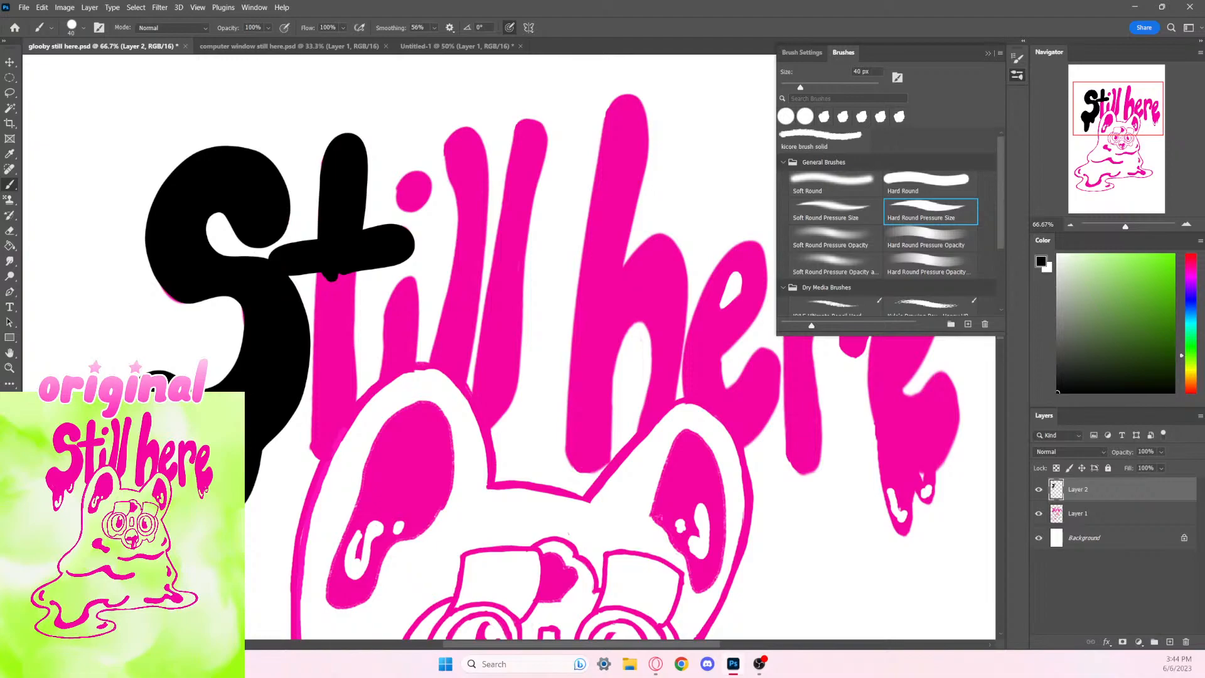
# Step: Trace both edges of the t's lower stem in black down to the character's ear and fill between them
pyautogui.moveTo(316, 255); pyautogui.dragTo(322, 457)
pyautogui.moveTo(349, 285); pyautogui.dragTo(350, 409)
pyautogui.moveTo(333, 264)
pyautogui.mouseDown()
pyautogui.moveTo(322, 452)
pyautogui.moveTo(348, 407)
pyautogui.moveTo(343, 279)
pyautogui.moveTo(338, 416)
pyautogui.mouseUp()
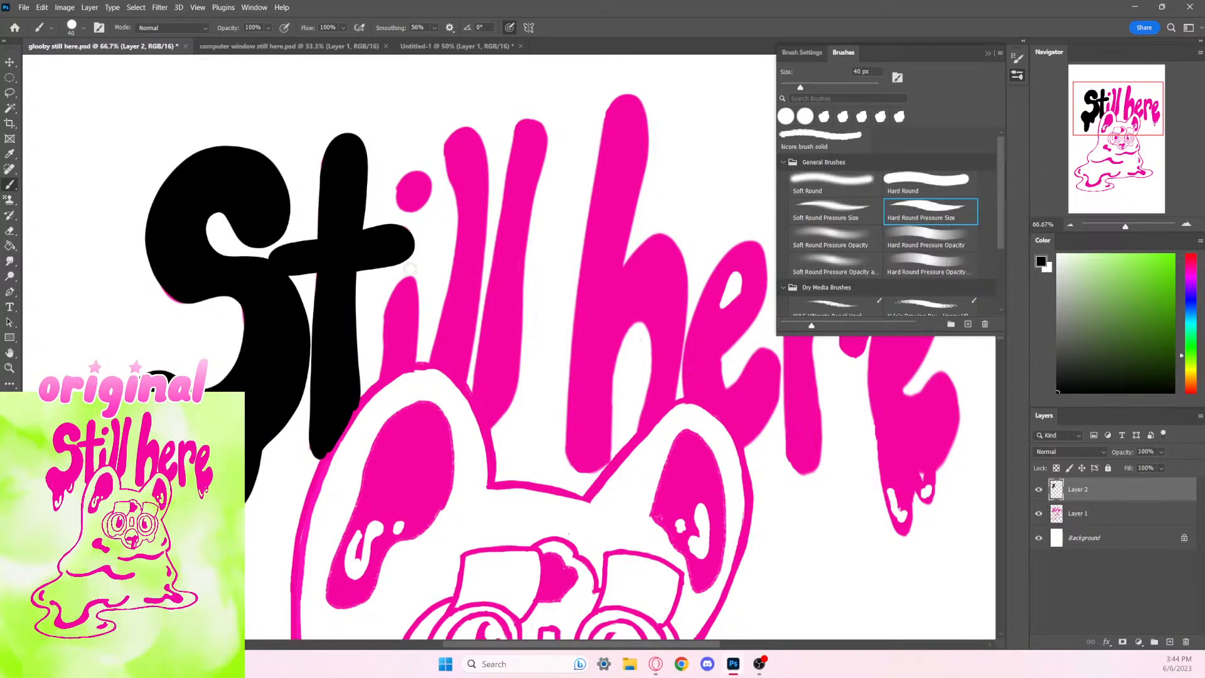
# Step: Outline and fill the letter i's stem in black, redo its outer edge, and fill in the dot
pyautogui.moveTo(396, 303)
pyautogui.mouseDown()
pyautogui.moveTo(406, 279)
pyautogui.moveTo(410, 333)
pyautogui.mouseUp()
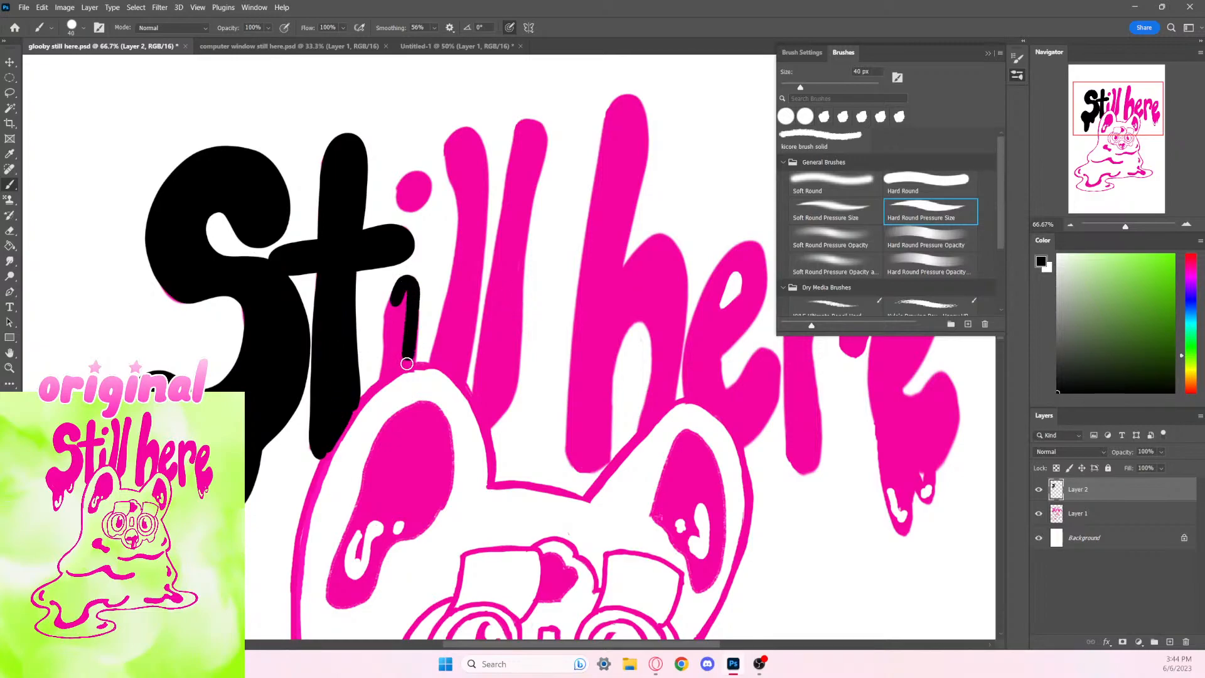
pyautogui.moveTo(406, 289)
pyautogui.mouseDown()
pyautogui.moveTo(383, 375)
pyautogui.moveTo(400, 359)
pyautogui.moveTo(407, 296)
pyautogui.moveTo(393, 355)
pyautogui.moveTo(395, 339)
pyautogui.mouseUp()
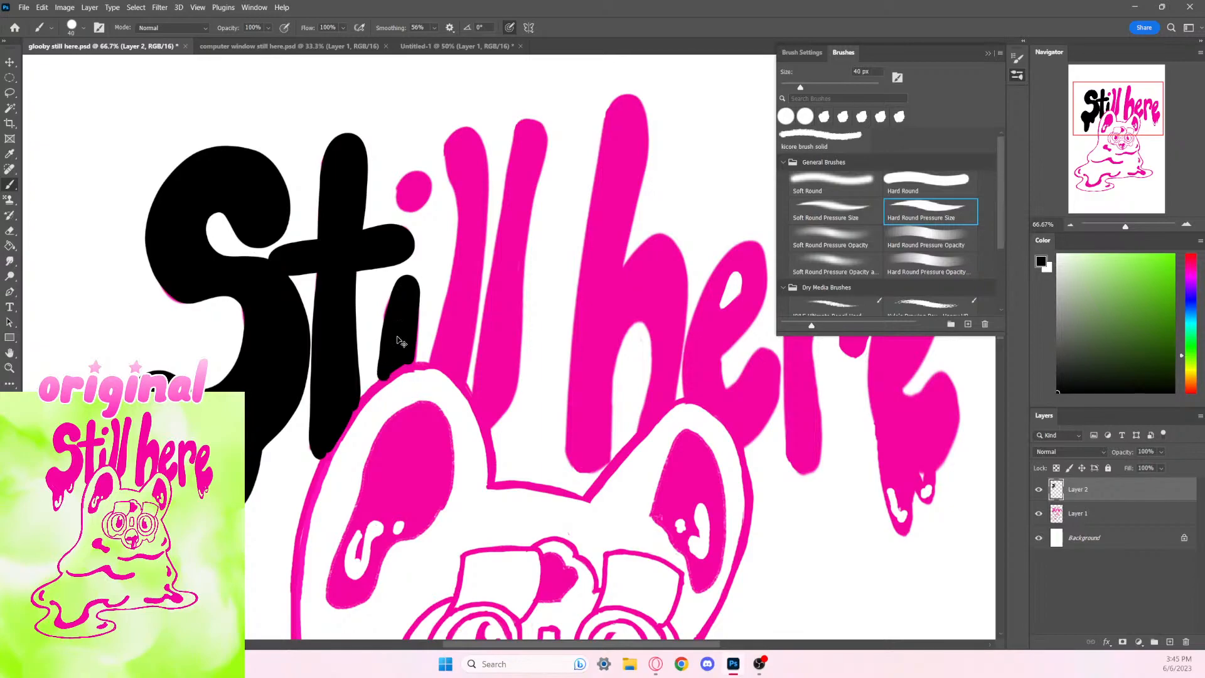
pyautogui.moveTo(385, 359)
pyautogui.mouseDown()
pyautogui.moveTo(382, 378)
pyautogui.moveTo(411, 361)
pyautogui.mouseUp()
pyautogui.moveTo(414, 287); pyautogui.dragTo(414, 364)
pyautogui.hotkey('ctrl', 'z')
pyautogui.moveTo(414, 289); pyautogui.dragTo(412, 356)
pyautogui.moveTo(419, 175)
pyautogui.mouseDown()
pyautogui.moveTo(402, 201)
pyautogui.moveTo(430, 182)
pyautogui.moveTo(411, 173)
pyautogui.moveTo(409, 194)
pyautogui.mouseUp()
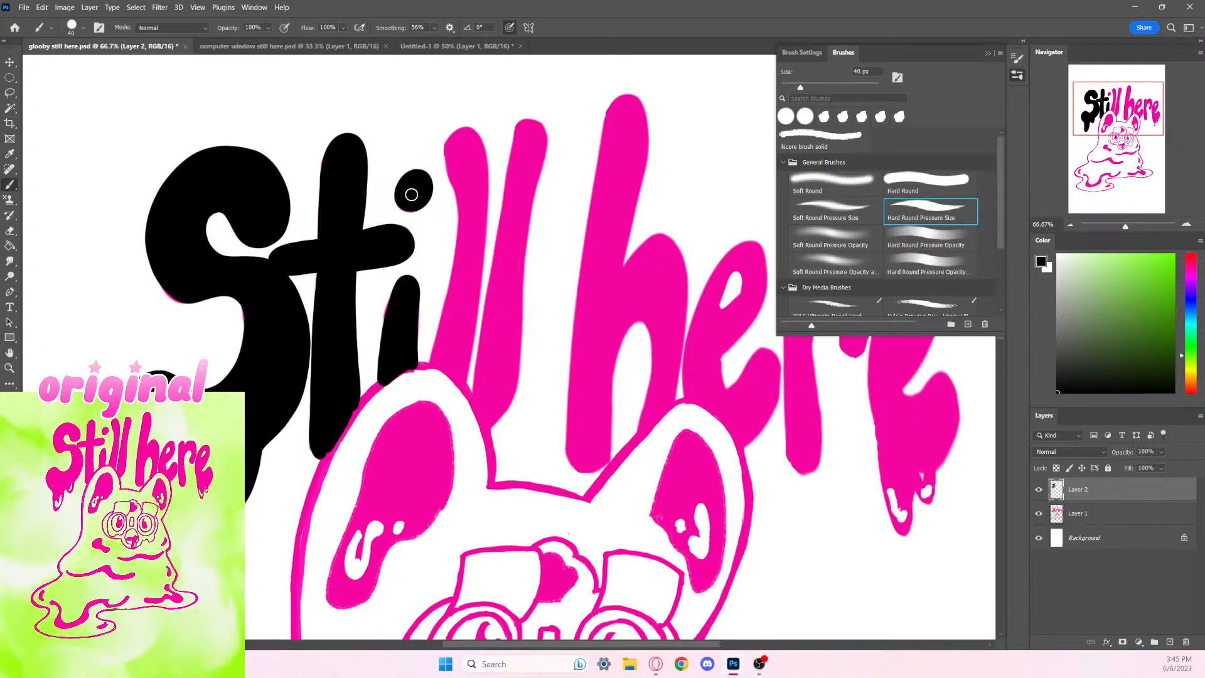
# Step: Trace both edges of the first l in black, redoing the second edge, and fill the letter solid
pyautogui.hscroll(5, 552, 404)
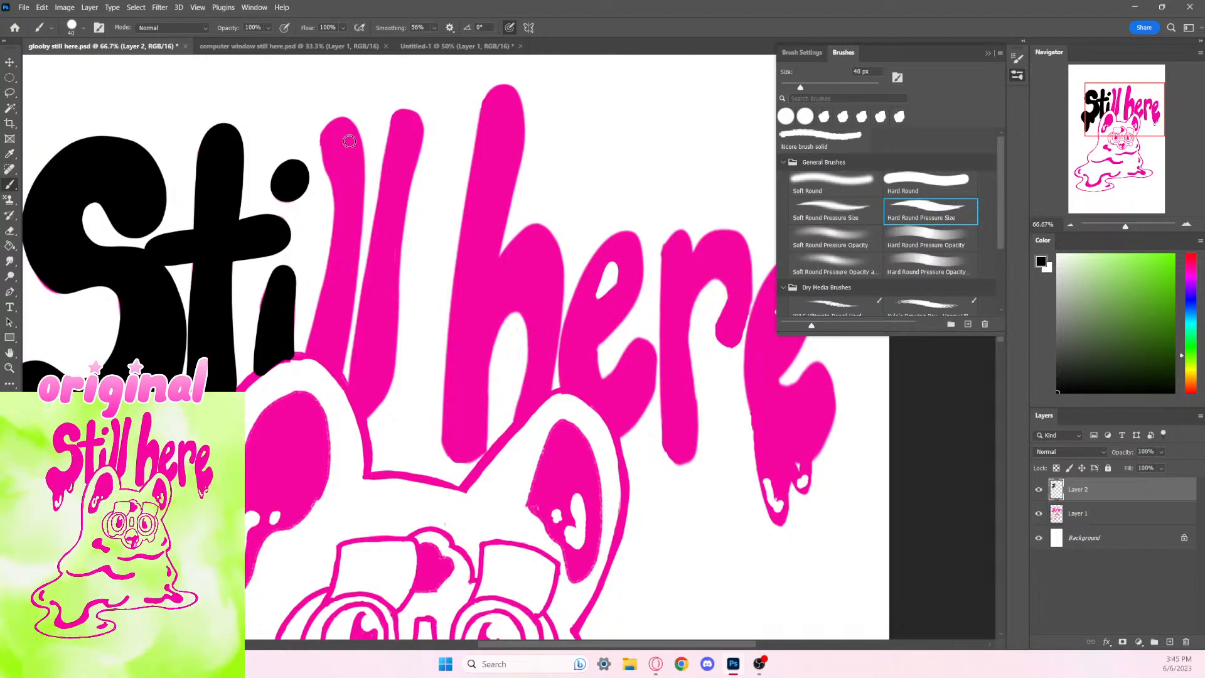
pyautogui.moveTo(351, 129)
pyautogui.mouseDown()
pyautogui.moveTo(330, 129)
pyautogui.moveTo(343, 242)
pyautogui.moveTo(307, 358)
pyautogui.mouseUp()
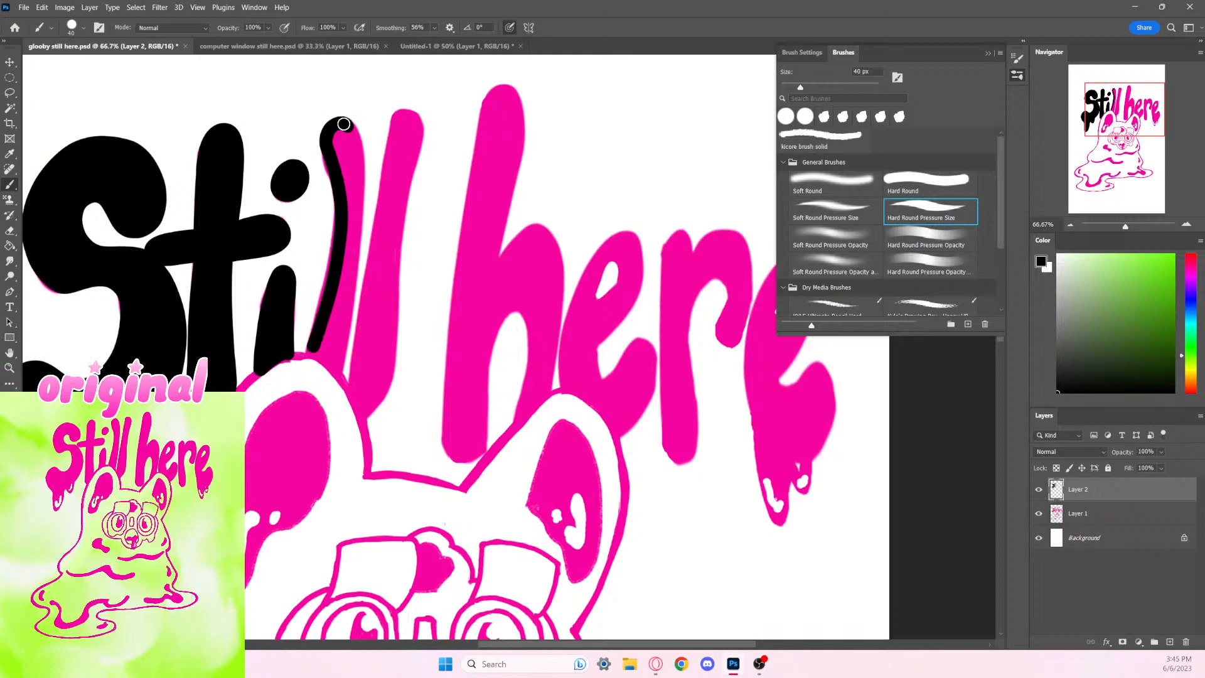
pyautogui.moveTo(355, 137)
pyautogui.mouseDown()
pyautogui.moveTo(357, 136)
pyautogui.moveTo(340, 379)
pyautogui.mouseUp()
pyautogui.hotkey('ctrl', 'z')
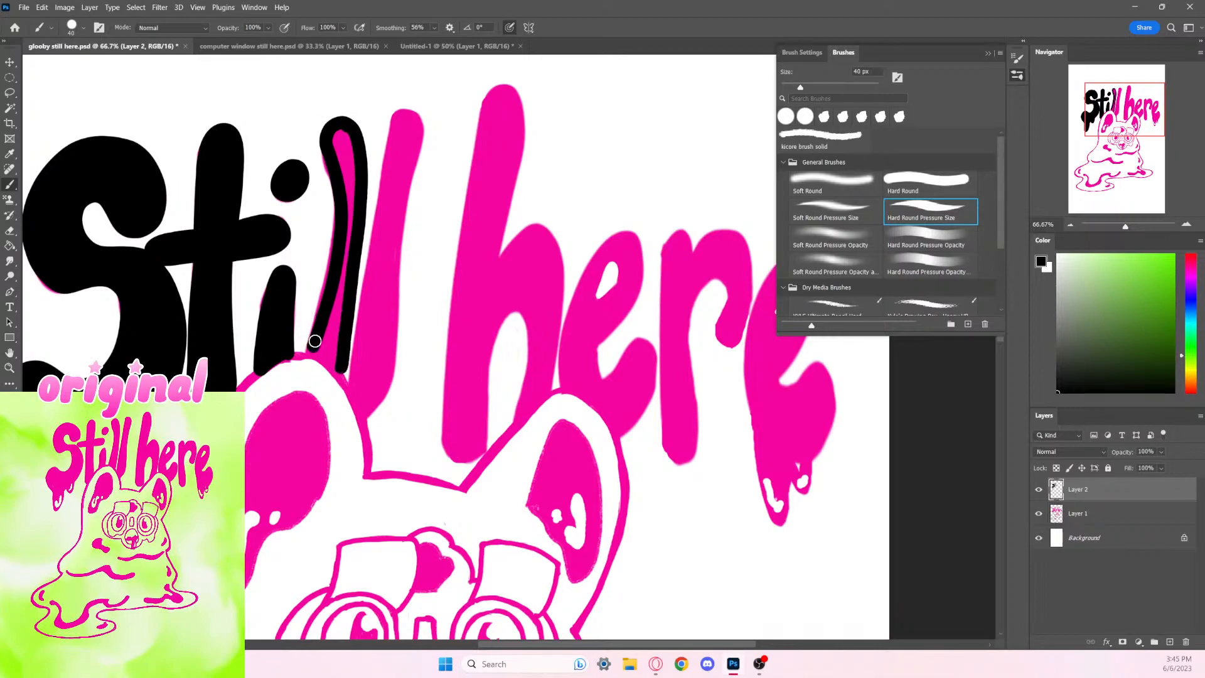
pyautogui.moveTo(343, 129)
pyautogui.mouseDown()
pyautogui.moveTo(355, 193)
pyautogui.moveTo(319, 349)
pyautogui.moveTo(336, 363)
pyautogui.moveTo(339, 305)
pyautogui.mouseUp()
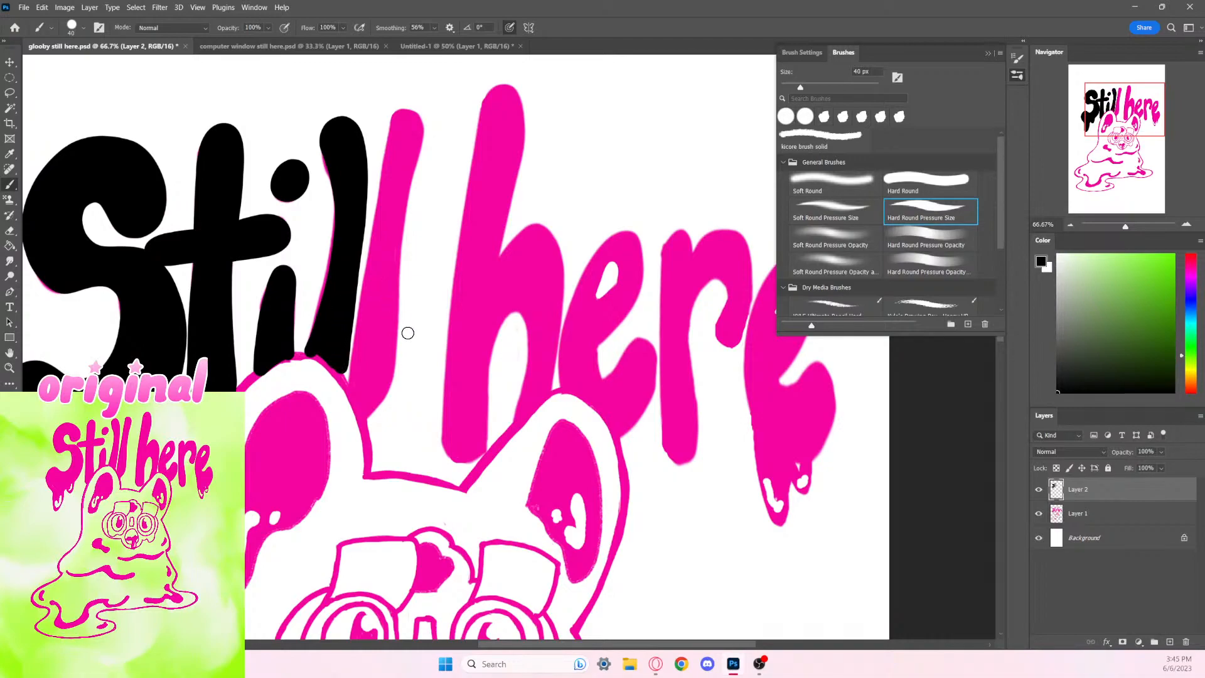
pyautogui.moveTo(463, 468); pyautogui.dragTo(350, 481)
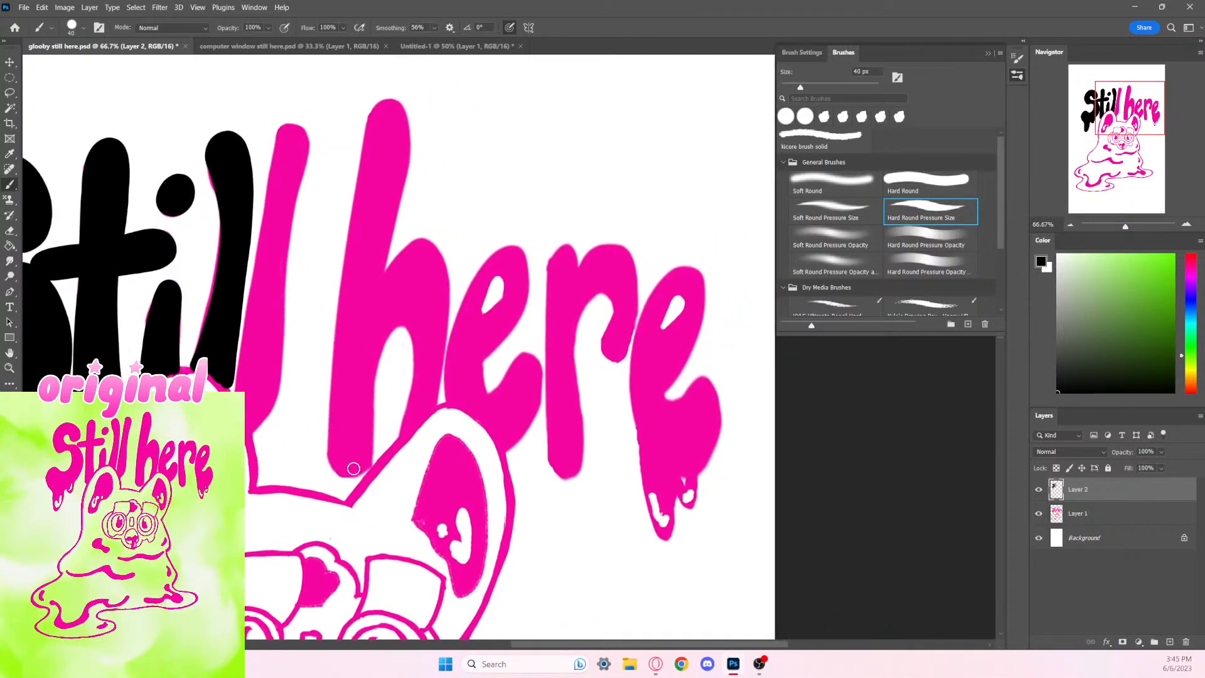
# Step: Trace both edges of the second l in black, redoing the inner edge, and fill the letter solid
pyautogui.moveTo(278, 159)
pyautogui.mouseDown()
pyautogui.moveTo(280, 142)
pyautogui.moveTo(306, 133)
pyautogui.moveTo(274, 391)
pyautogui.moveTo(251, 429)
pyautogui.mouseUp()
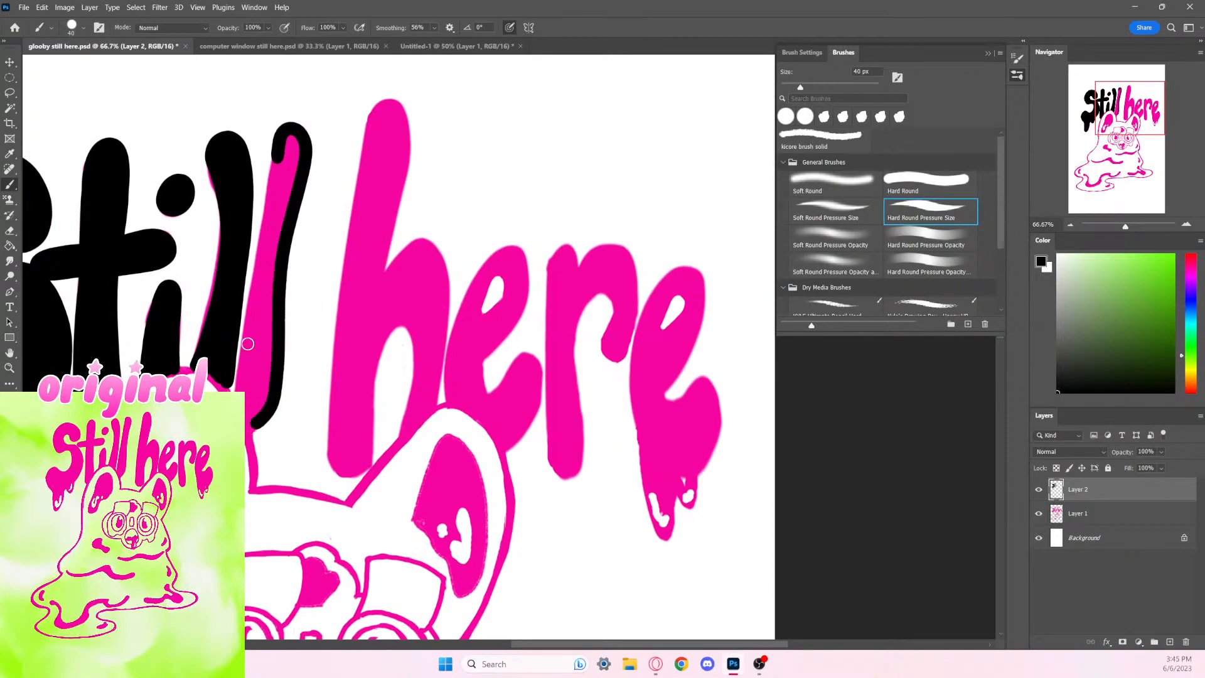
pyautogui.moveTo(285, 130); pyautogui.dragTo(243, 402)
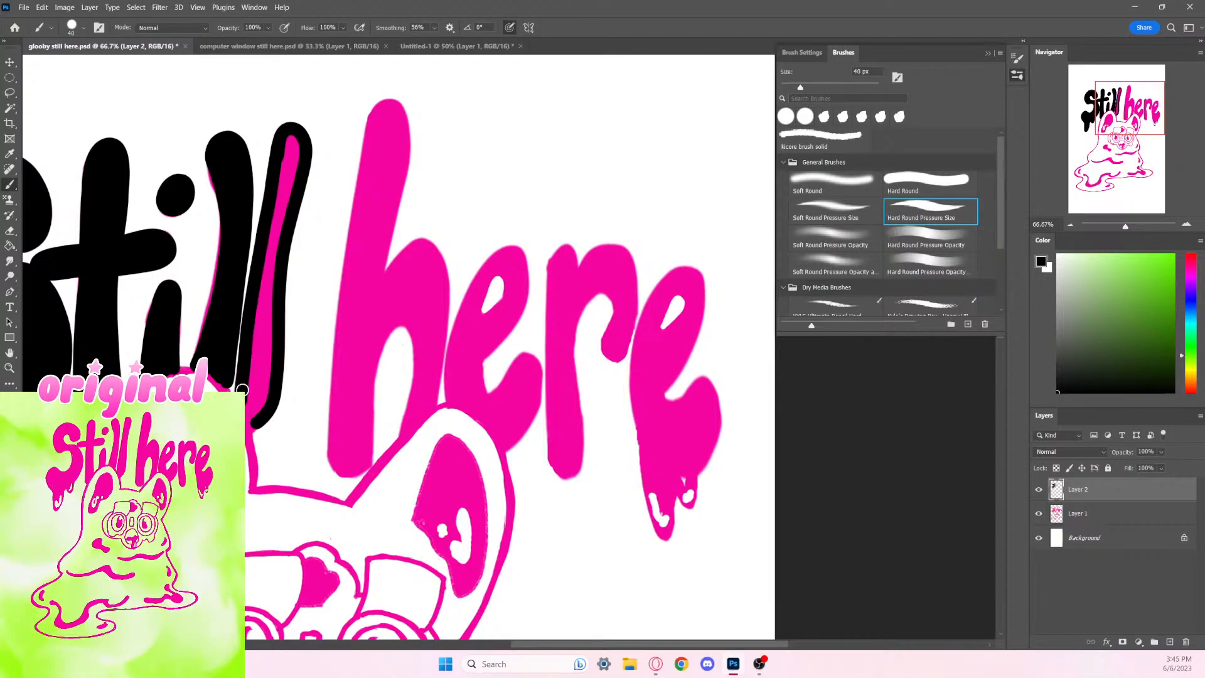
pyautogui.hotkey('ctrl', 'z')
pyautogui.moveTo(285, 135)
pyautogui.mouseDown()
pyautogui.moveTo(243, 384)
pyautogui.moveTo(253, 416)
pyautogui.mouseUp()
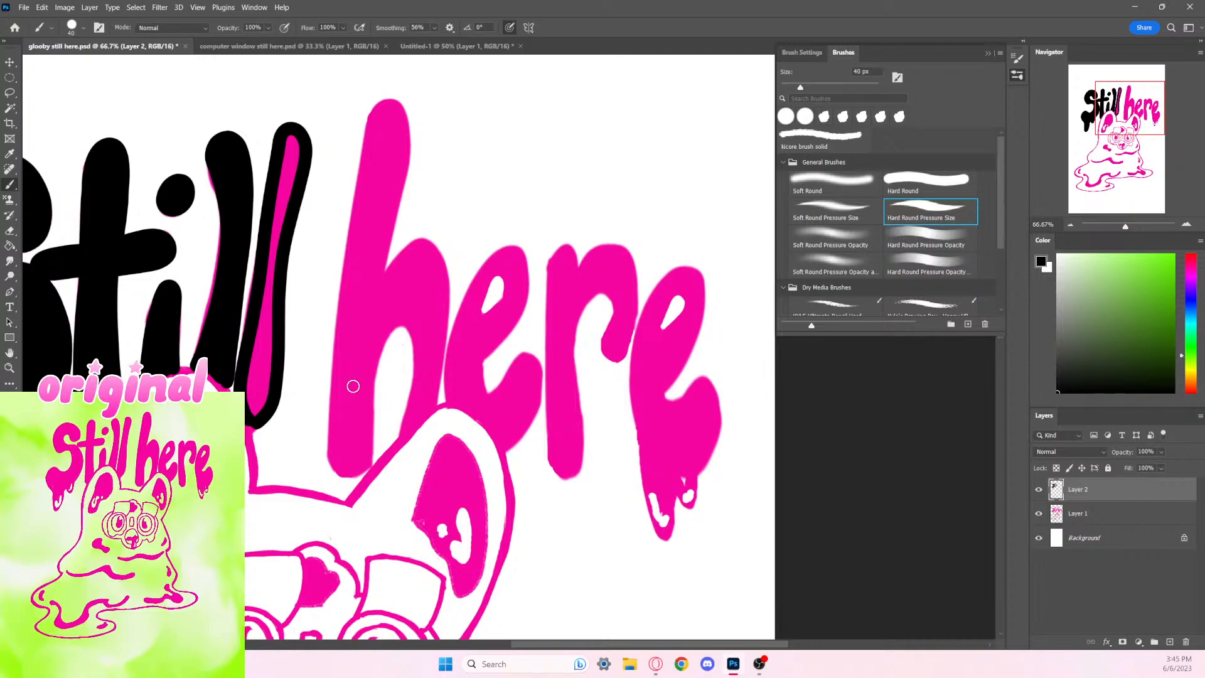
pyautogui.moveTo(289, 141)
pyautogui.mouseDown()
pyautogui.moveTo(284, 197)
pyautogui.moveTo(296, 134)
pyautogui.moveTo(260, 340)
pyautogui.moveTo(276, 254)
pyautogui.moveTo(263, 415)
pyautogui.moveTo(245, 394)
pyautogui.moveTo(260, 330)
pyautogui.moveTo(258, 405)
pyautogui.moveTo(250, 357)
pyautogui.mouseUp()
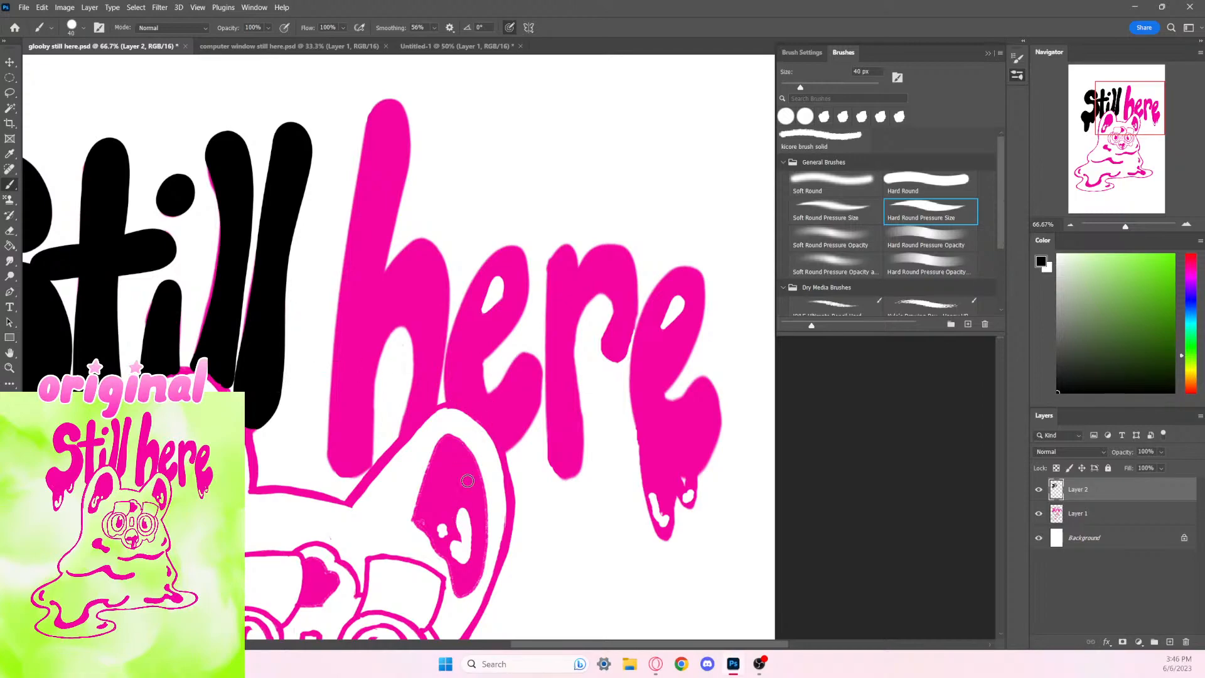
# Step: Outline the letter h in black from its tall stem around the arch, redoing the stroke at the short leg's foot
pyautogui.moveTo(482, 525); pyautogui.dragTo(377, 514)
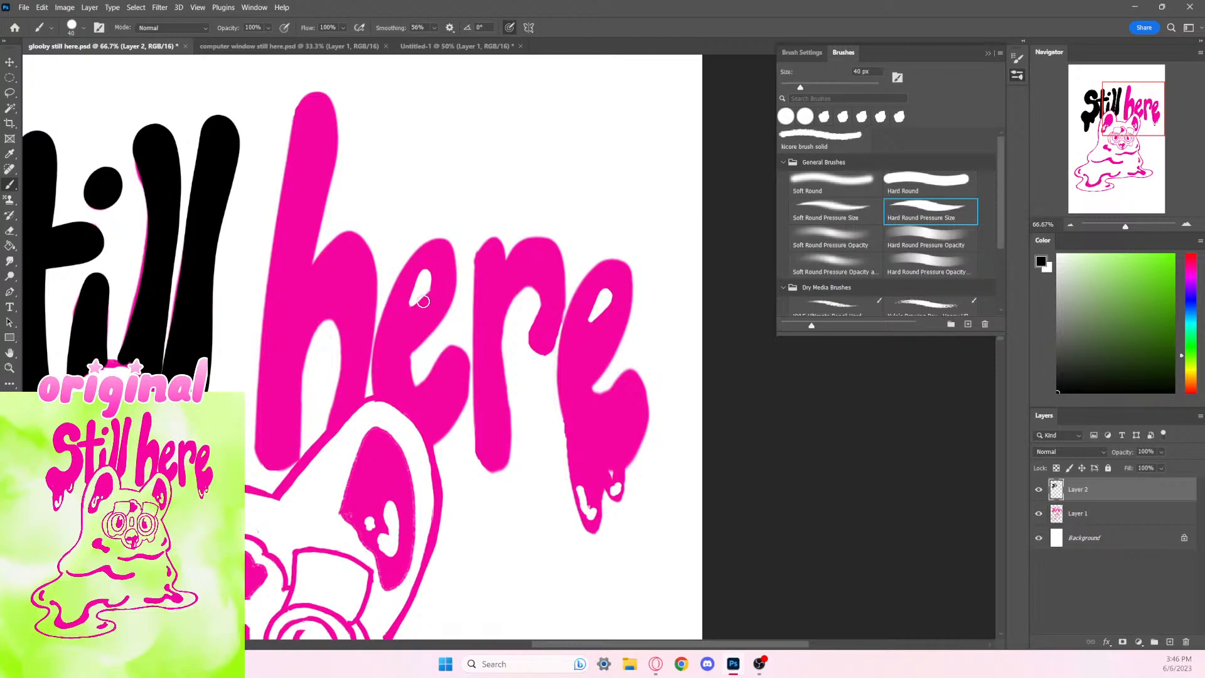
pyautogui.moveTo(307, 101)
pyautogui.mouseDown()
pyautogui.moveTo(262, 458)
pyautogui.moveTo(277, 469)
pyautogui.moveTo(294, 449)
pyautogui.moveTo(300, 374)
pyautogui.moveTo(336, 319)
pyautogui.moveTo(349, 349)
pyautogui.moveTo(342, 407)
pyautogui.mouseUp()
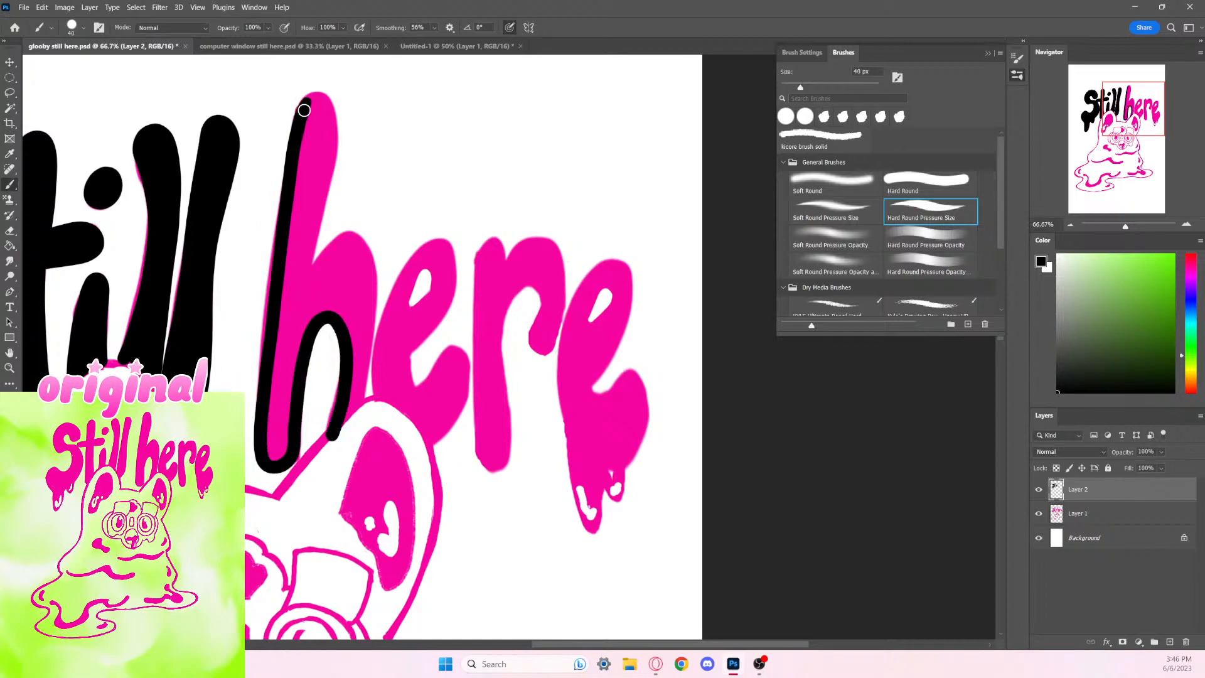
pyautogui.moveTo(303, 110)
pyautogui.mouseDown()
pyautogui.moveTo(334, 122)
pyautogui.moveTo(333, 166)
pyautogui.moveTo(304, 290)
pyautogui.mouseUp()
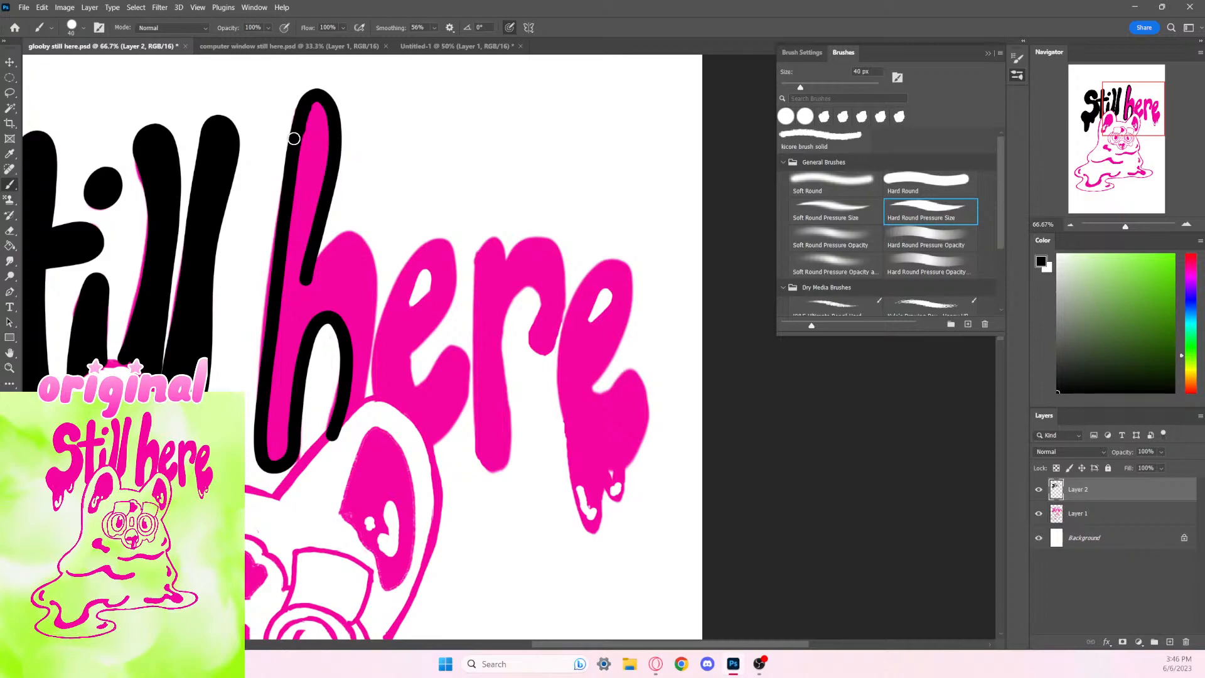
pyautogui.moveTo(307, 279)
pyautogui.mouseDown()
pyautogui.moveTo(367, 246)
pyautogui.moveTo(375, 324)
pyautogui.moveTo(355, 420)
pyautogui.mouseUp()
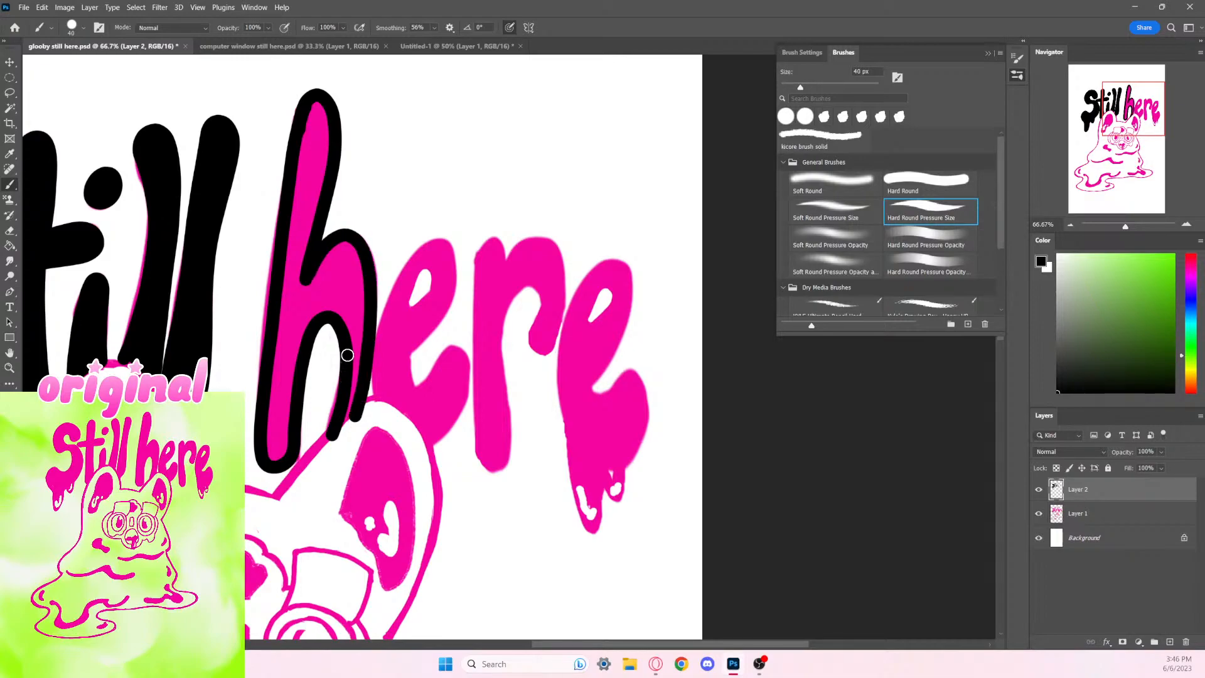
pyautogui.moveTo(343, 354); pyautogui.dragTo(331, 449)
pyautogui.hotkey('ctrl', 'z')
pyautogui.moveTo(345, 354); pyautogui.dragTo(319, 449)
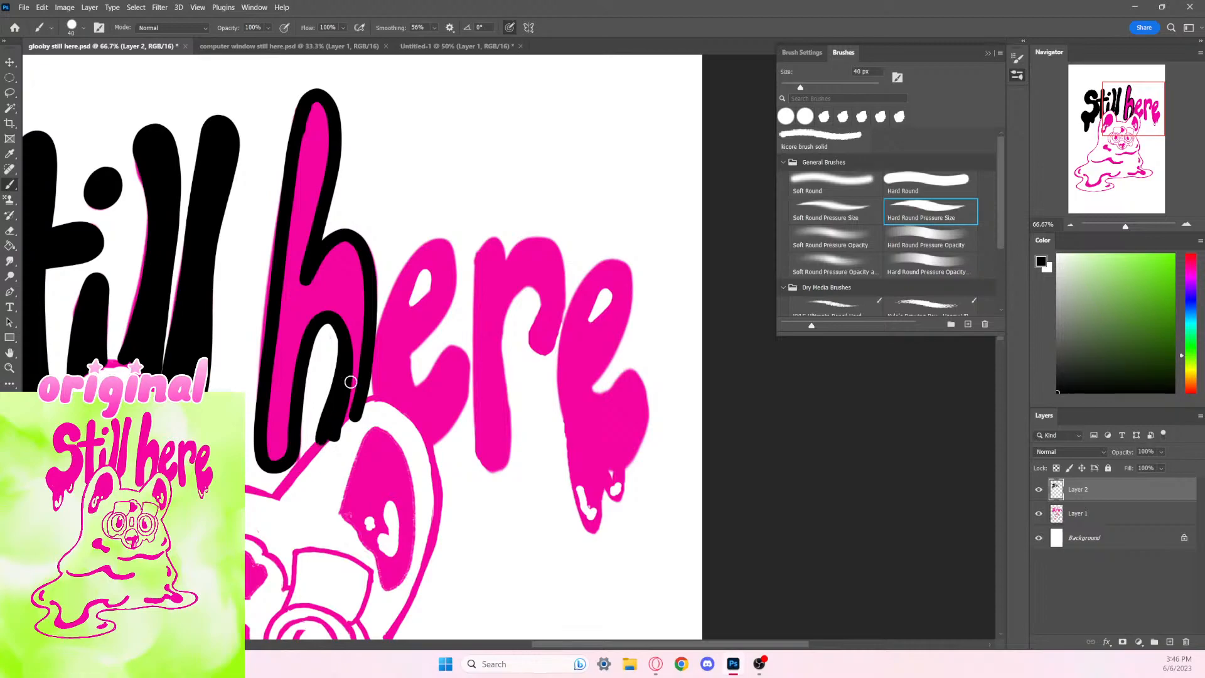
# Step: Fill the h's short leg, arch and upper stem in solid black
pyautogui.moveTo(312, 270)
pyautogui.mouseDown()
pyautogui.moveTo(350, 248)
pyautogui.moveTo(358, 340)
pyautogui.moveTo(342, 432)
pyautogui.mouseUp()
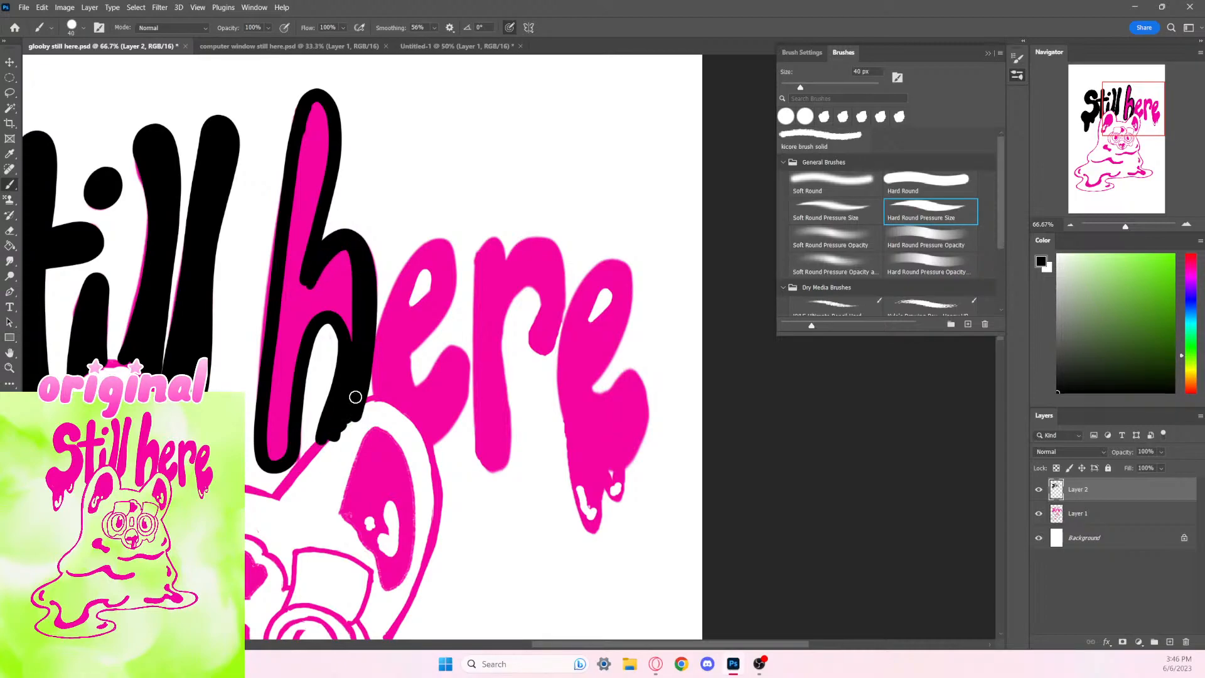
pyautogui.moveTo(347, 324)
pyautogui.mouseDown()
pyautogui.moveTo(335, 299)
pyautogui.moveTo(296, 324)
pyautogui.moveTo(283, 374)
pyautogui.moveTo(332, 310)
pyautogui.mouseUp()
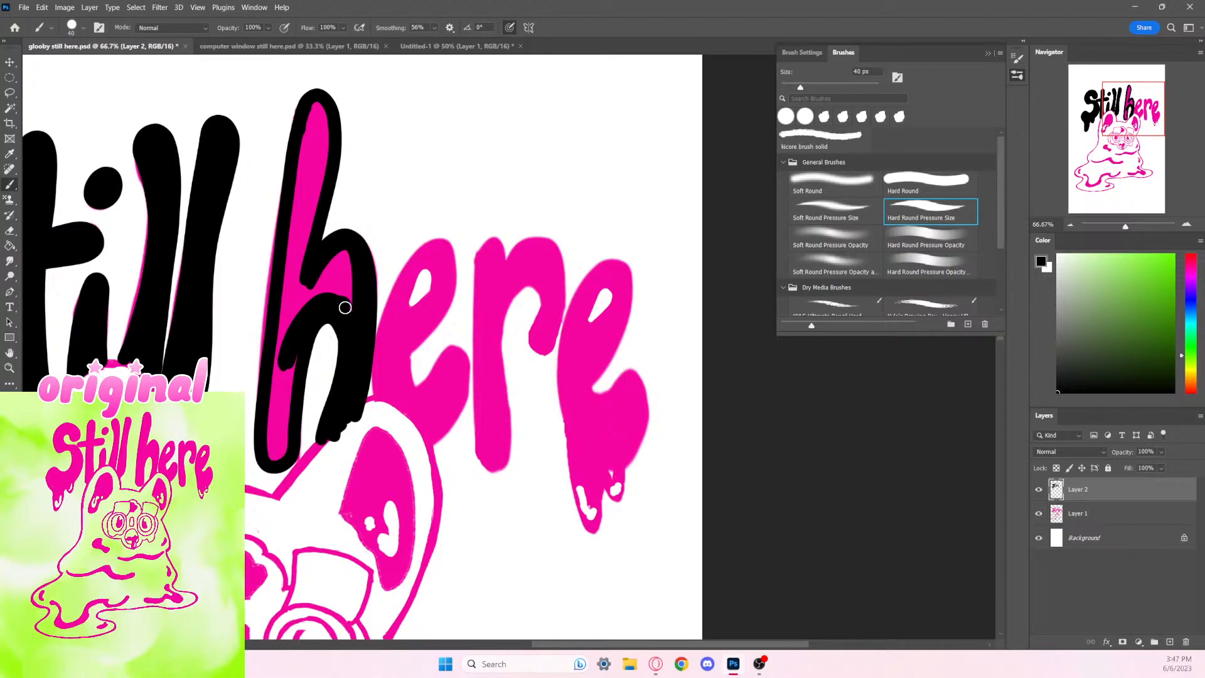
pyautogui.moveTo(358, 262)
pyautogui.mouseDown()
pyautogui.moveTo(309, 296)
pyautogui.moveTo(358, 255)
pyautogui.moveTo(329, 309)
pyautogui.moveTo(346, 271)
pyautogui.mouseUp()
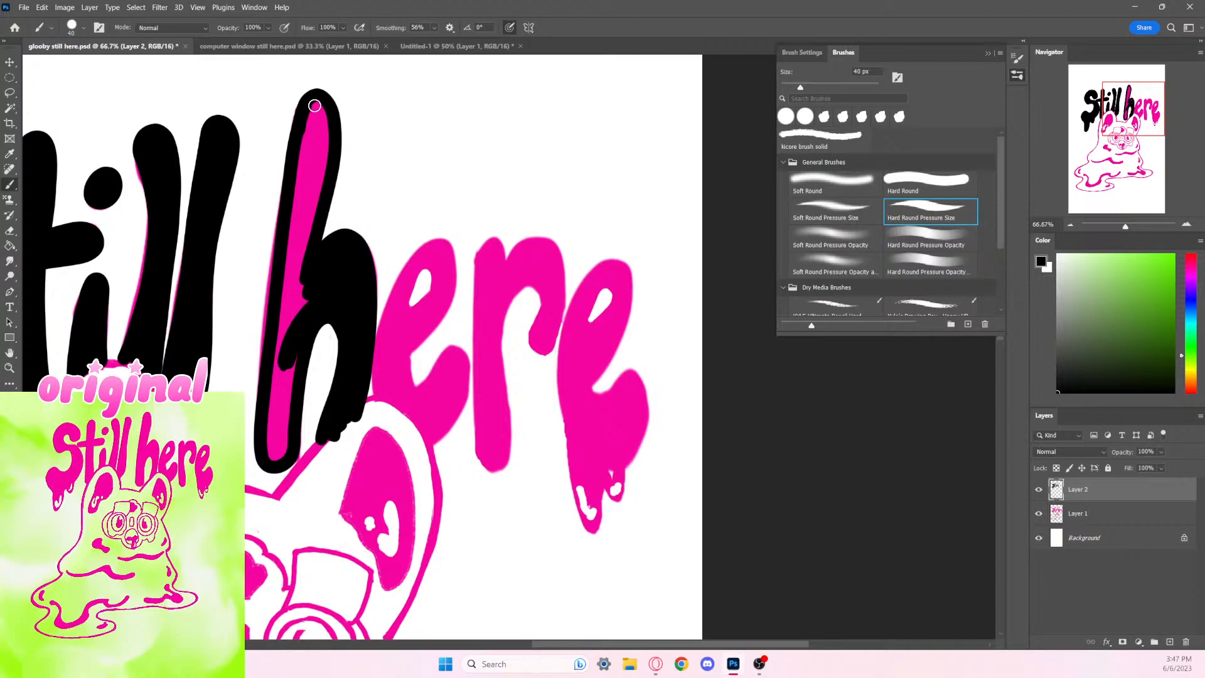
pyautogui.moveTo(314, 106)
pyautogui.mouseDown()
pyautogui.moveTo(318, 200)
pyautogui.moveTo(285, 295)
pyautogui.moveTo(300, 142)
pyautogui.moveTo(317, 101)
pyautogui.moveTo(293, 206)
pyautogui.moveTo(294, 287)
pyautogui.moveTo(318, 160)
pyautogui.moveTo(309, 194)
pyautogui.mouseUp()
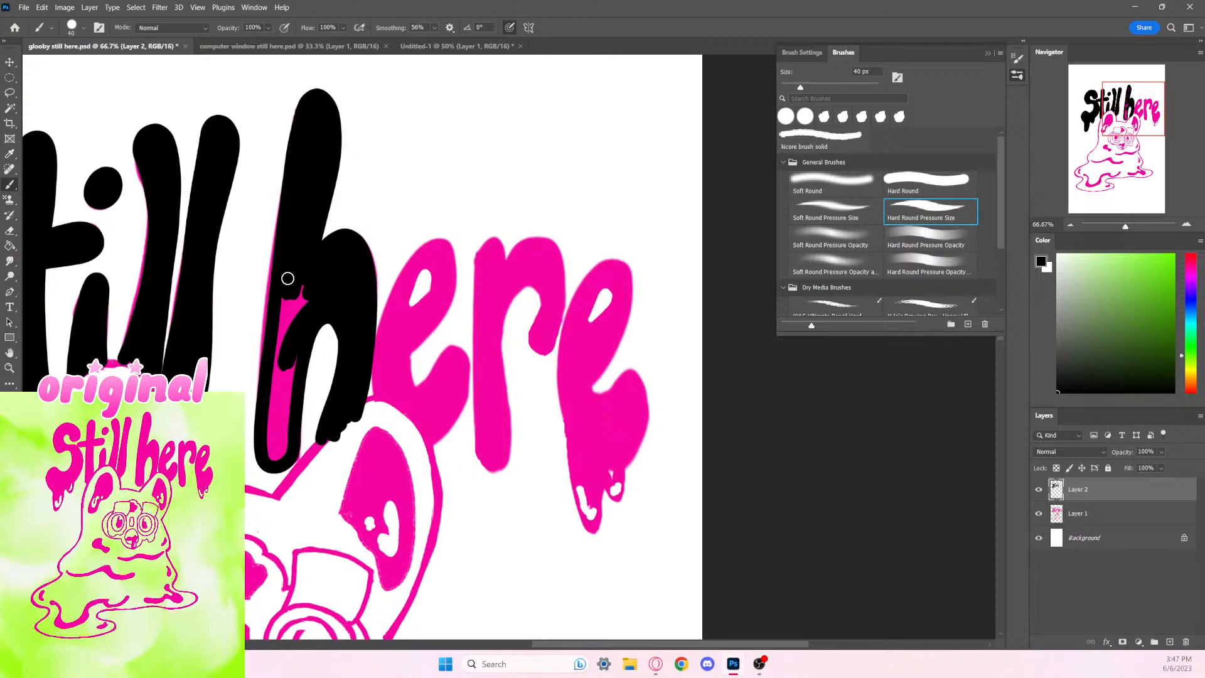
# Step: Try the rough-edged custom solid brush with a test squiggle, then by outlining and filling the first e in black
pyautogui.click(837, 141)
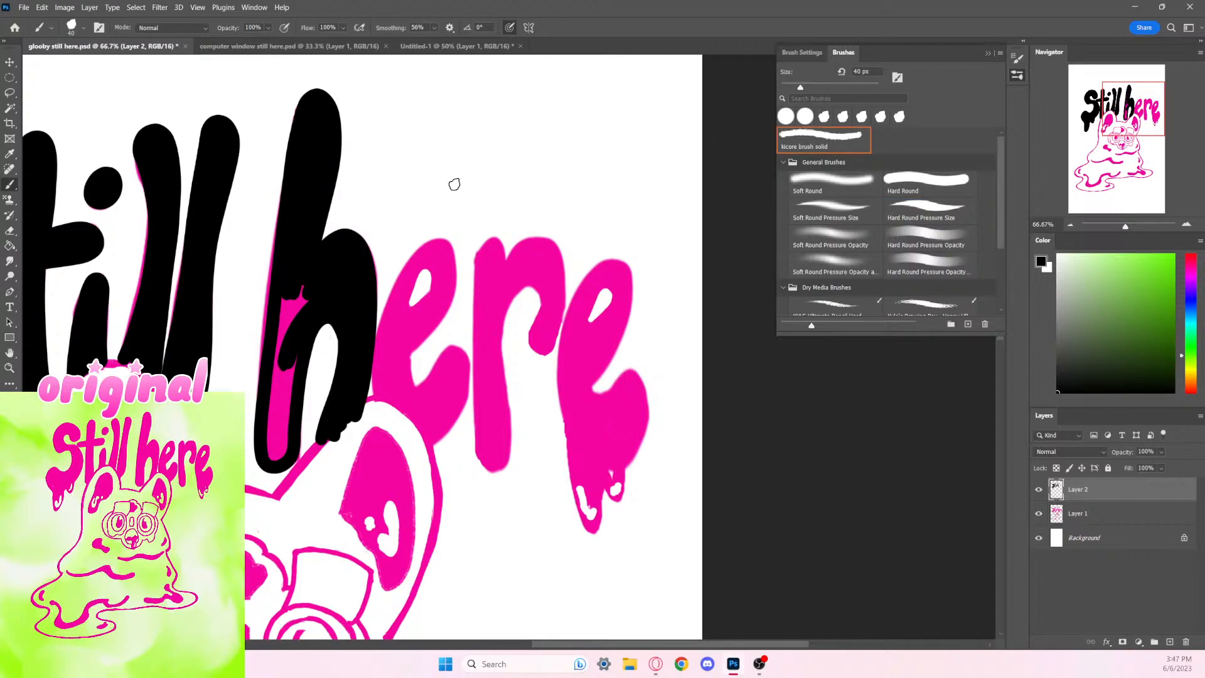
pyautogui.moveTo(452, 184)
pyautogui.mouseDown()
pyautogui.moveTo(543, 175)
pyautogui.moveTo(561, 132)
pyautogui.moveTo(526, 182)
pyautogui.moveTo(495, 258)
pyautogui.mouseUp()
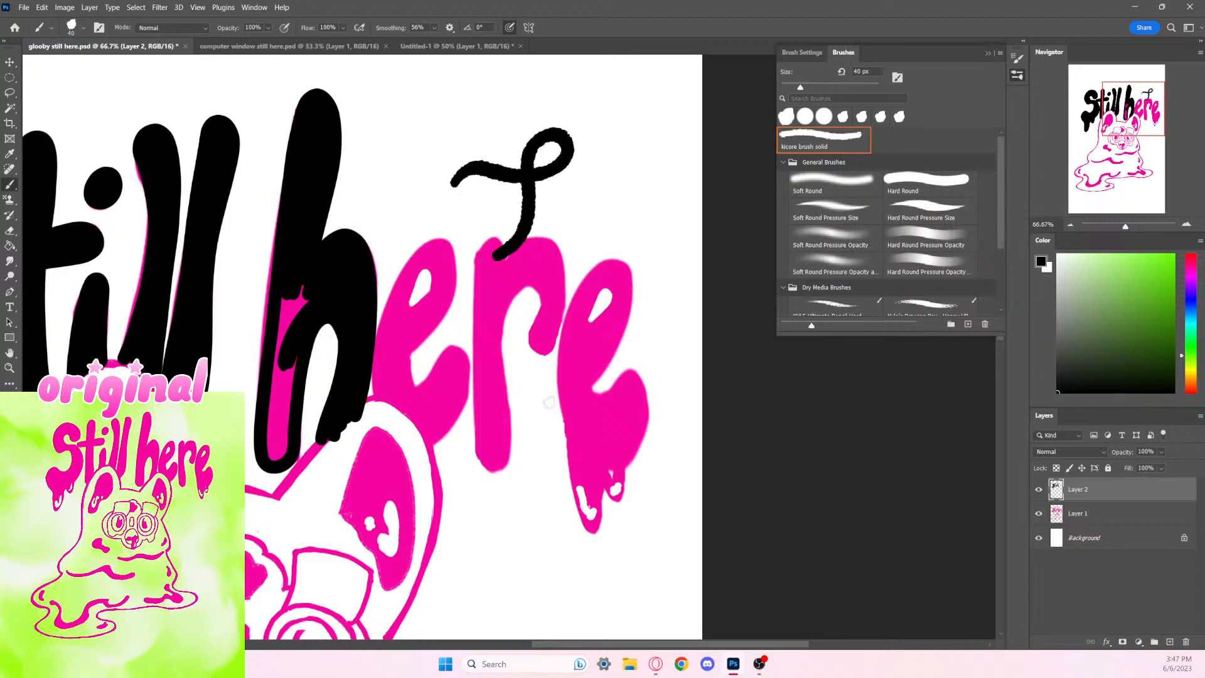
pyautogui.hotkey('ctrl', 'z')
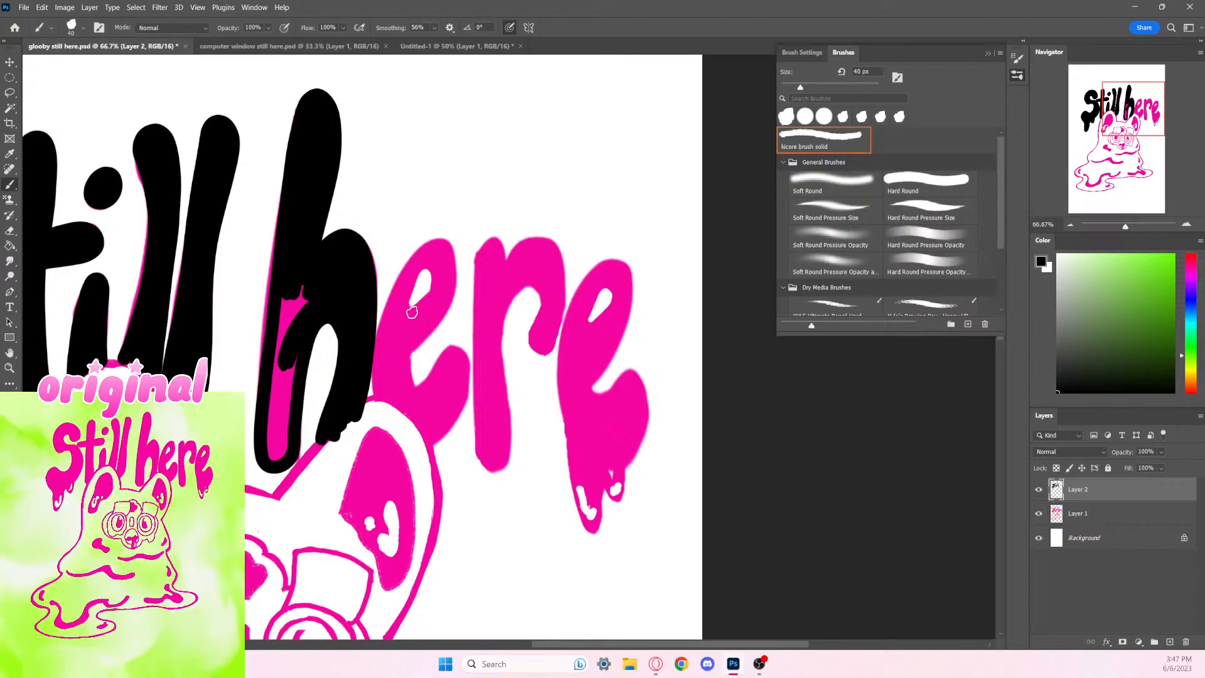
pyautogui.moveTo(412, 312)
pyautogui.mouseDown()
pyautogui.moveTo(433, 263)
pyautogui.moveTo(416, 272)
pyautogui.moveTo(406, 323)
pyautogui.moveTo(392, 309)
pyautogui.moveTo(440, 240)
pyautogui.moveTo(451, 285)
pyautogui.moveTo(395, 363)
pyautogui.mouseUp()
pyautogui.moveTo(411, 263)
pyautogui.mouseDown()
pyautogui.moveTo(380, 333)
pyautogui.moveTo(378, 393)
pyautogui.moveTo(389, 376)
pyautogui.mouseUp()
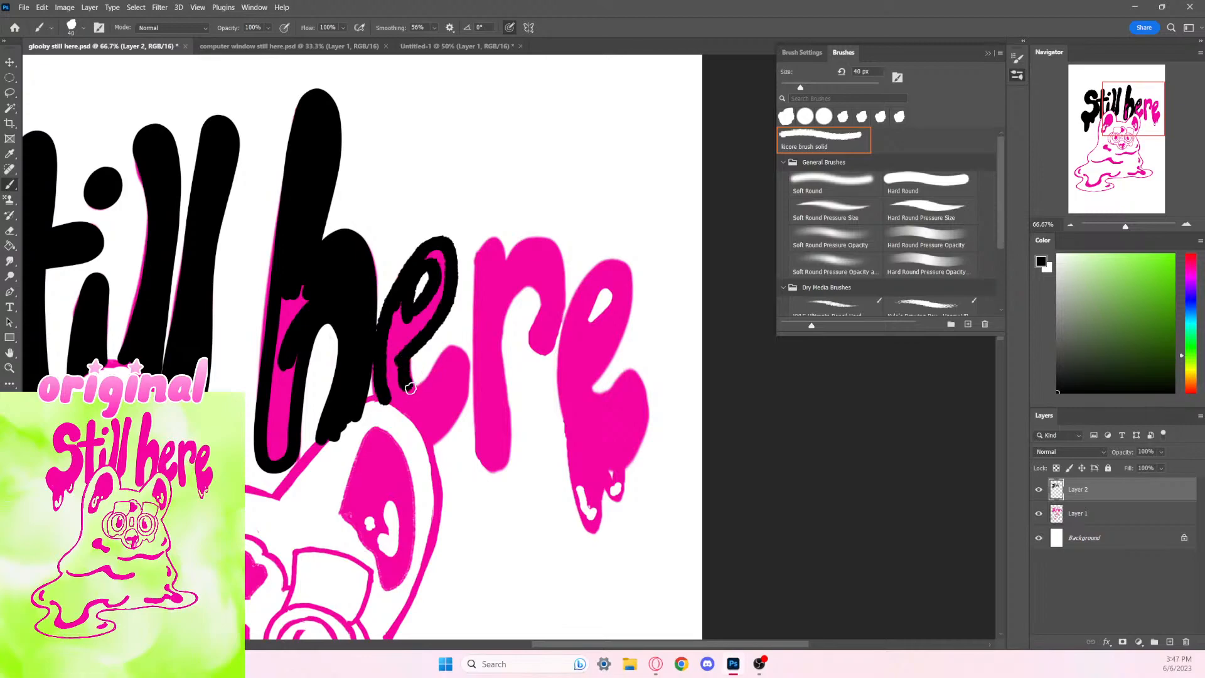
pyautogui.moveTo(406, 373)
pyautogui.mouseDown()
pyautogui.moveTo(437, 384)
pyautogui.moveTo(465, 349)
pyautogui.moveTo(468, 407)
pyautogui.moveTo(431, 441)
pyautogui.mouseUp()
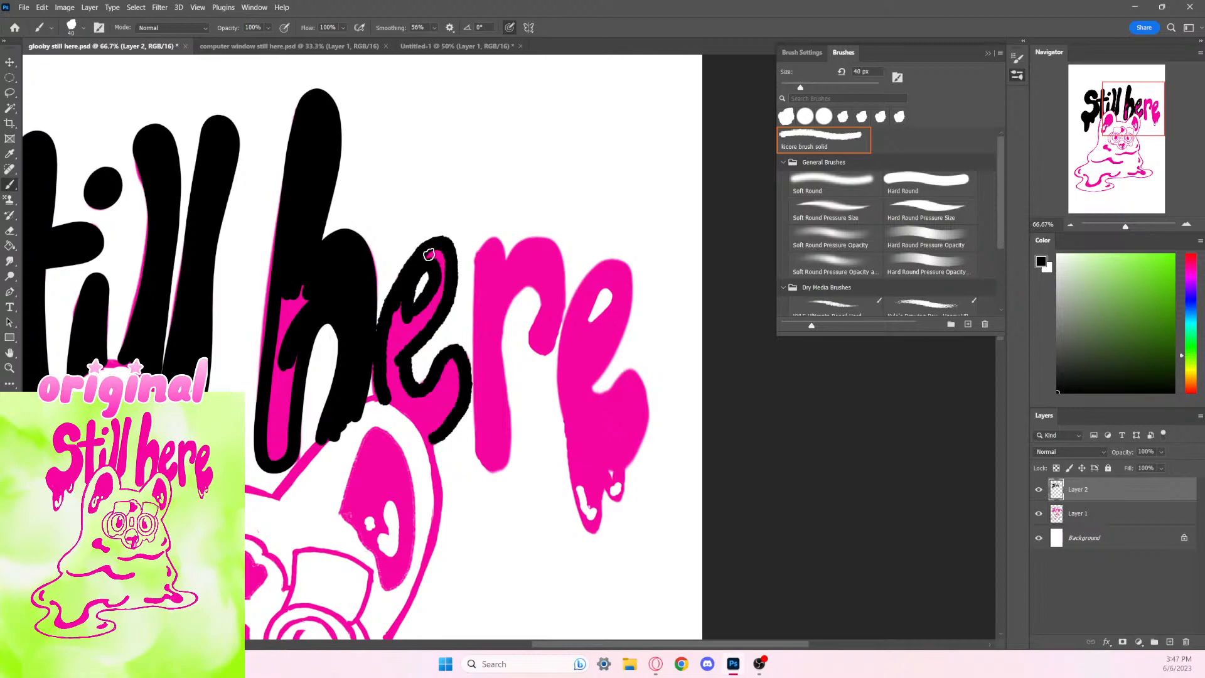
pyautogui.moveTo(434, 255)
pyautogui.mouseDown()
pyautogui.moveTo(424, 324)
pyautogui.moveTo(391, 355)
pyautogui.moveTo(420, 313)
pyautogui.moveTo(402, 322)
pyautogui.moveTo(400, 303)
pyautogui.moveTo(389, 351)
pyautogui.moveTo(399, 322)
pyautogui.moveTo(395, 408)
pyautogui.moveTo(401, 356)
pyautogui.moveTo(404, 409)
pyautogui.moveTo(417, 407)
pyautogui.moveTo(392, 390)
pyautogui.moveTo(383, 356)
pyautogui.moveTo(385, 400)
pyautogui.moveTo(392, 409)
pyautogui.moveTo(401, 391)
pyautogui.moveTo(425, 406)
pyautogui.moveTo(412, 399)
pyautogui.moveTo(454, 355)
pyautogui.moveTo(457, 399)
pyautogui.moveTo(434, 431)
pyautogui.moveTo(449, 377)
pyautogui.moveTo(406, 417)
pyautogui.moveTo(423, 403)
pyautogui.moveTo(411, 415)
pyautogui.moveTo(429, 424)
pyautogui.moveTo(471, 356)
pyautogui.mouseUp()
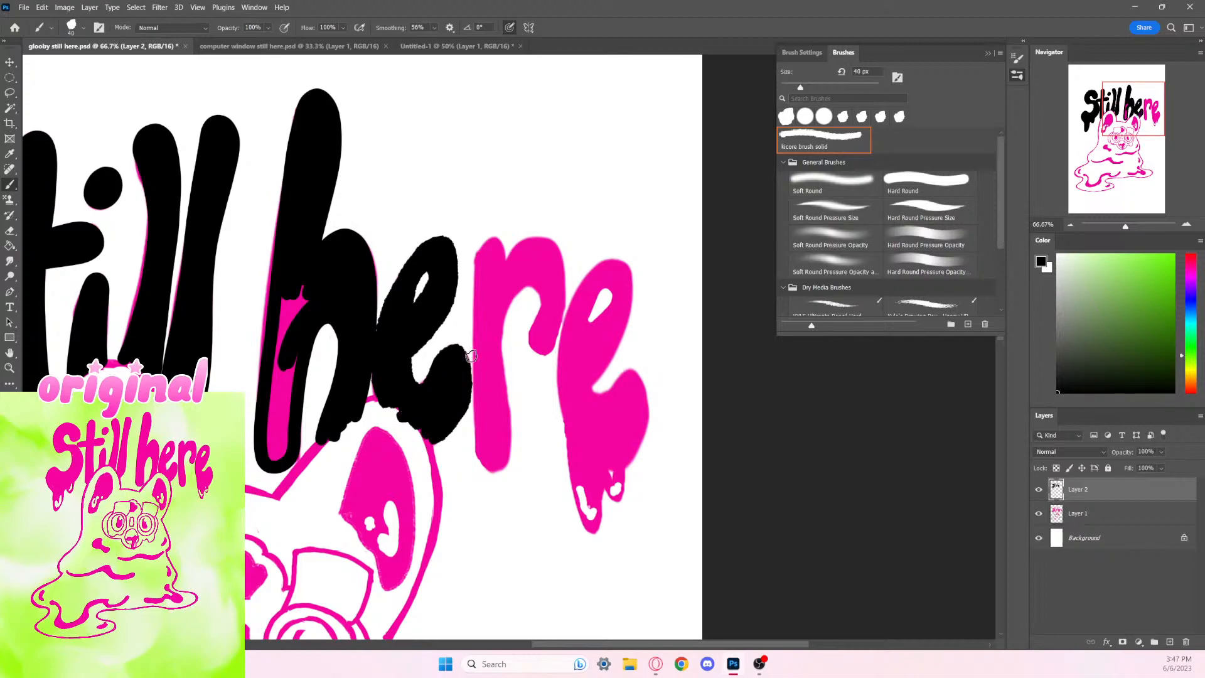
# Step: Undo the rough-edged strokes on the first e and return to the Hard Round Pressure Size brush
pyautogui.moveTo(477, 557); pyautogui.dragTo(411, 564)
pyautogui.hotkey('ctrl', '-')
pyautogui.hotkey('ctrl', '-')
pyautogui.hotkey('ctrl', '-')
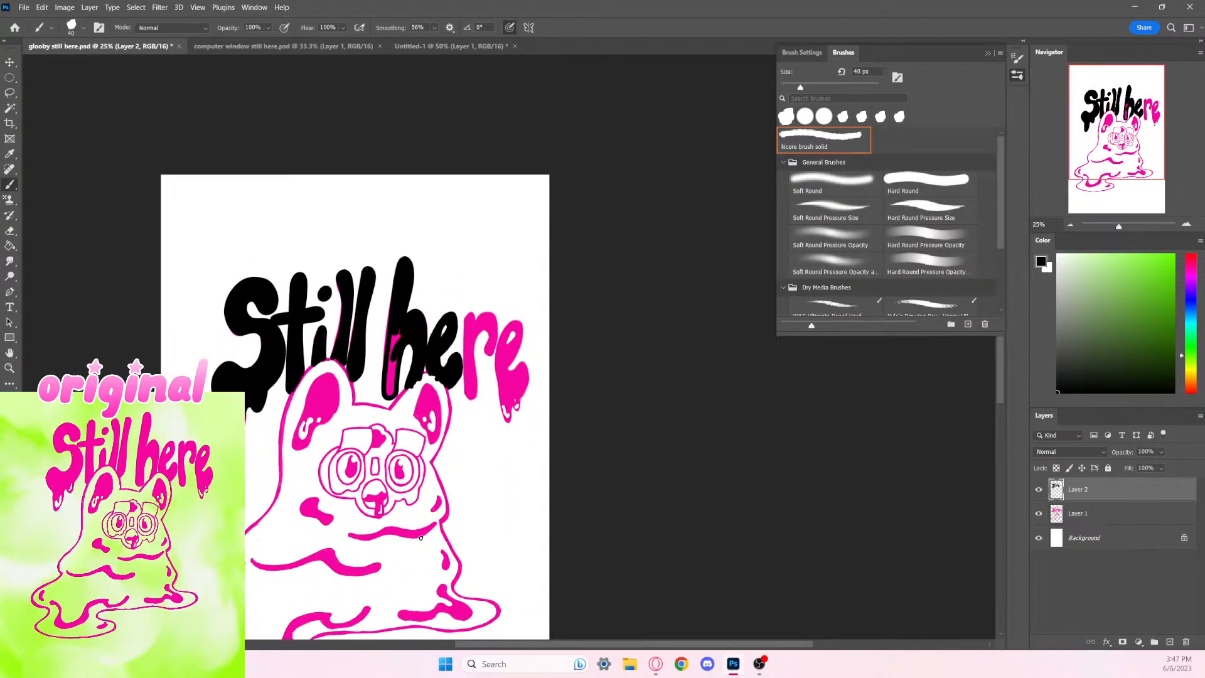
pyautogui.hotkey('ctrl', 'z')
pyautogui.hotkey('ctrl', 'z')
pyautogui.hotkey('ctrl', 'z')
pyautogui.hotkey('ctrl', 'z')
pyautogui.hotkey('ctrl', 'z')
pyautogui.hotkey('ctrl', 'z')
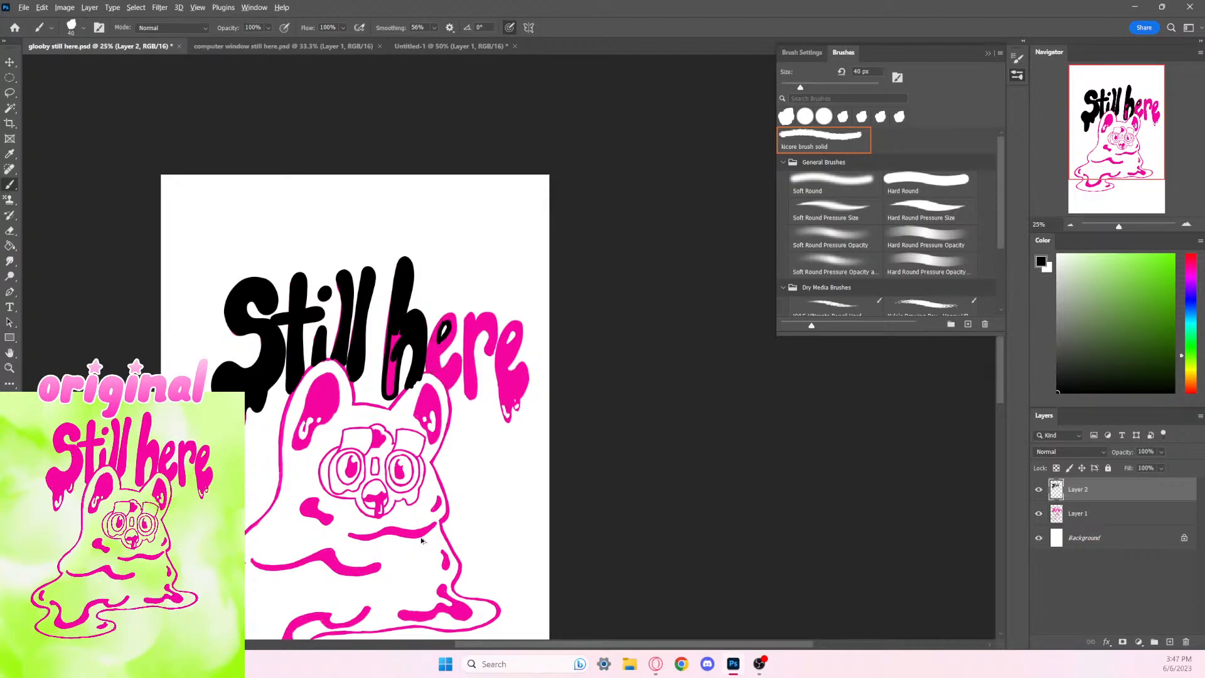
pyautogui.click(937, 207)
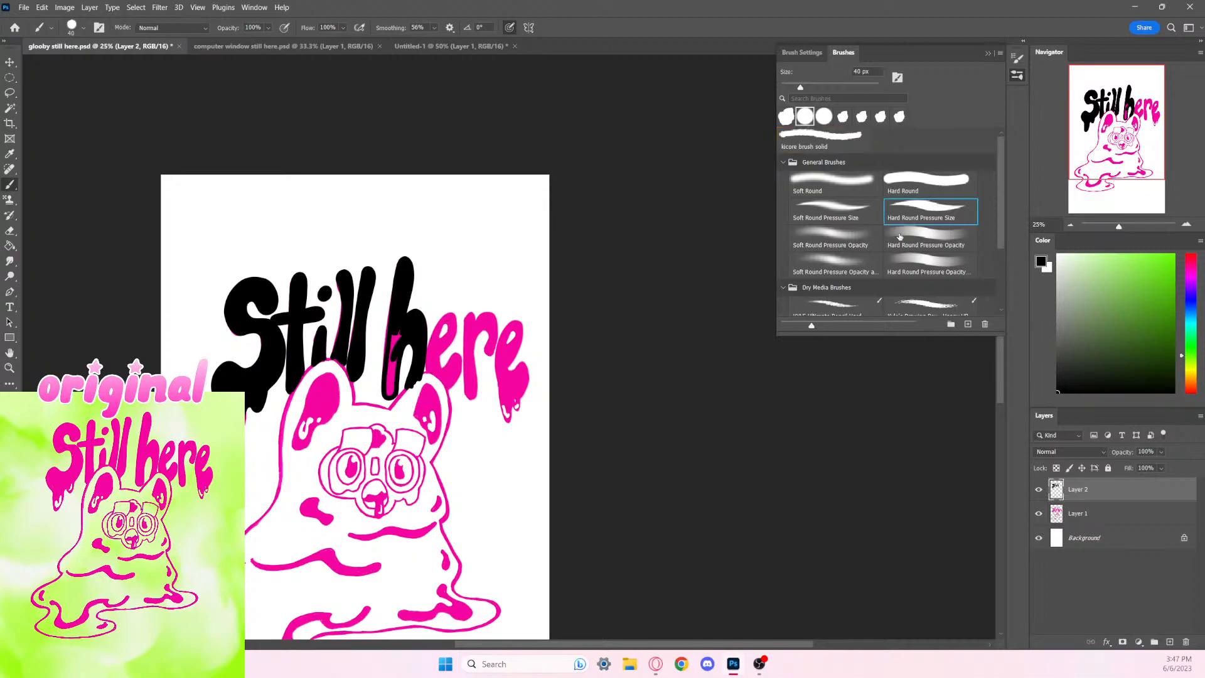
# Step: Finish filling the h's lower stem, and outline and fill the first e of "here" in black
pyautogui.hotkey('ctrl', '+')
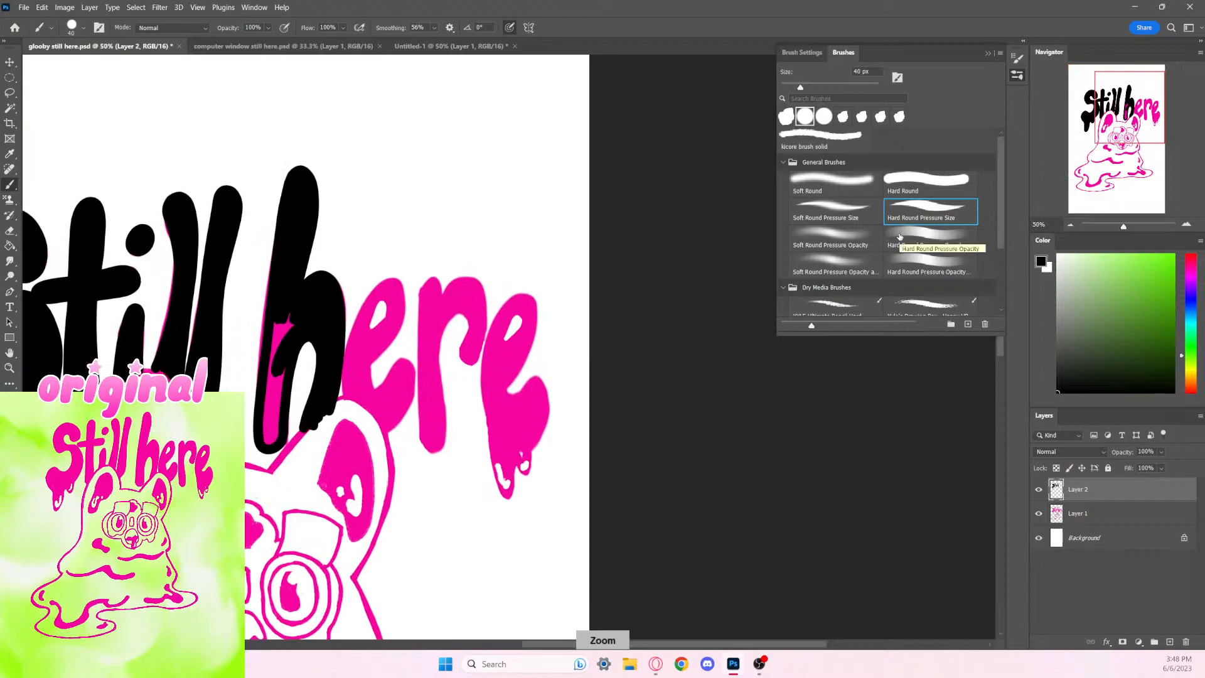
pyautogui.moveTo(289, 319)
pyautogui.mouseDown()
pyautogui.moveTo(267, 363)
pyautogui.moveTo(280, 297)
pyautogui.moveTo(271, 448)
pyautogui.moveTo(281, 352)
pyautogui.moveTo(273, 408)
pyautogui.moveTo(391, 311)
pyautogui.moveTo(389, 294)
pyautogui.moveTo(374, 298)
pyautogui.moveTo(364, 342)
pyautogui.moveTo(371, 310)
pyautogui.moveTo(359, 328)
pyautogui.moveTo(361, 318)
pyautogui.moveTo(391, 279)
pyautogui.moveTo(402, 317)
pyautogui.moveTo(361, 371)
pyautogui.moveTo(378, 287)
pyautogui.moveTo(346, 376)
pyautogui.moveTo(353, 401)
pyautogui.moveTo(367, 365)
pyautogui.moveTo(375, 393)
pyautogui.moveTo(398, 366)
pyautogui.mouseUp()
pyautogui.moveTo(403, 360)
pyautogui.mouseDown()
pyautogui.moveTo(414, 408)
pyautogui.moveTo(379, 434)
pyautogui.mouseUp()
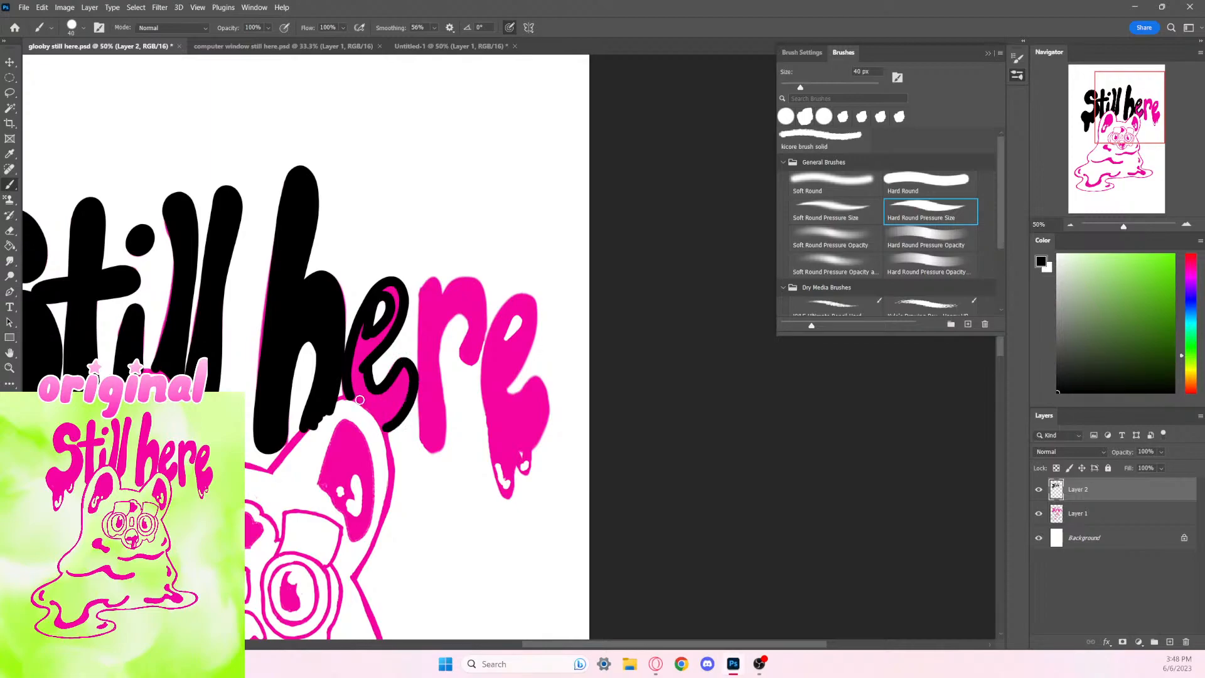
pyautogui.moveTo(349, 392); pyautogui.dragTo(387, 429)
pyautogui.moveTo(381, 293)
pyautogui.mouseDown()
pyautogui.moveTo(389, 327)
pyautogui.moveTo(362, 352)
pyautogui.moveTo(374, 336)
pyautogui.moveTo(366, 345)
pyautogui.moveTo(364, 322)
pyautogui.moveTo(353, 385)
pyautogui.moveTo(368, 340)
pyautogui.moveTo(357, 393)
pyautogui.moveTo(391, 424)
pyautogui.moveTo(407, 374)
pyautogui.moveTo(373, 398)
pyautogui.moveTo(405, 373)
pyautogui.moveTo(388, 402)
pyautogui.mouseUp()
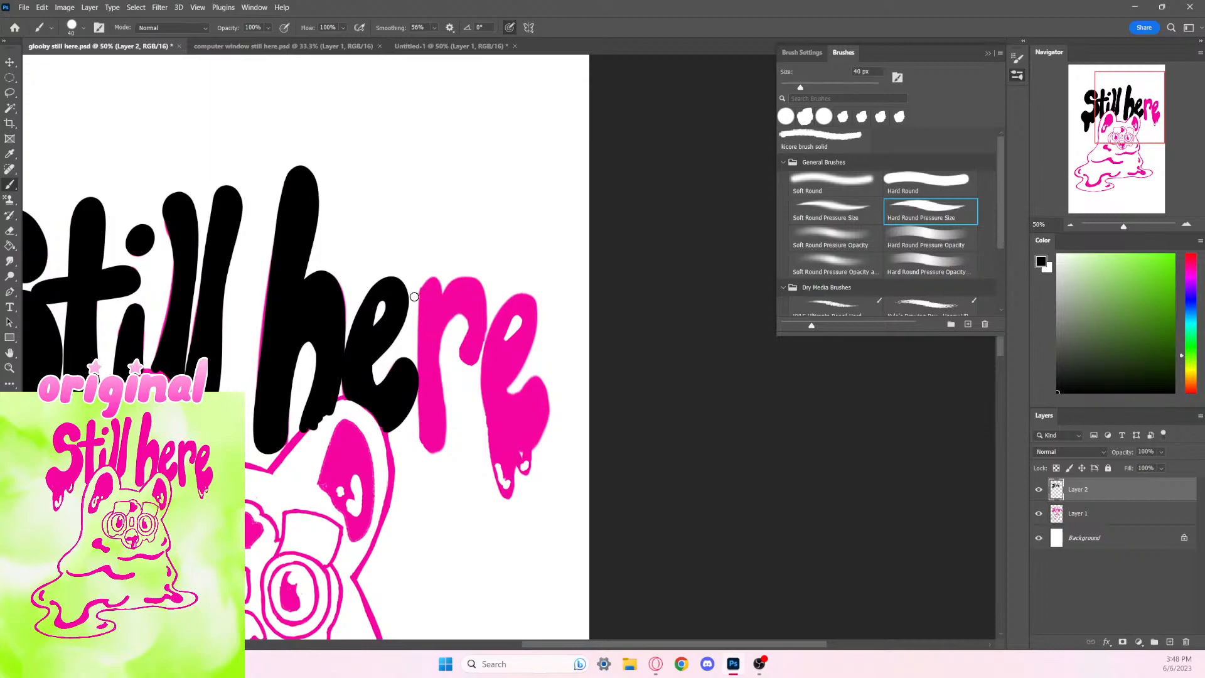
# Step: Outline the letter r in black around its stem and curved arm, and fill it solid
pyautogui.moveTo(422, 298)
pyautogui.mouseDown()
pyautogui.moveTo(438, 302)
pyautogui.moveTo(428, 284)
pyautogui.moveTo(419, 421)
pyautogui.moveTo(430, 450)
pyautogui.moveTo(447, 428)
pyautogui.moveTo(436, 357)
pyautogui.moveTo(447, 319)
pyautogui.moveTo(471, 321)
pyautogui.moveTo(467, 365)
pyautogui.moveTo(489, 328)
pyautogui.moveTo(475, 276)
pyautogui.moveTo(448, 282)
pyautogui.moveTo(438, 304)
pyautogui.moveTo(453, 277)
pyautogui.moveTo(433, 261)
pyautogui.moveTo(436, 303)
pyautogui.mouseUp()
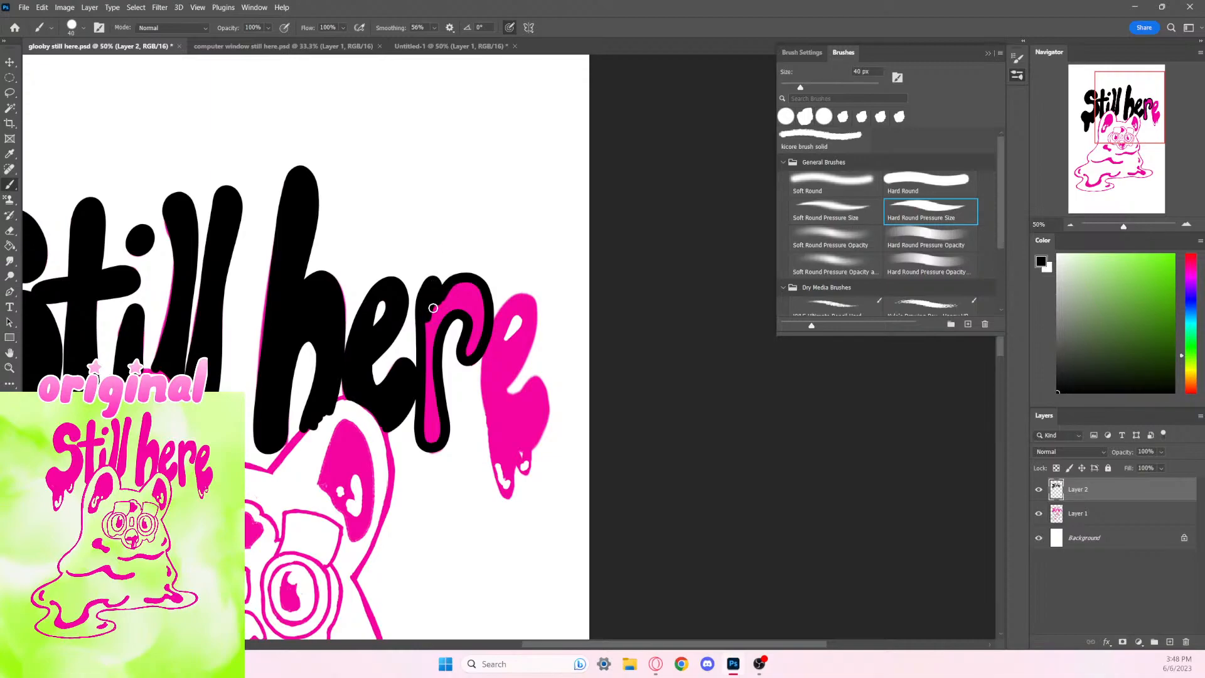
pyautogui.moveTo(439, 305)
pyautogui.mouseDown()
pyautogui.moveTo(430, 345)
pyautogui.moveTo(430, 309)
pyautogui.moveTo(427, 444)
pyautogui.moveTo(439, 435)
pyautogui.moveTo(448, 310)
pyautogui.moveTo(471, 312)
pyautogui.moveTo(465, 354)
pyautogui.moveTo(482, 309)
pyautogui.moveTo(480, 287)
pyautogui.moveTo(453, 283)
pyautogui.moveTo(434, 311)
pyautogui.moveTo(476, 296)
pyautogui.moveTo(440, 312)
pyautogui.moveTo(478, 315)
pyautogui.moveTo(472, 289)
pyautogui.moveTo(464, 299)
pyautogui.moveTo(475, 280)
pyautogui.moveTo(419, 302)
pyautogui.mouseUp()
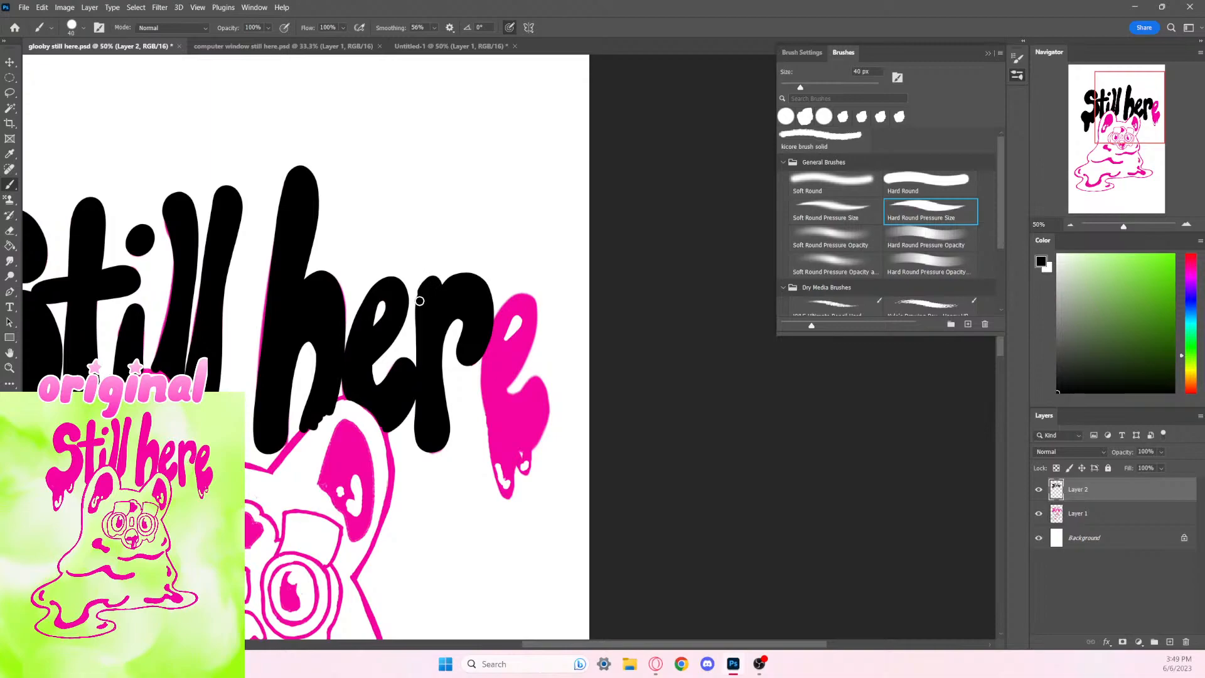
# Step: Outline the final e and its drips in black, redoing uneven strokes on the loop and lower curve, and fill it solid
pyautogui.moveTo(517, 524); pyautogui.dragTo(409, 504)
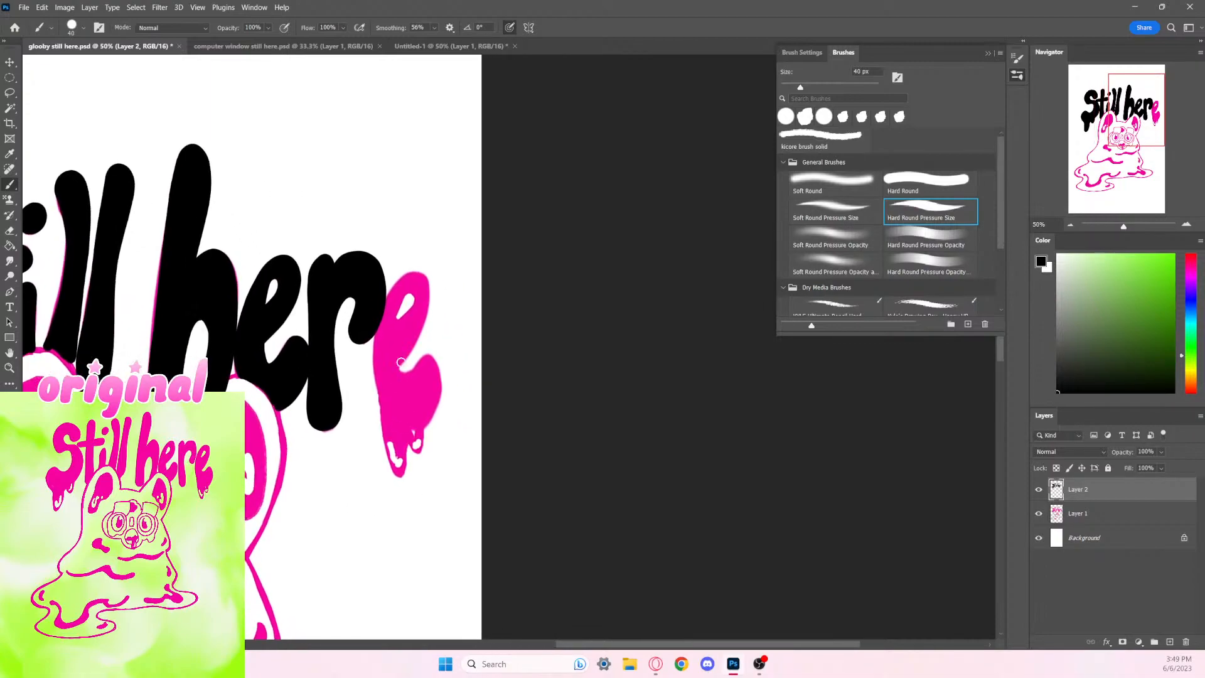
pyautogui.moveTo(399, 361)
pyautogui.mouseDown()
pyautogui.moveTo(426, 293)
pyautogui.moveTo(414, 275)
pyautogui.moveTo(388, 295)
pyautogui.moveTo(374, 336)
pyautogui.moveTo(393, 411)
pyautogui.mouseUp()
pyautogui.hotkey('ctrl', 'z')
pyautogui.moveTo(399, 362)
pyautogui.mouseDown()
pyautogui.moveTo(428, 282)
pyautogui.moveTo(414, 273)
pyautogui.moveTo(381, 323)
pyautogui.moveTo(390, 402)
pyautogui.mouseUp()
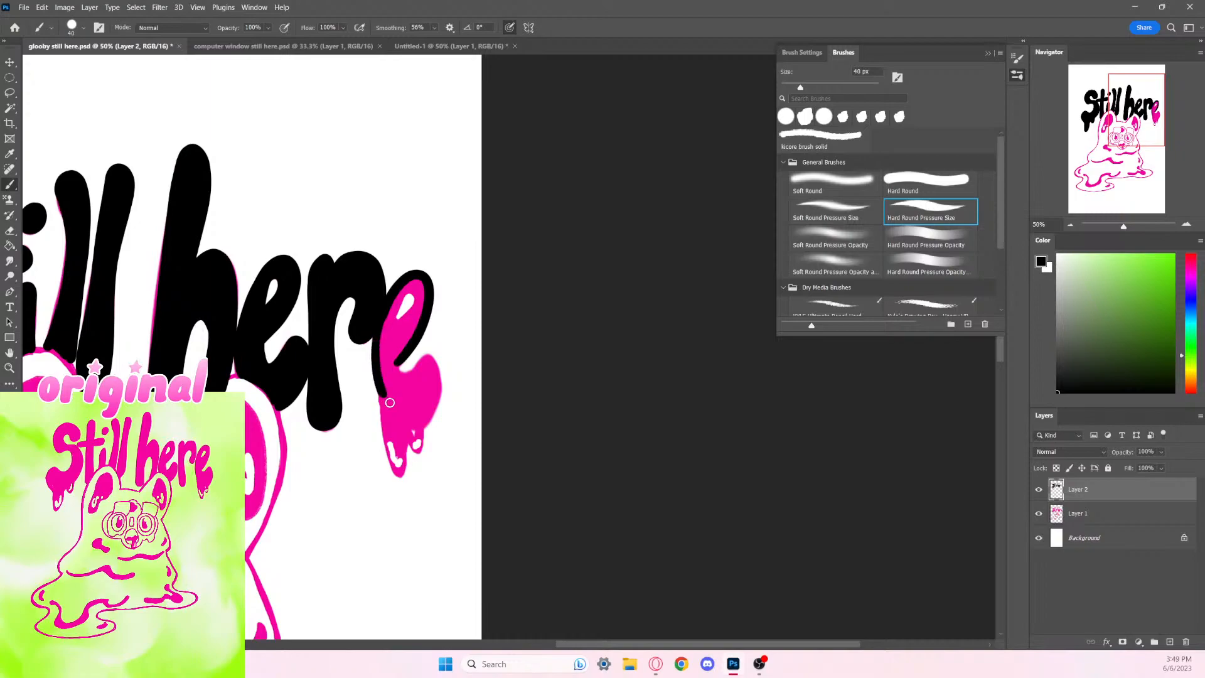
pyautogui.moveTo(400, 356)
pyautogui.mouseDown()
pyautogui.moveTo(394, 374)
pyautogui.moveTo(431, 357)
pyautogui.moveTo(440, 373)
pyautogui.moveTo(429, 427)
pyautogui.moveTo(415, 430)
pyautogui.mouseUp()
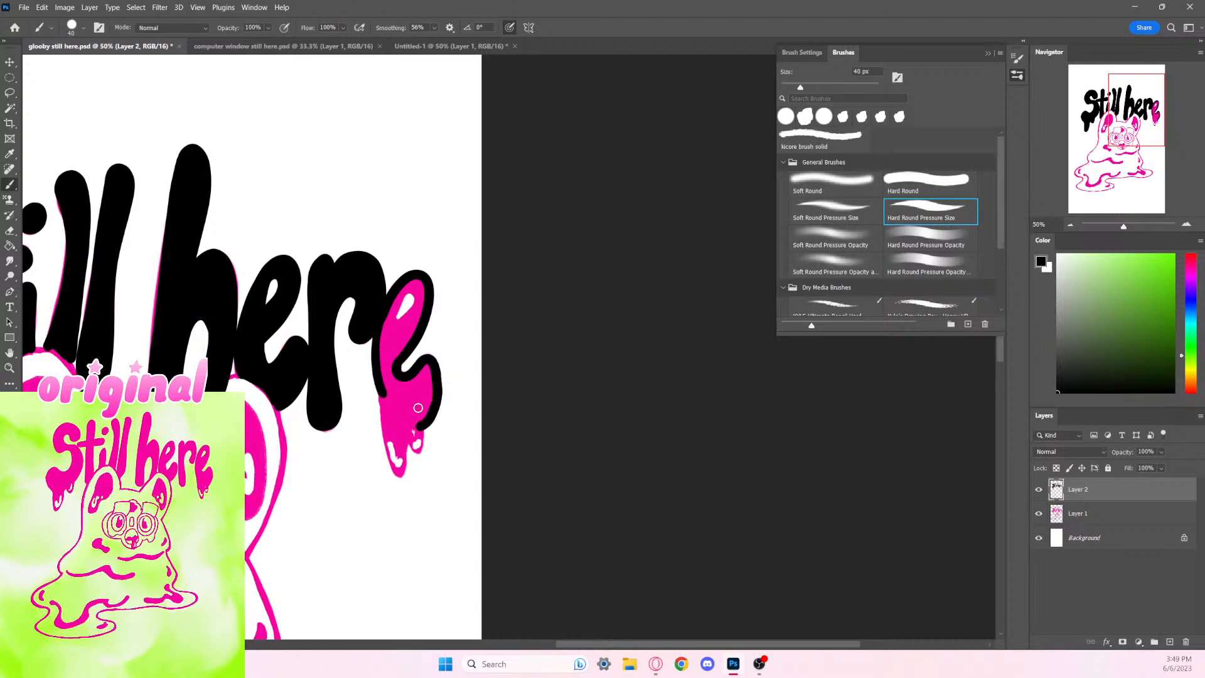
pyautogui.hotkey('ctrl', 'z')
pyautogui.moveTo(396, 364)
pyautogui.mouseDown()
pyautogui.moveTo(430, 357)
pyautogui.moveTo(436, 400)
pyautogui.moveTo(419, 426)
pyautogui.moveTo(384, 401)
pyautogui.moveTo(402, 478)
pyautogui.moveTo(434, 391)
pyautogui.mouseUp()
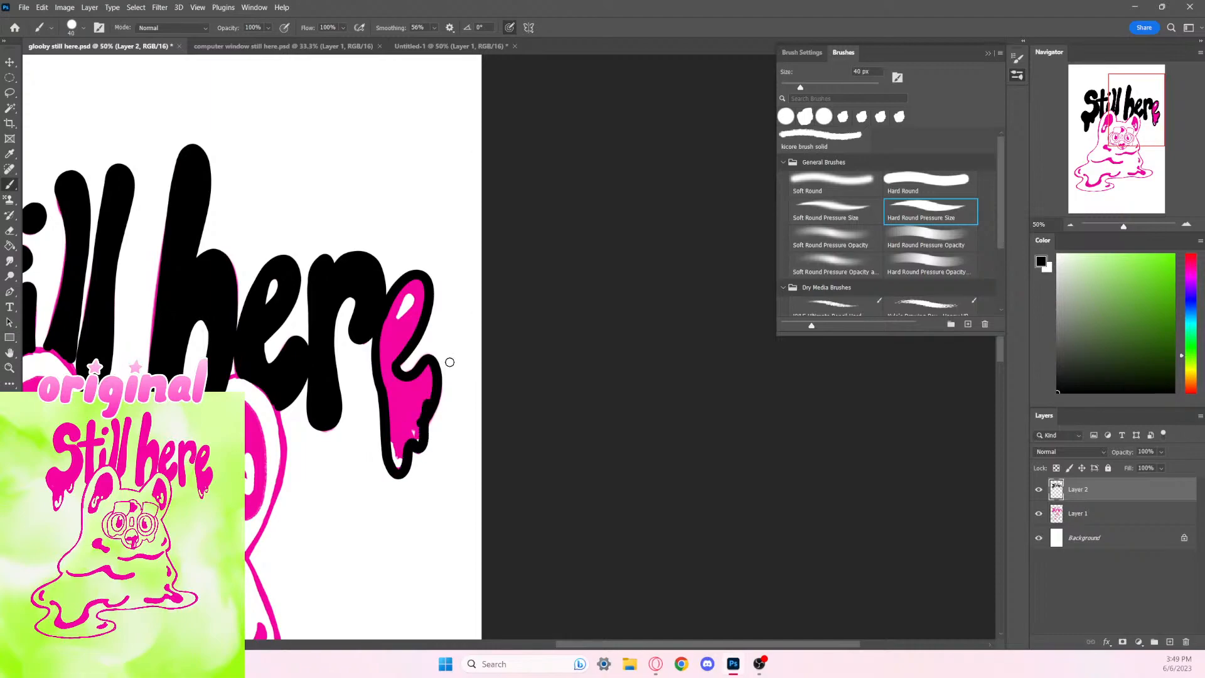
pyautogui.moveTo(420, 436)
pyautogui.mouseDown()
pyautogui.moveTo(400, 471)
pyautogui.moveTo(403, 389)
pyautogui.moveTo(401, 452)
pyautogui.moveTo(430, 386)
pyautogui.moveTo(426, 407)
pyautogui.moveTo(429, 363)
pyautogui.moveTo(403, 431)
pyautogui.moveTo(428, 370)
pyautogui.moveTo(417, 422)
pyautogui.moveTo(393, 410)
pyautogui.moveTo(392, 426)
pyautogui.moveTo(386, 378)
pyautogui.moveTo(403, 316)
pyautogui.moveTo(398, 326)
pyautogui.moveTo(420, 293)
pyautogui.moveTo(409, 286)
pyautogui.moveTo(389, 329)
pyautogui.moveTo(412, 273)
pyautogui.moveTo(421, 310)
pyautogui.moveTo(403, 343)
pyautogui.moveTo(409, 325)
pyautogui.moveTo(385, 348)
pyautogui.moveTo(391, 307)
pyautogui.moveTo(384, 371)
pyautogui.moveTo(383, 345)
pyautogui.moveTo(405, 292)
pyautogui.moveTo(400, 379)
pyautogui.mouseUp()
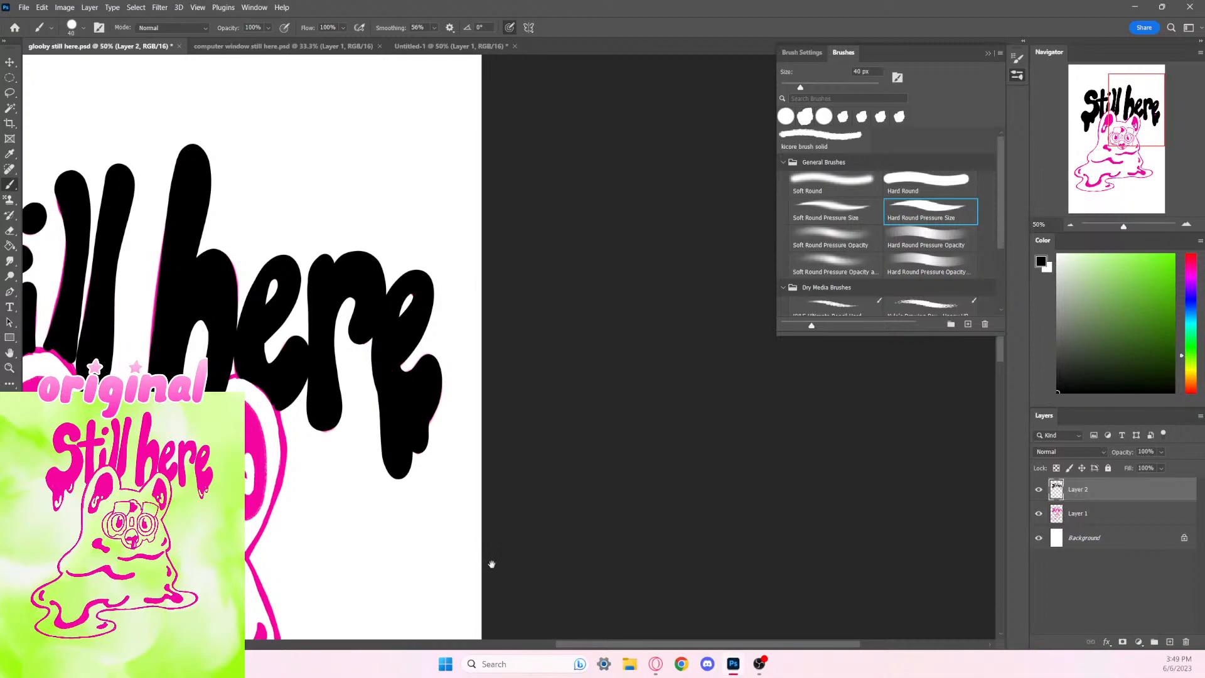
# Step: Switch to the Eraser for cutting highlights into the black lettering and set its size to 30 px
pyautogui.moveTo(487, 563); pyautogui.dragTo(740, 533)
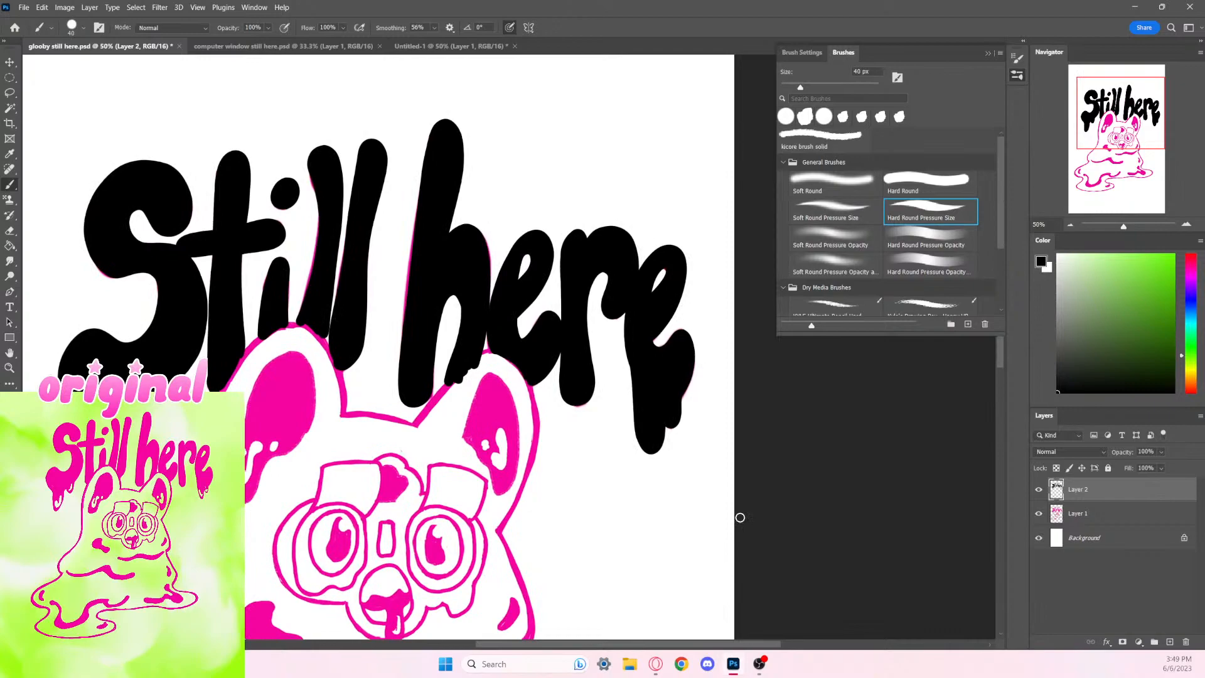
pyautogui.hotkey('ctrl', '-')
pyautogui.hotkey('ctrl', '-')
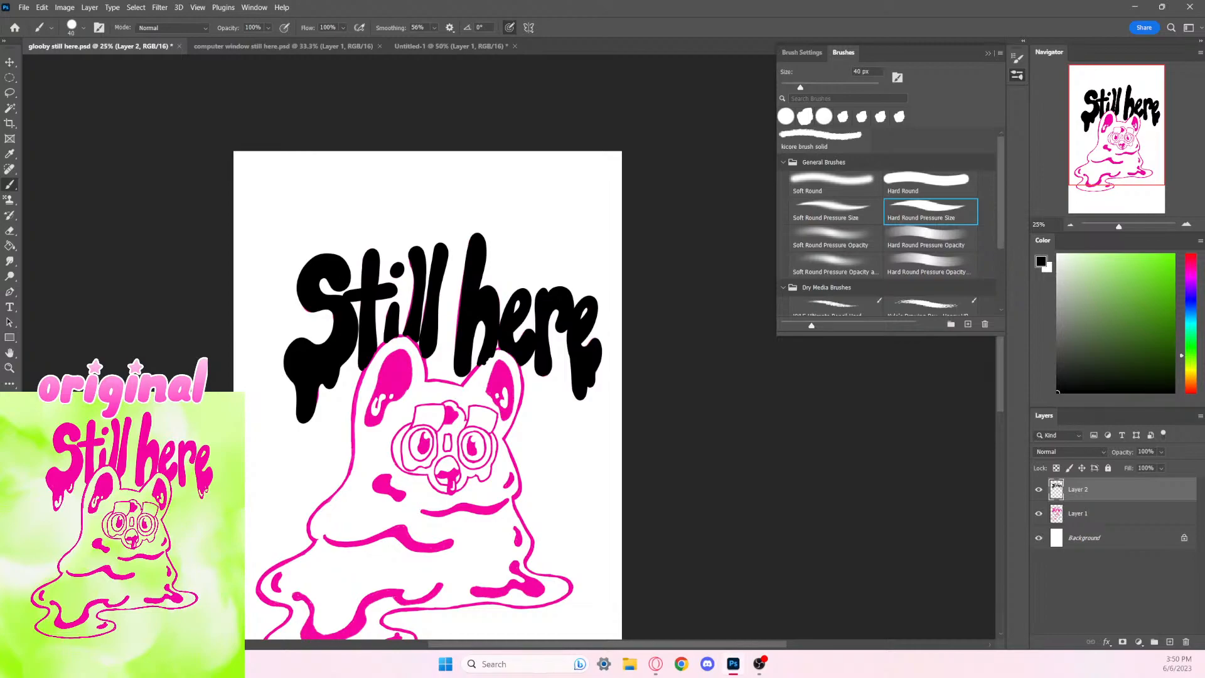
pyautogui.press('e')
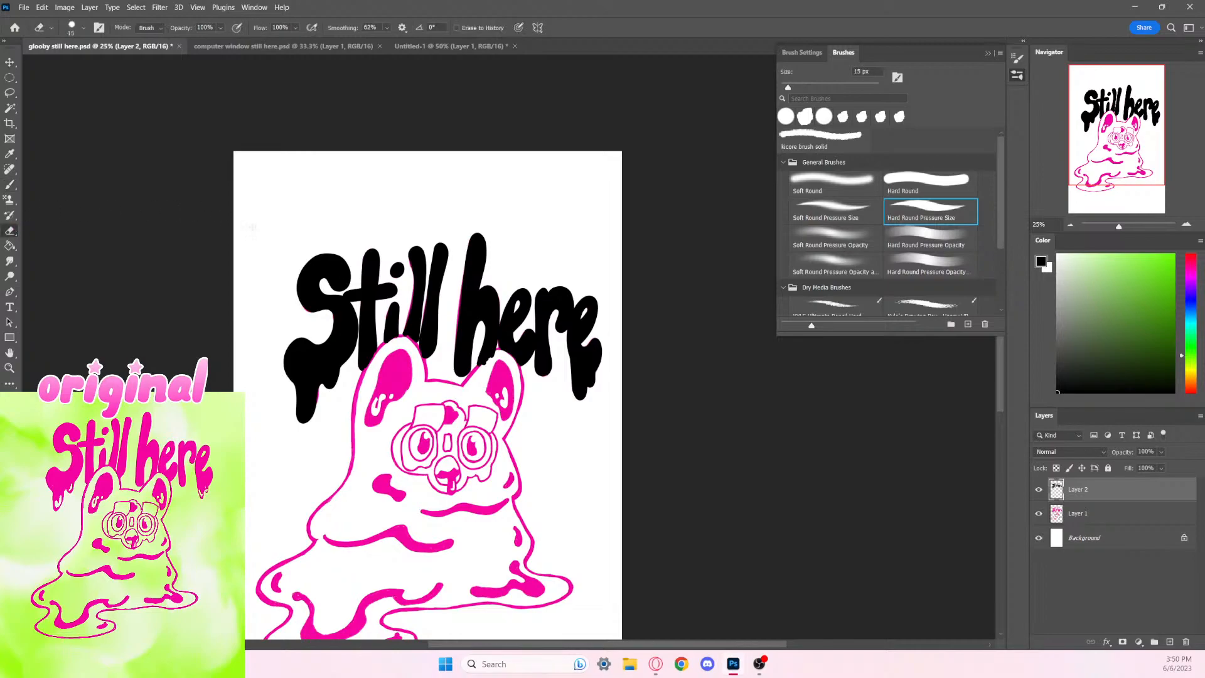
pyautogui.press(']')
pyautogui.press(']')
pyautogui.press(']')
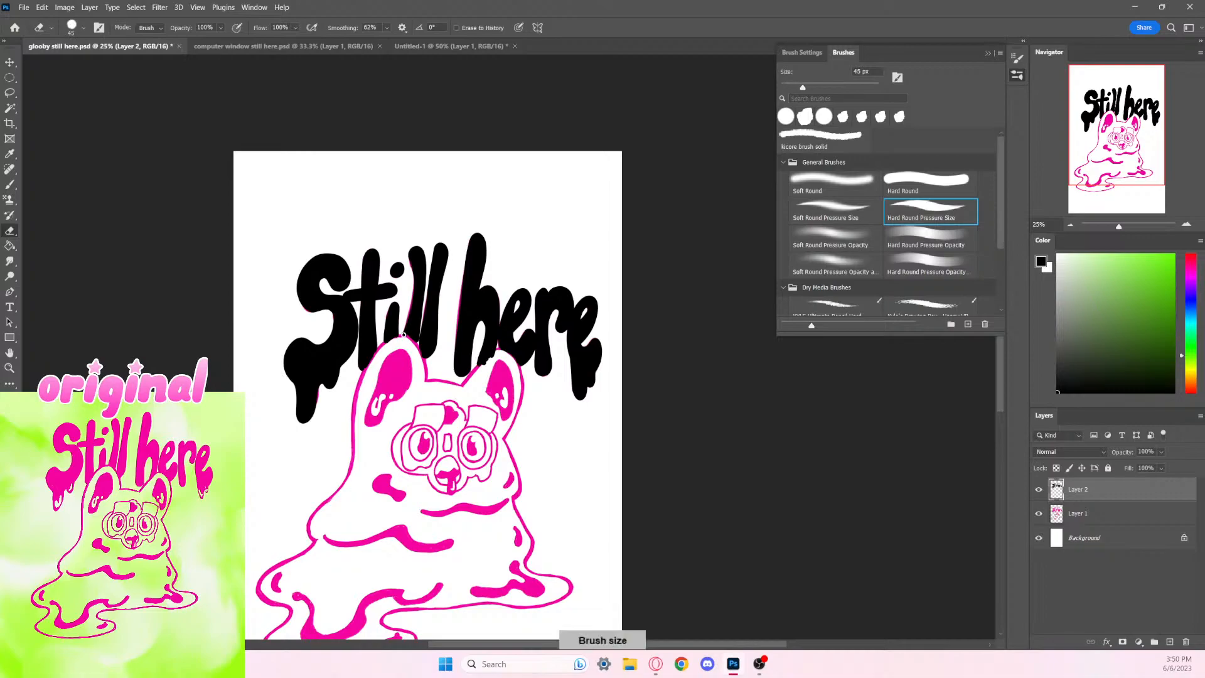
pyautogui.hotkey('ctrl', '=')
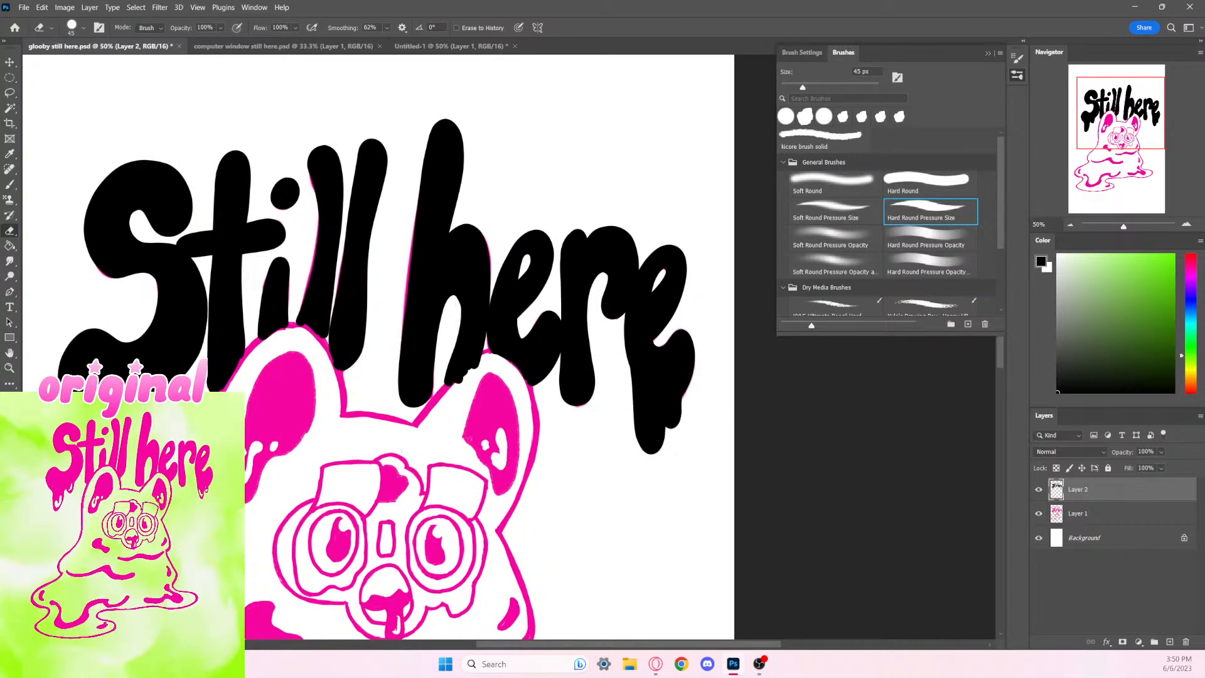
pyautogui.press('[')
pyautogui.press('[')
pyautogui.press('[')
pyautogui.moveTo(531, 492); pyautogui.dragTo(256, 430)
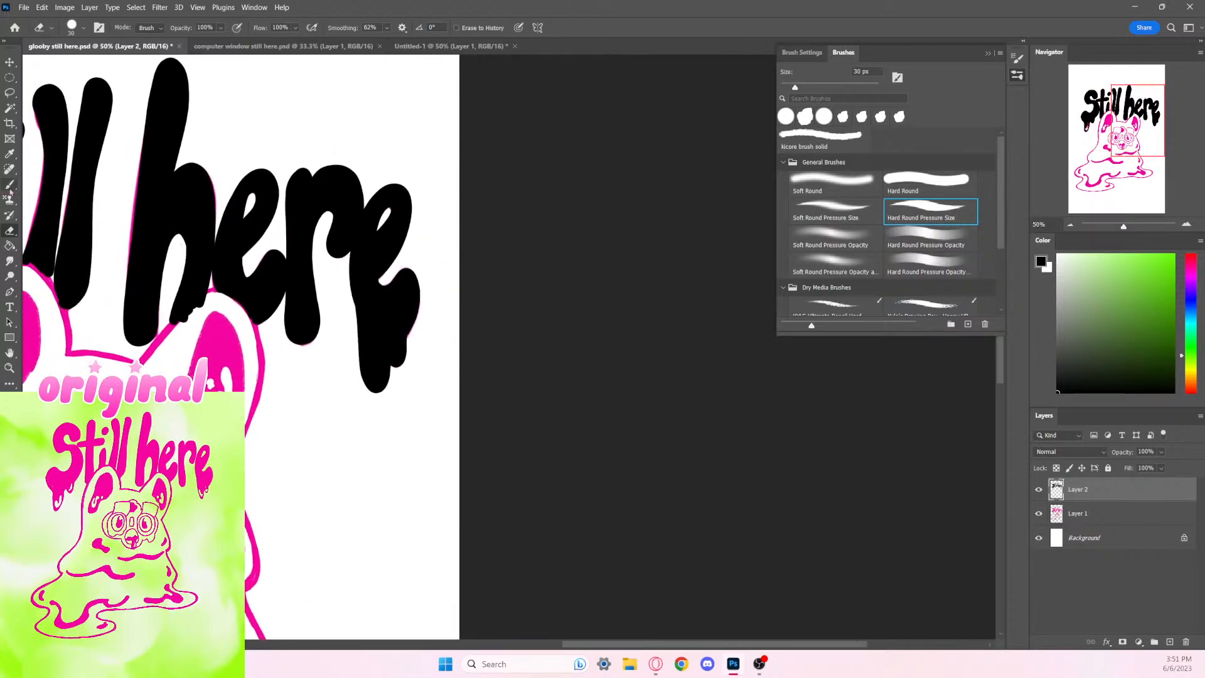
# Step: Erase small highlight shapes inside the drips of the final e, undoing the uneven strokes
pyautogui.moveTo(366, 369)
pyautogui.mouseDown()
pyautogui.moveTo(380, 383)
pyautogui.moveTo(368, 363)
pyautogui.mouseUp()
pyautogui.hotkey('ctrl', 'z')
pyautogui.click(383, 373)
pyautogui.click(402, 347)
pyautogui.moveTo(402, 353); pyautogui.dragTo(402, 357)
pyautogui.hotkey('ctrl', 'z')
# Step: Refine the edges of the highlights in the final e's drips with the black brush at 7 px
pyautogui.hotkey('ctrl', '+')
pyautogui.hotkey('ctrl', '+')
pyautogui.hotkey('ctrl', '+')
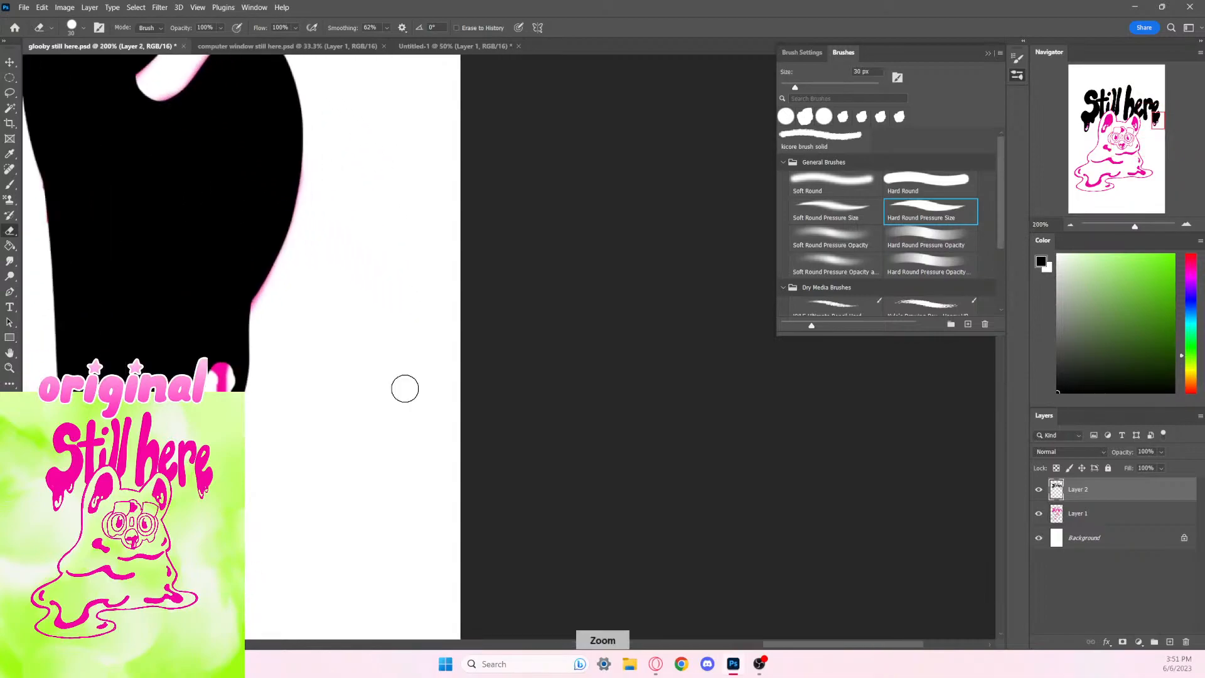
pyautogui.press('b')
pyautogui.press('[')
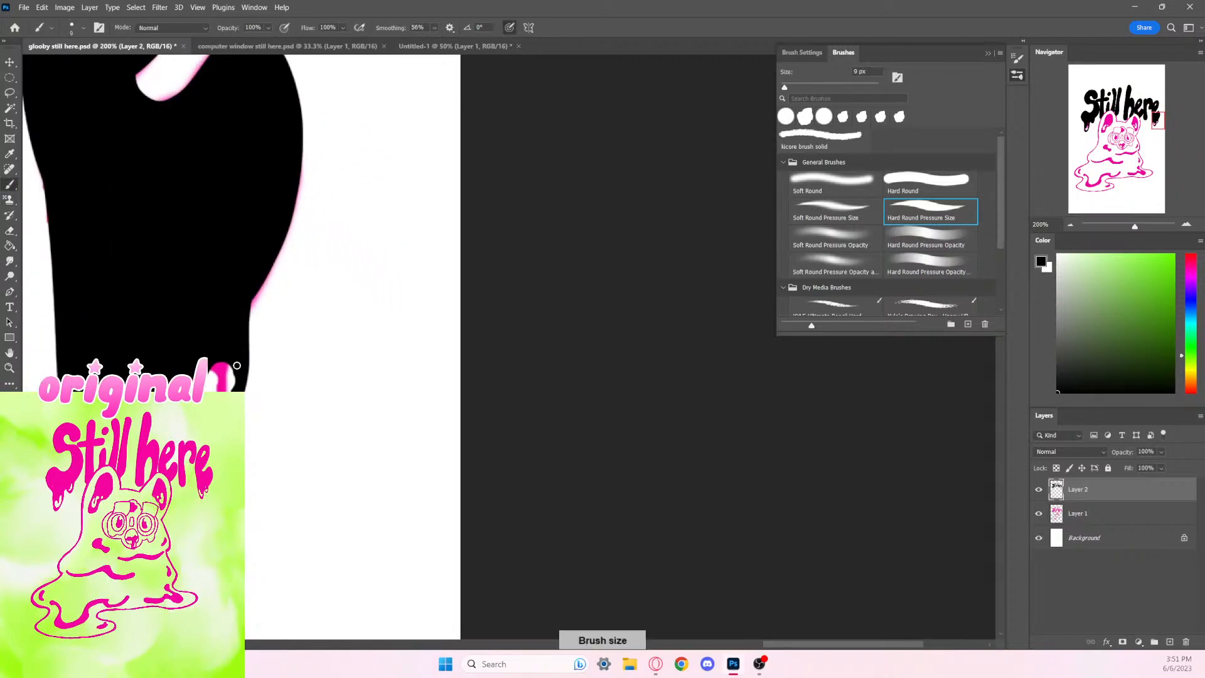
pyautogui.press('[')
pyautogui.press('[')
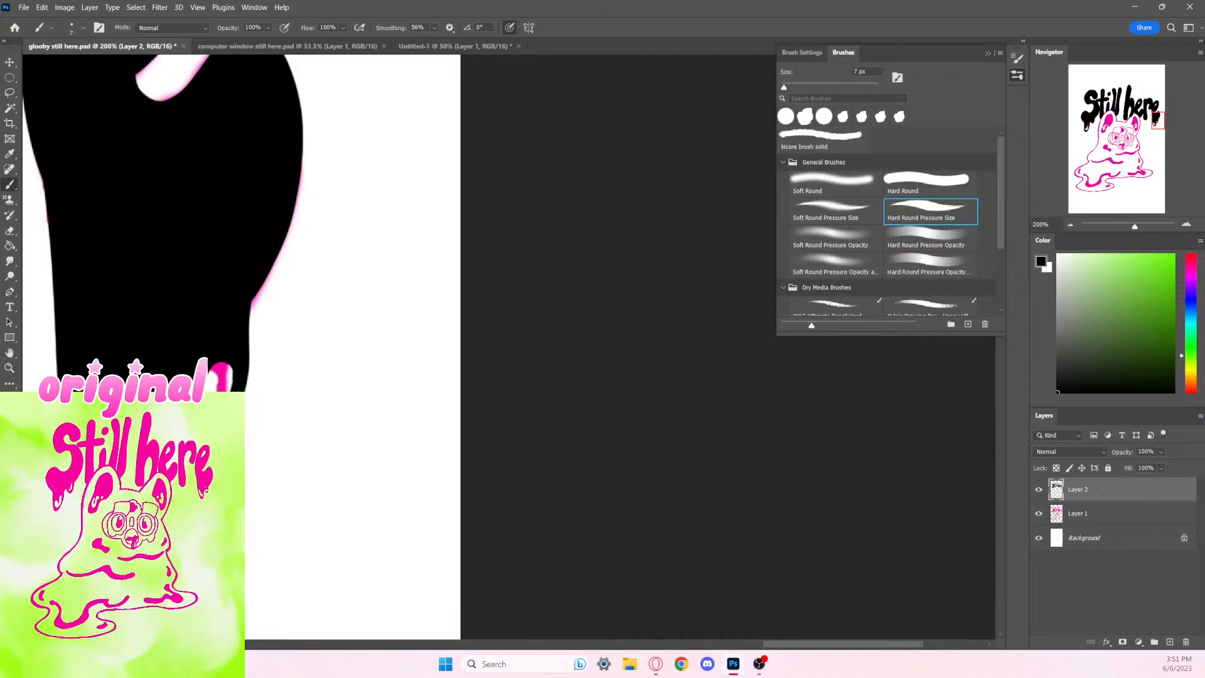
pyautogui.hotkey('ctrl', '-')
pyautogui.hotkey('ctrl', '-')
pyautogui.hotkey('ctrl', '-')
pyautogui.hotkey('ctrl', '-')
pyautogui.hotkey('ctrl', '-')
pyautogui.hotkey('ctrl', '-')
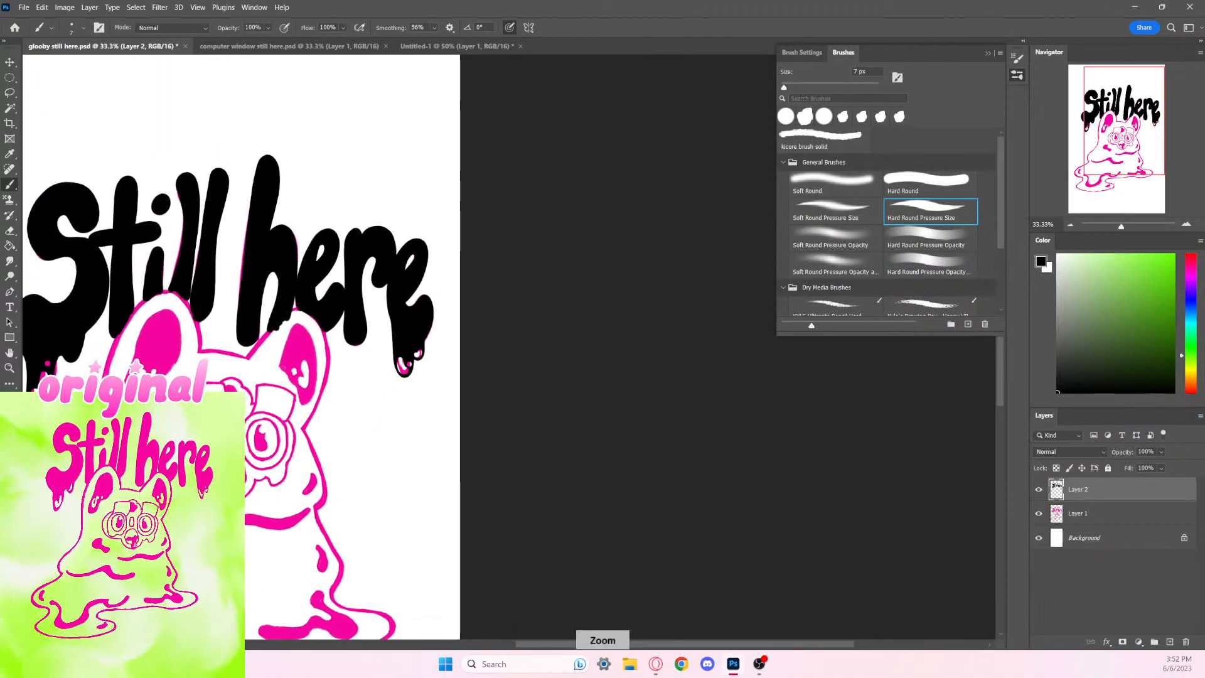
pyautogui.hotkey('ctrl', '+')
pyautogui.hotkey('ctrl', '+')
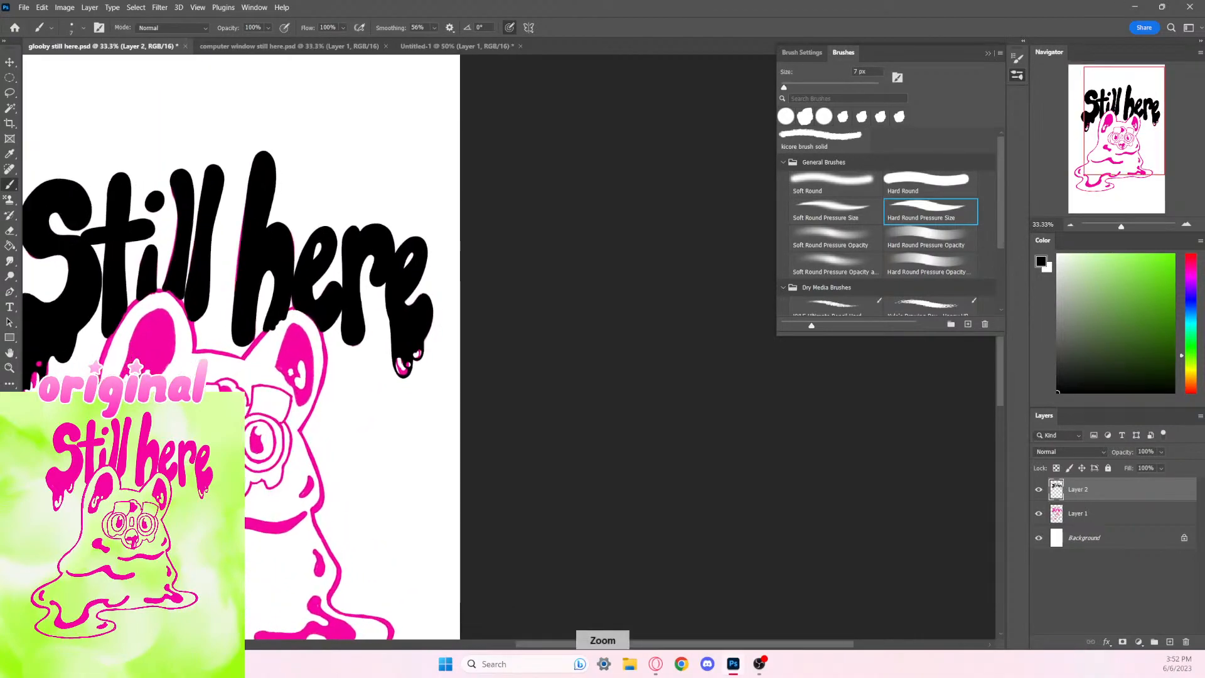
pyautogui.moveTo(302, 371); pyautogui.dragTo(564, 314)
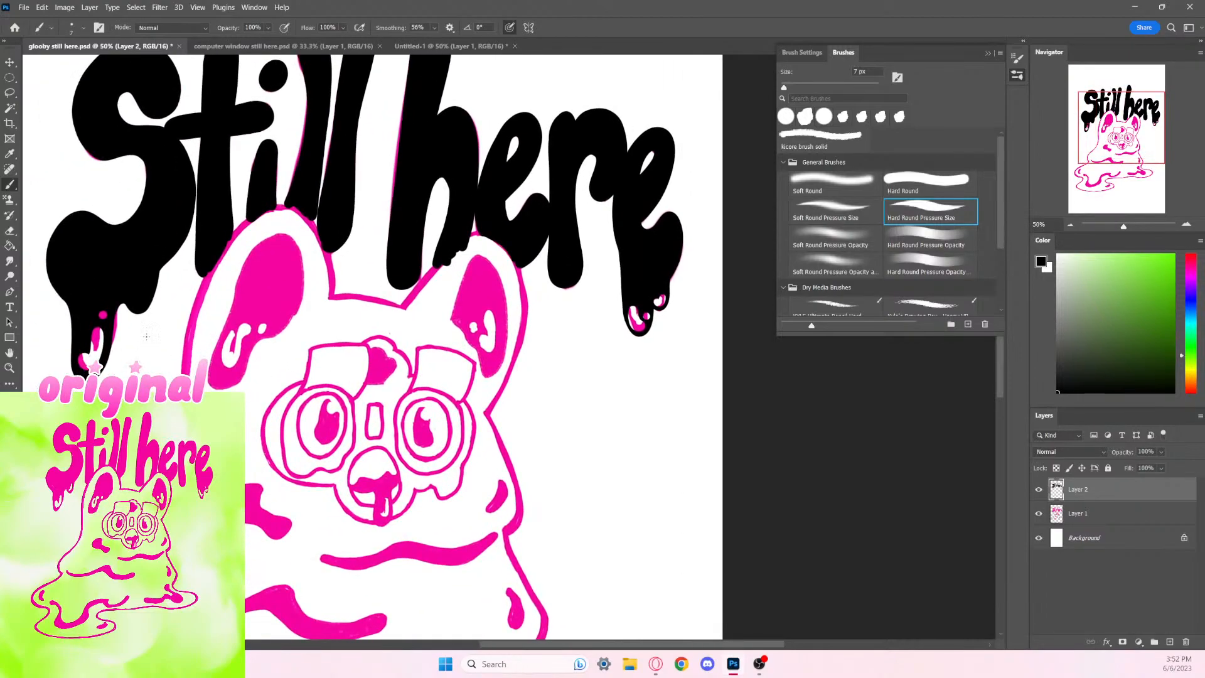
# Step: Erase a curved highlight inside the short drip of the S, redoing the strokes that come out uneven
pyautogui.press('e')
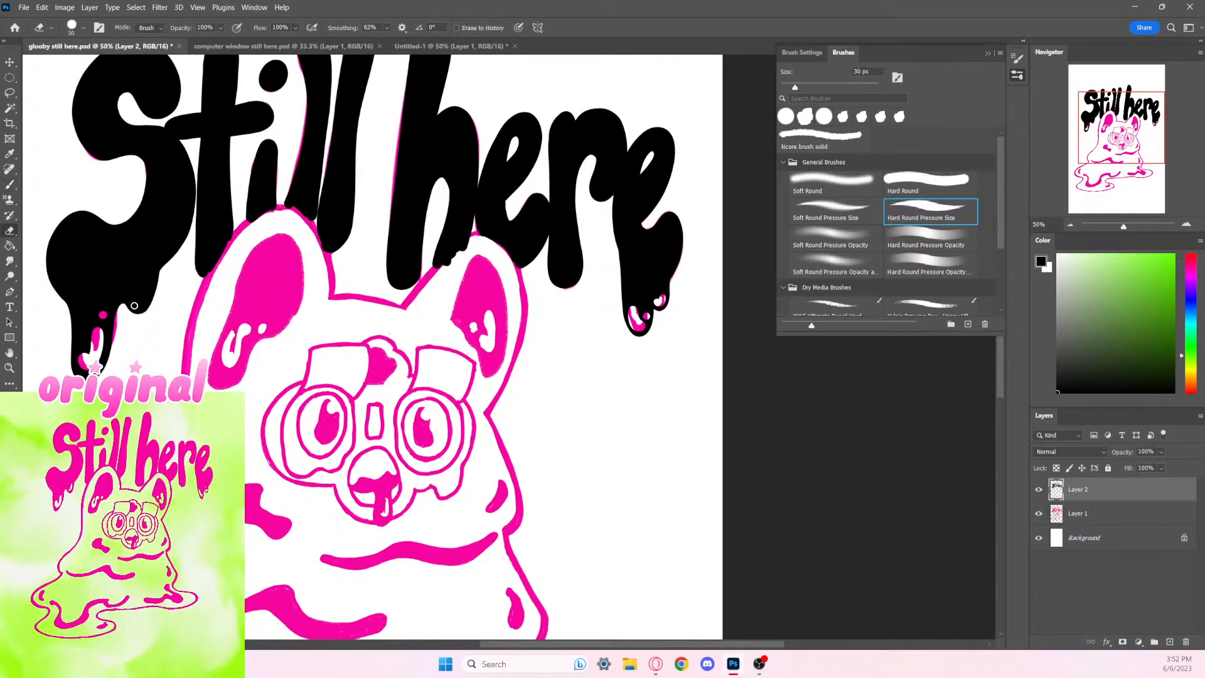
pyautogui.moveTo(145, 303); pyautogui.dragTo(150, 292)
pyautogui.hotkey('ctrl', 'z')
pyautogui.click(131, 302)
pyautogui.moveTo(150, 292); pyautogui.dragTo(145, 304)
pyautogui.hotkey('ctrl', 'z')
pyautogui.hotkey('ctrl', 'z')
pyautogui.click(139, 305)
pyautogui.moveTo(141, 305); pyautogui.dragTo(149, 288)
# Step: Refine the lower part of the highlight in the S's short drip with the Eraser at 9 px
pyautogui.click(9, 185)
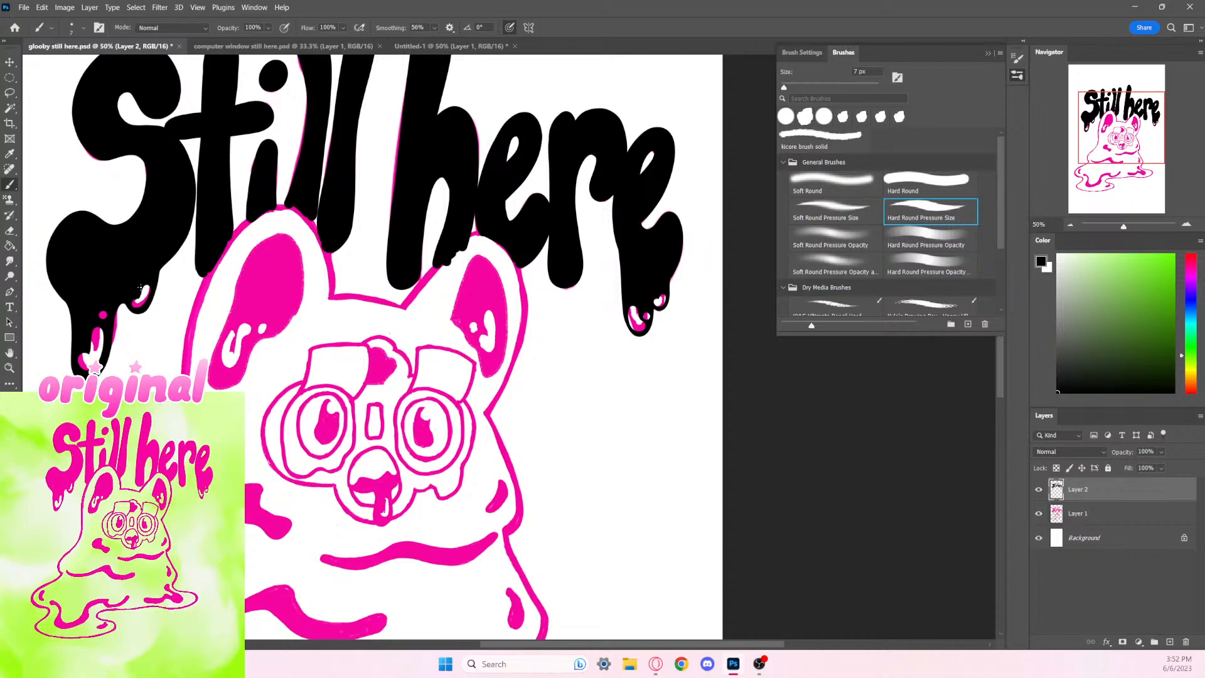
pyautogui.hotkey('ctrl', '+')
pyautogui.hotkey('ctrl', '+')
pyautogui.hotkey('ctrl', '+')
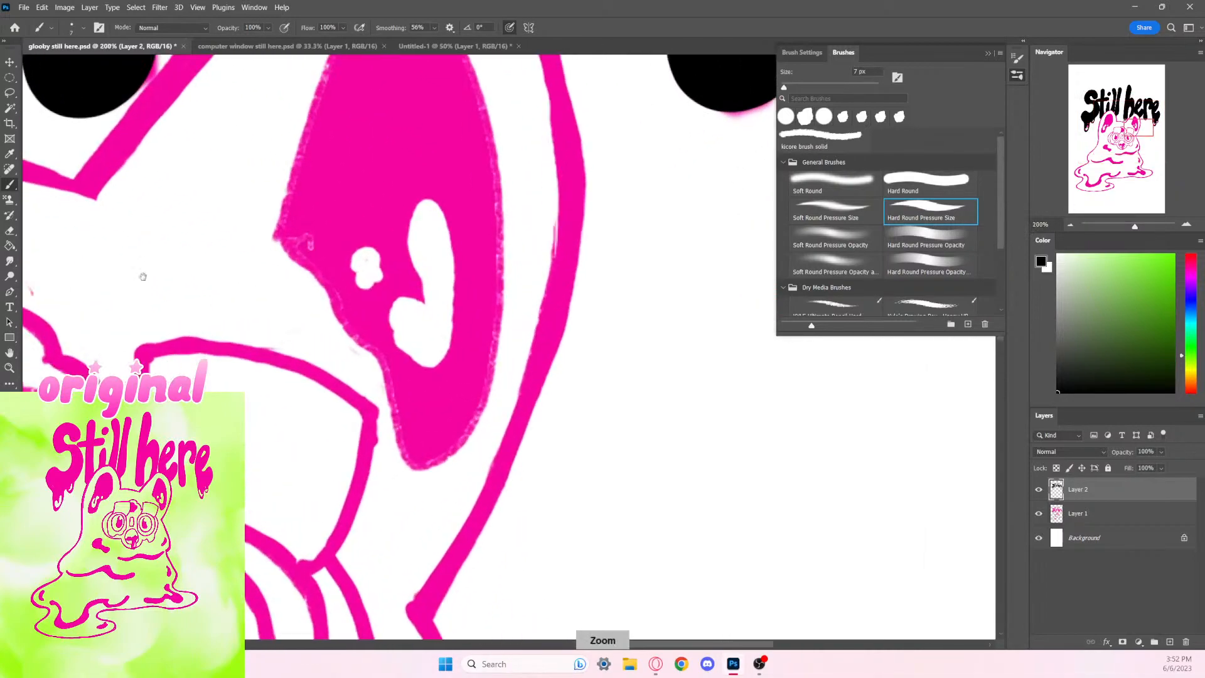
pyautogui.moveTo(313, 504); pyautogui.dragTo(936, 674)
pyautogui.moveTo(343, 480); pyautogui.dragTo(765, 557)
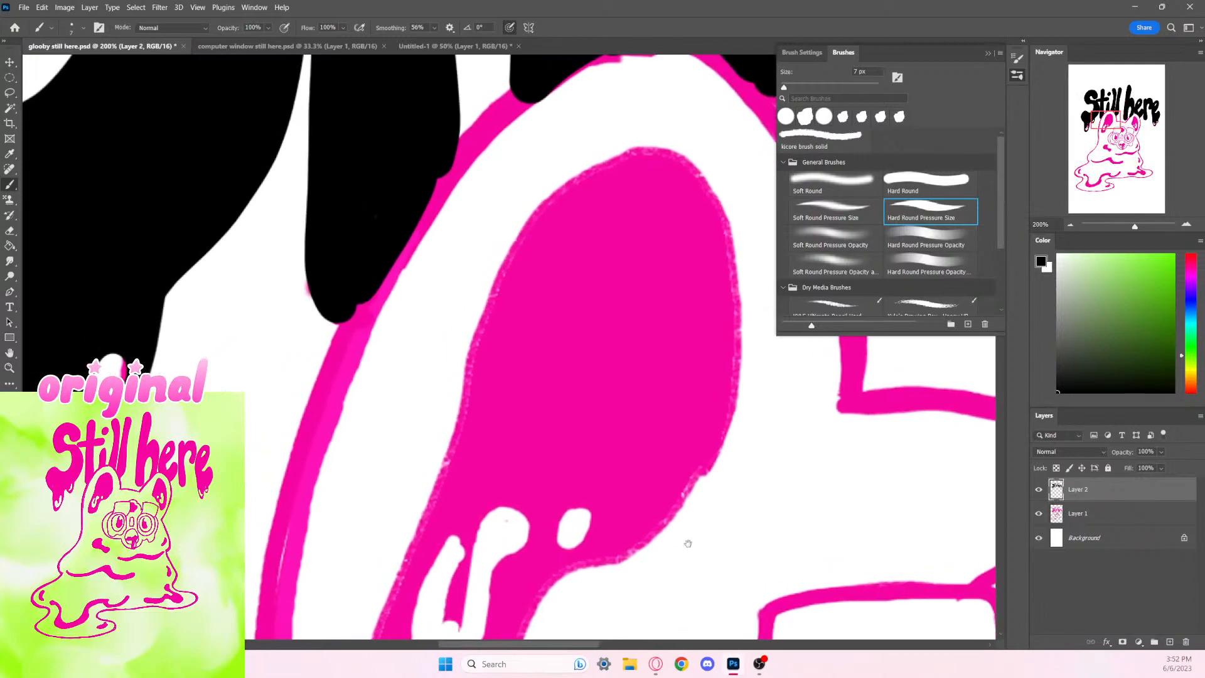
pyautogui.moveTo(375, 233); pyautogui.dragTo(371, 224)
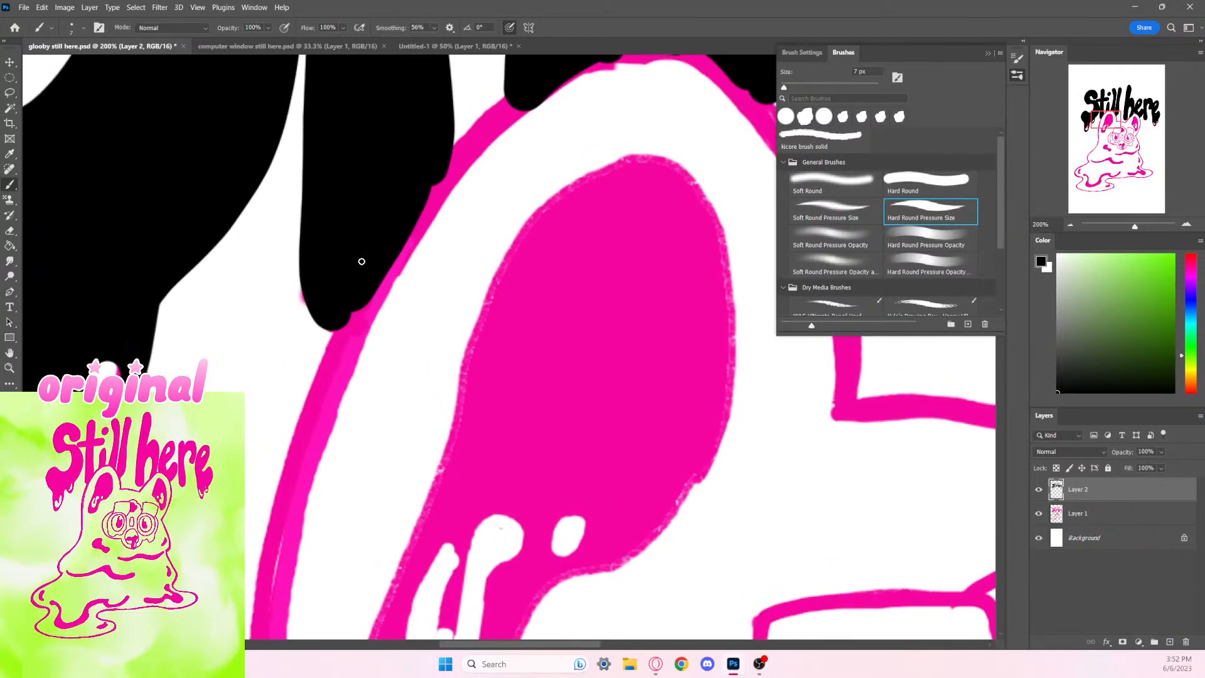
pyautogui.moveTo(239, 375); pyautogui.dragTo(532, 368)
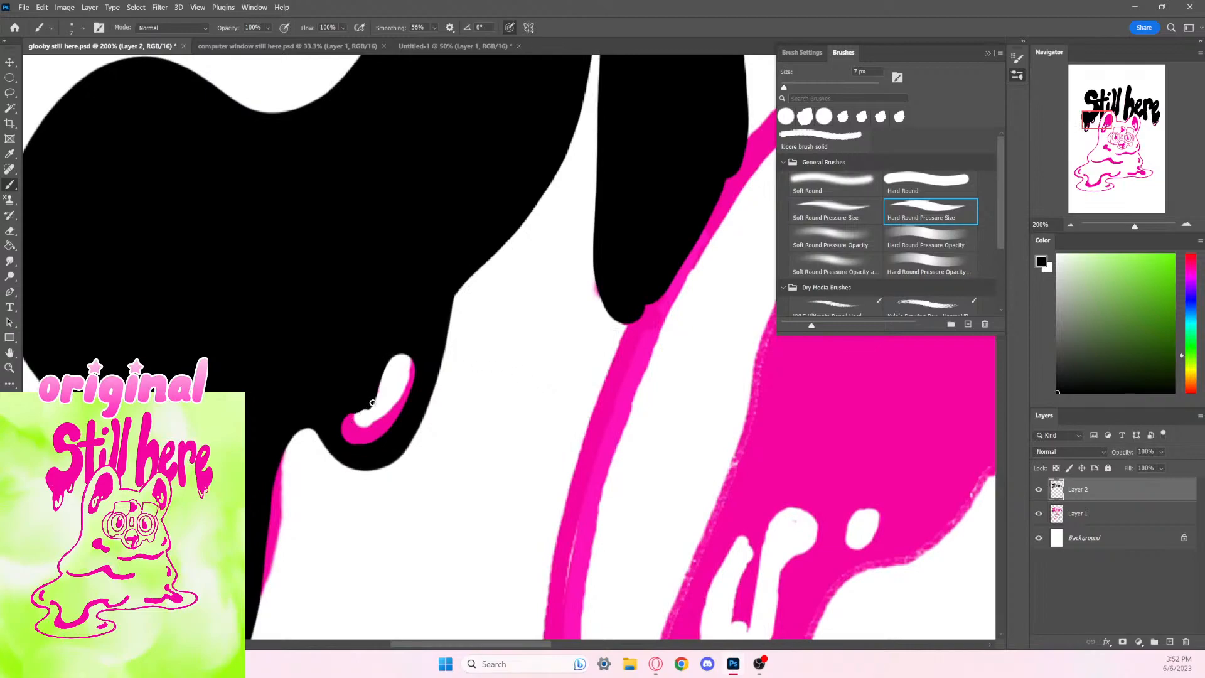
pyautogui.press('e')
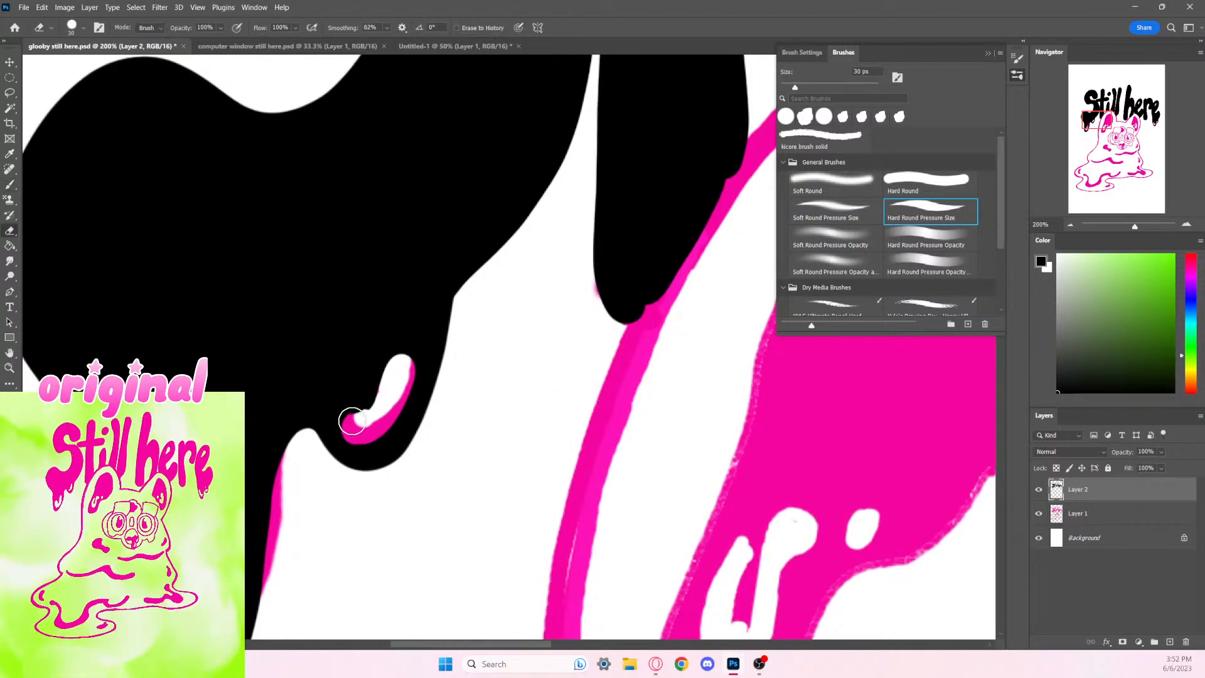
pyautogui.press('[')
pyautogui.press('[')
pyautogui.press('[')
pyautogui.moveTo(362, 421); pyautogui.dragTo(384, 427)
pyautogui.hotkey('ctrl', '-')
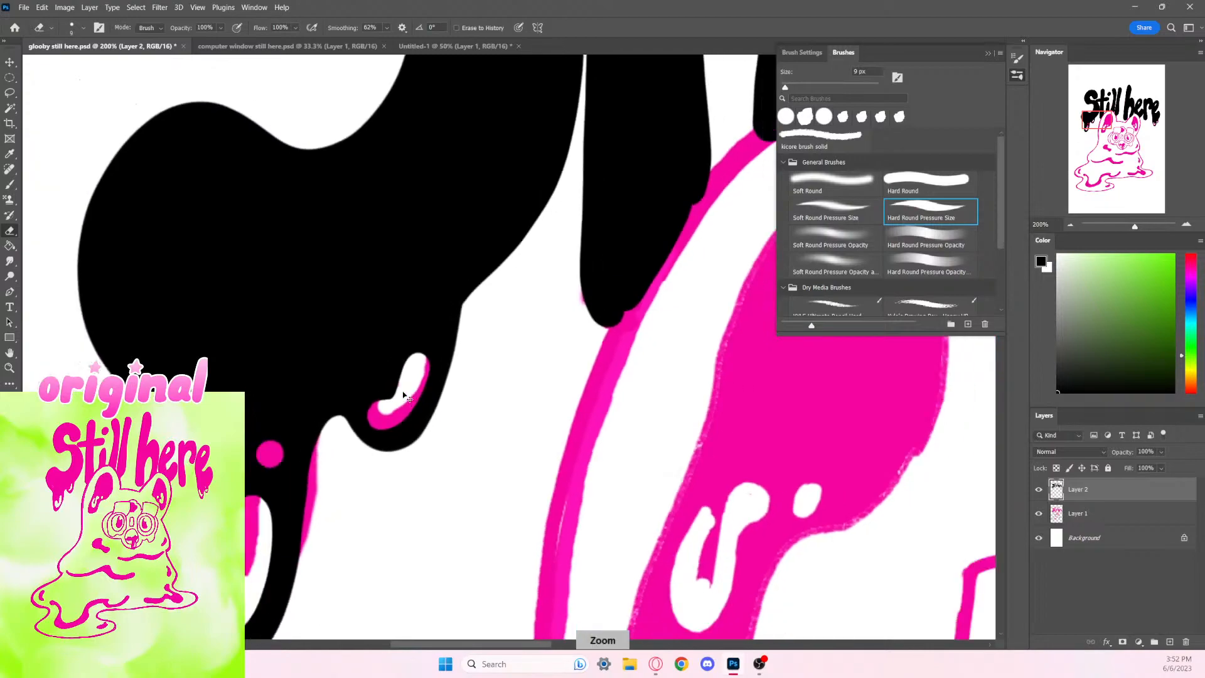
pyautogui.hotkey('ctrl', '-')
pyautogui.hotkey('ctrl', '-')
pyautogui.hotkey('ctrl', '-')
pyautogui.hotkey('ctrl', '-')
pyautogui.moveTo(697, 483); pyautogui.dragTo(377, 475)
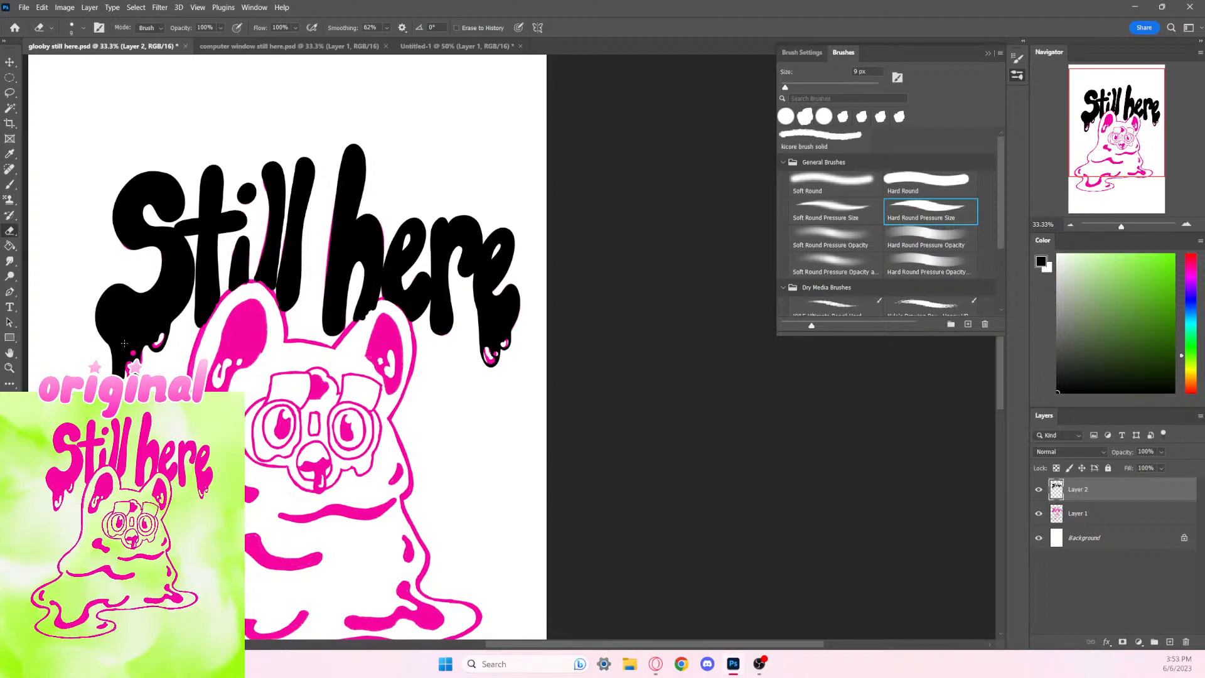
pyautogui.hotkey('ctrl', '+')
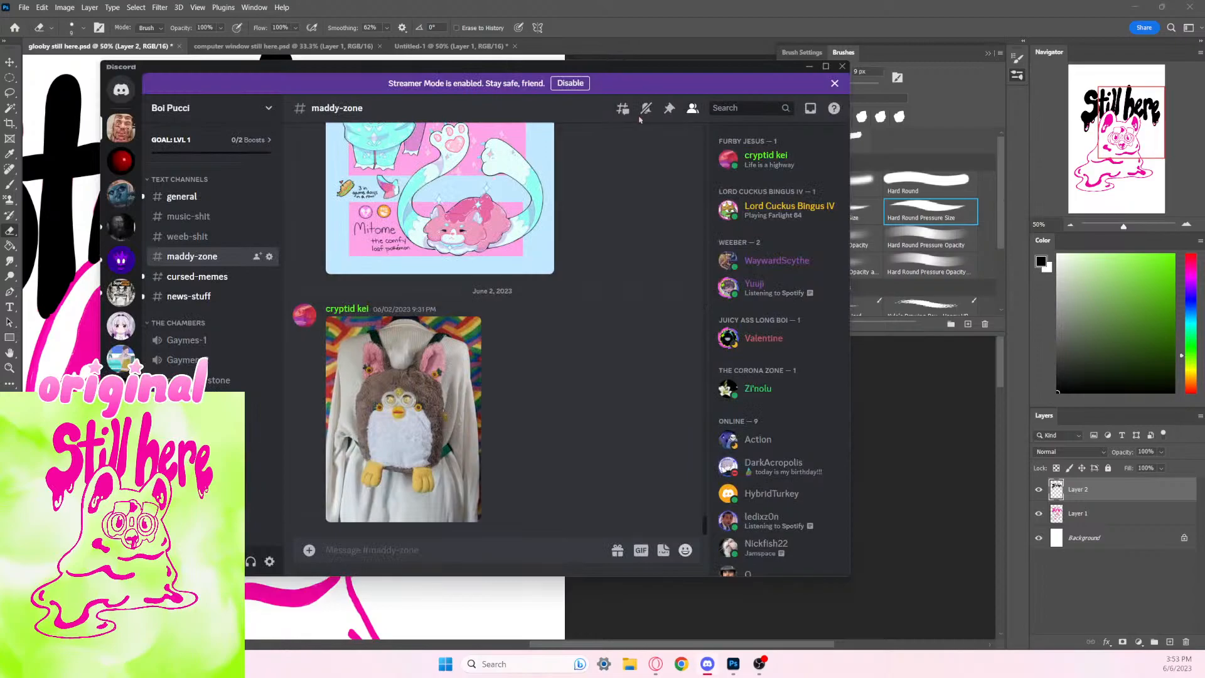
# Step: Move the Discord window off the canvas and return to the Photoshop drawing
pyautogui.moveTo(637, 71); pyautogui.dragTo(0, 119)
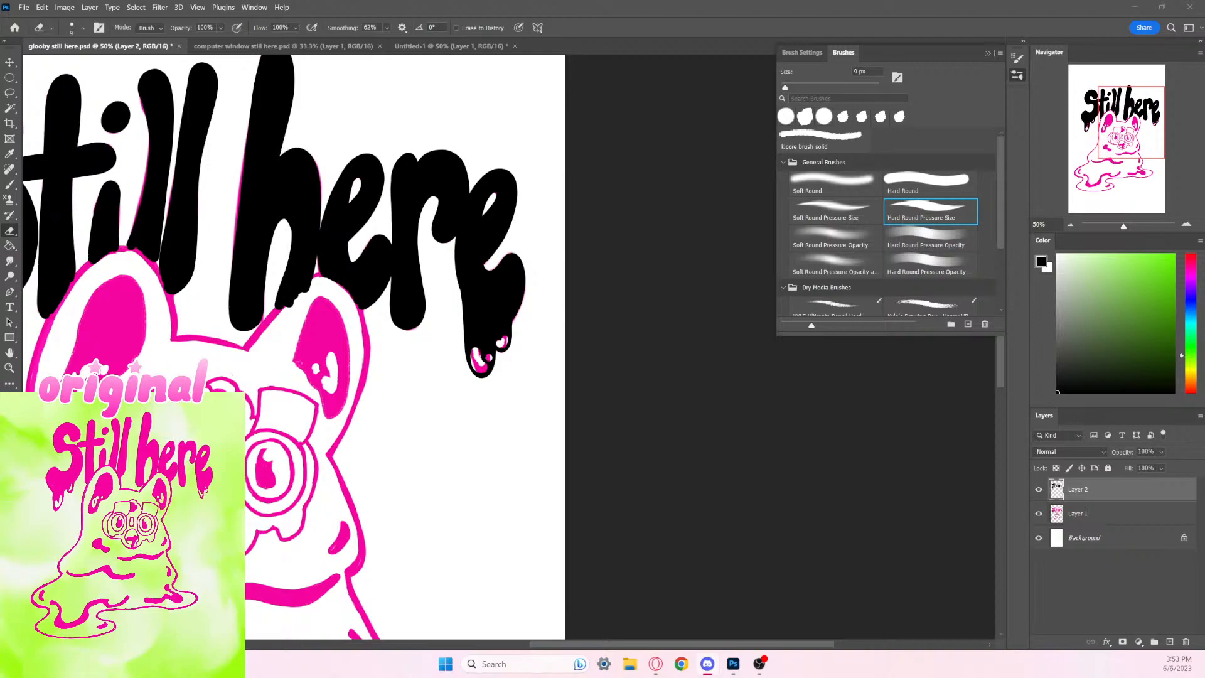
pyautogui.moveTo(0, 99); pyautogui.dragTo(632, 99)
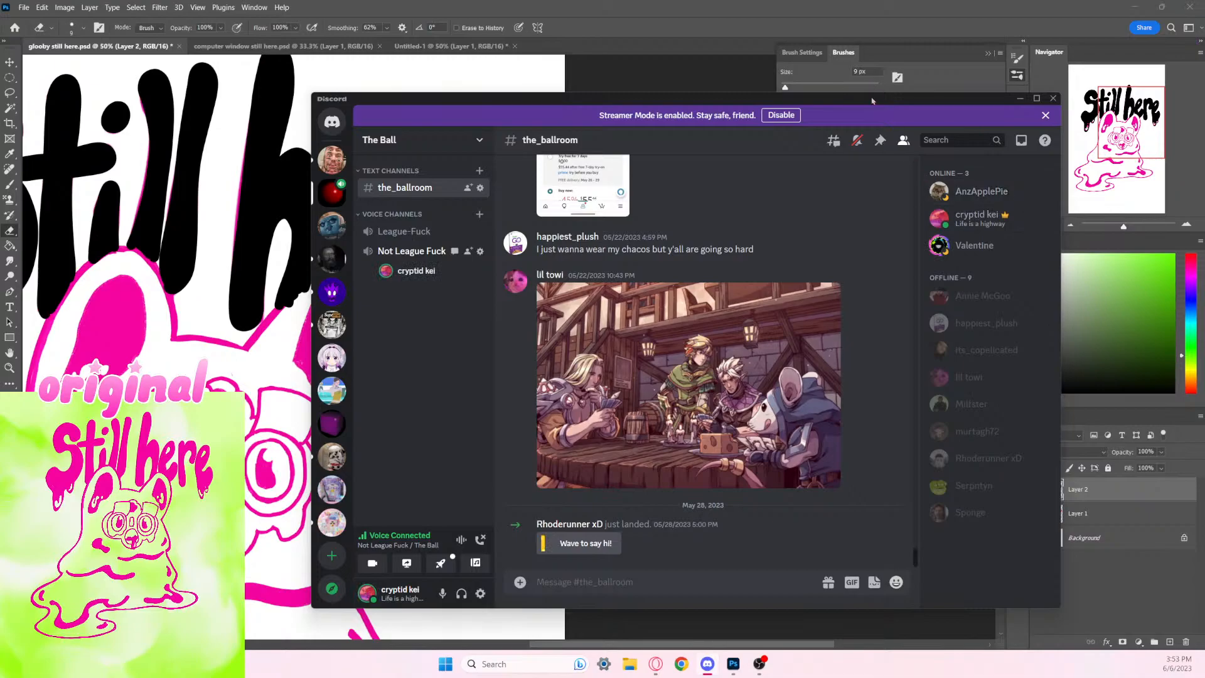
pyautogui.moveTo(867, 100); pyautogui.dragTo(0, 100)
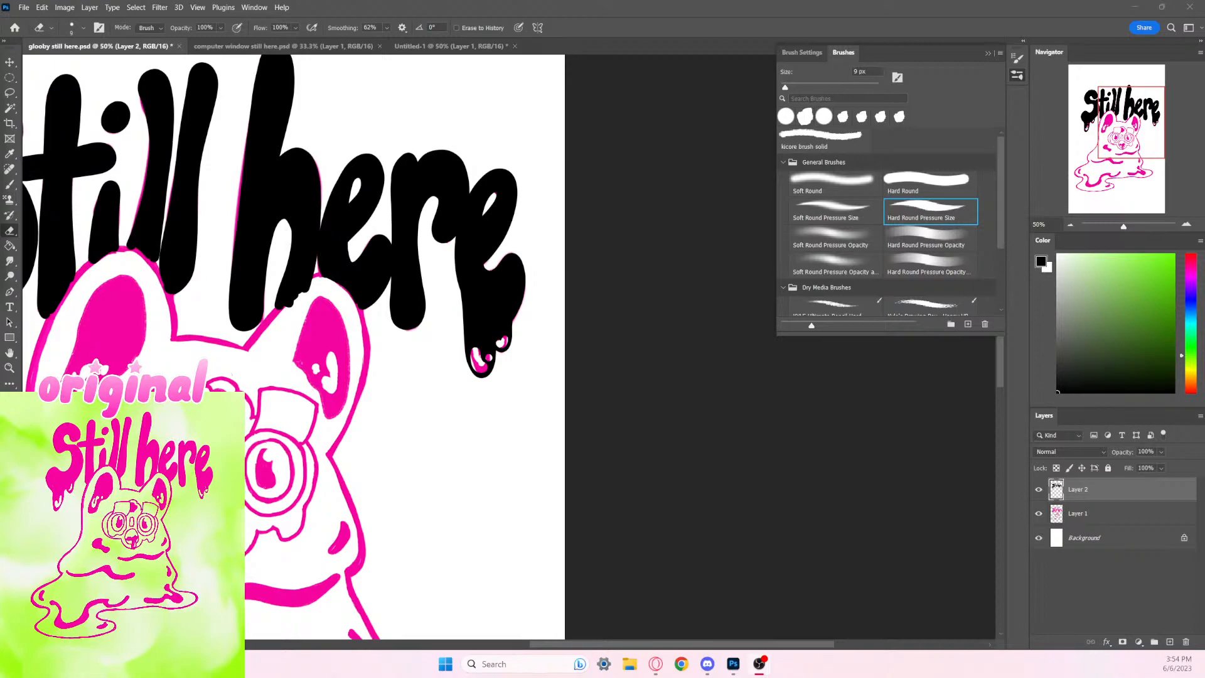
pyautogui.hotkey('alt', 'Tab')
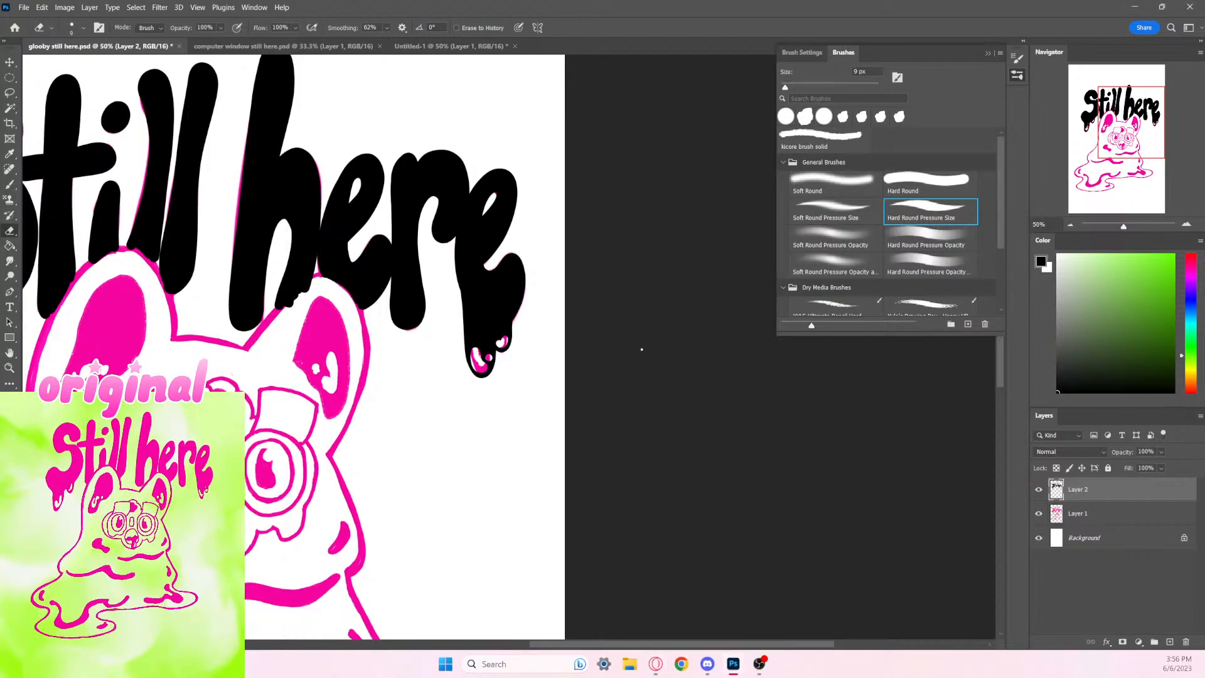
# Step: Increase the Eraser's size to 25 px
pyautogui.hotkey('ctrl', '+')
pyautogui.hotkey('ctrl', '-')
pyautogui.hotkey('ctrl', '-')
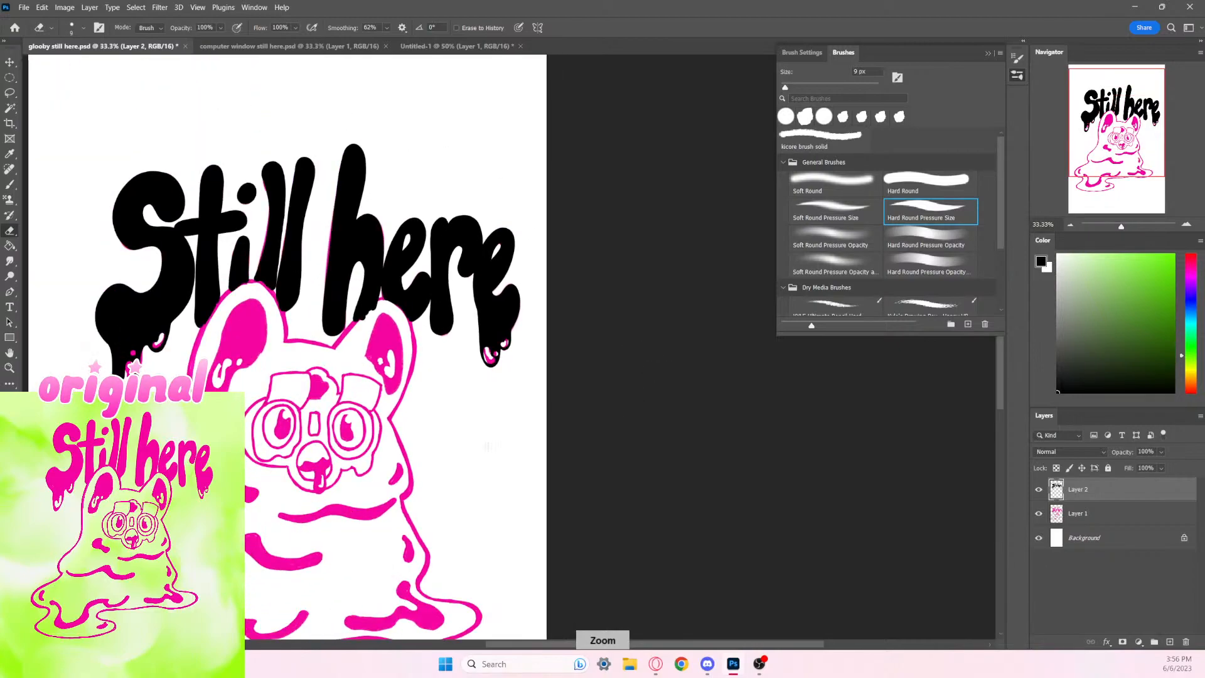
pyautogui.moveTo(354, 449); pyautogui.dragTo(396, 336)
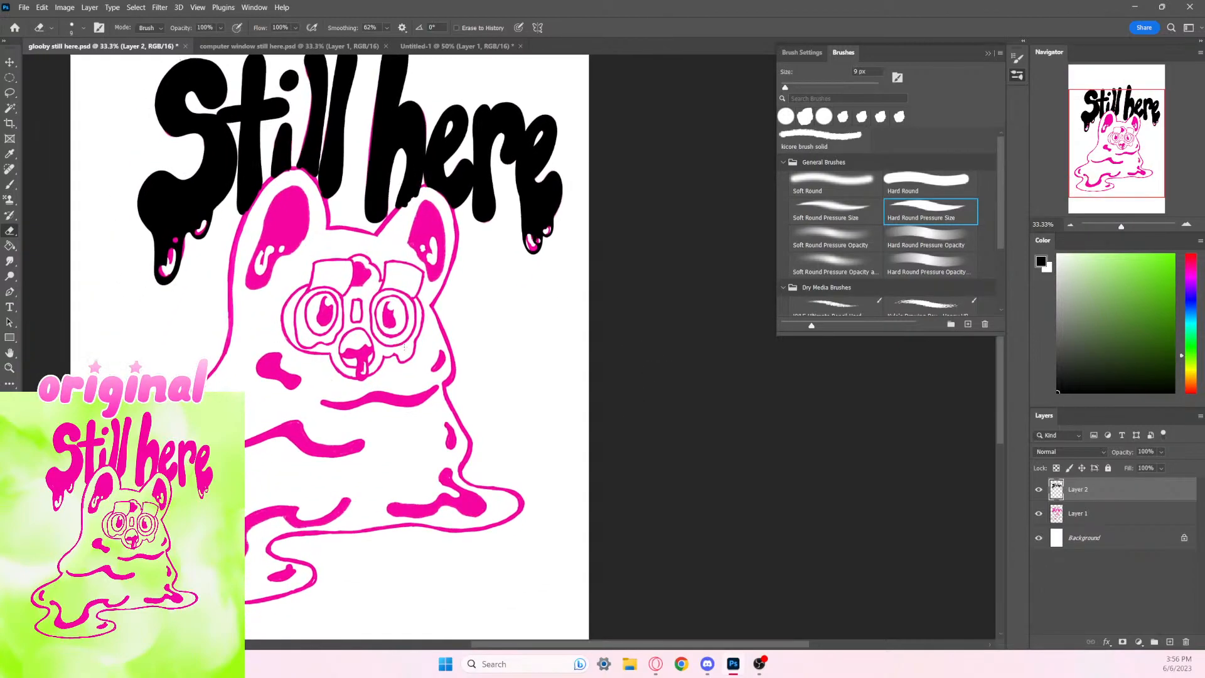
pyautogui.hotkey('ctrl', '+')
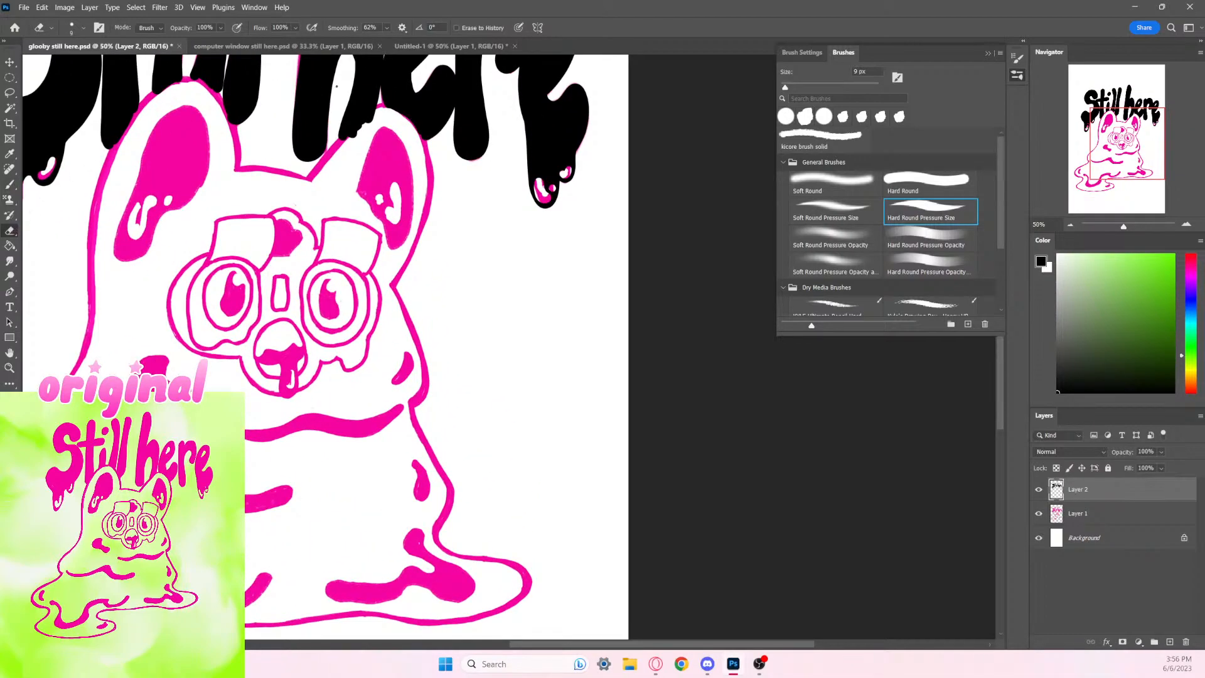
pyautogui.press(']')
pyautogui.press(']')
pyautogui.press(']')
pyautogui.press(']')
pyautogui.moveTo(504, 459); pyautogui.dragTo(559, 500)
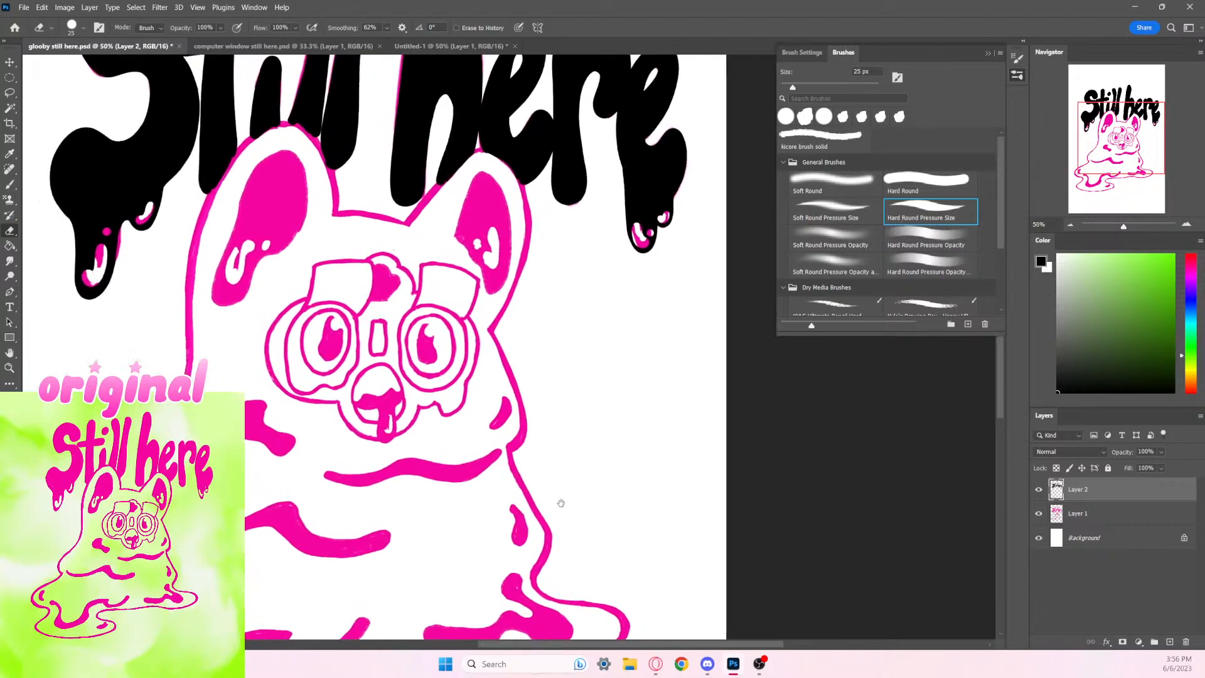
# Step: Try to ink the inner side of the character's left ear with an enlarged black brush, and undo the stroke
pyautogui.click(17, 187)
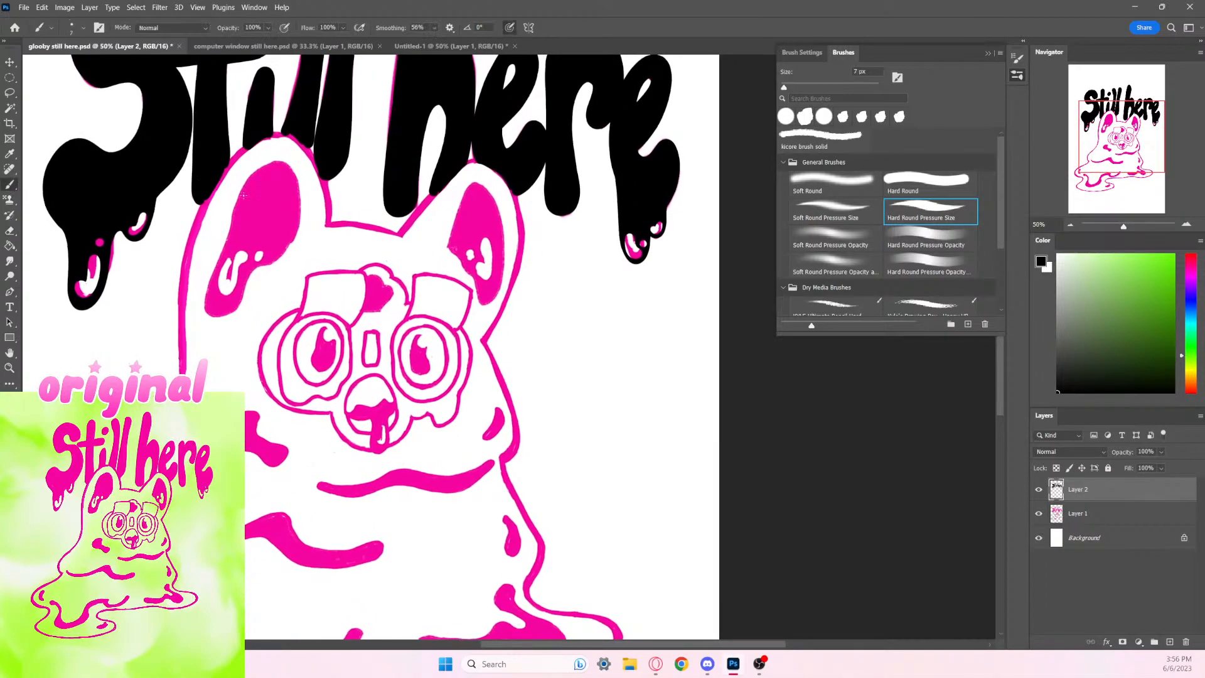
pyautogui.press(']')
pyautogui.press(']')
pyautogui.press(']')
pyautogui.press(']')
pyautogui.press(']')
pyautogui.press(']')
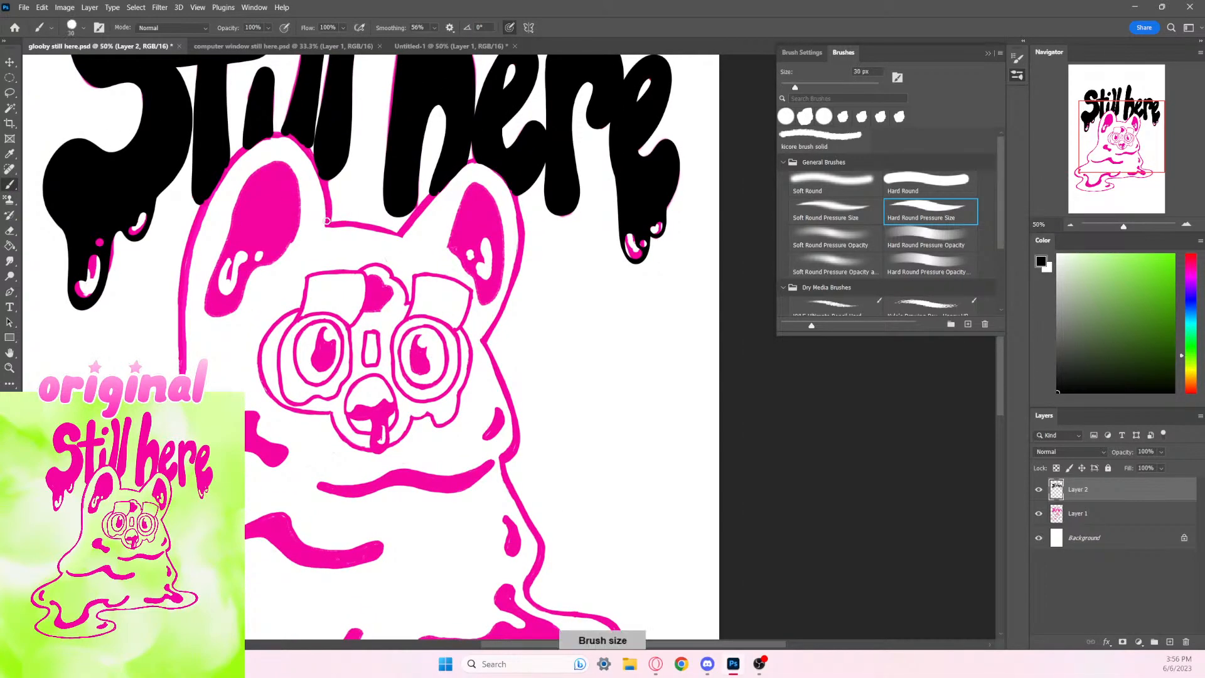
pyautogui.moveTo(327, 221)
pyautogui.mouseDown()
pyautogui.moveTo(326, 189)
pyautogui.moveTo(279, 131)
pyautogui.mouseUp()
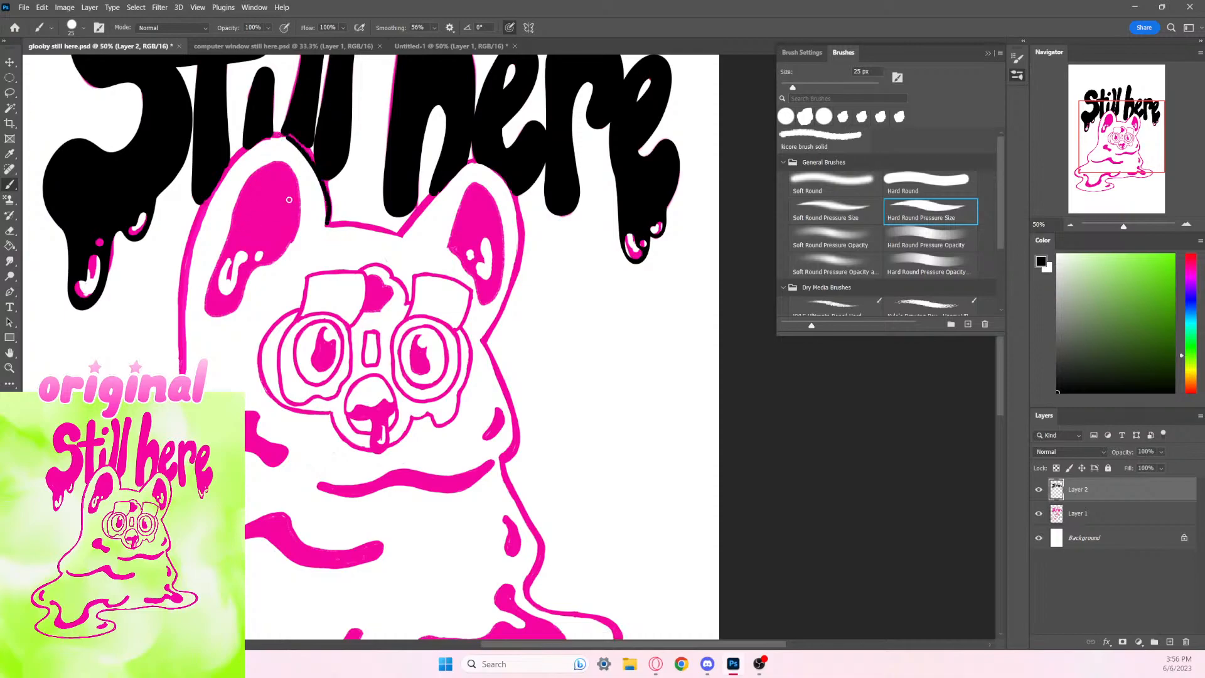
pyautogui.hotkey('ctrl', 'z')
# Step: Outline the character's left ear in black with the brush at 40 px, following the pink line beneath the lettering
pyautogui.press(']')
pyautogui.press(']')
pyautogui.press(']')
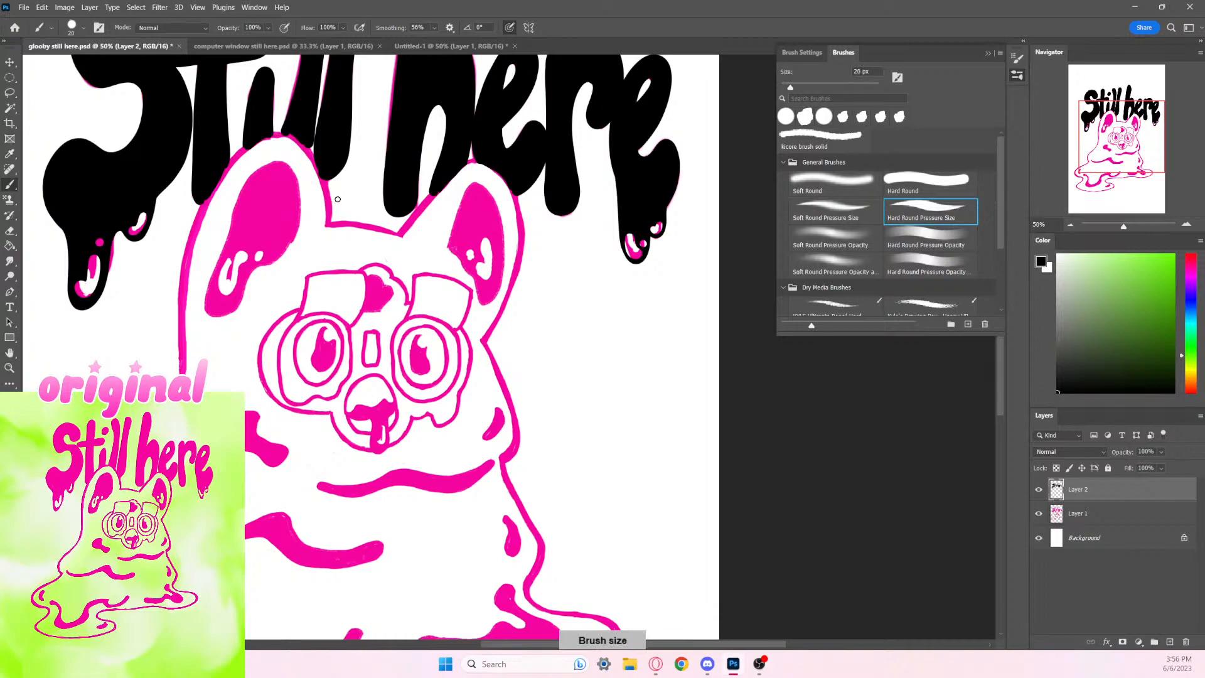
pyautogui.moveTo(187, 256)
pyautogui.mouseDown()
pyautogui.moveTo(210, 199)
pyautogui.moveTo(267, 135)
pyautogui.moveTo(294, 137)
pyautogui.moveTo(319, 168)
pyautogui.moveTo(330, 232)
pyautogui.moveTo(340, 210)
pyautogui.mouseUp()
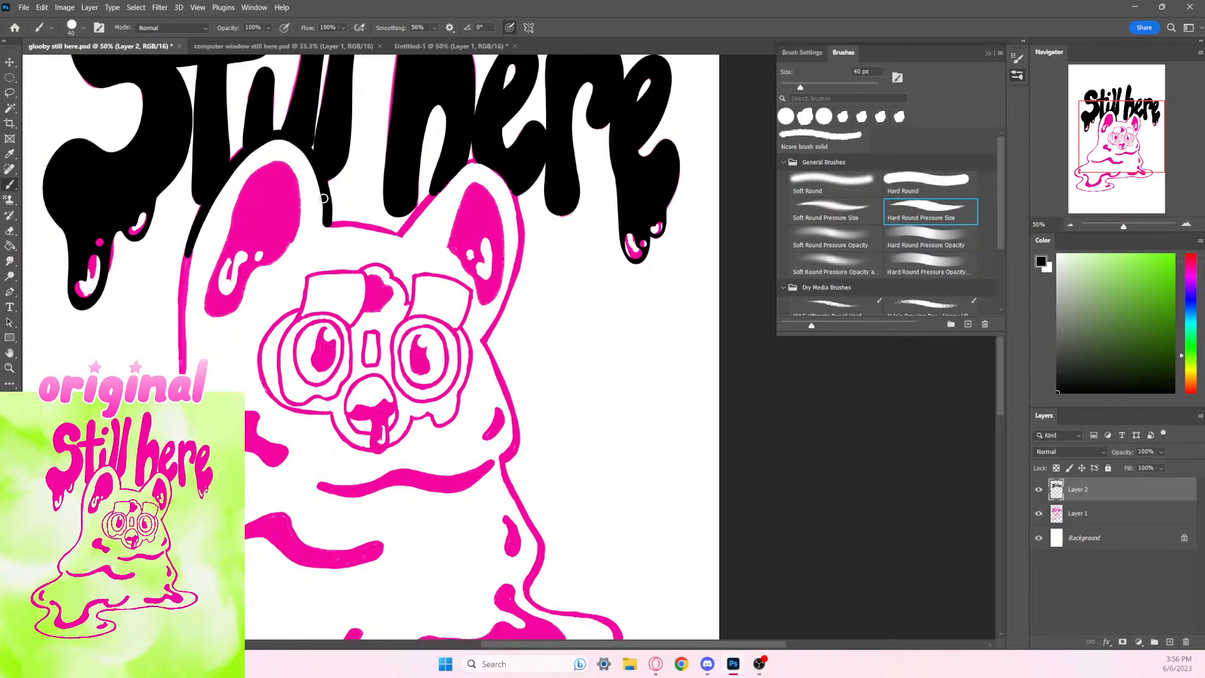
# Step: Redraw the left ear's black outline over the pink line and trim its inner side with the Eraser at 25 px
pyautogui.hotkey('ctrl', 'z')
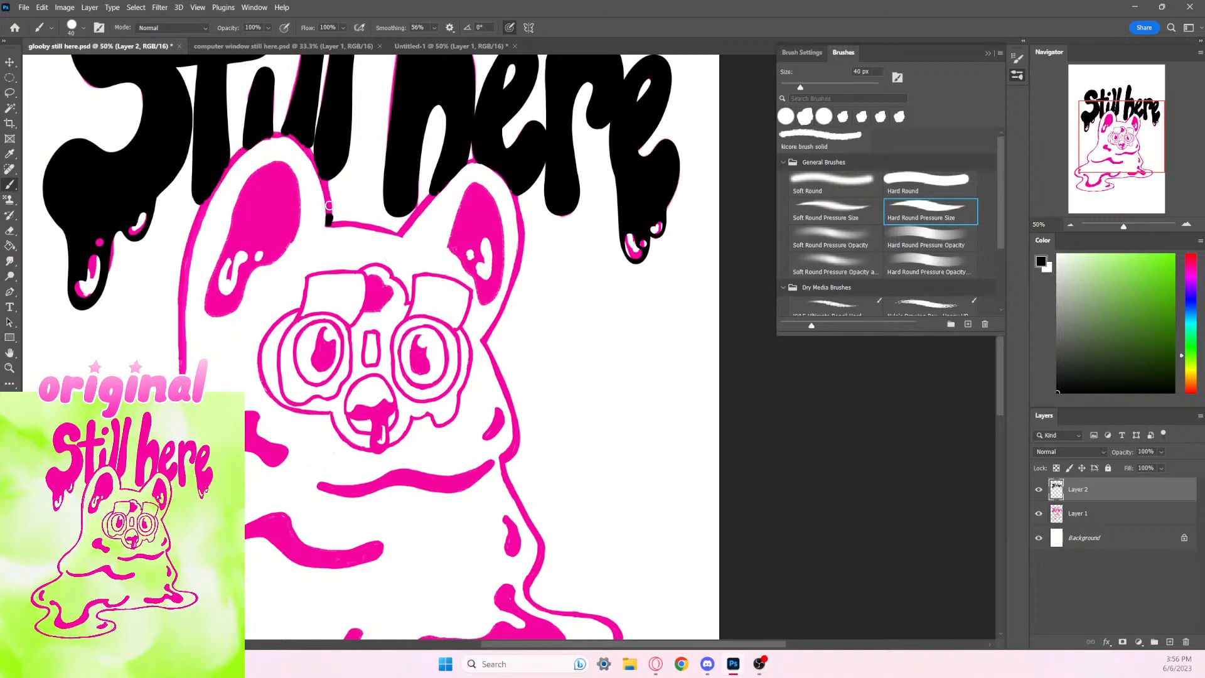
pyautogui.moveTo(328, 221)
pyautogui.mouseDown()
pyautogui.moveTo(313, 155)
pyautogui.moveTo(265, 135)
pyautogui.moveTo(219, 171)
pyautogui.moveTo(183, 280)
pyautogui.mouseUp()
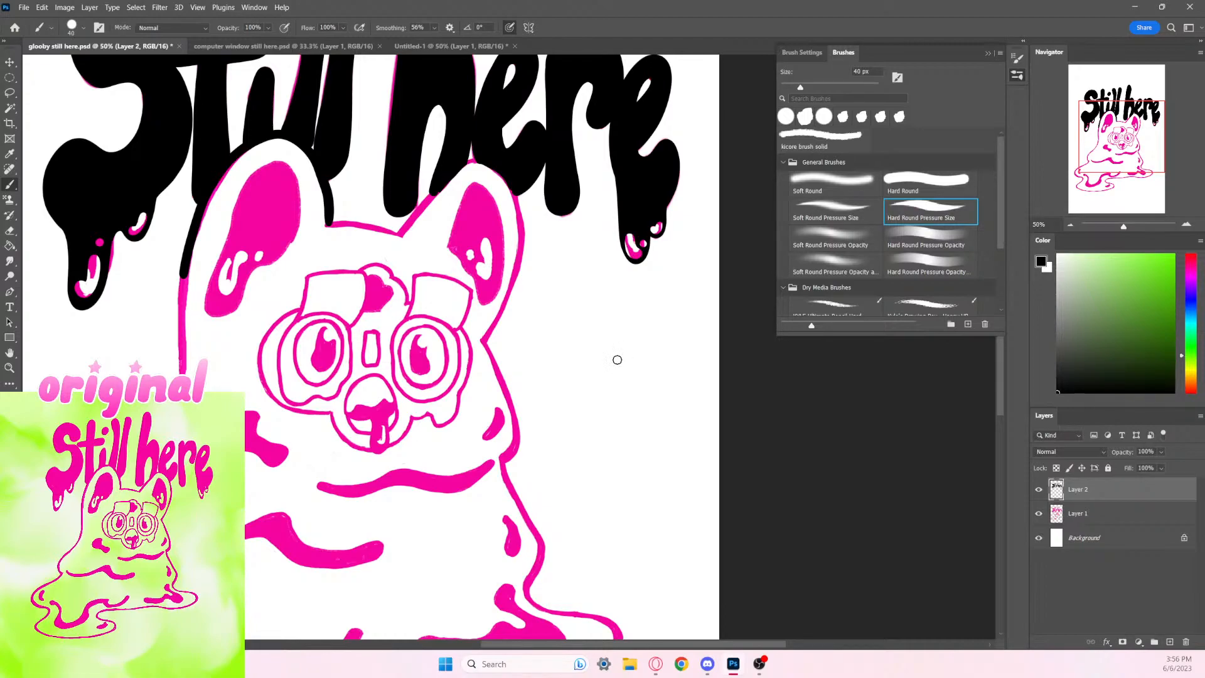
pyautogui.click(10, 231)
pyautogui.moveTo(335, 189)
pyautogui.mouseDown()
pyautogui.moveTo(333, 230)
pyautogui.moveTo(330, 182)
pyautogui.moveTo(335, 211)
pyautogui.moveTo(336, 193)
pyautogui.mouseUp()
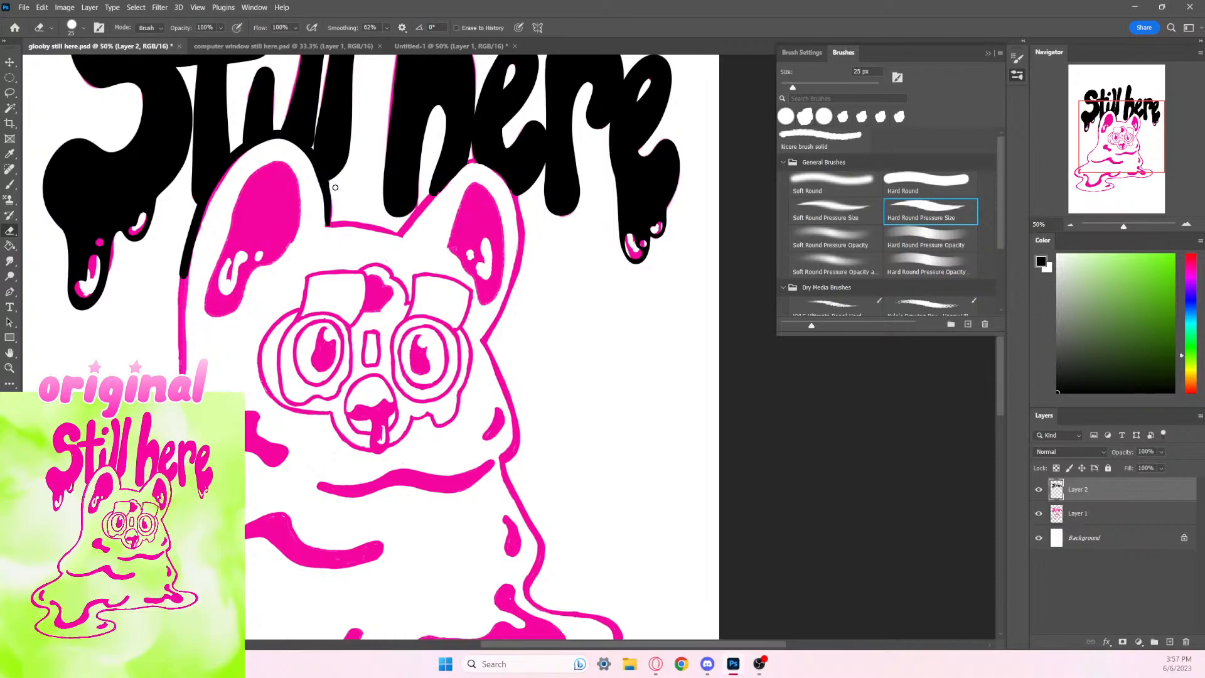
pyautogui.hotkey('ctrl', 'z')
pyautogui.moveTo(330, 183); pyautogui.dragTo(330, 244)
# Step: Ink the top of the head between the ears with the brush at 40 px and thin the line's underside with the Eraser
pyautogui.click(11, 185)
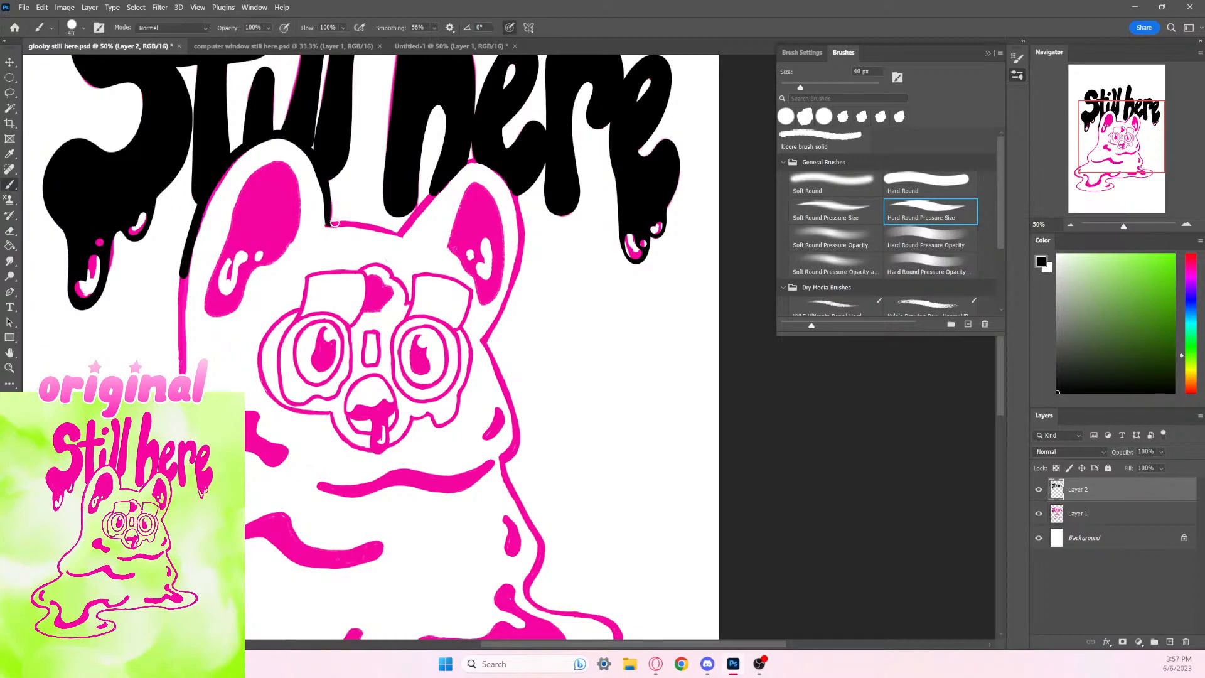
pyautogui.moveTo(327, 224); pyautogui.dragTo(406, 232)
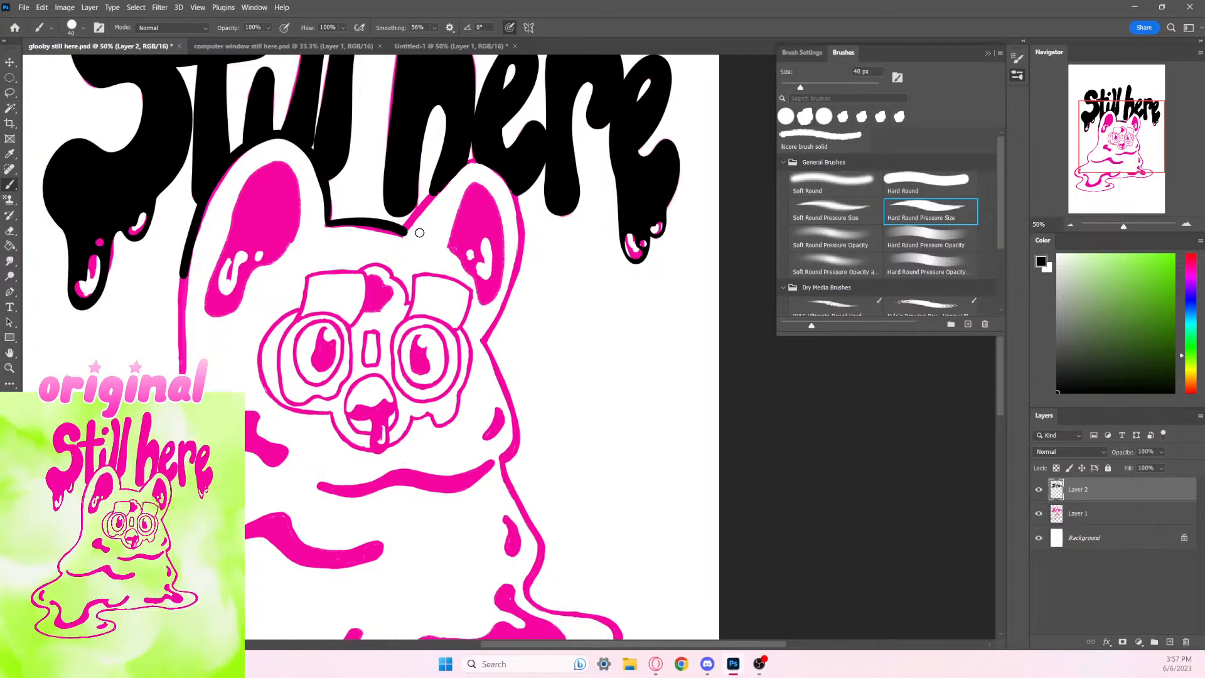
pyautogui.hotkey('ctrl', 'z')
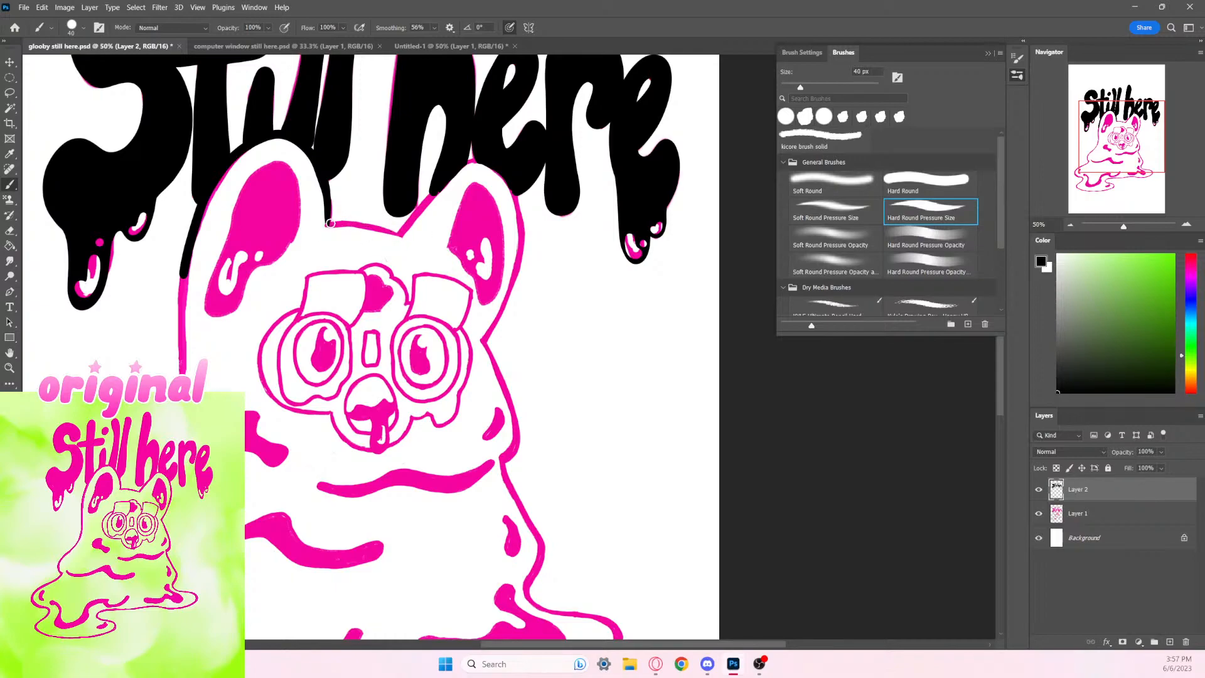
pyautogui.moveTo(328, 224); pyautogui.dragTo(405, 237)
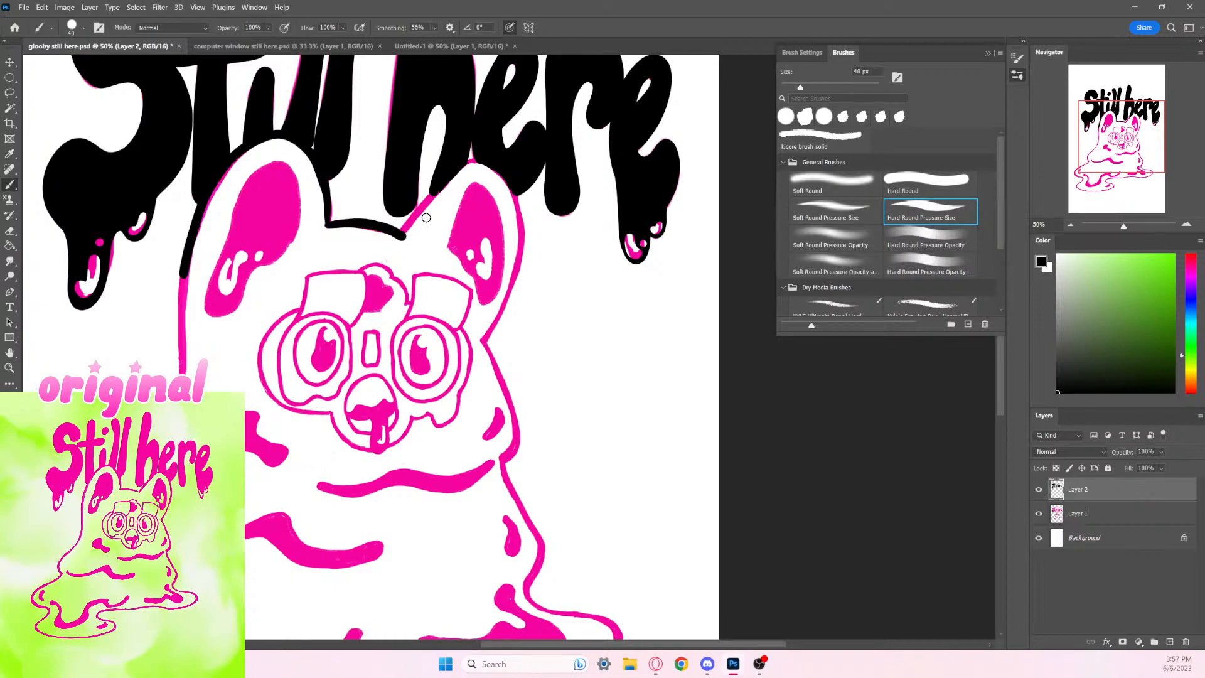
pyautogui.click(10, 231)
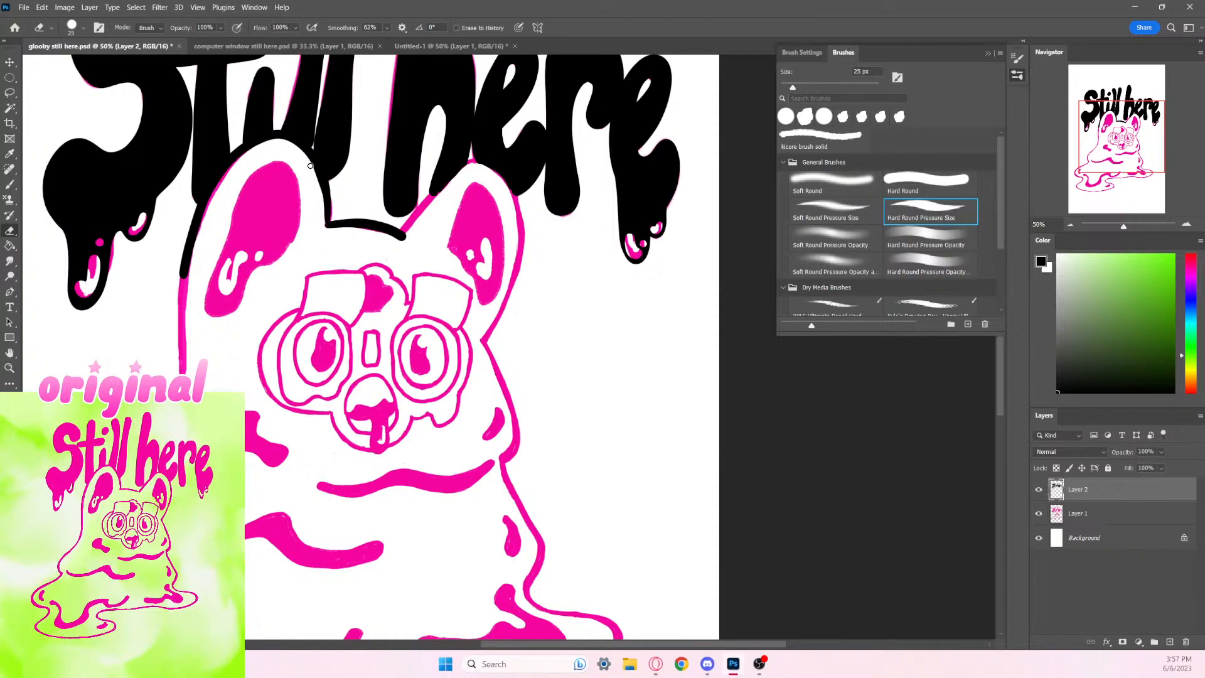
pyautogui.moveTo(320, 189); pyautogui.dragTo(324, 228)
pyautogui.moveTo(323, 231)
pyautogui.mouseDown()
pyautogui.moveTo(393, 231)
pyautogui.moveTo(423, 249)
pyautogui.mouseUp()
pyautogui.hotkey('ctrl', 'z')
pyautogui.moveTo(324, 230)
pyautogui.mouseDown()
pyautogui.moveTo(362, 226)
pyautogui.moveTo(410, 247)
pyautogui.mouseUp()
# Step: Outline the right ear in black with the 40 px brush and thin the inside of the line with the Eraser
pyautogui.click(16, 187)
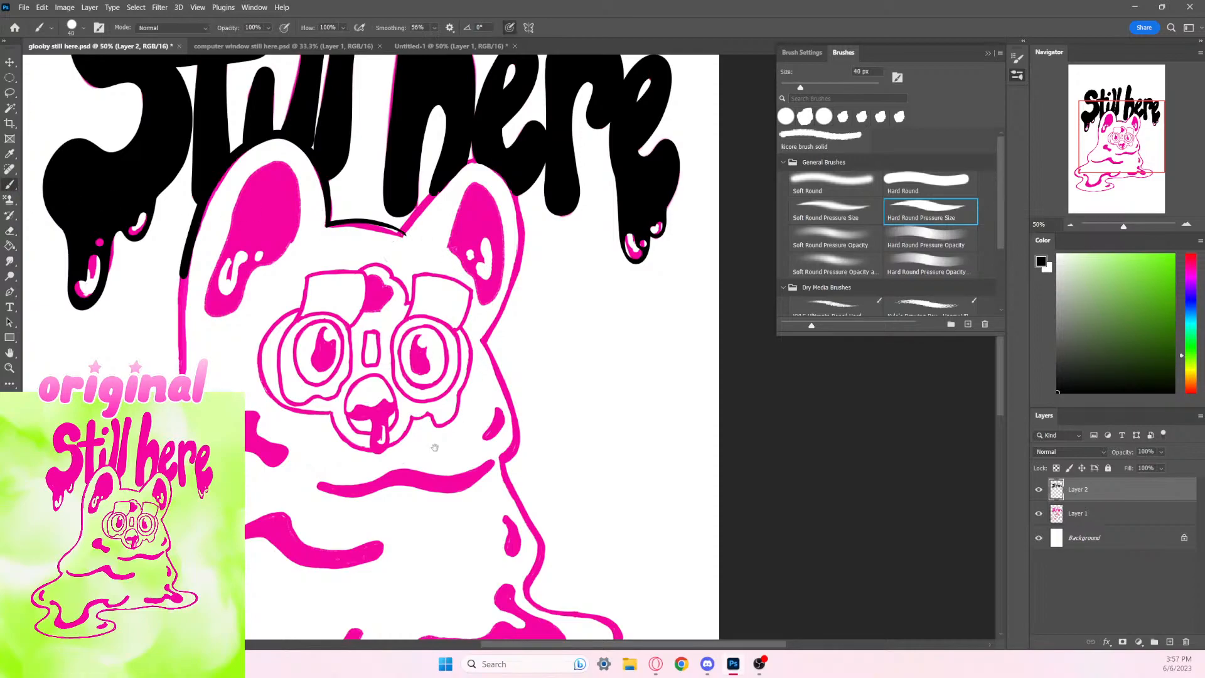
pyautogui.moveTo(433, 447); pyautogui.dragTo(333, 492)
pyautogui.moveTo(308, 271)
pyautogui.mouseDown()
pyautogui.moveTo(363, 206)
pyautogui.moveTo(394, 203)
pyautogui.moveTo(418, 228)
pyautogui.moveTo(420, 317)
pyautogui.moveTo(384, 386)
pyautogui.mouseUp()
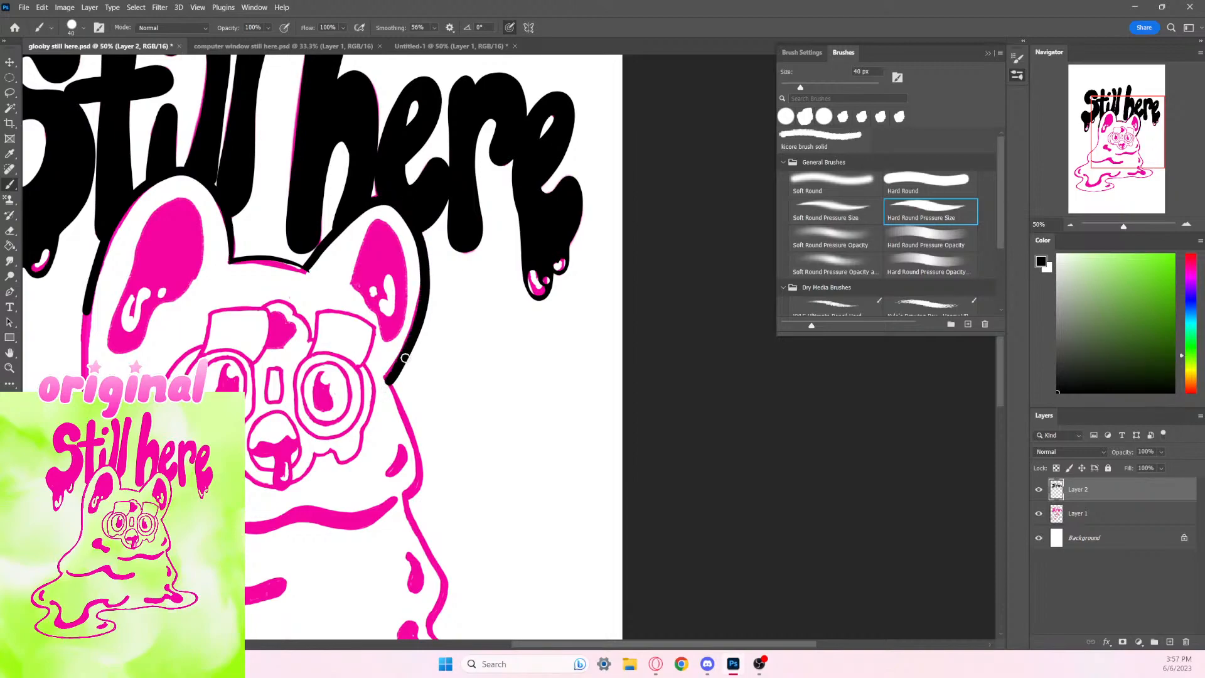
pyautogui.click(9, 230)
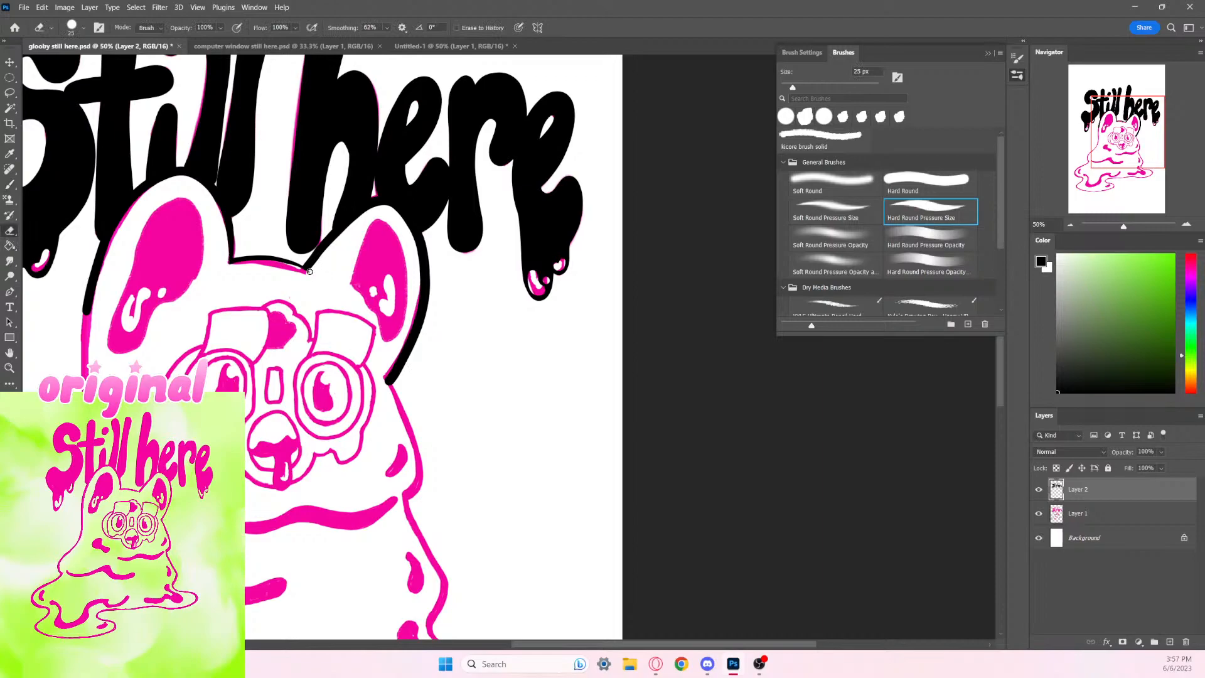
pyautogui.moveTo(335, 239)
pyautogui.mouseDown()
pyautogui.moveTo(377, 206)
pyautogui.moveTo(396, 204)
pyautogui.moveTo(409, 227)
pyautogui.moveTo(420, 303)
pyautogui.moveTo(377, 388)
pyautogui.mouseUp()
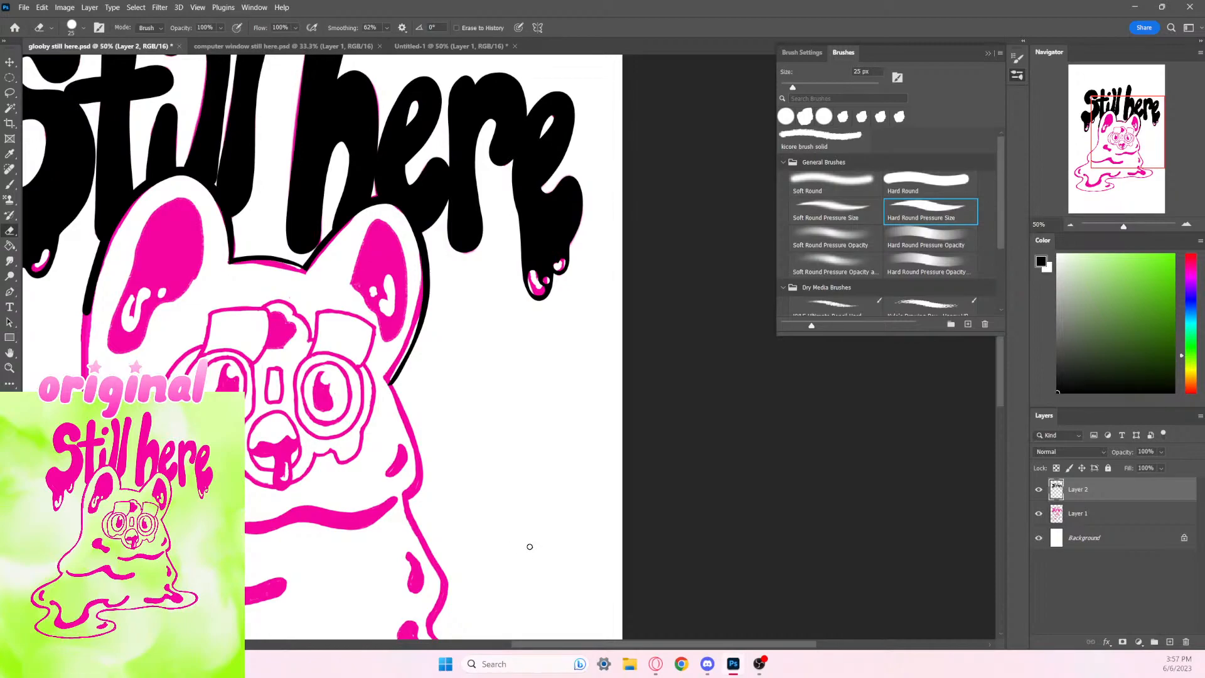
# Step: Ink the left side of the body from the ear down with the 40 px brush and thin the line with the Eraser
pyautogui.click(10, 186)
pyautogui.moveTo(91, 283)
pyautogui.mouseDown()
pyautogui.moveTo(82, 340)
pyautogui.moveTo(93, 274)
pyautogui.moveTo(287, 454)
pyautogui.moveTo(300, 445)
pyautogui.moveTo(198, 252)
pyautogui.moveTo(190, 380)
pyautogui.mouseUp()
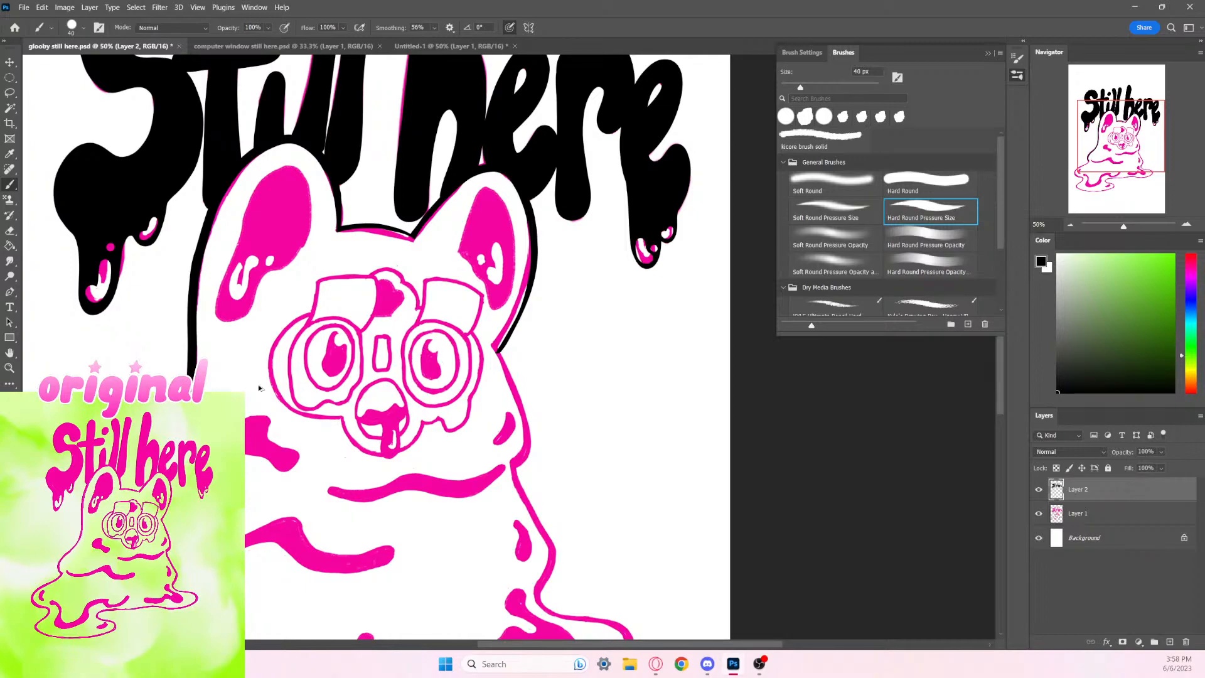
pyautogui.hotkey('ctrl', 'z')
pyautogui.moveTo(195, 272); pyautogui.dragTo(189, 380)
pyautogui.click(9, 231)
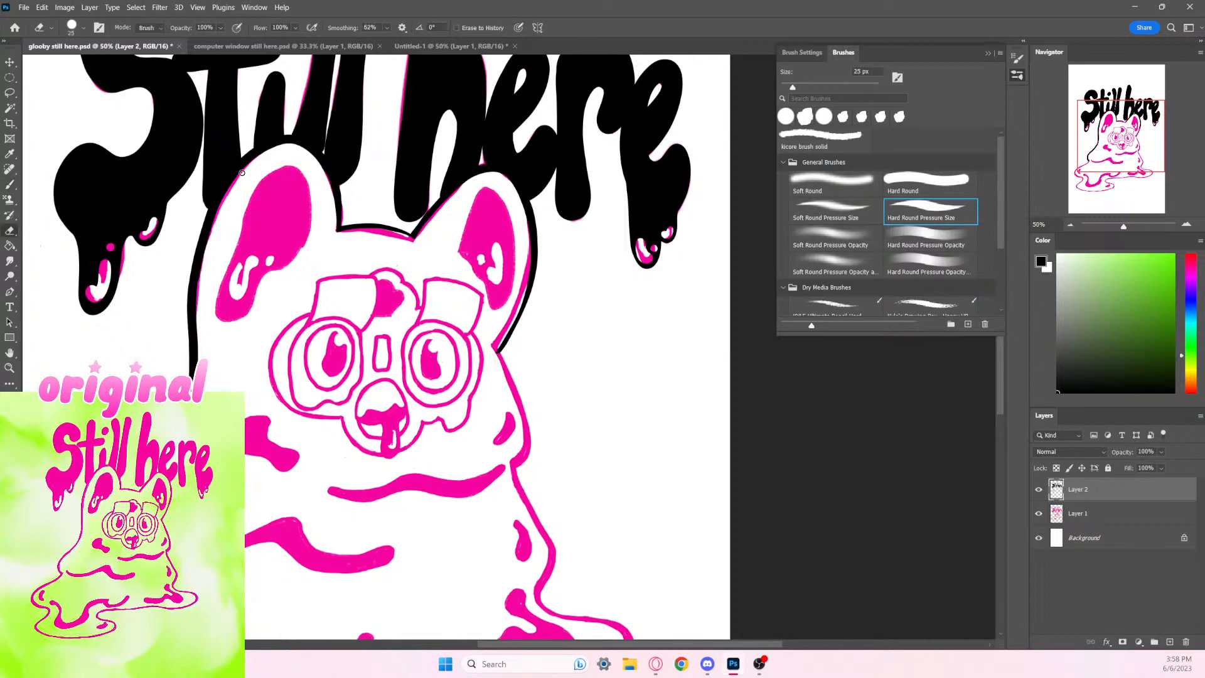
pyautogui.moveTo(198, 269); pyautogui.dragTo(194, 366)
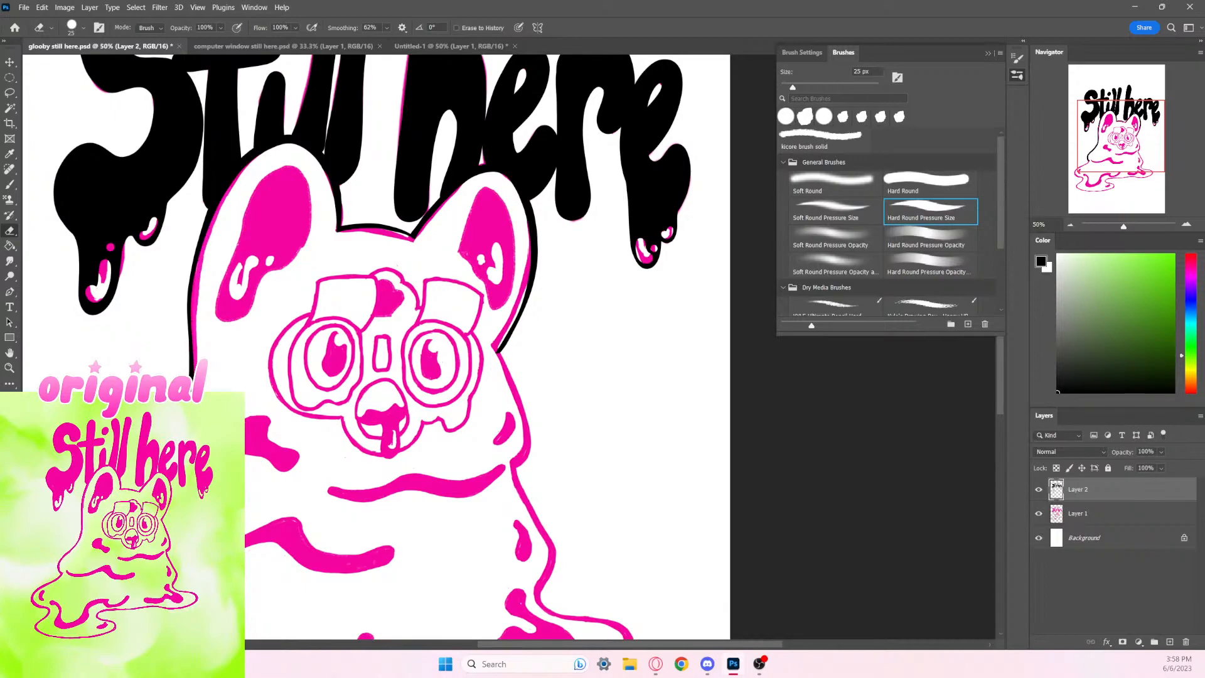
pyautogui.moveTo(170, 442); pyautogui.dragTo(106, 555)
# Step: Ink the right cheek from the base of the ear to the fold below the face with the brush at 30 px
pyautogui.moveTo(492, 500); pyautogui.dragTo(475, 478)
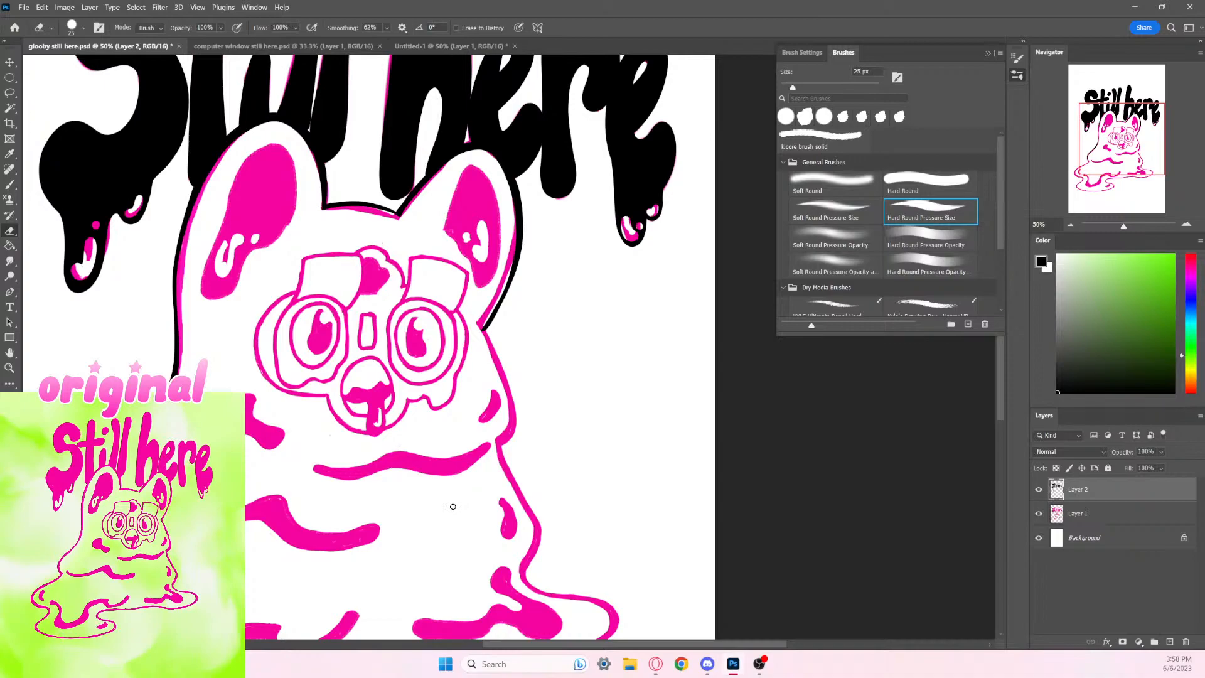
pyautogui.moveTo(430, 544)
pyautogui.mouseDown()
pyautogui.moveTo(473, 479)
pyautogui.moveTo(302, 474)
pyautogui.moveTo(485, 487)
pyautogui.moveTo(463, 474)
pyautogui.moveTo(361, 484)
pyautogui.moveTo(360, 433)
pyautogui.mouseUp()
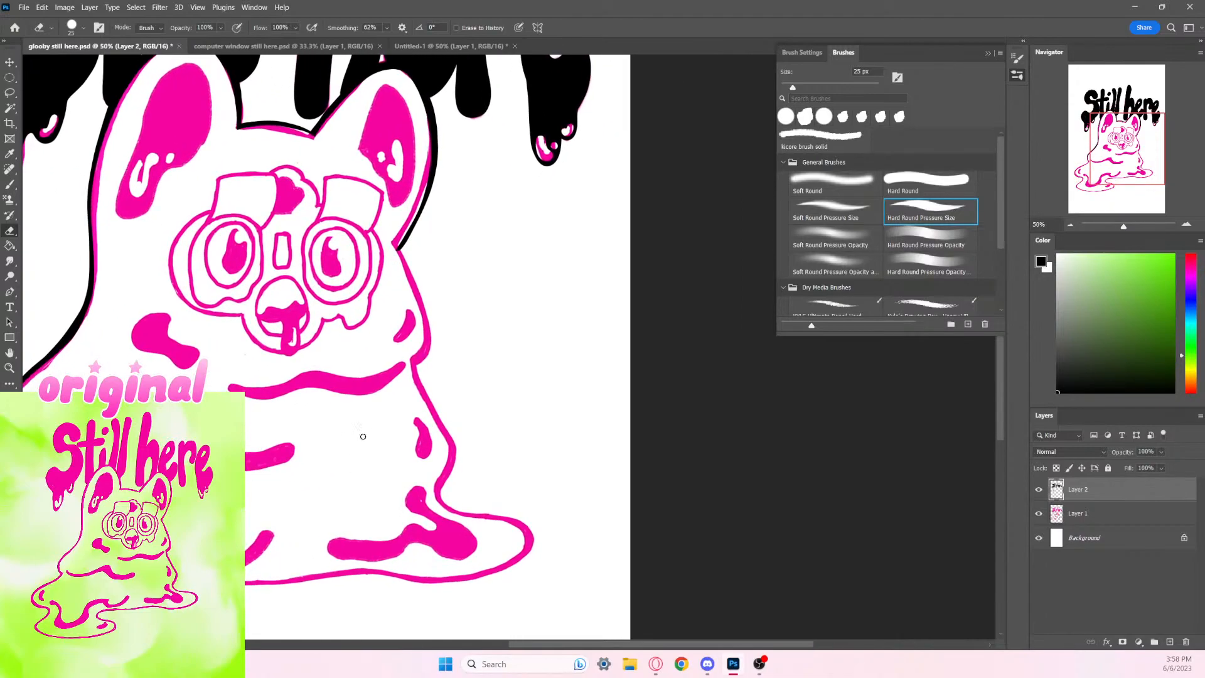
pyautogui.click(9, 183)
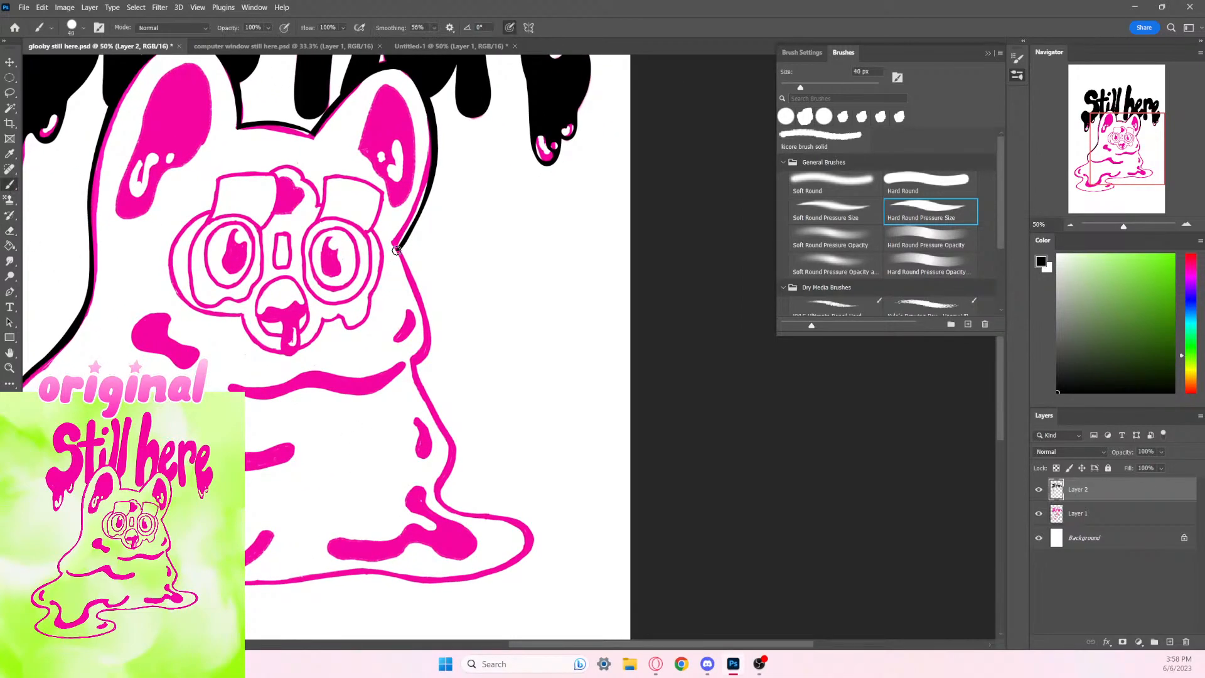
pyautogui.press('[')
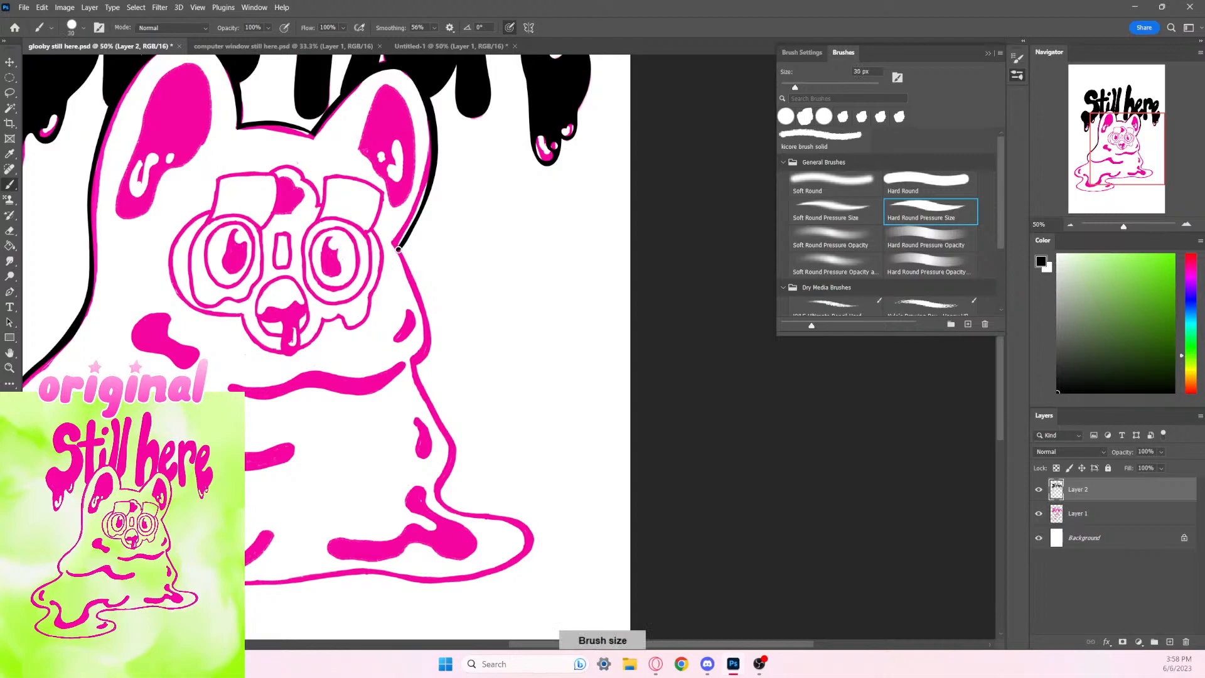
pyautogui.moveTo(412, 278)
pyautogui.mouseDown()
pyautogui.moveTo(425, 333)
pyautogui.moveTo(413, 366)
pyautogui.mouseUp()
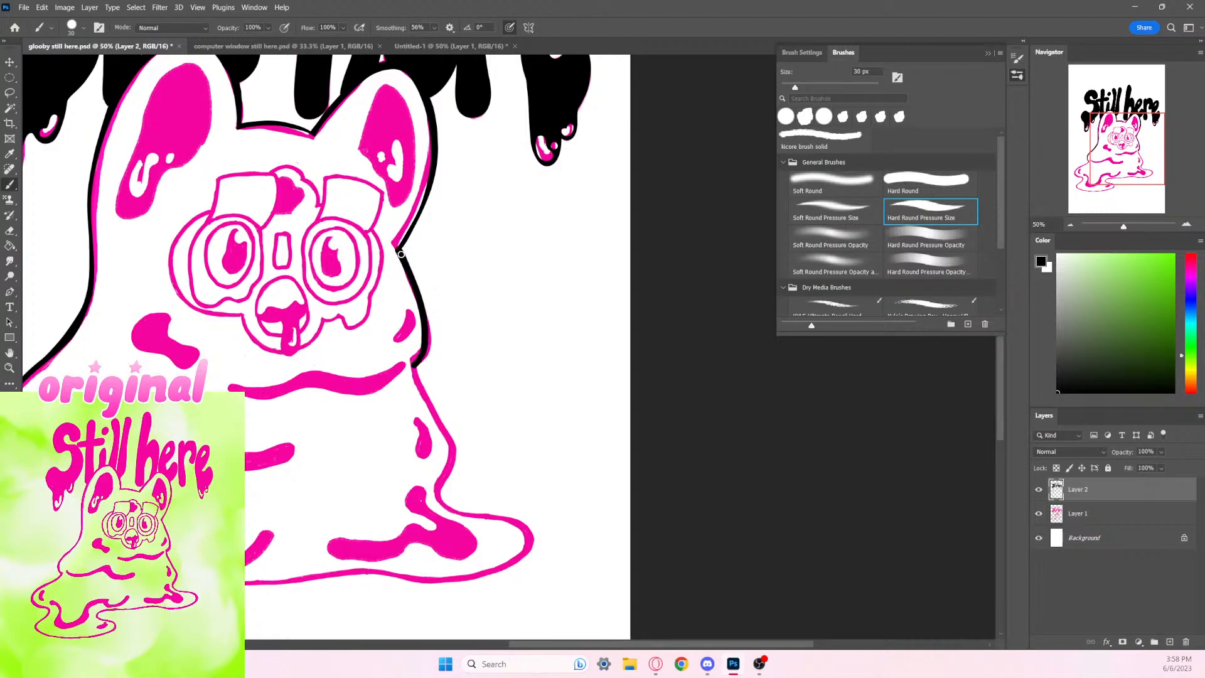
pyautogui.hotkey('ctrl', 'z')
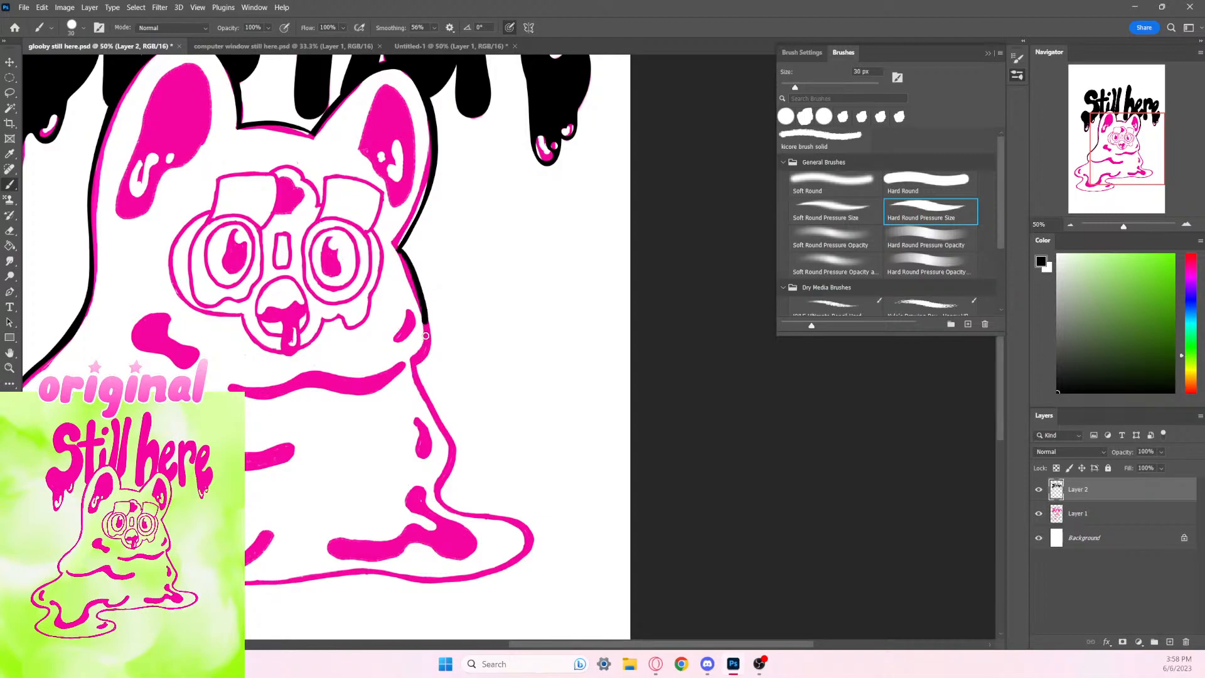
pyautogui.moveTo(399, 249)
pyautogui.mouseDown()
pyautogui.moveTo(431, 329)
pyautogui.moveTo(409, 367)
pyautogui.mouseUp()
# Step: Thin the inner edge of the right cheek's black line with the Eraser at 25 px
pyautogui.click(11, 232)
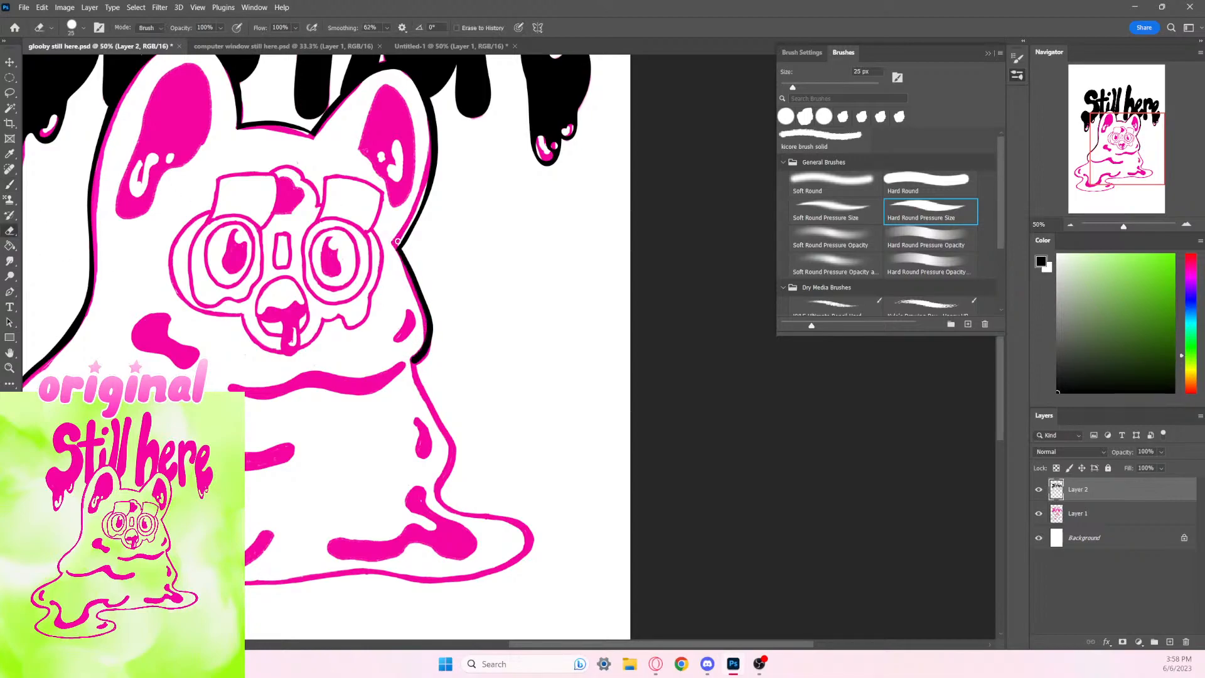
pyautogui.moveTo(391, 251)
pyautogui.mouseDown()
pyautogui.moveTo(418, 300)
pyautogui.moveTo(394, 248)
pyautogui.moveTo(424, 319)
pyautogui.moveTo(385, 363)
pyautogui.mouseUp()
pyautogui.hotkey('ctrl', 'z')
pyautogui.hotkey('ctrl', 'z')
# Step: Hide Layer 1 and smooth the inner edge of the left body line with the Eraser
pyautogui.moveTo(518, 542)
pyautogui.mouseDown()
pyautogui.moveTo(525, 525)
pyautogui.moveTo(656, 430)
pyautogui.mouseUp()
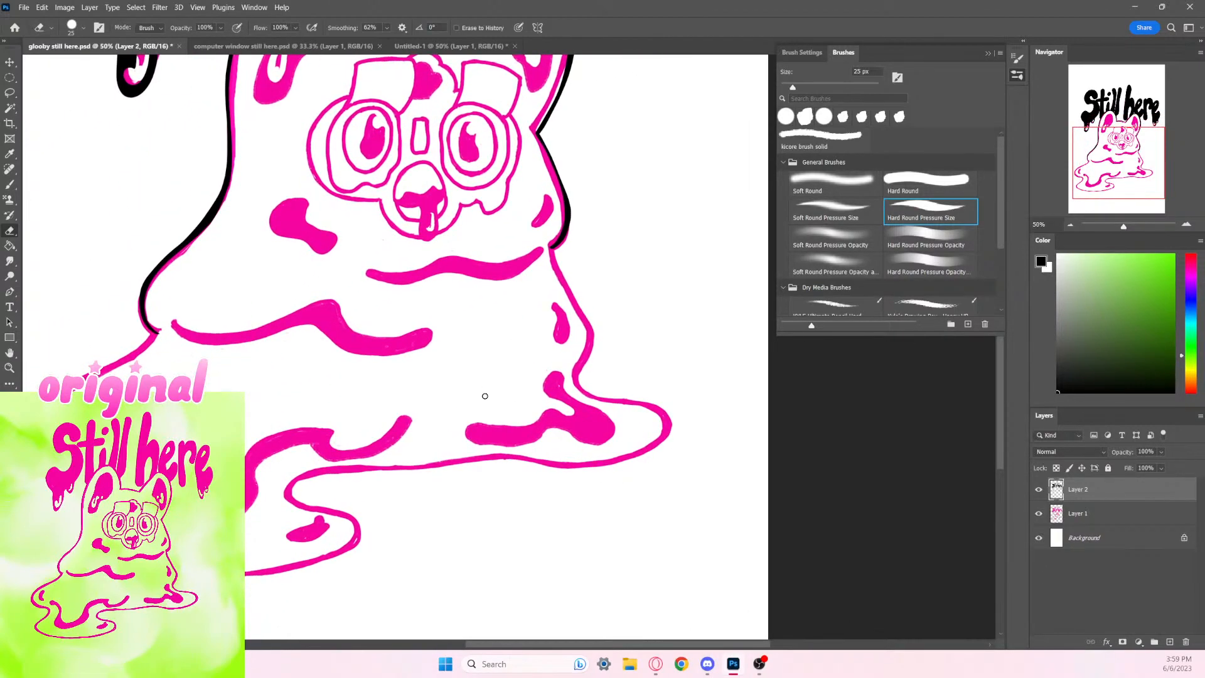
pyautogui.click(1039, 514)
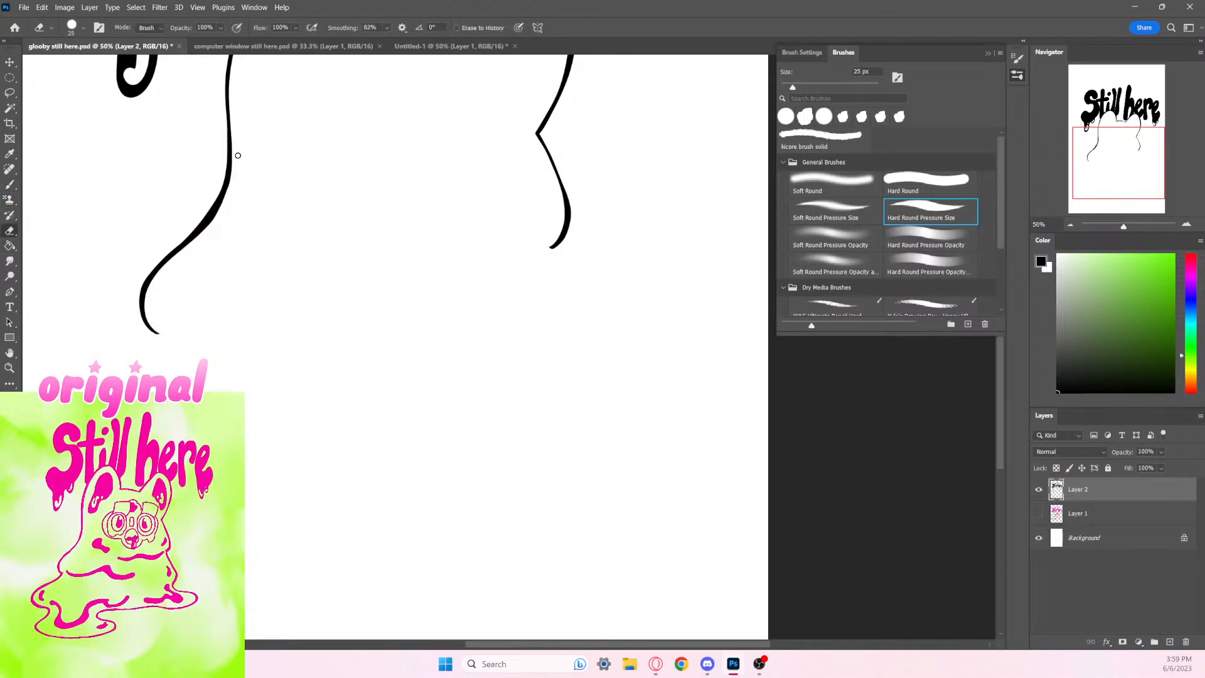
pyautogui.moveTo(235, 164); pyautogui.dragTo(169, 274)
pyautogui.hotkey('ctrl', 'z')
pyautogui.moveTo(234, 172); pyautogui.dragTo(205, 279)
pyautogui.moveTo(628, 418)
pyautogui.mouseDown()
pyautogui.moveTo(557, 420)
pyautogui.moveTo(516, 557)
pyautogui.moveTo(509, 537)
pyautogui.mouseUp()
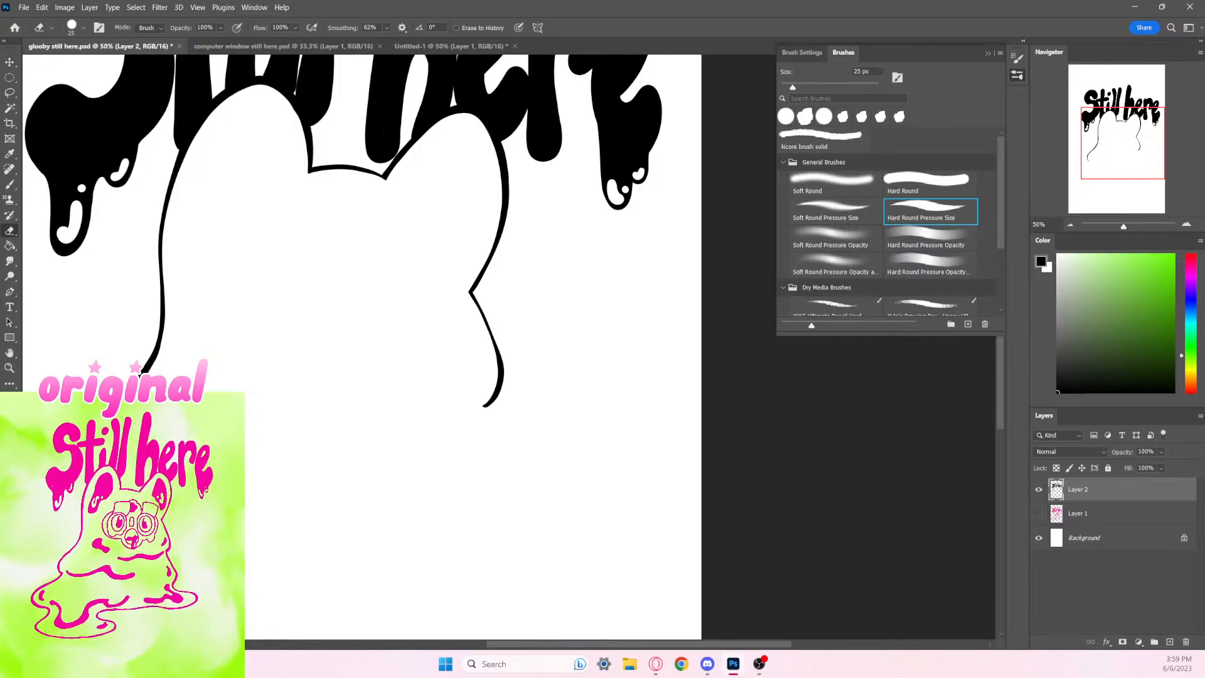
# Step: Show Layer 1 again and ink the right side of the lower body down to the puddle with the brush at 30 px
pyautogui.press('b')
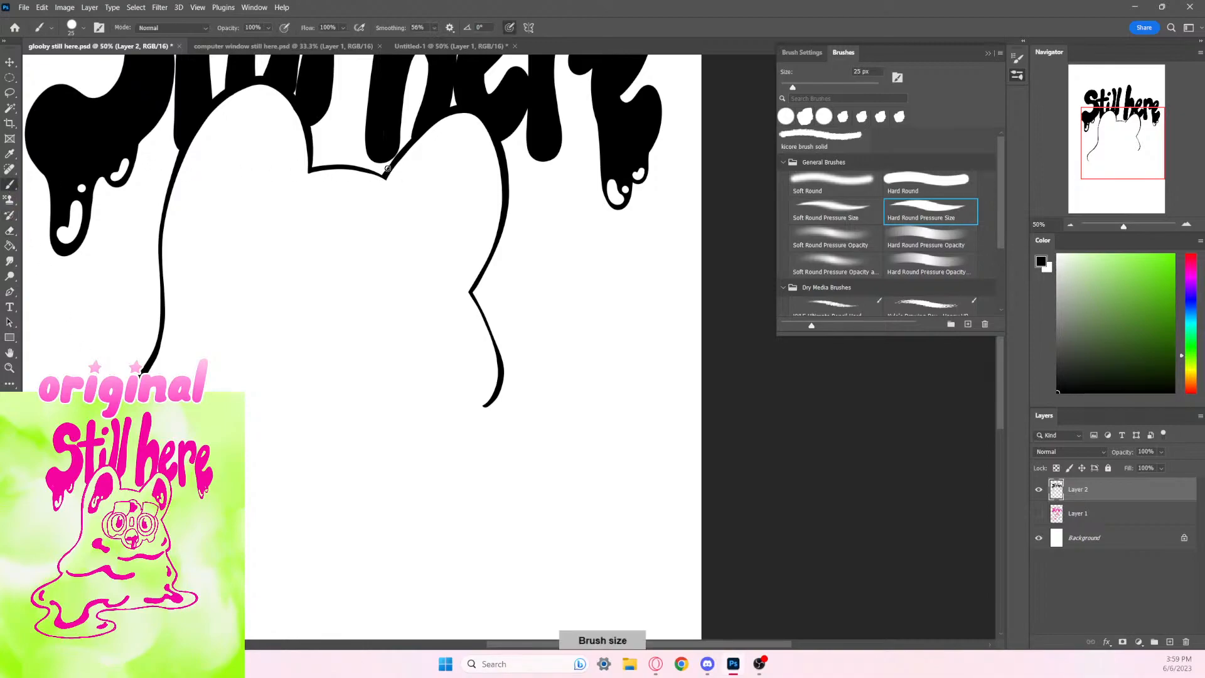
pyautogui.press('[')
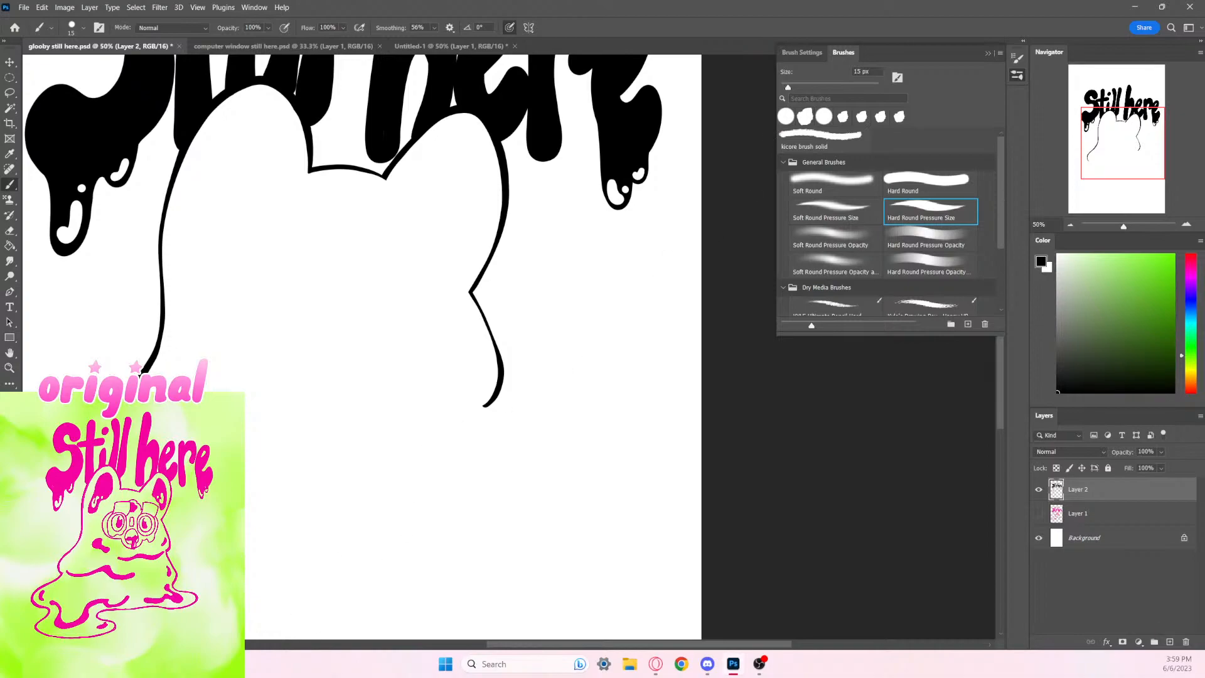
pyautogui.click(1039, 513)
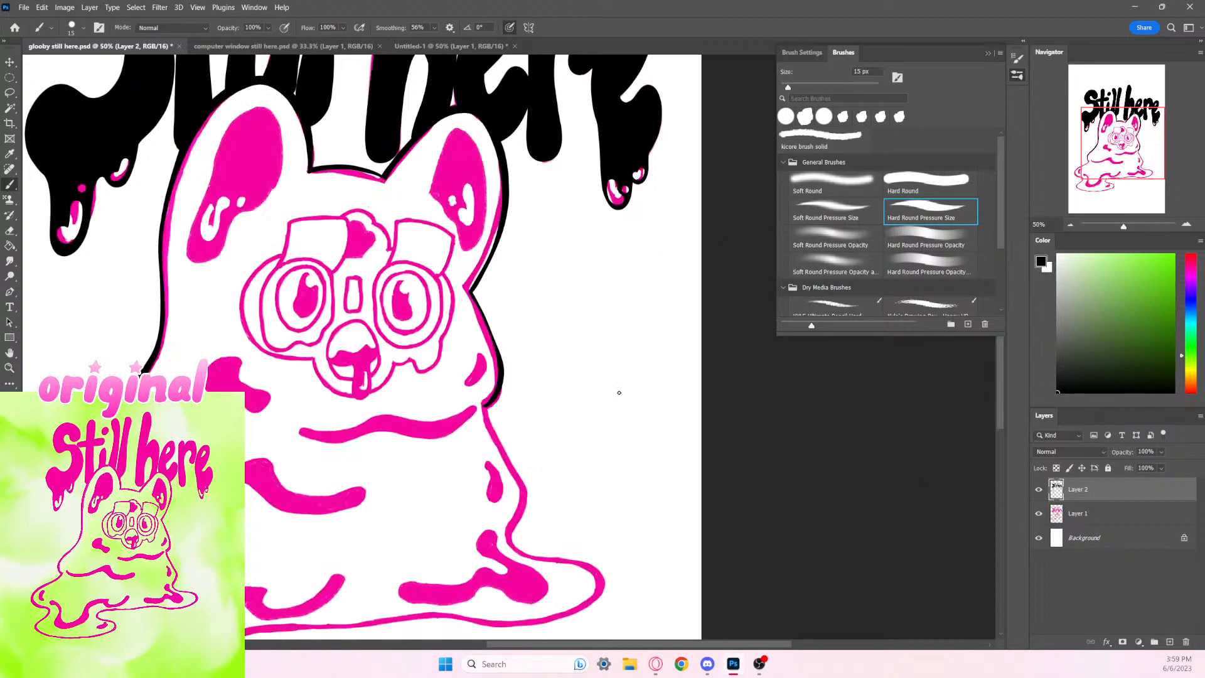
pyautogui.moveTo(619, 393); pyautogui.dragTo(609, 224)
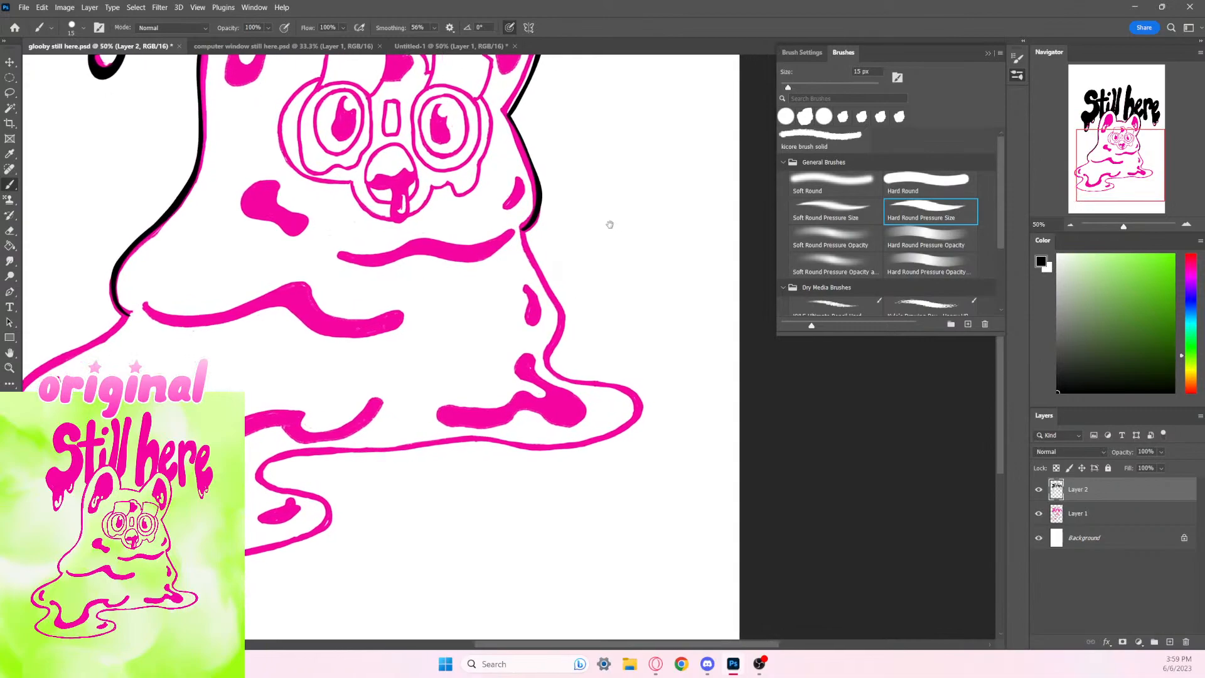
pyautogui.moveTo(613, 271); pyautogui.dragTo(471, 242)
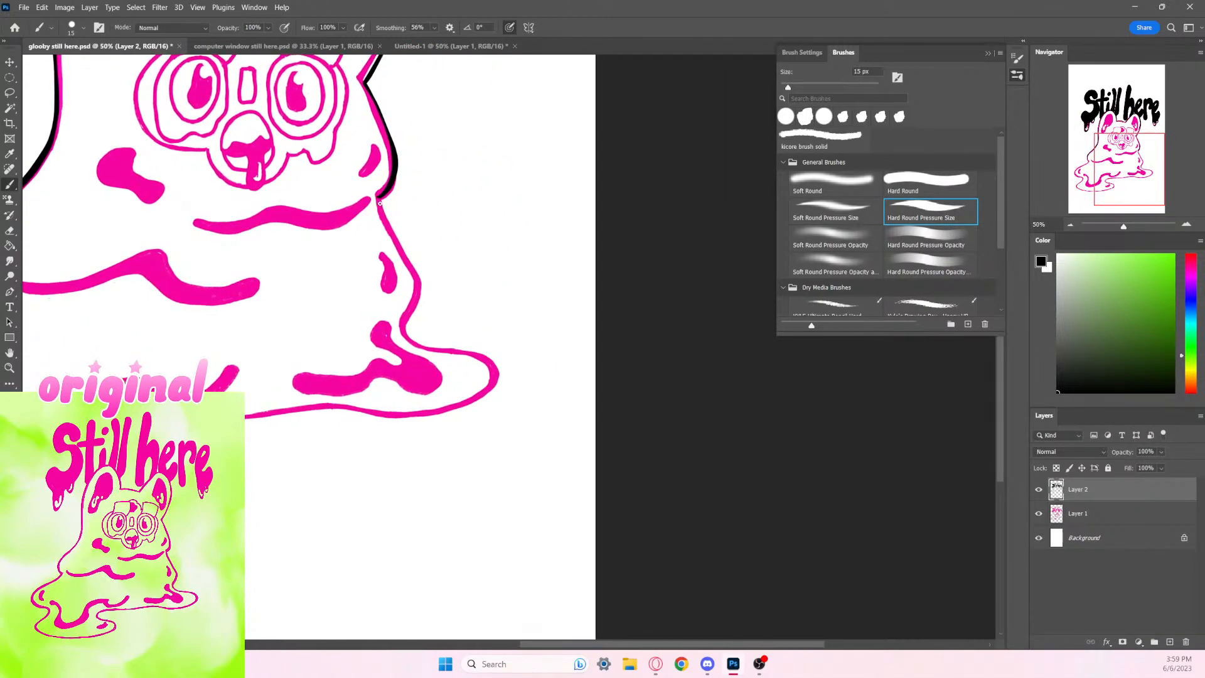
pyautogui.press(']')
pyautogui.moveTo(379, 198); pyautogui.dragTo(416, 287)
pyautogui.hotkey('ctrl', 'z')
pyautogui.press(']')
pyautogui.moveTo(378, 197)
pyautogui.mouseDown()
pyautogui.moveTo(412, 270)
pyautogui.moveTo(401, 327)
pyautogui.mouseUp()
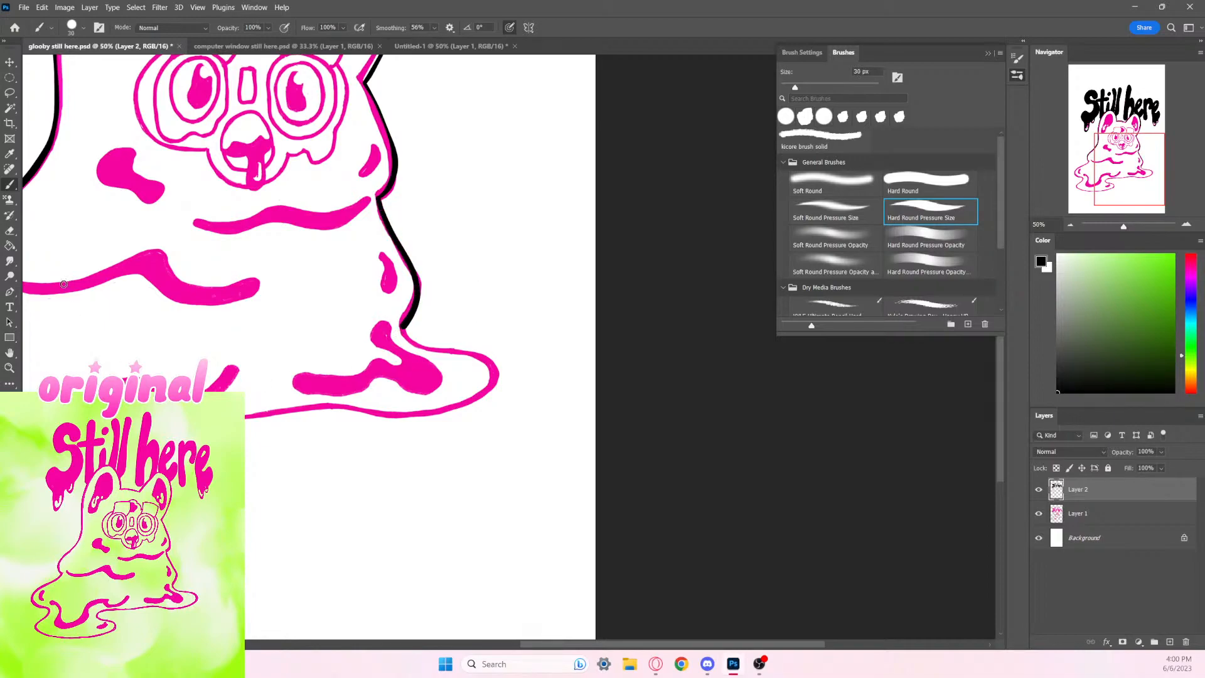
# Step: Undo the black stroke along the body's lower right side and redraw it down to where the puddle begins with the 30 px brush
pyautogui.press('e')
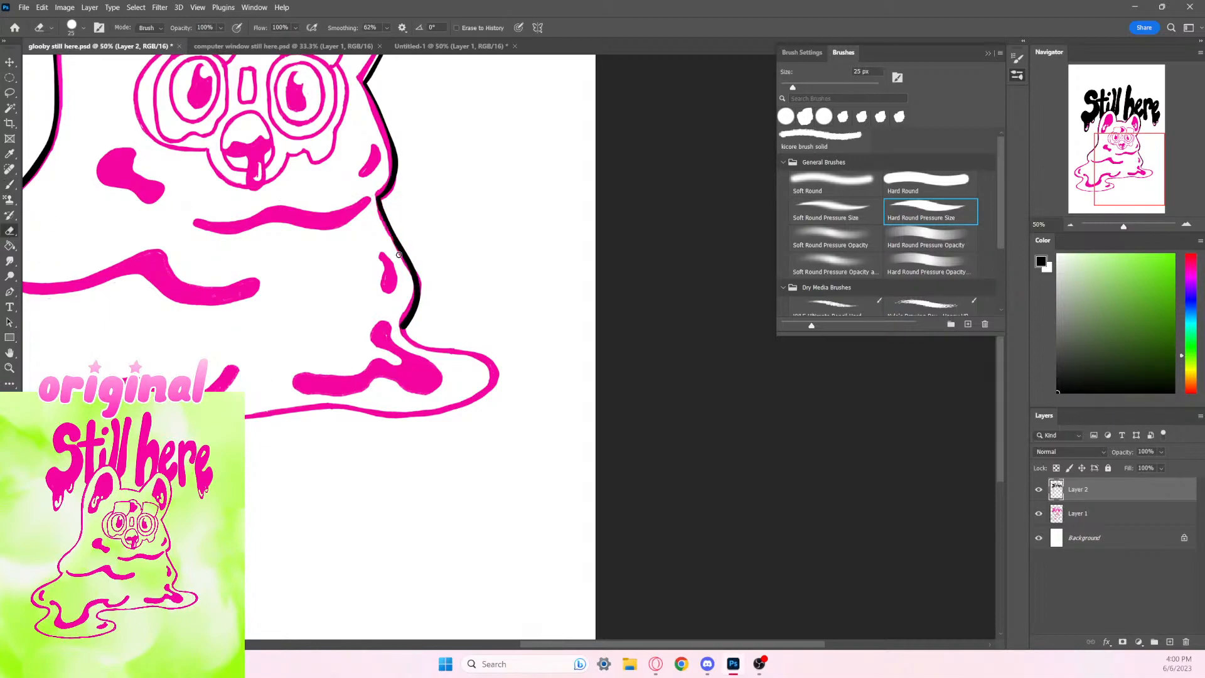
pyautogui.moveTo(398, 255)
pyautogui.mouseDown()
pyautogui.moveTo(413, 284)
pyautogui.moveTo(402, 327)
pyautogui.mouseUp()
pyautogui.hotkey('ctrl', 'z')
pyautogui.hotkey('ctrl', 'z')
pyautogui.click(10, 185)
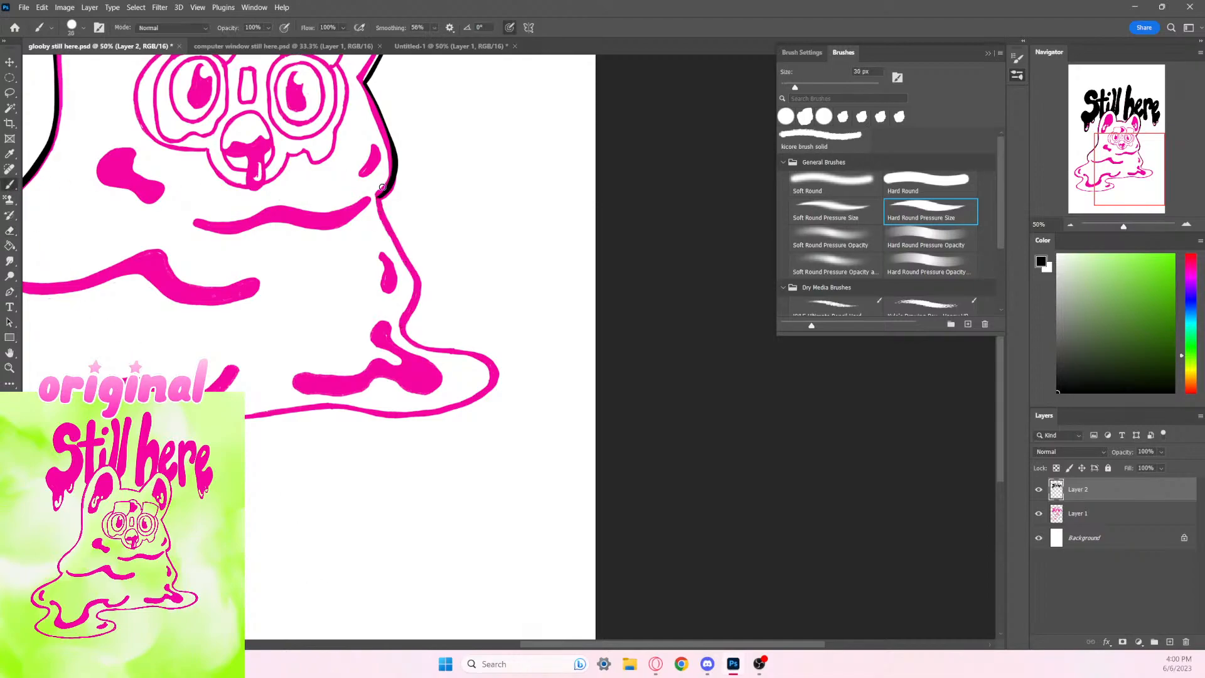
pyautogui.moveTo(379, 199)
pyautogui.mouseDown()
pyautogui.moveTo(422, 284)
pyautogui.moveTo(418, 346)
pyautogui.mouseUp()
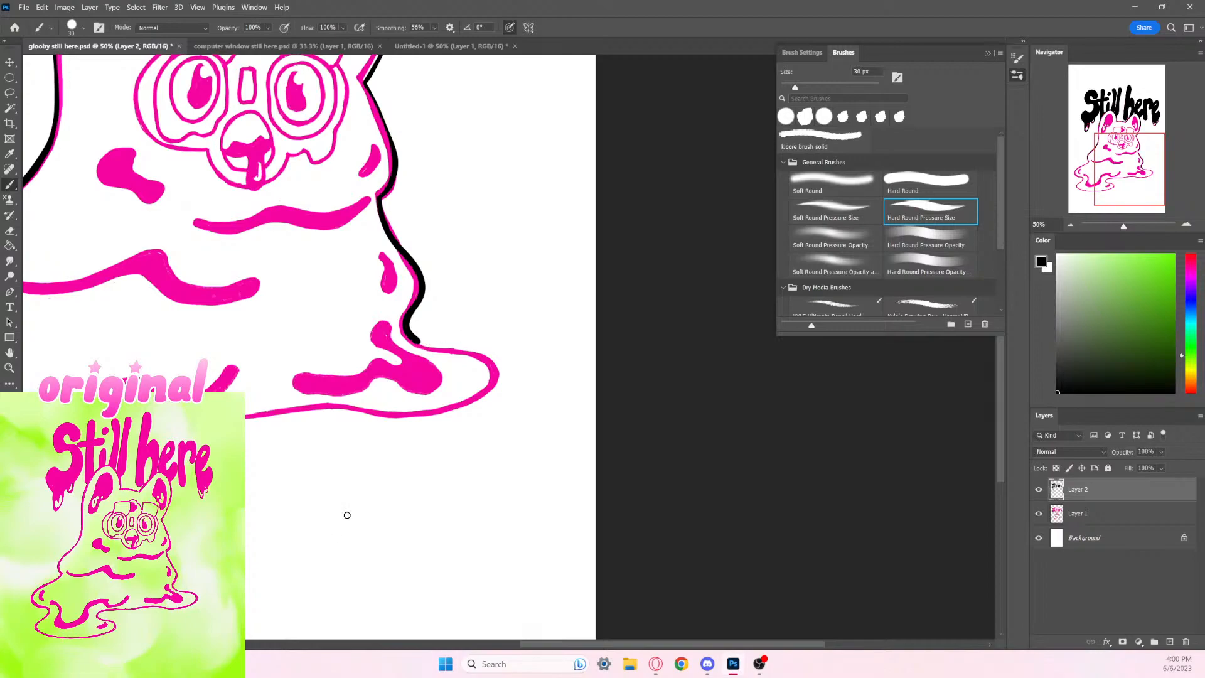
# Step: Thin the redrawn black outline on the body's lower right side with the 25 px Eraser
pyautogui.moveTo(431, 541); pyautogui.dragTo(359, 541)
pyautogui.click(10, 231)
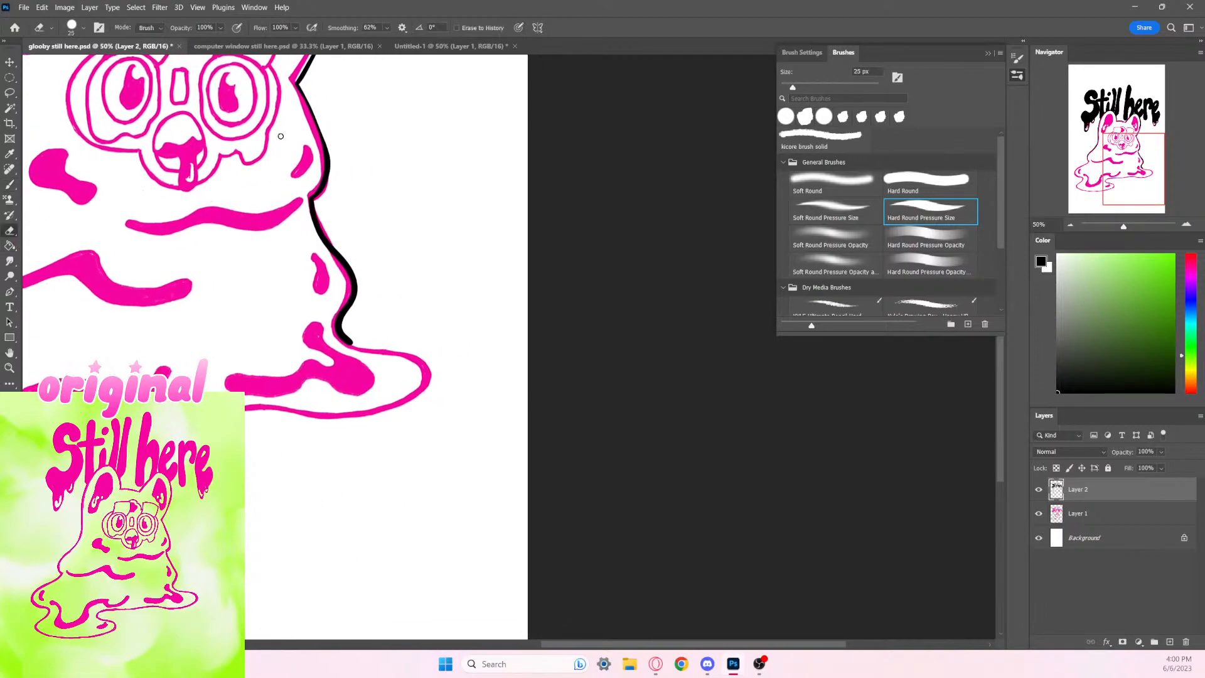
pyautogui.moveTo(306, 224)
pyautogui.mouseDown()
pyautogui.moveTo(351, 276)
pyautogui.moveTo(346, 312)
pyautogui.mouseUp()
pyautogui.hotkey('ctrl', 'z')
pyautogui.moveTo(317, 241)
pyautogui.mouseDown()
pyautogui.moveTo(353, 290)
pyautogui.moveTo(329, 325)
pyautogui.mouseUp()
pyautogui.hotkey('ctrl', 'z')
pyautogui.moveTo(341, 309)
pyautogui.mouseDown()
pyautogui.moveTo(334, 332)
pyautogui.moveTo(349, 346)
pyautogui.mouseUp()
pyautogui.hotkey('ctrl', 'z')
# Step: Ink the outline from the notch on the body's left side down to the puddle's left edge with the 30 px brush
pyautogui.moveTo(444, 551)
pyautogui.mouseDown()
pyautogui.moveTo(608, 570)
pyautogui.moveTo(780, 525)
pyautogui.moveTo(681, 548)
pyautogui.mouseUp()
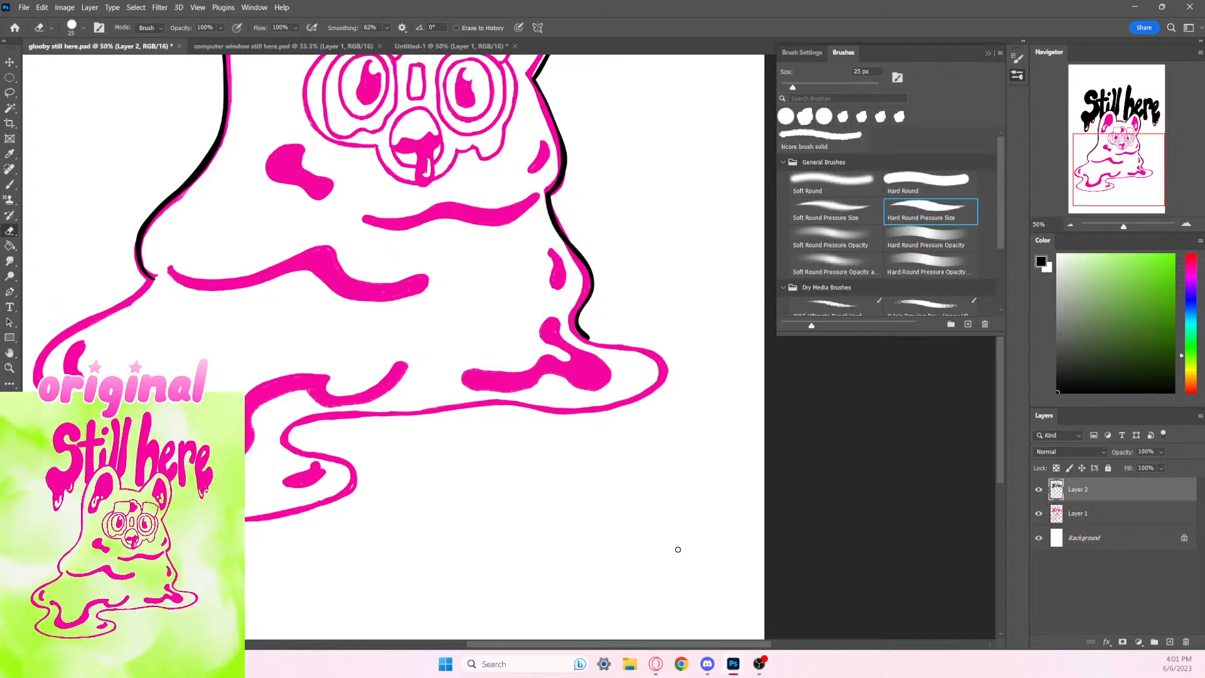
pyautogui.hscroll(-3, 773, 546)
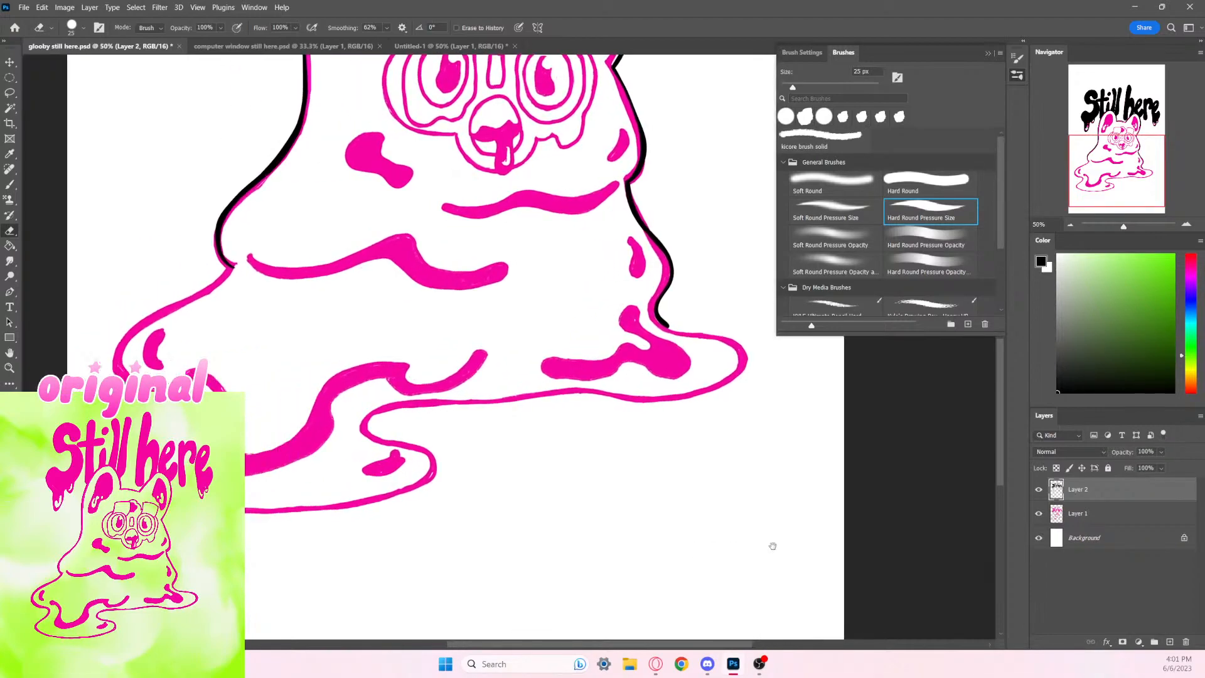
pyautogui.press('b')
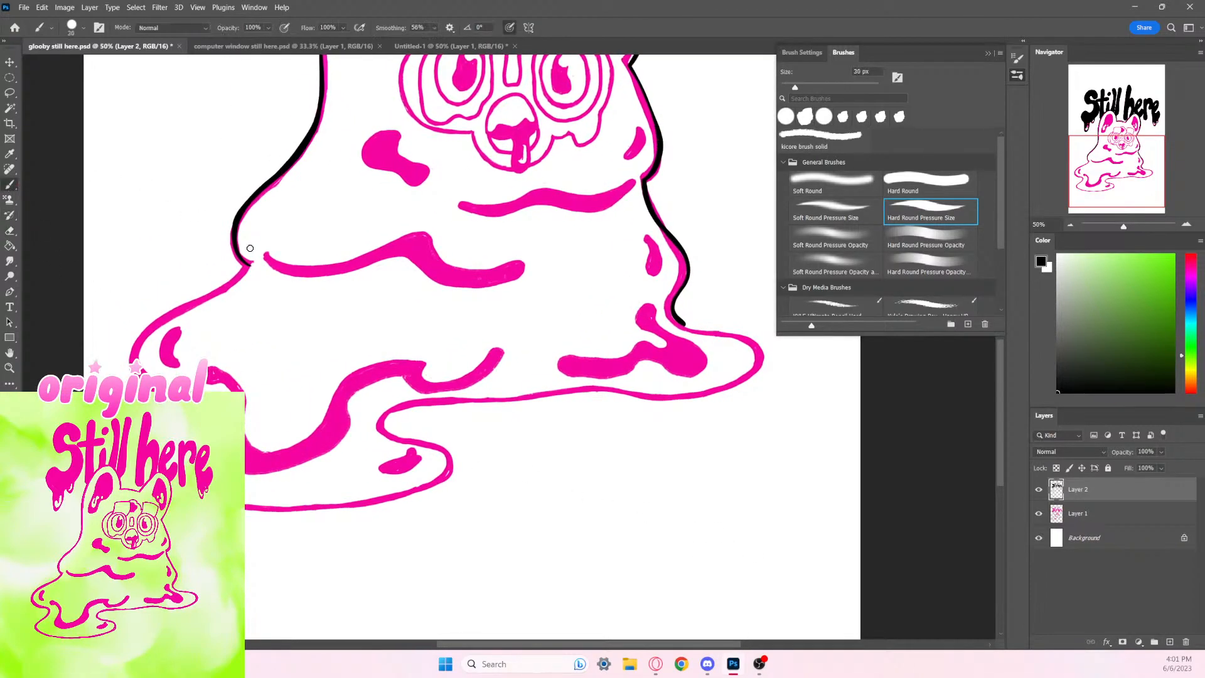
pyautogui.moveTo(246, 263); pyautogui.dragTo(134, 357)
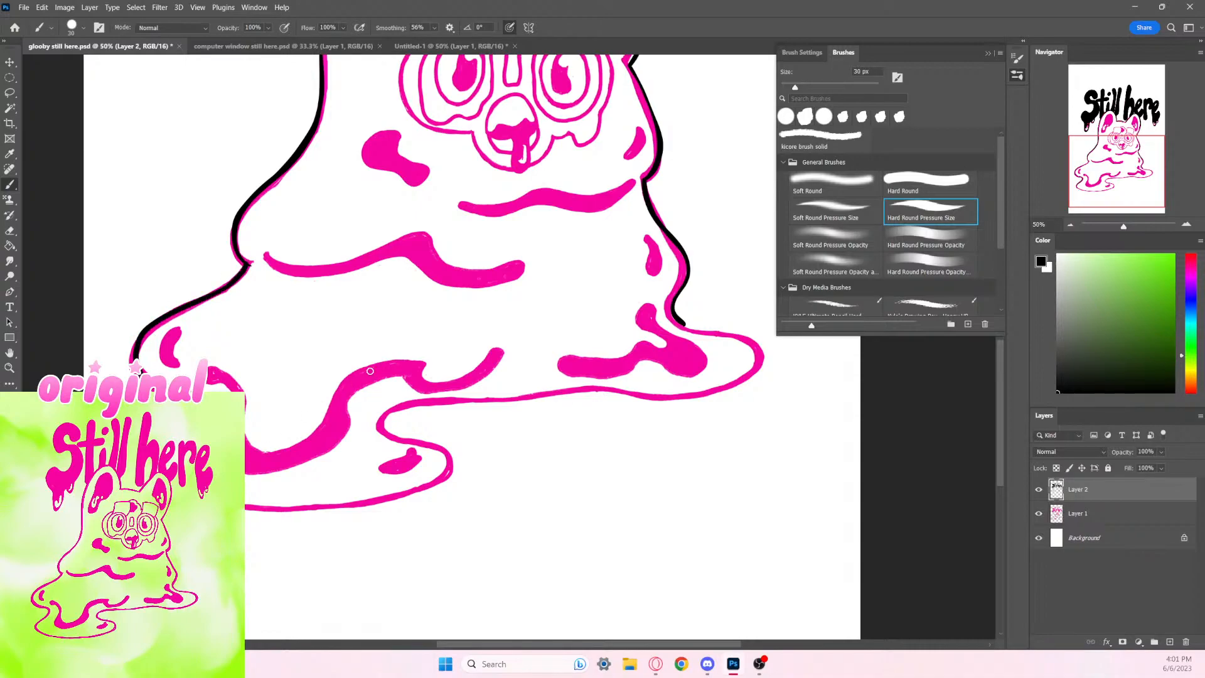
pyautogui.press('e')
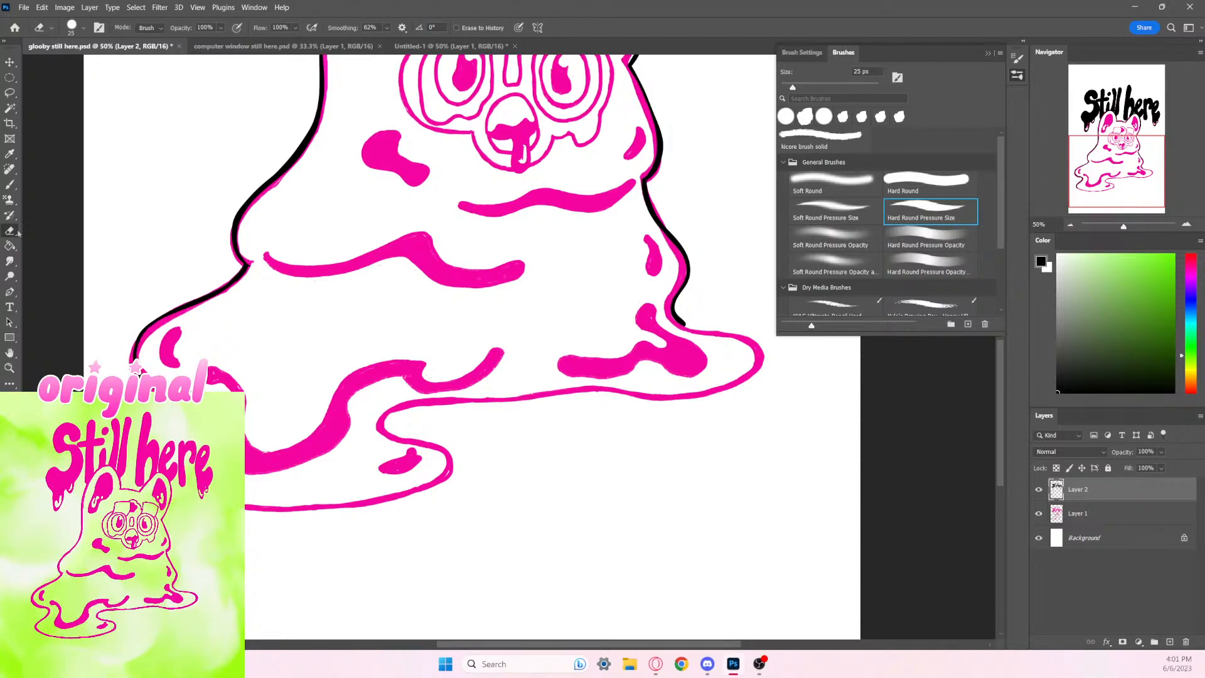
# Step: Try to ink the puddle's right lobe and lower edge in one stroke with a 20 px brush
pyautogui.click(9, 185)
pyautogui.press('[')
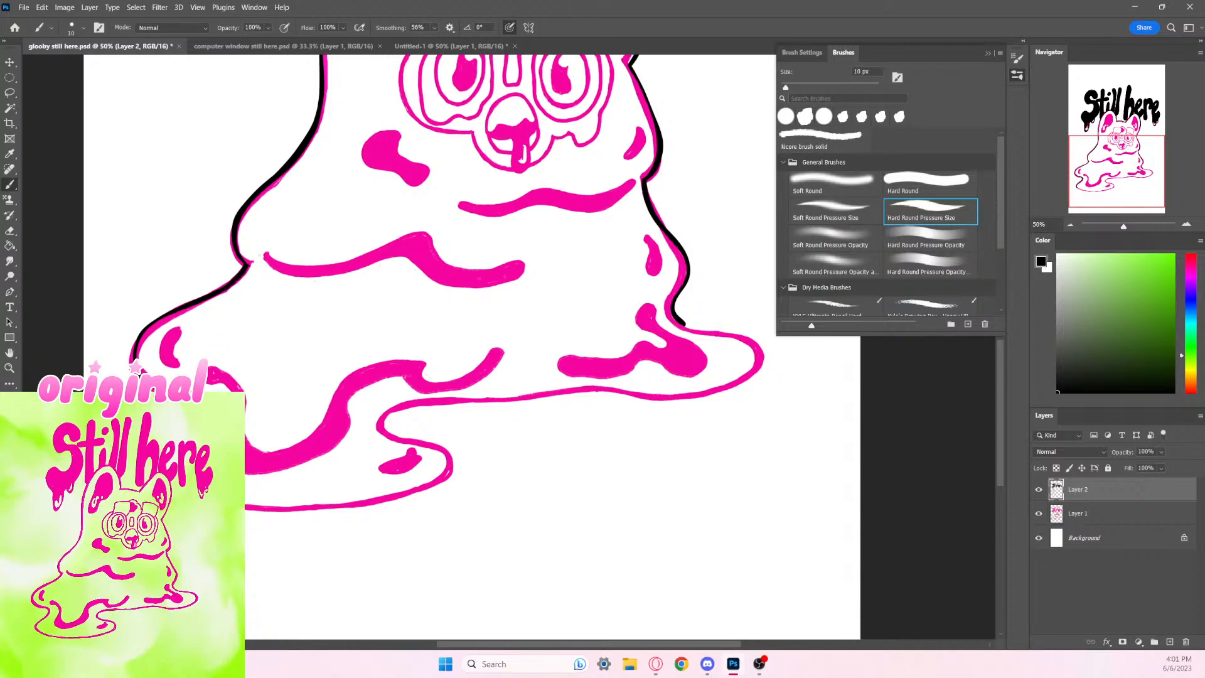
pyautogui.moveTo(481, 564); pyautogui.dragTo(452, 548)
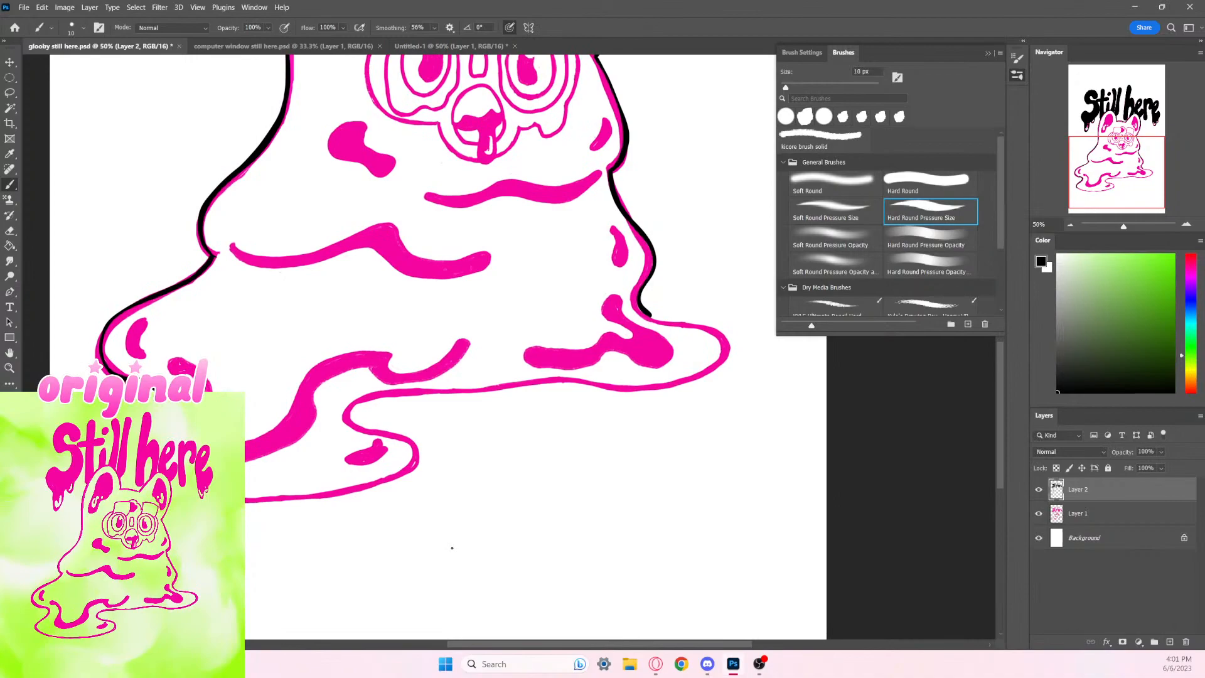
pyautogui.moveTo(566, 496); pyautogui.dragTo(464, 516)
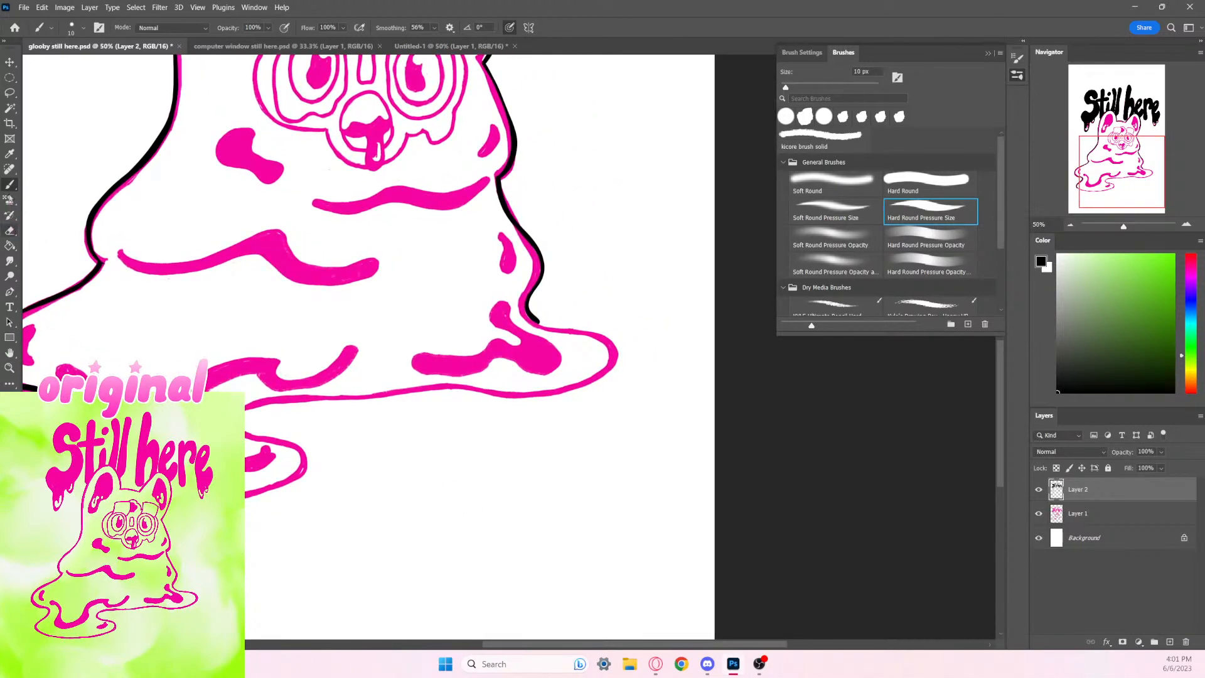
pyautogui.press(']')
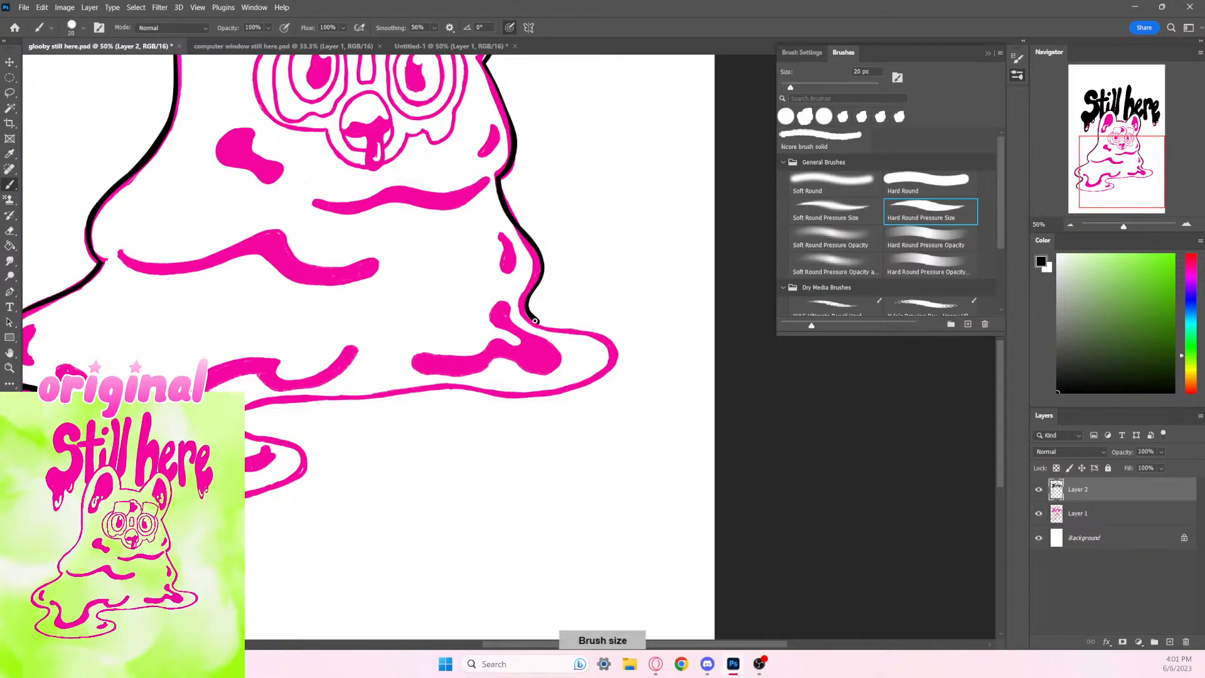
pyautogui.moveTo(555, 327)
pyautogui.mouseDown()
pyautogui.moveTo(596, 334)
pyautogui.moveTo(614, 370)
pyautogui.moveTo(573, 389)
pyautogui.moveTo(322, 394)
pyautogui.moveTo(255, 430)
pyautogui.mouseUp()
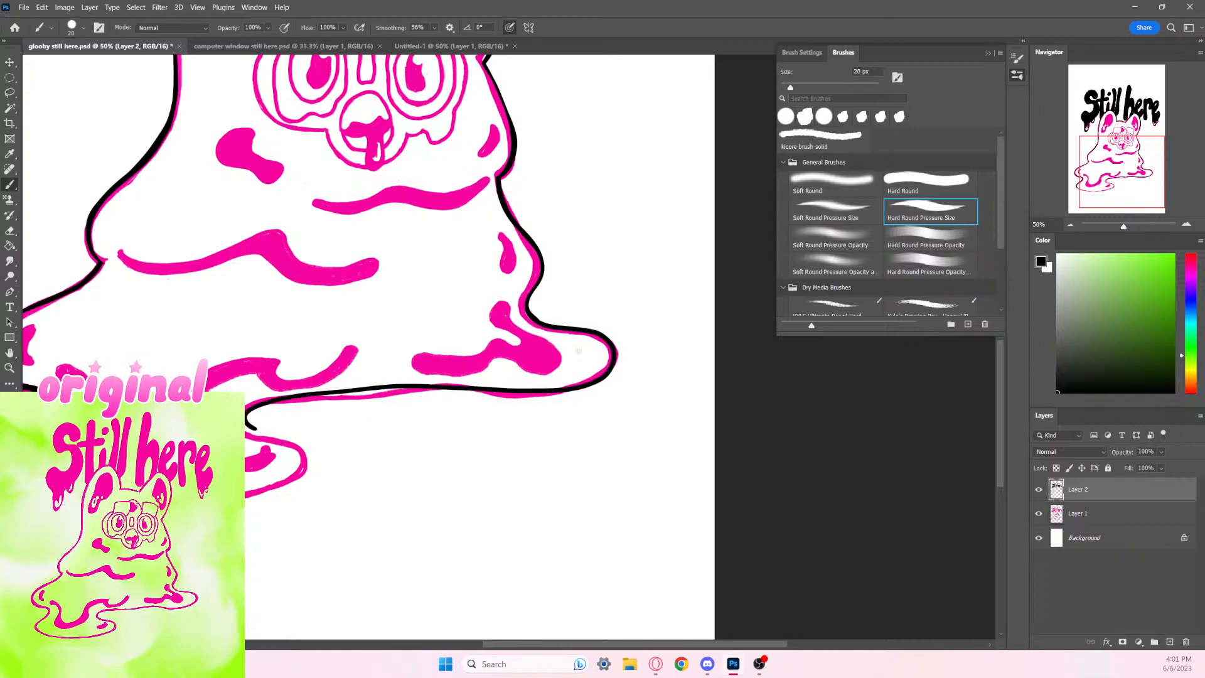
pyautogui.hotkey('ctrl', 'z')
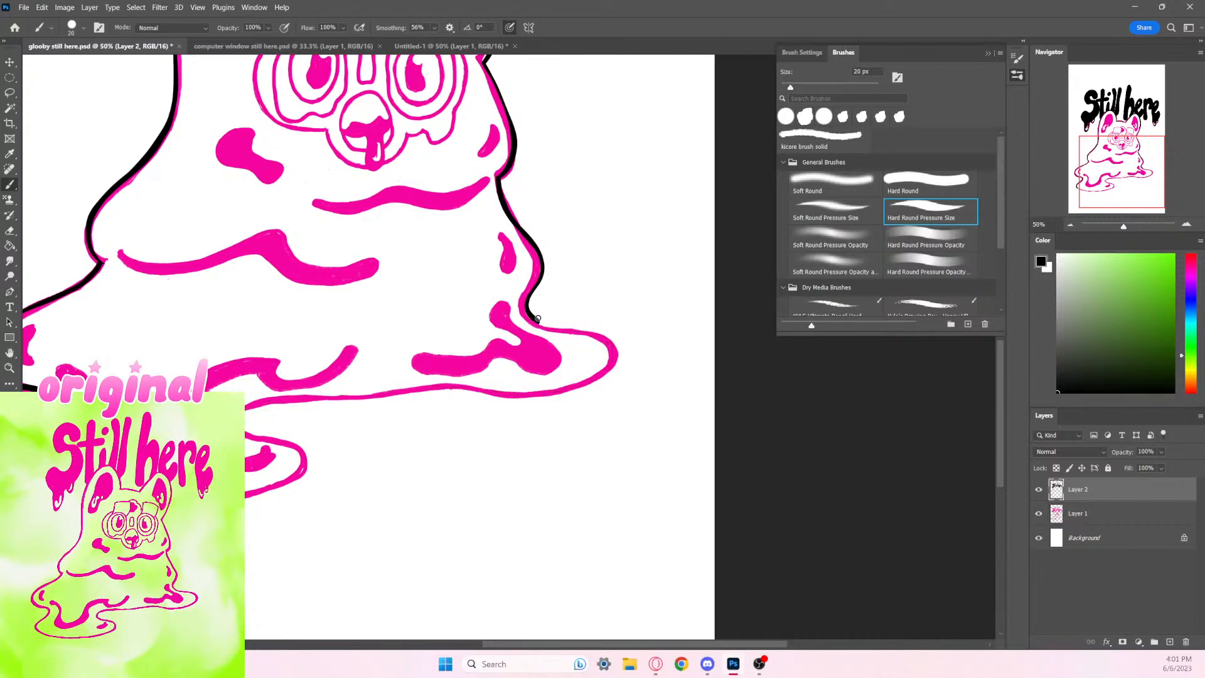
# Step: Ink the puddle's right lobe with a 30 px brush from the side outline around the tip, undoing and redrawing strokes that stray from the sketch
pyautogui.press(']')
pyautogui.moveTo(536, 320); pyautogui.dragTo(594, 347)
pyautogui.hotkey('ctrl', 'z')
pyautogui.moveTo(535, 319)
pyautogui.mouseDown()
pyautogui.moveTo(585, 340)
pyautogui.moveTo(556, 327)
pyautogui.moveTo(619, 334)
pyautogui.mouseUp()
pyautogui.hotkey('ctrl', 'z')
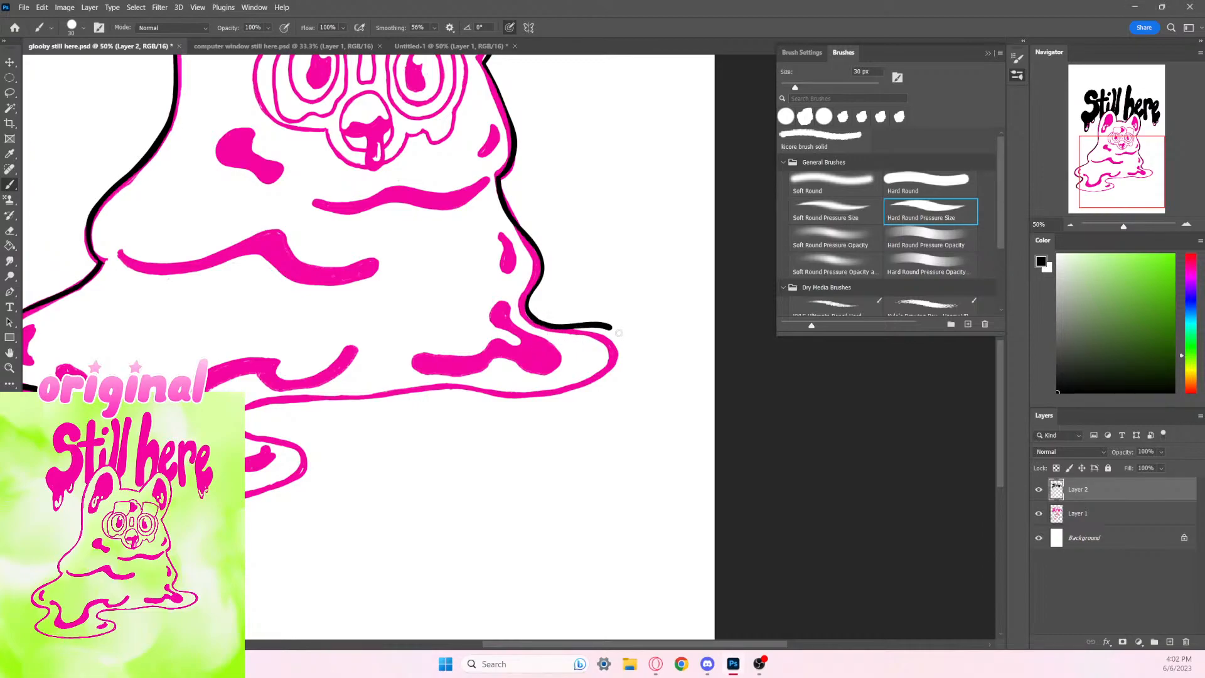
pyautogui.hotkey('ctrl', 'z')
pyautogui.moveTo(535, 319)
pyautogui.mouseDown()
pyautogui.moveTo(595, 327)
pyautogui.moveTo(606, 363)
pyautogui.mouseUp()
pyautogui.hotkey('ctrl', 'z')
pyautogui.moveTo(544, 326)
pyautogui.mouseDown()
pyautogui.moveTo(590, 330)
pyautogui.moveTo(530, 314)
pyautogui.moveTo(602, 334)
pyautogui.moveTo(609, 365)
pyautogui.moveTo(494, 374)
pyautogui.mouseUp()
pyautogui.hotkey('ctrl', 'z')
pyautogui.hotkey('ctrl', 'z')
pyautogui.hotkey('ctrl', 'z')
pyautogui.hotkey('ctrl', 'z')
pyautogui.hotkey('ctrl', 'z')
pyautogui.moveTo(535, 319)
pyautogui.mouseDown()
pyautogui.moveTo(607, 343)
pyautogui.moveTo(605, 367)
pyautogui.moveTo(523, 397)
pyautogui.moveTo(446, 386)
pyautogui.moveTo(250, 406)
pyautogui.moveTo(246, 433)
pyautogui.moveTo(277, 441)
pyautogui.mouseUp()
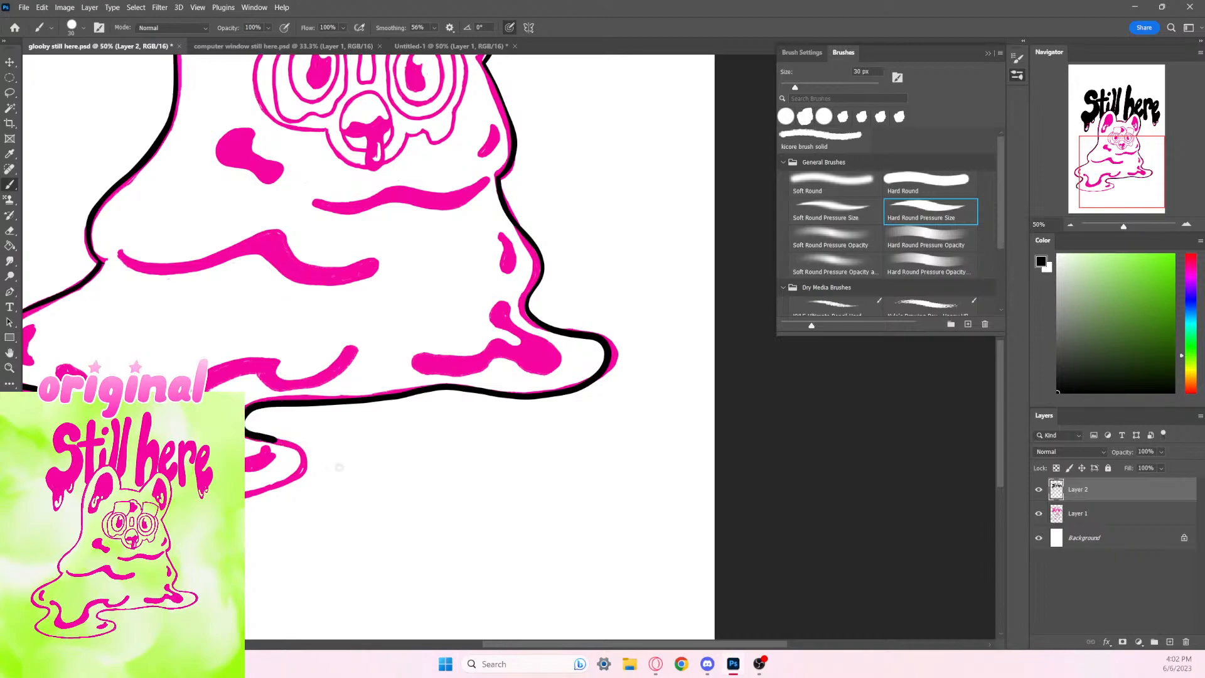
pyautogui.hotkey('ctrl', 'z')
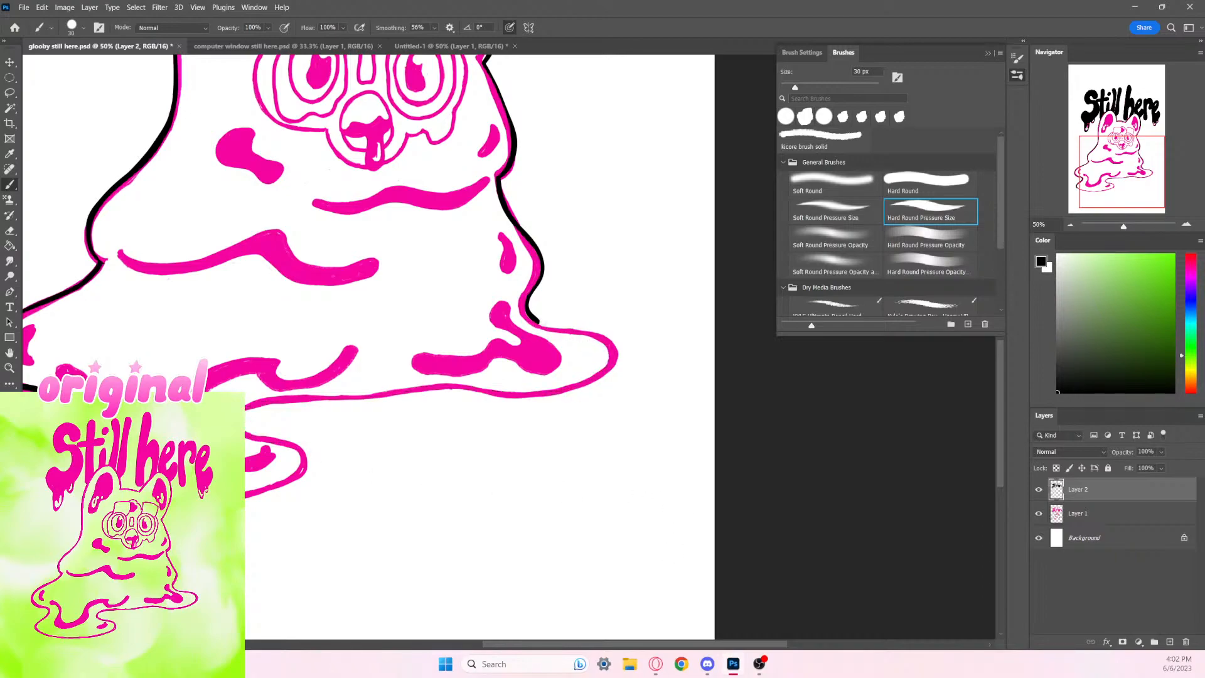
pyautogui.moveTo(537, 322)
pyautogui.mouseDown()
pyautogui.moveTo(599, 331)
pyautogui.moveTo(616, 357)
pyautogui.moveTo(610, 374)
pyautogui.moveTo(525, 401)
pyautogui.moveTo(467, 387)
pyautogui.moveTo(555, 396)
pyautogui.moveTo(611, 368)
pyautogui.moveTo(612, 337)
pyautogui.moveTo(545, 329)
pyautogui.moveTo(536, 294)
pyautogui.mouseUp()
pyautogui.hotkey('ctrl', 'z')
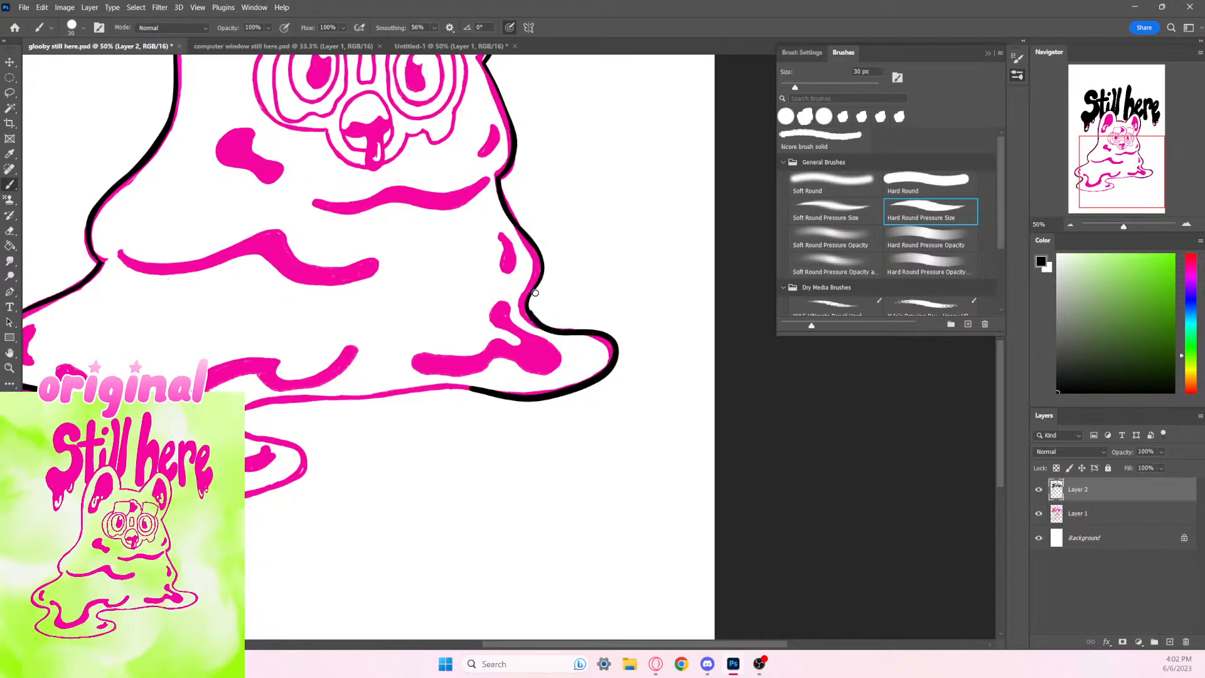
# Step: Clean up and thin the black outline around the puddle's right lobe with the 25 px Eraser
pyautogui.moveTo(575, 441); pyautogui.dragTo(510, 432)
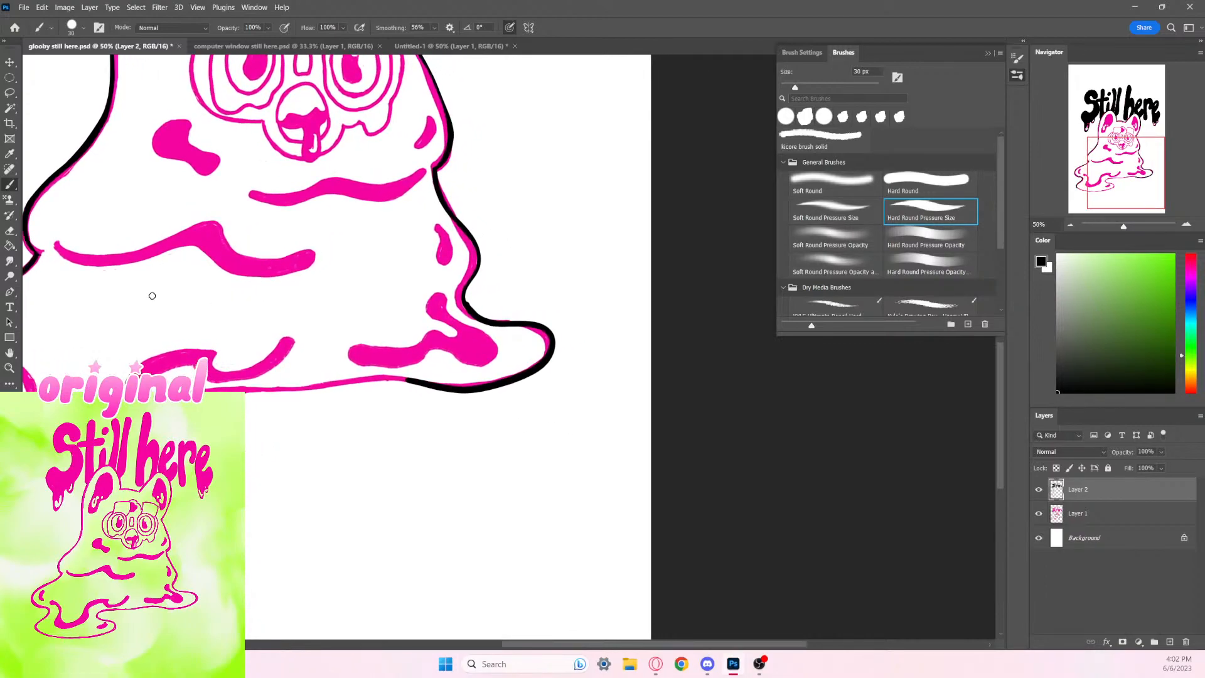
pyautogui.click(12, 231)
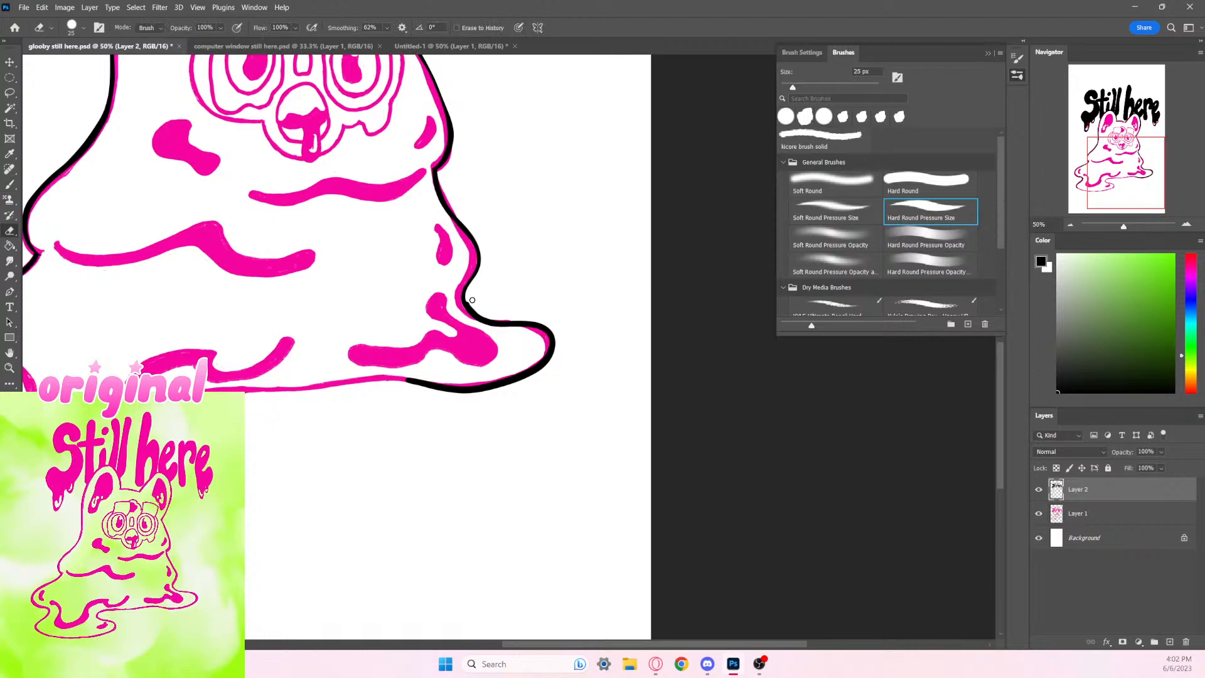
pyautogui.moveTo(469, 300)
pyautogui.mouseDown()
pyautogui.moveTo(478, 316)
pyautogui.moveTo(510, 317)
pyautogui.mouseUp()
pyautogui.moveTo(543, 332); pyautogui.dragTo(551, 335)
pyautogui.hotkey('ctrl', 'z')
pyautogui.moveTo(416, 393); pyautogui.dragTo(404, 511)
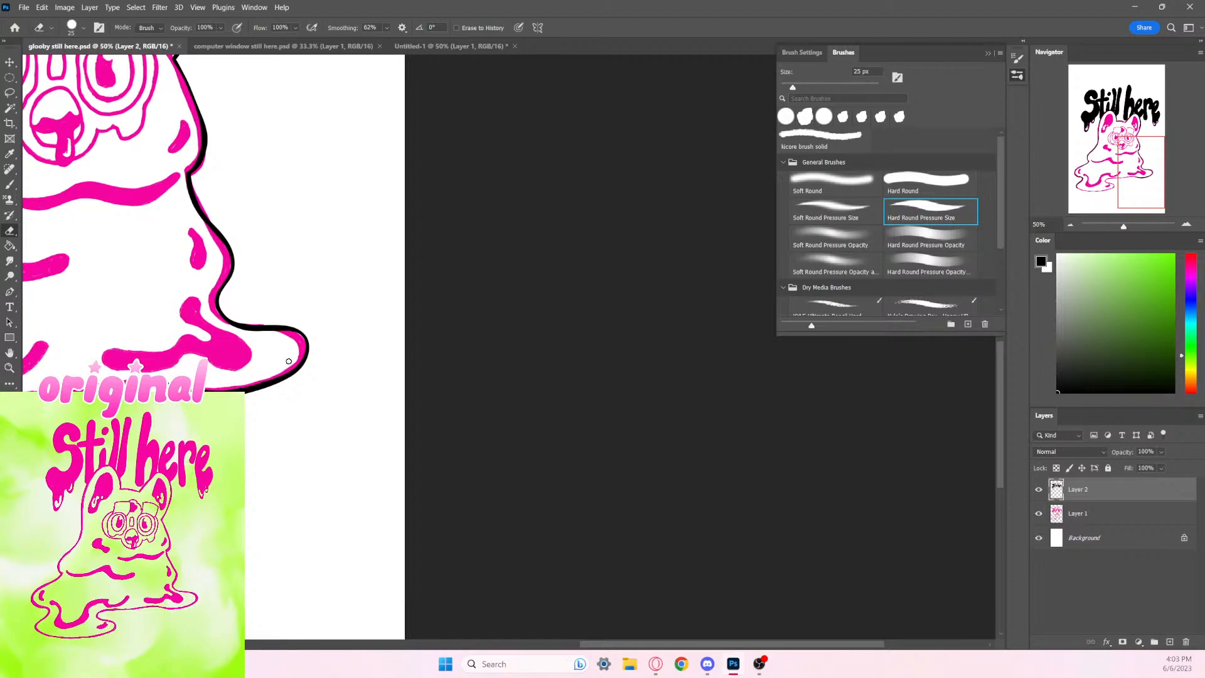
# Step: Ink the puddle's lower edge from the right lobe into the curve of the bottom lobe at 30 px, and thin it with the Eraser
pyautogui.moveTo(527, 509); pyautogui.dragTo(696, 444)
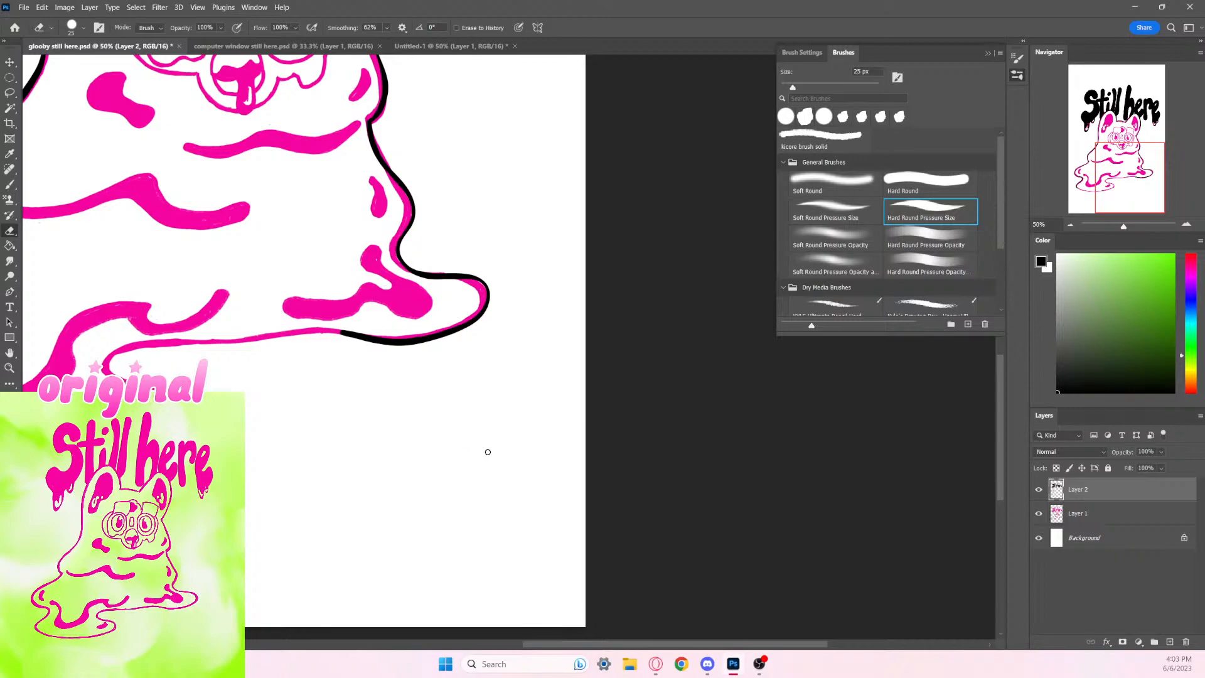
pyautogui.press('b')
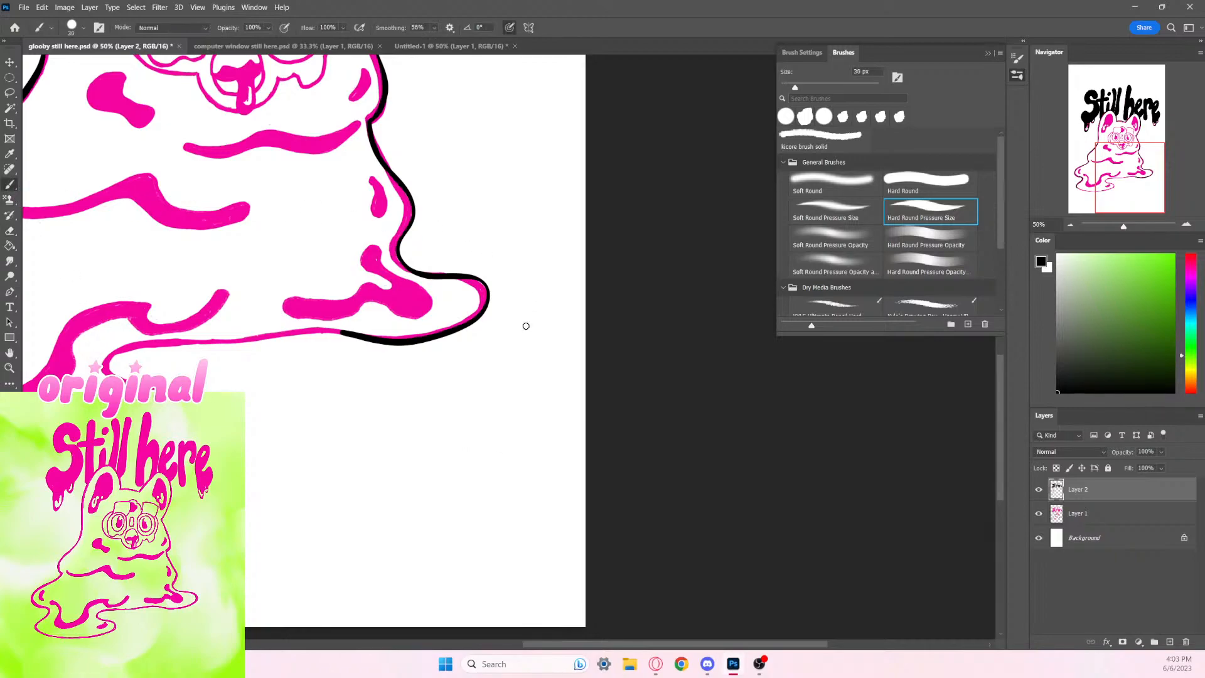
pyautogui.moveTo(385, 414); pyautogui.dragTo(556, 409)
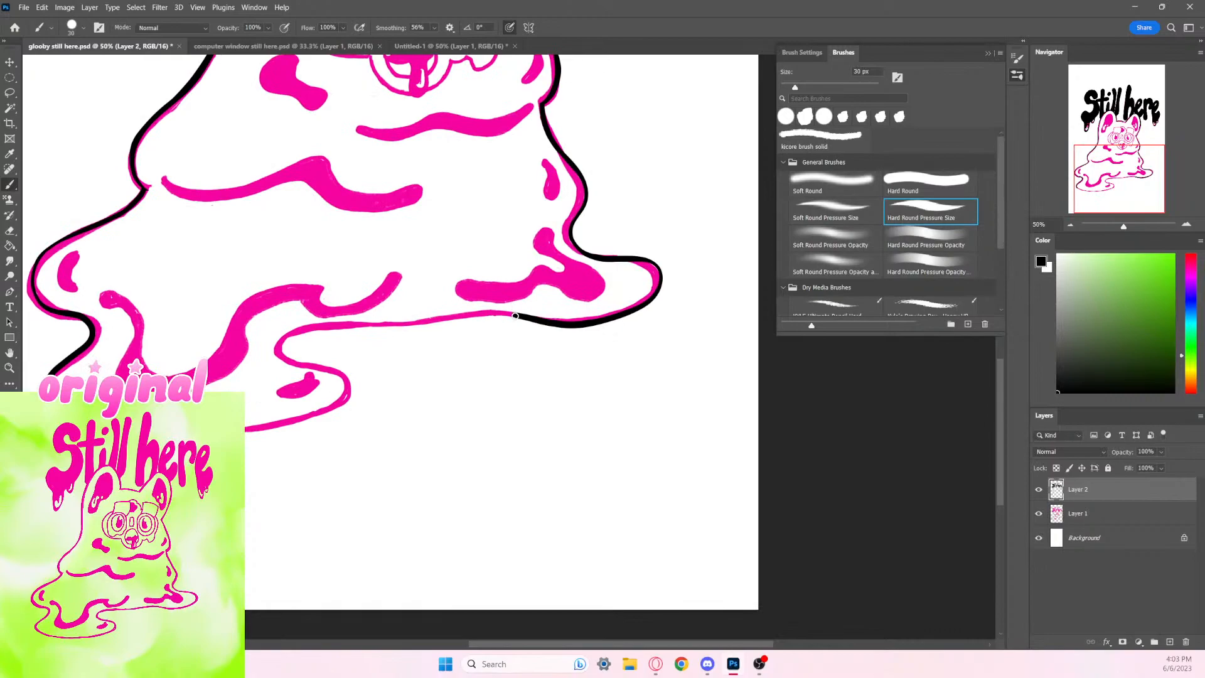
pyautogui.moveTo(520, 316)
pyautogui.mouseDown()
pyautogui.moveTo(276, 339)
pyautogui.moveTo(281, 361)
pyautogui.moveTo(355, 375)
pyautogui.mouseUp()
pyautogui.hotkey('ctrl', 'z')
pyautogui.moveTo(518, 316)
pyautogui.mouseDown()
pyautogui.moveTo(288, 335)
pyautogui.moveTo(285, 354)
pyautogui.moveTo(340, 373)
pyautogui.moveTo(345, 402)
pyautogui.mouseUp()
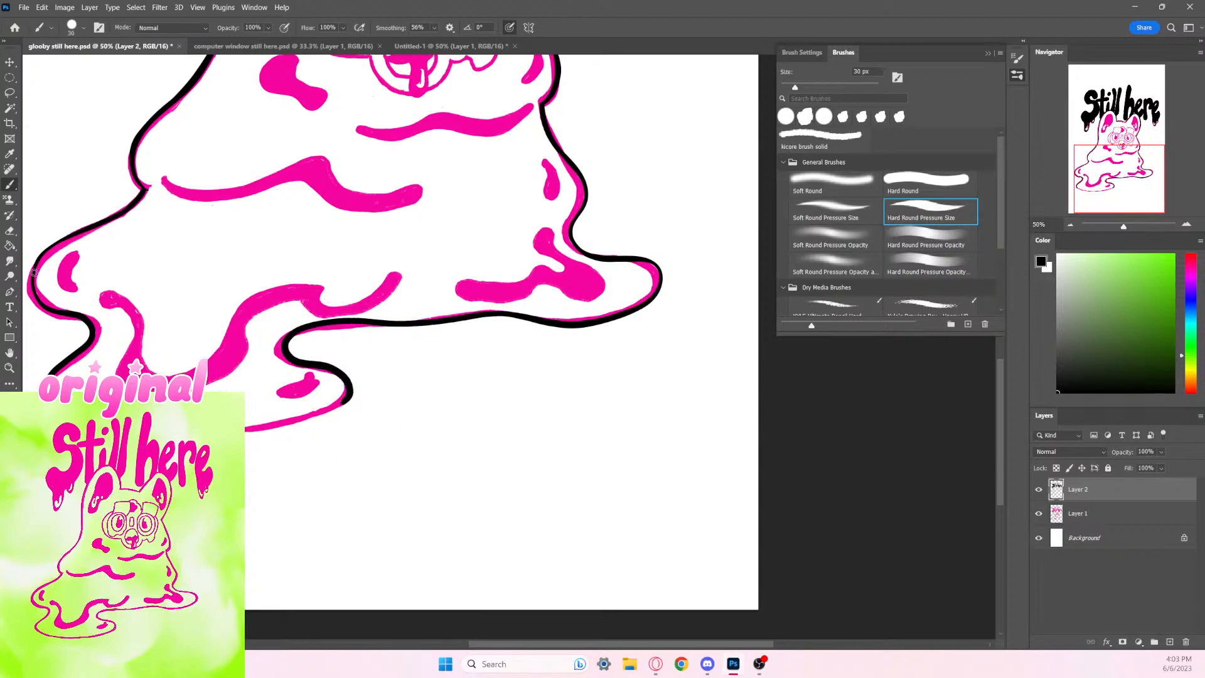
pyautogui.press('e')
pyautogui.moveTo(354, 316); pyautogui.dragTo(554, 332)
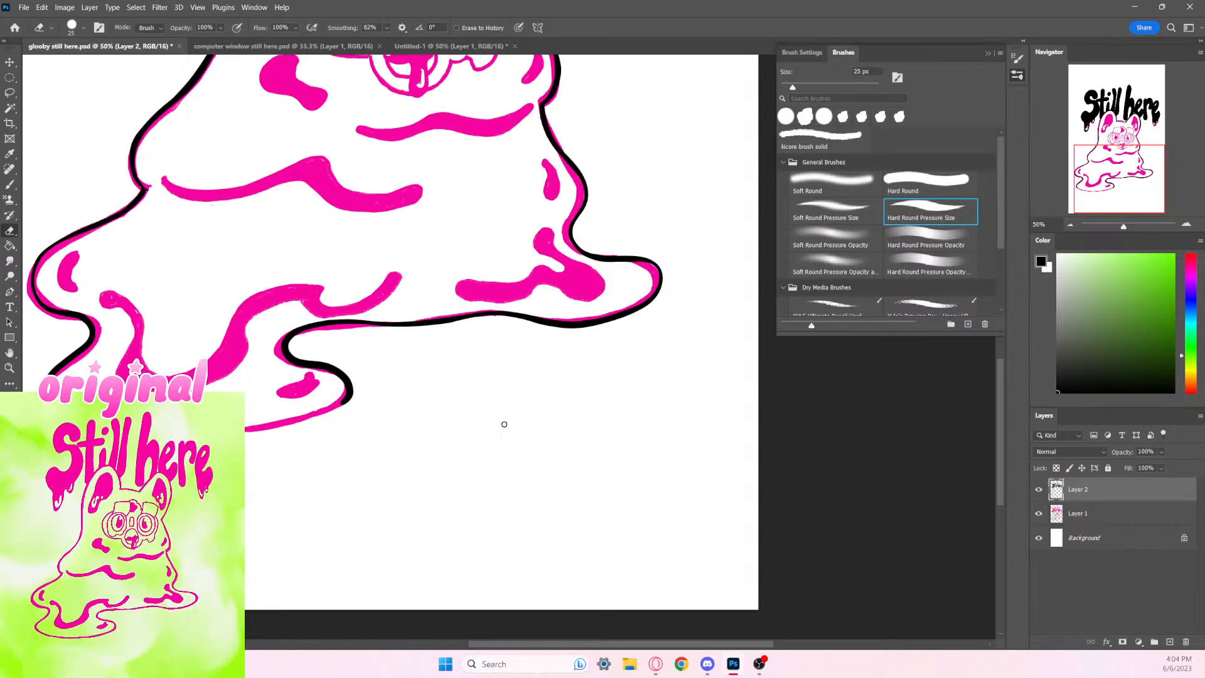
# Step: Close the puddle outline by inking the bottom lobe's underside with the 30 px brush, redrawing the stroke until it follows the pink sketch
pyautogui.moveTo(503, 493); pyautogui.dragTo(586, 452)
pyautogui.moveTo(487, 444); pyautogui.dragTo(404, 404)
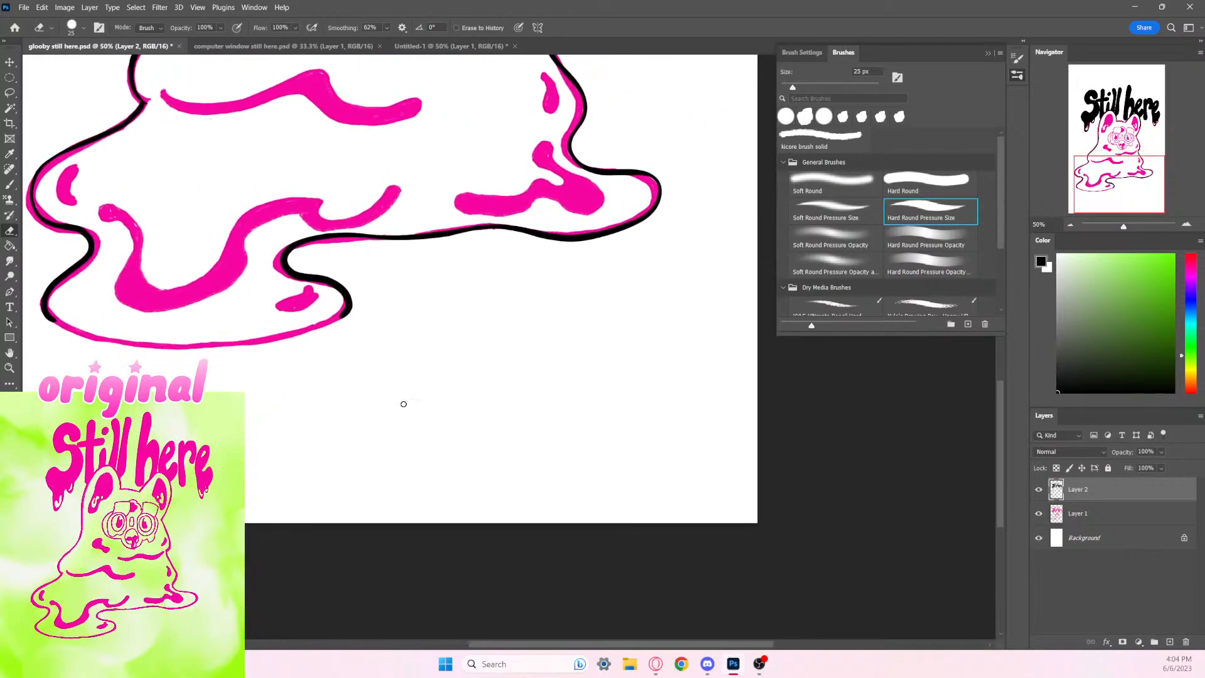
pyautogui.click(6, 189)
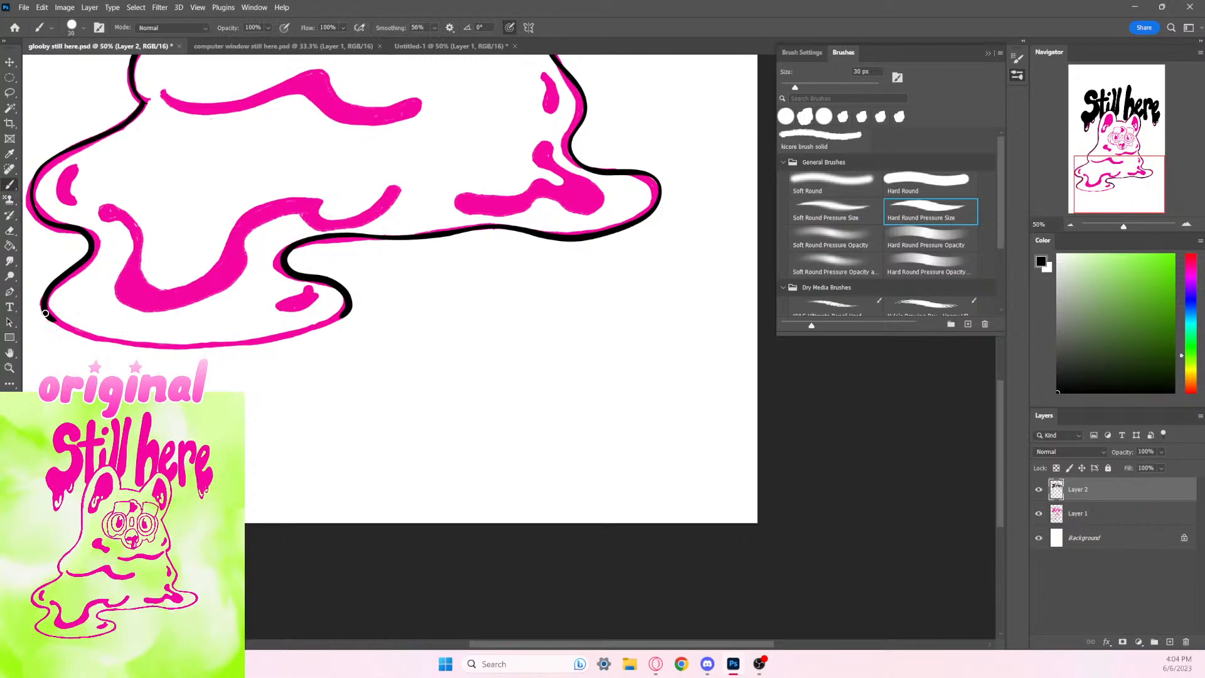
pyautogui.moveTo(46, 313)
pyautogui.mouseDown()
pyautogui.moveTo(91, 337)
pyautogui.moveTo(185, 345)
pyautogui.moveTo(291, 336)
pyautogui.moveTo(342, 316)
pyautogui.mouseUp()
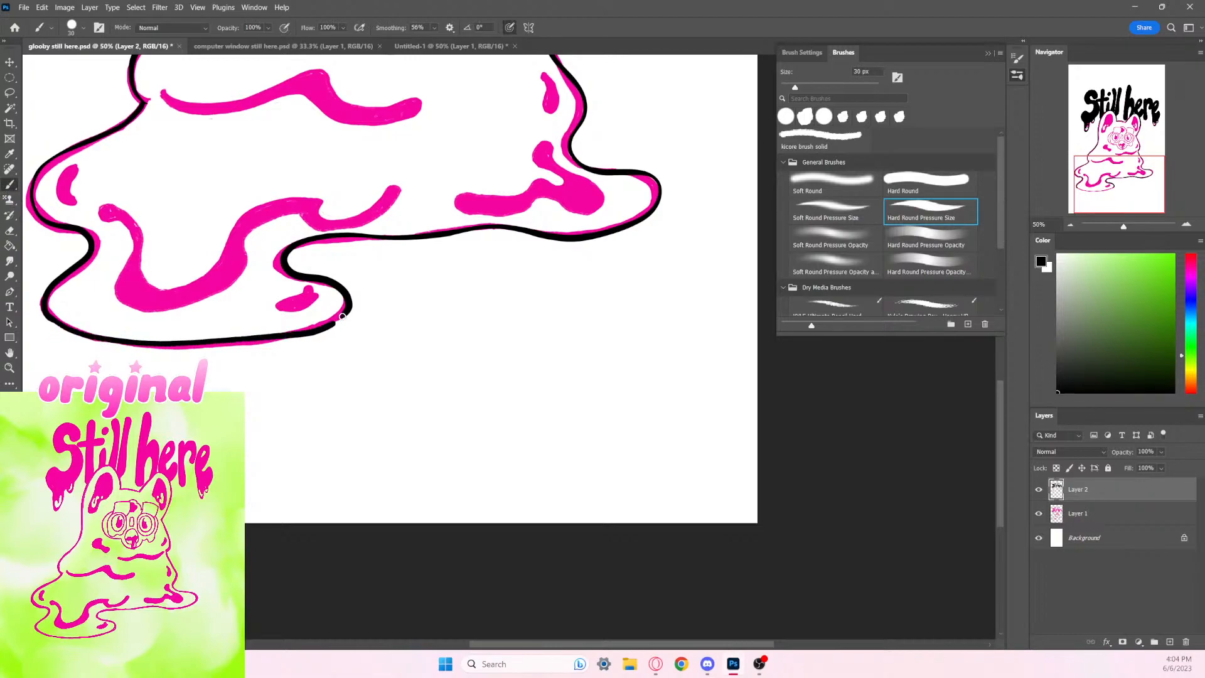
pyautogui.hotkey('ctrl', 'z')
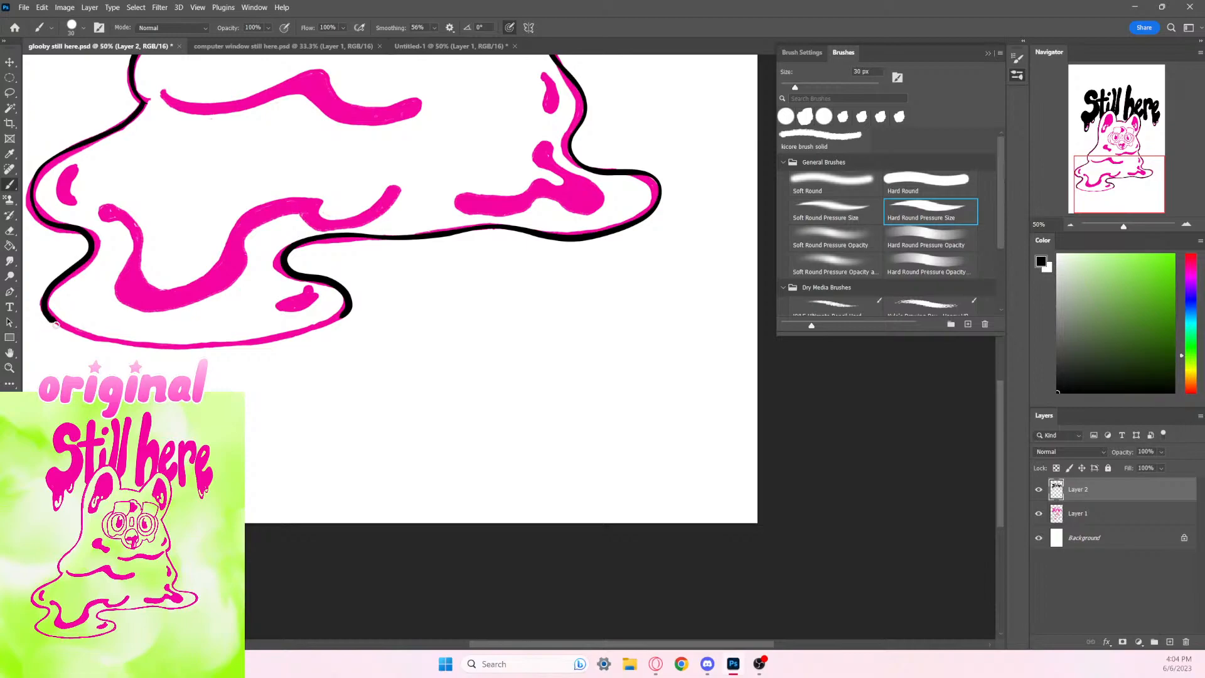
pyautogui.moveTo(45, 315)
pyautogui.mouseDown()
pyautogui.moveTo(112, 344)
pyautogui.moveTo(204, 344)
pyautogui.moveTo(334, 317)
pyautogui.moveTo(201, 343)
pyautogui.moveTo(91, 334)
pyautogui.moveTo(171, 349)
pyautogui.moveTo(346, 313)
pyautogui.mouseUp()
pyautogui.hotkey('ctrl', 'z')
pyautogui.hotkey('ctrl', 'z')
pyautogui.hotkey('ctrl', 'z')
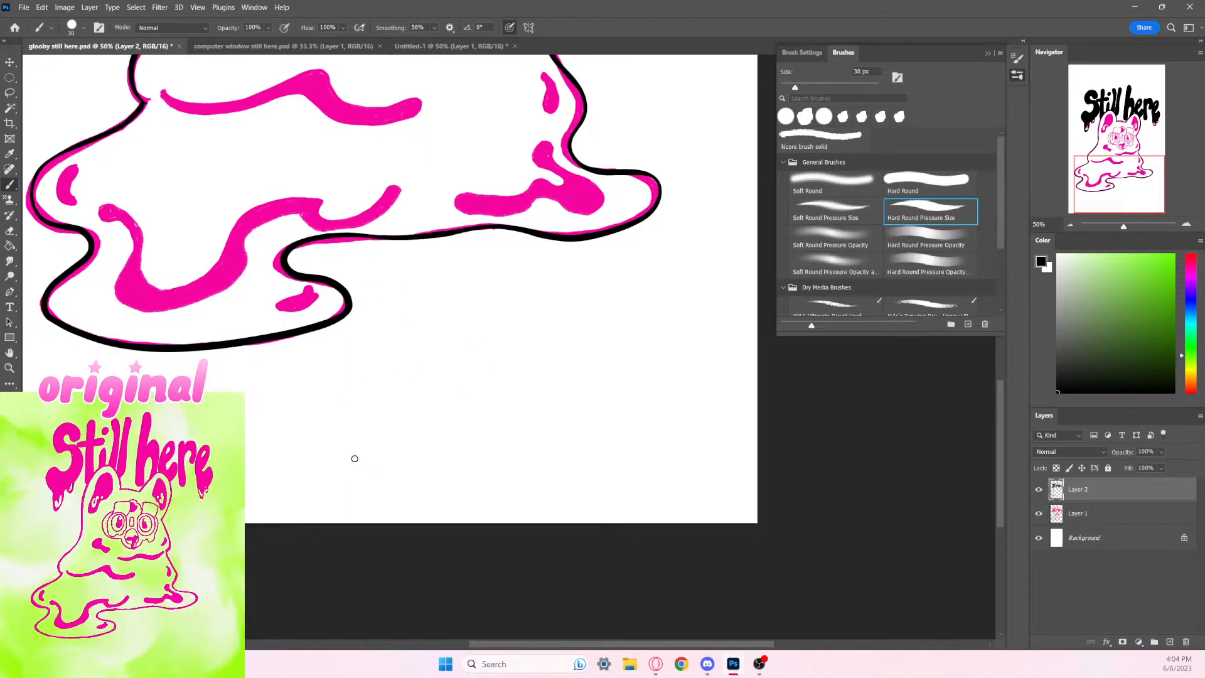
# Step: Thin the black outline around the right-hand curve of the puddle's bottom lobe with the 25 px Eraser
pyautogui.click(10, 231)
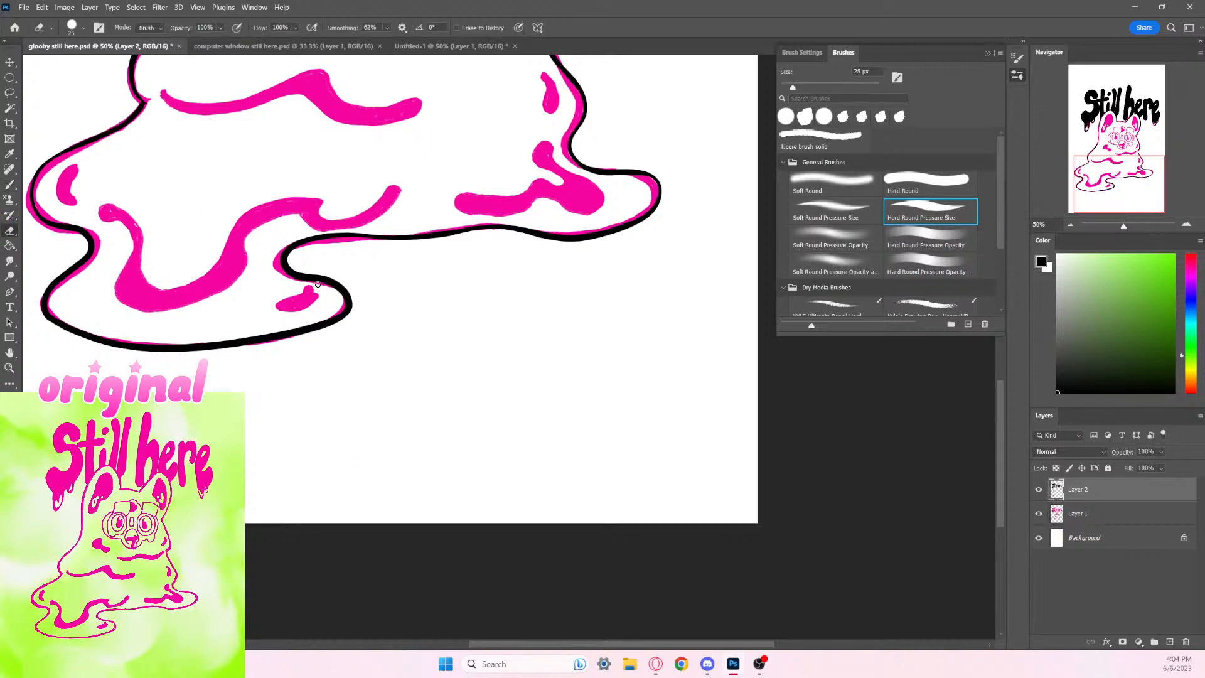
pyautogui.moveTo(318, 284); pyautogui.dragTo(344, 299)
pyautogui.hotkey('ctrl', 'z')
pyautogui.moveTo(299, 249)
pyautogui.mouseDown()
pyautogui.moveTo(292, 272)
pyautogui.moveTo(335, 277)
pyautogui.mouseUp()
pyautogui.hotkey('ctrl', 'z')
pyautogui.moveTo(282, 246)
pyautogui.mouseDown()
pyautogui.moveTo(279, 267)
pyautogui.moveTo(298, 277)
pyautogui.moveTo(278, 268)
pyautogui.moveTo(342, 294)
pyautogui.moveTo(346, 307)
pyautogui.moveTo(309, 319)
pyautogui.mouseUp()
pyautogui.hotkey('ctrl', 'z')
pyautogui.hotkey('ctrl', 'z')
pyautogui.moveTo(277, 256); pyautogui.dragTo(341, 300)
pyautogui.hotkey('ctrl', 'z')
pyautogui.moveTo(284, 244)
pyautogui.mouseDown()
pyautogui.moveTo(278, 265)
pyautogui.moveTo(340, 306)
pyautogui.mouseUp()
pyautogui.hotkey('ctrl', 'z')
# Step: Trim the black outline along the indentation on the puddle's left side with the Eraser
pyautogui.moveTo(308, 405); pyautogui.dragTo(315, 371)
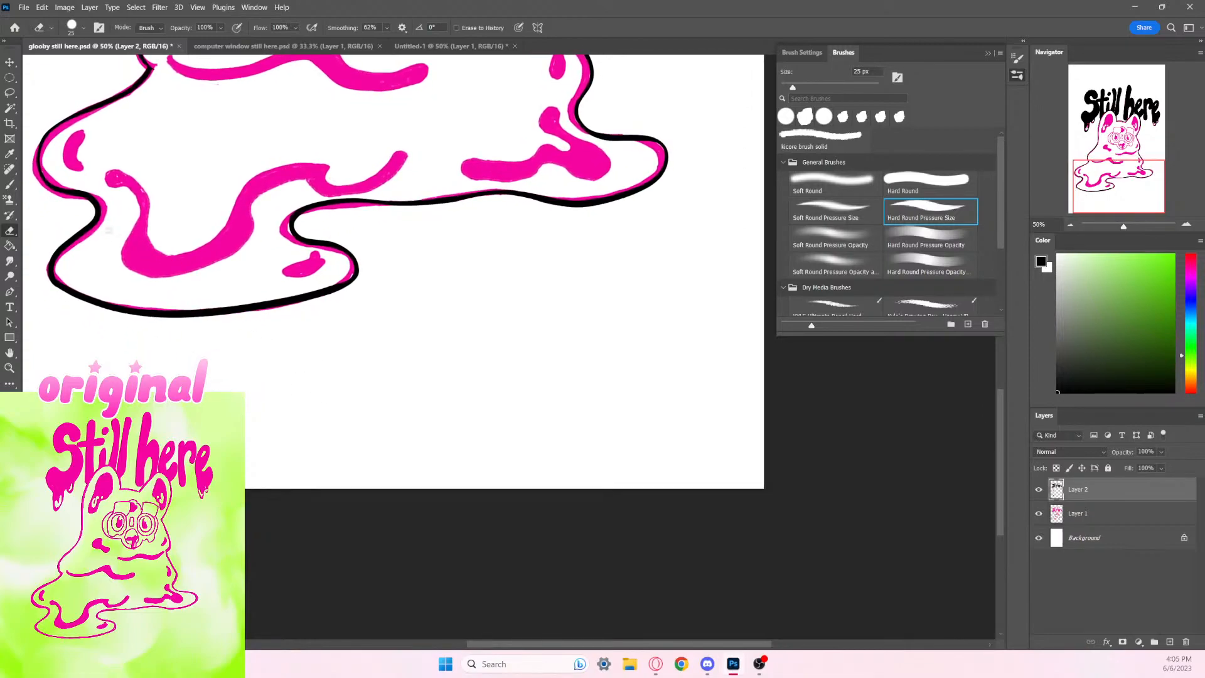
pyautogui.moveTo(103, 217)
pyautogui.mouseDown()
pyautogui.moveTo(55, 269)
pyautogui.moveTo(105, 299)
pyautogui.mouseUp()
pyautogui.hotkey('ctrl', '-')
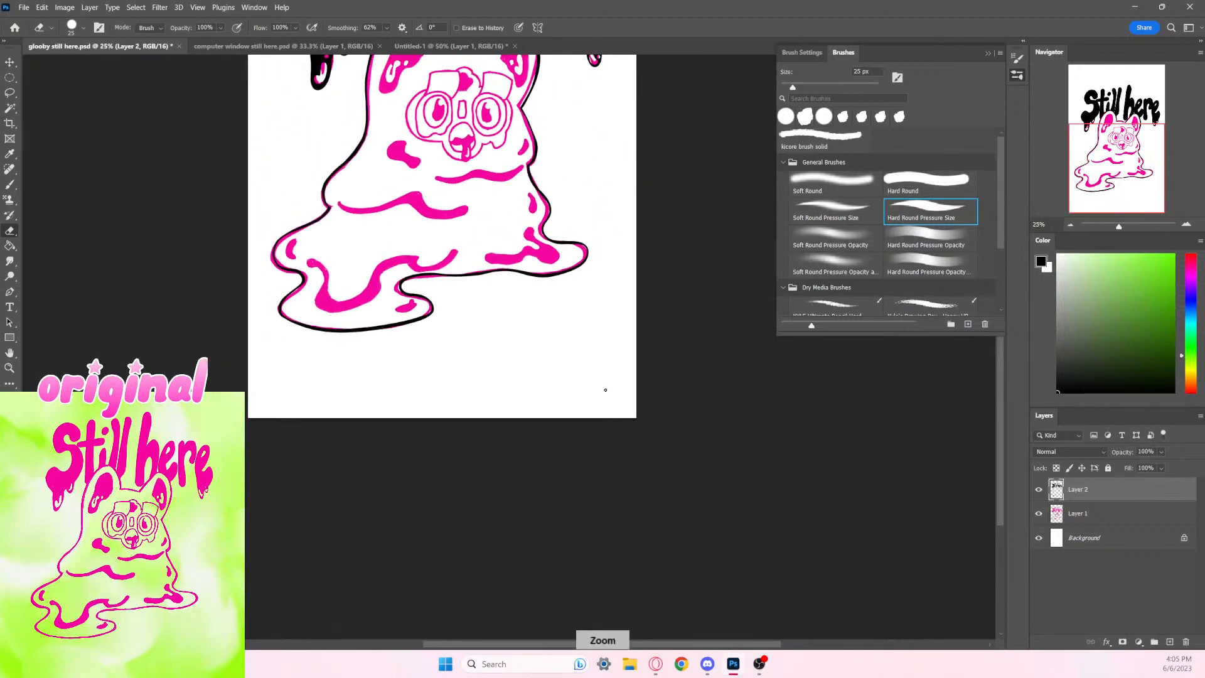
# Step: Examine the black body and puddle outline on its own with the pink Layer 1 sketch hidden, and restore the sketch
pyautogui.hotkey('ctrl', '-')
pyautogui.hotkey('ctrl', '-')
pyautogui.hotkey('ctrl', '+')
pyautogui.hotkey('ctrl', '+')
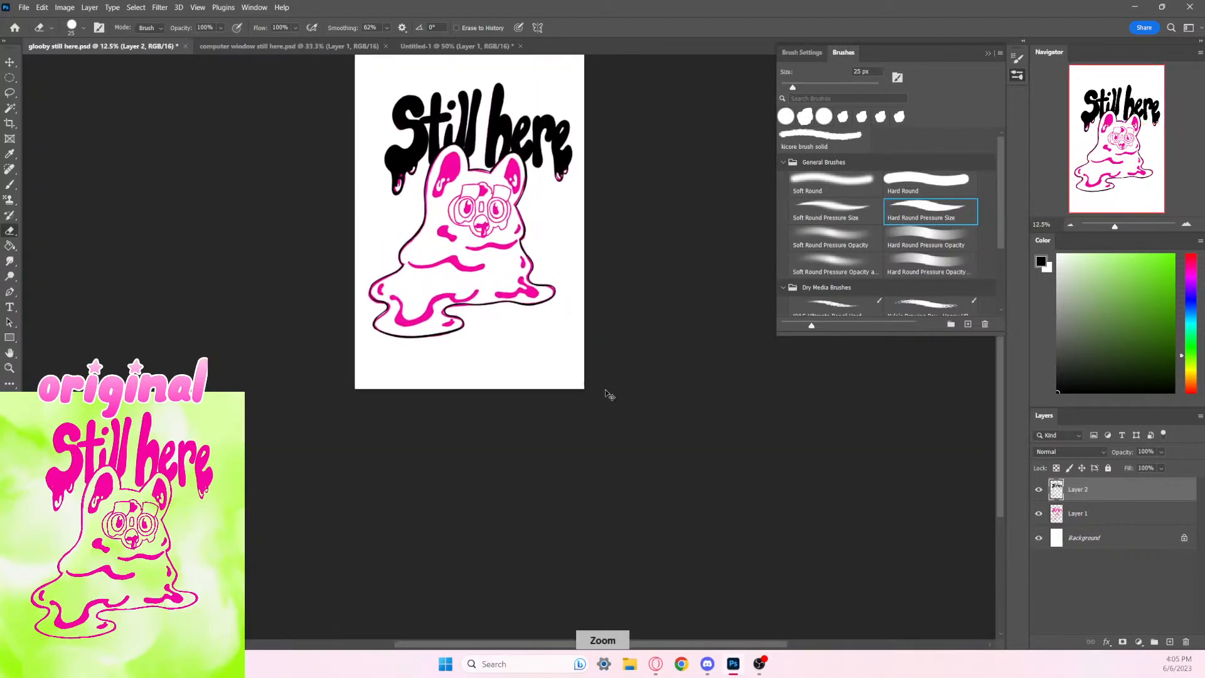
pyautogui.hotkey('ctrl', '+')
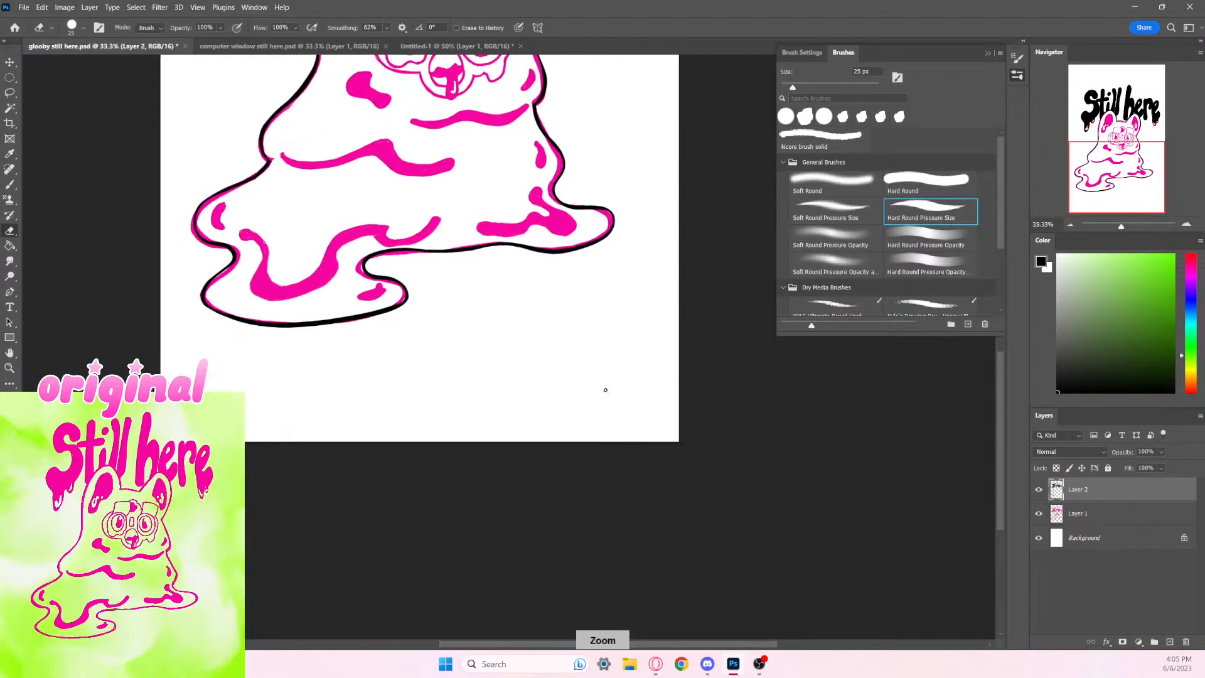
pyautogui.hotkey('ctrl', '-')
pyautogui.hotkey('ctrl', '+')
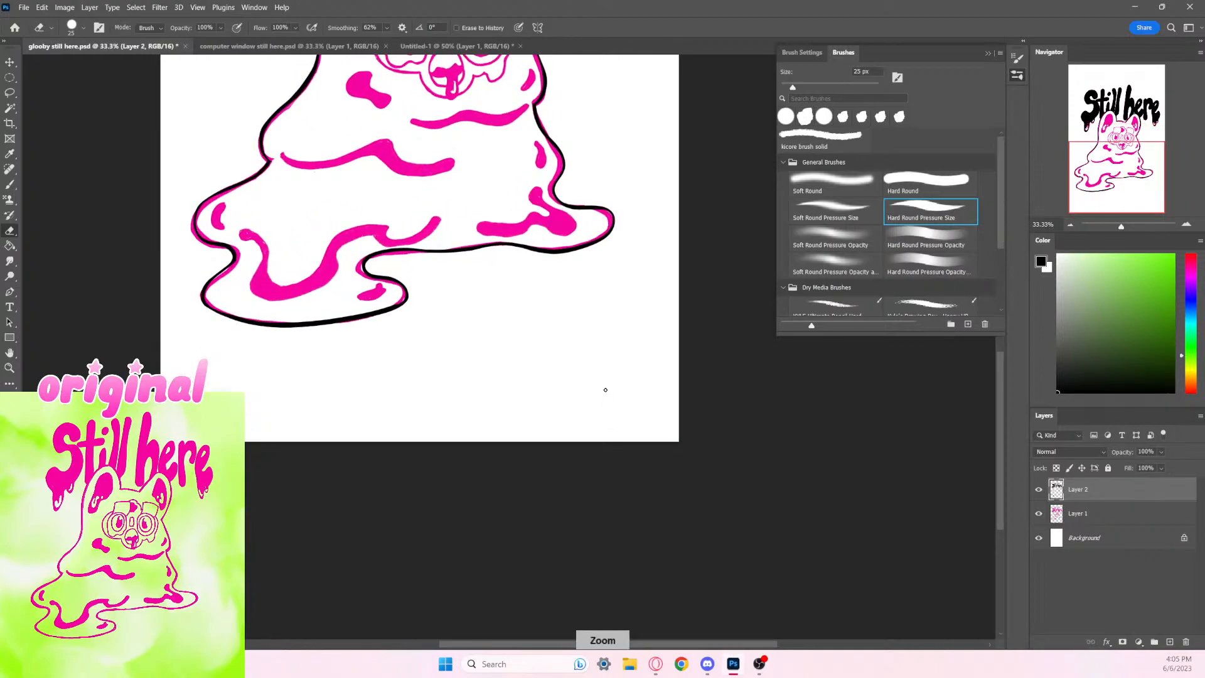
pyautogui.click(1039, 515)
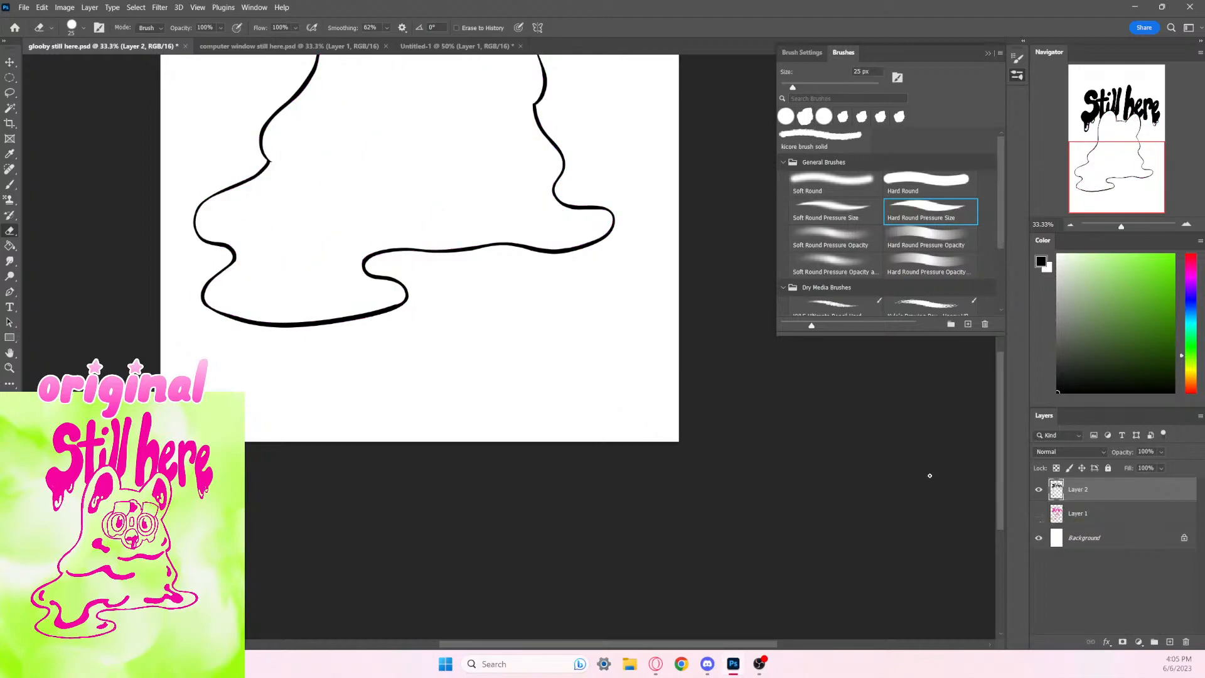
pyautogui.scroll(5, 622, 245)
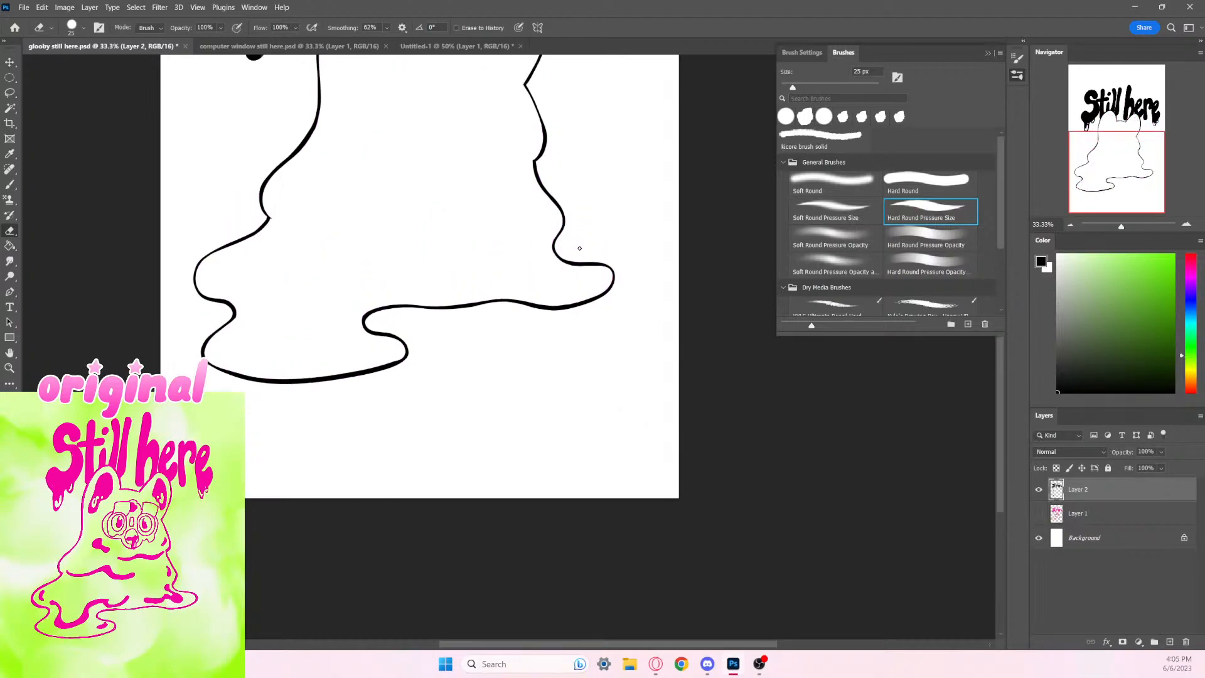
pyautogui.scroll(2, 580, 248)
pyautogui.scroll(-5, 579, 248)
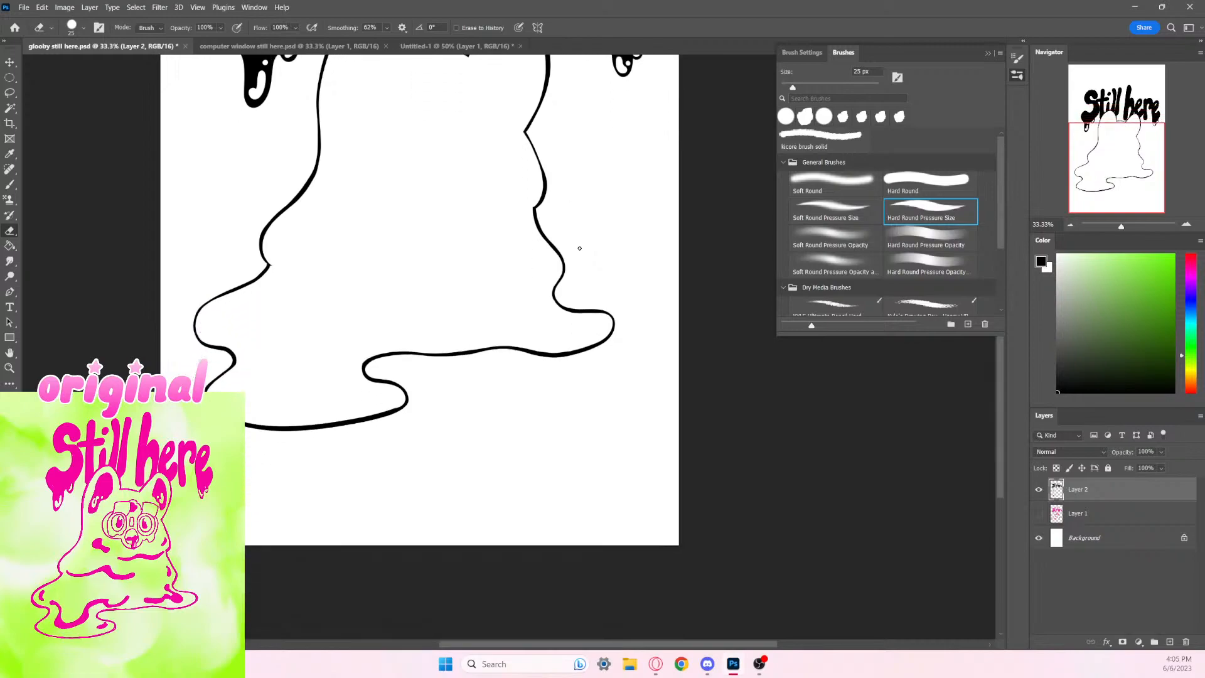
pyautogui.scroll(2, 579, 248)
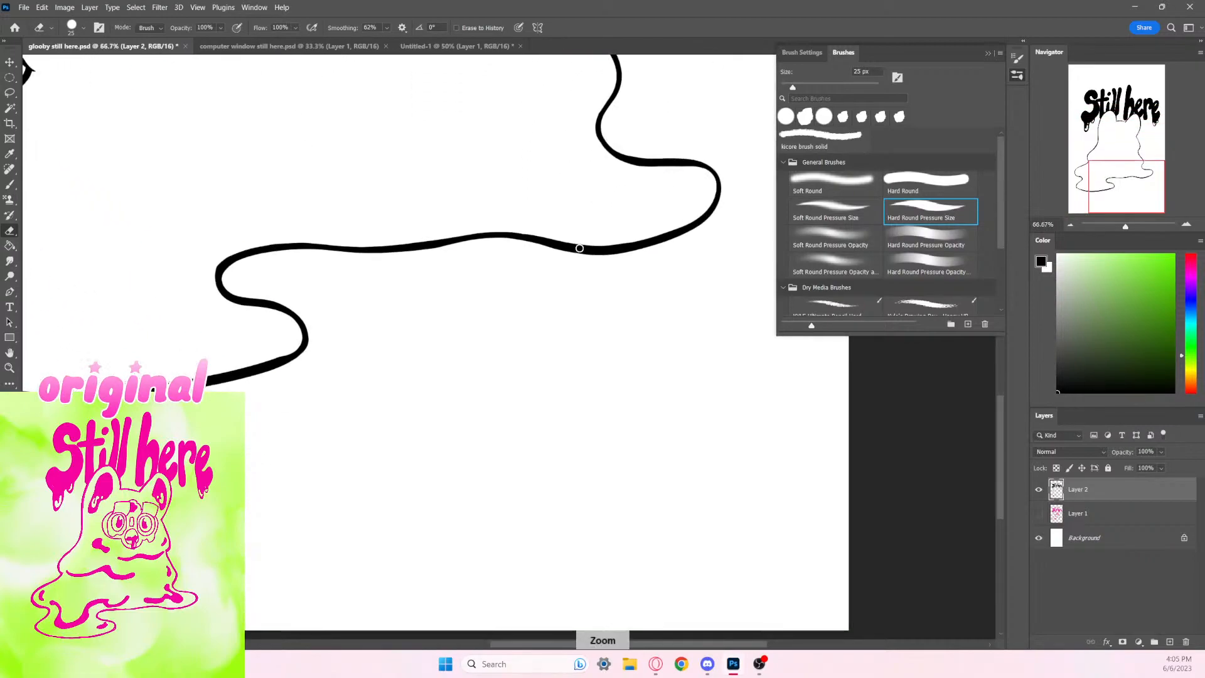
pyautogui.press('b')
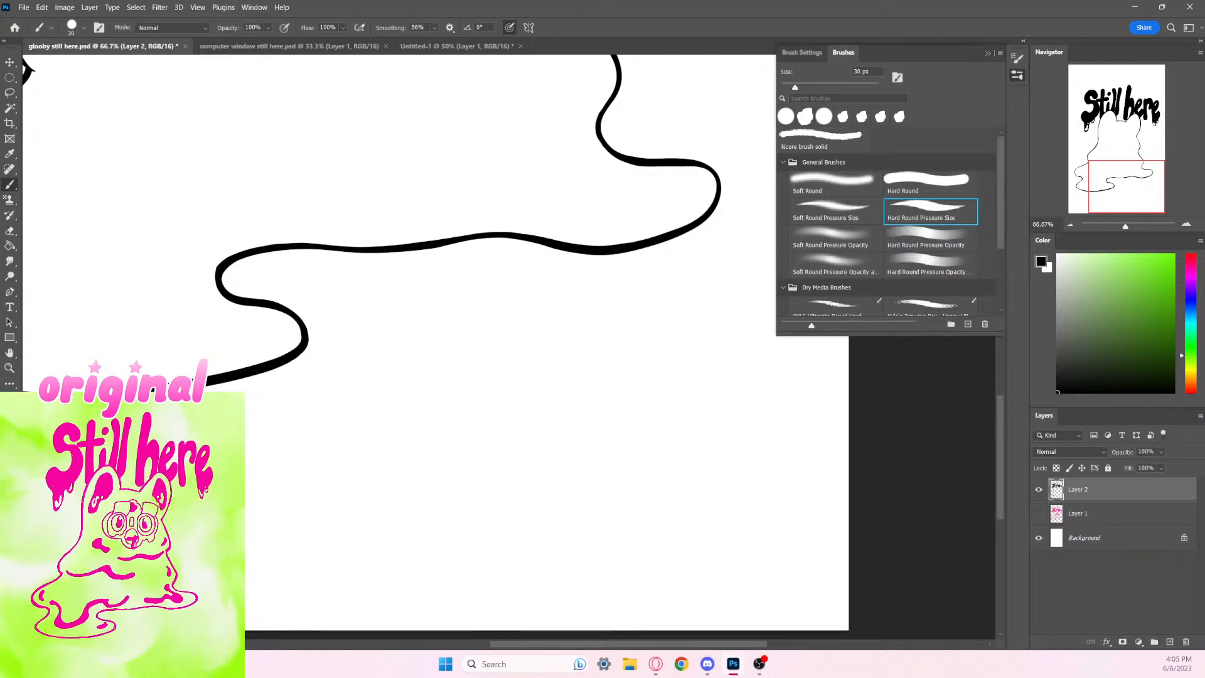
pyautogui.hotkey('alt', 'Tab')
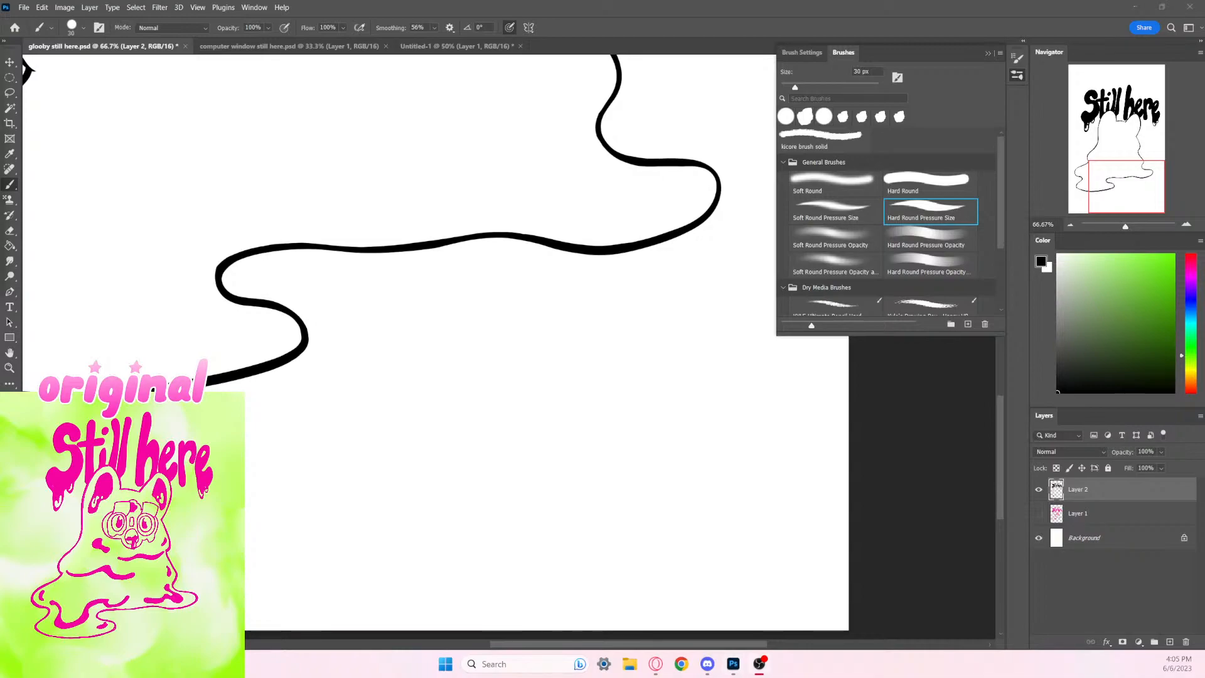
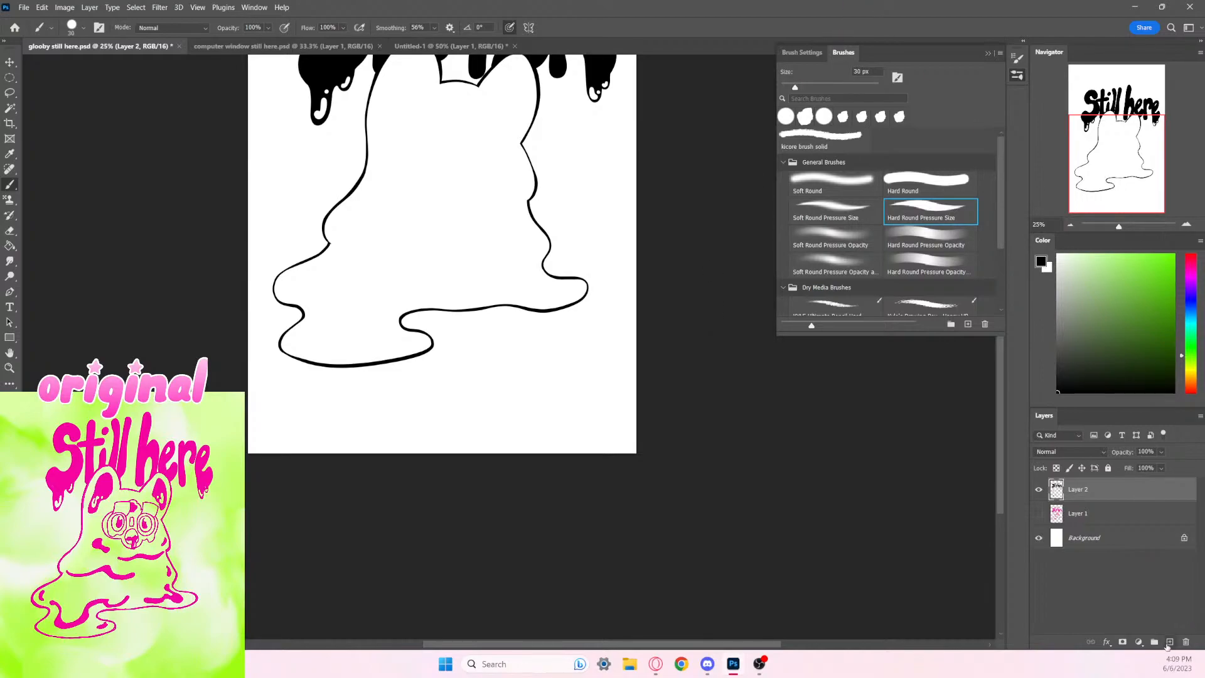
pyautogui.click(1039, 513)
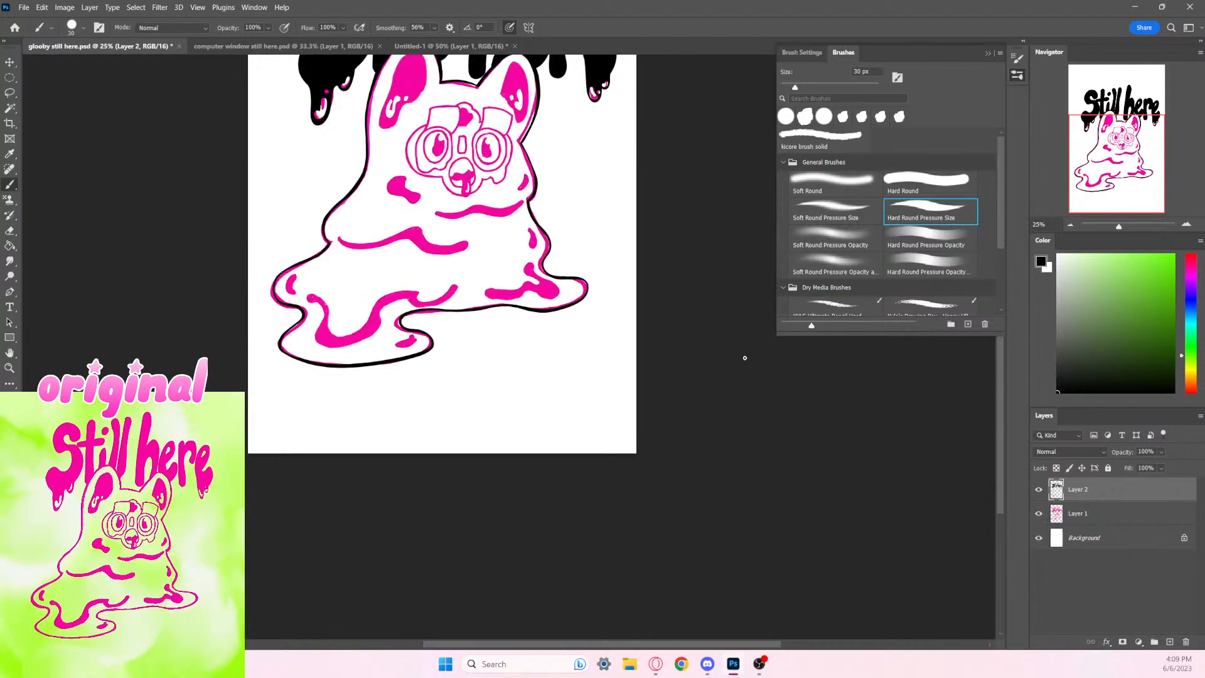
# Step: Ink the curved top of the small tuft between the creature's eyebrows in black with a 25 px brush, undoing misplaced strokes
pyautogui.scroll(2, 648, 253)
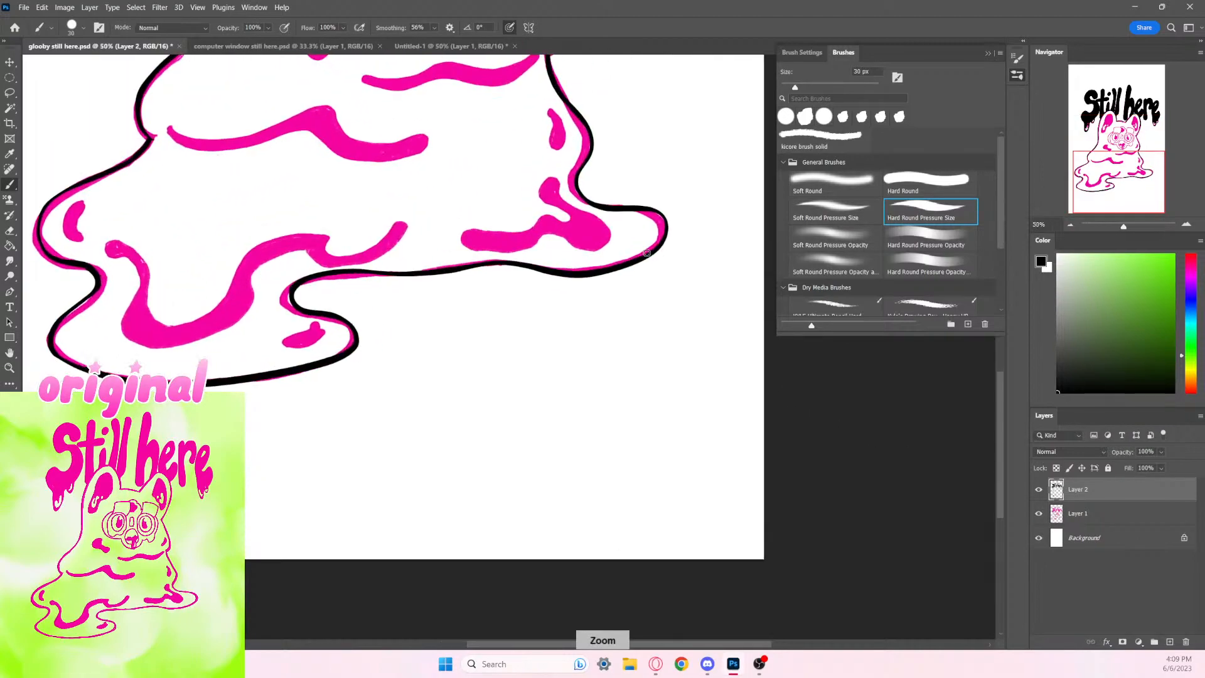
pyautogui.moveTo(527, 202); pyautogui.dragTo(466, 474)
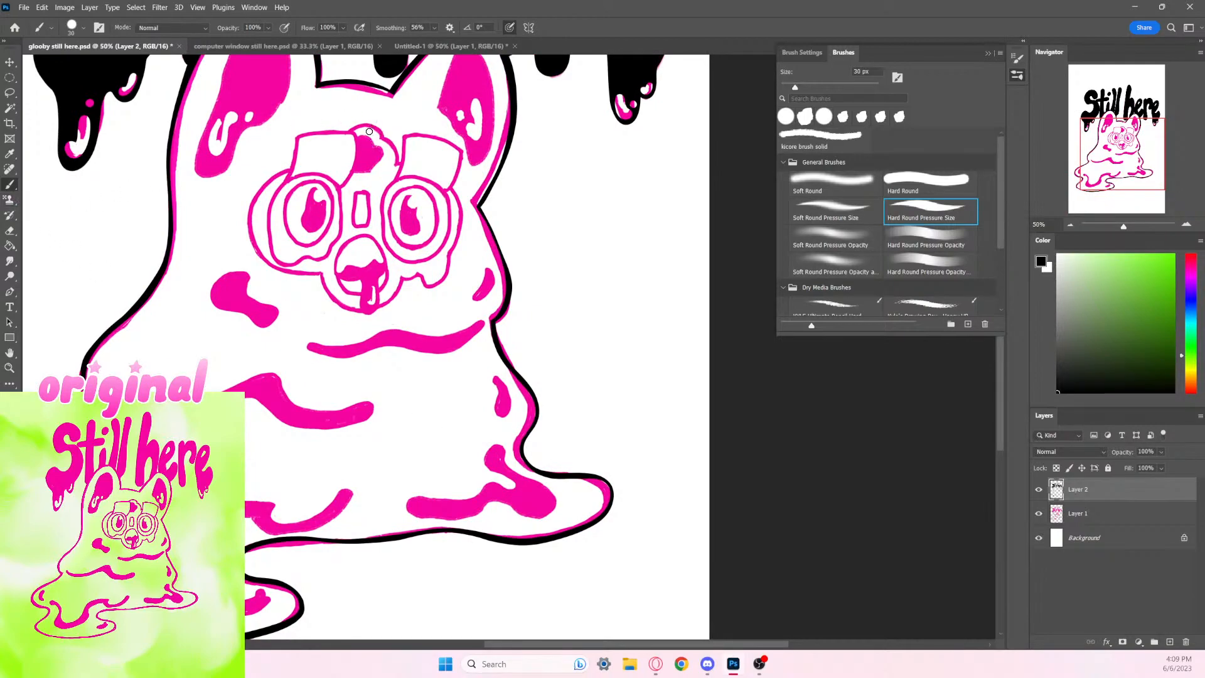
pyautogui.click(351, 130)
pyautogui.moveTo(359, 127)
pyautogui.mouseDown()
pyautogui.moveTo(388, 142)
pyautogui.moveTo(380, 124)
pyautogui.moveTo(384, 142)
pyautogui.mouseUp()
pyautogui.hotkey('ctrl', 'z')
pyautogui.hotkey('ctrl', 'z')
pyautogui.hotkey('ctrl', 'z')
pyautogui.press('[')
pyautogui.moveTo(350, 130)
pyautogui.mouseDown()
pyautogui.moveTo(372, 124)
pyautogui.moveTo(386, 143)
pyautogui.moveTo(381, 125)
pyautogui.moveTo(351, 130)
pyautogui.moveTo(367, 124)
pyautogui.moveTo(397, 165)
pyautogui.mouseUp()
pyautogui.hotkey('ctrl', 'z')
# Step: Undo the right part of the forehead tuft's outline and re-ink it with the 25 px brush down toward the right eyebrow
pyautogui.press('e')
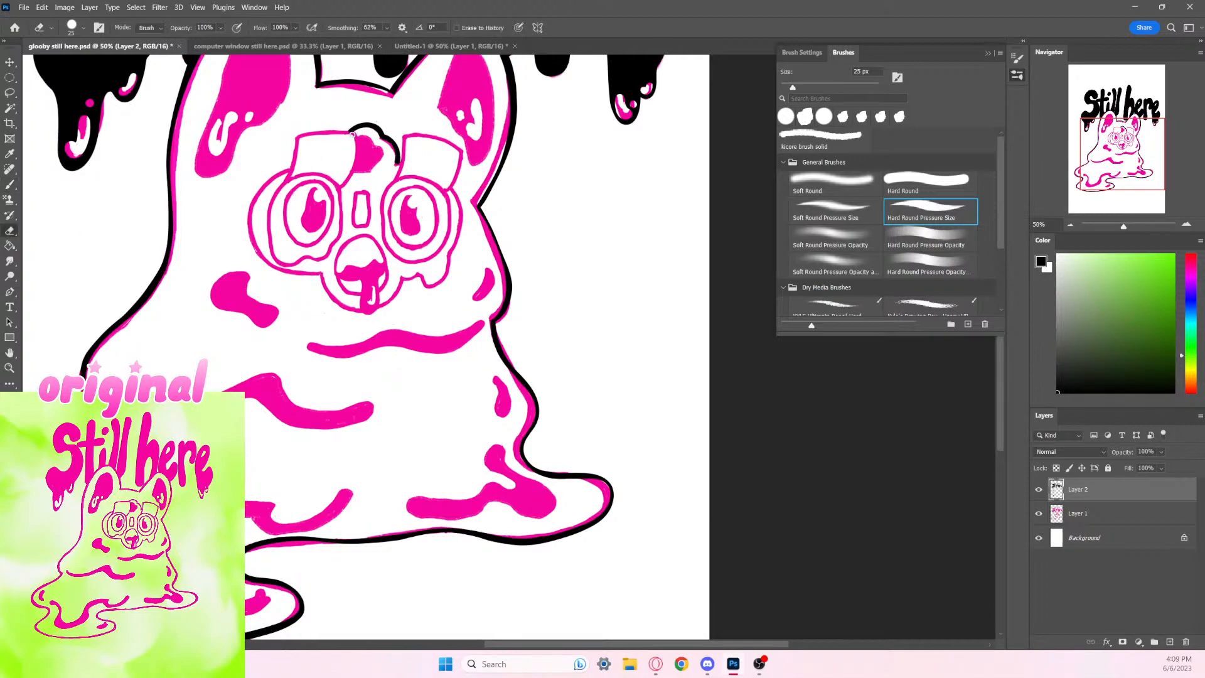
pyautogui.moveTo(368, 127)
pyautogui.mouseDown()
pyautogui.moveTo(380, 150)
pyautogui.moveTo(395, 144)
pyautogui.moveTo(384, 140)
pyautogui.moveTo(395, 155)
pyautogui.moveTo(380, 142)
pyautogui.moveTo(395, 165)
pyautogui.mouseUp()
pyautogui.hotkey('ctrl', 'z')
pyautogui.hotkey('ctrl', 'z')
pyautogui.hotkey('ctrl', 'z')
pyautogui.hotkey('ctrl', 'z')
pyautogui.click(10, 185)
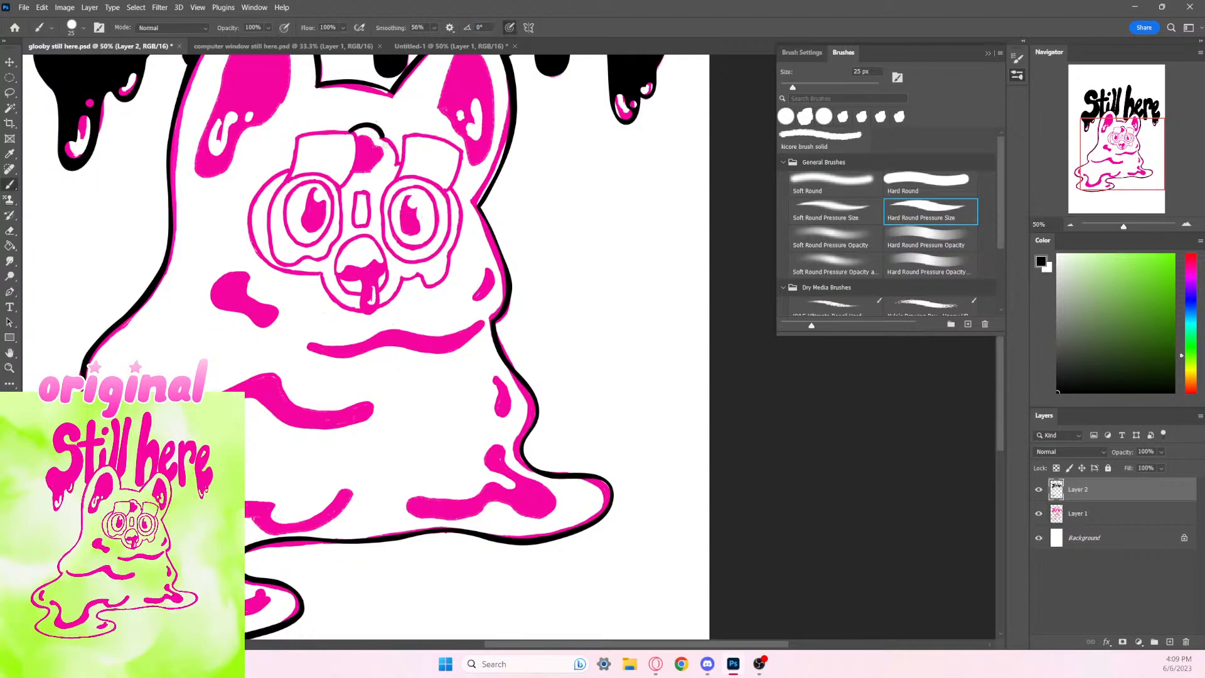
pyautogui.moveTo(383, 137); pyautogui.dragTo(400, 167)
pyautogui.hotkey('ctrl', 'z')
# Step: Thin the black outline on the right side of the forehead tuft with the 25 px Eraser
pyautogui.click(10, 230)
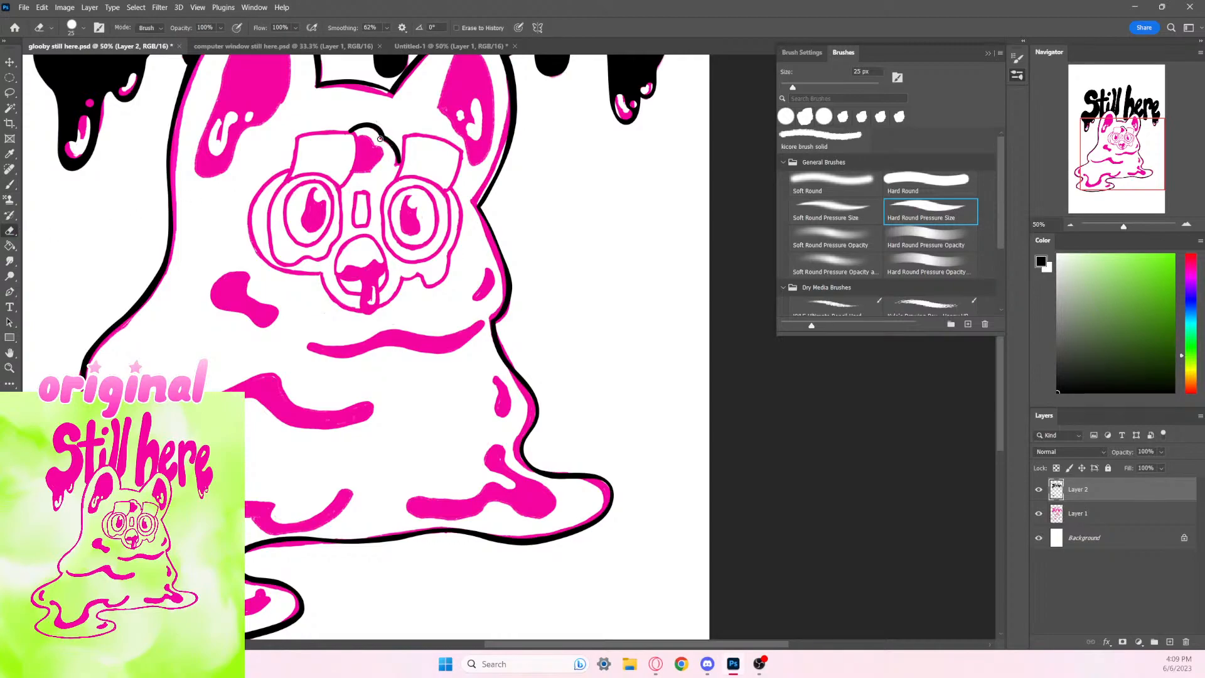
pyautogui.moveTo(385, 141); pyautogui.dragTo(398, 171)
pyautogui.hotkey('ctrl', 'z')
pyautogui.moveTo(373, 131); pyautogui.dragTo(381, 142)
# Step: Outline the inner shape of the creature's left ear in black with the 25 px brush, redoing strokes that miss the sketch
pyautogui.moveTo(426, 259); pyautogui.dragTo(400, 400)
pyautogui.press('b')
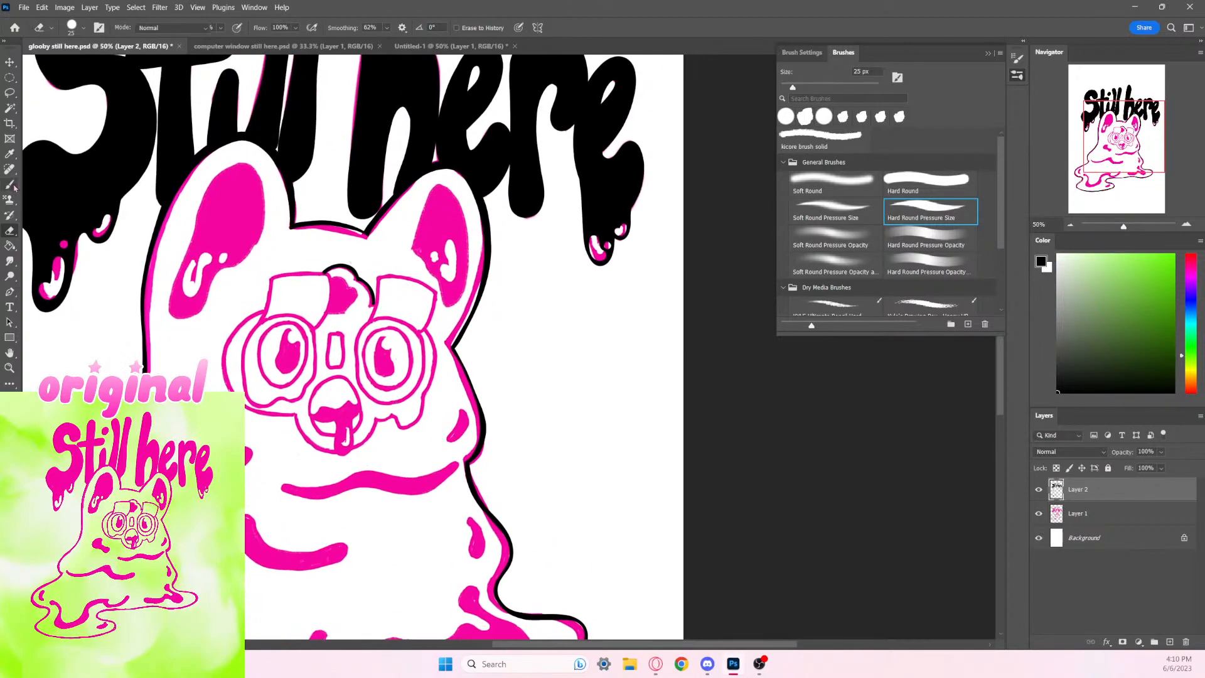
pyautogui.moveTo(180, 265)
pyautogui.mouseDown()
pyautogui.moveTo(205, 195)
pyautogui.moveTo(239, 164)
pyautogui.moveTo(251, 171)
pyautogui.mouseUp()
pyautogui.hotkey('ctrl', 'z')
pyautogui.moveTo(197, 215)
pyautogui.mouseDown()
pyautogui.moveTo(213, 178)
pyautogui.moveTo(240, 161)
pyautogui.moveTo(259, 171)
pyautogui.moveTo(264, 222)
pyautogui.moveTo(246, 256)
pyautogui.moveTo(203, 203)
pyautogui.moveTo(219, 172)
pyautogui.moveTo(255, 173)
pyautogui.moveTo(255, 250)
pyautogui.moveTo(215, 273)
pyautogui.moveTo(195, 315)
pyautogui.moveTo(181, 318)
pyautogui.moveTo(178, 276)
pyautogui.moveTo(229, 166)
pyautogui.moveTo(249, 167)
pyautogui.moveTo(261, 184)
pyautogui.moveTo(260, 234)
pyautogui.moveTo(215, 271)
pyautogui.moveTo(190, 315)
pyautogui.moveTo(173, 318)
pyautogui.moveTo(172, 286)
pyautogui.moveTo(206, 209)
pyautogui.mouseUp()
pyautogui.hotkey('ctrl', 'z')
pyautogui.hotkey('ctrl', 'z')
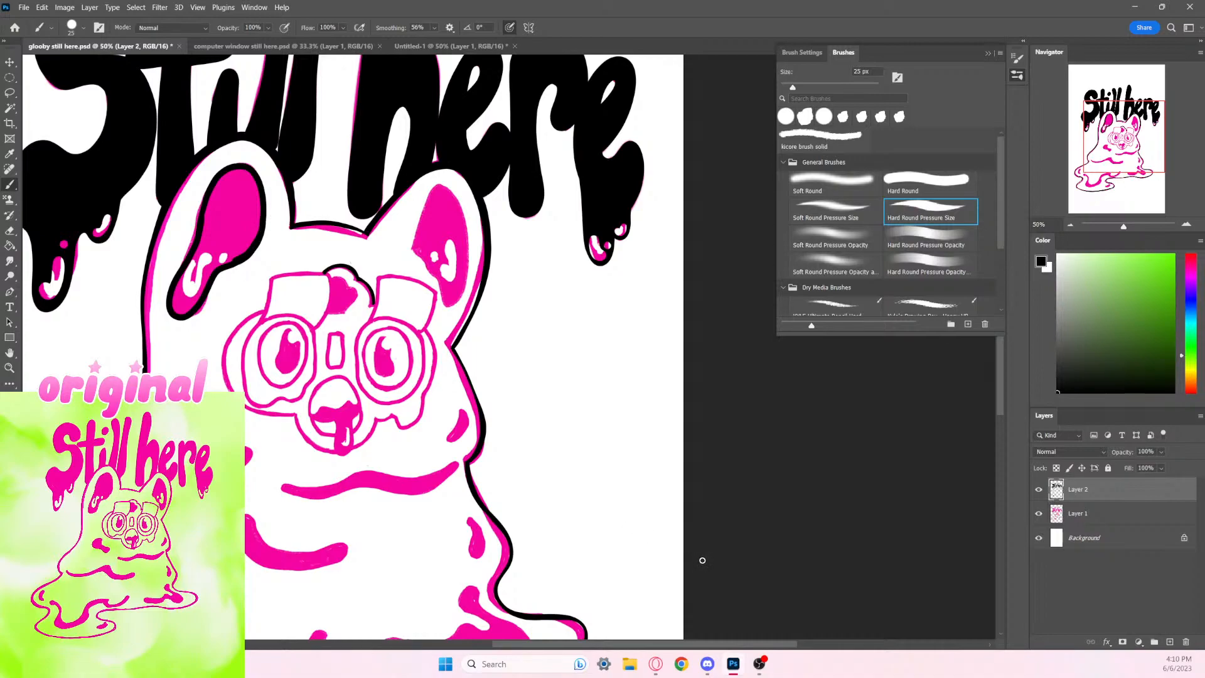
pyautogui.click(9, 230)
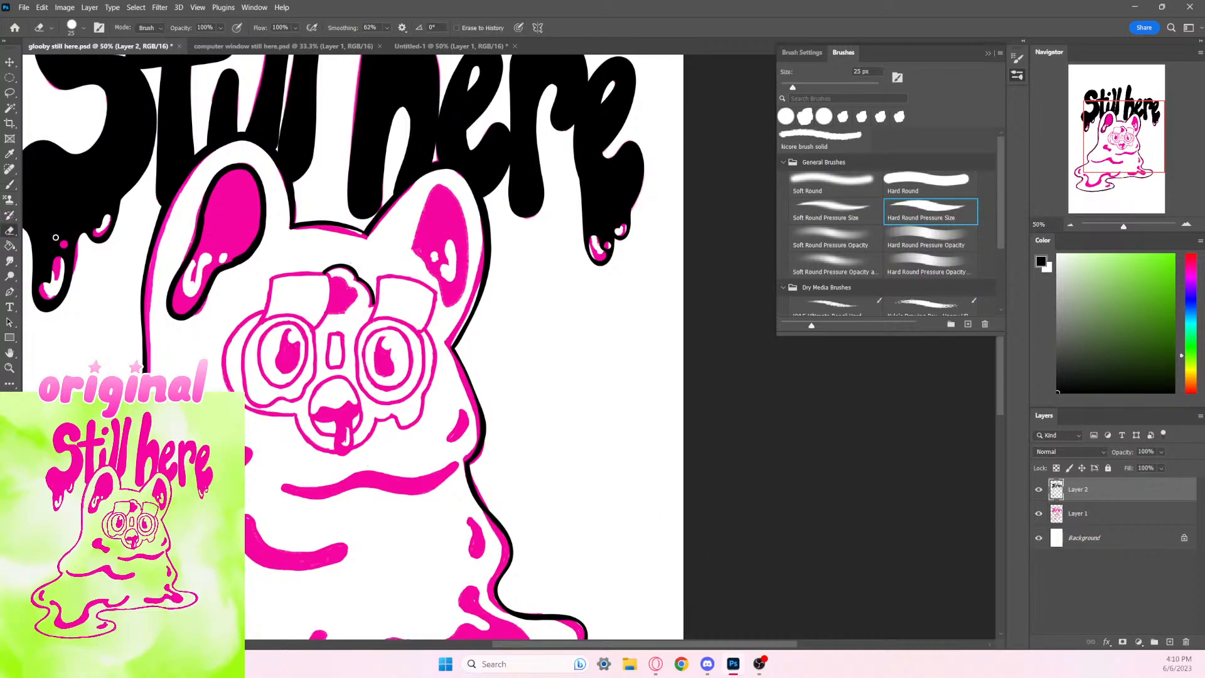
pyautogui.press('b')
pyautogui.moveTo(216, 177)
pyautogui.mouseDown()
pyautogui.moveTo(239, 162)
pyautogui.moveTo(258, 177)
pyautogui.moveTo(261, 215)
pyautogui.mouseUp()
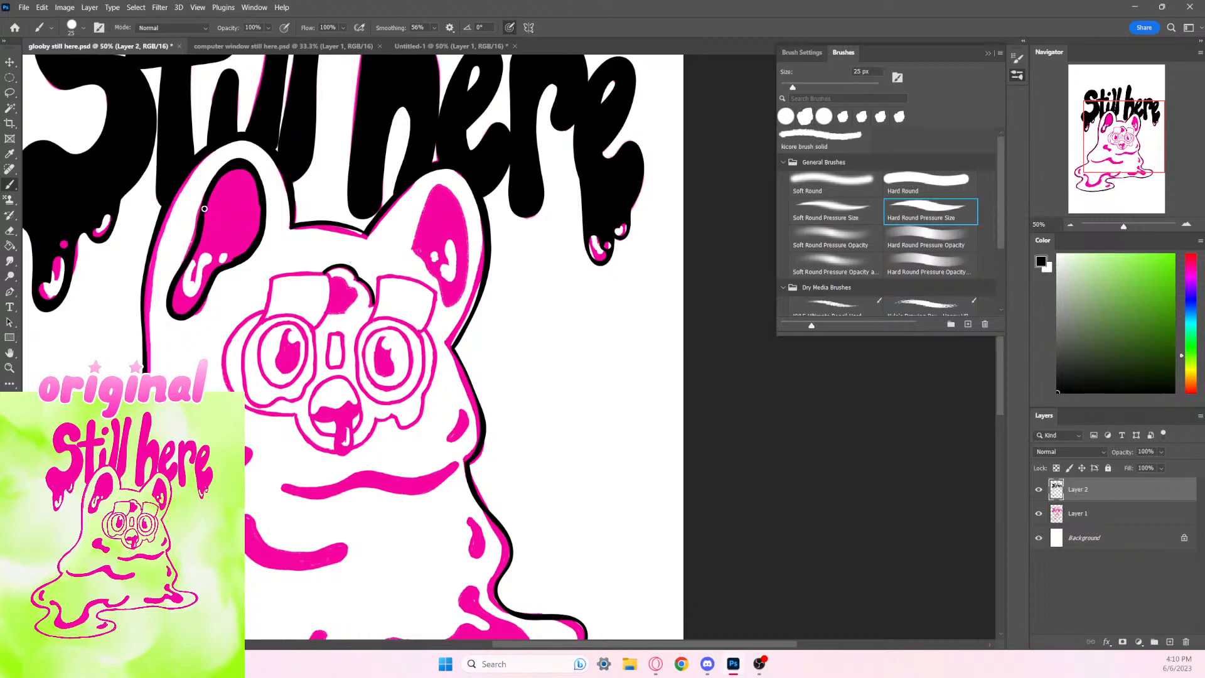
# Step: Fill the left inner ear, including its highlight drops, with solid black, enlarging the brush to 45 px
pyautogui.moveTo(205, 207)
pyautogui.mouseDown()
pyautogui.moveTo(204, 241)
pyautogui.moveTo(222, 179)
pyautogui.moveTo(207, 271)
pyautogui.moveTo(242, 255)
pyautogui.moveTo(260, 208)
pyautogui.moveTo(228, 259)
pyautogui.moveTo(255, 226)
pyautogui.moveTo(215, 256)
pyautogui.mouseUp()
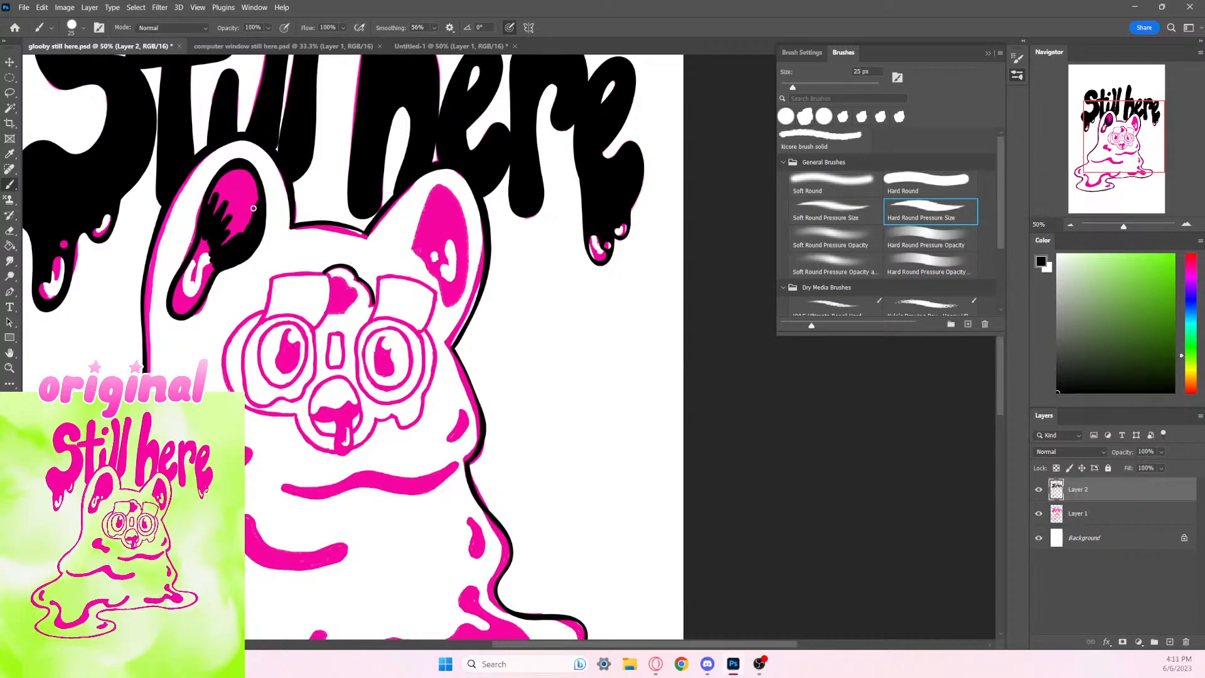
pyautogui.press(']')
pyautogui.press(']')
pyautogui.moveTo(229, 175)
pyautogui.mouseDown()
pyautogui.moveTo(207, 230)
pyautogui.moveTo(234, 184)
pyautogui.moveTo(220, 262)
pyautogui.moveTo(240, 194)
pyautogui.moveTo(244, 240)
pyautogui.moveTo(250, 186)
pyautogui.moveTo(253, 209)
pyautogui.moveTo(250, 173)
pyautogui.moveTo(237, 171)
pyautogui.moveTo(229, 202)
pyautogui.moveTo(242, 178)
pyautogui.mouseUp()
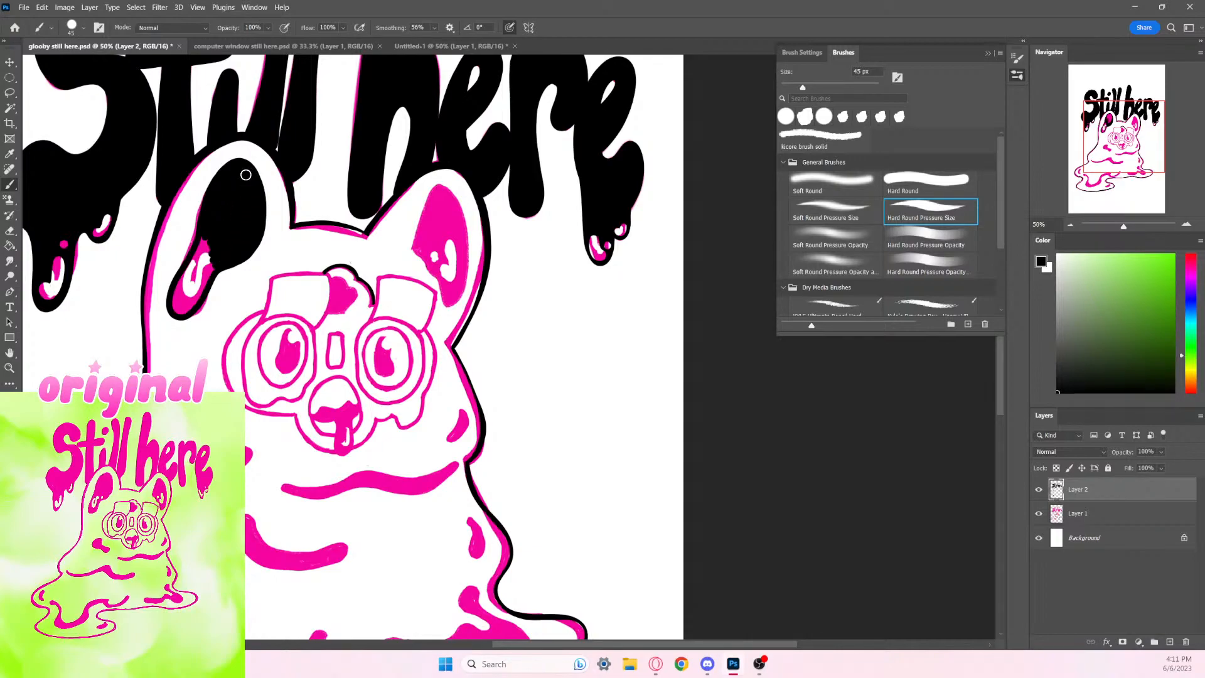
pyautogui.moveTo(209, 233)
pyautogui.mouseDown()
pyautogui.moveTo(179, 313)
pyautogui.moveTo(224, 255)
pyautogui.moveTo(208, 250)
pyautogui.moveTo(180, 304)
pyautogui.moveTo(224, 244)
pyautogui.mouseUp()
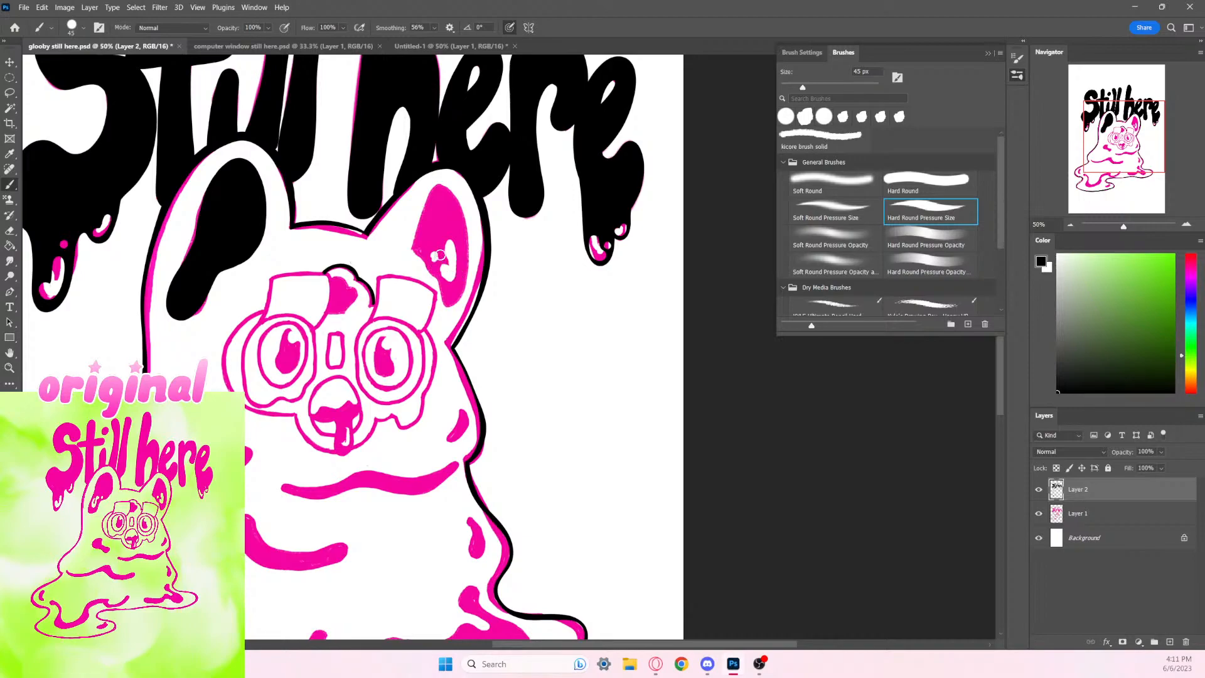
# Step: Outline the inner shape of the right ear starting at 30 px and fill it with solid black using a 40 px brush
pyautogui.press('[')
pyautogui.press('[')
pyautogui.press('[')
pyautogui.moveTo(415, 247)
pyautogui.mouseDown()
pyautogui.moveTo(439, 186)
pyautogui.moveTo(458, 210)
pyautogui.moveTo(465, 263)
pyautogui.moveTo(451, 307)
pyautogui.moveTo(417, 248)
pyautogui.moveTo(424, 205)
pyautogui.moveTo(456, 197)
pyautogui.moveTo(453, 307)
pyautogui.moveTo(419, 257)
pyautogui.moveTo(421, 224)
pyautogui.mouseUp()
pyautogui.hotkey('ctrl', 'z')
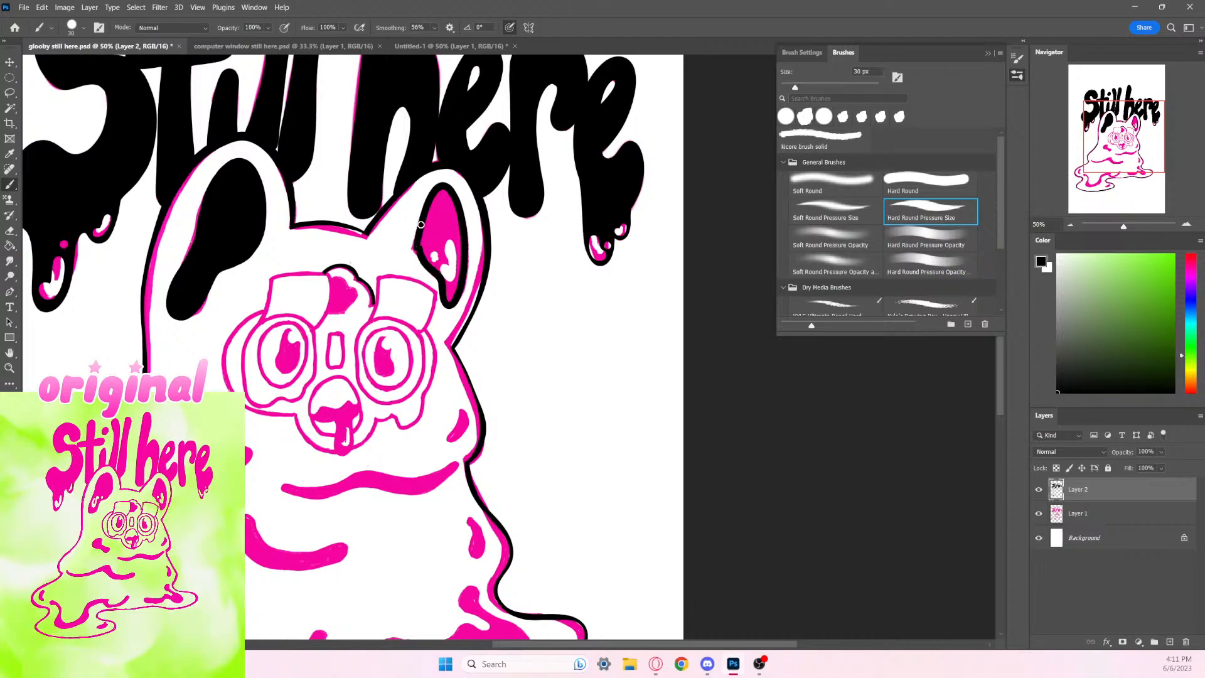
pyautogui.moveTo(416, 249)
pyautogui.mouseDown()
pyautogui.moveTo(446, 182)
pyautogui.moveTo(423, 210)
pyautogui.moveTo(434, 187)
pyautogui.moveTo(459, 202)
pyautogui.moveTo(467, 256)
pyautogui.moveTo(447, 307)
pyautogui.moveTo(423, 224)
pyautogui.mouseUp()
pyautogui.hotkey('ctrl', 'z')
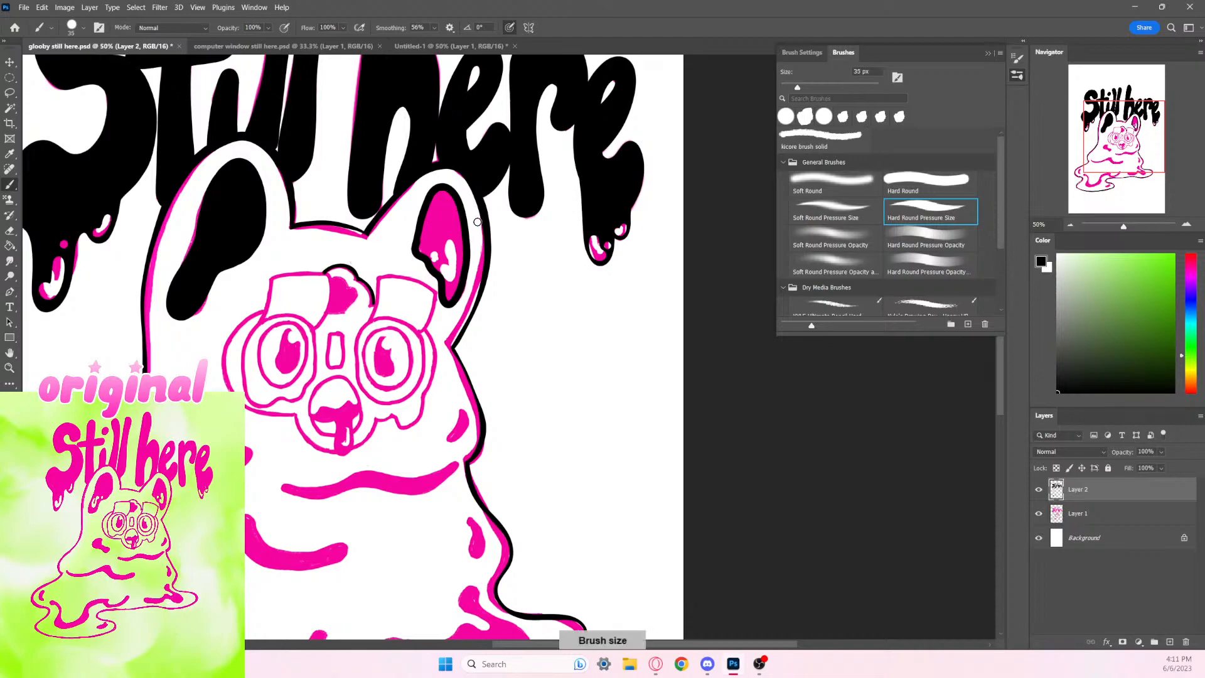
pyautogui.press(']')
pyautogui.moveTo(430, 207)
pyautogui.mouseDown()
pyautogui.moveTo(420, 254)
pyautogui.moveTo(449, 283)
pyautogui.moveTo(448, 273)
pyautogui.moveTo(449, 301)
pyautogui.moveTo(462, 238)
pyautogui.moveTo(438, 197)
pyautogui.moveTo(447, 189)
pyautogui.moveTo(462, 243)
pyautogui.moveTo(457, 253)
pyautogui.moveTo(439, 201)
pyautogui.moveTo(427, 255)
pyautogui.moveTo(441, 267)
pyautogui.moveTo(448, 224)
pyautogui.moveTo(450, 294)
pyautogui.moveTo(449, 194)
pyautogui.moveTo(431, 232)
pyautogui.moveTo(450, 228)
pyautogui.moveTo(438, 188)
pyautogui.moveTo(417, 234)
pyautogui.mouseUp()
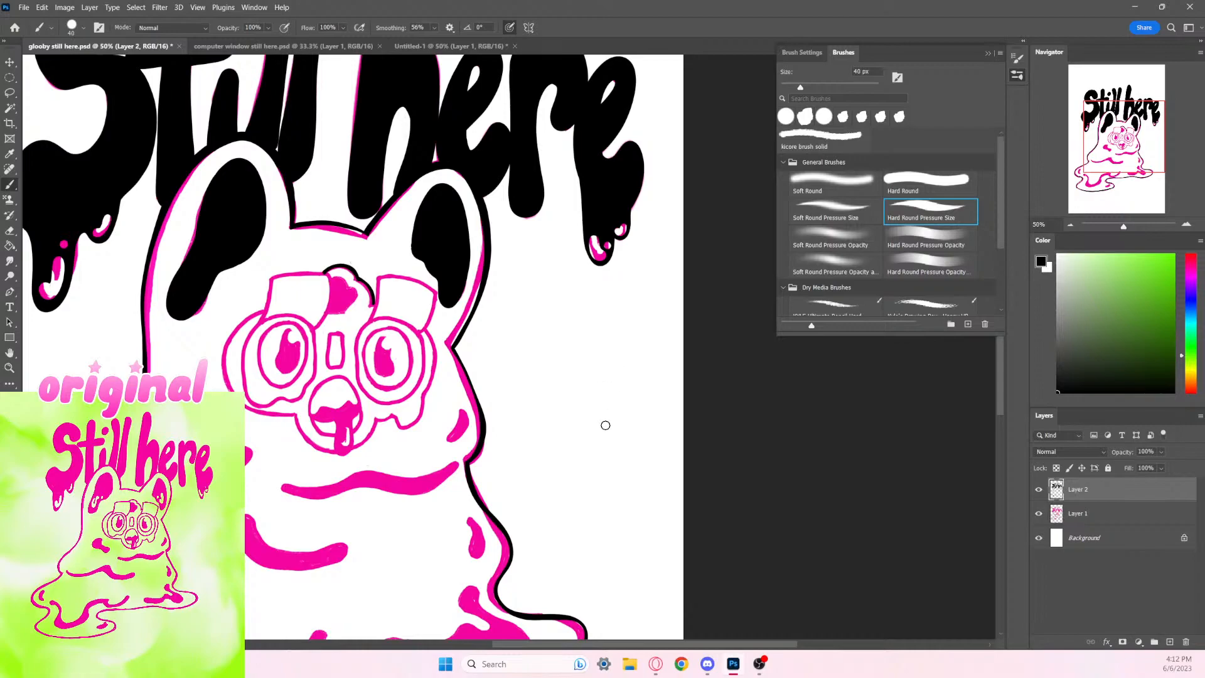
# Step: Refine the notch on the left edge of the right inner ear with the 25 px Eraser and the 40 px brush
pyautogui.press('e')
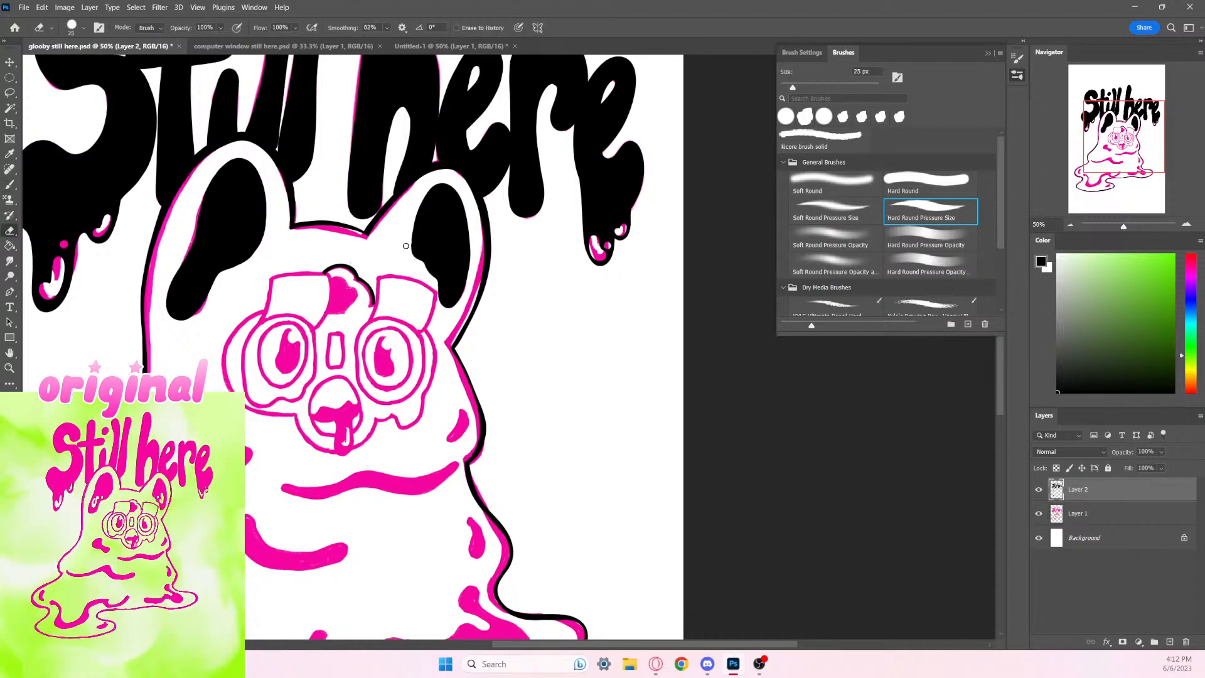
pyautogui.moveTo(406, 245); pyautogui.dragTo(435, 283)
pyautogui.scroll(5, 572, 386)
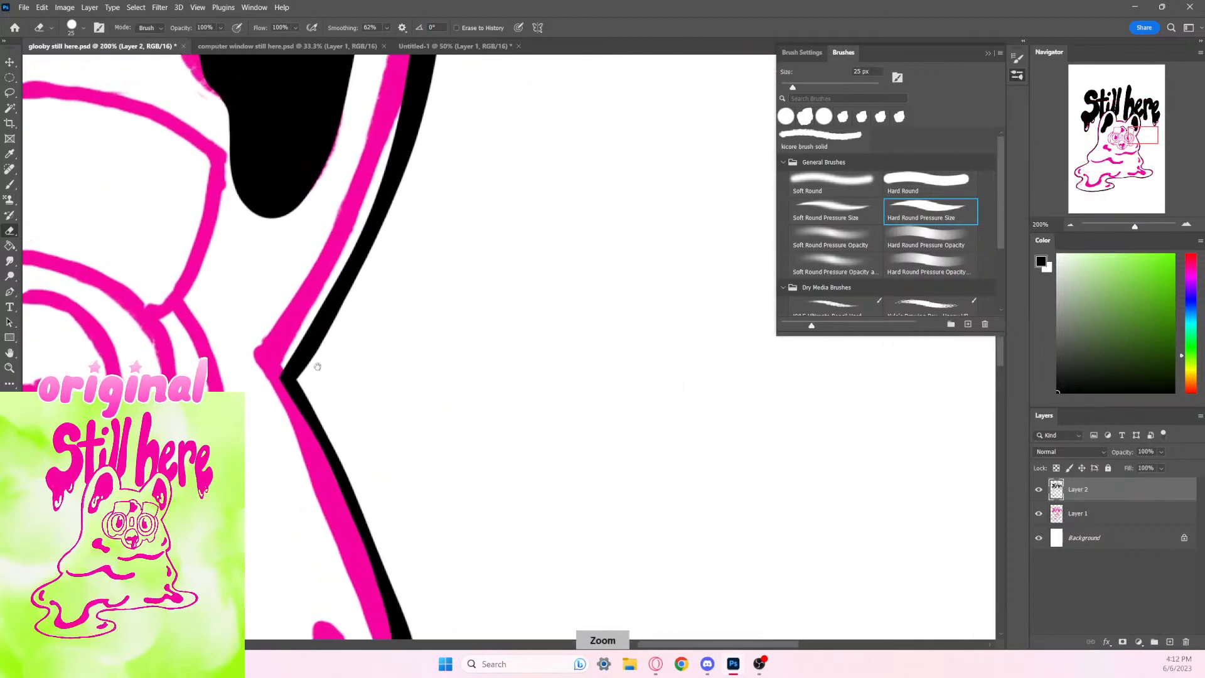
pyautogui.moveTo(318, 367); pyautogui.dragTo(365, 609)
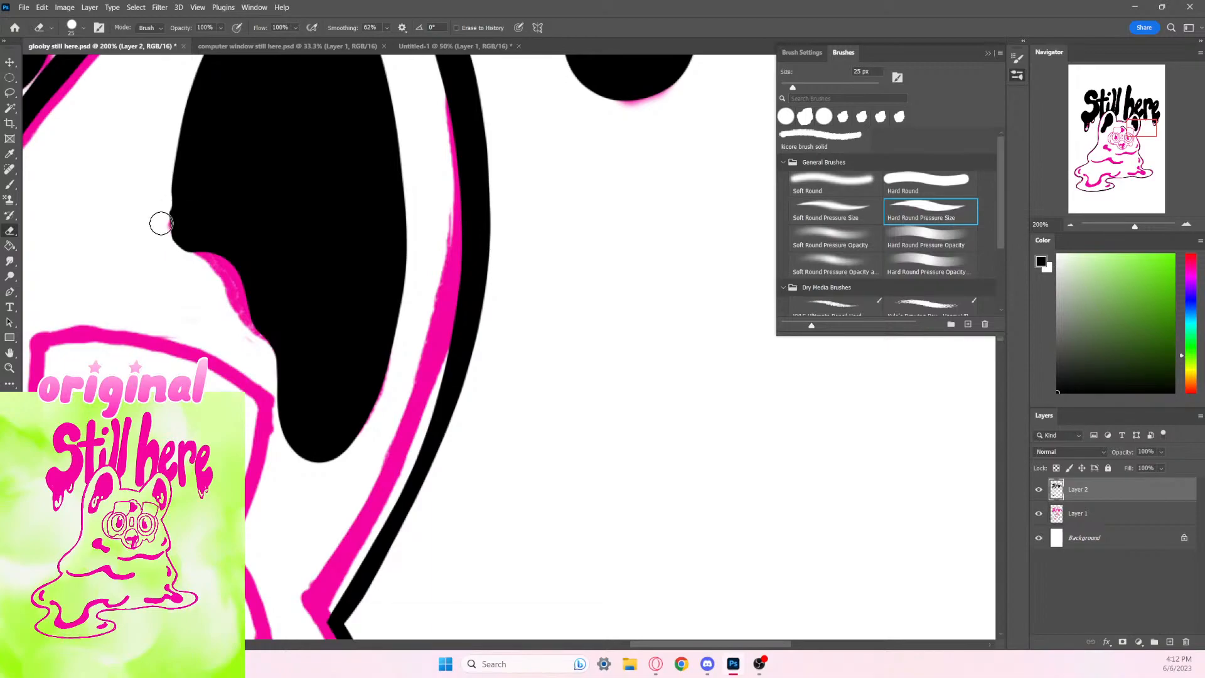
pyautogui.moveTo(161, 223)
pyautogui.mouseDown()
pyautogui.moveTo(216, 277)
pyautogui.moveTo(220, 268)
pyautogui.mouseUp()
pyautogui.press('b')
pyautogui.moveTo(190, 212)
pyautogui.mouseDown()
pyautogui.moveTo(212, 233)
pyautogui.moveTo(202, 261)
pyautogui.moveTo(178, 247)
pyautogui.moveTo(230, 268)
pyautogui.mouseUp()
pyautogui.press('e')
pyautogui.press('b')
pyautogui.moveTo(191, 214)
pyautogui.mouseDown()
pyautogui.moveTo(199, 236)
pyautogui.moveTo(223, 239)
pyautogui.moveTo(266, 293)
pyautogui.mouseUp()
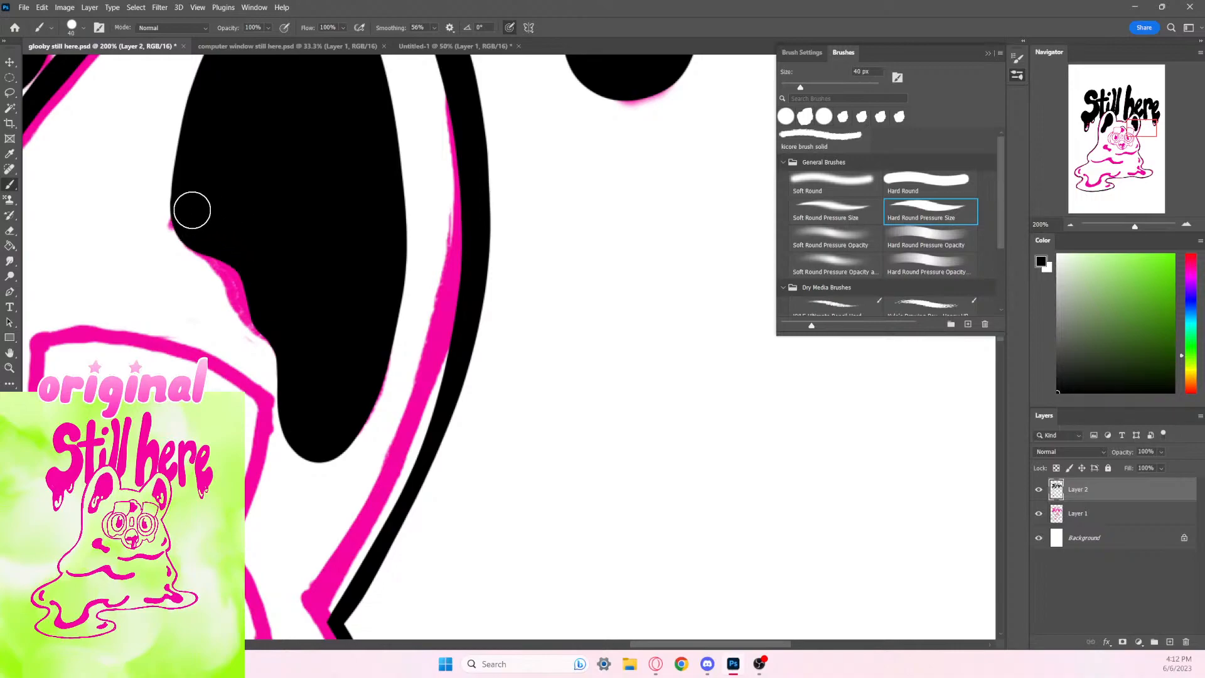
# Step: Compare the filled black ears with the pink sketch by briefly hiding Layer 2
pyautogui.scroll(-2, 242, 175)
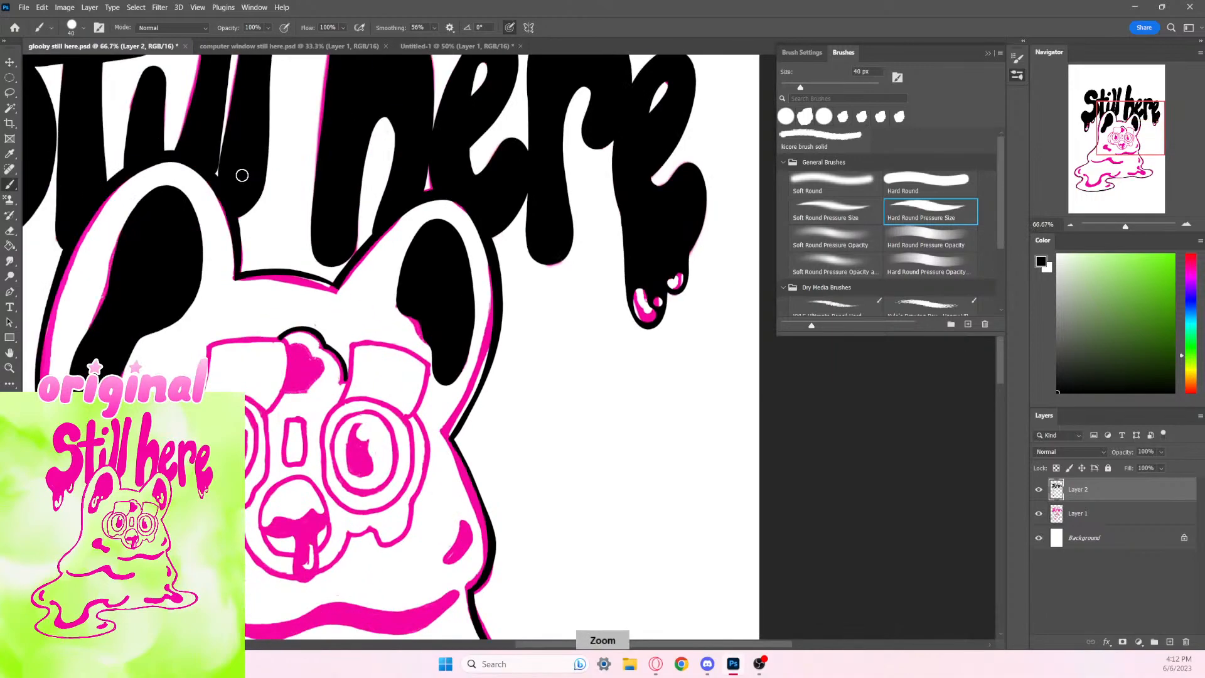
pyautogui.scroll(-1, 243, 176)
pyautogui.scroll(1, 242, 175)
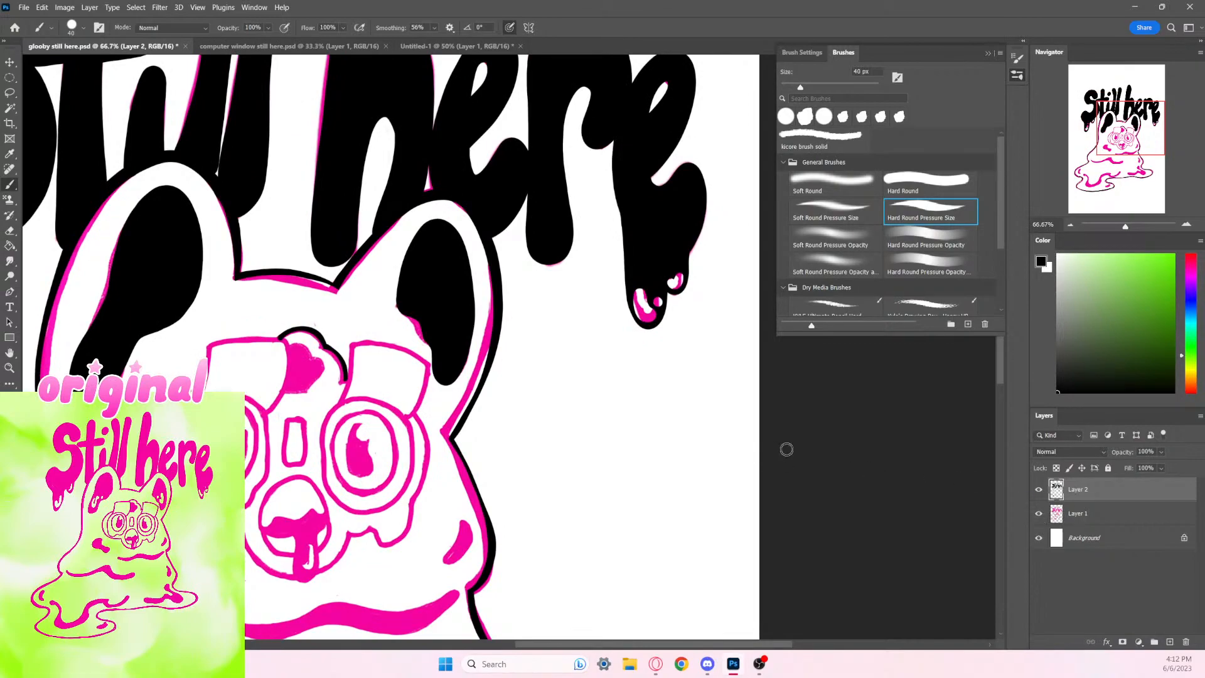
pyautogui.click(1039, 490)
pyautogui.click(1039, 490)
pyautogui.press('e')
pyautogui.moveTo(459, 330)
pyautogui.mouseDown()
pyautogui.moveTo(450, 365)
pyautogui.moveTo(463, 328)
pyautogui.moveTo(448, 364)
pyautogui.moveTo(462, 343)
pyautogui.mouseUp()
pyautogui.hotkey('ctrl', 'z')
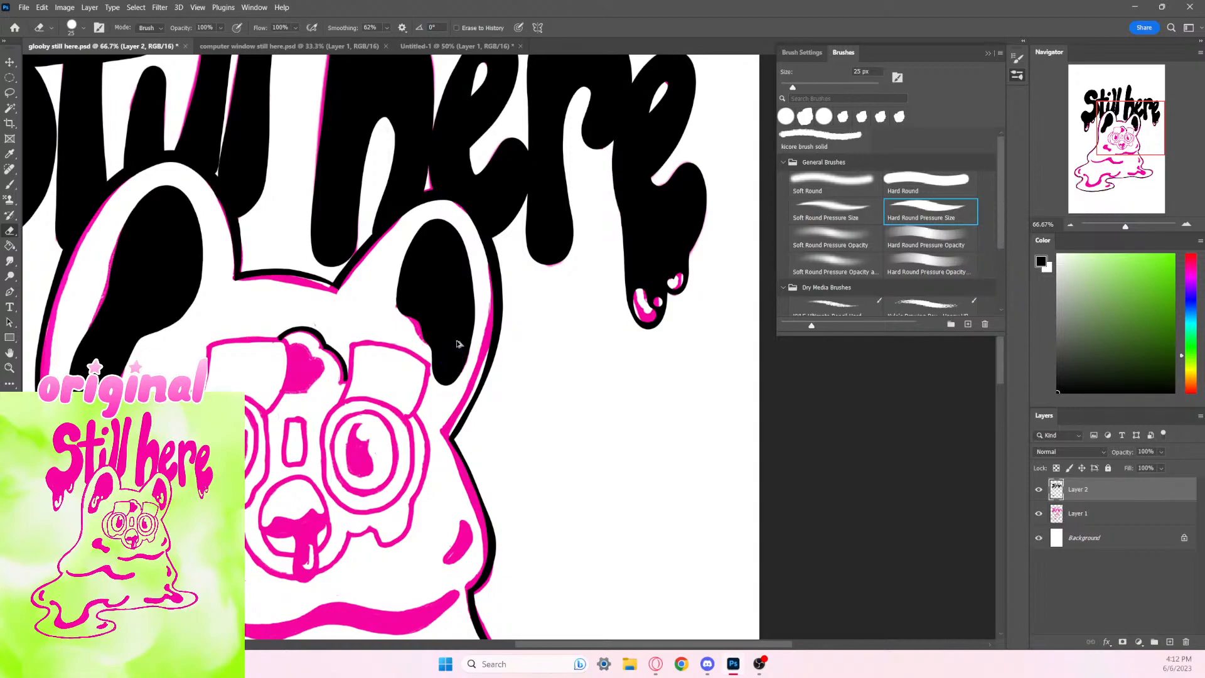
# Step: Examine the highlight shapes in the pink sketch's ears by toggling the visibility of Layer 1 and Layer 2
pyautogui.click(1039, 513)
pyautogui.click(1039, 514)
pyautogui.click(1039, 514)
pyautogui.click(1039, 514)
pyautogui.click(1039, 489)
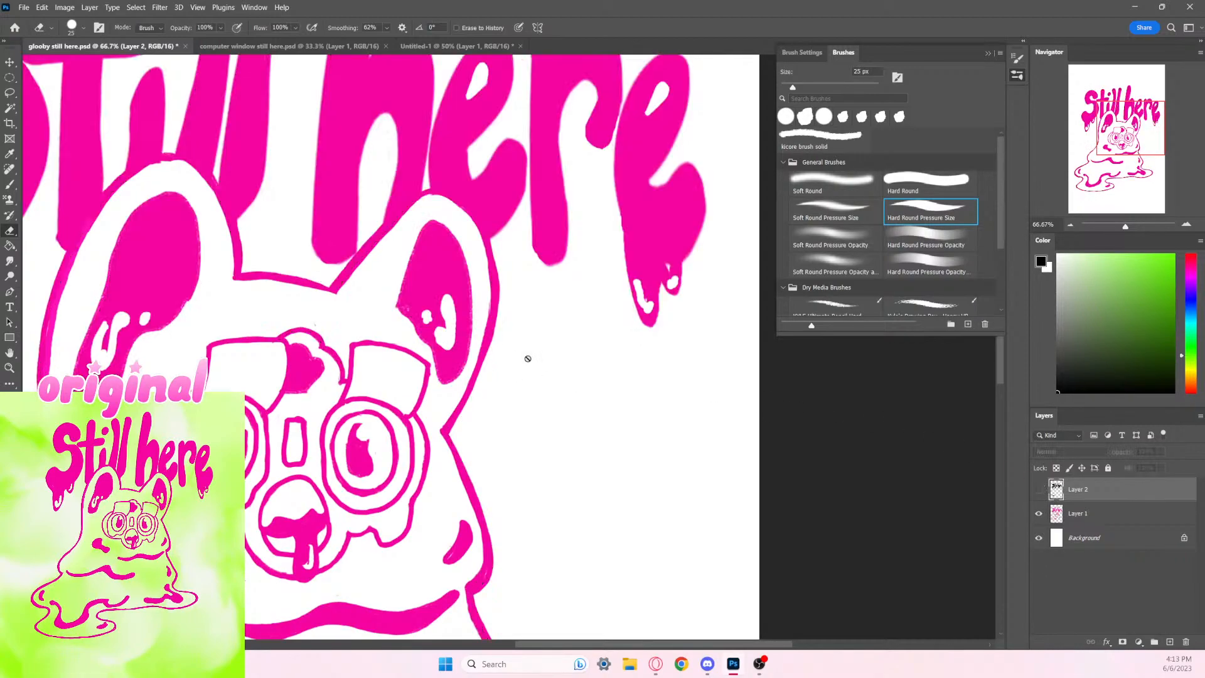
pyautogui.click(1039, 514)
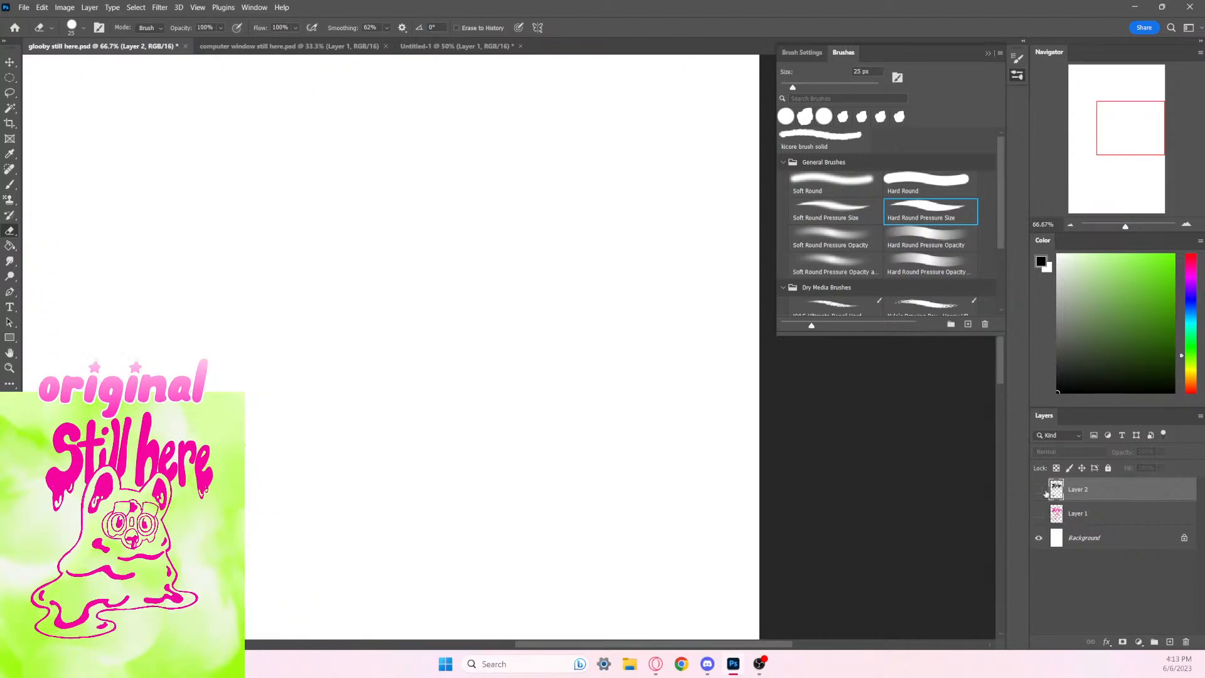
pyautogui.click(1039, 489)
pyautogui.click(1040, 514)
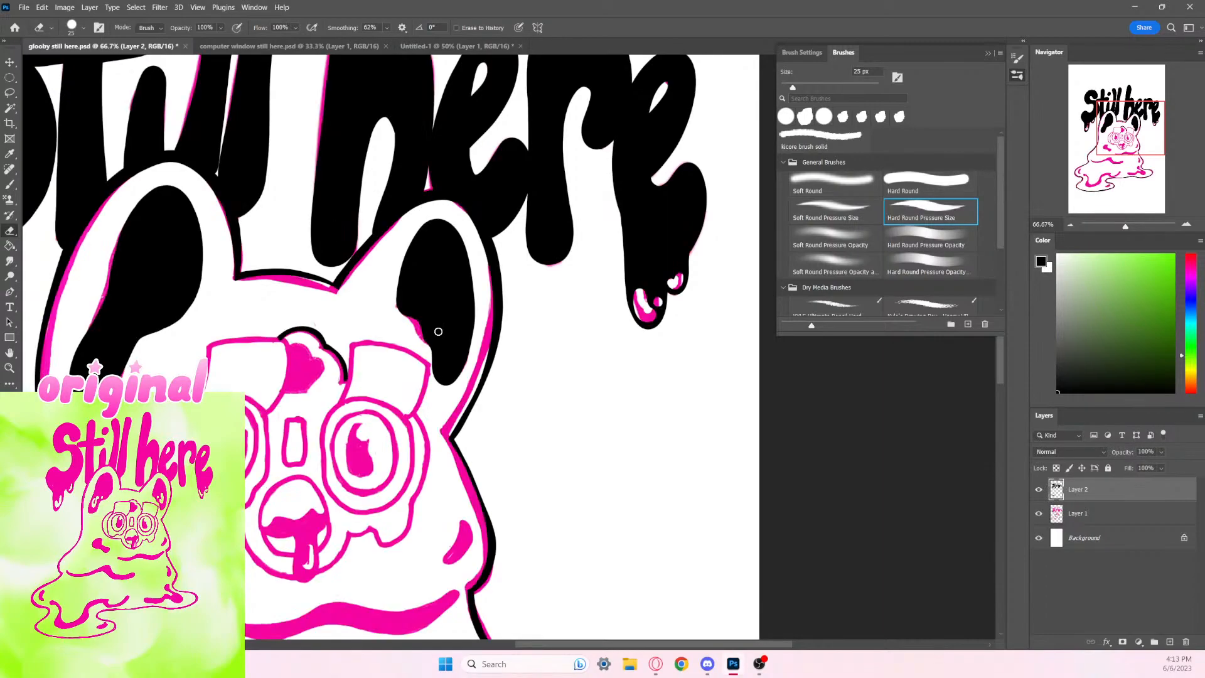
# Step: Try erasing a curved highlight into the right inner ear with the 25 px Eraser and reshaping it with a 20 px black brush
pyautogui.moveTo(438, 329)
pyautogui.mouseDown()
pyautogui.moveTo(457, 335)
pyautogui.moveTo(460, 294)
pyautogui.moveTo(450, 331)
pyautogui.moveTo(434, 325)
pyautogui.moveTo(457, 332)
pyautogui.mouseUp()
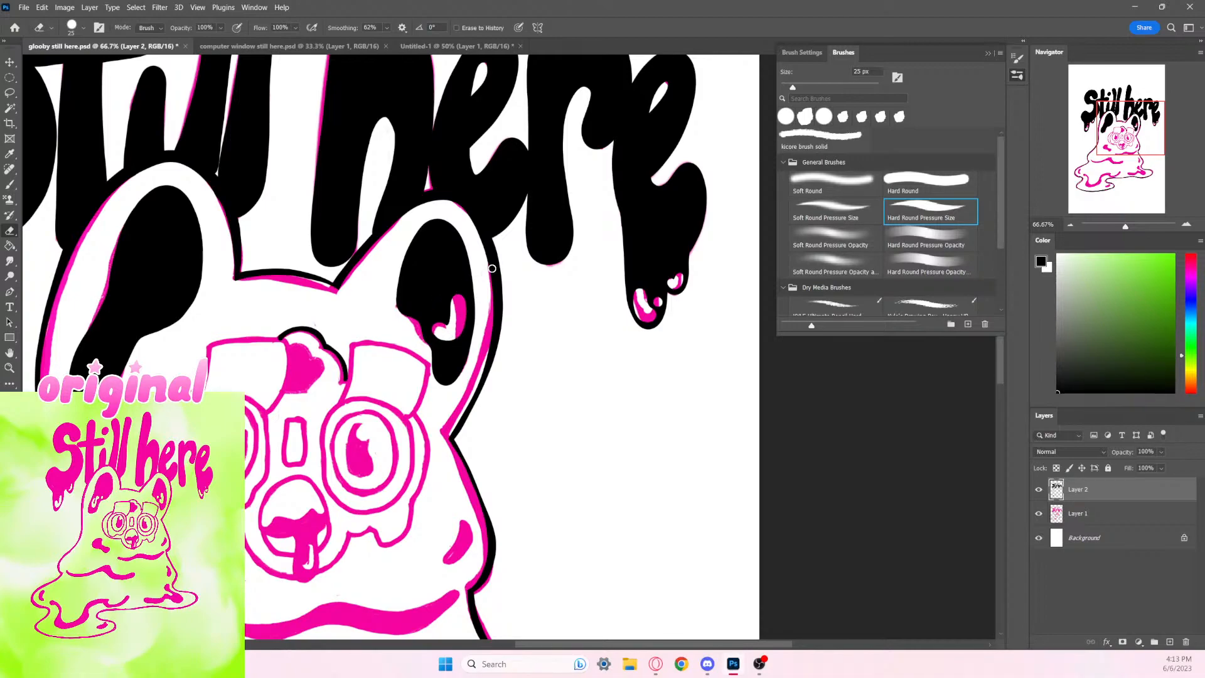
pyautogui.press('b')
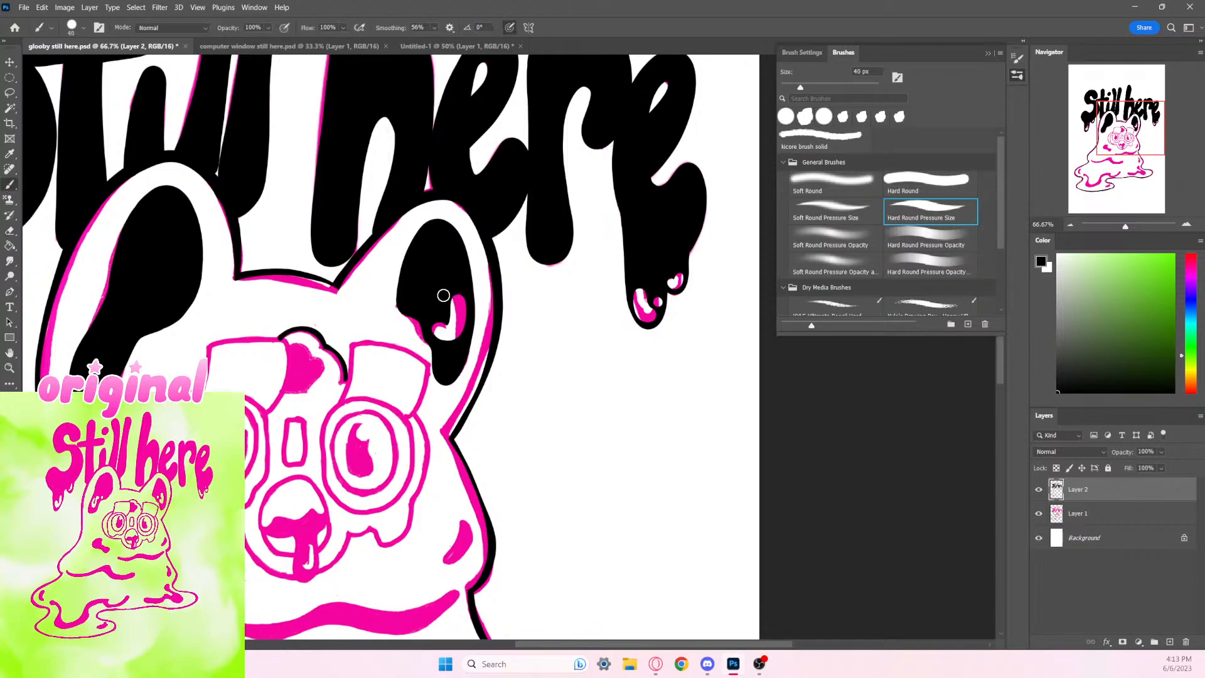
pyautogui.press('[')
pyautogui.press('[')
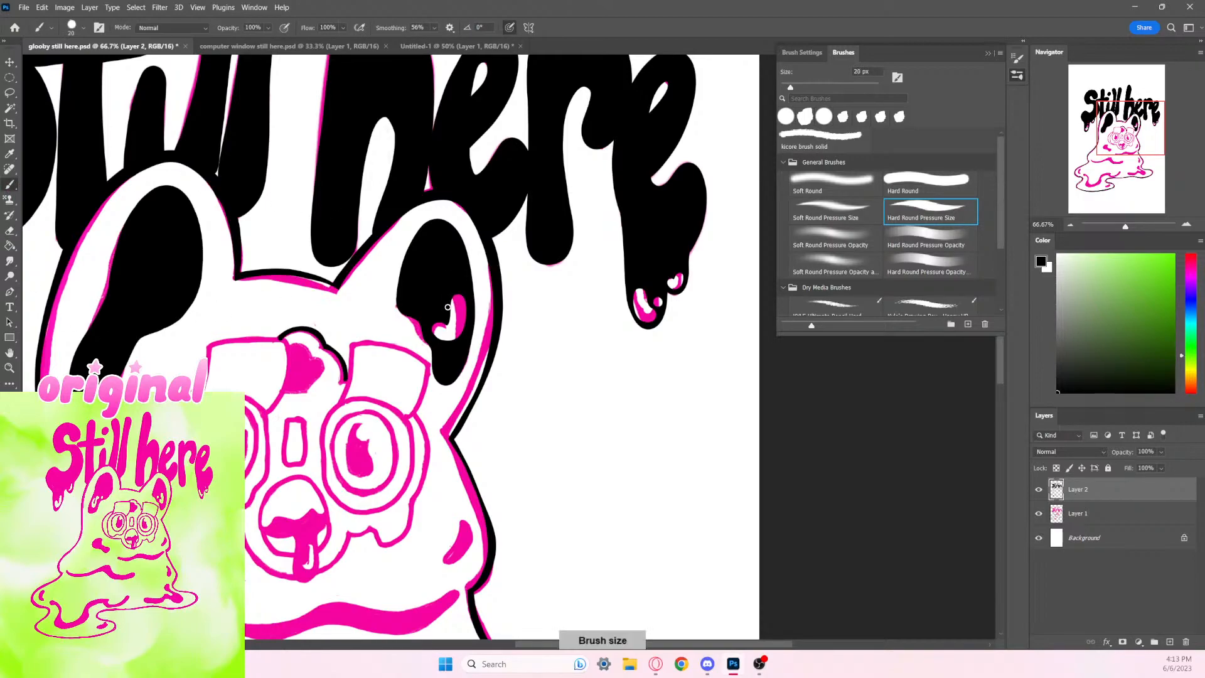
pyautogui.moveTo(448, 307); pyautogui.dragTo(450, 317)
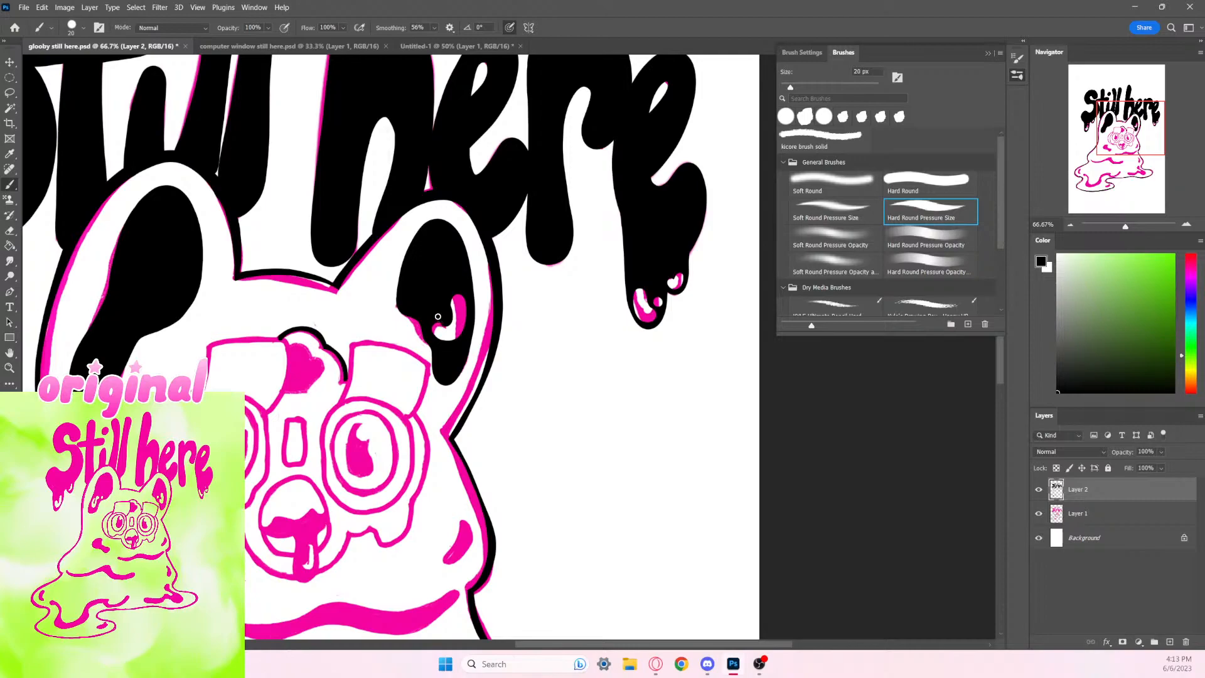
pyautogui.hotkey('ctrl', 'z')
pyautogui.moveTo(453, 322)
pyautogui.mouseDown()
pyautogui.moveTo(434, 321)
pyautogui.moveTo(432, 310)
pyautogui.moveTo(449, 307)
pyautogui.mouseUp()
# Step: Check the right ear's highlight against the sketch by toggling both layers, and undo its eraser and brush strokes
pyautogui.click(1040, 514)
pyautogui.click(1040, 514)
pyautogui.click(1039, 490)
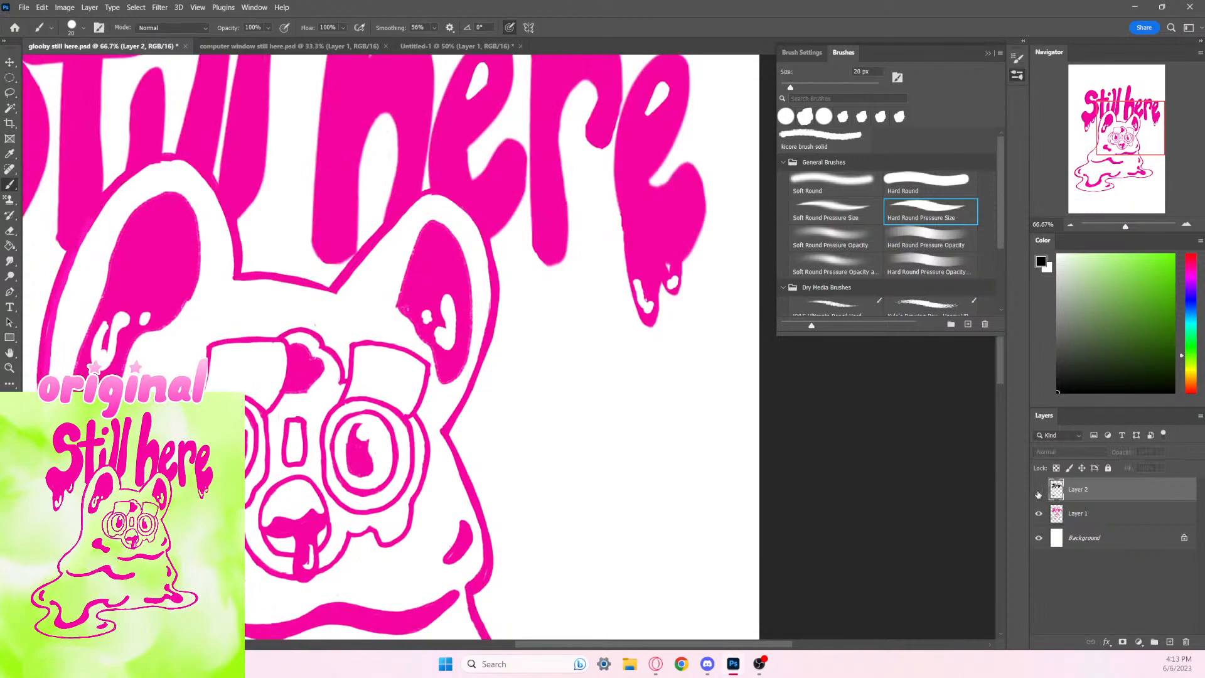
pyautogui.click(1040, 491)
pyautogui.click(1039, 491)
pyautogui.click(1039, 490)
pyautogui.click(1040, 513)
pyautogui.click(1040, 513)
pyautogui.hotkey('ctrl', 'z')
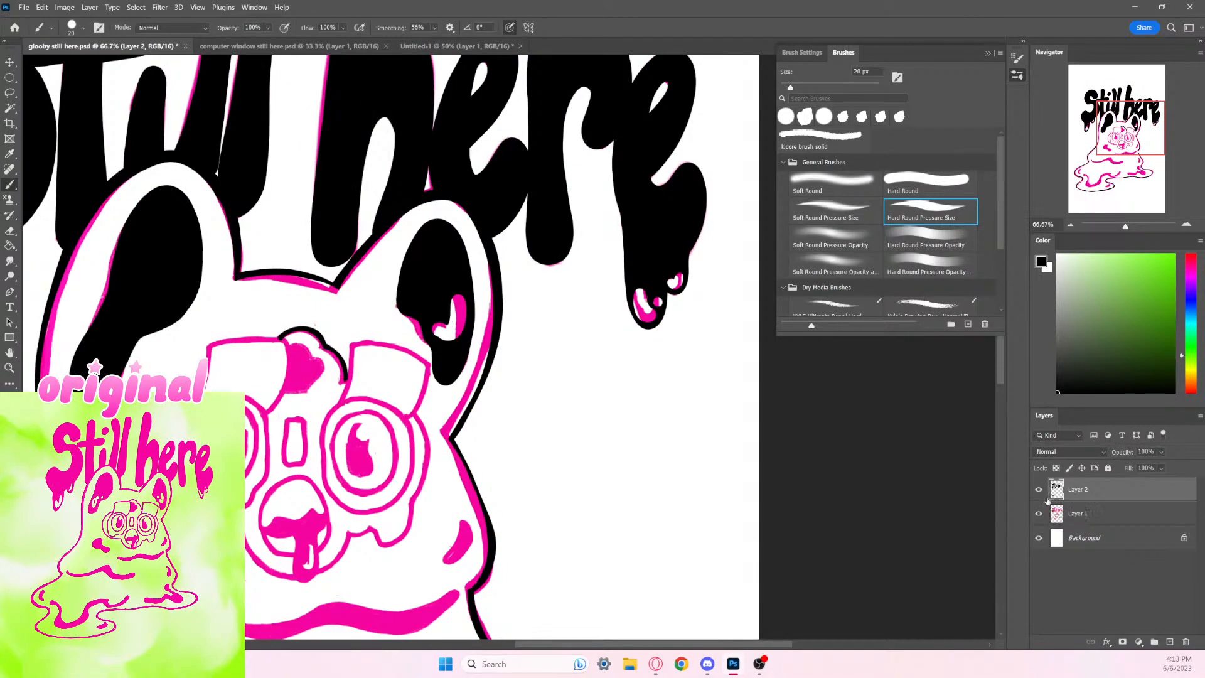
pyautogui.hotkey('ctrl', 'z')
# Step: Erase a slimmer curved highlight into the black right inner ear with the 25 px Eraser
pyautogui.press('e')
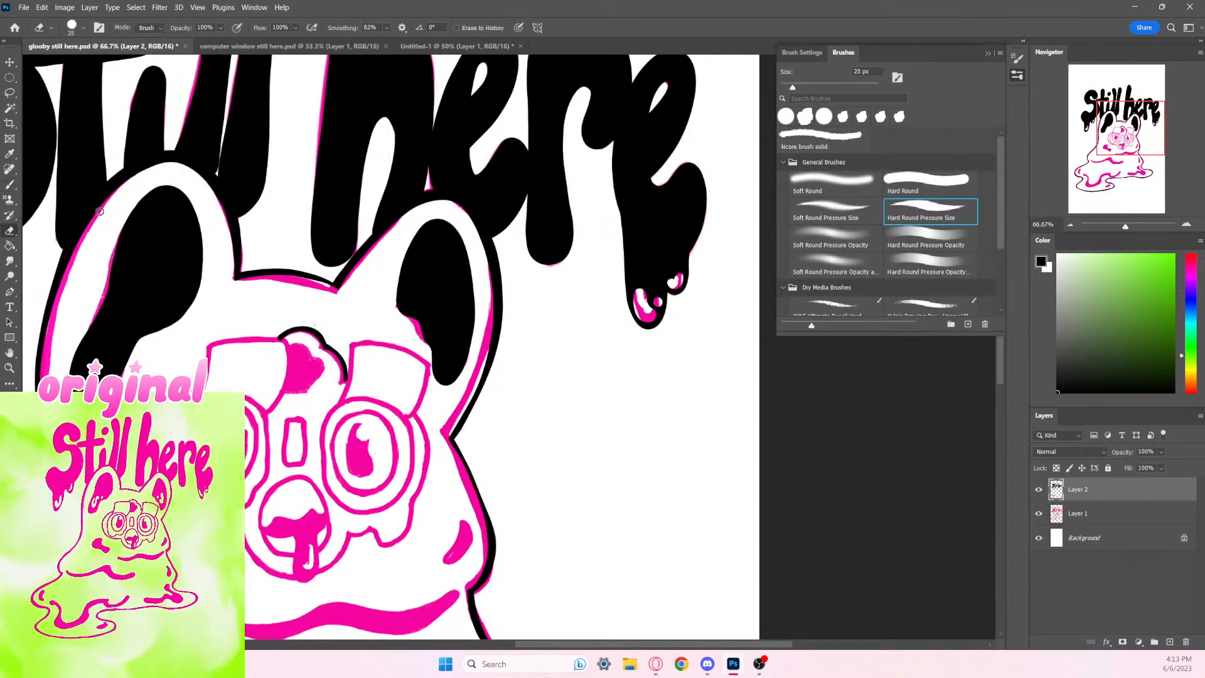
pyautogui.moveTo(461, 318)
pyautogui.mouseDown()
pyautogui.moveTo(445, 346)
pyautogui.moveTo(434, 338)
pyautogui.moveTo(452, 308)
pyautogui.moveTo(451, 348)
pyautogui.moveTo(435, 336)
pyautogui.moveTo(453, 335)
pyautogui.moveTo(451, 301)
pyautogui.moveTo(443, 347)
pyautogui.mouseUp()
pyautogui.hotkey('ctrl', 'z')
pyautogui.click(451, 311)
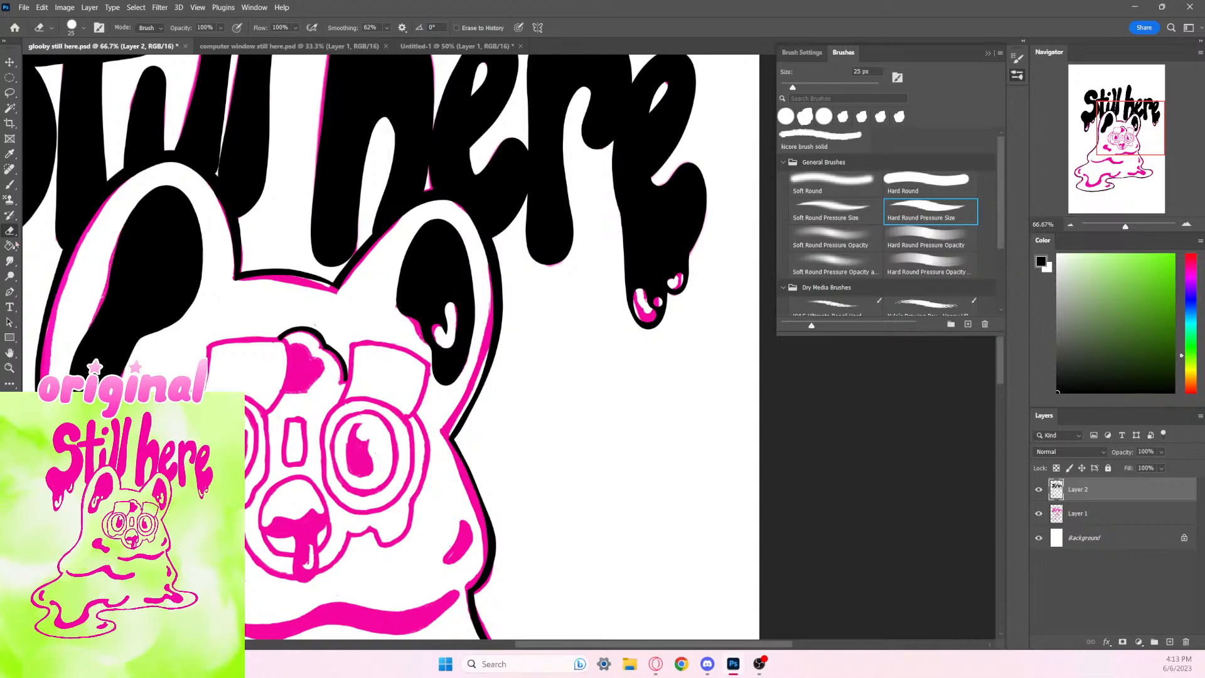
# Step: Review the lettering and ears at several zoom levels and compare the line art with the pink sketch by toggling the layers
pyautogui.press('b')
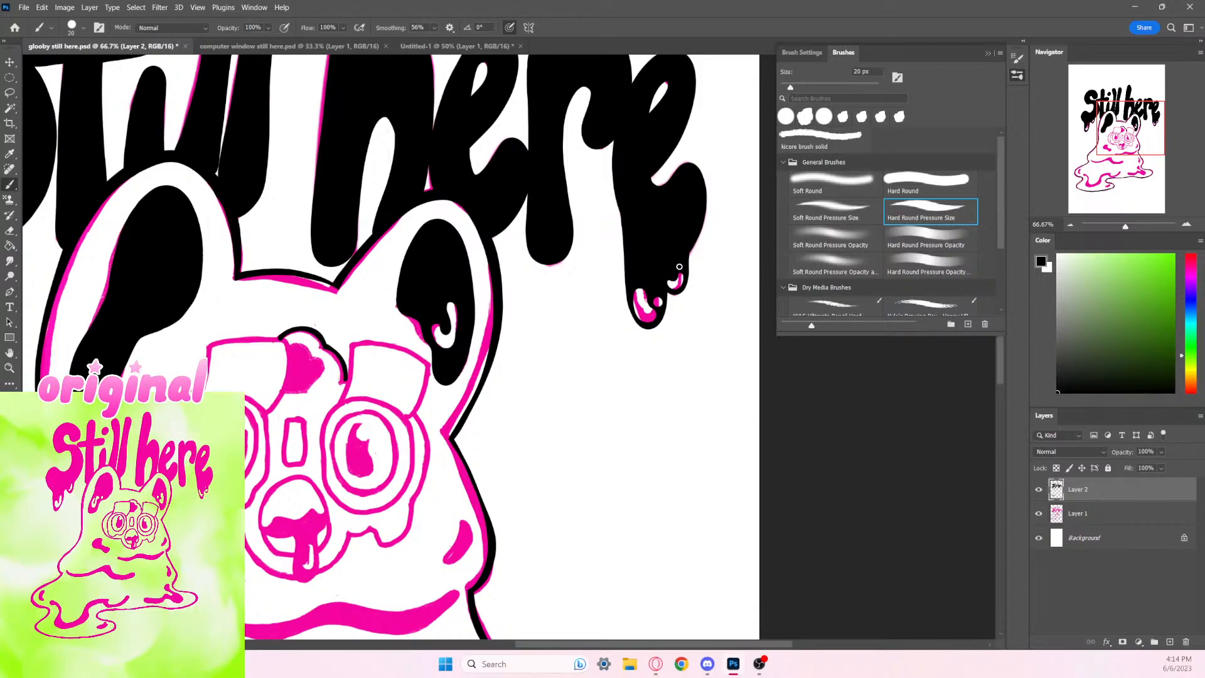
pyautogui.moveTo(601, 519); pyautogui.dragTo(877, 625)
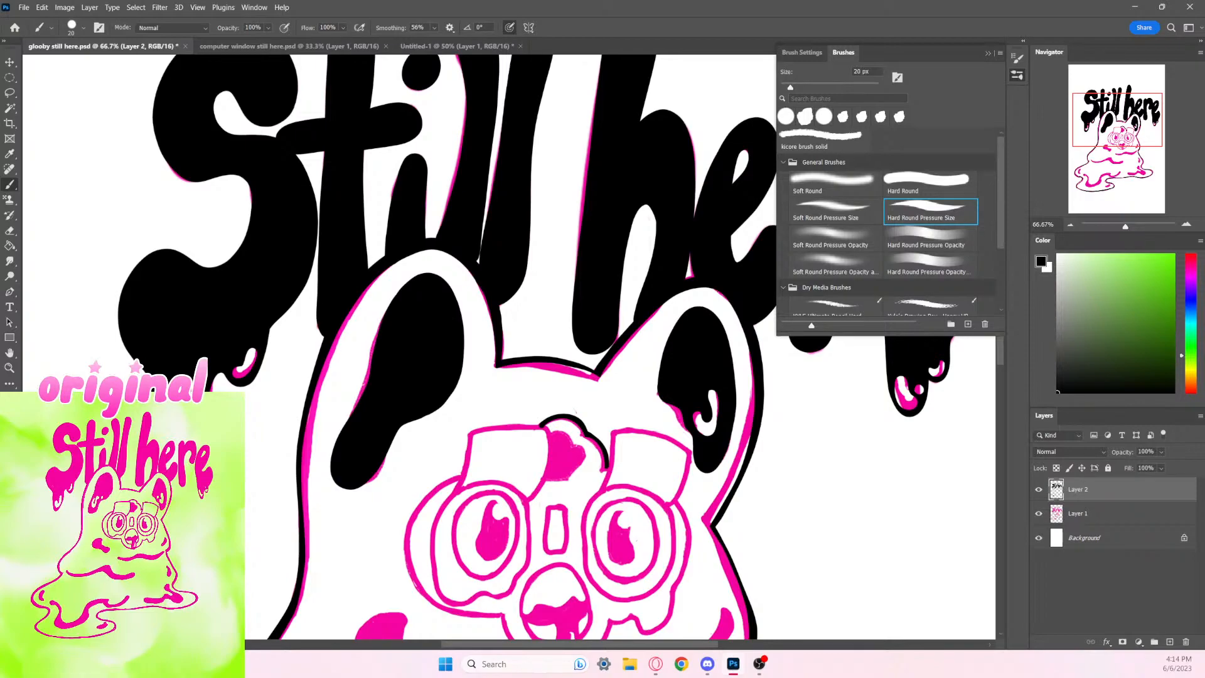
pyautogui.hotkey('ctrl', '-')
pyautogui.hotkey('ctrl', '-')
pyautogui.hotkey('ctrl', '-')
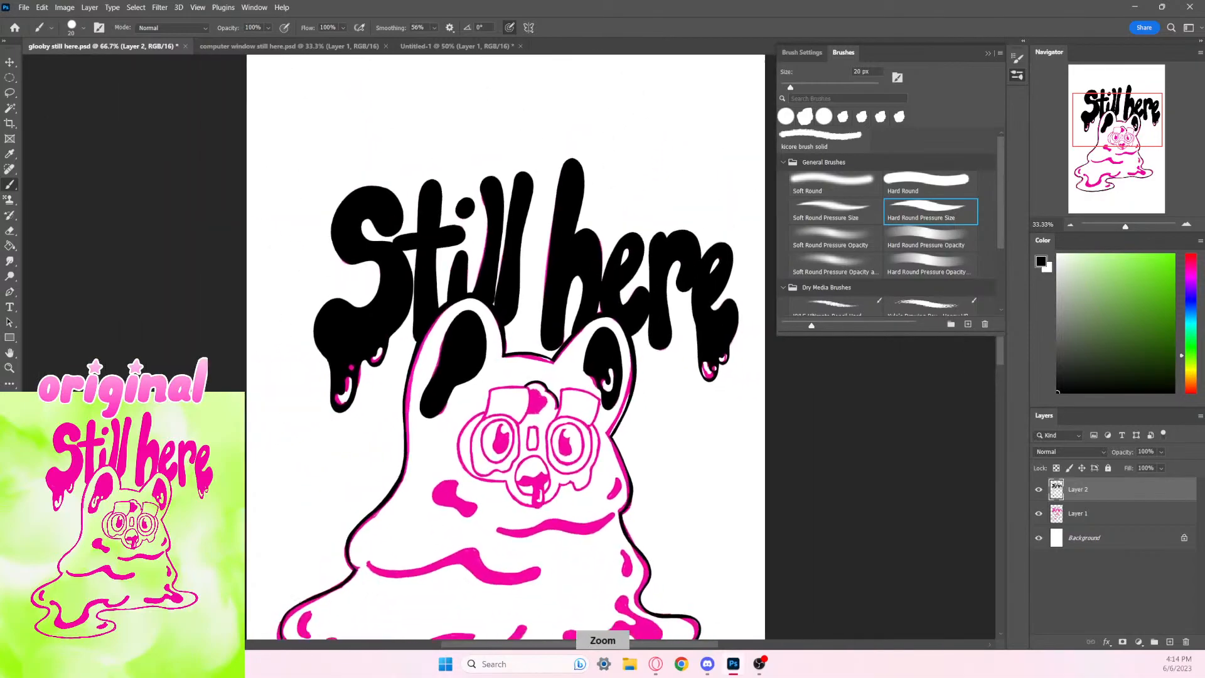
pyautogui.hotkey('ctrl', '+')
pyautogui.hotkey('ctrl', '+')
pyautogui.hotkey('ctrl', '+')
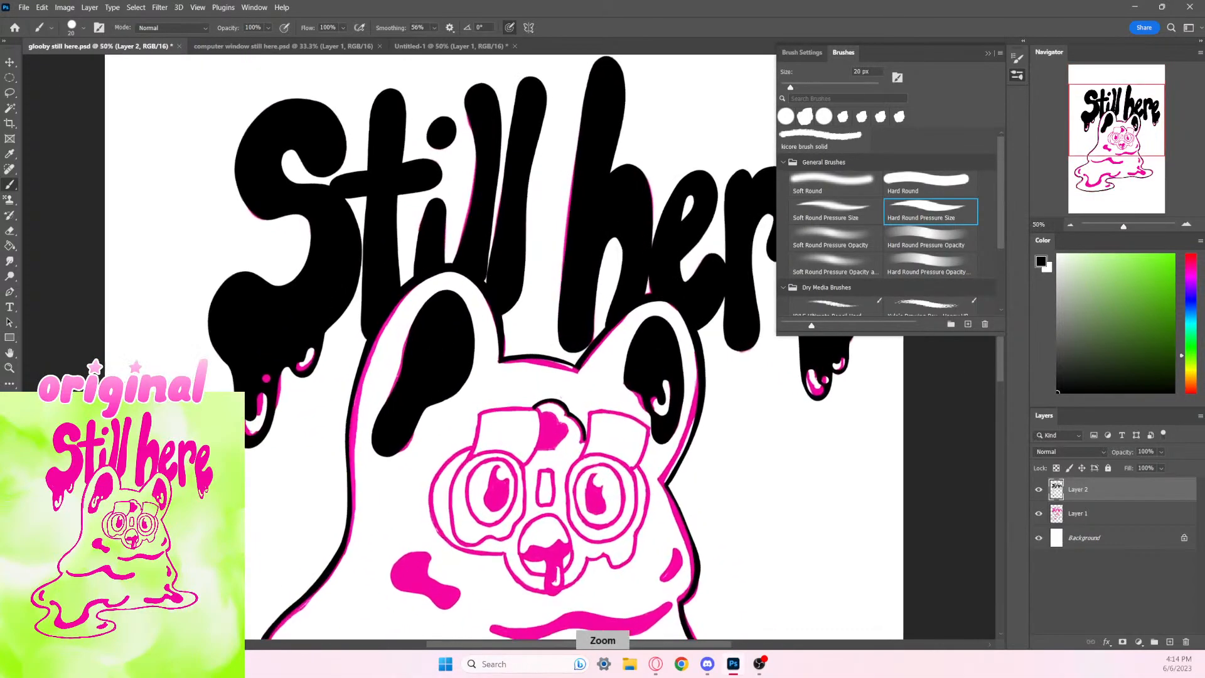
pyautogui.moveTo(769, 509)
pyautogui.mouseDown()
pyautogui.moveTo(587, 441)
pyautogui.moveTo(538, 436)
pyautogui.mouseUp()
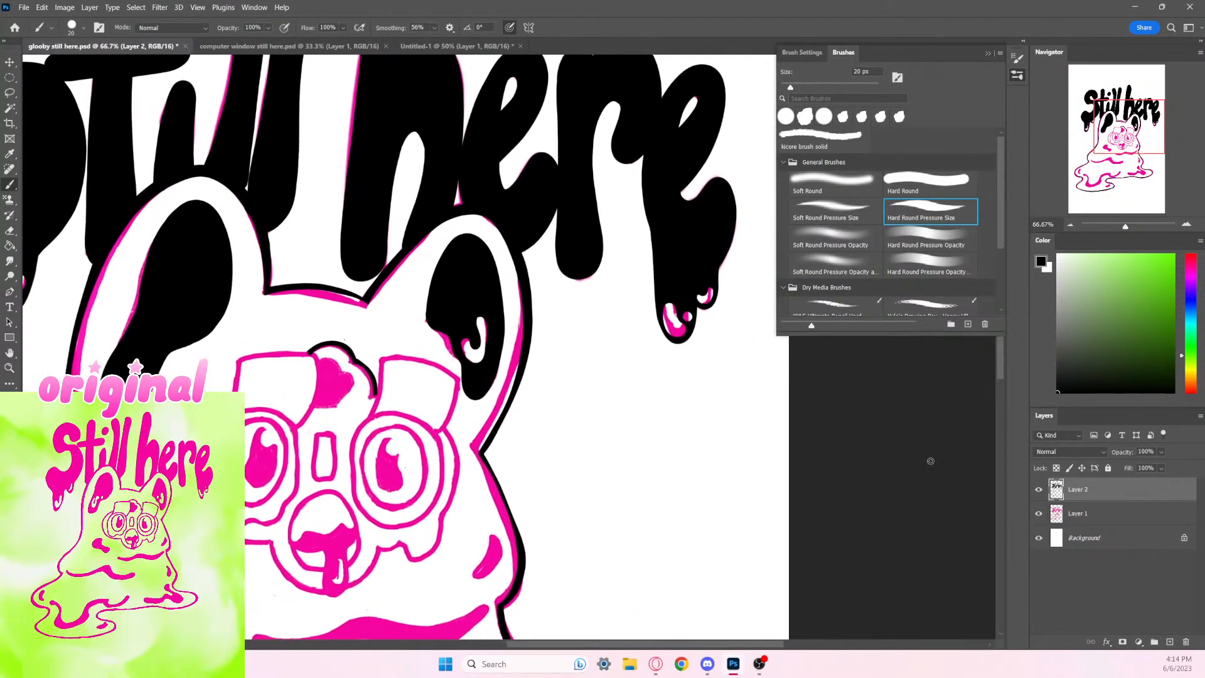
pyautogui.click(1040, 514)
pyautogui.click(1040, 514)
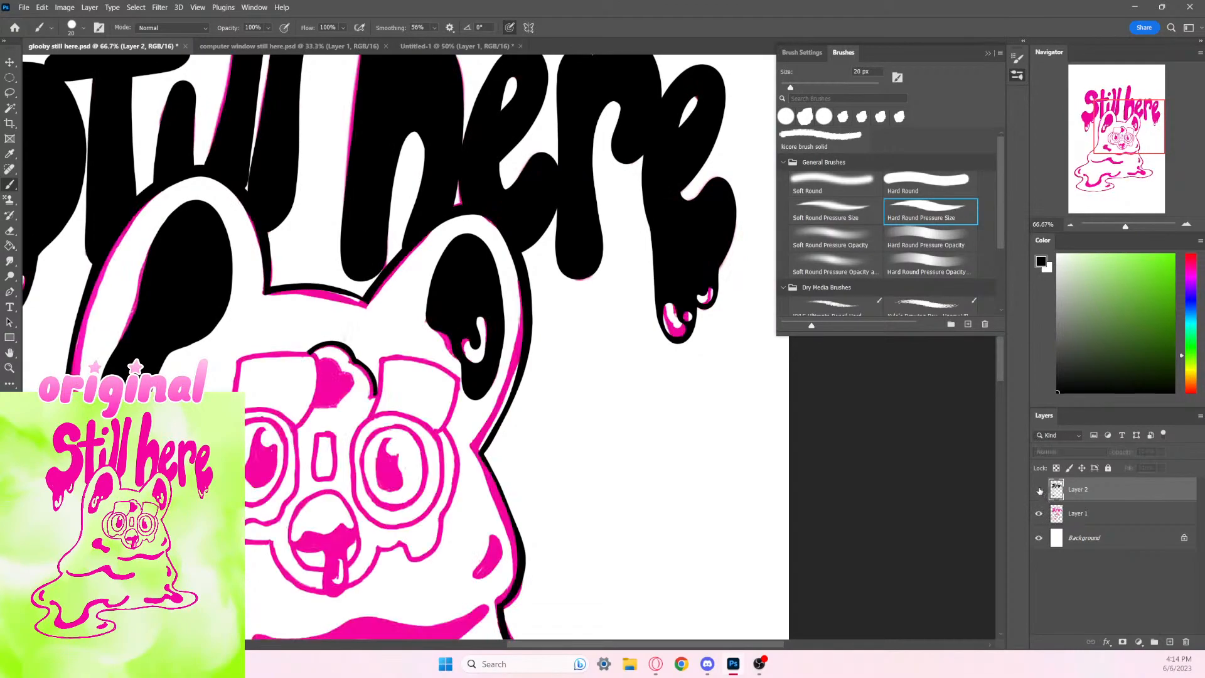
pyautogui.click(1040, 490)
pyautogui.click(1039, 490)
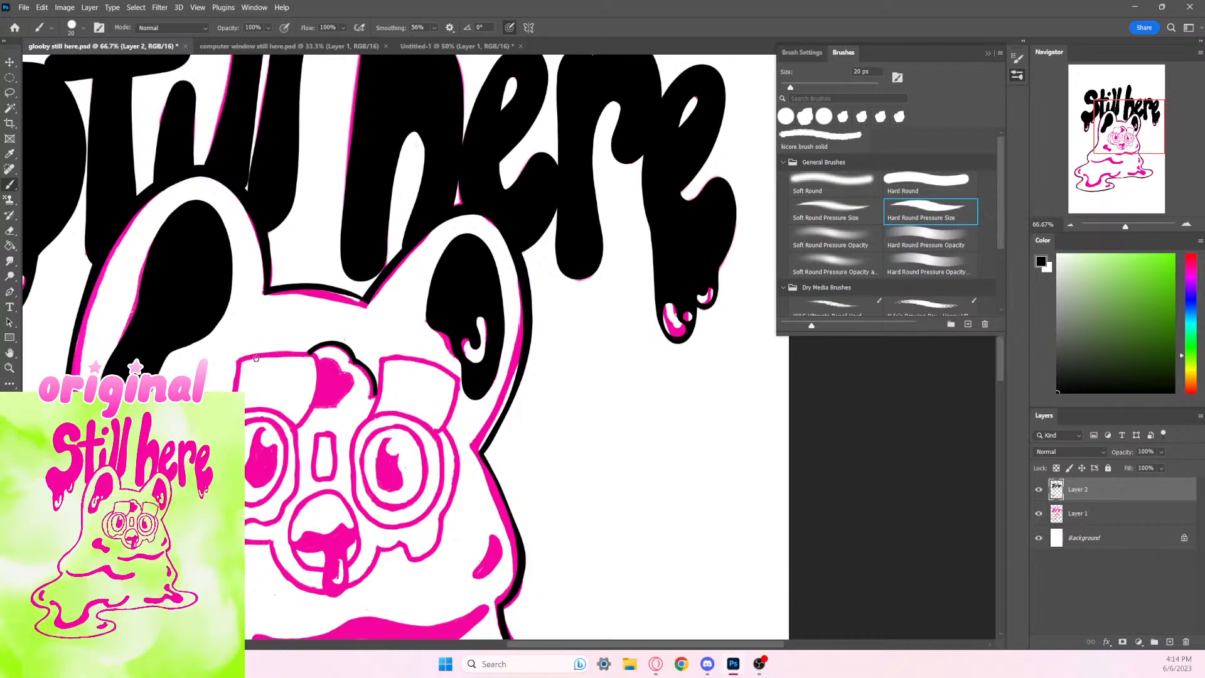
# Step: Erase a round highlight dot beside the curved highlight in the right inner ear and check it against the sketch
pyautogui.click(9, 246)
pyautogui.click(10, 230)
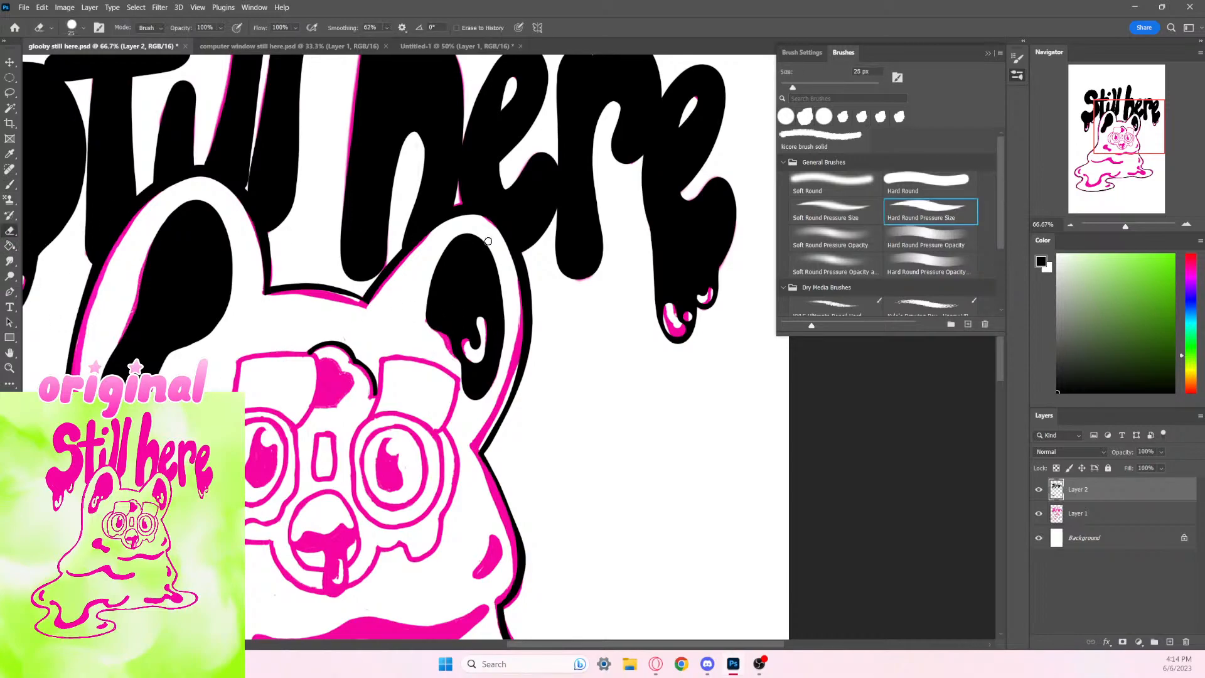
pyautogui.moveTo(457, 326); pyautogui.dragTo(463, 323)
pyautogui.moveTo(473, 409); pyautogui.dragTo(600, 379)
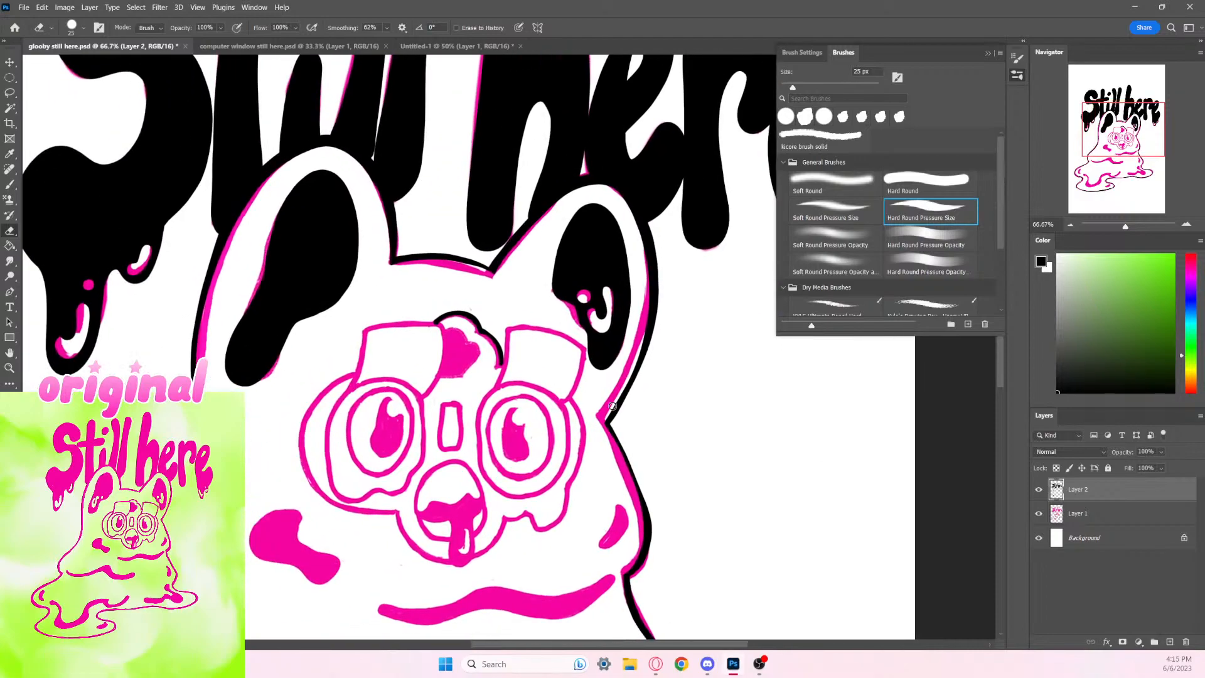
pyautogui.click(1039, 513)
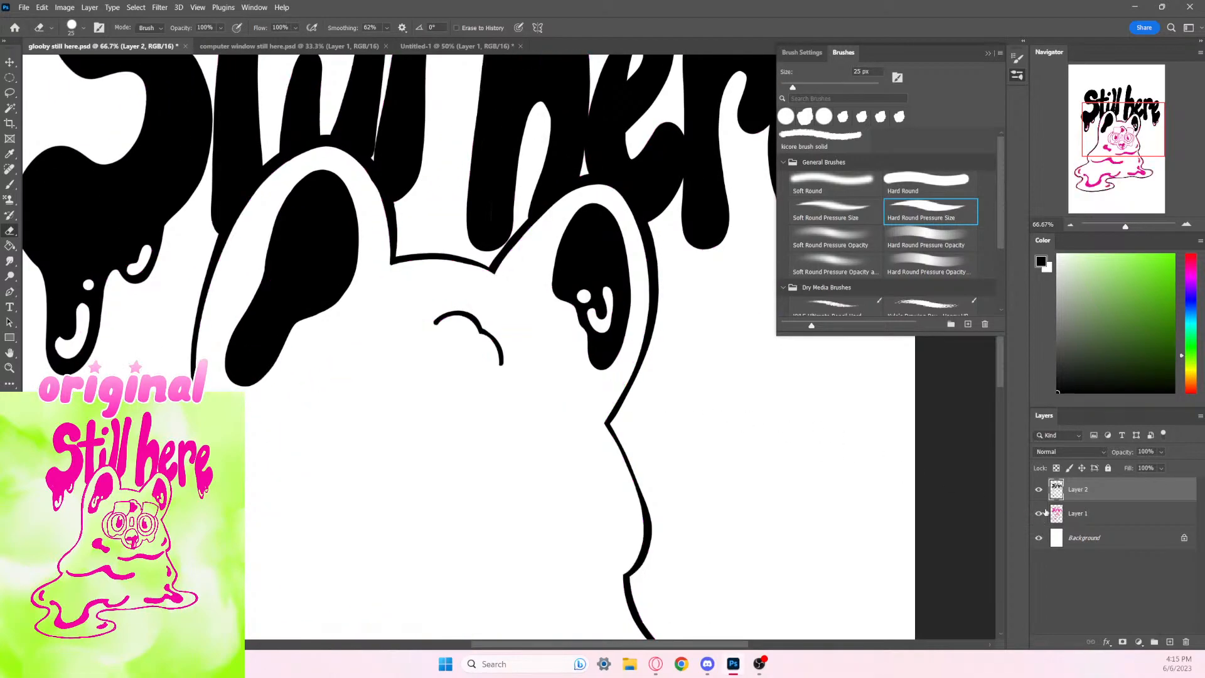
pyautogui.click(1039, 513)
pyautogui.click(1039, 490)
pyautogui.click(1039, 490)
# Step: Try erasing a curved highlight with a hooked upper end into the left inner ear on Layer 2 using the 25 px Eraser
pyautogui.click(1087, 516)
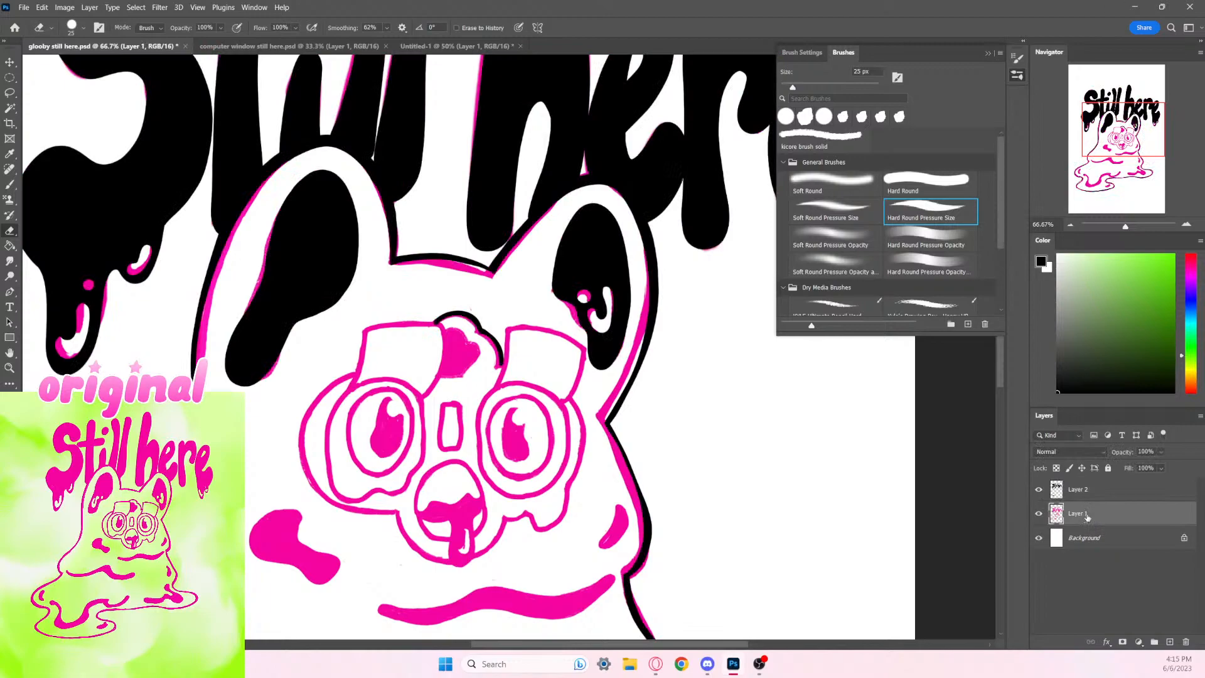
pyautogui.click(1084, 492)
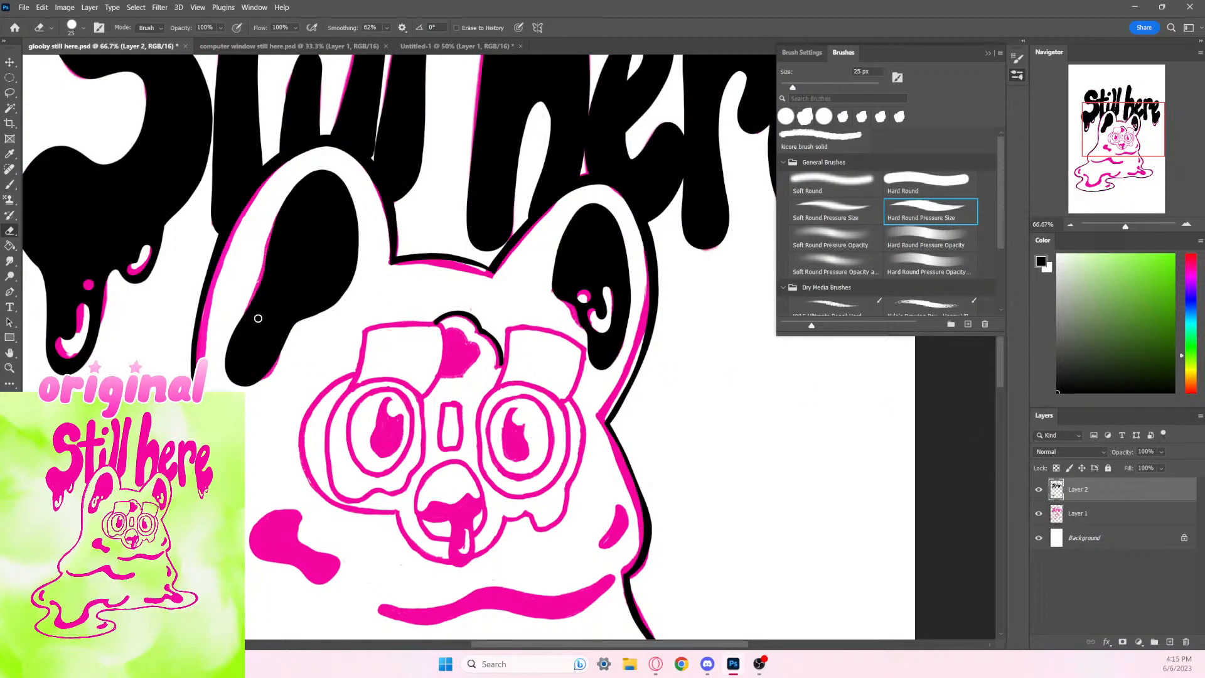
pyautogui.moveTo(258, 318)
pyautogui.mouseDown()
pyautogui.moveTo(244, 352)
pyautogui.moveTo(255, 364)
pyautogui.moveTo(280, 309)
pyautogui.moveTo(251, 360)
pyautogui.moveTo(278, 322)
pyautogui.mouseUp()
pyautogui.moveTo(260, 317)
pyautogui.mouseDown()
pyautogui.moveTo(246, 355)
pyautogui.moveTo(259, 360)
pyautogui.moveTo(277, 315)
pyautogui.mouseUp()
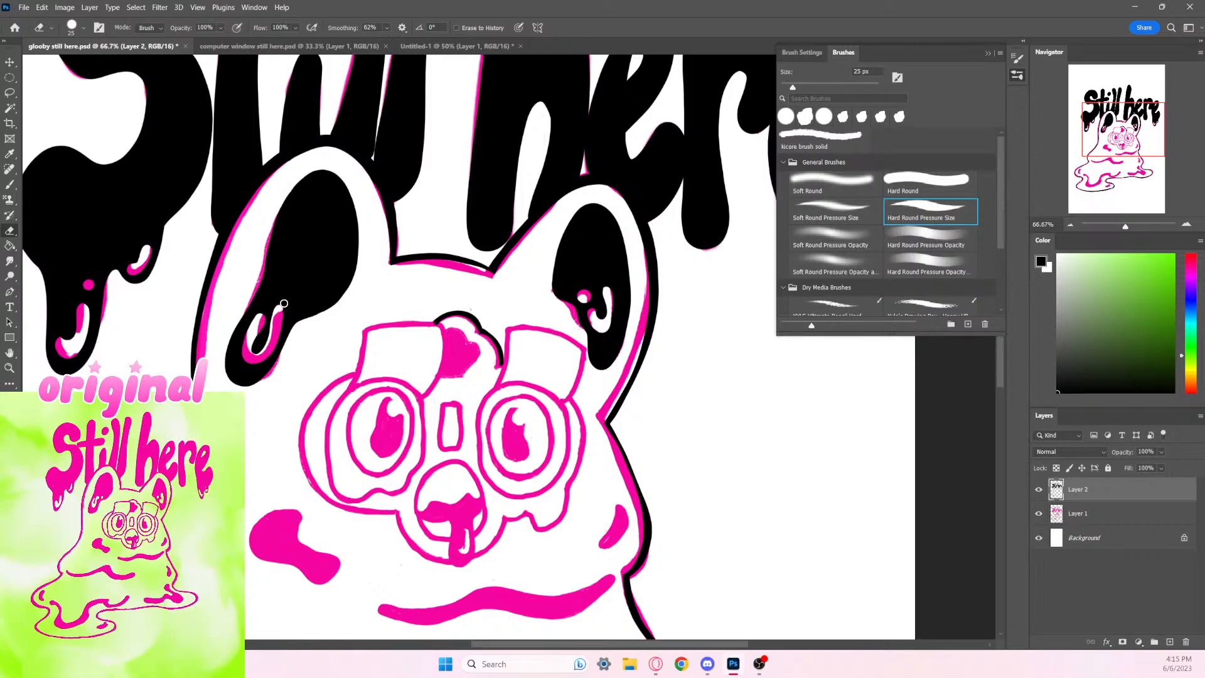
pyautogui.moveTo(282, 304); pyautogui.dragTo(297, 309)
# Step: Compare the left ear's highlight with the pink sketch by toggling both layers, and undo its eraser strokes
pyautogui.click(1039, 514)
pyautogui.click(1039, 513)
pyautogui.click(1039, 489)
pyautogui.click(1039, 489)
pyautogui.click(1039, 489)
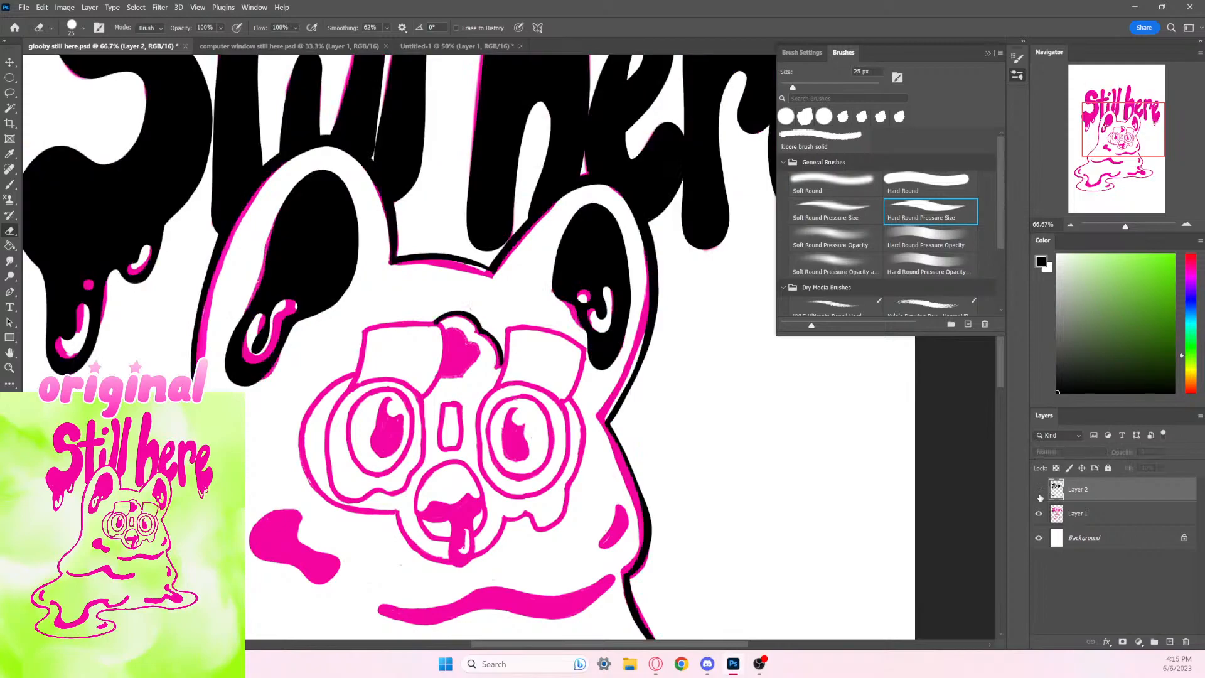
pyautogui.click(1040, 493)
pyautogui.click(1042, 494)
pyautogui.click(1041, 494)
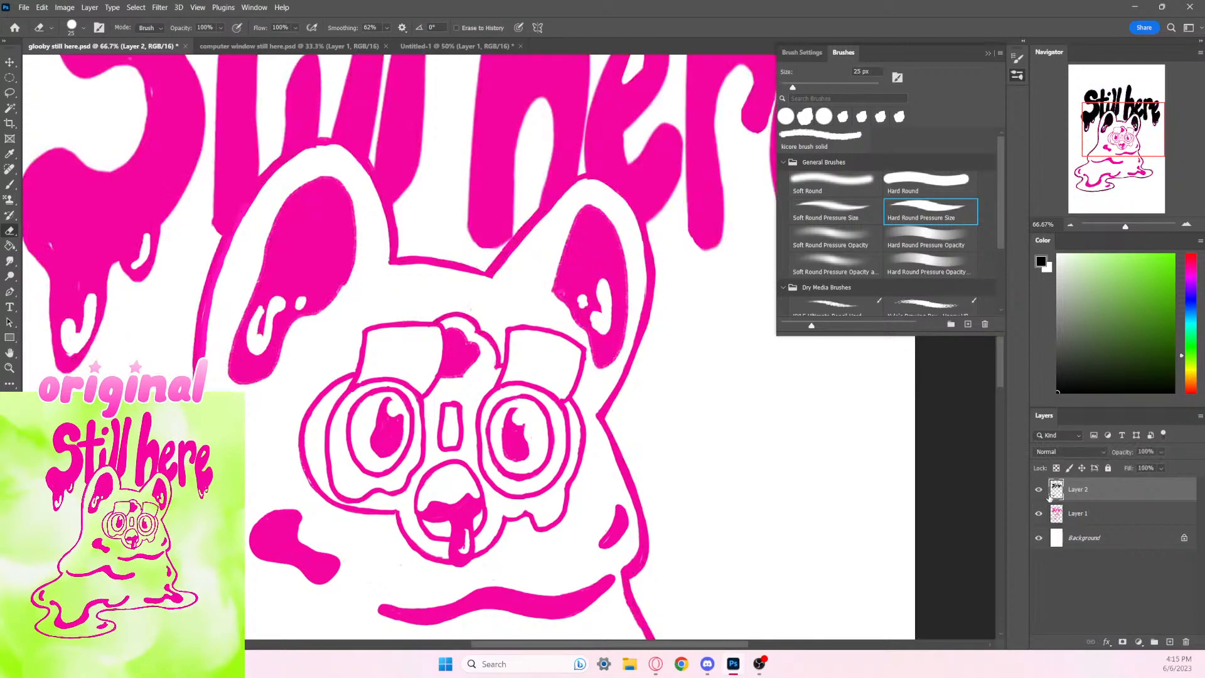
pyautogui.click(1040, 513)
pyautogui.click(1040, 513)
pyautogui.click(1044, 493)
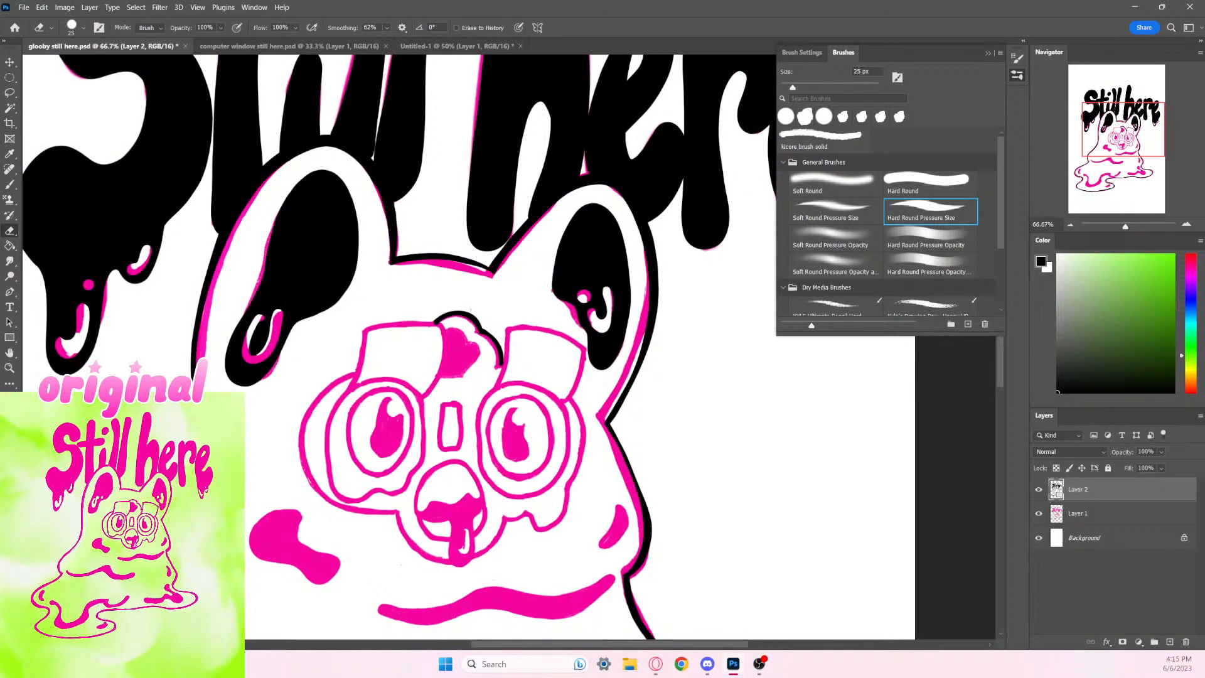
pyautogui.click(1040, 490)
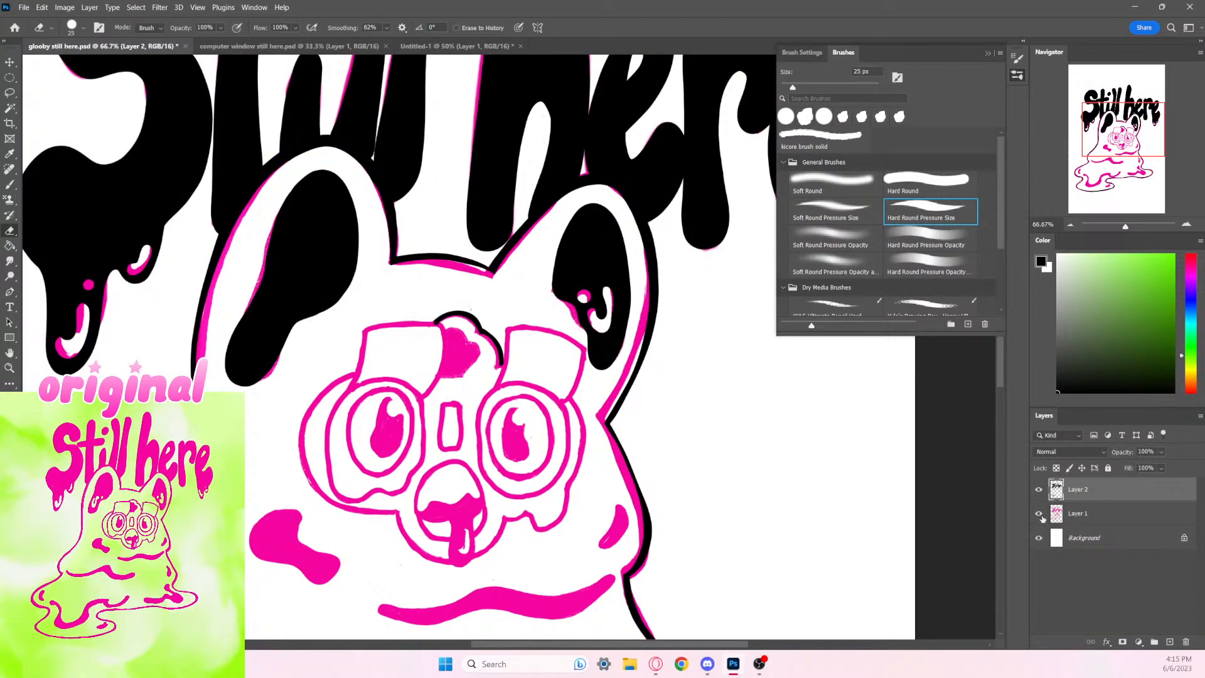
# Step: Lower Layer 2's opacity to 72% and erase the curved highlight and round dot into the left inner ear, following the sketch
pyautogui.click(1161, 468)
pyautogui.moveTo(1146, 469); pyautogui.dragTo(1162, 470)
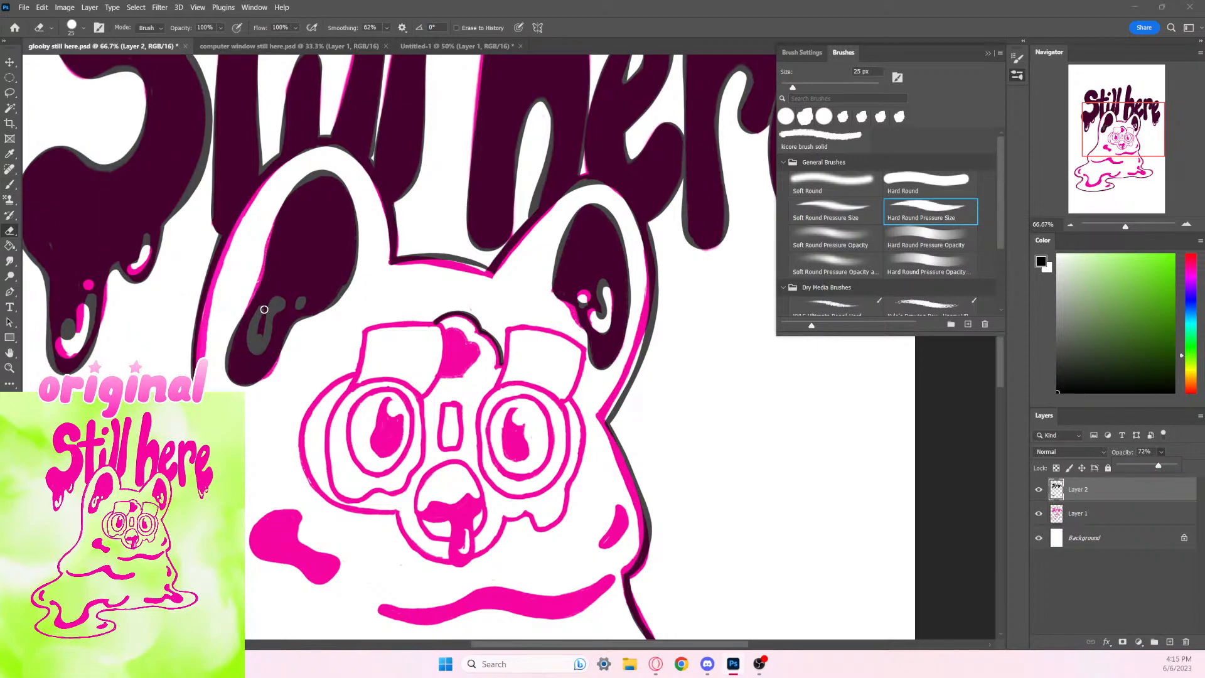
pyautogui.moveTo(264, 309)
pyautogui.mouseDown()
pyautogui.moveTo(252, 353)
pyautogui.moveTo(267, 350)
pyautogui.moveTo(284, 297)
pyautogui.moveTo(264, 346)
pyautogui.moveTo(252, 319)
pyautogui.mouseUp()
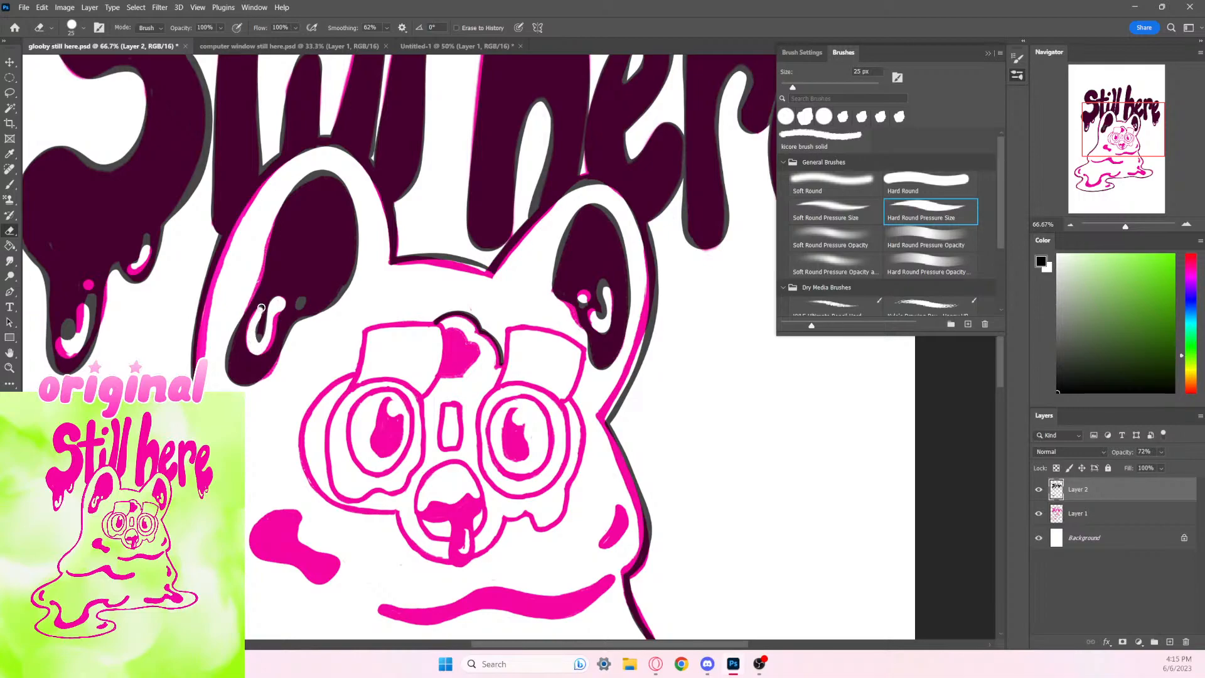
pyautogui.moveTo(300, 301); pyautogui.dragTo(304, 301)
# Step: Refine the curved highlight in the left inner ear with the 25 px Eraser and the 20 px black brush
pyautogui.hotkey('ctrl', '-')
pyautogui.hotkey('ctrl', '-')
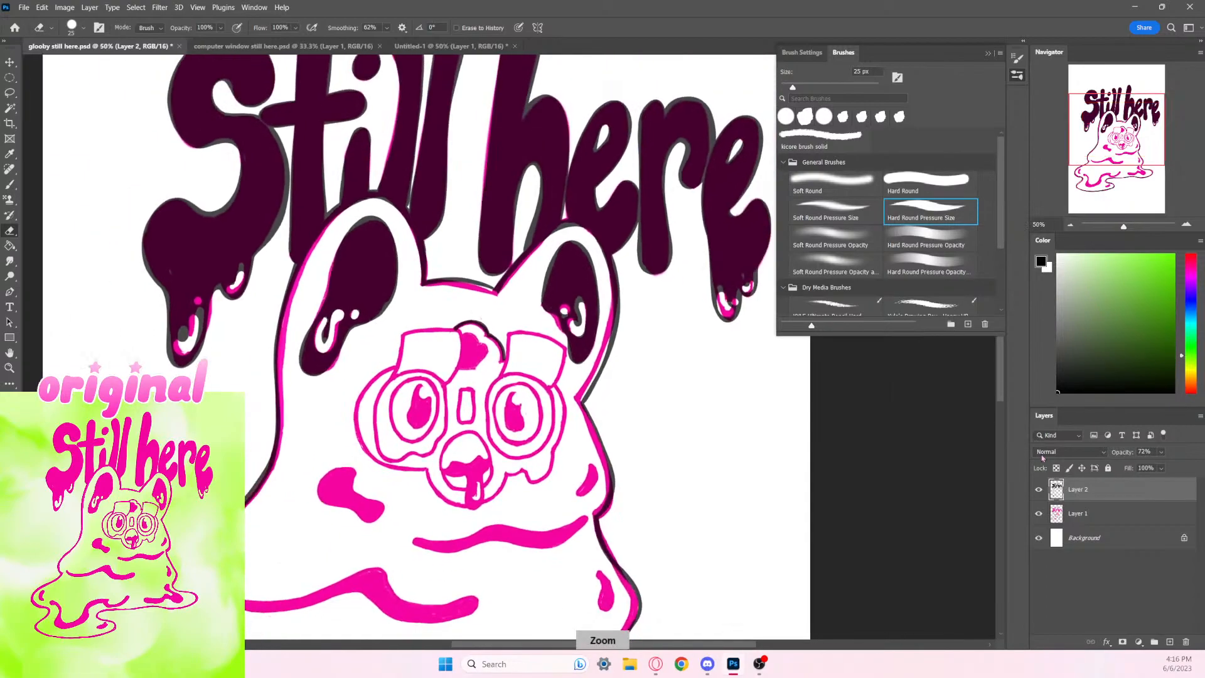
pyautogui.hotkey('ctrl', '+')
pyautogui.hotkey('ctrl', '+')
pyautogui.hotkey('ctrl', '+')
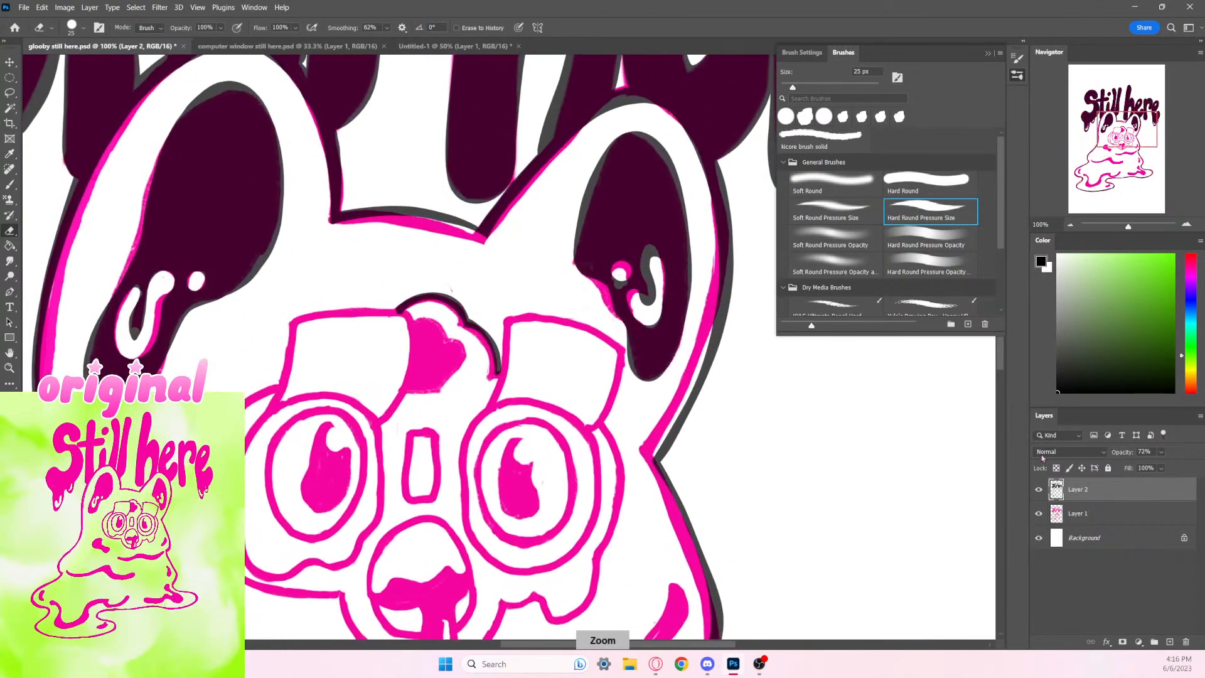
pyautogui.moveTo(151, 290)
pyautogui.mouseDown()
pyautogui.moveTo(165, 272)
pyautogui.moveTo(171, 279)
pyautogui.mouseUp()
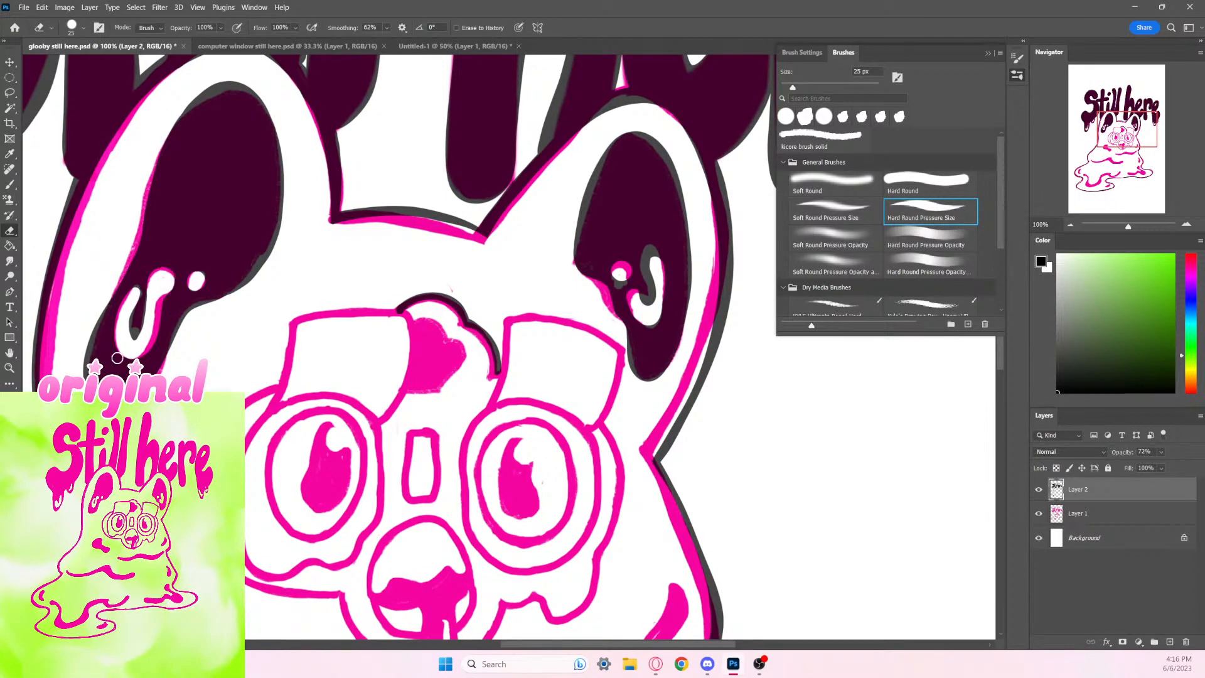
pyautogui.click(9, 185)
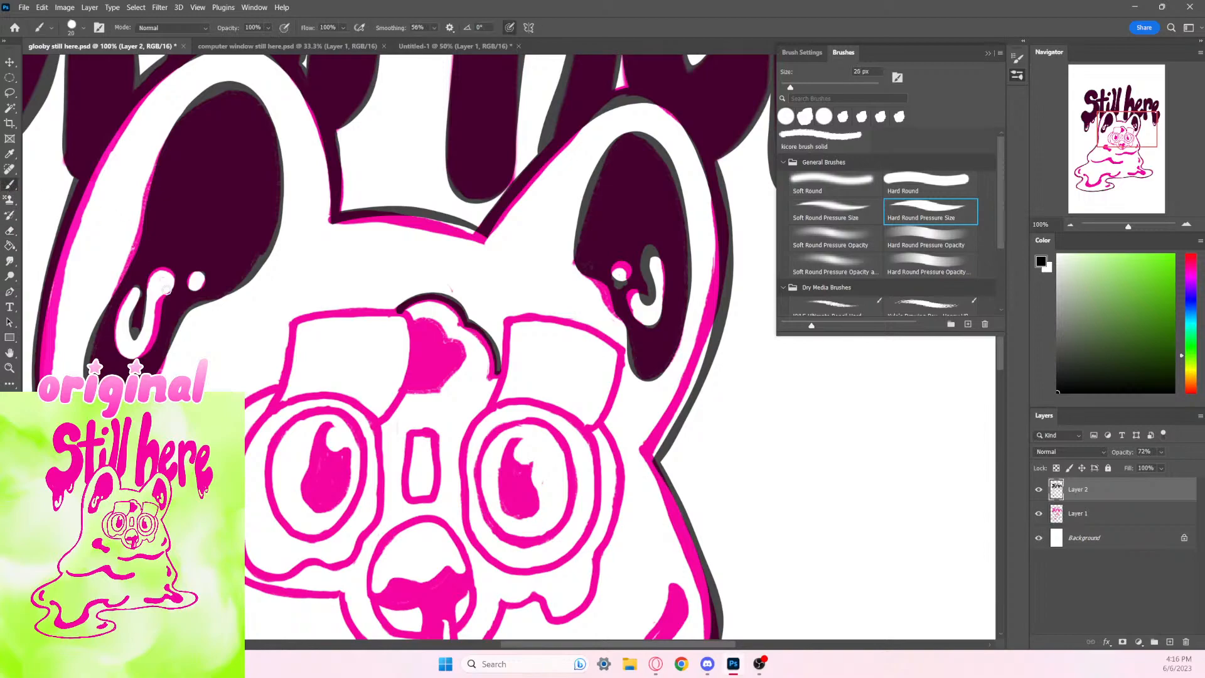
pyautogui.moveTo(145, 353); pyautogui.dragTo(178, 246)
pyautogui.hotkey('ctrl', '-')
pyautogui.hotkey('ctrl', '-')
pyautogui.hotkey('ctrl', '-')
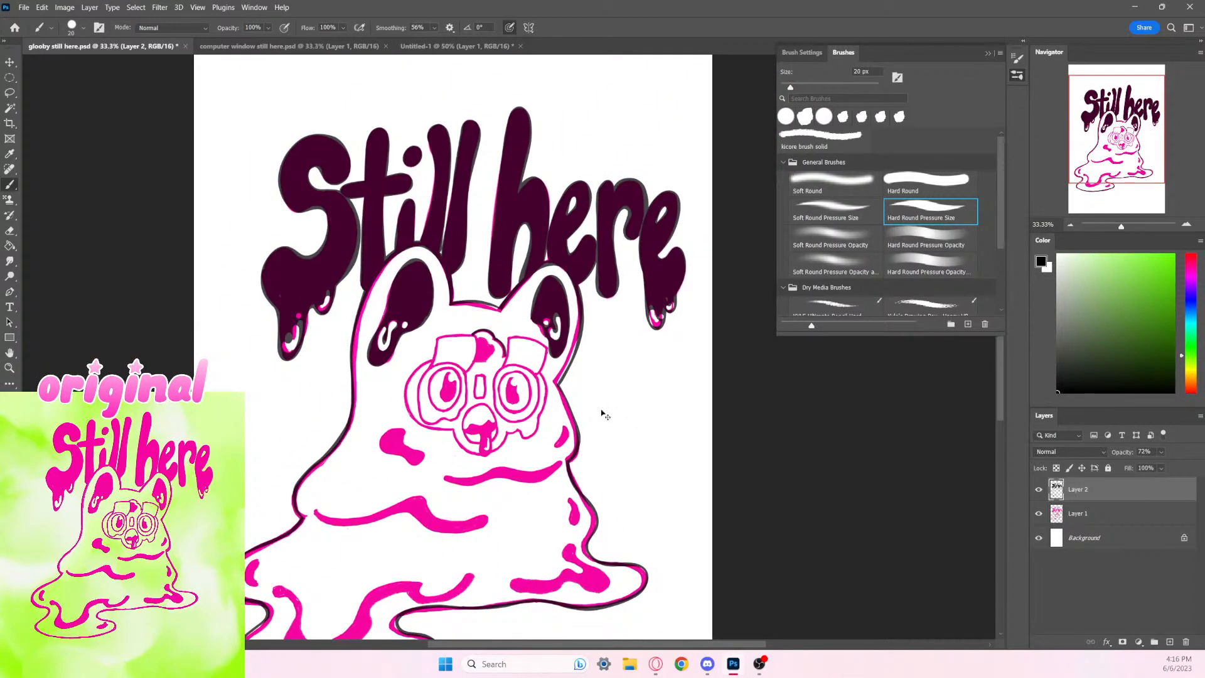
# Step: Restore Layer 2's opacity to 100%, and outline and fill the heart-like marking inside the forehead tuft with black, following the sketch
pyautogui.scroll(3, 602, 414)
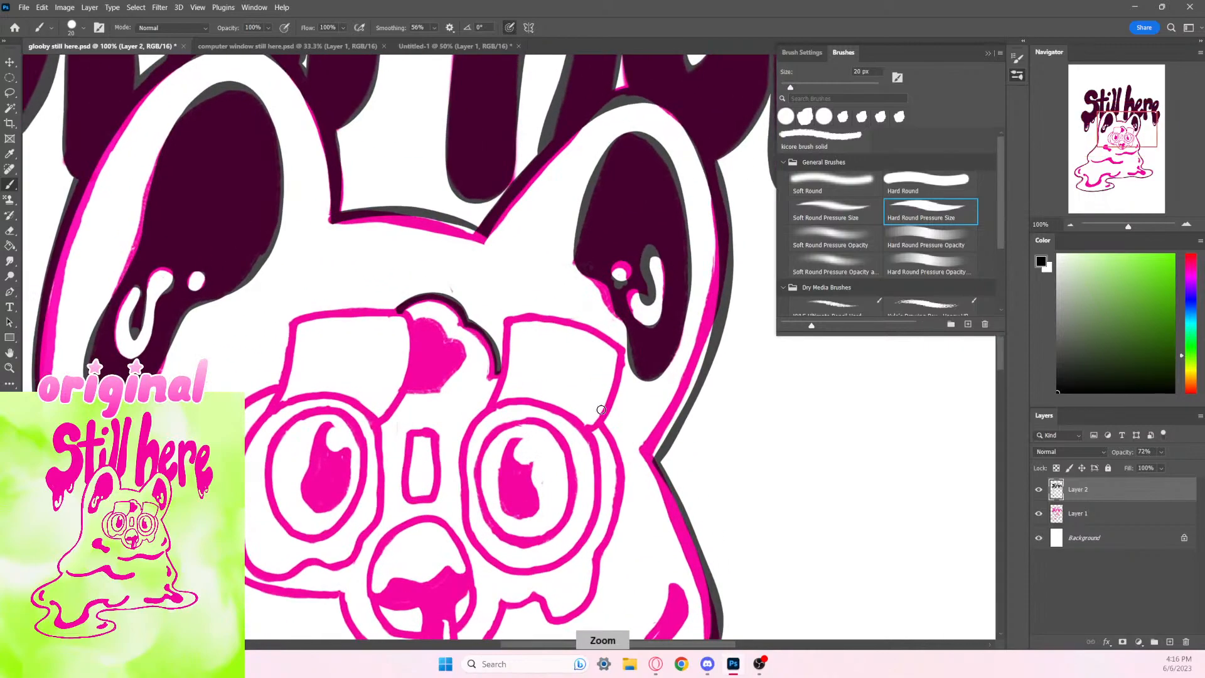
pyautogui.moveTo(1170, 466); pyautogui.dragTo(1186, 467)
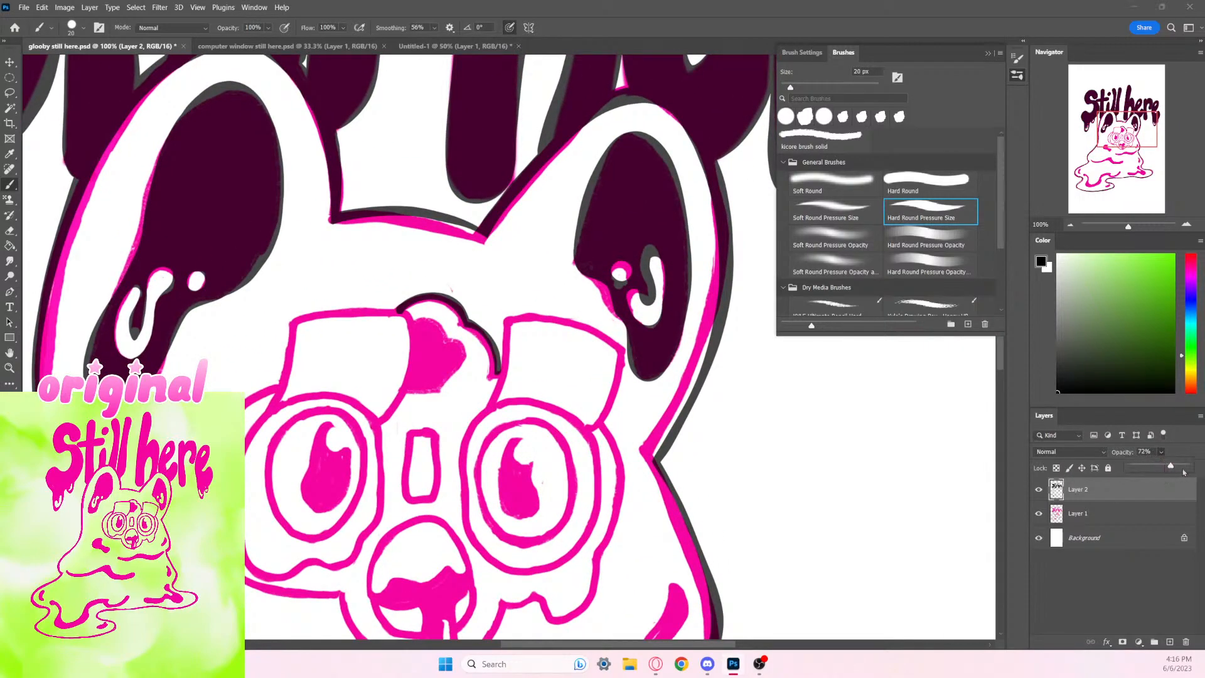
pyautogui.moveTo(586, 519); pyautogui.dragTo(590, 468)
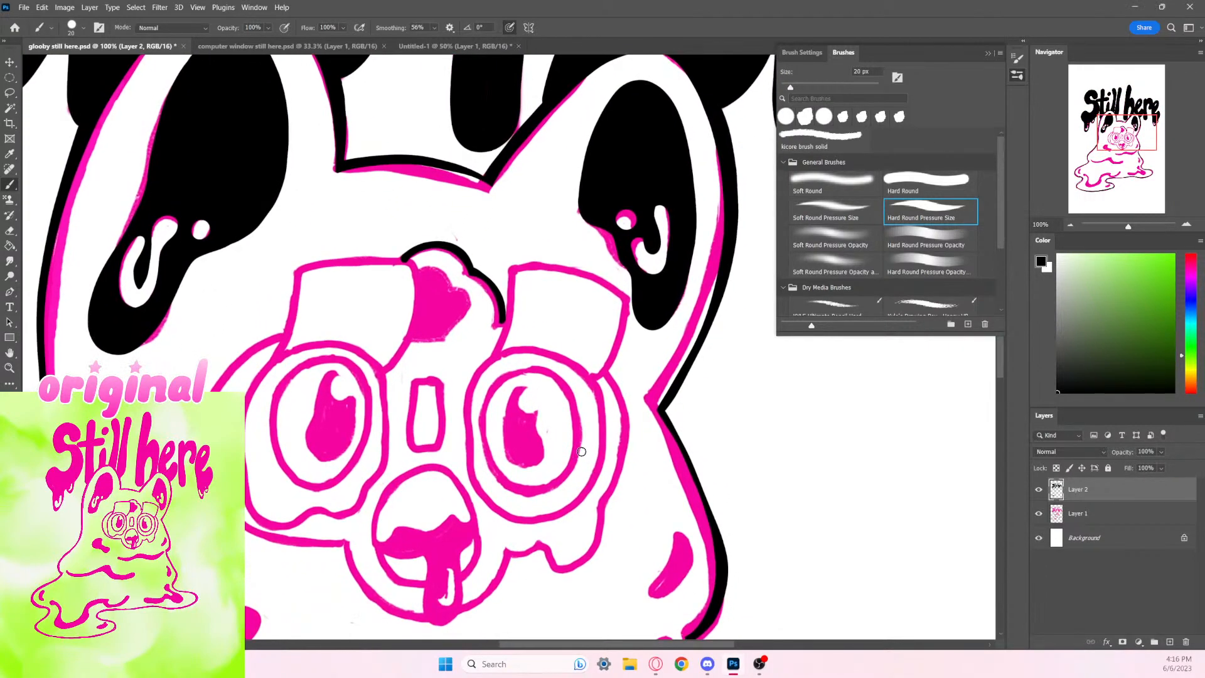
pyautogui.moveTo(418, 276)
pyautogui.mouseDown()
pyautogui.moveTo(447, 296)
pyautogui.moveTo(427, 285)
pyautogui.moveTo(445, 273)
pyautogui.moveTo(421, 282)
pyautogui.moveTo(444, 275)
pyautogui.moveTo(449, 301)
pyautogui.moveTo(467, 299)
pyautogui.moveTo(444, 334)
pyautogui.mouseUp()
pyautogui.hotkey('ctrl', 'z')
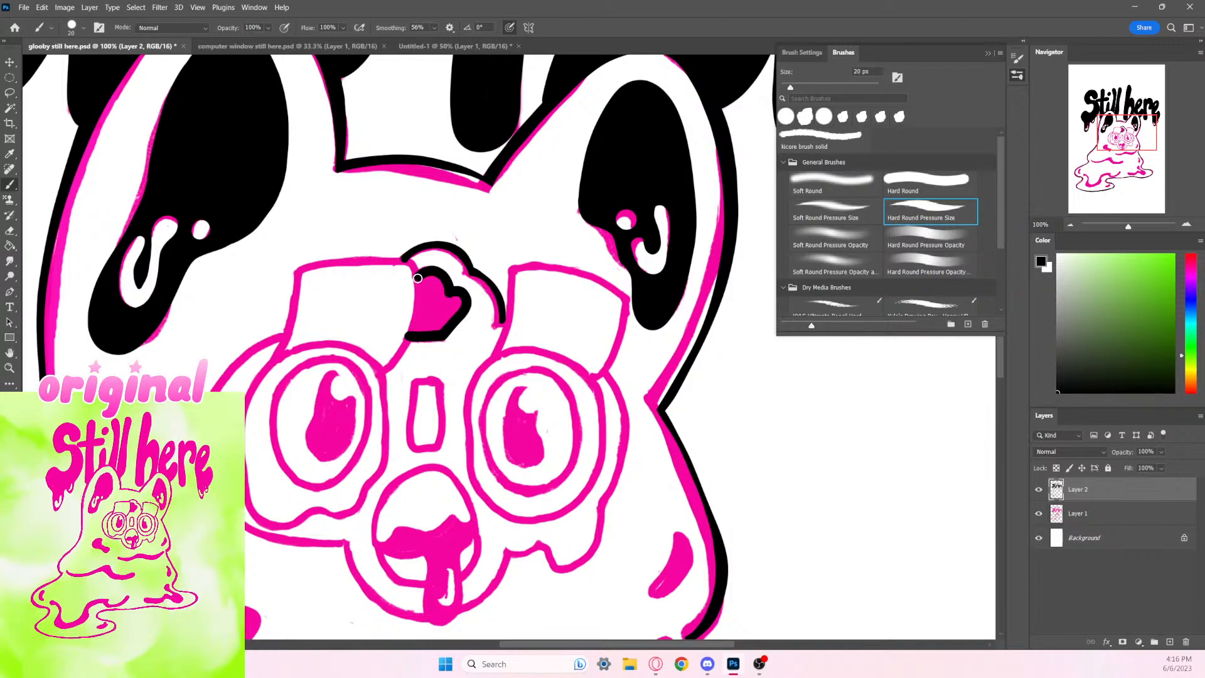
pyautogui.moveTo(417, 272); pyautogui.dragTo(409, 338)
pyautogui.press('e')
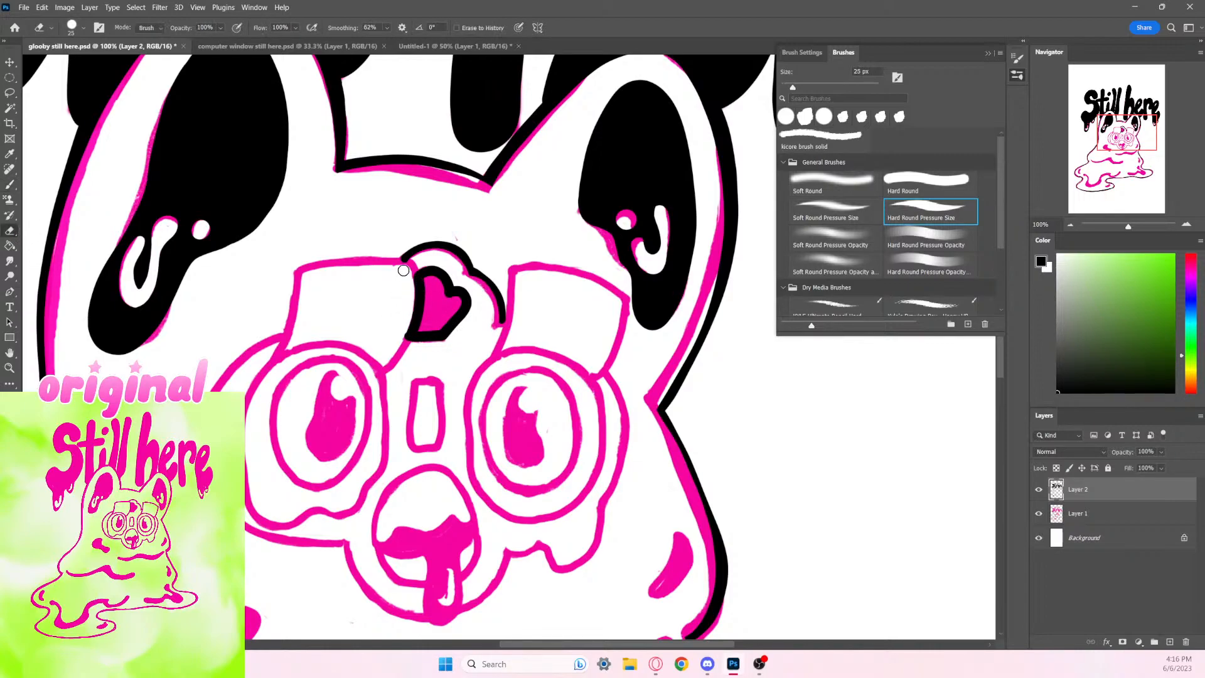
pyautogui.moveTo(405, 271); pyautogui.dragTo(402, 342)
pyautogui.press('b')
pyautogui.moveTo(422, 276)
pyautogui.mouseDown()
pyautogui.moveTo(446, 309)
pyautogui.moveTo(460, 297)
pyautogui.moveTo(457, 314)
pyautogui.moveTo(425, 334)
pyautogui.moveTo(426, 274)
pyautogui.moveTo(439, 311)
pyautogui.mouseUp()
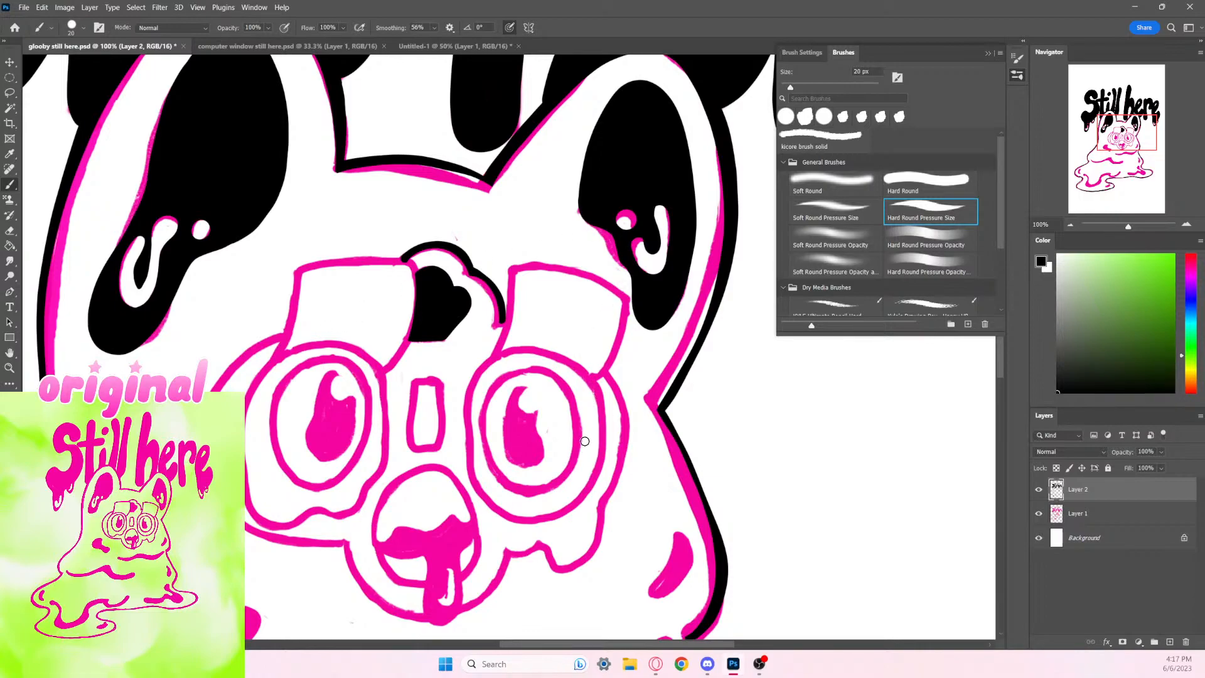
# Step: Trace the inner side and curved top edge of the right brow block on Layer 2 with the 20 px black brush
pyautogui.moveTo(493, 360)
pyautogui.mouseDown()
pyautogui.moveTo(514, 261)
pyautogui.moveTo(625, 300)
pyautogui.mouseUp()
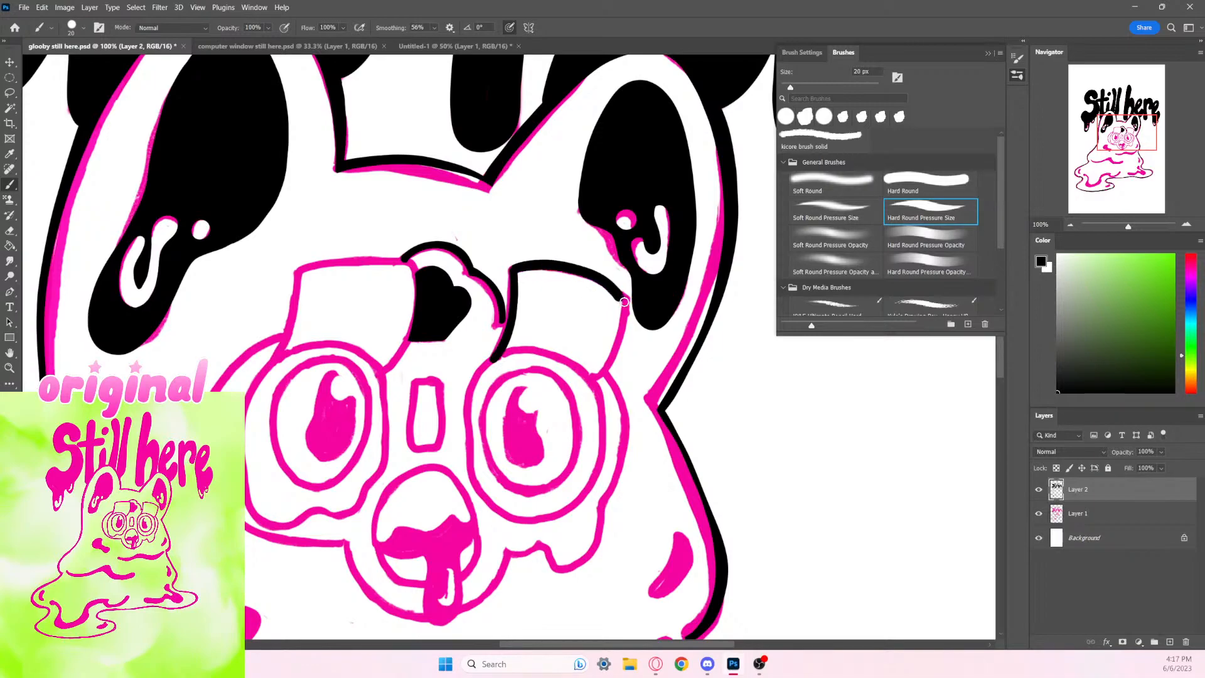
pyautogui.hotkey('ctrl', 'z')
pyautogui.moveTo(515, 270)
pyautogui.mouseDown()
pyautogui.moveTo(548, 262)
pyautogui.moveTo(610, 283)
pyautogui.moveTo(627, 314)
pyautogui.mouseUp()
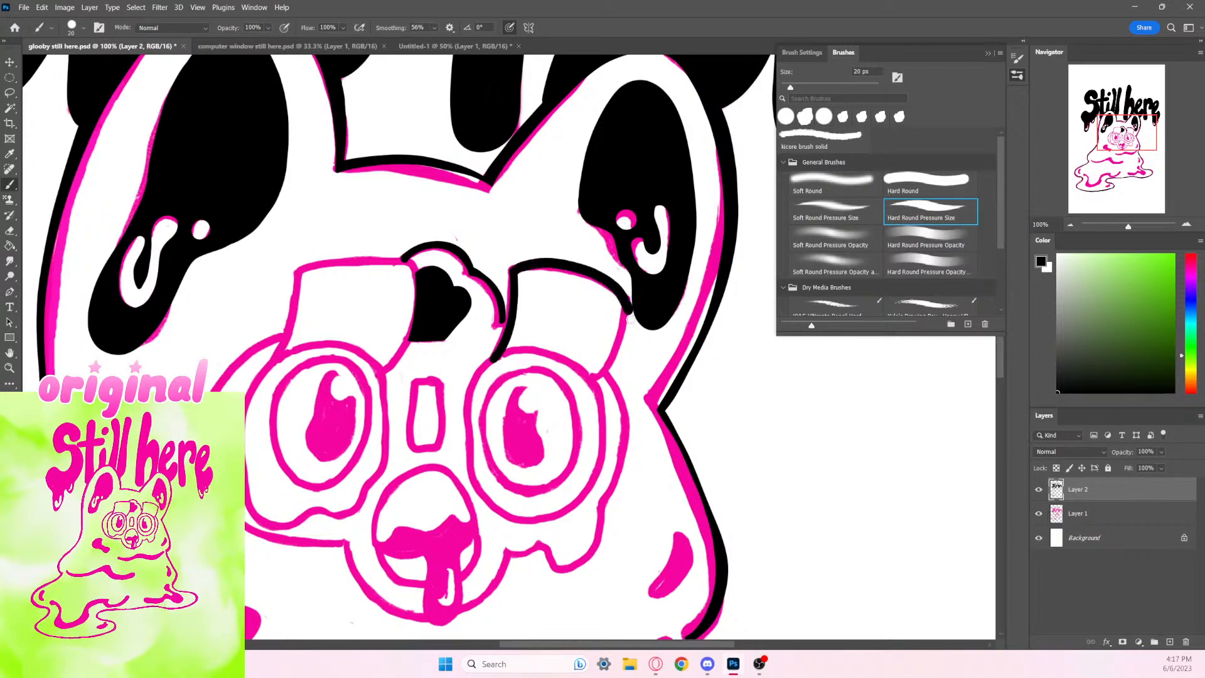
pyautogui.hotkey('ctrl', 'z')
pyautogui.moveTo(514, 272)
pyautogui.mouseDown()
pyautogui.moveTo(557, 262)
pyautogui.moveTo(624, 307)
pyautogui.mouseUp()
pyautogui.hotkey('ctrl', 'z')
pyautogui.moveTo(515, 269)
pyautogui.mouseDown()
pyautogui.moveTo(569, 263)
pyautogui.moveTo(626, 304)
pyautogui.moveTo(602, 282)
pyautogui.moveTo(513, 270)
pyautogui.mouseUp()
pyautogui.hotkey('ctrl', 'z')
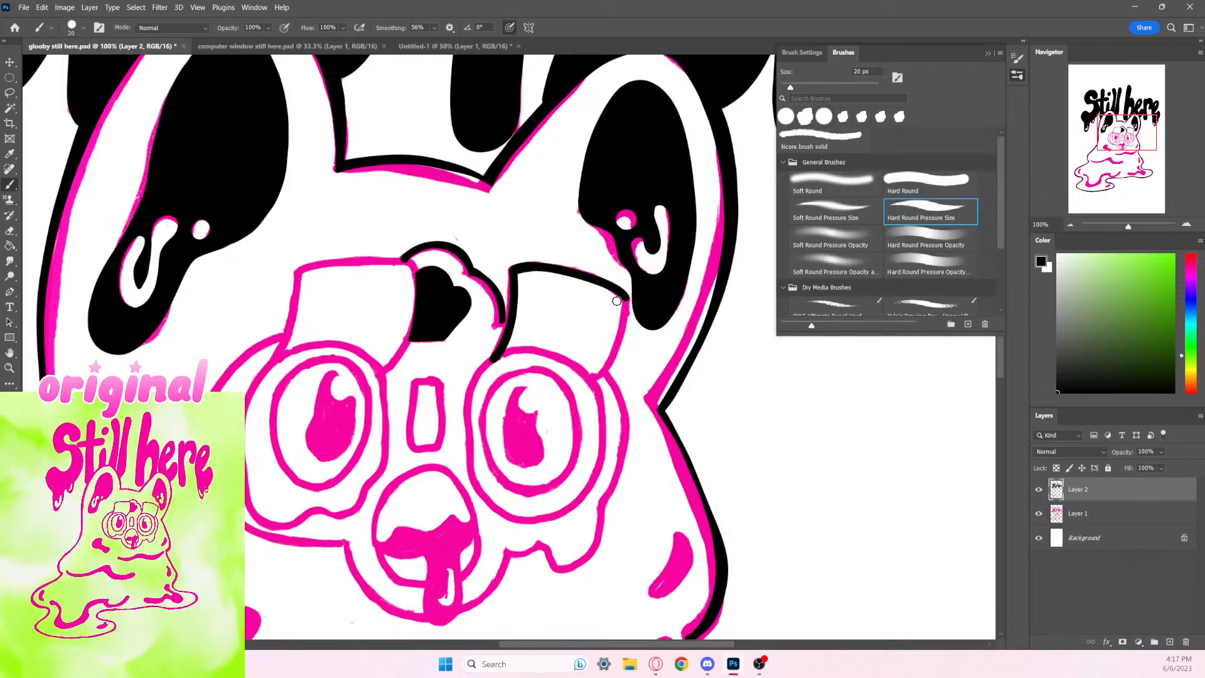
# Step: Trace the outer side of the right brow block down to the goggle rim with the 20 px black brush
pyautogui.moveTo(625, 295)
pyautogui.mouseDown()
pyautogui.moveTo(625, 328)
pyautogui.moveTo(594, 381)
pyautogui.mouseUp()
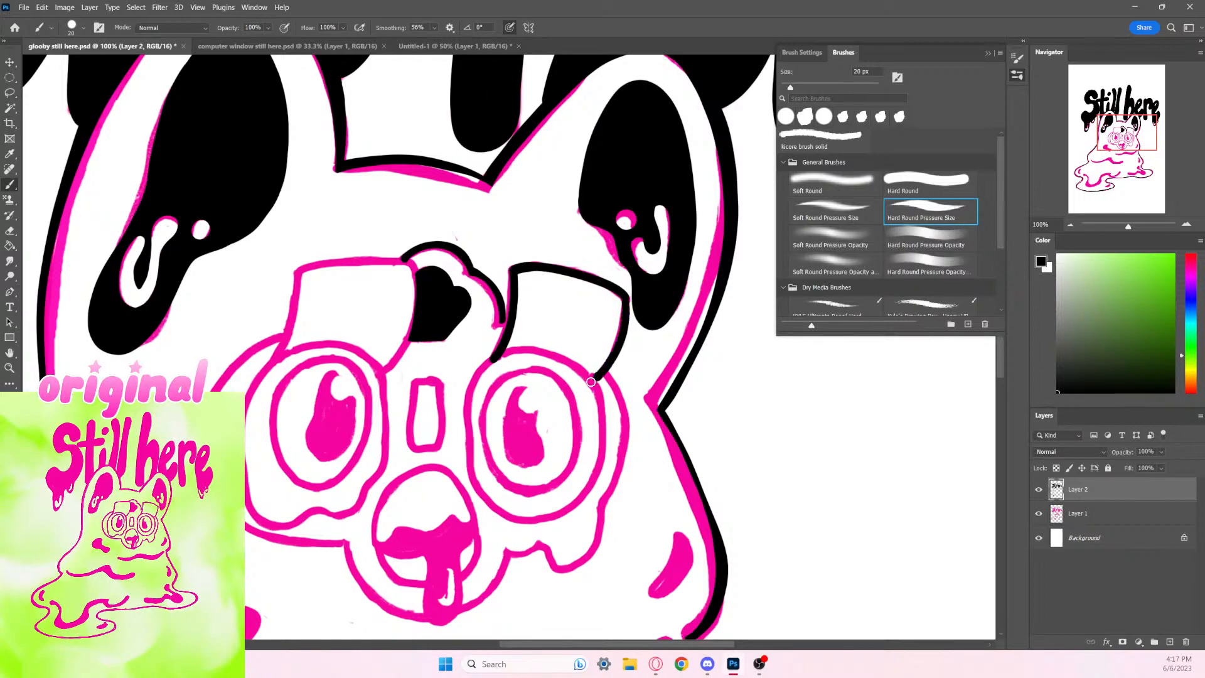
pyautogui.hotkey('ctrl', 'z')
pyautogui.moveTo(627, 304); pyautogui.dragTo(593, 382)
pyautogui.hotkey('ctrl', 'z')
pyautogui.moveTo(625, 296); pyautogui.dragTo(601, 369)
pyautogui.hotkey('ctrl', 'z')
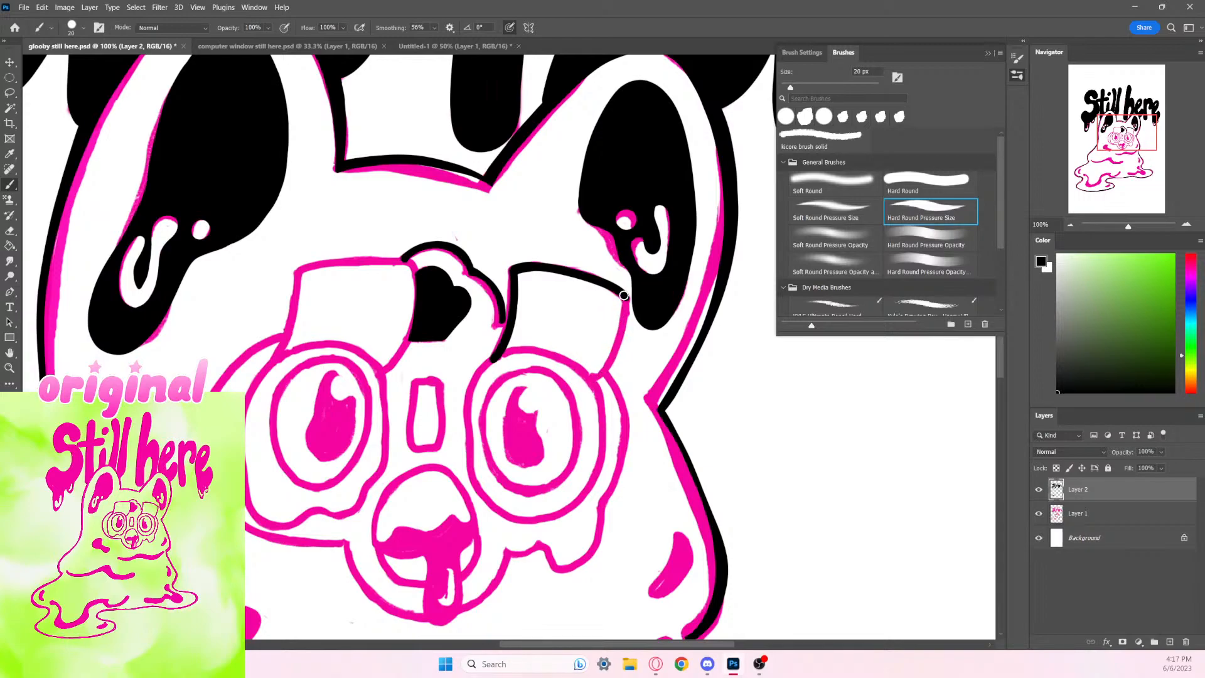
pyautogui.moveTo(625, 295); pyautogui.dragTo(596, 380)
pyautogui.hotkey('ctrl', 'z')
pyautogui.hotkey('ctrl', 'z')
pyautogui.moveTo(627, 306); pyautogui.dragTo(596, 381)
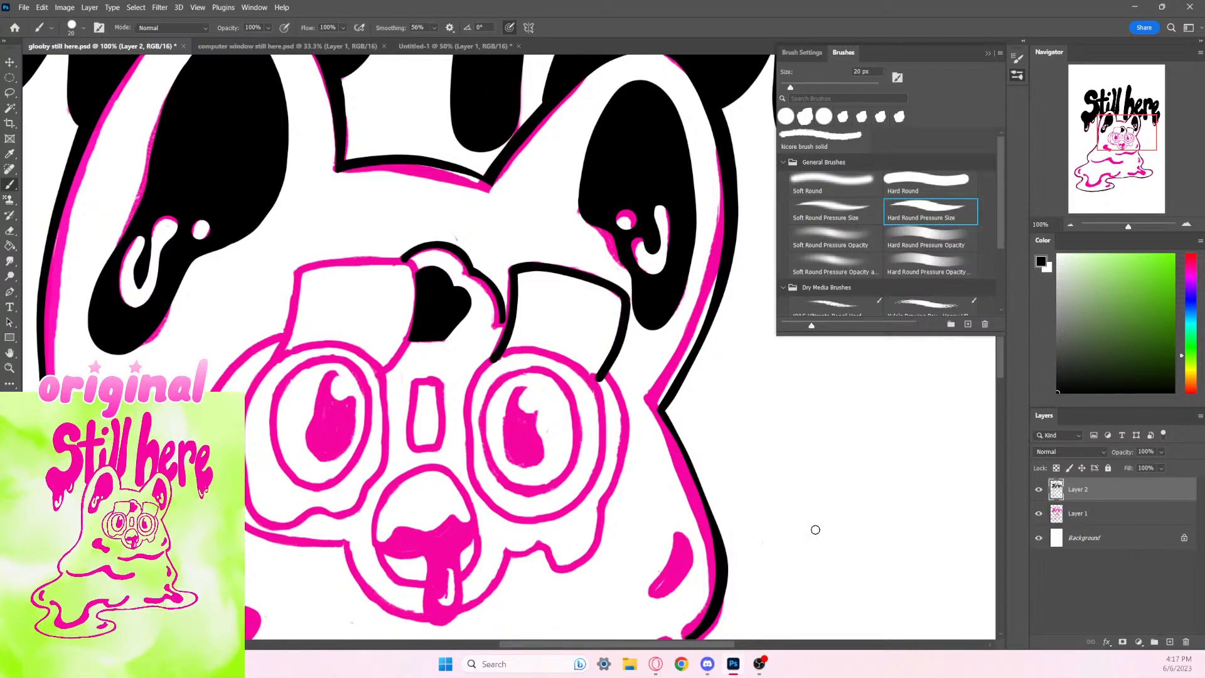
# Step: Try to thin the right brow's top edge with the Eraser, reducing its size to 10 px
pyautogui.press('e')
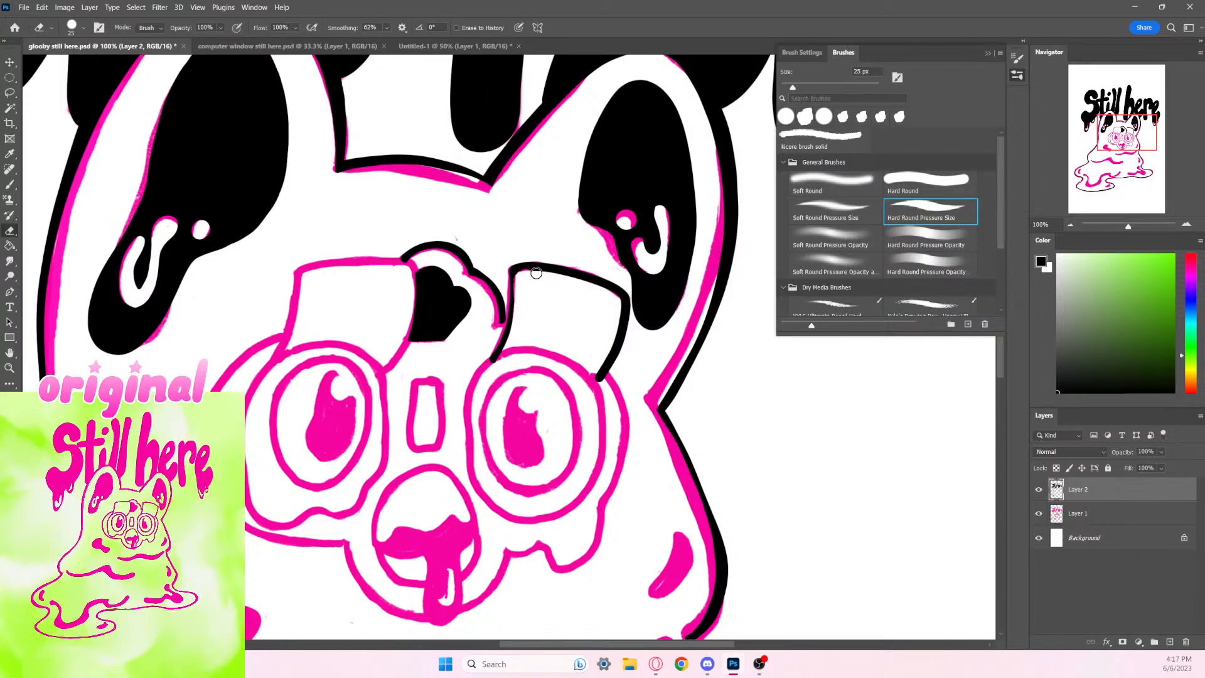
pyautogui.moveTo(536, 273)
pyautogui.mouseDown()
pyautogui.moveTo(608, 290)
pyautogui.moveTo(625, 308)
pyautogui.mouseUp()
pyautogui.hotkey('ctrl', 'z')
pyautogui.press('[')
pyautogui.press('[')
pyautogui.press('[')
pyautogui.press('[')
pyautogui.press('[')
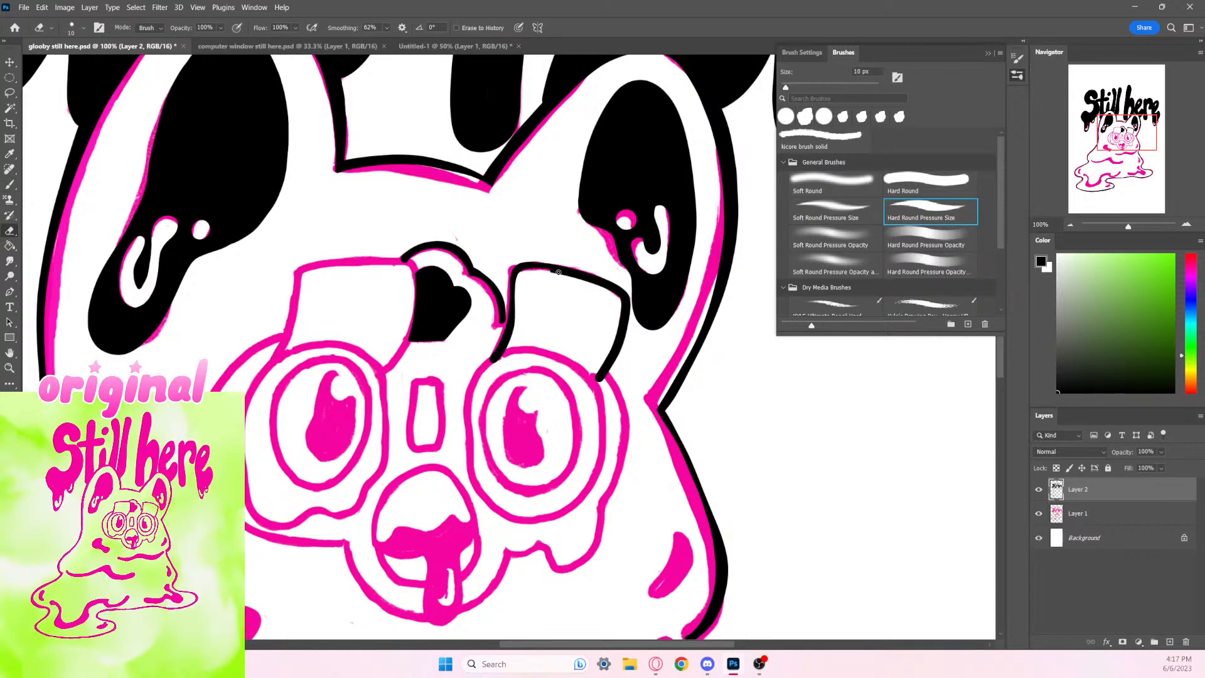
pyautogui.moveTo(559, 272); pyautogui.dragTo(581, 277)
pyautogui.hotkey('ctrl', 'z')
pyautogui.hotkey('ctrl', 'z')
pyautogui.hotkey('ctrl', 'z')
pyautogui.hotkey('ctrl', 'z')
# Step: Smooth the right brow's top edge with short black strokes, using the brush reduced to 7 px
pyautogui.click(10, 184)
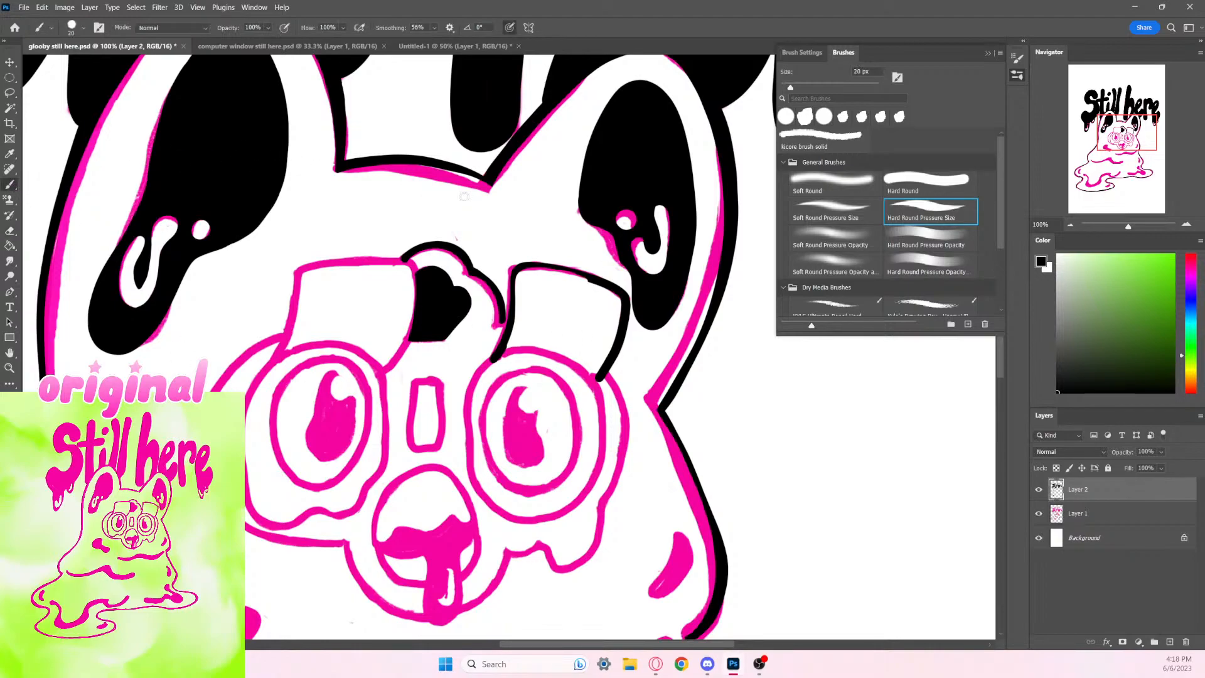
pyautogui.press('[')
pyautogui.press('[')
pyautogui.press('[')
pyautogui.moveTo(548, 266); pyautogui.dragTo(598, 285)
pyautogui.hotkey('ctrl', 'z')
pyautogui.moveTo(566, 272); pyautogui.dragTo(603, 286)
# Step: Thin the top, outer and inner edges of the right brow block with the 10 px Eraser
pyautogui.press('e')
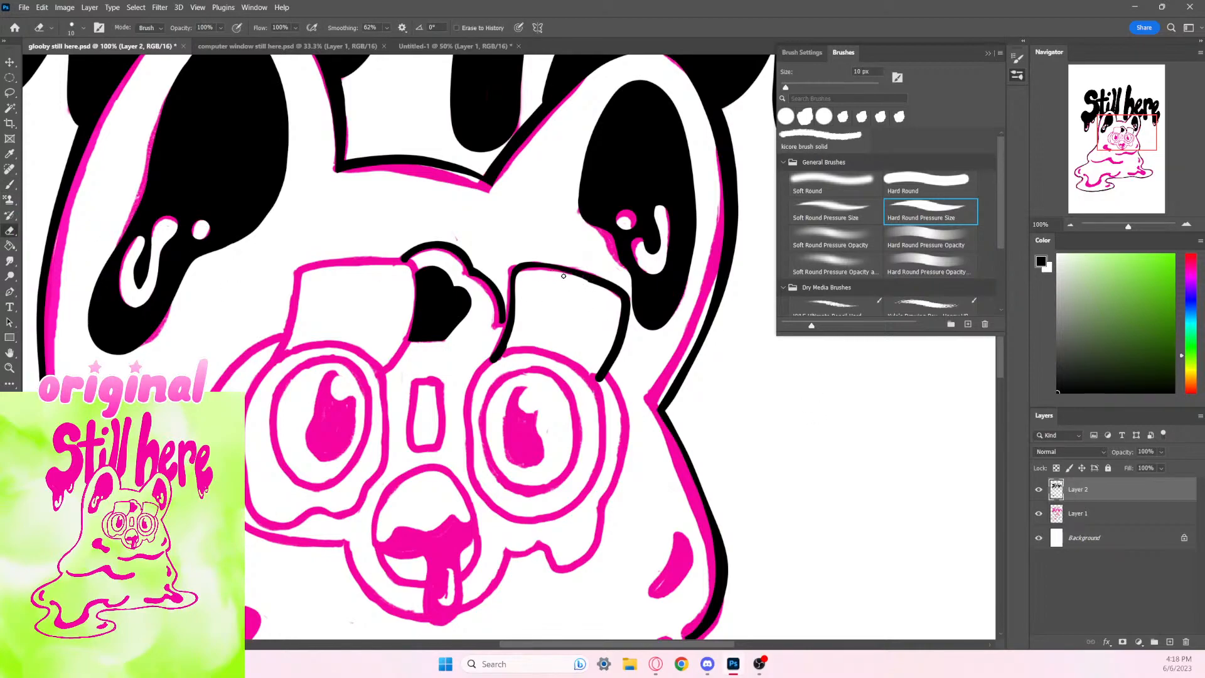
pyautogui.moveTo(558, 271)
pyautogui.mouseDown()
pyautogui.moveTo(625, 300)
pyautogui.moveTo(594, 371)
pyautogui.mouseUp()
pyautogui.moveTo(619, 331); pyautogui.dragTo(597, 378)
pyautogui.hotkey('ctrl', 'z')
pyautogui.moveTo(620, 329)
pyautogui.mouseDown()
pyautogui.moveTo(591, 384)
pyautogui.moveTo(622, 348)
pyautogui.moveTo(601, 382)
pyautogui.mouseUp()
pyautogui.hotkey('ctrl', 'z')
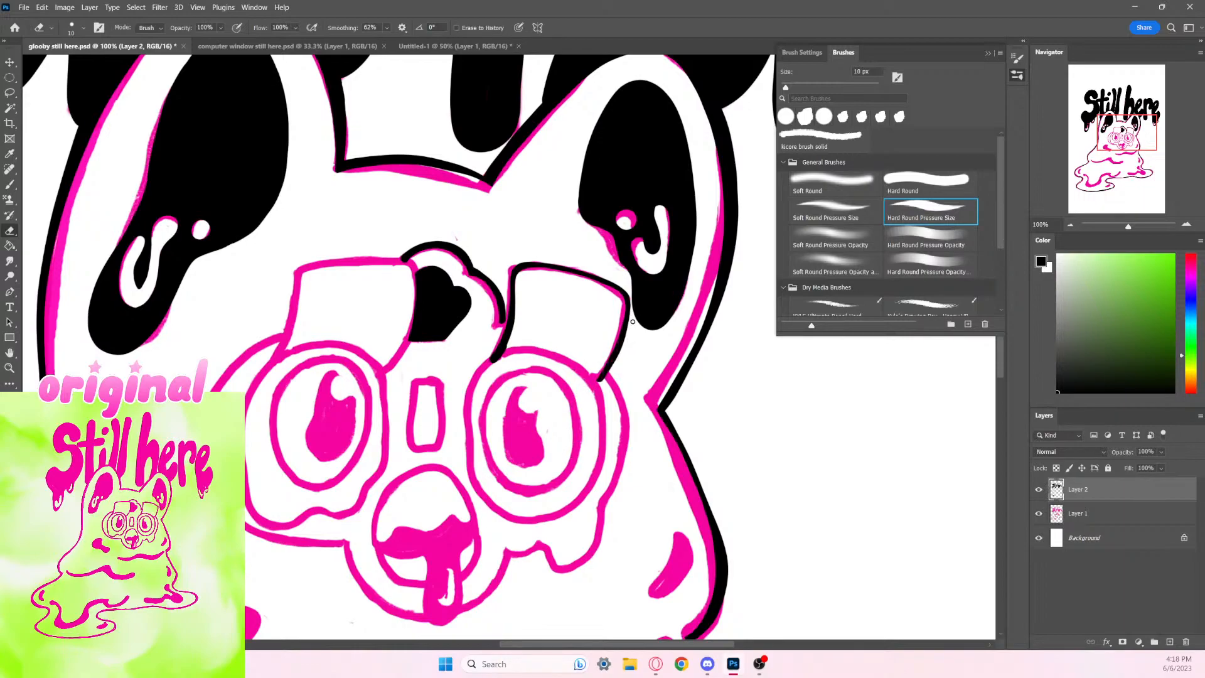
pyautogui.moveTo(632, 320); pyautogui.dragTo(603, 382)
pyautogui.moveTo(517, 298); pyautogui.dragTo(504, 352)
pyautogui.hotkey('ctrl', 'z')
pyautogui.moveTo(517, 297); pyautogui.dragTo(499, 353)
# Step: Touch up the lower end of the right brow's outer edge with the 7 px black brush
pyautogui.press('b')
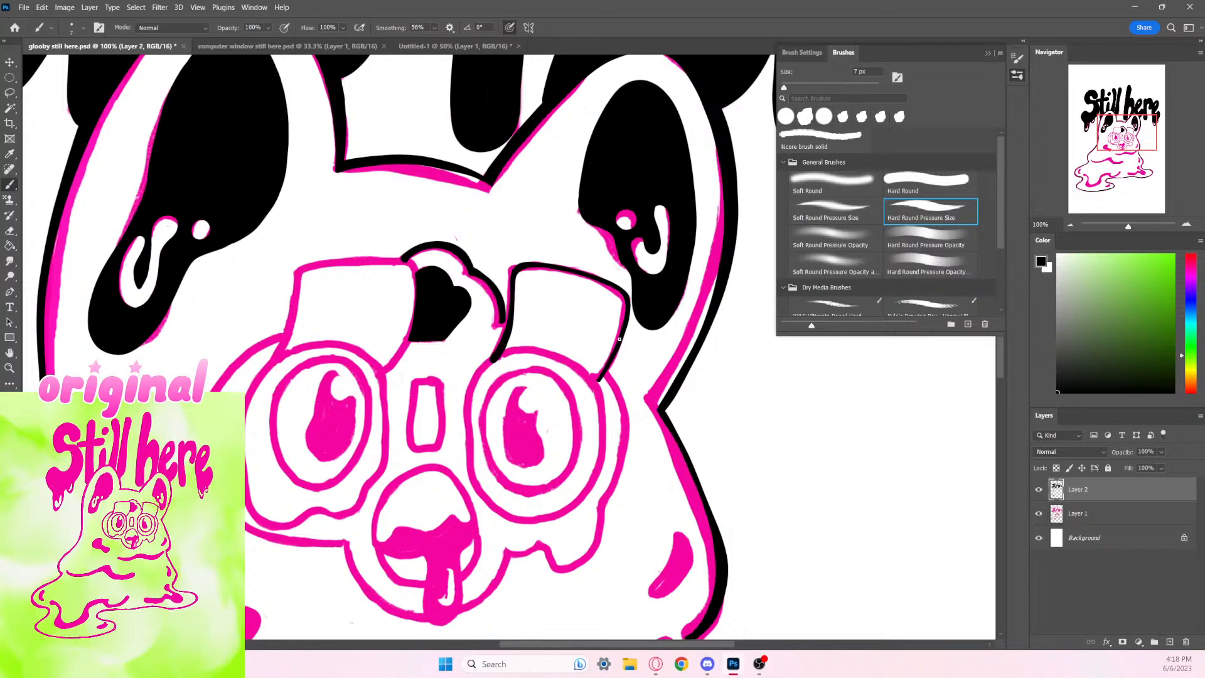
pyautogui.moveTo(605, 369); pyautogui.dragTo(595, 383)
pyautogui.moveTo(595, 377); pyautogui.dragTo(606, 362)
# Step: Trace both sides and the top edge of the left brow block on Layer 2 with the black brush at 15 px
pyautogui.moveTo(519, 539)
pyautogui.mouseDown()
pyautogui.moveTo(501, 466)
pyautogui.moveTo(502, 481)
pyautogui.moveTo(481, 491)
pyautogui.mouseUp()
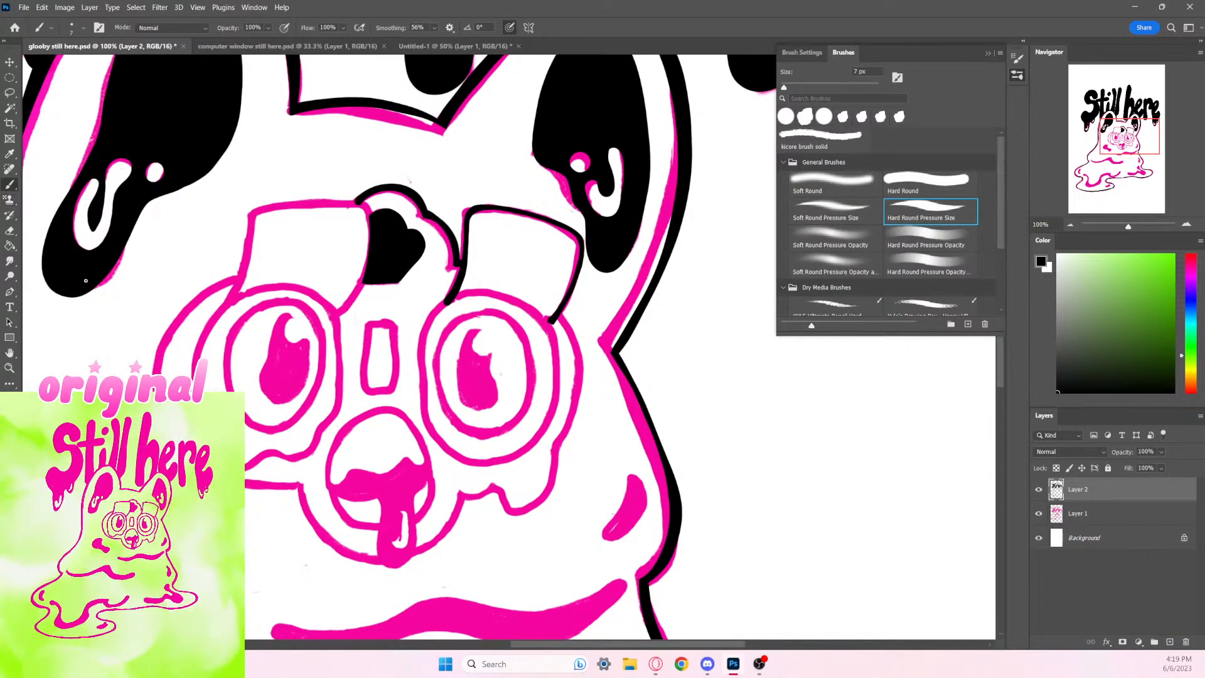
pyautogui.press(']')
pyautogui.press(']')
pyautogui.press(']')
pyautogui.press(']')
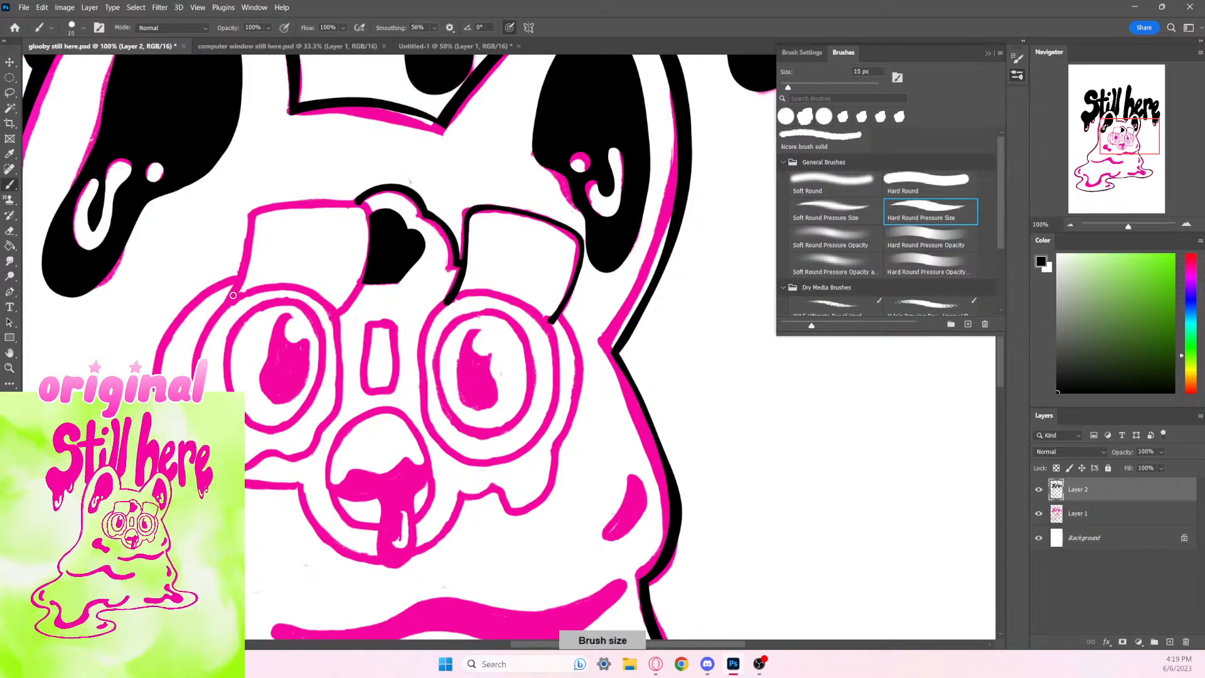
pyautogui.moveTo(232, 299)
pyautogui.mouseDown()
pyautogui.moveTo(261, 209)
pyautogui.moveTo(227, 307)
pyautogui.mouseUp()
pyautogui.hotkey('ctrl', 'z')
pyautogui.hotkey('ctrl', 'z')
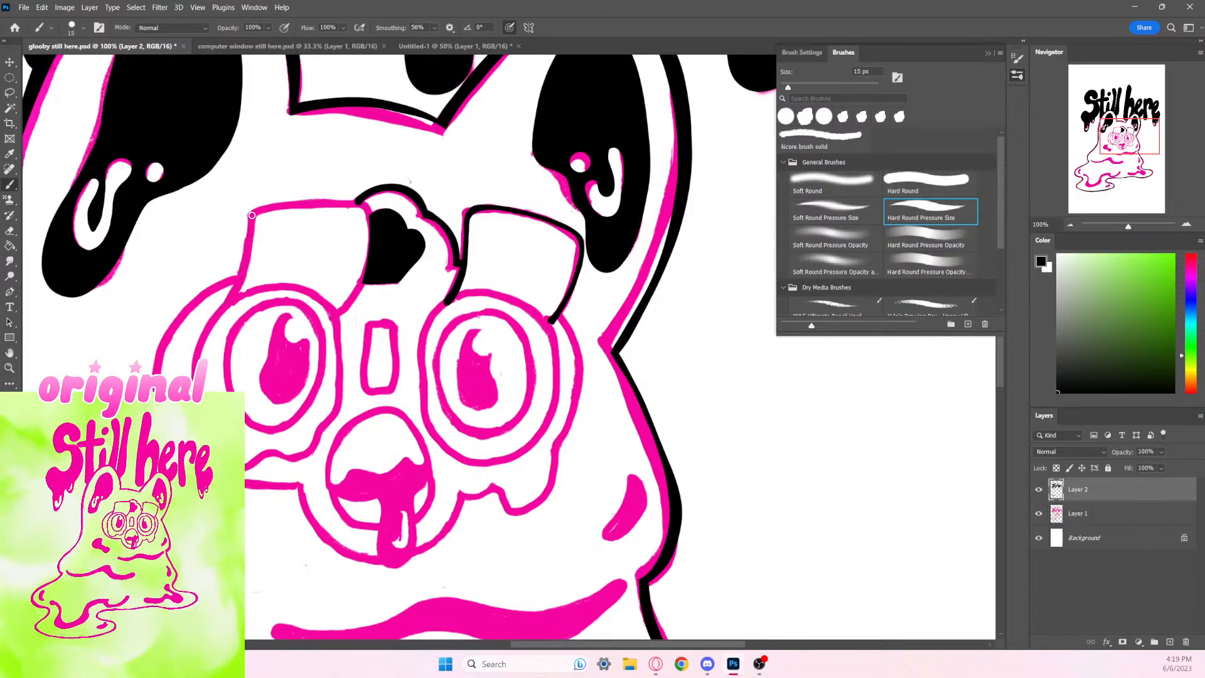
pyautogui.moveTo(252, 215); pyautogui.dragTo(231, 302)
pyautogui.moveTo(251, 217); pyautogui.dragTo(370, 199)
pyautogui.hotkey('ctrl', 'z')
pyautogui.moveTo(251, 215)
pyautogui.mouseDown()
pyautogui.moveTo(355, 200)
pyautogui.moveTo(368, 213)
pyautogui.moveTo(371, 244)
pyautogui.moveTo(335, 320)
pyautogui.mouseUp()
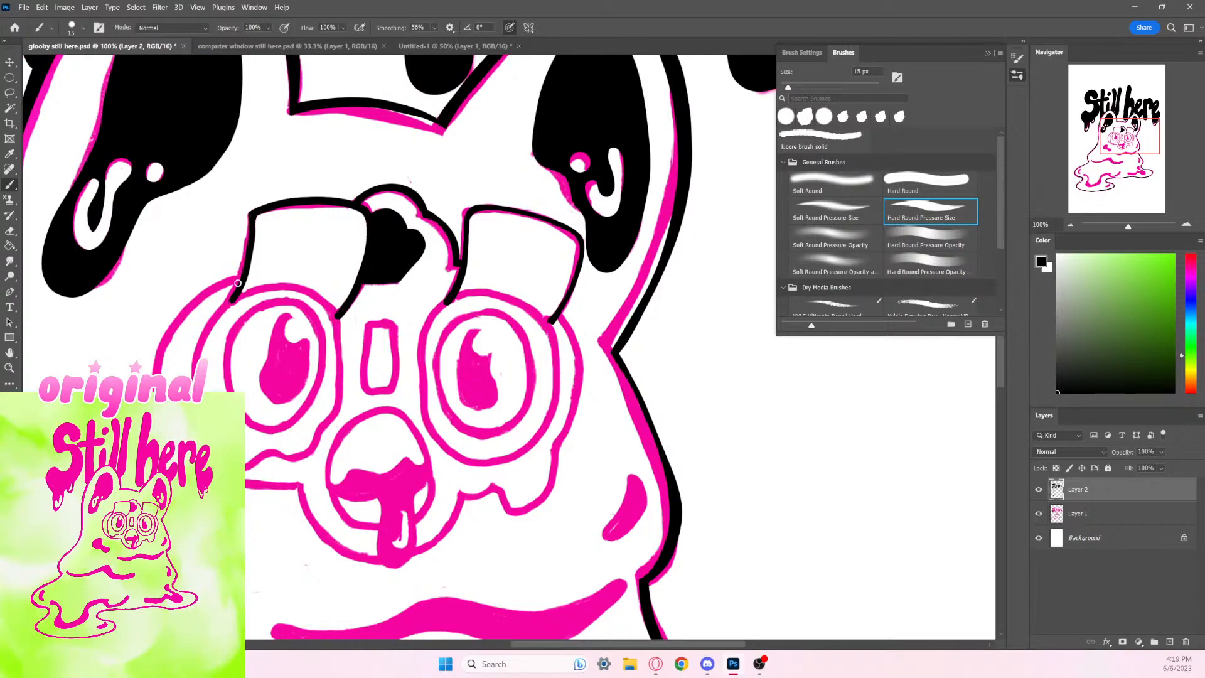
pyautogui.moveTo(257, 214); pyautogui.dragTo(348, 197)
# Step: Clean up the inside of the left brow block's outline with the 10 px Eraser
pyautogui.click(10, 231)
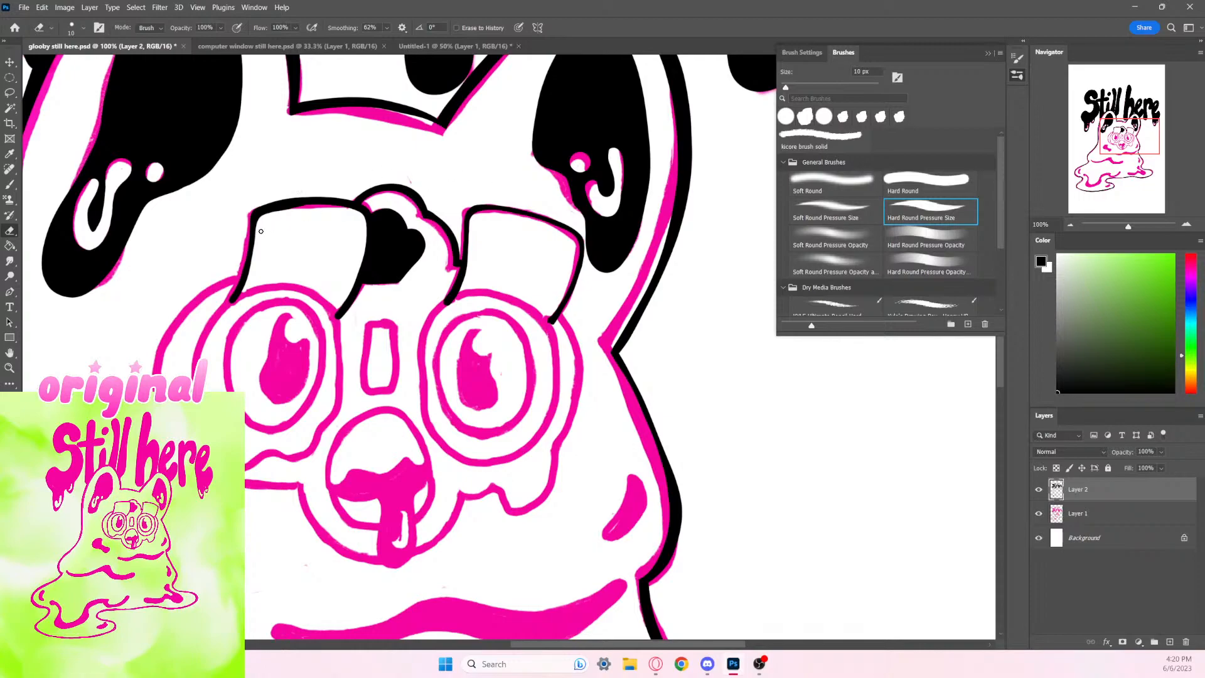
pyautogui.moveTo(260, 227)
pyautogui.mouseDown()
pyautogui.moveTo(277, 209)
pyautogui.moveTo(342, 210)
pyautogui.mouseUp()
pyautogui.moveTo(254, 266)
pyautogui.mouseDown()
pyautogui.moveTo(260, 216)
pyautogui.moveTo(305, 205)
pyautogui.mouseUp()
pyautogui.moveTo(319, 205); pyautogui.dragTo(365, 221)
pyautogui.press('b')
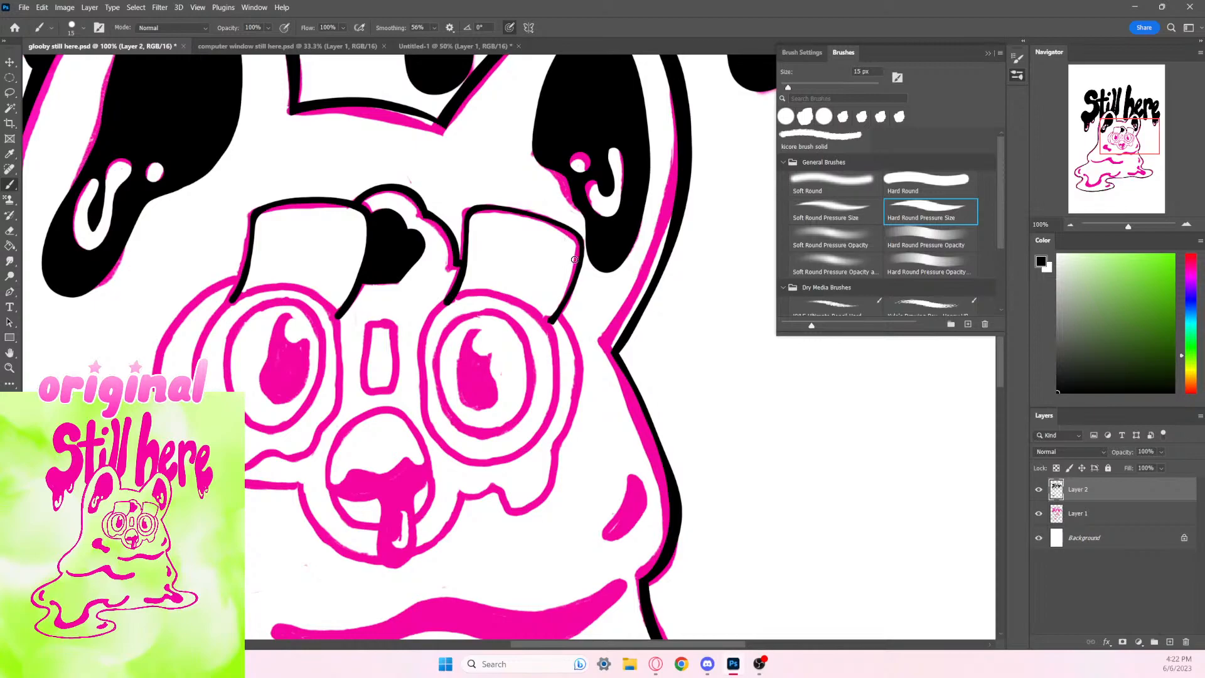
# Step: Hide Layer 1 and rework the right brow's outer edge with the 10 px Eraser and the 15 px black brush
pyautogui.click(10, 231)
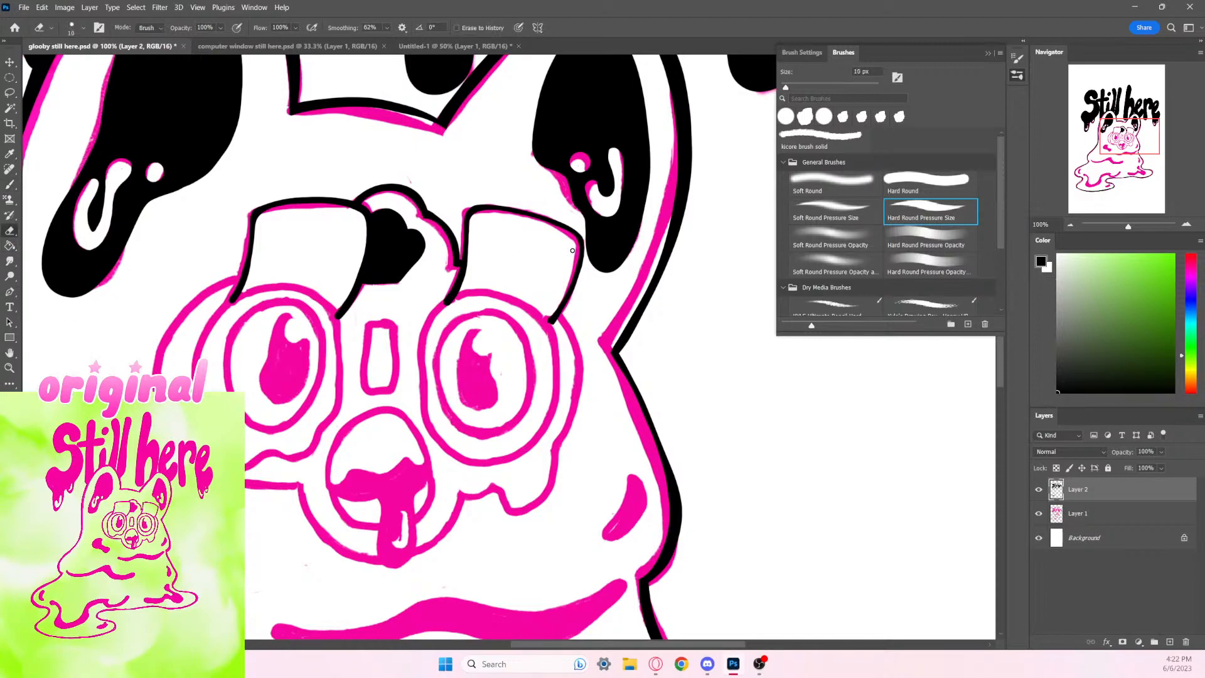
pyautogui.click(1039, 513)
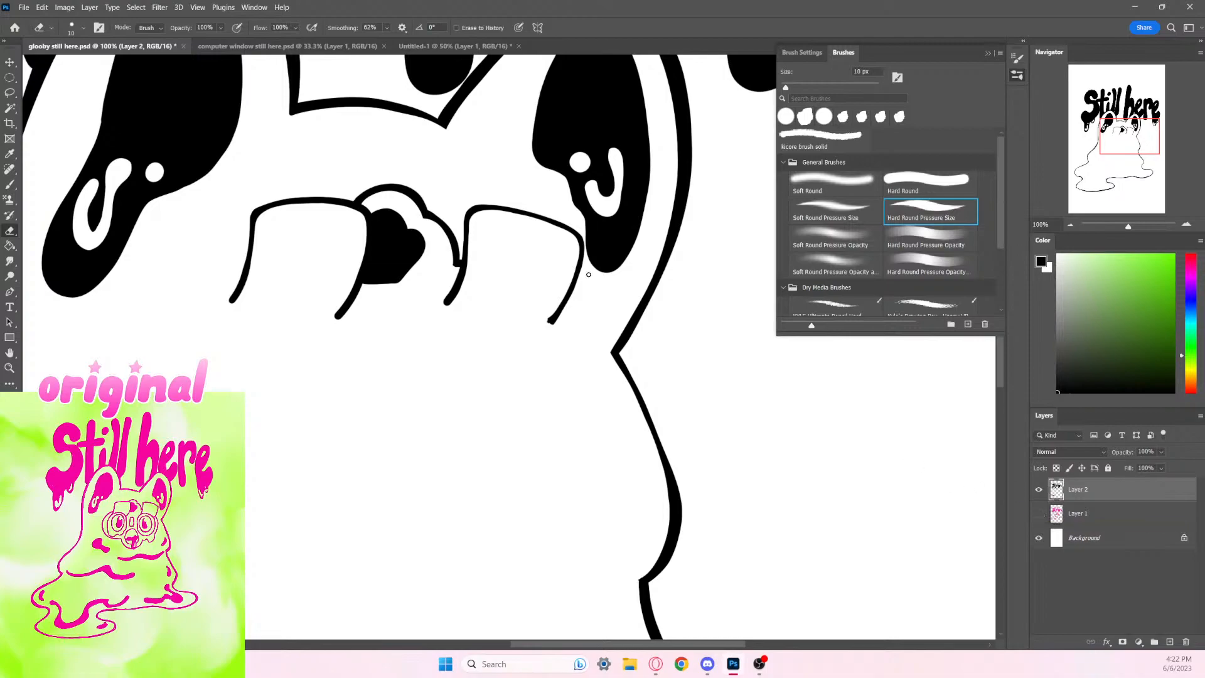
pyautogui.moveTo(586, 258); pyautogui.dragTo(551, 317)
pyautogui.press('b')
pyautogui.moveTo(579, 270); pyautogui.dragTo(550, 325)
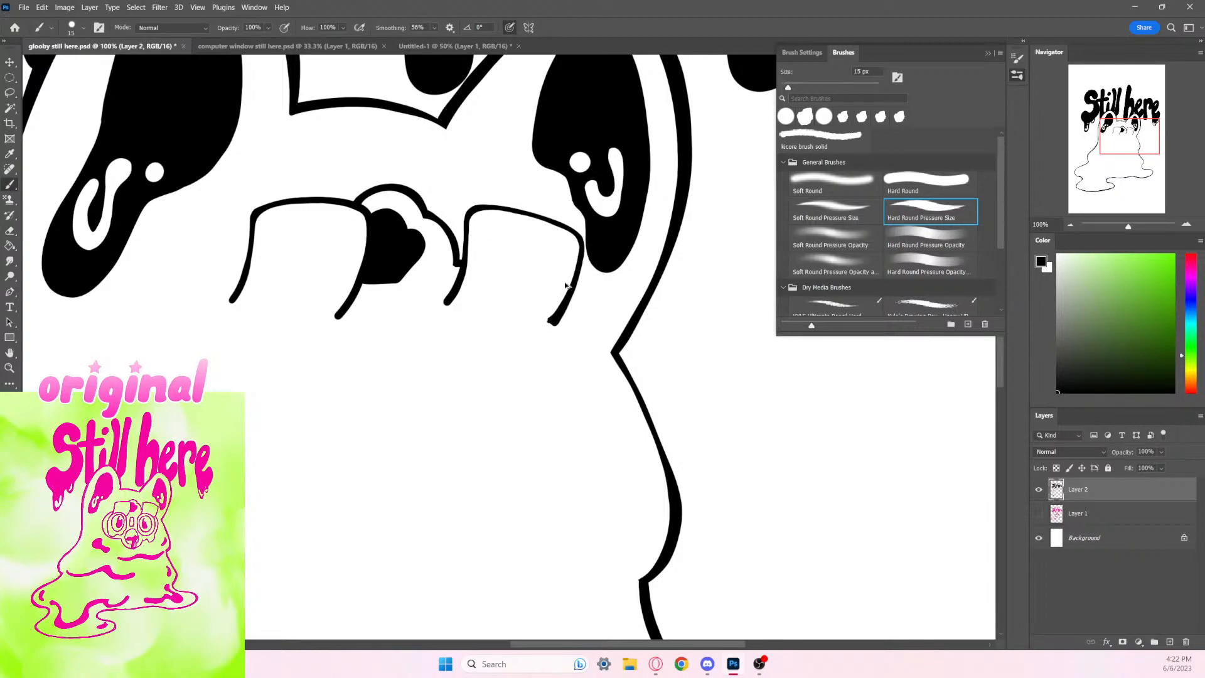
pyautogui.hotkey('ctrl', 'z')
pyautogui.moveTo(576, 284); pyautogui.dragTo(547, 327)
pyautogui.hotkey('ctrl', 'z')
pyautogui.moveTo(581, 247); pyautogui.dragTo(549, 324)
pyautogui.hotkey('ctrl', 'z')
pyautogui.moveTo(581, 250); pyautogui.dragTo(549, 323)
# Step: Trim both sides of the right brow's outer edge with the Eraser, reducing its size for the finer strokes
pyautogui.press('e')
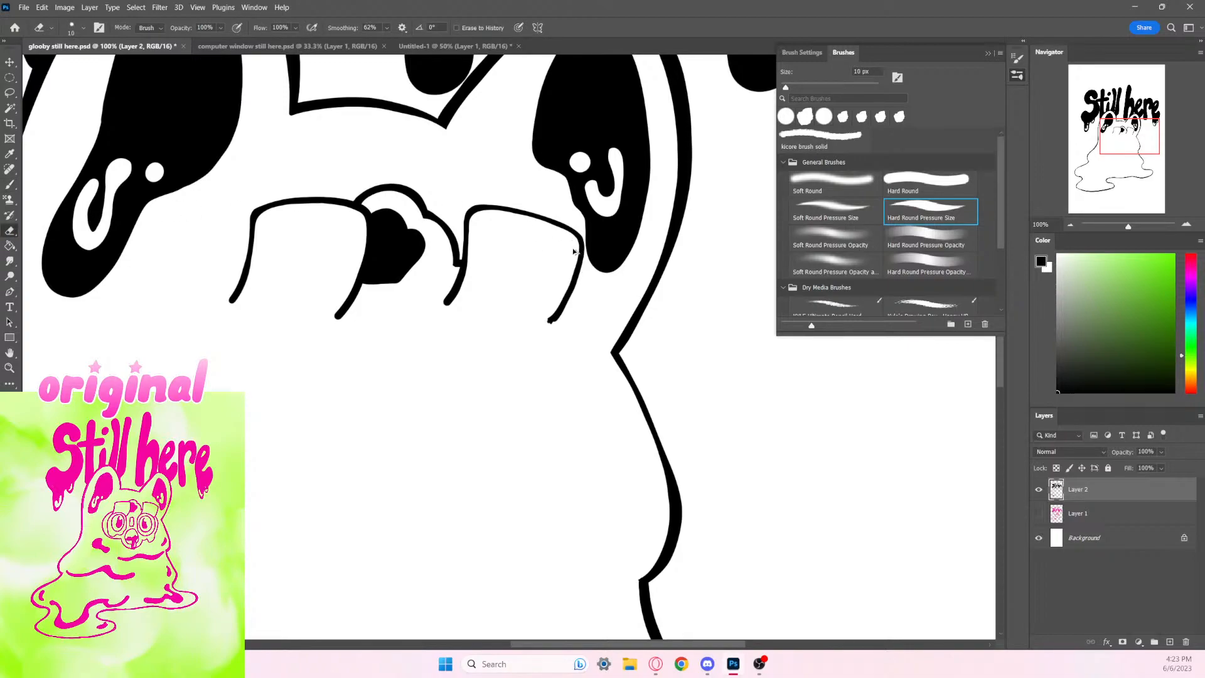
pyautogui.moveTo(576, 239); pyautogui.dragTo(549, 324)
pyautogui.hotkey('ctrl', 'z')
pyautogui.moveTo(584, 269); pyautogui.dragTo(547, 324)
pyautogui.hotkey('ctrl', 'z')
pyautogui.moveTo(585, 259); pyautogui.dragTo(551, 333)
pyautogui.moveTo(585, 249); pyautogui.dragTo(578, 282)
pyautogui.hotkey('ctrl', 'z')
pyautogui.hotkey('ctrl', 'z')
pyautogui.press('[')
pyautogui.press('[')
pyautogui.moveTo(585, 251); pyautogui.dragTo(584, 260)
pyautogui.moveTo(574, 274); pyautogui.dragTo(561, 301)
# Step: Try to redraw the right brow's outer edge with the 15 px black brush
pyautogui.press('b')
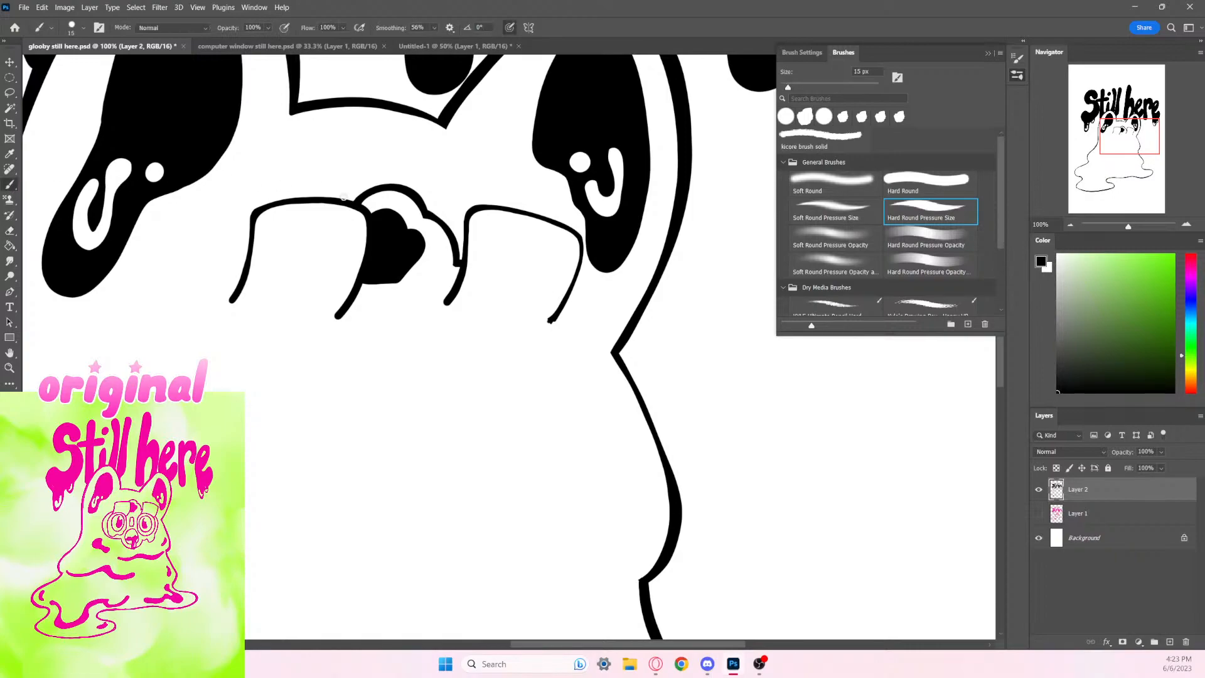
pyautogui.moveTo(580, 241); pyautogui.dragTo(577, 285)
pyautogui.hotkey('ctrl', 'z')
pyautogui.moveTo(580, 236)
pyautogui.mouseDown()
pyautogui.moveTo(583, 261)
pyautogui.moveTo(554, 321)
pyautogui.mouseUp()
pyautogui.hotkey('ctrl', 'z')
# Step: Show Layer 1 and trace the outer dripping contour beside the right goggle with the black brush at 20 px
pyautogui.click(1039, 513)
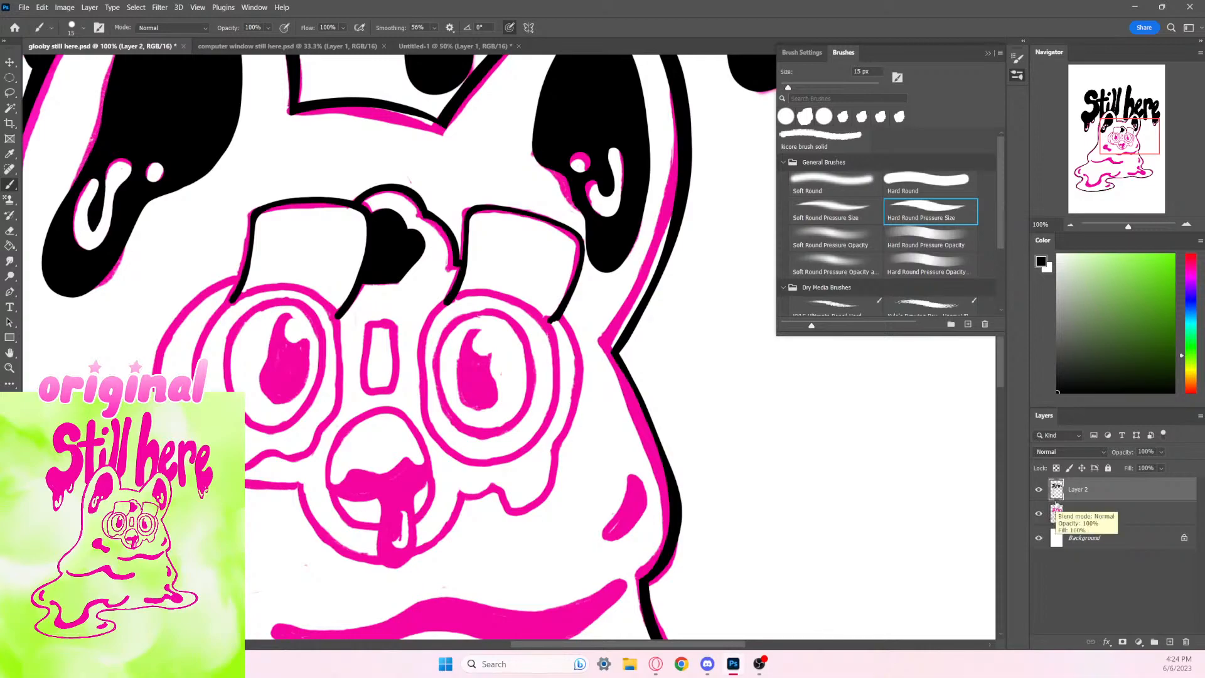
pyautogui.scroll(-3, 462, 337)
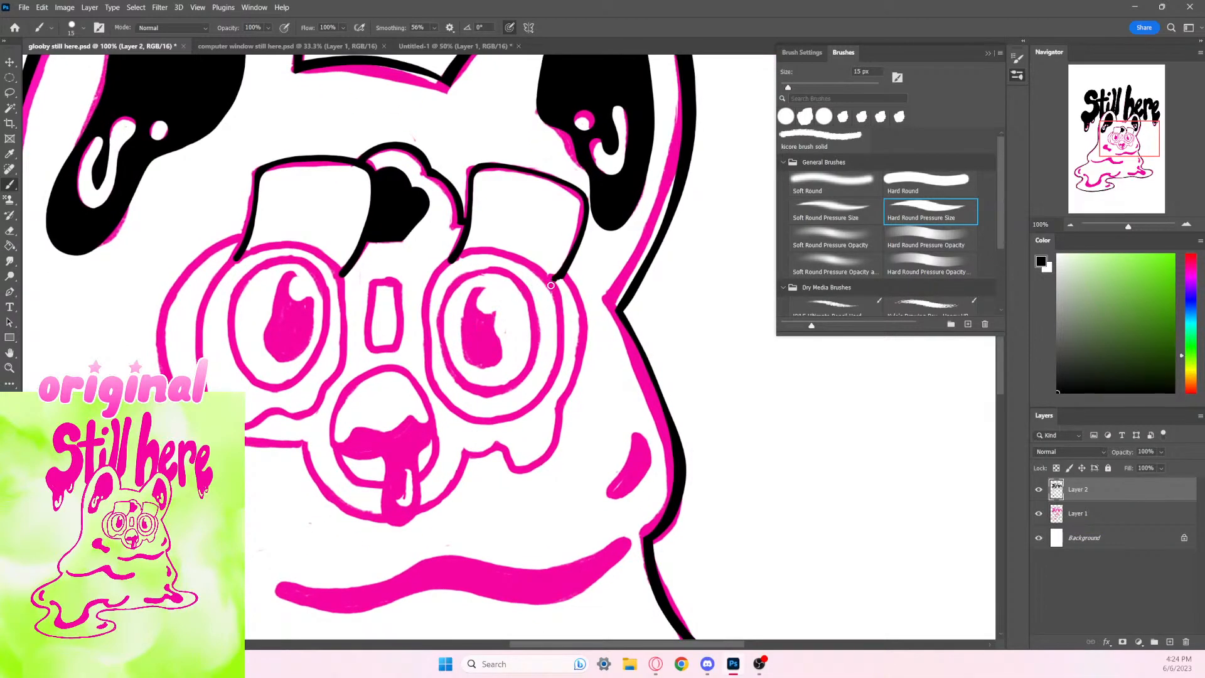
pyautogui.moveTo(564, 275); pyautogui.dragTo(584, 321)
pyautogui.hotkey('ctrl', 'z')
pyautogui.moveTo(565, 274)
pyautogui.mouseDown()
pyautogui.moveTo(582, 349)
pyautogui.moveTo(557, 435)
pyautogui.moveTo(528, 470)
pyautogui.moveTo(505, 450)
pyautogui.mouseUp()
pyautogui.hotkey('ctrl', 'z')
pyautogui.press(']')
pyautogui.moveTo(566, 273)
pyautogui.mouseDown()
pyautogui.moveTo(575, 386)
pyautogui.moveTo(545, 462)
pyautogui.moveTo(524, 473)
pyautogui.moveTo(505, 447)
pyautogui.mouseUp()
pyautogui.hotkey('ctrl', 'z')
pyautogui.moveTo(565, 271)
pyautogui.mouseDown()
pyautogui.moveTo(581, 307)
pyautogui.moveTo(577, 369)
pyautogui.moveTo(551, 453)
pyautogui.moveTo(525, 472)
pyautogui.moveTo(505, 446)
pyautogui.mouseUp()
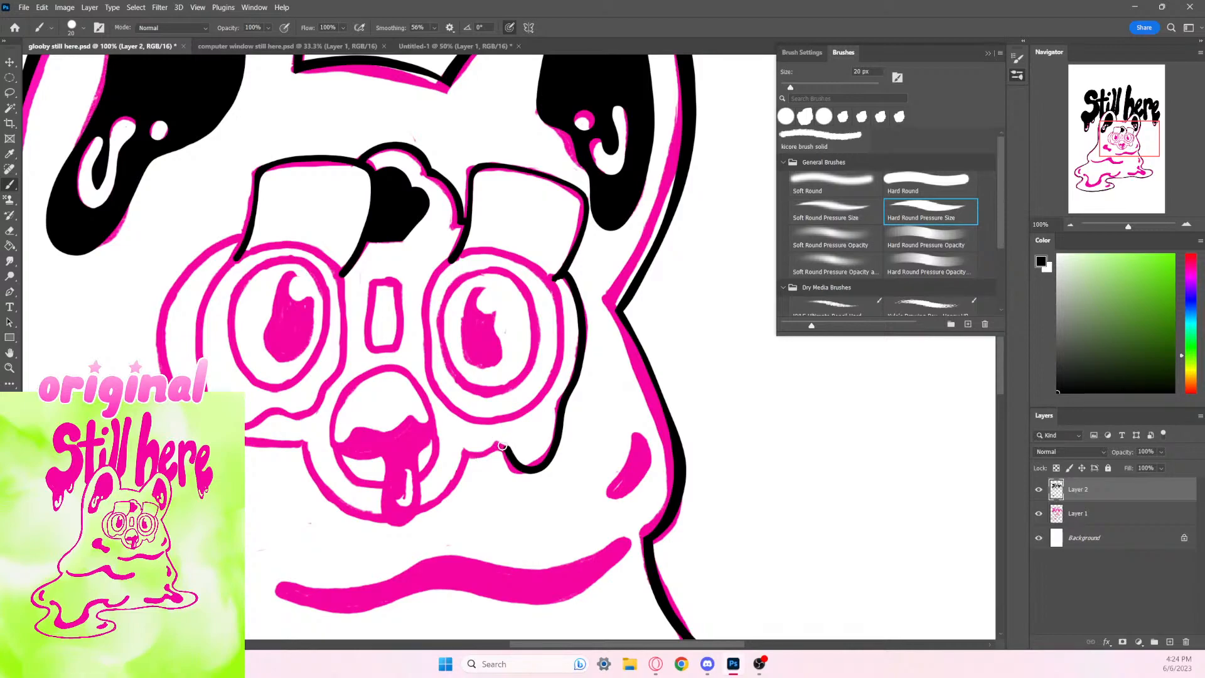
# Step: Extend the inner end of the drip below the right goggle in black and trim its edge with the Eraser
pyautogui.moveTo(496, 442); pyautogui.dragTo(517, 459)
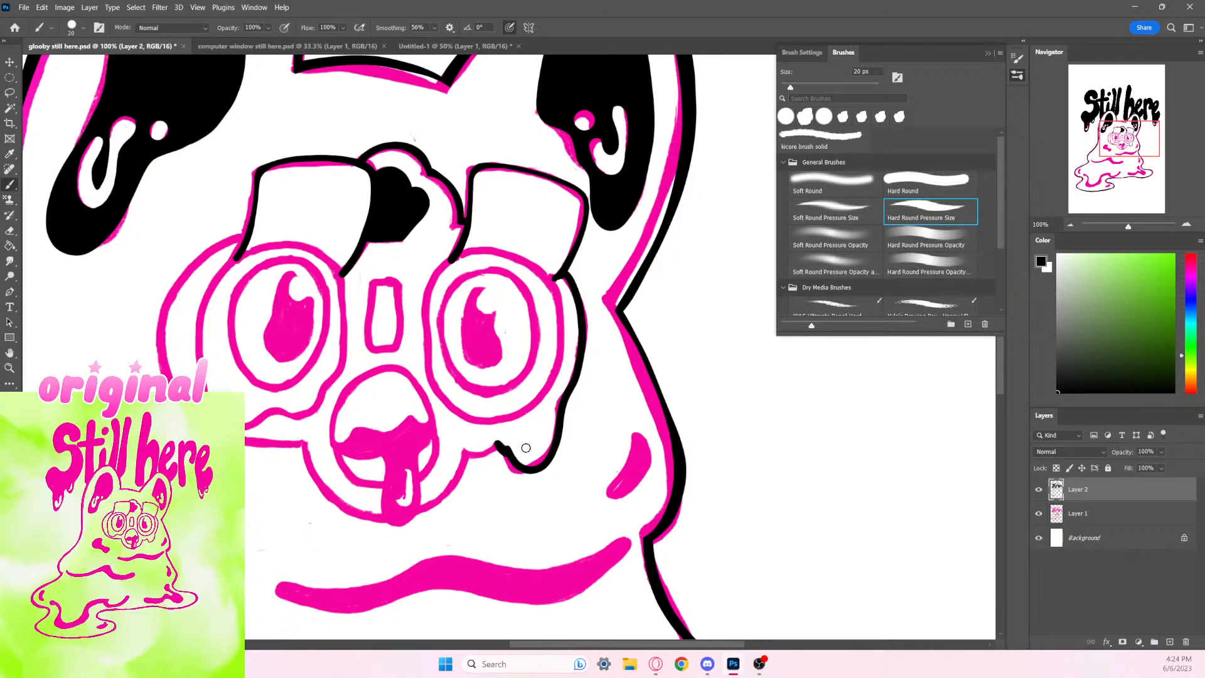
pyautogui.click(10, 230)
pyautogui.moveTo(501, 444); pyautogui.dragTo(518, 447)
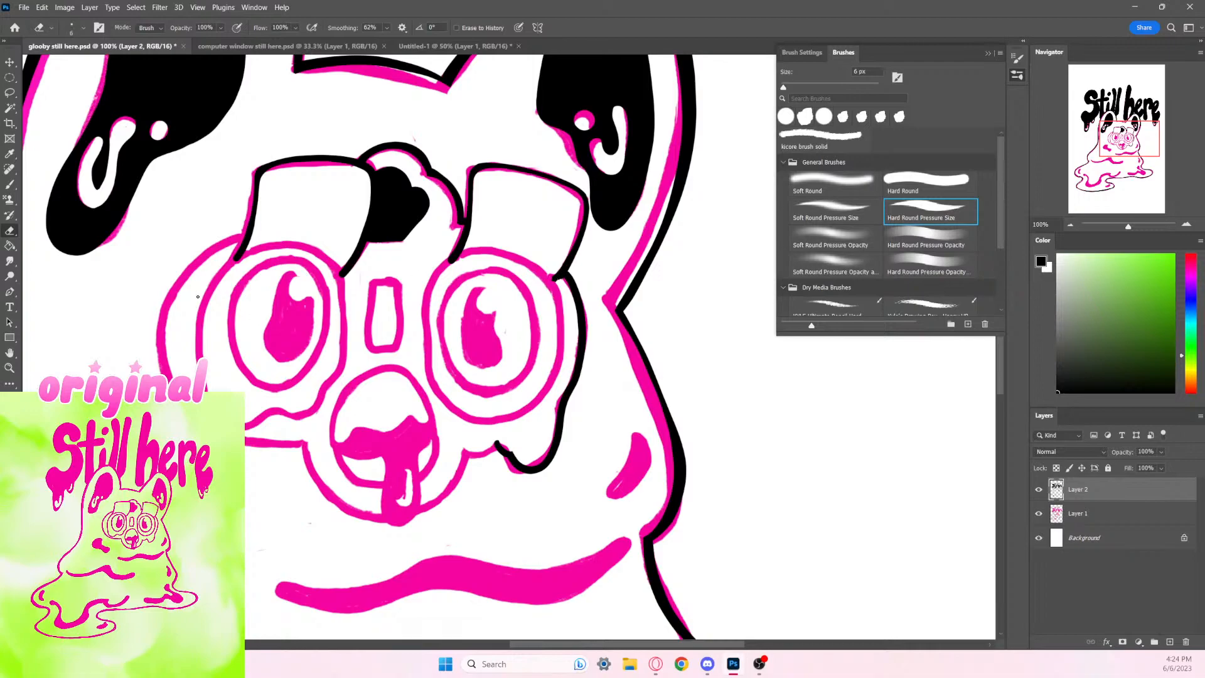
# Step: Try to thin the black drip contour beside and below the right goggle with the Eraser, enlarging it for broader strokes
pyautogui.press('b')
pyautogui.press(']')
pyautogui.press(']')
pyautogui.press(']')
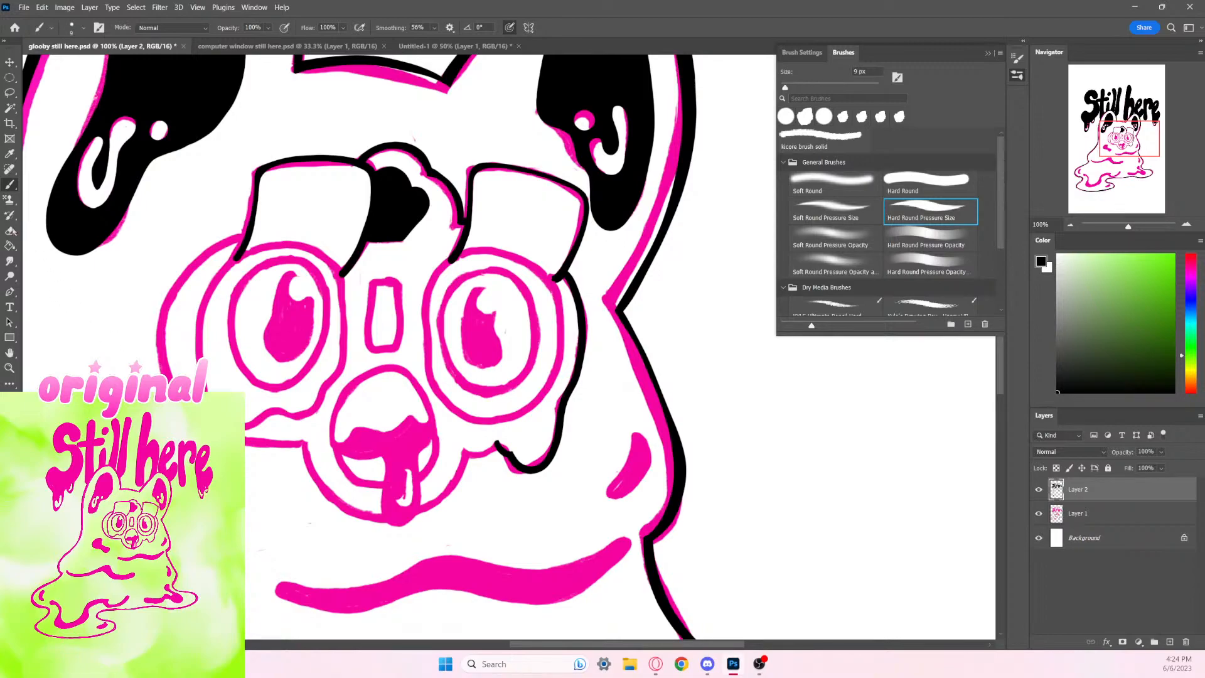
pyautogui.press('e')
pyautogui.moveTo(576, 312); pyautogui.dragTo(566, 385)
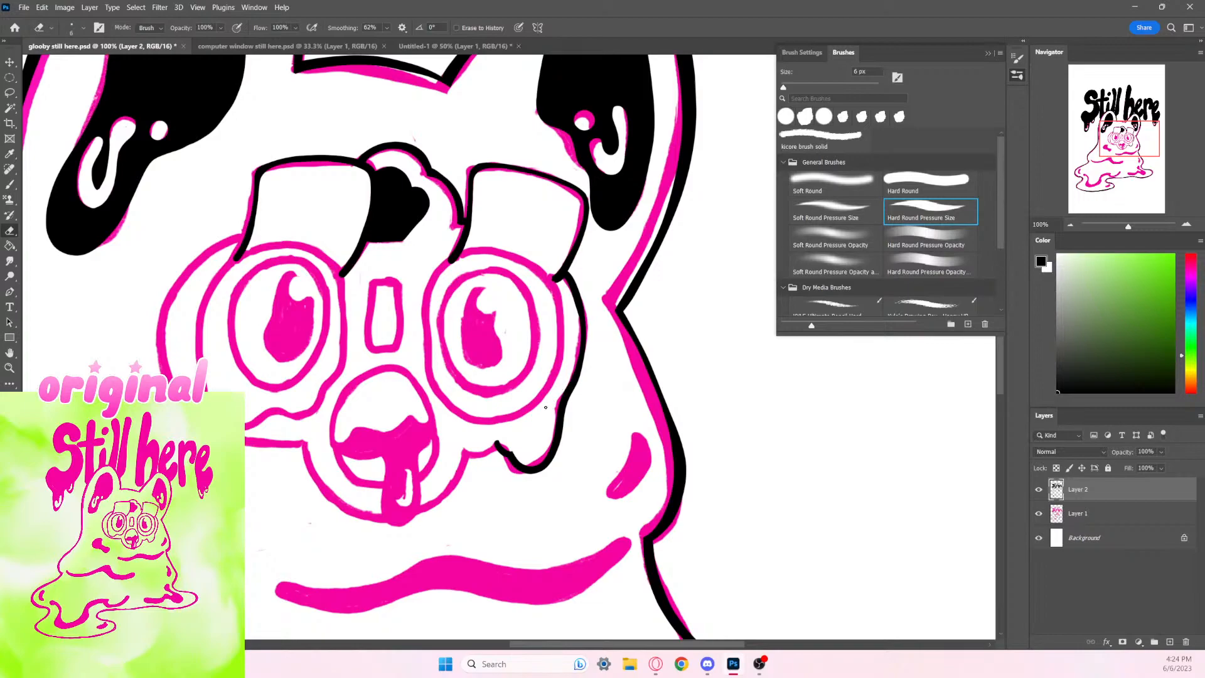
pyautogui.moveTo(555, 443)
pyautogui.mouseDown()
pyautogui.moveTo(534, 469)
pyautogui.moveTo(515, 463)
pyautogui.mouseUp()
pyautogui.press(']')
pyautogui.press(']')
pyautogui.moveTo(584, 370); pyautogui.dragTo(565, 419)
pyautogui.hotkey('ctrl', 'z')
pyautogui.hotkey('ctrl', 'z')
pyautogui.moveTo(503, 449); pyautogui.dragTo(540, 467)
pyautogui.hotkey('ctrl', 'z')
pyautogui.hotkey('ctrl', 'z')
pyautogui.hotkey('ctrl', 'z')
pyautogui.hotkey('ctrl', 'z')
pyautogui.hotkey('ctrl', 'z')
# Step: Undo the edge retouches and the whole black drip contour beside and below the right goggle
pyautogui.moveTo(564, 281)
pyautogui.mouseDown()
pyautogui.moveTo(578, 321)
pyautogui.moveTo(568, 288)
pyautogui.moveTo(577, 320)
pyautogui.moveTo(552, 449)
pyautogui.moveTo(538, 469)
pyautogui.moveTo(515, 453)
pyautogui.mouseUp()
pyautogui.hotkey('ctrl', 'z')
pyautogui.moveTo(508, 448); pyautogui.dragTo(520, 455)
pyautogui.hotkey('ctrl', 'z')
pyautogui.hotkey('ctrl', 'z')
pyautogui.hotkey('ctrl', 'z')
pyautogui.hotkey('ctrl', 'z')
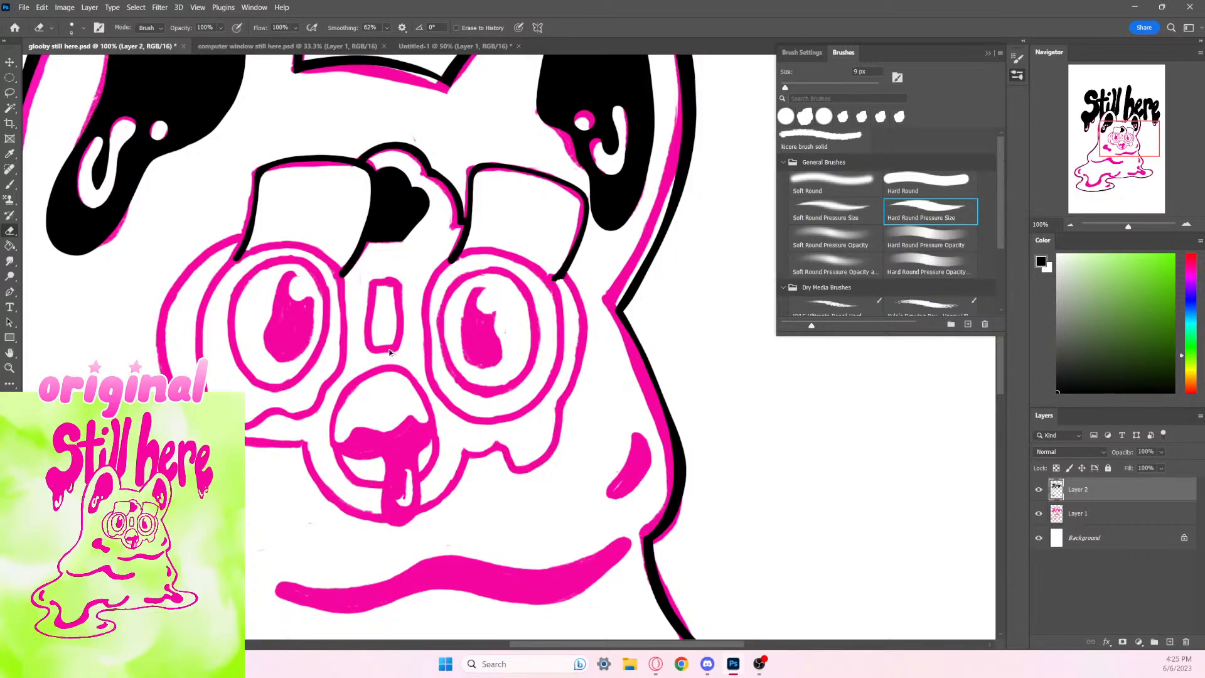
# Step: Retrace the outer dripping contour beside and below the right goggle in black with the brush at 15 px
pyautogui.press('b')
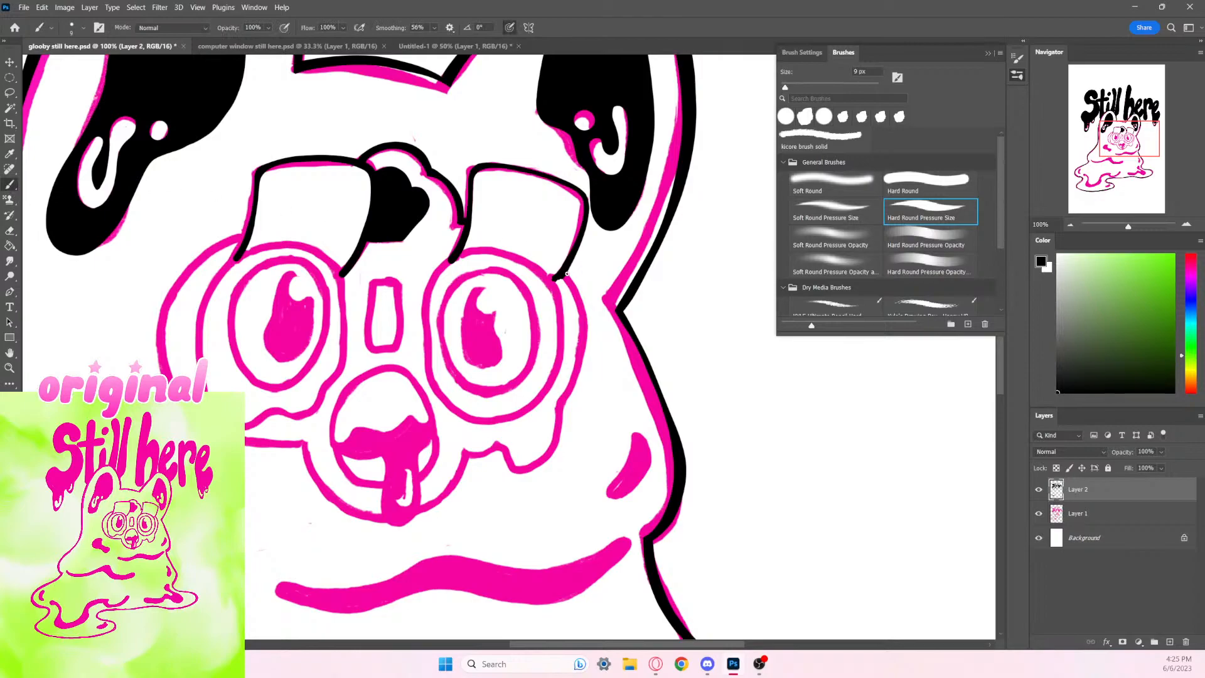
pyautogui.press(']')
pyautogui.press(']')
pyautogui.moveTo(562, 277)
pyautogui.mouseDown()
pyautogui.moveTo(578, 298)
pyautogui.moveTo(582, 350)
pyautogui.moveTo(556, 436)
pyautogui.moveTo(532, 467)
pyautogui.moveTo(511, 465)
pyautogui.moveTo(505, 445)
pyautogui.mouseUp()
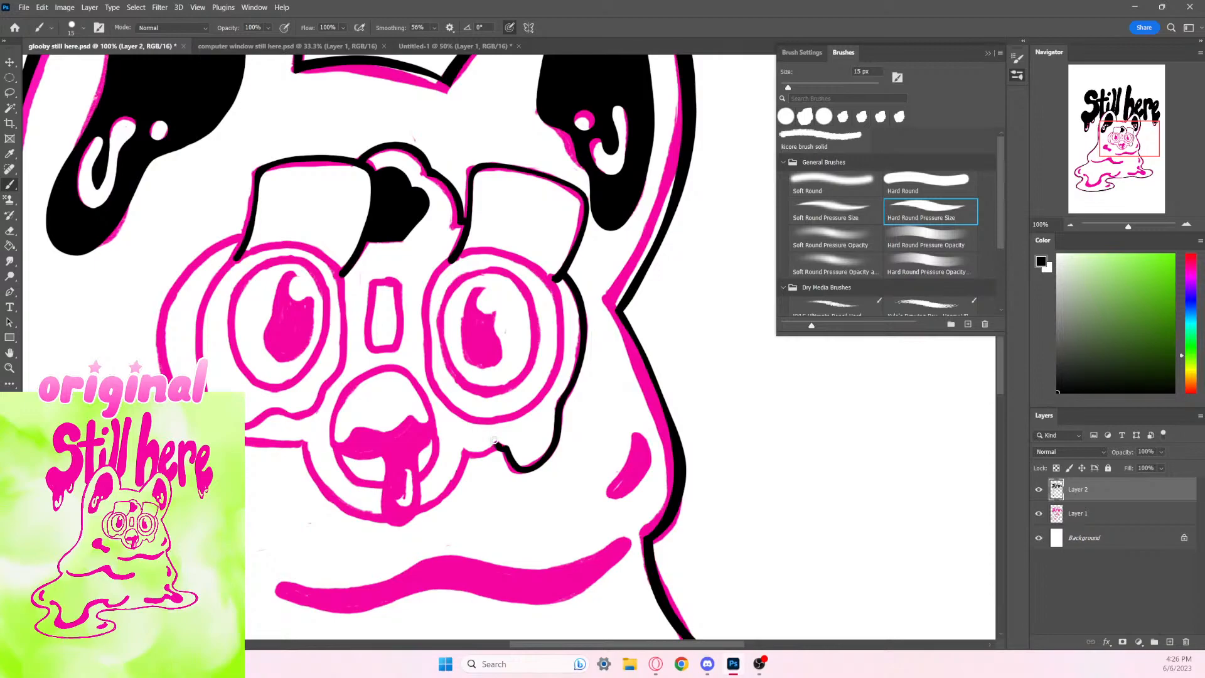
# Step: Extend the contour from the right drip's inner end and trace the muzzle's rounded lower outline in black at 15 px
pyautogui.moveTo(466, 452); pyautogui.dragTo(501, 444)
pyautogui.moveTo(466, 452)
pyautogui.mouseDown()
pyautogui.moveTo(444, 494)
pyautogui.moveTo(419, 510)
pyautogui.mouseUp()
pyautogui.hotkey('ctrl', 'z')
pyautogui.moveTo(304, 456)
pyautogui.mouseDown()
pyautogui.moveTo(334, 503)
pyautogui.moveTo(388, 520)
pyautogui.moveTo(429, 509)
pyautogui.moveTo(468, 449)
pyautogui.mouseUp()
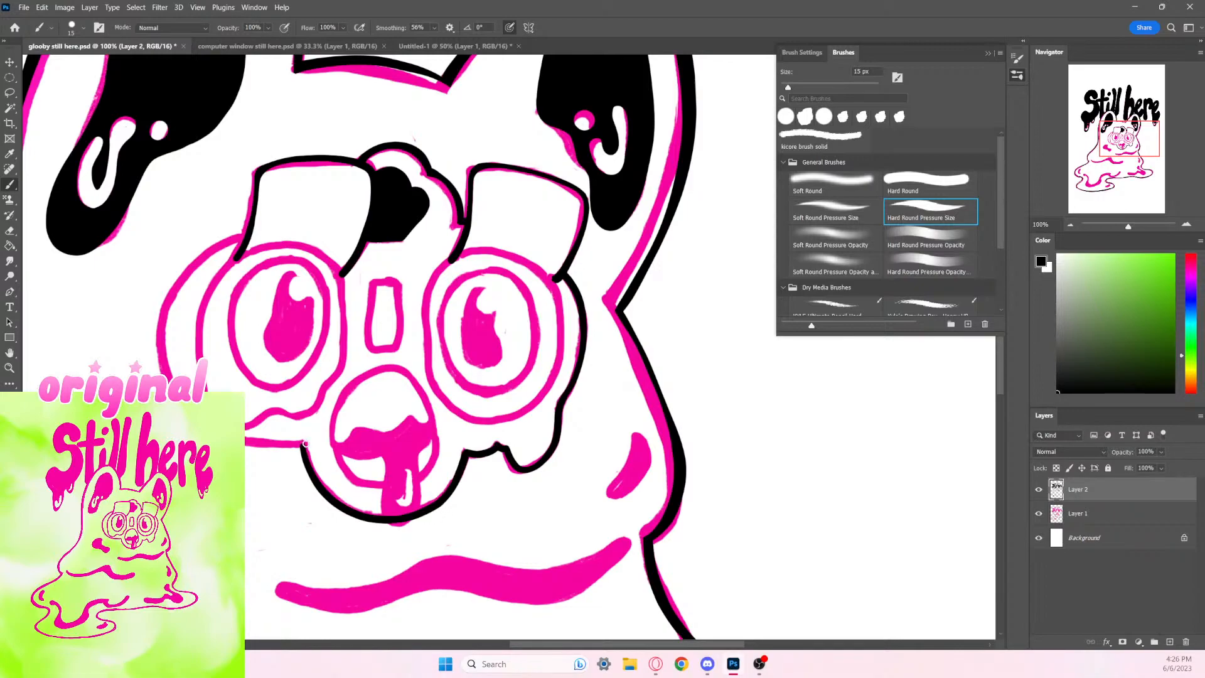
# Step: Try to retouch both ends of the muzzle outline with the black brush
pyautogui.moveTo(305, 445); pyautogui.dragTo(311, 471)
pyautogui.moveTo(460, 467)
pyautogui.mouseDown()
pyautogui.moveTo(506, 438)
pyautogui.moveTo(459, 444)
pyautogui.moveTo(448, 486)
pyautogui.moveTo(419, 507)
pyautogui.moveTo(447, 490)
pyautogui.moveTo(461, 437)
pyautogui.moveTo(497, 442)
pyautogui.mouseUp()
pyautogui.hotkey('ctrl', 'z')
pyautogui.press('e')
pyautogui.hotkey('ctrl', 'z')
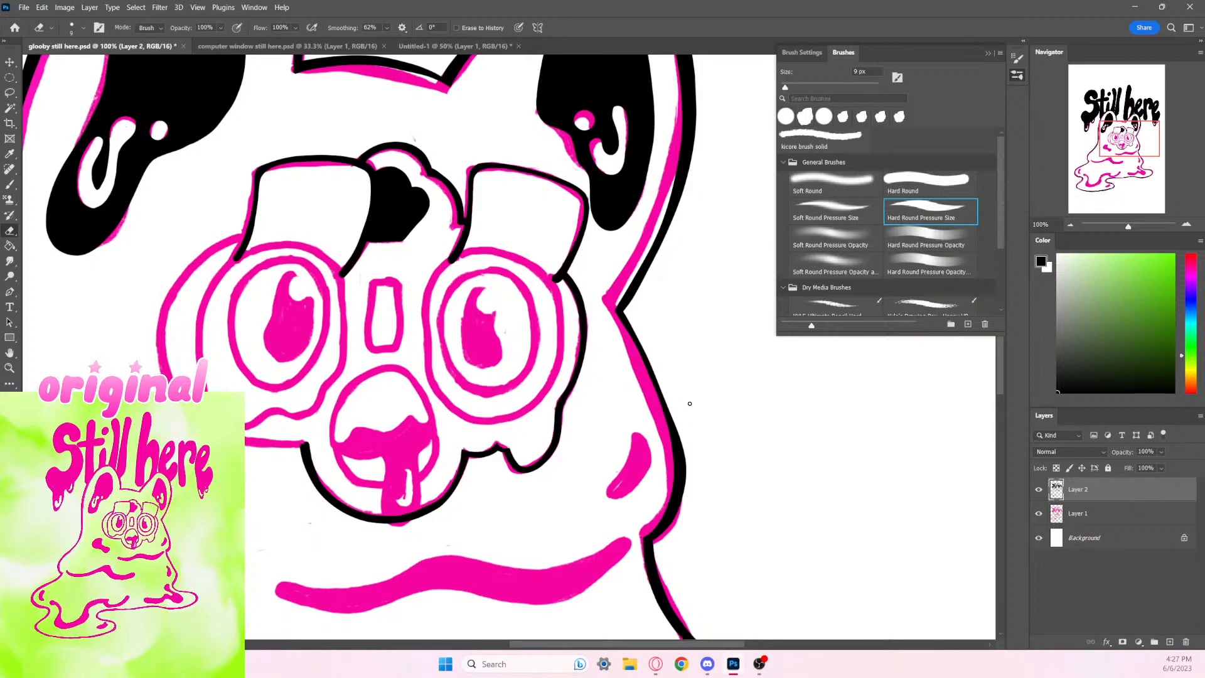
# Step: Trim the inner end of the drip below the right goggle with the Eraser at 9 px
pyautogui.moveTo(512, 448); pyautogui.dragTo(531, 466)
pyautogui.hotkey('ctrl', 'z')
pyautogui.moveTo(555, 406)
pyautogui.mouseDown()
pyautogui.moveTo(540, 462)
pyautogui.moveTo(557, 402)
pyautogui.moveTo(535, 467)
pyautogui.moveTo(518, 455)
pyautogui.mouseUp()
pyautogui.hotkey('ctrl', 'z')
pyautogui.moveTo(506, 445); pyautogui.dragTo(518, 457)
pyautogui.moveTo(496, 443); pyautogui.dragTo(510, 451)
pyautogui.scroll(-2, 534, 490)
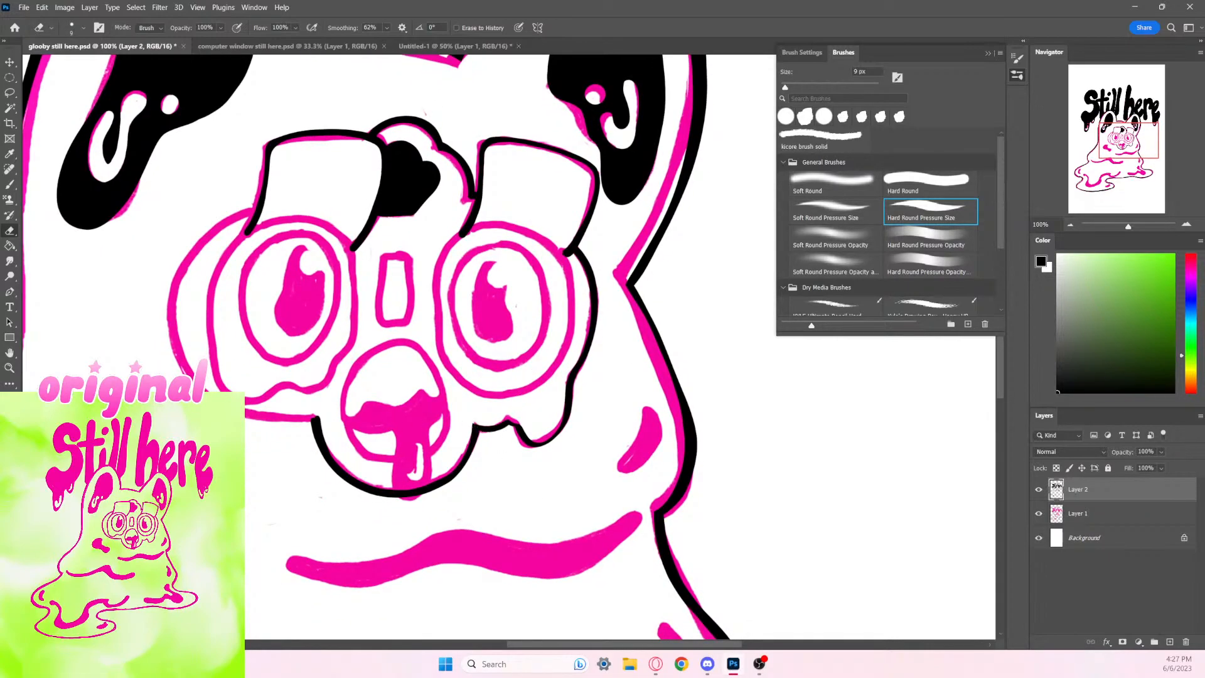
# Step: Clean up the corner where the muzzle outline meets the right drip with the 9 px Eraser
pyautogui.press('b')
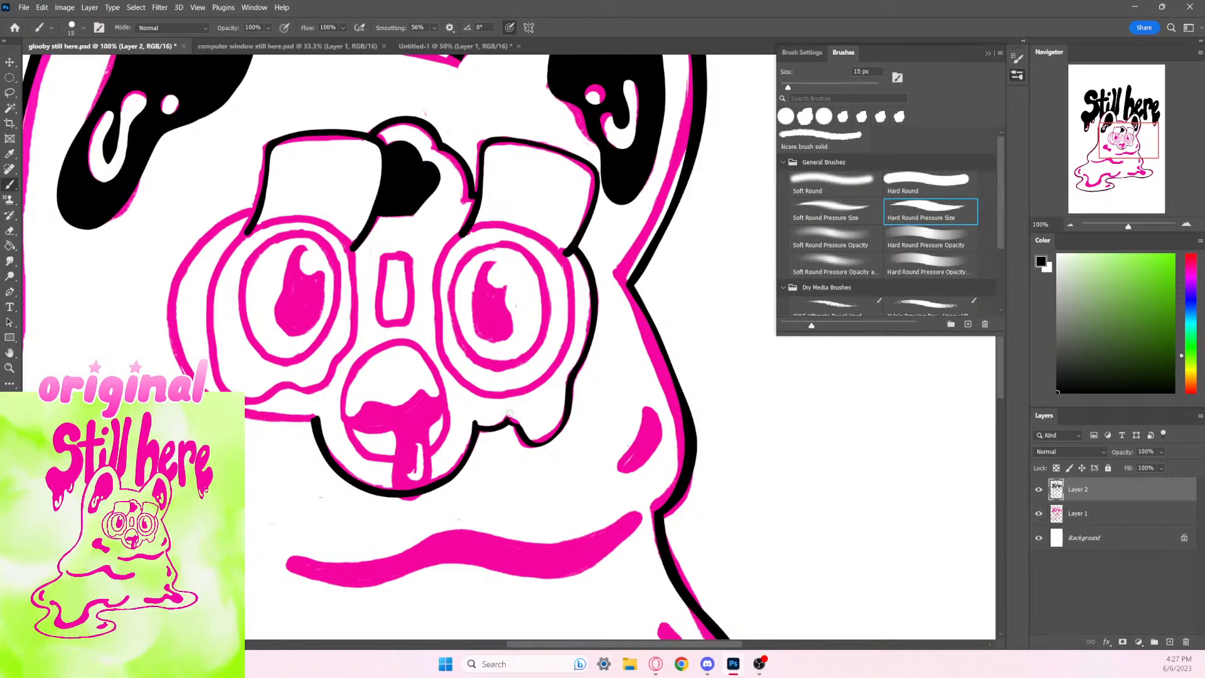
pyautogui.click(10, 231)
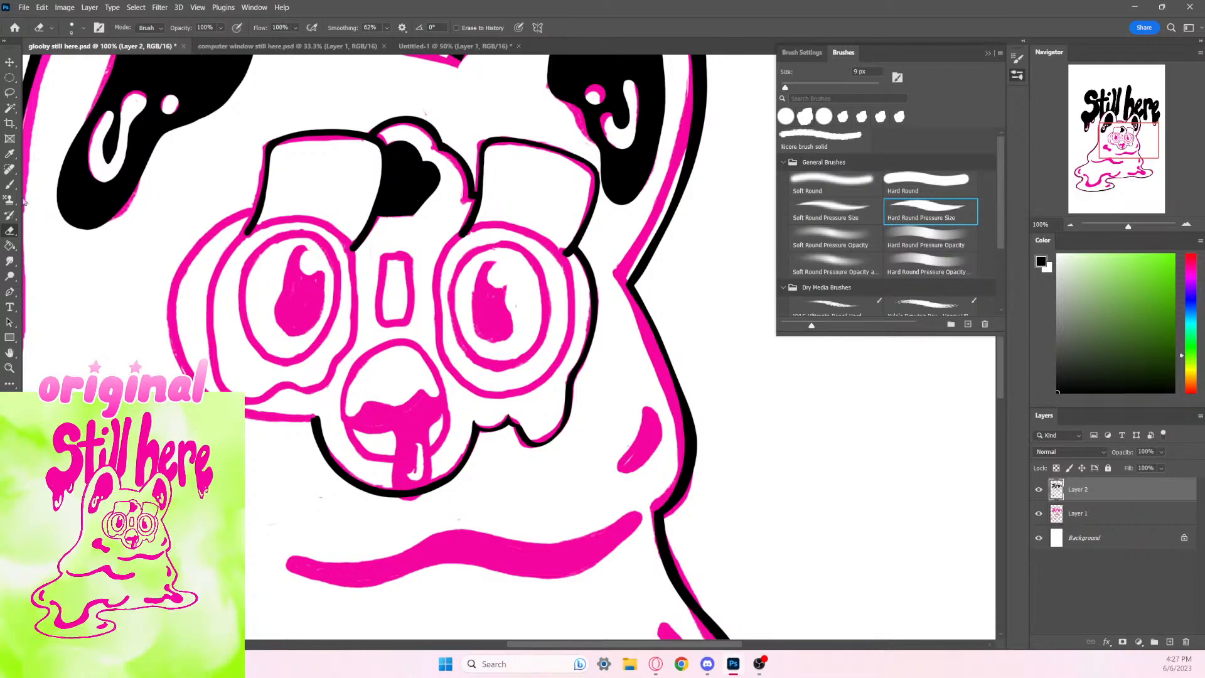
pyautogui.click(10, 184)
pyautogui.press(']')
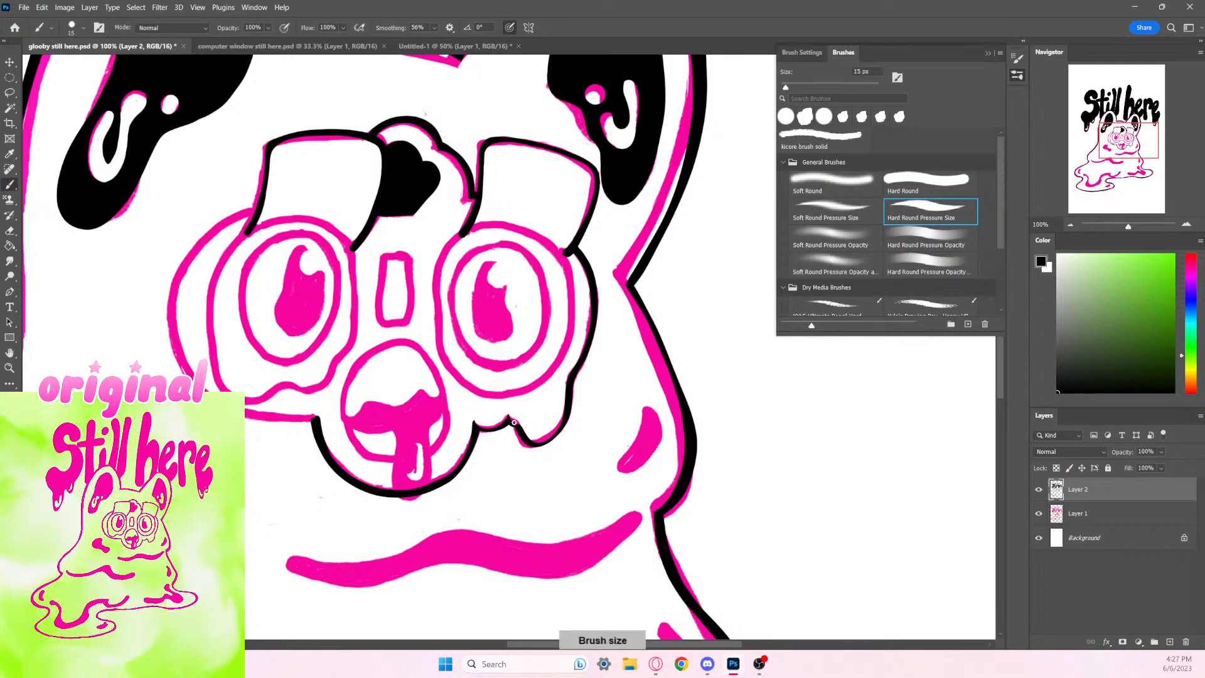
pyautogui.press('[')
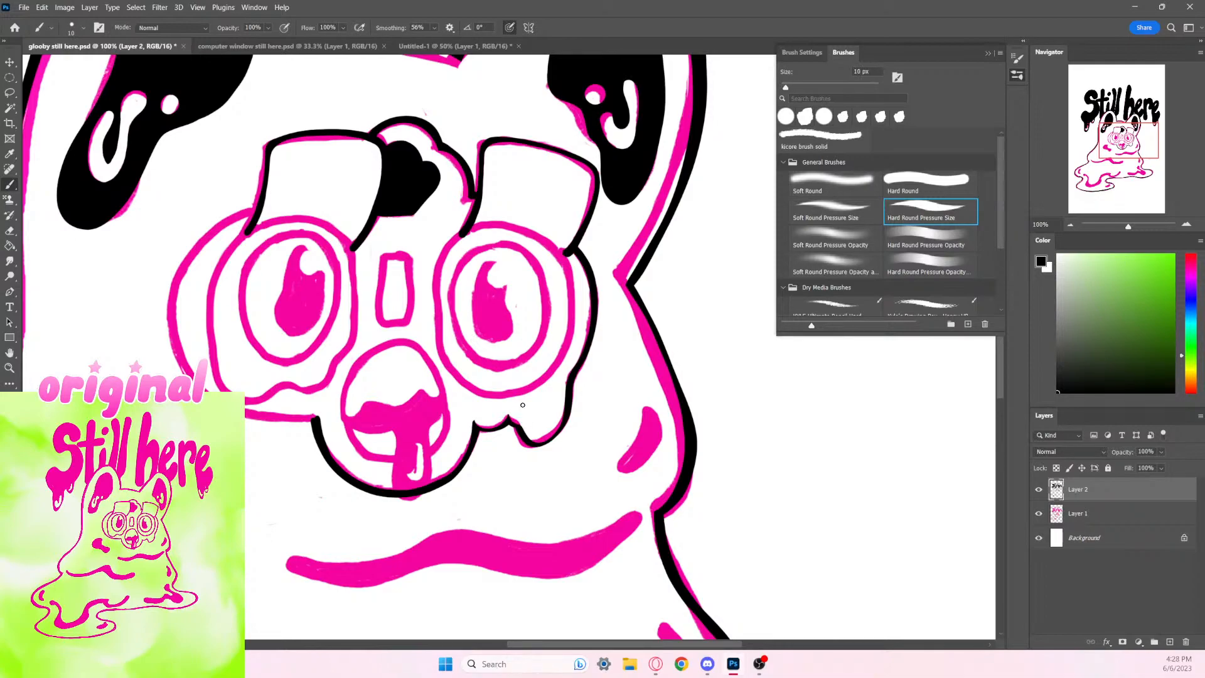
pyautogui.click(10, 231)
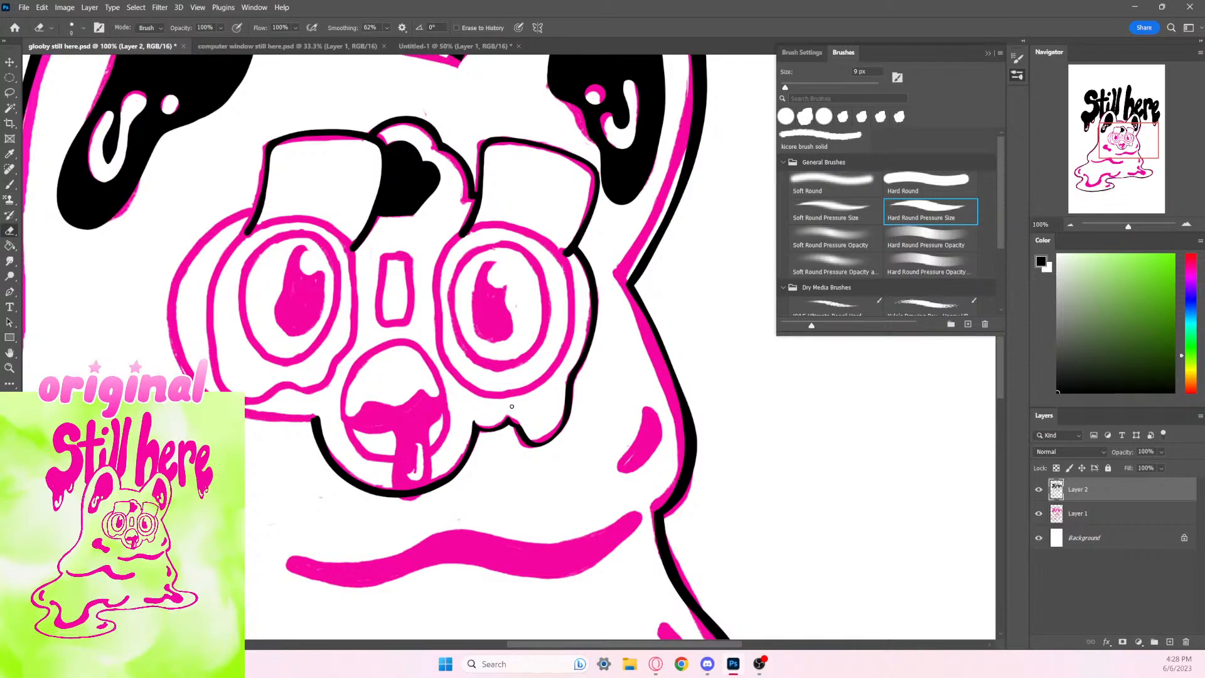
pyautogui.moveTo(477, 420); pyautogui.dragTo(470, 424)
# Step: Trace the left goggle's outer contour from the brow down and along its lower edge to the muzzle in black at 15 px
pyautogui.press('b')
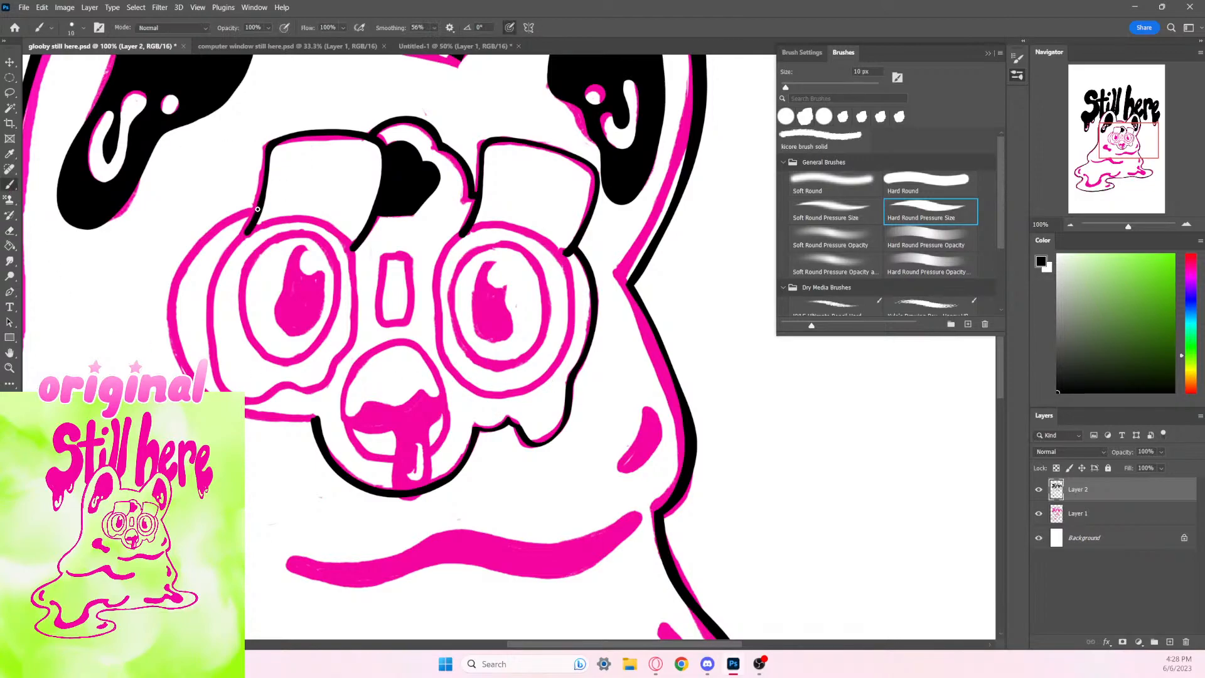
pyautogui.moveTo(257, 209)
pyautogui.mouseDown()
pyautogui.moveTo(207, 235)
pyautogui.moveTo(187, 266)
pyautogui.mouseUp()
pyautogui.hotkey('ctrl', 'z')
pyautogui.press(']')
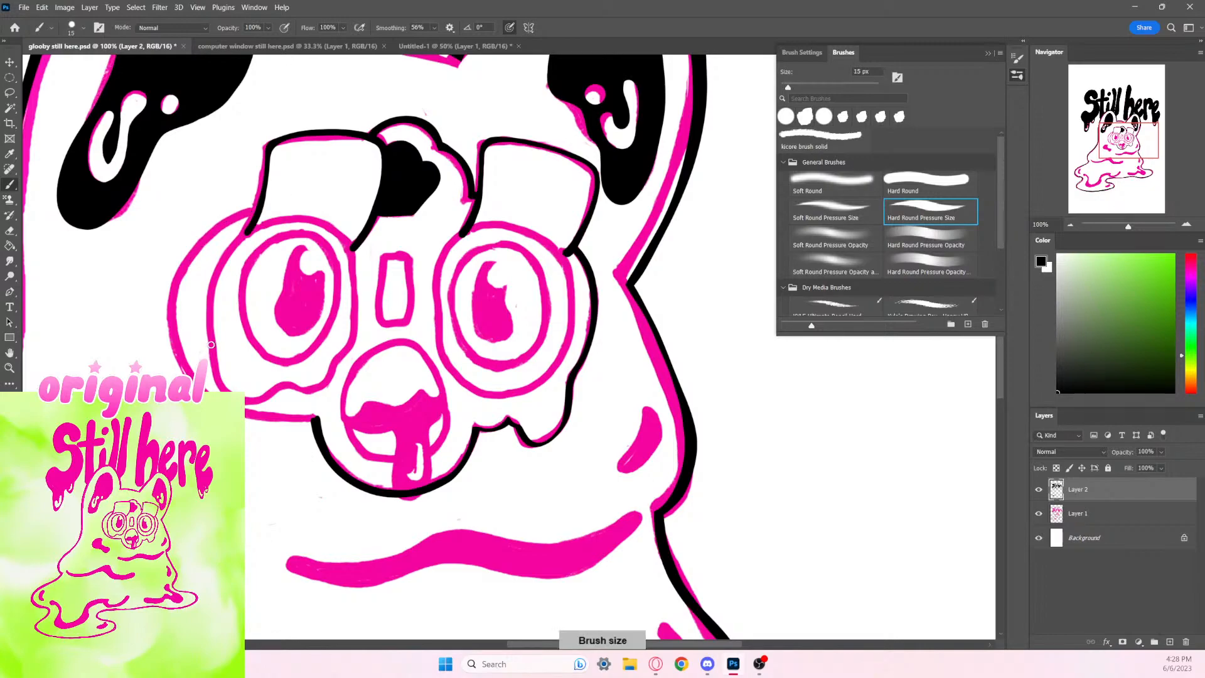
pyautogui.moveTo(250, 210)
pyautogui.mouseDown()
pyautogui.moveTo(180, 262)
pyautogui.moveTo(176, 343)
pyautogui.mouseUp()
pyautogui.hotkey('ctrl', 'z')
pyautogui.moveTo(256, 212)
pyautogui.mouseDown()
pyautogui.moveTo(207, 233)
pyautogui.moveTo(178, 279)
pyautogui.moveTo(173, 330)
pyautogui.moveTo(192, 380)
pyautogui.mouseUp()
pyautogui.moveTo(255, 417); pyautogui.dragTo(301, 418)
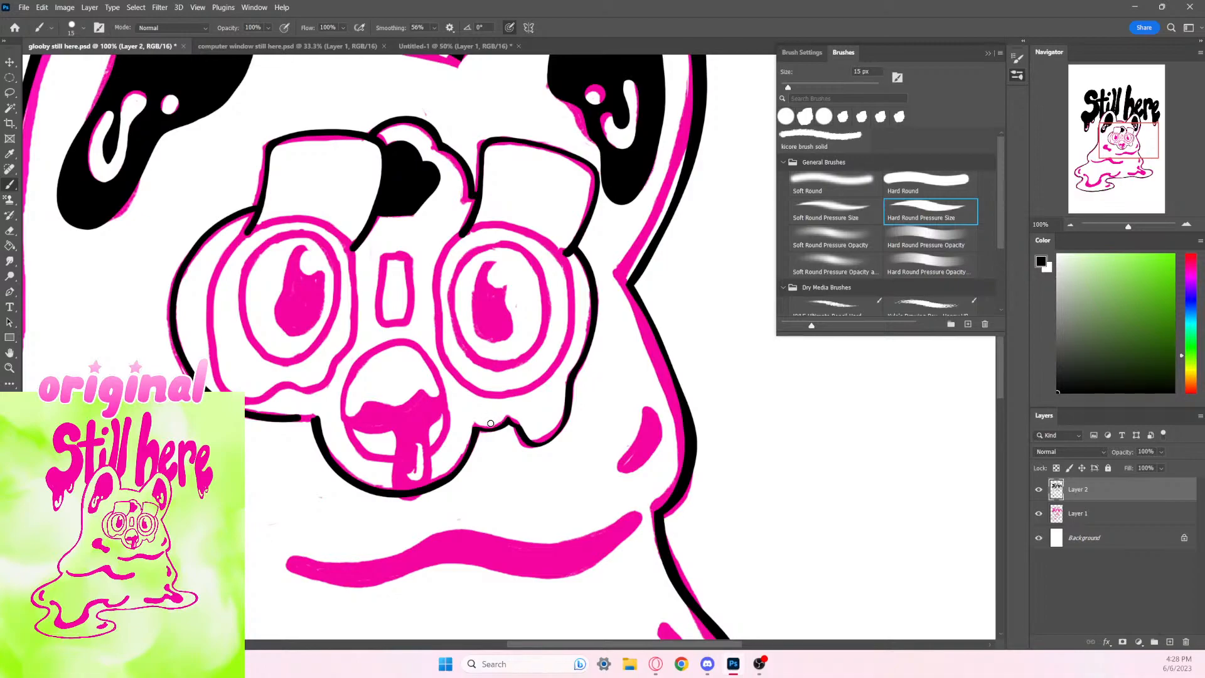
# Step: Reinforce the short contour between the muzzle and the right drip with the black 15 px brush
pyautogui.moveTo(438, 535); pyautogui.dragTo(372, 523)
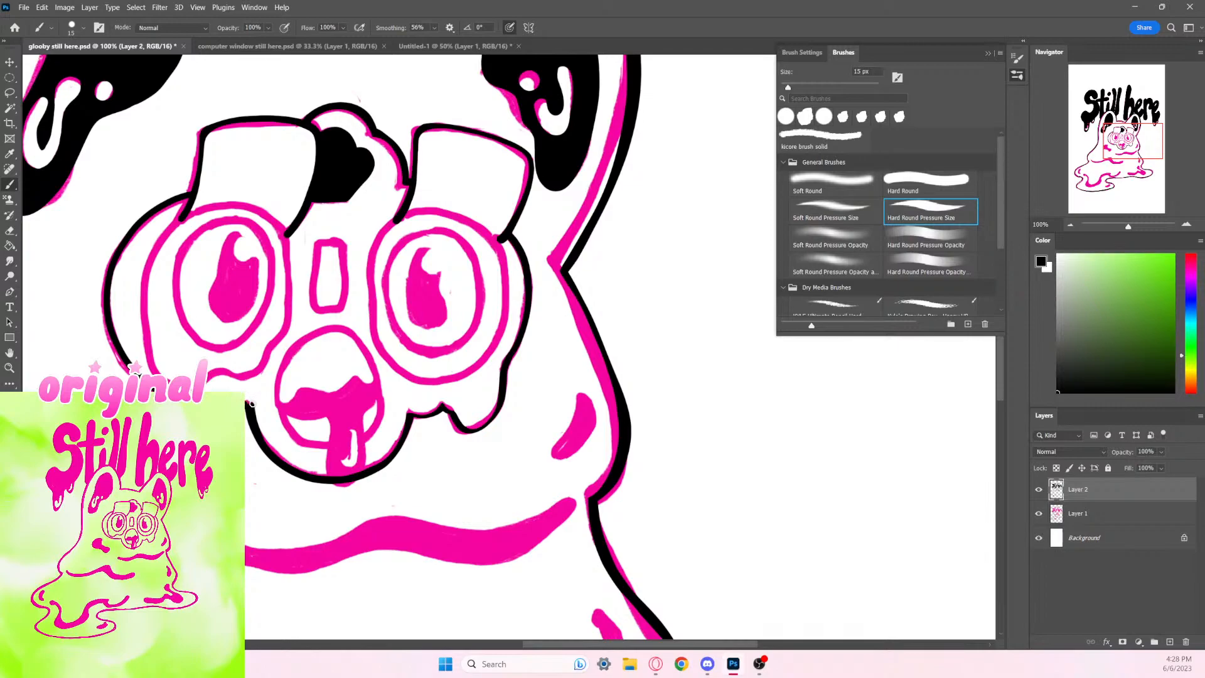
pyautogui.press('e')
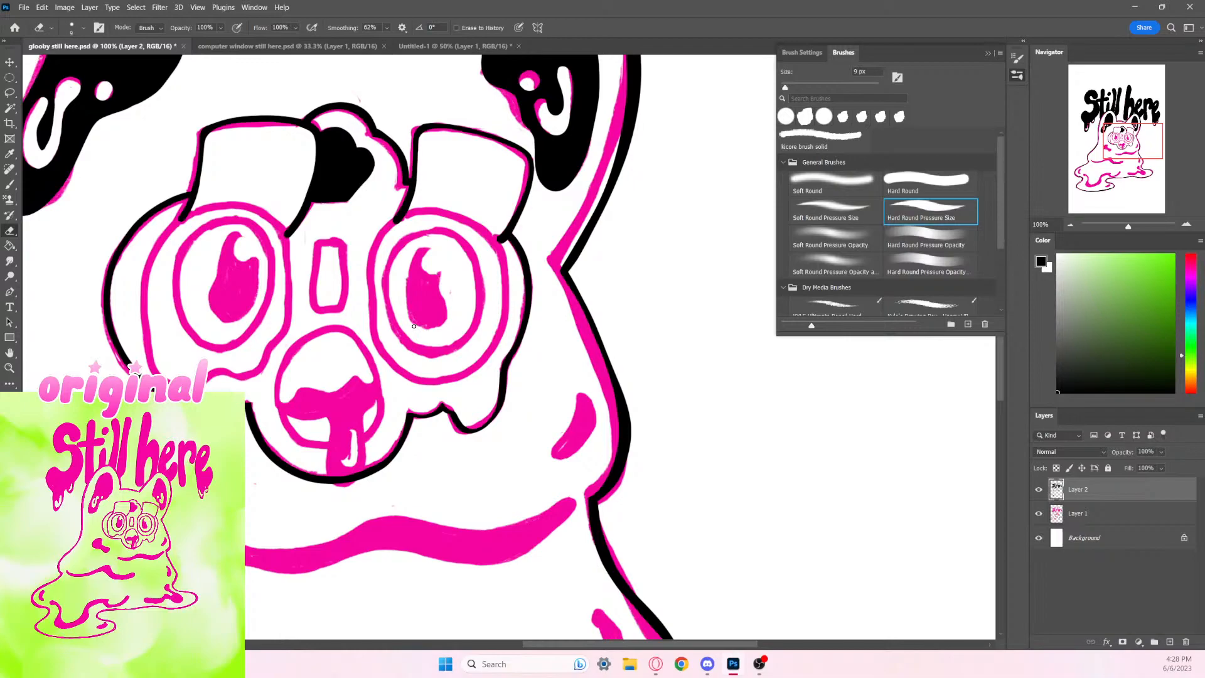
pyautogui.click(9, 184)
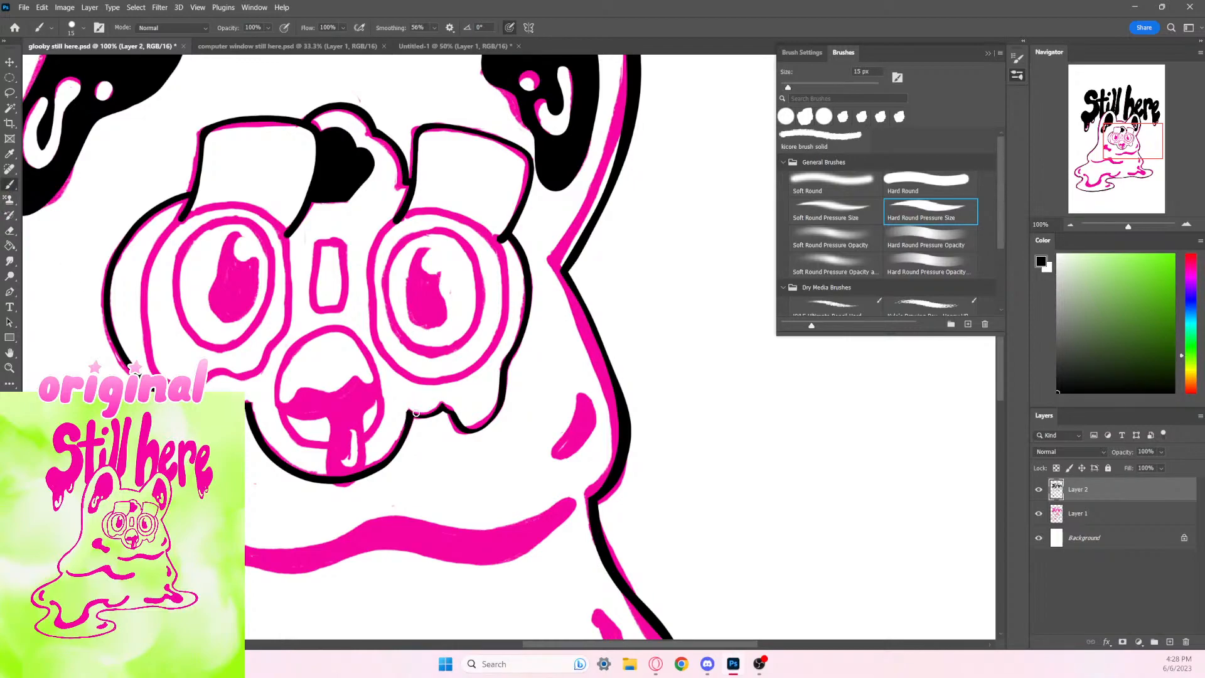
pyautogui.moveTo(411, 413); pyautogui.dragTo(445, 405)
# Step: Toggle Layer 1's visibility to check the black line art against the sketch, leaving the sketch hidden
pyautogui.click(1039, 513)
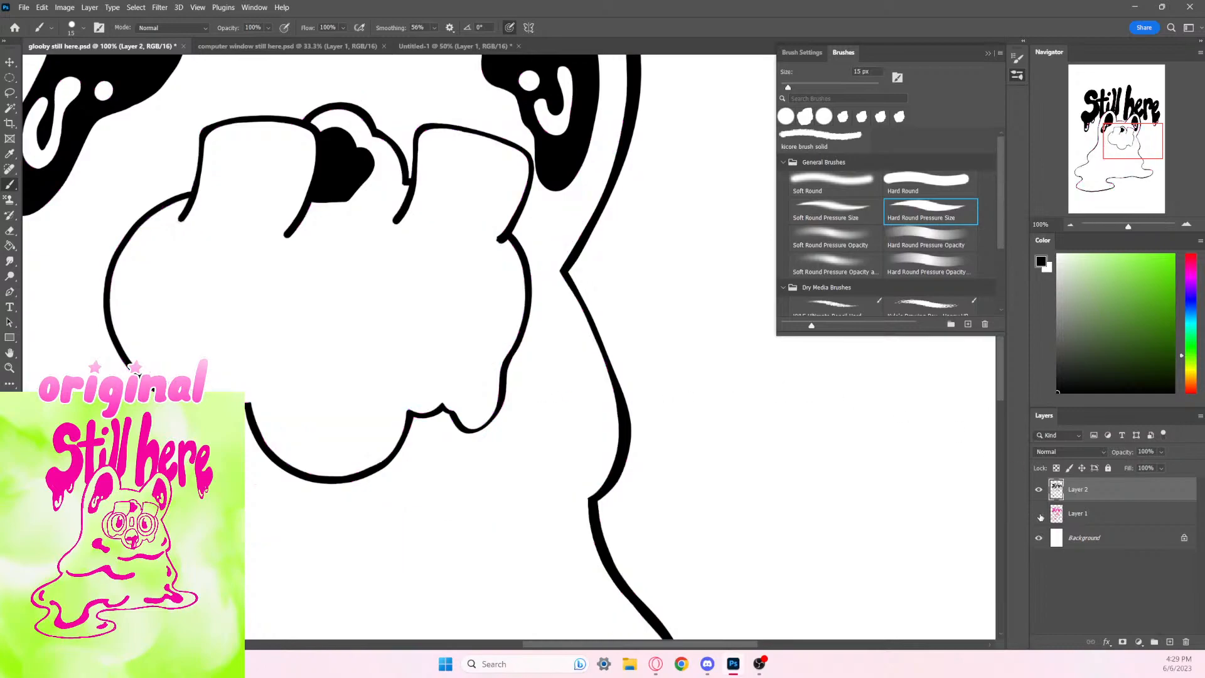
pyautogui.click(1040, 515)
pyautogui.click(1040, 515)
pyautogui.click(1040, 515)
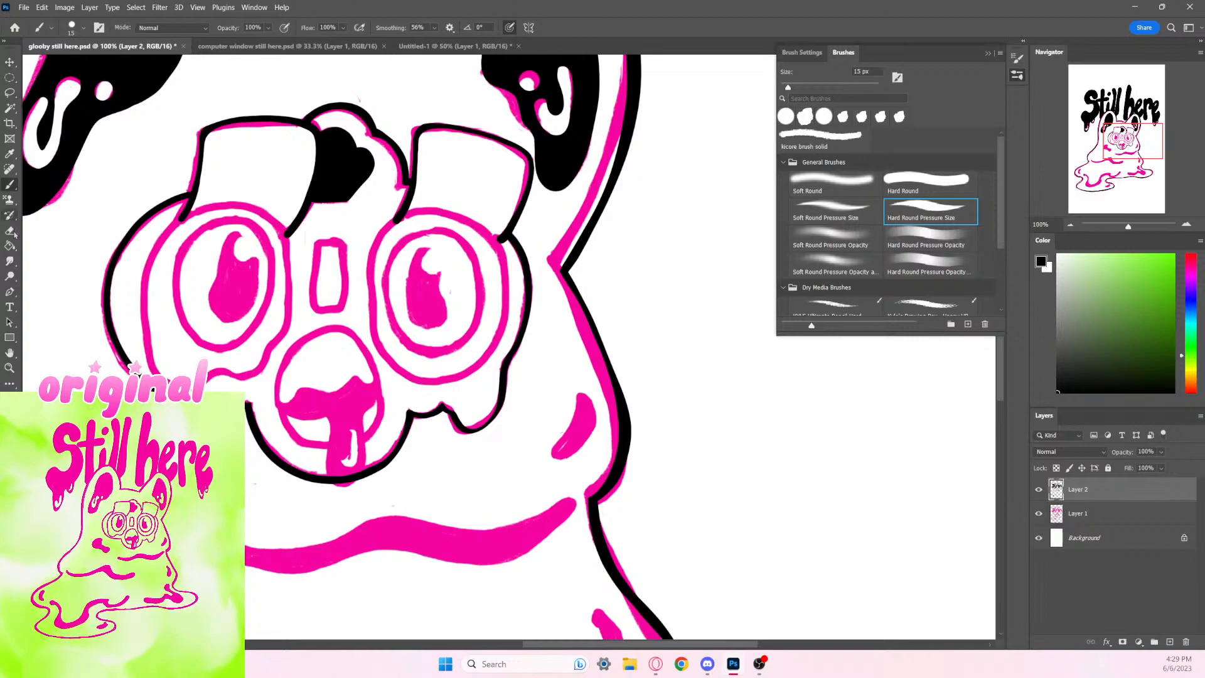
pyautogui.press('e')
pyautogui.click(1040, 515)
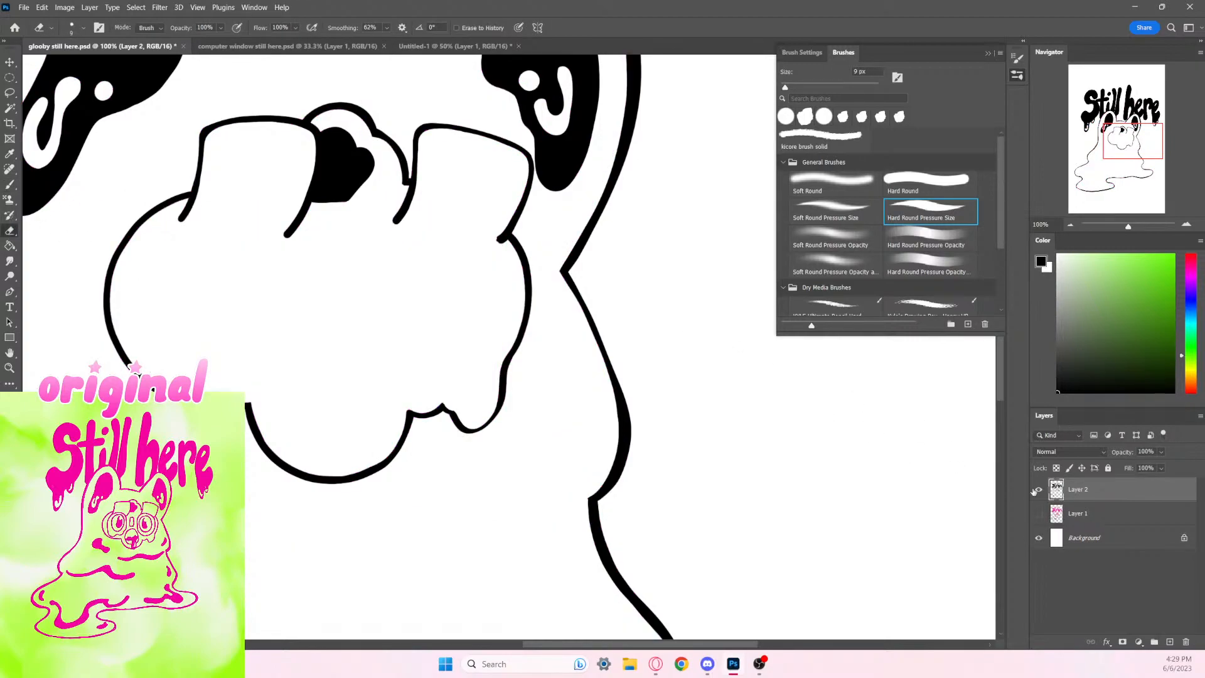
# Step: Thicken the left goggle's upper outer contour with the 15 px black brush and trim its outside edge with the Eraser
pyautogui.click(10, 185)
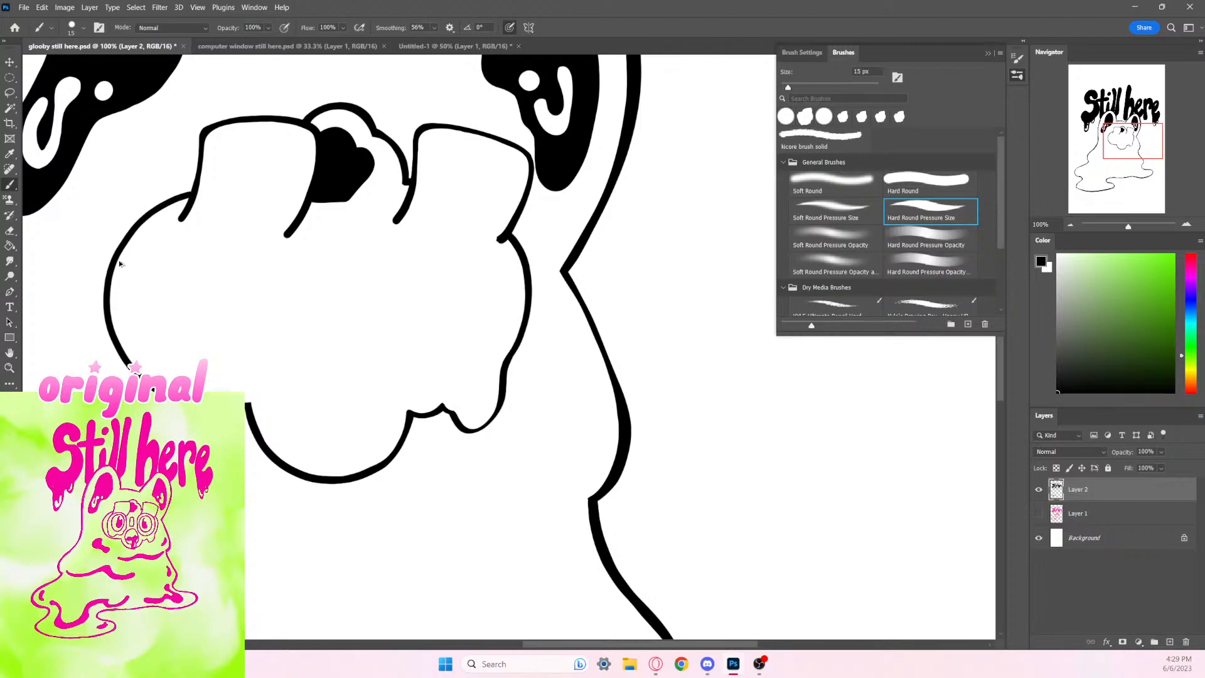
pyautogui.moveTo(108, 279)
pyautogui.mouseDown()
pyautogui.moveTo(119, 247)
pyautogui.moveTo(191, 195)
pyautogui.mouseUp()
pyautogui.hotkey('ctrl', 'z')
pyautogui.moveTo(111, 267)
pyautogui.mouseDown()
pyautogui.moveTo(127, 234)
pyautogui.moveTo(191, 194)
pyautogui.mouseUp()
pyautogui.press('e')
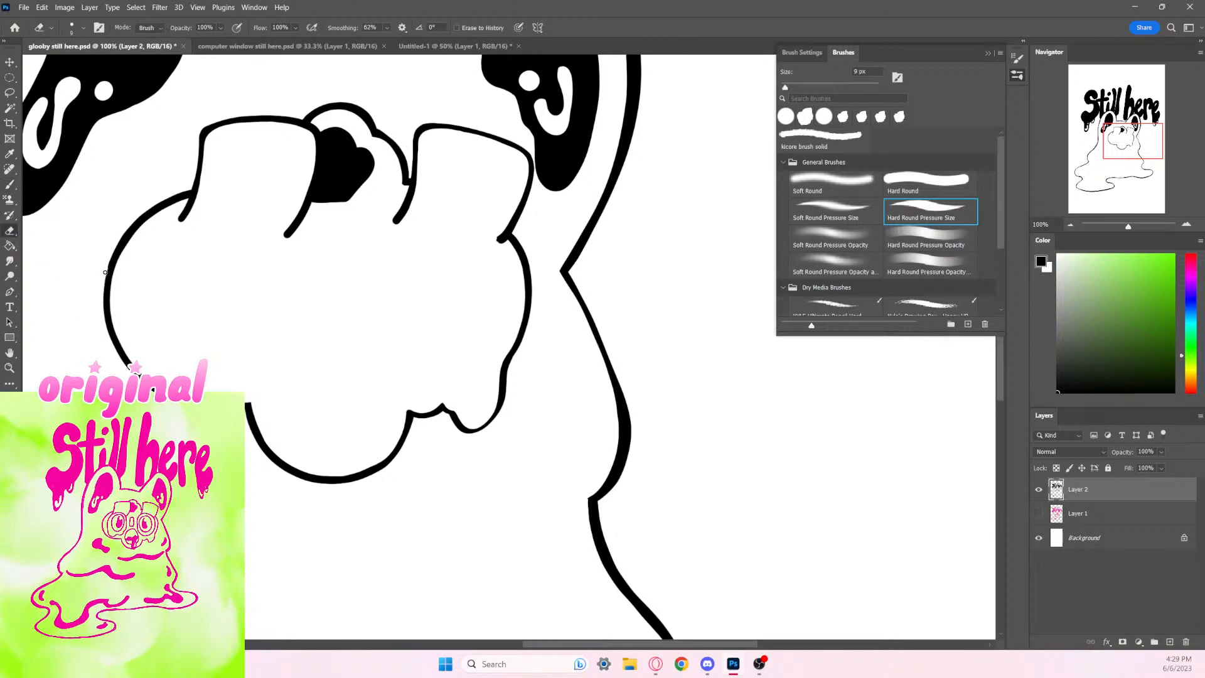
pyautogui.moveTo(115, 243); pyautogui.dragTo(103, 277)
pyautogui.hotkey('ctrl', 'z')
pyautogui.moveTo(104, 277); pyautogui.dragTo(114, 243)
# Step: Thin the muzzle outline by erasing along its inner edge with the 9 px Eraser
pyautogui.click(9, 184)
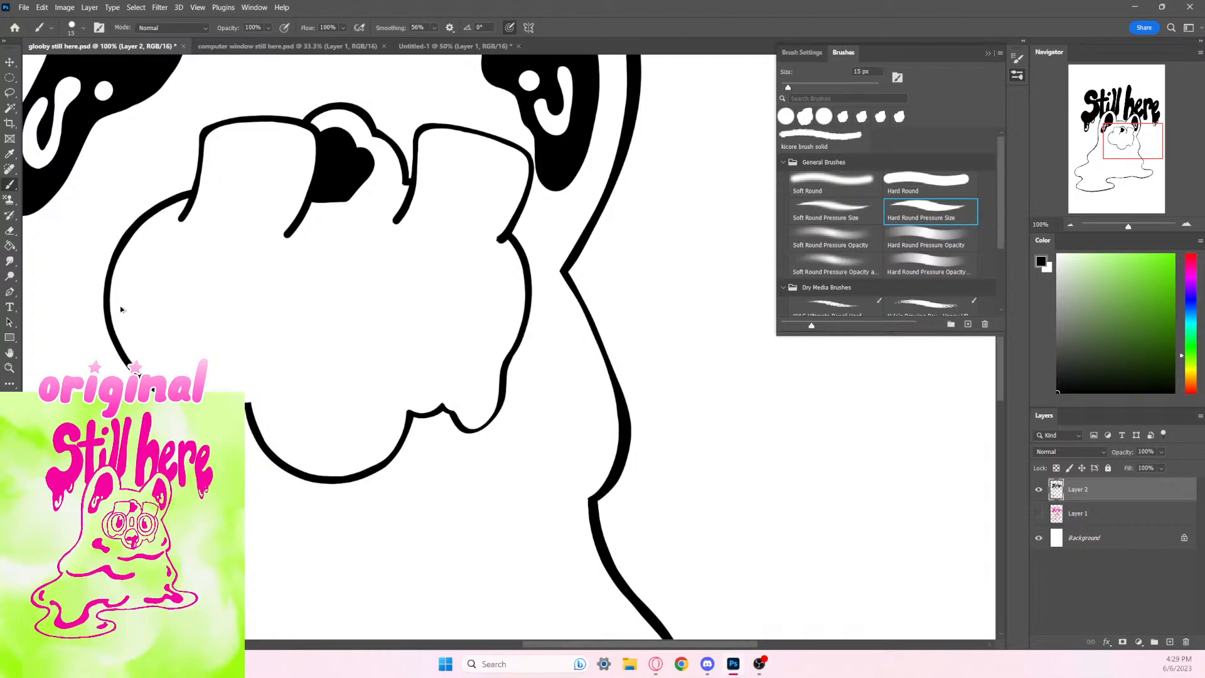
pyautogui.click(9, 231)
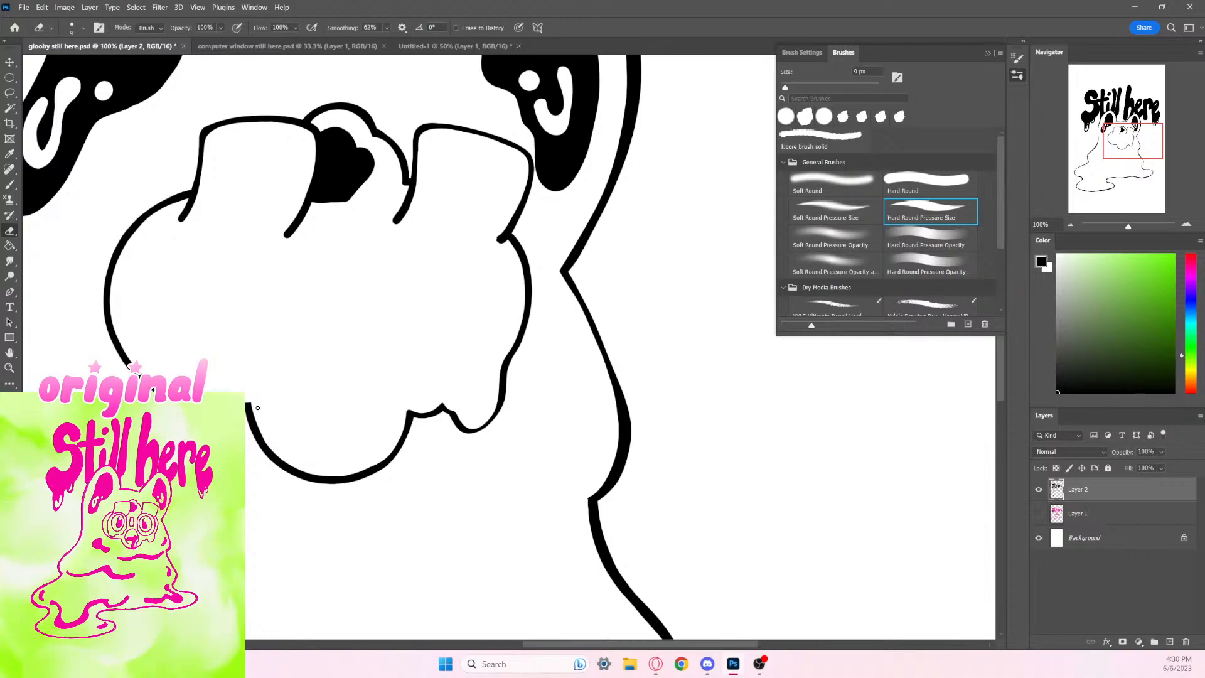
pyautogui.moveTo(254, 405)
pyautogui.mouseDown()
pyautogui.moveTo(278, 457)
pyautogui.moveTo(337, 475)
pyautogui.mouseUp()
pyautogui.moveTo(388, 457); pyautogui.dragTo(339, 475)
pyautogui.moveTo(331, 476); pyautogui.dragTo(347, 474)
# Step: Try to refine the right side of the muzzle outline with repeated thin black strokes at 9 px
pyautogui.click(10, 185)
pyautogui.press('[')
pyautogui.press('[')
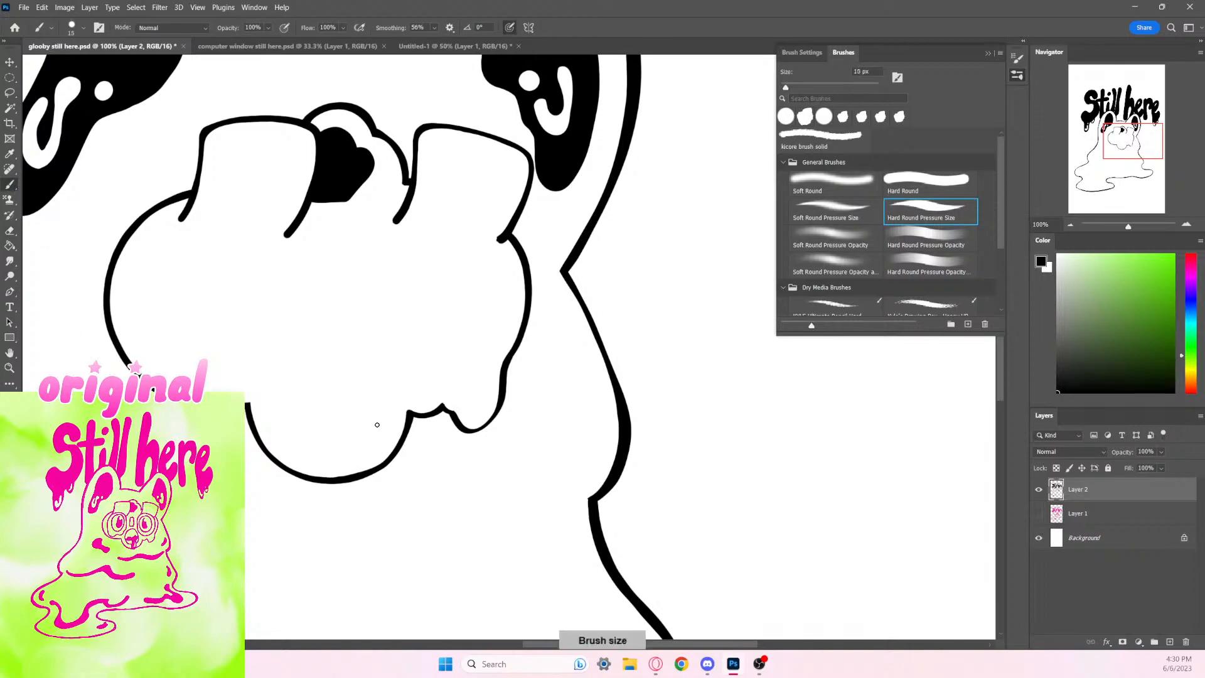
pyautogui.moveTo(378, 469)
pyautogui.mouseDown()
pyautogui.moveTo(408, 426)
pyautogui.moveTo(374, 469)
pyautogui.moveTo(409, 411)
pyautogui.mouseUp()
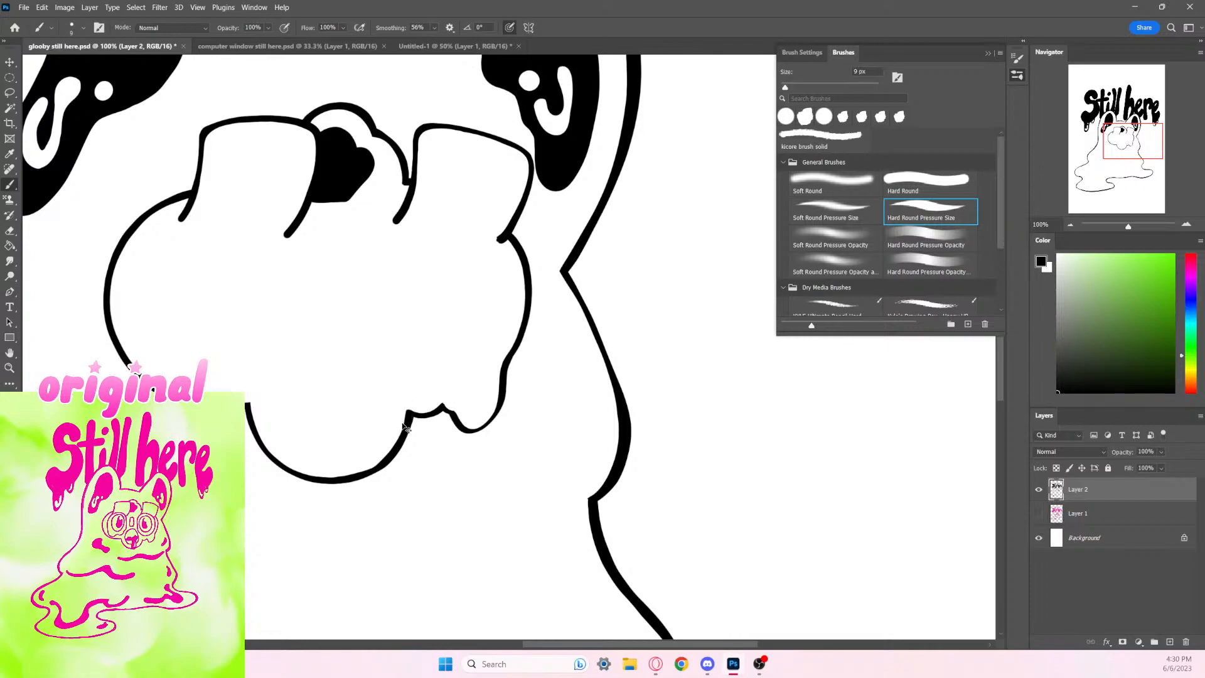
pyautogui.hotkey('ctrl', 'z')
pyautogui.moveTo(373, 469); pyautogui.dragTo(410, 413)
pyautogui.hotkey('ctrl', 'z')
pyautogui.moveTo(370, 470); pyautogui.dragTo(411, 411)
pyautogui.hotkey('ctrl', 'z')
pyautogui.moveTo(368, 472); pyautogui.dragTo(409, 411)
pyautogui.hotkey('ctrl', 'z')
pyautogui.moveTo(368, 472); pyautogui.dragTo(406, 425)
pyautogui.hotkey('ctrl', 'z')
pyautogui.moveTo(369, 471)
pyautogui.mouseDown()
pyautogui.moveTo(397, 447)
pyautogui.moveTo(409, 407)
pyautogui.mouseUp()
pyautogui.hotkey('ctrl', 'z')
pyautogui.moveTo(376, 466)
pyautogui.mouseDown()
pyautogui.moveTo(409, 413)
pyautogui.moveTo(394, 450)
pyautogui.moveTo(343, 482)
pyautogui.moveTo(389, 457)
pyautogui.moveTo(410, 411)
pyautogui.mouseUp()
pyautogui.hotkey('ctrl', 'z')
pyautogui.hotkey('ctrl', 'z')
# Step: Show Layer 1 and trace the right goggle's rim below the brow in black with the brush at 20 px
pyautogui.click(1039, 514)
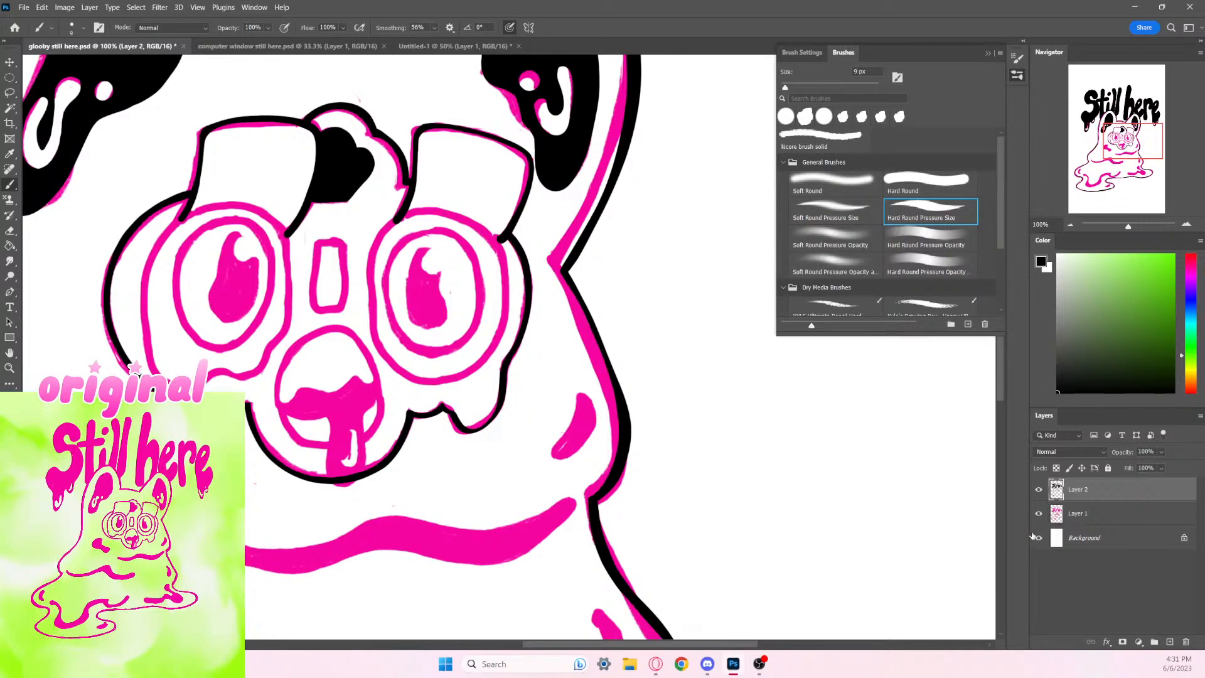
pyautogui.press(']')
pyautogui.press(']')
pyautogui.press(']')
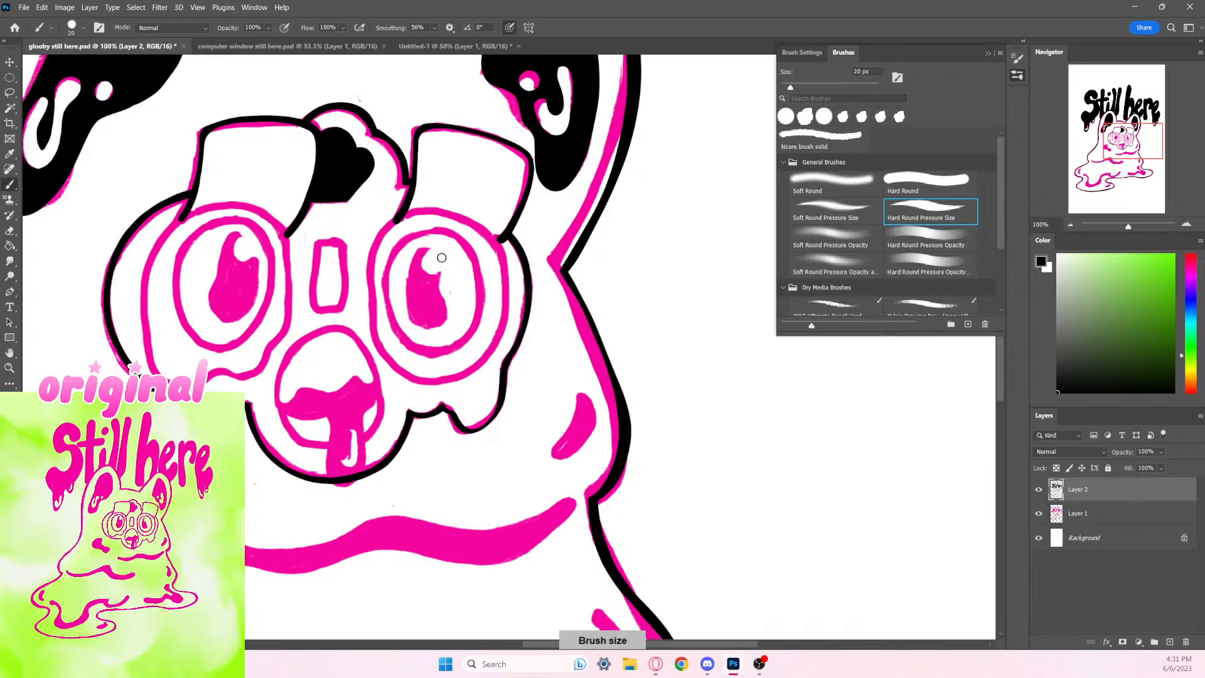
pyautogui.moveTo(501, 250)
pyautogui.mouseDown()
pyautogui.moveTo(439, 211)
pyautogui.moveTo(383, 231)
pyautogui.moveTo(367, 295)
pyautogui.moveTo(390, 372)
pyautogui.moveTo(438, 386)
pyautogui.moveTo(491, 349)
pyautogui.moveTo(508, 286)
pyautogui.moveTo(496, 240)
pyautogui.moveTo(518, 223)
pyautogui.moveTo(508, 251)
pyautogui.mouseUp()
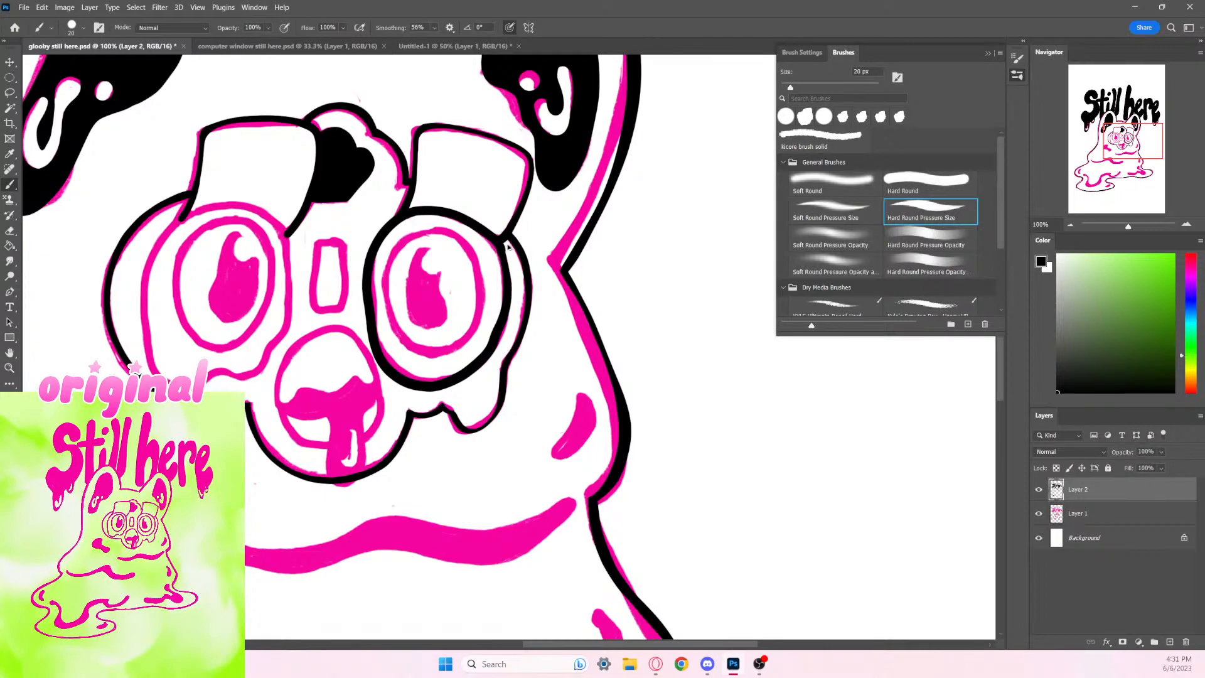
pyautogui.hotkey('ctrl', 'z')
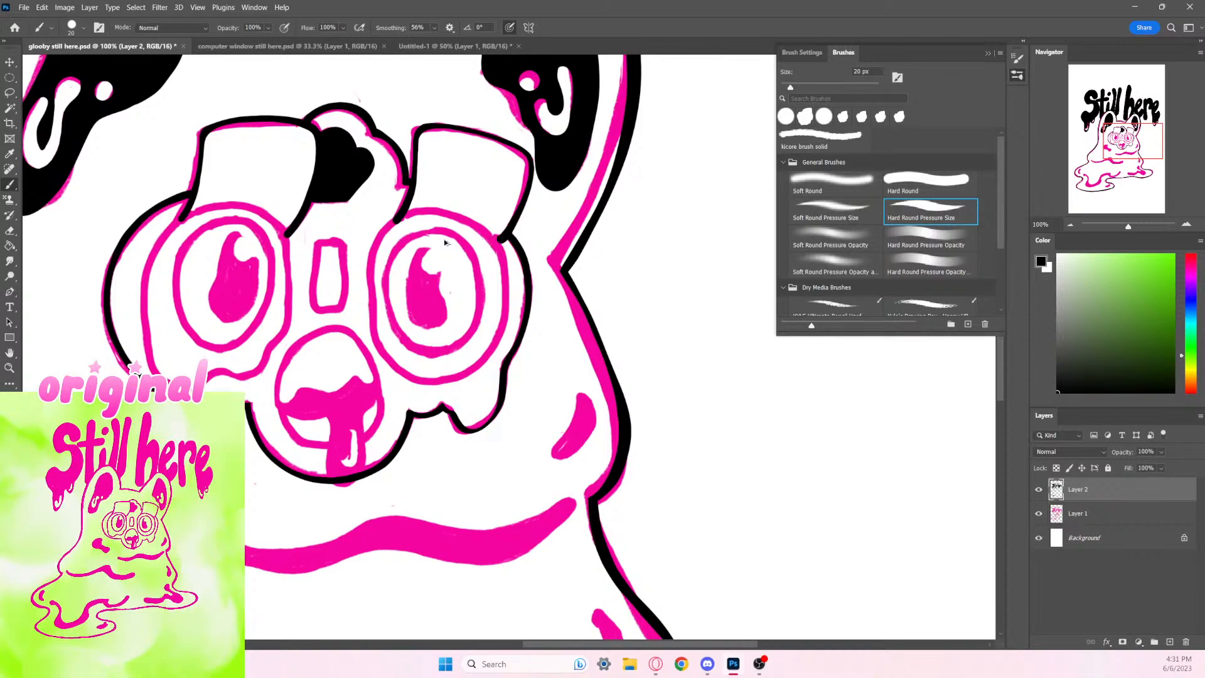
pyautogui.moveTo(400, 219)
pyautogui.mouseDown()
pyautogui.moveTo(369, 276)
pyautogui.moveTo(378, 341)
pyautogui.moveTo(415, 379)
pyautogui.moveTo(447, 381)
pyautogui.moveTo(479, 363)
pyautogui.moveTo(506, 316)
pyautogui.moveTo(510, 250)
pyautogui.mouseUp()
# Step: Erase the outer side of the right goggle's rim with the Eraser at 20 px and ink its upper arc in black
pyautogui.press('e')
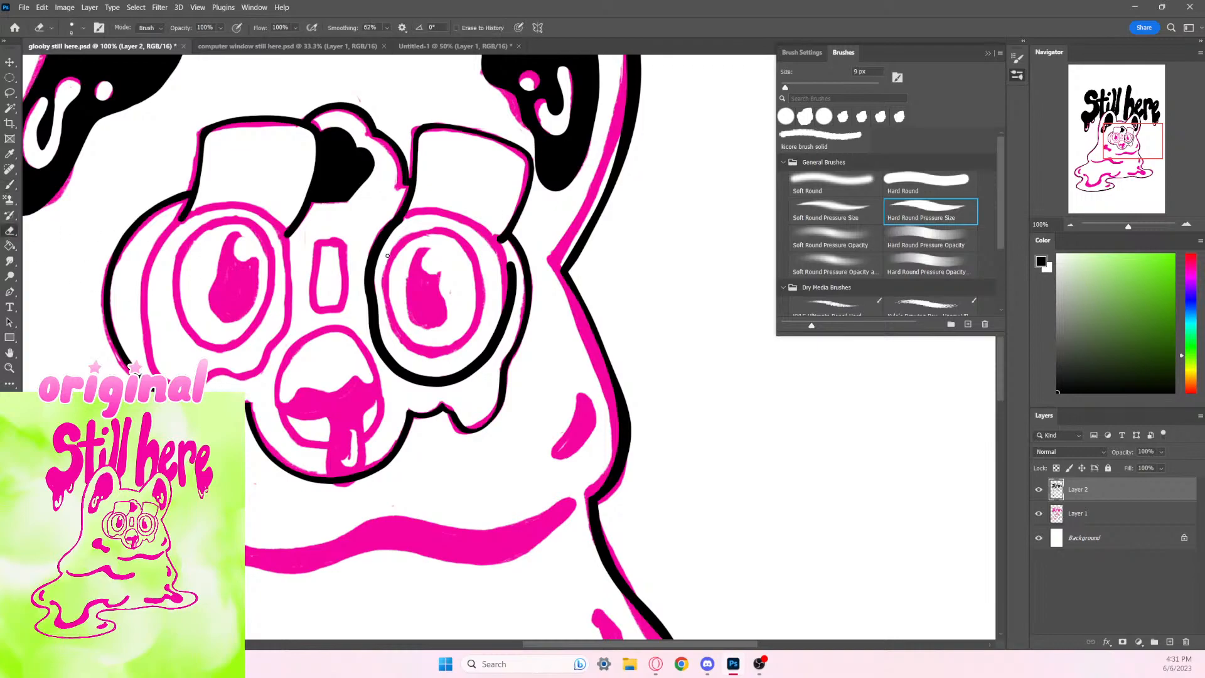
pyautogui.press(']')
pyautogui.press(']')
pyautogui.moveTo(509, 256); pyautogui.dragTo(504, 335)
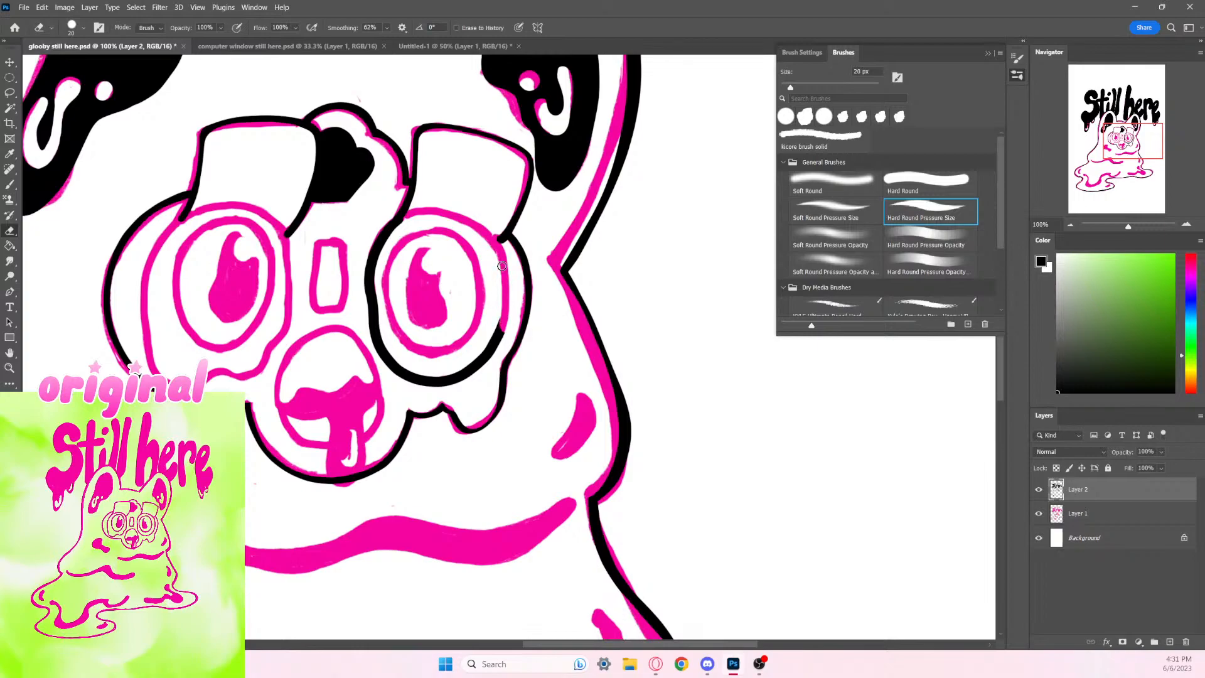
pyautogui.click(11, 185)
pyautogui.moveTo(406, 218)
pyautogui.mouseDown()
pyautogui.moveTo(452, 208)
pyautogui.moveTo(494, 247)
pyautogui.mouseUp()
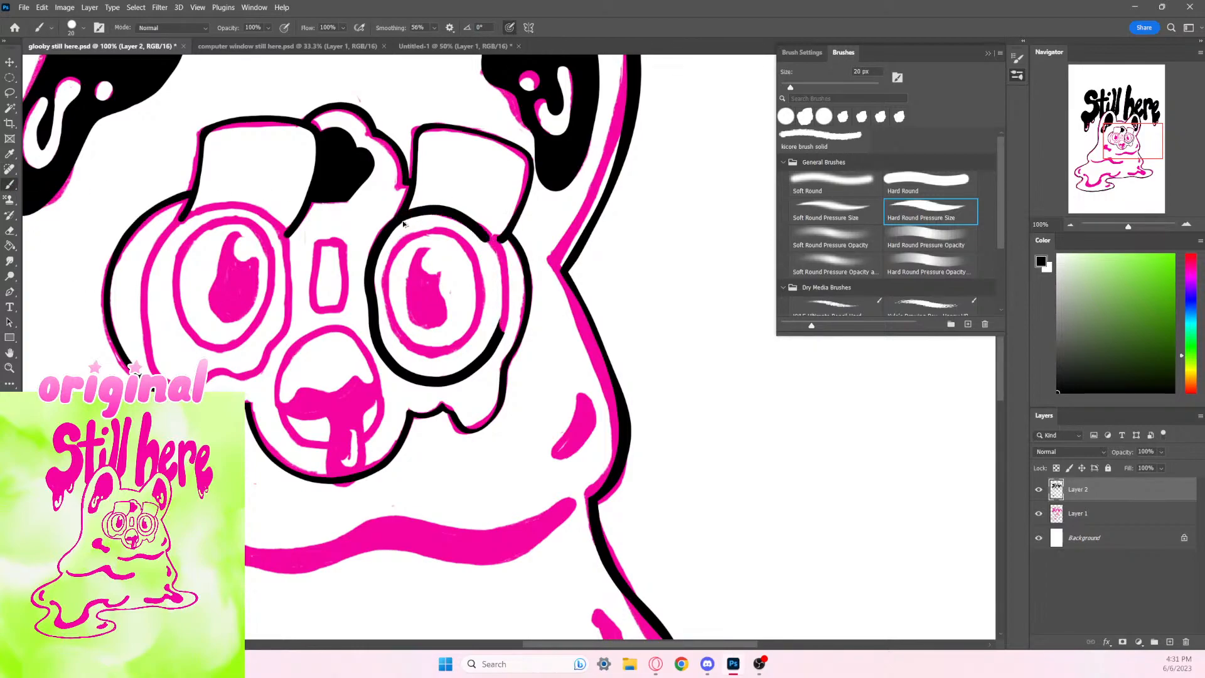
# Step: Redraw the right goggle rim's upper arc and outer side in black with the Brush at 20 px
pyautogui.hotkey('ctrl', 'z')
pyautogui.moveTo(405, 219)
pyautogui.mouseDown()
pyautogui.moveTo(431, 209)
pyautogui.moveTo(487, 238)
pyautogui.mouseUp()
pyautogui.hotkey('ctrl', 'z')
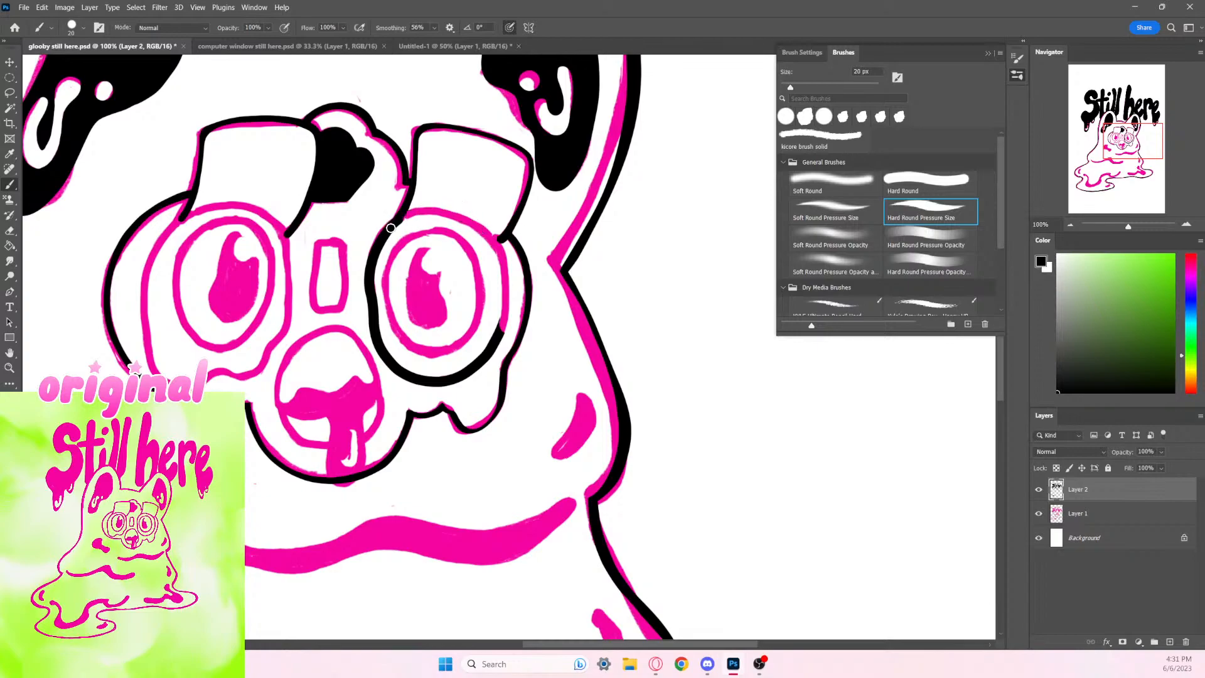
pyautogui.moveTo(403, 219)
pyautogui.mouseDown()
pyautogui.moveTo(445, 211)
pyautogui.moveTo(402, 215)
pyautogui.moveTo(450, 211)
pyautogui.moveTo(489, 242)
pyautogui.mouseUp()
pyautogui.hotkey('ctrl', 'z')
pyautogui.hotkey('ctrl', 'z')
pyautogui.moveTo(389, 229)
pyautogui.mouseDown()
pyautogui.moveTo(428, 210)
pyautogui.moveTo(471, 219)
pyautogui.moveTo(502, 258)
pyautogui.moveTo(495, 341)
pyautogui.mouseUp()
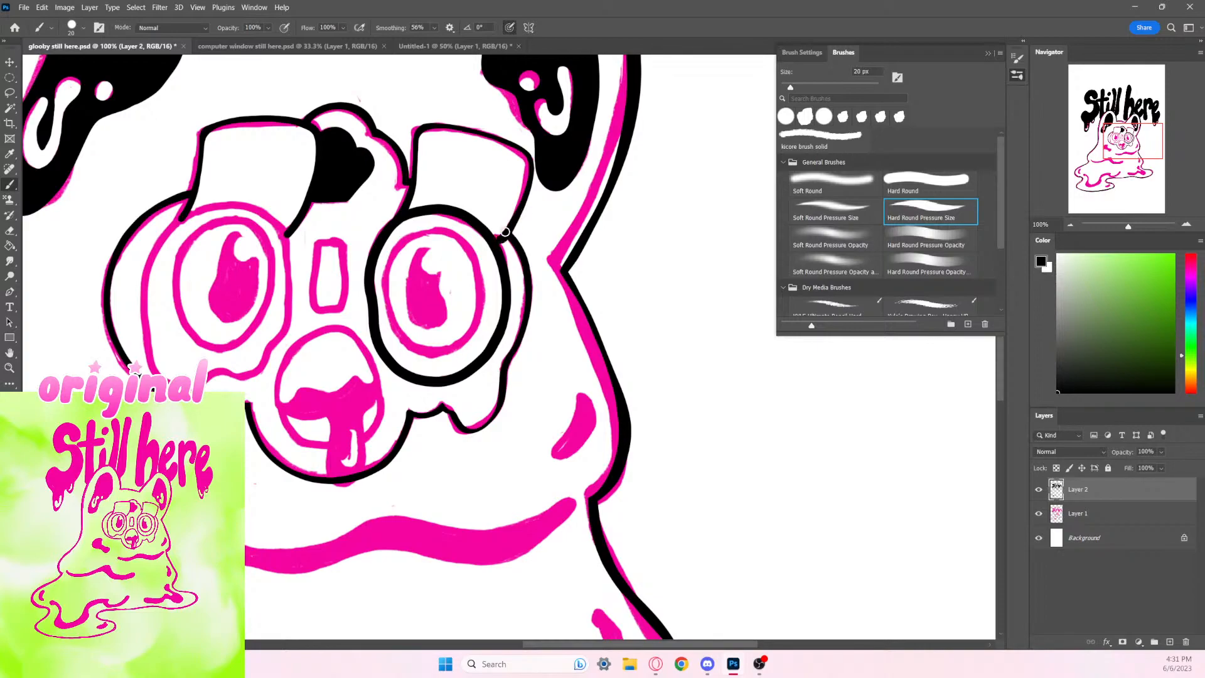
pyautogui.press('[')
pyautogui.press('[')
# Step: Thin the right goggle's rim by erasing along its inner edge with the Eraser at 30 px
pyautogui.click(11, 231)
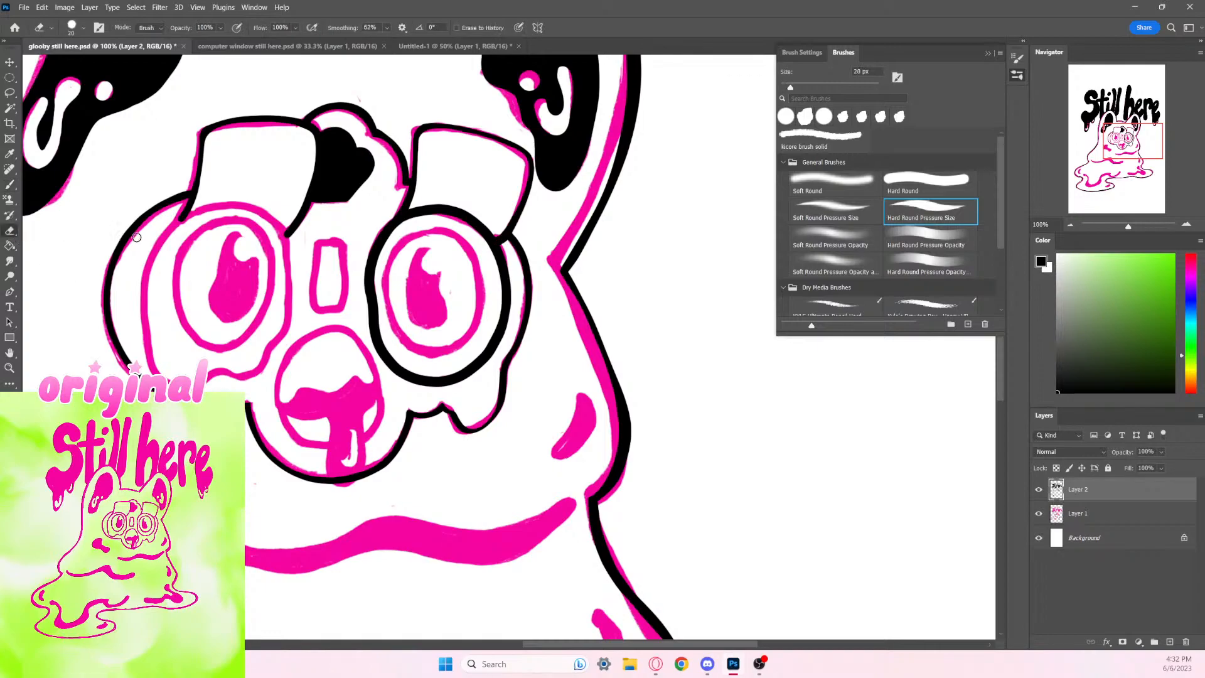
pyautogui.press(']')
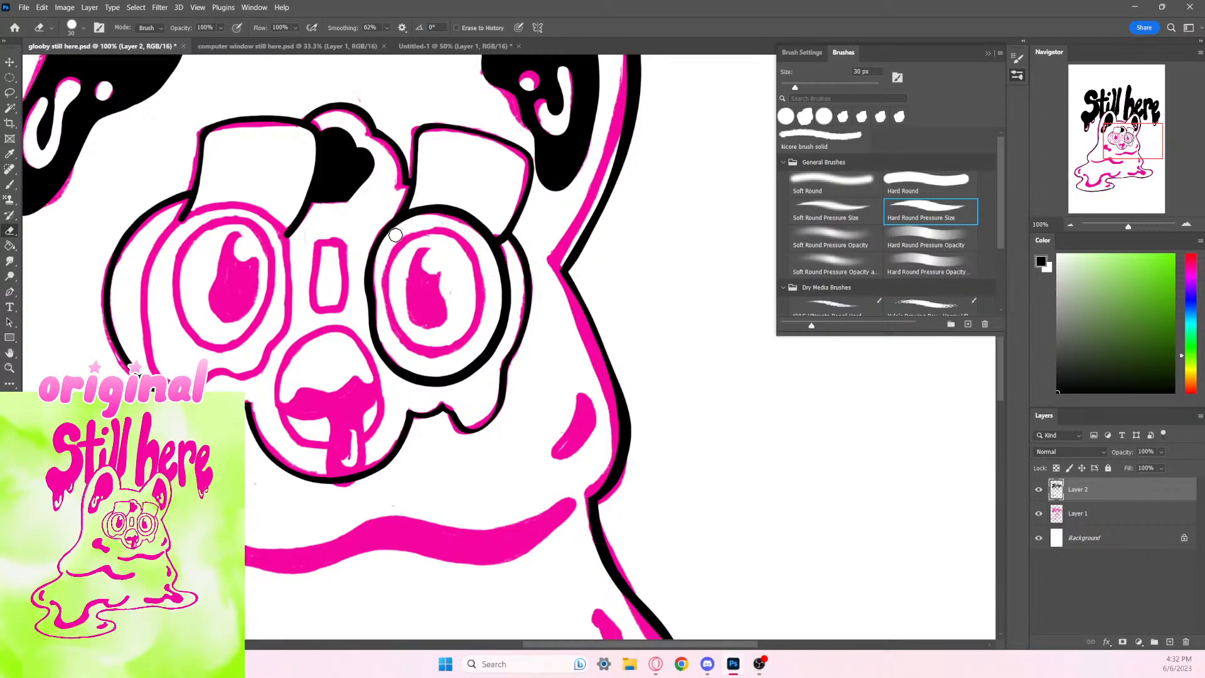
pyautogui.moveTo(468, 226); pyautogui.dragTo(493, 273)
pyautogui.hotkey('ctrl', 'z')
pyautogui.moveTo(394, 237)
pyautogui.mouseDown()
pyautogui.moveTo(453, 212)
pyautogui.moveTo(497, 266)
pyautogui.moveTo(493, 333)
pyautogui.moveTo(441, 370)
pyautogui.moveTo(421, 356)
pyautogui.mouseUp()
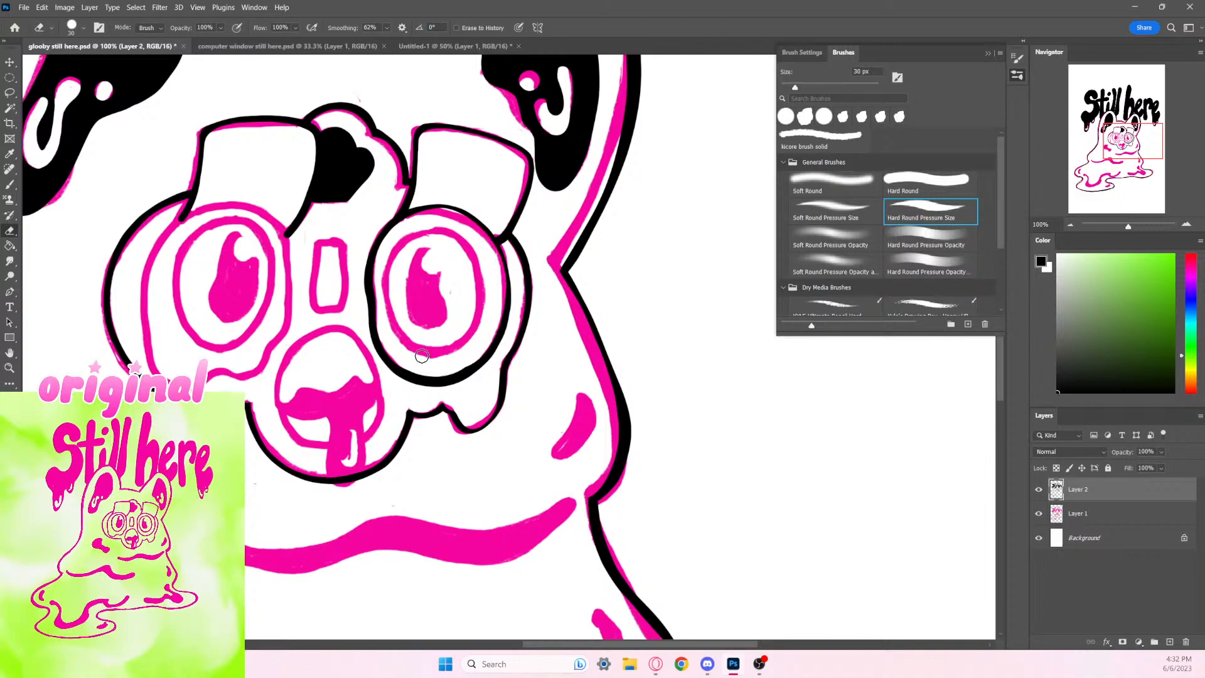
pyautogui.moveTo(494, 425); pyautogui.dragTo(420, 401)
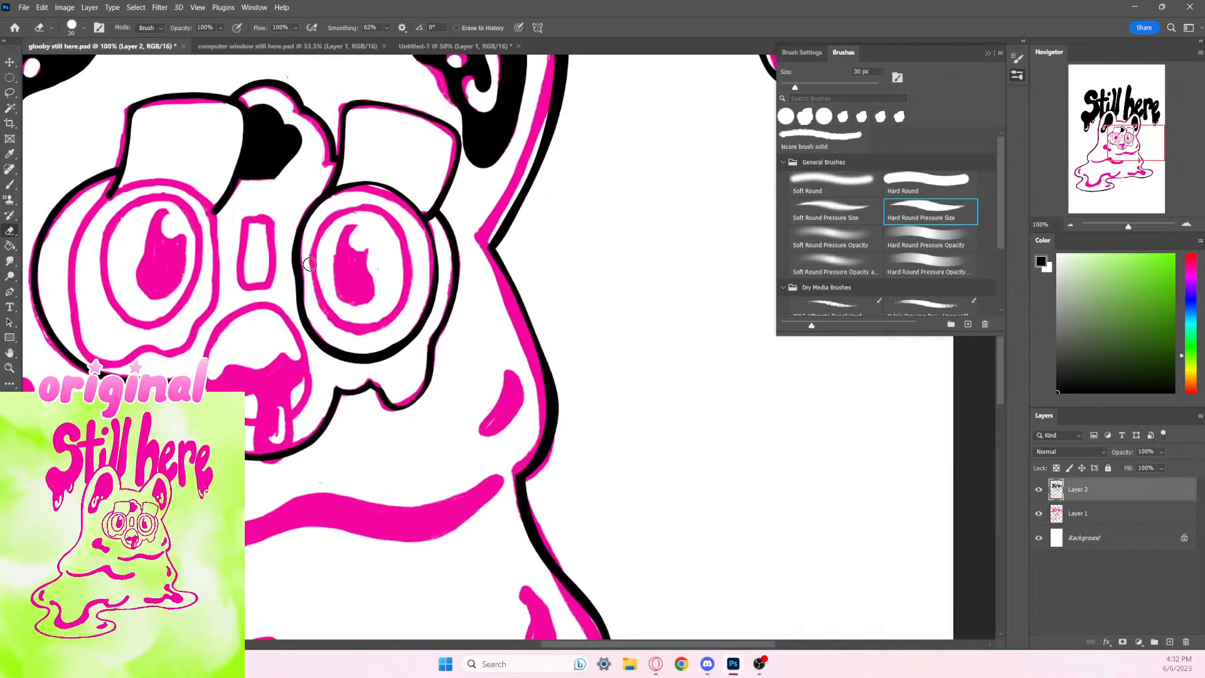
pyautogui.moveTo(310, 265)
pyautogui.mouseDown()
pyautogui.moveTo(309, 313)
pyautogui.moveTo(334, 345)
pyautogui.moveTo(383, 347)
pyautogui.moveTo(403, 333)
pyautogui.mouseUp()
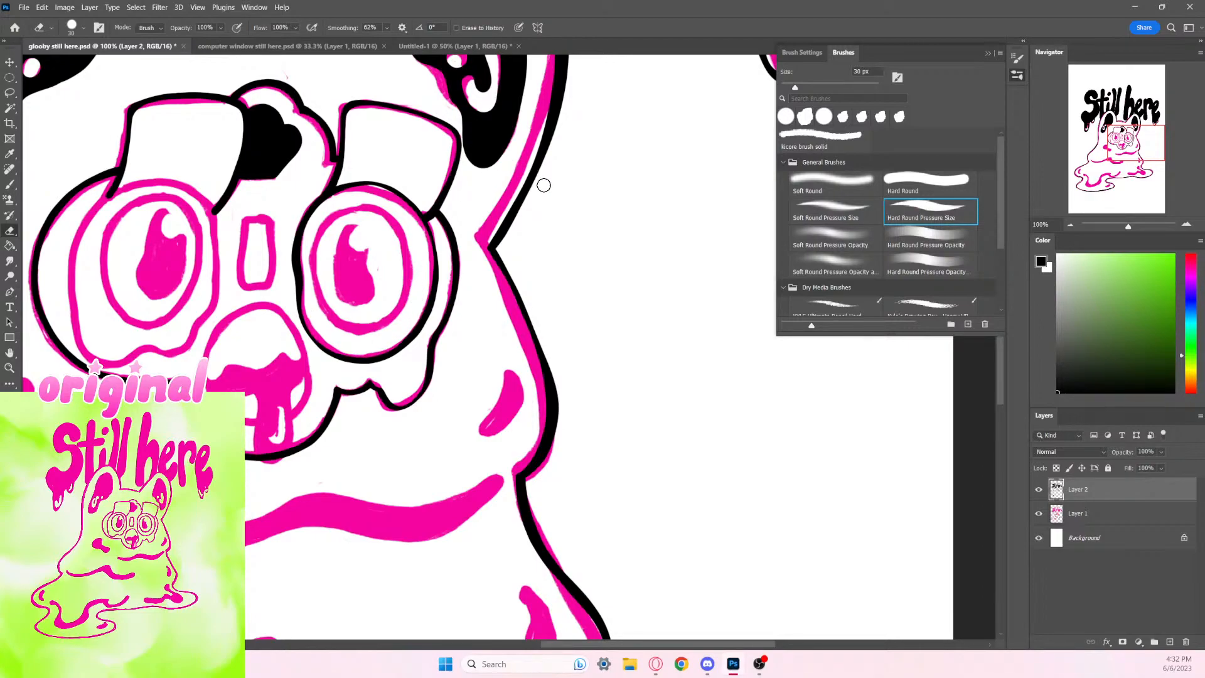
# Step: Touch up the right goggle rim's upper arc and its junction with the brow in black at 10 px
pyautogui.click(9, 185)
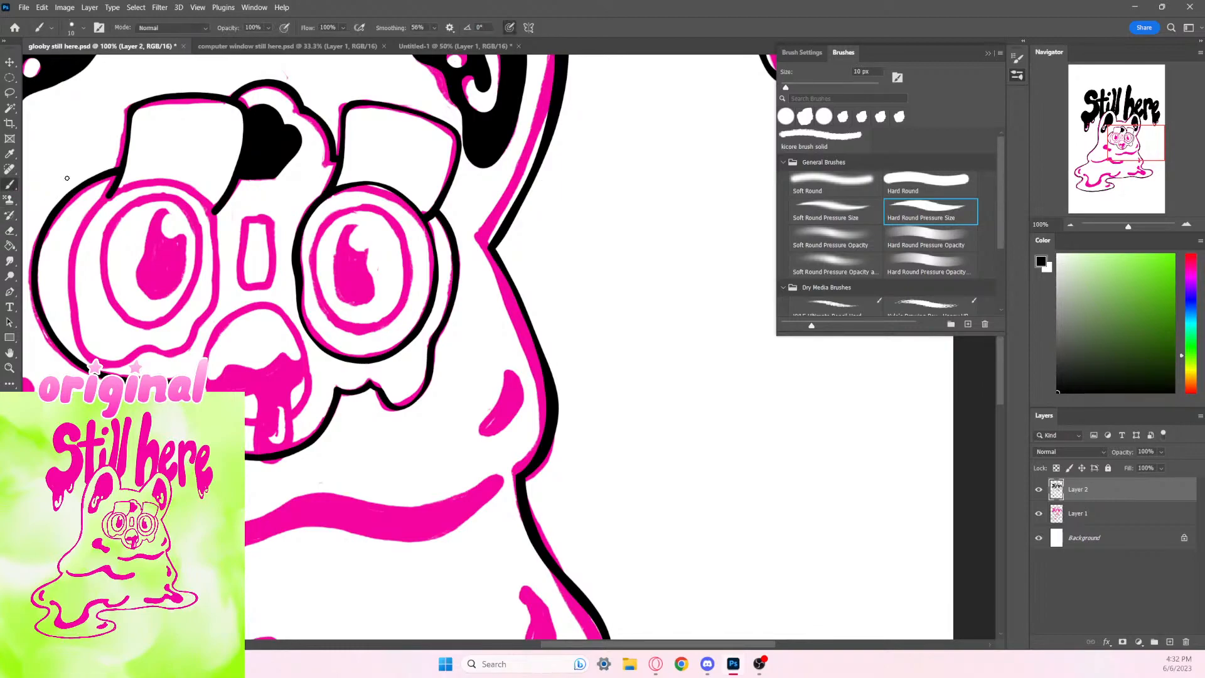
pyautogui.moveTo(428, 220); pyautogui.dragTo(440, 211)
pyautogui.moveTo(325, 195)
pyautogui.mouseDown()
pyautogui.moveTo(388, 187)
pyautogui.moveTo(431, 227)
pyautogui.mouseUp()
pyautogui.hotkey('ctrl', 'z')
pyautogui.moveTo(343, 187)
pyautogui.mouseDown()
pyautogui.moveTo(388, 186)
pyautogui.moveTo(428, 230)
pyautogui.mouseUp()
# Step: Try to erase the brow's overlapping end at the left goggle with the Eraser at 25 px
pyautogui.moveTo(716, 530); pyautogui.dragTo(832, 515)
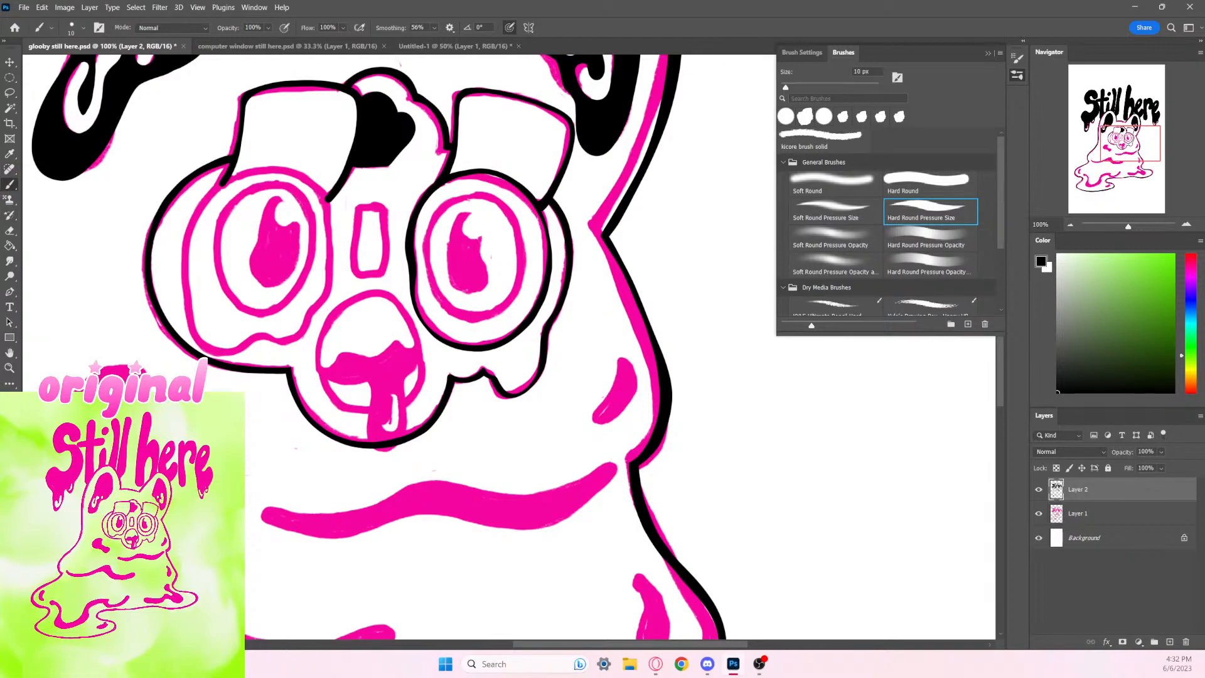
pyautogui.scroll(-1, 587, 356)
pyautogui.scroll(1, 587, 356)
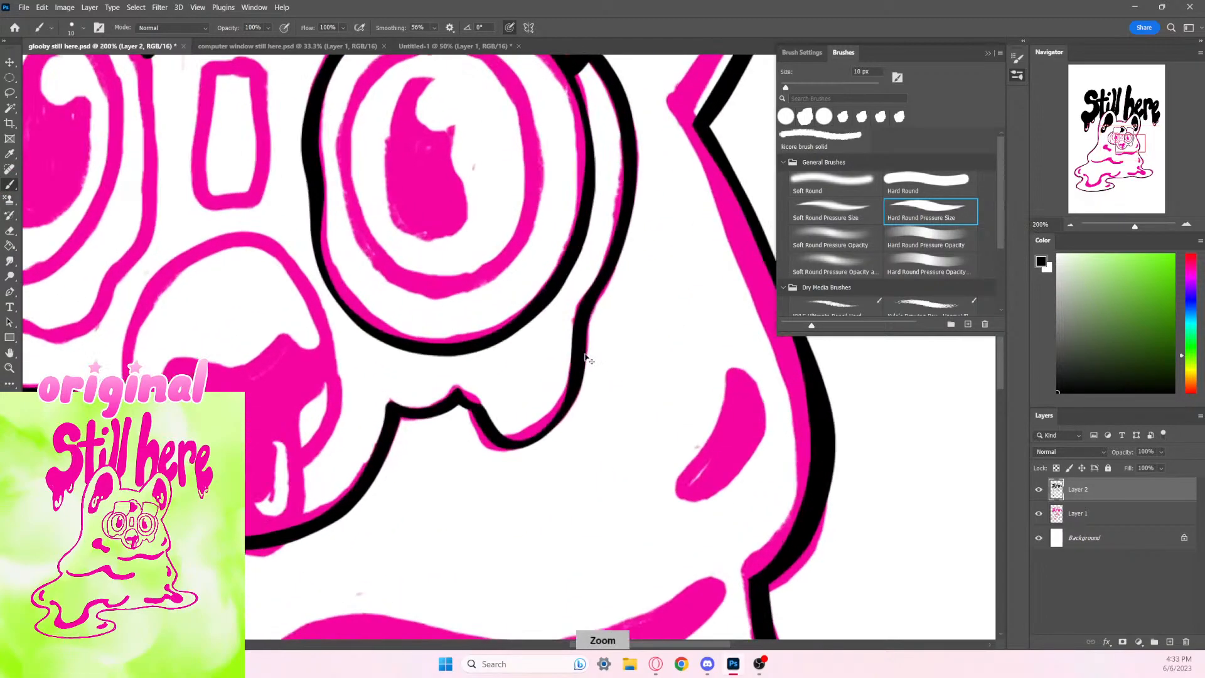
pyautogui.scroll(-1, 587, 356)
pyautogui.scroll(-2, 587, 357)
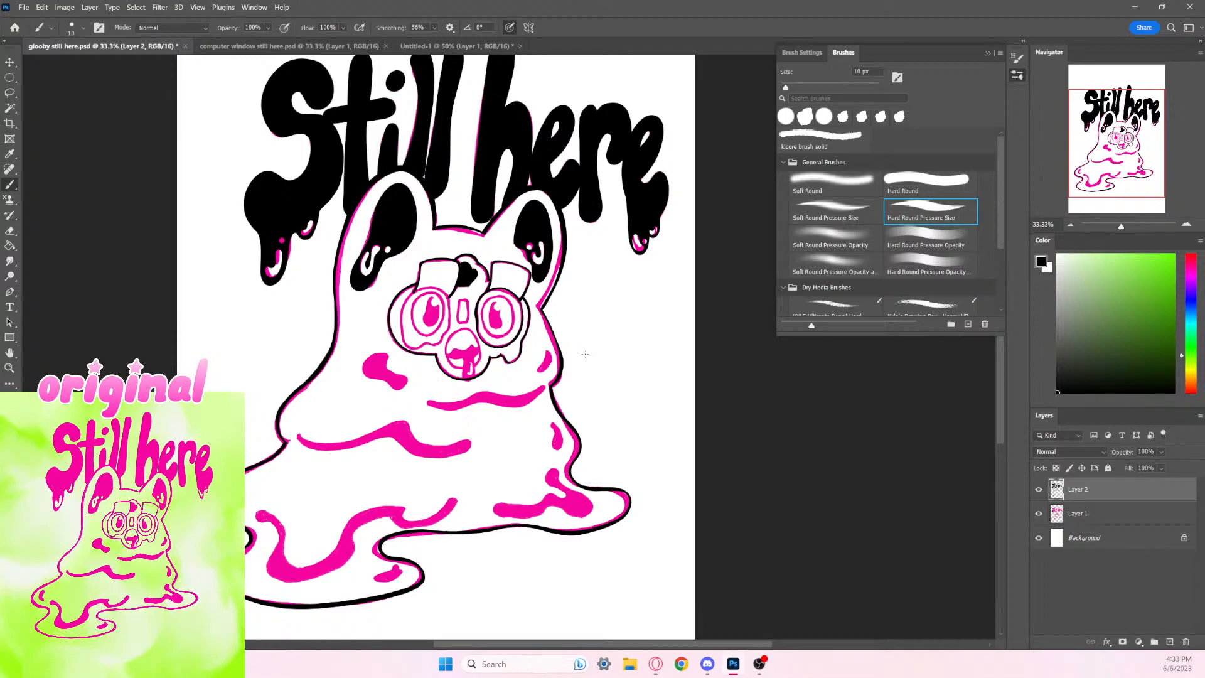
pyautogui.scroll(2, 585, 354)
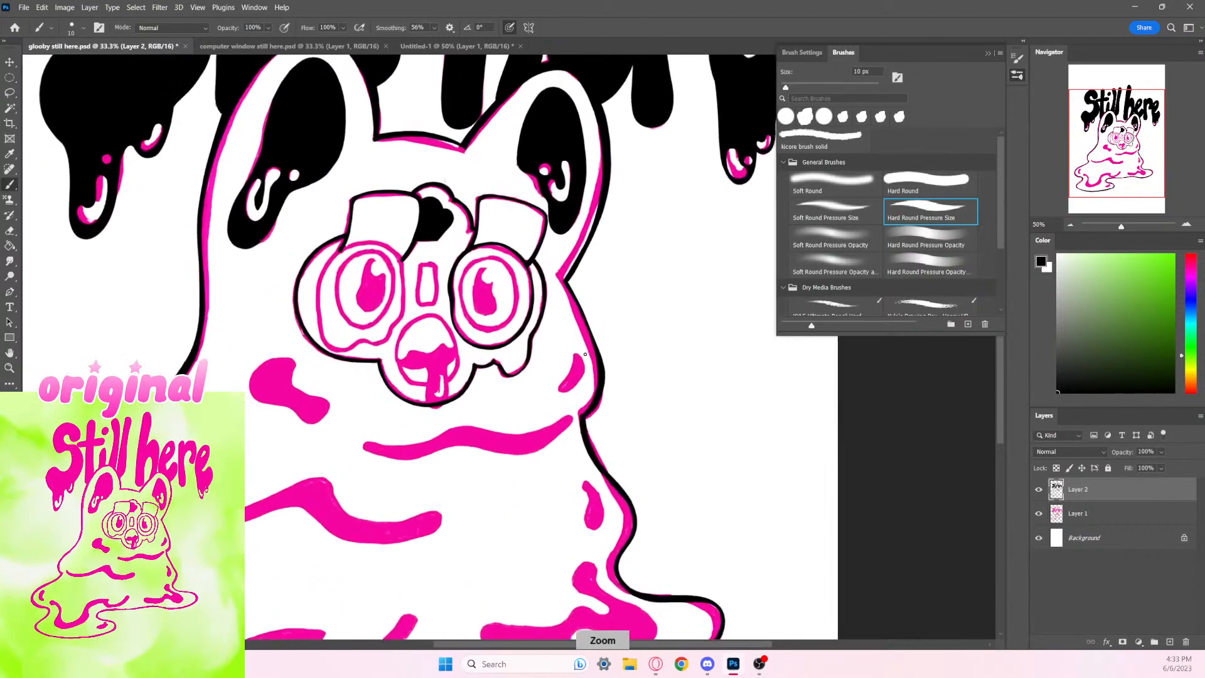
pyautogui.scroll(1, 586, 356)
pyautogui.press('e')
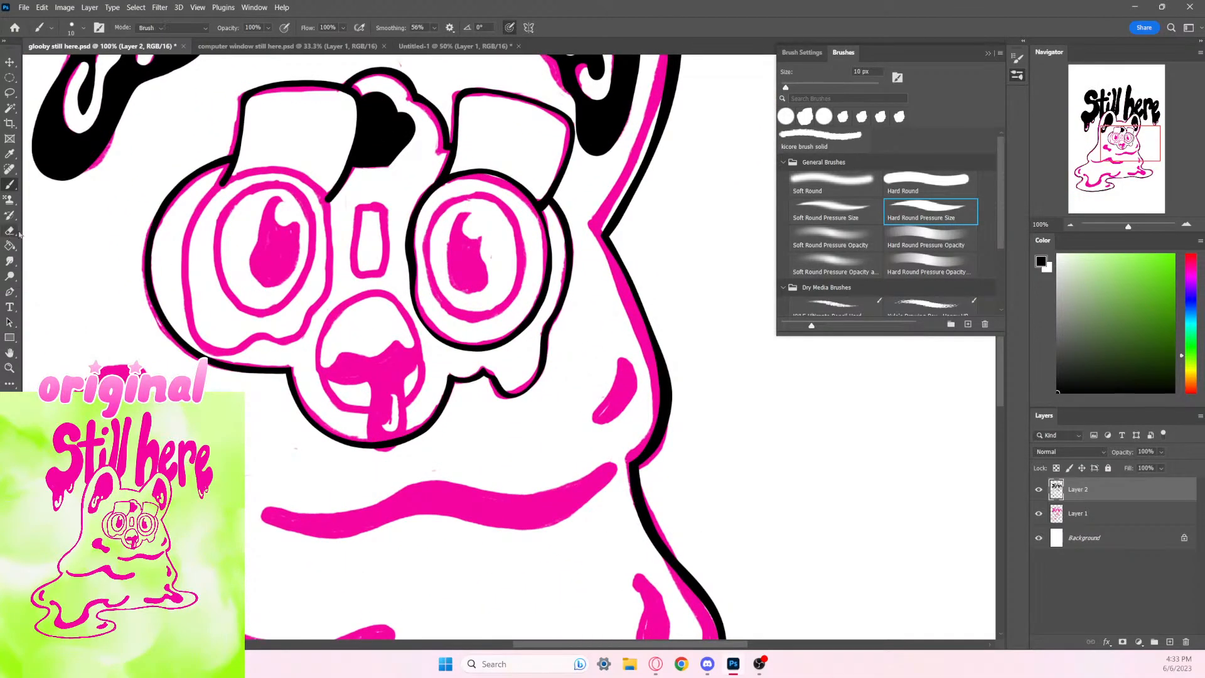
pyautogui.press('[')
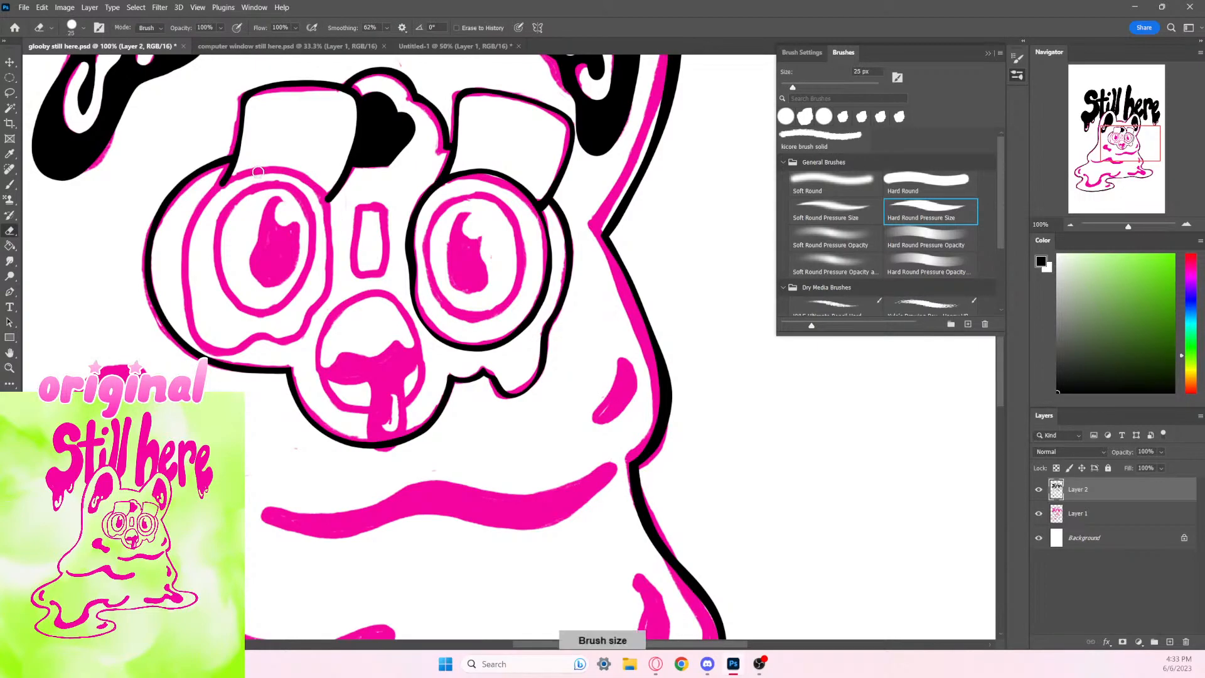
pyautogui.moveTo(236, 179); pyautogui.dragTo(202, 203)
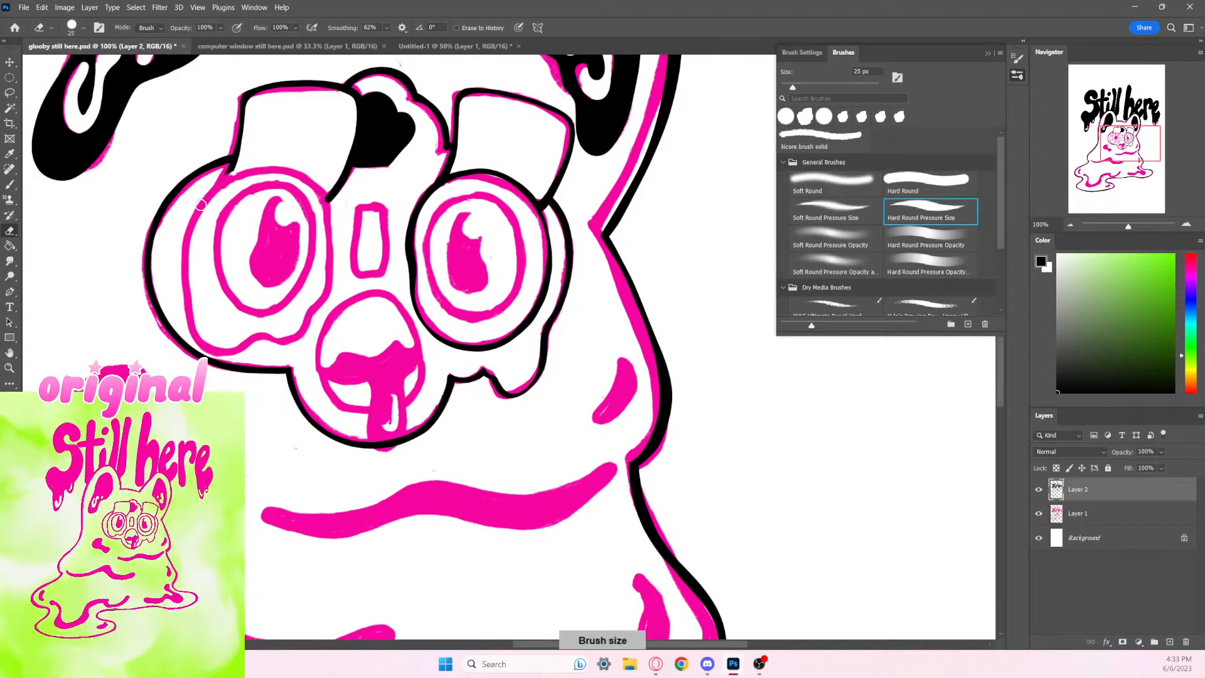
pyautogui.hotkey('ctrl', 'z')
# Step: Trace the left goggle's whole rim, including its wavy lower edge, in black with the Brush at 20 px
pyautogui.click(10, 185)
pyautogui.press(']')
pyautogui.press(']')
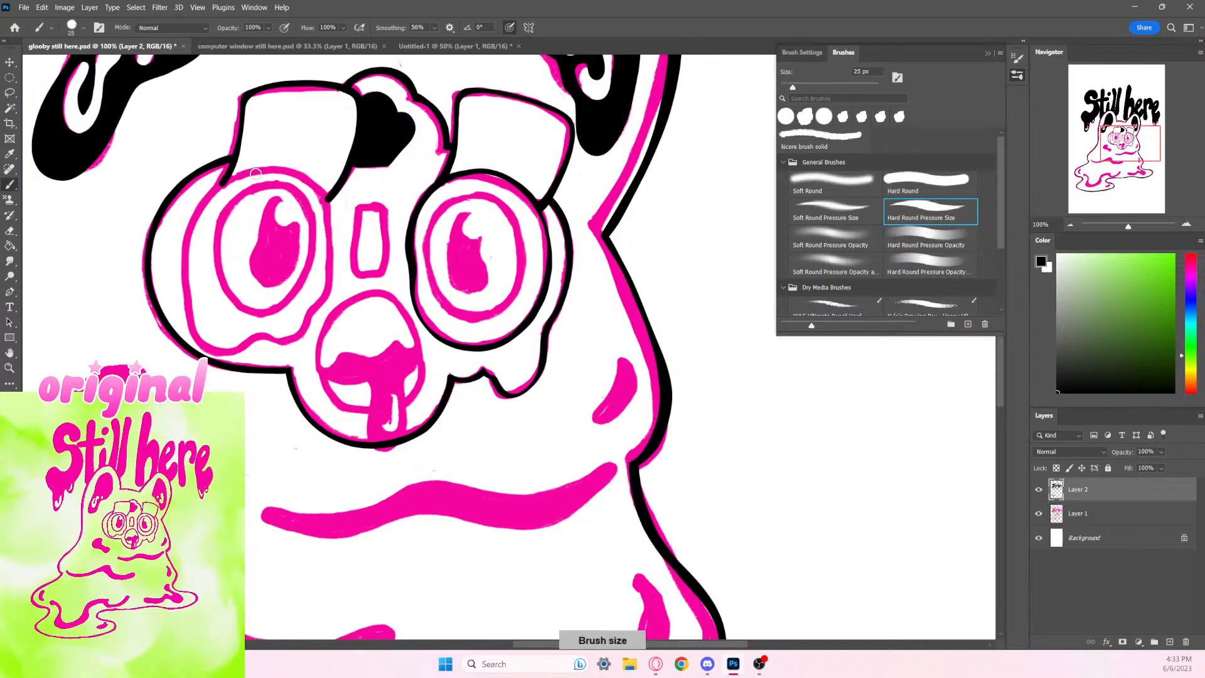
pyautogui.moveTo(252, 171)
pyautogui.mouseDown()
pyautogui.moveTo(207, 198)
pyautogui.moveTo(183, 260)
pyautogui.moveTo(193, 324)
pyautogui.moveTo(217, 352)
pyautogui.moveTo(305, 329)
pyautogui.moveTo(333, 254)
pyautogui.moveTo(319, 188)
pyautogui.moveTo(284, 167)
pyautogui.moveTo(229, 183)
pyautogui.mouseUp()
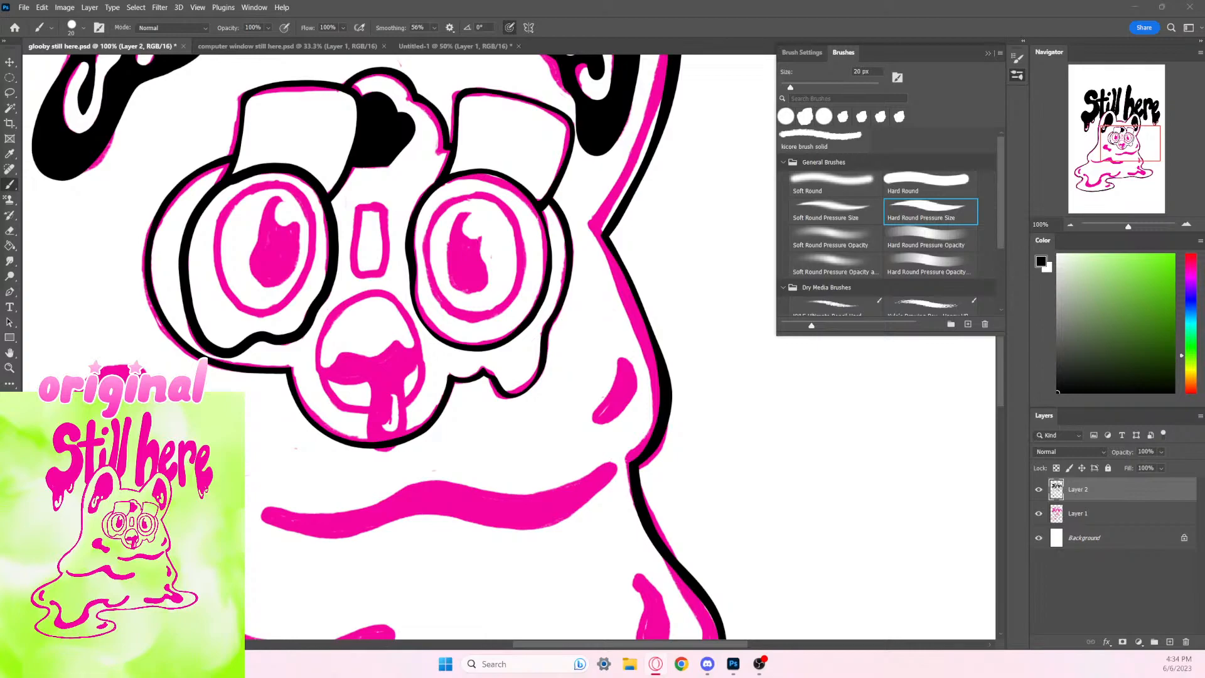
pyautogui.hotkey('alt', 'Tab')
# Step: Thin the left goggle's rim by erasing along its inner edge with the Eraser at 25 px
pyautogui.click(11, 231)
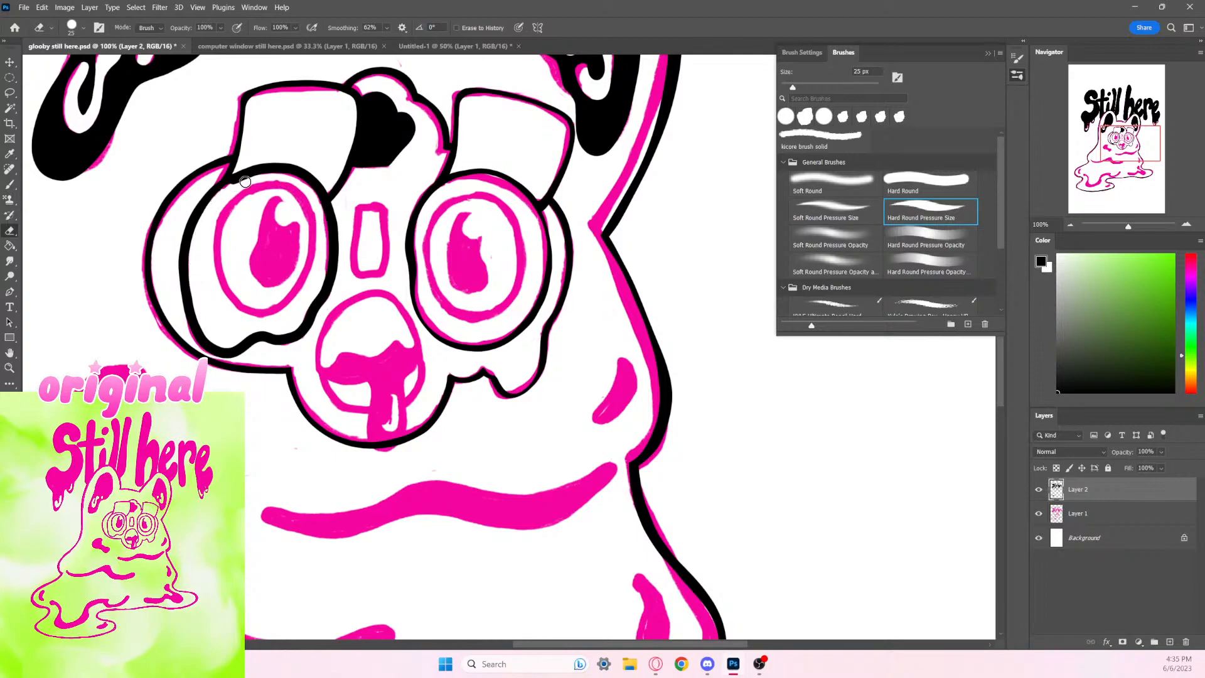
pyautogui.moveTo(291, 177)
pyautogui.mouseDown()
pyautogui.moveTo(329, 226)
pyautogui.moveTo(318, 289)
pyautogui.moveTo(283, 310)
pyautogui.moveTo(192, 270)
pyautogui.moveTo(228, 192)
pyautogui.moveTo(271, 179)
pyautogui.moveTo(302, 183)
pyautogui.moveTo(321, 206)
pyautogui.moveTo(309, 293)
pyautogui.mouseUp()
pyautogui.moveTo(201, 244)
pyautogui.mouseDown()
pyautogui.moveTo(199, 319)
pyautogui.moveTo(216, 346)
pyautogui.moveTo(252, 334)
pyautogui.mouseUp()
pyautogui.hotkey('ctrl', 'z')
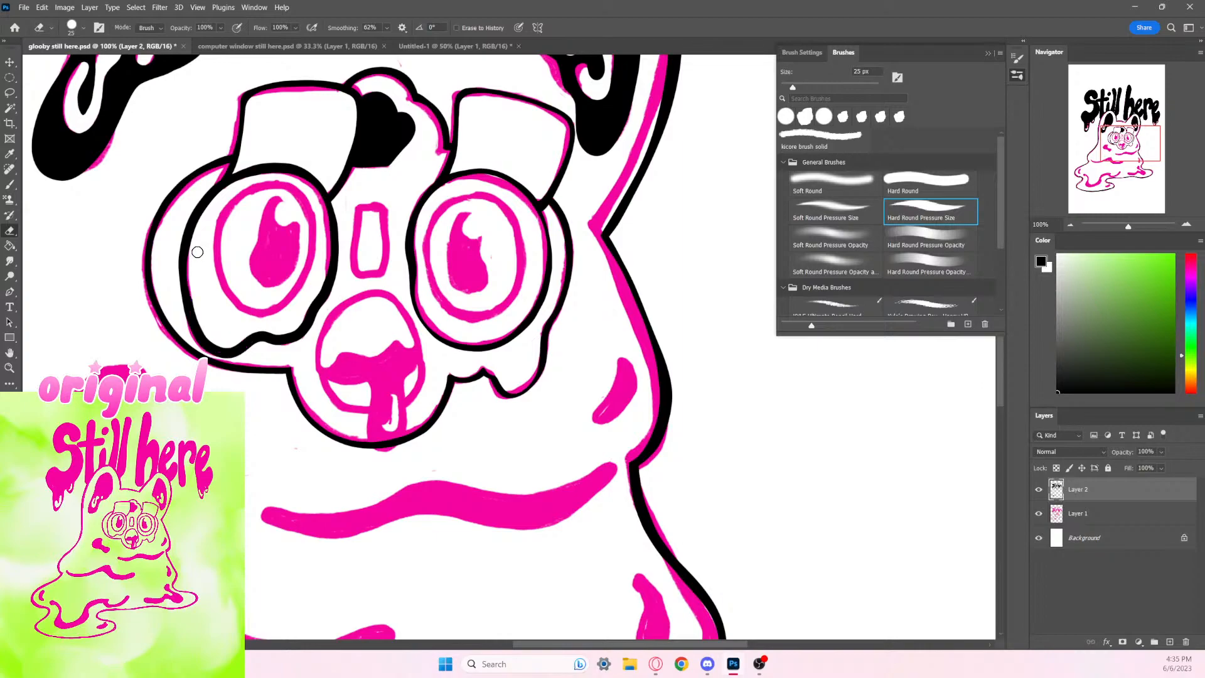
pyautogui.moveTo(197, 251)
pyautogui.mouseDown()
pyautogui.moveTo(195, 300)
pyautogui.moveTo(216, 332)
pyautogui.moveTo(191, 279)
pyautogui.moveTo(202, 330)
pyautogui.moveTo(221, 342)
pyautogui.mouseUp()
pyautogui.hotkey('ctrl', 'z')
pyautogui.hotkey('ctrl', 'z')
pyautogui.moveTo(194, 272)
pyautogui.mouseDown()
pyautogui.moveTo(206, 330)
pyautogui.moveTo(233, 347)
pyautogui.moveTo(289, 329)
pyautogui.moveTo(322, 276)
pyautogui.moveTo(326, 221)
pyautogui.moveTo(319, 295)
pyautogui.mouseUp()
pyautogui.hotkey('ctrl', 'z')
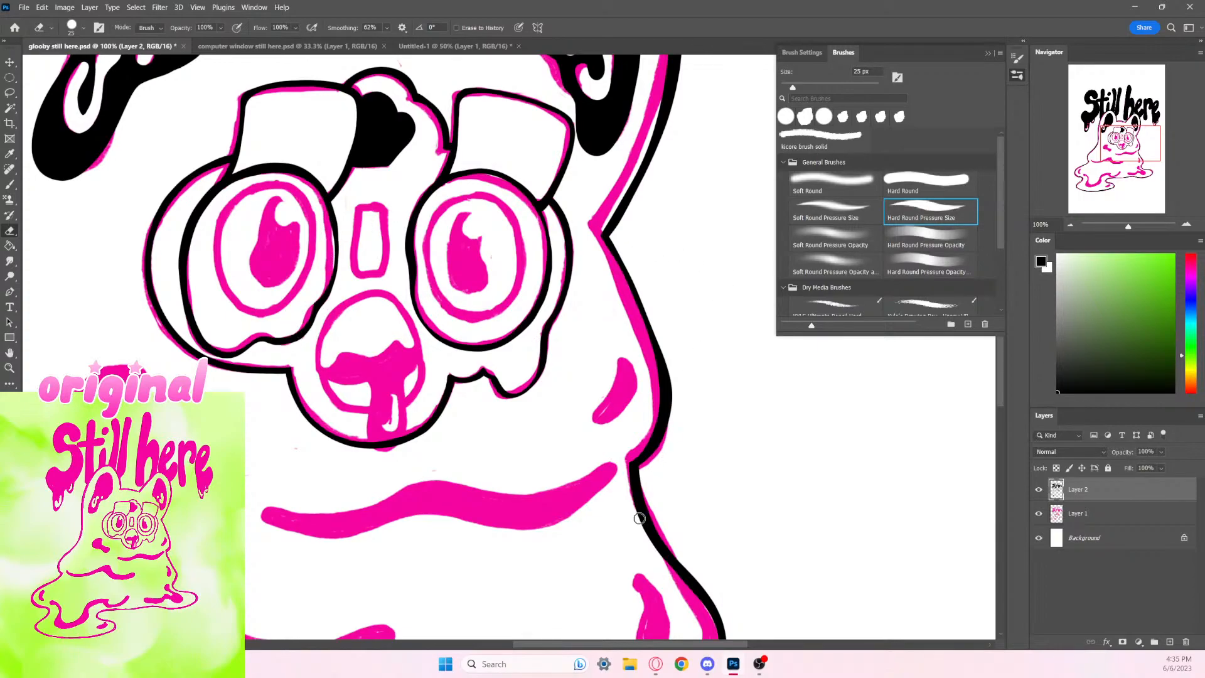
pyautogui.moveTo(195, 295)
pyautogui.mouseDown()
pyautogui.moveTo(197, 231)
pyautogui.moveTo(219, 189)
pyautogui.moveTo(282, 177)
pyautogui.moveTo(306, 197)
pyautogui.mouseUp()
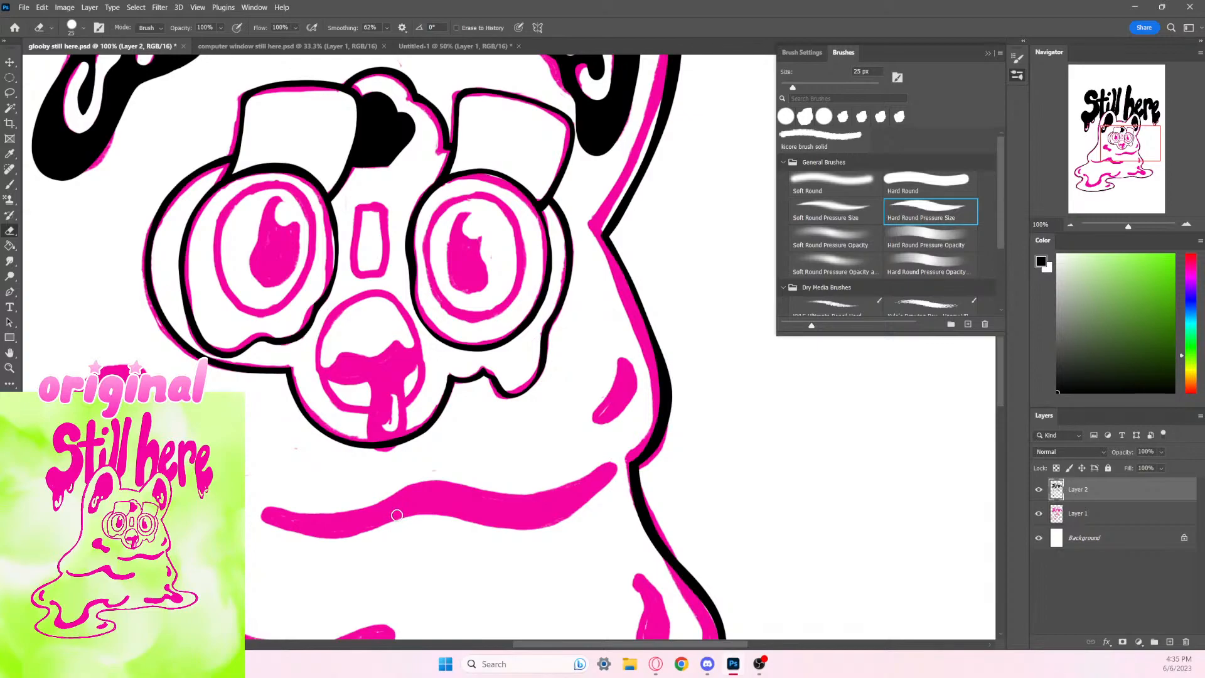
# Step: Ink the small rectangle between the goggles in black at 20 px and erase its inner edge at 15 px
pyautogui.press('b')
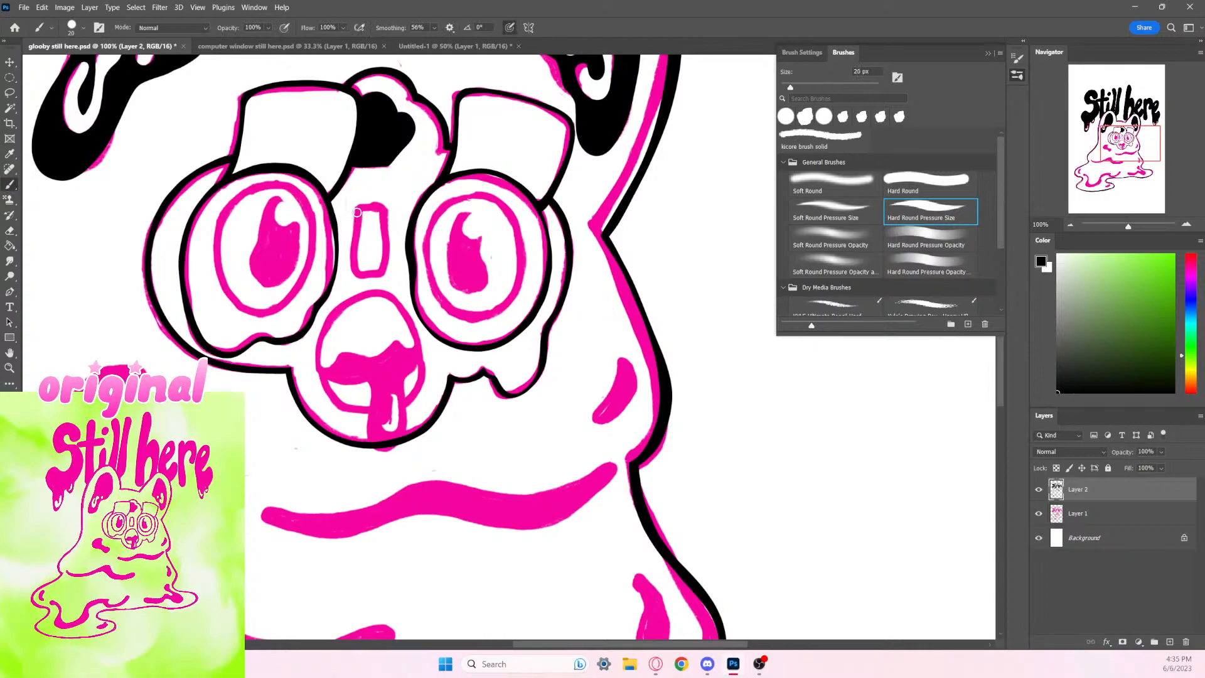
pyautogui.moveTo(357, 212)
pyautogui.mouseDown()
pyautogui.moveTo(352, 276)
pyautogui.moveTo(378, 275)
pyautogui.moveTo(387, 251)
pyautogui.moveTo(384, 204)
pyautogui.moveTo(348, 210)
pyautogui.moveTo(347, 277)
pyautogui.mouseUp()
pyautogui.click(10, 230)
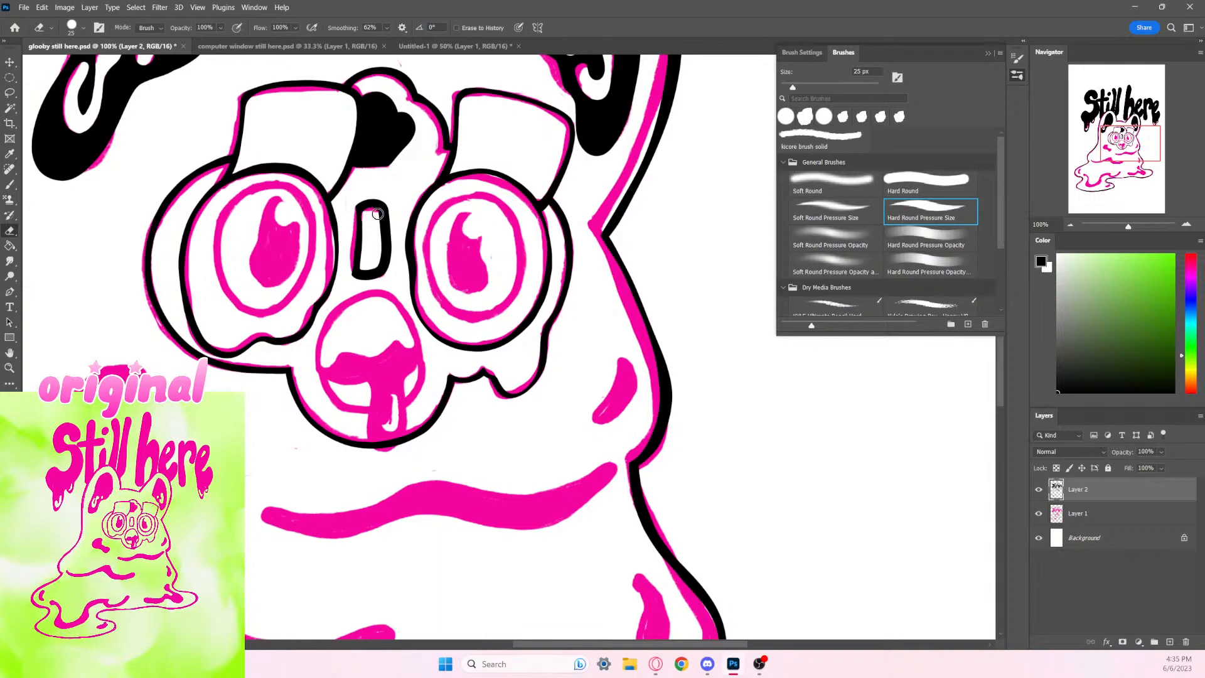
pyautogui.moveTo(377, 214)
pyautogui.mouseDown()
pyautogui.moveTo(371, 269)
pyautogui.moveTo(361, 267)
pyautogui.moveTo(365, 211)
pyautogui.mouseUp()
pyautogui.hotkey('ctrl', 'z')
pyautogui.press('[')
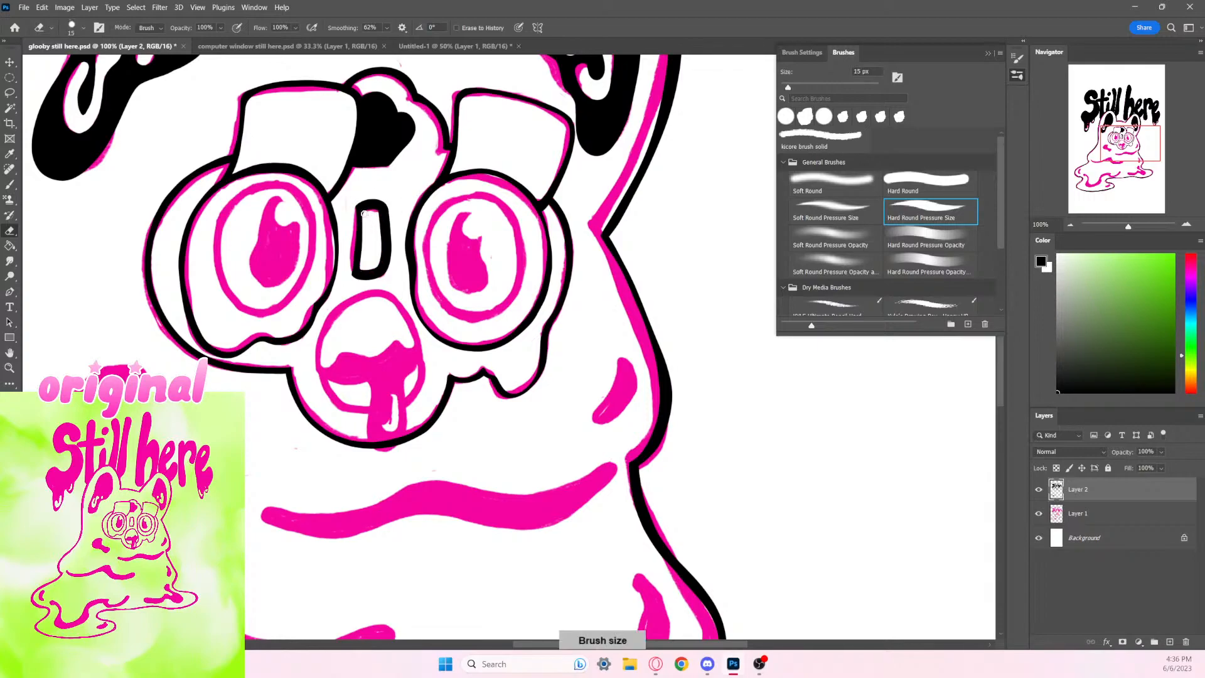
pyautogui.moveTo(363, 213)
pyautogui.mouseDown()
pyautogui.moveTo(362, 273)
pyautogui.moveTo(382, 253)
pyautogui.moveTo(377, 211)
pyautogui.moveTo(362, 213)
pyautogui.moveTo(377, 216)
pyautogui.mouseUp()
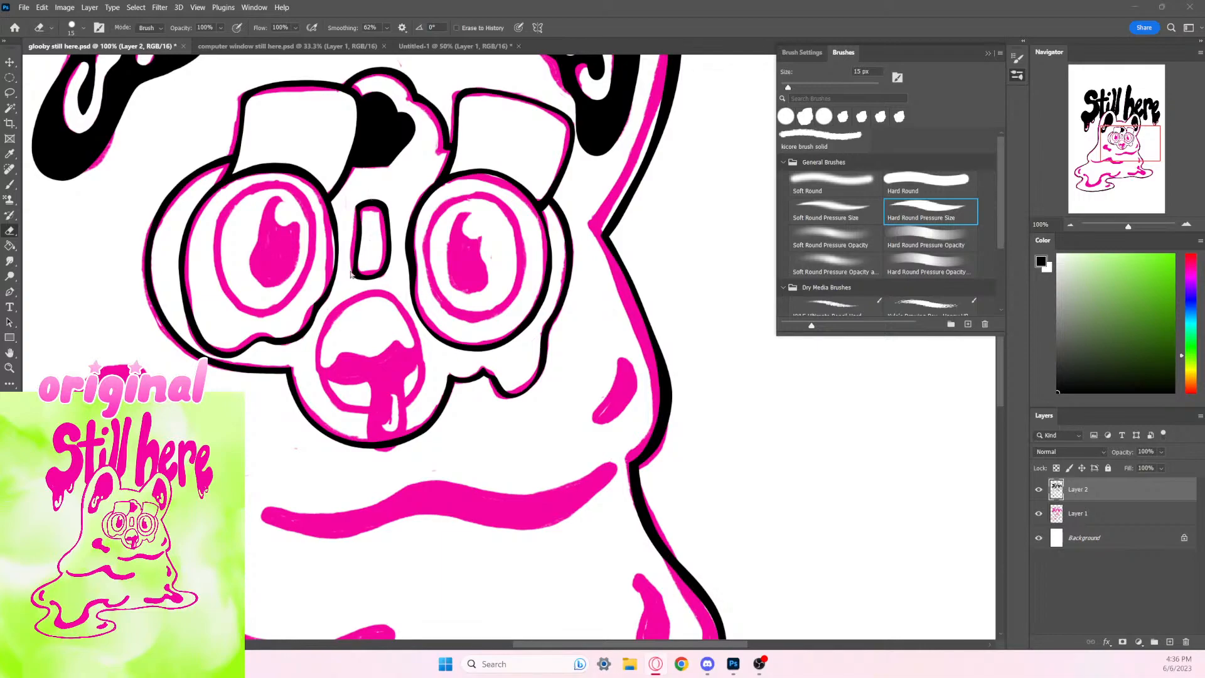
# Step: Touch up the lower-left corner of the rectangle between the goggles with the black Brush at 15 px
pyautogui.press('b')
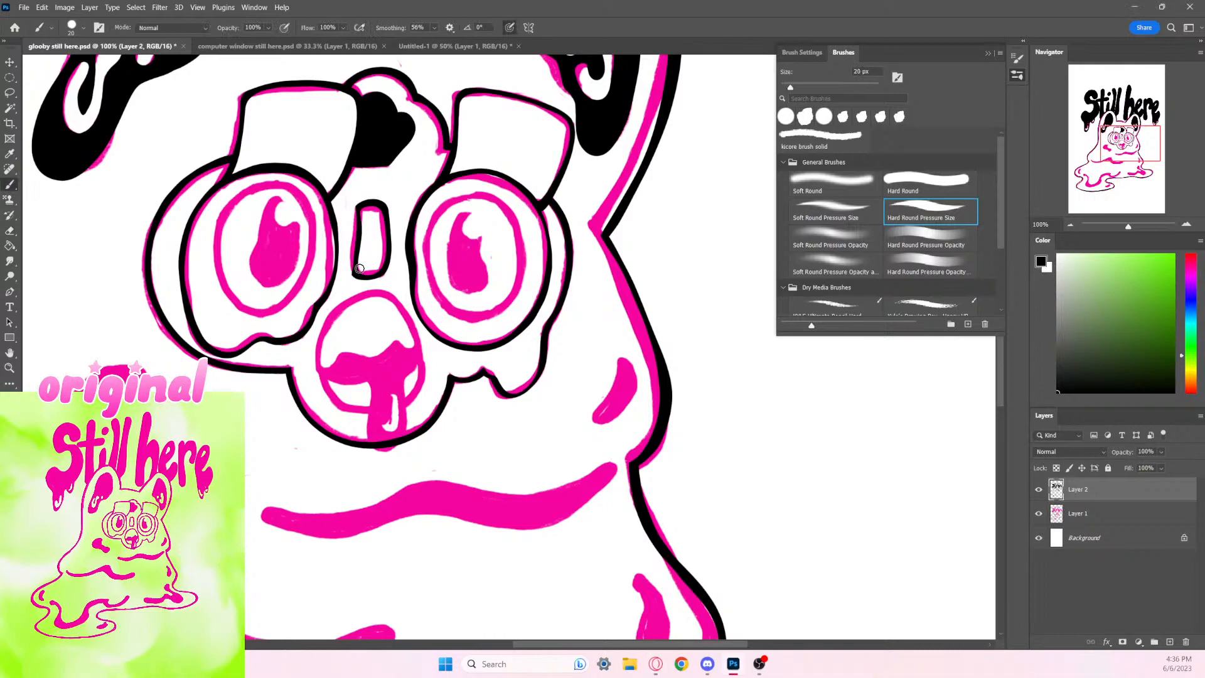
pyautogui.press('[')
pyautogui.moveTo(350, 265); pyautogui.dragTo(362, 286)
pyautogui.hotkey('ctrl', 'z')
pyautogui.press('e')
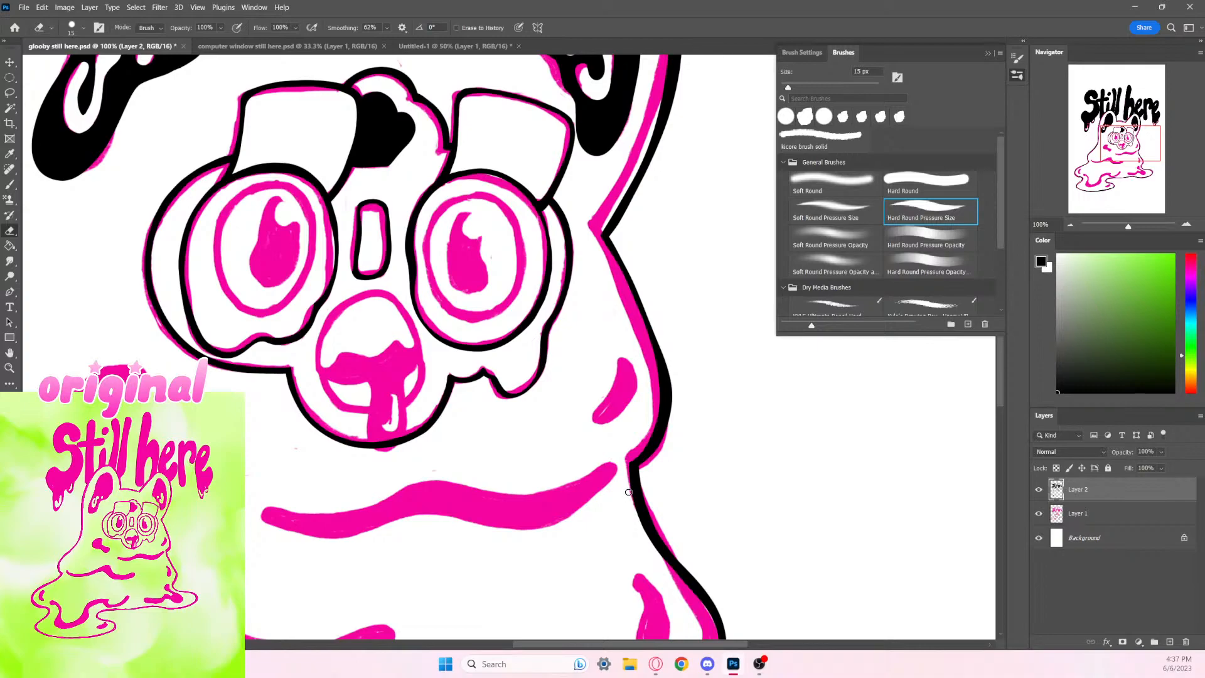
# Step: Trace the oval nose-and-mouth outline inside the muzzle in black at 15 px, leaving a gap at the tongue
pyautogui.scroll(-2, 628, 492)
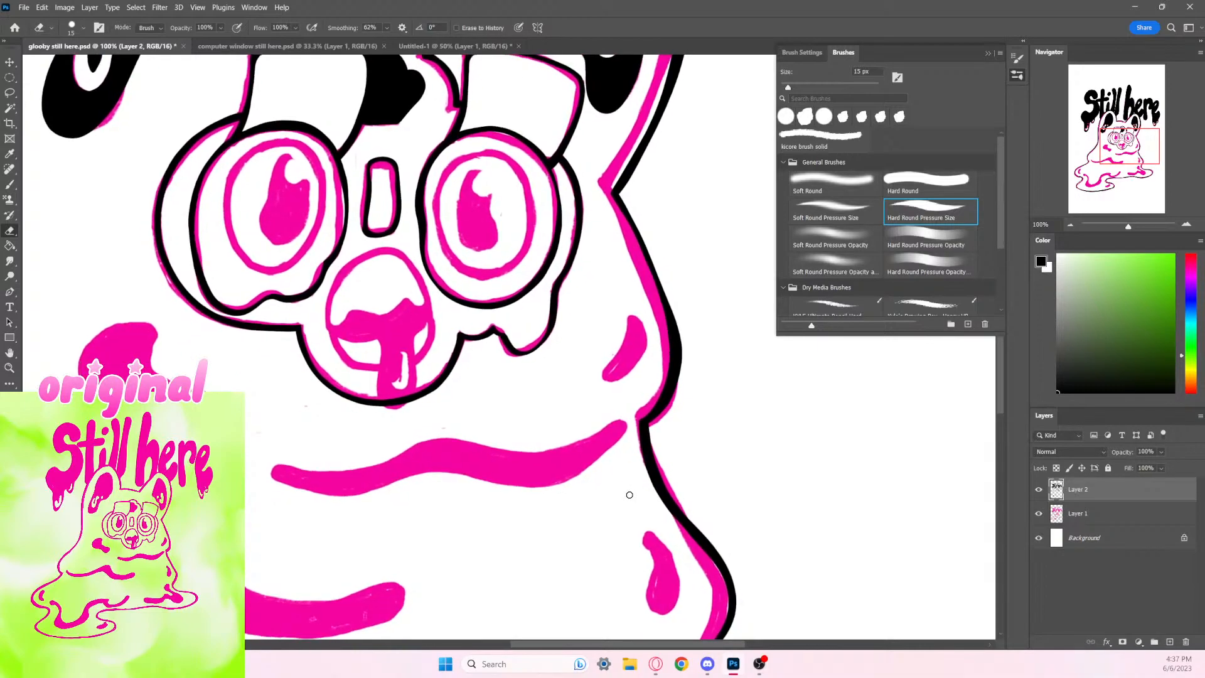
pyautogui.click(10, 185)
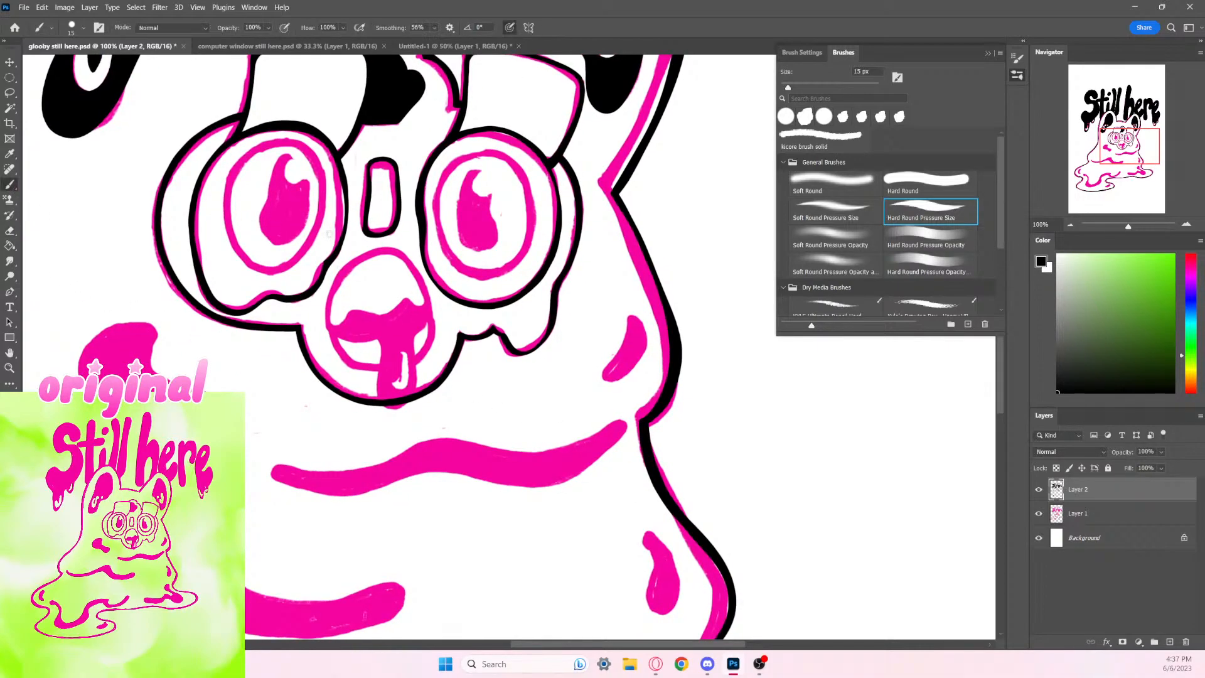
pyautogui.moveTo(331, 324)
pyautogui.mouseDown()
pyautogui.moveTo(351, 256)
pyautogui.moveTo(391, 247)
pyautogui.moveTo(414, 262)
pyautogui.mouseUp()
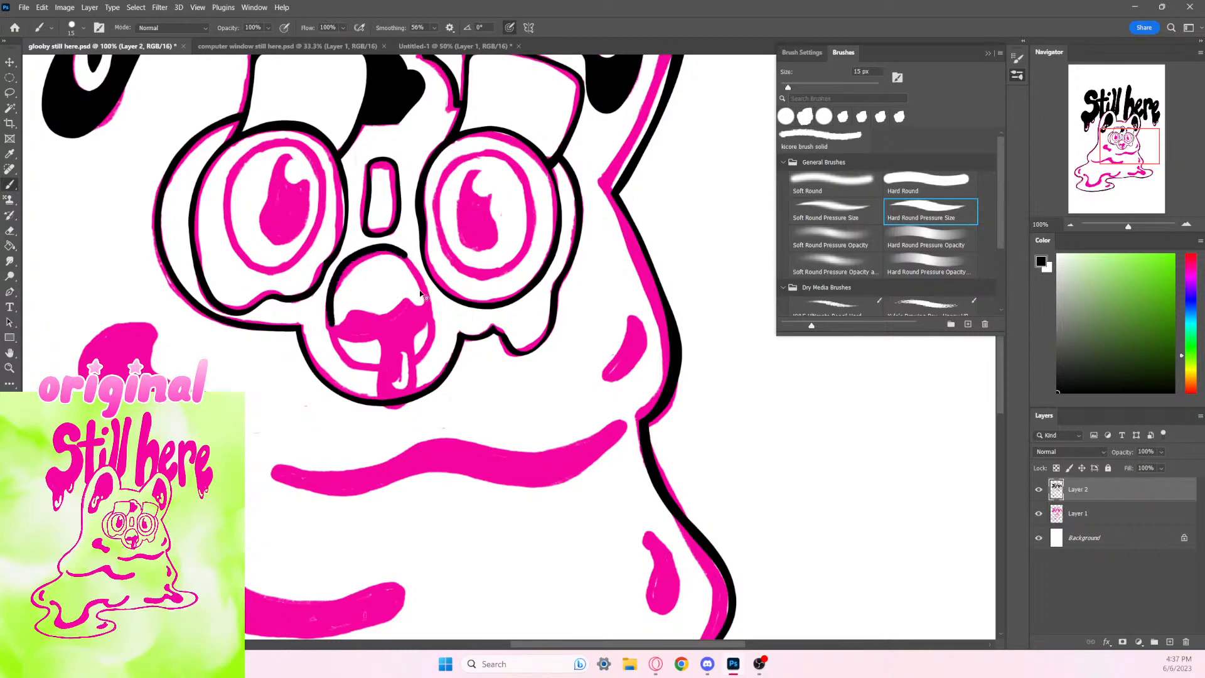
pyautogui.hotkey('ctrl', 'z')
pyautogui.moveTo(427, 309)
pyautogui.mouseDown()
pyautogui.moveTo(411, 258)
pyautogui.moveTo(376, 247)
pyautogui.moveTo(343, 271)
pyautogui.moveTo(333, 328)
pyautogui.mouseUp()
pyautogui.hotkey('ctrl', 'z')
pyautogui.moveTo(430, 314)
pyautogui.mouseDown()
pyautogui.moveTo(400, 250)
pyautogui.moveTo(345, 270)
pyautogui.moveTo(330, 321)
pyautogui.moveTo(339, 313)
pyautogui.moveTo(350, 366)
pyautogui.moveTo(379, 376)
pyautogui.mouseUp()
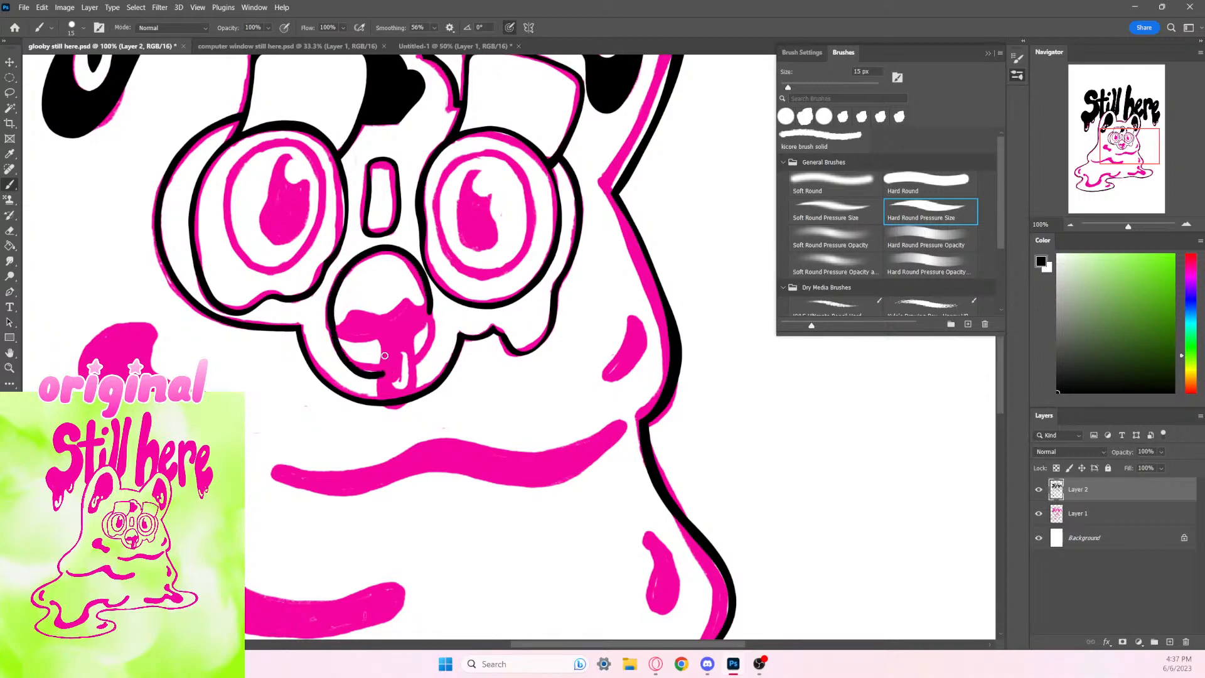
pyautogui.hotkey('ctrl', 'z')
pyautogui.moveTo(331, 322)
pyautogui.mouseDown()
pyautogui.moveTo(344, 361)
pyautogui.moveTo(385, 368)
pyautogui.mouseUp()
pyautogui.moveTo(429, 311)
pyautogui.mouseDown()
pyautogui.moveTo(412, 362)
pyautogui.moveTo(389, 375)
pyautogui.moveTo(367, 368)
pyautogui.moveTo(399, 364)
pyautogui.mouseUp()
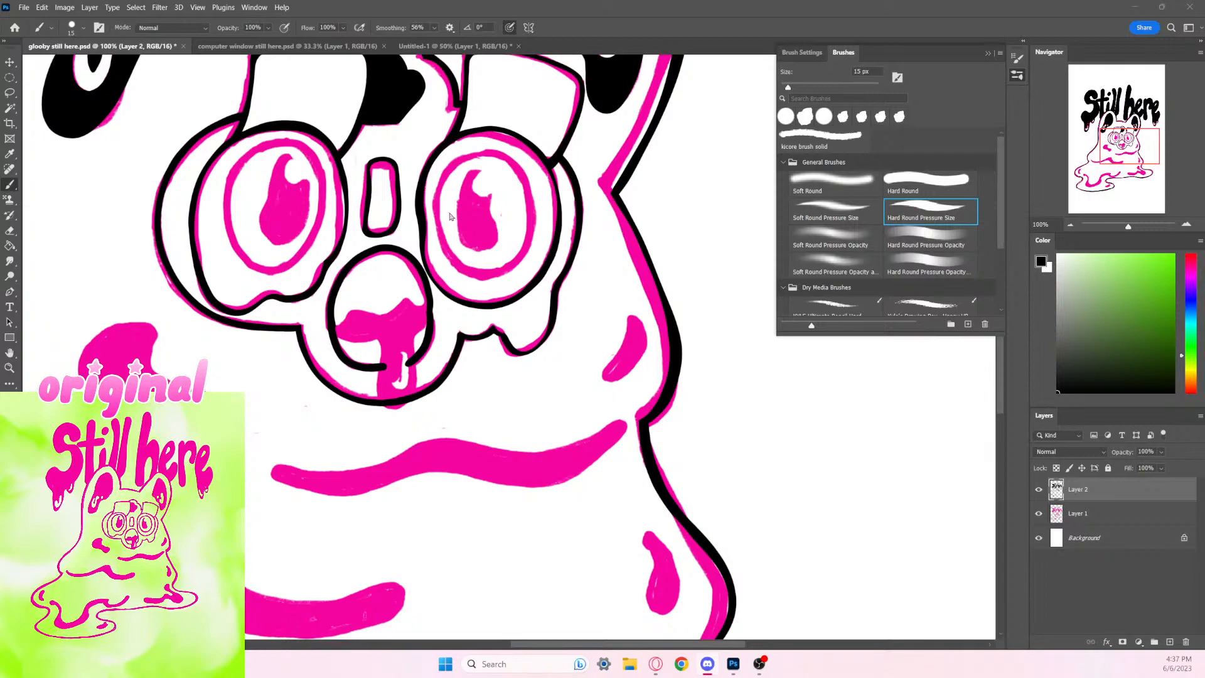
# Step: Thin the nose-and-mouth outline by erasing along its inner edge with the Eraser at 15 px
pyautogui.click(9, 230)
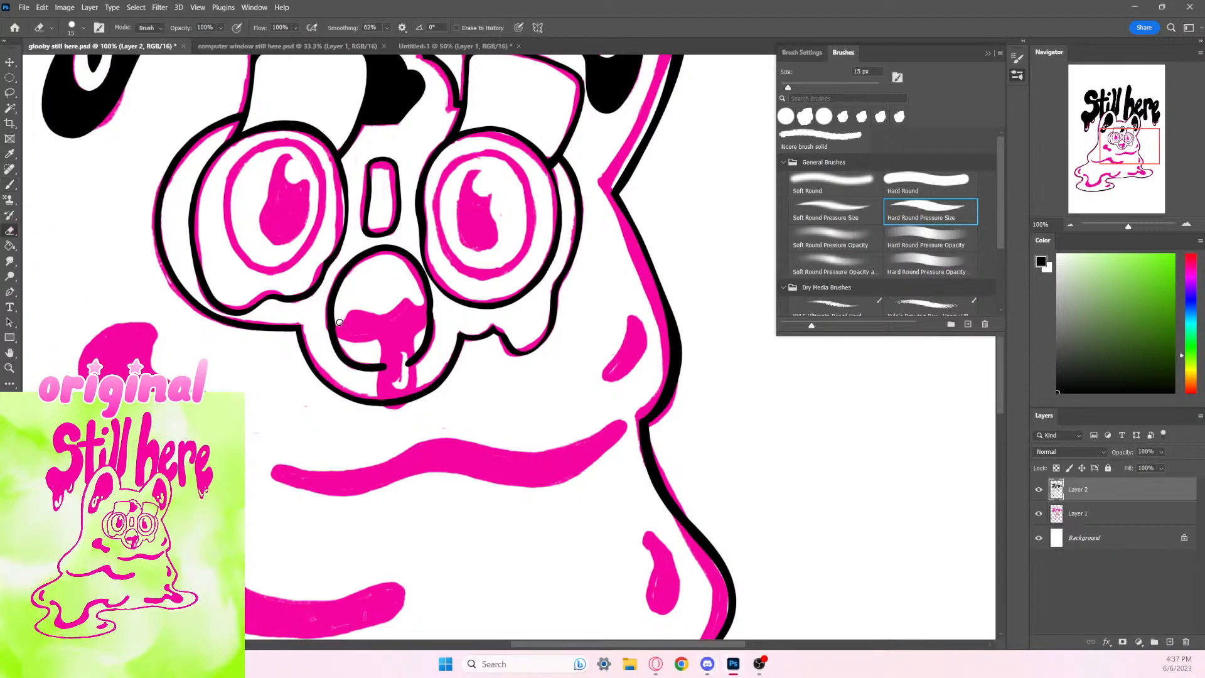
pyautogui.moveTo(349, 275)
pyautogui.mouseDown()
pyautogui.moveTo(363, 260)
pyautogui.moveTo(409, 258)
pyautogui.moveTo(424, 295)
pyautogui.mouseUp()
pyautogui.moveTo(339, 323)
pyautogui.mouseDown()
pyautogui.moveTo(338, 342)
pyautogui.moveTo(364, 364)
pyautogui.moveTo(424, 313)
pyautogui.moveTo(413, 354)
pyautogui.moveTo(395, 363)
pyautogui.mouseUp()
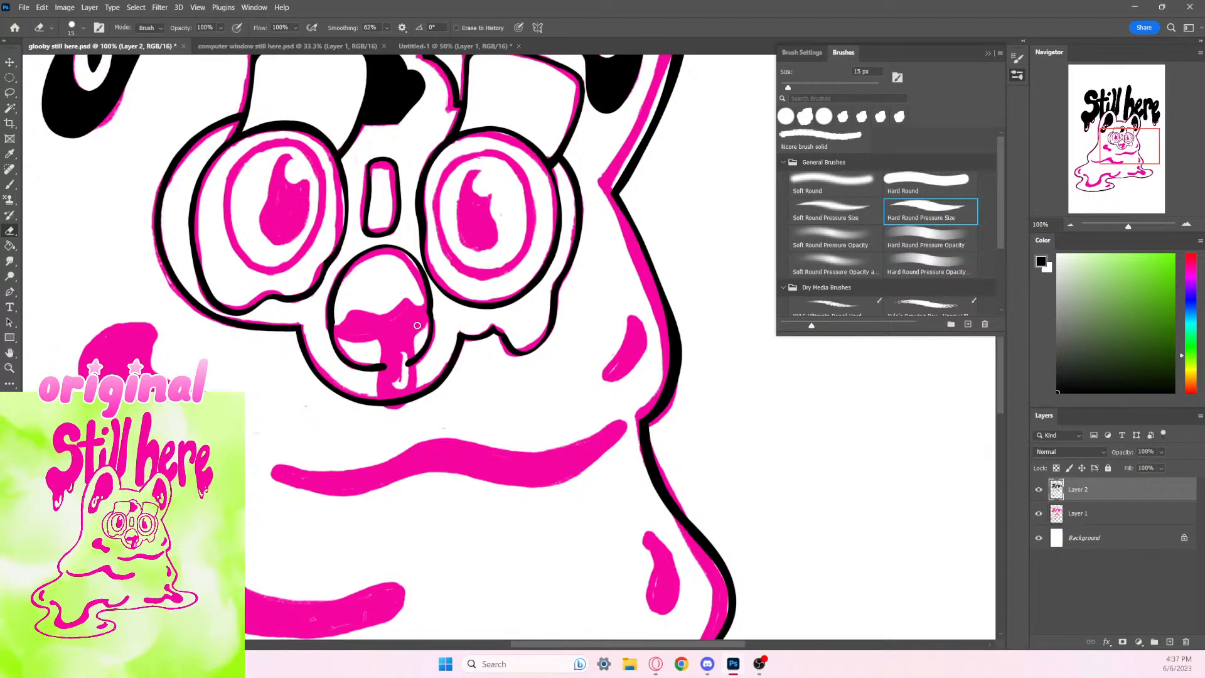
pyautogui.press('b')
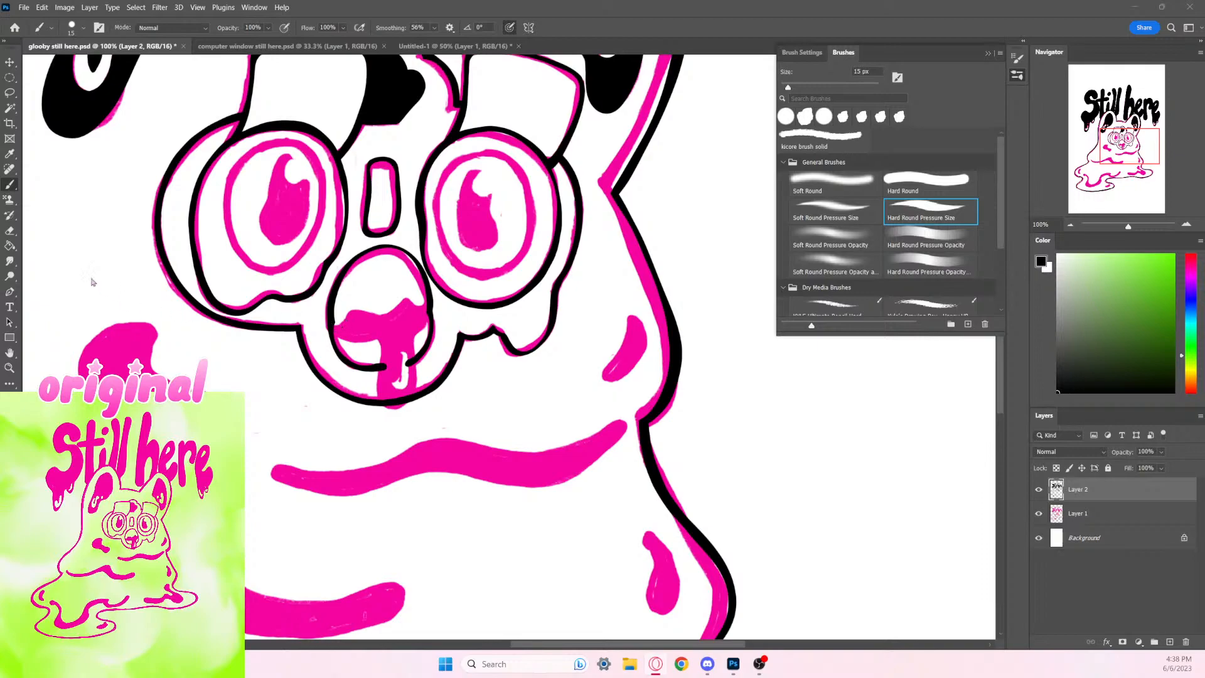
# Step: Trace the wavy upper-lip line across the bottom of the nose with the black Brush at 15 px
pyautogui.click(10, 185)
pyautogui.moveTo(331, 323); pyautogui.dragTo(403, 303)
pyautogui.moveTo(415, 304); pyautogui.dragTo(431, 301)
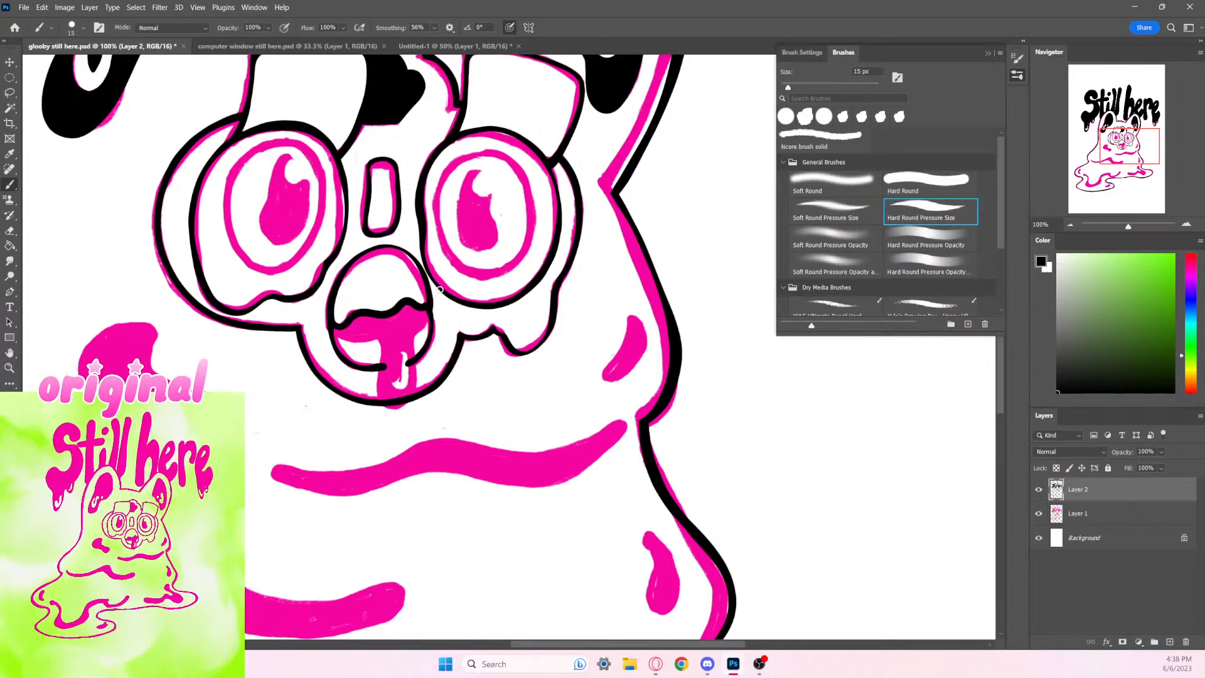
pyautogui.hotkey('ctrl', 'z')
pyautogui.moveTo(333, 324); pyautogui.dragTo(428, 307)
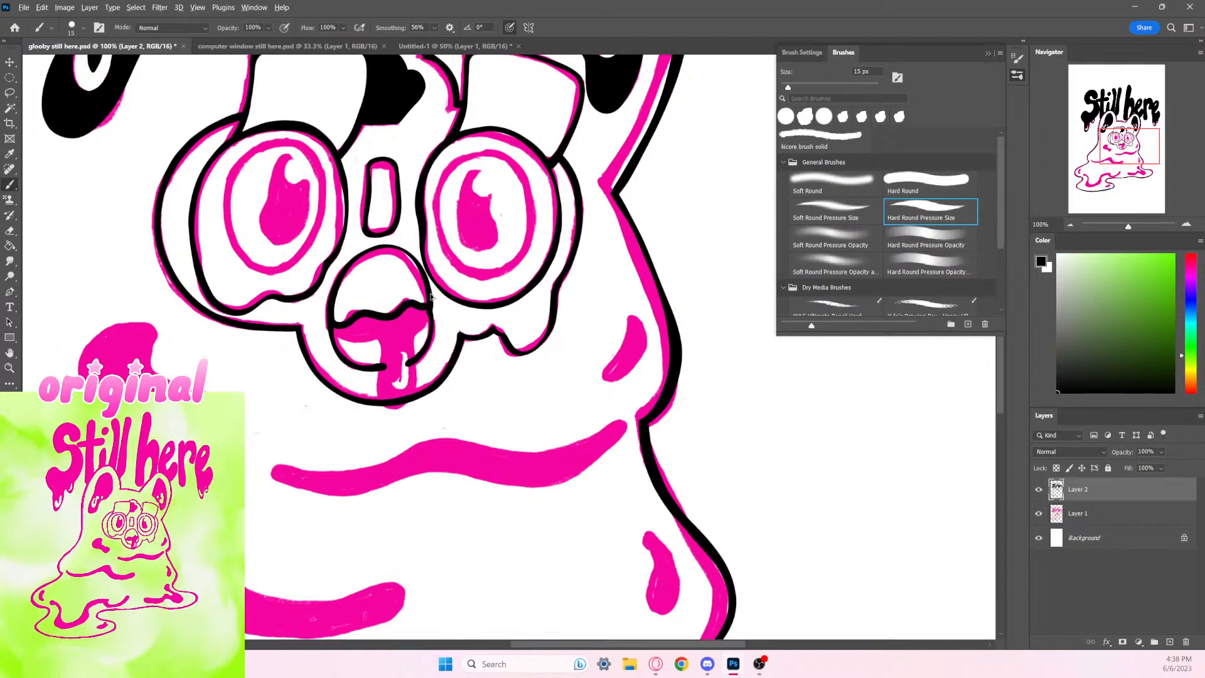
pyautogui.hotkey('ctrl', 'z')
pyautogui.moveTo(340, 325)
pyautogui.mouseDown()
pyautogui.moveTo(385, 315)
pyautogui.moveTo(429, 308)
pyautogui.mouseUp()
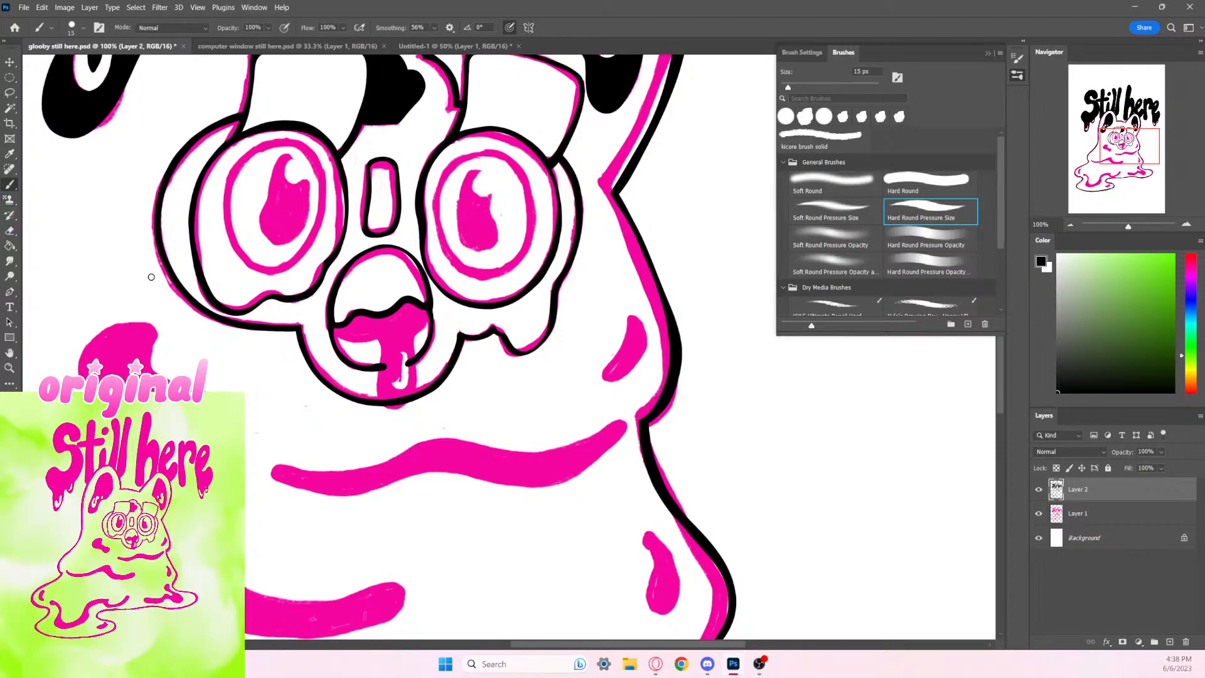
# Step: Thin the wavy upper-lip line by erasing along its top edge with the Eraser at 15 px
pyautogui.press('e')
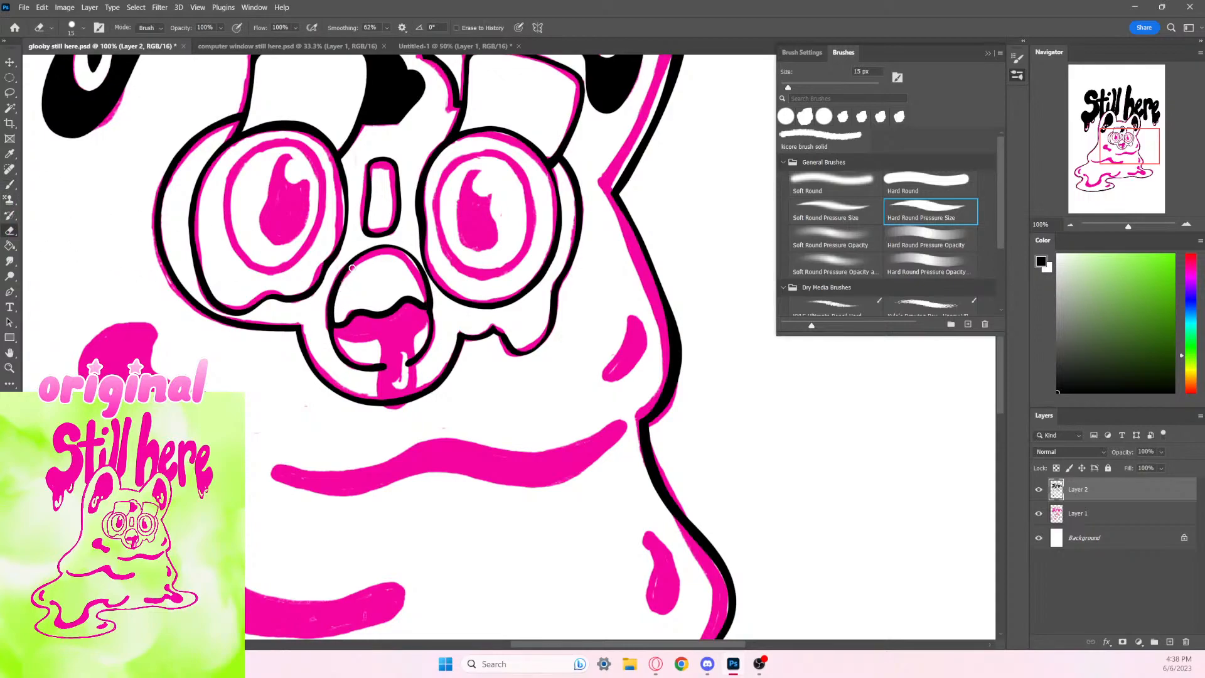
pyautogui.moveTo(356, 267); pyautogui.dragTo(336, 318)
pyautogui.hotkey('ctrl', 'z')
pyautogui.moveTo(355, 309)
pyautogui.mouseDown()
pyautogui.moveTo(391, 310)
pyautogui.moveTo(425, 286)
pyautogui.mouseUp()
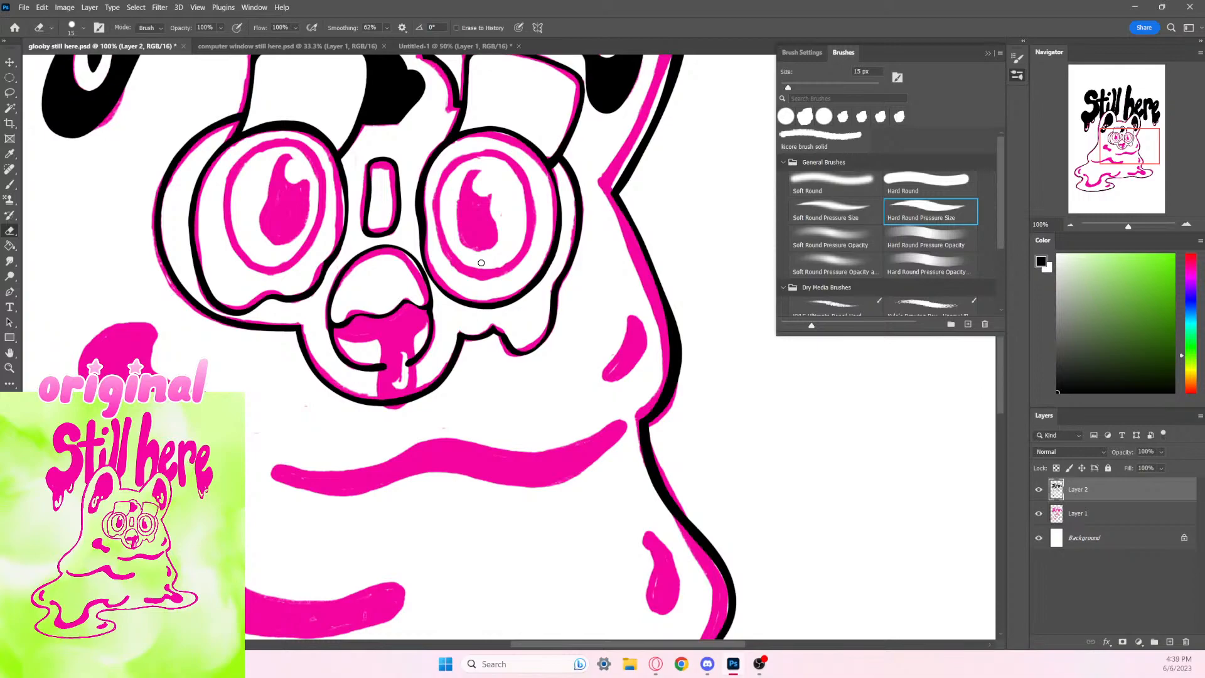
# Step: Outline the upper mouth shape and hanging tongue in black at 15 px and fill them solid black
pyautogui.click(10, 186)
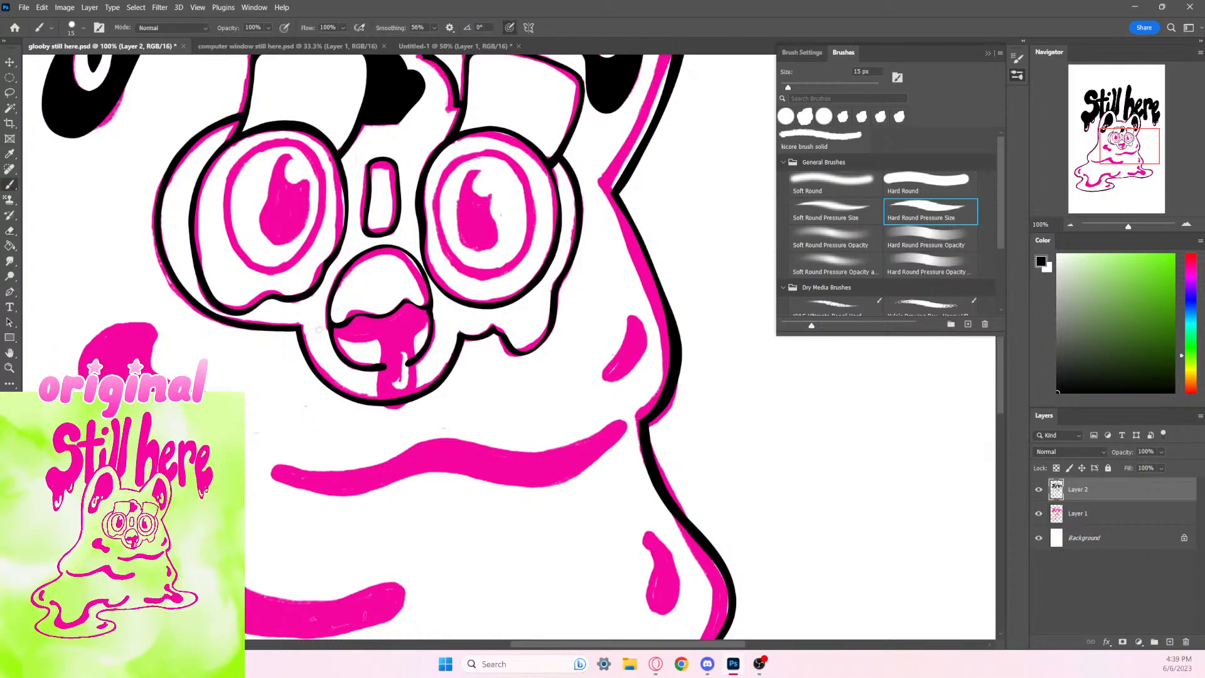
pyautogui.moveTo(333, 327); pyautogui.dragTo(387, 346)
pyautogui.hotkey('ctrl', 'z')
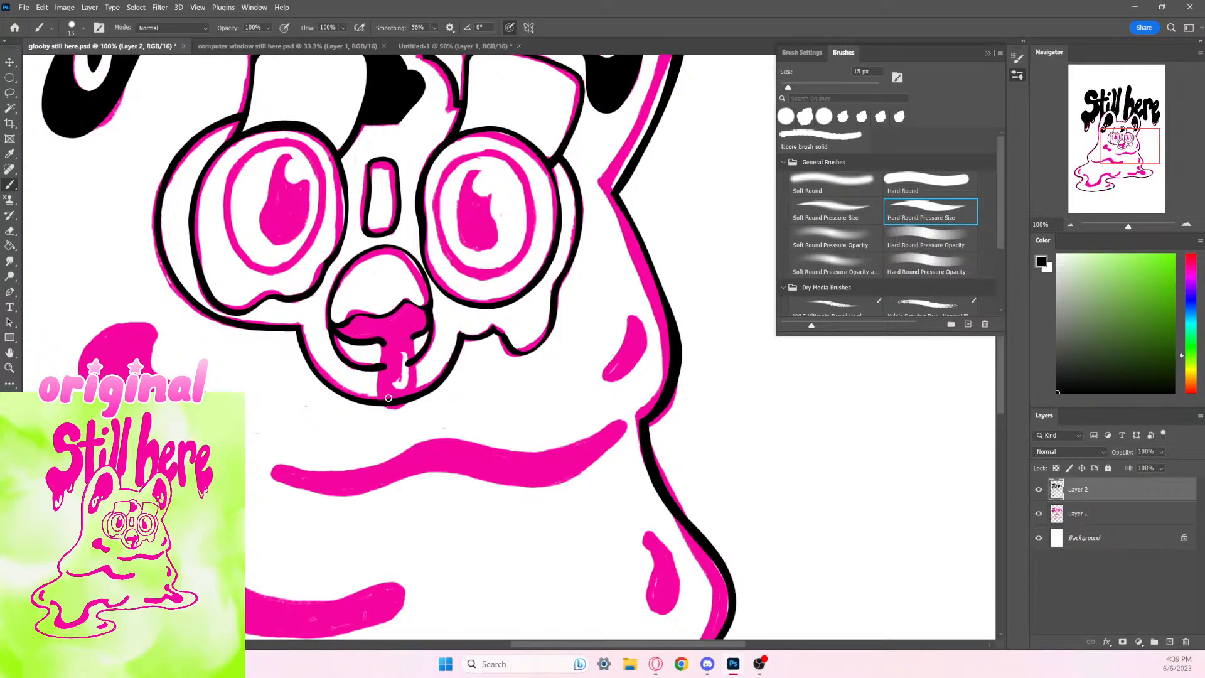
pyautogui.moveTo(382, 342)
pyautogui.mouseDown()
pyautogui.moveTo(378, 403)
pyautogui.moveTo(393, 411)
pyautogui.moveTo(409, 403)
pyautogui.moveTo(412, 335)
pyautogui.mouseUp()
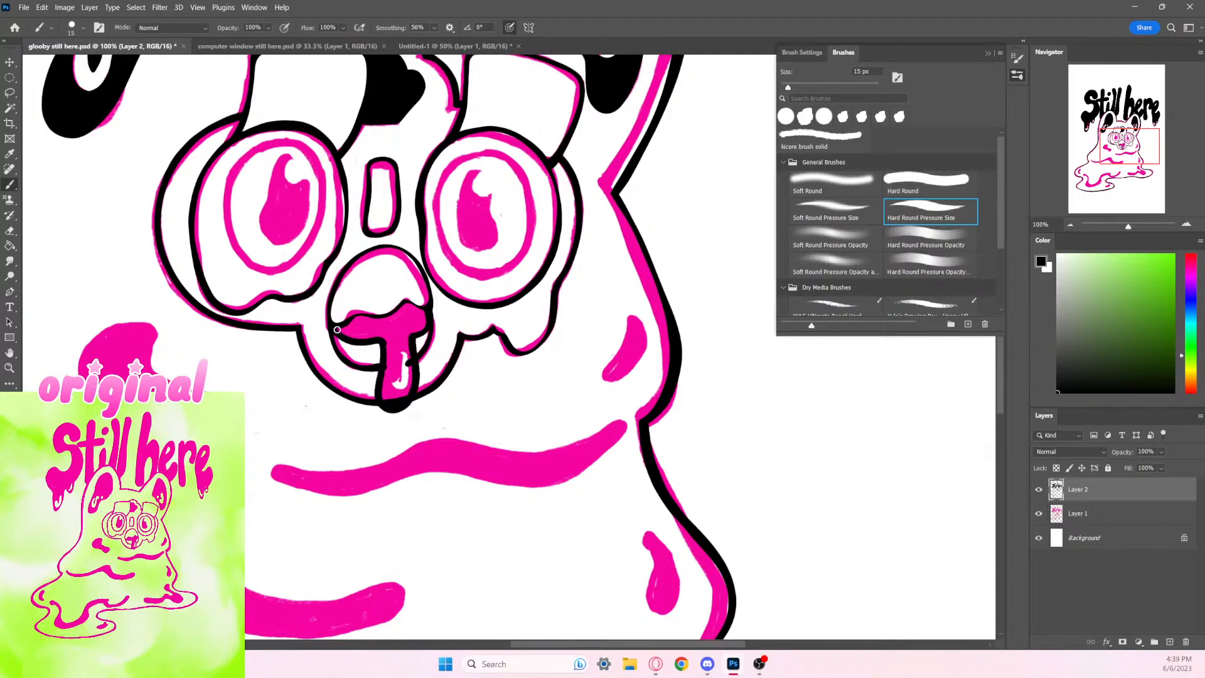
pyautogui.moveTo(335, 331)
pyautogui.mouseDown()
pyautogui.moveTo(391, 320)
pyautogui.moveTo(374, 320)
pyautogui.moveTo(411, 302)
pyautogui.moveTo(429, 315)
pyautogui.moveTo(397, 336)
pyautogui.moveTo(426, 317)
pyautogui.moveTo(412, 312)
pyautogui.moveTo(387, 347)
pyautogui.moveTo(346, 333)
pyautogui.moveTo(371, 337)
pyautogui.moveTo(392, 332)
pyautogui.moveTo(350, 333)
pyautogui.moveTo(422, 317)
pyautogui.moveTo(379, 345)
pyautogui.moveTo(422, 319)
pyautogui.moveTo(419, 292)
pyautogui.moveTo(400, 333)
pyautogui.moveTo(389, 324)
pyautogui.moveTo(392, 384)
pyautogui.moveTo(406, 323)
pyautogui.moveTo(409, 376)
pyautogui.moveTo(404, 398)
pyautogui.moveTo(401, 365)
pyautogui.moveTo(397, 382)
pyautogui.moveTo(387, 370)
pyautogui.moveTo(388, 406)
pyautogui.moveTo(402, 356)
pyautogui.moveTo(394, 406)
pyautogui.moveTo(407, 359)
pyautogui.moveTo(400, 401)
pyautogui.moveTo(417, 381)
pyautogui.mouseUp()
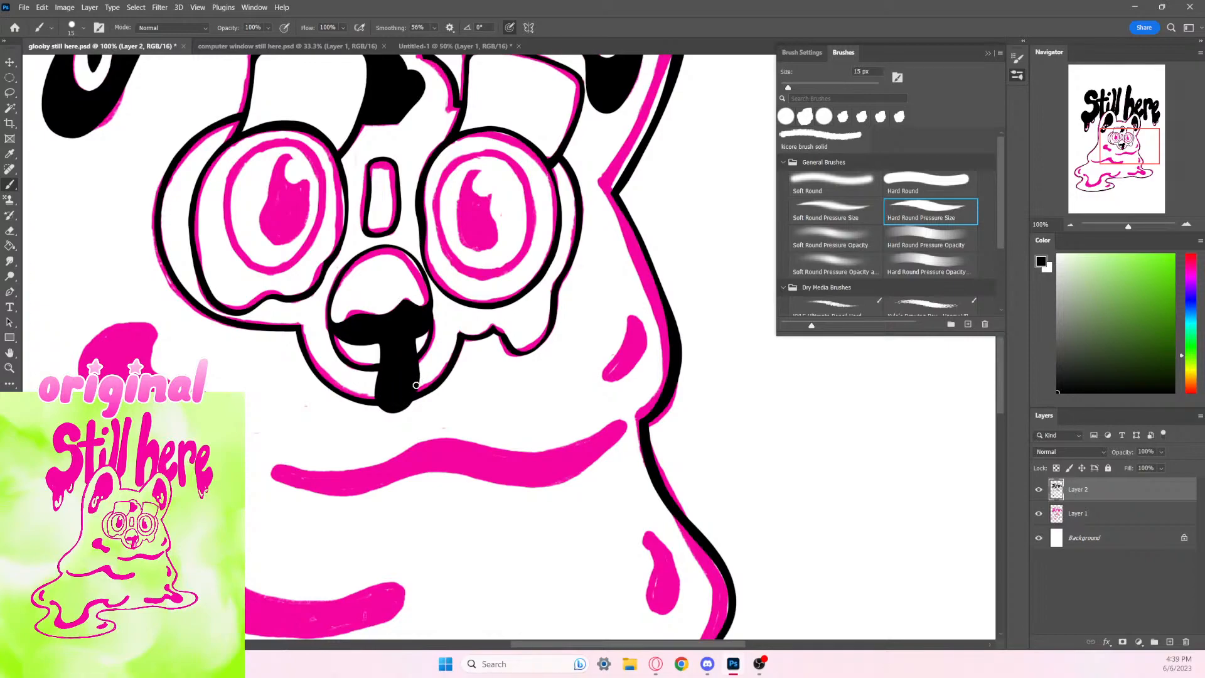
pyautogui.press('e')
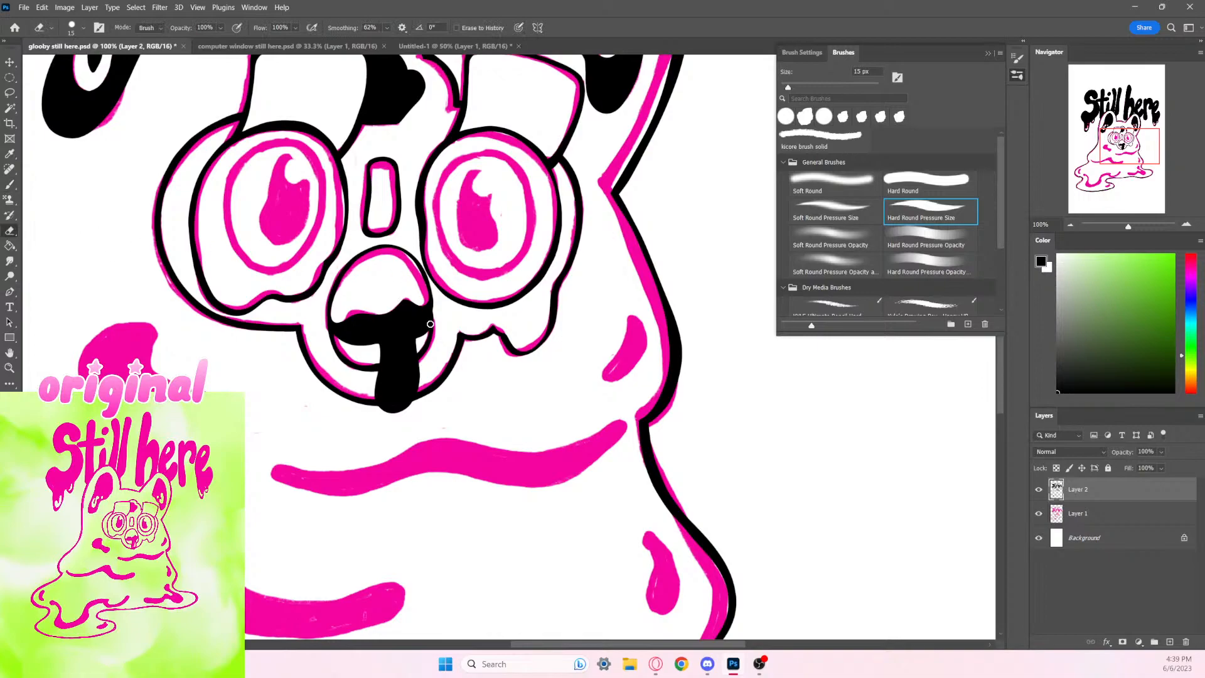
pyautogui.press('[')
pyautogui.hotkey('ctrl', 'z')
pyautogui.moveTo(359, 326); pyautogui.dragTo(410, 316)
pyautogui.hotkey('ctrl', 'z')
# Step: Compare the black inking with the pink sketch by toggling both layers' visibility, and touch up the upper mouth in black at 15 px
pyautogui.click(1039, 514)
pyautogui.click(1040, 514)
pyautogui.click(1040, 489)
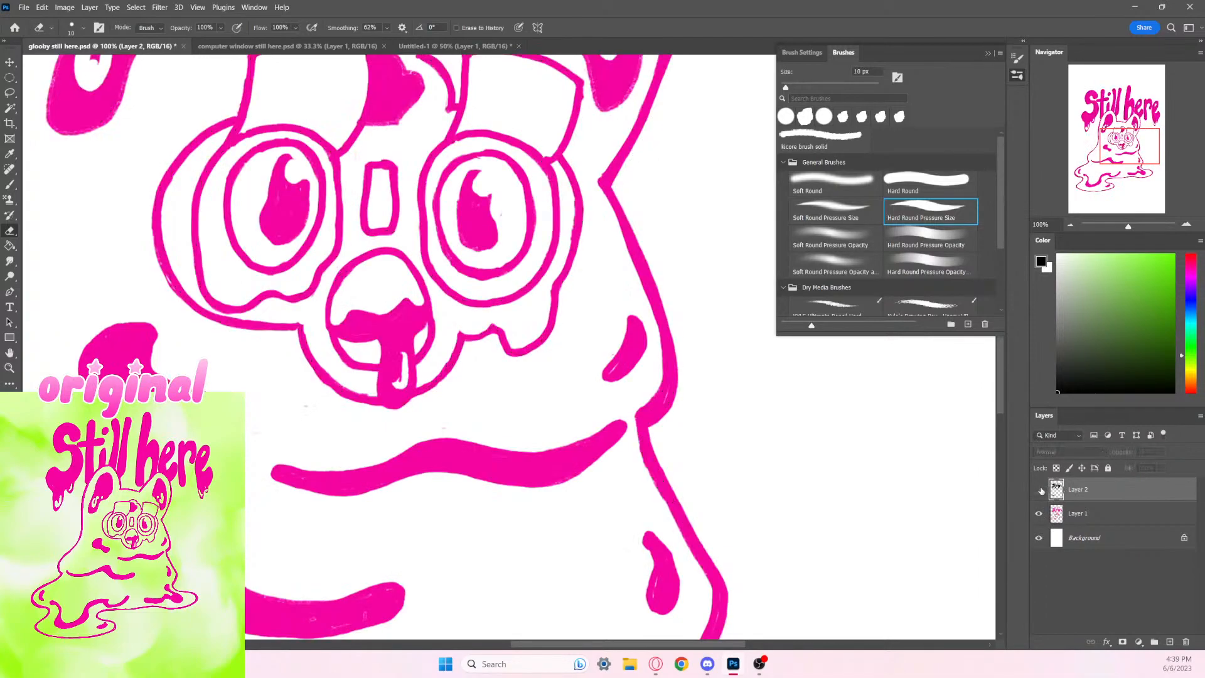
pyautogui.click(1040, 490)
pyautogui.click(1040, 489)
pyautogui.click(1039, 490)
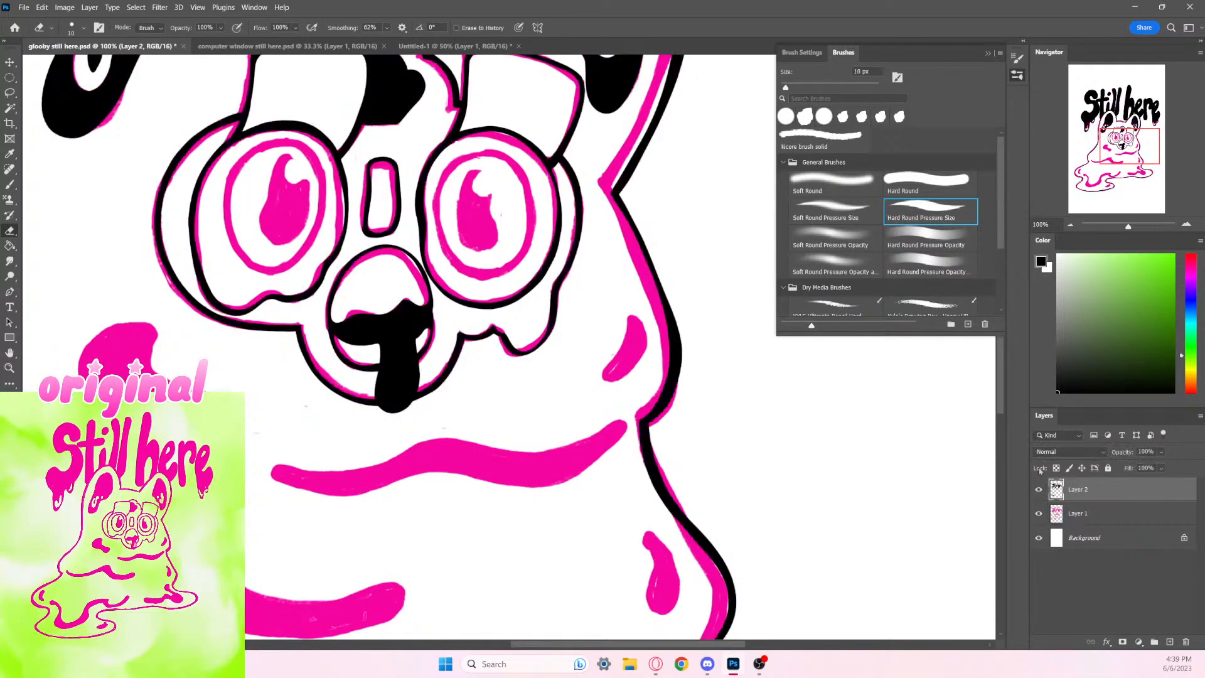
pyautogui.press('b')
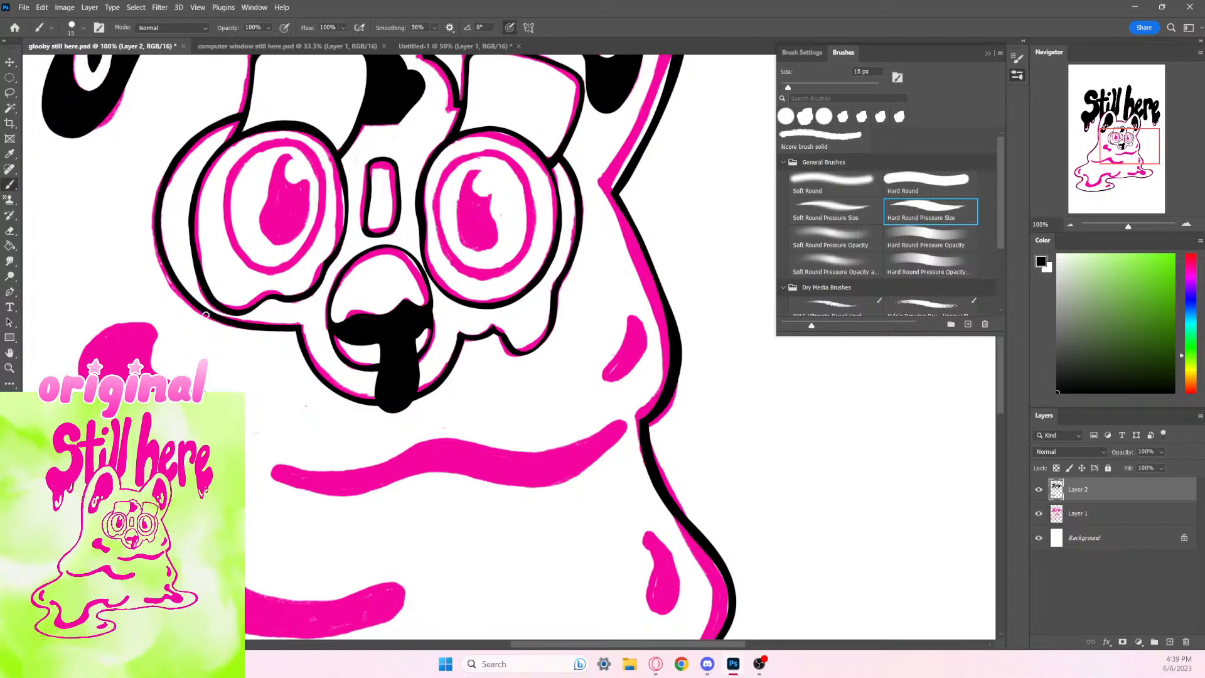
pyautogui.moveTo(350, 319); pyautogui.dragTo(398, 320)
pyautogui.click(1039, 513)
pyautogui.click(1039, 512)
# Step: Erase highlights into the tongue and upper mouth at 10 px, and touch up the mouth's edges in black at 15 px
pyautogui.press('e')
pyautogui.moveTo(407, 365)
pyautogui.mouseDown()
pyautogui.moveTo(398, 401)
pyautogui.moveTo(401, 385)
pyautogui.mouseUp()
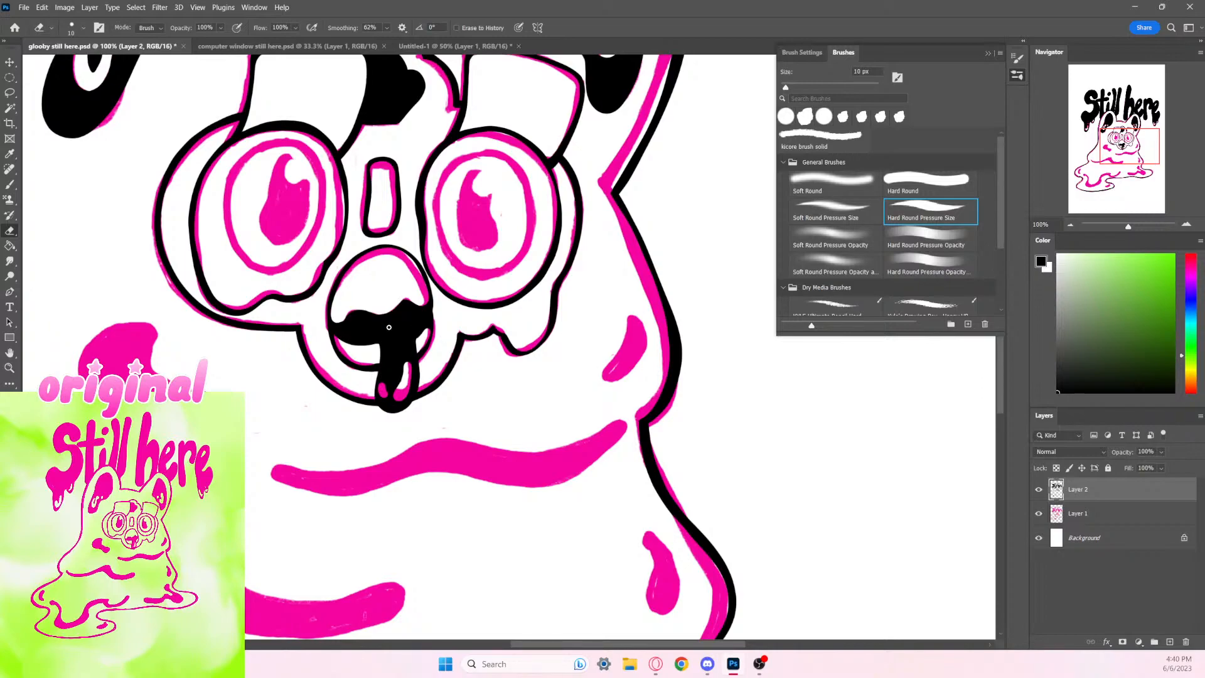
pyautogui.moveTo(407, 323); pyautogui.dragTo(408, 336)
pyautogui.moveTo(367, 324)
pyautogui.mouseDown()
pyautogui.moveTo(354, 334)
pyautogui.moveTo(418, 321)
pyautogui.moveTo(424, 331)
pyautogui.mouseUp()
pyautogui.press('b')
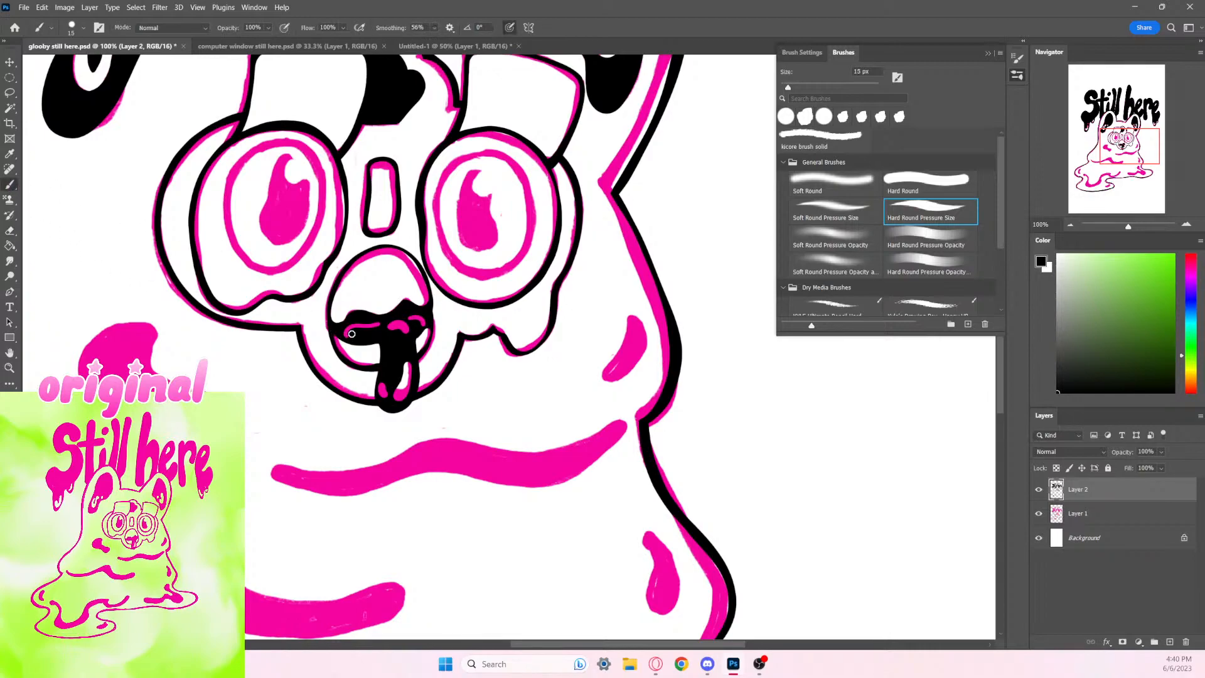
pyautogui.moveTo(350, 333)
pyautogui.mouseDown()
pyautogui.moveTo(424, 323)
pyautogui.moveTo(414, 338)
pyautogui.mouseUp()
pyautogui.hotkey('ctrl', '-')
pyautogui.hotkey('ctrl', '-')
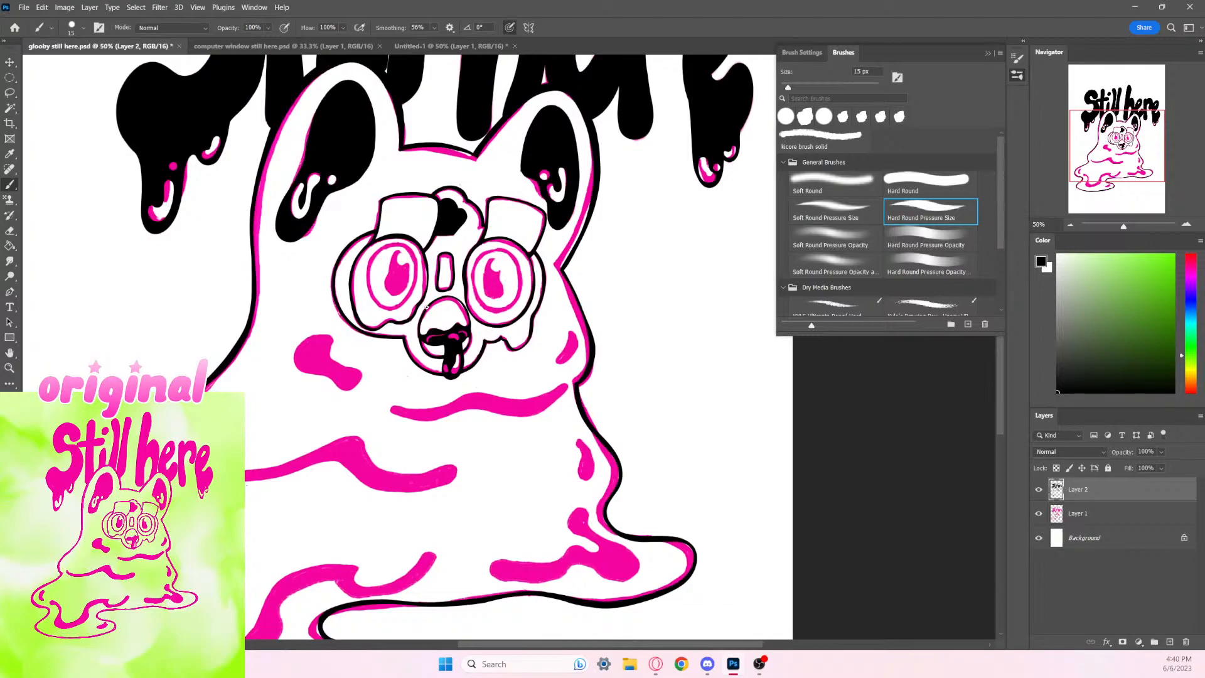
pyautogui.hotkey('ctrl', '-')
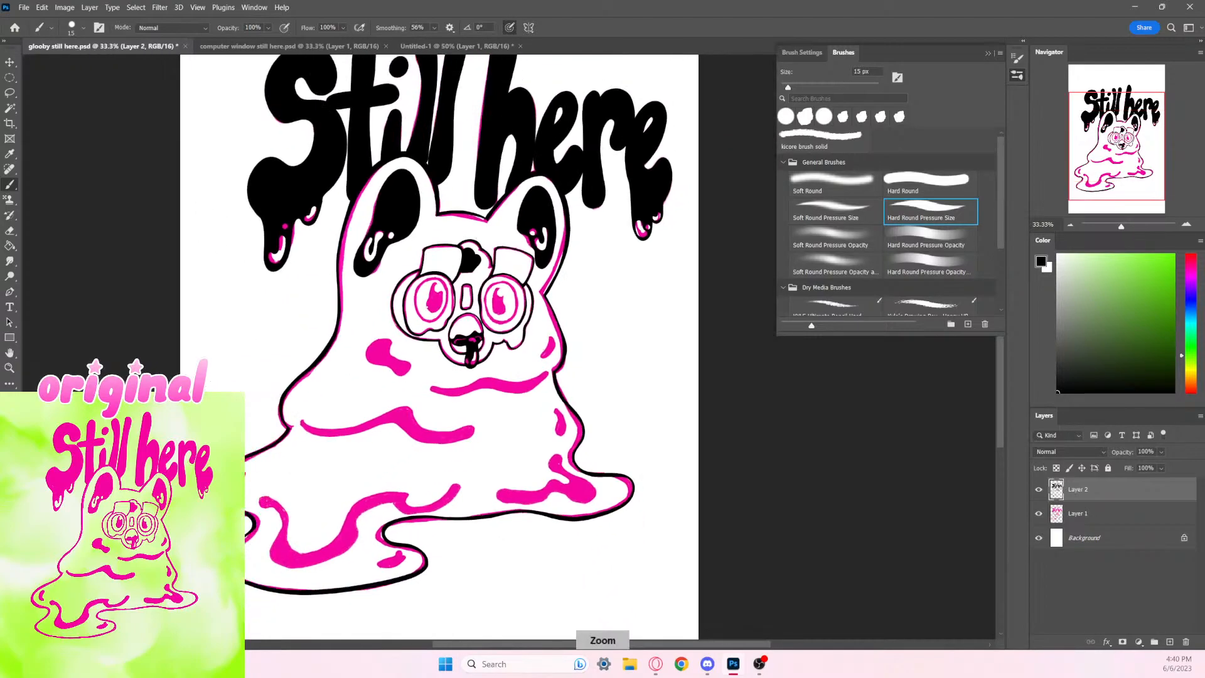
pyautogui.hotkey('ctrl', '+')
pyautogui.hotkey('ctrl', '+')
pyautogui.hotkey('ctrl', '+')
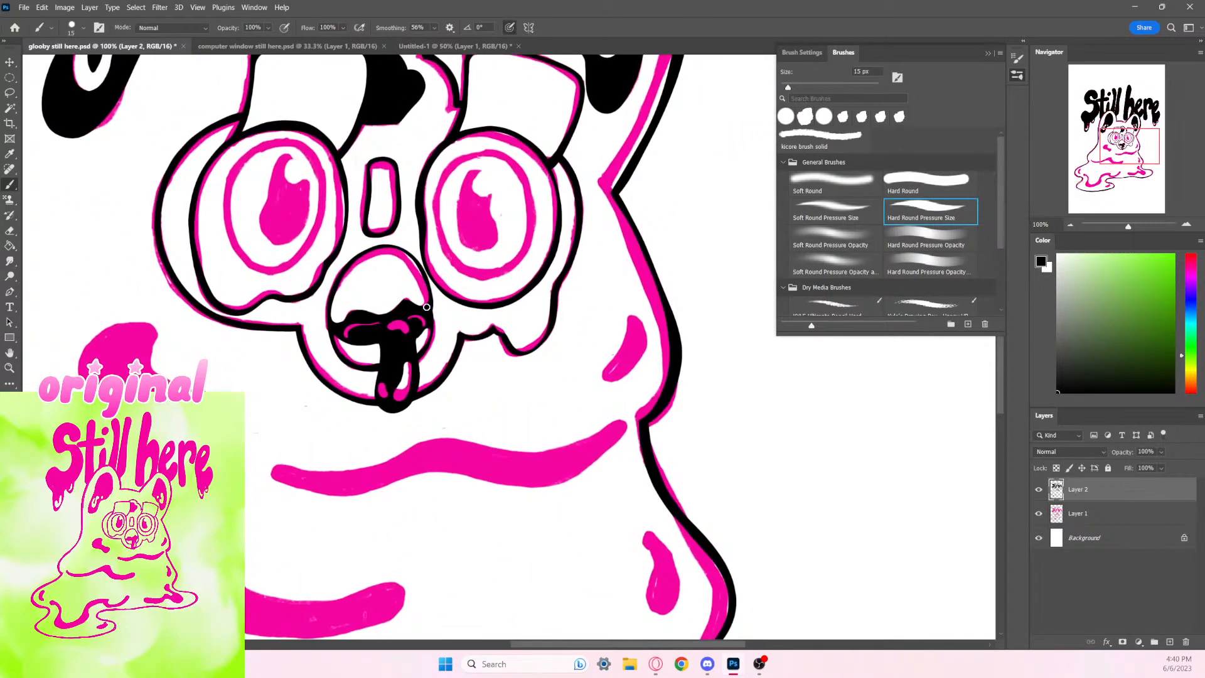
# Step: Ink the inner oval ring of the left eye with the black Brush at 20 px
pyautogui.moveTo(276, 143)
pyautogui.mouseDown()
pyautogui.moveTo(229, 179)
pyautogui.moveTo(226, 220)
pyautogui.moveTo(263, 269)
pyautogui.mouseUp()
pyautogui.hotkey('ctrl', 'z')
pyautogui.moveTo(321, 215)
pyautogui.mouseDown()
pyautogui.moveTo(319, 165)
pyautogui.moveTo(301, 145)
pyautogui.moveTo(259, 142)
pyautogui.moveTo(227, 183)
pyautogui.moveTo(227, 231)
pyautogui.moveTo(233, 182)
pyautogui.moveTo(263, 147)
pyautogui.moveTo(295, 145)
pyautogui.moveTo(314, 162)
pyautogui.moveTo(317, 225)
pyautogui.moveTo(305, 249)
pyautogui.moveTo(265, 273)
pyautogui.moveTo(229, 215)
pyautogui.moveTo(237, 245)
pyautogui.mouseUp()
pyautogui.hotkey('ctrl', 'z')
pyautogui.press(']')
pyautogui.hotkey('ctrl', 'z')
pyautogui.moveTo(230, 202); pyautogui.dragTo(242, 255)
pyautogui.hotkey('ctrl', 'z')
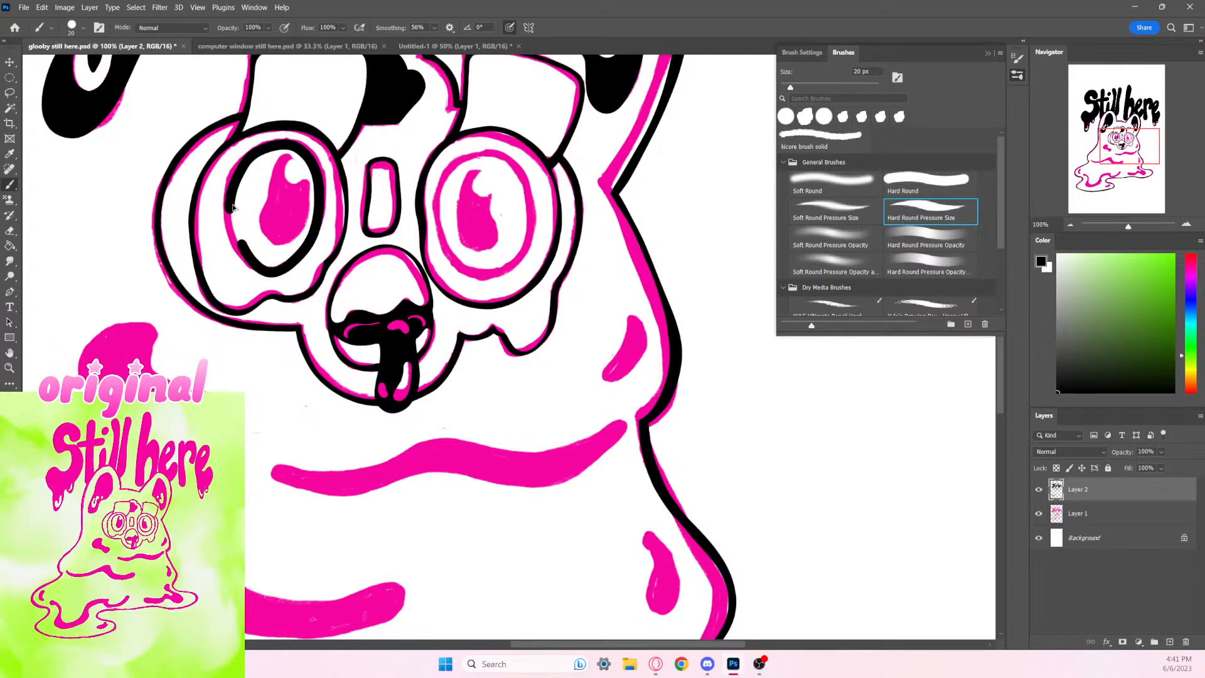
pyautogui.moveTo(232, 192)
pyautogui.mouseDown()
pyautogui.moveTo(235, 247)
pyautogui.moveTo(269, 275)
pyautogui.moveTo(286, 272)
pyautogui.mouseUp()
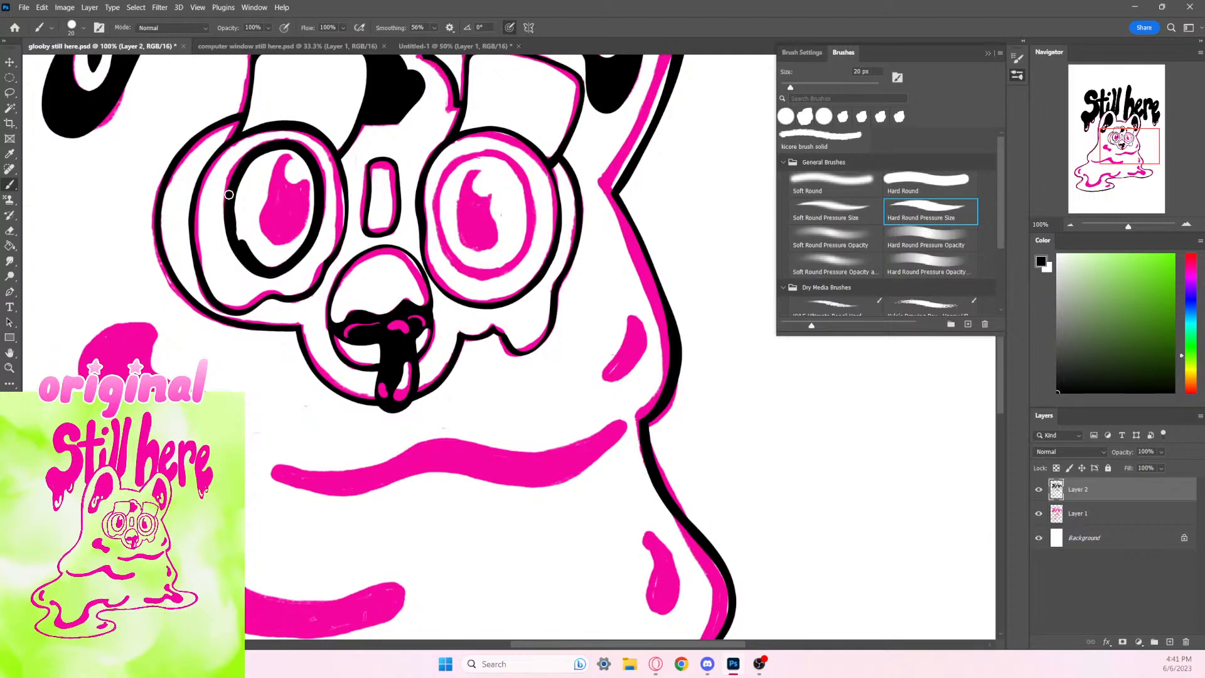
pyautogui.moveTo(232, 176)
pyautogui.mouseDown()
pyautogui.moveTo(254, 151)
pyautogui.moveTo(301, 148)
pyautogui.moveTo(310, 128)
pyautogui.mouseUp()
pyautogui.moveTo(232, 173)
pyautogui.mouseDown()
pyautogui.moveTo(225, 214)
pyautogui.moveTo(241, 252)
pyautogui.mouseUp()
# Step: Thin and smooth the left eye's inner ring with the Eraser at 10 px
pyautogui.click(9, 230)
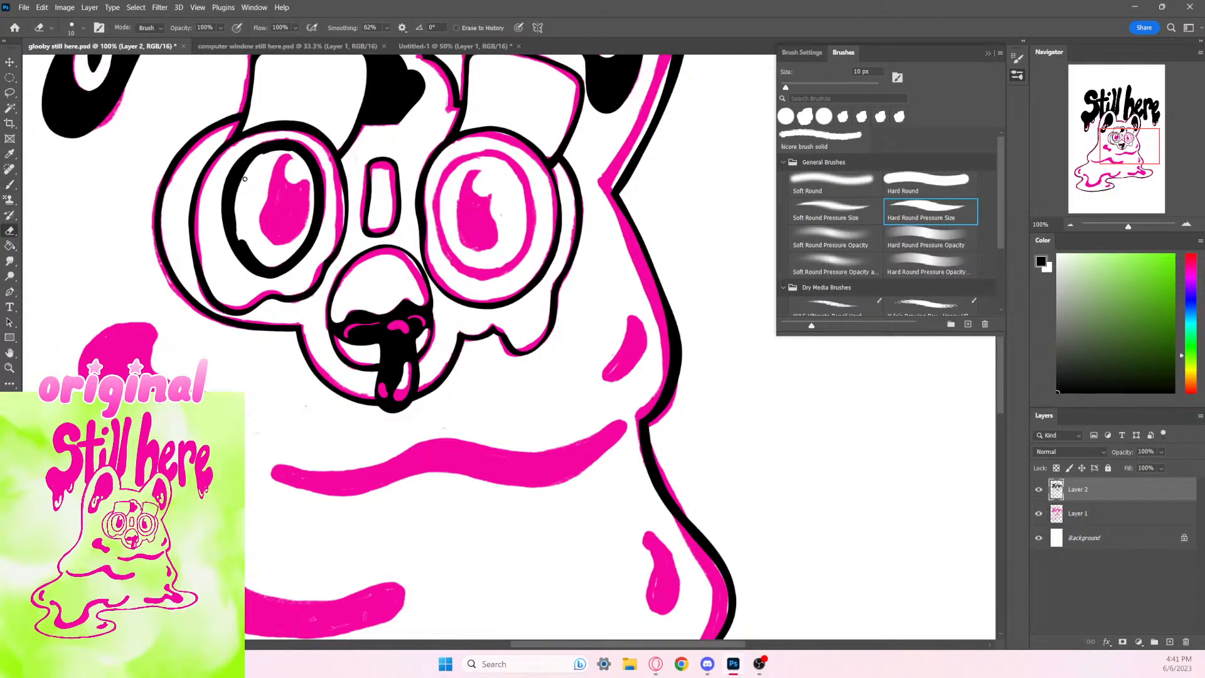
pyautogui.moveTo(239, 239)
pyautogui.mouseDown()
pyautogui.moveTo(235, 185)
pyautogui.moveTo(249, 162)
pyautogui.moveTo(275, 151)
pyautogui.moveTo(302, 159)
pyautogui.moveTo(239, 226)
pyautogui.mouseUp()
pyautogui.moveTo(236, 189)
pyautogui.mouseDown()
pyautogui.moveTo(231, 216)
pyautogui.moveTo(248, 258)
pyautogui.mouseUp()
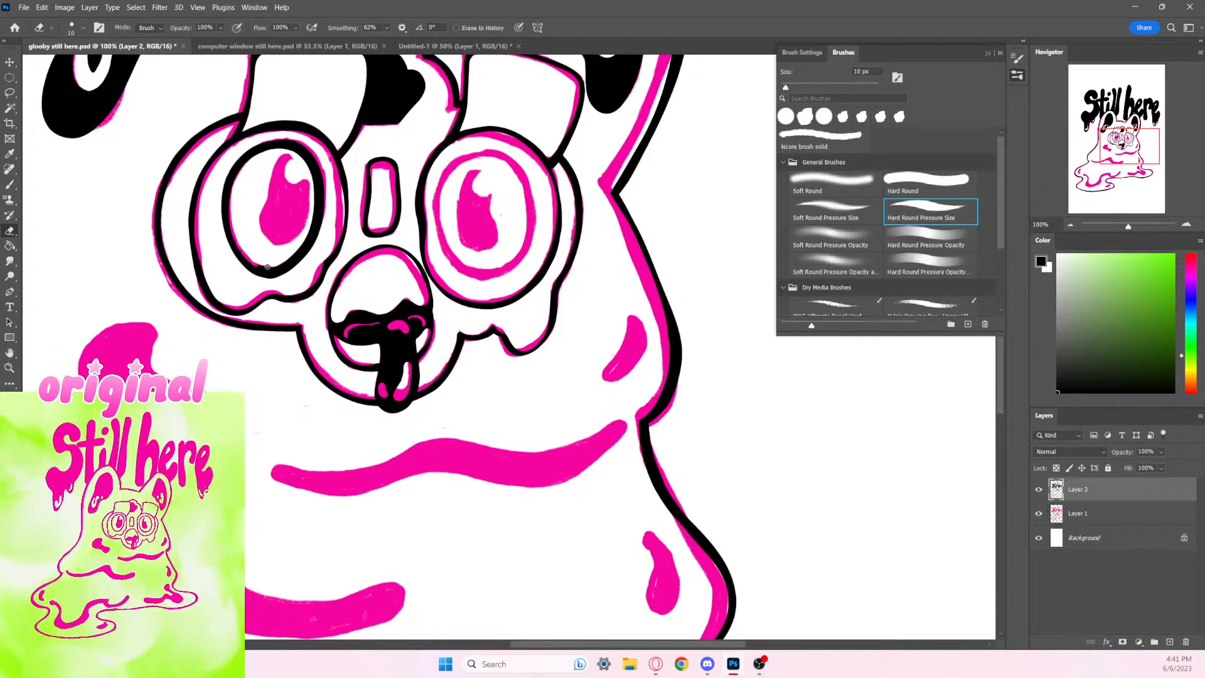
pyautogui.hotkey('ctrl', 'z')
pyautogui.hotkey('ctrl', 'z')
pyautogui.moveTo(257, 262); pyautogui.dragTo(279, 267)
pyautogui.moveTo(276, 266); pyautogui.dragTo(307, 229)
pyautogui.moveTo(246, 167)
pyautogui.mouseDown()
pyautogui.moveTo(274, 149)
pyautogui.moveTo(308, 164)
pyautogui.moveTo(316, 192)
pyautogui.moveTo(305, 241)
pyautogui.moveTo(263, 275)
pyautogui.mouseUp()
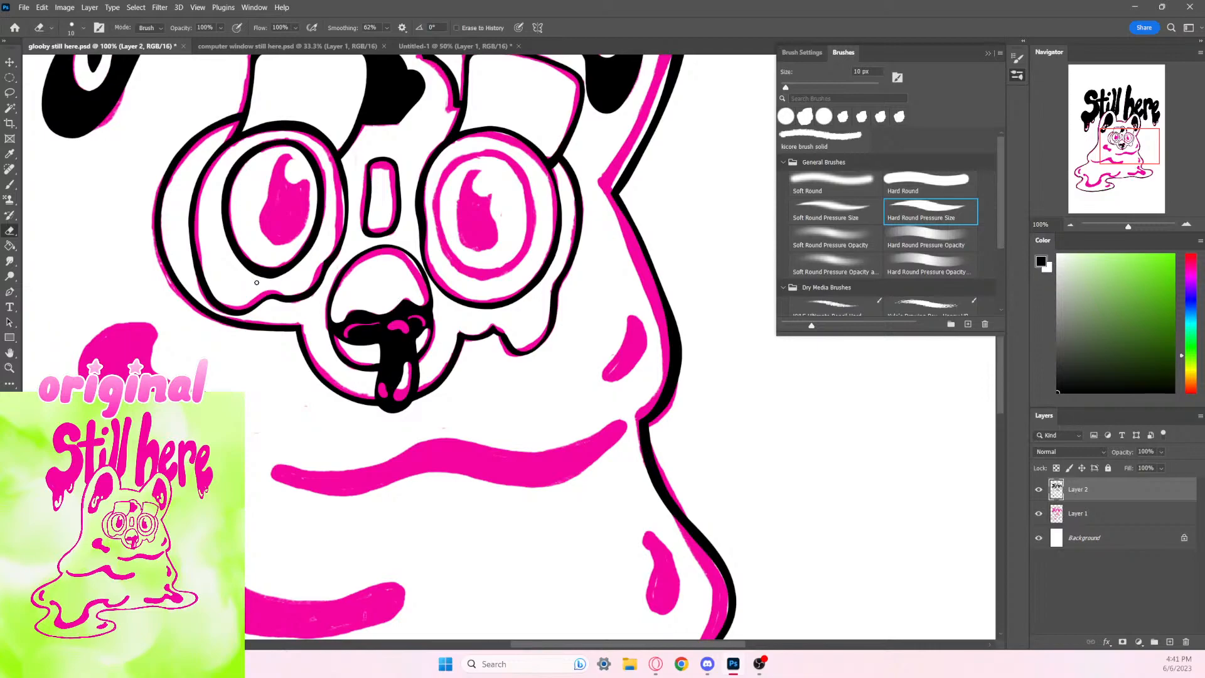
# Step: Fill the left eye's pupil in black at 20 px around its highlight, and clean up stray edges with the Eraser at 10 px
pyautogui.press('b')
pyautogui.moveTo(297, 162)
pyautogui.mouseDown()
pyautogui.moveTo(287, 153)
pyautogui.moveTo(271, 194)
pyautogui.mouseUp()
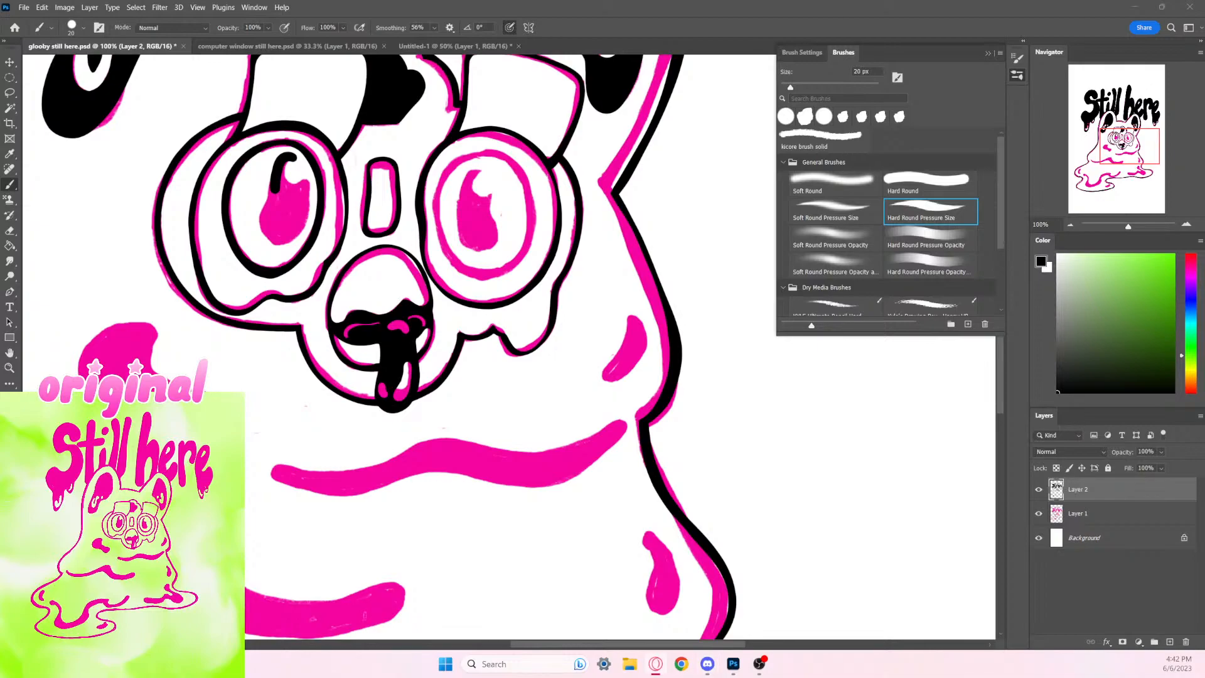
pyautogui.moveTo(288, 158)
pyautogui.mouseDown()
pyautogui.moveTo(286, 184)
pyautogui.moveTo(304, 188)
pyautogui.moveTo(309, 207)
pyautogui.moveTo(295, 182)
pyautogui.moveTo(305, 177)
pyautogui.moveTo(301, 216)
pyautogui.mouseUp()
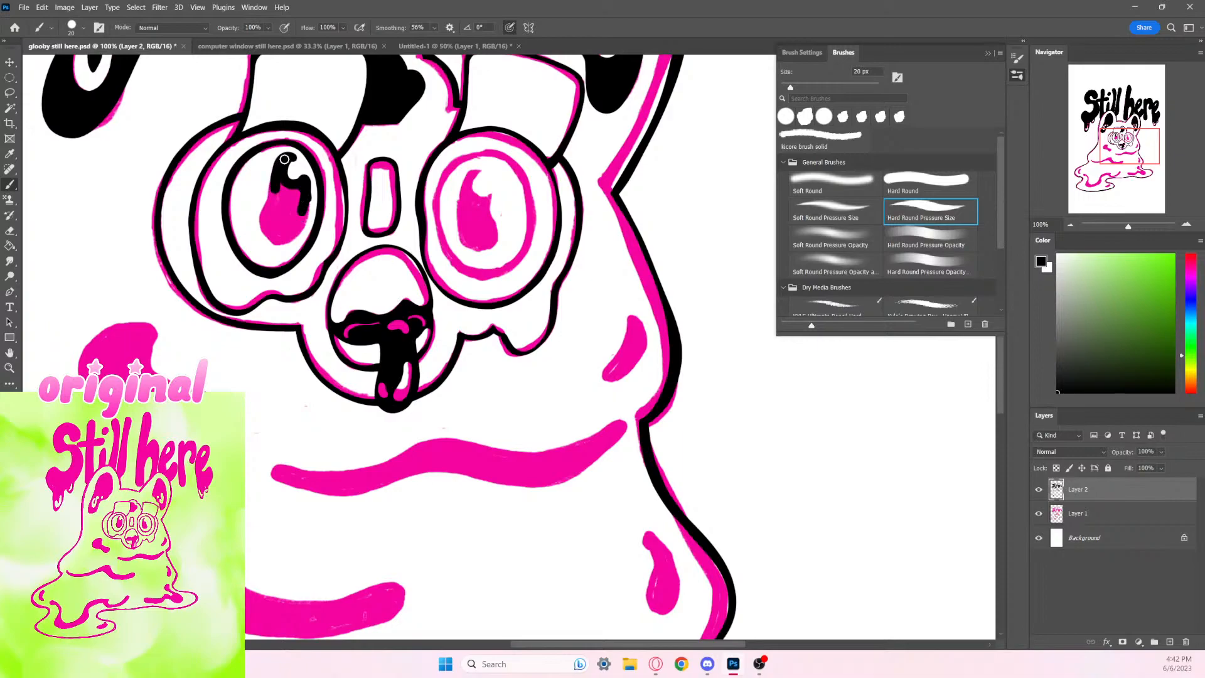
pyautogui.moveTo(284, 158)
pyautogui.mouseDown()
pyautogui.moveTo(262, 232)
pyautogui.moveTo(283, 241)
pyautogui.moveTo(301, 229)
pyautogui.moveTo(319, 159)
pyautogui.moveTo(275, 176)
pyautogui.moveTo(279, 159)
pyautogui.moveTo(302, 162)
pyautogui.moveTo(288, 212)
pyautogui.moveTo(280, 185)
pyautogui.moveTo(271, 203)
pyautogui.moveTo(271, 232)
pyautogui.moveTo(291, 188)
pyautogui.moveTo(275, 234)
pyautogui.moveTo(302, 206)
pyautogui.moveTo(285, 222)
pyautogui.moveTo(296, 188)
pyautogui.moveTo(285, 182)
pyautogui.moveTo(283, 227)
pyautogui.mouseUp()
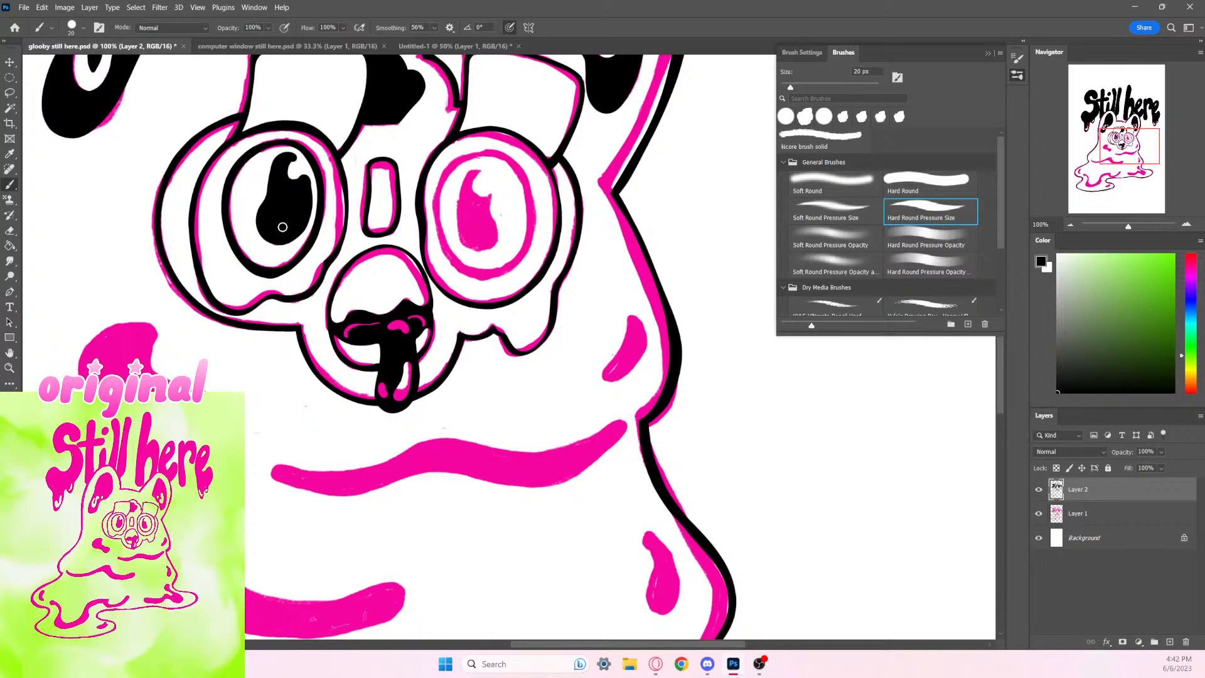
pyautogui.click(10, 231)
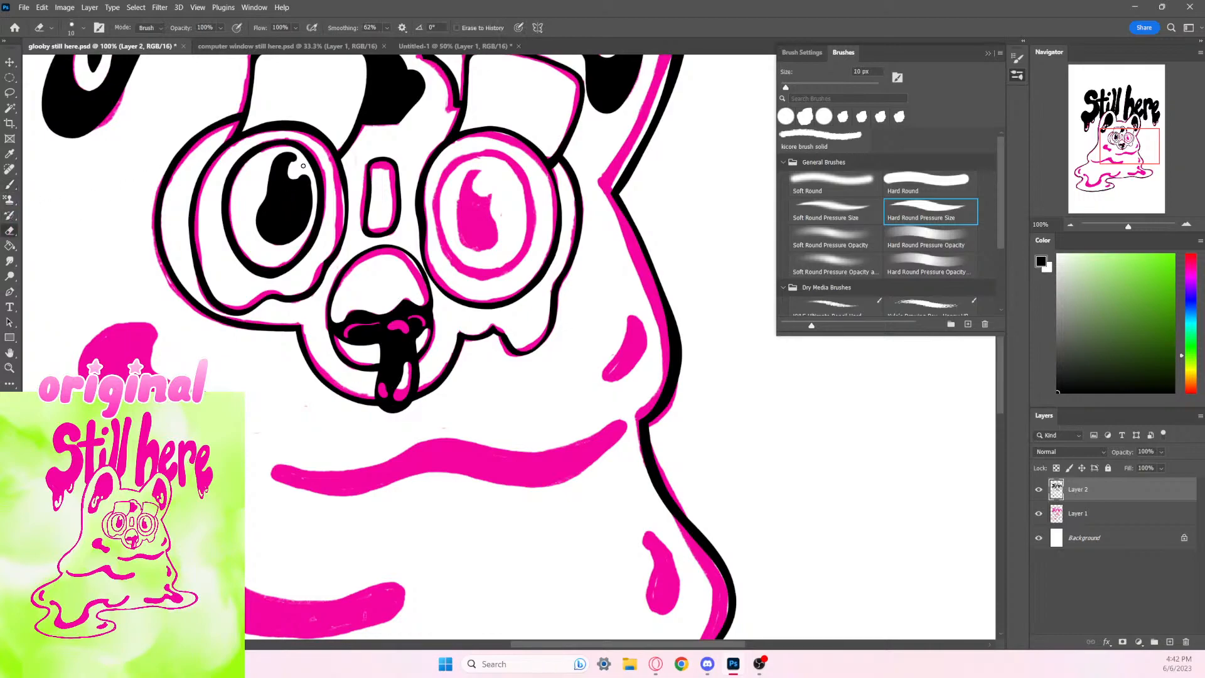
pyautogui.moveTo(303, 165)
pyautogui.mouseDown()
pyautogui.moveTo(290, 170)
pyautogui.moveTo(301, 179)
pyautogui.moveTo(305, 165)
pyautogui.mouseUp()
pyautogui.moveTo(315, 195); pyautogui.dragTo(316, 205)
# Step: Ink the inner oval ring of the right eye in black at 20 px and thin its edges with the Eraser at 10 px
pyautogui.press('b')
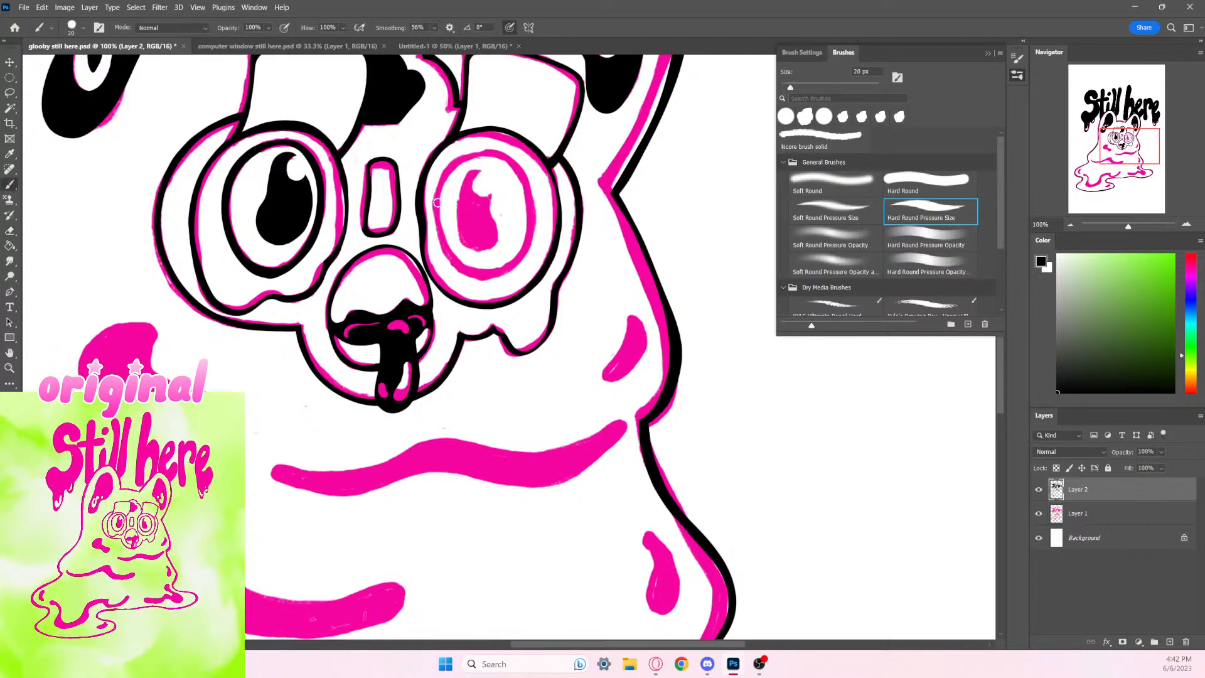
pyautogui.moveTo(475, 154)
pyautogui.mouseDown()
pyautogui.moveTo(437, 211)
pyautogui.moveTo(447, 253)
pyautogui.moveTo(492, 275)
pyautogui.moveTo(518, 257)
pyautogui.moveTo(530, 198)
pyautogui.moveTo(509, 162)
pyautogui.moveTo(454, 169)
pyautogui.mouseUp()
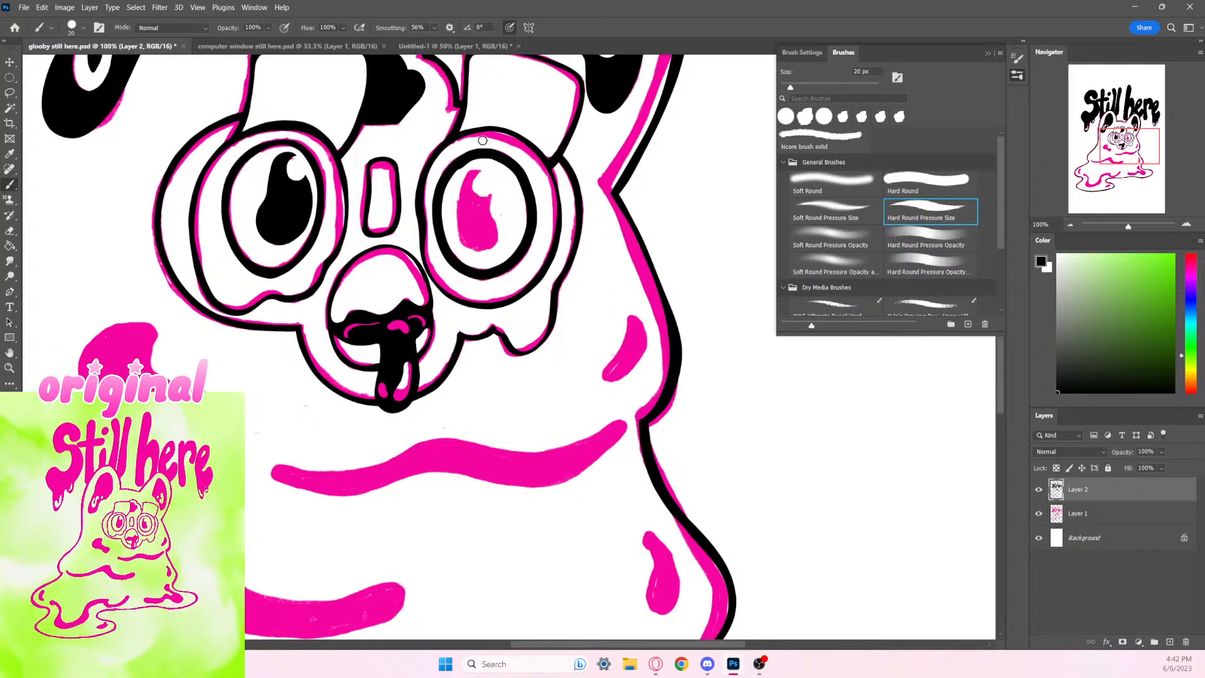
pyautogui.click(9, 230)
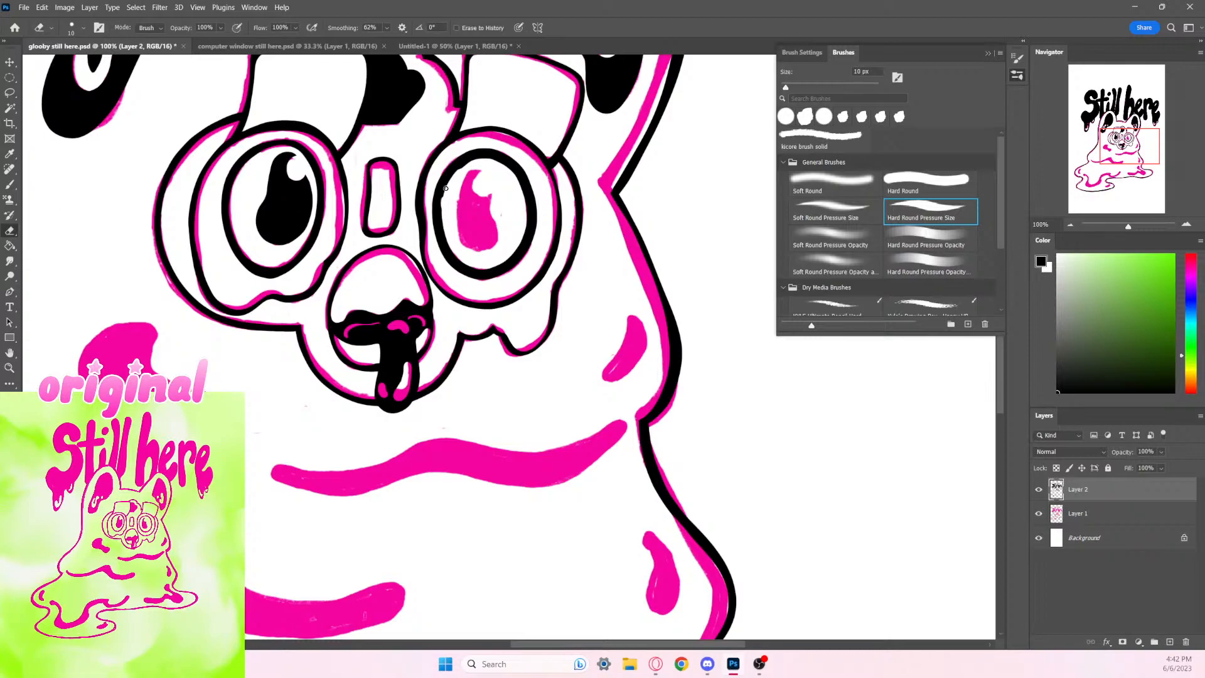
pyautogui.moveTo(446, 189)
pyautogui.mouseDown()
pyautogui.moveTo(471, 158)
pyautogui.moveTo(501, 158)
pyautogui.moveTo(518, 186)
pyautogui.moveTo(487, 158)
pyautogui.mouseUp()
pyautogui.moveTo(441, 199)
pyautogui.mouseDown()
pyautogui.moveTo(440, 234)
pyautogui.moveTo(466, 267)
pyautogui.moveTo(507, 257)
pyautogui.mouseUp()
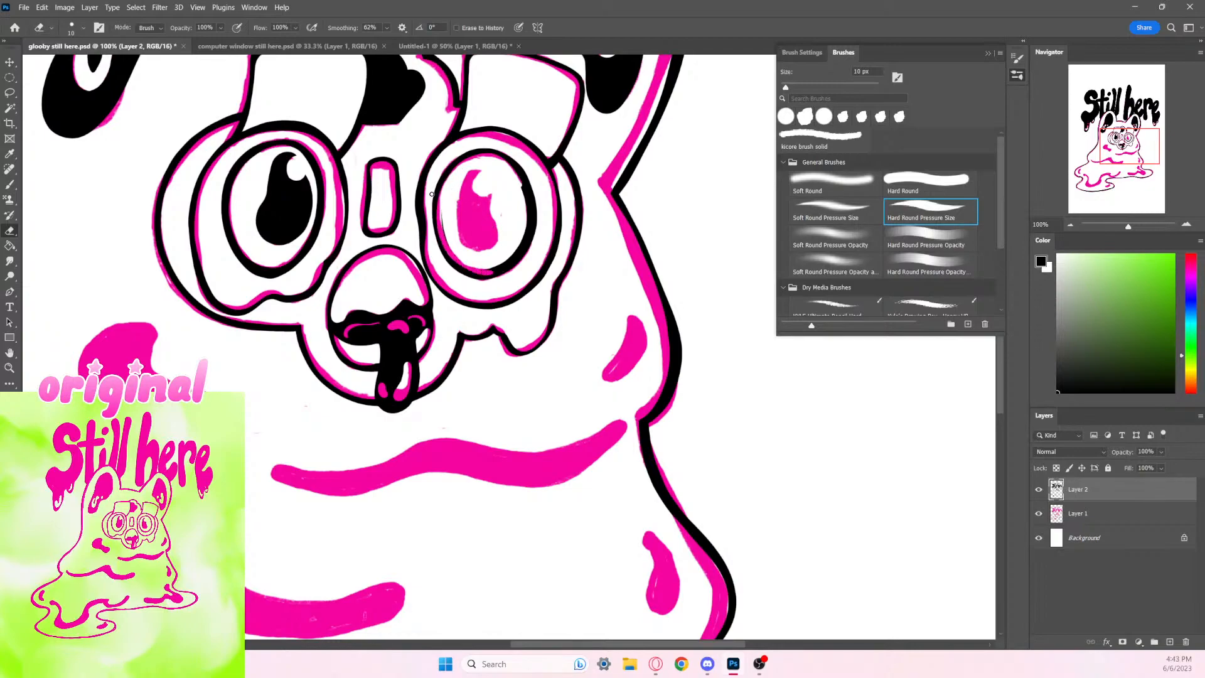
pyautogui.hotkey('ctrl', 'z')
pyautogui.moveTo(444, 188)
pyautogui.mouseDown()
pyautogui.moveTo(439, 219)
pyautogui.moveTo(459, 261)
pyautogui.moveTo(479, 265)
pyautogui.mouseUp()
pyautogui.moveTo(509, 166)
pyautogui.mouseDown()
pyautogui.moveTo(525, 187)
pyautogui.moveTo(530, 237)
pyautogui.moveTo(500, 270)
pyautogui.mouseUp()
pyautogui.hotkey('ctrl', 'z')
pyautogui.moveTo(514, 166)
pyautogui.mouseDown()
pyautogui.moveTo(528, 233)
pyautogui.moveTo(502, 267)
pyautogui.moveTo(478, 271)
pyautogui.mouseUp()
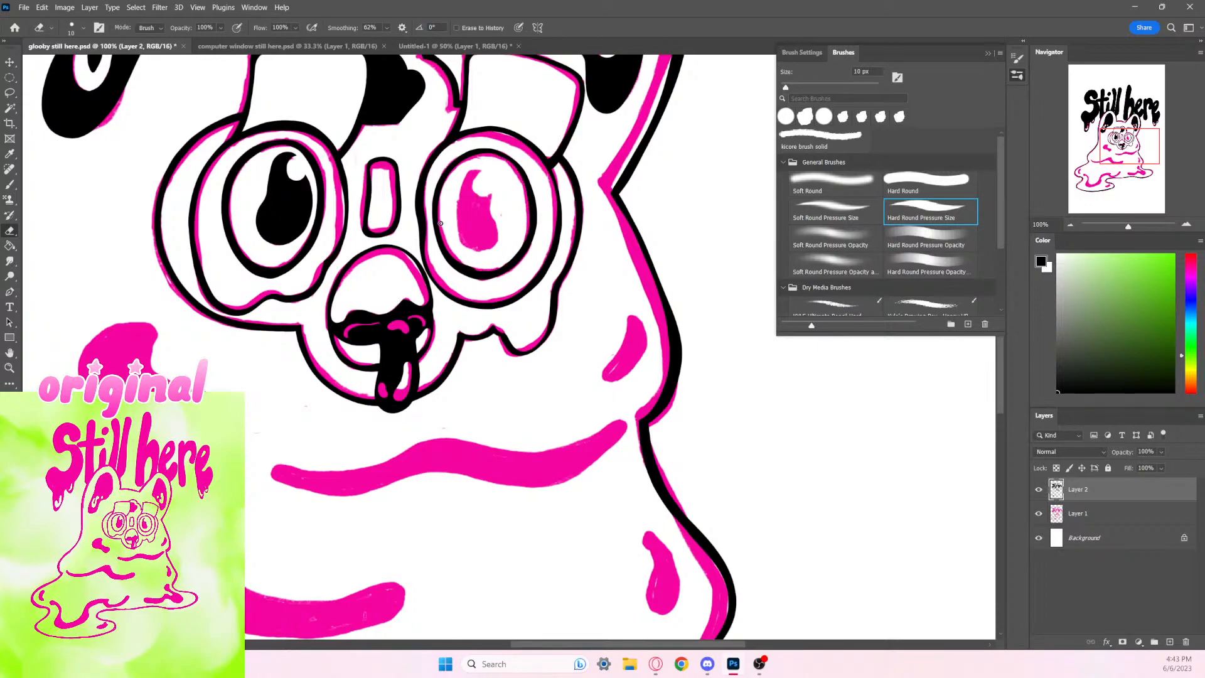
pyautogui.moveTo(440, 223)
pyautogui.mouseDown()
pyautogui.moveTo(452, 256)
pyautogui.moveTo(486, 268)
pyautogui.mouseUp()
# Step: Hide Layer 1 and touch up the upper-left edge of the right eye's inner ring in black at 15 px
pyautogui.click(1039, 514)
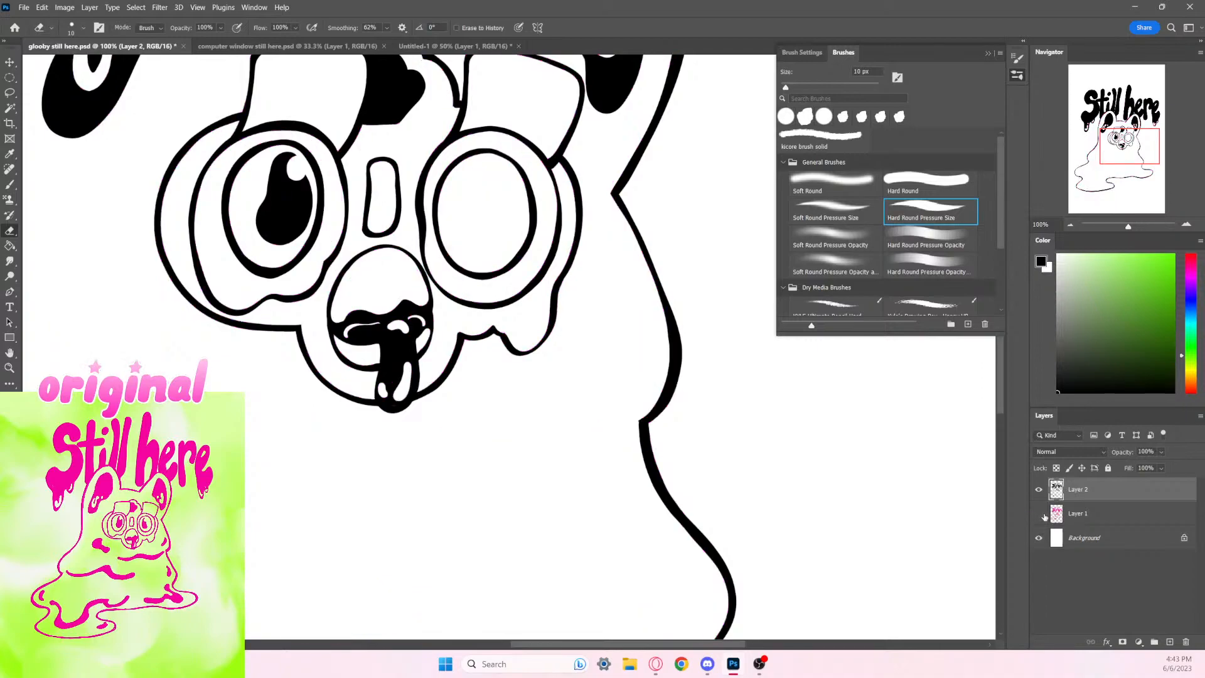
pyautogui.click(17, 187)
pyautogui.press(']')
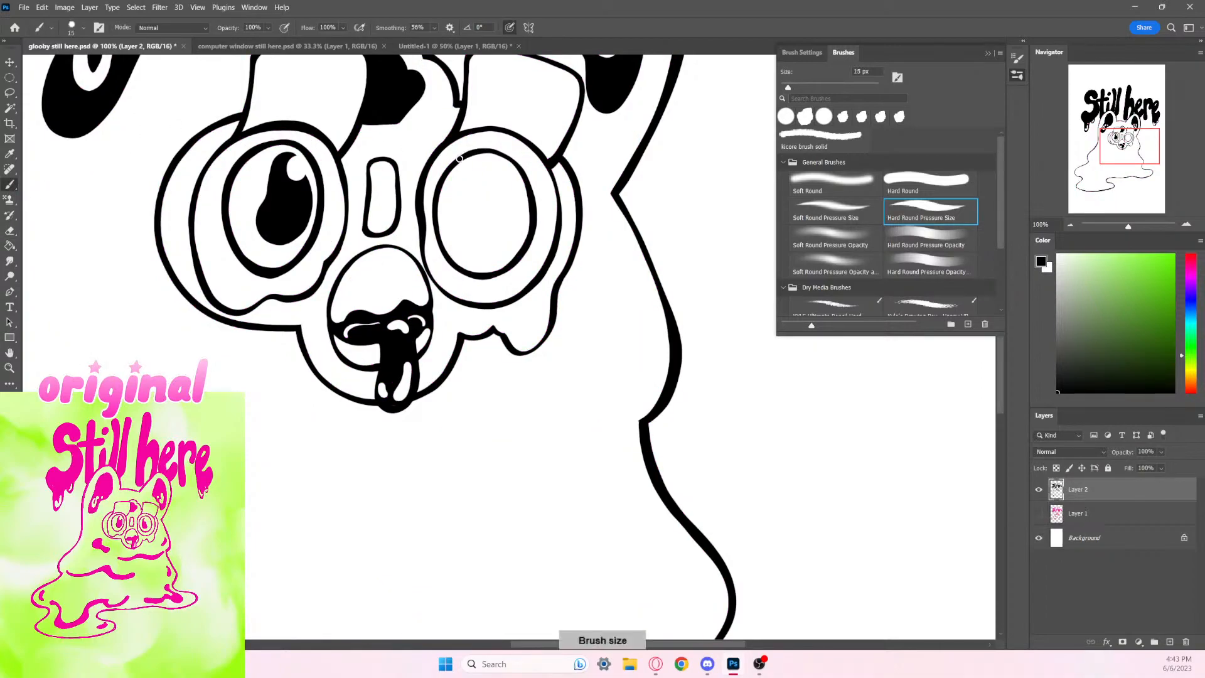
pyautogui.moveTo(460, 159)
pyautogui.mouseDown()
pyautogui.moveTo(508, 153)
pyautogui.moveTo(526, 178)
pyautogui.moveTo(526, 287)
pyautogui.moveTo(476, 284)
pyautogui.moveTo(436, 228)
pyautogui.mouseUp()
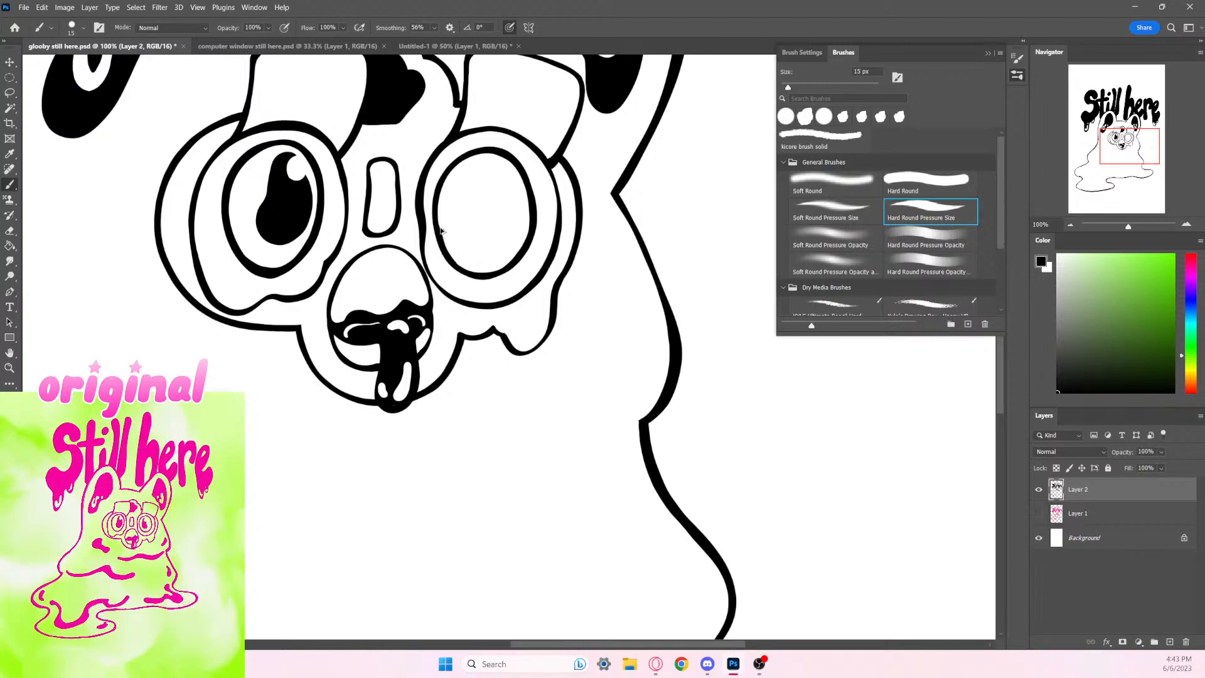
# Step: Touch up the right eye's inner ring at 15 px and thin its inside edge with the Eraser at 10 px
pyautogui.moveTo(435, 226)
pyautogui.mouseDown()
pyautogui.moveTo(459, 273)
pyautogui.moveTo(481, 280)
pyautogui.moveTo(529, 240)
pyautogui.mouseUp()
pyautogui.click(9, 231)
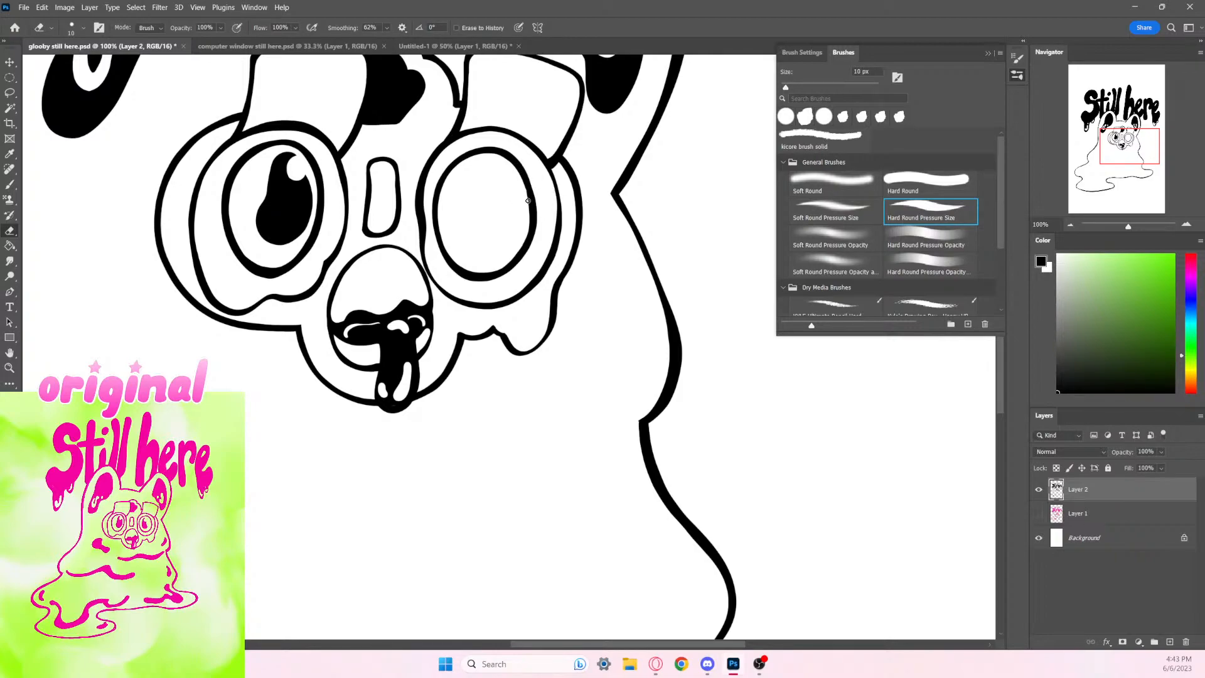
pyautogui.moveTo(528, 201)
pyautogui.mouseDown()
pyautogui.moveTo(524, 244)
pyautogui.moveTo(496, 271)
pyautogui.mouseUp()
pyautogui.moveTo(497, 156); pyautogui.dragTo(529, 209)
# Step: Redraw the upper-right curve of the right eye's inner ring in black at 15 px
pyautogui.press('b')
pyautogui.moveTo(519, 166); pyautogui.dragTo(535, 213)
pyautogui.hotkey('ctrl', 'z')
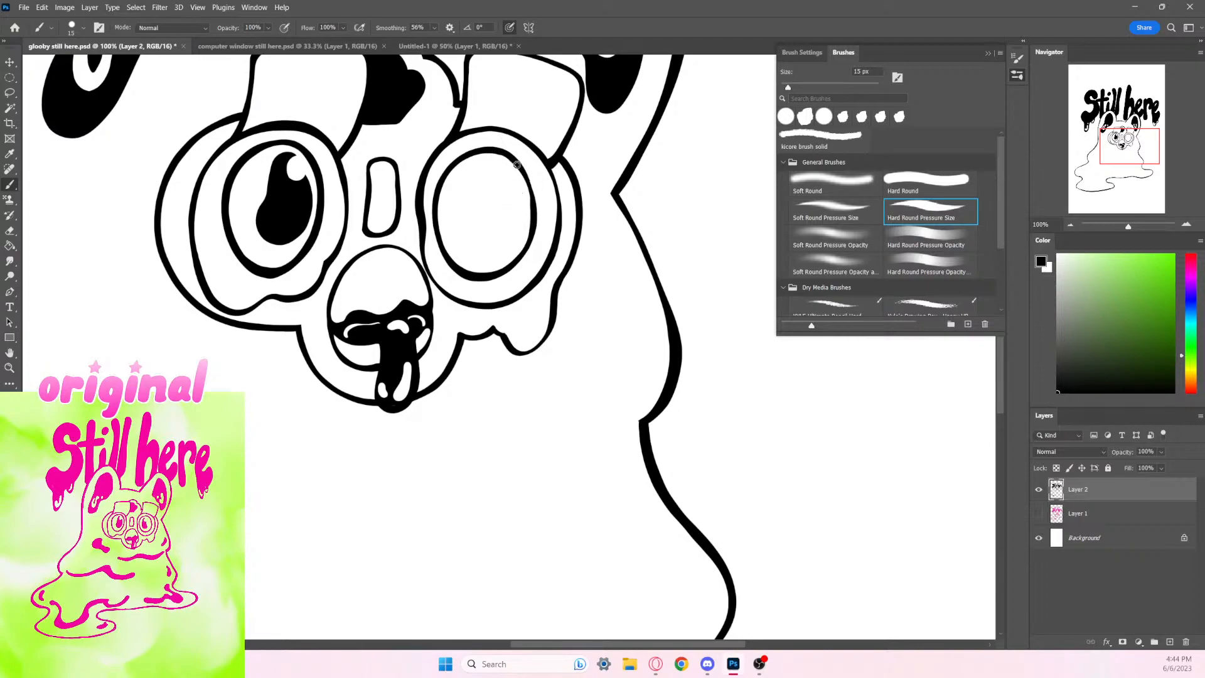
pyautogui.moveTo(506, 154); pyautogui.dragTo(531, 195)
pyautogui.hotkey('ctrl', 'z')
pyautogui.moveTo(504, 153); pyautogui.dragTo(535, 221)
pyautogui.hotkey('ctrl', 'z')
pyautogui.moveTo(503, 153)
pyautogui.mouseDown()
pyautogui.moveTo(526, 178)
pyautogui.moveTo(533, 223)
pyautogui.mouseUp()
# Step: Show Layer 1 and outline and fill the right eye's pupil in black at 15 px, leaving the highlight open
pyautogui.click(1039, 514)
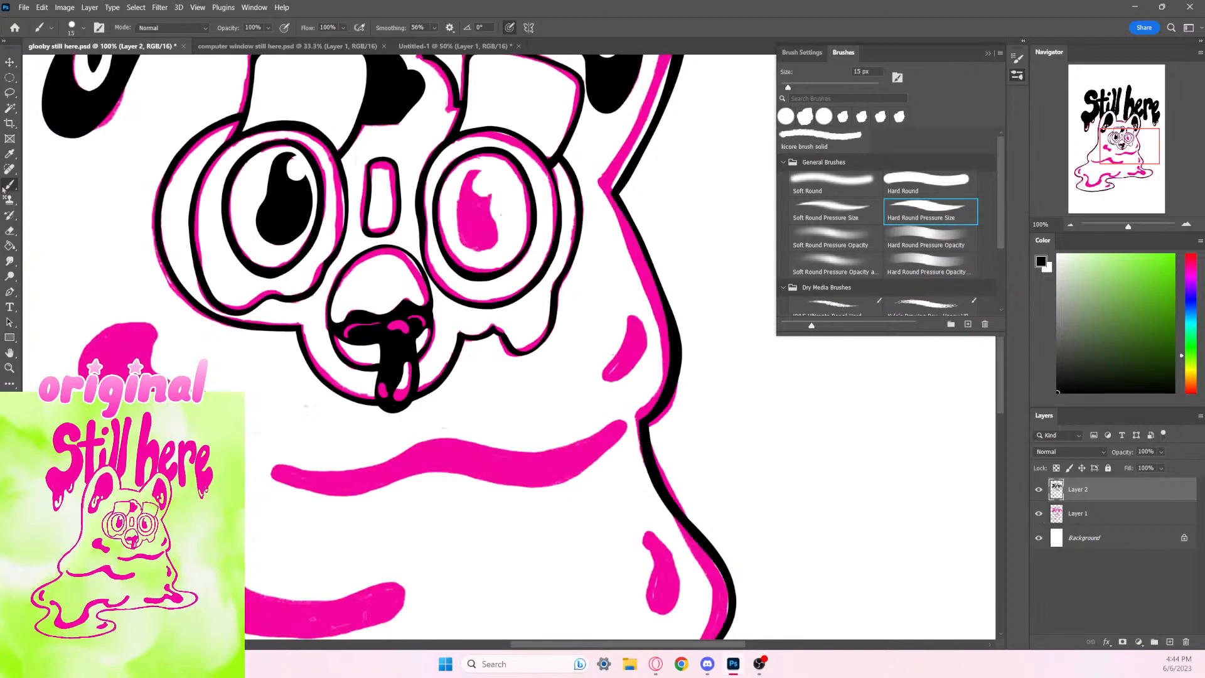
pyautogui.moveTo(476, 170)
pyautogui.mouseDown()
pyautogui.moveTo(461, 226)
pyautogui.moveTo(483, 248)
pyautogui.mouseUp()
pyautogui.hotkey('ctrl', 'z')
pyautogui.moveTo(479, 168)
pyautogui.mouseDown()
pyautogui.moveTo(463, 187)
pyautogui.moveTo(460, 236)
pyautogui.moveTo(471, 250)
pyautogui.moveTo(496, 224)
pyautogui.mouseUp()
pyautogui.hotkey('ctrl', 'z')
pyautogui.moveTo(480, 170)
pyautogui.mouseDown()
pyautogui.moveTo(458, 198)
pyautogui.moveTo(469, 248)
pyautogui.moveTo(496, 243)
pyautogui.moveTo(489, 195)
pyautogui.mouseUp()
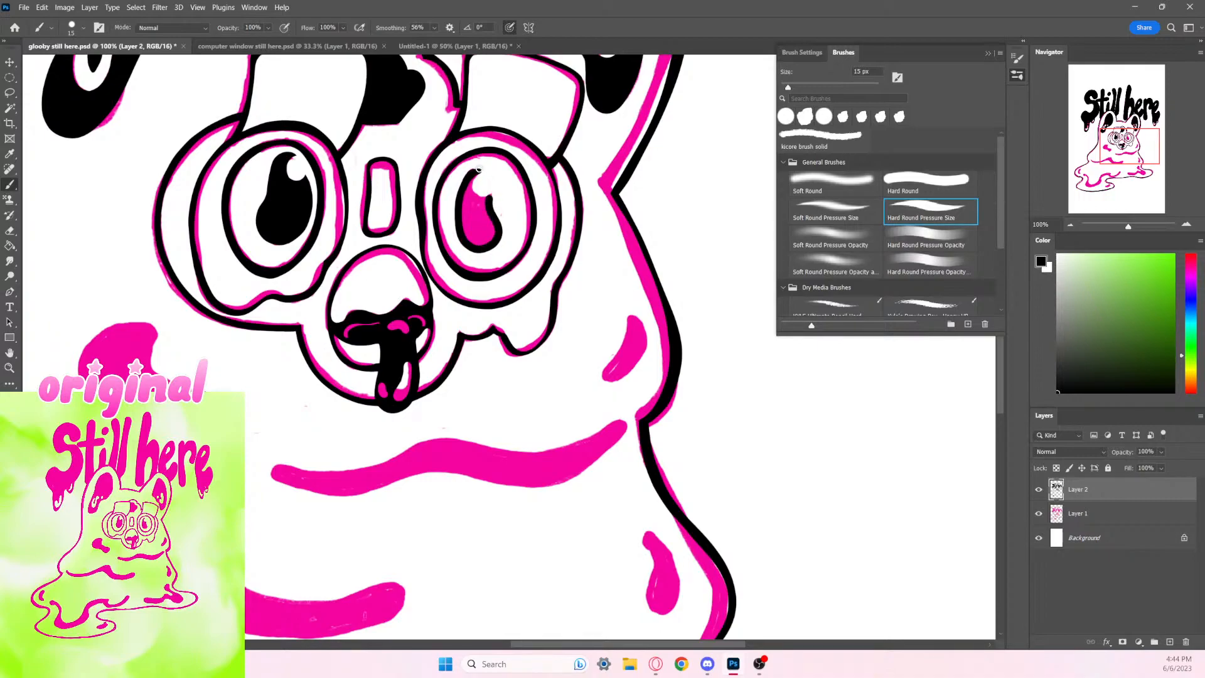
pyautogui.moveTo(481, 170)
pyautogui.mouseDown()
pyautogui.moveTo(492, 192)
pyautogui.moveTo(486, 208)
pyautogui.moveTo(476, 177)
pyautogui.moveTo(473, 240)
pyautogui.mouseUp()
pyautogui.moveTo(490, 169)
pyautogui.mouseDown()
pyautogui.moveTo(463, 210)
pyautogui.moveTo(467, 189)
pyautogui.moveTo(471, 243)
pyautogui.mouseUp()
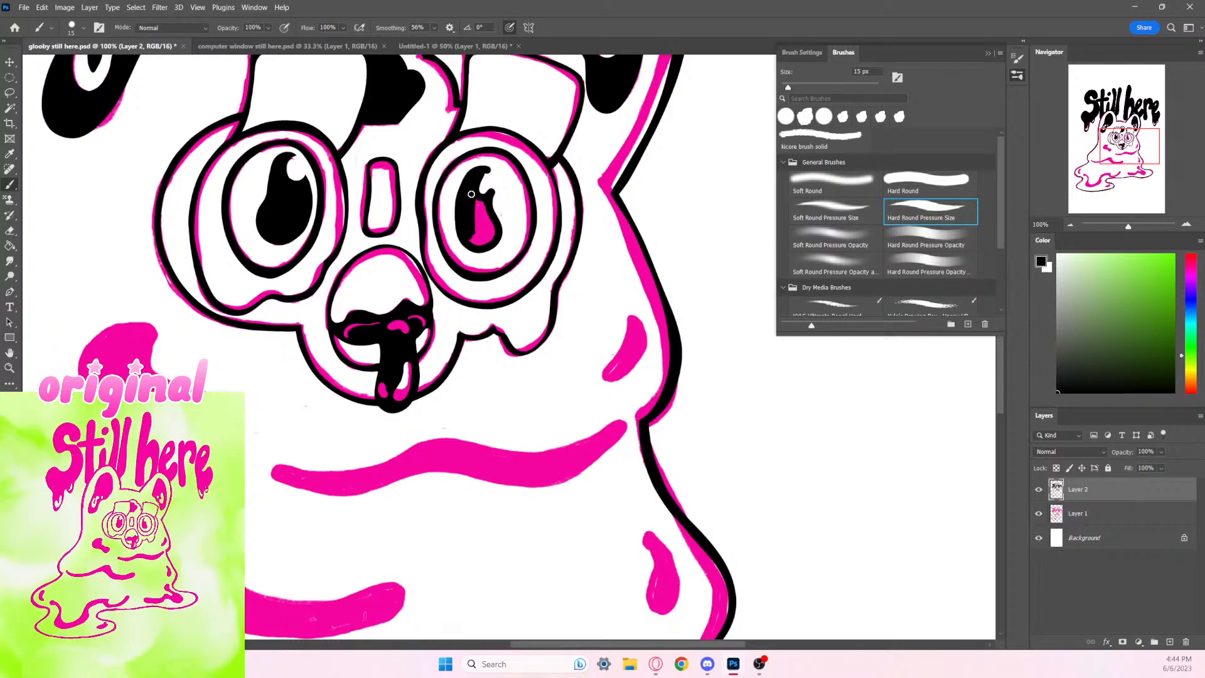
pyautogui.moveTo(472, 194)
pyautogui.mouseDown()
pyautogui.moveTo(476, 238)
pyautogui.moveTo(485, 217)
pyautogui.moveTo(491, 242)
pyautogui.moveTo(470, 239)
pyautogui.moveTo(489, 235)
pyautogui.mouseUp()
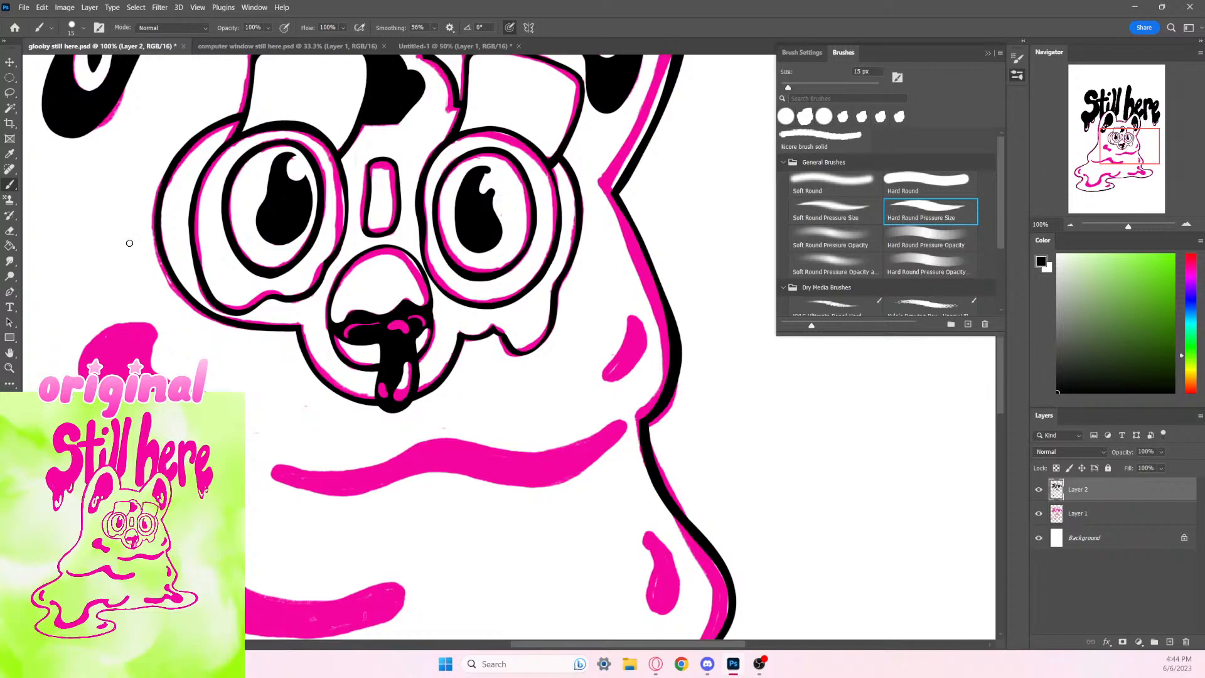
# Step: Reshape the right pupil's highlight with the Eraser at 10 px and black brush touch-ups at 15 px
pyautogui.click(11, 227)
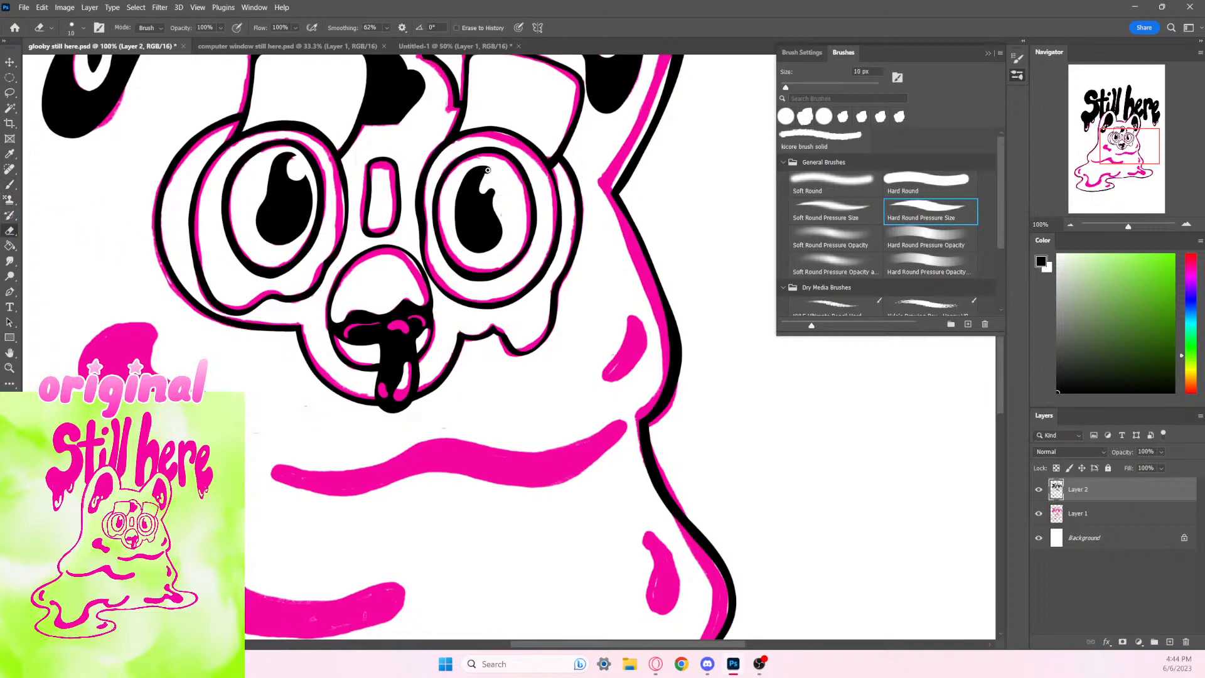
pyautogui.moveTo(488, 170)
pyautogui.mouseDown()
pyautogui.moveTo(492, 192)
pyautogui.moveTo(478, 179)
pyautogui.moveTo(495, 190)
pyautogui.mouseUp()
pyautogui.hotkey('ctrl', 'z')
pyautogui.press('b')
pyautogui.moveTo(477, 193)
pyautogui.mouseDown()
pyautogui.moveTo(492, 195)
pyautogui.moveTo(480, 186)
pyautogui.mouseUp()
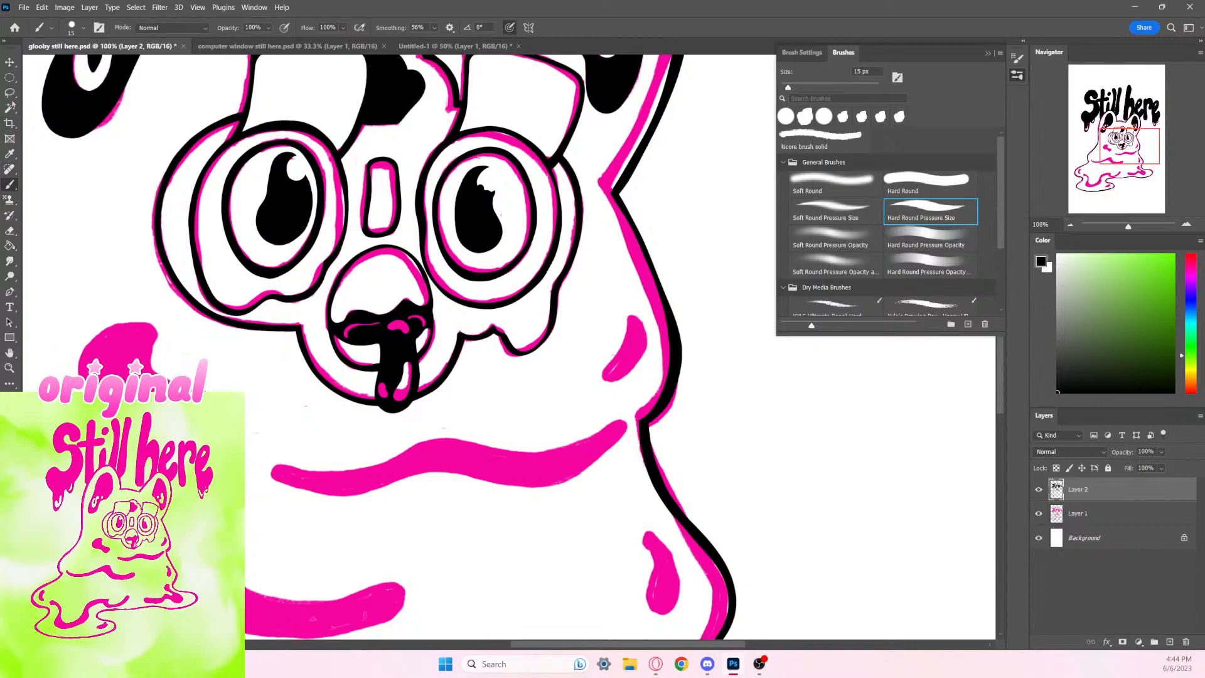
pyautogui.click(10, 231)
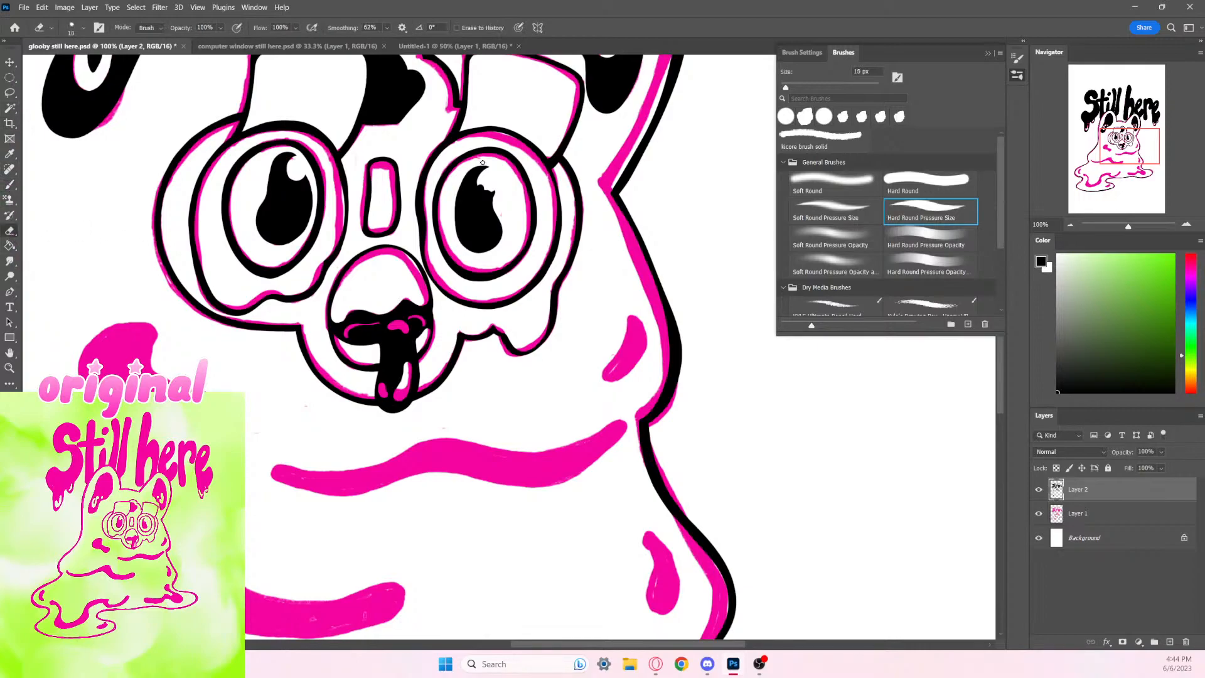
pyautogui.click(10, 184)
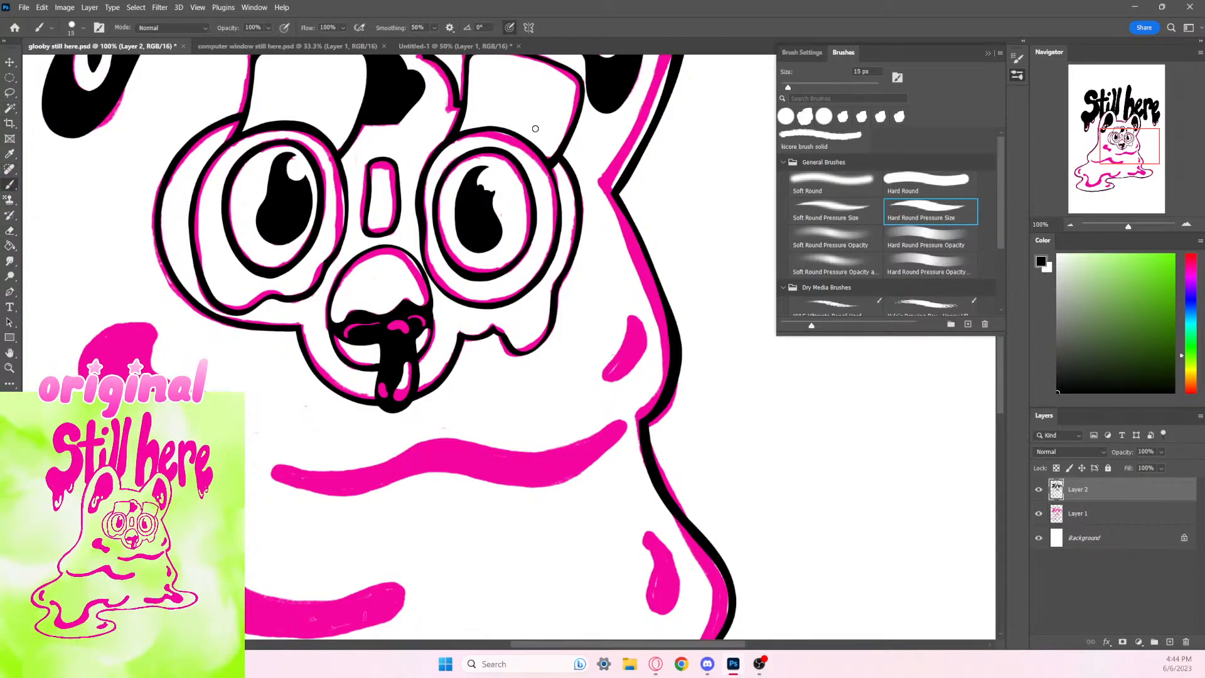
pyautogui.moveTo(485, 170); pyautogui.dragTo(477, 190)
pyautogui.press('e')
pyautogui.moveTo(490, 169); pyautogui.dragTo(482, 181)
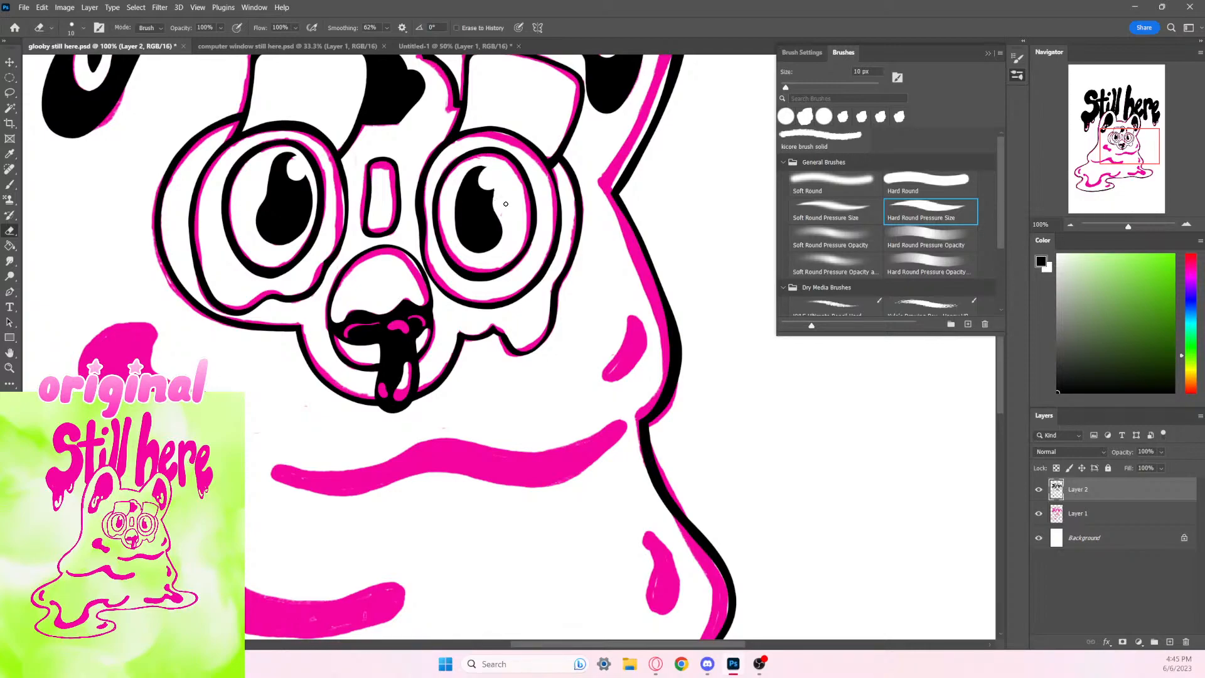
# Step: Cut a thin gap between the S and the t of "Still" with the Eraser at 10 px
pyautogui.hotkey('ctrl', '-')
pyautogui.hotkey('ctrl', '-')
pyautogui.hotkey('ctrl', '-')
pyautogui.hotkey('ctrl', '-')
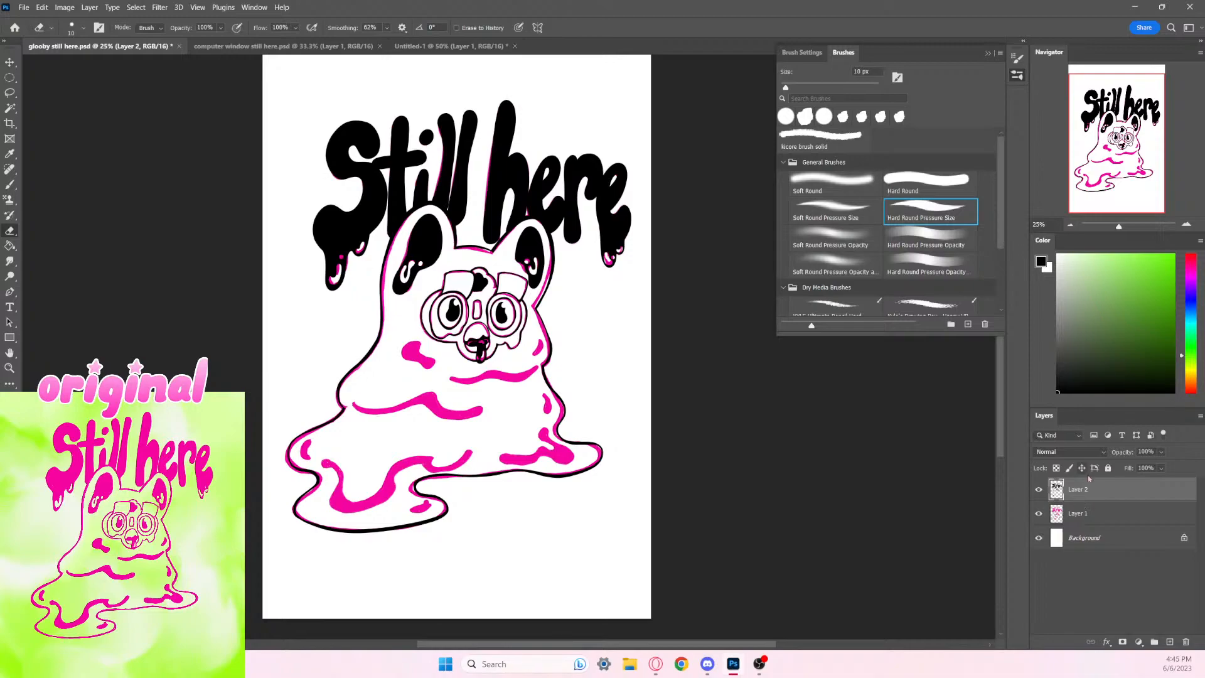
pyautogui.hotkey('ctrl', '+')
pyautogui.hotkey('ctrl', '+')
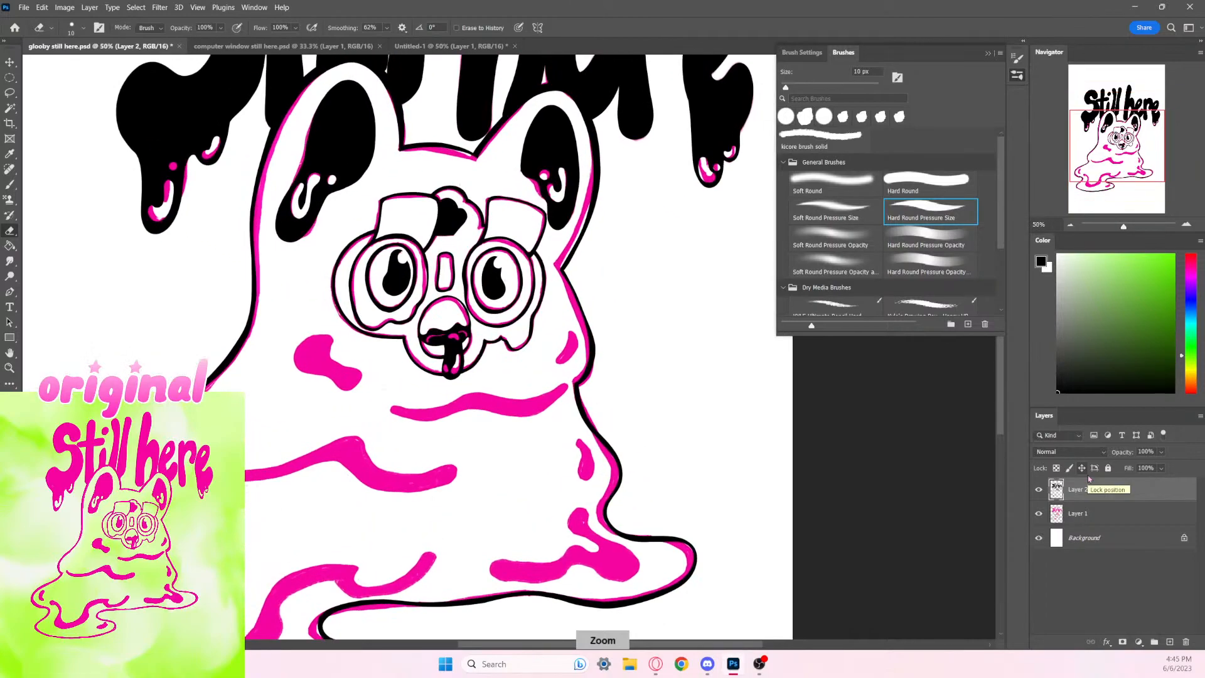
pyautogui.moveTo(427, 264); pyautogui.dragTo(382, 538)
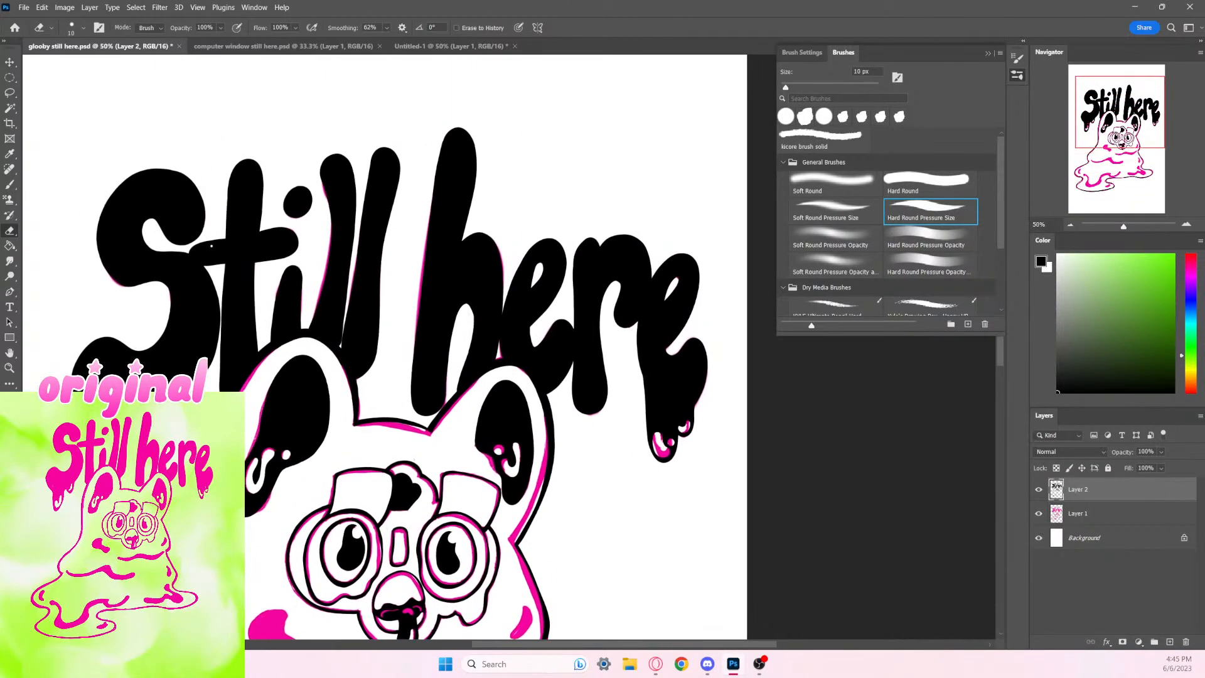
pyautogui.moveTo(187, 251); pyautogui.dragTo(218, 286)
pyautogui.hotkey('ctrl', 'z')
pyautogui.hotkey('ctrl', 'z')
# Step: Cut thin gaps on both sides of the first e in "here" with the Eraser at 10 px
pyautogui.moveTo(503, 302); pyautogui.dragTo(500, 349)
pyautogui.hotkey('ctrl', 'z')
pyautogui.moveTo(508, 303); pyautogui.dragTo(498, 352)
pyautogui.hotkey('ctrl', 'z')
pyautogui.hotkey('ctrl', 'z')
pyautogui.moveTo(578, 342); pyautogui.dragTo(574, 370)
pyautogui.hotkey('ctrl', 'z')
pyautogui.moveTo(572, 324); pyautogui.dragTo(572, 369)
pyautogui.hotkey('ctrl', 'z')
pyautogui.moveTo(575, 331); pyautogui.dragTo(569, 376)
# Step: Erase a thin gap between the r and the final e of "here" at 10 px and hide Layer 1
pyautogui.moveTo(653, 275)
pyautogui.mouseDown()
pyautogui.moveTo(648, 312)
pyautogui.moveTo(622, 340)
pyautogui.mouseUp()
pyautogui.hotkey('ctrl', '-')
pyautogui.hotkey('ctrl', '-')
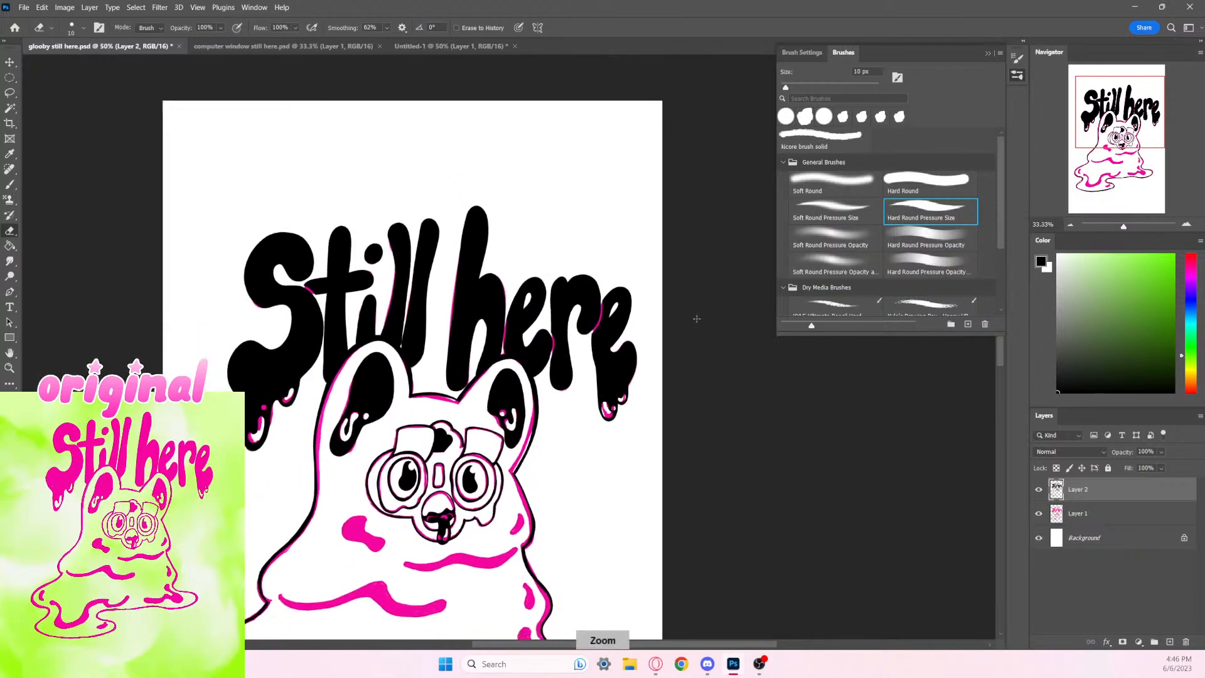
pyautogui.hotkey('ctrl', '+')
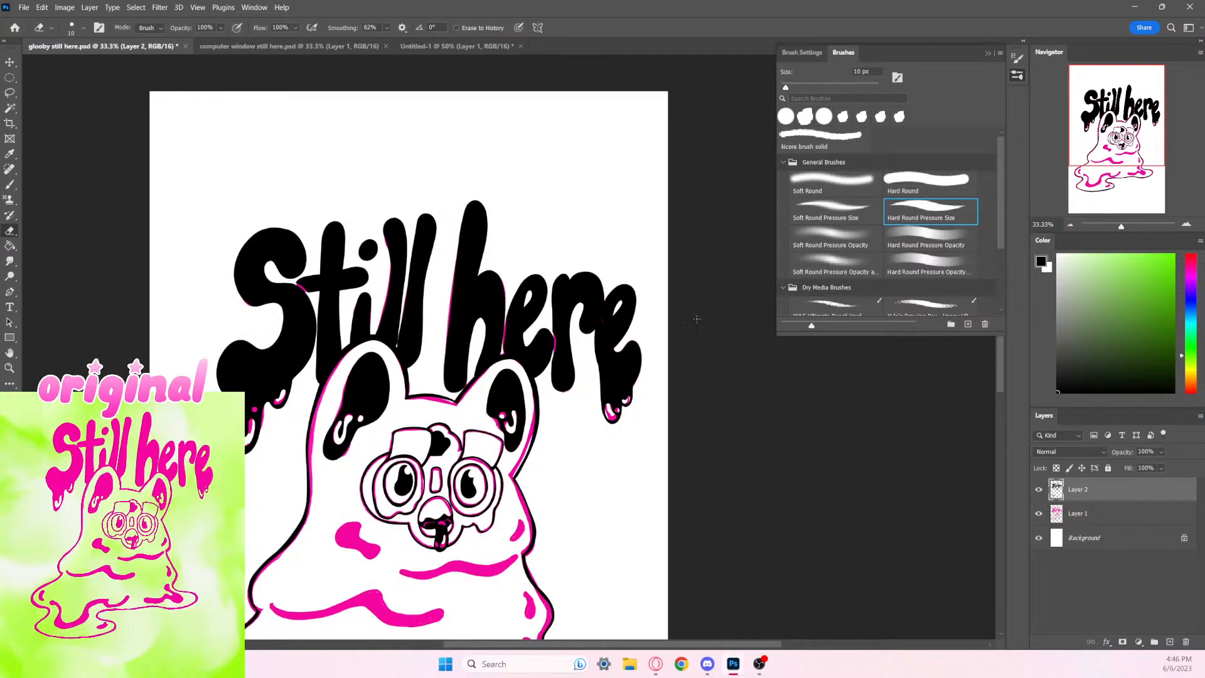
pyautogui.moveTo(603, 298); pyautogui.dragTo(595, 337)
pyautogui.click(1039, 513)
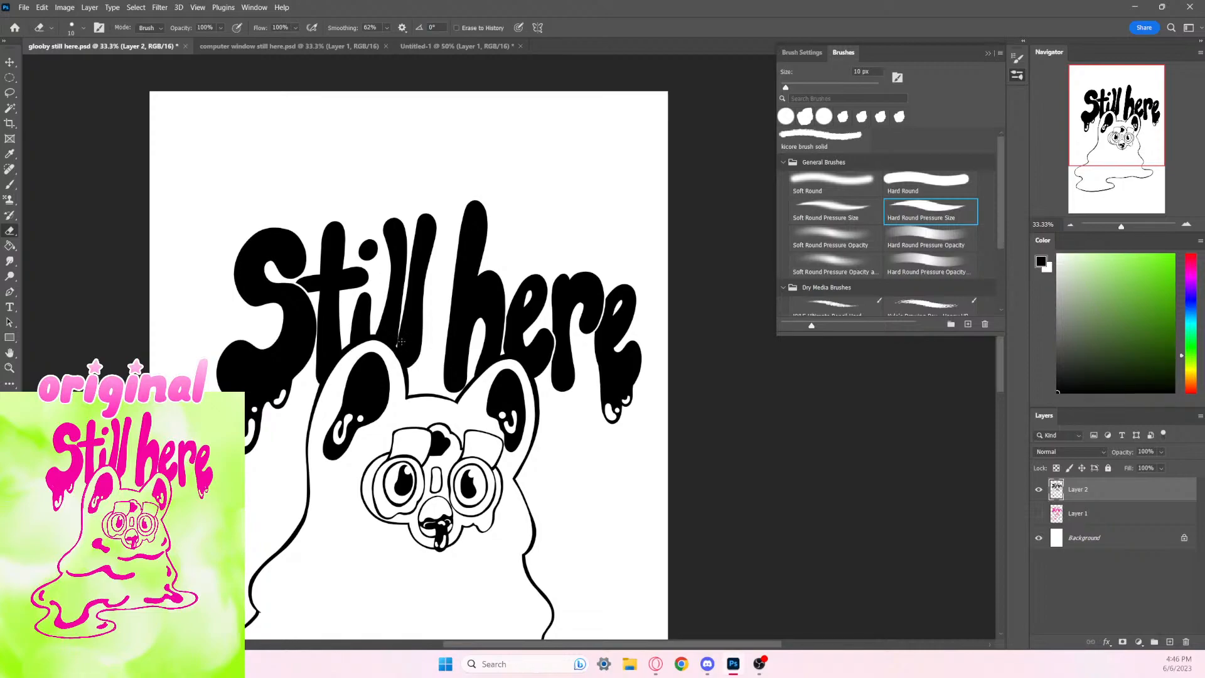
# Step: Clean up the lower gap between the two l's of "Still" with the Eraser at 10 px
pyautogui.hotkey('ctrl', '+')
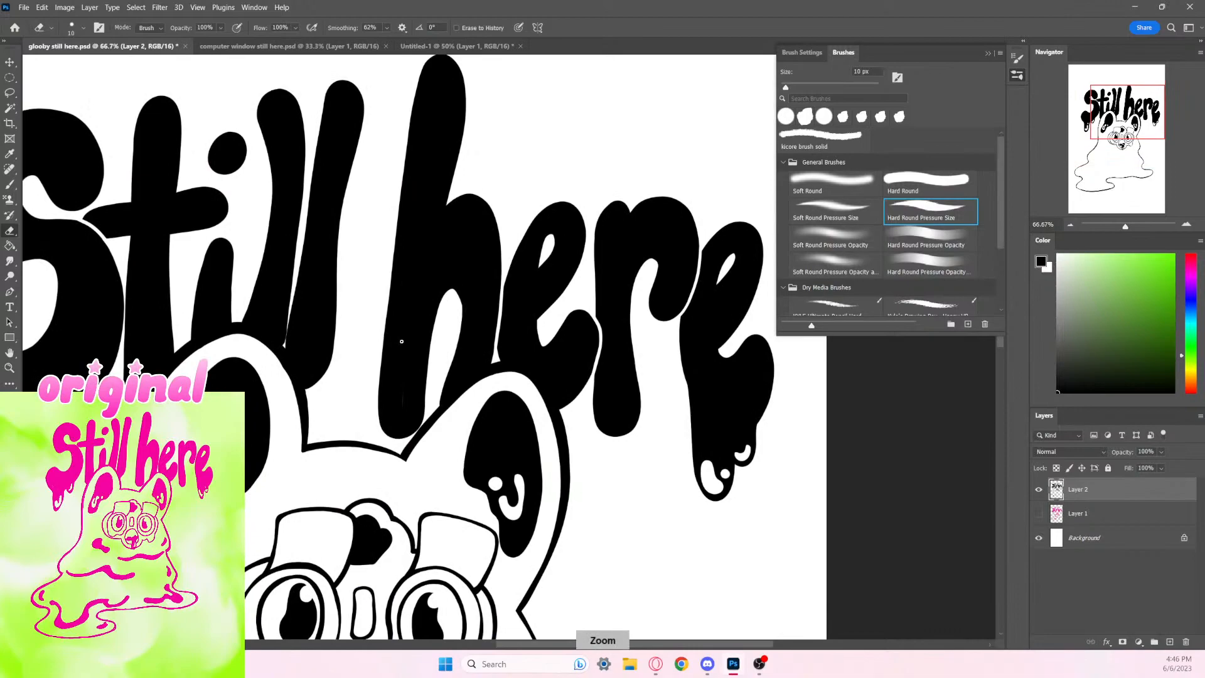
pyautogui.moveTo(402, 342); pyautogui.dragTo(499, 287)
pyautogui.press('b')
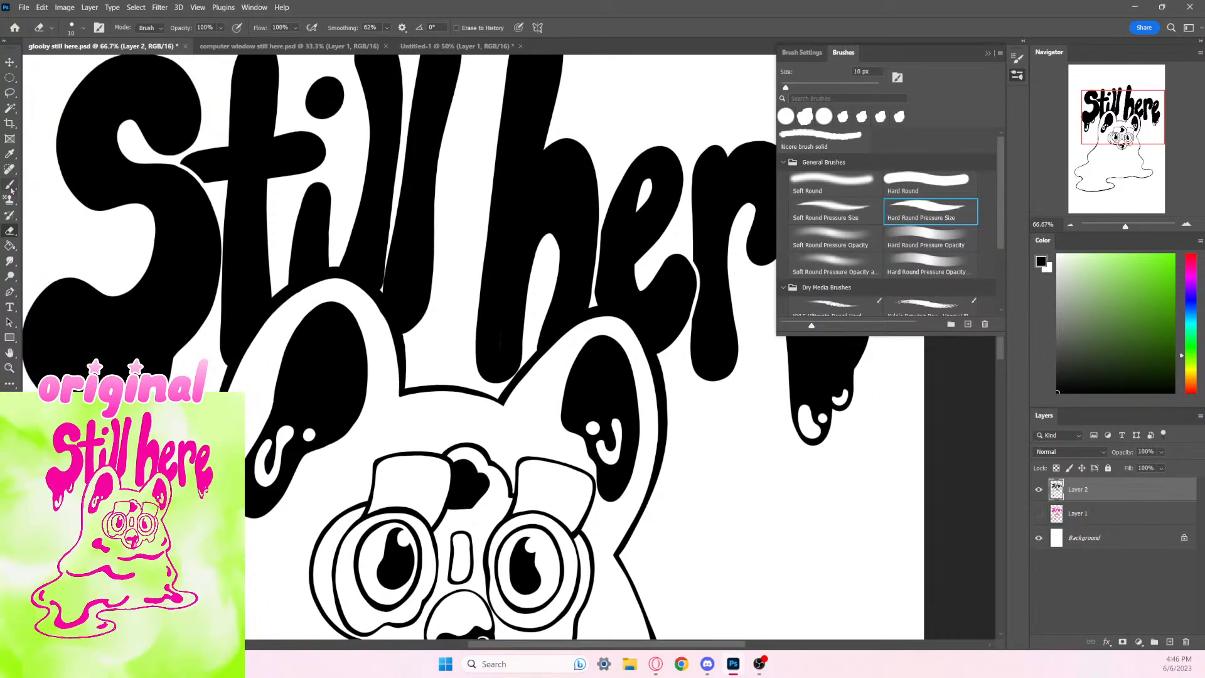
pyautogui.moveTo(394, 212); pyautogui.dragTo(392, 224)
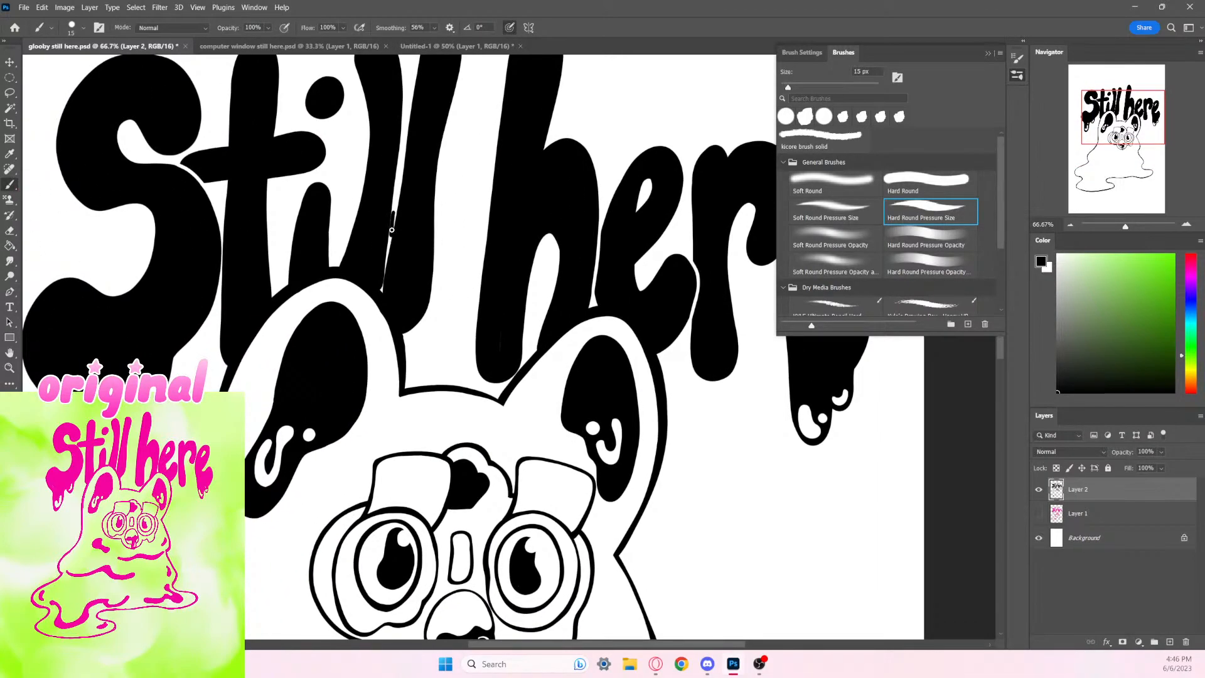
pyautogui.hotkey('ctrl', 'z')
pyautogui.press('e')
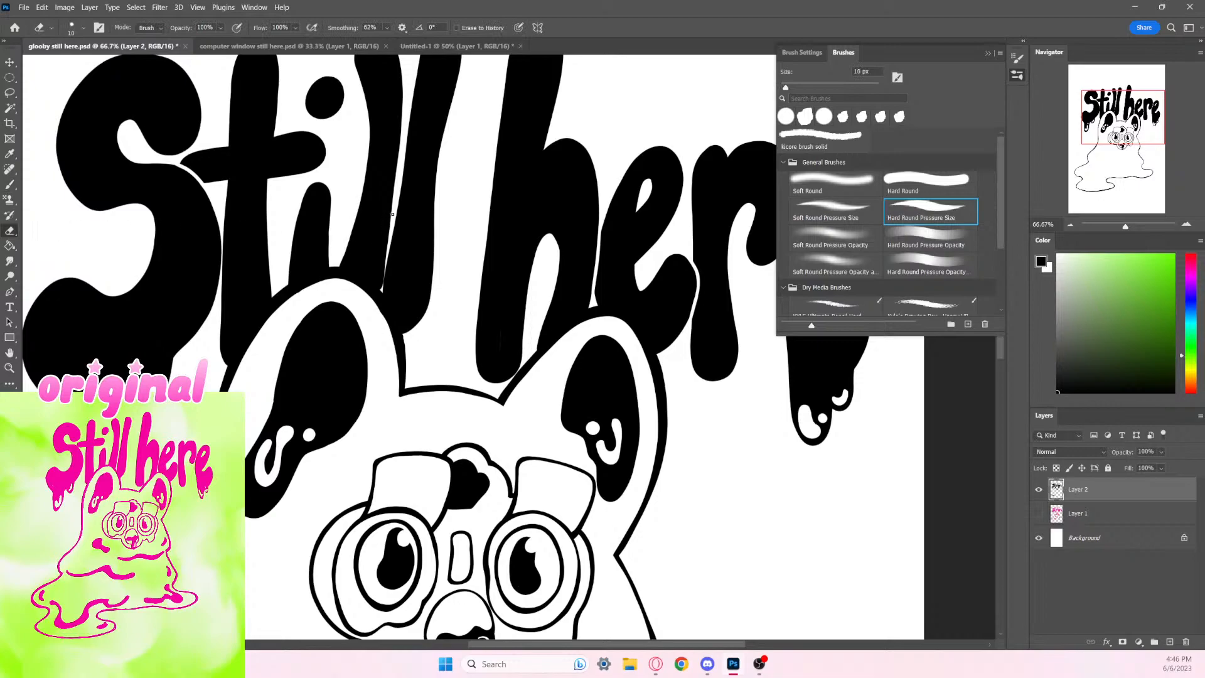
pyautogui.moveTo(390, 231); pyautogui.dragTo(380, 291)
# Step: Trim the right outer edge of the left ear where it meets the last l with the Eraser at 10 px
pyautogui.click(10, 185)
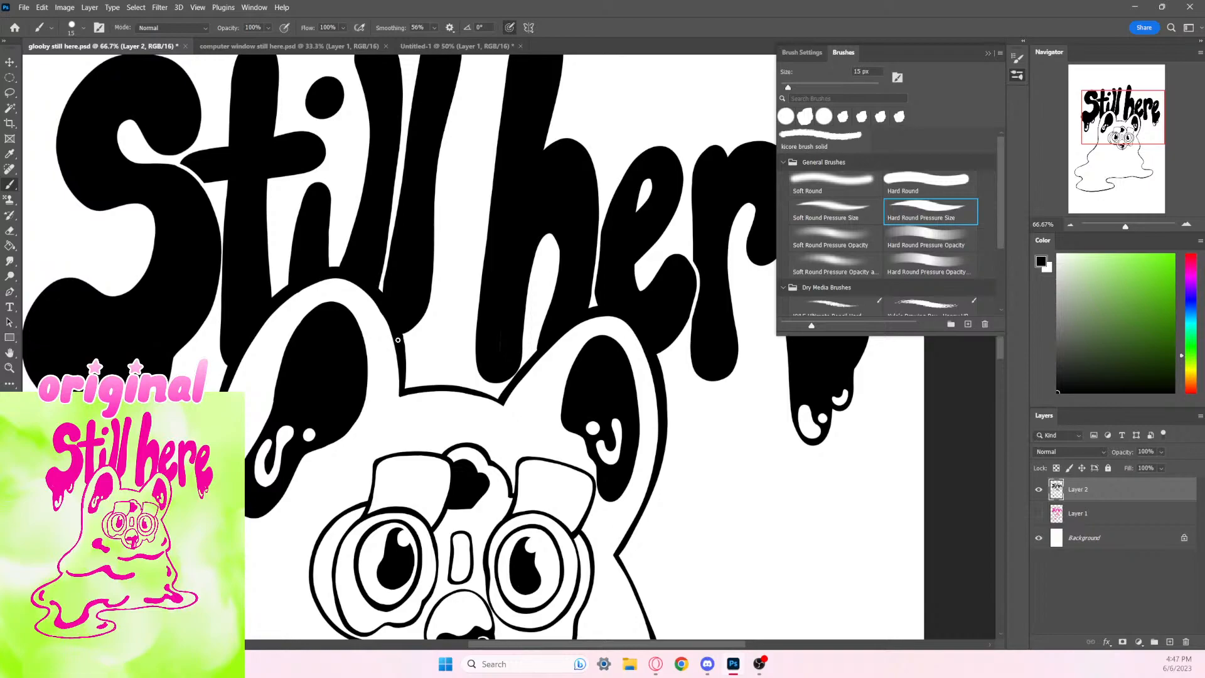
pyautogui.press('e')
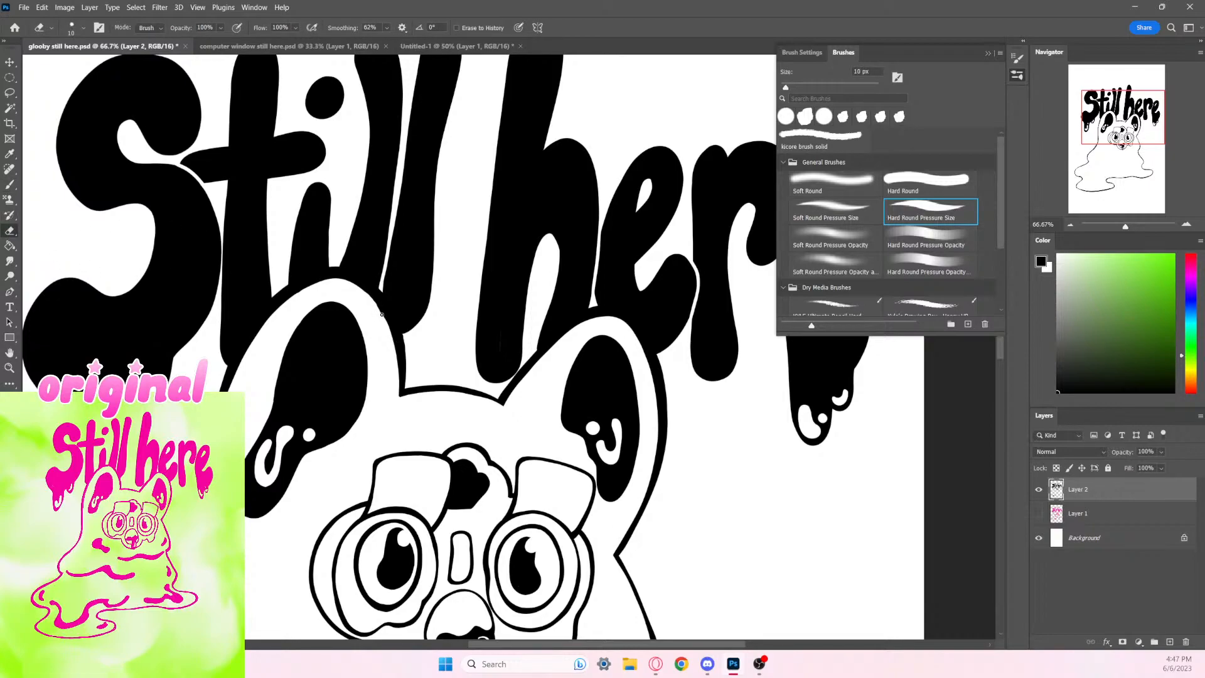
pyautogui.moveTo(388, 326); pyautogui.dragTo(398, 359)
# Step: Compare the whole inked drawing with the pink sketch by showing and hiding Layer 1
pyautogui.scroll(-3, 415, 415)
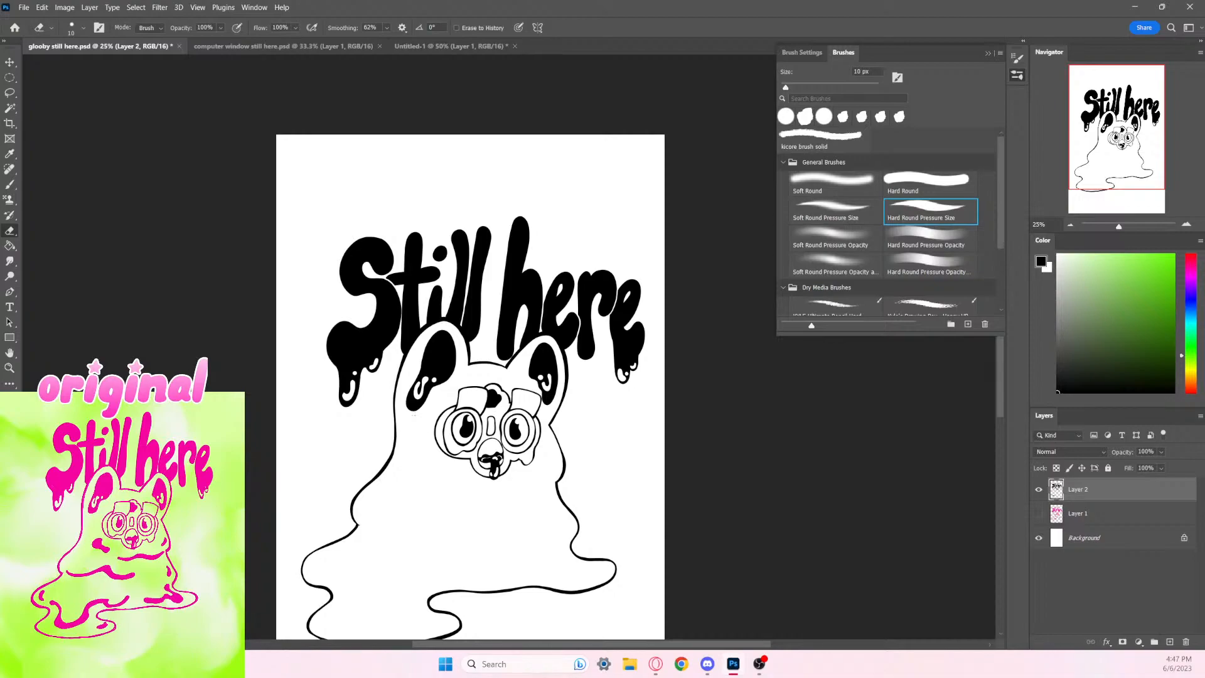
pyautogui.click(1039, 514)
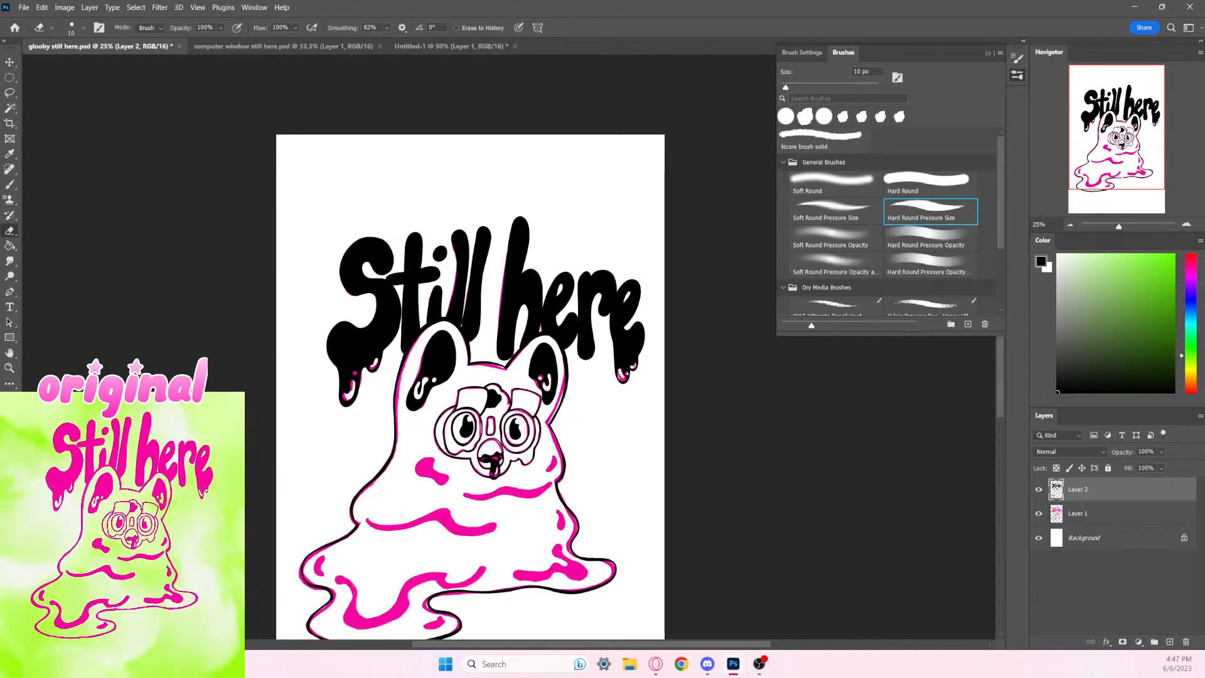
pyautogui.click(1039, 513)
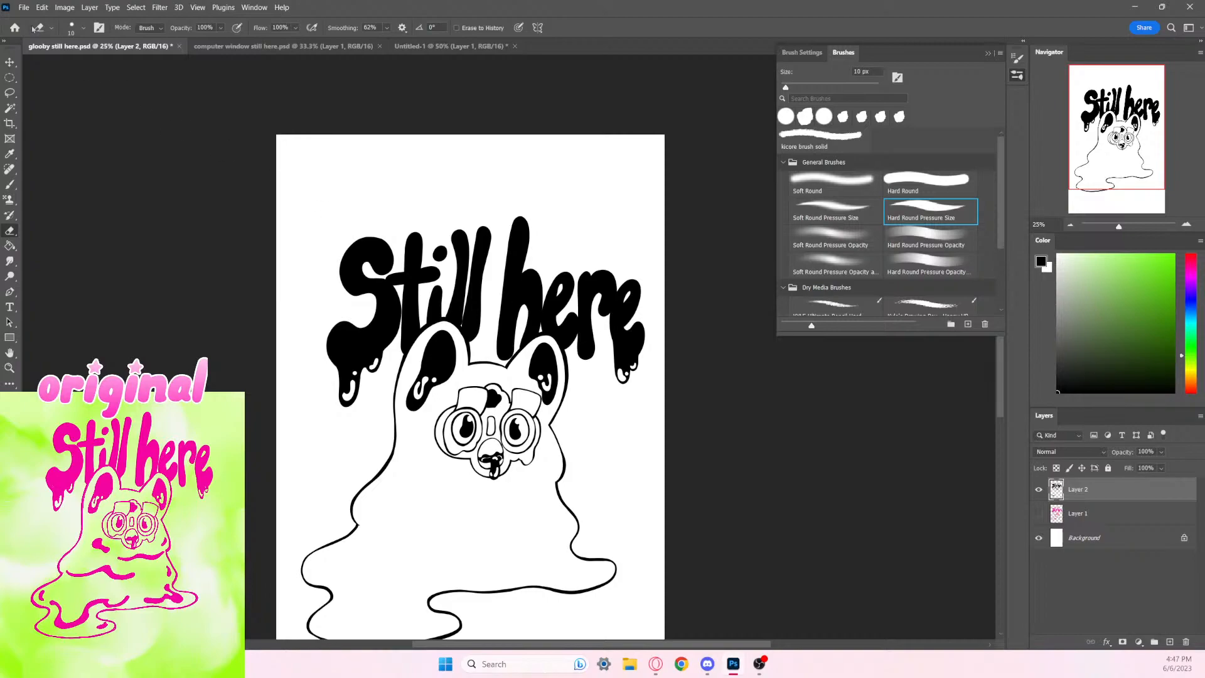
pyautogui.click(23, 7)
pyautogui.click(42, 7)
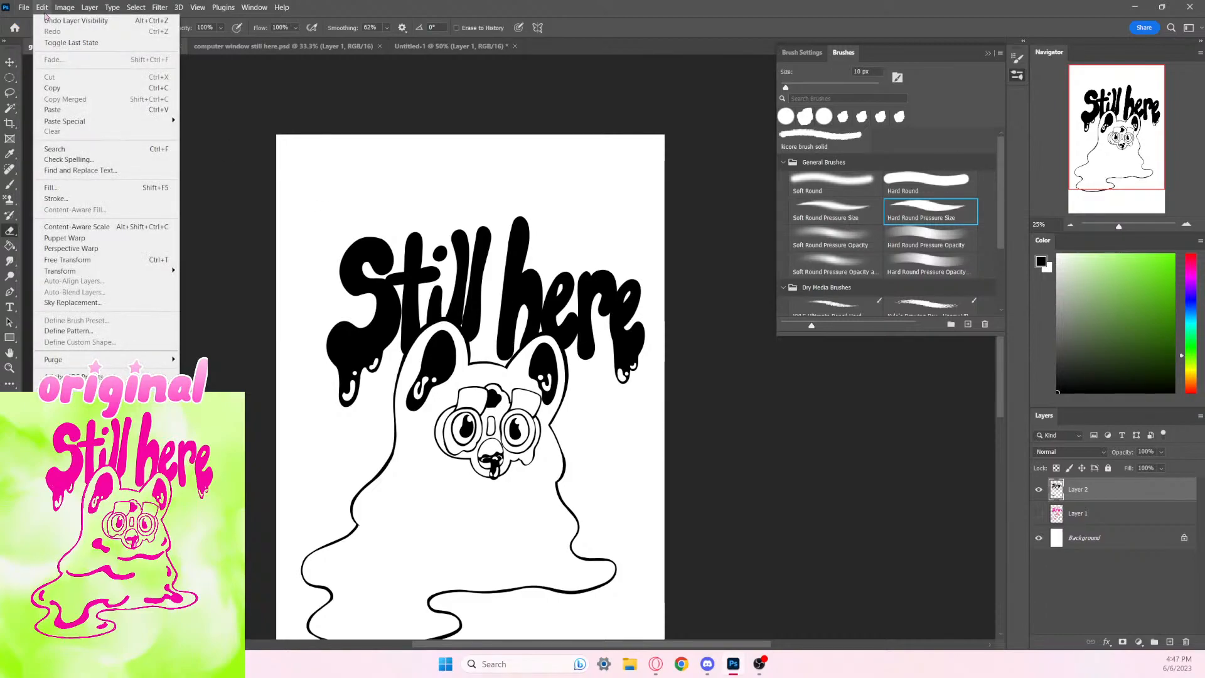
pyautogui.click(270, 107)
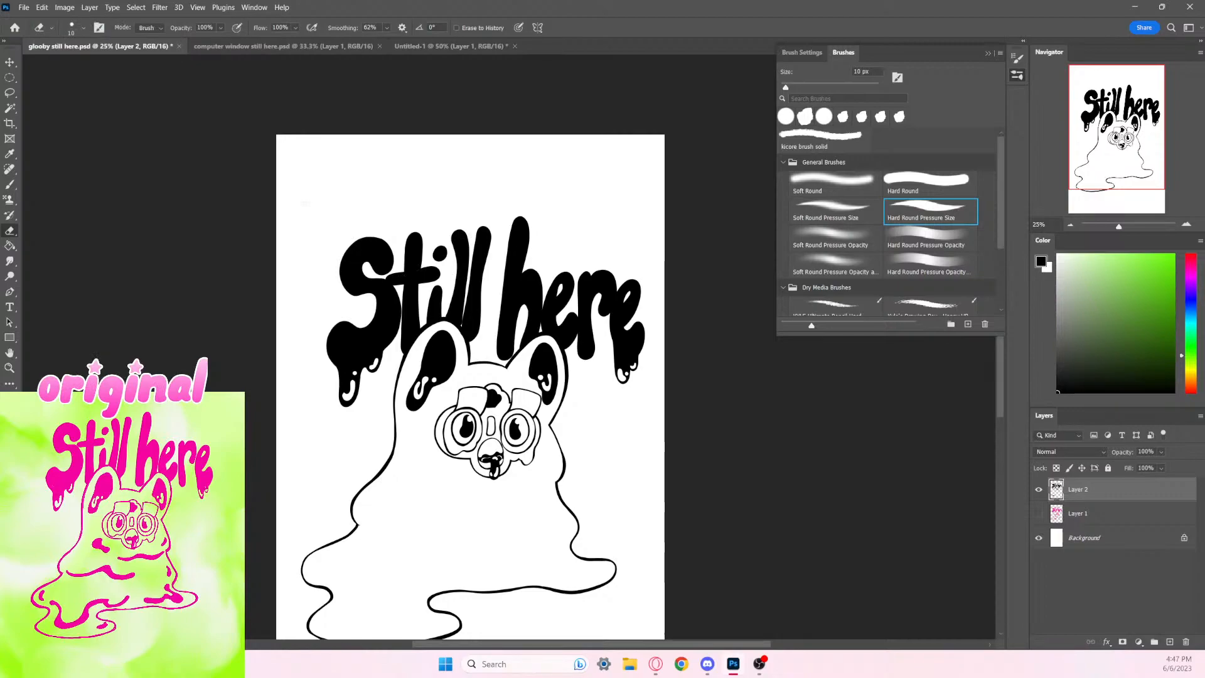
# Step: Touch up the gap between the S and the t of "Still" in black at 15 px
pyautogui.hotkey('ctrl', '+')
pyautogui.hotkey('ctrl', '+')
pyautogui.hotkey('ctrl', '+')
pyautogui.press('b')
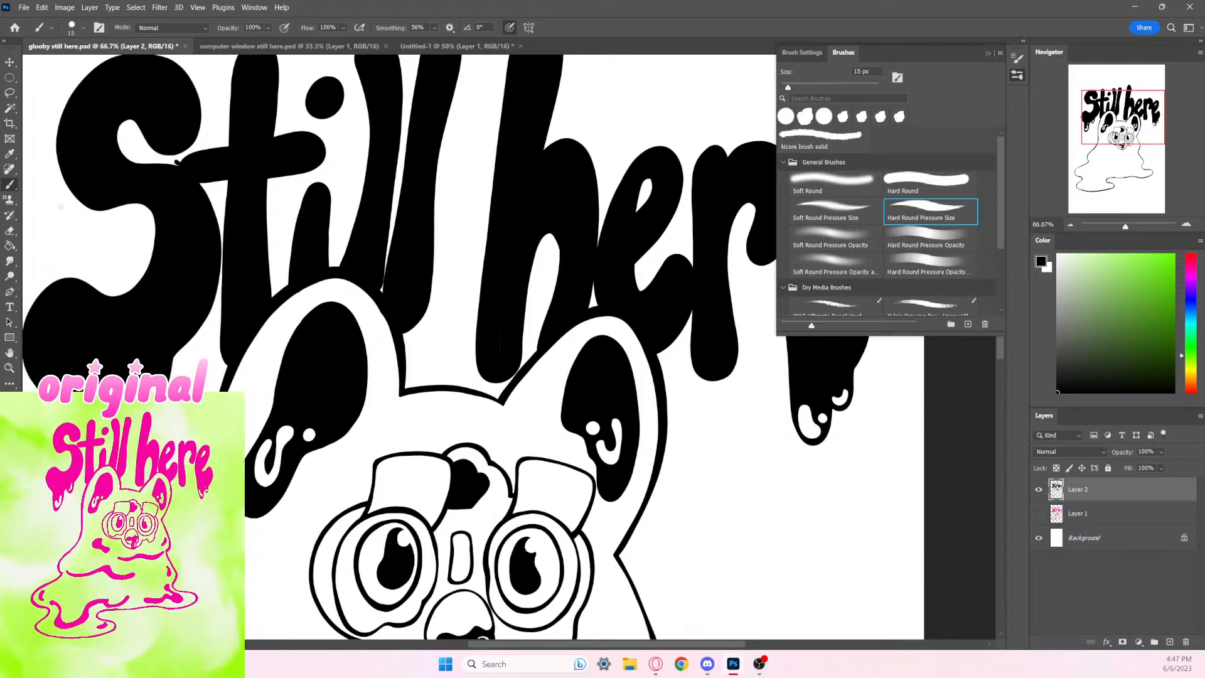
# Step: Erase a thin gap between the S and the crossbar of the t on Layer 2, using a 10 px eraser
pyautogui.press('e')
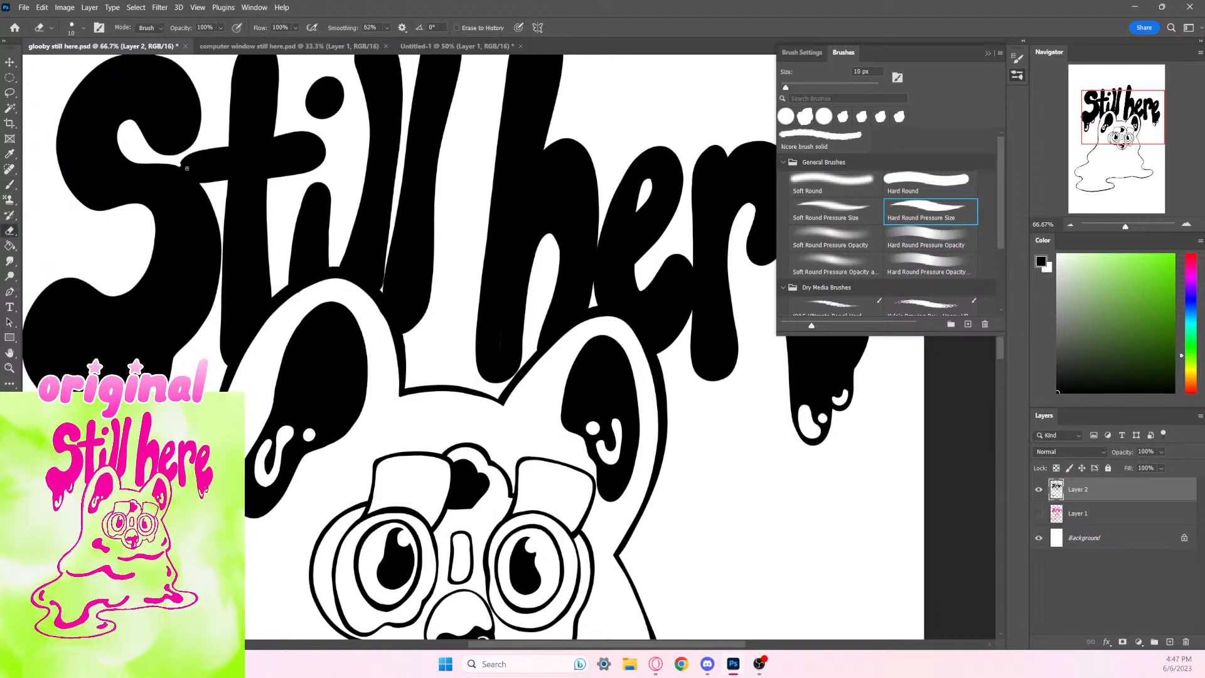
pyautogui.moveTo(187, 169)
pyautogui.mouseDown()
pyautogui.moveTo(211, 199)
pyautogui.moveTo(187, 169)
pyautogui.moveTo(217, 219)
pyautogui.mouseUp()
pyautogui.hotkey('ctrl', 'z')
pyautogui.moveTo(547, 406); pyautogui.dragTo(445, 471)
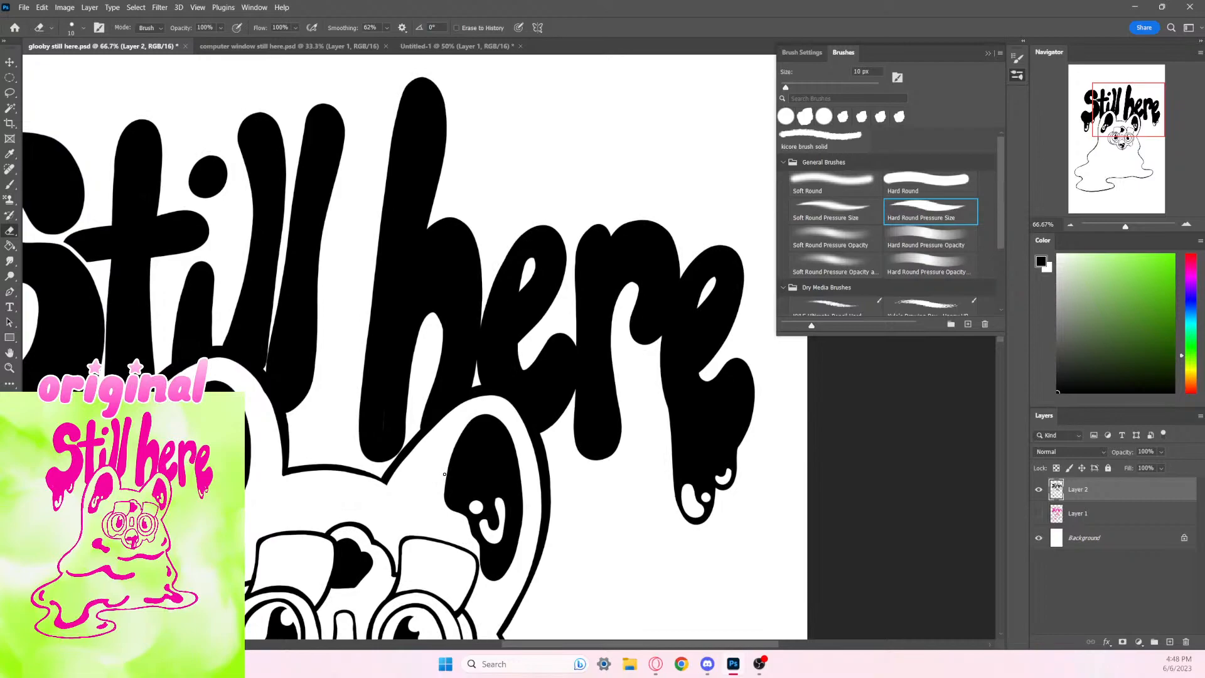
pyautogui.hotkey('ctrl', 'z')
pyautogui.moveTo(61, 244); pyautogui.dragTo(94, 276)
pyautogui.moveTo(567, 501); pyautogui.dragTo(659, 442)
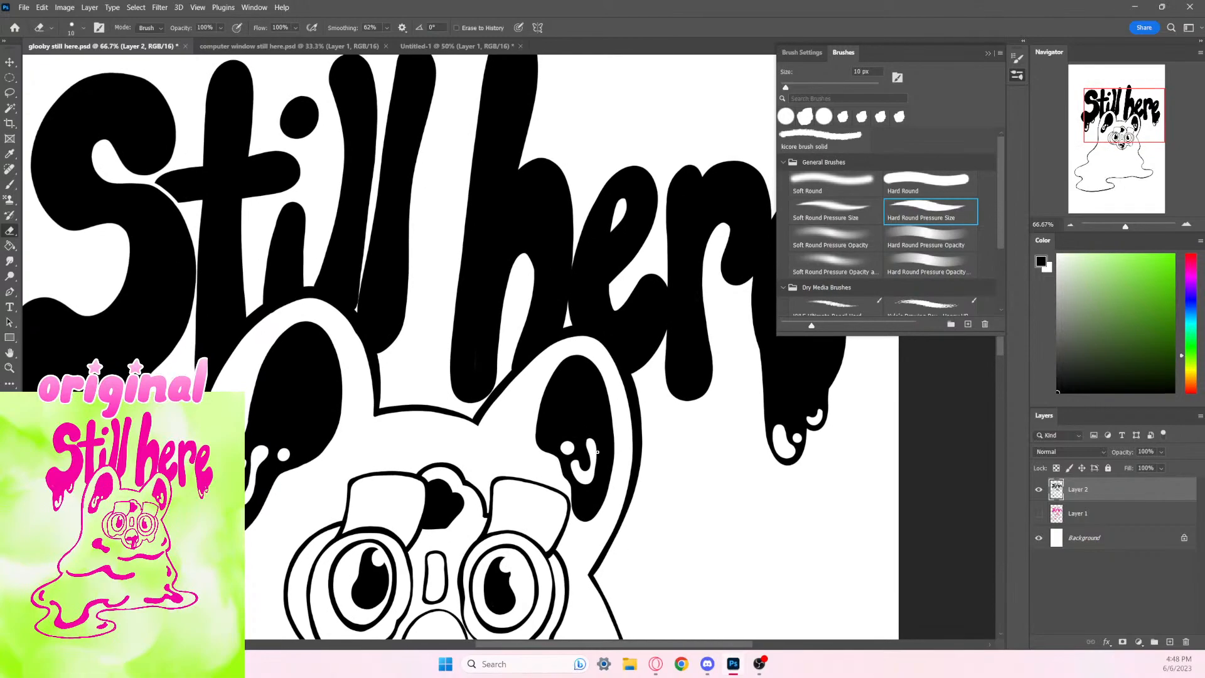
pyautogui.moveTo(154, 184)
pyautogui.mouseDown()
pyautogui.moveTo(187, 221)
pyautogui.moveTo(179, 208)
pyautogui.mouseUp()
pyautogui.hotkey('ctrl', 'z')
# Step: Erase a narrow gap between the two l's of "Still" down to the ear and touch up its lower end
pyautogui.moveTo(364, 259); pyautogui.dragTo(356, 317)
pyautogui.press('b')
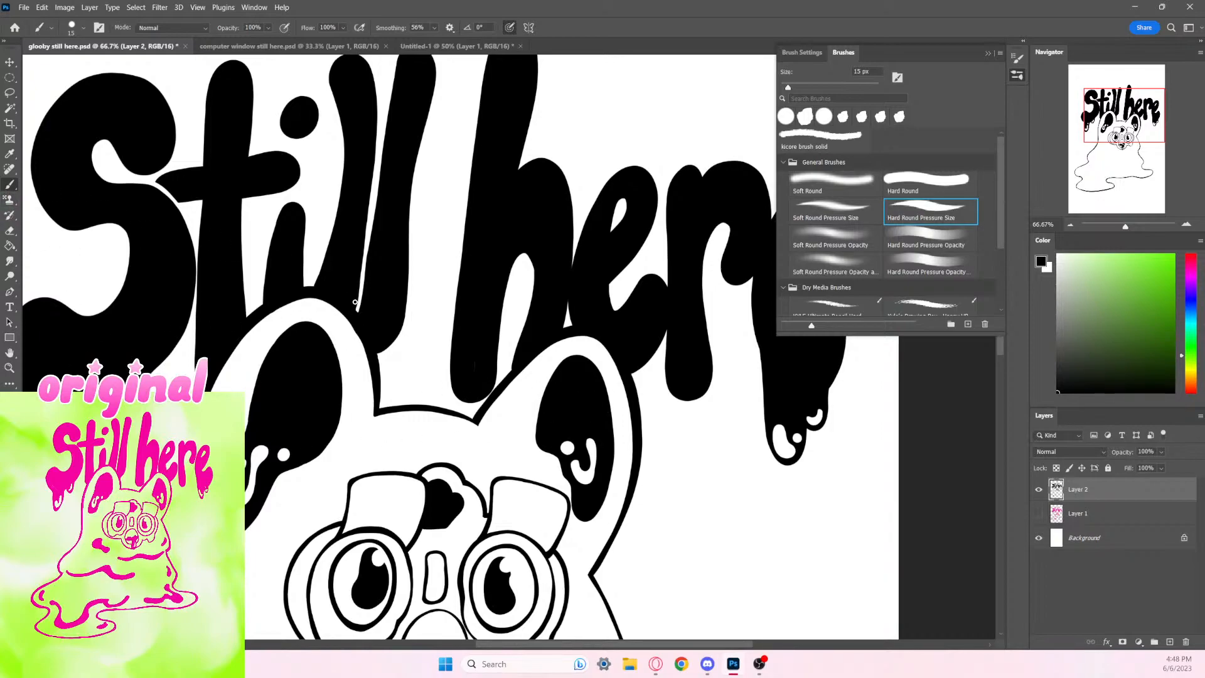
pyautogui.moveTo(355, 305); pyautogui.dragTo(357, 292)
pyautogui.moveTo(540, 533); pyautogui.dragTo(484, 544)
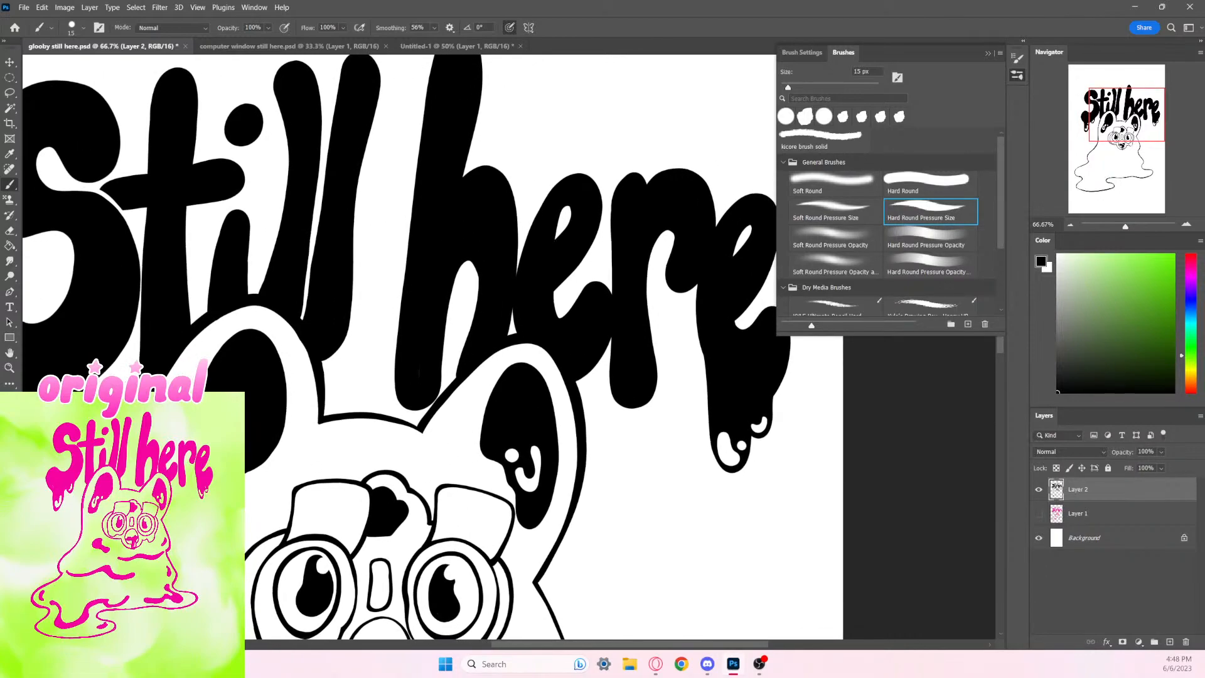
pyautogui.click(10, 230)
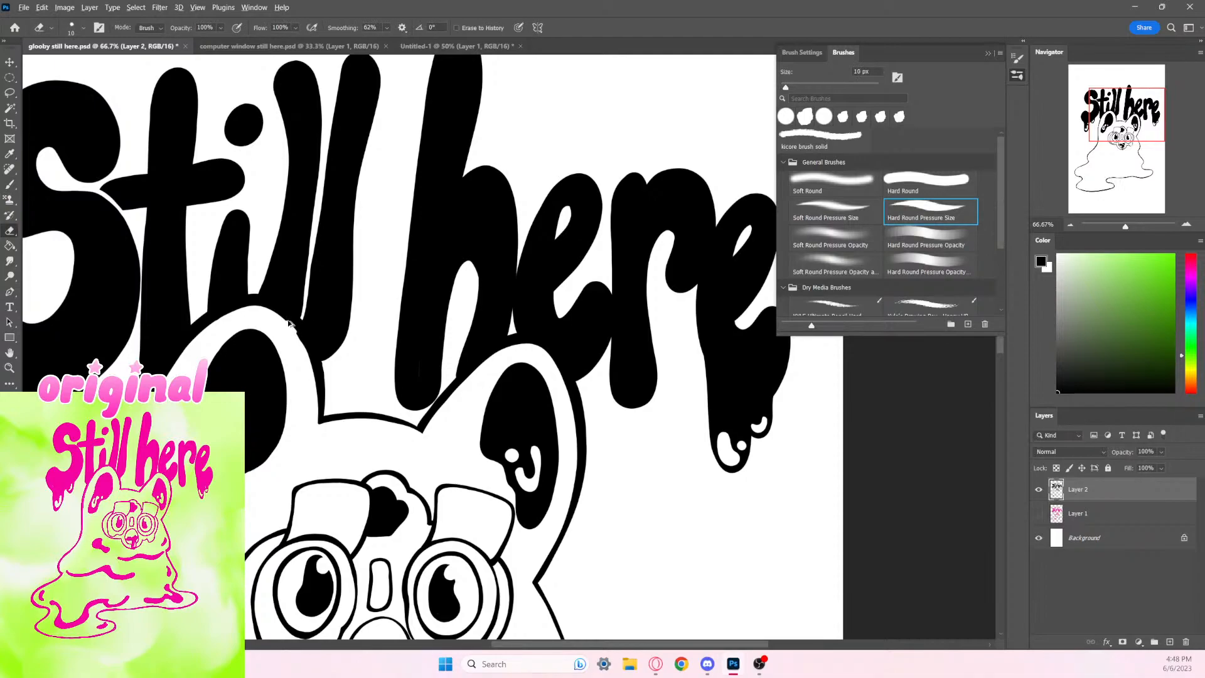
pyautogui.moveTo(296, 330); pyautogui.dragTo(309, 362)
pyautogui.moveTo(604, 534)
pyautogui.mouseDown()
pyautogui.moveTo(563, 517)
pyautogui.moveTo(520, 521)
pyautogui.mouseUp()
# Step: Erase a thin curved gap separating the h from the first e of "here"
pyautogui.click(10, 185)
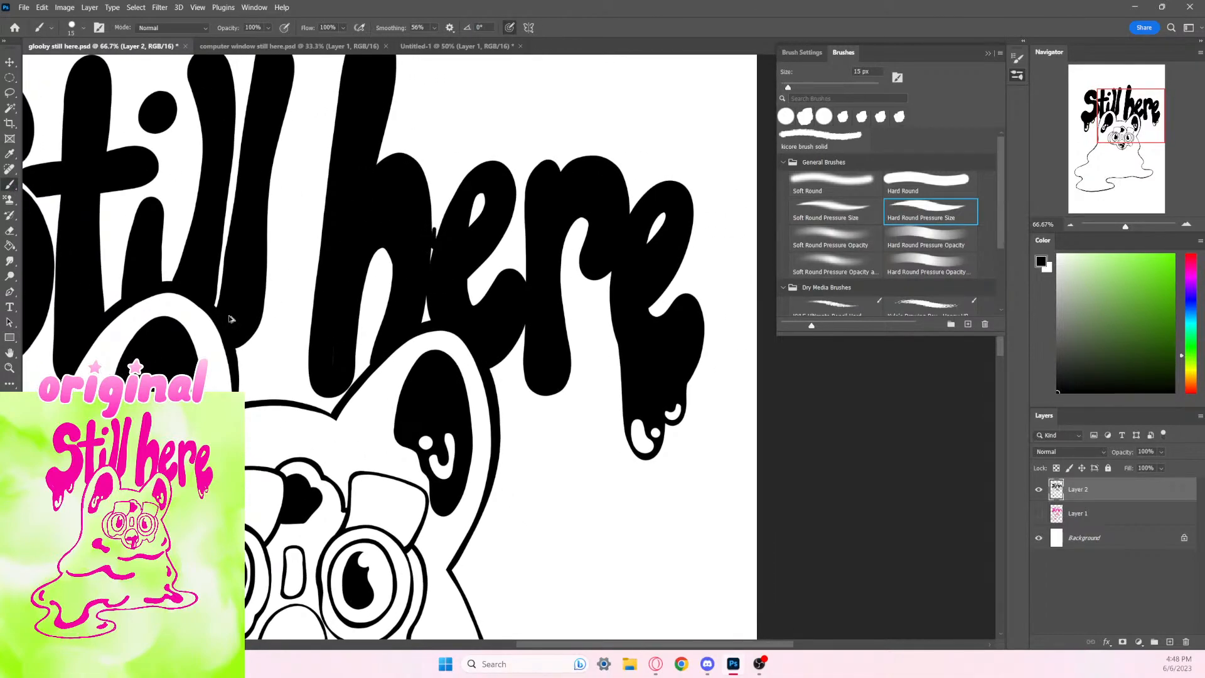
pyautogui.press('e')
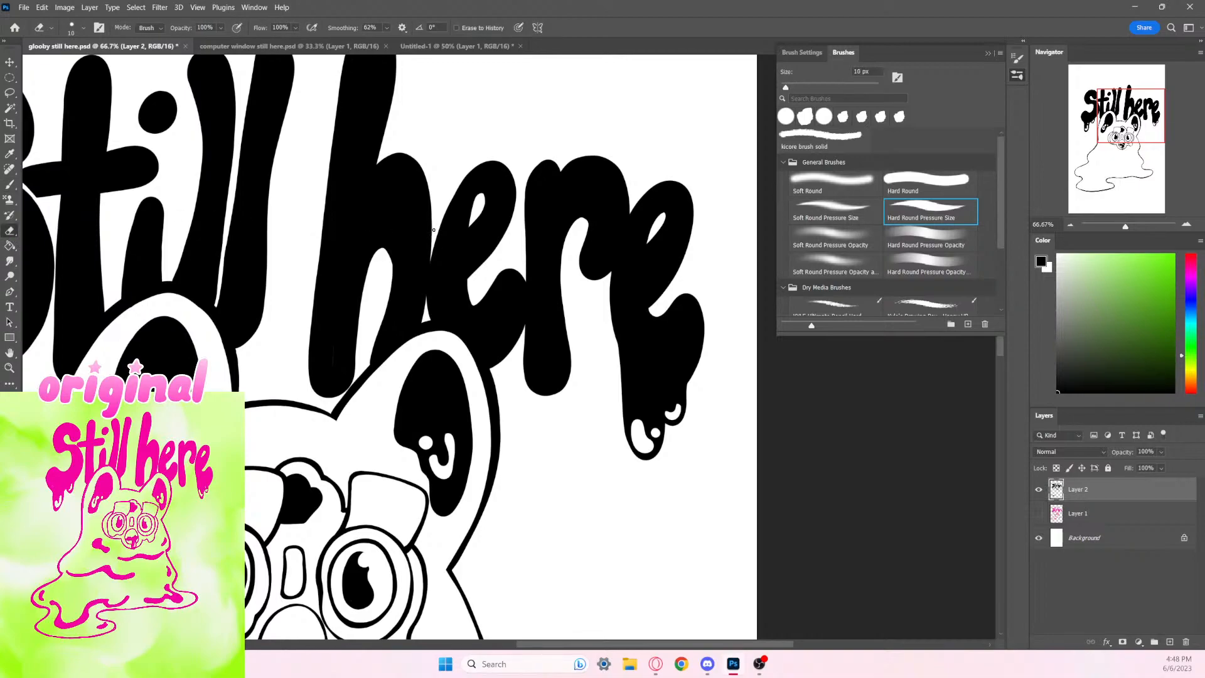
pyautogui.moveTo(433, 256); pyautogui.dragTo(425, 312)
pyautogui.hotkey('ctrl', 'z')
pyautogui.moveTo(434, 237); pyautogui.dragTo(426, 303)
pyautogui.hotkey('ctrl', 'z')
pyautogui.moveTo(432, 239); pyautogui.dragTo(425, 315)
pyautogui.hotkey('ctrl', 'z')
pyautogui.moveTo(433, 242); pyautogui.dragTo(425, 313)
pyautogui.hotkey('ctrl', 'z')
pyautogui.hotkey('ctrl', 'z')
pyautogui.moveTo(433, 243); pyautogui.dragTo(425, 316)
# Step: Erase a thin curved gap separating the first e from the r of "here"
pyautogui.moveTo(531, 286); pyautogui.dragTo(524, 334)
pyautogui.hotkey('ctrl', 'z')
pyautogui.moveTo(527, 281)
pyautogui.mouseDown()
pyautogui.moveTo(533, 314)
pyautogui.moveTo(506, 374)
pyautogui.mouseUp()
pyautogui.hotkey('ctrl', 'z')
pyautogui.moveTo(528, 276); pyautogui.dragTo(519, 339)
pyautogui.hotkey('ctrl', 'z')
pyautogui.moveTo(529, 280)
pyautogui.mouseDown()
pyautogui.moveTo(533, 311)
pyautogui.moveTo(509, 360)
pyautogui.mouseUp()
# Step: Erase a thin curved gap separating the r from the last e of "here"
pyautogui.moveTo(631, 210)
pyautogui.mouseDown()
pyautogui.moveTo(612, 278)
pyautogui.moveTo(581, 309)
pyautogui.mouseUp()
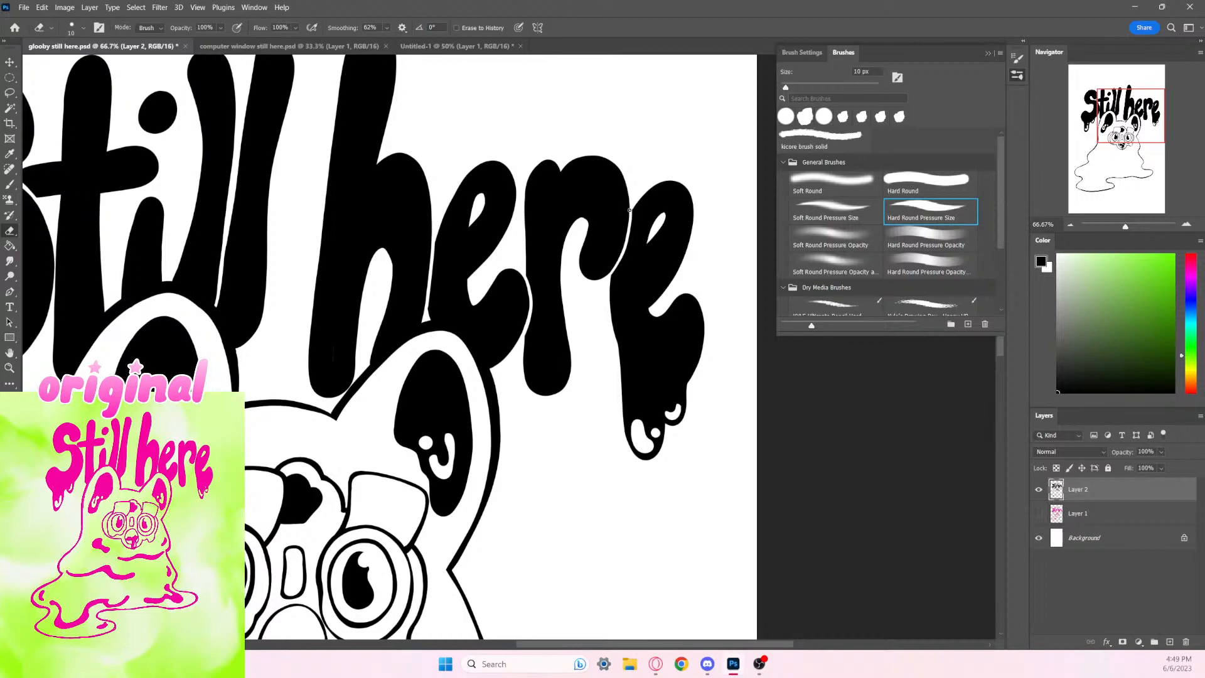
pyautogui.moveTo(633, 224); pyautogui.dragTo(617, 266)
pyautogui.hotkey('ctrl', 'z')
pyautogui.moveTo(632, 209); pyautogui.dragTo(610, 276)
# Step: Clean up the gap between the S and the underside of the t's crossbar with the eraser
pyautogui.moveTo(634, 383); pyautogui.dragTo(692, 398)
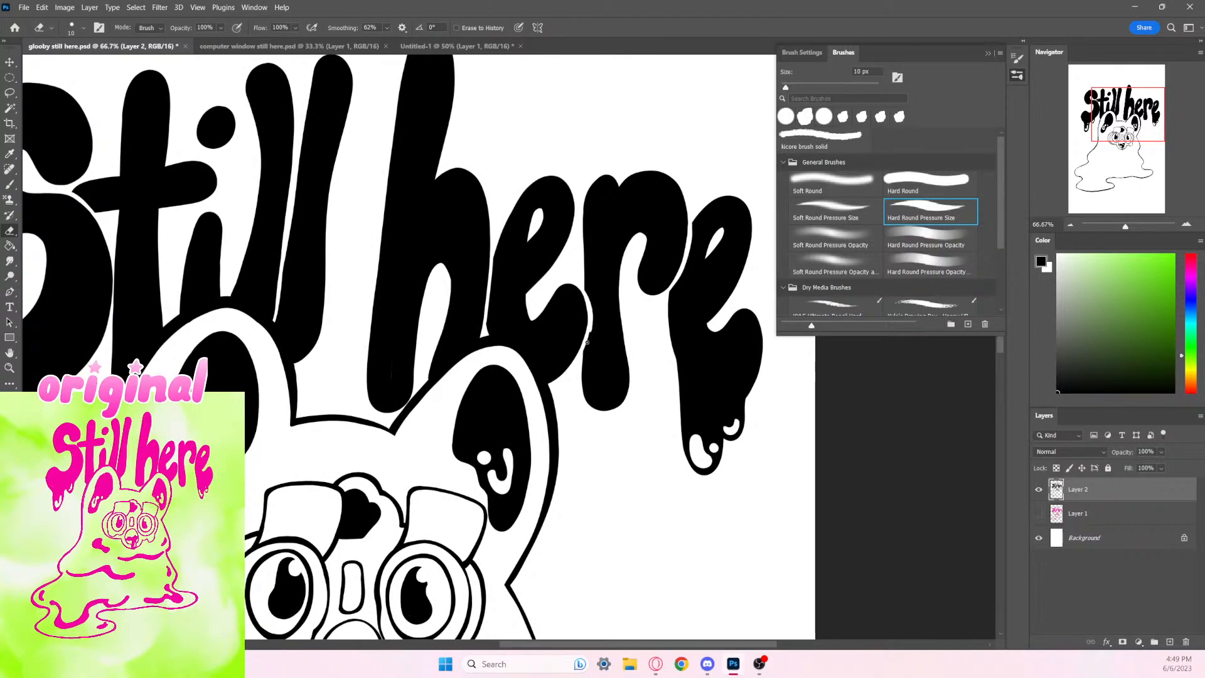
pyautogui.moveTo(612, 402); pyautogui.dragTo(765, 427)
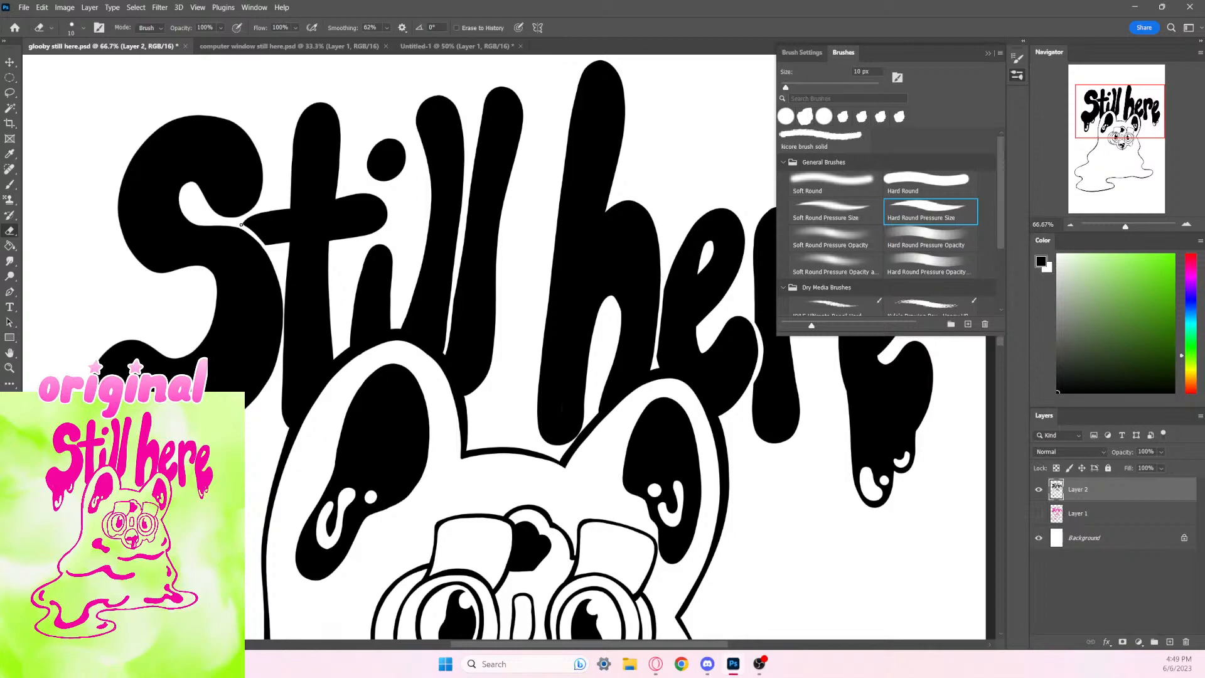
pyautogui.moveTo(259, 236); pyautogui.dragTo(272, 255)
pyautogui.hotkey('ctrl', '-')
pyautogui.hotkey('ctrl', '-')
pyautogui.hotkey('ctrl', '+')
pyautogui.hotkey('ctrl', '+')
# Step: Try to widen the gap between the h and the first e of "here" with the eraser
pyautogui.moveTo(729, 484); pyautogui.dragTo(551, 454)
pyautogui.moveTo(487, 260)
pyautogui.mouseDown()
pyautogui.moveTo(484, 302)
pyautogui.moveTo(486, 247)
pyautogui.moveTo(477, 333)
pyautogui.mouseUp()
pyautogui.hotkey('ctrl', 'z')
pyautogui.hotkey('ctrl', 'z')
pyautogui.moveTo(487, 251); pyautogui.dragTo(477, 327)
pyautogui.hotkey('ctrl', 'z')
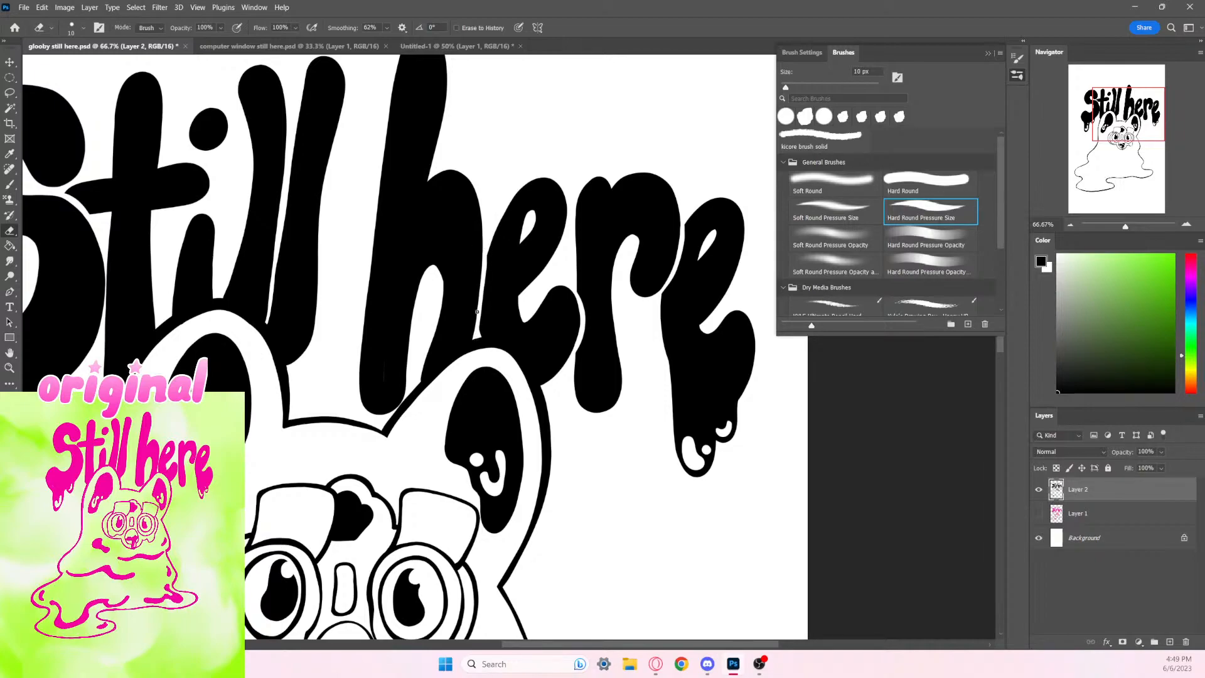
# Step: Erase along the lower boundary between the S and the stem of the t to separate the two letters
pyautogui.press('b')
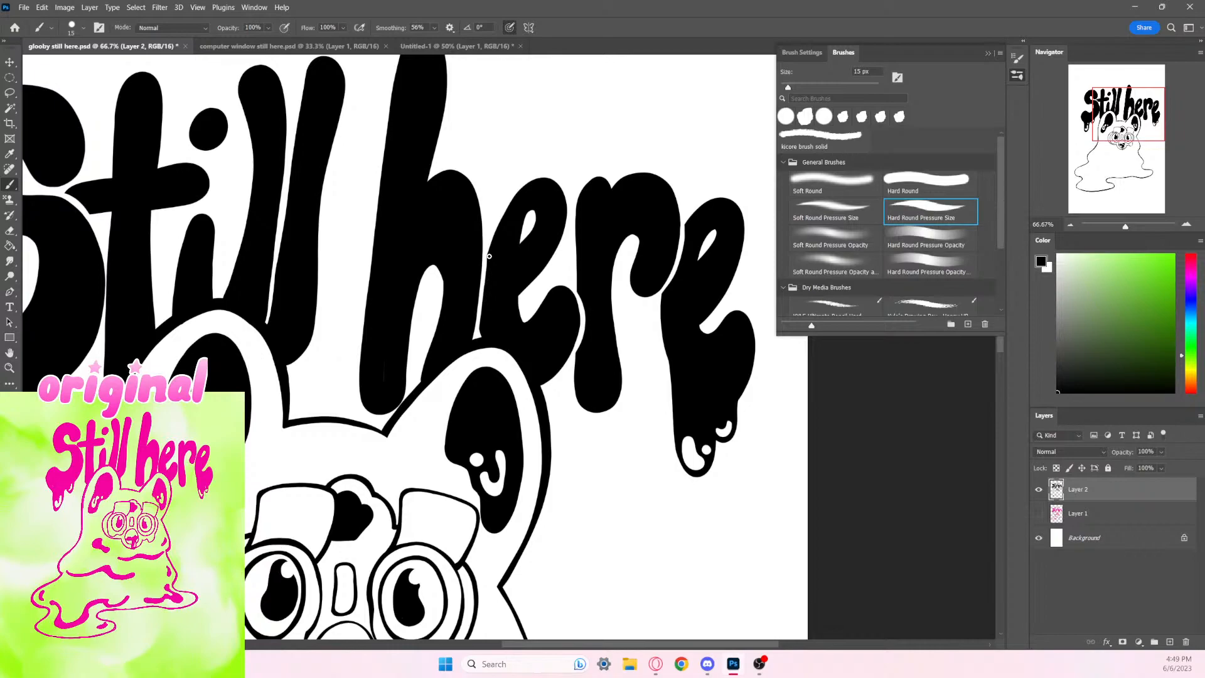
pyautogui.keyDown('alt'); pyautogui.scroll(-2, 484, 307); pyautogui.keyUp('alt')
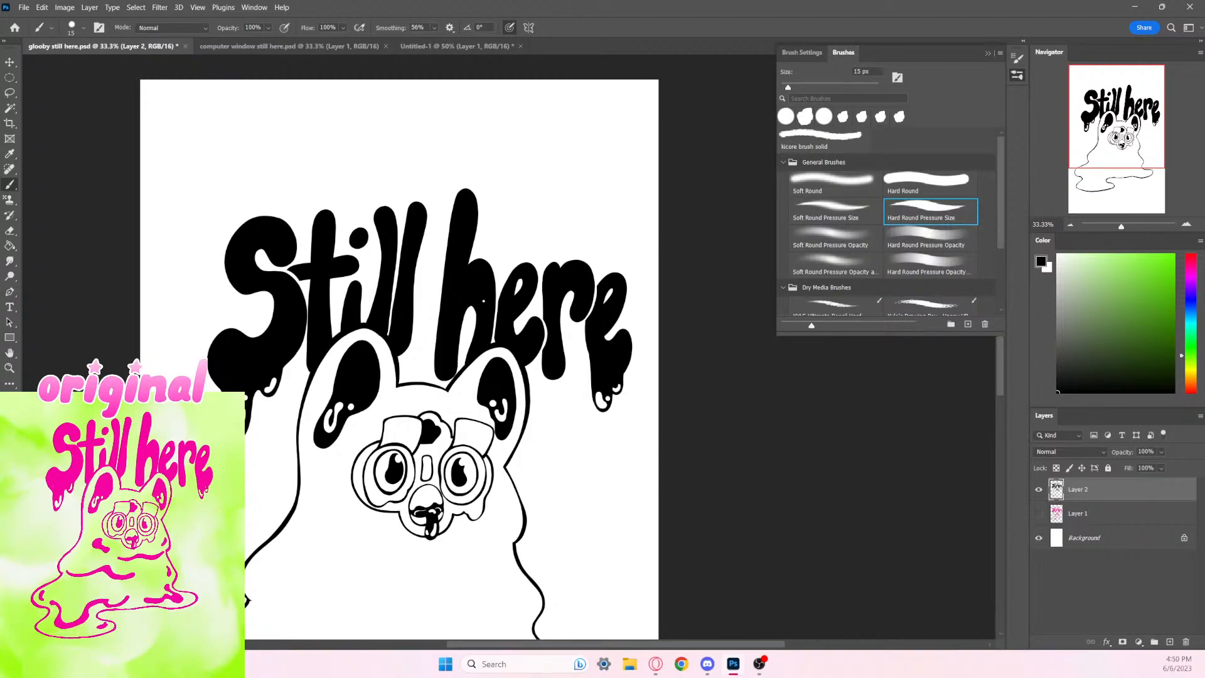
pyautogui.keyDown('alt'); pyautogui.scroll(2, 483, 300); pyautogui.keyUp('alt')
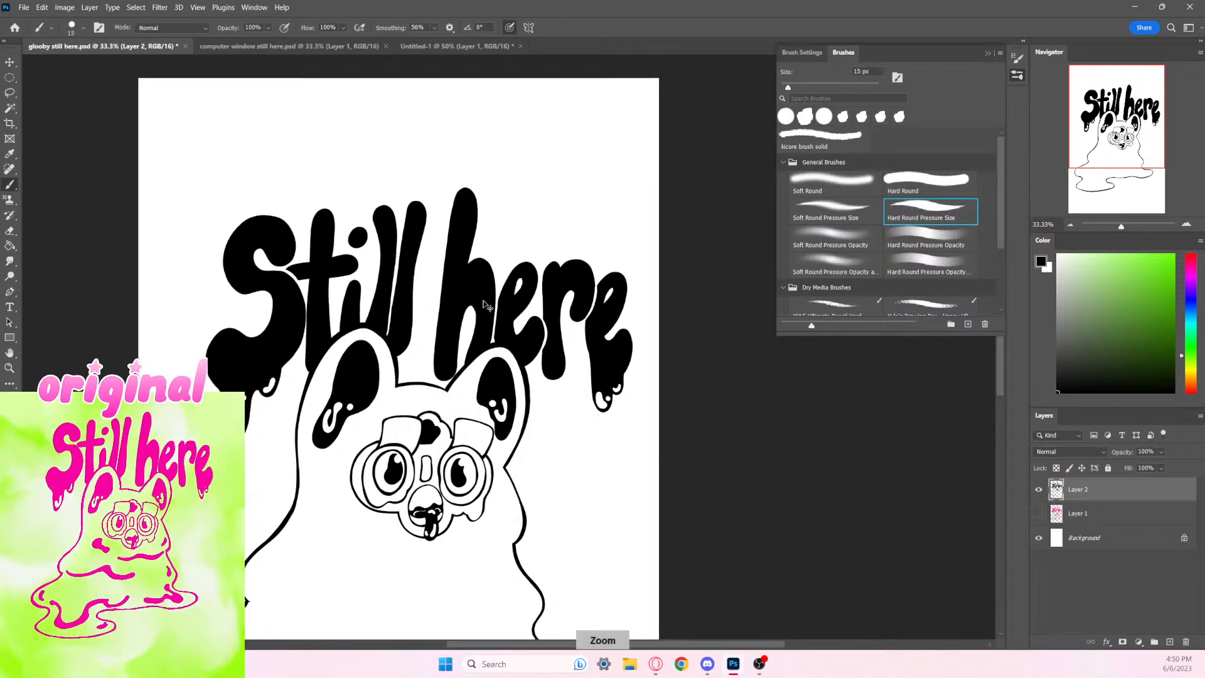
pyautogui.moveTo(424, 412); pyautogui.dragTo(579, 367)
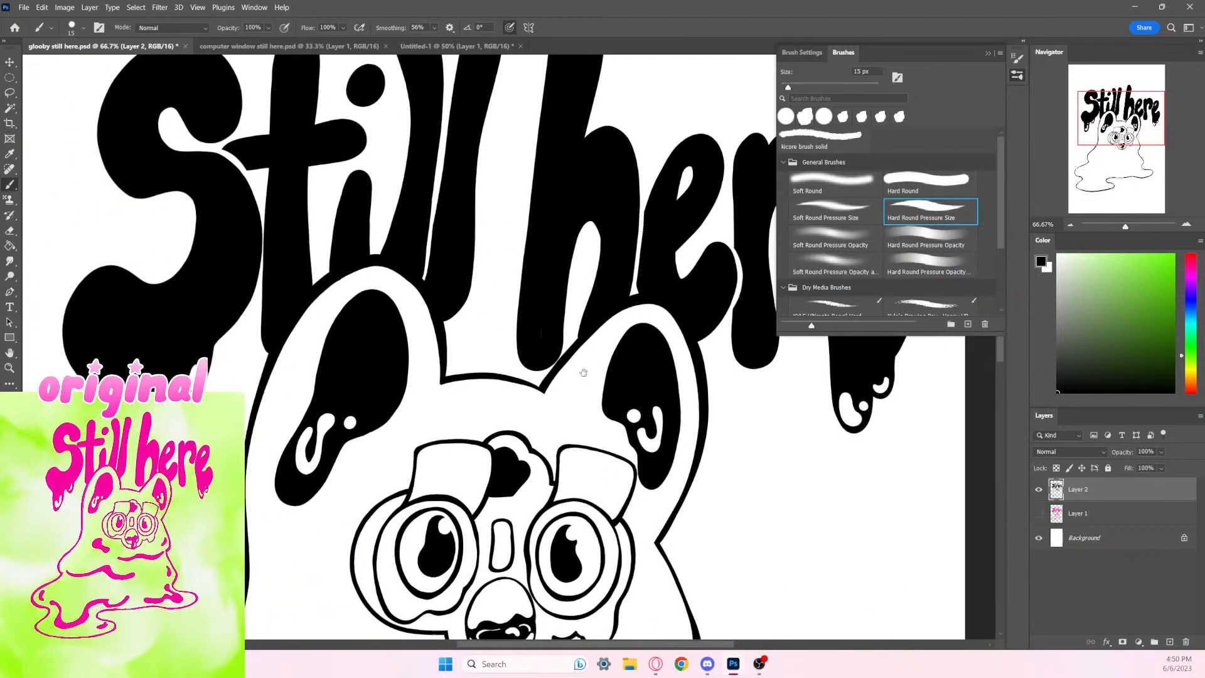
pyautogui.click(10, 231)
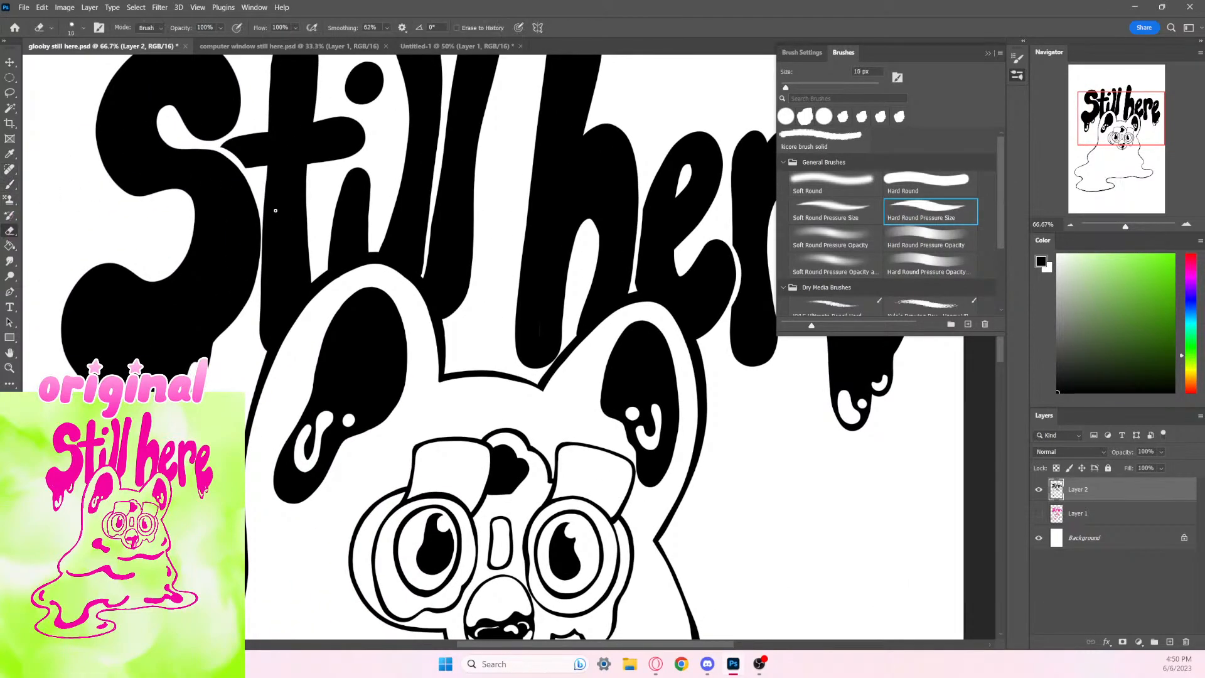
pyautogui.moveTo(263, 222); pyautogui.dragTo(251, 295)
pyautogui.hotkey('ctrl', '-')
pyautogui.hotkey('ctrl', '-')
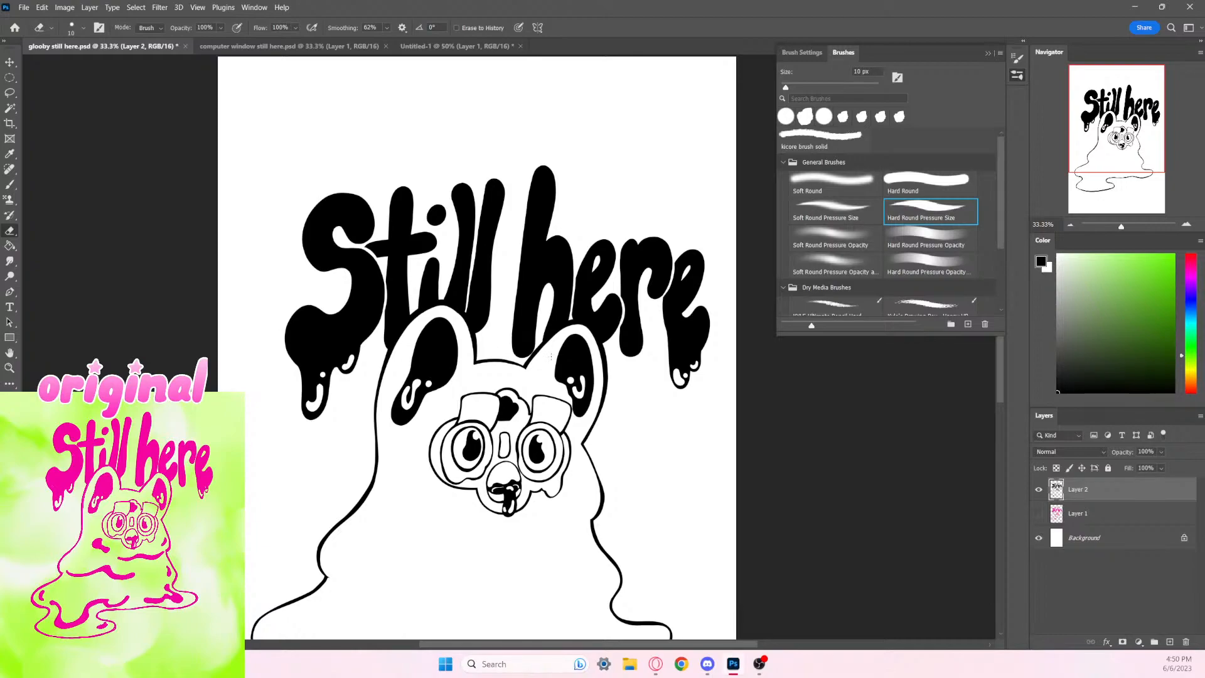
# Step: Examine the gaps and edges of the "Still" lettering up close and from a distance
pyautogui.scroll(1, 551, 356)
pyautogui.hotkey('ctrl', '+')
pyautogui.hotkey('ctrl', '+')
pyautogui.hotkey('ctrl', '+')
pyautogui.hotkey('ctrl', '+')
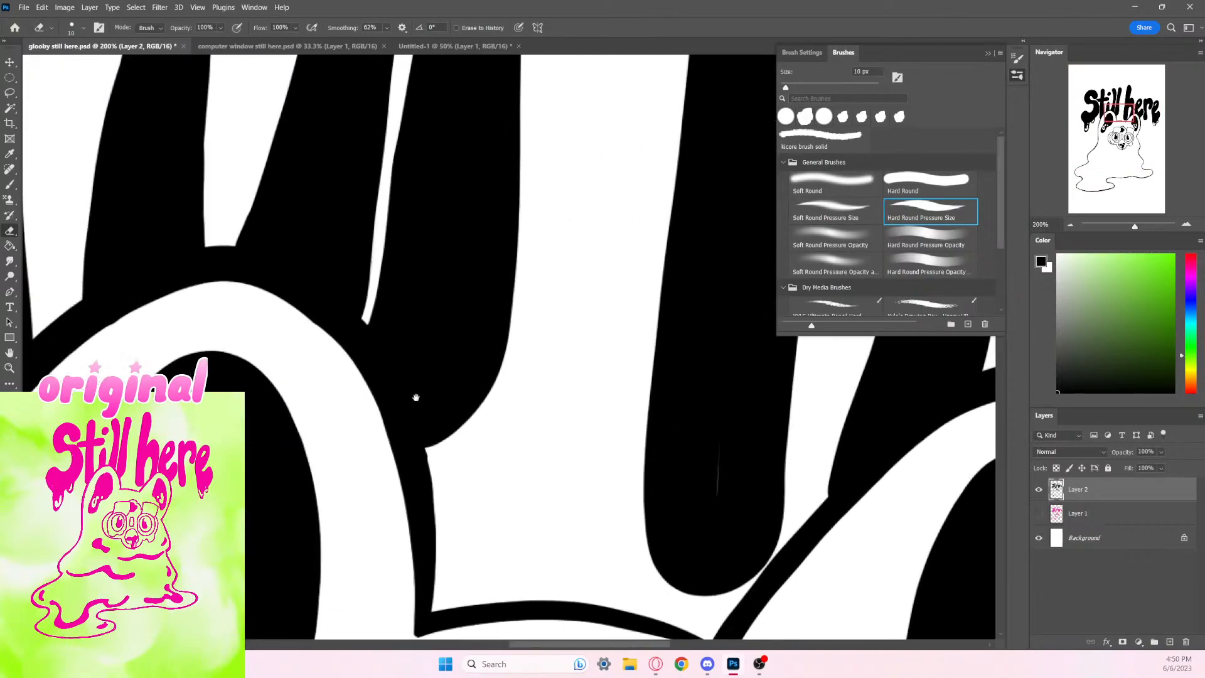
pyautogui.moveTo(416, 397); pyautogui.dragTo(691, 420)
pyautogui.hotkey('ctrl', '-')
pyautogui.hotkey('ctrl', '-')
pyautogui.hotkey('ctrl', '-')
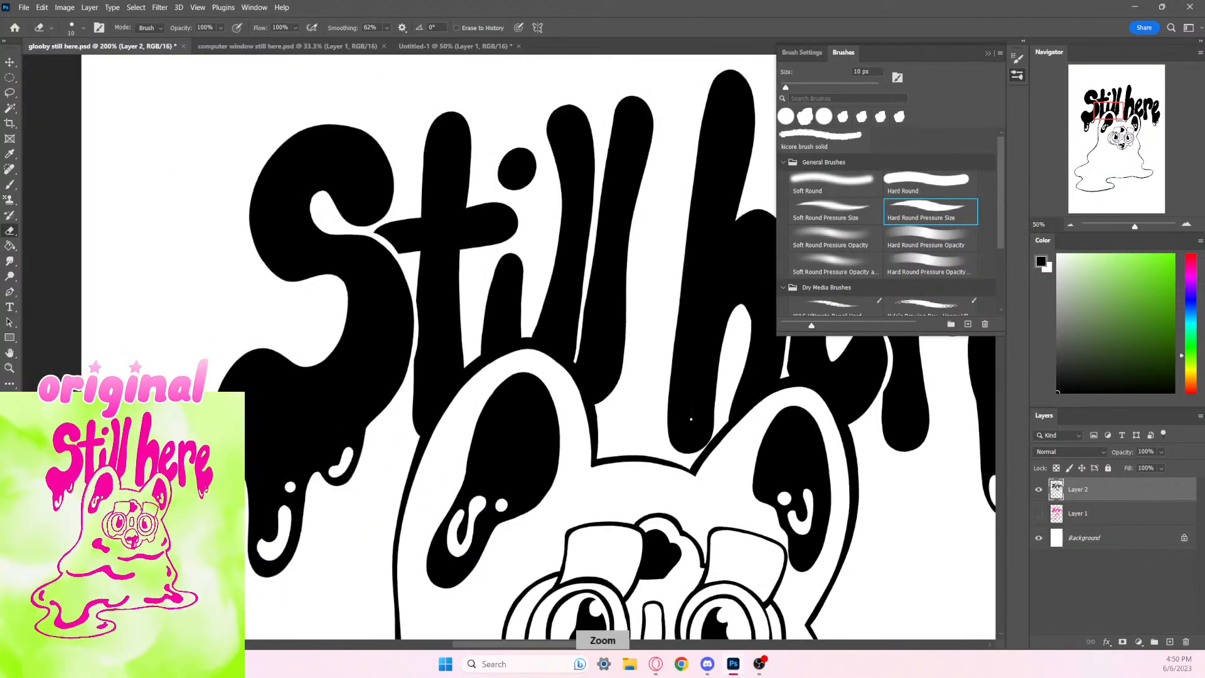
pyautogui.hotkey('ctrl', '+')
pyautogui.hotkey('ctrl', '+')
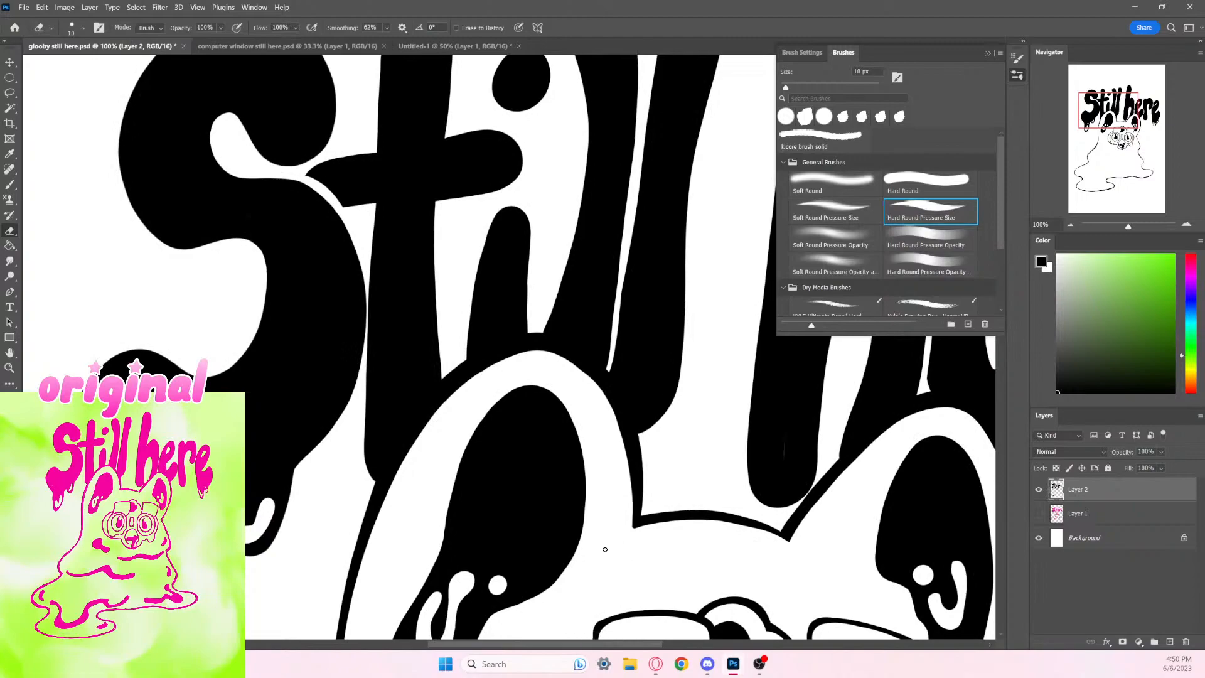
pyautogui.hotkey('ctrl', '-')
pyautogui.hotkey('ctrl', '-')
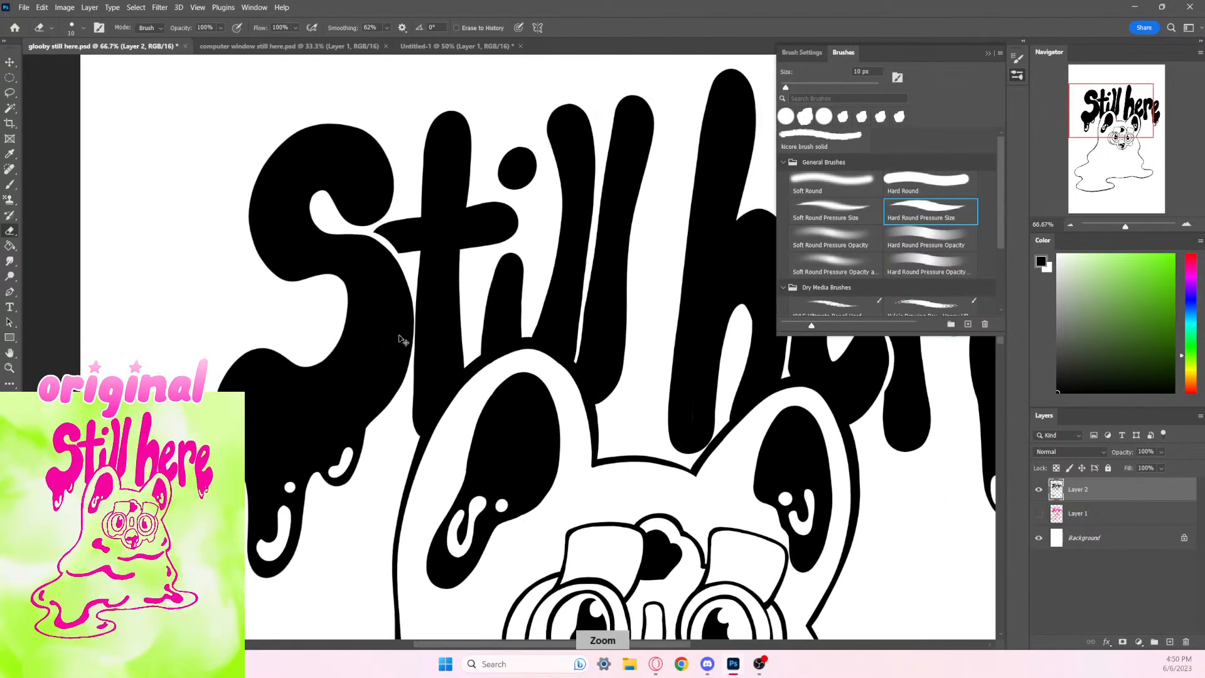
# Step: Refine the tip and lower edge of the t's crossbar beside the S with a 15 px brush and 10 px eraser
pyautogui.hotkey('ctrl', '+')
pyautogui.hotkey('ctrl', '+')
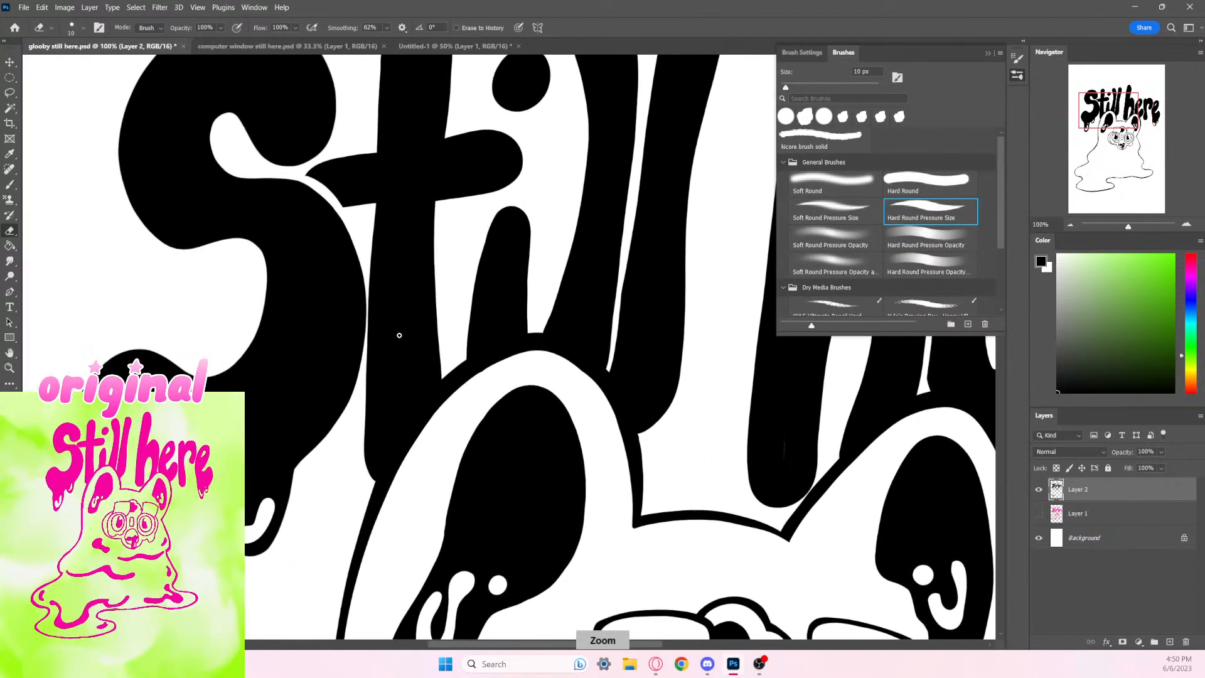
pyautogui.press('b')
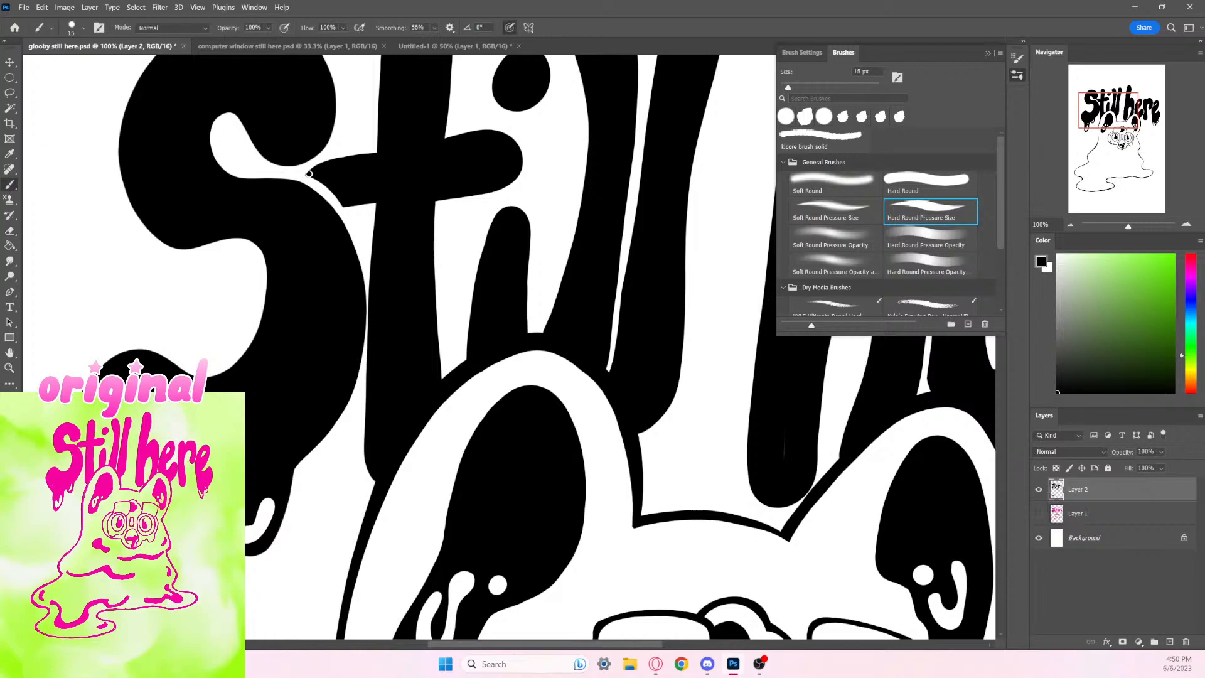
pyautogui.moveTo(308, 176); pyautogui.dragTo(343, 213)
pyautogui.click(10, 231)
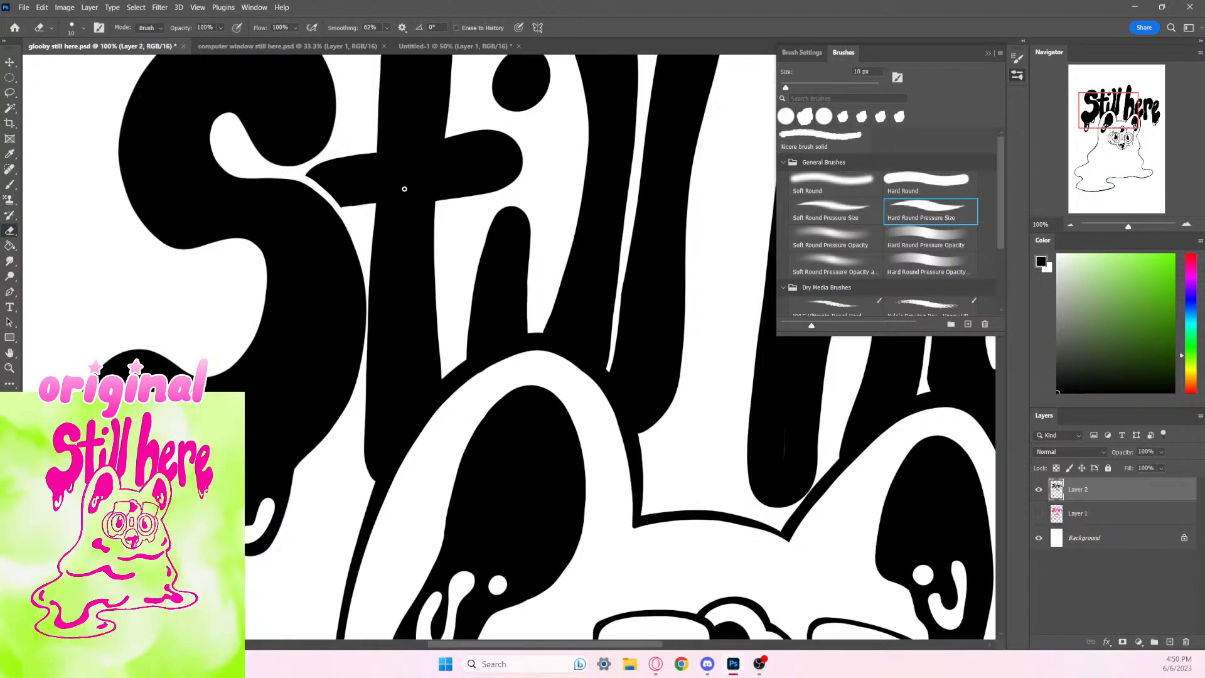
pyautogui.moveTo(339, 212); pyautogui.dragTo(367, 208)
# Step: Show the pink sketch on Layer 1 beneath the black linework
pyautogui.hotkey('ctrl', '-')
pyautogui.hotkey('ctrl', '-')
pyautogui.hotkey('ctrl', '-')
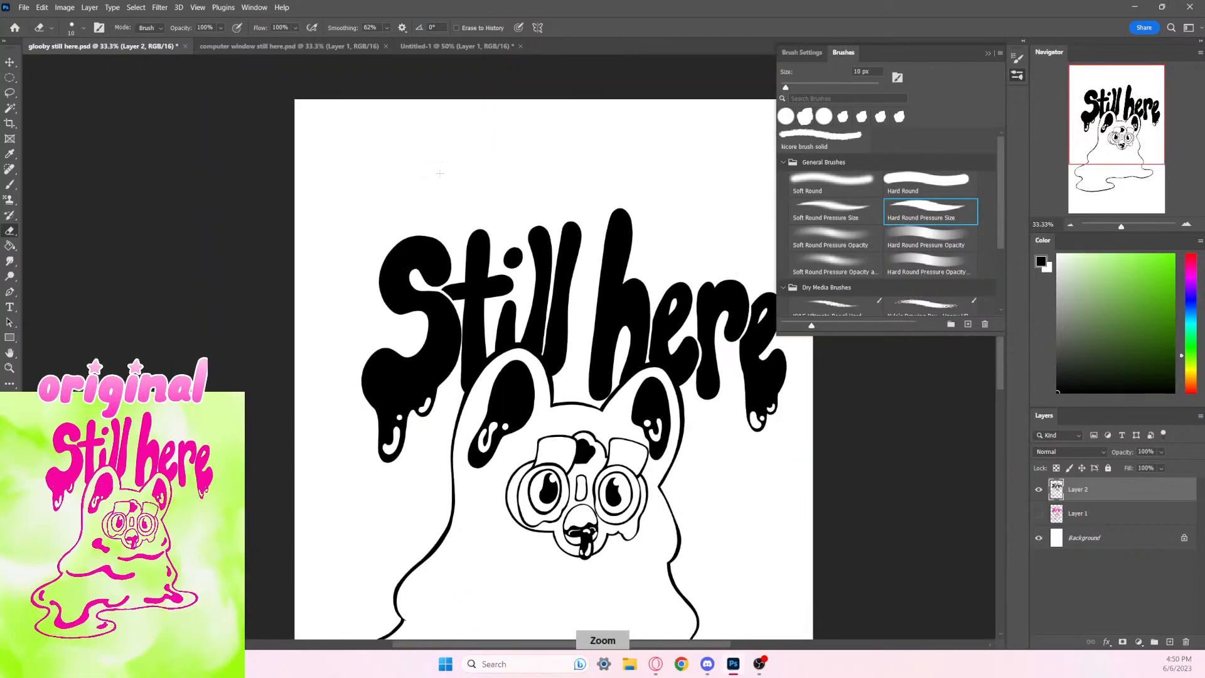
pyautogui.hotkey('ctrl', '-')
pyautogui.hotkey('ctrl', '+')
pyautogui.hotkey('ctrl', '+')
pyautogui.scroll(-6, 416, 132)
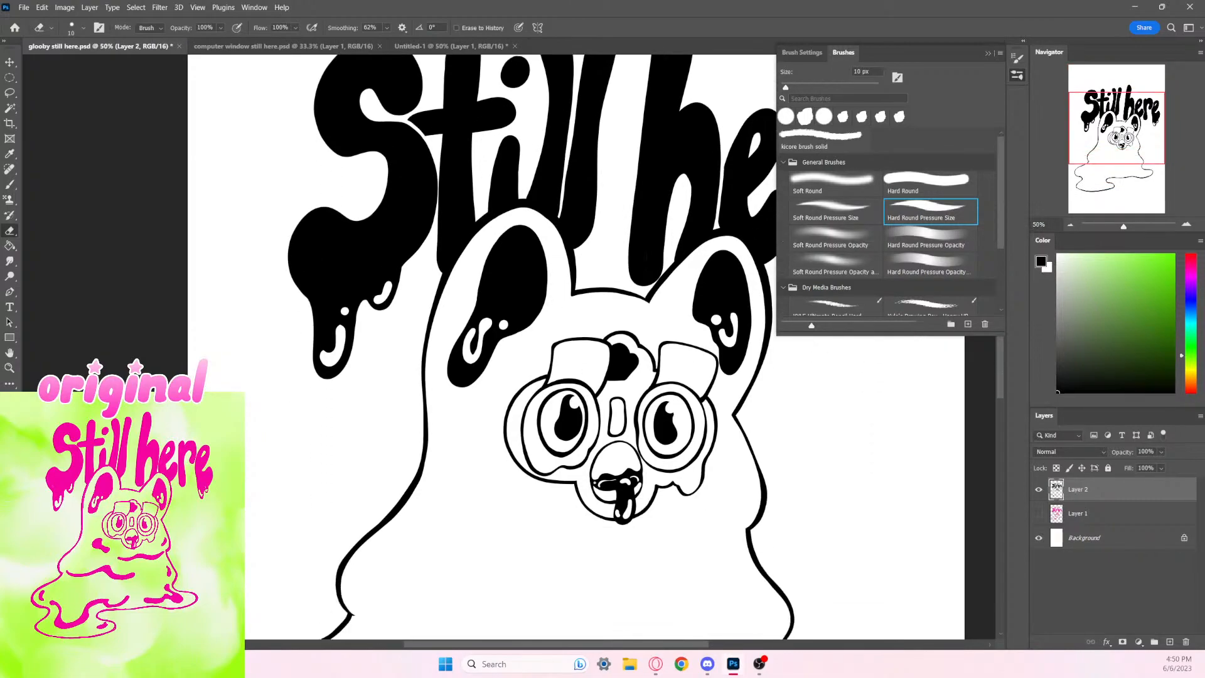
pyautogui.hotkey('ctrl', '-')
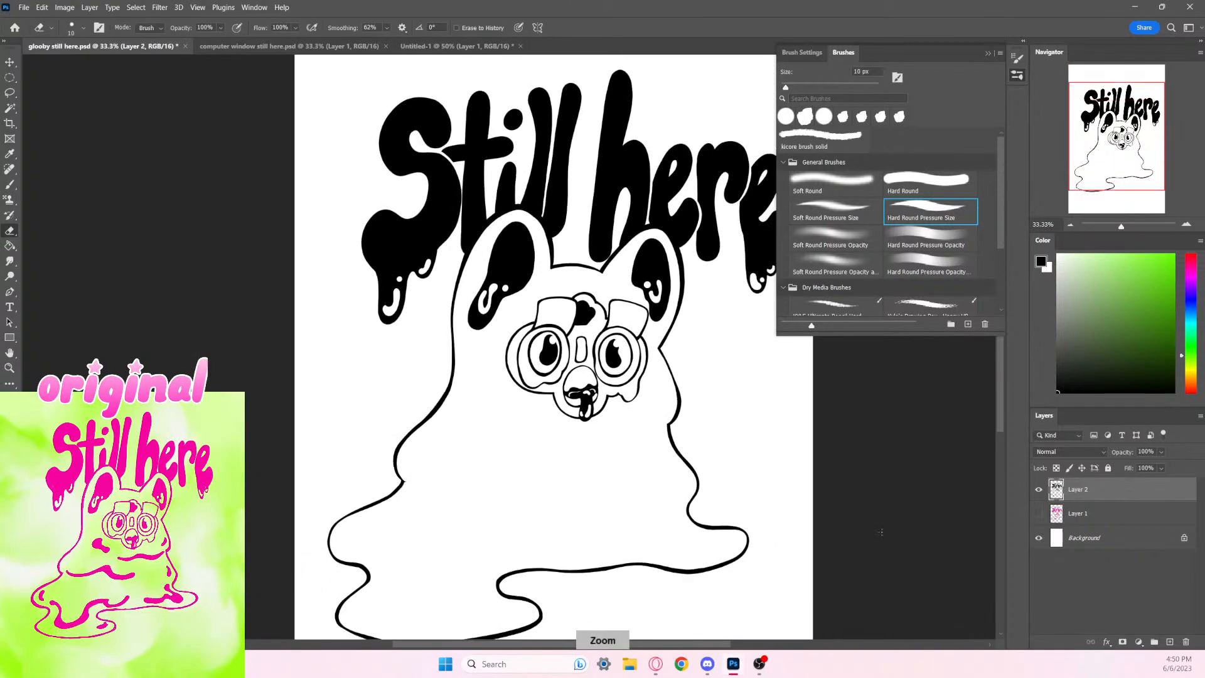
pyautogui.click(1039, 514)
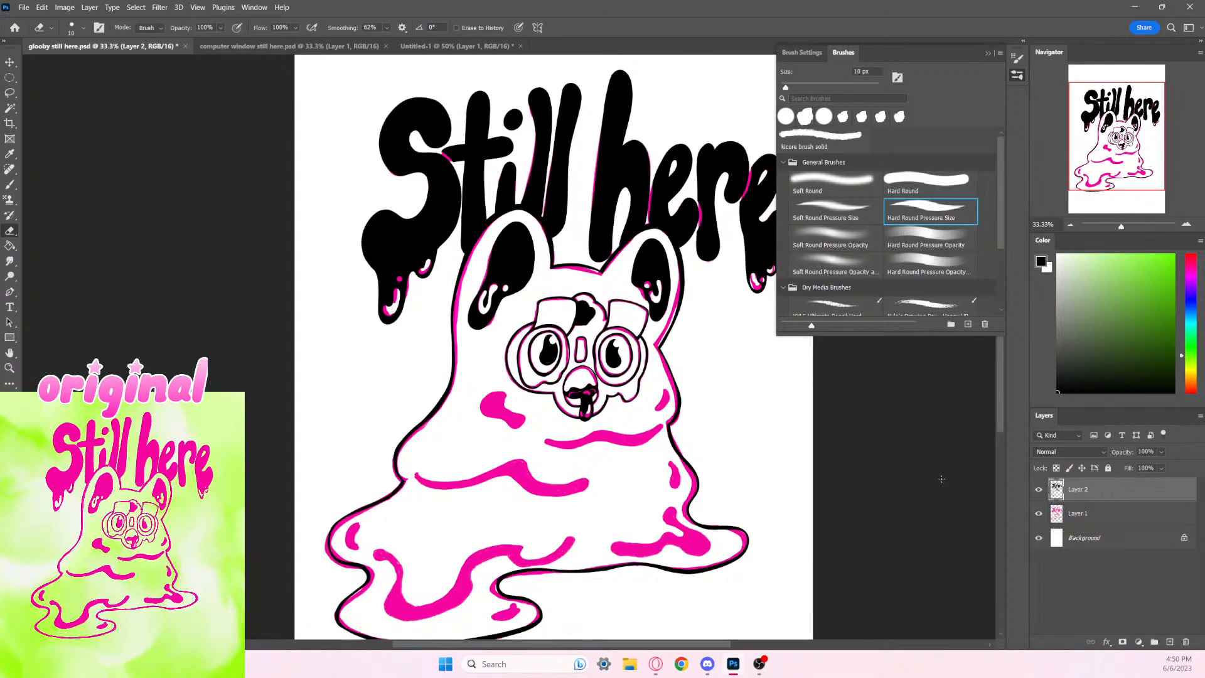
# Step: Paint the small curved mark on the body's right edge, below the goggles, solid black with a 20 px brush
pyautogui.hotkey('ctrl', '+')
pyautogui.hotkey('ctrl', '+')
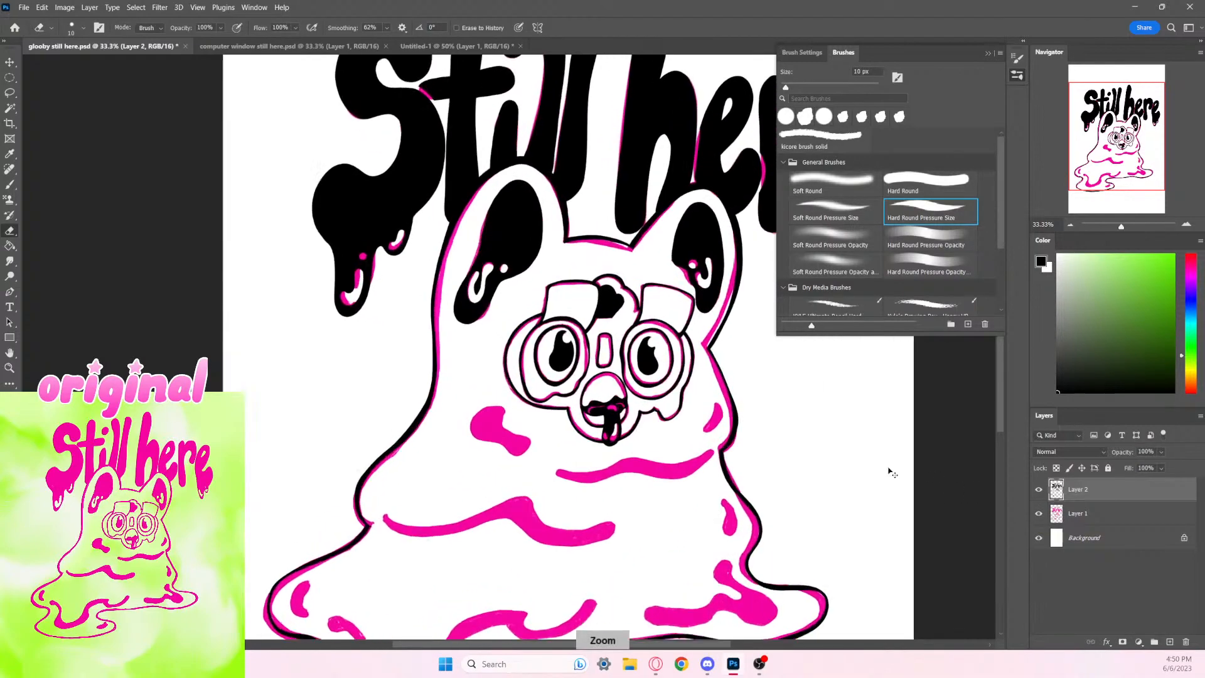
pyautogui.moveTo(641, 434)
pyautogui.mouseDown()
pyautogui.moveTo(574, 327)
pyautogui.moveTo(502, 308)
pyautogui.mouseUp()
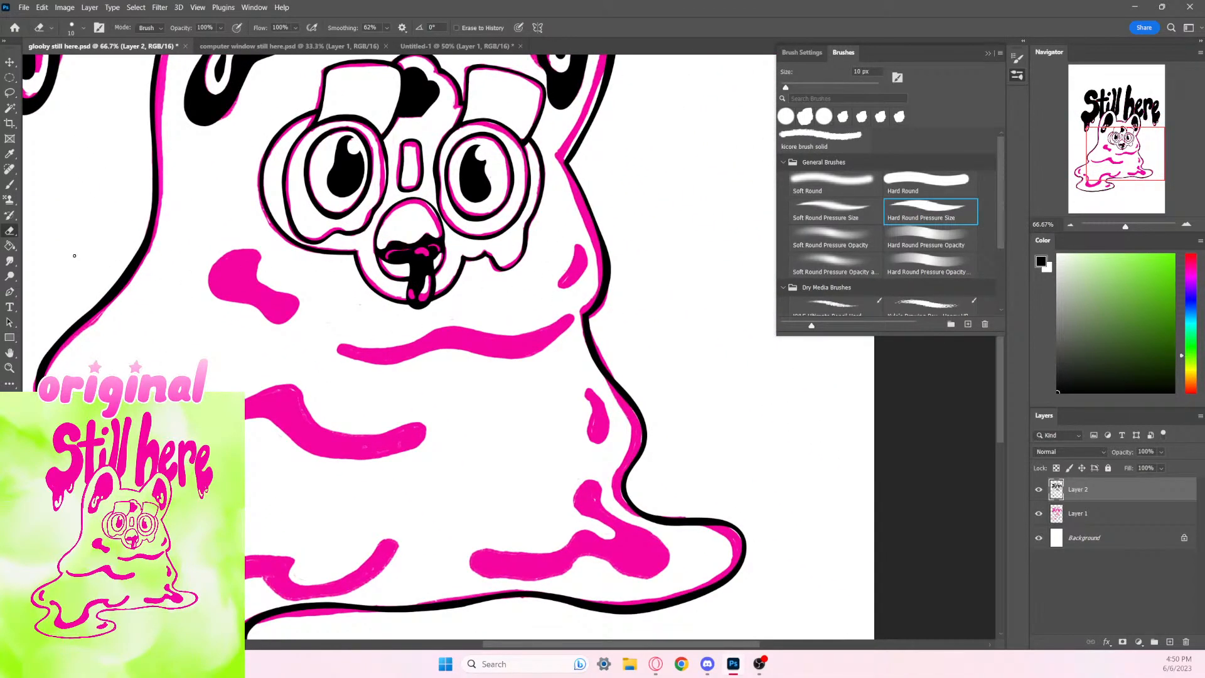
pyautogui.press('b')
pyautogui.press(']')
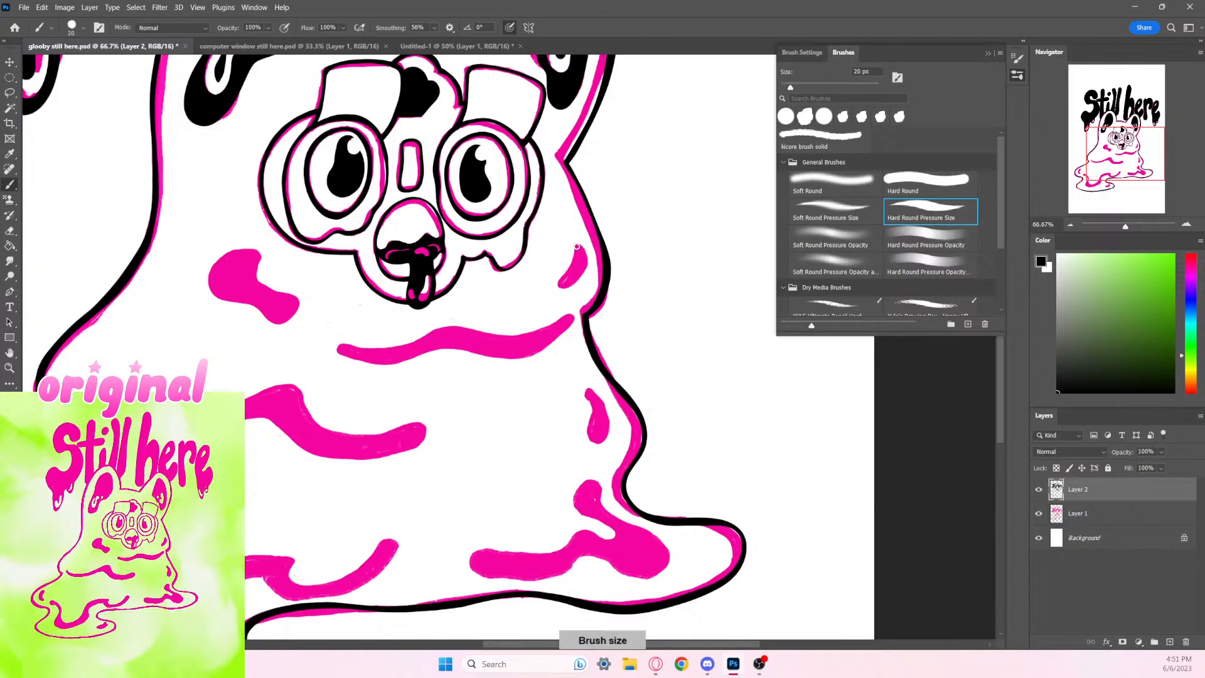
pyautogui.moveTo(577, 246)
pyautogui.mouseDown()
pyautogui.moveTo(559, 285)
pyautogui.moveTo(587, 266)
pyautogui.moveTo(582, 242)
pyautogui.moveTo(563, 285)
pyautogui.moveTo(584, 260)
pyautogui.mouseUp()
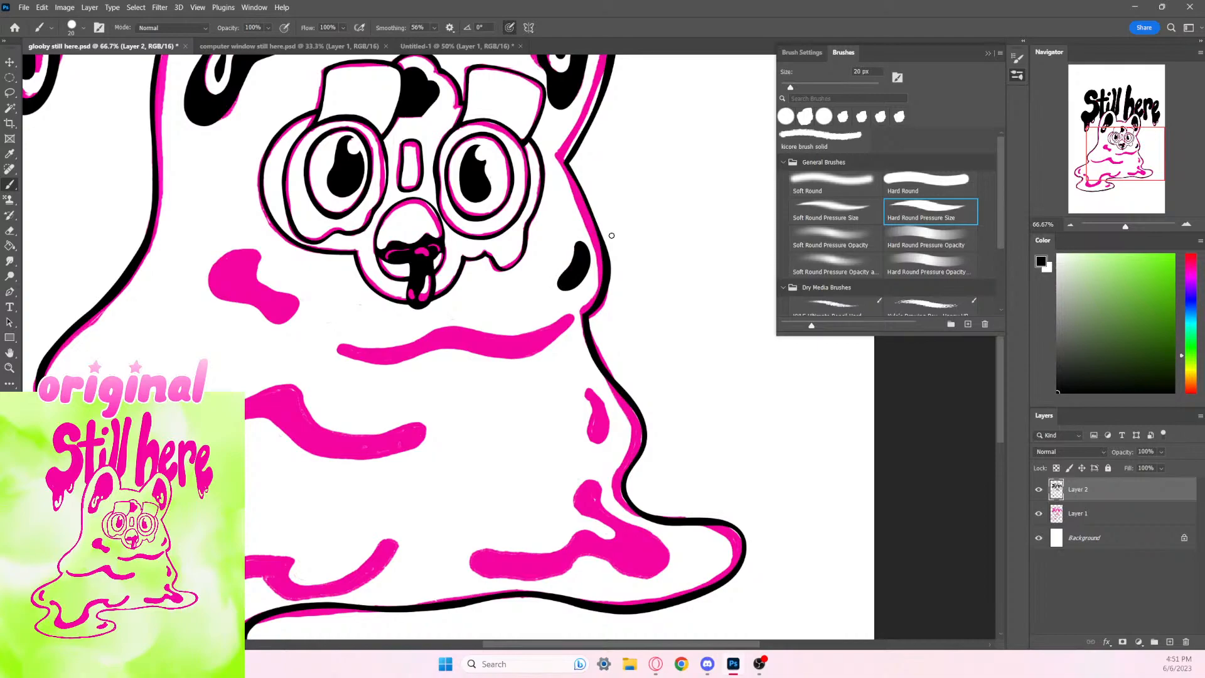
# Step: Paint the bean-shaped spot on the body, below and left of the goggles, solid black with a 20 px brush and clean its edge
pyautogui.moveTo(255, 256)
pyautogui.mouseDown()
pyautogui.moveTo(256, 283)
pyautogui.moveTo(292, 291)
pyautogui.moveTo(298, 306)
pyautogui.moveTo(256, 271)
pyautogui.moveTo(252, 247)
pyautogui.moveTo(227, 253)
pyautogui.moveTo(212, 287)
pyautogui.moveTo(284, 322)
pyautogui.moveTo(297, 310)
pyautogui.moveTo(296, 297)
pyautogui.moveTo(257, 282)
pyautogui.moveTo(249, 241)
pyautogui.moveTo(253, 264)
pyautogui.moveTo(251, 248)
pyautogui.moveTo(224, 258)
pyautogui.moveTo(215, 290)
pyautogui.moveTo(250, 252)
pyautogui.moveTo(241, 264)
pyautogui.moveTo(251, 256)
pyautogui.moveTo(255, 301)
pyautogui.moveTo(251, 256)
pyautogui.moveTo(218, 289)
pyautogui.moveTo(239, 272)
pyautogui.moveTo(229, 287)
pyautogui.moveTo(241, 280)
pyautogui.moveTo(250, 293)
pyautogui.moveTo(234, 294)
pyautogui.moveTo(274, 299)
pyautogui.moveTo(252, 291)
pyautogui.moveTo(287, 309)
pyautogui.moveTo(277, 319)
pyautogui.moveTo(292, 306)
pyautogui.moveTo(269, 291)
pyautogui.moveTo(289, 312)
pyautogui.mouseUp()
pyautogui.hotkey('ctrl', 'z')
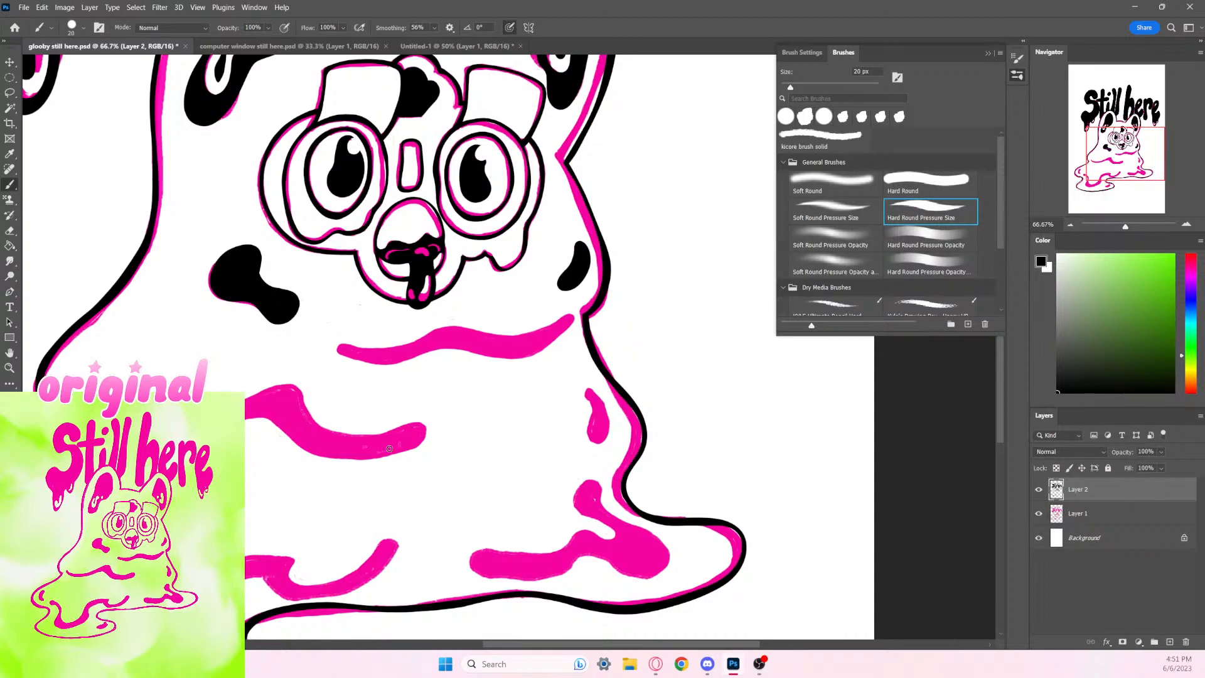
pyautogui.press('e')
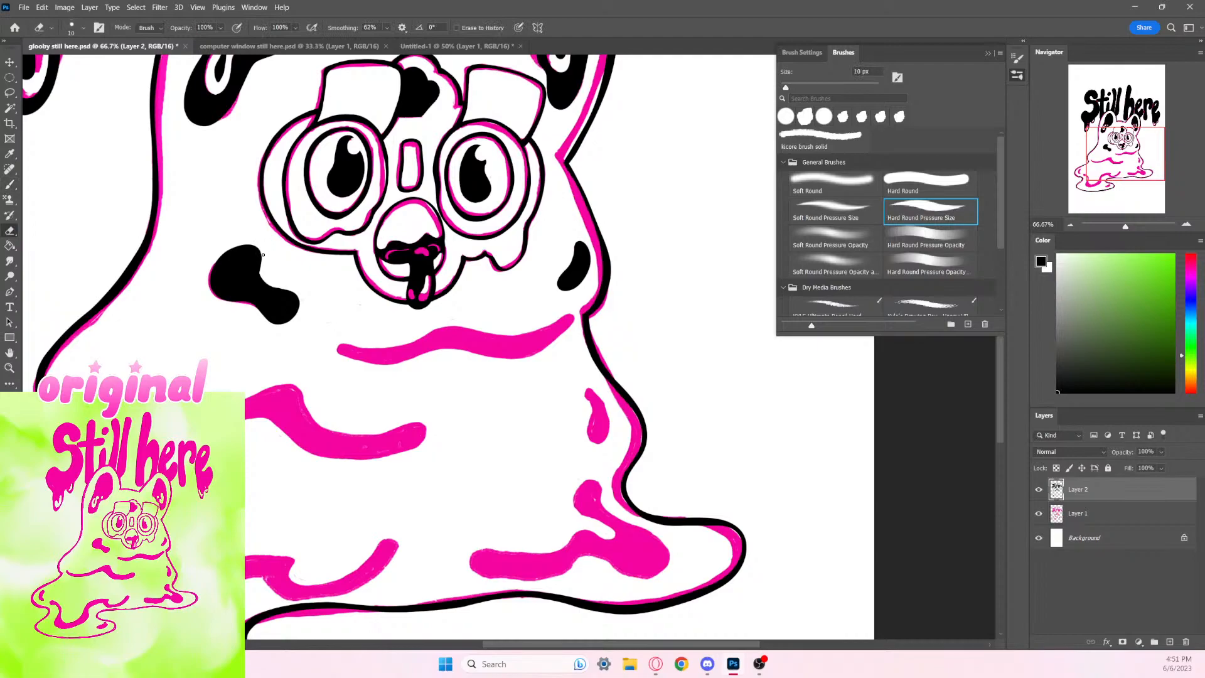
pyautogui.moveTo(260, 269); pyautogui.dragTo(281, 287)
# Step: Outline the wavy fold line below the mouth with a 20 px brush and fill it solid black
pyautogui.press('b')
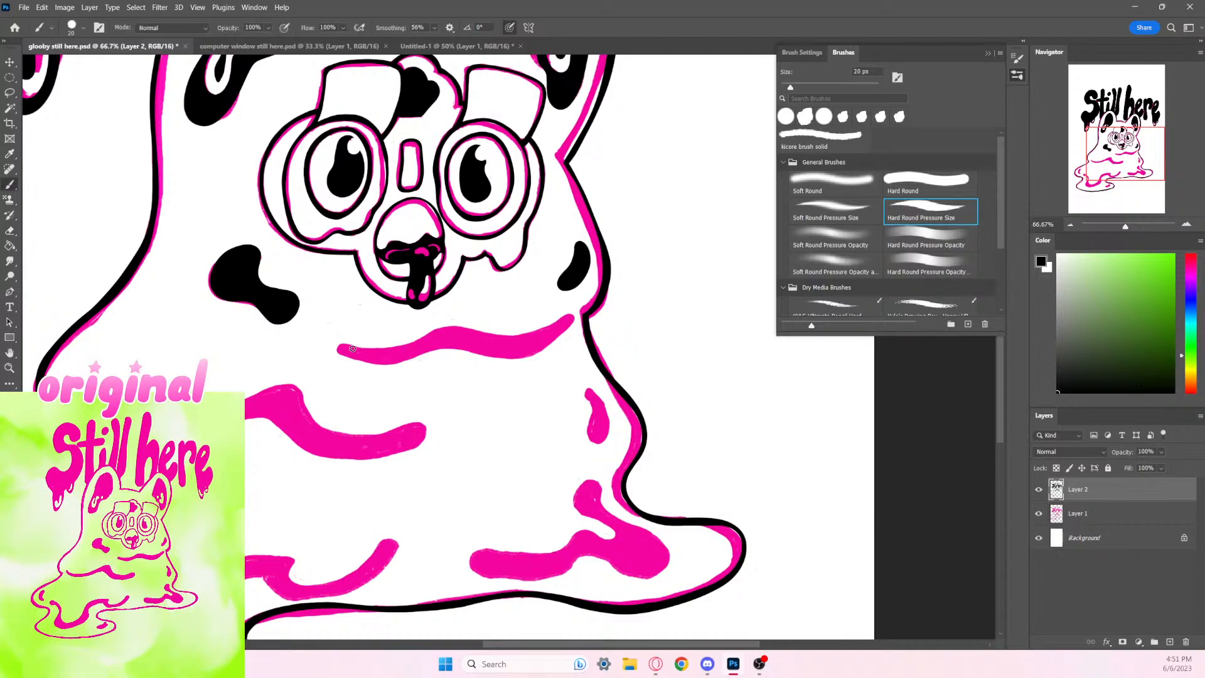
pyautogui.moveTo(356, 349)
pyautogui.mouseDown()
pyautogui.moveTo(341, 353)
pyautogui.moveTo(431, 366)
pyautogui.mouseUp()
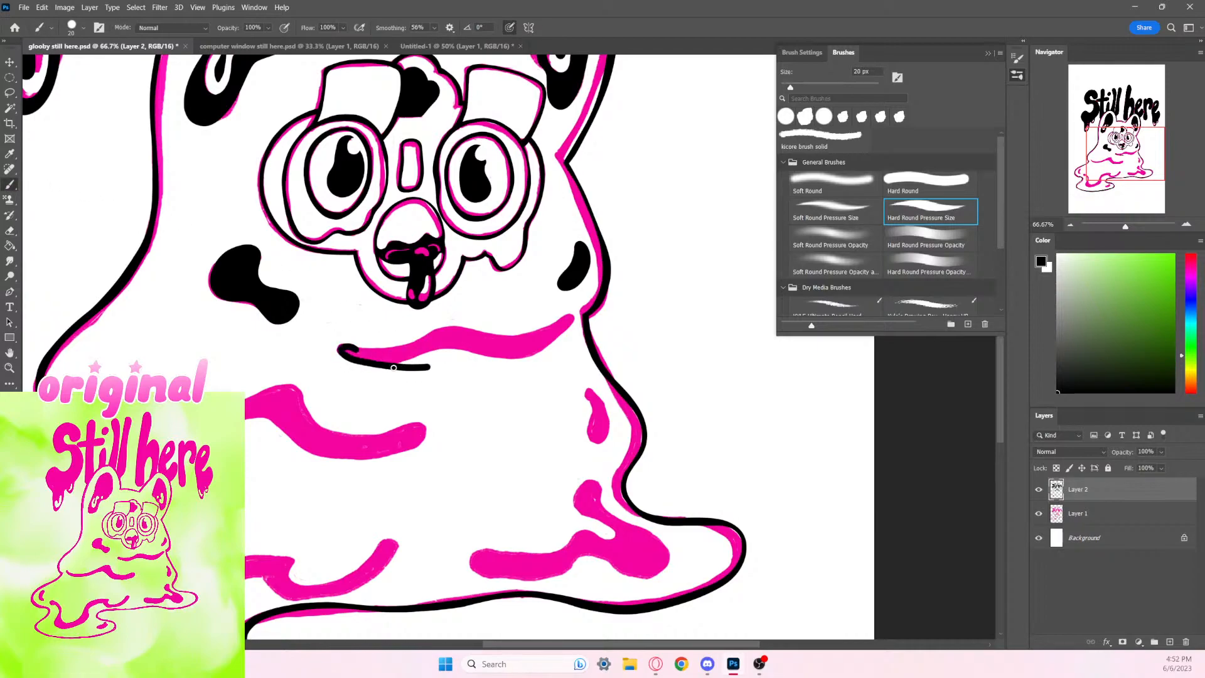
pyautogui.hotkey('ctrl', 'z')
pyautogui.moveTo(342, 352)
pyautogui.mouseDown()
pyautogui.moveTo(386, 366)
pyautogui.moveTo(448, 346)
pyautogui.moveTo(507, 357)
pyautogui.moveTo(553, 345)
pyautogui.moveTo(574, 318)
pyautogui.moveTo(512, 337)
pyautogui.moveTo(461, 331)
pyautogui.mouseUp()
pyautogui.hotkey('ctrl', 'z')
pyautogui.moveTo(341, 354); pyautogui.dragTo(413, 338)
pyautogui.hotkey('ctrl', 'z')
pyautogui.moveTo(343, 354)
pyautogui.mouseDown()
pyautogui.moveTo(453, 329)
pyautogui.moveTo(502, 340)
pyautogui.mouseUp()
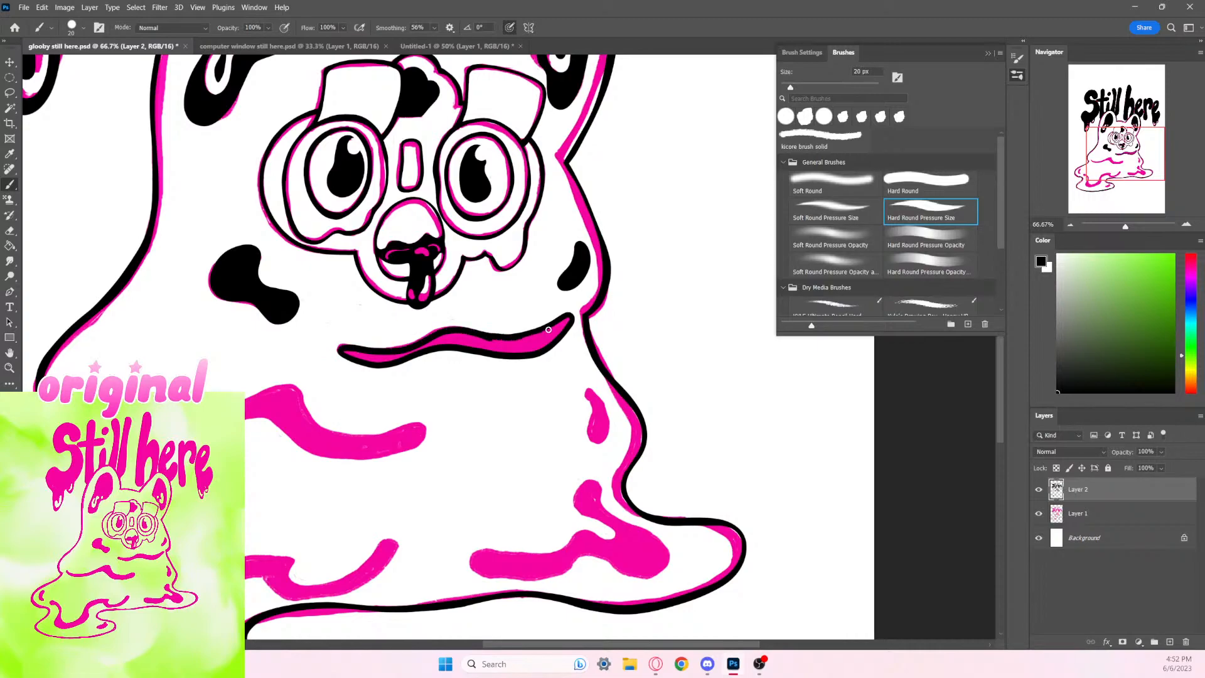
pyautogui.moveTo(488, 338)
pyautogui.mouseDown()
pyautogui.moveTo(528, 342)
pyautogui.moveTo(495, 350)
pyautogui.moveTo(533, 349)
pyautogui.moveTo(521, 353)
pyautogui.moveTo(573, 317)
pyautogui.moveTo(502, 349)
pyautogui.moveTo(558, 330)
pyautogui.moveTo(528, 341)
pyautogui.mouseUp()
pyautogui.moveTo(455, 335)
pyautogui.mouseDown()
pyautogui.moveTo(518, 348)
pyautogui.moveTo(447, 336)
pyautogui.moveTo(500, 345)
pyautogui.moveTo(427, 343)
pyautogui.moveTo(443, 341)
pyautogui.moveTo(378, 364)
pyautogui.moveTo(447, 343)
pyautogui.moveTo(394, 358)
pyautogui.moveTo(407, 350)
pyautogui.moveTo(345, 351)
pyautogui.moveTo(387, 361)
pyautogui.moveTo(401, 358)
pyautogui.moveTo(351, 354)
pyautogui.moveTo(440, 338)
pyautogui.mouseUp()
pyautogui.press('e')
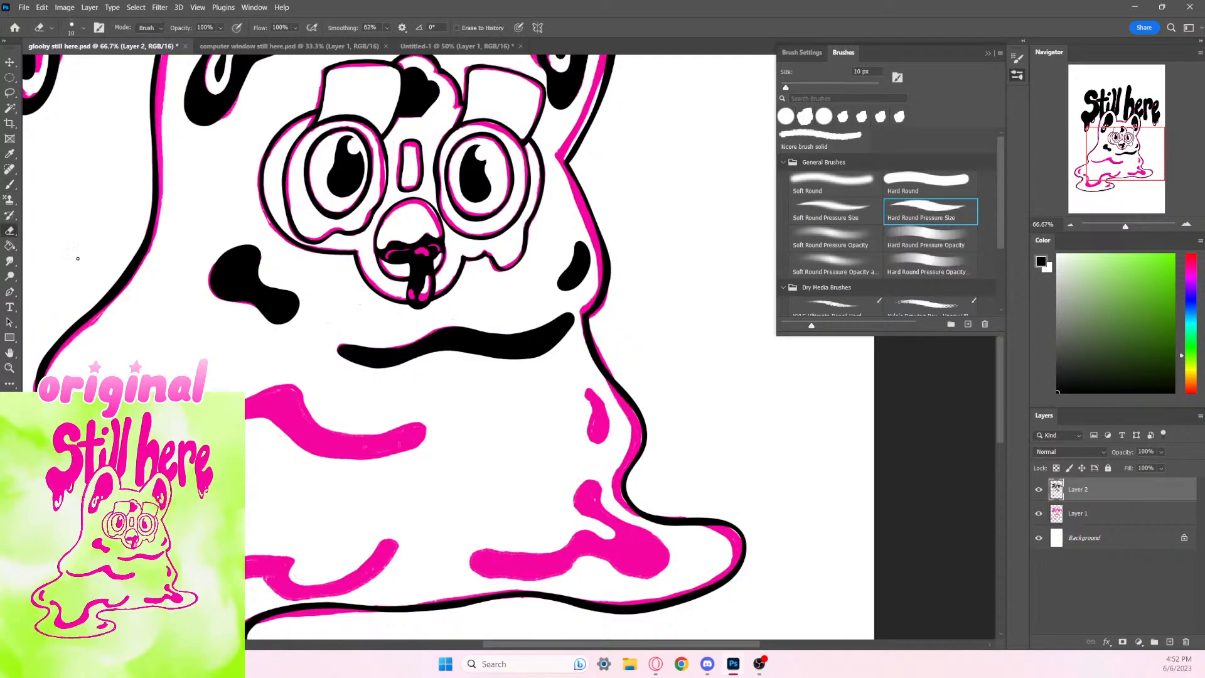
pyautogui.moveTo(507, 336); pyautogui.dragTo(555, 320)
pyautogui.moveTo(570, 332)
pyautogui.mouseDown()
pyautogui.moveTo(579, 311)
pyautogui.moveTo(567, 327)
pyautogui.mouseUp()
pyautogui.hotkey('ctrl', 'z')
pyautogui.hotkey('ctrl', 'z')
# Step: Lower Layer 2's opacity to 42% so the black linework can be compared with the pink sketch
pyautogui.moveTo(460, 502); pyautogui.dragTo(636, 460)
pyautogui.click(1040, 514)
pyautogui.click(1040, 514)
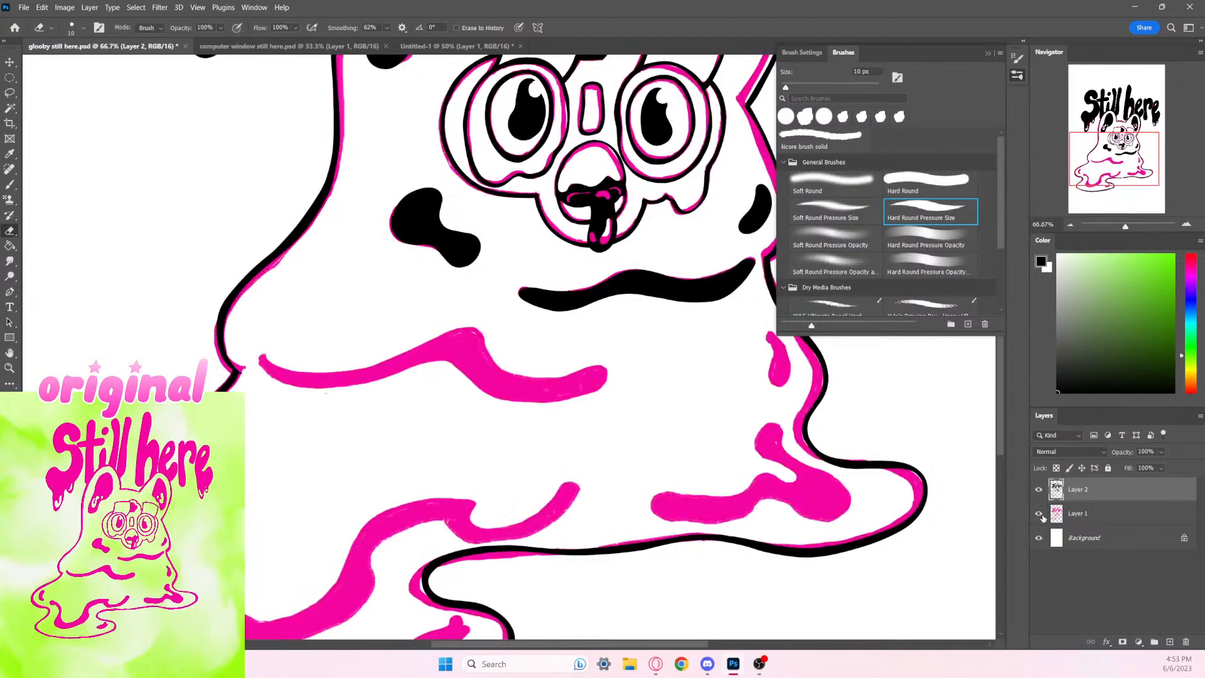
pyautogui.click(1088, 518)
pyautogui.click(1072, 489)
pyautogui.click(1162, 468)
pyautogui.moveTo(1154, 470); pyautogui.dragTo(1144, 470)
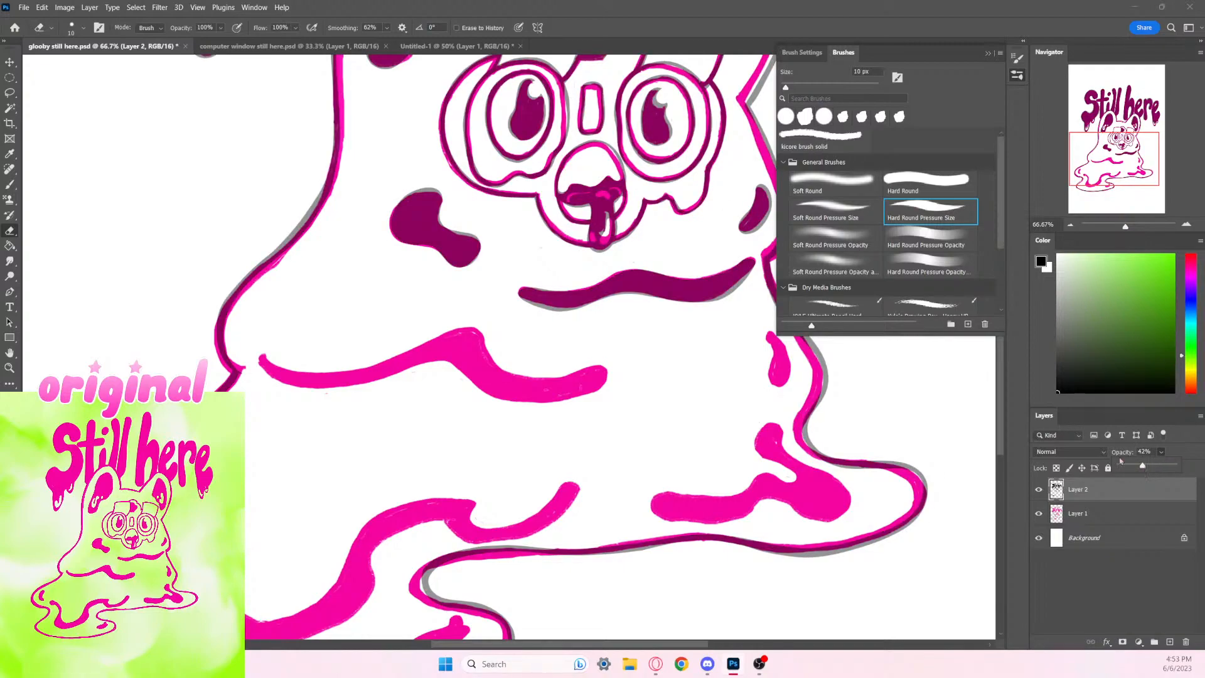
# Step: Trim the edges and tips of the wavy fold below the mouth to match the sketch with a 10 px eraser
pyautogui.click(10, 187)
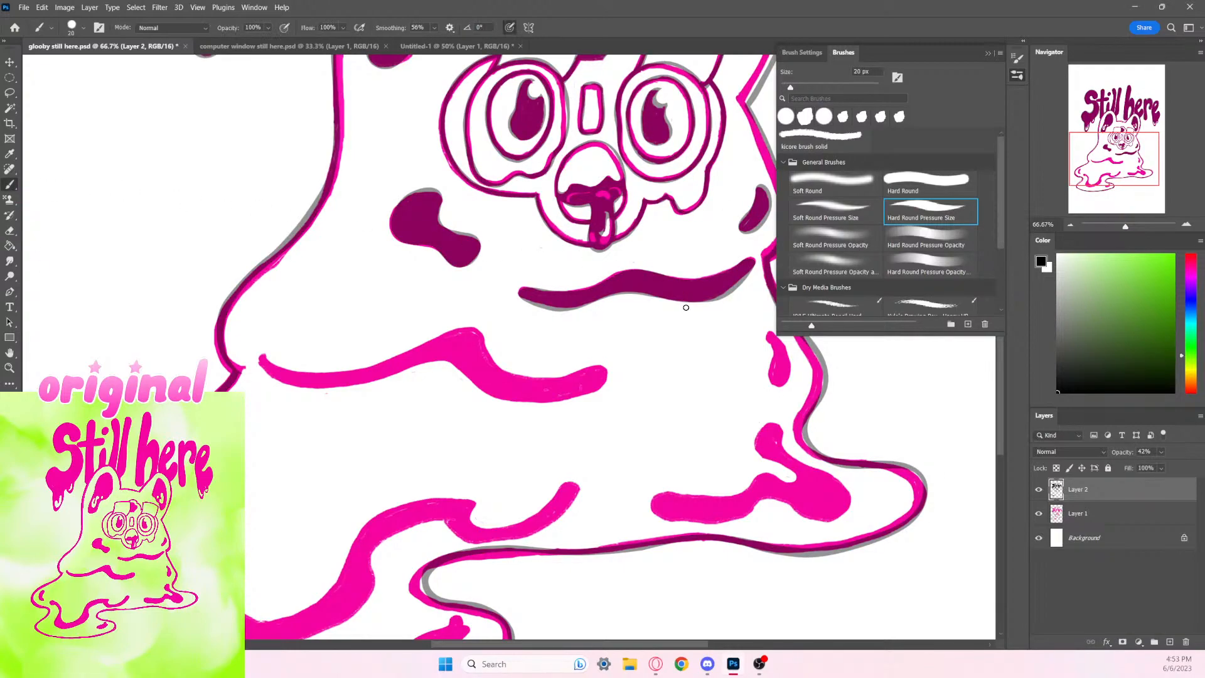
pyautogui.moveTo(686, 308); pyautogui.dragTo(707, 303)
pyautogui.hotkey('ctrl', 'z')
pyautogui.press('e')
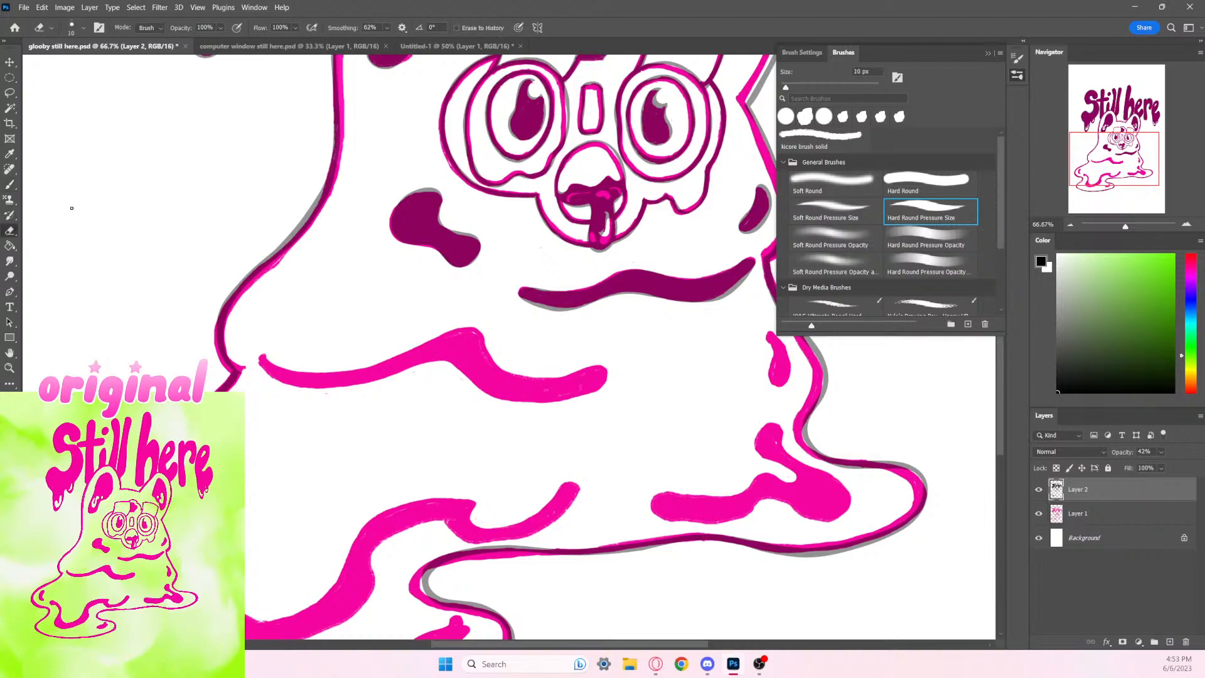
pyautogui.moveTo(696, 304); pyautogui.dragTo(757, 264)
pyautogui.moveTo(747, 275)
pyautogui.mouseDown()
pyautogui.moveTo(755, 265)
pyautogui.moveTo(733, 289)
pyautogui.mouseUp()
pyautogui.moveTo(526, 301); pyautogui.dragTo(593, 305)
pyautogui.moveTo(516, 294)
pyautogui.mouseDown()
pyautogui.moveTo(611, 300)
pyautogui.moveTo(539, 308)
pyautogui.moveTo(595, 309)
pyautogui.mouseUp()
pyautogui.moveTo(540, 290); pyautogui.dragTo(567, 291)
pyautogui.hotkey('ctrl', 'z')
pyautogui.moveTo(756, 263); pyautogui.dragTo(752, 266)
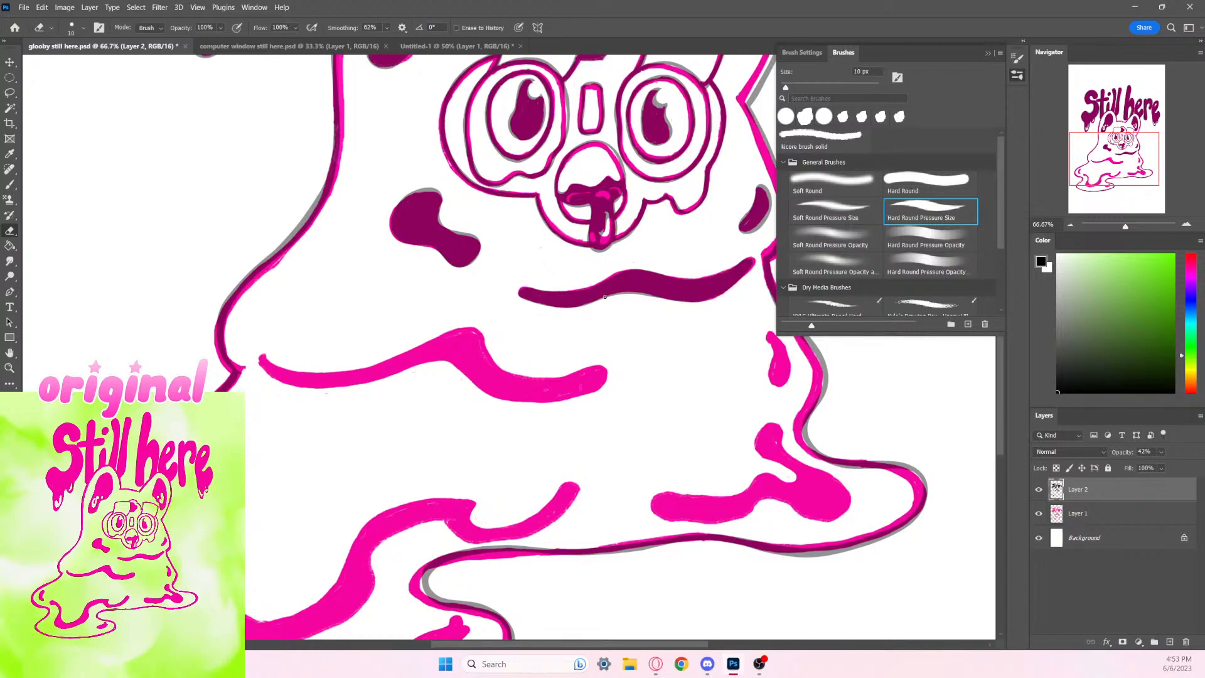
pyautogui.moveTo(605, 297); pyautogui.dragTo(656, 297)
# Step: Trim the small curved mark on the body's right edge to the sketch with the 10 px eraser
pyautogui.moveTo(739, 404); pyautogui.dragTo(490, 449)
pyautogui.click(9, 186)
pyautogui.press('e')
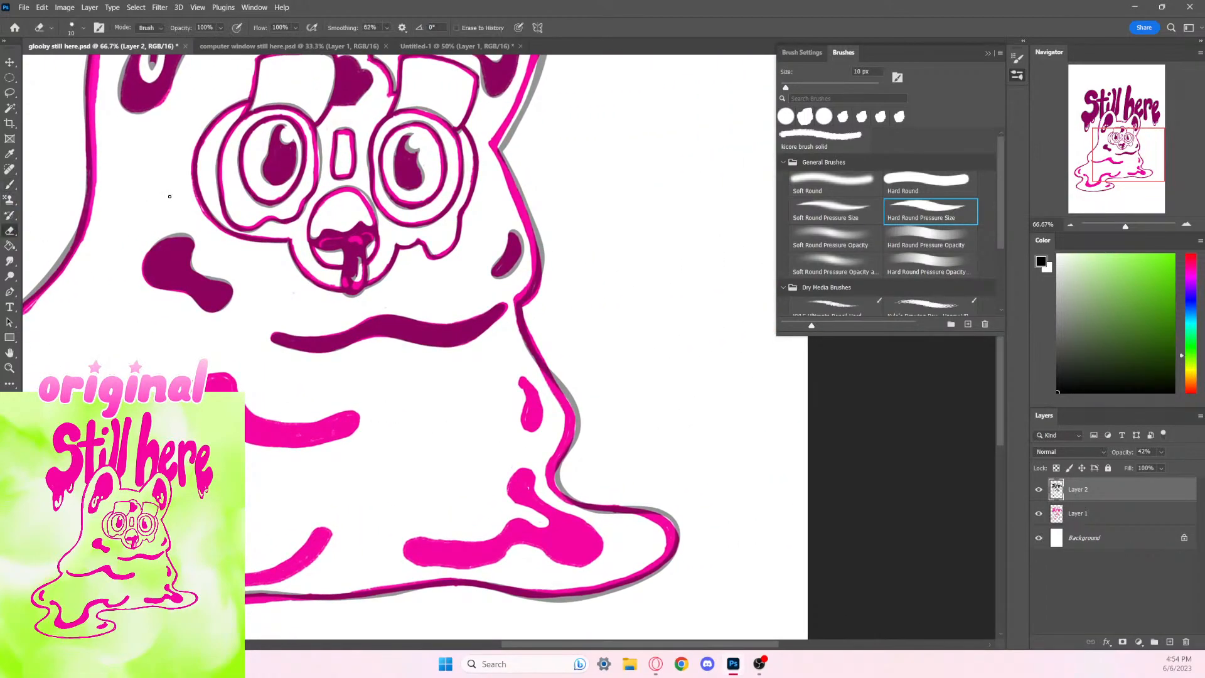
pyautogui.moveTo(509, 231)
pyautogui.mouseDown()
pyautogui.moveTo(523, 244)
pyautogui.moveTo(518, 270)
pyautogui.mouseUp()
pyautogui.moveTo(506, 224)
pyautogui.mouseDown()
pyautogui.moveTo(528, 241)
pyautogui.moveTo(507, 280)
pyautogui.mouseUp()
# Step: Outline the long wavy fold across the belly's left side with a 20 px brush, following the pink sketch
pyautogui.moveTo(431, 490)
pyautogui.mouseDown()
pyautogui.moveTo(522, 415)
pyautogui.moveTo(661, 387)
pyautogui.mouseUp()
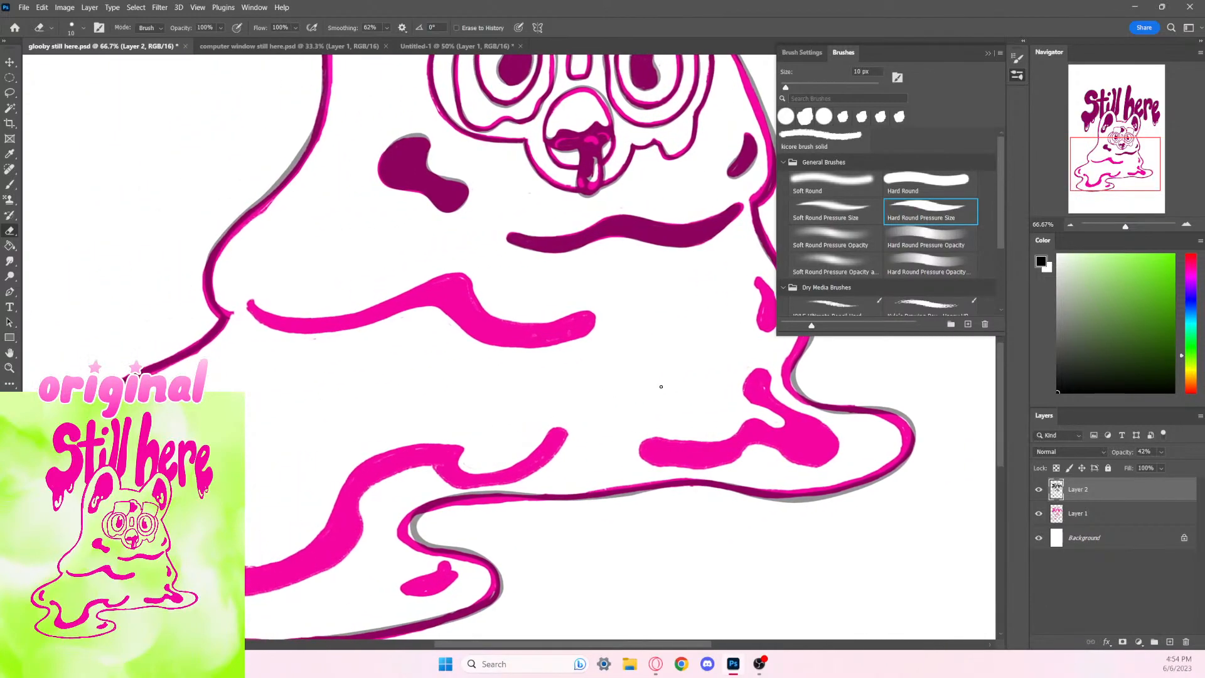
pyautogui.press('b')
pyautogui.moveTo(250, 302)
pyautogui.mouseDown()
pyautogui.moveTo(271, 318)
pyautogui.moveTo(329, 321)
pyautogui.moveTo(435, 298)
pyautogui.mouseUp()
pyautogui.hotkey('ctrl', 'z')
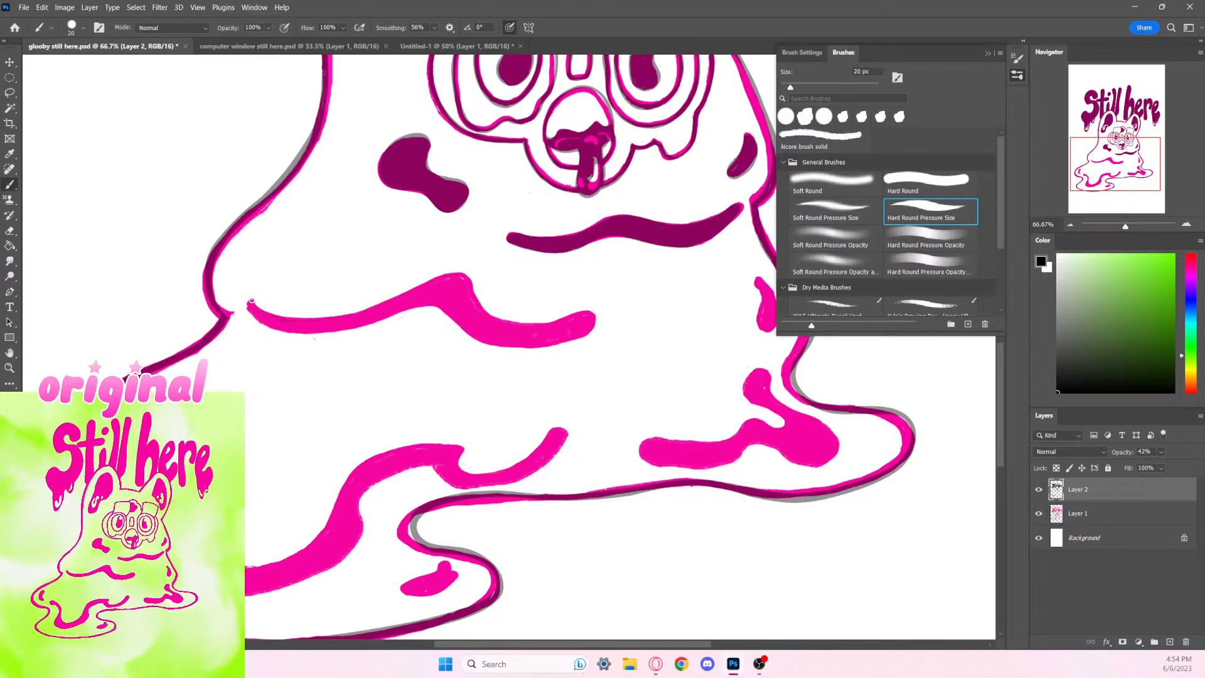
pyautogui.moveTo(251, 302)
pyautogui.mouseDown()
pyautogui.moveTo(279, 325)
pyautogui.moveTo(330, 324)
pyautogui.mouseUp()
pyautogui.hotkey('ctrl', 'z')
pyautogui.moveTo(249, 300)
pyautogui.mouseDown()
pyautogui.moveTo(292, 321)
pyautogui.moveTo(343, 318)
pyautogui.moveTo(459, 273)
pyautogui.moveTo(503, 326)
pyautogui.moveTo(585, 317)
pyautogui.mouseUp()
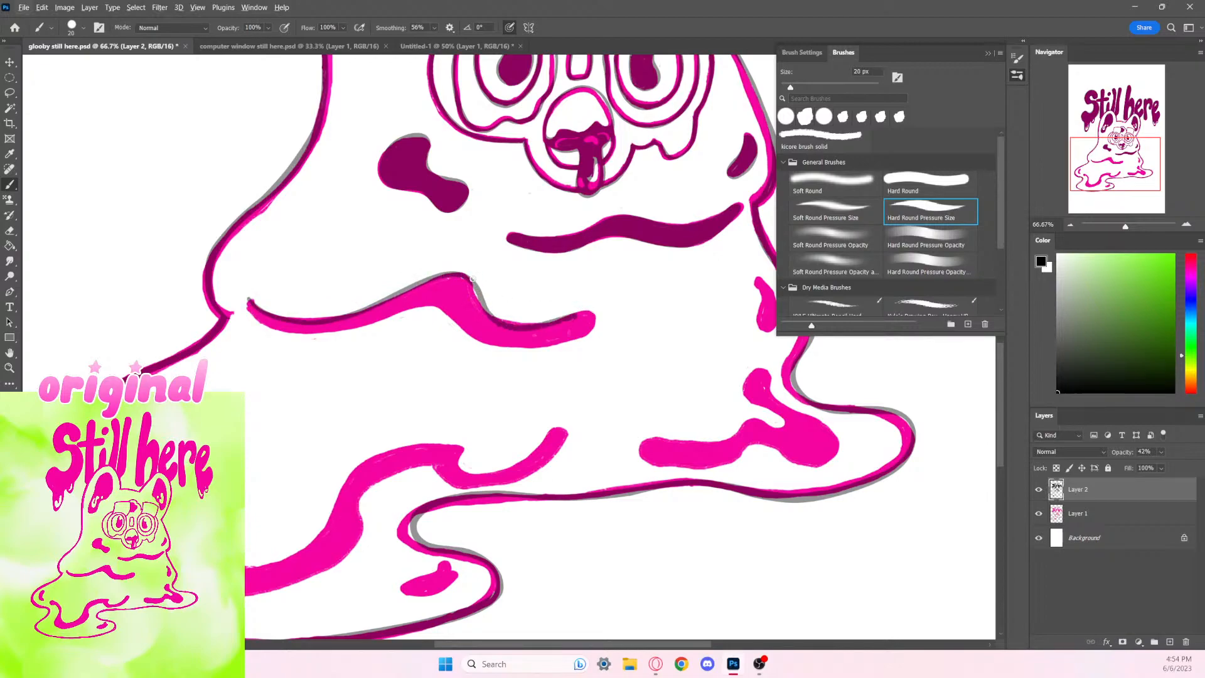
pyautogui.moveTo(468, 280)
pyautogui.mouseDown()
pyautogui.moveTo(501, 328)
pyautogui.moveTo(599, 320)
pyautogui.moveTo(532, 350)
pyautogui.moveTo(441, 310)
pyautogui.moveTo(332, 330)
pyautogui.moveTo(259, 321)
pyautogui.moveTo(251, 298)
pyautogui.mouseUp()
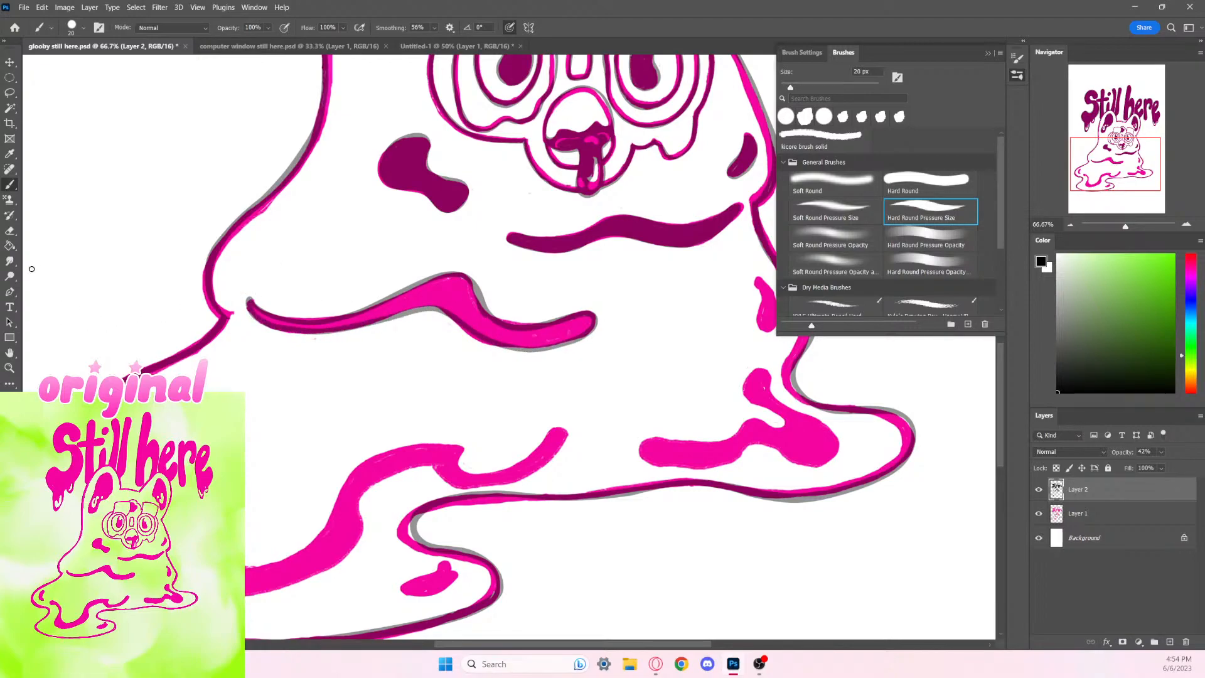
# Step: Fill the long belly fold solid black, enlarging the brush to 40 px
pyautogui.click(9, 231)
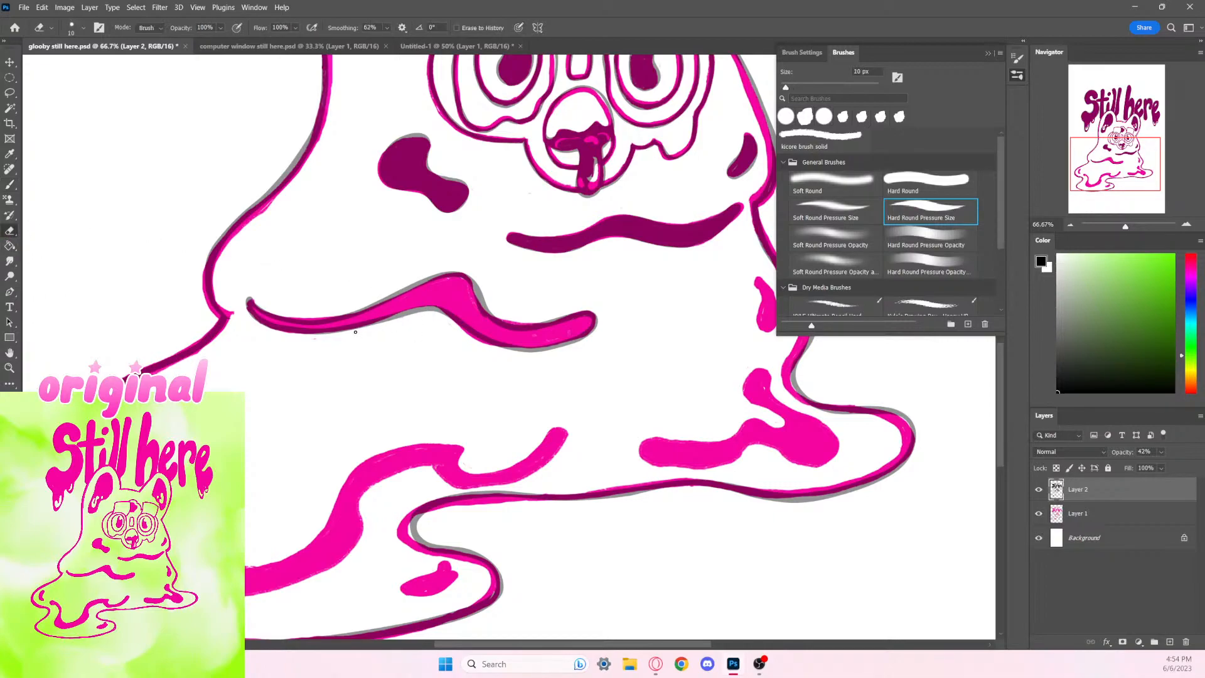
pyautogui.moveTo(357, 331)
pyautogui.mouseDown()
pyautogui.moveTo(429, 312)
pyautogui.moveTo(461, 320)
pyautogui.mouseUp()
pyautogui.hotkey('ctrl', 'z')
pyautogui.click(10, 184)
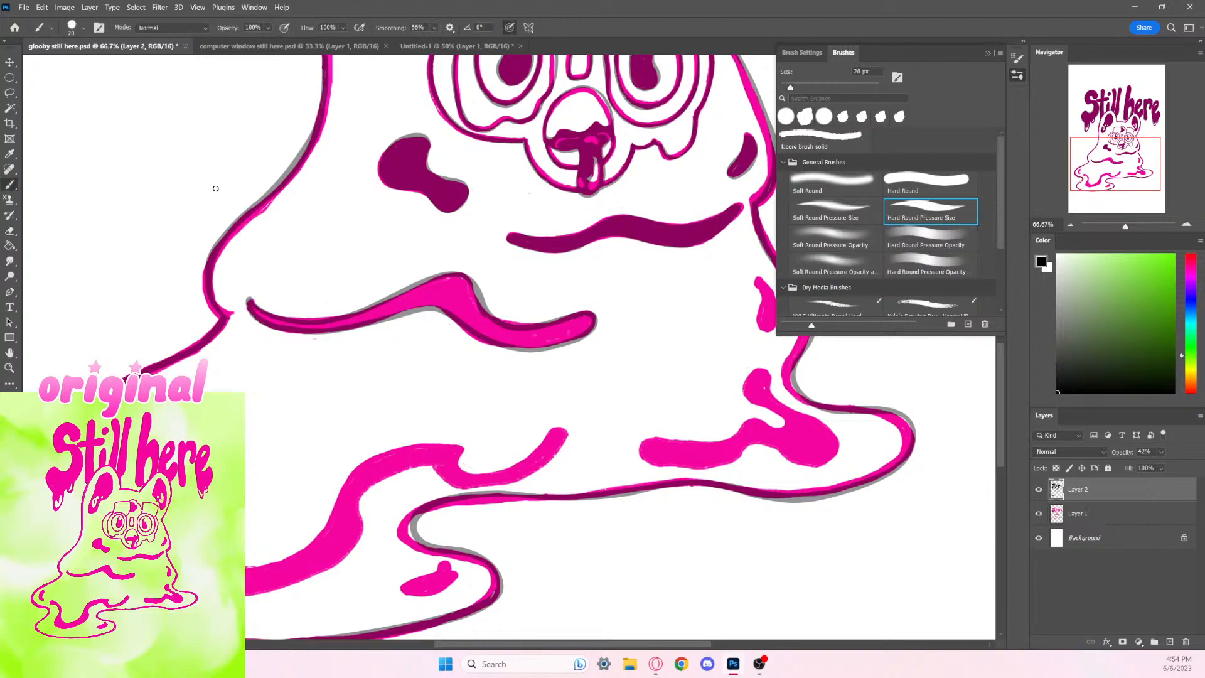
pyautogui.moveTo(395, 301)
pyautogui.mouseDown()
pyautogui.moveTo(462, 280)
pyautogui.moveTo(476, 318)
pyautogui.moveTo(501, 330)
pyautogui.moveTo(480, 322)
pyautogui.moveTo(528, 332)
pyautogui.moveTo(591, 319)
pyautogui.moveTo(559, 339)
pyautogui.moveTo(511, 340)
pyautogui.moveTo(565, 335)
pyautogui.mouseUp()
pyautogui.moveTo(489, 332)
pyautogui.mouseDown()
pyautogui.moveTo(520, 340)
pyautogui.moveTo(478, 328)
pyautogui.moveTo(450, 293)
pyautogui.moveTo(471, 305)
pyautogui.moveTo(439, 292)
pyautogui.moveTo(413, 299)
pyautogui.moveTo(459, 312)
pyautogui.mouseUp()
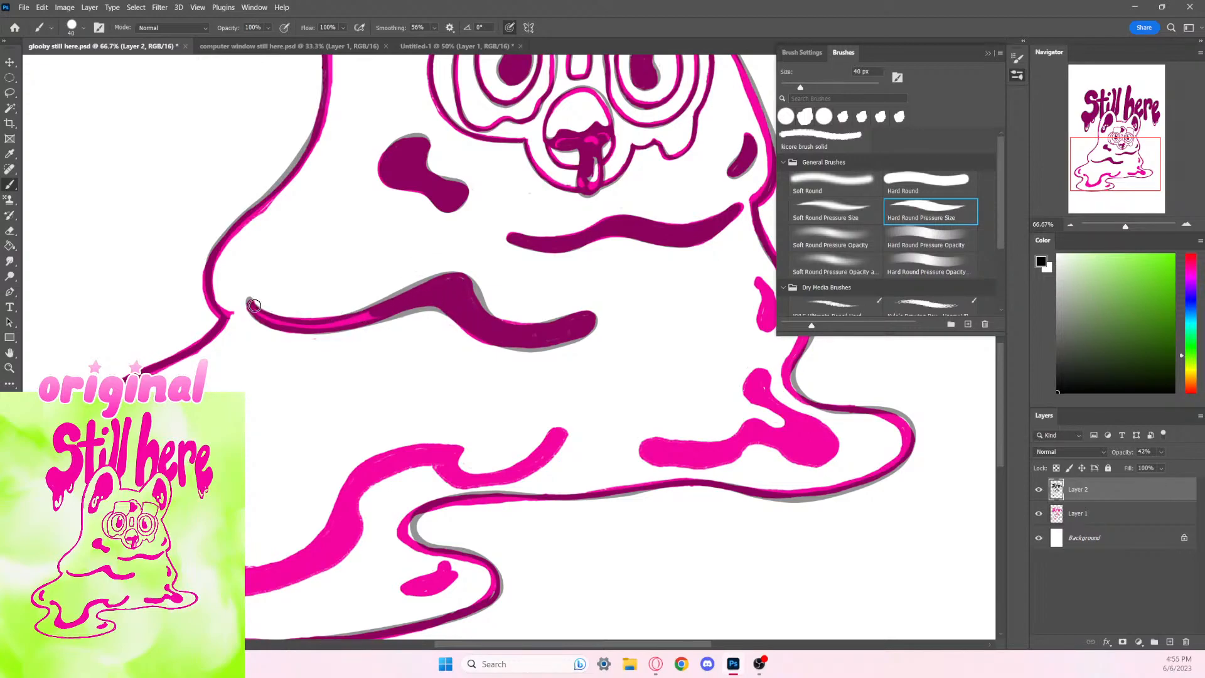
pyautogui.moveTo(263, 318)
pyautogui.mouseDown()
pyautogui.moveTo(322, 330)
pyautogui.moveTo(390, 309)
pyautogui.moveTo(325, 327)
pyautogui.moveTo(374, 318)
pyautogui.mouseUp()
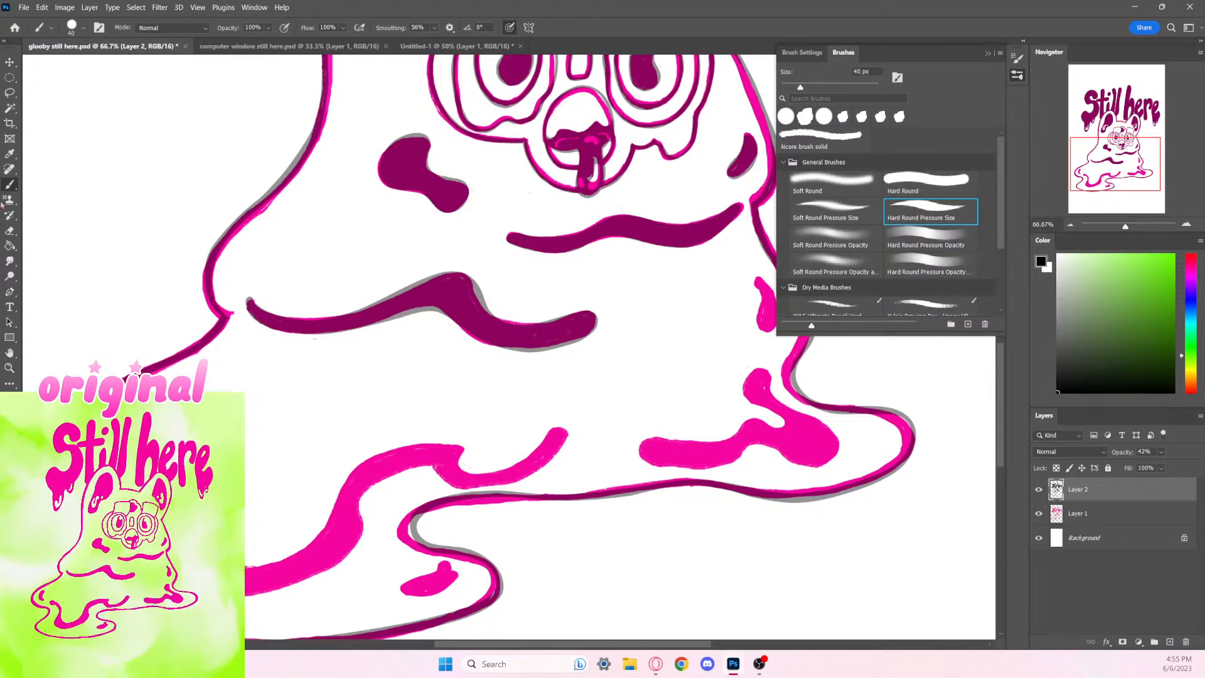
# Step: Trim the upper and lower edges of the long belly fold to the sketch with a 10 px eraser
pyautogui.press('e')
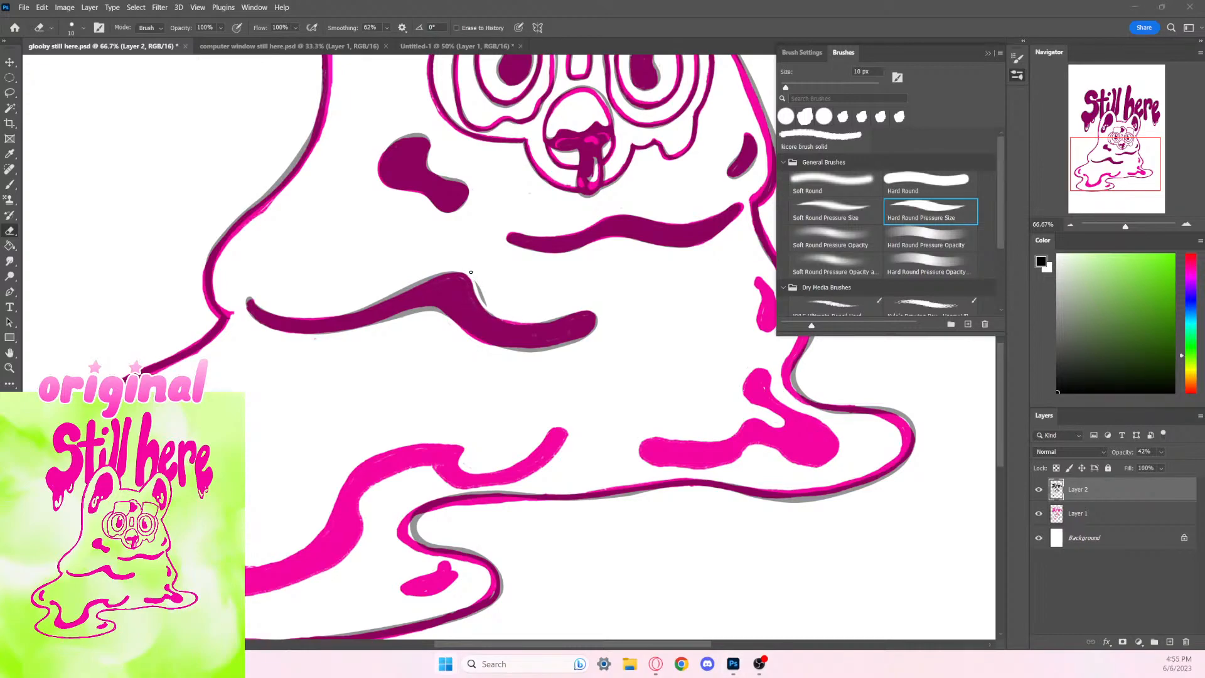
pyautogui.hotkey('ctrl', 'z')
pyautogui.hotkey('ctrl', 'z')
pyautogui.click(10, 185)
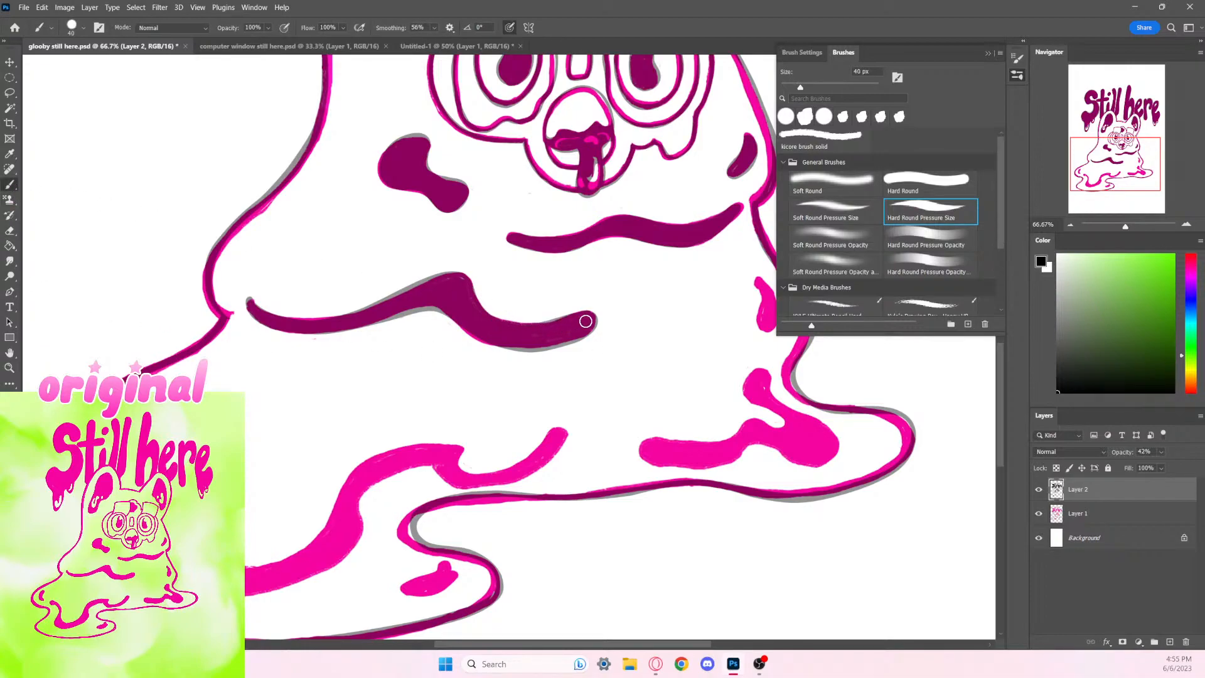
pyautogui.press('e')
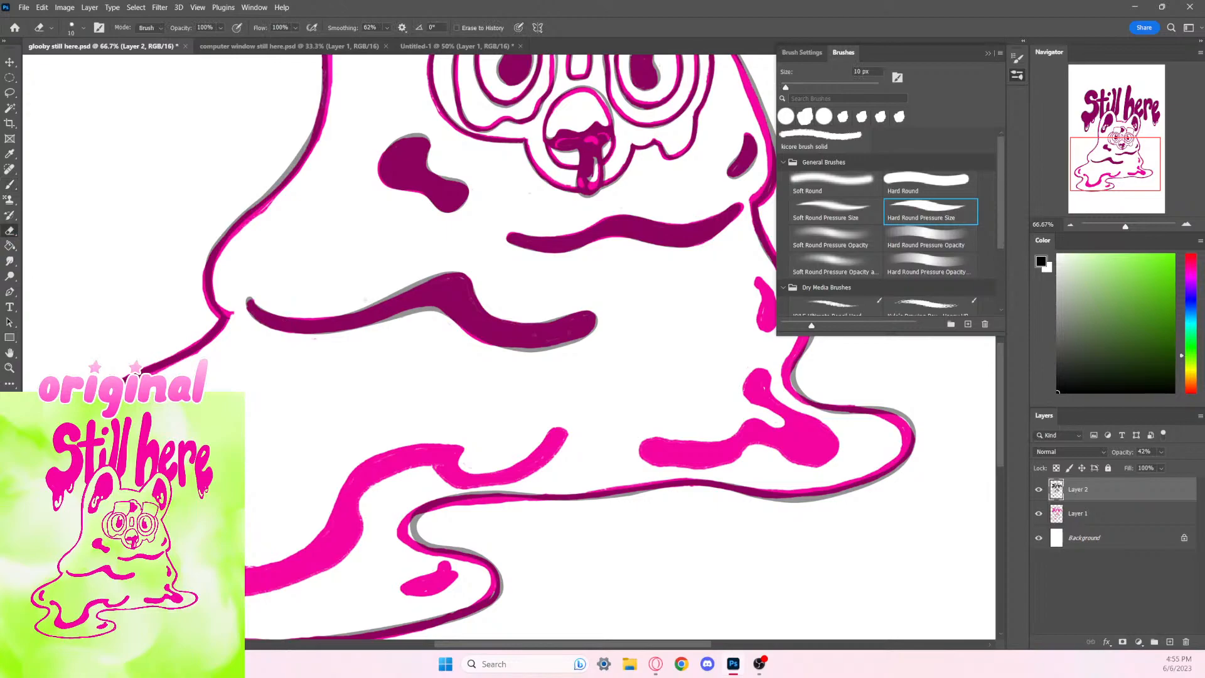
pyautogui.moveTo(376, 302); pyautogui.dragTo(420, 277)
pyautogui.hotkey('ctrl', 'z')
pyautogui.moveTo(363, 308)
pyautogui.mouseDown()
pyautogui.moveTo(410, 283)
pyautogui.moveTo(439, 310)
pyautogui.mouseUp()
pyautogui.moveTo(519, 349); pyautogui.dragTo(577, 339)
pyautogui.hotkey('ctrl', 'z')
pyautogui.moveTo(504, 352); pyautogui.dragTo(596, 331)
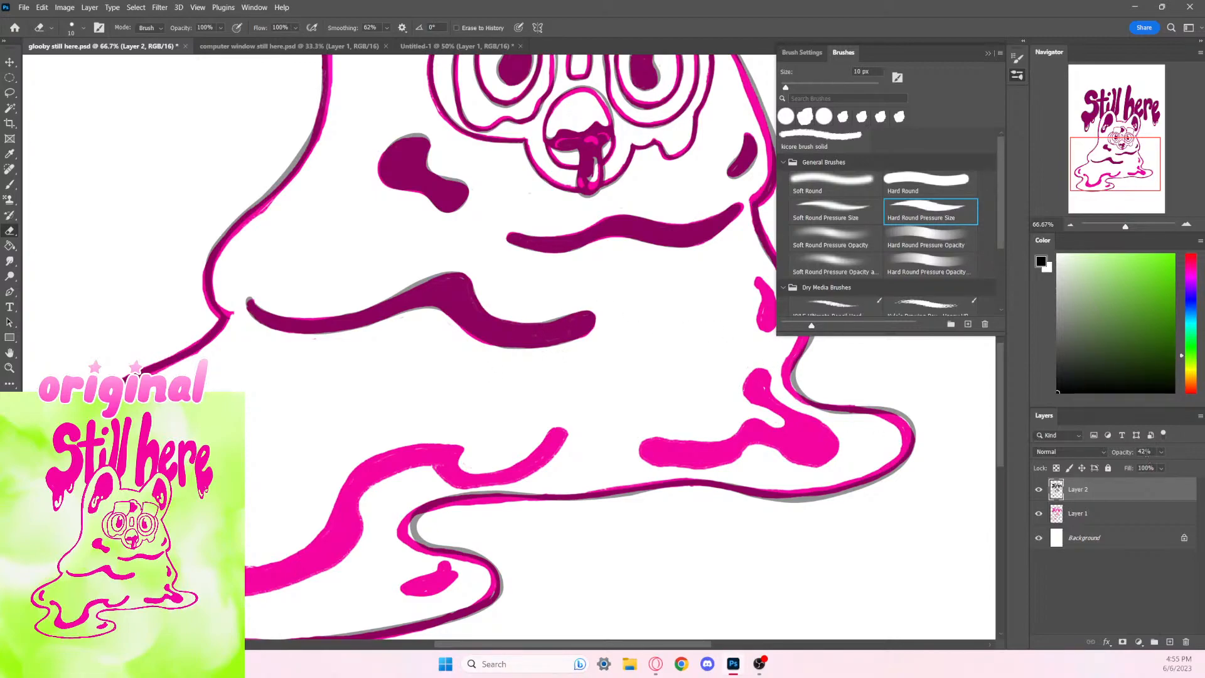
# Step: Restore Layer 2's opacity to 100%
pyautogui.click(1162, 452)
pyautogui.moveTo(1163, 466); pyautogui.dragTo(1198, 466)
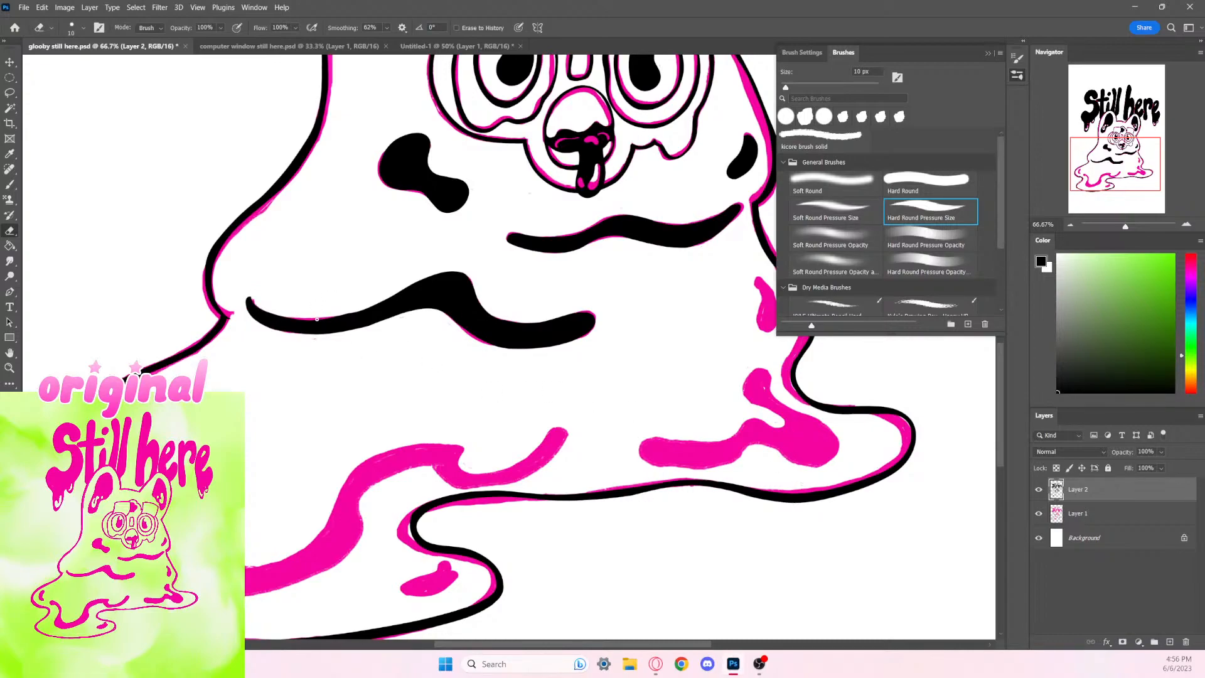
pyautogui.moveTo(317, 319); pyautogui.dragTo(376, 302)
pyautogui.hotkey('ctrl', 'z')
# Step: Paint the small drop mark near the body's lower right edge and the curved mark near its lower left edge with a 25 px brush
pyautogui.moveTo(580, 507)
pyautogui.mouseDown()
pyautogui.moveTo(481, 480)
pyautogui.moveTo(350, 490)
pyautogui.mouseUp()
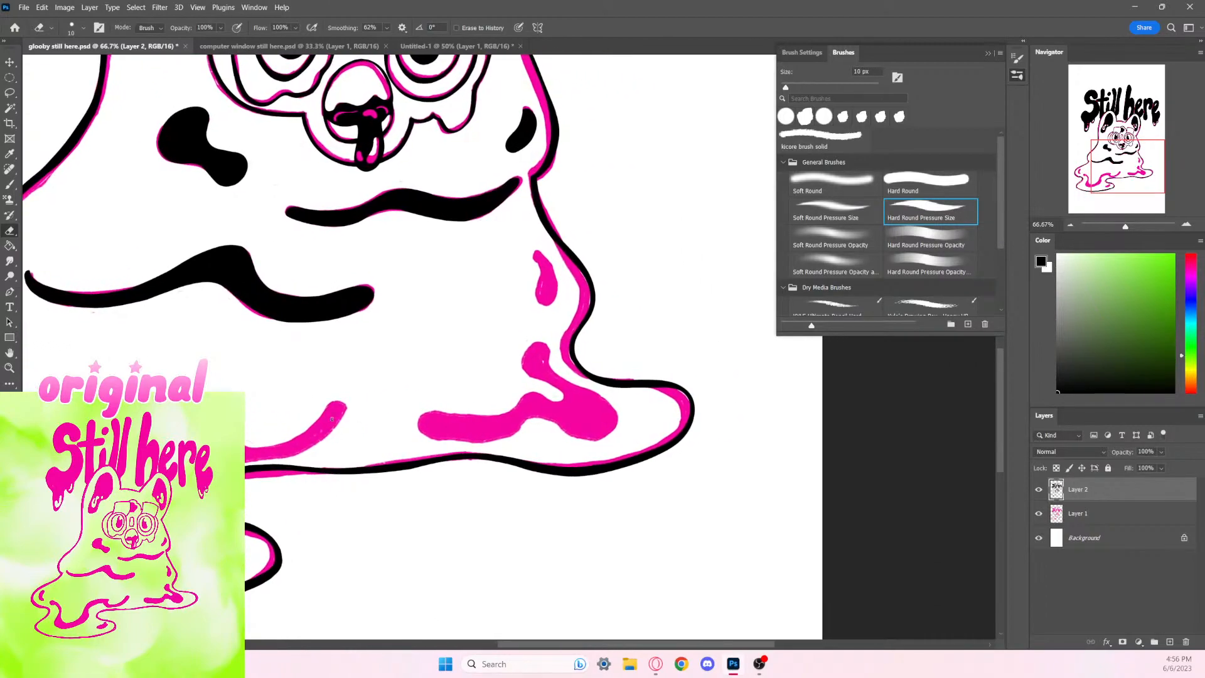
pyautogui.click(11, 185)
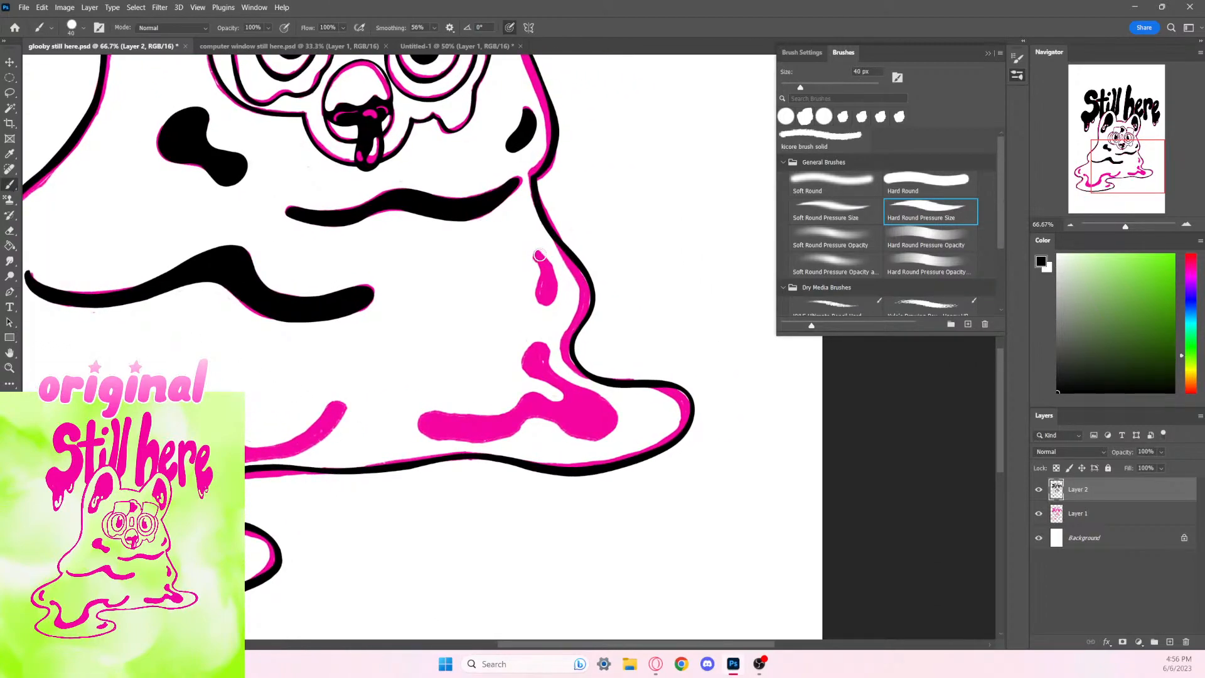
pyautogui.press(']')
pyautogui.press('[')
pyautogui.press('[')
pyautogui.press('[')
pyautogui.press('[')
pyautogui.press('[')
pyautogui.press('[')
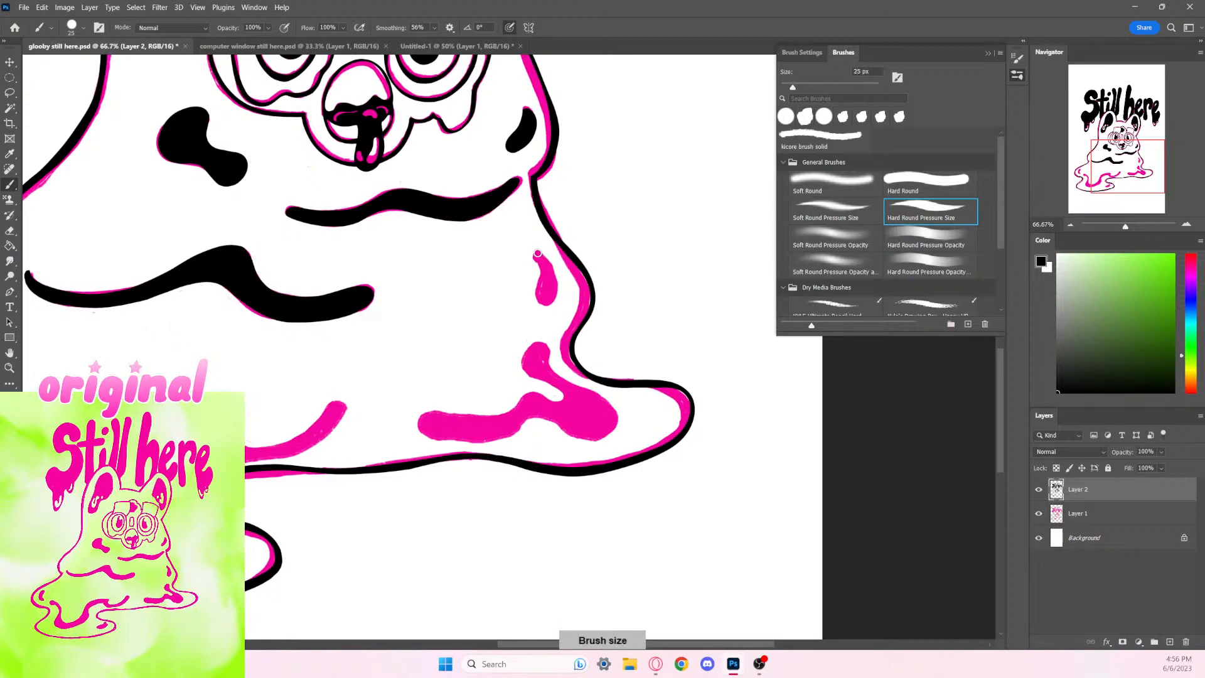
pyautogui.moveTo(538, 253)
pyautogui.mouseDown()
pyautogui.moveTo(544, 304)
pyautogui.moveTo(535, 253)
pyautogui.moveTo(550, 281)
pyautogui.moveTo(546, 267)
pyautogui.moveTo(544, 300)
pyautogui.moveTo(557, 260)
pyautogui.mouseUp()
pyautogui.moveTo(572, 532)
pyautogui.mouseDown()
pyautogui.moveTo(698, 493)
pyautogui.moveTo(881, 393)
pyautogui.mouseUp()
pyautogui.moveTo(220, 234)
pyautogui.mouseDown()
pyautogui.moveTo(199, 260)
pyautogui.moveTo(212, 286)
pyautogui.moveTo(221, 232)
pyautogui.moveTo(207, 248)
pyautogui.moveTo(208, 265)
pyautogui.moveTo(217, 236)
pyautogui.moveTo(205, 275)
pyautogui.moveTo(217, 281)
pyautogui.moveTo(224, 229)
pyautogui.mouseUp()
# Step: Outline the rounded left end and bottom curve of the large wavy drip at the body's base with the 25 px brush
pyautogui.moveTo(269, 286)
pyautogui.mouseDown()
pyautogui.moveTo(299, 331)
pyautogui.moveTo(283, 294)
pyautogui.moveTo(261, 285)
pyautogui.moveTo(251, 296)
pyautogui.moveTo(296, 321)
pyautogui.moveTo(275, 290)
pyautogui.moveTo(256, 288)
pyautogui.moveTo(254, 301)
pyautogui.moveTo(297, 320)
pyautogui.moveTo(300, 349)
pyautogui.moveTo(274, 402)
pyautogui.moveTo(280, 419)
pyautogui.moveTo(346, 431)
pyautogui.moveTo(443, 391)
pyautogui.mouseUp()
pyautogui.hotkey('ctrl', 'z')
pyautogui.hotkey('ctrl', 'z')
pyautogui.click(284, 295)
pyautogui.hotkey('ctrl', 'z')
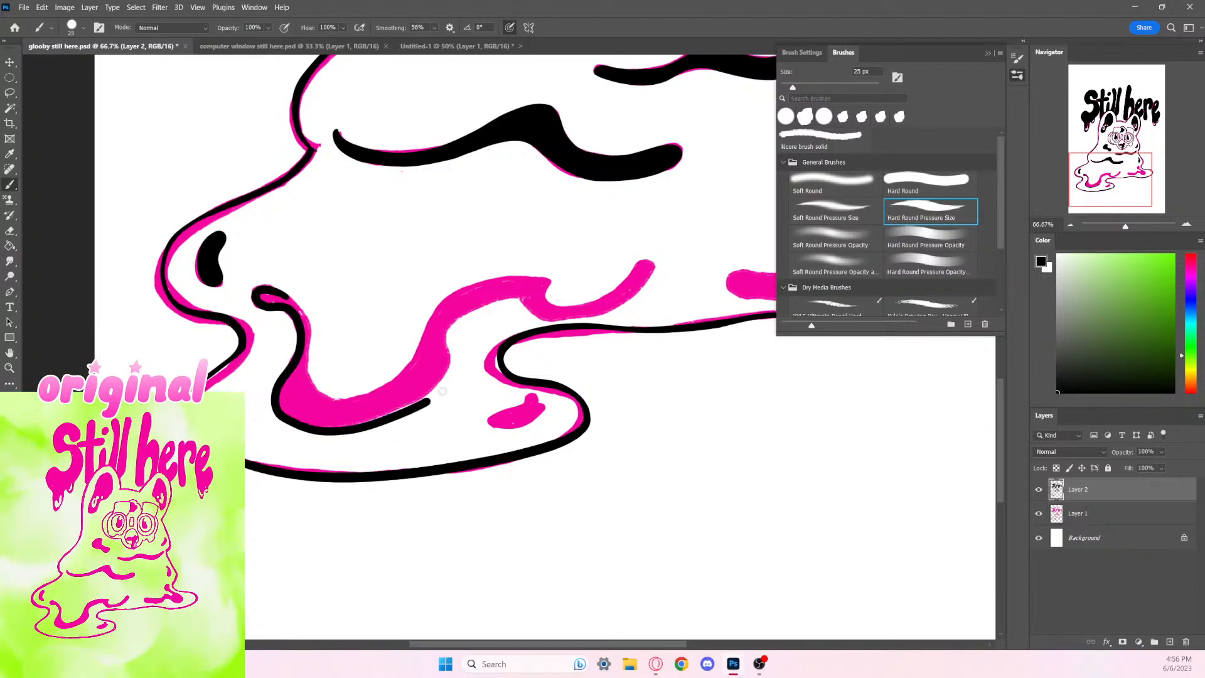
pyautogui.hotkey('ctrl', 'z')
pyautogui.moveTo(277, 412)
pyautogui.mouseDown()
pyautogui.moveTo(302, 428)
pyautogui.moveTo(370, 425)
pyautogui.moveTo(438, 376)
pyautogui.mouseUp()
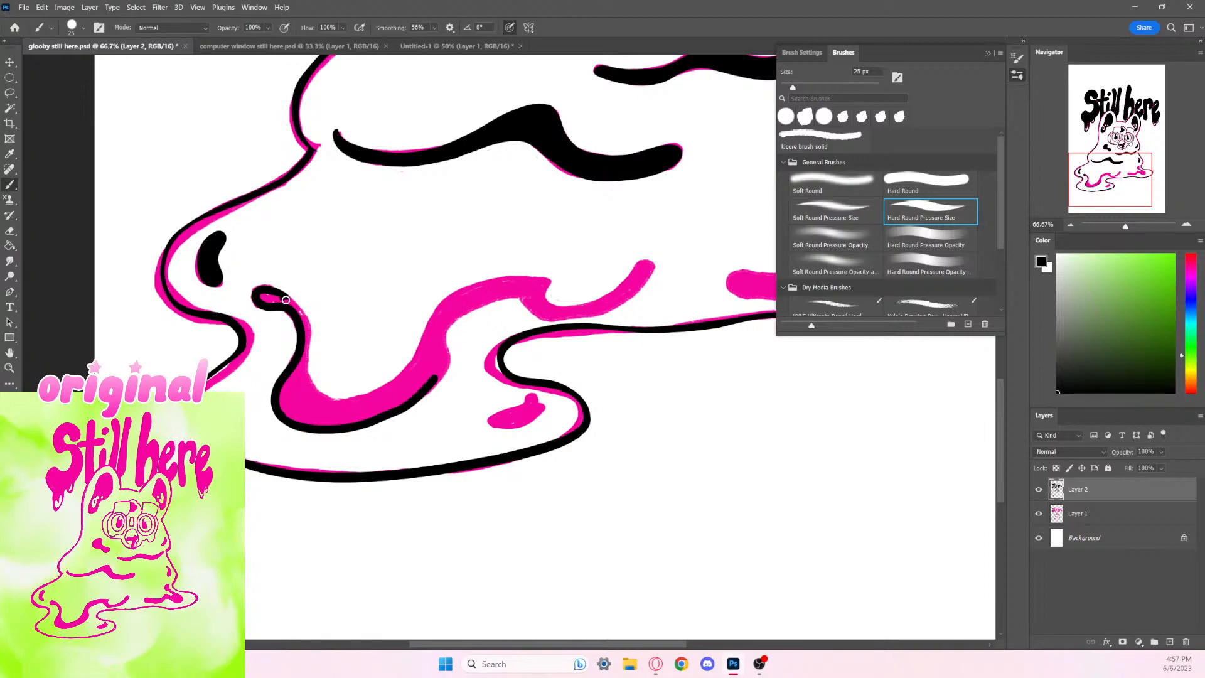
# Step: Outline the upper edge of the large wavy drip from its inner curve up to the notch on its right
pyautogui.moveTo(298, 307)
pyautogui.mouseDown()
pyautogui.moveTo(277, 294)
pyautogui.moveTo(306, 323)
pyautogui.moveTo(304, 376)
pyautogui.moveTo(333, 403)
pyautogui.moveTo(386, 394)
pyautogui.moveTo(352, 401)
pyautogui.moveTo(378, 392)
pyautogui.moveTo(414, 349)
pyautogui.mouseUp()
pyautogui.hotkey('ctrl', 'z')
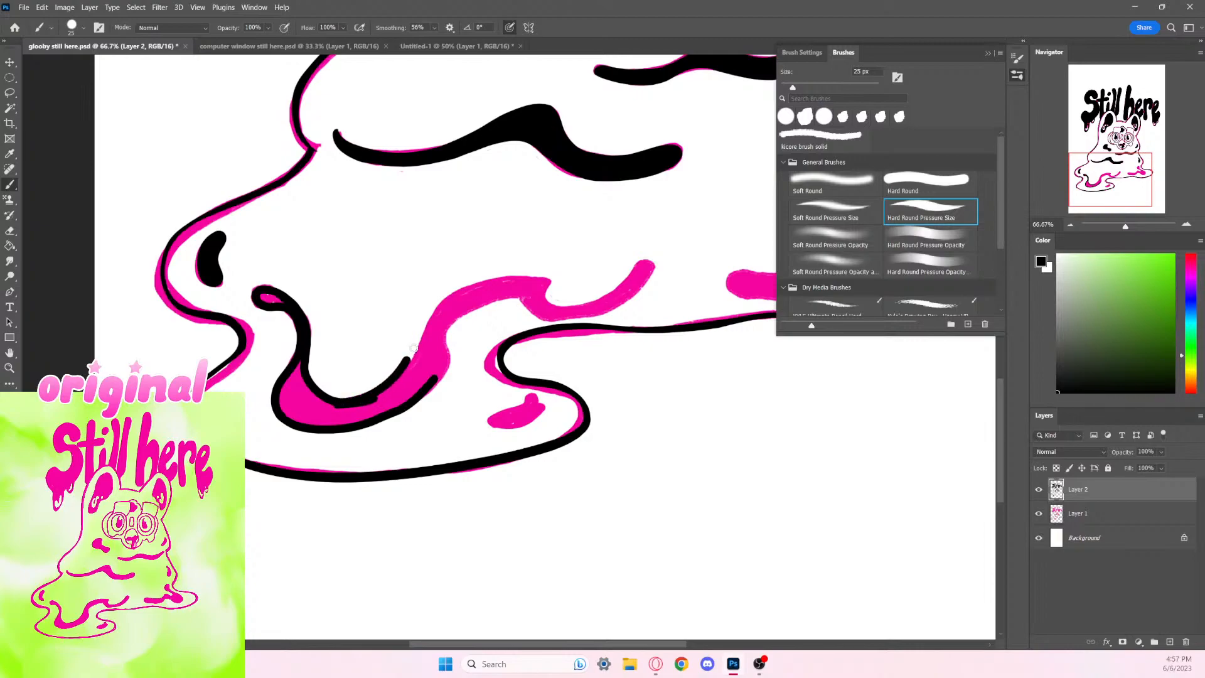
pyautogui.hotkey('ctrl', 'z')
pyautogui.moveTo(344, 404)
pyautogui.mouseDown()
pyautogui.moveTo(392, 381)
pyautogui.moveTo(446, 306)
pyautogui.mouseUp()
pyautogui.hotkey('ctrl', 'z')
pyautogui.moveTo(346, 404)
pyautogui.mouseDown()
pyautogui.moveTo(412, 363)
pyautogui.moveTo(465, 288)
pyautogui.moveTo(552, 281)
pyautogui.mouseUp()
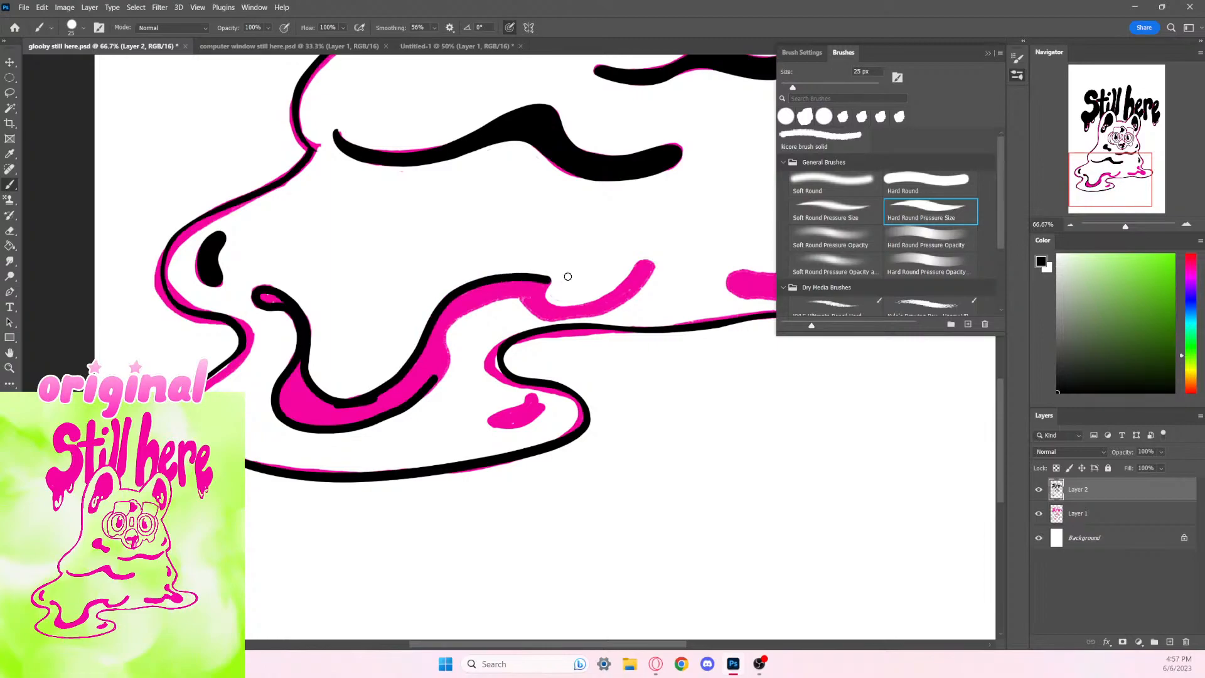
# Step: Outline the large drip's lower edge past the notch and paint its upturned right tail solid black
pyautogui.moveTo(402, 406)
pyautogui.mouseDown()
pyautogui.moveTo(440, 375)
pyautogui.moveTo(444, 328)
pyautogui.moveTo(476, 305)
pyautogui.moveTo(555, 288)
pyautogui.moveTo(545, 316)
pyautogui.moveTo(602, 311)
pyautogui.mouseUp()
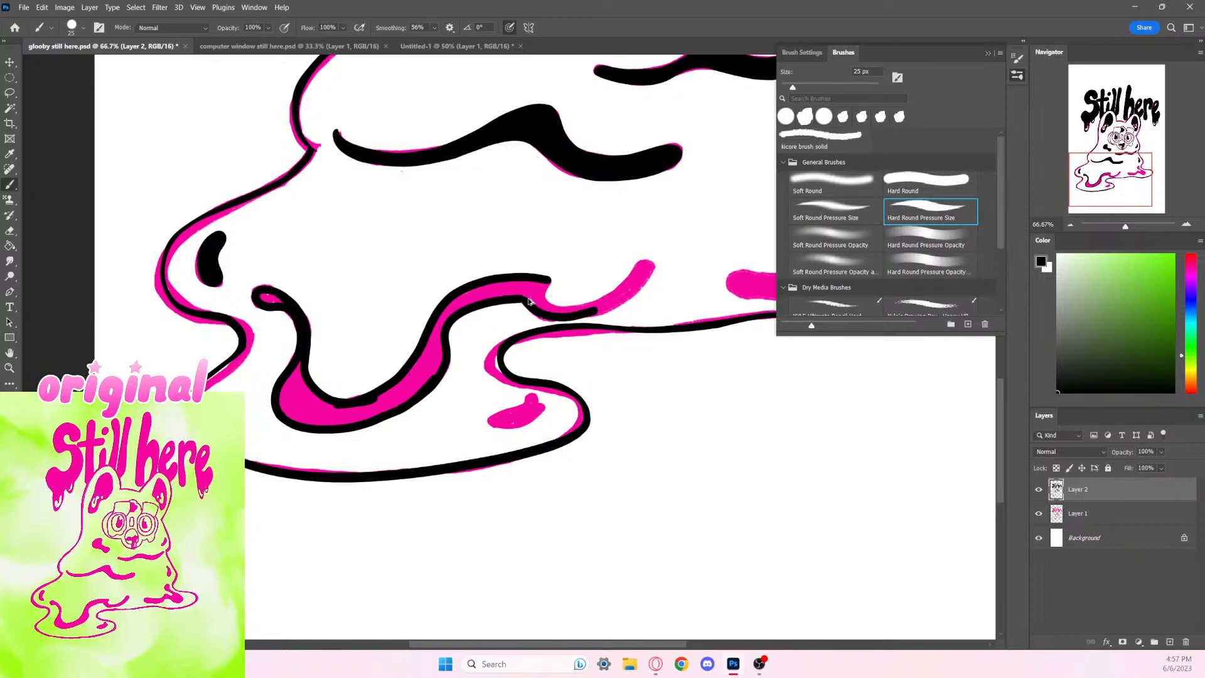
pyautogui.hotkey('ctrl', 'z')
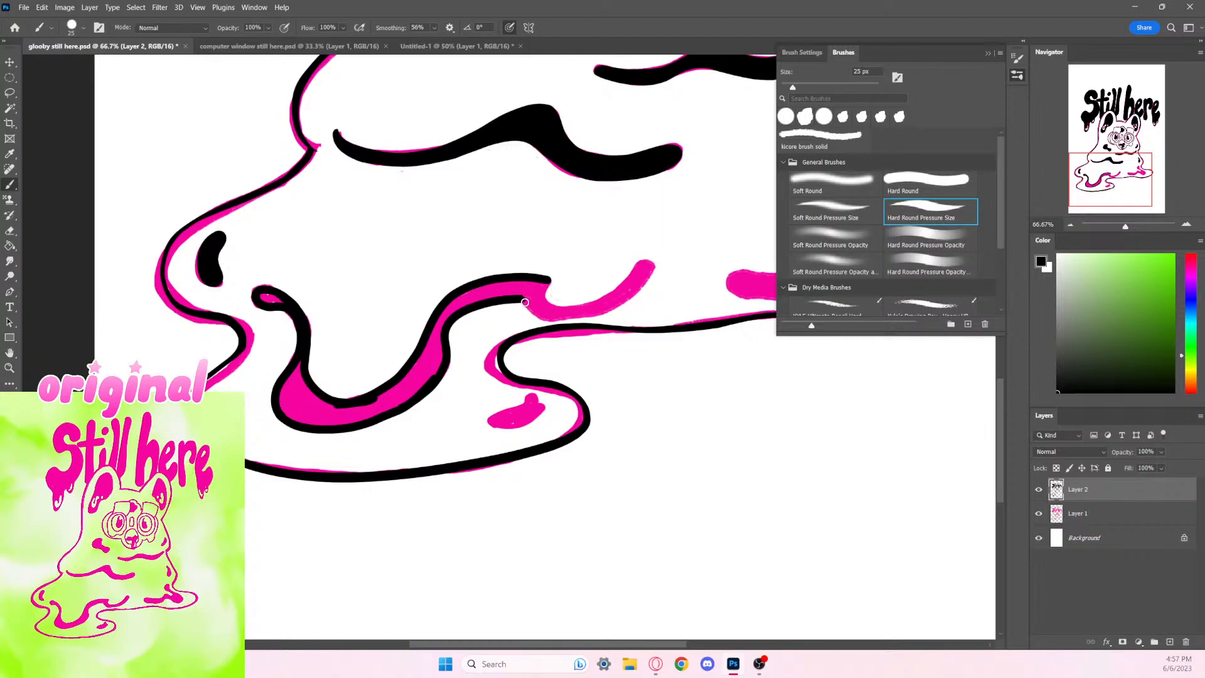
pyautogui.moveTo(524, 302)
pyautogui.mouseDown()
pyautogui.moveTo(548, 319)
pyautogui.moveTo(583, 316)
pyautogui.moveTo(618, 300)
pyautogui.moveTo(646, 261)
pyautogui.moveTo(590, 305)
pyautogui.moveTo(549, 307)
pyautogui.moveTo(654, 265)
pyautogui.moveTo(615, 301)
pyautogui.moveTo(568, 311)
pyautogui.moveTo(606, 309)
pyautogui.moveTo(639, 284)
pyautogui.moveTo(641, 273)
pyautogui.moveTo(600, 308)
pyautogui.moveTo(635, 272)
pyautogui.mouseUp()
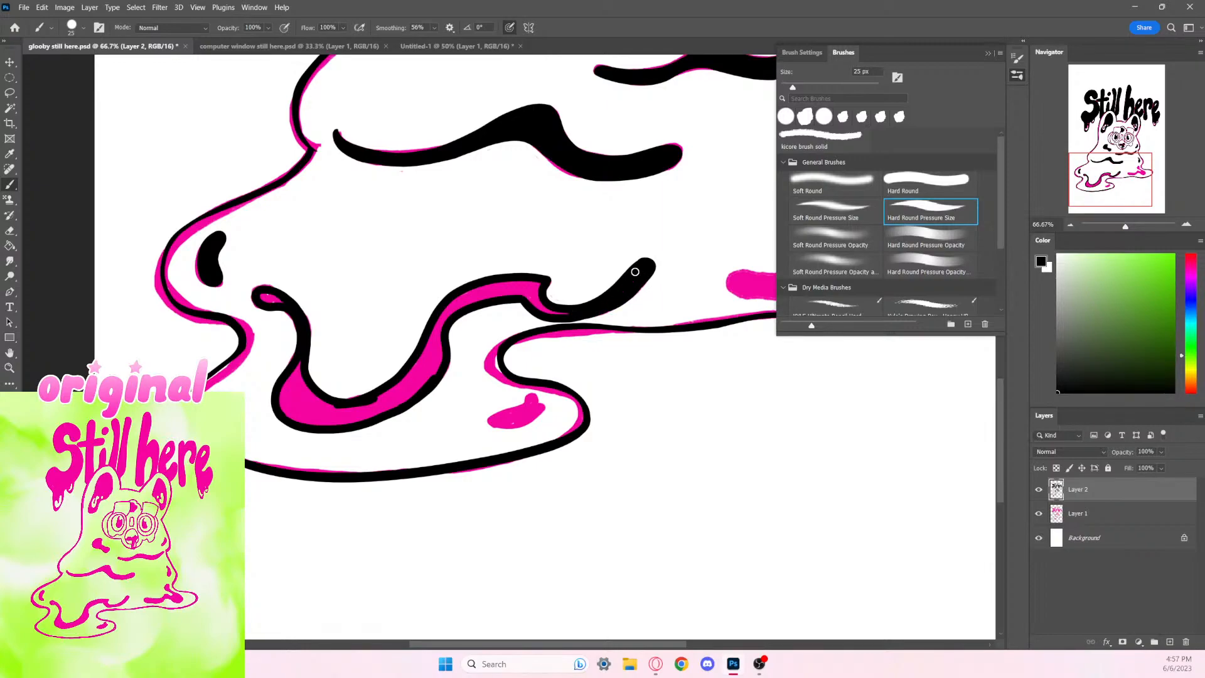
# Step: Fill the large wavy drip at the body's base solid black with the 25 px brush, cleaning its lower edge with the eraser
pyautogui.press('e')
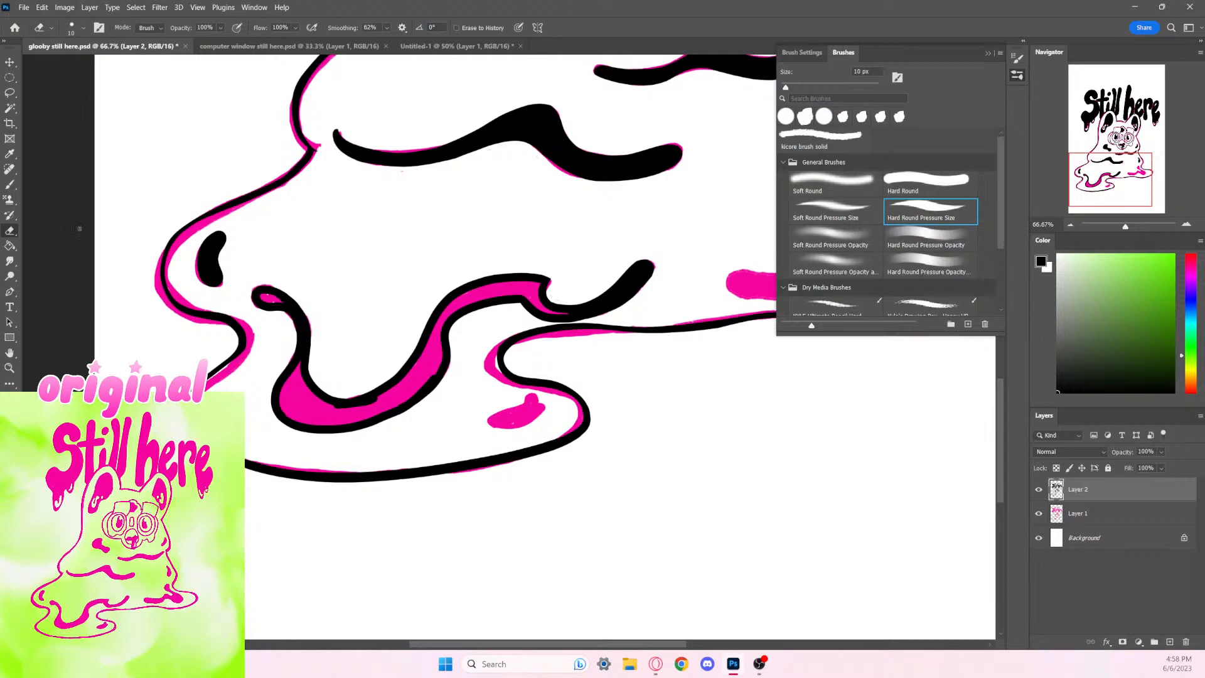
pyautogui.click(10, 184)
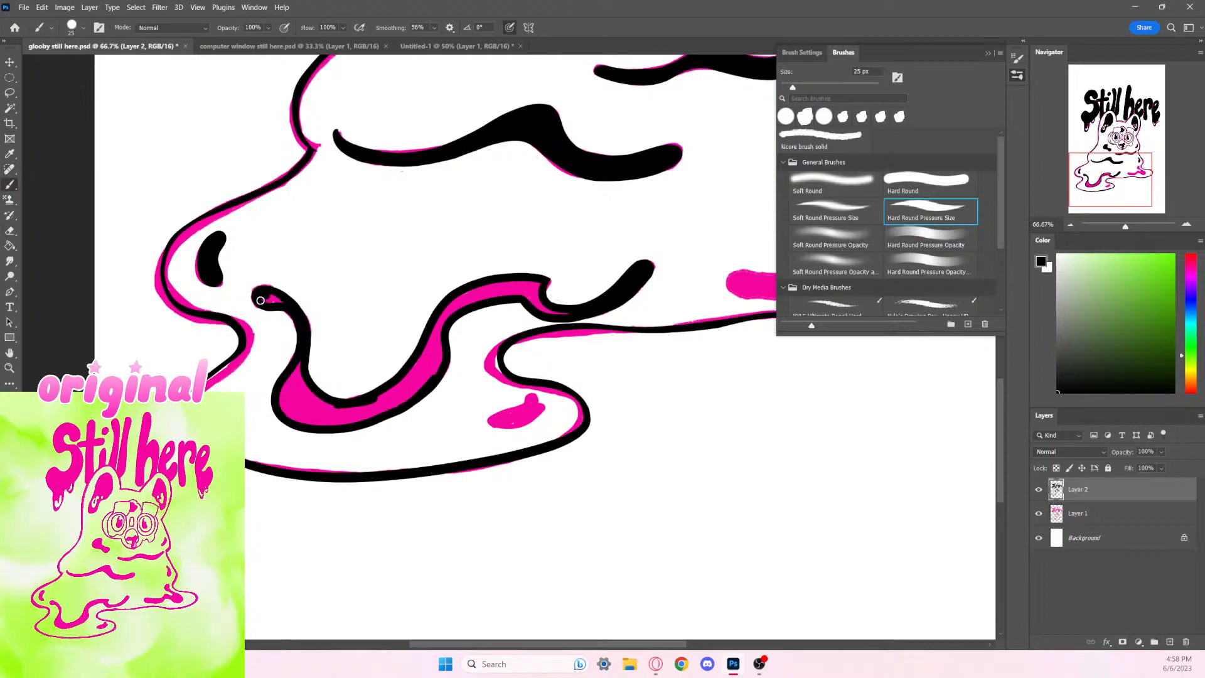
pyautogui.moveTo(261, 301); pyautogui.dragTo(287, 305)
pyautogui.moveTo(293, 377)
pyautogui.mouseDown()
pyautogui.moveTo(306, 407)
pyautogui.moveTo(325, 377)
pyautogui.moveTo(276, 404)
pyautogui.moveTo(324, 423)
pyautogui.moveTo(358, 407)
pyautogui.moveTo(337, 425)
pyautogui.moveTo(395, 403)
pyautogui.moveTo(338, 417)
pyautogui.moveTo(423, 366)
pyautogui.moveTo(377, 412)
pyautogui.moveTo(417, 389)
pyautogui.moveTo(428, 378)
pyautogui.moveTo(418, 360)
pyautogui.moveTo(401, 396)
pyautogui.moveTo(430, 372)
pyautogui.moveTo(417, 365)
pyautogui.moveTo(353, 426)
pyautogui.moveTo(410, 407)
pyautogui.moveTo(430, 381)
pyautogui.moveTo(351, 429)
pyautogui.moveTo(437, 384)
pyautogui.mouseUp()
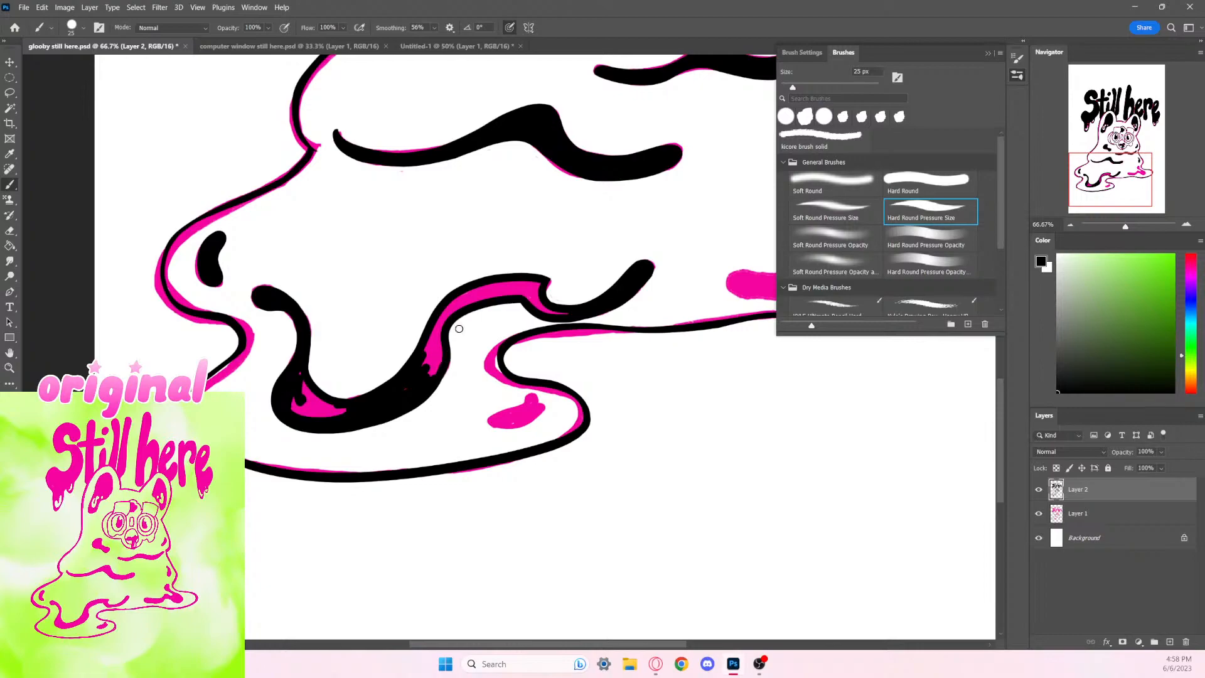
pyautogui.press('e')
pyautogui.moveTo(370, 427); pyautogui.dragTo(442, 383)
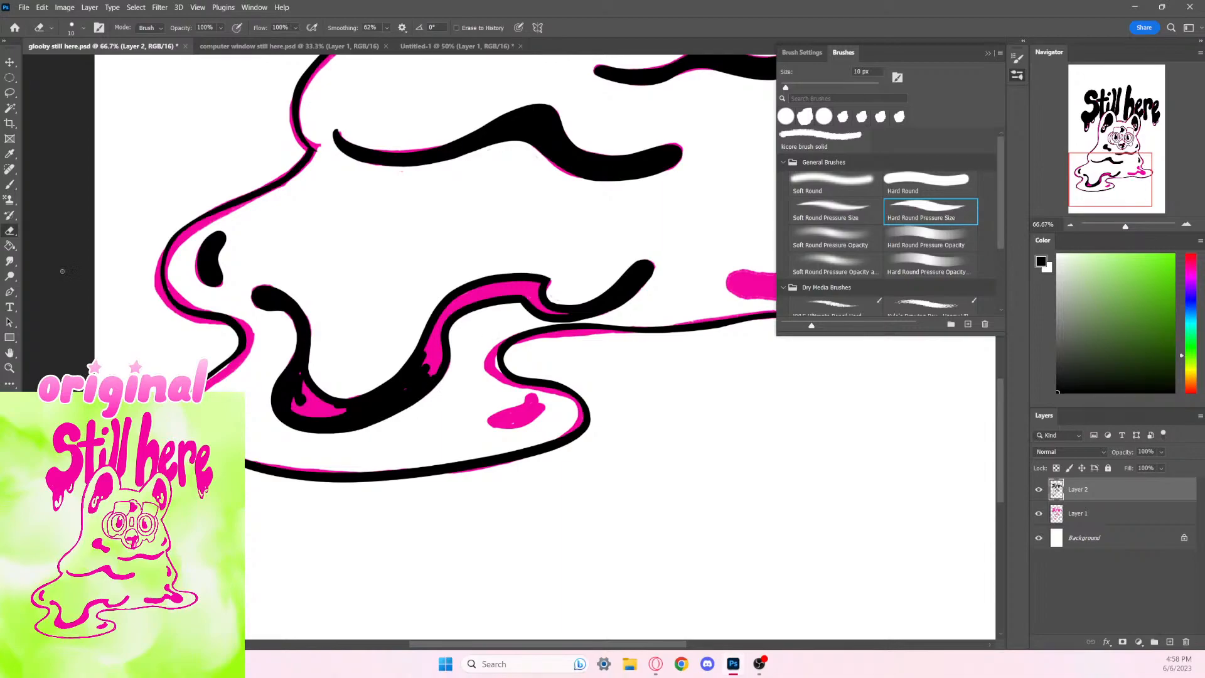
pyautogui.press('b')
pyautogui.moveTo(301, 377)
pyautogui.mouseDown()
pyautogui.moveTo(320, 407)
pyautogui.moveTo(301, 417)
pyautogui.moveTo(342, 405)
pyautogui.moveTo(300, 416)
pyautogui.moveTo(356, 411)
pyautogui.moveTo(306, 394)
pyautogui.moveTo(331, 410)
pyautogui.moveTo(371, 406)
pyautogui.moveTo(343, 420)
pyautogui.moveTo(403, 387)
pyautogui.moveTo(398, 397)
pyautogui.moveTo(421, 338)
pyautogui.moveTo(421, 378)
pyautogui.moveTo(441, 353)
pyautogui.moveTo(435, 380)
pyautogui.moveTo(445, 313)
pyautogui.moveTo(434, 376)
pyautogui.moveTo(436, 326)
pyautogui.moveTo(496, 284)
pyautogui.moveTo(438, 325)
pyautogui.moveTo(531, 281)
pyautogui.moveTo(452, 299)
pyautogui.moveTo(530, 277)
pyautogui.moveTo(544, 282)
pyautogui.moveTo(538, 311)
pyautogui.moveTo(526, 278)
pyautogui.moveTo(535, 302)
pyautogui.moveTo(516, 283)
pyautogui.moveTo(539, 309)
pyautogui.moveTo(554, 304)
pyautogui.moveTo(538, 310)
pyautogui.moveTo(596, 302)
pyautogui.mouseUp()
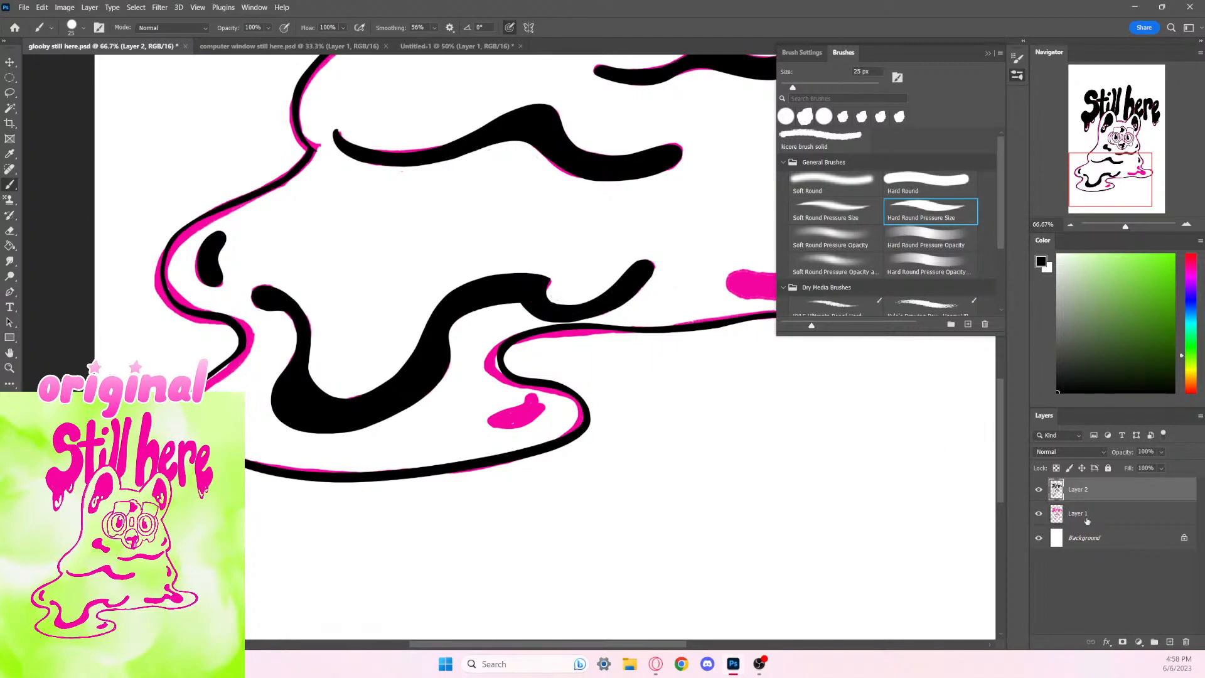
# Step: Lower Layer 2's opacity to 60% and trim the large drip's upper hump and inner edge to match the sketch with the 10 px eraser
pyautogui.click(1161, 453)
pyautogui.moveTo(1154, 469)
pyautogui.mouseDown()
pyautogui.moveTo(1170, 469)
pyautogui.moveTo(1153, 468)
pyautogui.mouseUp()
pyautogui.click(11, 231)
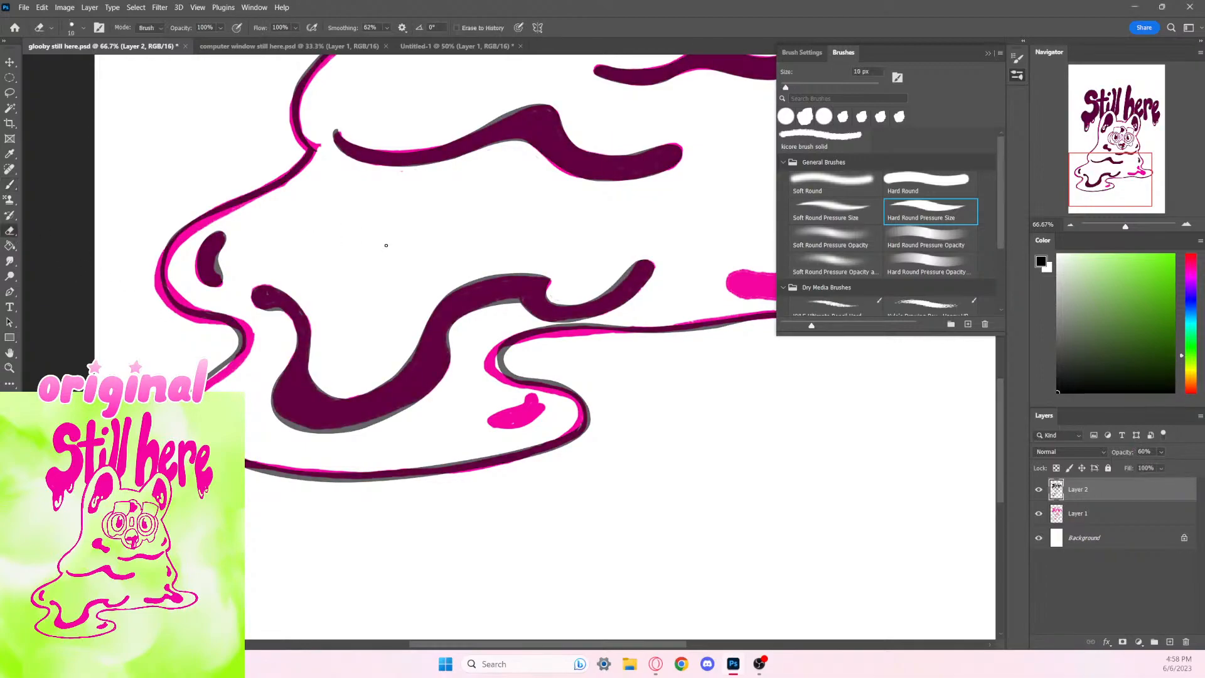
pyautogui.moveTo(473, 280); pyautogui.dragTo(552, 275)
pyautogui.moveTo(425, 322)
pyautogui.mouseDown()
pyautogui.moveTo(474, 281)
pyautogui.moveTo(550, 274)
pyautogui.mouseUp()
pyautogui.moveTo(502, 301); pyautogui.dragTo(522, 298)
pyautogui.press('b')
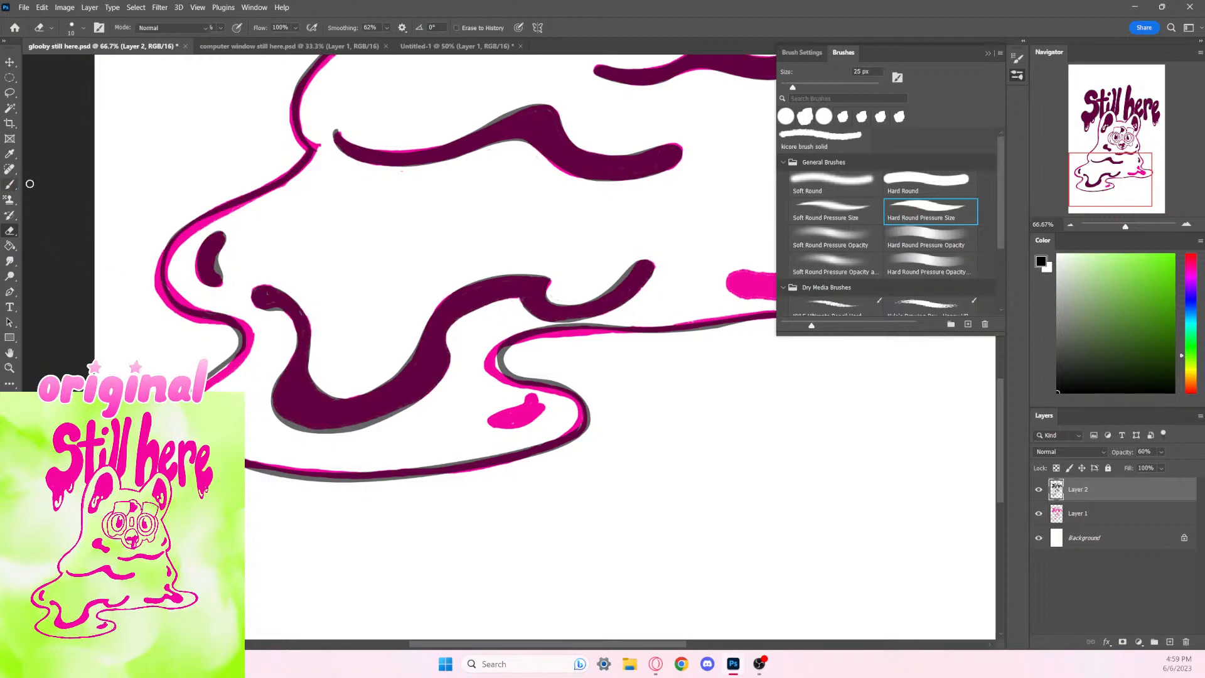
pyautogui.moveTo(530, 307); pyautogui.dragTo(524, 299)
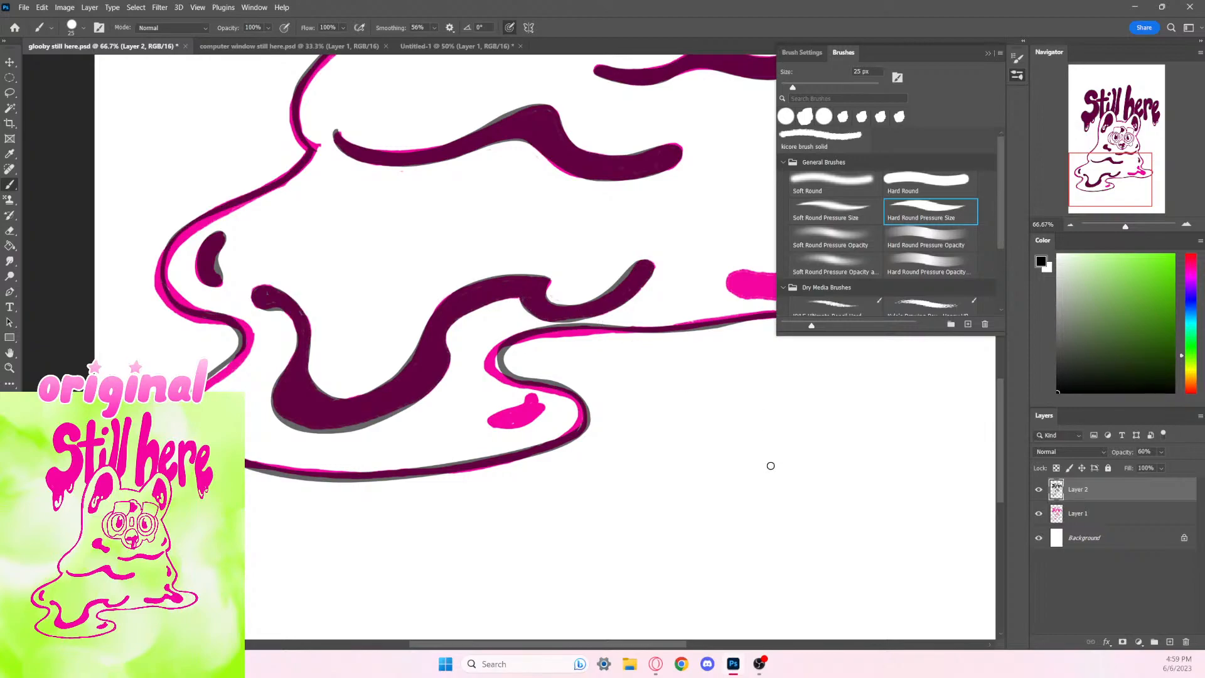
# Step: Paint the small curved spot inside the bottom lobe of the puddle with the 25 px brush
pyautogui.click(9, 231)
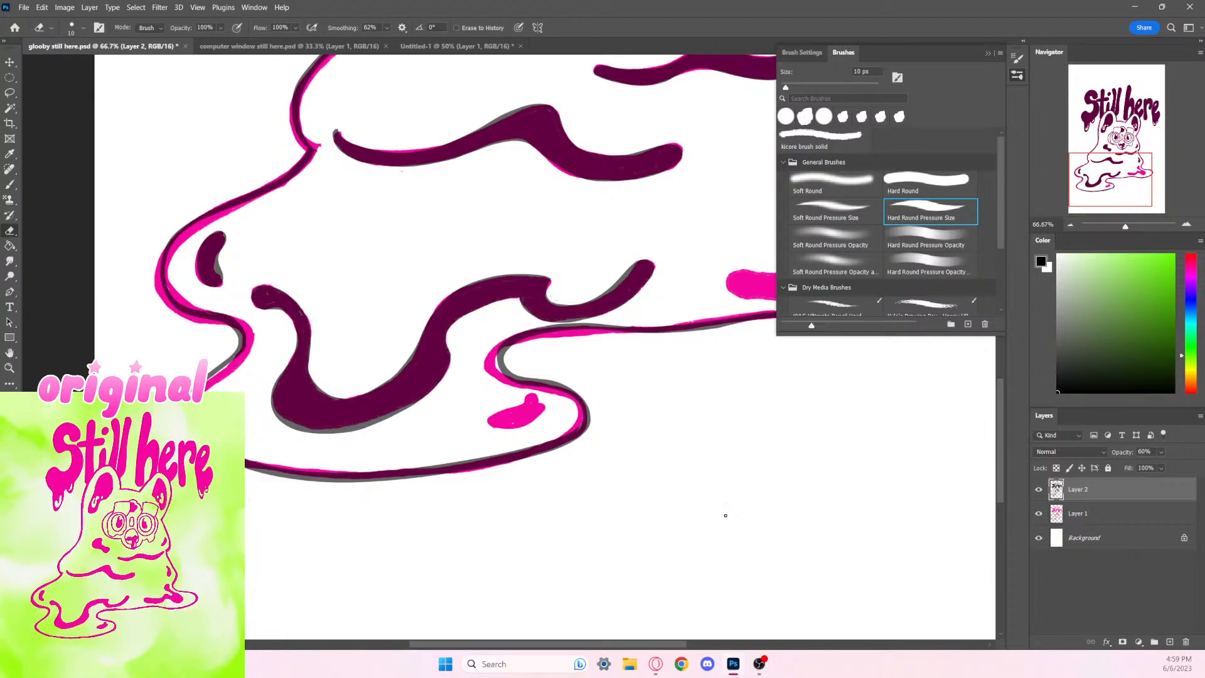
pyautogui.moveTo(726, 516)
pyautogui.mouseDown()
pyautogui.moveTo(605, 530)
pyautogui.moveTo(377, 520)
pyautogui.moveTo(619, 513)
pyautogui.moveTo(716, 484)
pyautogui.mouseUp()
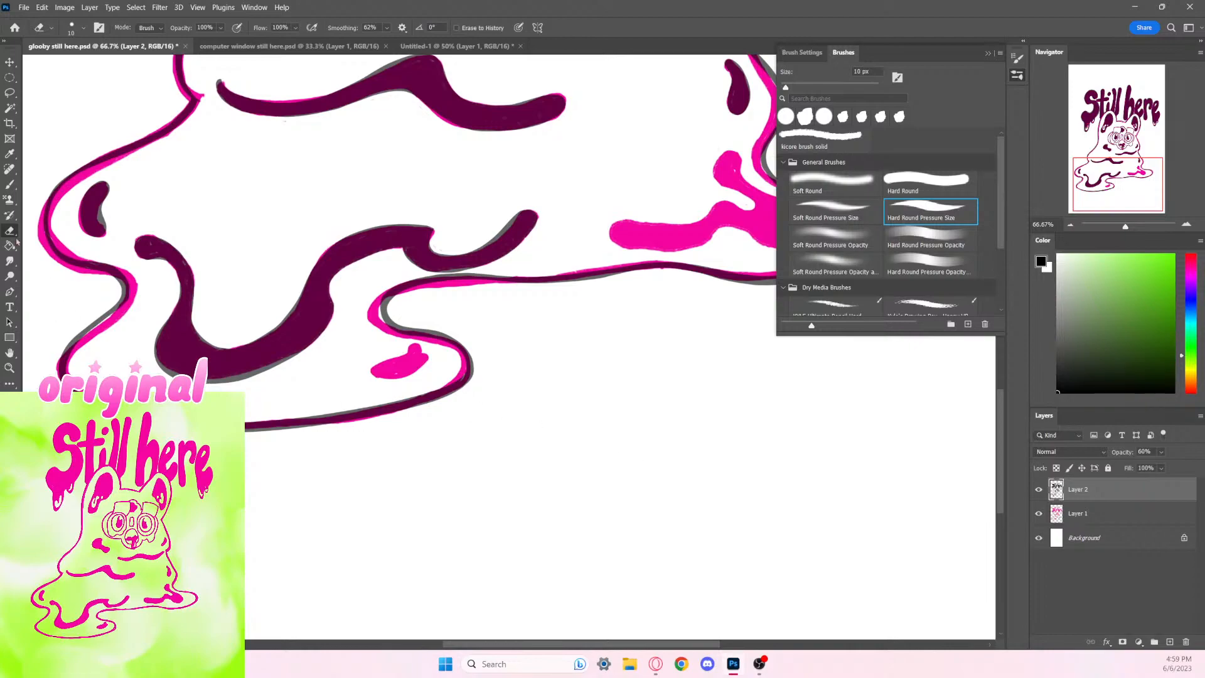
pyautogui.click(10, 184)
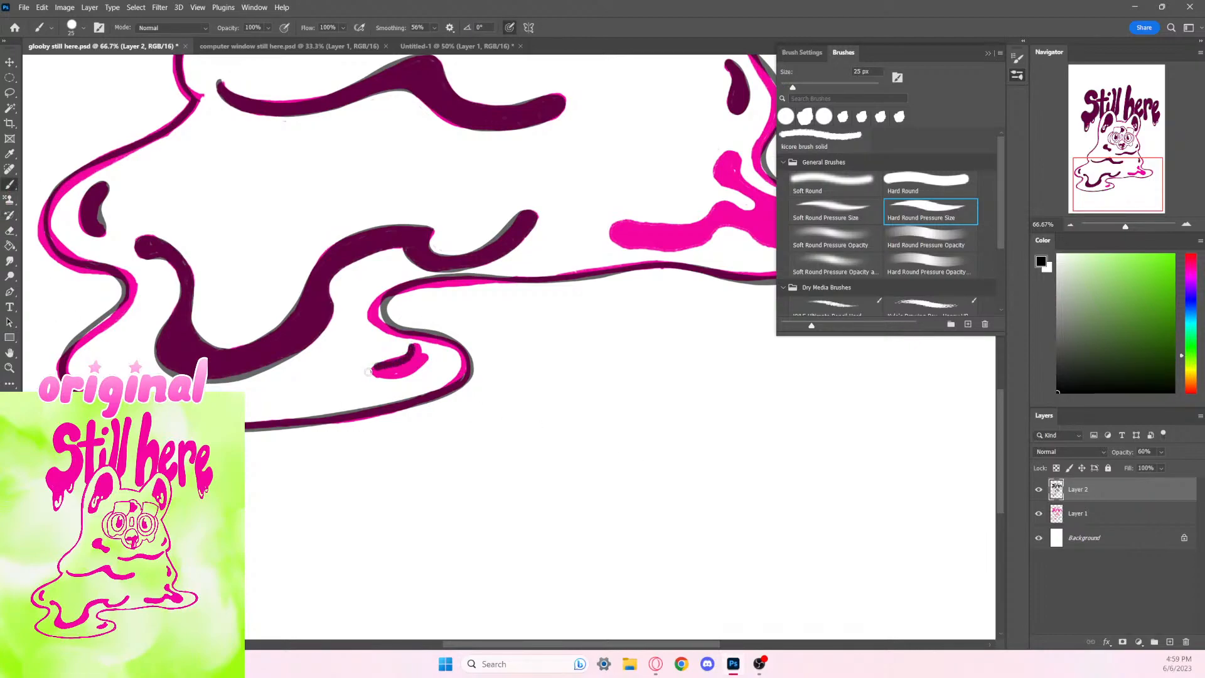
pyautogui.moveTo(368, 372)
pyautogui.mouseDown()
pyautogui.moveTo(405, 370)
pyautogui.moveTo(412, 343)
pyautogui.moveTo(411, 362)
pyautogui.moveTo(376, 373)
pyautogui.moveTo(417, 358)
pyautogui.mouseUp()
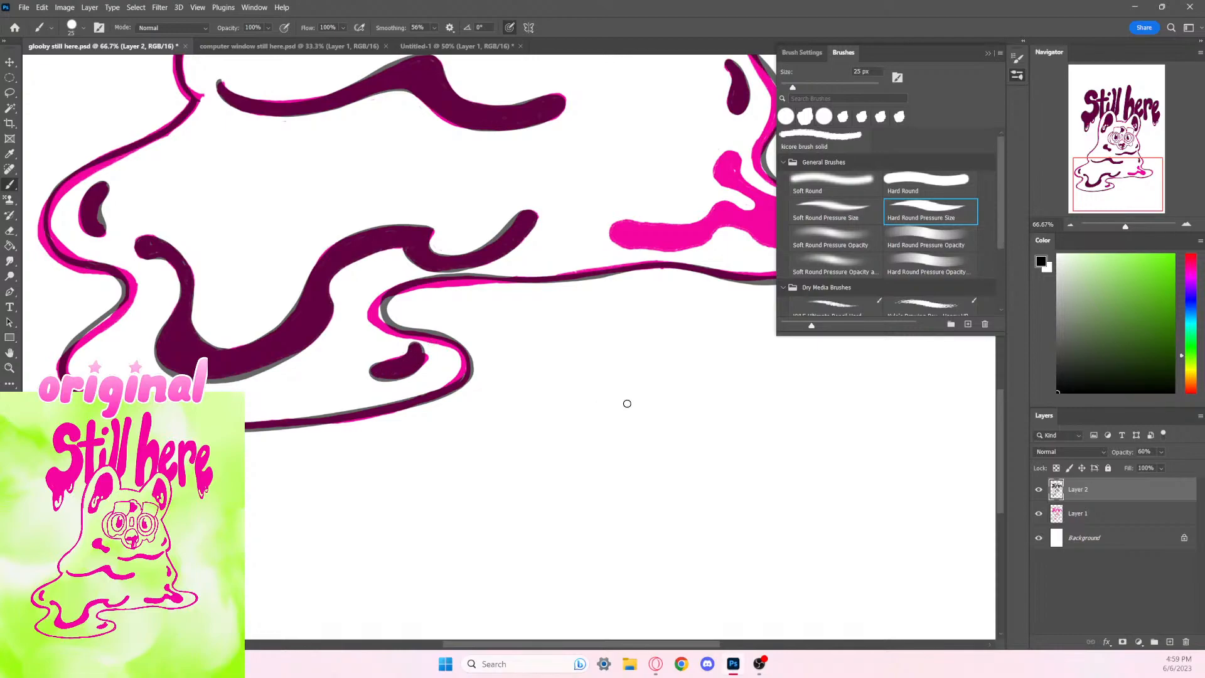
# Step: Outline and fill the branching splat near the puddle's right end with the 25 px brush, redoing the first strokes
pyautogui.moveTo(627, 403); pyautogui.dragTo(319, 479)
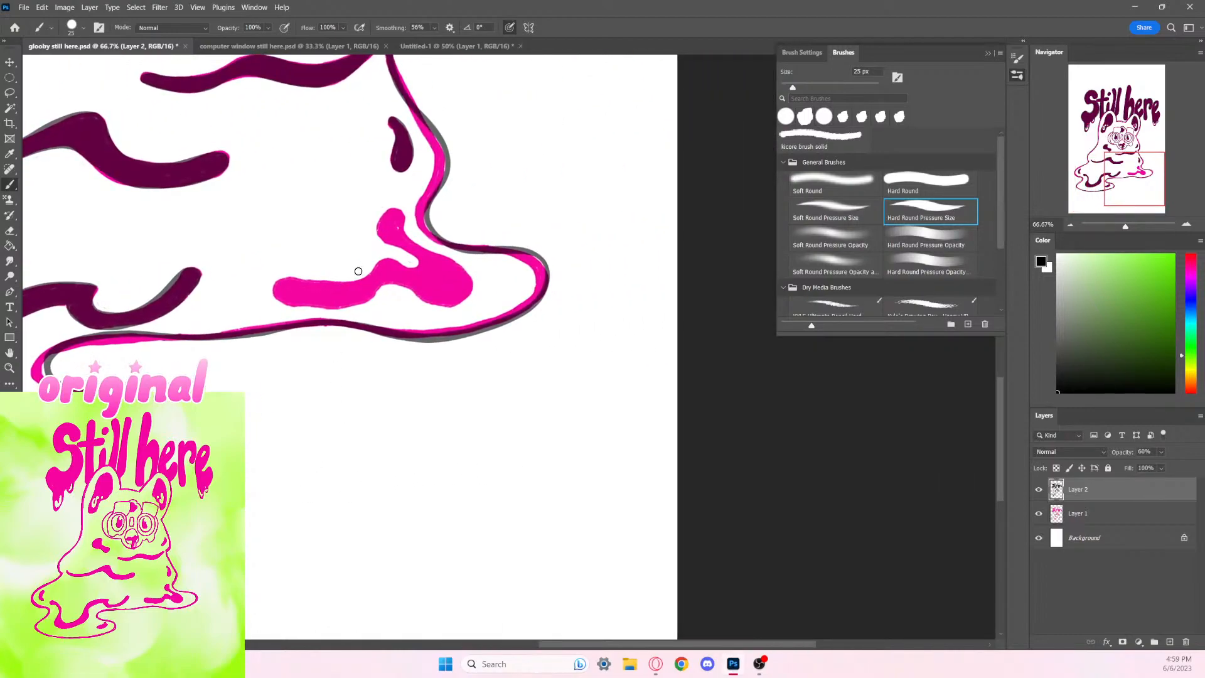
pyautogui.moveTo(296, 285)
pyautogui.mouseDown()
pyautogui.moveTo(281, 282)
pyautogui.moveTo(289, 302)
pyautogui.moveTo(415, 283)
pyautogui.moveTo(447, 304)
pyautogui.mouseUp()
pyautogui.hotkey('ctrl', 'z')
pyautogui.hotkey('ctrl', 'z')
pyautogui.moveTo(370, 303)
pyautogui.mouseDown()
pyautogui.moveTo(412, 283)
pyautogui.moveTo(441, 302)
pyautogui.moveTo(472, 292)
pyautogui.moveTo(457, 263)
pyautogui.moveTo(413, 248)
pyautogui.moveTo(400, 214)
pyautogui.moveTo(381, 216)
pyautogui.moveTo(390, 246)
pyautogui.moveTo(425, 268)
pyautogui.moveTo(380, 262)
pyautogui.moveTo(334, 290)
pyautogui.moveTo(353, 282)
pyautogui.moveTo(277, 285)
pyautogui.moveTo(281, 305)
pyautogui.moveTo(330, 308)
pyautogui.moveTo(379, 286)
pyautogui.mouseUp()
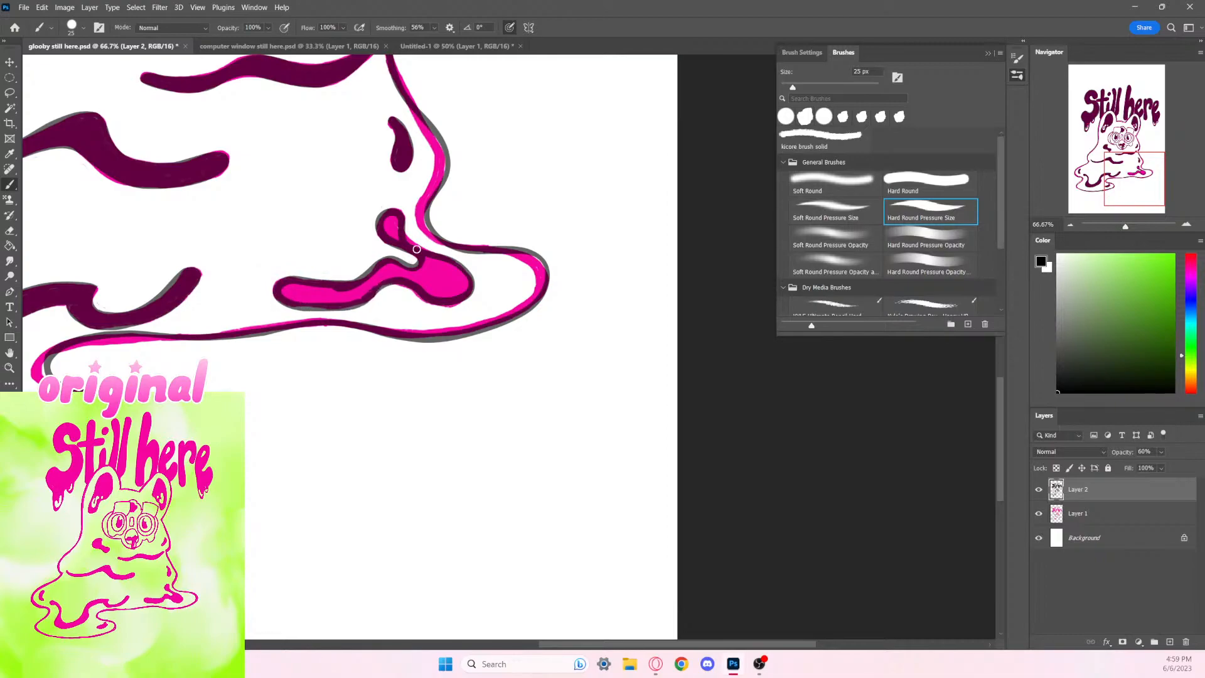
pyautogui.moveTo(385, 220)
pyautogui.mouseDown()
pyautogui.moveTo(398, 242)
pyautogui.moveTo(399, 214)
pyautogui.moveTo(405, 246)
pyautogui.moveTo(403, 236)
pyautogui.moveTo(430, 261)
pyautogui.moveTo(435, 300)
pyautogui.moveTo(432, 256)
pyautogui.moveTo(444, 297)
pyautogui.moveTo(454, 278)
pyautogui.moveTo(437, 298)
pyautogui.moveTo(466, 286)
pyautogui.moveTo(454, 294)
pyautogui.moveTo(460, 269)
pyautogui.moveTo(433, 260)
pyautogui.moveTo(461, 283)
pyautogui.moveTo(447, 294)
pyautogui.moveTo(461, 289)
pyautogui.moveTo(435, 284)
pyautogui.moveTo(427, 262)
pyautogui.moveTo(433, 295)
pyautogui.moveTo(465, 276)
pyautogui.moveTo(415, 275)
pyautogui.moveTo(427, 264)
pyautogui.moveTo(411, 250)
pyautogui.moveTo(423, 270)
pyautogui.moveTo(399, 267)
pyautogui.moveTo(362, 281)
pyautogui.moveTo(415, 271)
pyautogui.moveTo(363, 288)
pyautogui.moveTo(427, 280)
pyautogui.moveTo(408, 274)
pyautogui.moveTo(434, 288)
pyautogui.moveTo(356, 283)
pyautogui.moveTo(369, 285)
pyautogui.moveTo(342, 306)
pyautogui.moveTo(366, 295)
pyautogui.moveTo(316, 287)
pyautogui.moveTo(320, 273)
pyautogui.moveTo(285, 286)
pyautogui.moveTo(286, 297)
pyautogui.moveTo(338, 295)
pyautogui.moveTo(293, 285)
pyautogui.moveTo(352, 294)
pyautogui.moveTo(288, 284)
pyautogui.moveTo(308, 304)
pyautogui.moveTo(289, 286)
pyautogui.mouseUp()
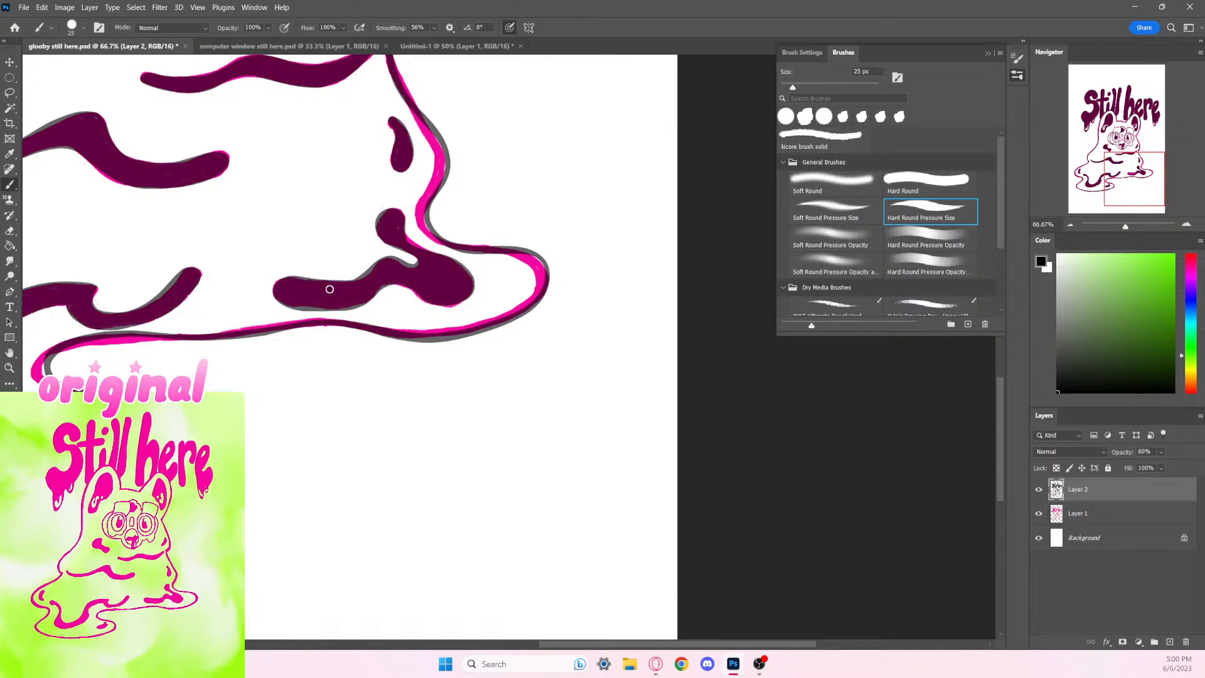
# Step: Trim the branching splat's upper and lower edges to the sketch with the 10 px eraser, undoing stray strokes
pyautogui.click(9, 230)
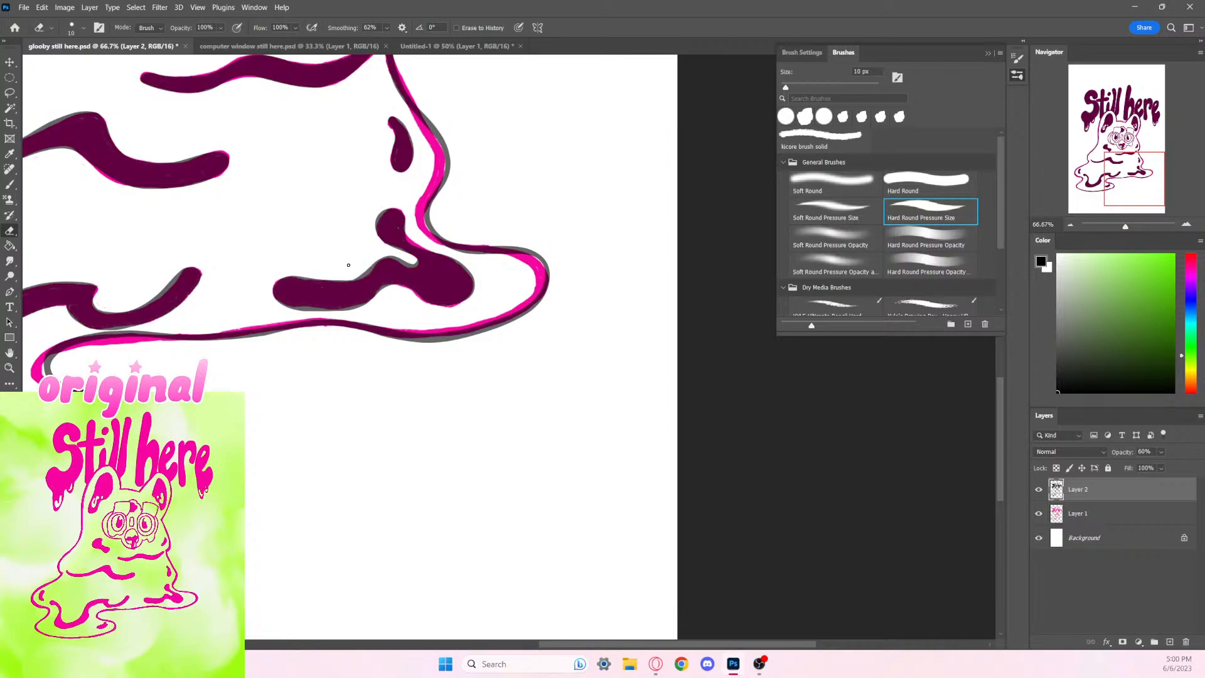
pyautogui.moveTo(366, 274)
pyautogui.mouseDown()
pyautogui.moveTo(340, 278)
pyautogui.moveTo(421, 263)
pyautogui.mouseUp()
pyautogui.hotkey('ctrl', 'z')
pyautogui.moveTo(376, 237); pyautogui.dragTo(393, 250)
pyautogui.hotkey('ctrl', 'z')
pyautogui.moveTo(294, 309); pyautogui.dragTo(367, 313)
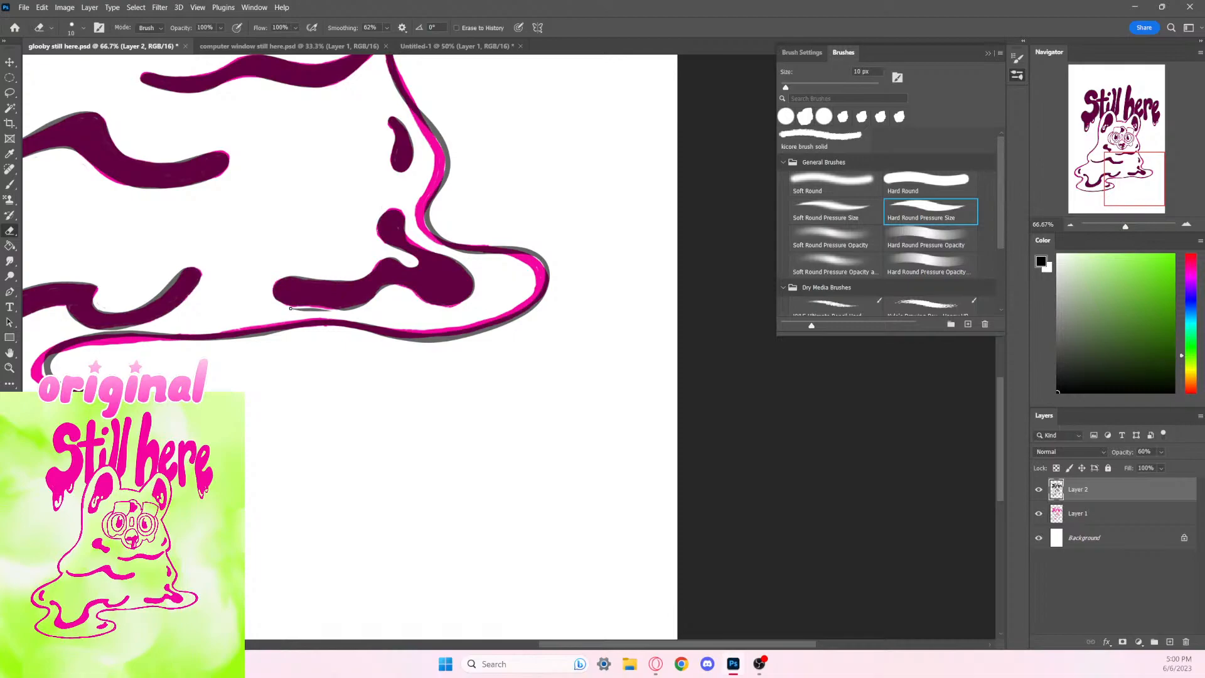
pyautogui.moveTo(291, 308); pyautogui.dragTo(336, 312)
# Step: Hide the pink sketch on Layer 1 and restore Layer 2's opacity to 100%
pyautogui.scroll(-2, 428, 331)
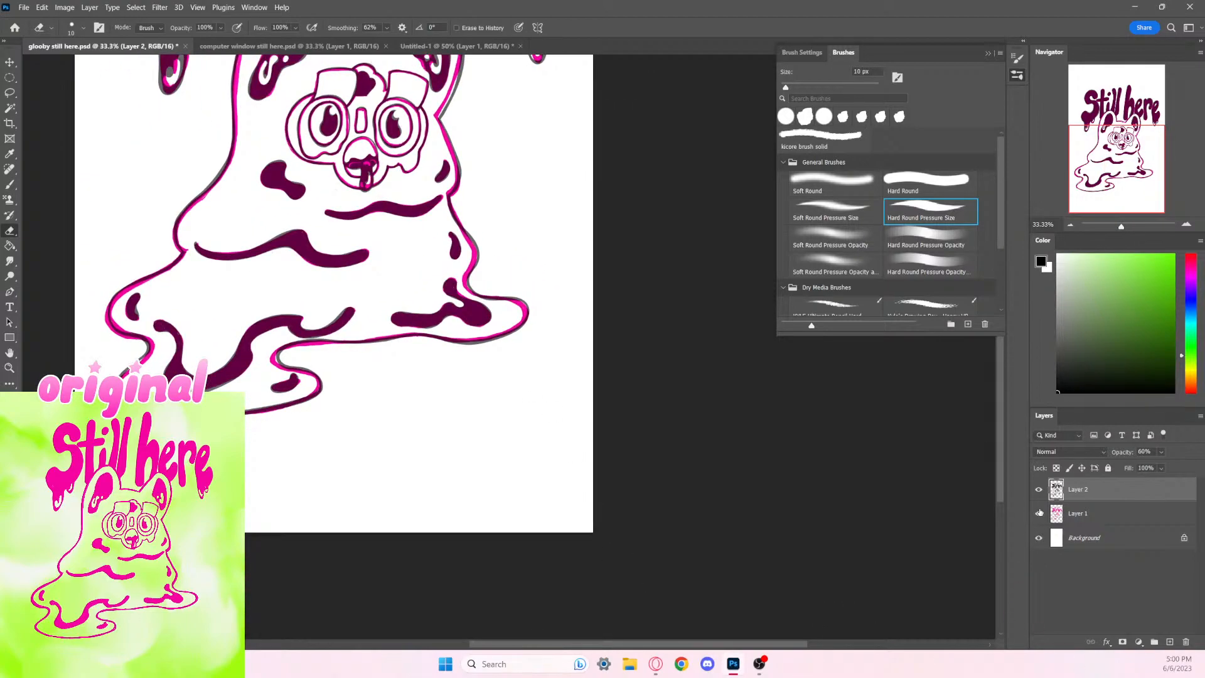
pyautogui.click(1039, 513)
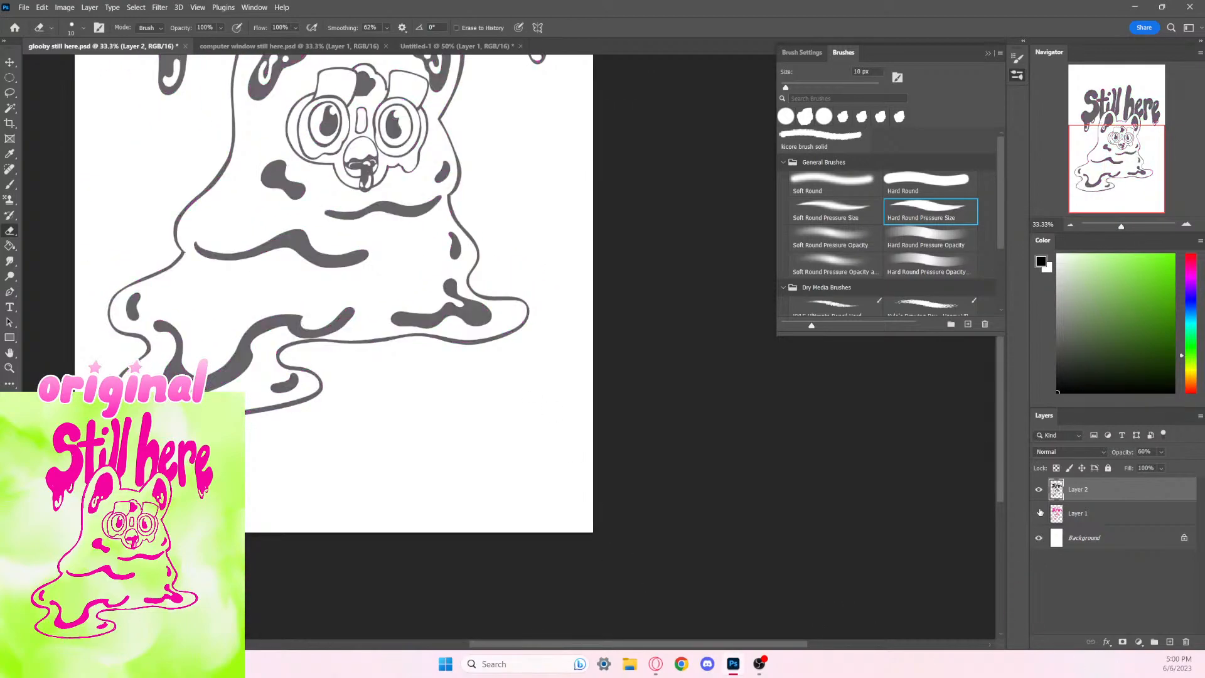
pyautogui.click(1162, 468)
pyautogui.click(1078, 496)
pyautogui.click(1162, 452)
pyautogui.moveTo(1171, 466); pyautogui.dragTo(1198, 467)
pyautogui.click(780, 521)
# Step: Smooth the right edge of the large drip's thick curve with the 10 px eraser, undoing the stray mark inside it
pyautogui.scroll(8, 879, 519)
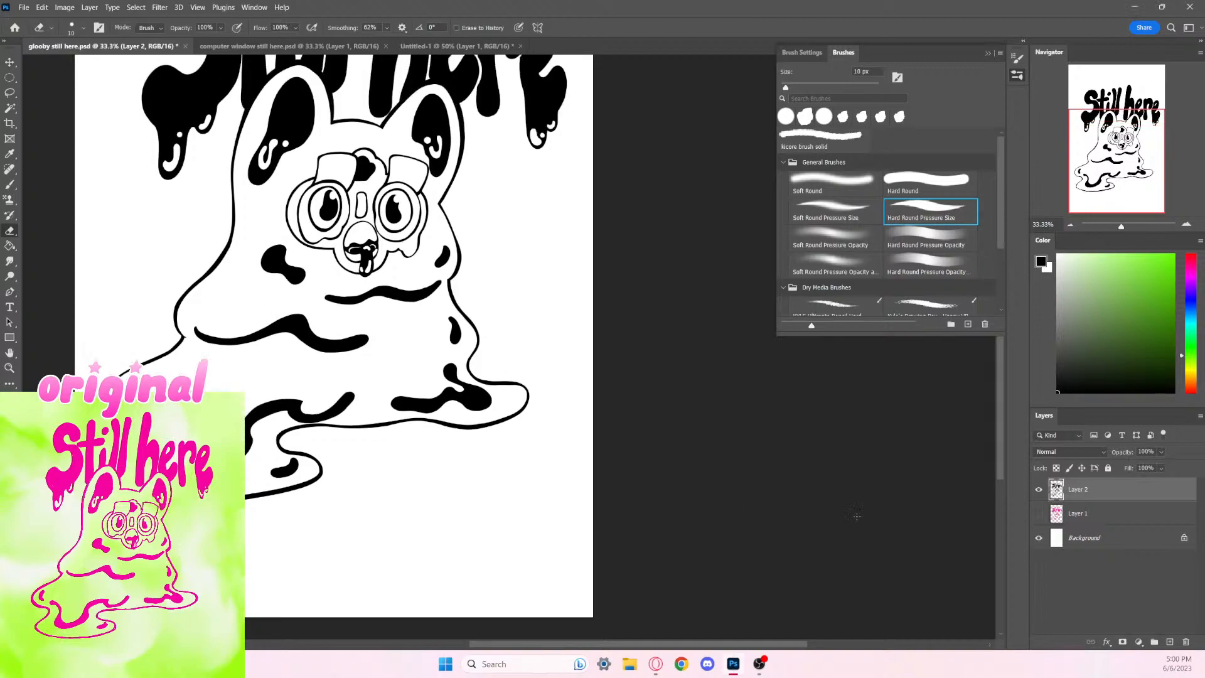
pyautogui.scroll(-2, 857, 516)
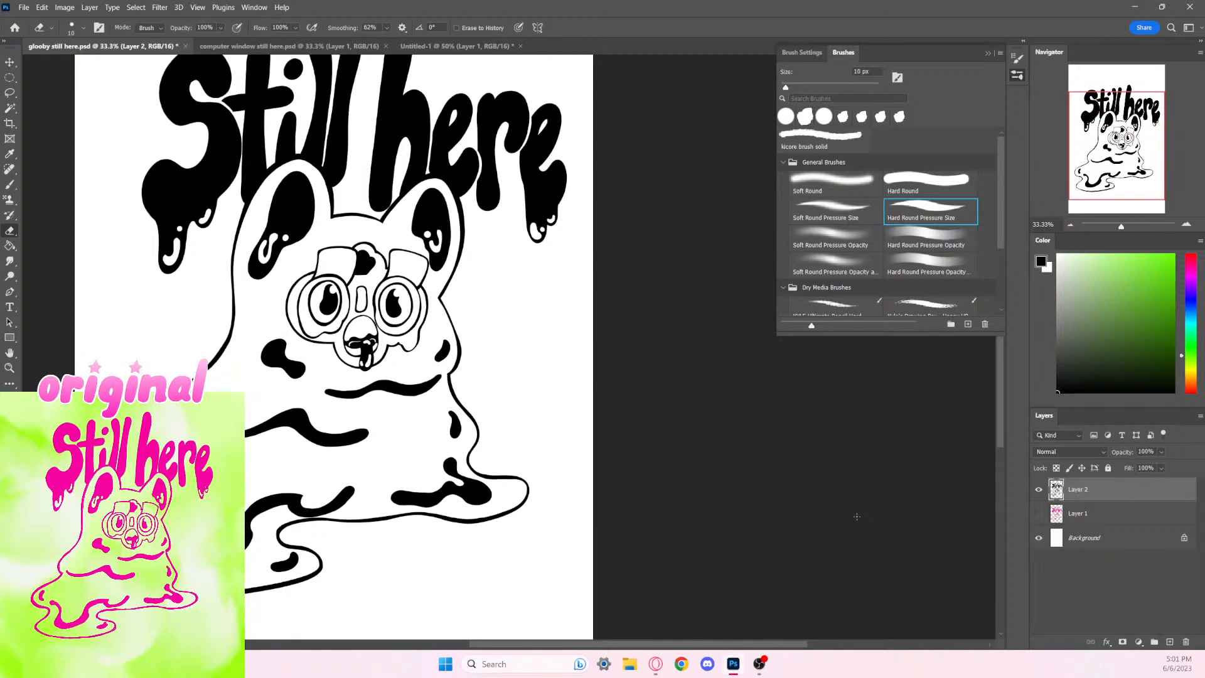
pyautogui.scroll(-2, 857, 516)
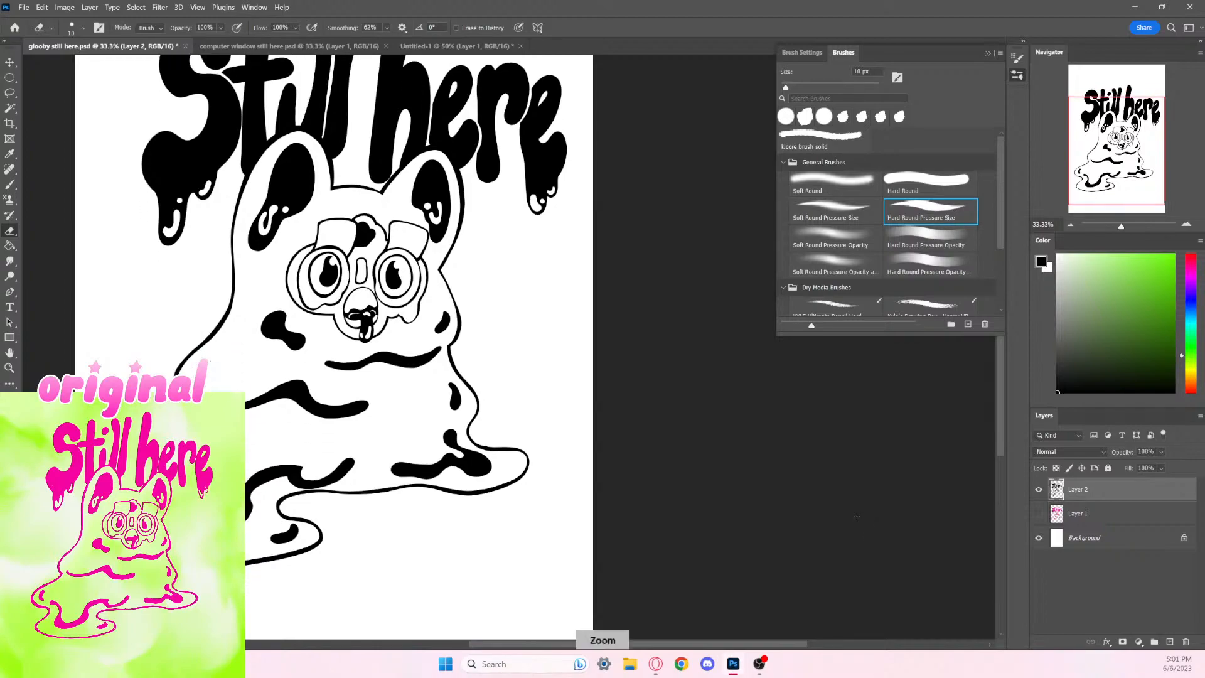
pyautogui.hotkey('ctrl', '+')
pyautogui.hotkey('ctrl', '+')
pyautogui.moveTo(420, 462)
pyautogui.mouseDown()
pyautogui.moveTo(671, 264)
pyautogui.moveTo(687, 237)
pyautogui.mouseUp()
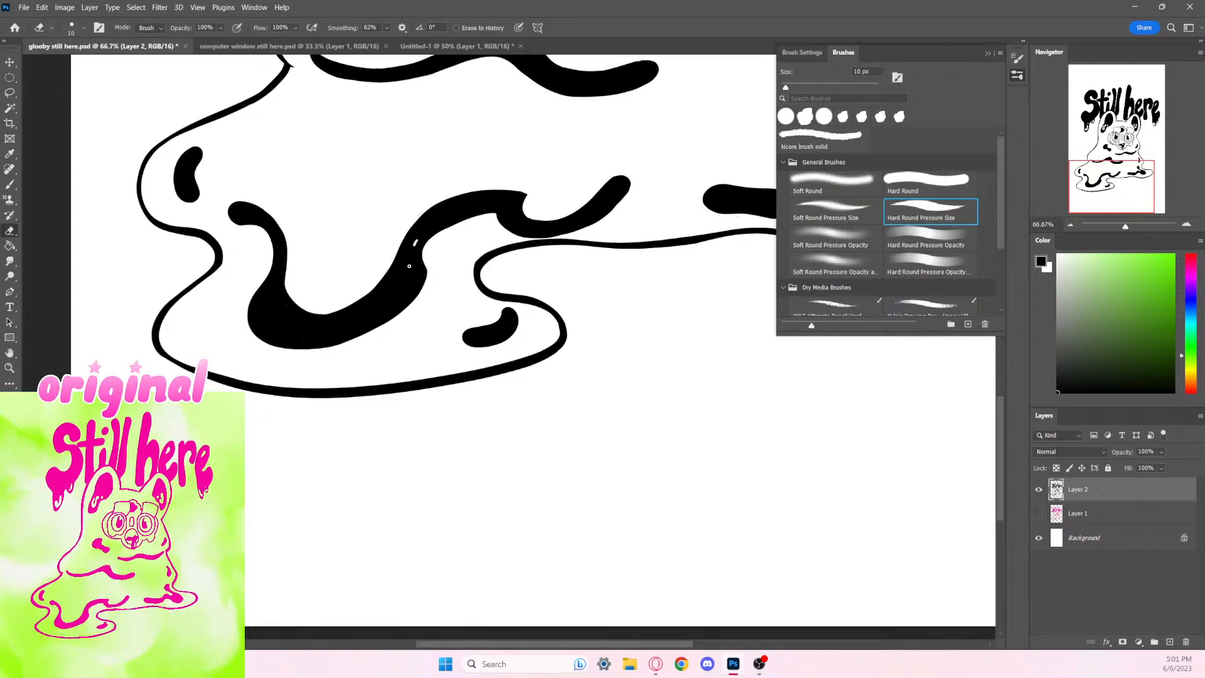
pyautogui.hotkey('ctrl', 'z')
pyautogui.moveTo(420, 299); pyautogui.dragTo(428, 266)
pyautogui.press('b')
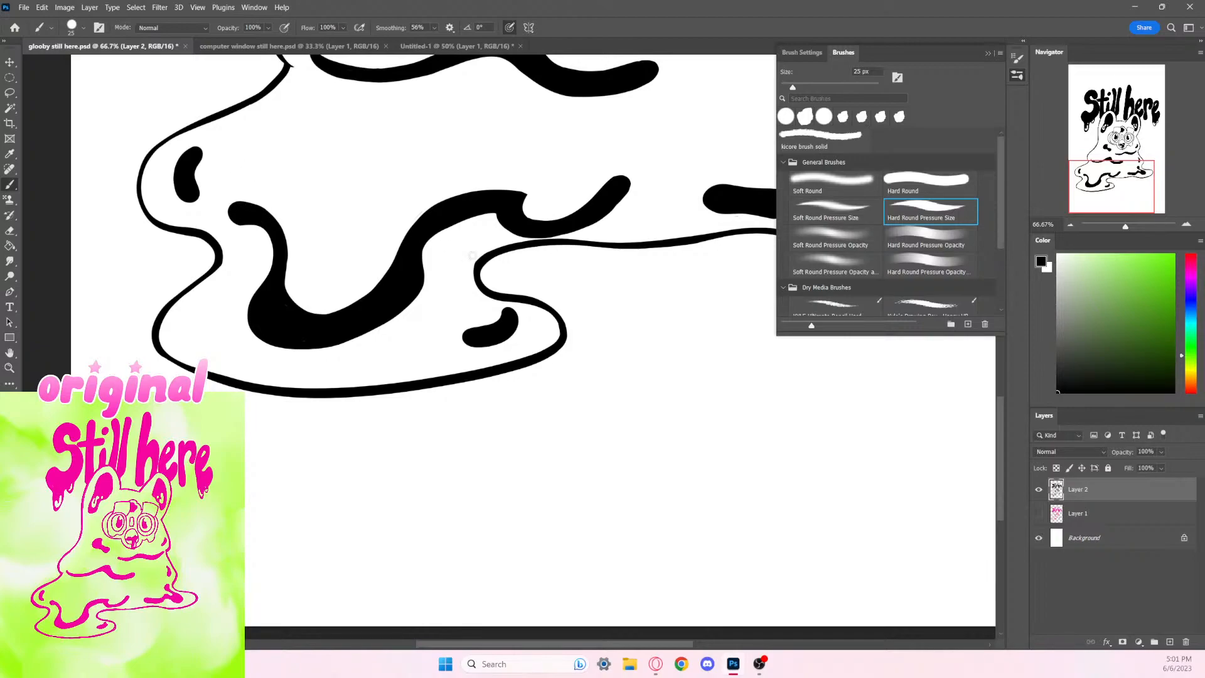
pyautogui.press('e')
pyautogui.press('e')
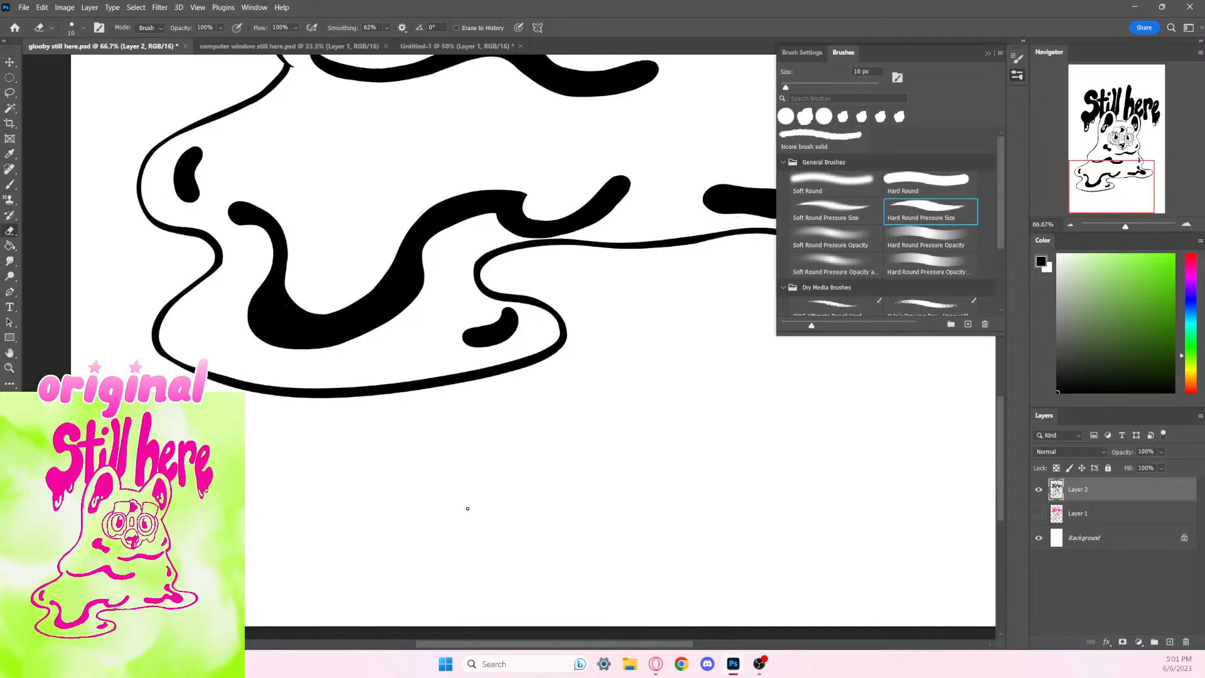
# Step: Refine the notch and both edges of the large drip's upturned right tail with the 10 px eraser
pyautogui.moveTo(551, 422); pyautogui.dragTo(455, 420)
pyautogui.moveTo(327, 179)
pyautogui.mouseDown()
pyautogui.moveTo(343, 214)
pyautogui.moveTo(371, 209)
pyautogui.mouseUp()
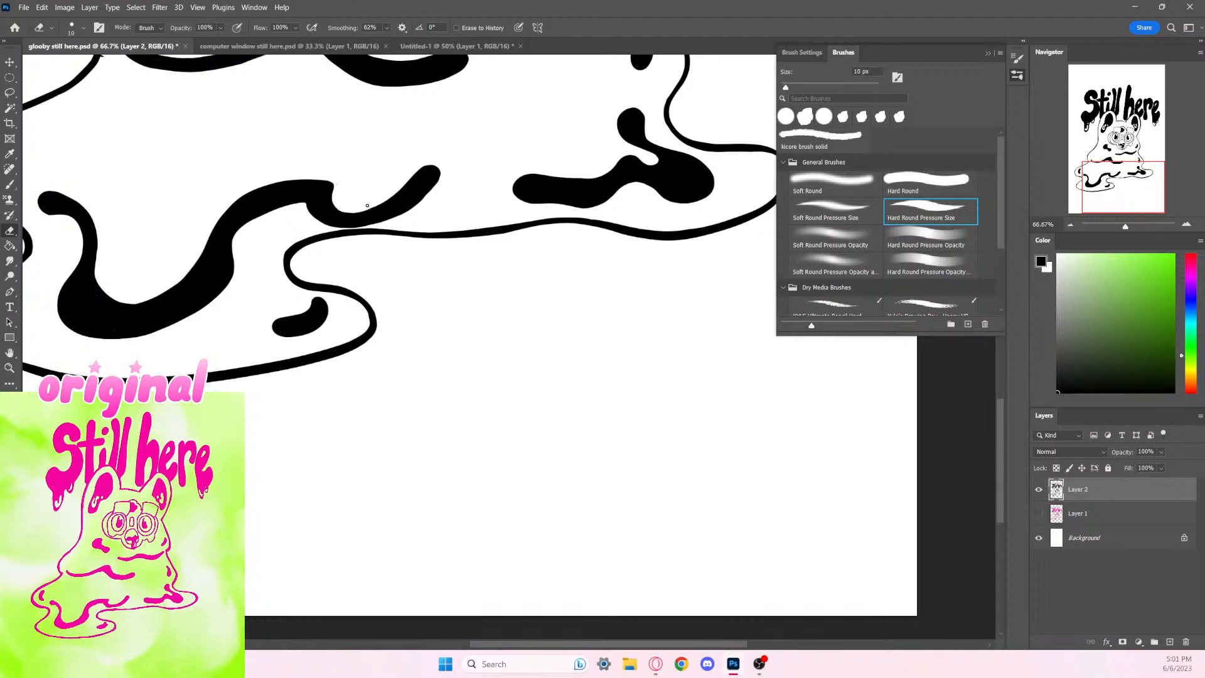
pyautogui.moveTo(373, 207); pyautogui.dragTo(397, 193)
pyautogui.moveTo(398, 217)
pyautogui.mouseDown()
pyautogui.moveTo(438, 181)
pyautogui.moveTo(430, 162)
pyautogui.mouseUp()
pyautogui.press('b')
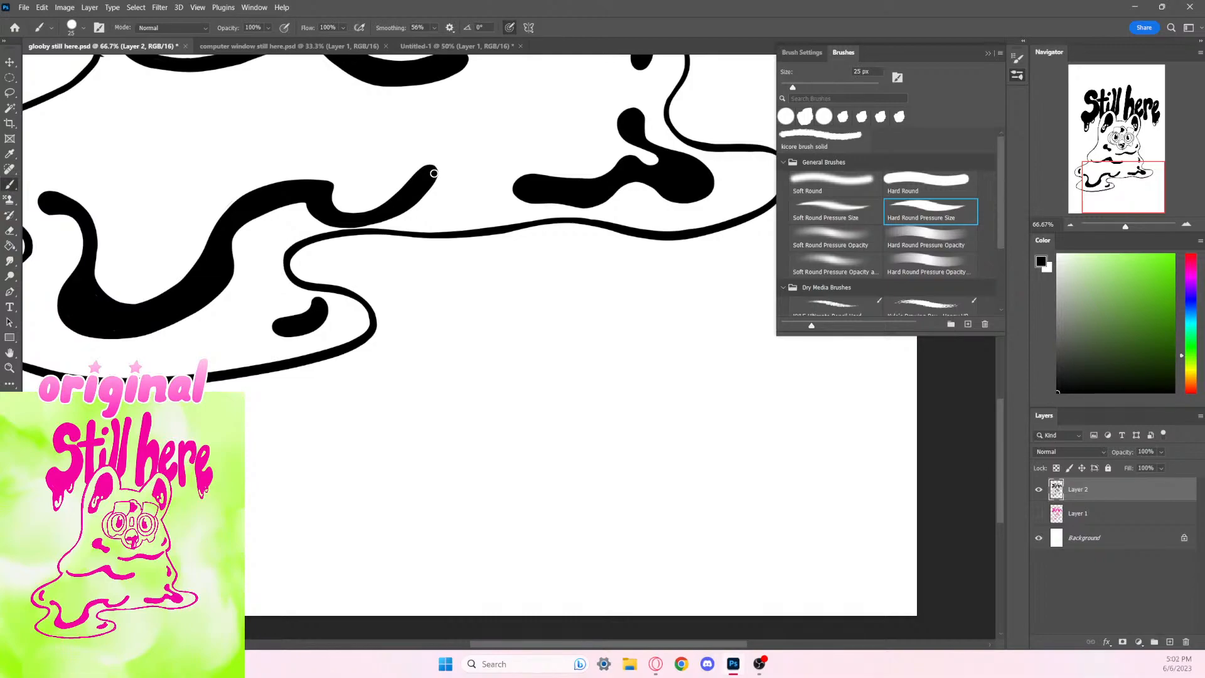
# Step: Compare the black linework on Layer 2 with the pink sketch on Layer 1 by toggling their visibility across the whole illustration
pyautogui.hotkey('ctrl', '-')
pyautogui.hotkey('ctrl', '-')
pyautogui.hotkey('ctrl', '-')
pyautogui.hotkey('ctrl', '-')
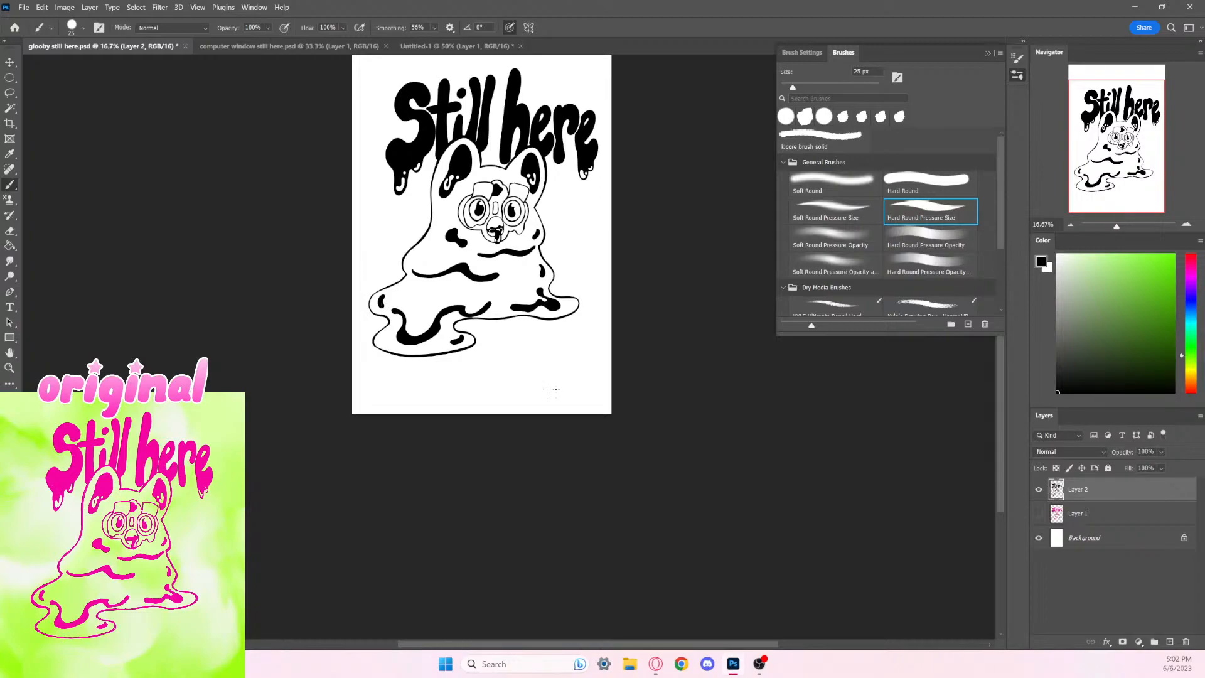
pyautogui.click(1039, 489)
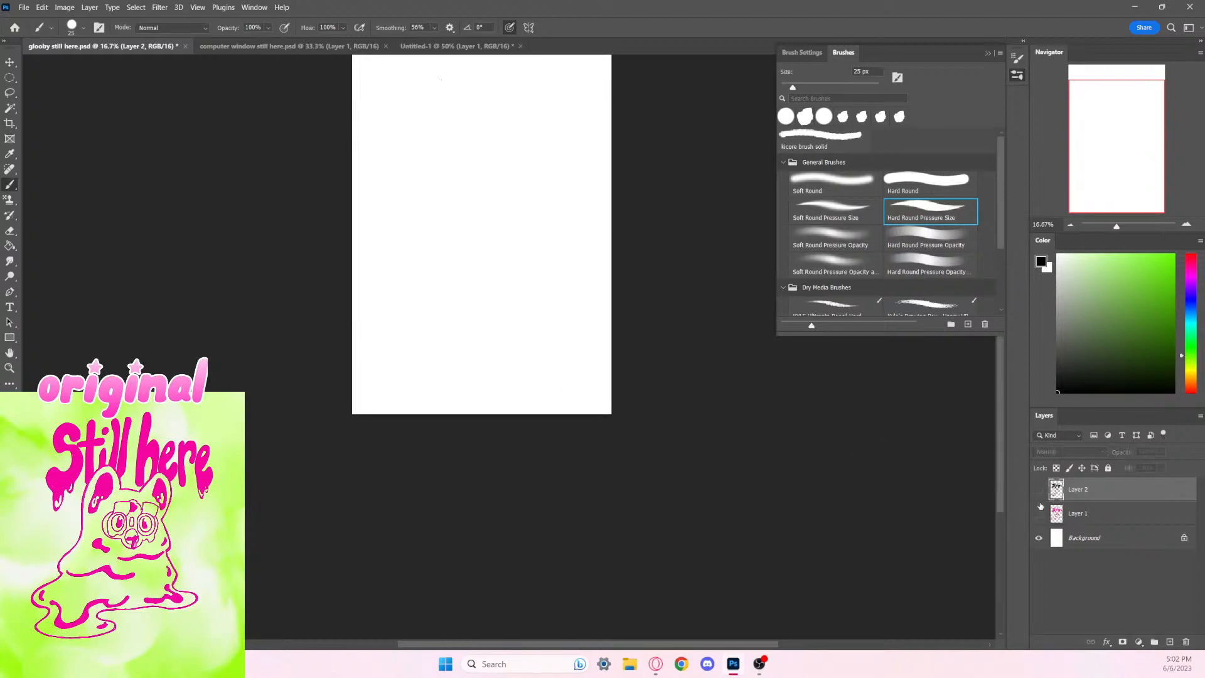
pyautogui.click(1039, 514)
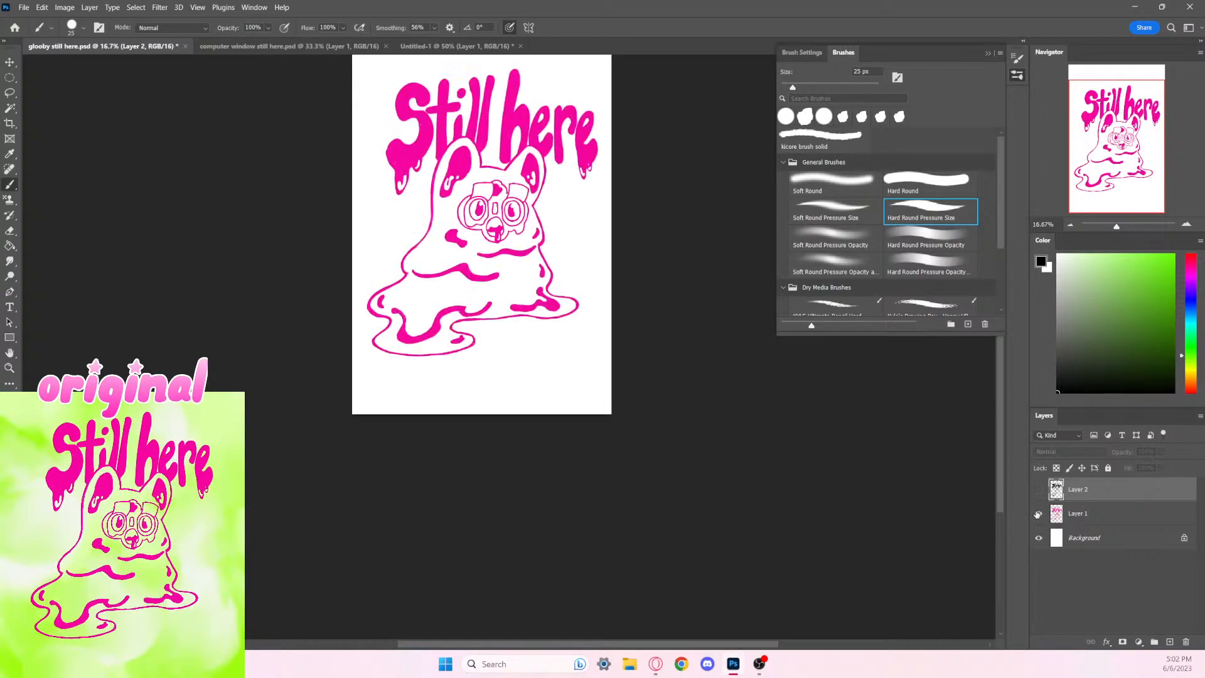
pyautogui.click(1039, 514)
pyautogui.click(1039, 489)
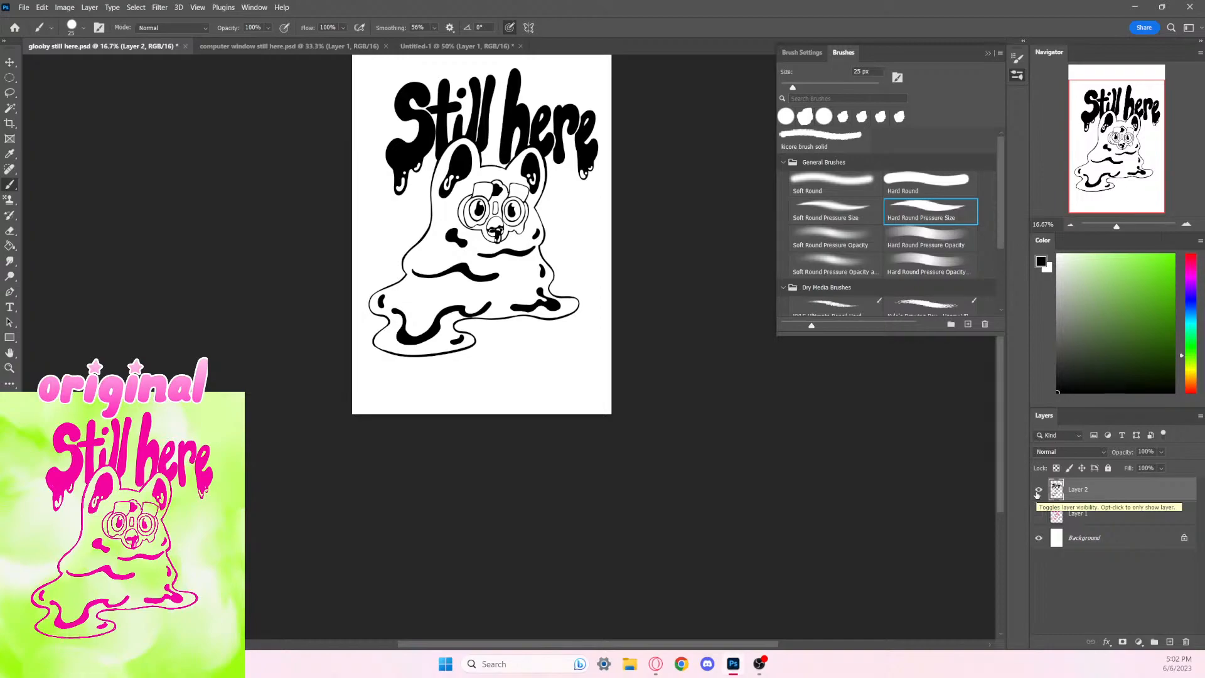
# Step: Thin the body outline beneath the large drip's notch and right tail with the 10 px eraser
pyautogui.hotkey('ctrl', '+')
pyautogui.hotkey('ctrl', '+')
pyautogui.hotkey('ctrl', '+')
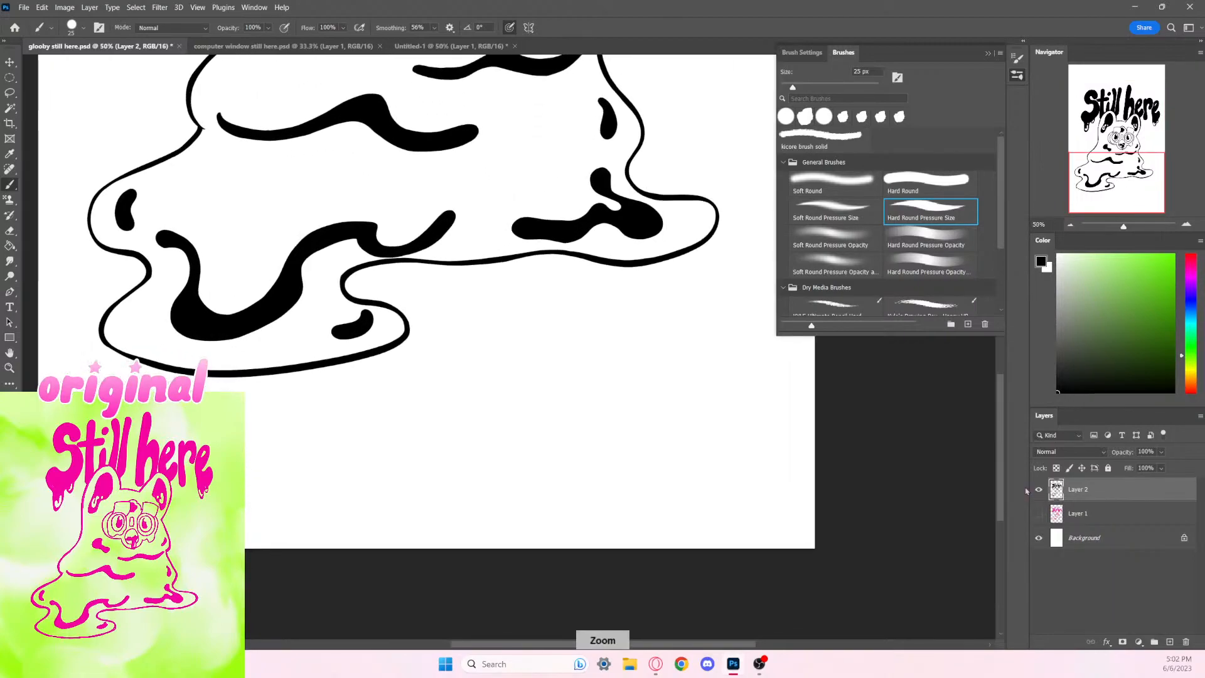
pyautogui.click(11, 233)
pyautogui.click(11, 234)
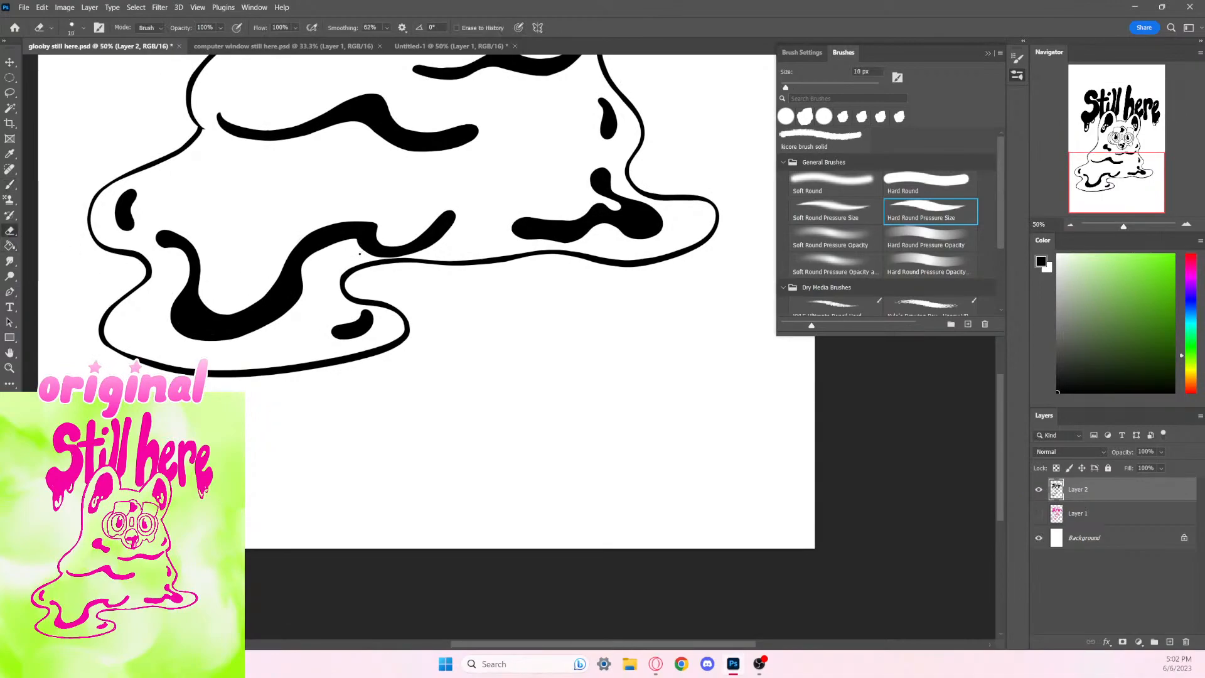
pyautogui.moveTo(392, 258)
pyautogui.mouseDown()
pyautogui.moveTo(428, 250)
pyautogui.moveTo(365, 250)
pyautogui.mouseUp()
pyautogui.moveTo(342, 276); pyautogui.dragTo(422, 258)
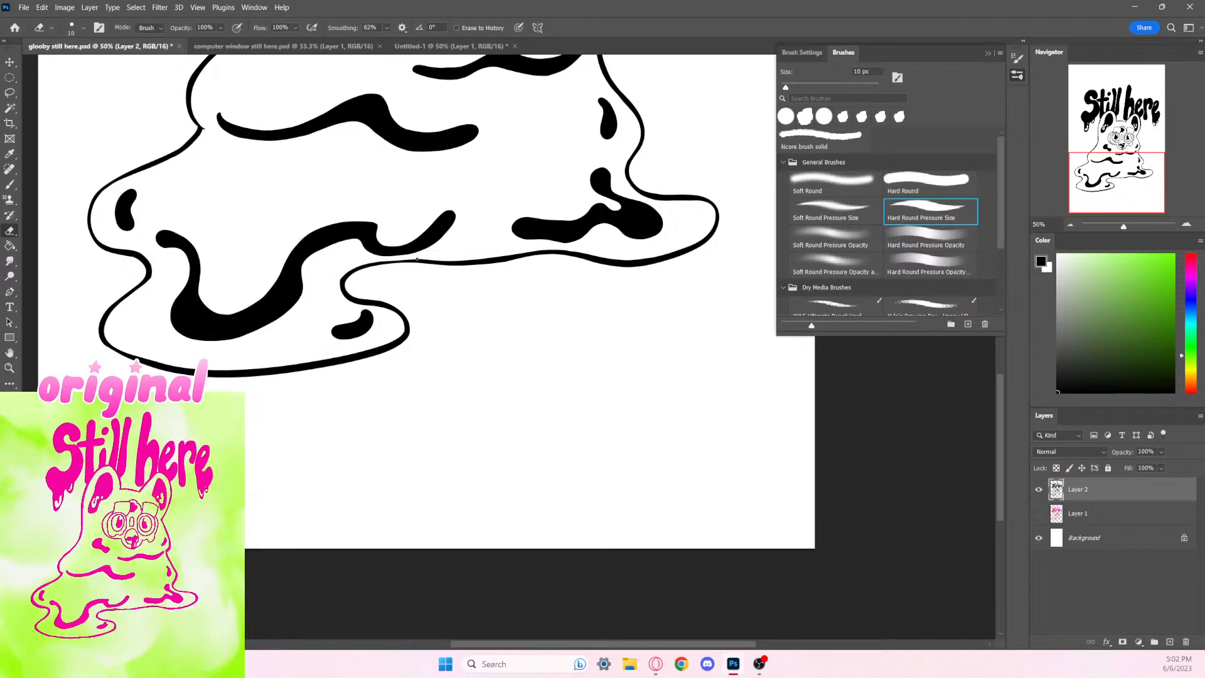
pyautogui.moveTo(417, 259); pyautogui.dragTo(456, 258)
# Step: Examine the inked folds, spots and drips of the lower body, both up close and within the whole illustration
pyautogui.hotkey('ctrl', '-')
pyautogui.hotkey('ctrl', '-')
pyautogui.hotkey('ctrl', '-')
pyautogui.hotkey('ctrl', '+')
pyautogui.hotkey('ctrl', '+')
pyautogui.hotkey('ctrl', '+')
pyautogui.scroll(-4, 467, 182)
pyautogui.scroll(2, 467, 182)
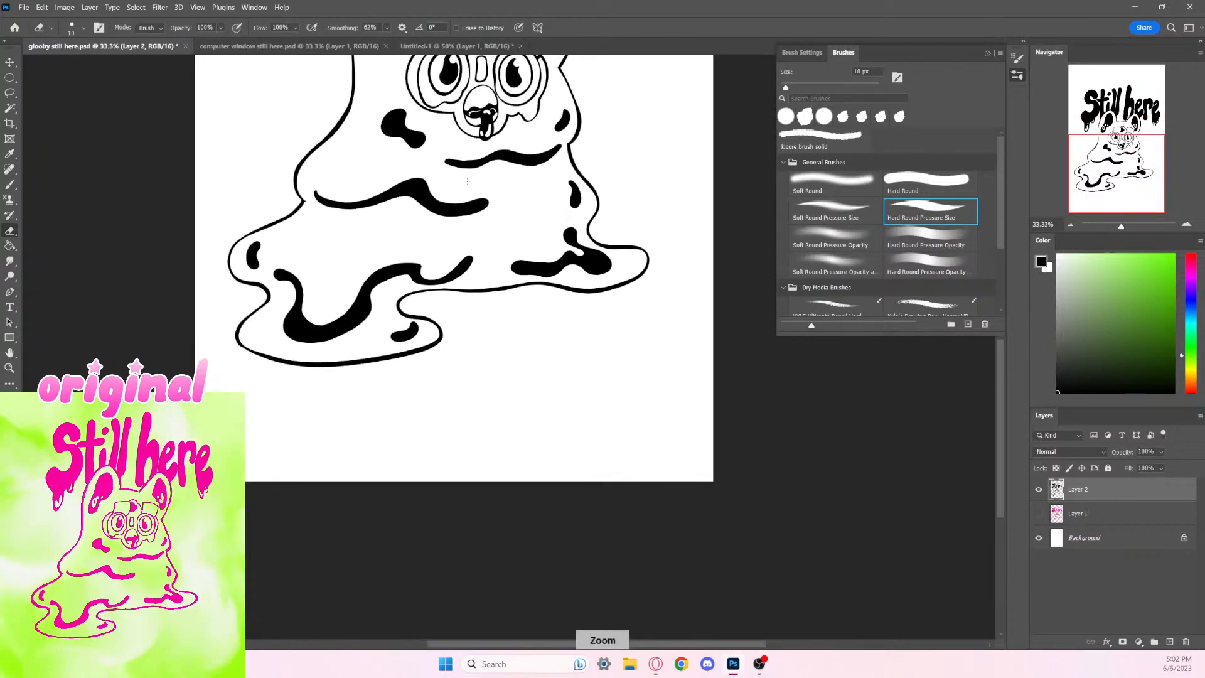
# Step: Smooth the bump where the large drip's curve meets its upturned tail with the 10 px eraser
pyautogui.scroll(1, 467, 182)
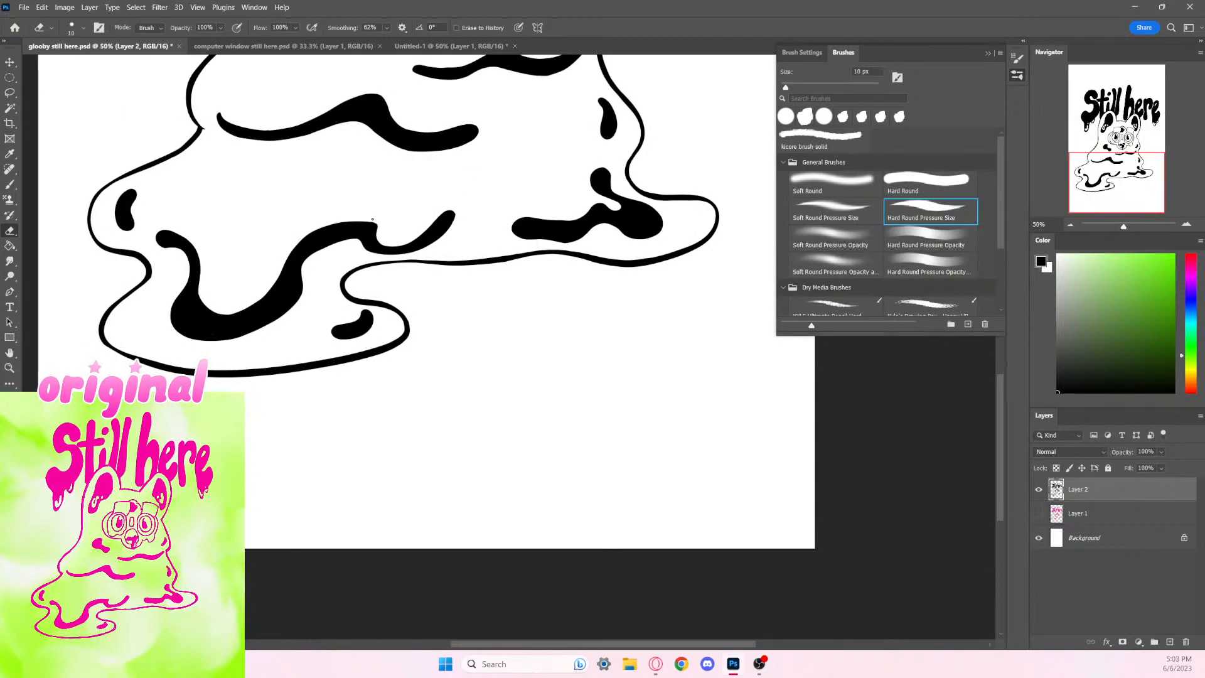
pyautogui.moveTo(376, 227); pyautogui.dragTo(392, 244)
pyautogui.moveTo(373, 226); pyautogui.dragTo(389, 247)
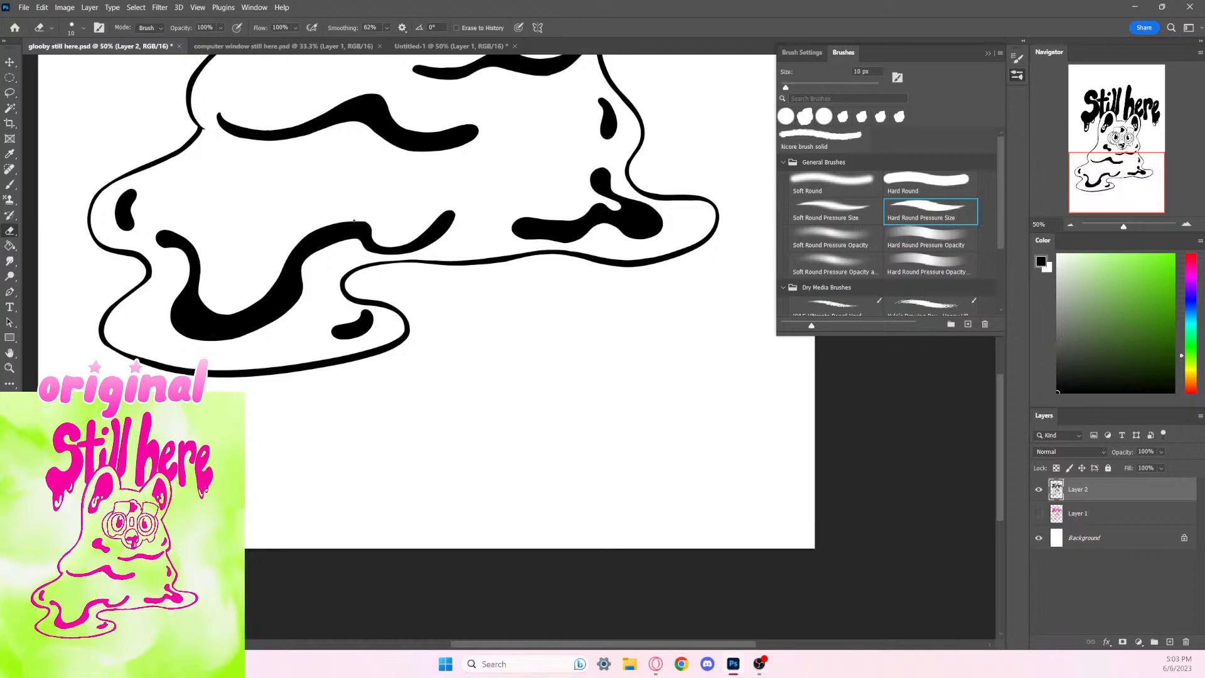
pyautogui.hotkey('ctrl', '-')
pyautogui.hotkey('ctrl', '-')
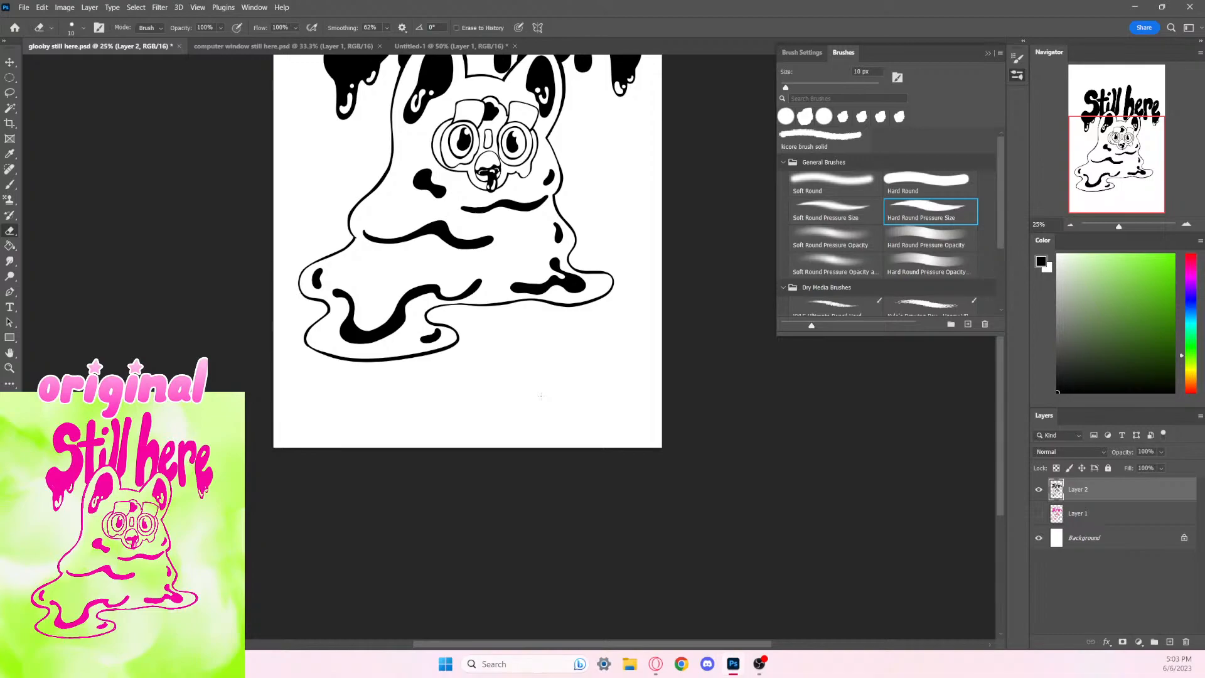
# Step: Thin the upper edge and inner bend of the forked spot near the body's lower-right bulge with the 15 px eraser
pyautogui.hotkey('ctrl', '+')
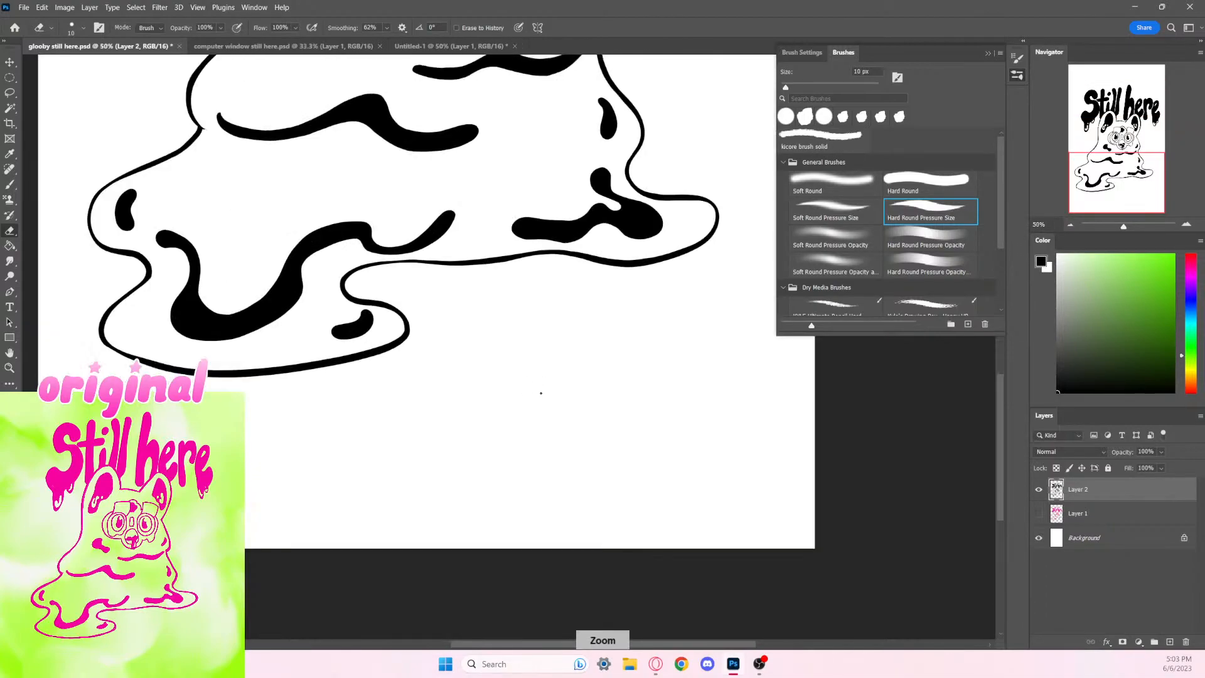
pyautogui.moveTo(636, 423); pyautogui.dragTo(517, 406)
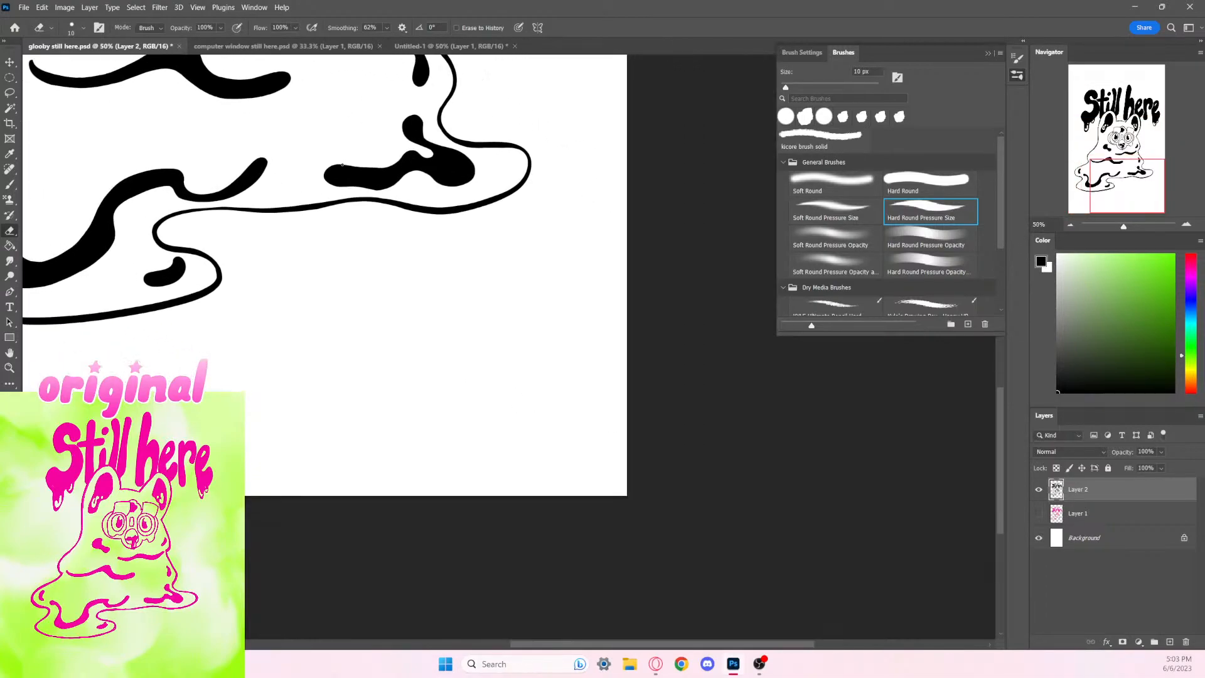
pyautogui.press(']')
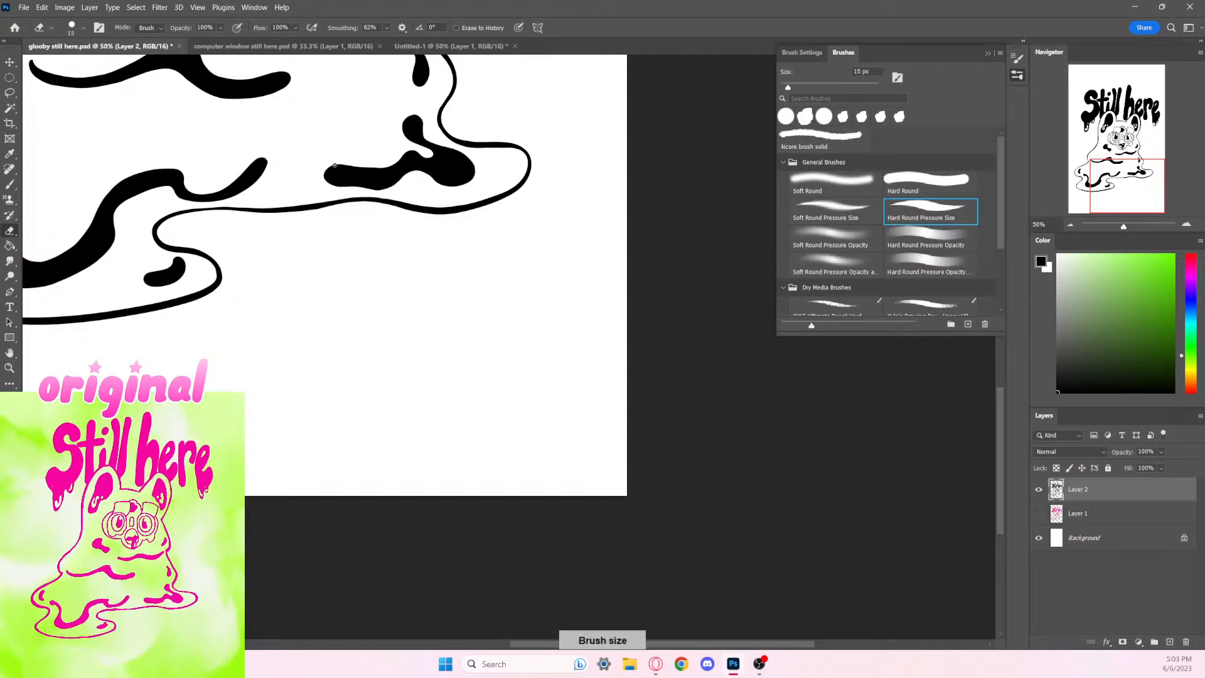
pyautogui.moveTo(334, 166)
pyautogui.mouseDown()
pyautogui.moveTo(379, 174)
pyautogui.moveTo(415, 147)
pyautogui.mouseUp()
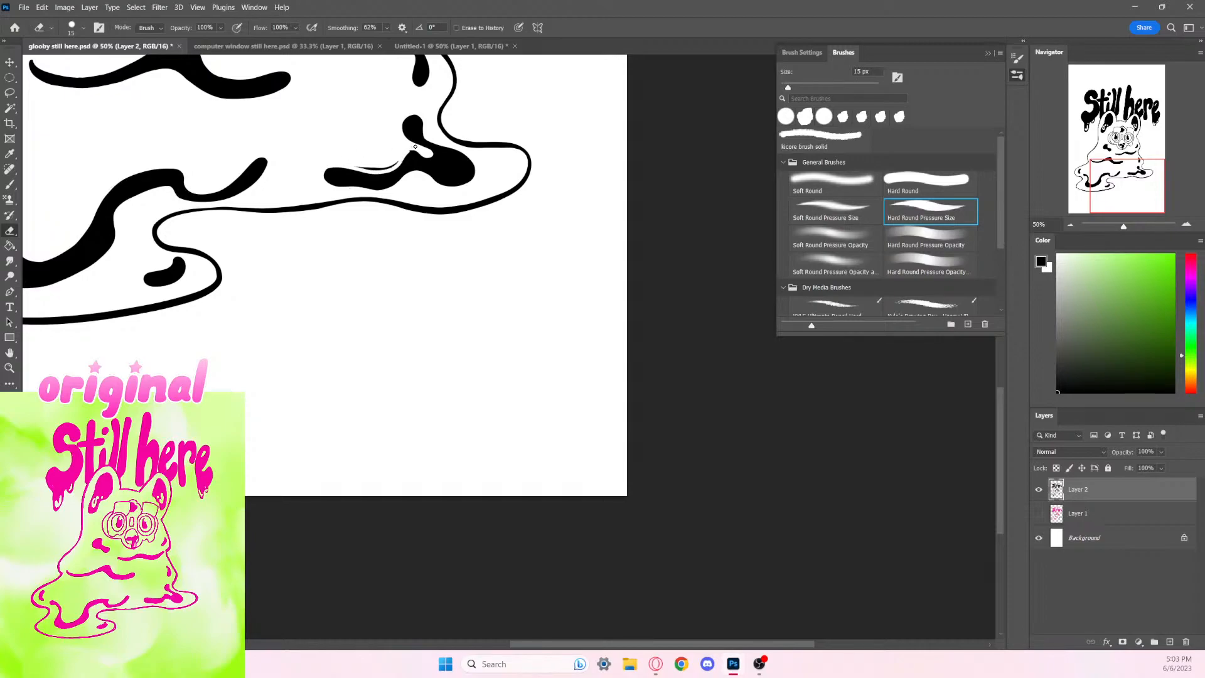
pyautogui.hotkey('ctrl', 'z')
pyautogui.moveTo(323, 187); pyautogui.dragTo(325, 183)
pyautogui.hotkey('ctrl', 'z')
pyautogui.hotkey('ctrl', 'z')
pyautogui.moveTo(439, 153)
pyautogui.mouseDown()
pyautogui.moveTo(450, 163)
pyautogui.moveTo(439, 169)
pyautogui.moveTo(422, 152)
pyautogui.mouseUp()
pyautogui.moveTo(406, 152); pyautogui.dragTo(442, 170)
pyautogui.scroll(-3, 415, 142)
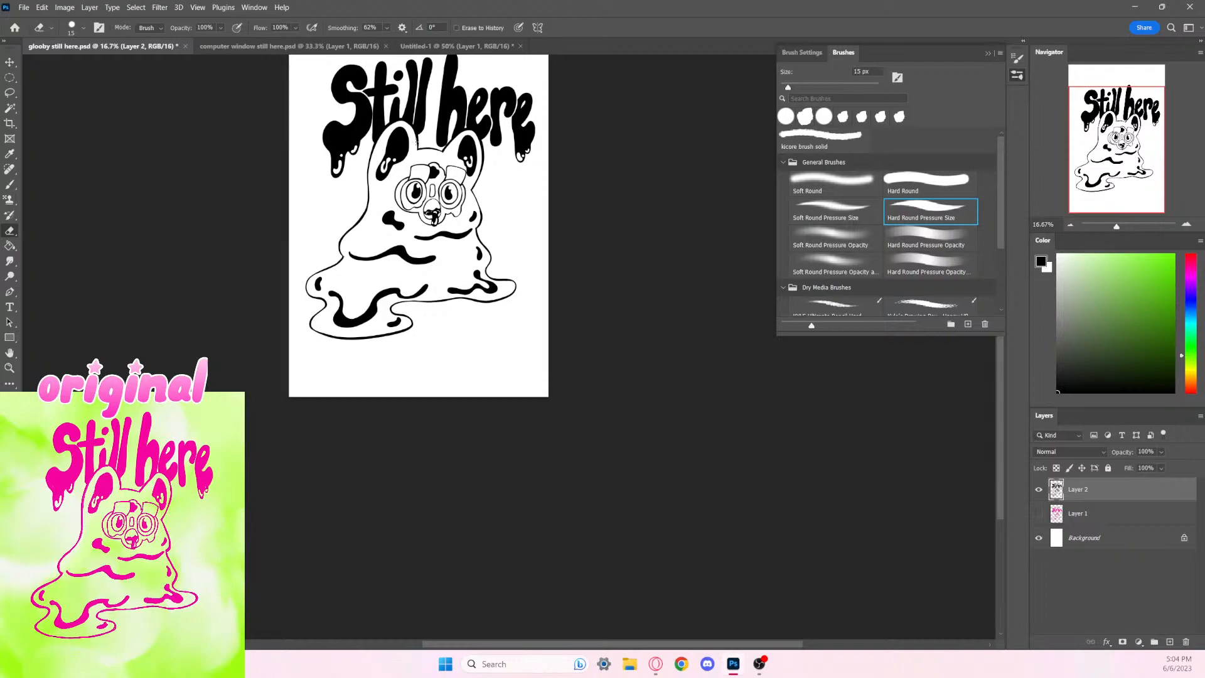
# Step: Thicken the face mask's lower-left contour leading around the muzzle with the 20 px brush
pyautogui.scroll(2, 416, 141)
pyautogui.moveTo(496, 329); pyautogui.dragTo(464, 519)
pyautogui.hotkey('ctrl', '+')
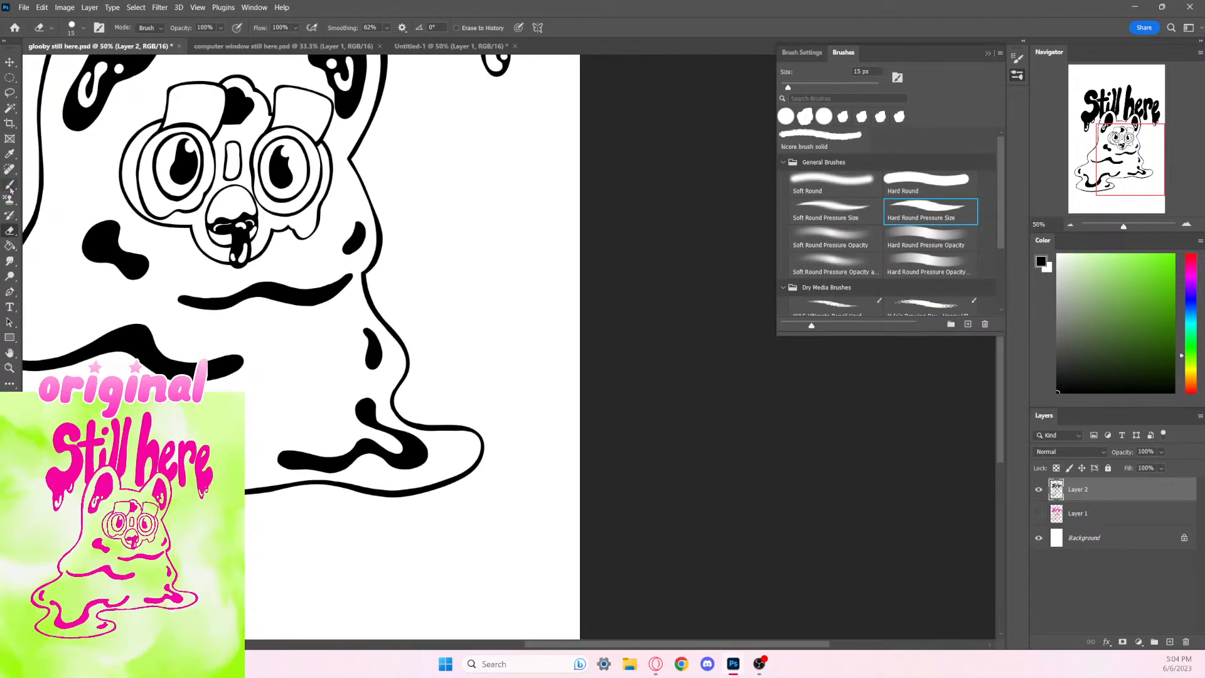
pyautogui.press('b')
pyautogui.press(']')
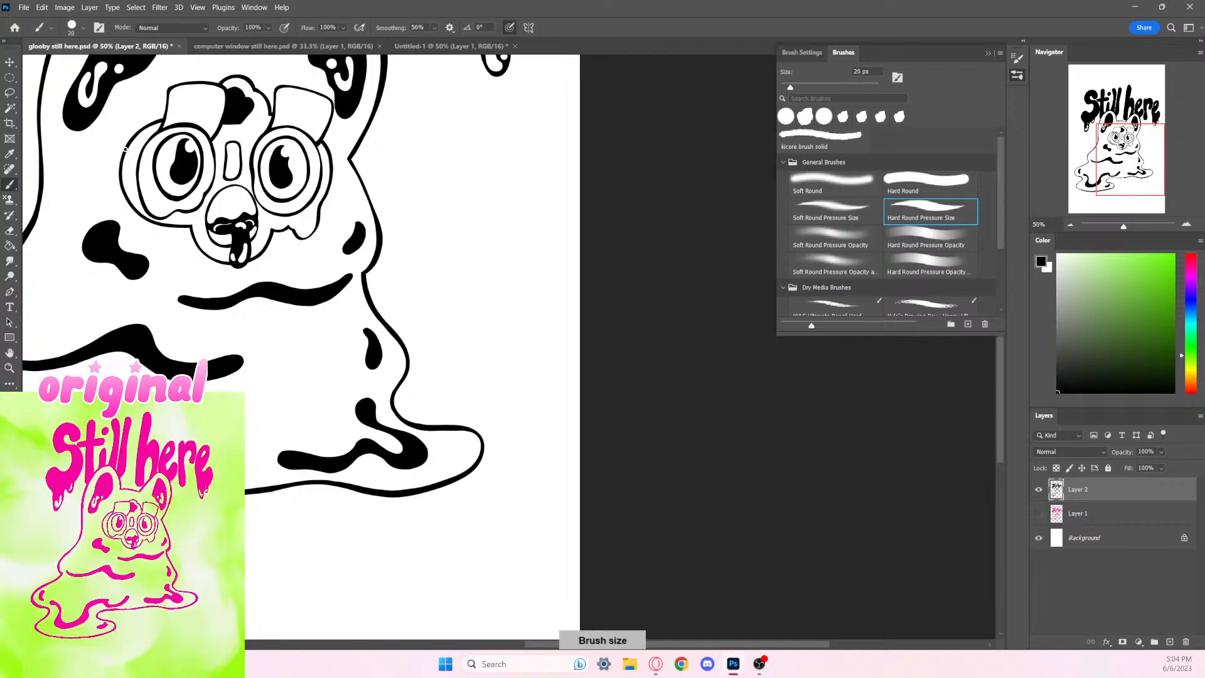
pyautogui.moveTo(125, 149)
pyautogui.mouseDown()
pyautogui.moveTo(122, 190)
pyautogui.moveTo(142, 217)
pyautogui.moveTo(192, 227)
pyautogui.moveTo(195, 246)
pyautogui.moveTo(227, 266)
pyautogui.moveTo(274, 244)
pyautogui.mouseUp()
pyautogui.hotkey('ctrl', 'z')
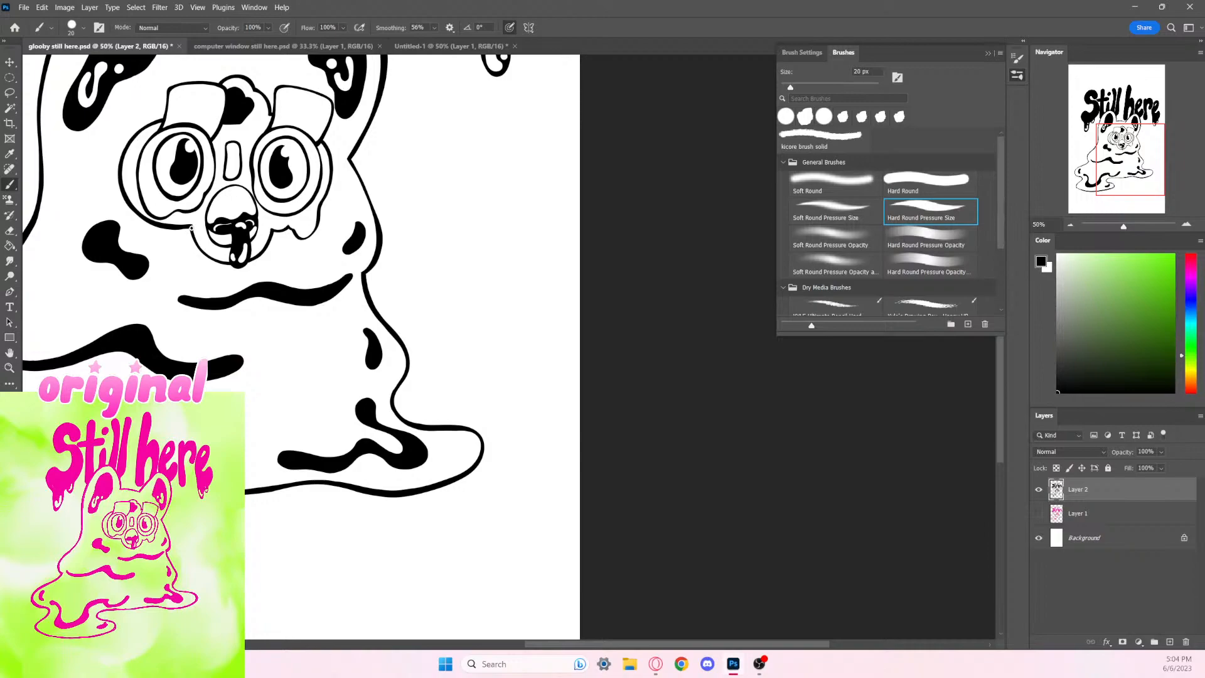
pyautogui.moveTo(191, 227)
pyautogui.mouseDown()
pyautogui.moveTo(202, 251)
pyautogui.moveTo(240, 263)
pyautogui.mouseUp()
pyautogui.click(10, 230)
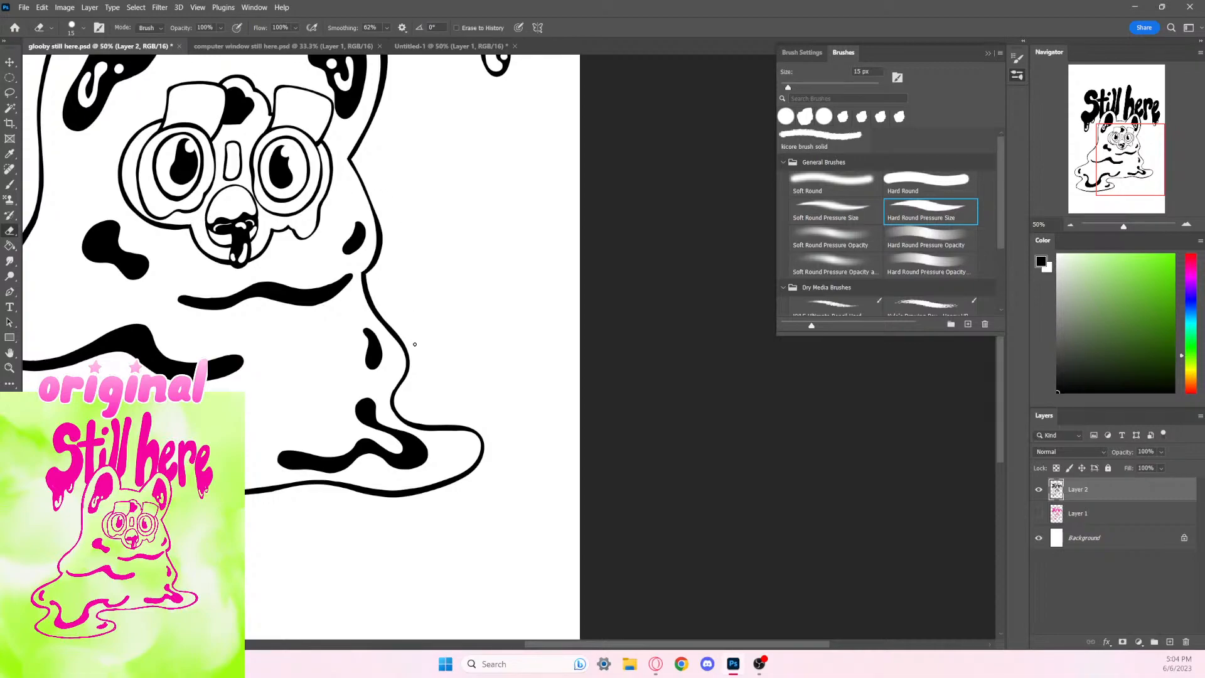
# Step: Thicken the face mask's outer right contour with the 20 px brush and trim its dripping edge with the 15 px eraser
pyautogui.click(10, 186)
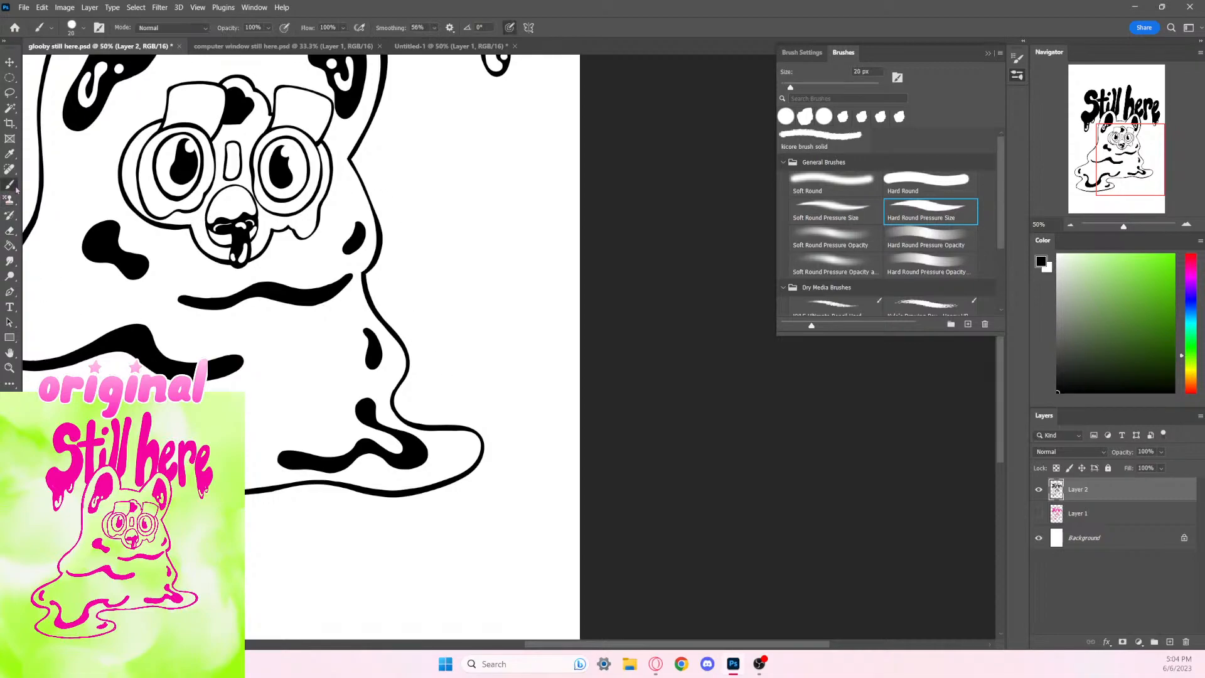
pyautogui.moveTo(332, 165)
pyautogui.mouseDown()
pyautogui.moveTo(321, 211)
pyautogui.moveTo(295, 230)
pyautogui.moveTo(309, 239)
pyautogui.moveTo(319, 219)
pyautogui.mouseUp()
pyautogui.press('e')
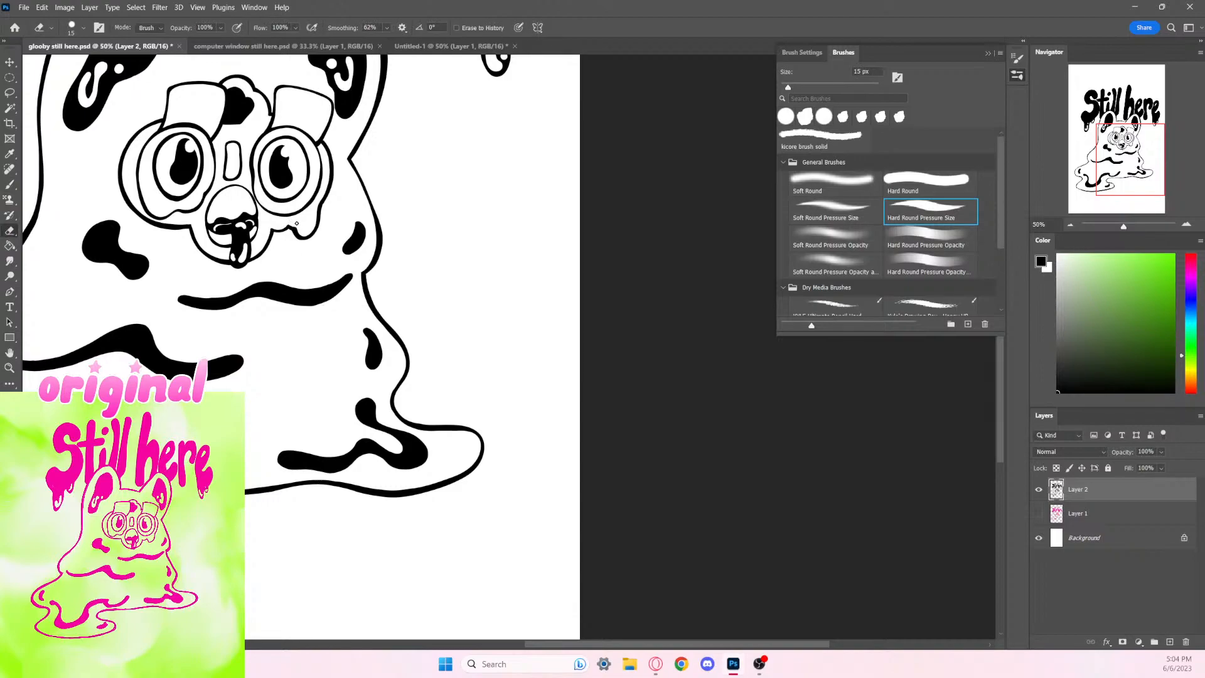
pyautogui.moveTo(297, 227); pyautogui.dragTo(314, 229)
pyautogui.moveTo(331, 156); pyautogui.dragTo(323, 143)
pyautogui.moveTo(323, 196)
pyautogui.mouseDown()
pyautogui.moveTo(328, 163)
pyautogui.moveTo(328, 187)
pyautogui.moveTo(295, 234)
pyautogui.mouseUp()
pyautogui.hotkey('ctrl', 'z')
pyautogui.moveTo(329, 181); pyautogui.dragTo(315, 207)
# Step: Refine the outline of the oval snout with the 20 px brush and thin its top edge with the 15 px eraser
pyautogui.hotkey('ctrl', '+')
pyautogui.moveTo(385, 418); pyautogui.dragTo(553, 424)
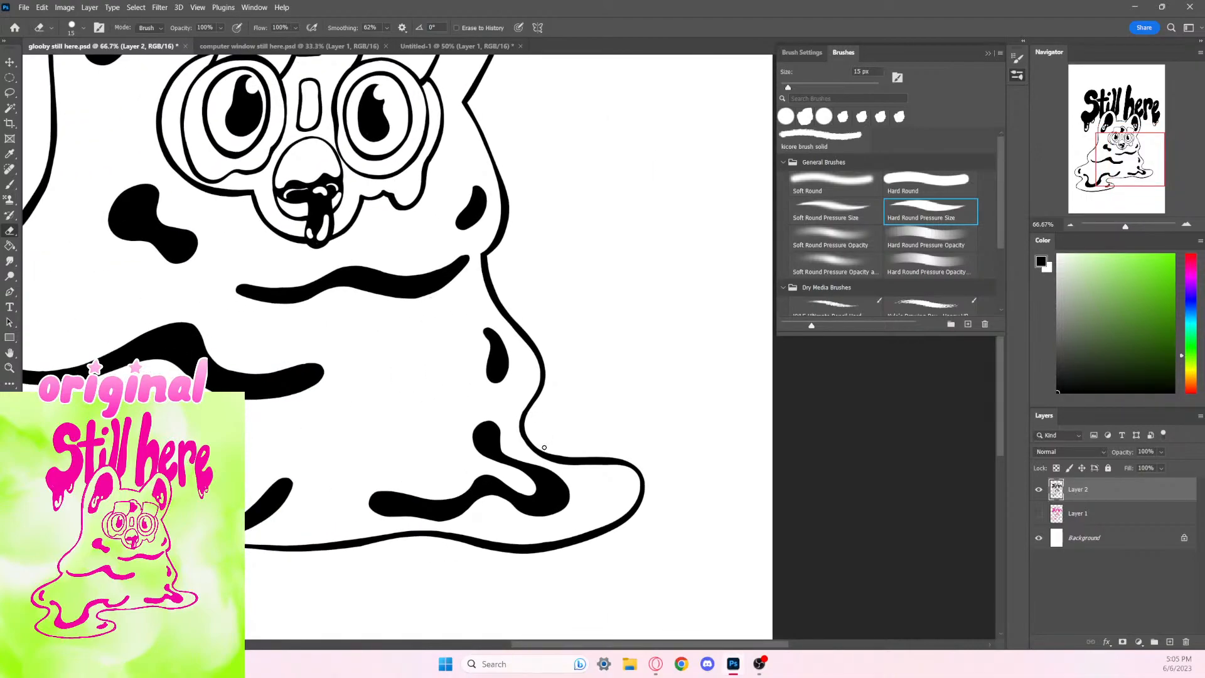
pyautogui.click(10, 184)
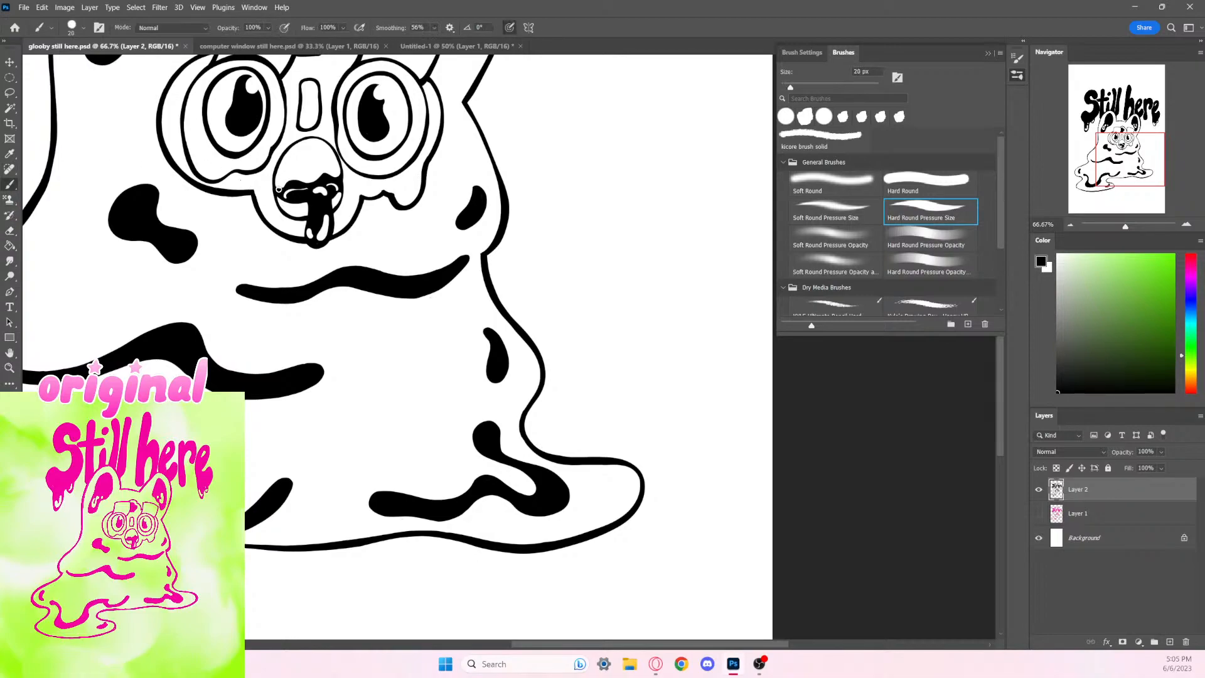
pyautogui.moveTo(277, 165)
pyautogui.mouseDown()
pyautogui.moveTo(312, 135)
pyautogui.moveTo(338, 152)
pyautogui.mouseUp()
pyautogui.hotkey('ctrl', 'z')
pyautogui.moveTo(281, 188)
pyautogui.mouseDown()
pyautogui.moveTo(296, 145)
pyautogui.moveTo(332, 146)
pyautogui.moveTo(340, 180)
pyautogui.mouseUp()
pyautogui.click(9, 231)
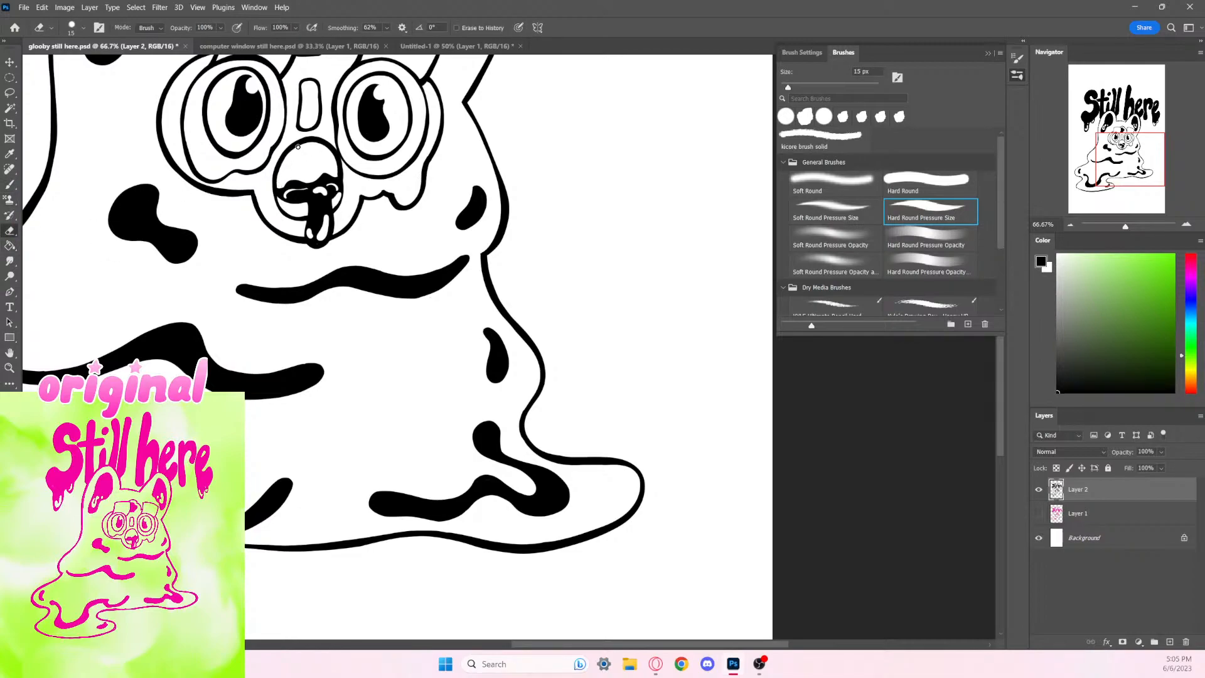
pyautogui.moveTo(323, 143); pyautogui.dragTo(335, 176)
pyautogui.hotkey('ctrl', 'z')
pyautogui.moveTo(295, 149); pyautogui.dragTo(312, 143)
pyautogui.scroll(-4, 389, 576)
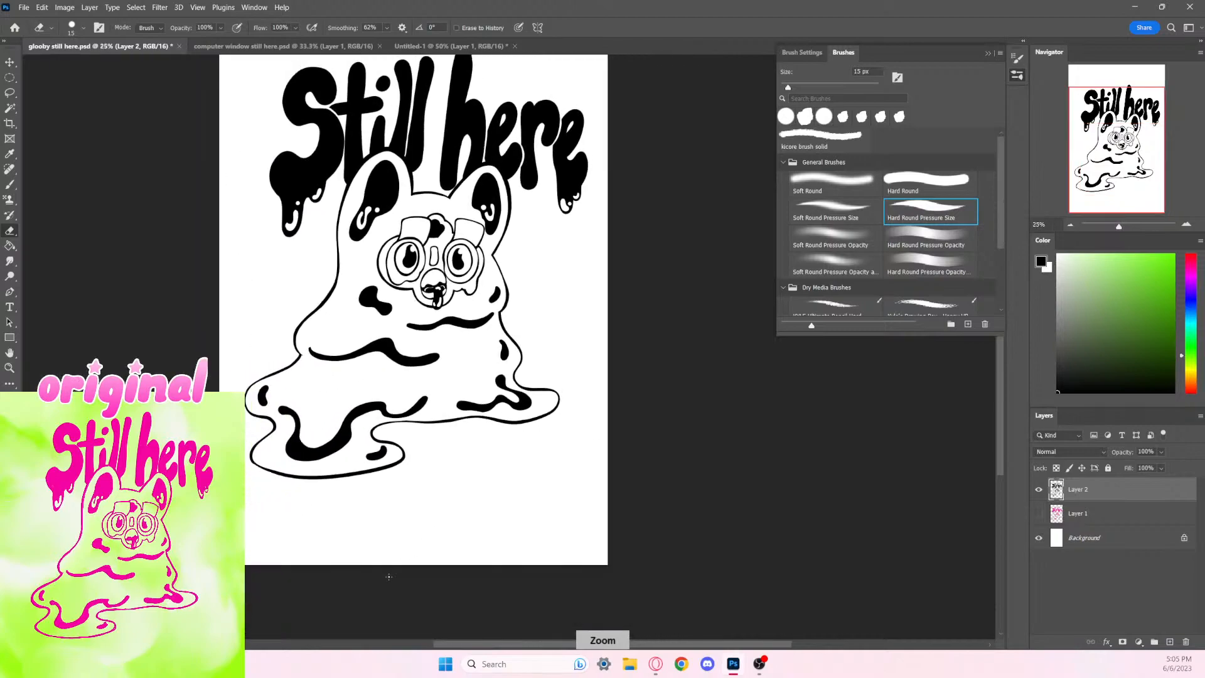
# Step: Trim the upper edge of the fold beneath the face near its tapered right end with the 15 px eraser
pyautogui.scroll(3, 389, 577)
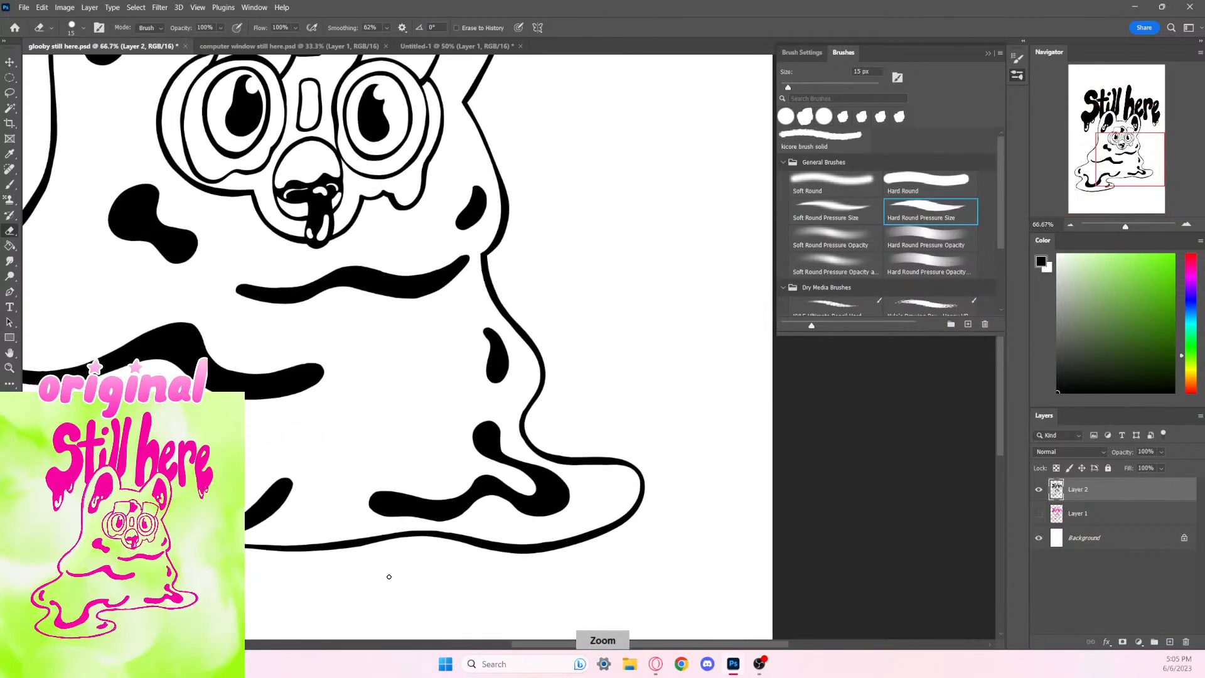
pyautogui.scroll(1, 389, 576)
pyautogui.scroll(-1, 390, 576)
pyautogui.scroll(1, 389, 577)
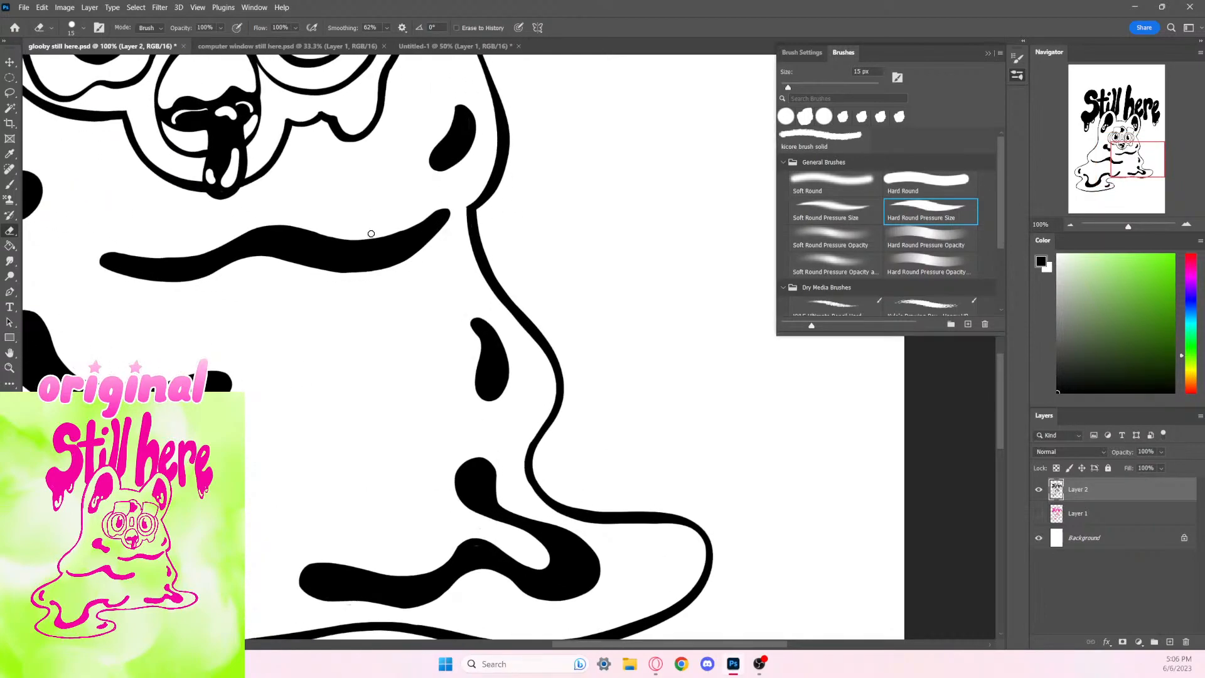
pyautogui.moveTo(381, 235); pyautogui.dragTo(443, 202)
# Step: Try to thin the left half of the same fold's upper edge with the 15 px eraser
pyautogui.moveTo(115, 250)
pyautogui.mouseDown()
pyautogui.moveTo(218, 248)
pyautogui.moveTo(285, 207)
pyautogui.mouseUp()
pyautogui.hotkey('ctrl', 'z')
pyautogui.moveTo(115, 249)
pyautogui.mouseDown()
pyautogui.moveTo(164, 257)
pyautogui.moveTo(213, 246)
pyautogui.mouseUp()
pyautogui.hotkey('ctrl', 'z')
pyautogui.moveTo(162, 256); pyautogui.dragTo(215, 245)
pyautogui.hotkey('ctrl', 'z')
# Step: Try carving curved lower highlights into both pupils with the 15 px eraser and shaping them with the 20 px brush
pyautogui.press('b')
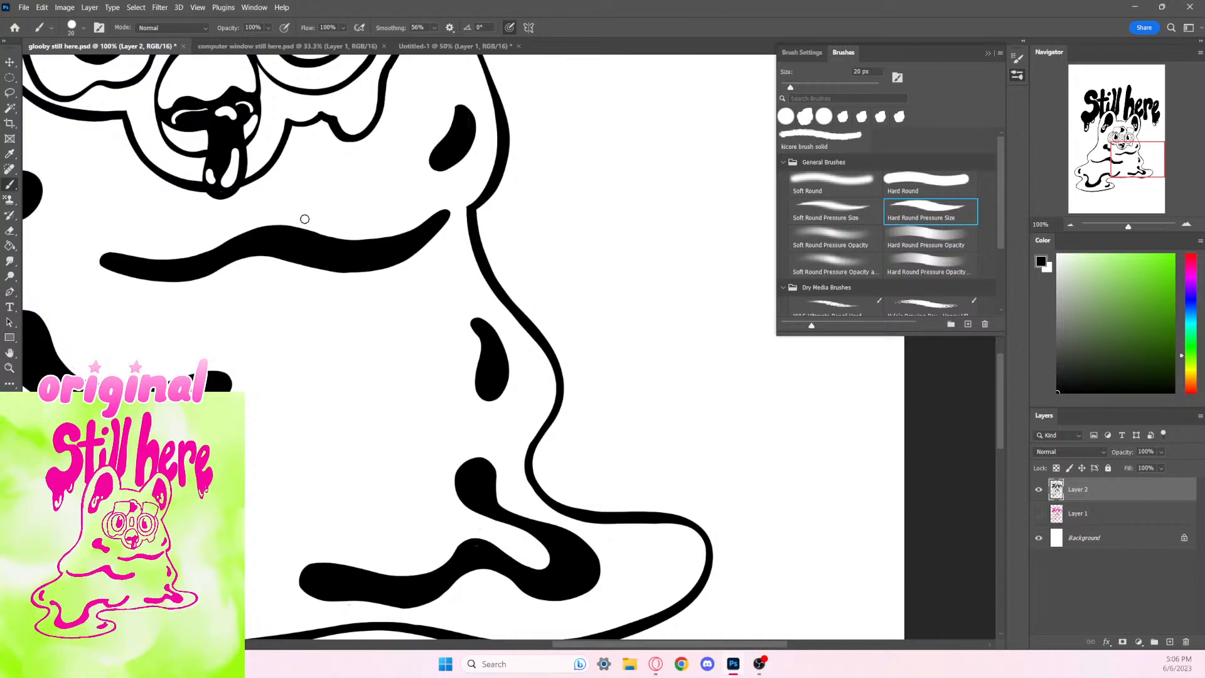
pyautogui.scroll(-3, 304, 219)
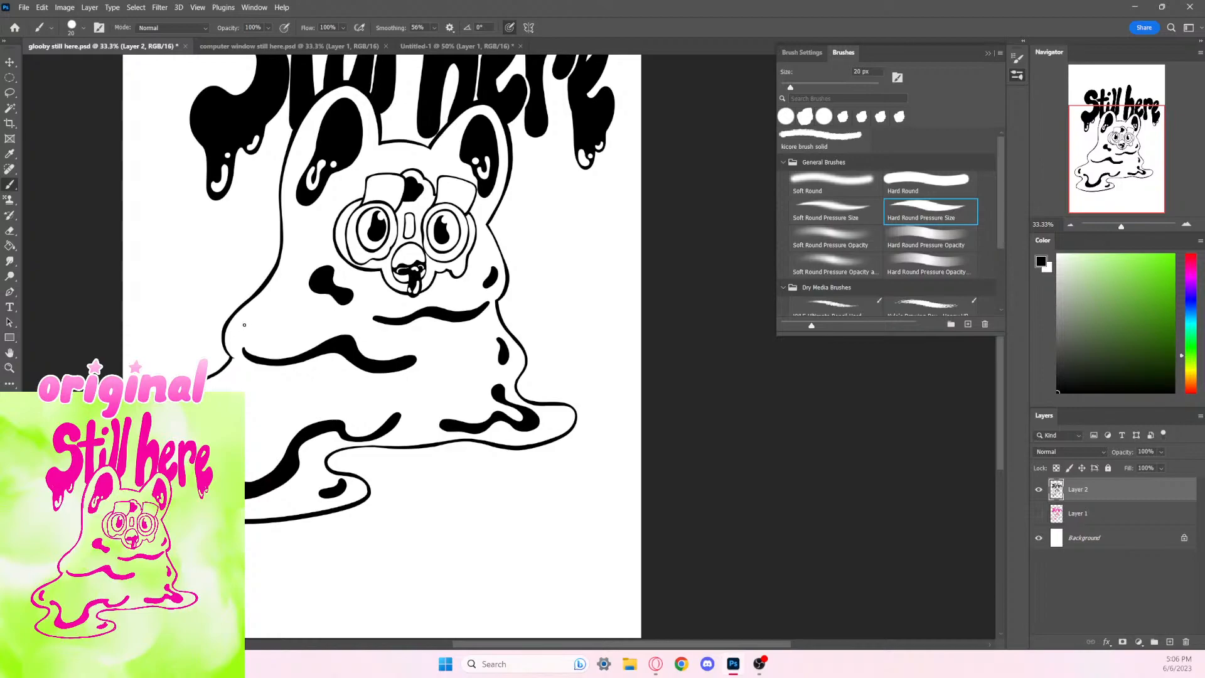
pyautogui.moveTo(244, 324); pyautogui.dragTo(248, 330)
pyautogui.hotkey('ctrl', '+')
pyautogui.hotkey('ctrl', '-')
pyautogui.hotkey('ctrl', '+')
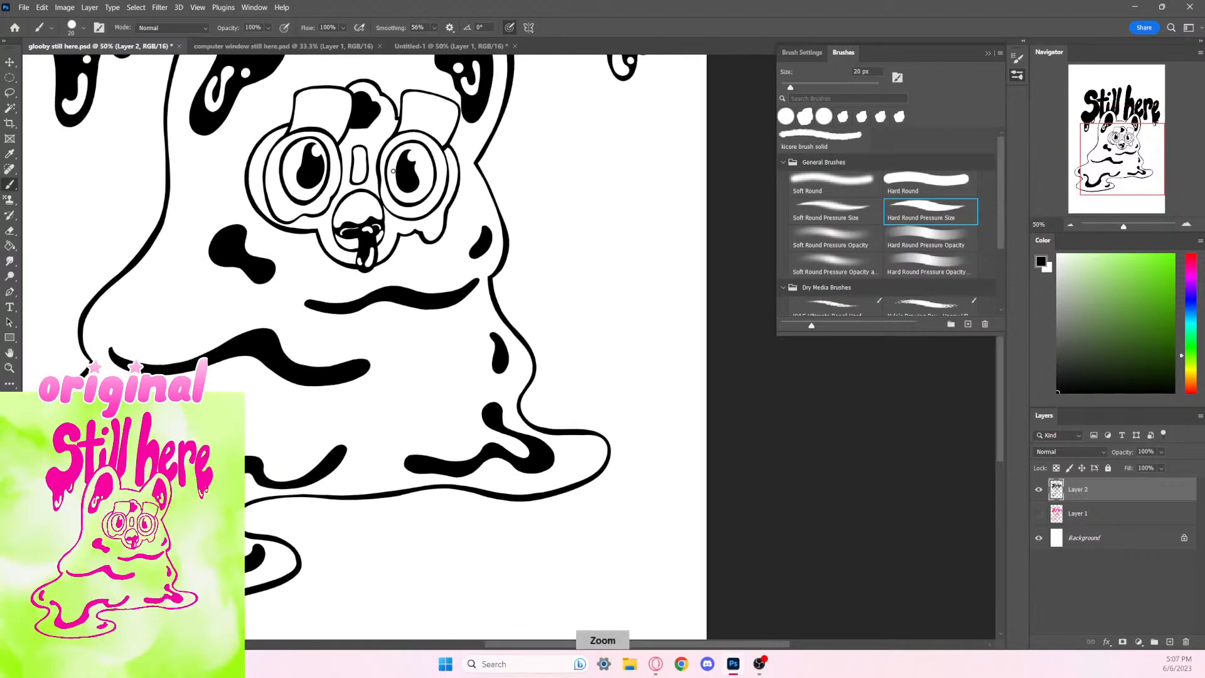
pyautogui.click(10, 231)
pyautogui.moveTo(403, 184)
pyautogui.mouseDown()
pyautogui.moveTo(412, 176)
pyautogui.moveTo(411, 187)
pyautogui.mouseUp()
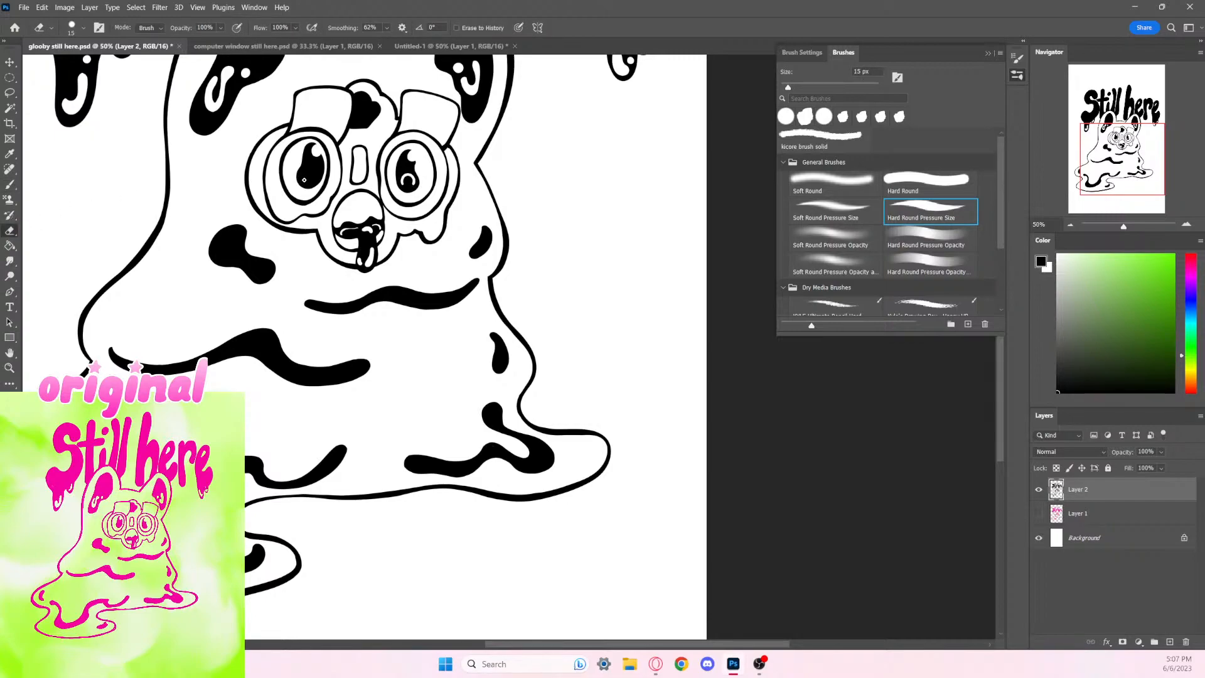
pyautogui.moveTo(309, 164); pyautogui.dragTo(310, 184)
pyautogui.press('b')
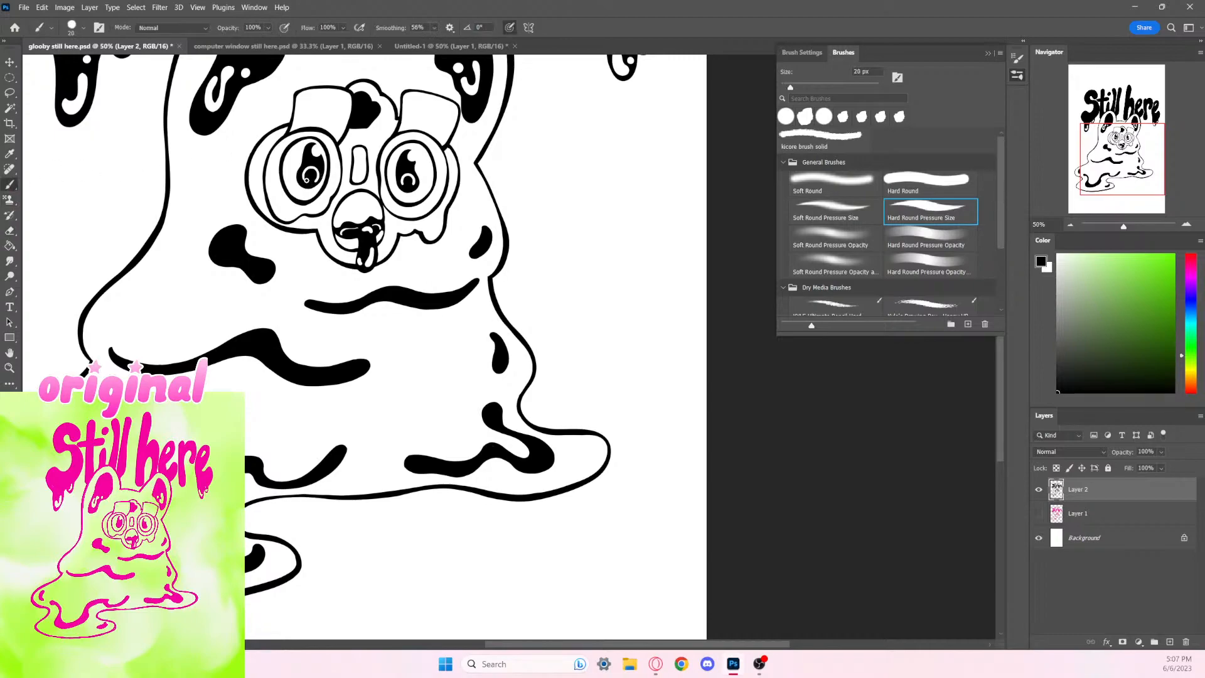
pyautogui.moveTo(308, 173); pyautogui.dragTo(311, 184)
pyautogui.moveTo(398, 181); pyautogui.dragTo(413, 188)
# Step: Examine the eyes and face linework, both up close and within the whole illustration
pyautogui.scroll(-3, 421, 176)
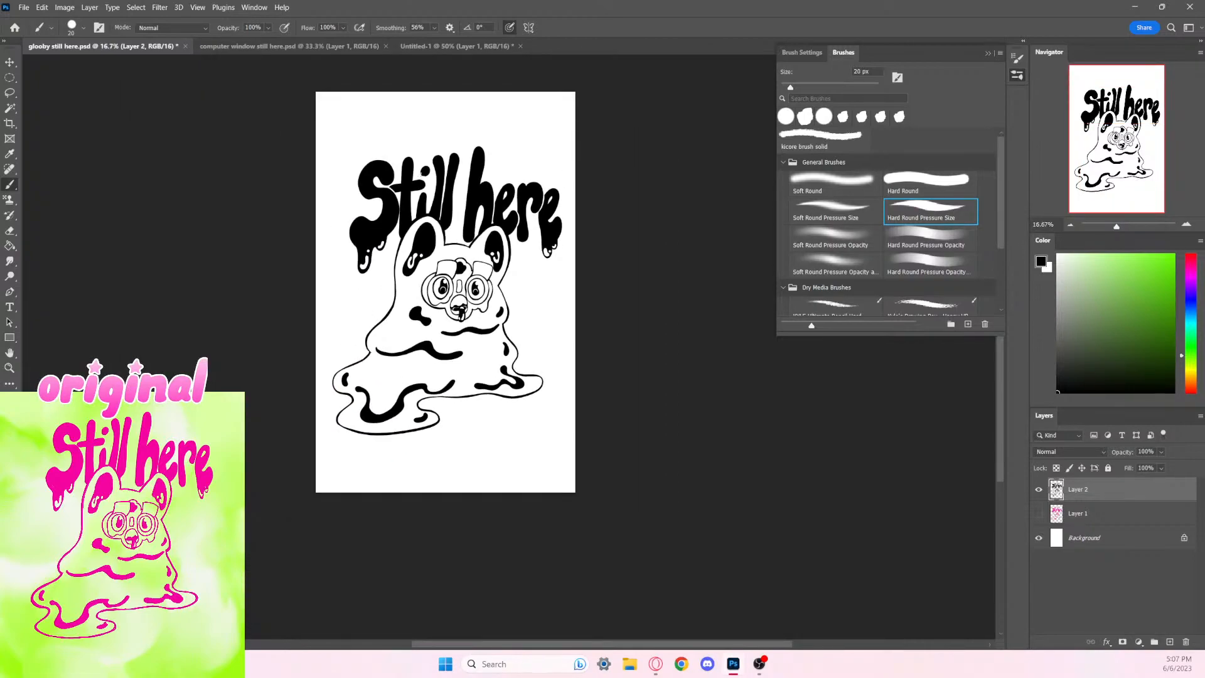
pyautogui.scroll(3, 424, 182)
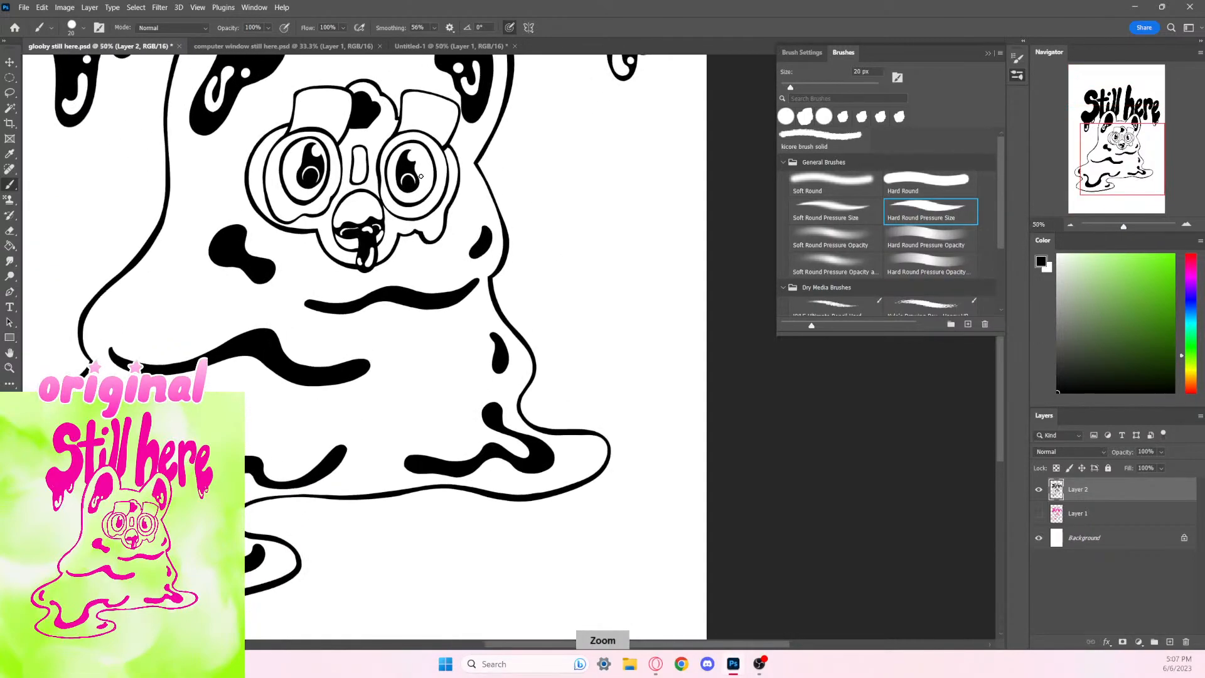
pyautogui.scroll(-1, 424, 182)
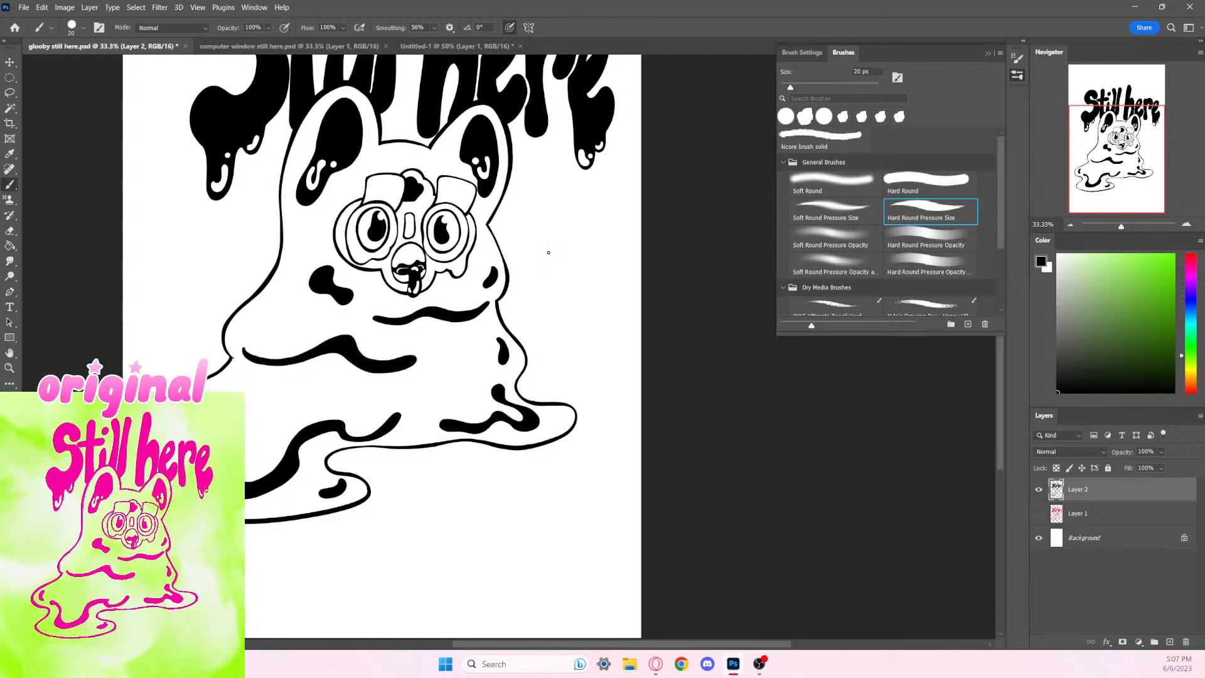
pyautogui.hotkey('ctrl', '+')
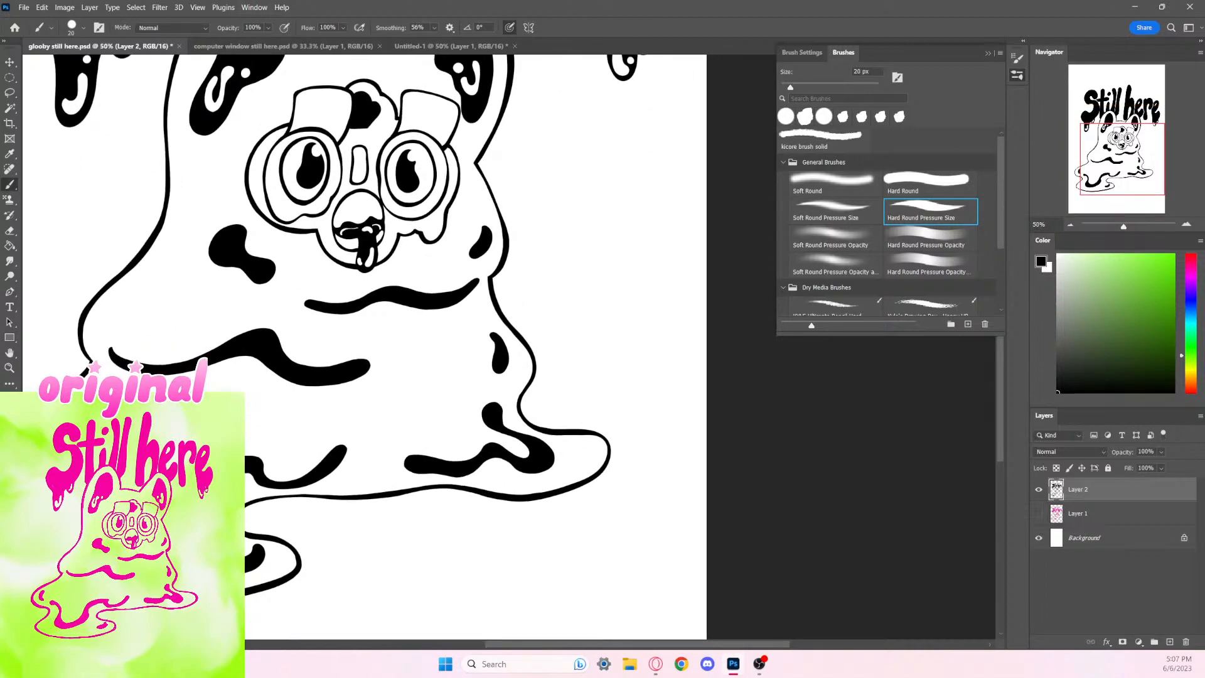
pyautogui.hotkey('alt', 'Tab')
pyautogui.scroll(-3, 550, 250)
pyautogui.scroll(4, 554, 247)
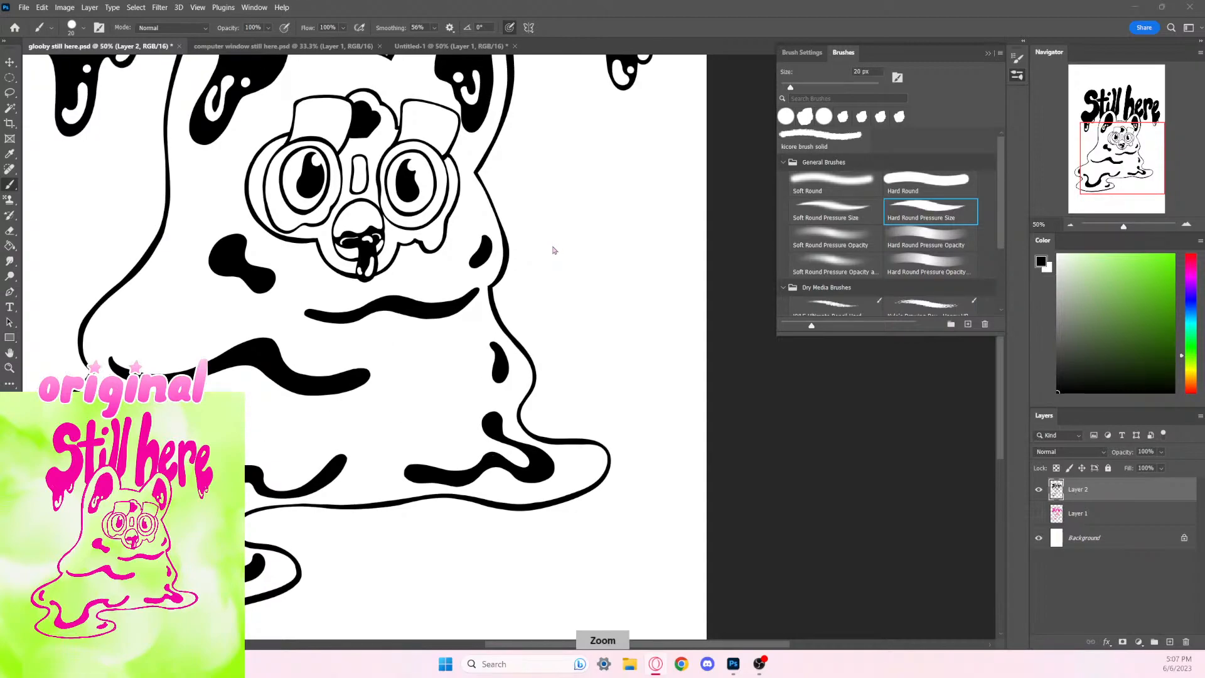
pyautogui.scroll(-2, 694, 307)
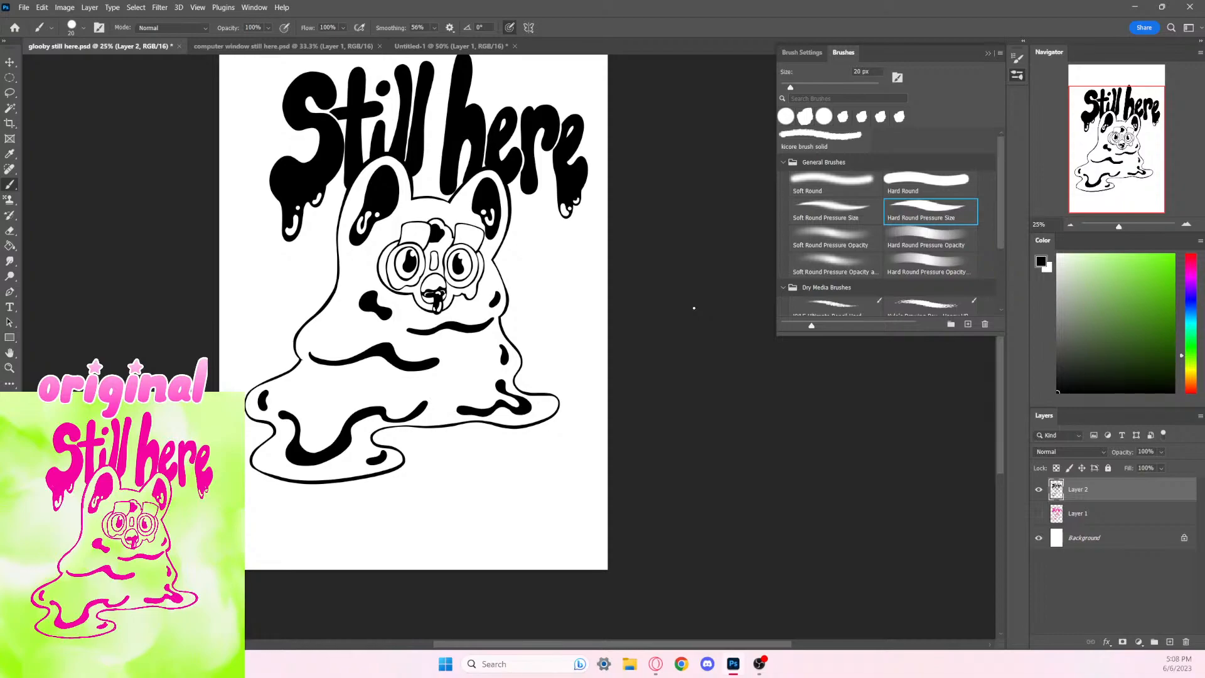
# Step: Try trimming the left edge of the black forehead spot with the 15 px eraser
pyautogui.scroll(3, 694, 308)
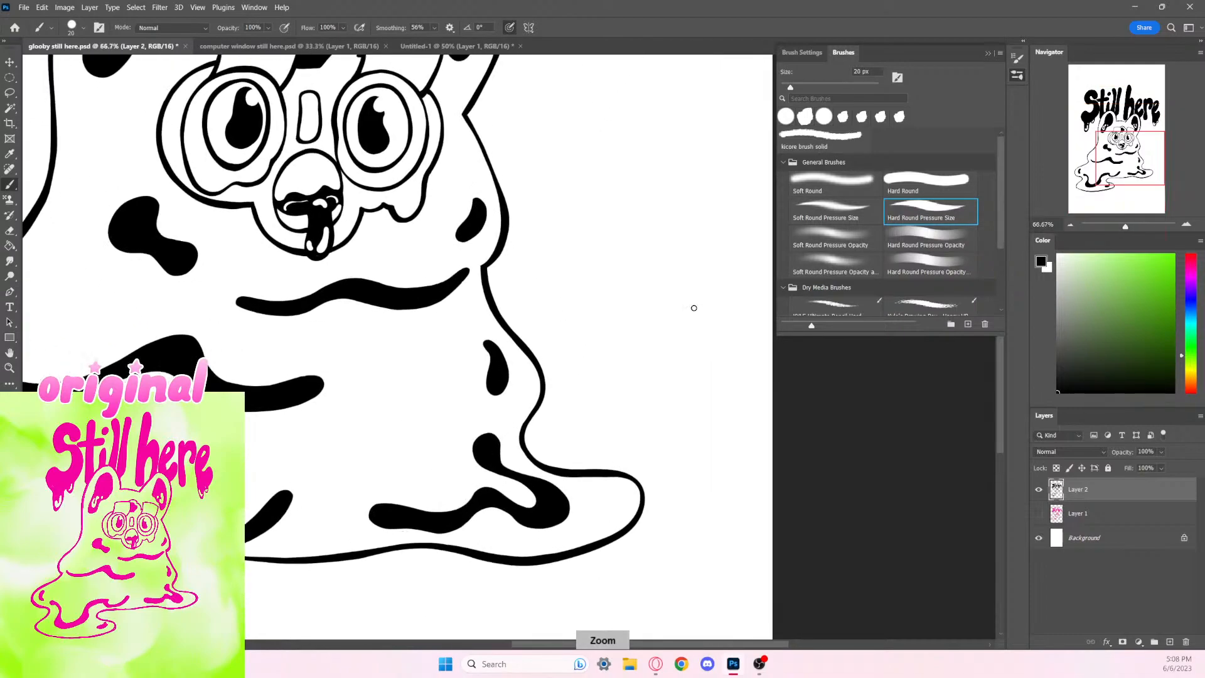
pyautogui.moveTo(445, 235); pyautogui.dragTo(393, 432)
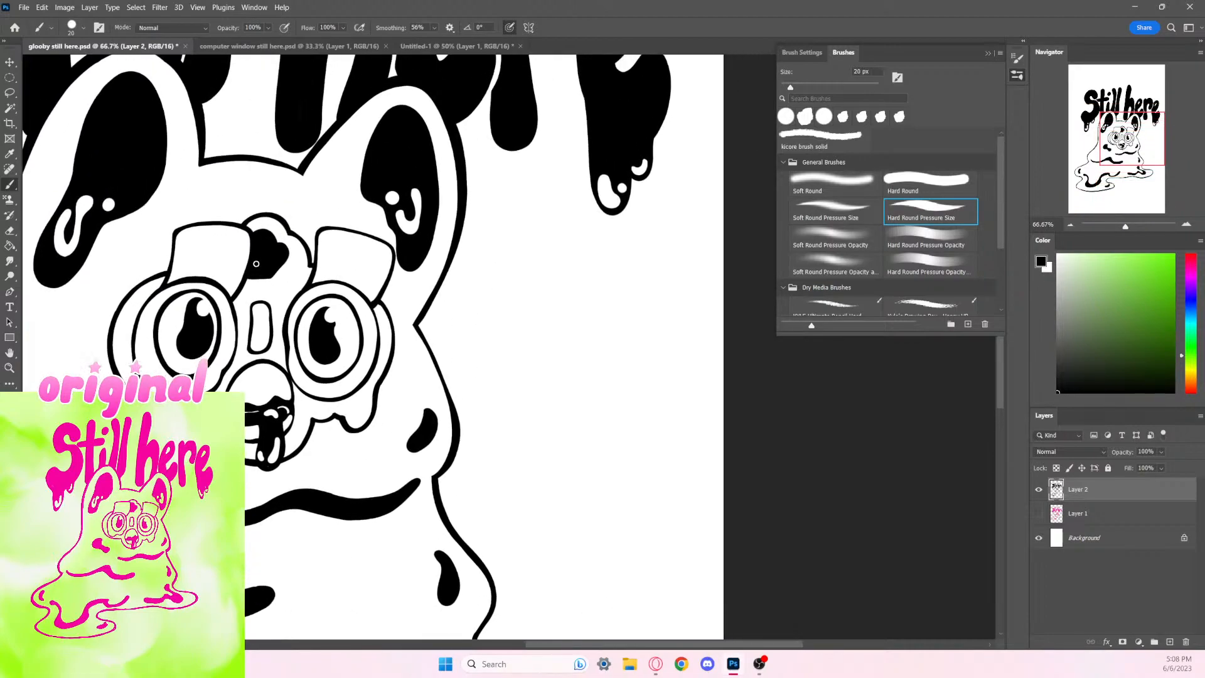
pyautogui.moveTo(256, 264)
pyautogui.mouseDown()
pyautogui.moveTo(258, 238)
pyautogui.moveTo(249, 282)
pyautogui.mouseUp()
pyautogui.click(10, 231)
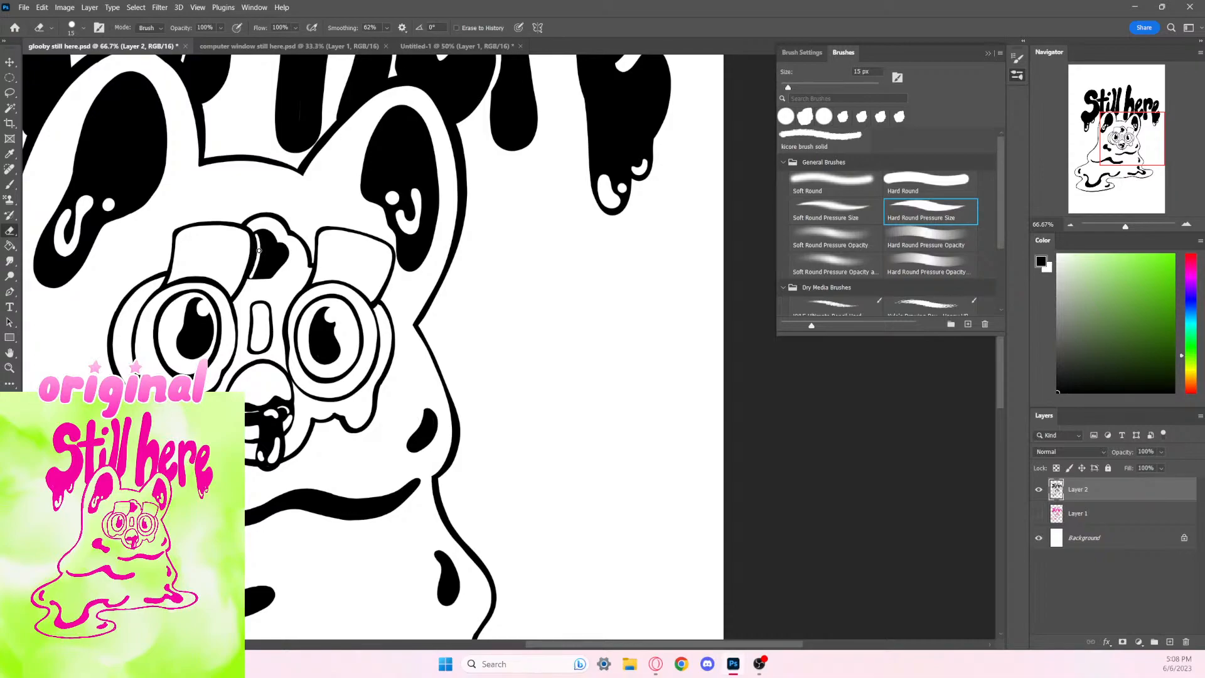
pyautogui.hotkey('ctrl', 'z')
pyautogui.moveTo(256, 235); pyautogui.dragTo(257, 260)
pyautogui.hotkey('ctrl', 'z')
# Step: Try carving a curved highlight inside the black forehead spot with the 15 px eraser
pyautogui.moveTo(255, 258); pyautogui.dragTo(249, 277)
pyautogui.moveTo(274, 240); pyautogui.dragTo(255, 264)
pyautogui.moveTo(272, 248); pyautogui.dragTo(269, 234)
pyautogui.press('b')
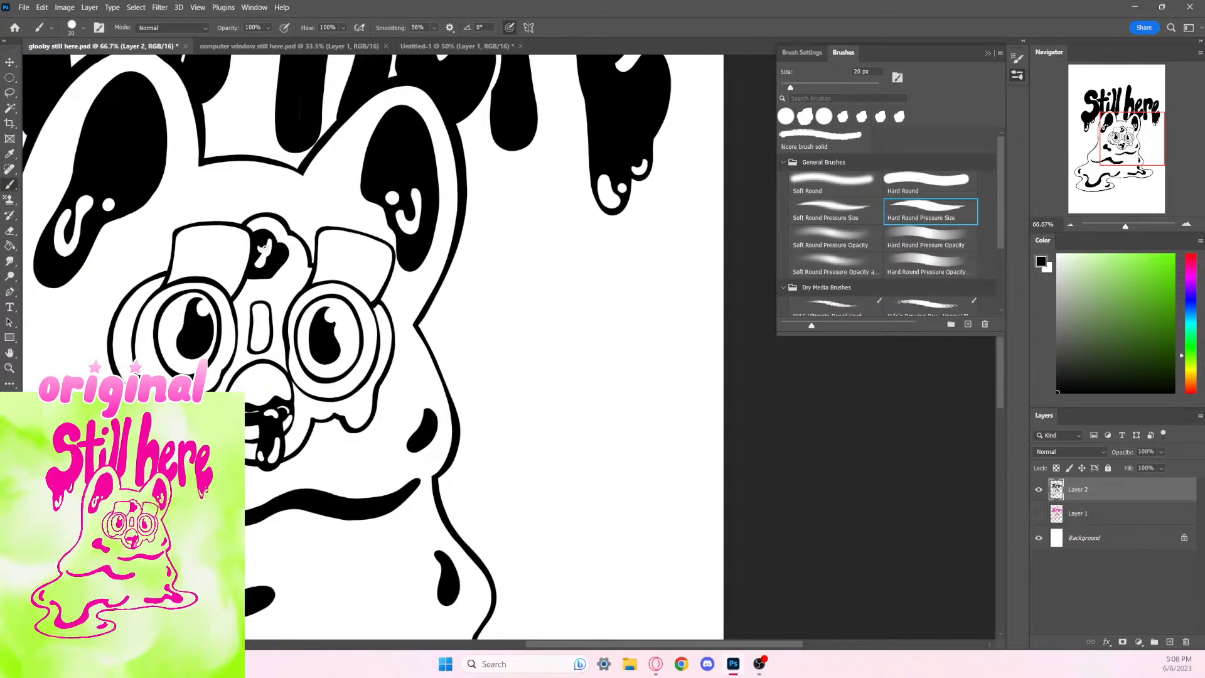
pyautogui.hotkey('ctrl', 'z')
# Step: Try refining the curved highlight in the forehead spot with a 9 px eraser
pyautogui.press('e')
pyautogui.press('[')
pyautogui.press('[')
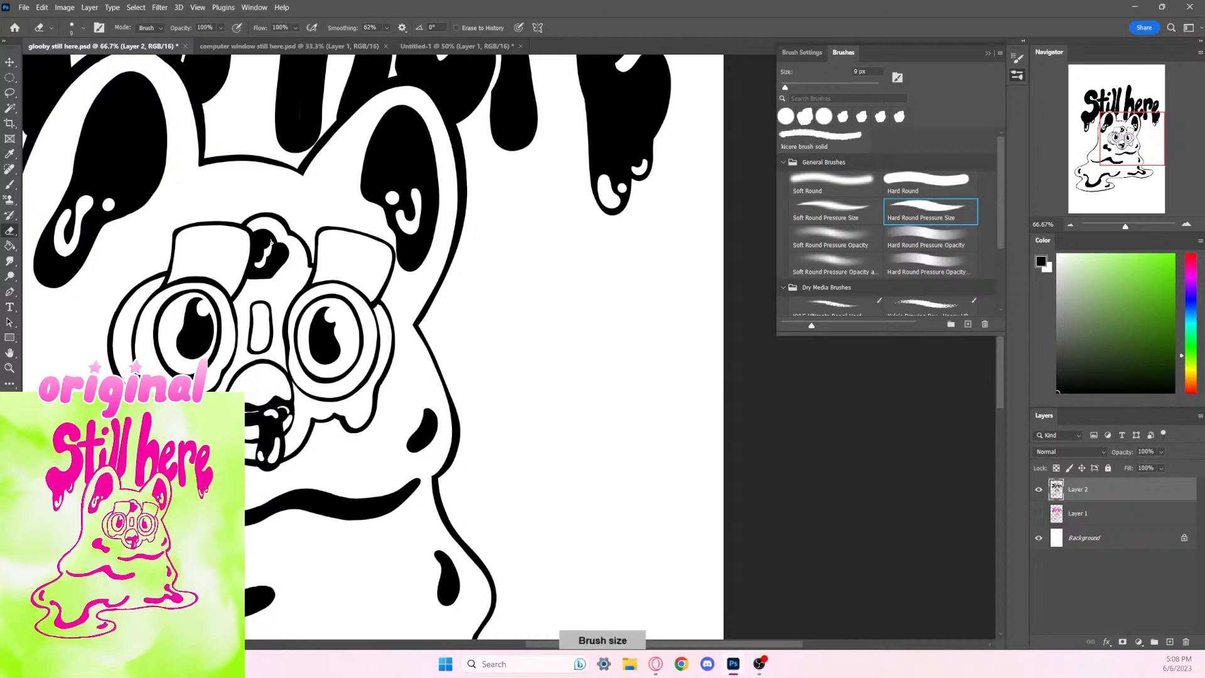
pyautogui.moveTo(271, 240); pyautogui.dragTo(260, 266)
pyautogui.hotkey('ctrl', 'z')
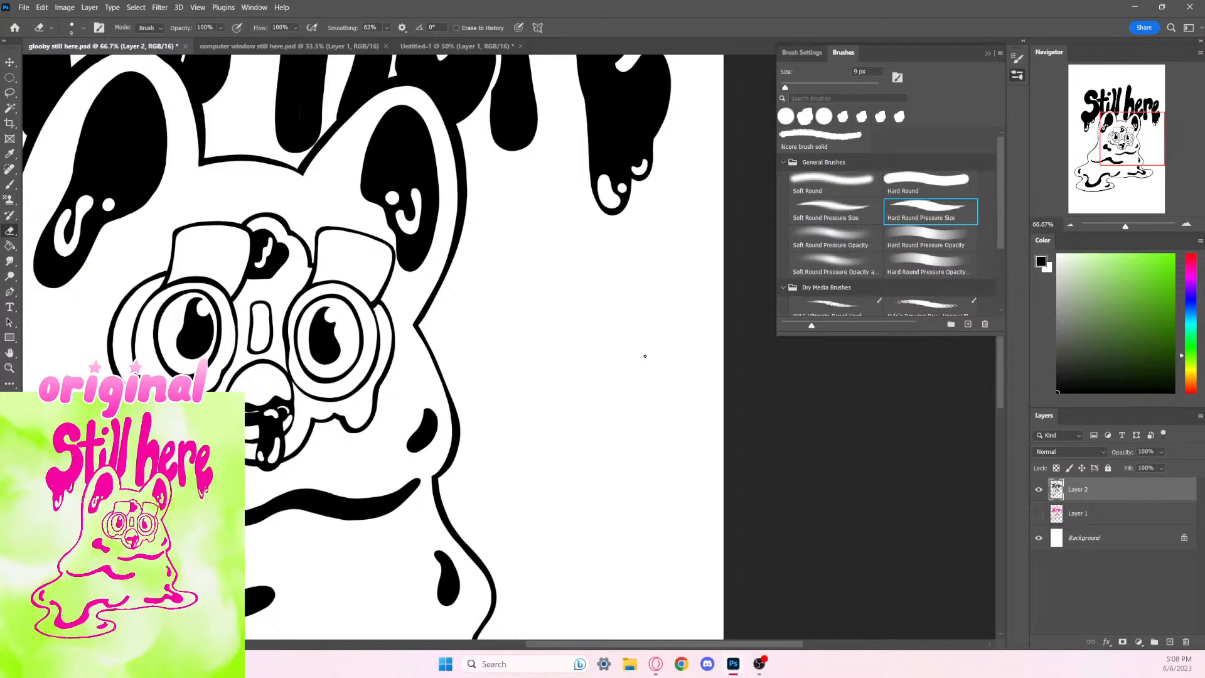
# Step: Try adding small highlight dots around the curved highlight in the forehead spot with the 9 px eraser
pyautogui.hotkey('ctrl', '-')
pyautogui.hotkey('ctrl', '-')
pyautogui.hotkey('ctrl', '+')
pyautogui.hotkey('ctrl', '+')
pyautogui.hotkey('ctrl', '+')
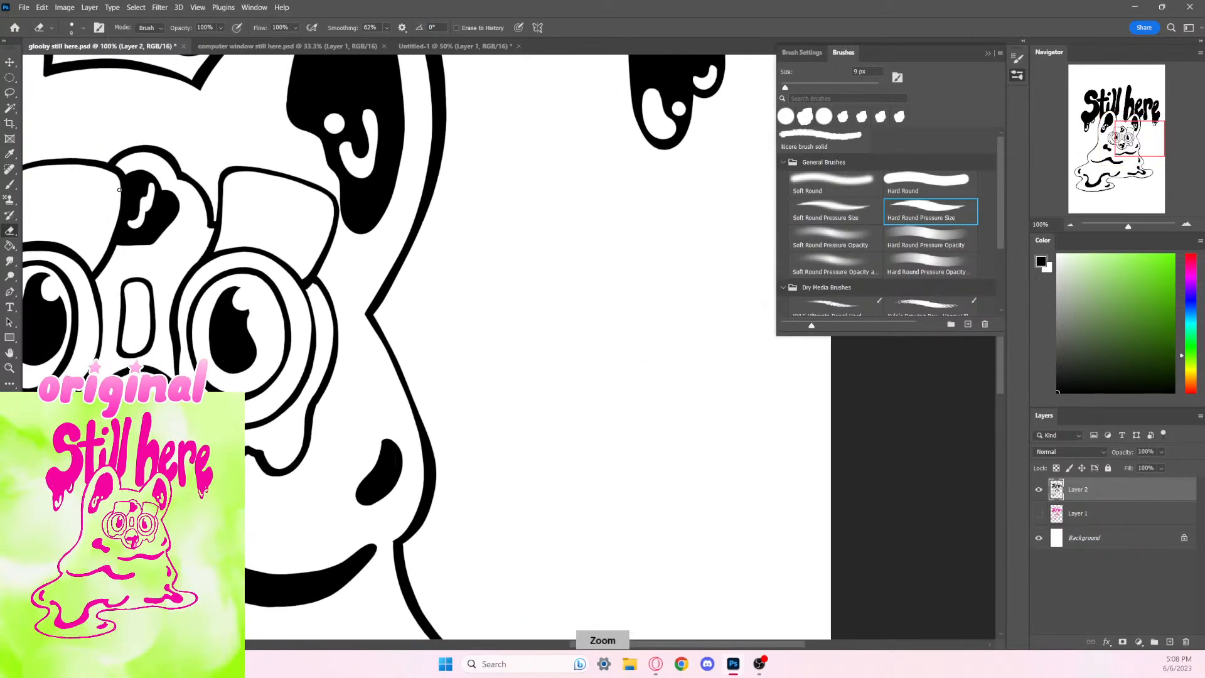
pyautogui.moveTo(135, 188); pyautogui.dragTo(137, 182)
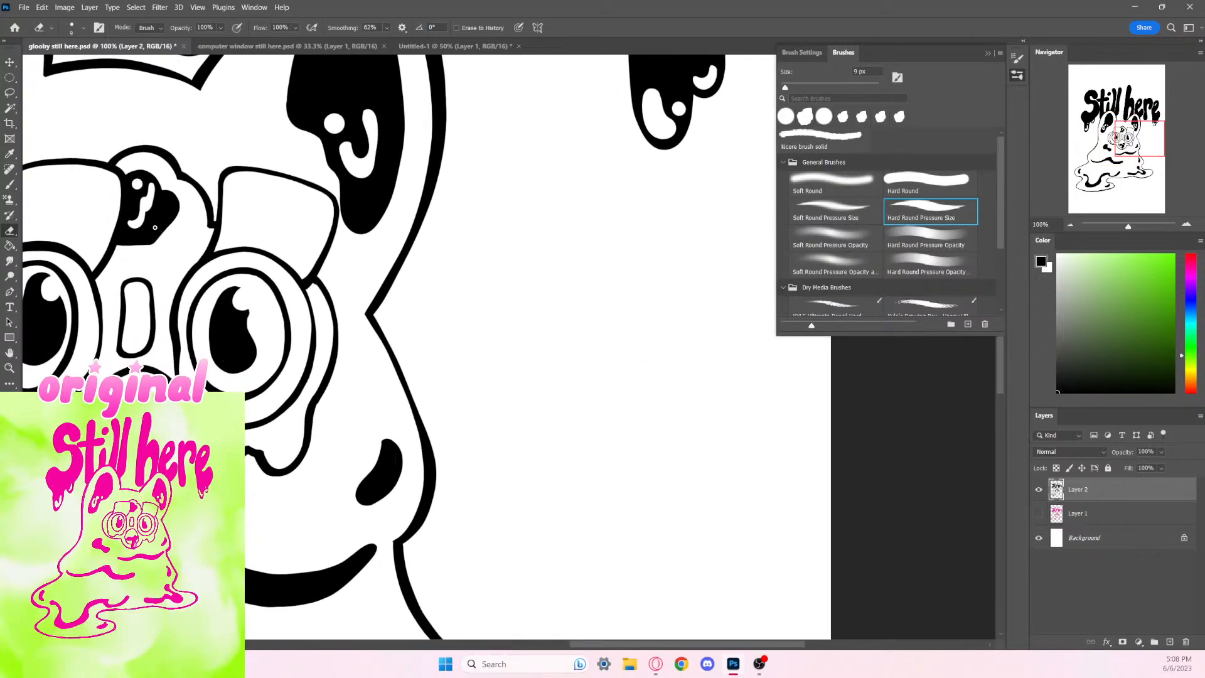
pyautogui.moveTo(146, 236)
pyautogui.mouseDown()
pyautogui.moveTo(160, 217)
pyautogui.moveTo(142, 238)
pyautogui.mouseUp()
pyautogui.hotkey('ctrl', 'z')
pyautogui.moveTo(164, 197)
pyautogui.mouseDown()
pyautogui.moveTo(164, 224)
pyautogui.moveTo(162, 196)
pyautogui.mouseUp()
# Step: Examine the forehead spot's highlights, both up close and within the whole illustration
pyautogui.hotkey('ctrl', '-')
pyautogui.hotkey('ctrl', '-')
pyautogui.hotkey('ctrl', '-')
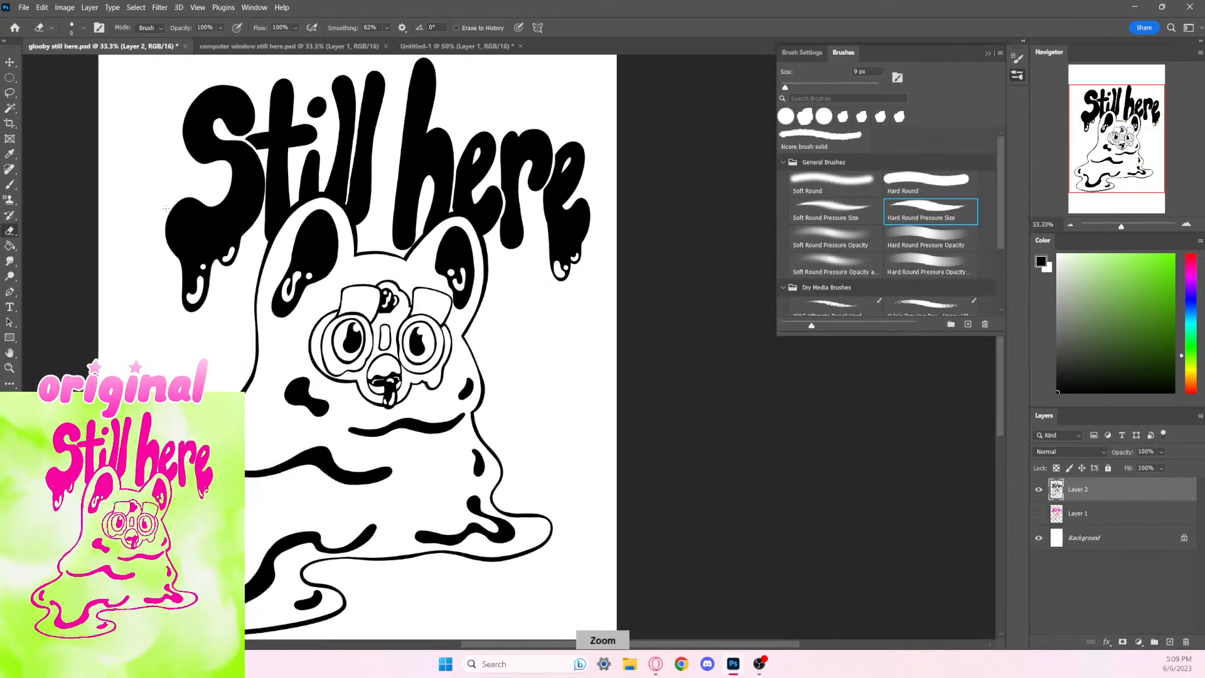
pyautogui.hotkey('ctrl', '+')
pyautogui.hotkey('ctrl', '+')
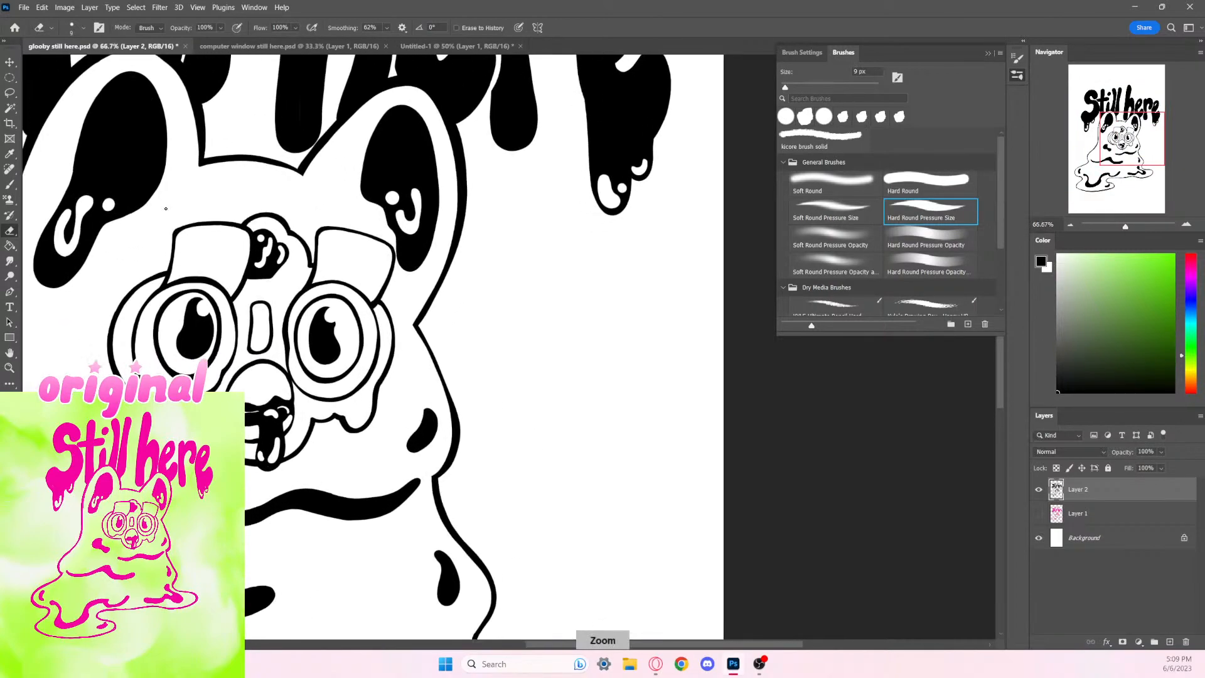
pyautogui.press('b')
pyautogui.press(']')
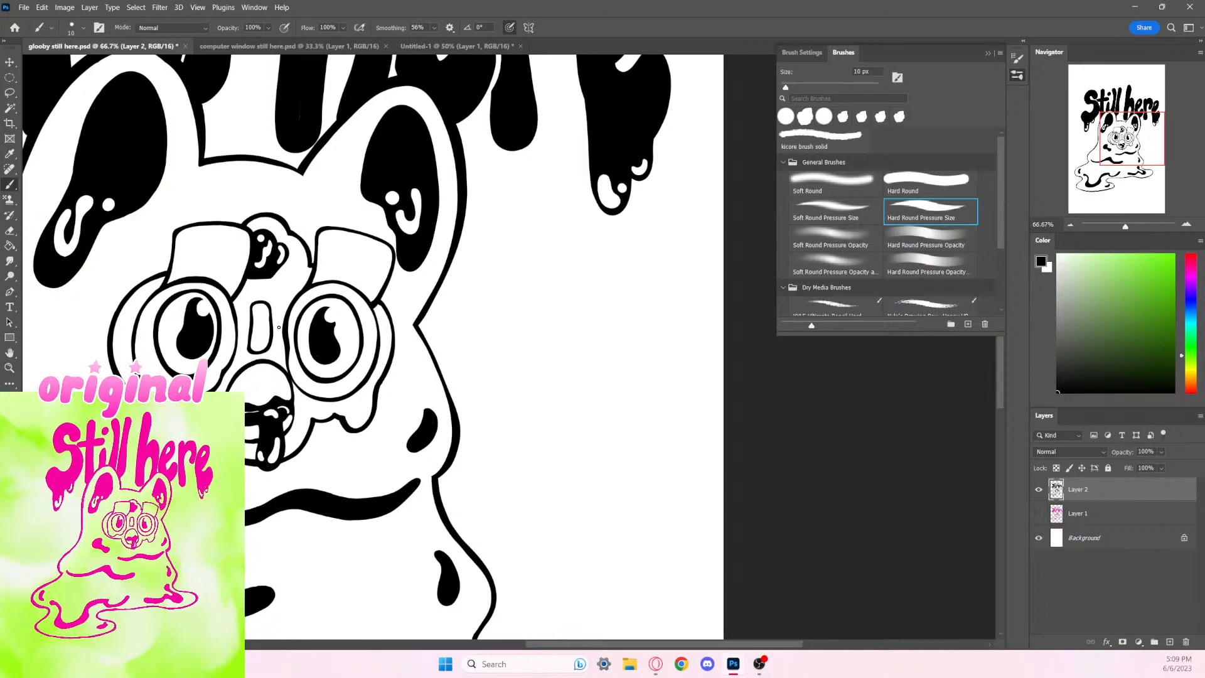
pyautogui.press('e')
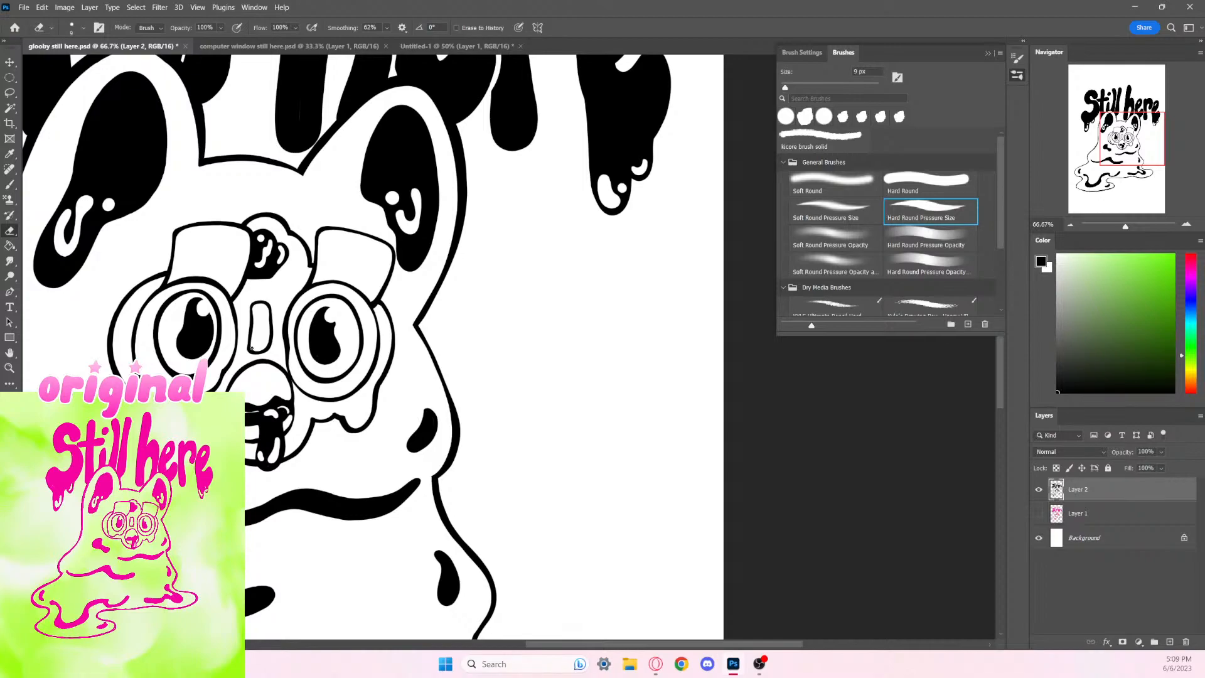
pyautogui.scroll(-3, 251, 348)
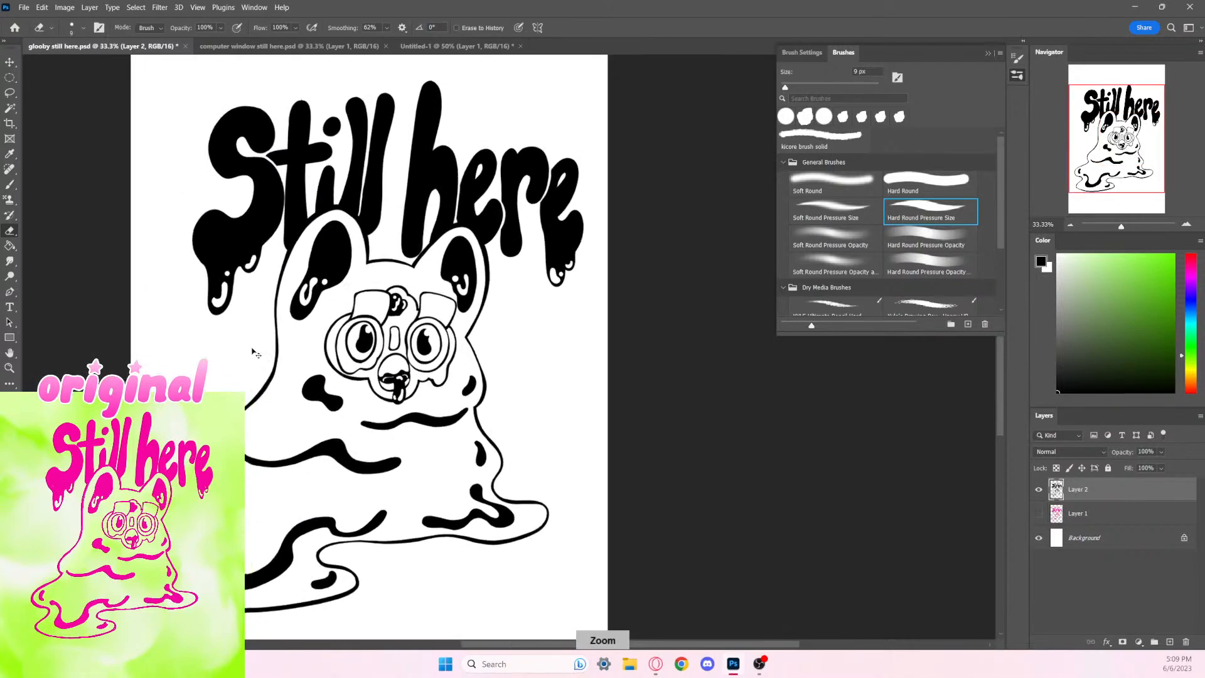
pyautogui.scroll(1, 251, 347)
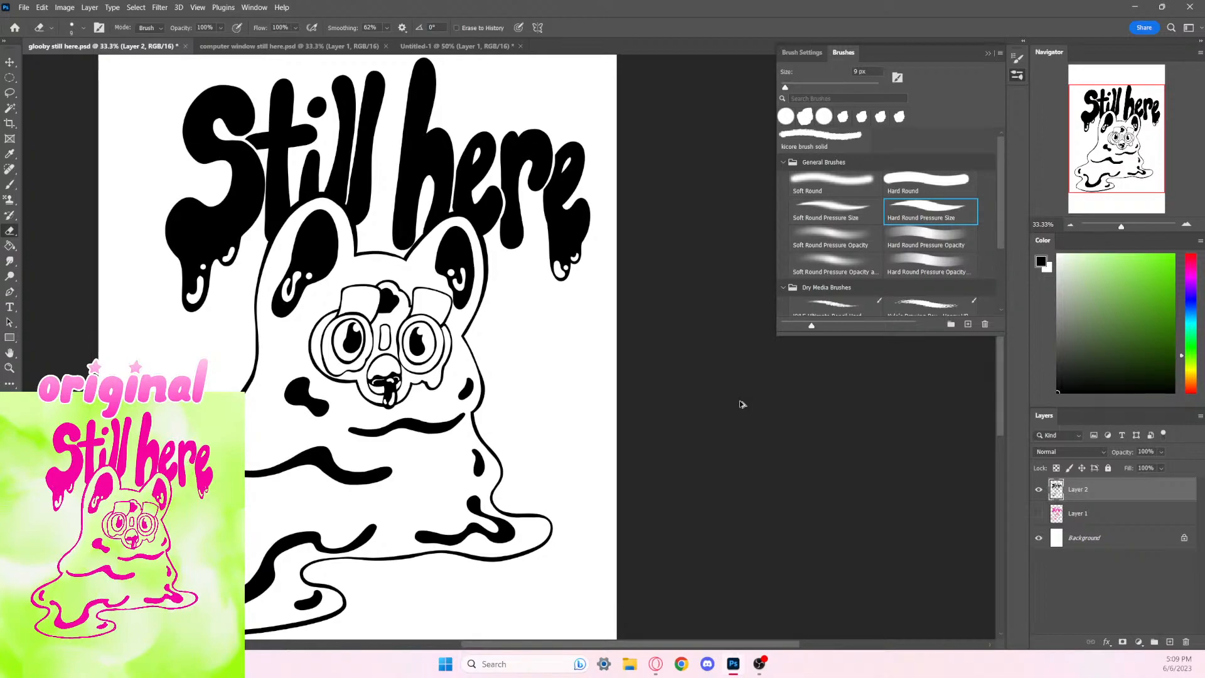
# Step: Try carving a thin curved highlight along the lower right part of the fold beneath the face with the 9 px eraser
pyautogui.hotkey('ctrl', '+')
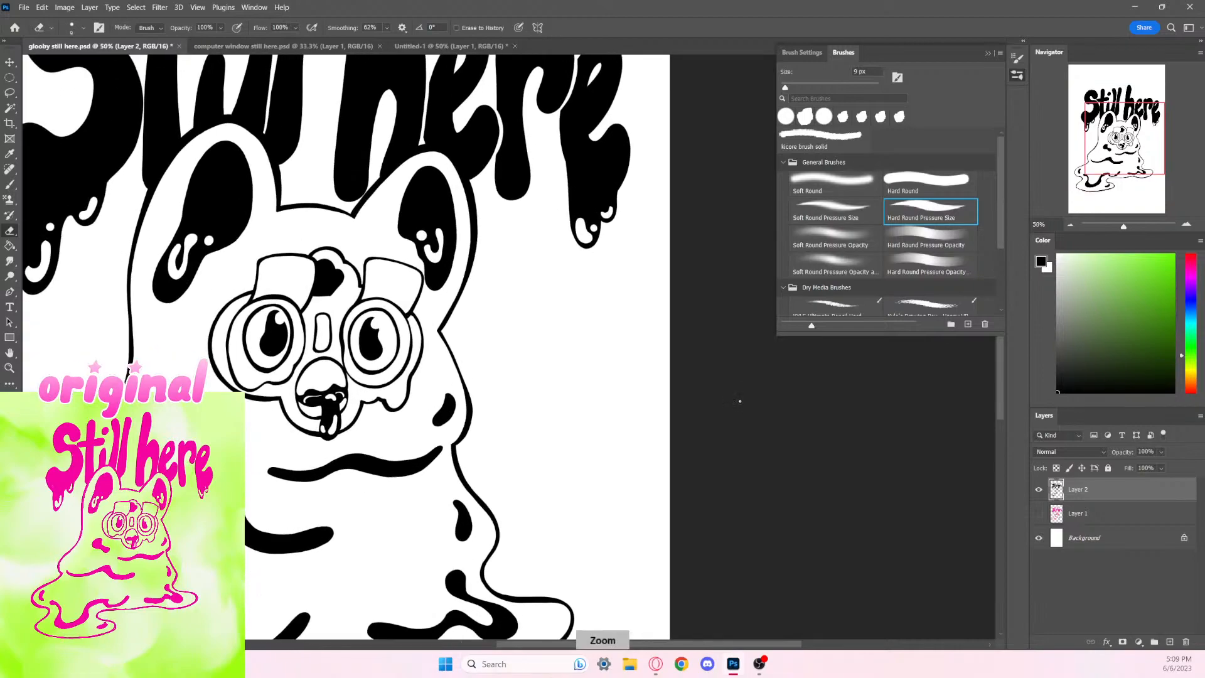
pyautogui.hotkey('ctrl', '+')
pyautogui.moveTo(613, 482); pyautogui.dragTo(659, 358)
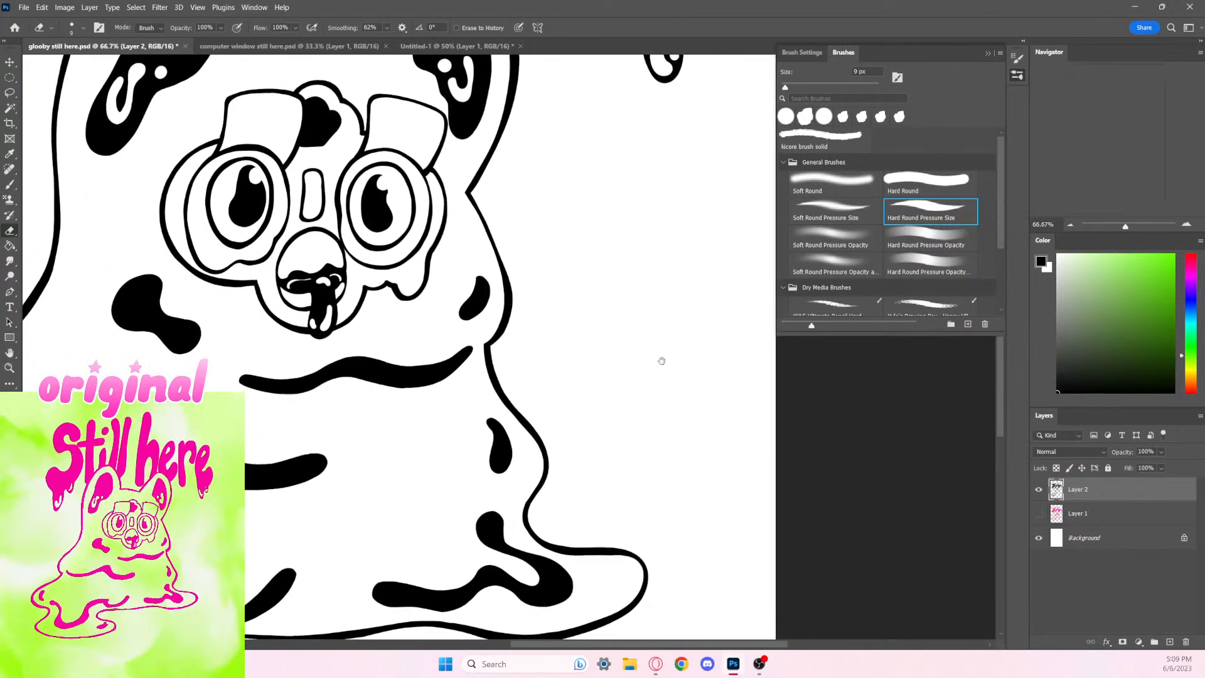
pyautogui.moveTo(389, 382)
pyautogui.mouseDown()
pyautogui.moveTo(447, 368)
pyautogui.moveTo(383, 378)
pyautogui.moveTo(444, 371)
pyautogui.mouseUp()
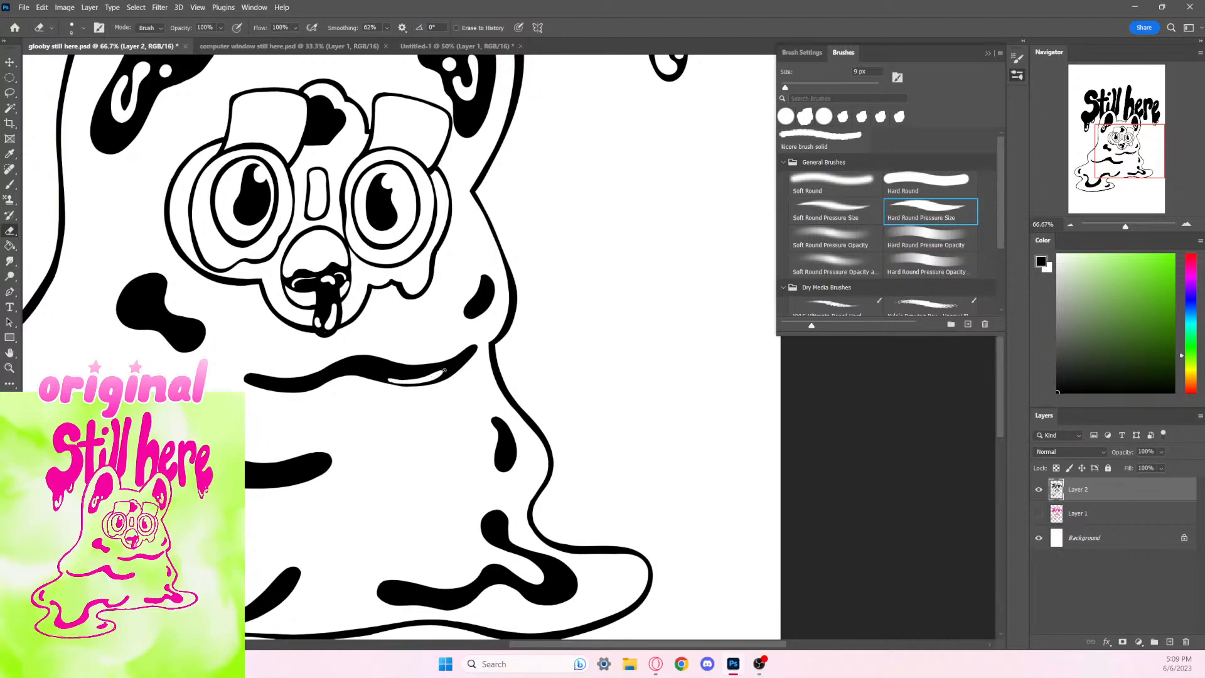
# Step: Try carving a curved highlight into the upper part of the dark spot on the left cheek with the 9 px eraser
pyautogui.scroll(-3, 448, 361)
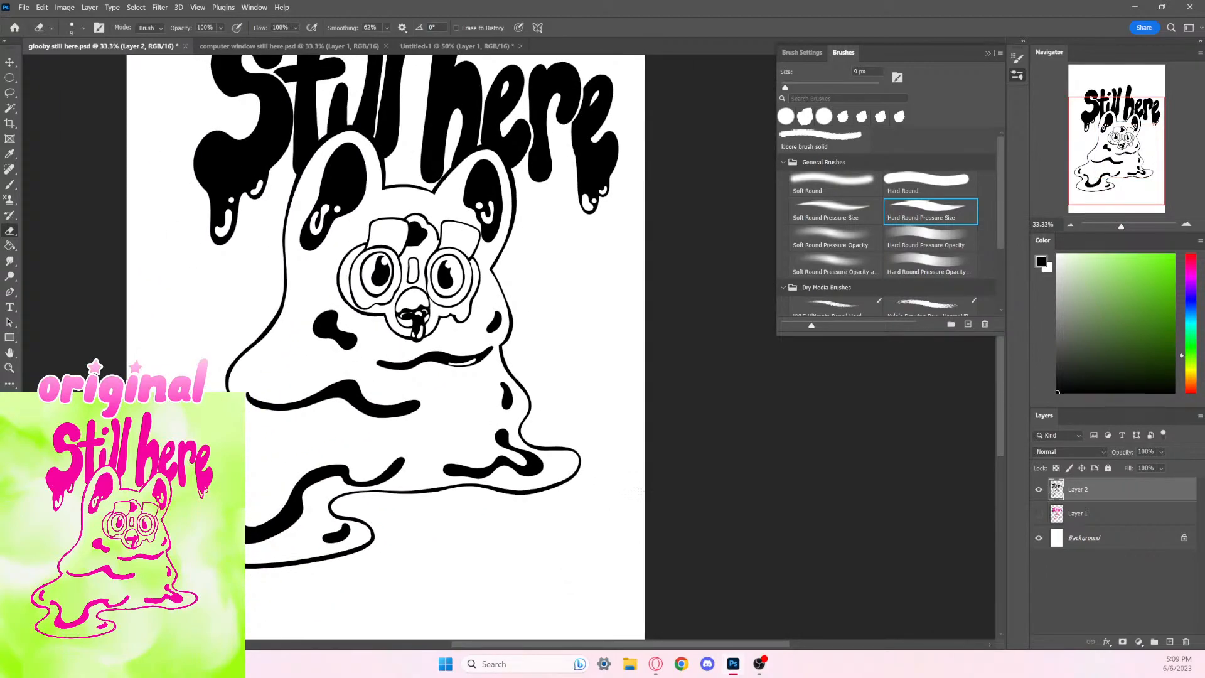
pyautogui.moveTo(321, 321)
pyautogui.mouseDown()
pyautogui.moveTo(327, 338)
pyautogui.moveTo(339, 335)
pyautogui.moveTo(321, 322)
pyautogui.mouseUp()
pyautogui.hotkey('ctrl', '+')
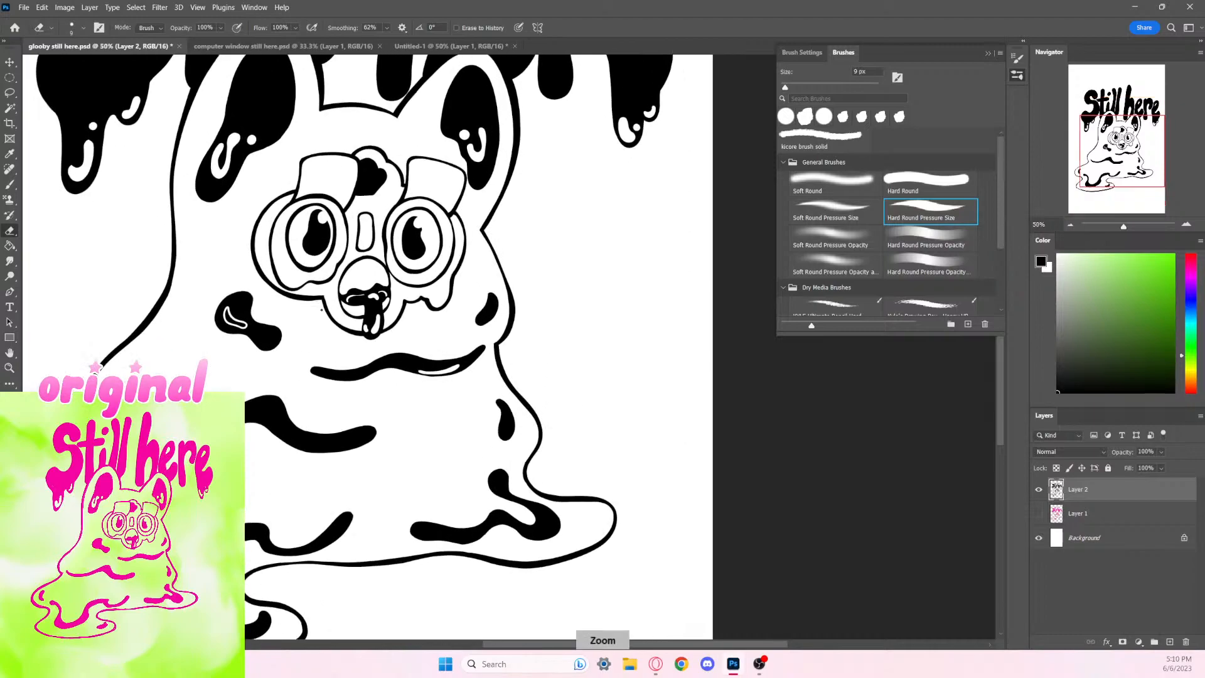
pyautogui.hotkey('ctrl', '+')
pyautogui.hotkey('ctrl', '+')
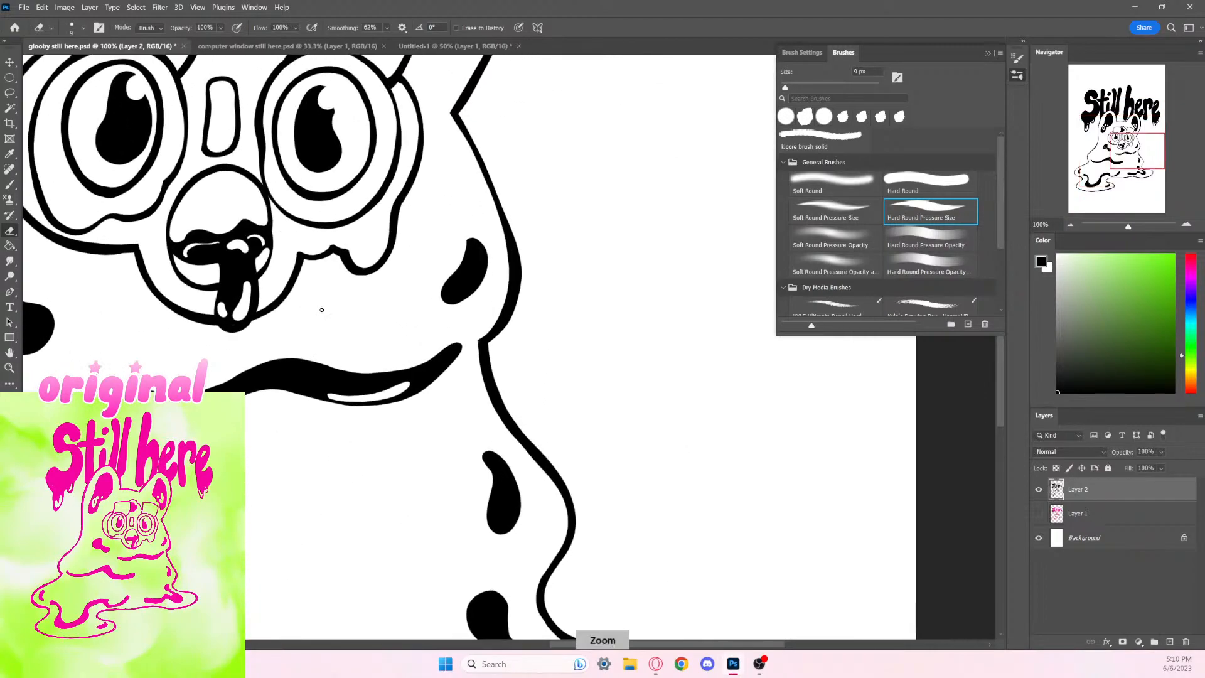
pyautogui.moveTo(210, 421)
pyautogui.mouseDown()
pyautogui.moveTo(497, 403)
pyautogui.moveTo(513, 413)
pyautogui.mouseUp()
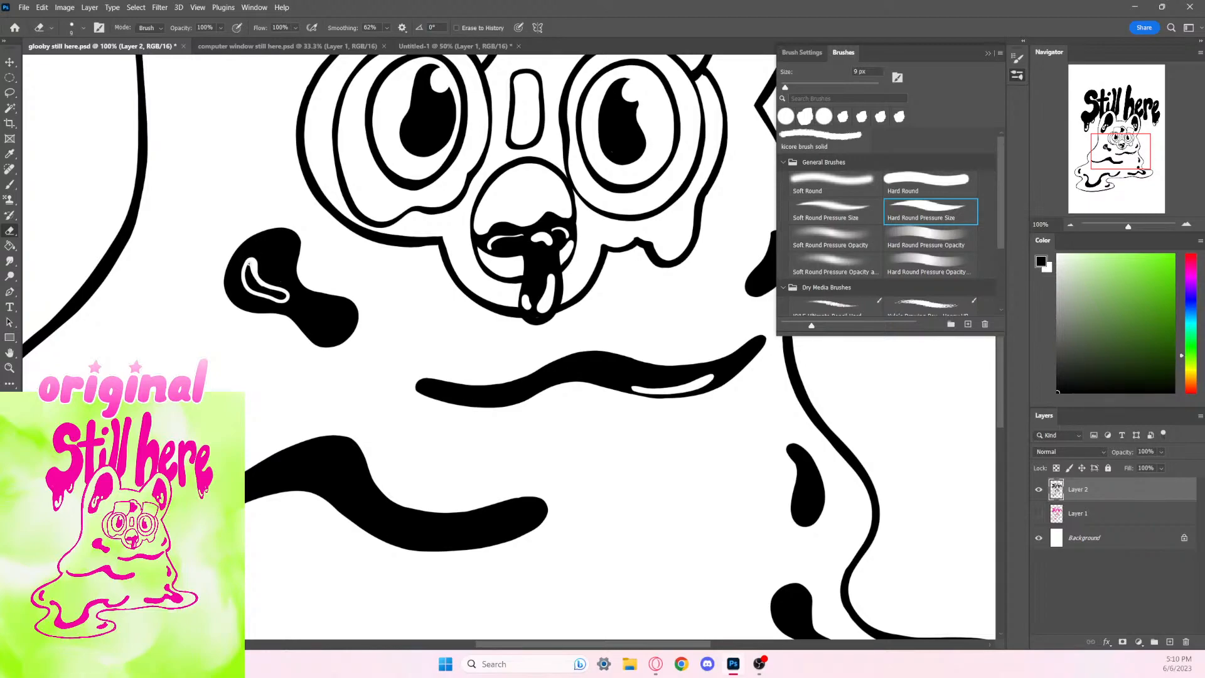
pyautogui.moveTo(249, 264)
pyautogui.mouseDown()
pyautogui.moveTo(250, 285)
pyautogui.moveTo(253, 276)
pyautogui.moveTo(287, 297)
pyautogui.moveTo(262, 280)
pyautogui.moveTo(281, 299)
pyautogui.mouseUp()
pyautogui.hotkey('ctrl', 'z')
# Step: Try carving a small highlight into the lower end of the dark drop on the right cheek with the 9 px eraser
pyautogui.moveTo(456, 535); pyautogui.dragTo(318, 520)
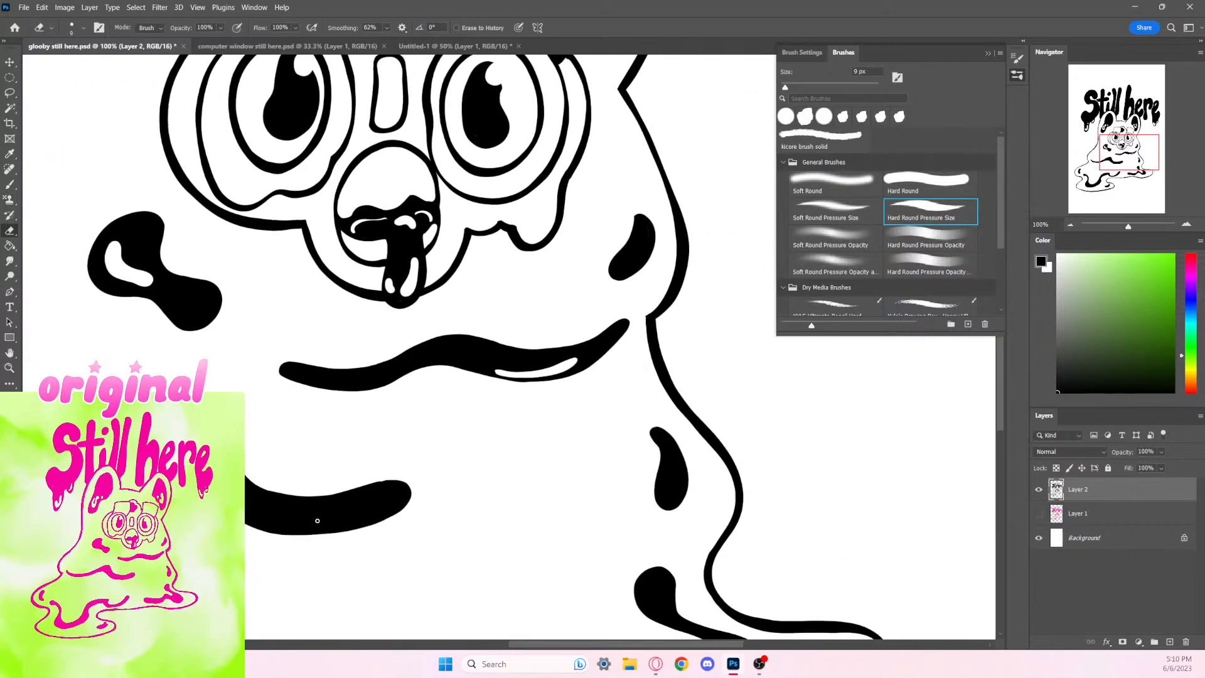
pyautogui.moveTo(615, 270)
pyautogui.mouseDown()
pyautogui.moveTo(639, 255)
pyautogui.moveTo(618, 270)
pyautogui.mouseUp()
pyautogui.hotkey('ctrl', 'z')
pyautogui.moveTo(587, 497); pyautogui.dragTo(596, 488)
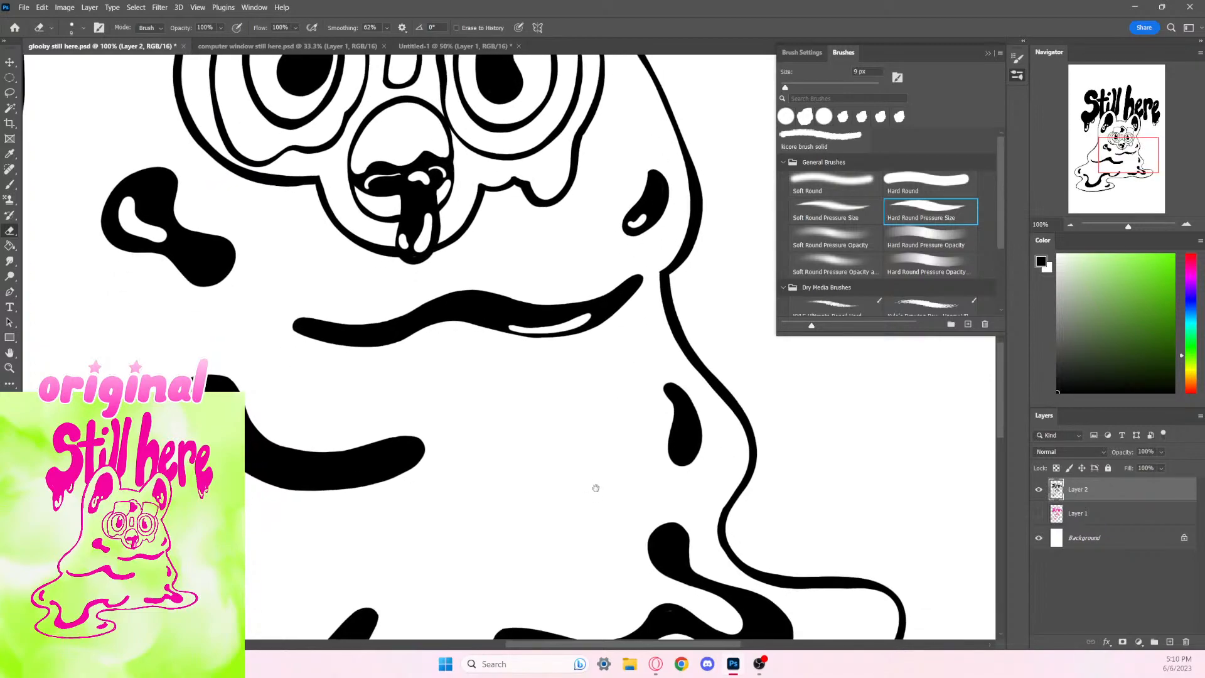
# Step: Undo the highlights carved into both cheek marks and the fold beneath the face
pyautogui.scroll(-2, 633, 458)
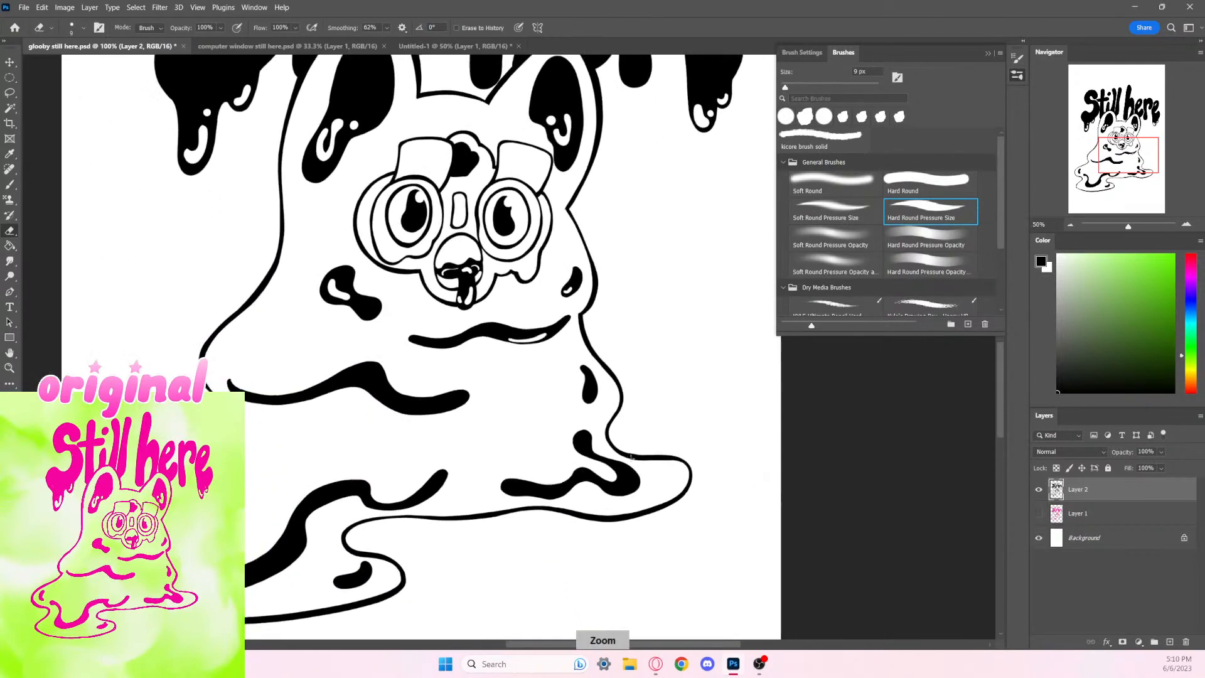
pyautogui.scroll(-1, 632, 458)
pyautogui.scroll(1, 630, 459)
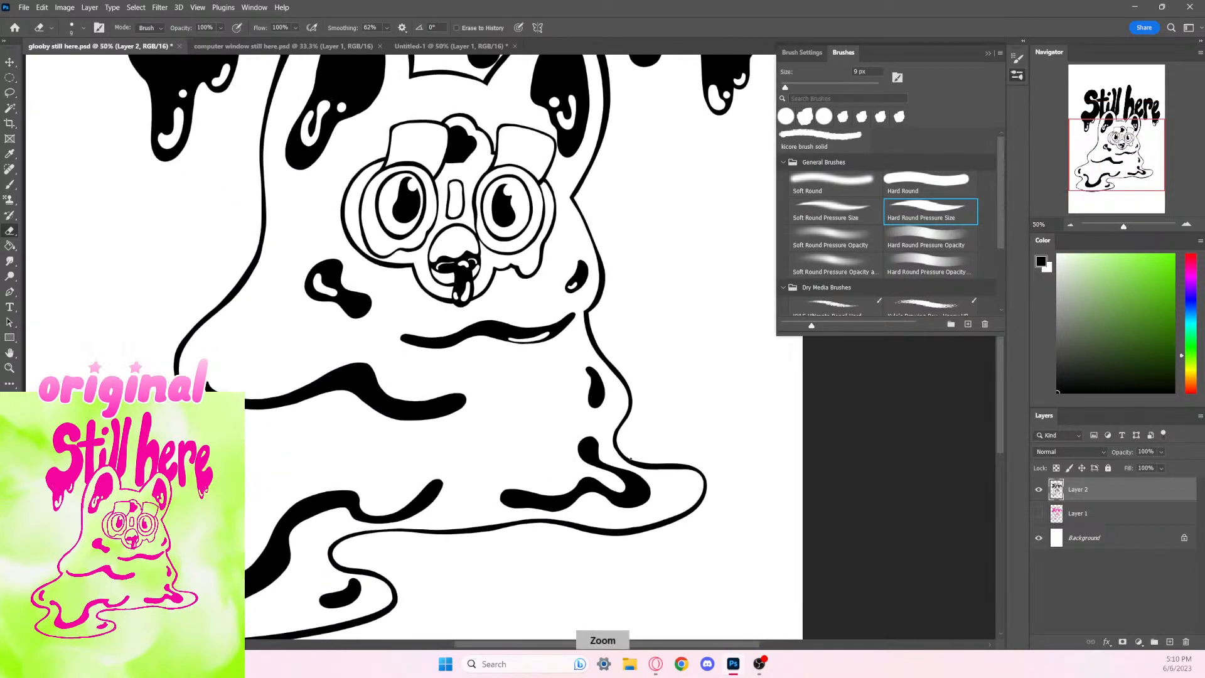
pyautogui.hotkey('ctrl', 'z')
pyautogui.hotkey('ctrl', 'z')
pyautogui.hotkey('ctrl', 'z')
pyautogui.hotkey('ctrl', 'z')
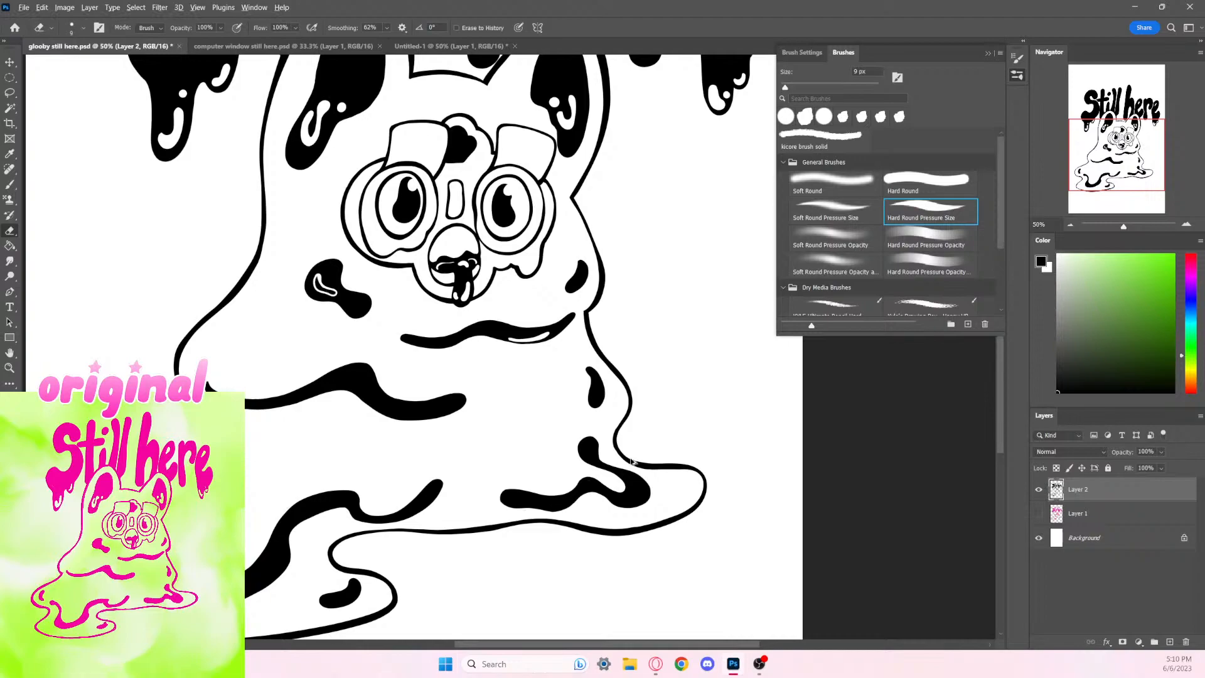
pyautogui.hotkey('ctrl', 'z')
pyautogui.hotkey('ctrl', 'z')
# Step: Examine the face, body folds and drips up close and within the whole illustration
pyautogui.scroll(-3, 630, 458)
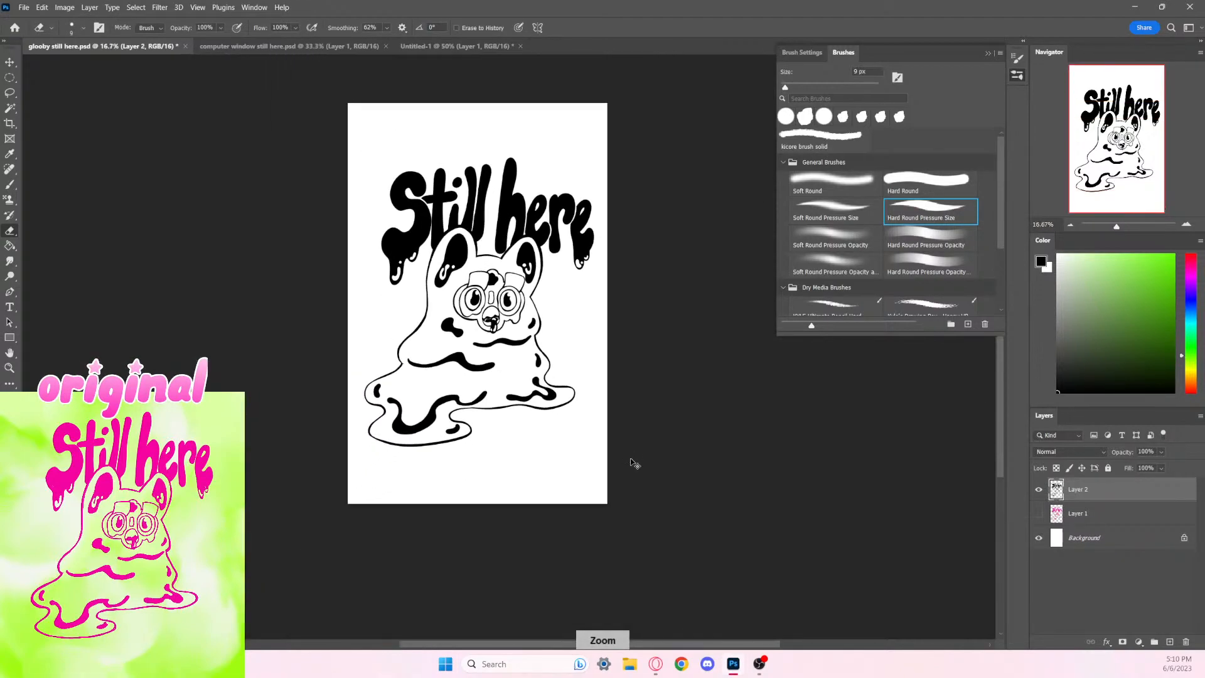
pyautogui.scroll(2, 631, 458)
pyautogui.scroll(1, 630, 458)
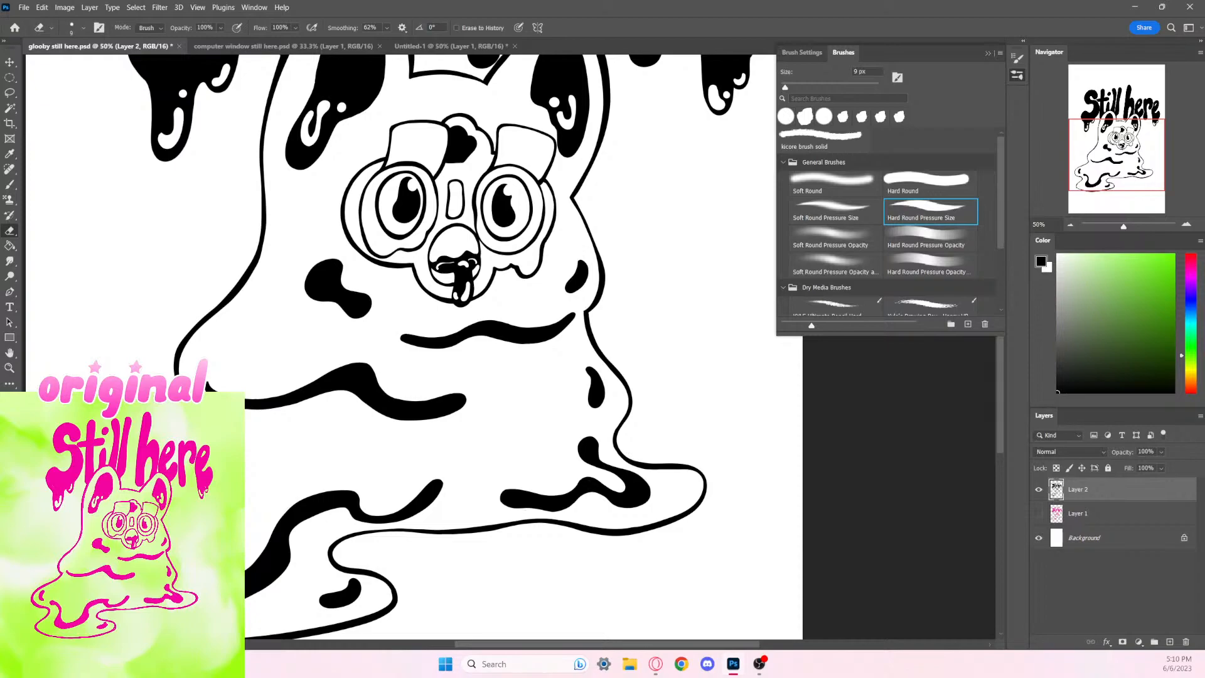
pyautogui.moveTo(441, 264); pyautogui.dragTo(453, 263)
pyautogui.hotkey('ctrl', '-')
pyautogui.hotkey('ctrl', '-')
pyautogui.hotkey('ctrl', '-')
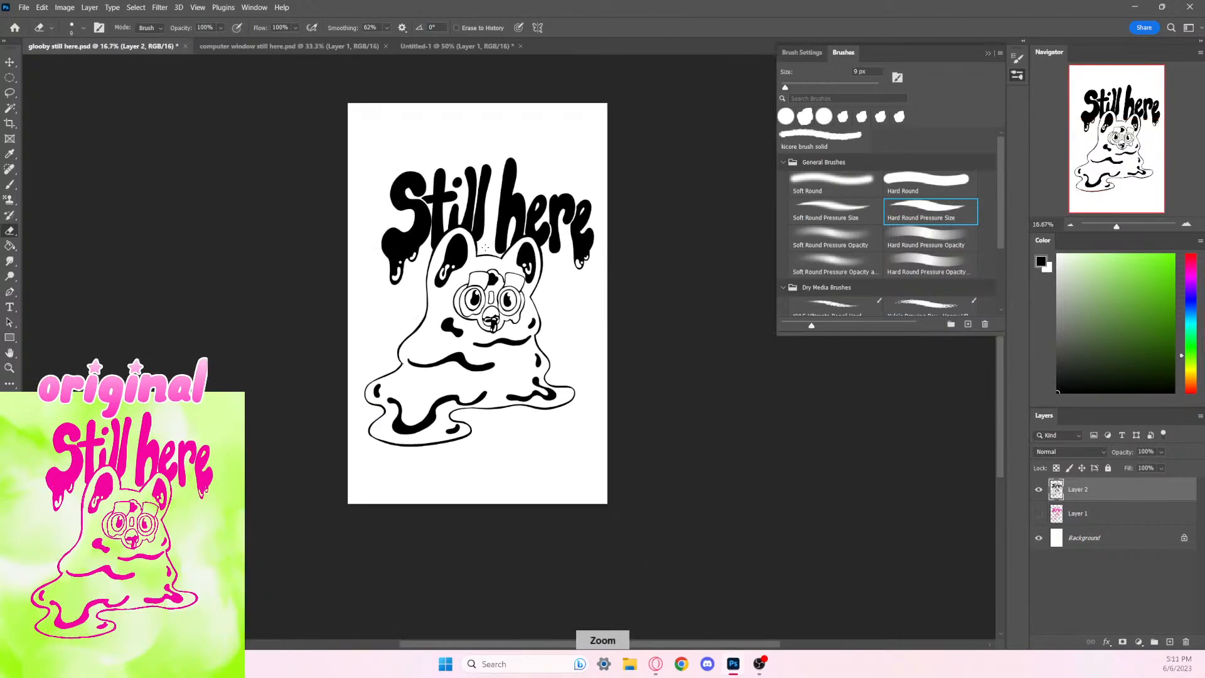
pyautogui.hotkey('ctrl', '+')
pyautogui.hotkey('ctrl', '+')
pyautogui.hotkey('ctrl', '+')
pyautogui.hotkey('ctrl', '+')
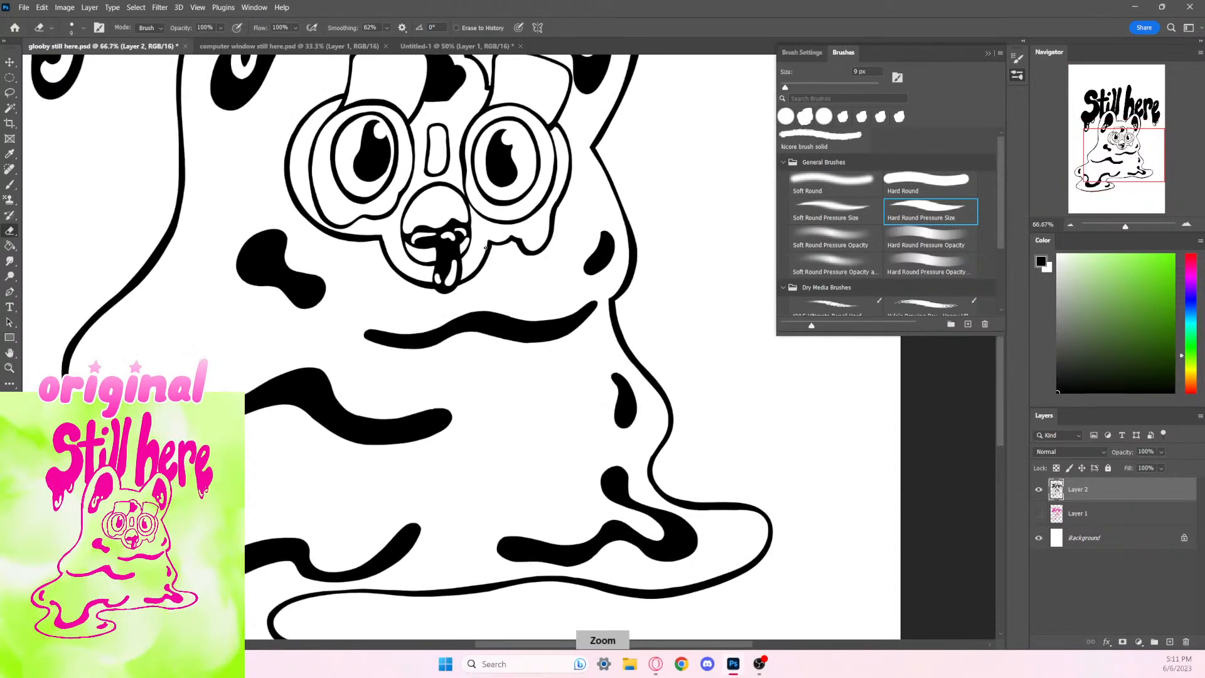
pyautogui.hotkey('ctrl', '-')
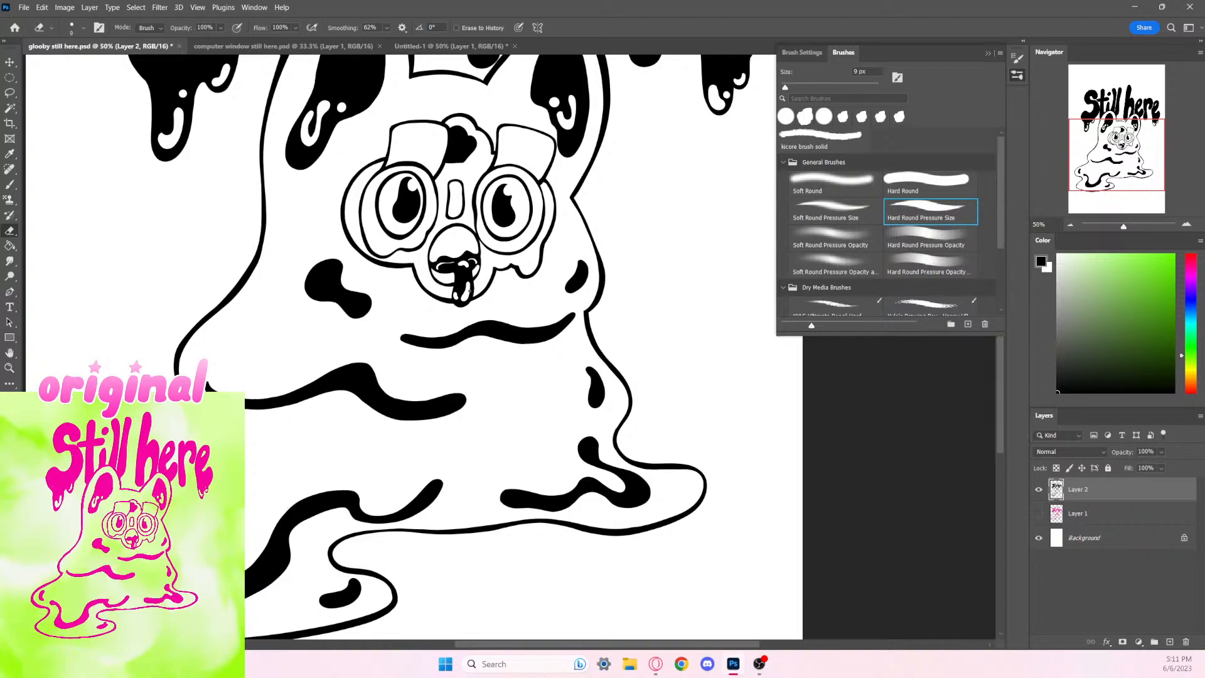
pyautogui.hotkey('ctrl', '-')
pyautogui.hotkey('ctrl', '-')
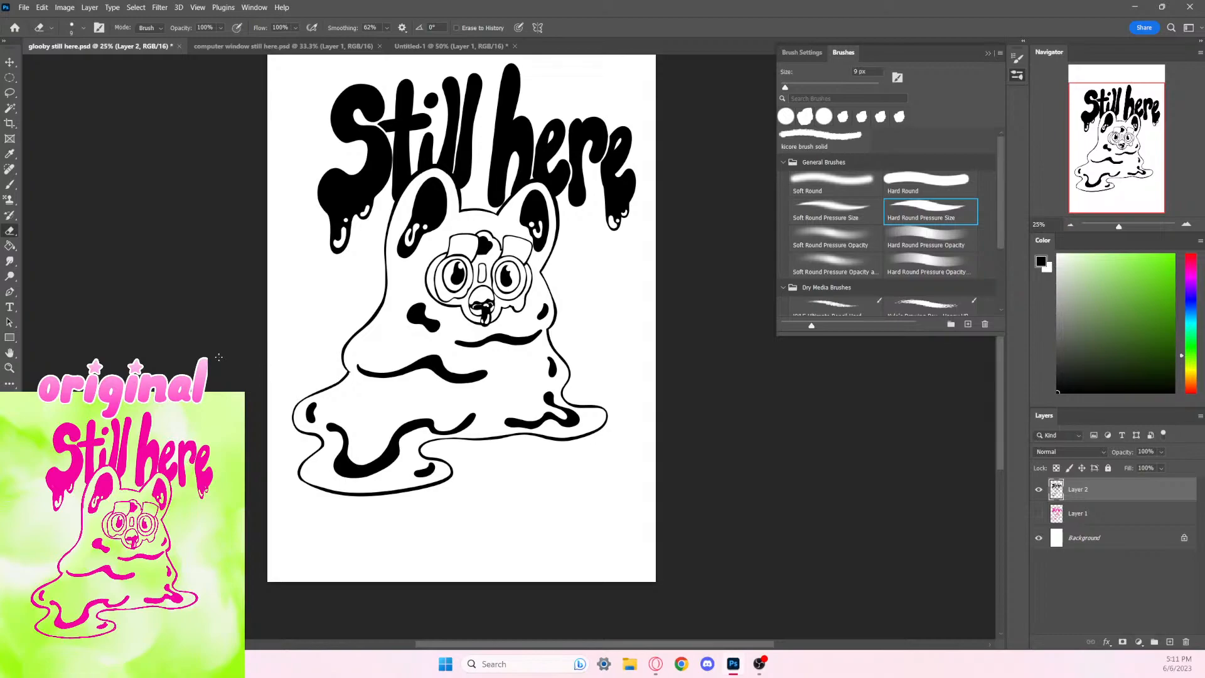
pyautogui.scroll(3, 369, 357)
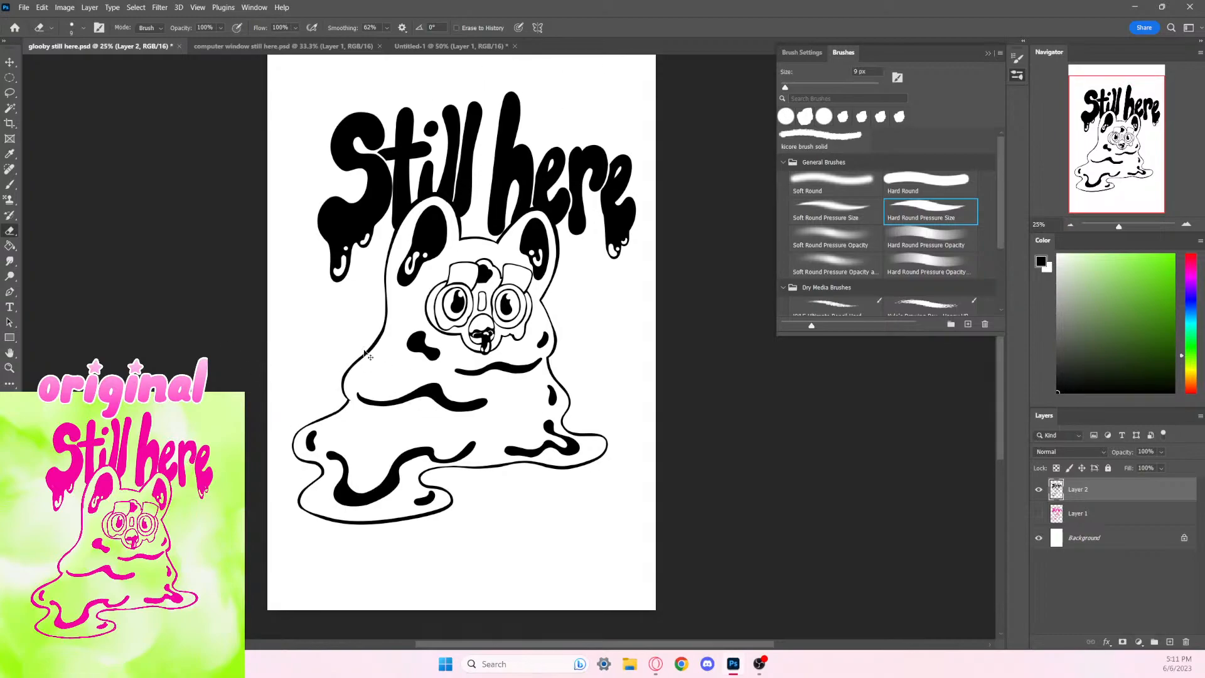
pyautogui.scroll(-2, 367, 355)
pyautogui.scroll(1, 363, 350)
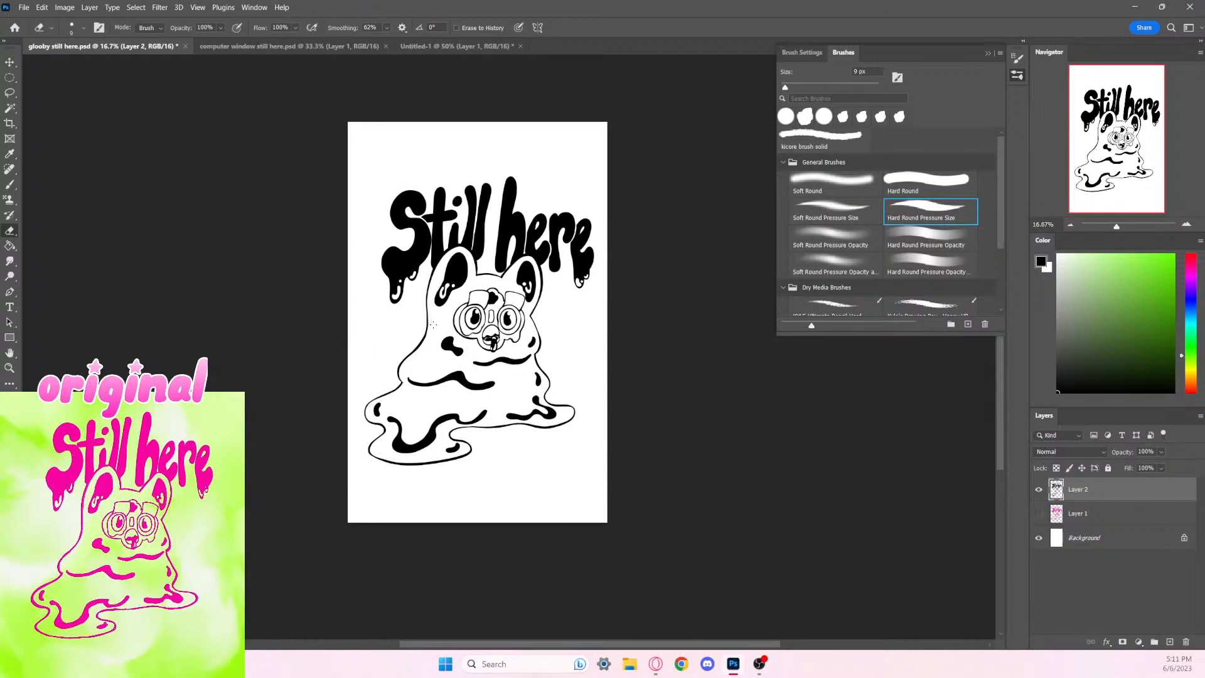
pyautogui.scroll(-3, 430, 322)
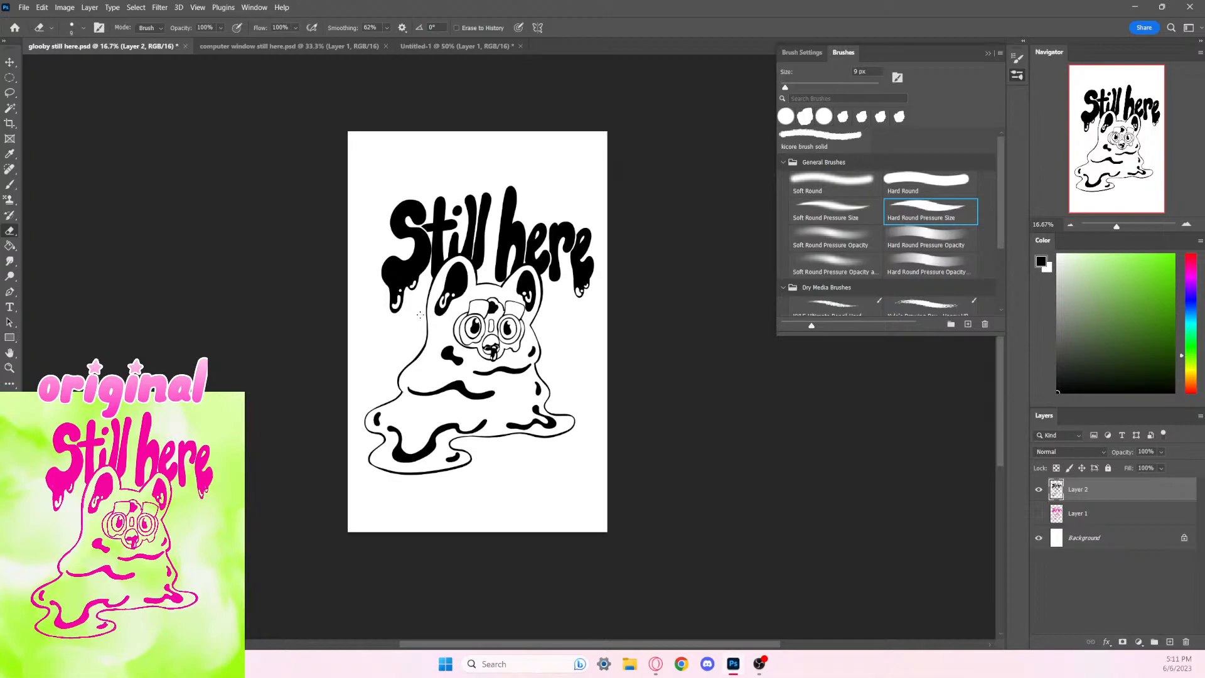
# Step: Try touching up the highlight in the S's longest drip with the 10 px black brush
pyautogui.scroll(3, 420, 314)
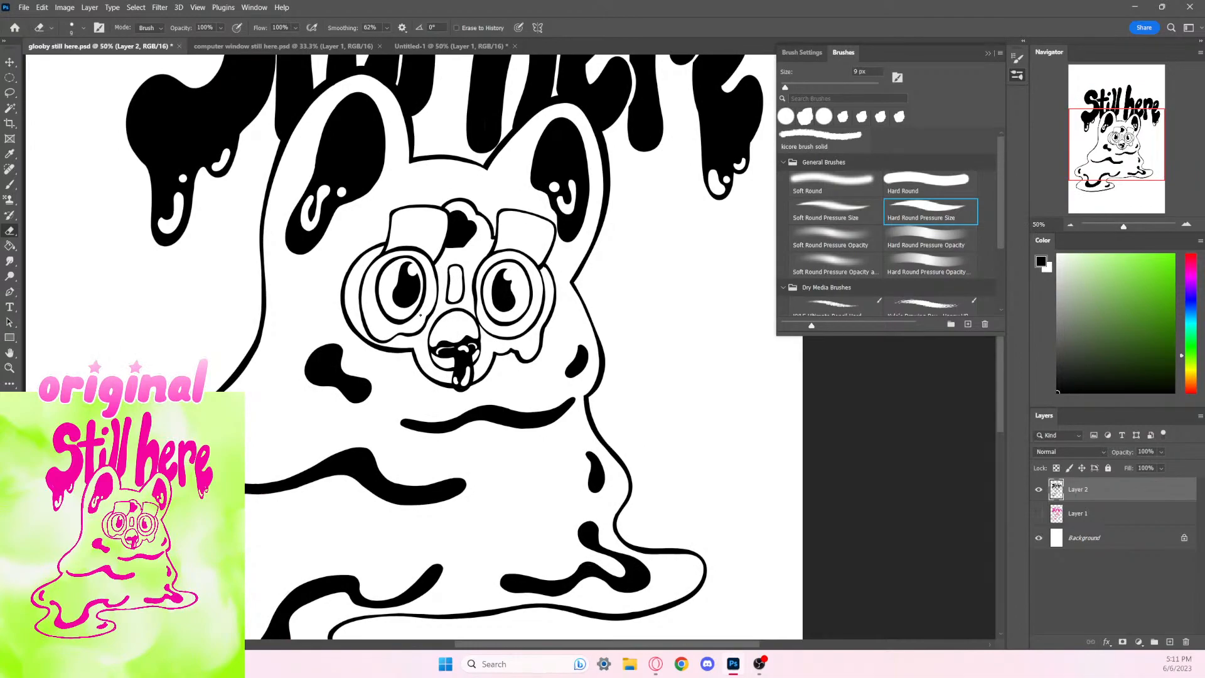
pyautogui.press('b')
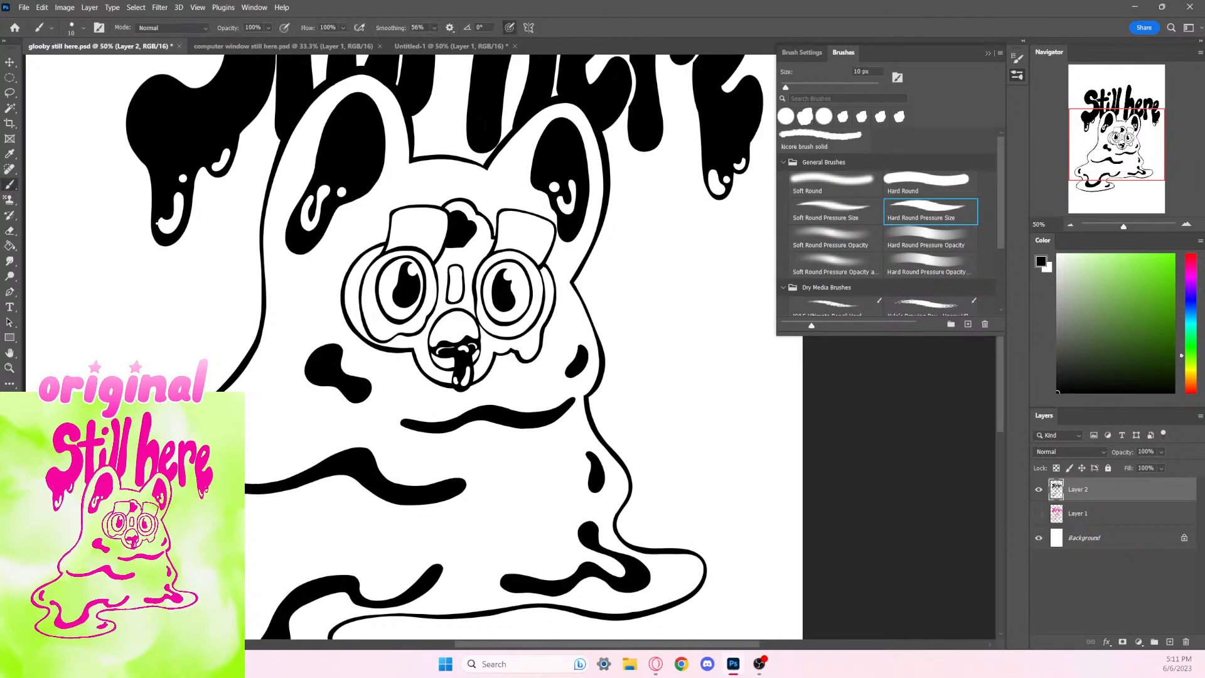
pyautogui.moveTo(177, 208)
pyautogui.mouseDown()
pyautogui.moveTo(173, 218)
pyautogui.moveTo(176, 187)
pyautogui.mouseUp()
pyautogui.hotkey('ctrl', 'z')
# Step: Touch up the upper edge of the snout's dark shape with the 10 px black brush
pyautogui.moveTo(539, 483); pyautogui.dragTo(260, 500)
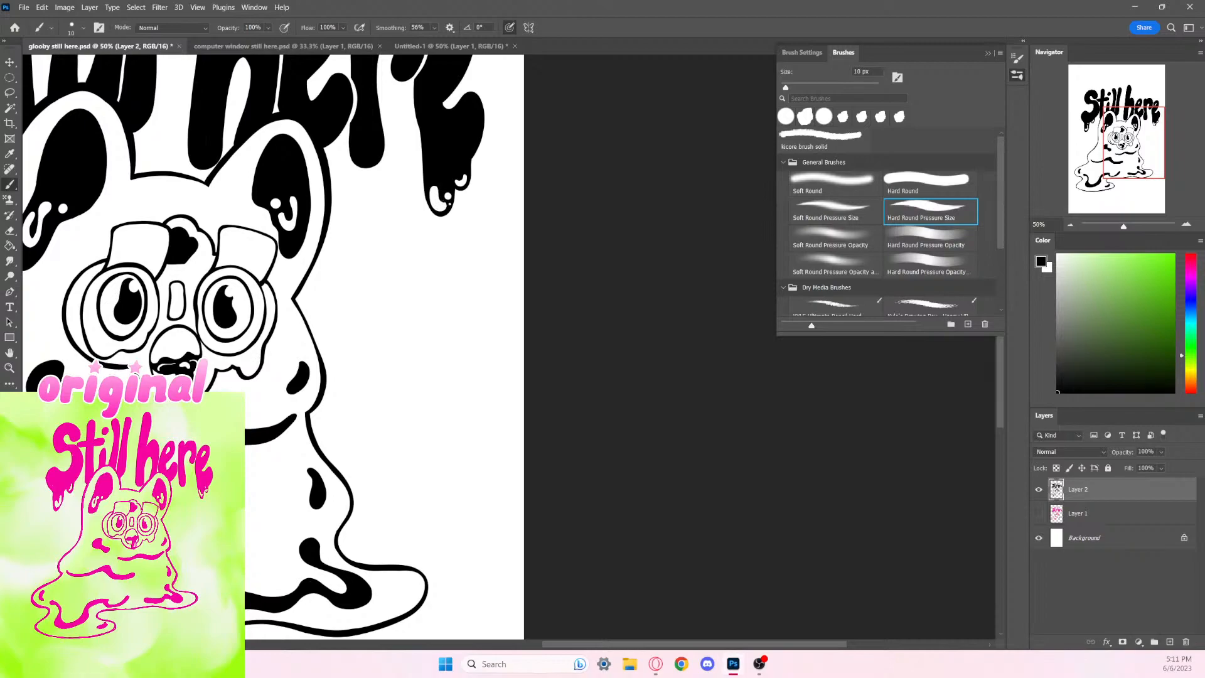
pyautogui.scroll(-3, 461, 184)
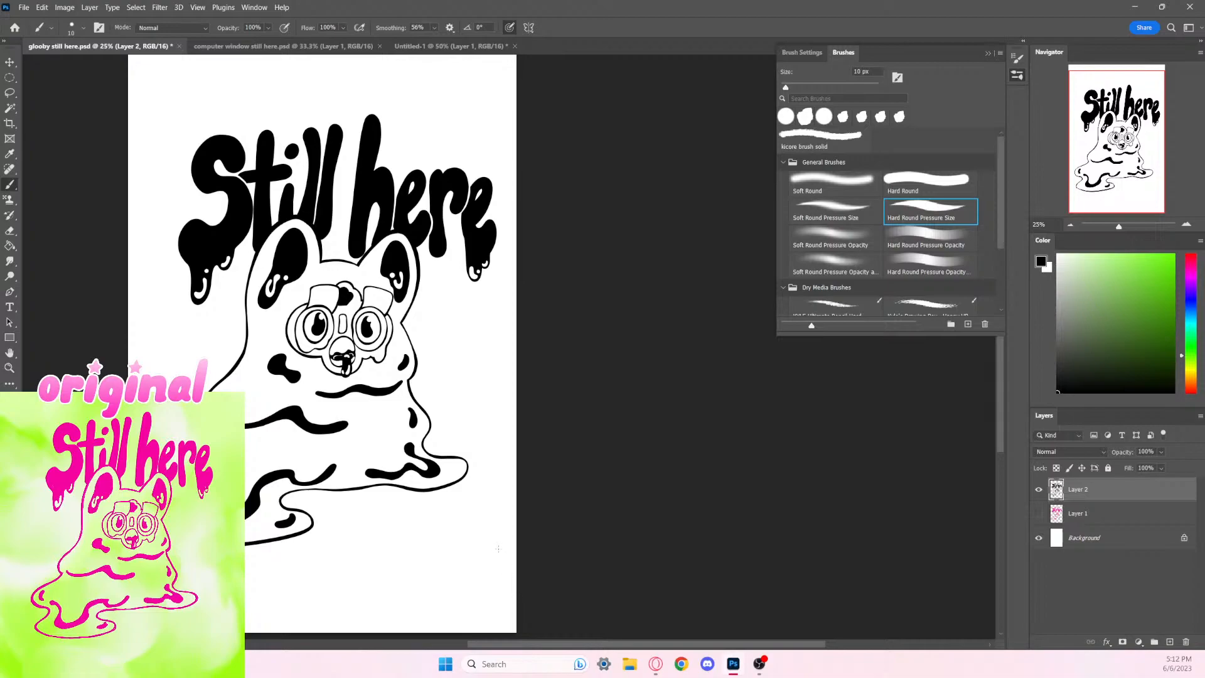
pyautogui.scroll(2, 480, 528)
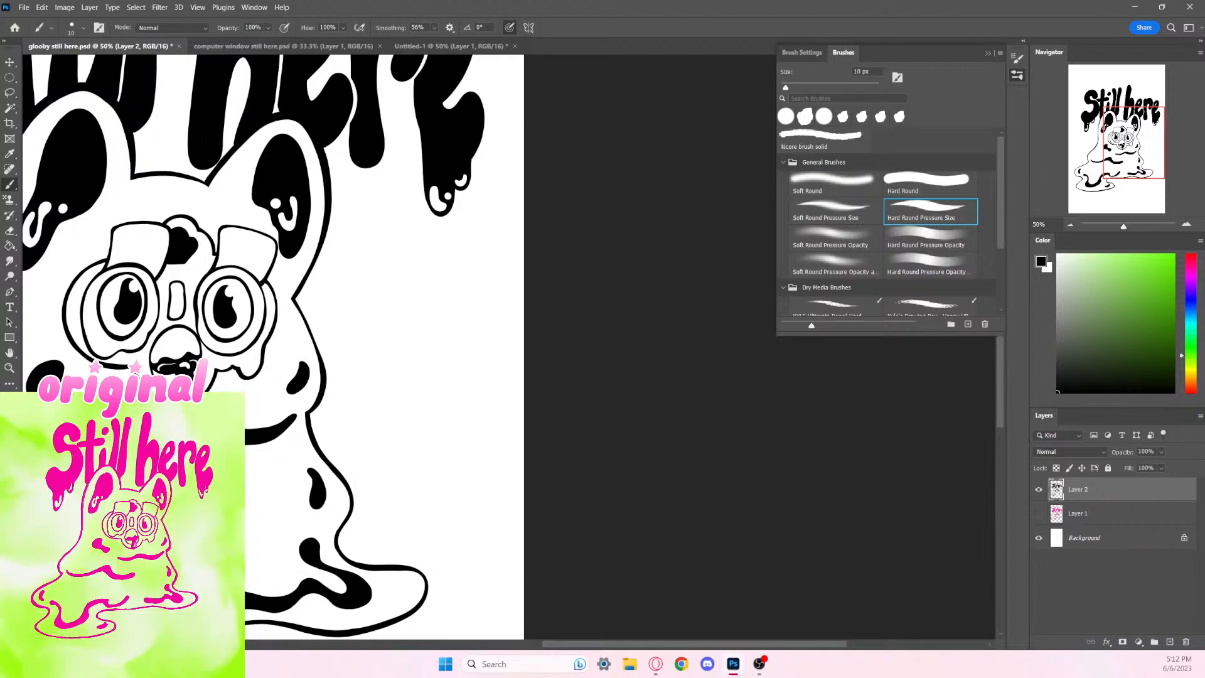
pyautogui.moveTo(155, 369); pyautogui.dragTo(164, 365)
pyautogui.hotkey('ctrl', '-')
pyautogui.hotkey('ctrl', '-')
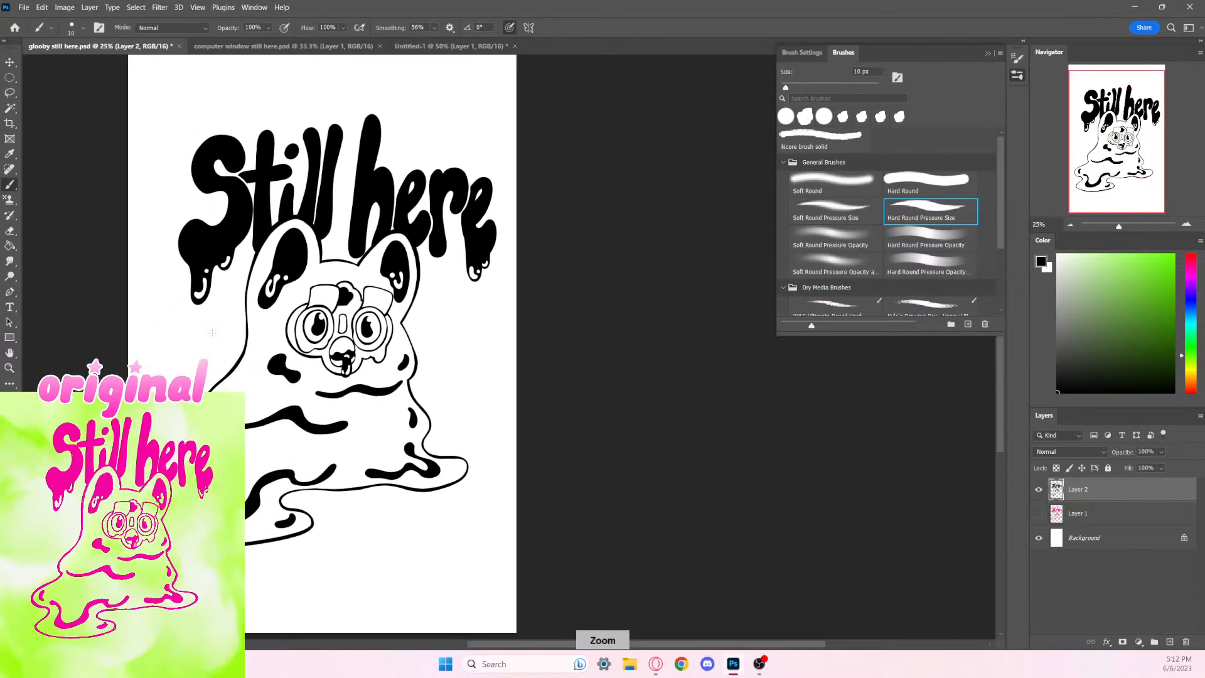
pyautogui.hotkey('ctrl', '+')
pyautogui.hotkey('ctrl', '+')
# Step: Examine the snout and face linework up close and within the whole illustration
pyautogui.press('e')
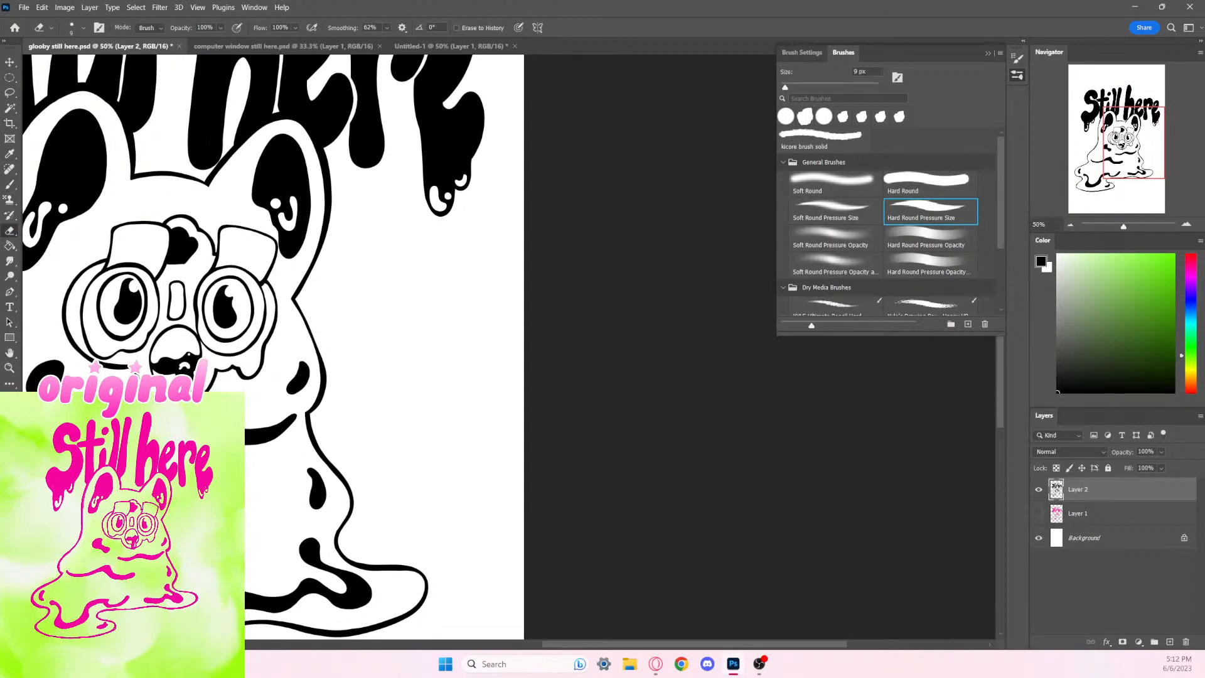
pyautogui.press('b')
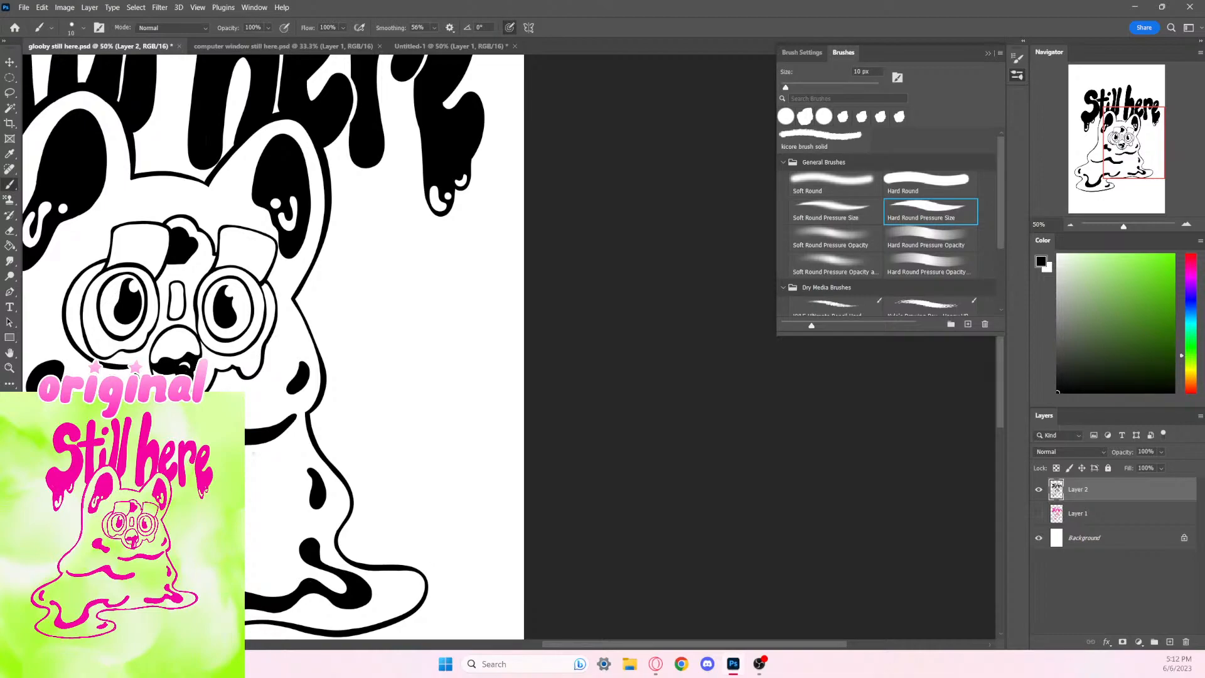
pyautogui.hotkey('ctrl', '-')
pyautogui.hotkey('ctrl', '-')
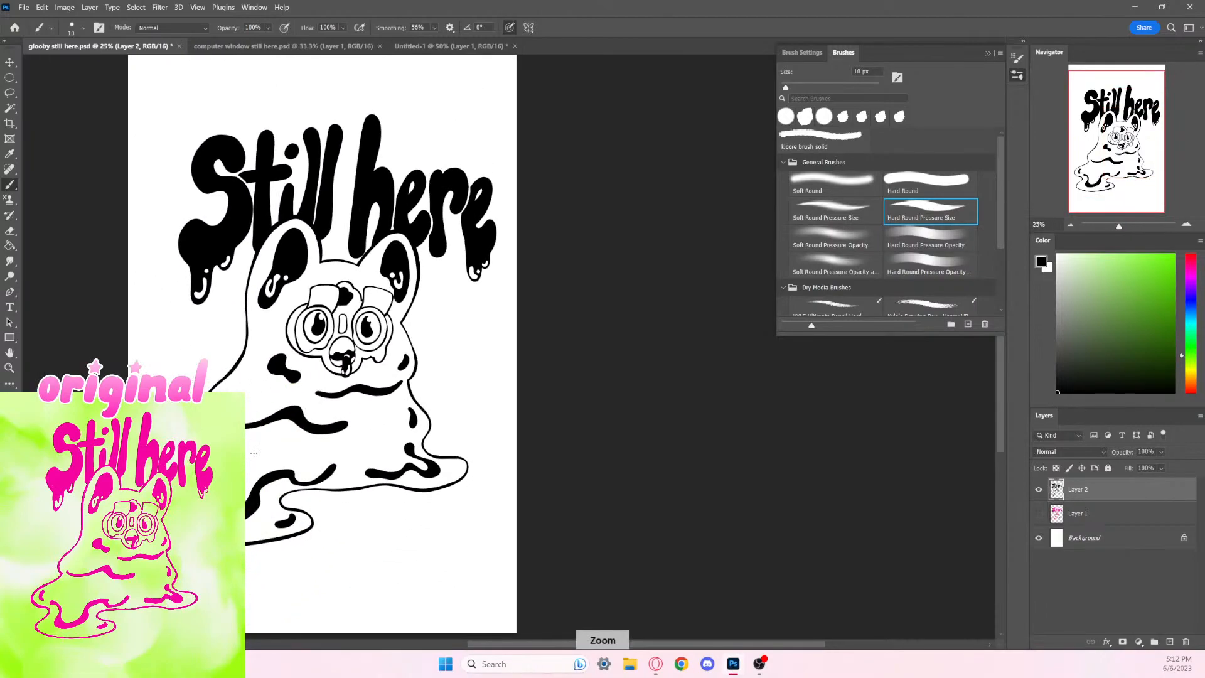
pyautogui.hotkey('ctrl', '+')
pyautogui.hotkey('ctrl', '+')
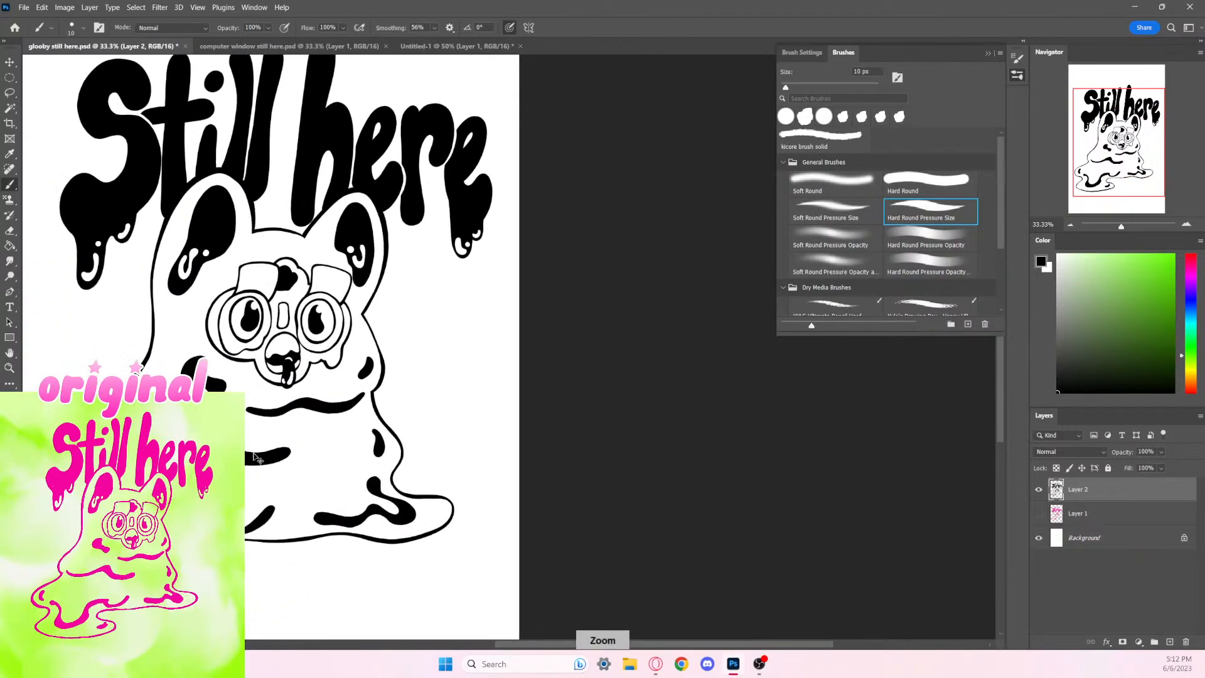
pyautogui.hotkey('ctrl', '-')
pyautogui.hotkey('ctrl', '-')
pyautogui.hotkey('ctrl', '-')
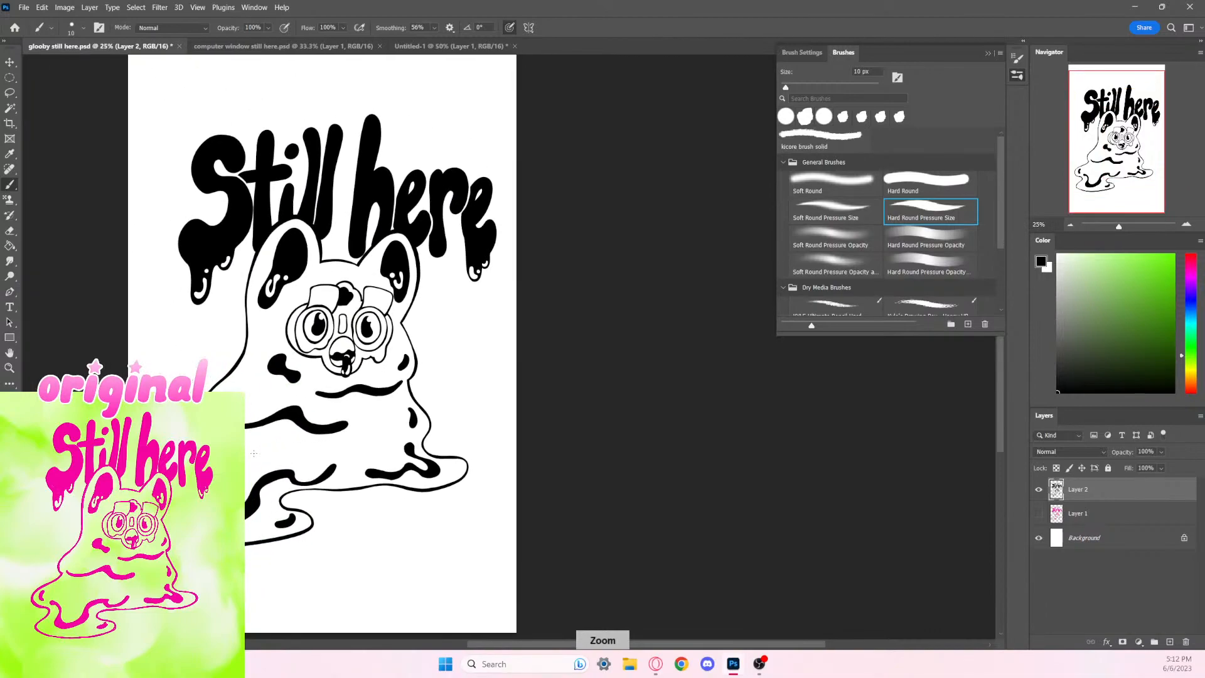
pyautogui.hotkey('ctrl', '+')
pyautogui.hotkey('ctrl', '+')
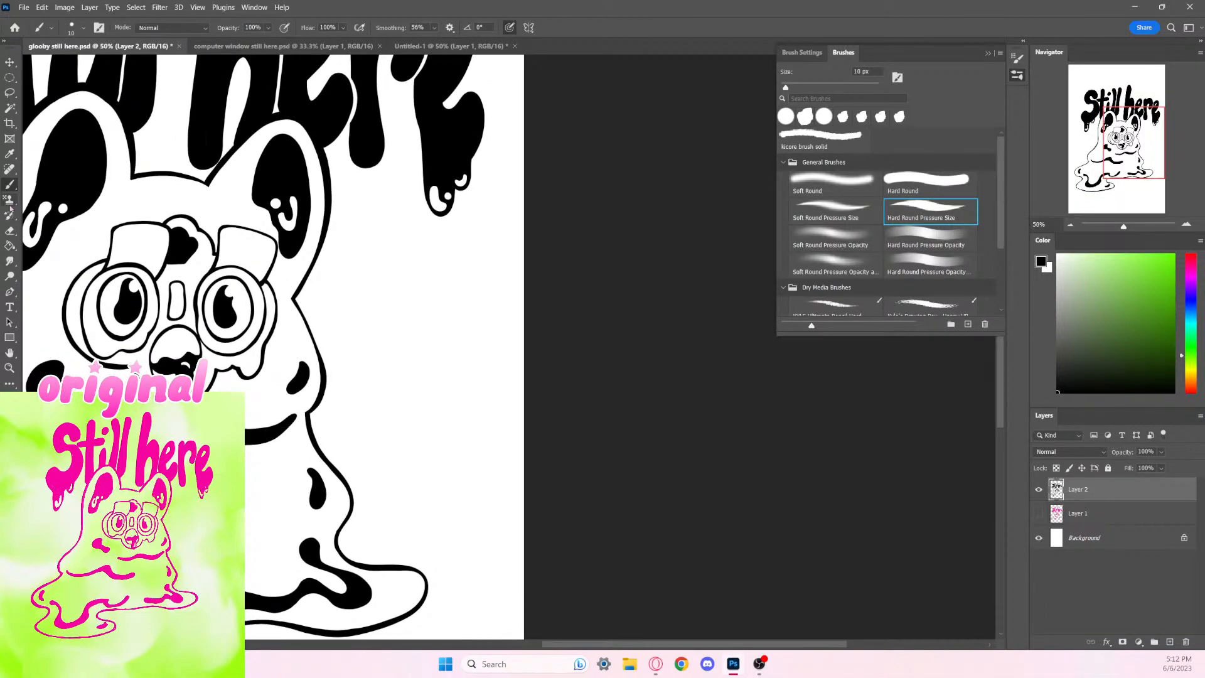
# Step: Carve a small curved highlight into the dark shape on the snout with the 9 px eraser
pyautogui.press('e')
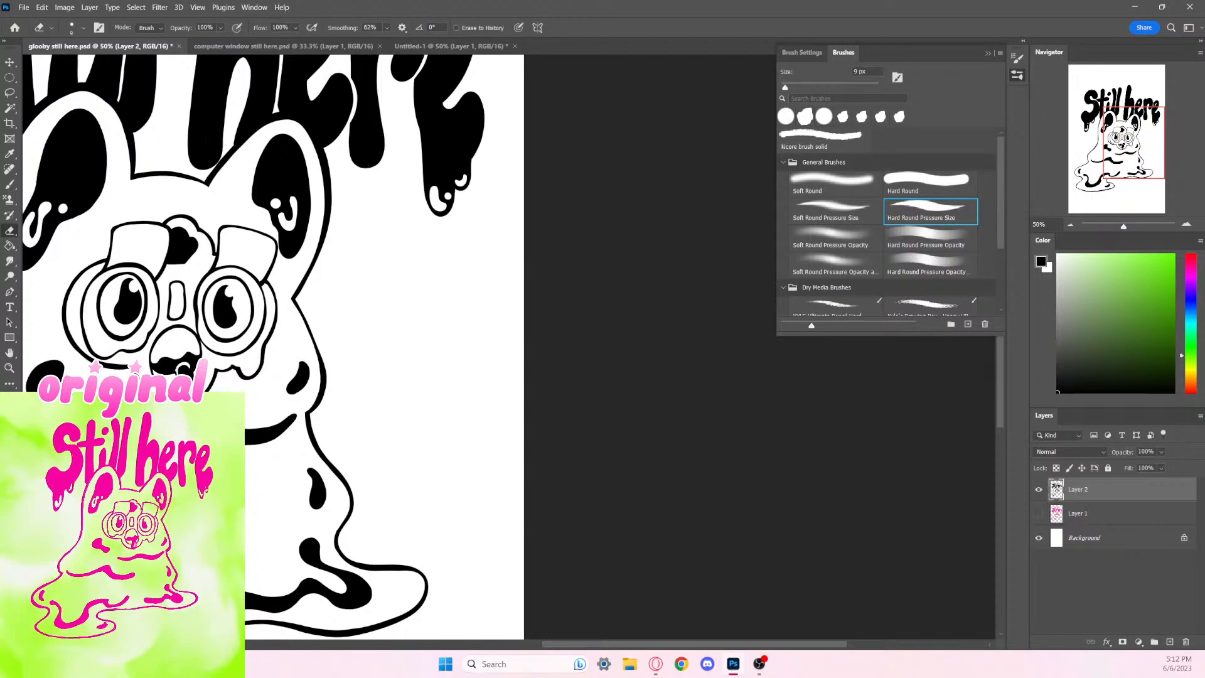
pyautogui.moveTo(190, 369); pyautogui.dragTo(183, 369)
pyautogui.press('b')
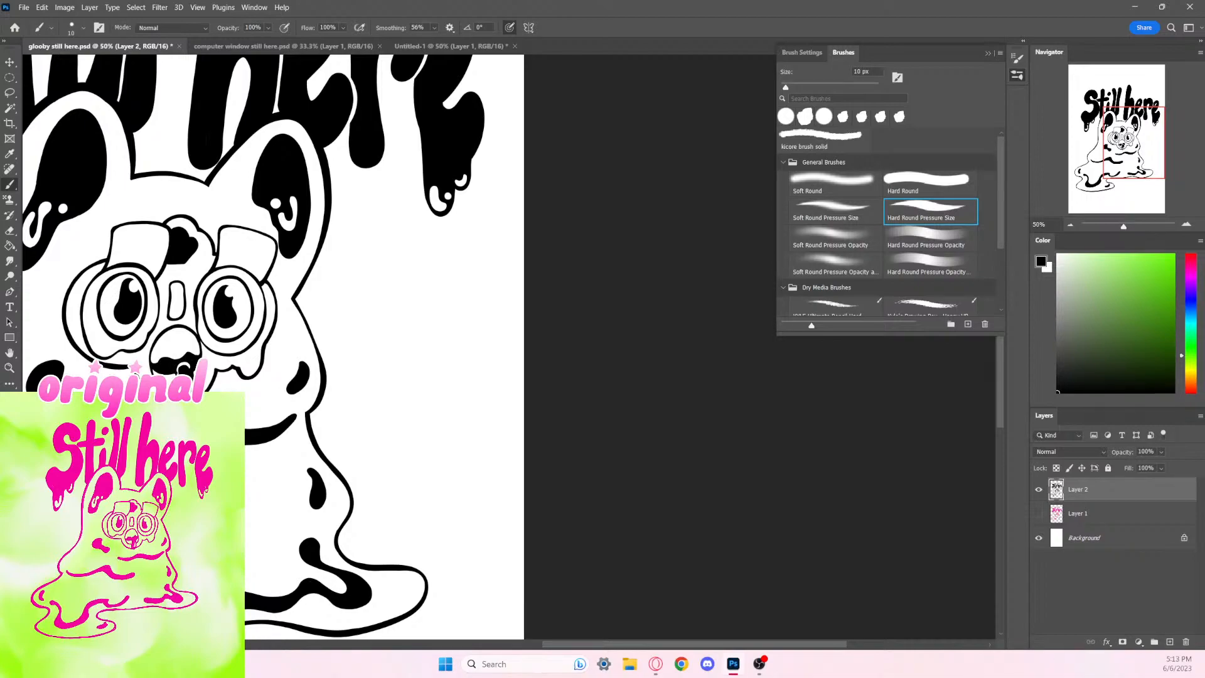
pyautogui.press('e')
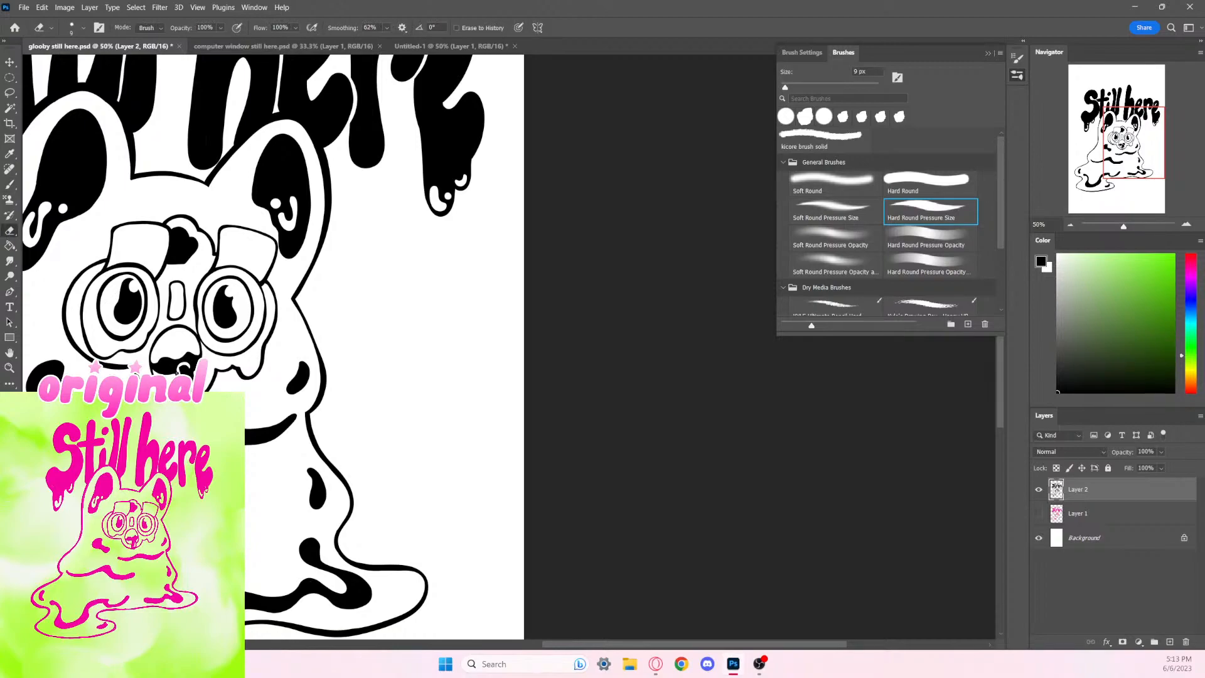
pyautogui.moveTo(188, 370); pyautogui.dragTo(179, 371)
pyautogui.moveTo(178, 367); pyautogui.dragTo(179, 372)
pyautogui.press('b')
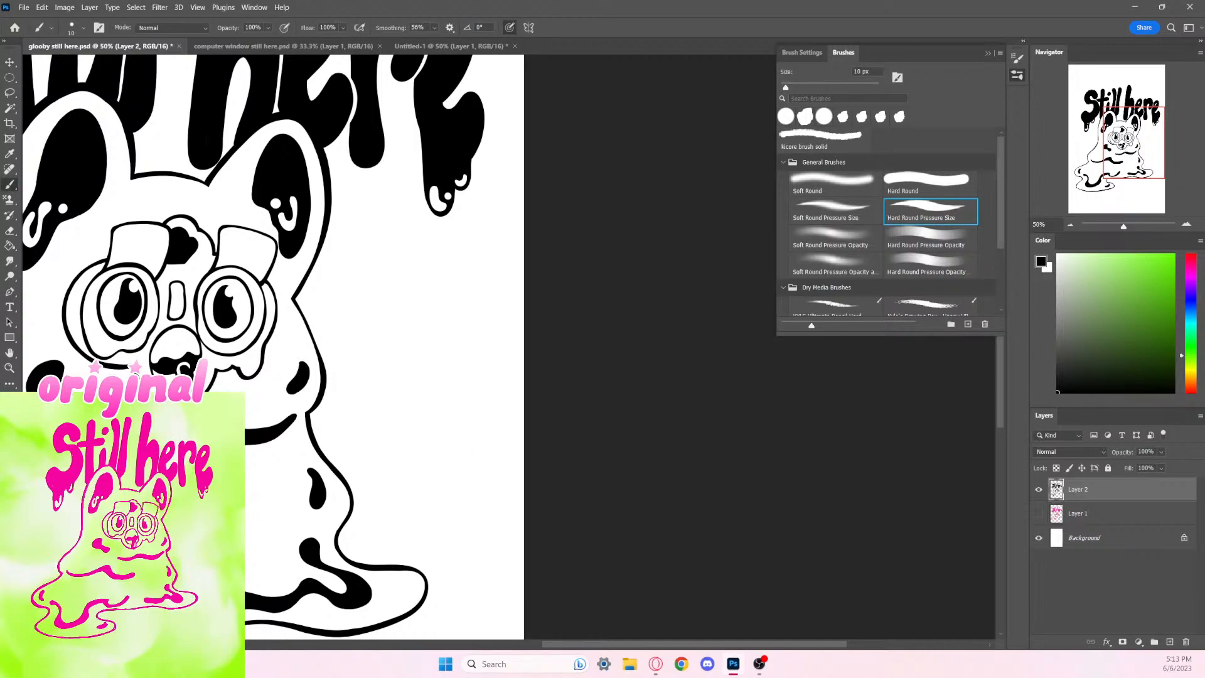
# Step: Refine the curved highlight inside the snout's dark shape with the 9 px eraser
pyautogui.hotkey('ctrl', '-')
pyautogui.hotkey('ctrl', '-')
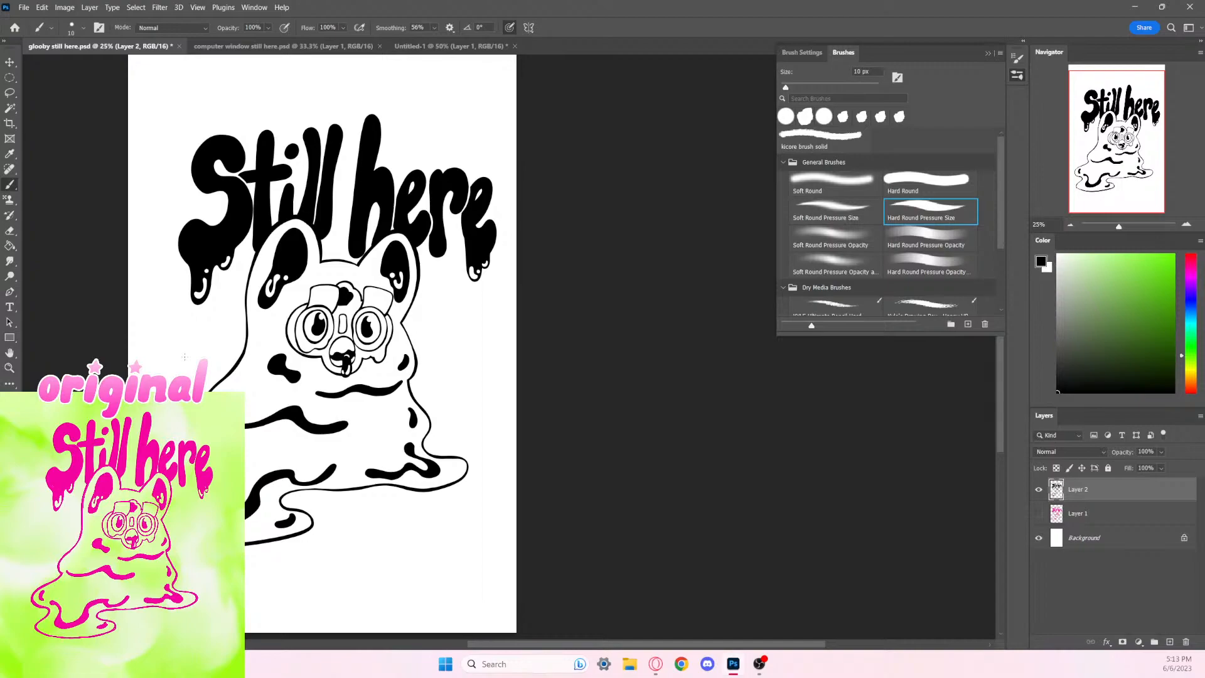
pyautogui.hotkey('ctrl', '+')
pyautogui.hotkey('ctrl', '+')
pyautogui.hotkey('ctrl', '+')
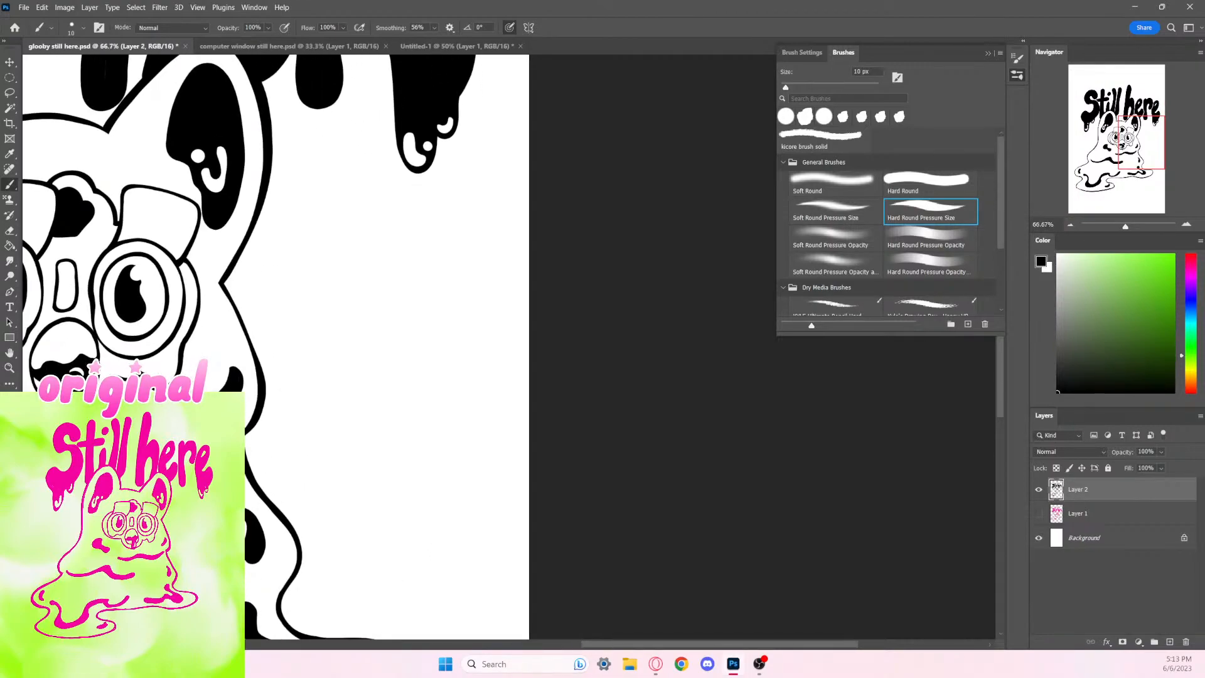
pyautogui.press('e')
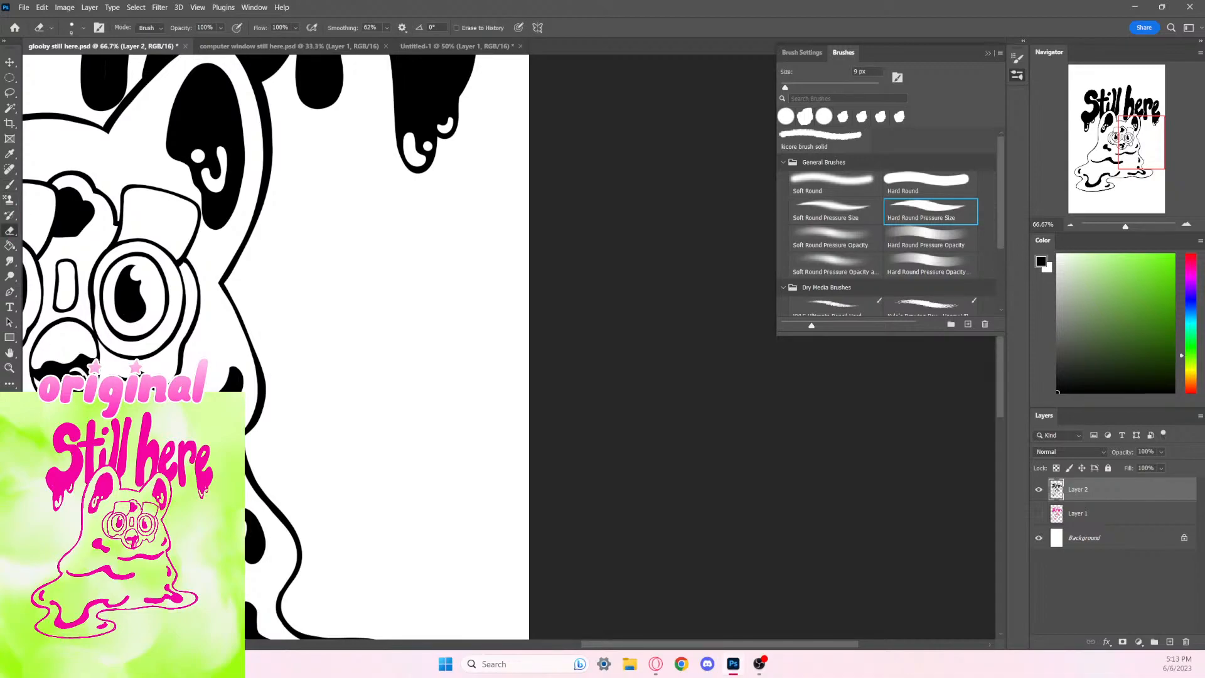
pyautogui.moveTo(277, 510); pyautogui.dragTo(455, 463)
pyautogui.press('b')
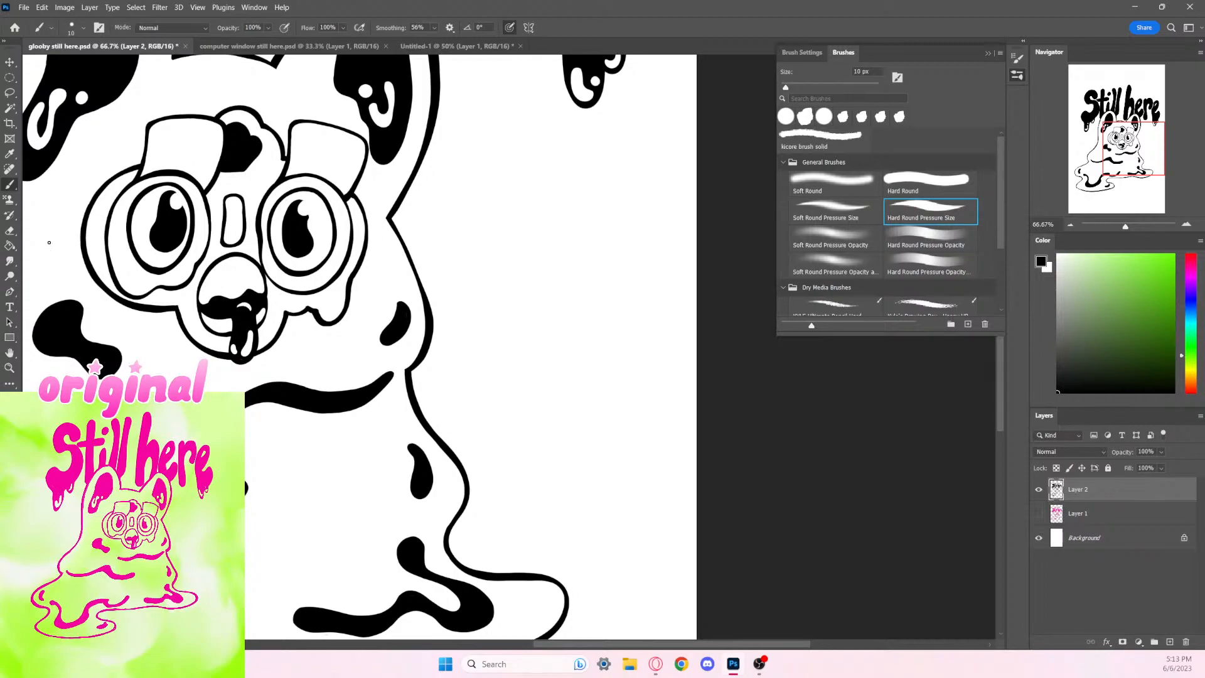
pyautogui.press('e')
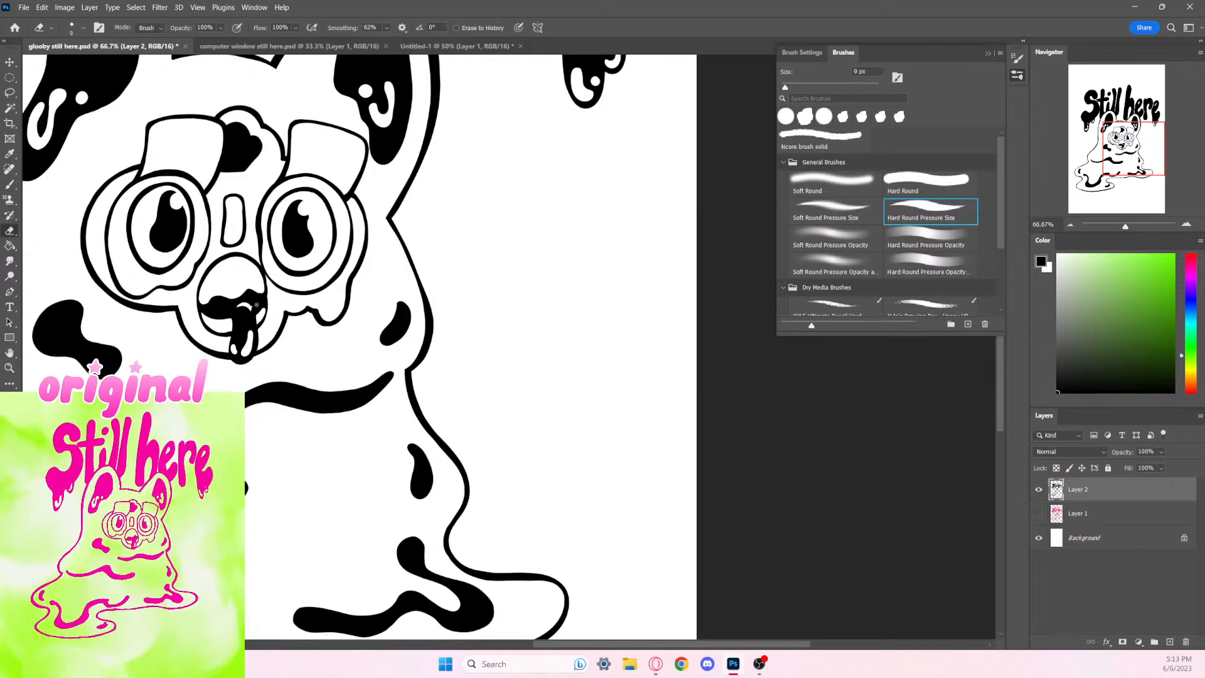
pyautogui.moveTo(248, 308); pyautogui.dragTo(252, 309)
pyautogui.press('b')
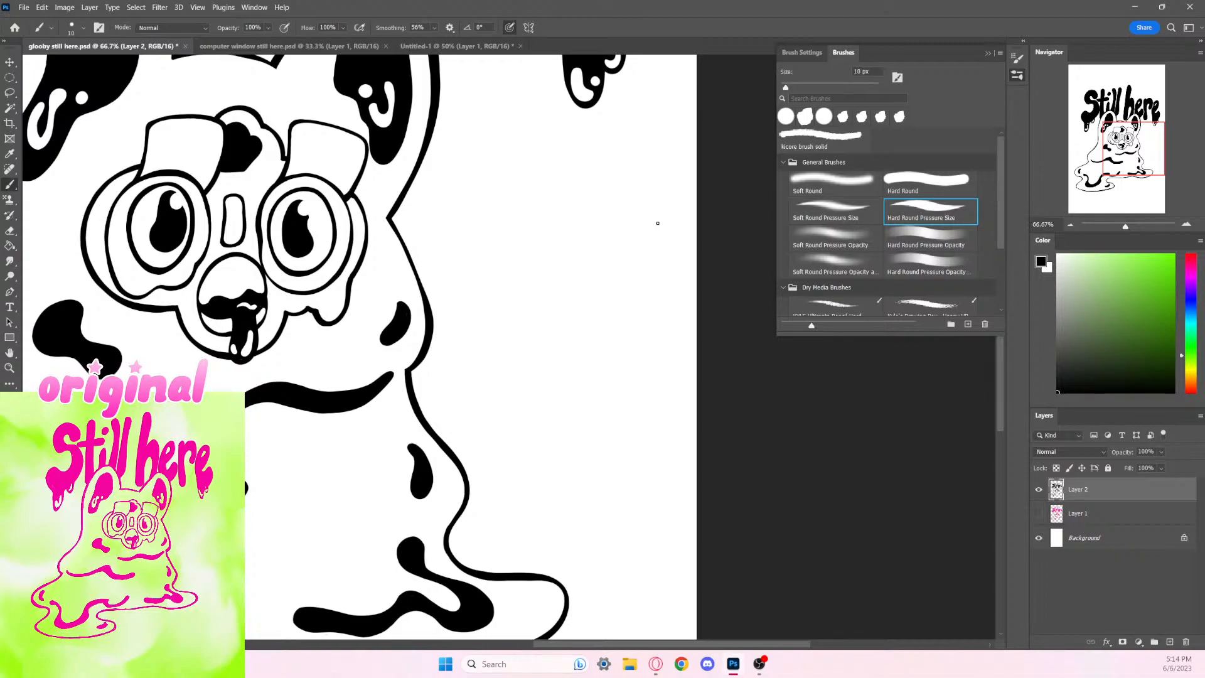
# Step: Try opening a wide white band across the snout's dark shape with the 9 px eraser and reshaping its edges with the 10 px black brush
pyautogui.hotkey('ctrl', '-')
pyautogui.hotkey('ctrl', '-')
pyautogui.hotkey('ctrl', '+')
pyautogui.hotkey('ctrl', '+')
pyautogui.hotkey('ctrl', '+')
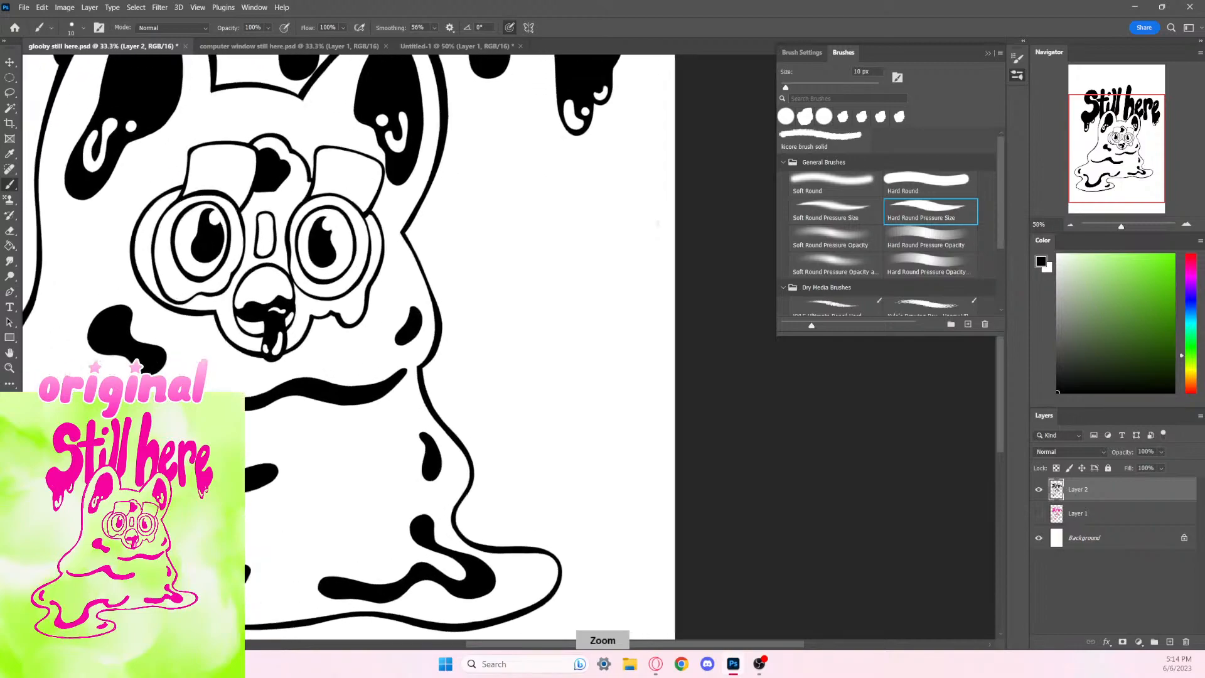
pyautogui.hotkey('ctrl', '-')
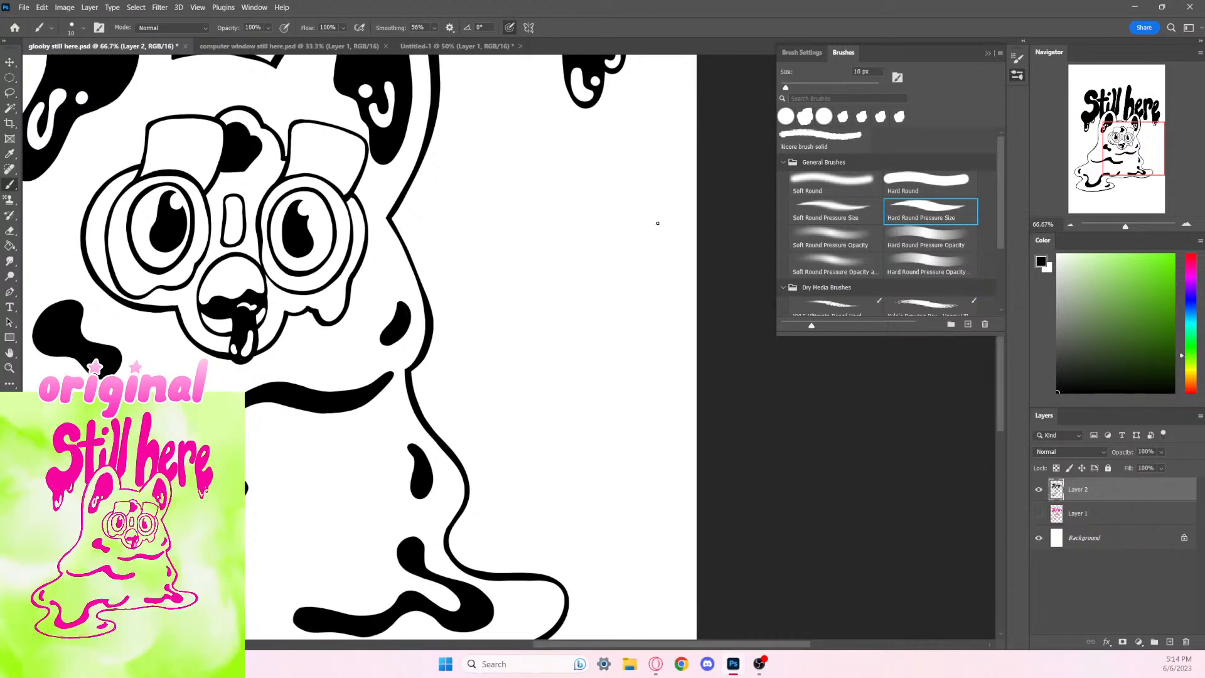
pyautogui.press('e')
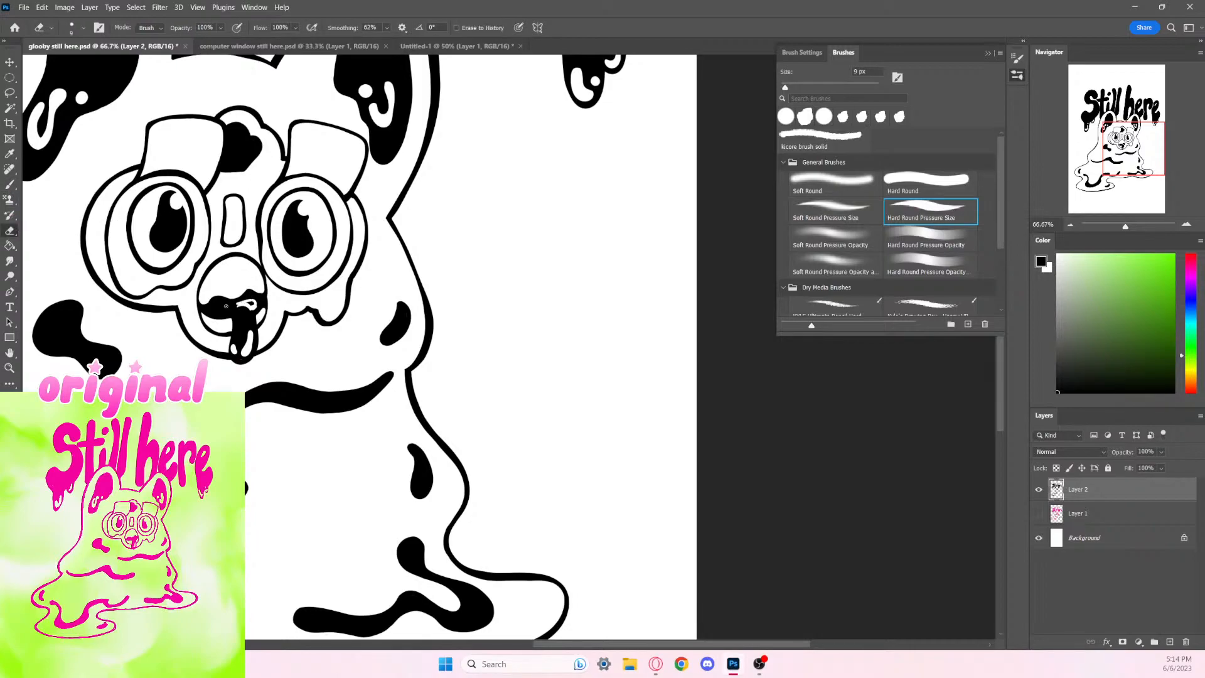
pyautogui.moveTo(226, 306)
pyautogui.mouseDown()
pyautogui.moveTo(211, 311)
pyautogui.moveTo(254, 306)
pyautogui.mouseUp()
pyautogui.moveTo(237, 318)
pyautogui.mouseDown()
pyautogui.moveTo(249, 306)
pyautogui.moveTo(240, 314)
pyautogui.mouseUp()
pyautogui.click(10, 185)
pyautogui.moveTo(214, 305); pyautogui.dragTo(262, 300)
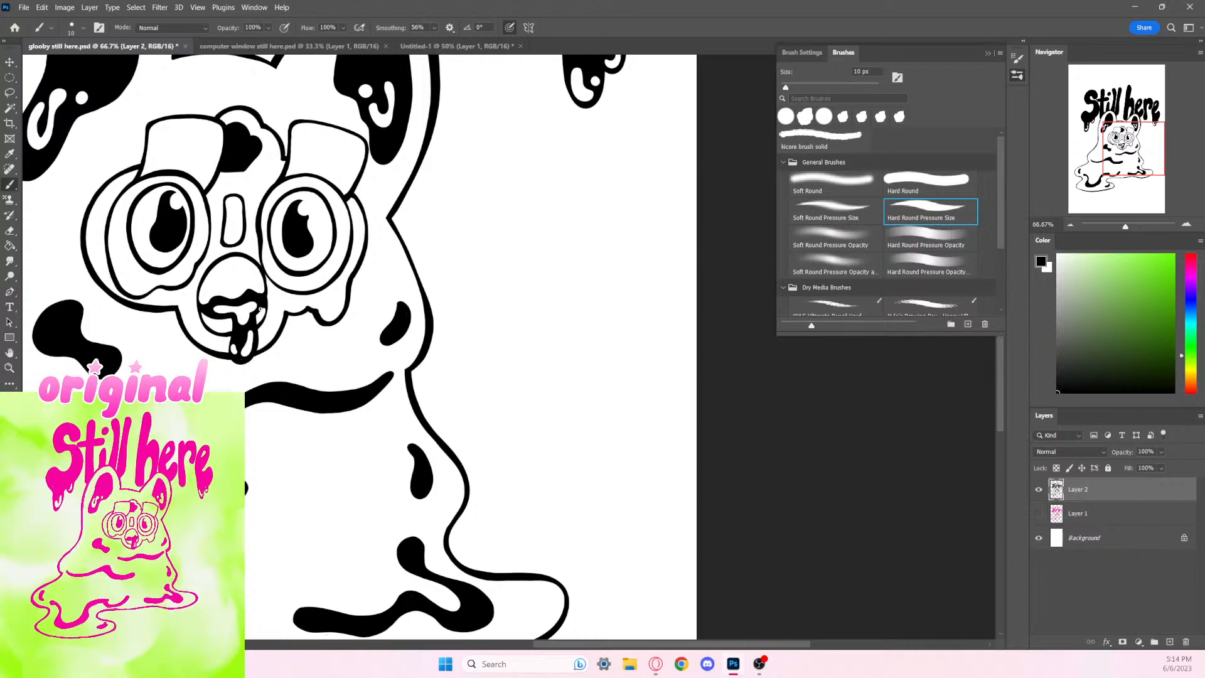
# Step: Check the reshaped snout within the whole illustration and undo the white band carved across it
pyautogui.hotkey('ctrl', '-')
pyautogui.hotkey('ctrl', '-')
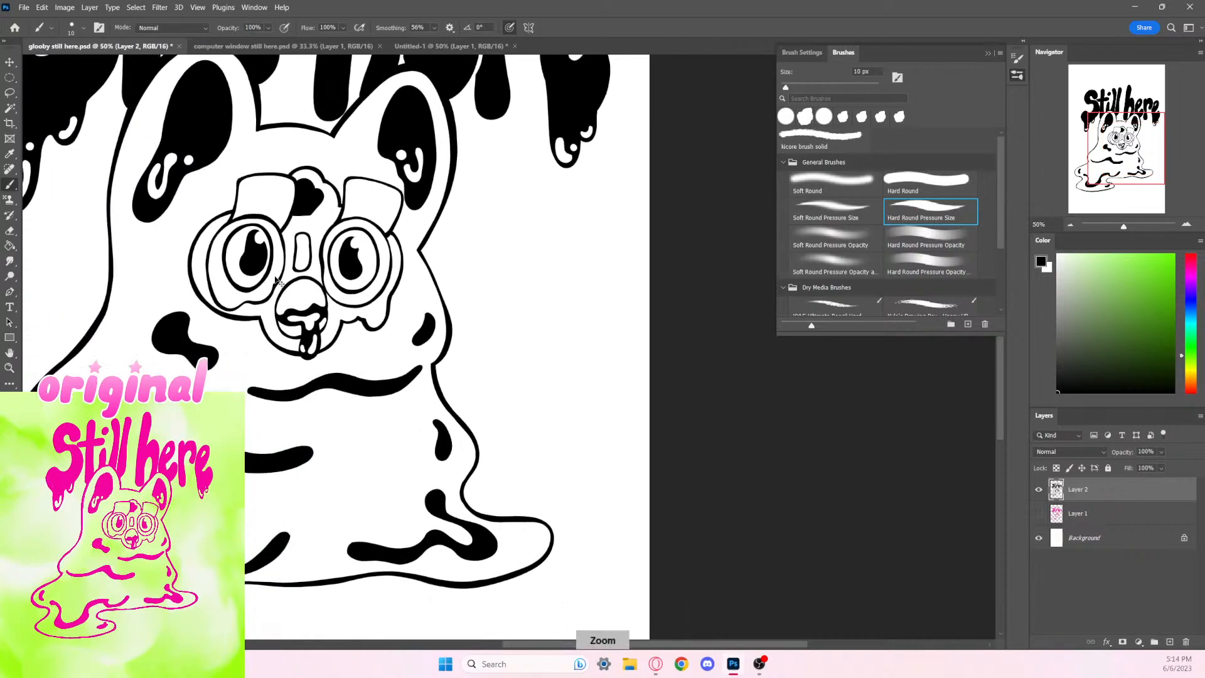
pyautogui.hotkey('ctrl', '-')
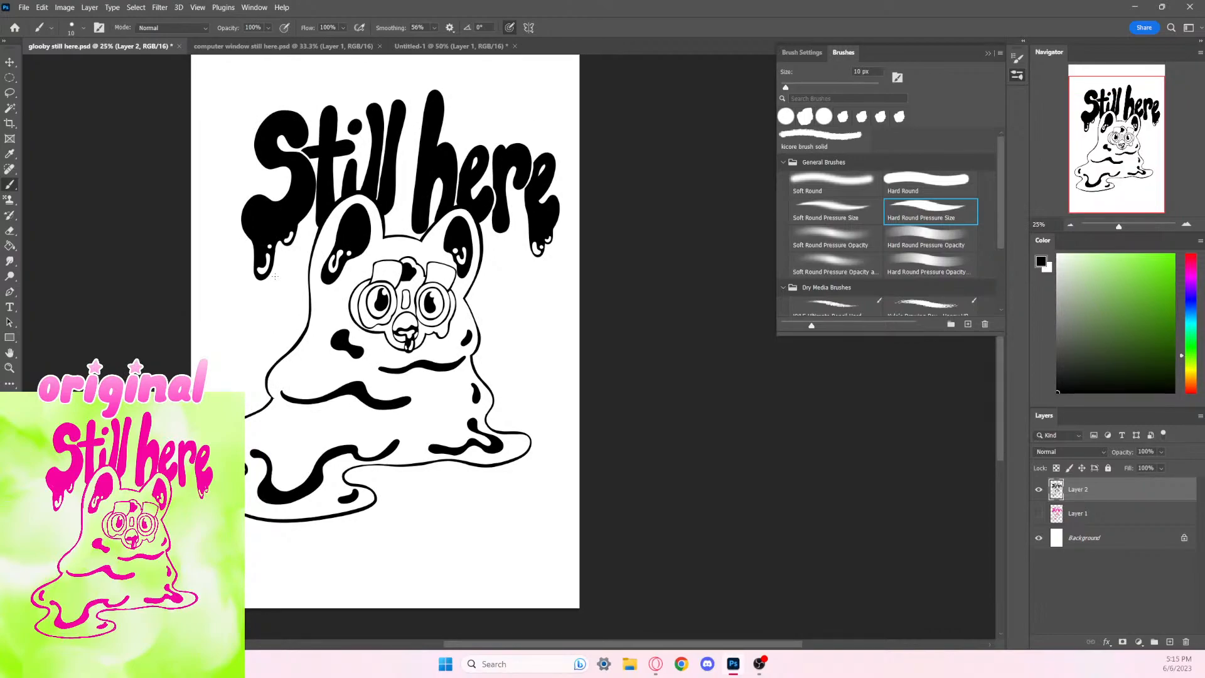
pyautogui.hotkey('ctrl', '-')
pyautogui.hotkey('ctrl', '-')
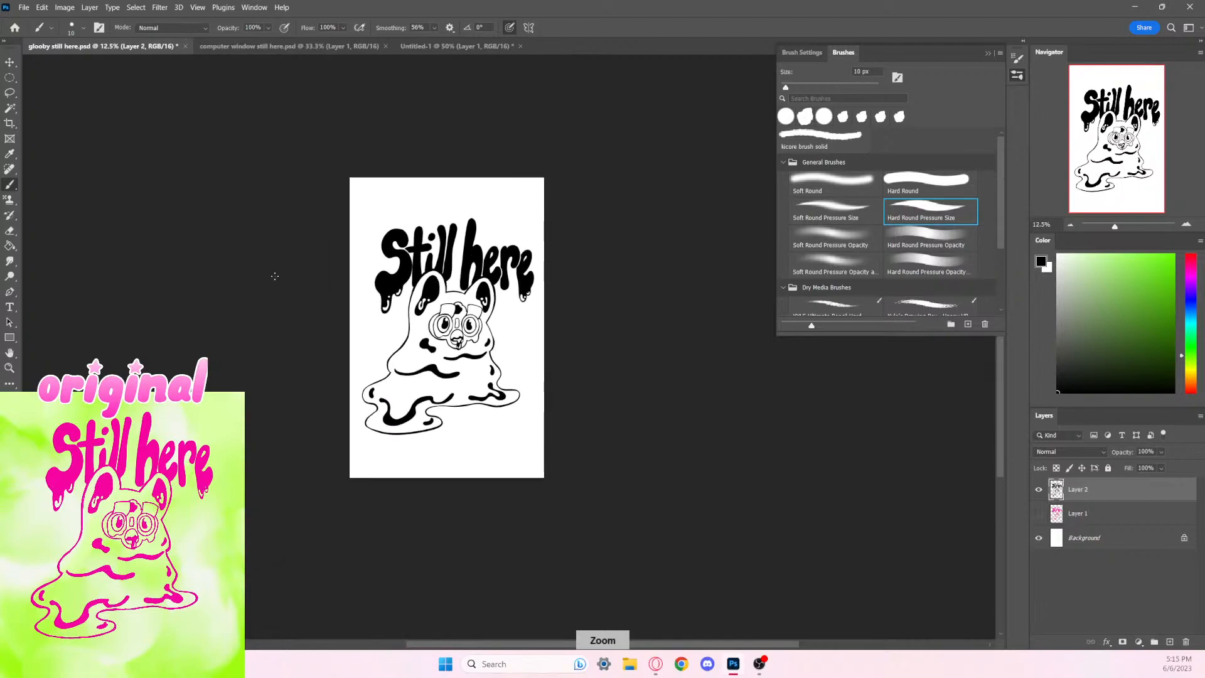
pyautogui.hotkey('ctrl', '-')
pyautogui.hotkey('ctrl', '+')
pyautogui.hotkey('ctrl', '+')
pyautogui.hotkey('ctrl', '+')
pyautogui.hotkey('ctrl', '+')
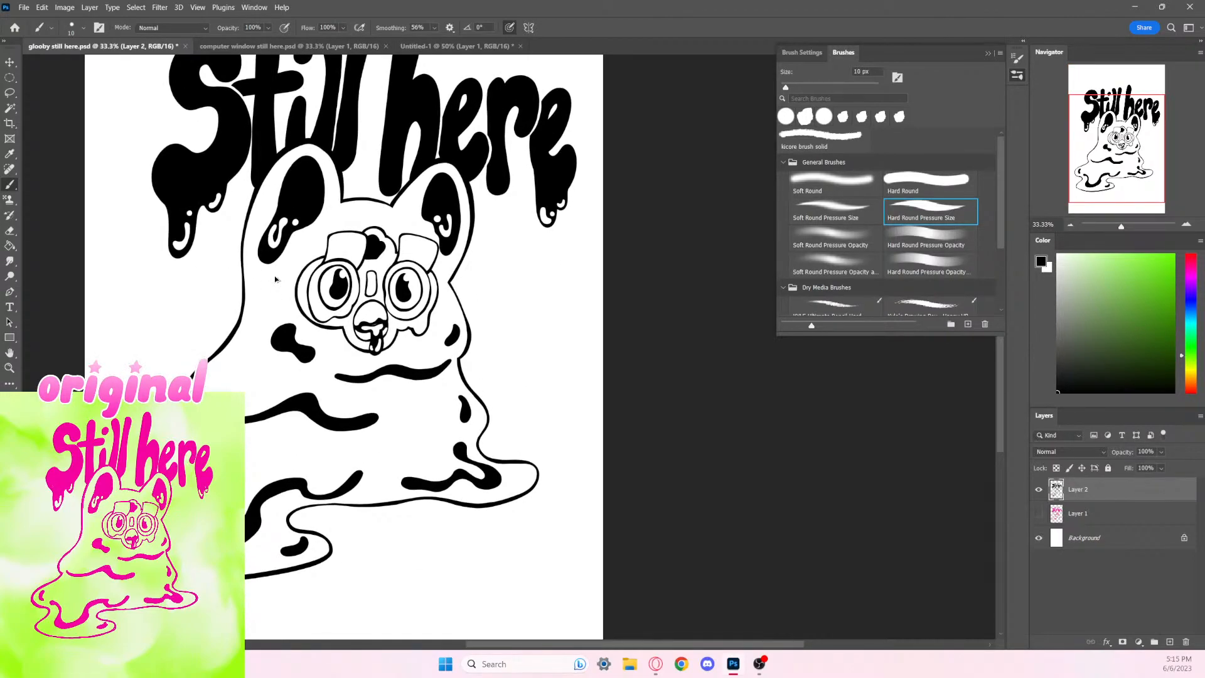
pyautogui.hotkey('ctrl', 'z')
# Step: Carve small curved highlights into the lower part of both pupils with the 9 px eraser
pyautogui.press('e')
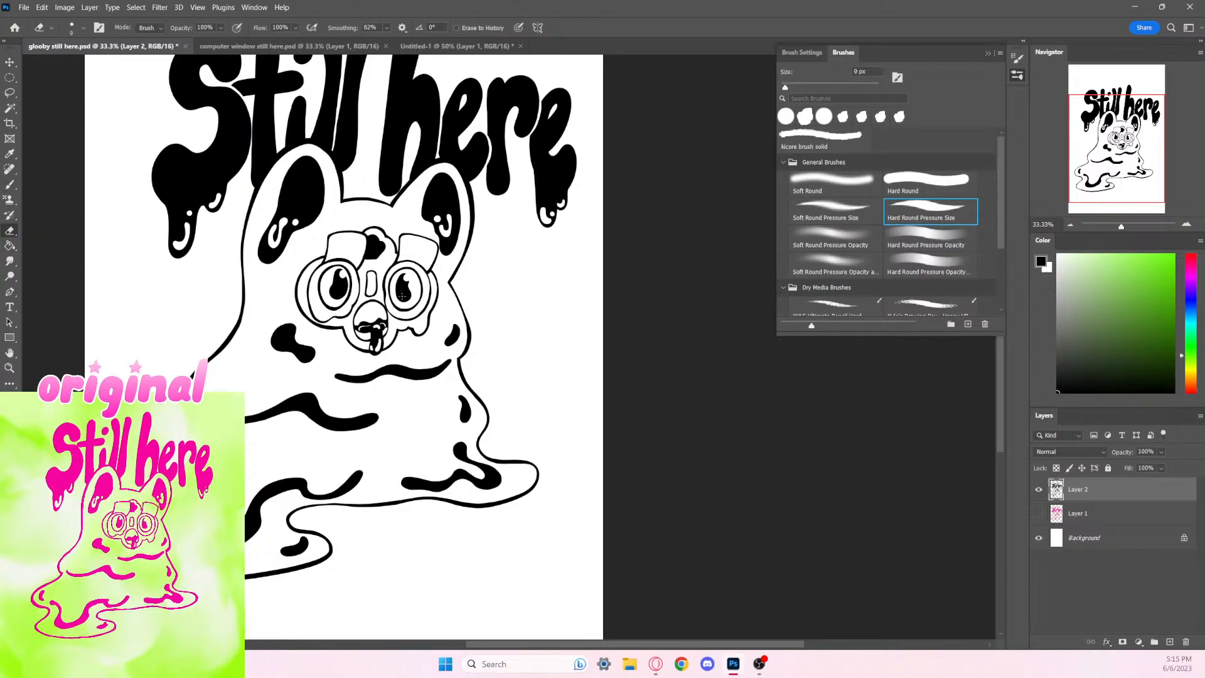
pyautogui.moveTo(402, 294)
pyautogui.mouseDown()
pyautogui.moveTo(338, 293)
pyautogui.moveTo(345, 284)
pyautogui.mouseUp()
pyautogui.press('b')
pyautogui.scroll(1, 329, 244)
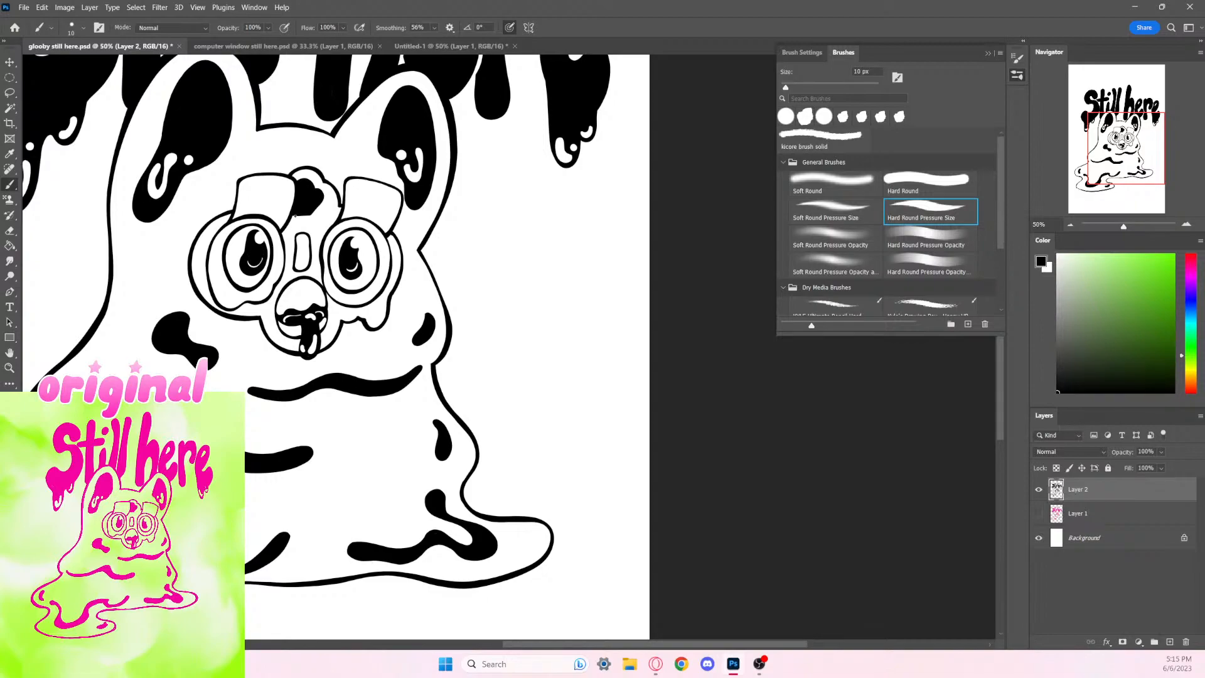
pyautogui.scroll(-3, 295, 215)
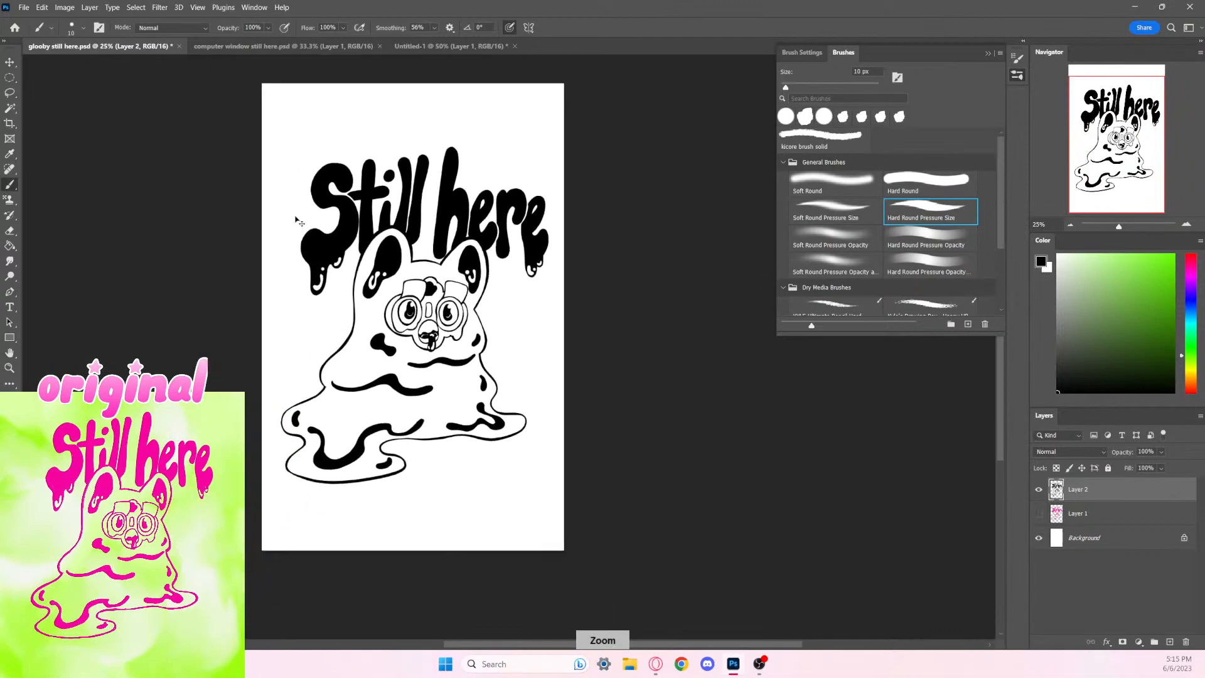
pyautogui.scroll(2, 295, 216)
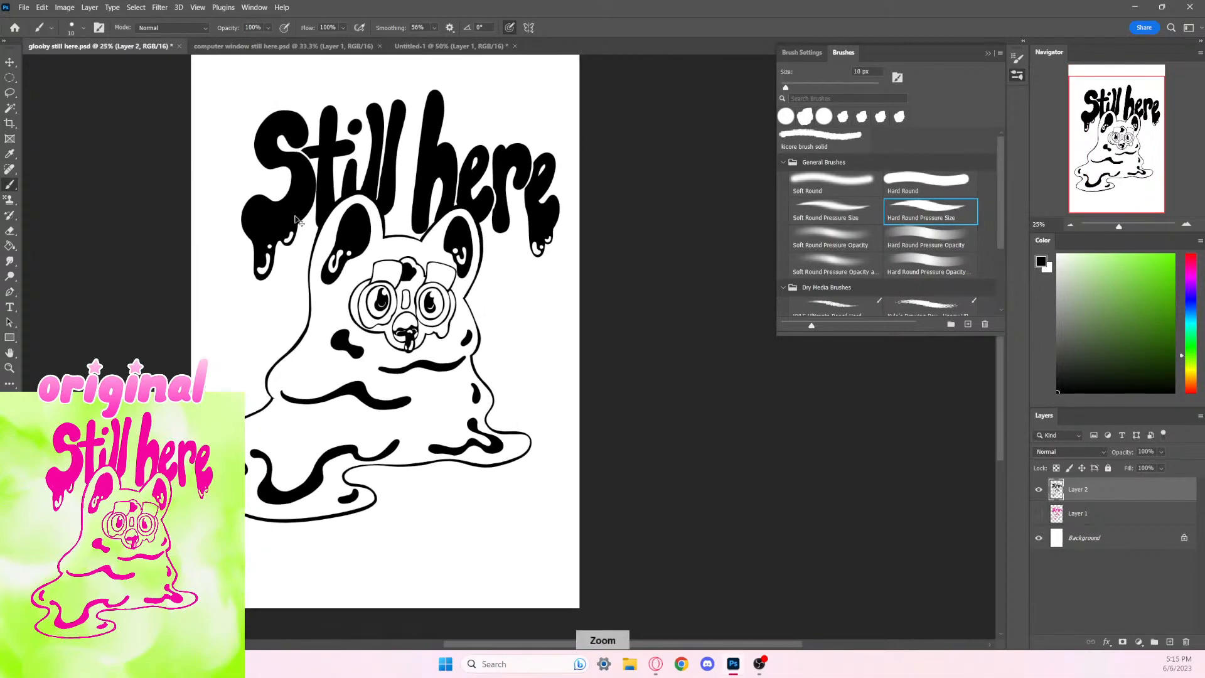
pyautogui.scroll(-1, 295, 216)
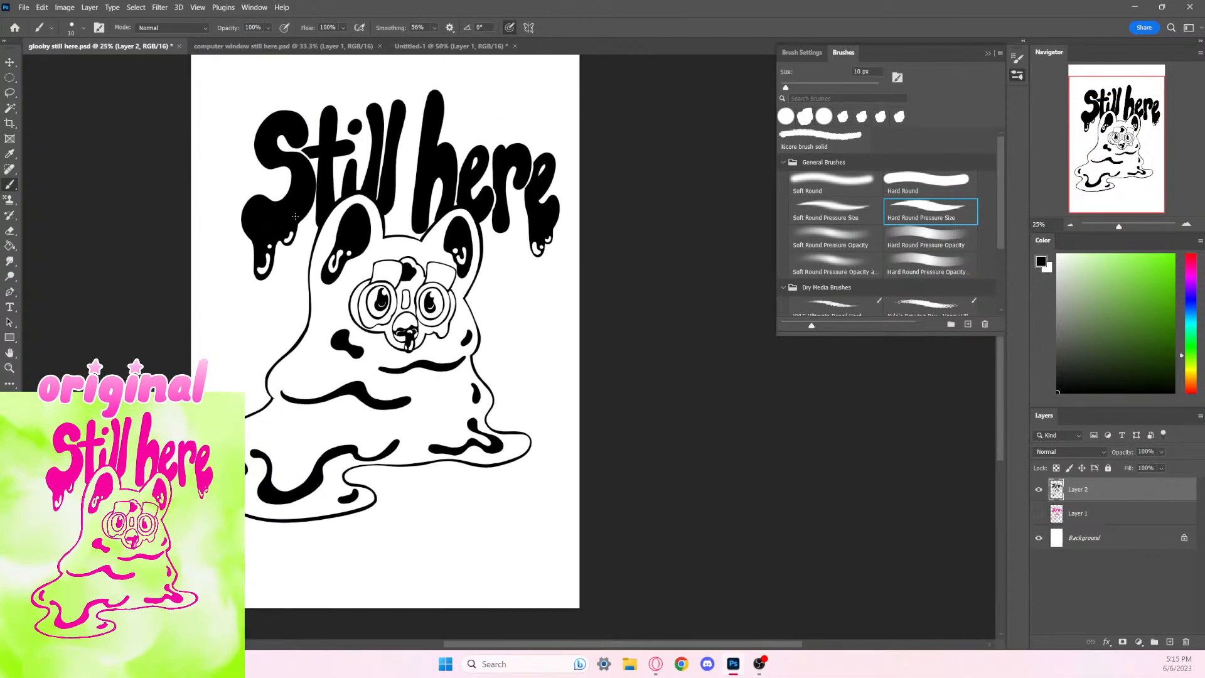
# Step: Refine the small white highlights in the right-hand ear's dark shape with the 9 px eraser
pyautogui.scroll(2, 295, 215)
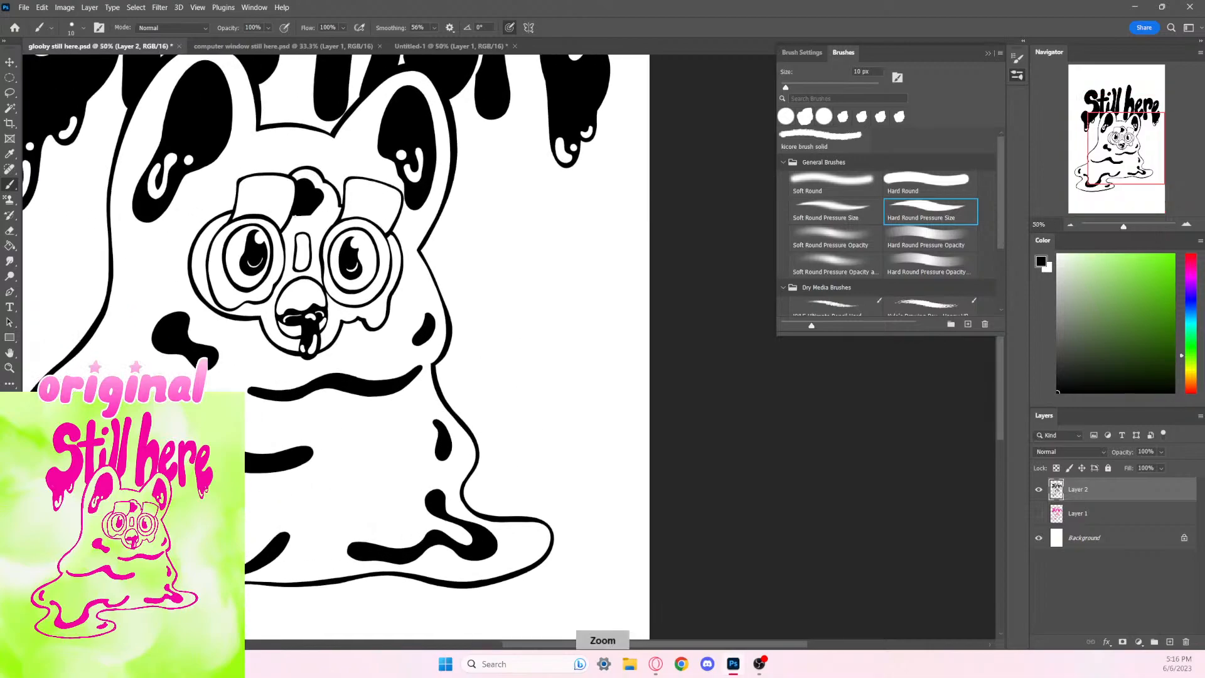
pyautogui.click(11, 232)
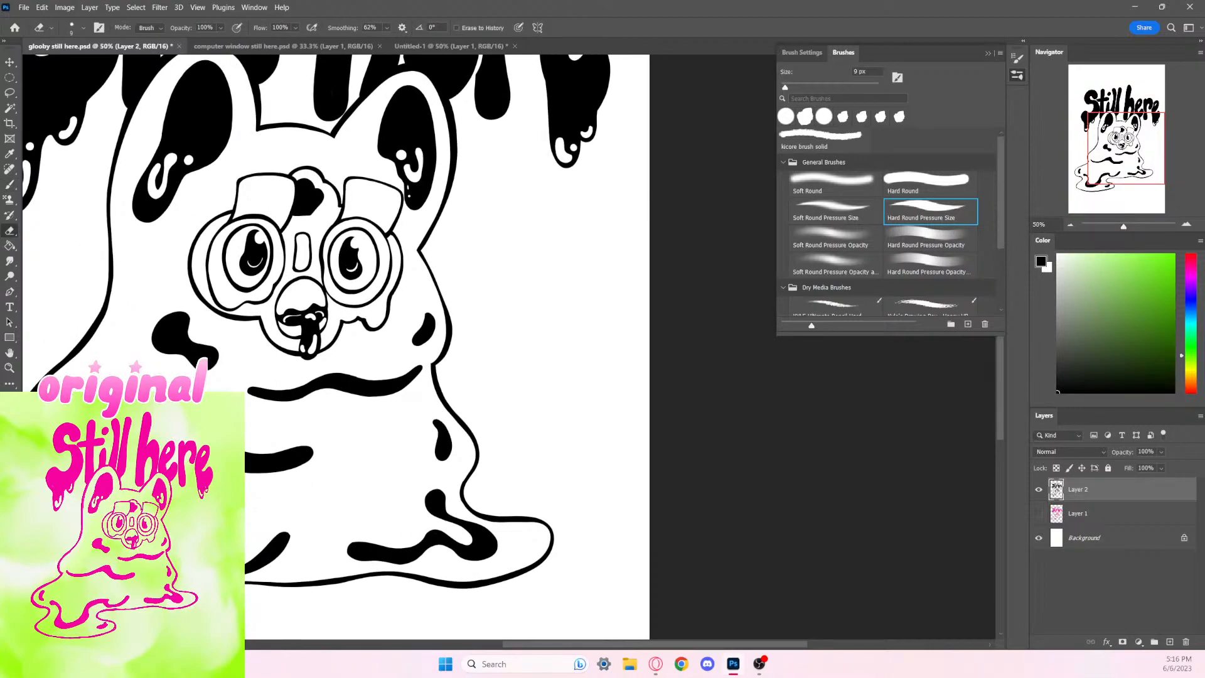
pyautogui.moveTo(410, 196); pyautogui.dragTo(416, 201)
pyautogui.moveTo(425, 176)
pyautogui.mouseDown()
pyautogui.moveTo(410, 201)
pyautogui.moveTo(409, 187)
pyautogui.mouseUp()
pyautogui.moveTo(424, 171); pyautogui.dragTo(426, 161)
pyautogui.hotkey('ctrl', '-')
pyautogui.hotkey('ctrl', '-')
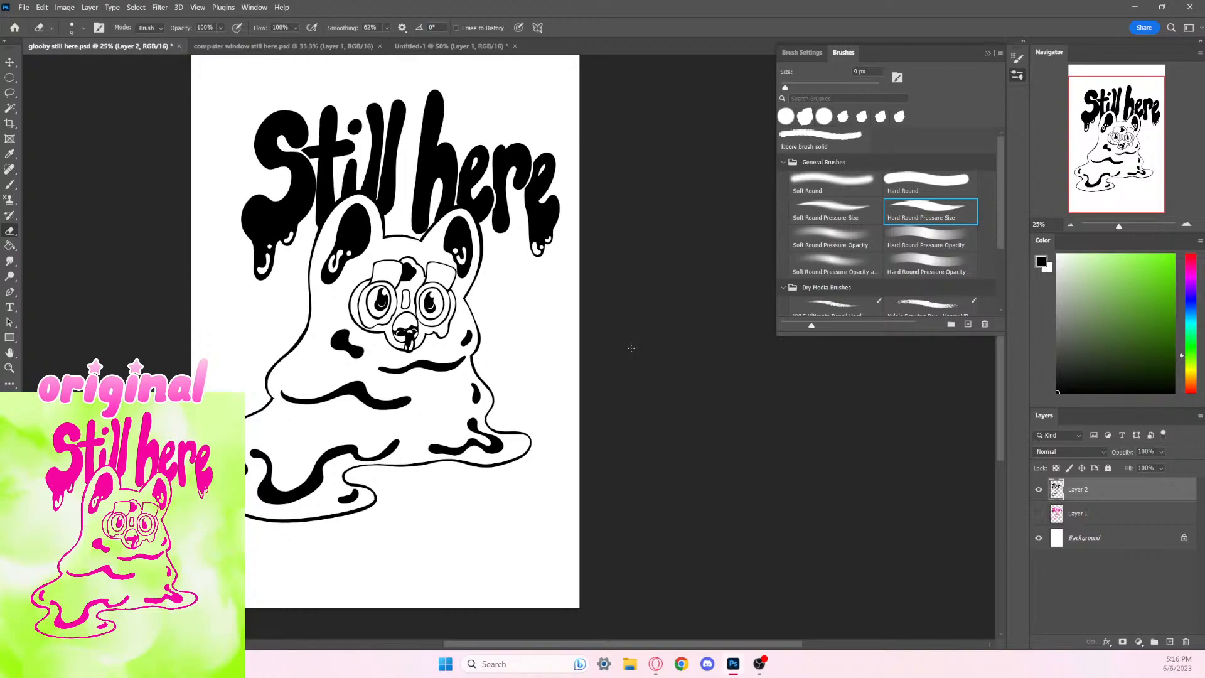
# Step: Try adding short black fold lines inside both brow shapes above the eyes with the 10 px brush
pyautogui.hotkey('ctrl', '-')
pyautogui.hotkey('ctrl', '+')
pyautogui.hotkey('ctrl', '+')
pyautogui.hotkey('ctrl', '+')
pyautogui.hotkey('ctrl', '+')
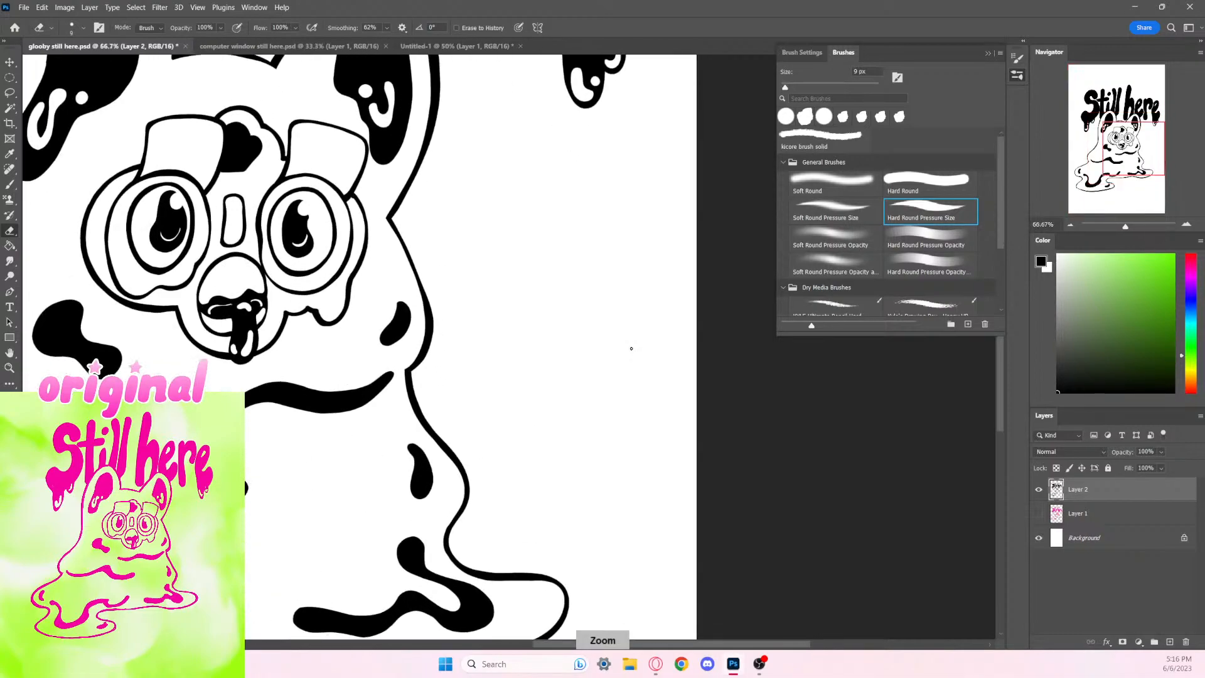
pyautogui.hotkey('ctrl', '-')
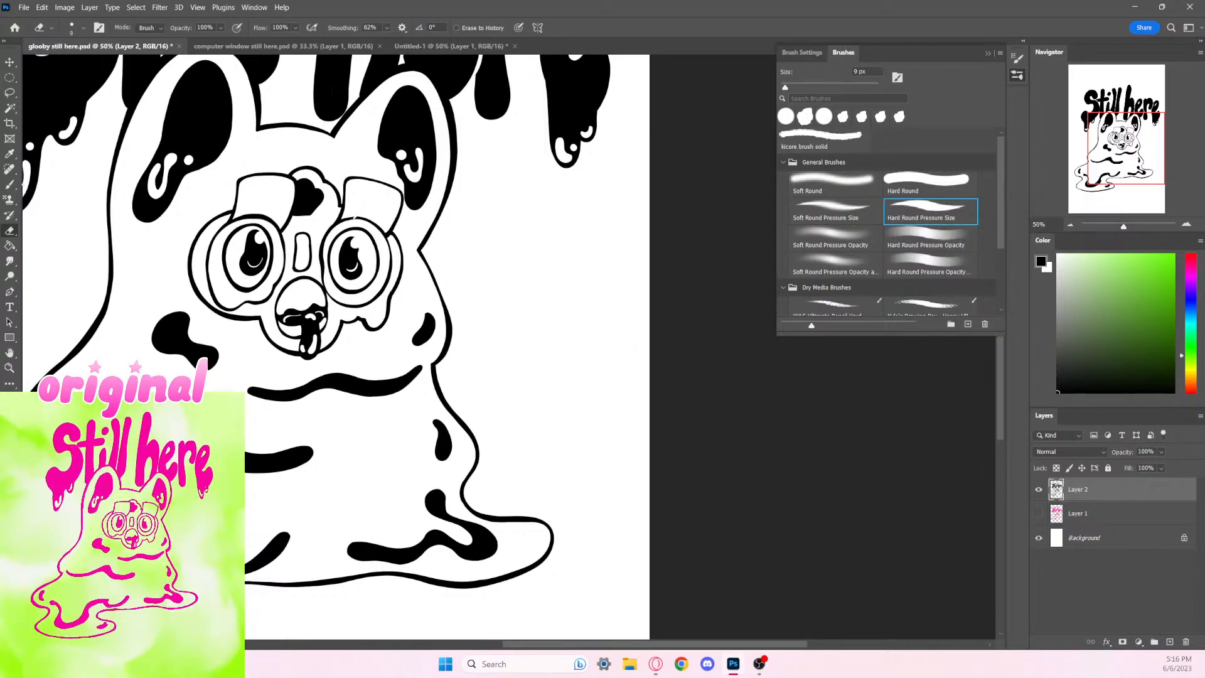
pyautogui.press('b')
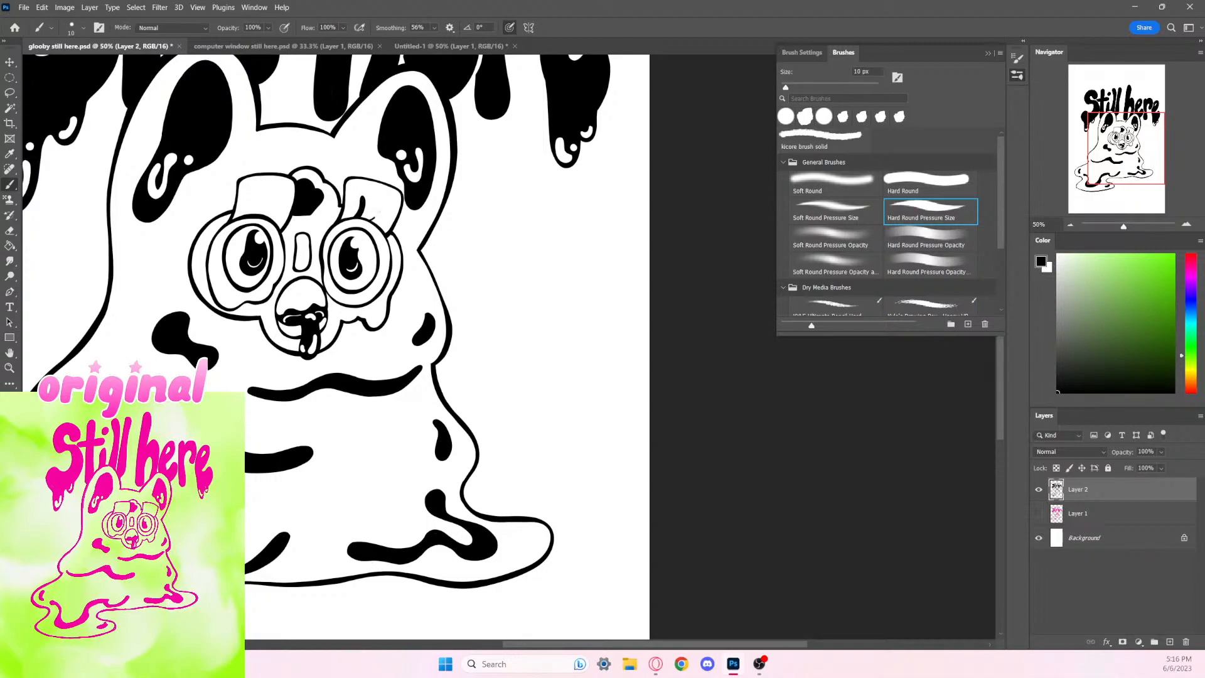
pyautogui.moveTo(379, 216); pyautogui.dragTo(374, 221)
pyautogui.moveTo(275, 205); pyautogui.dragTo(268, 221)
# Step: Examine the lettering and creature linework across the whole illustration at reduced zoom
pyautogui.scroll(-2, 665, 476)
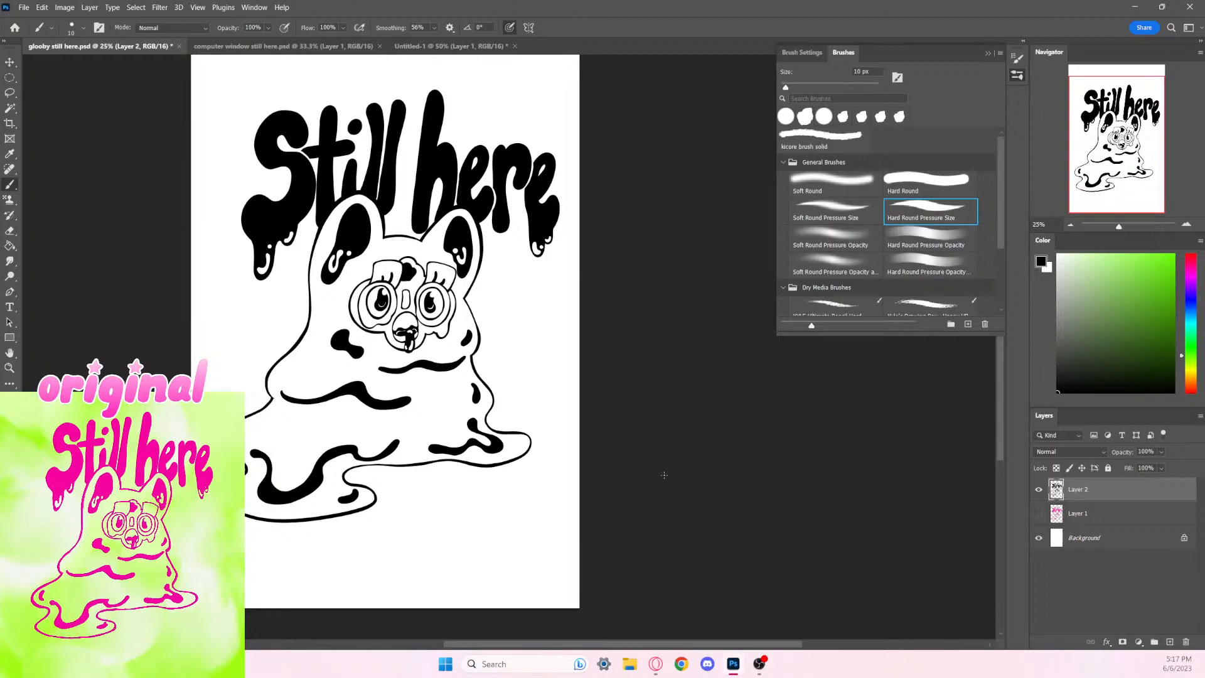
pyautogui.press('space')
pyautogui.scroll(3, 623, 251)
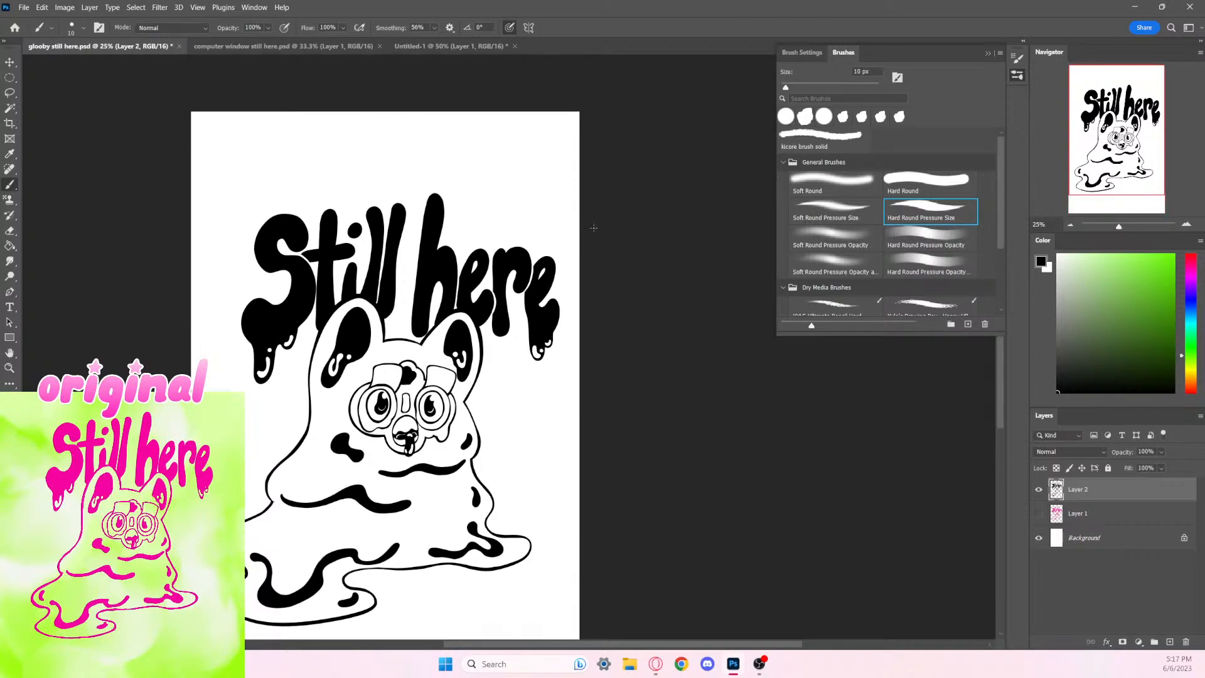
pyautogui.scroll(-3, 593, 228)
pyautogui.scroll(5, 593, 228)
pyautogui.scroll(-6, 593, 228)
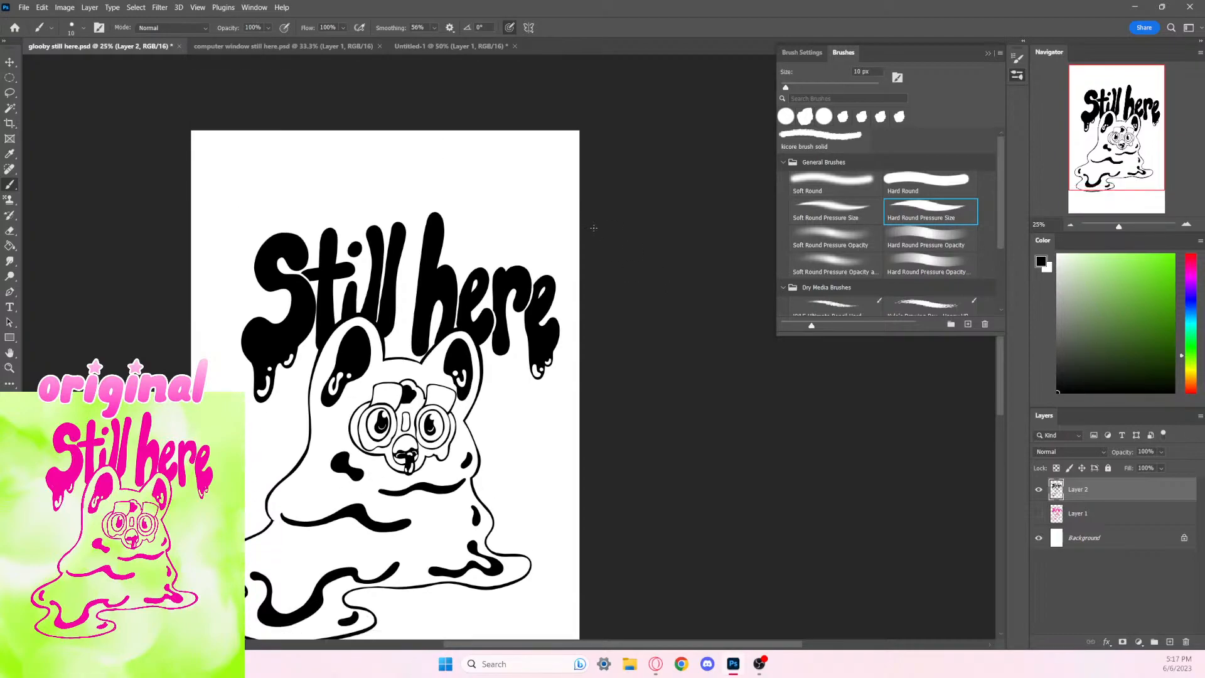
pyautogui.scroll(2, 593, 228)
pyautogui.scroll(-2, 593, 228)
pyautogui.scroll(-2, 594, 228)
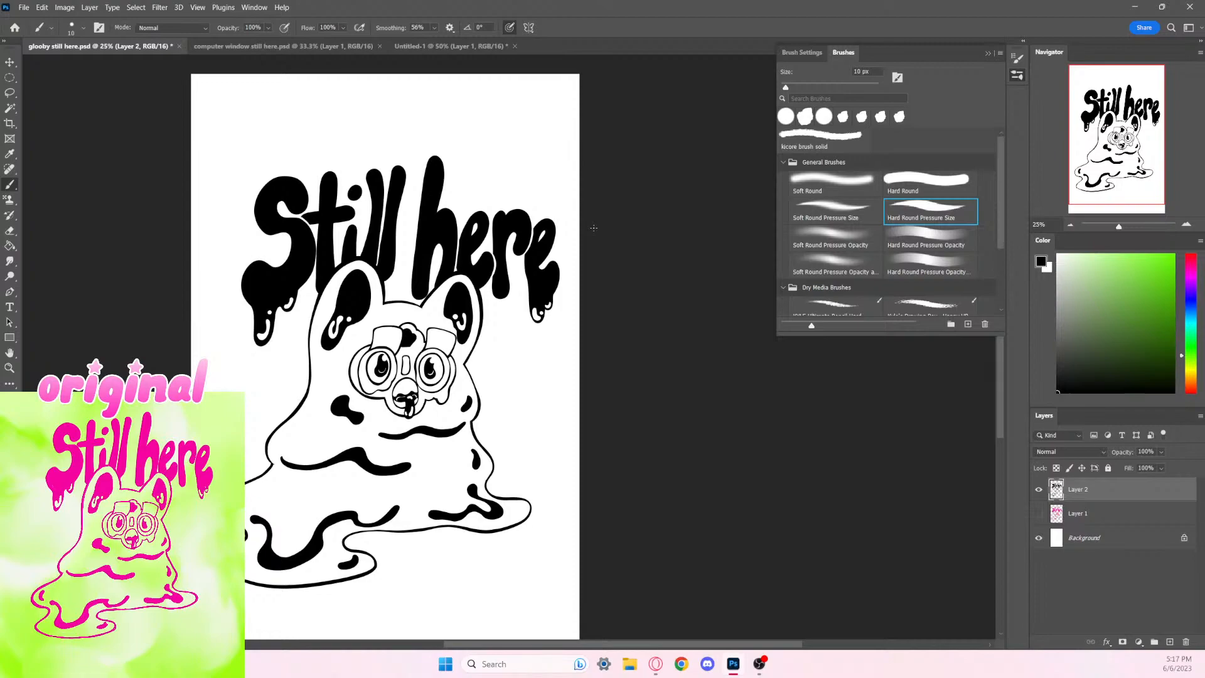
pyautogui.scroll(-1, 593, 228)
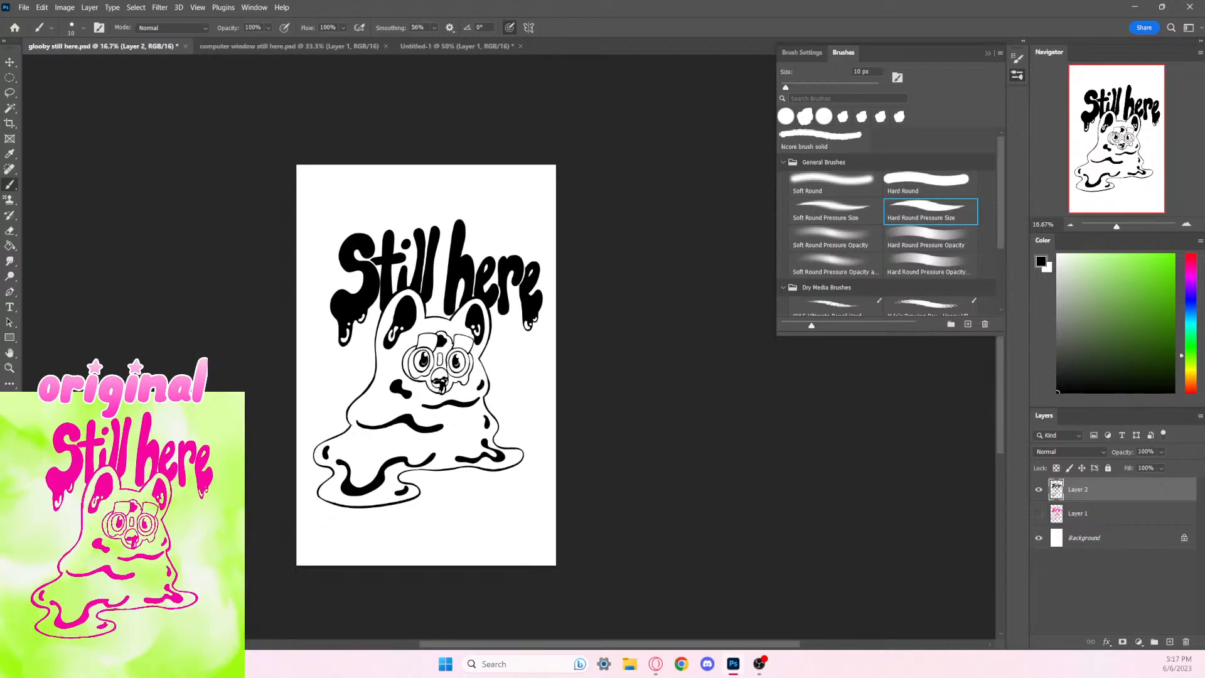
# Step: Open the crosshair image pngwing.com from the Downloads folder
pyautogui.click(236, 49)
pyautogui.click(130, 47)
pyautogui.click(24, 7)
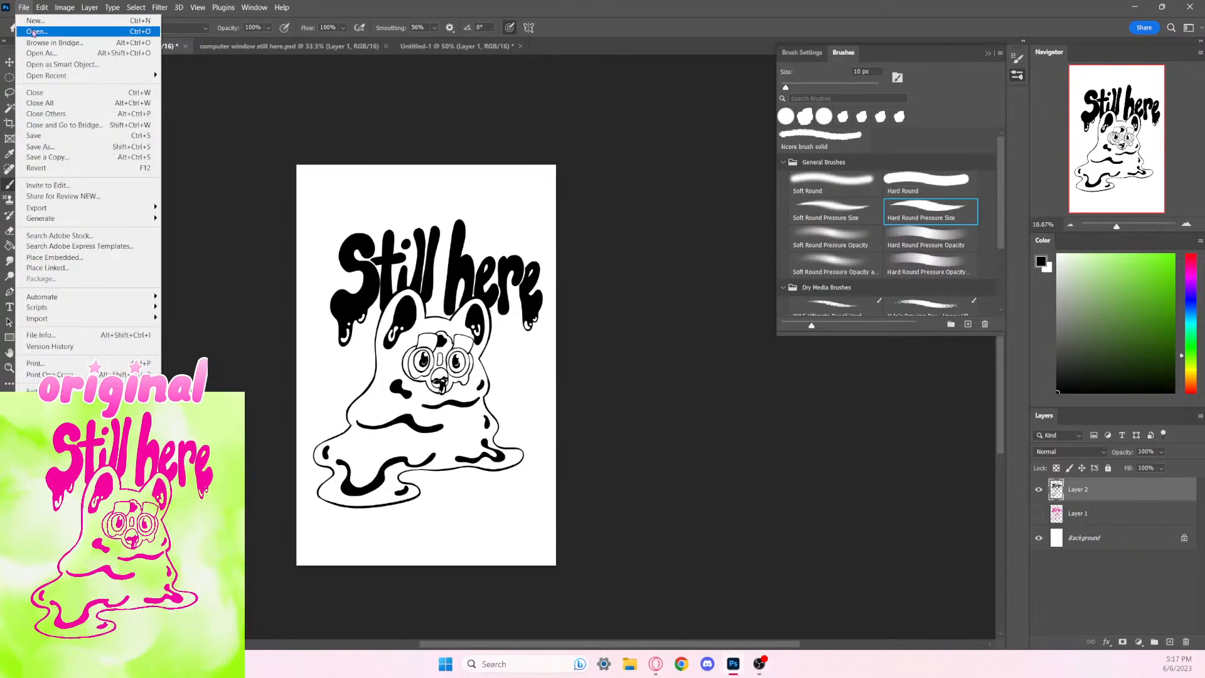
pyautogui.click(33, 31)
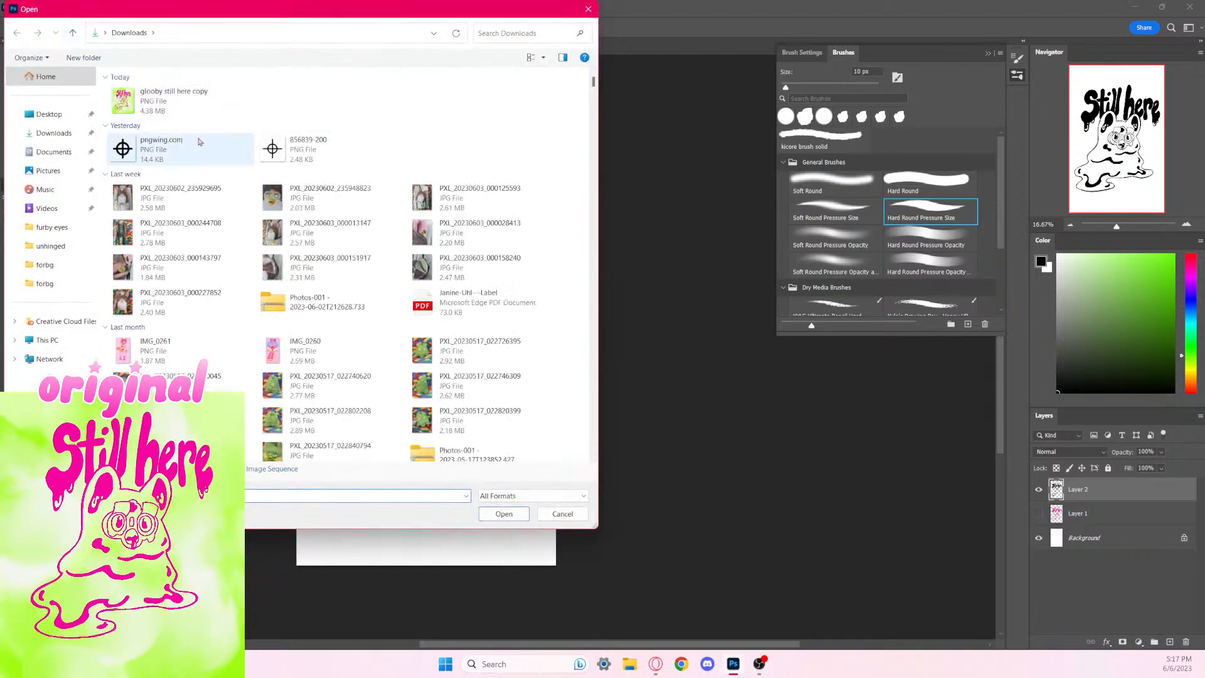
pyautogui.click(192, 157)
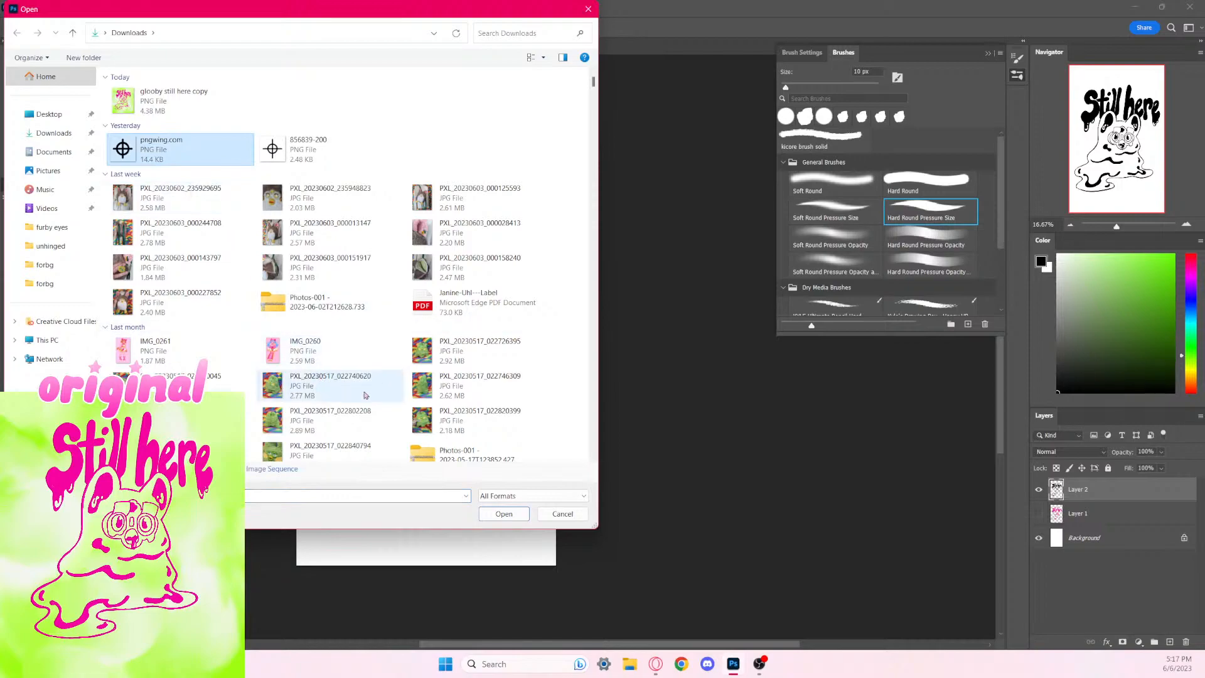
pyautogui.click(504, 513)
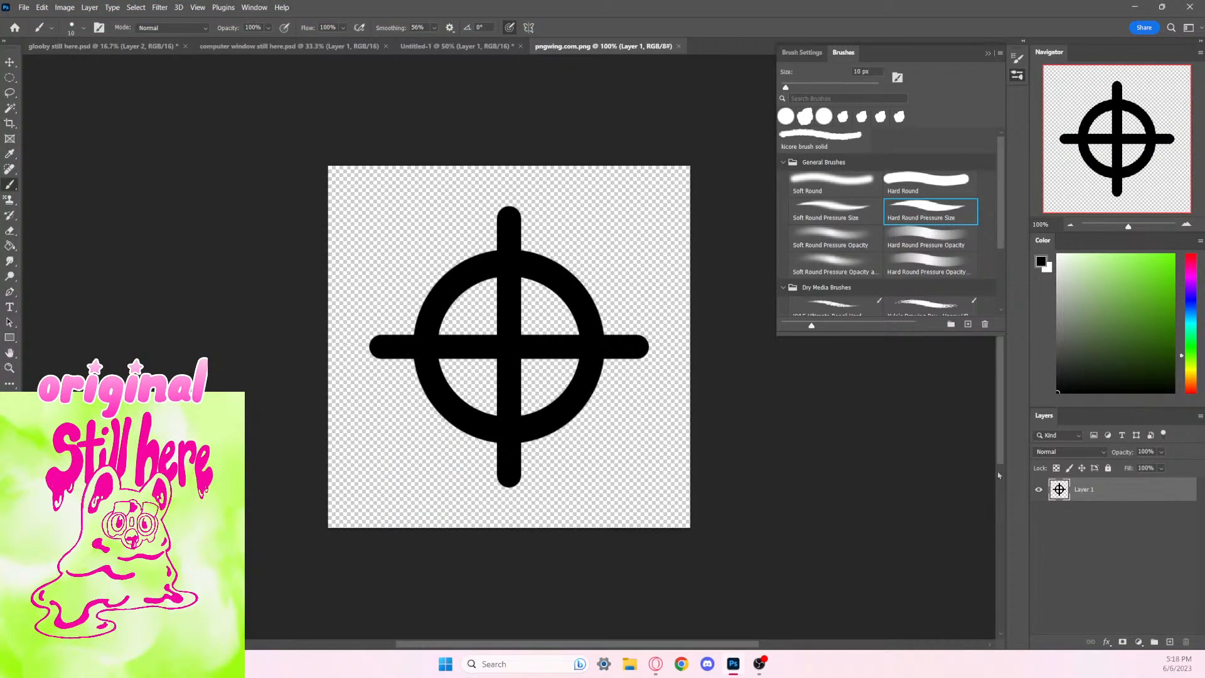
# Step: Paste the crosshair registration mark into glooby still here.psd and place it centred above the lettering at the page's upper edge
pyautogui.hotkey('ctrl', 'Tab')
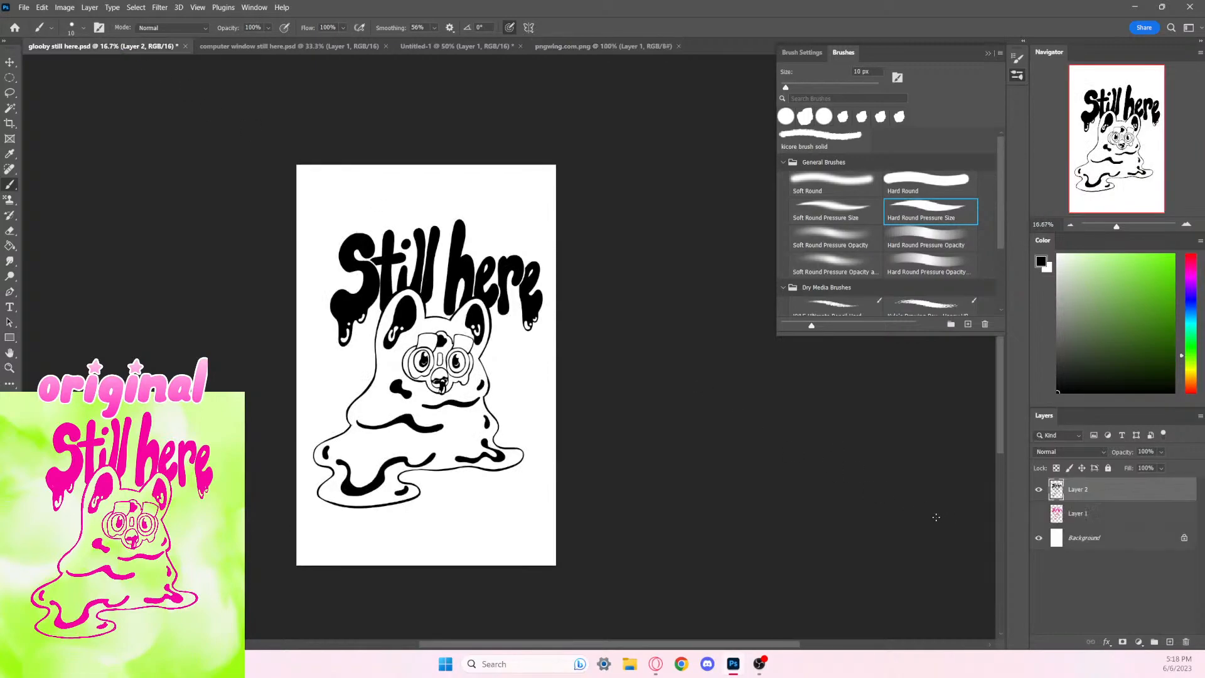
pyautogui.hotkey('ctrl', 'v')
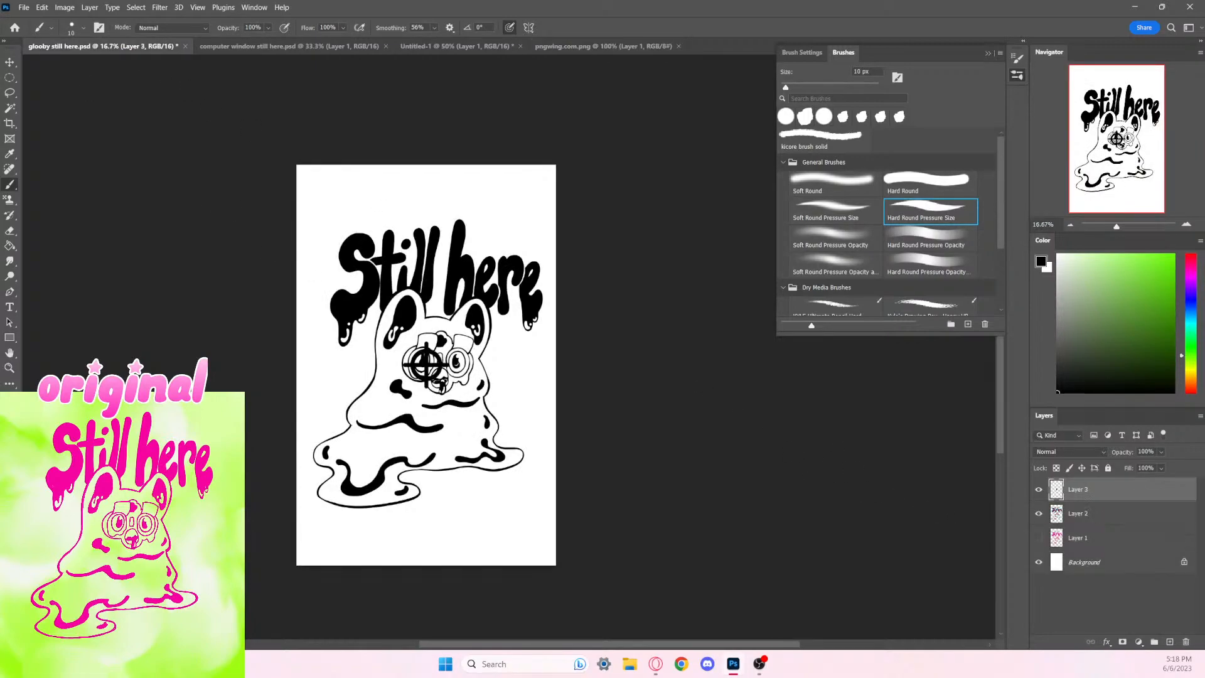
pyautogui.click(9, 62)
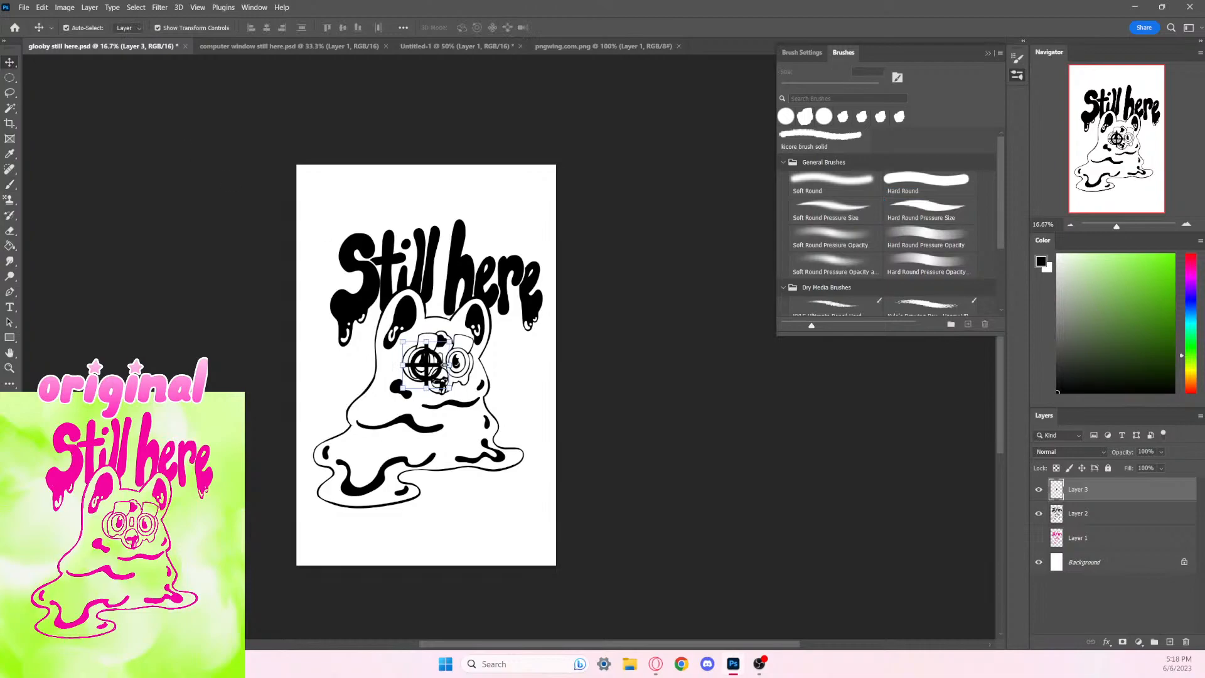
pyautogui.moveTo(427, 369); pyautogui.dragTo(427, 192)
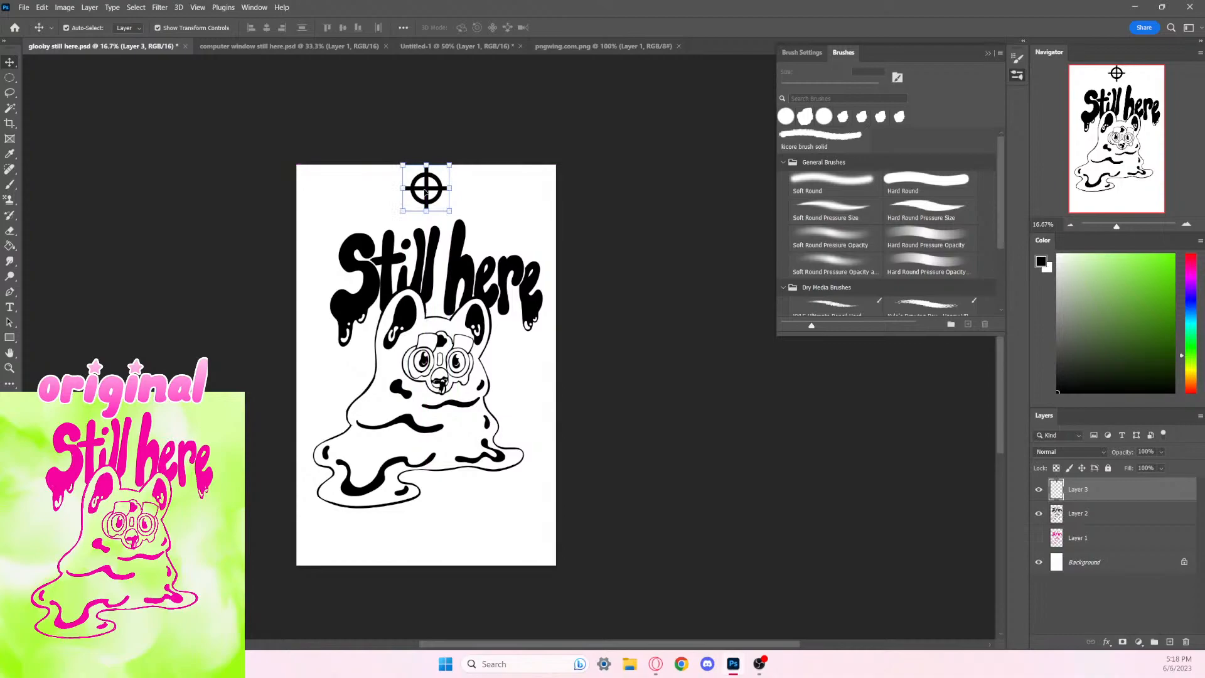
# Step: Duplicate the registration mark layer as Layer 3 copy and place the copy centred below the creature at the page's lower edge
pyautogui.rightClick(1083, 490)
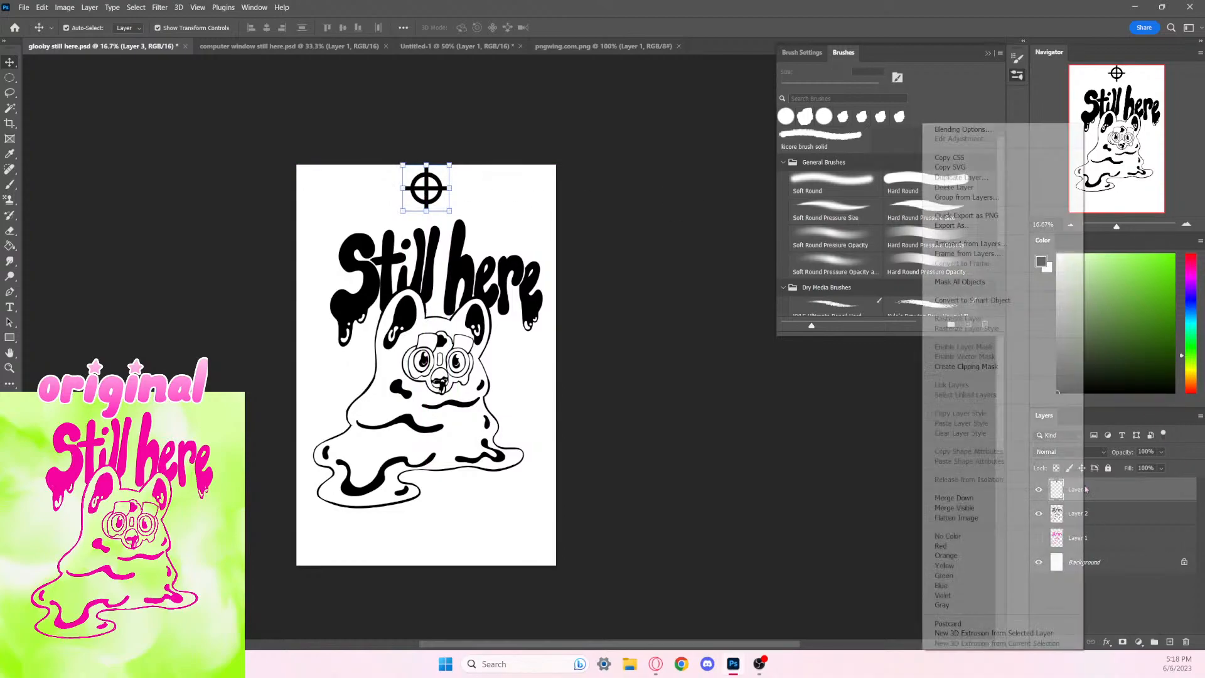
pyautogui.click(970, 179)
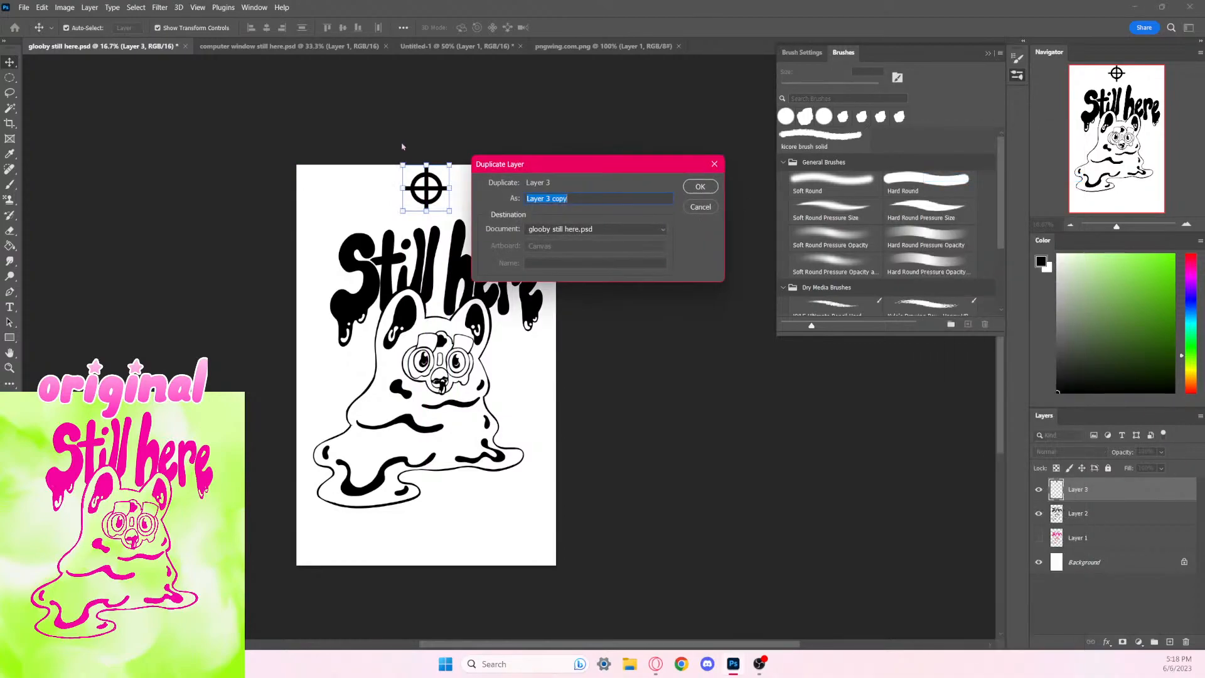
pyautogui.click(692, 189)
pyautogui.moveTo(428, 187); pyautogui.dragTo(410, 538)
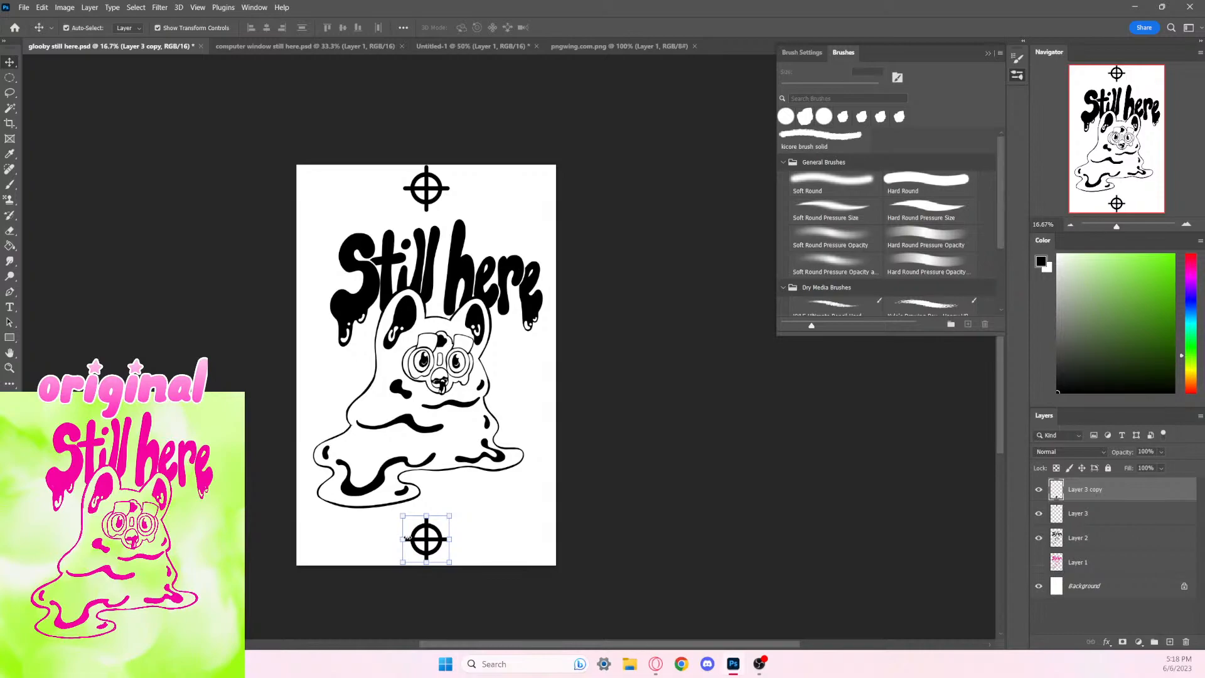
# Step: Scale the illustration on Layer 2 to 96.58%, centre it between the two registration marks and save the document
pyautogui.moveTo(252, 205); pyautogui.dragTo(540, 442)
pyautogui.click(223, 319)
pyautogui.moveTo(228, 238); pyautogui.dragTo(557, 410)
pyautogui.moveTo(541, 221); pyautogui.dragTo(533, 230)
pyautogui.moveTo(502, 287); pyautogui.dragTo(505, 283)
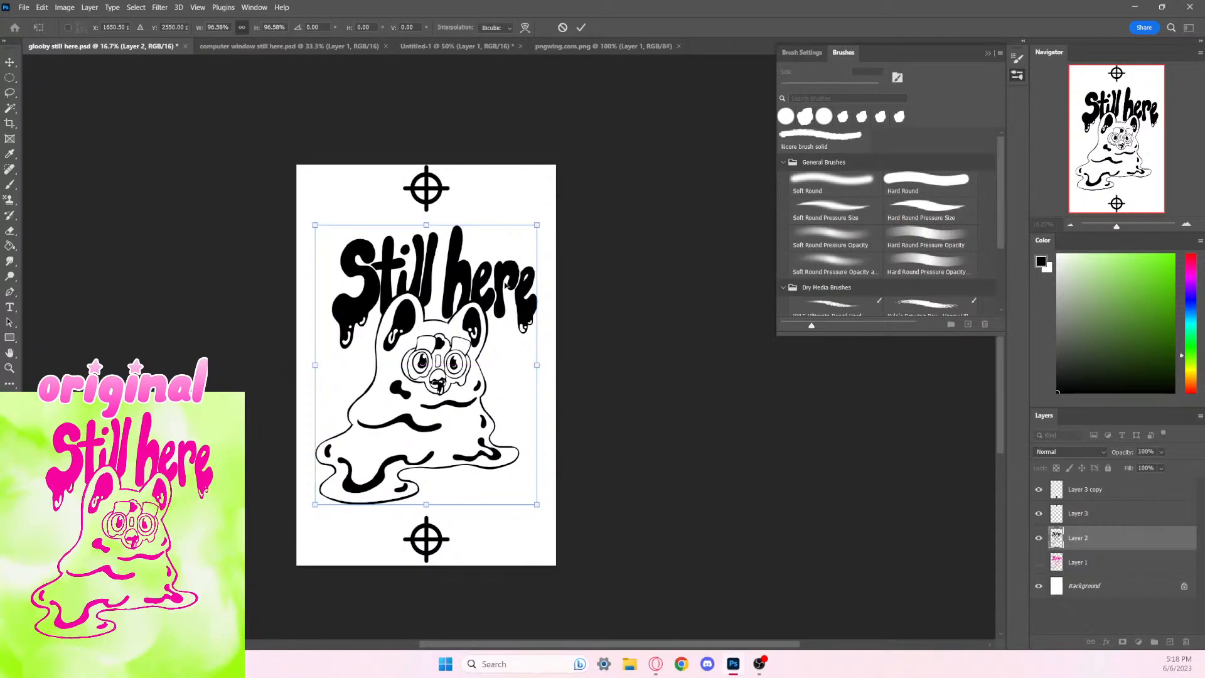
pyautogui.press('Return')
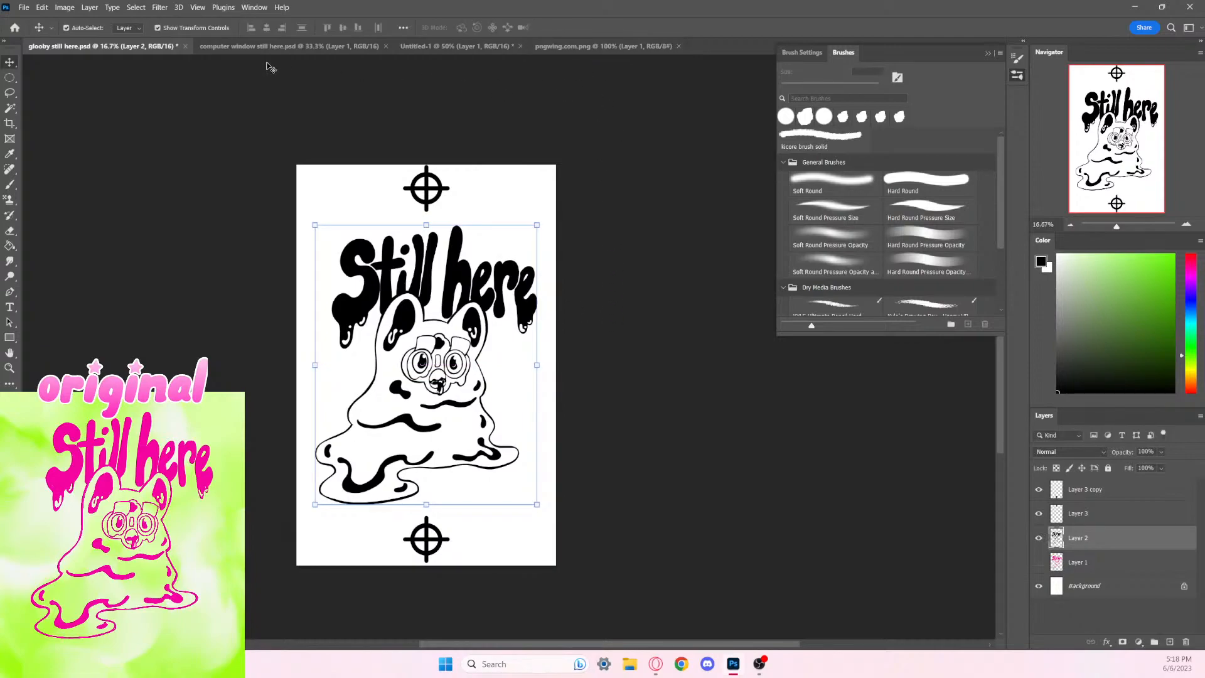
pyautogui.click(24, 8)
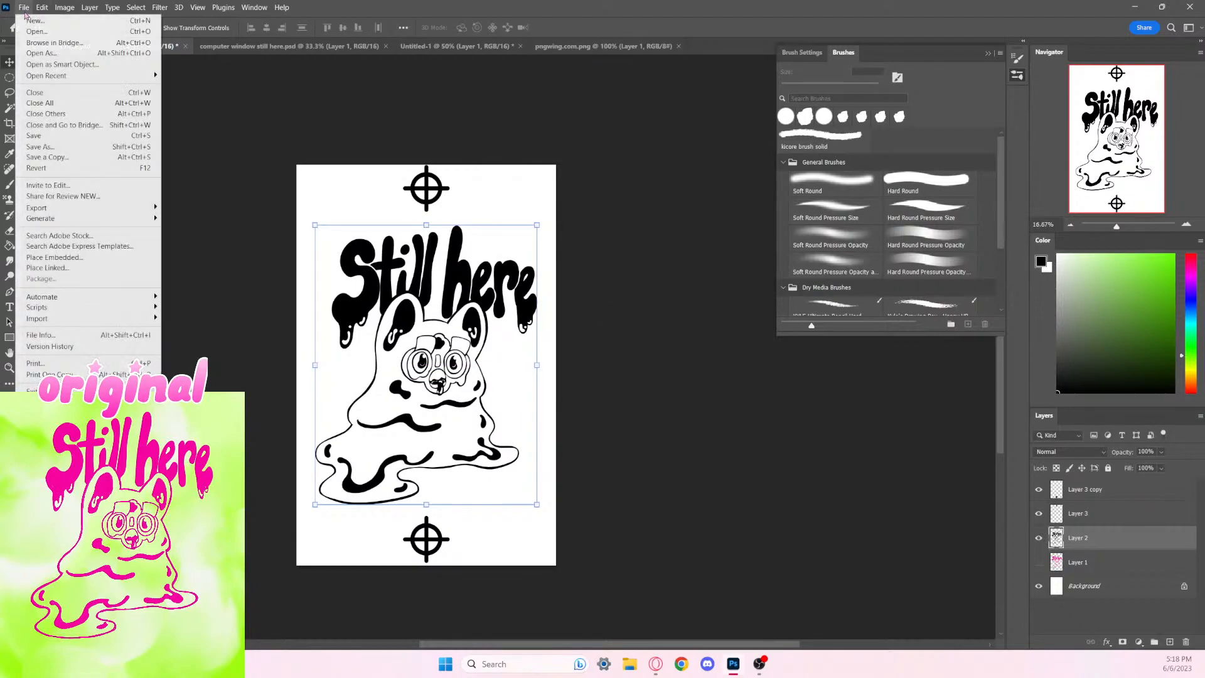
pyautogui.click(37, 135)
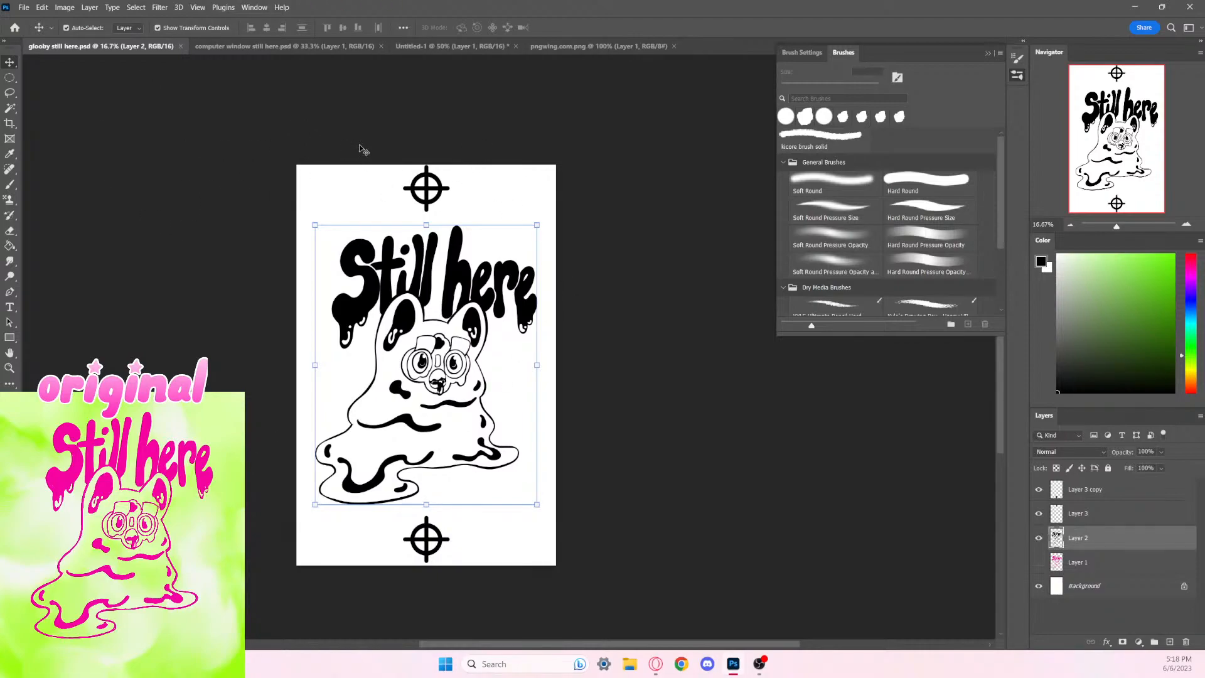
# Step: Shift the illustration and both registration marks together slightly down the page
pyautogui.moveTo(312, 154); pyautogui.dragTo(560, 532)
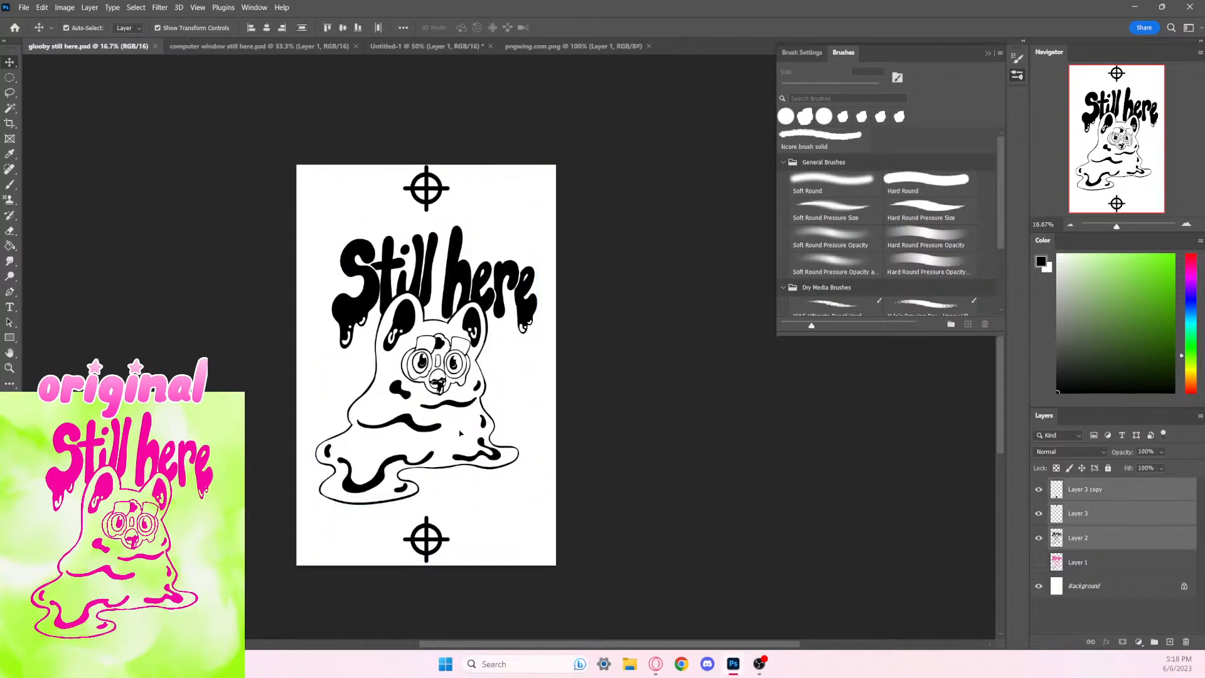
pyautogui.moveTo(458, 431); pyautogui.dragTo(459, 441)
pyautogui.moveTo(192, 135); pyautogui.dragTo(465, 378)
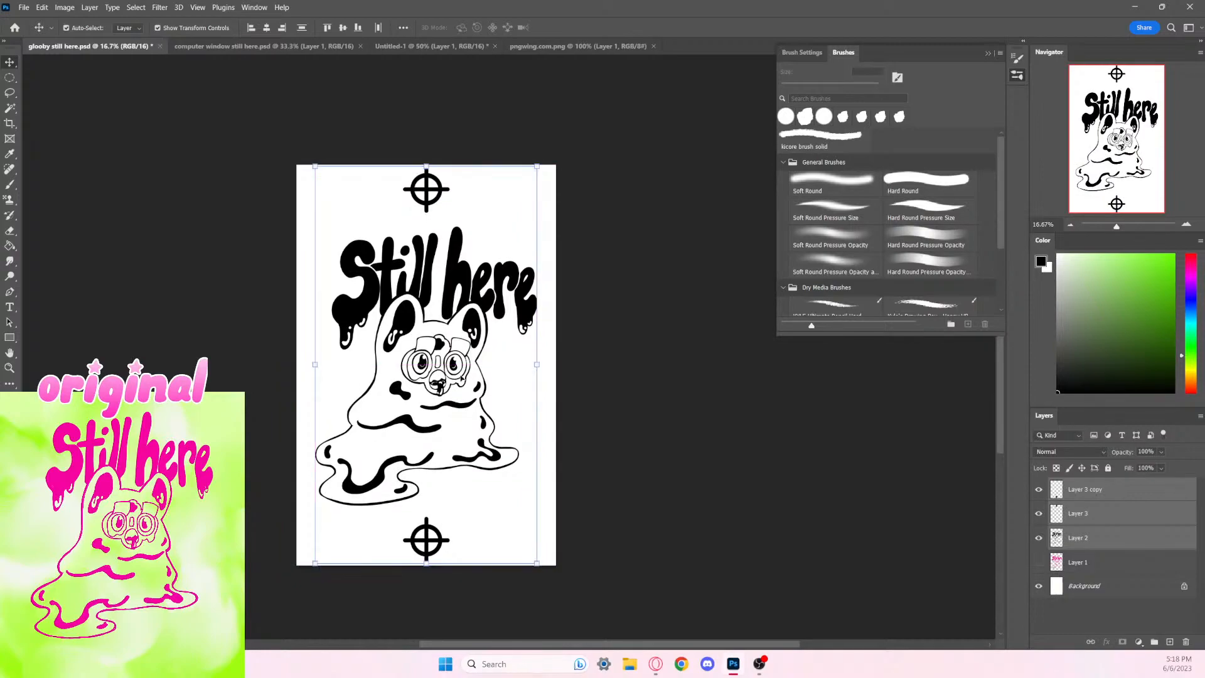
pyautogui.click(645, 411)
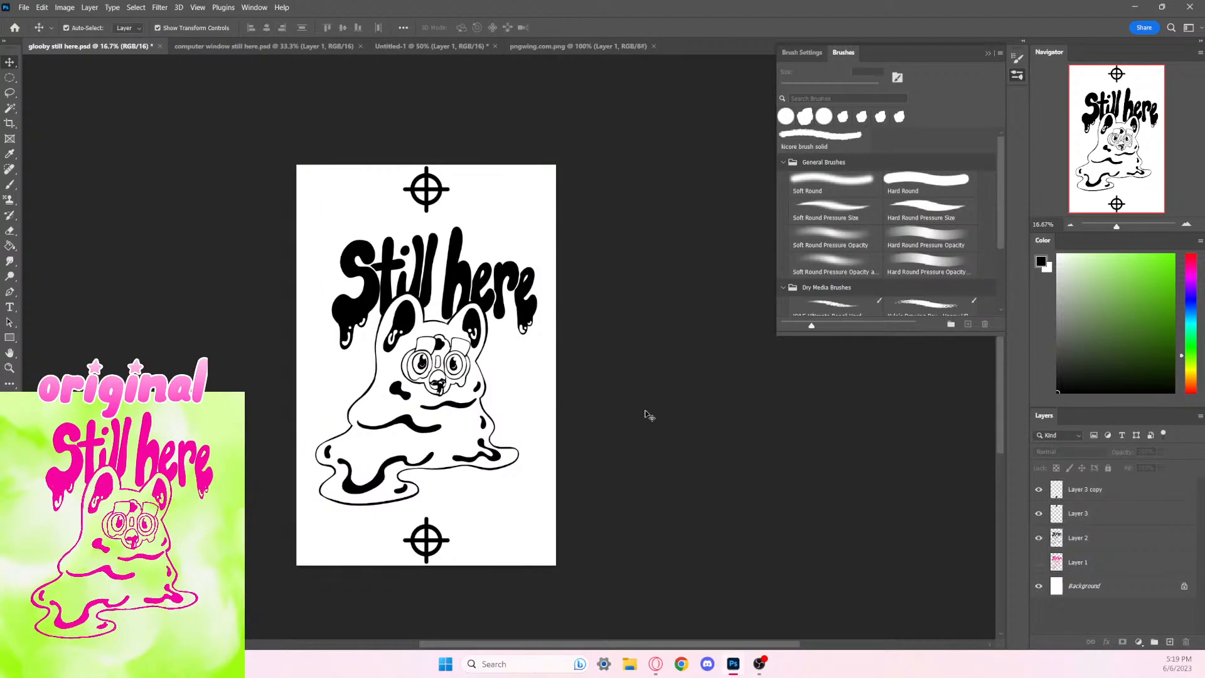
# Step: Move the upper registration mark down about 2.9 mm, keeping it horizontally centred
pyautogui.moveTo(381, 151); pyautogui.dragTo(432, 196)
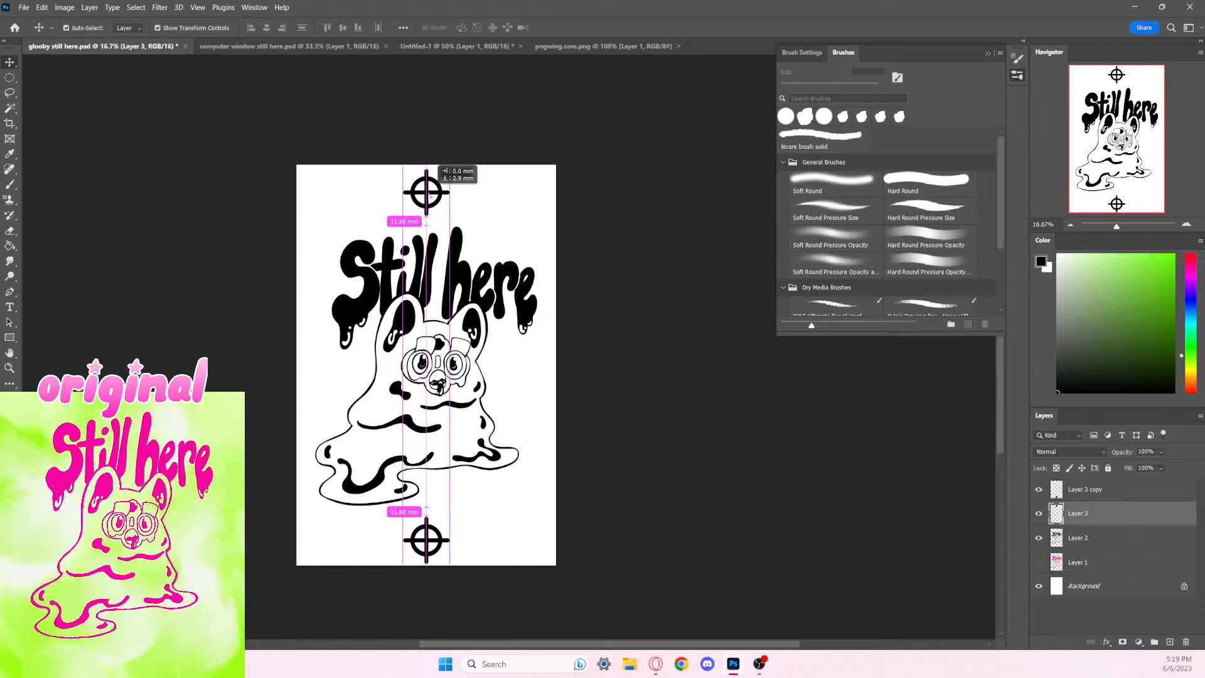
pyautogui.moveTo(430, 194); pyautogui.dragTo(432, 193)
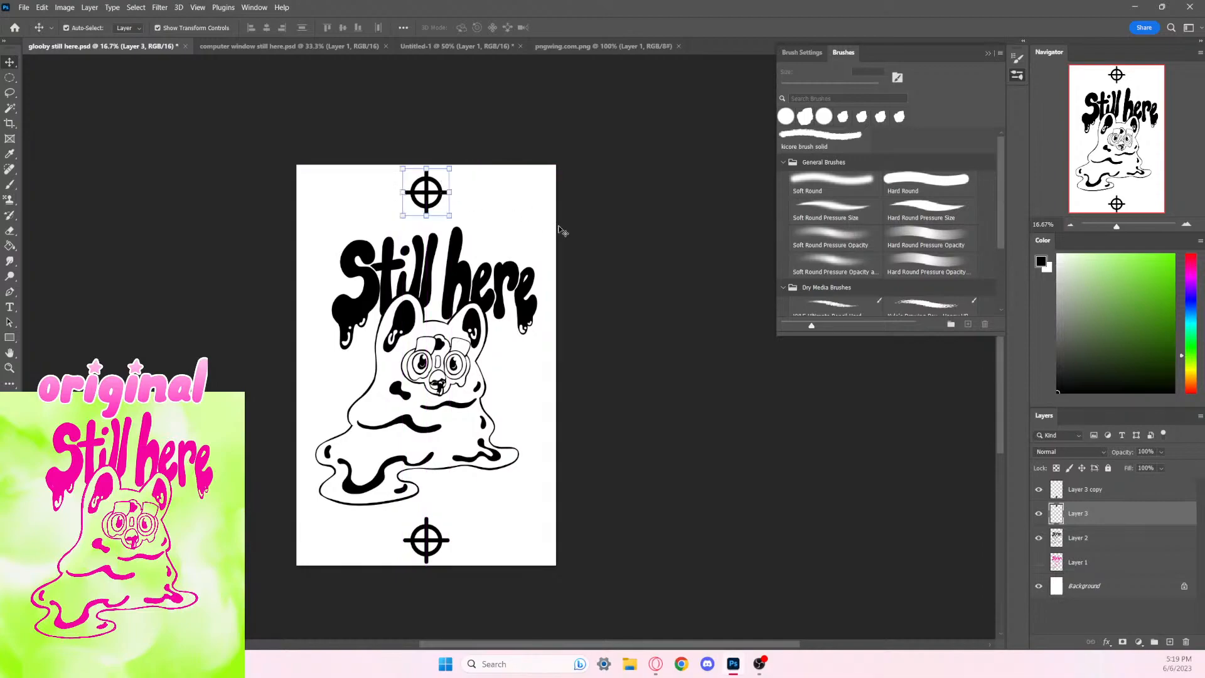
pyautogui.click(449, 168)
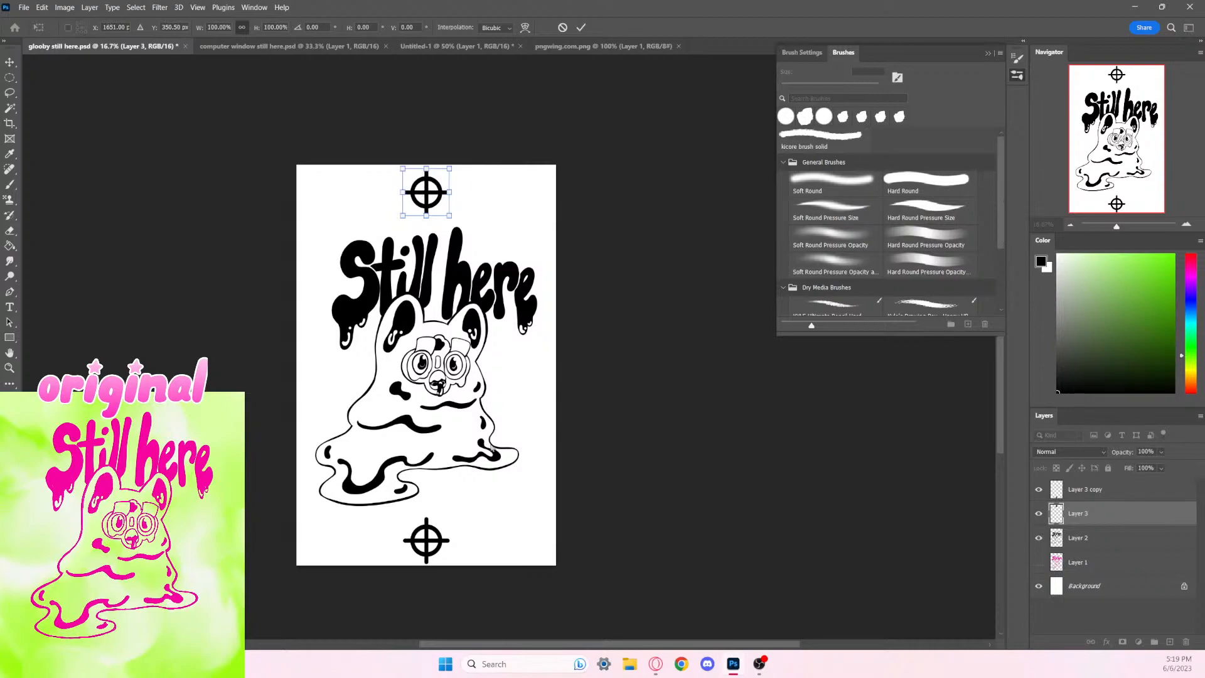
pyautogui.press('Return')
# Step: Delete the lower registration mark and scale the upper one on Layer 3 to 91.44%
pyautogui.click(433, 536)
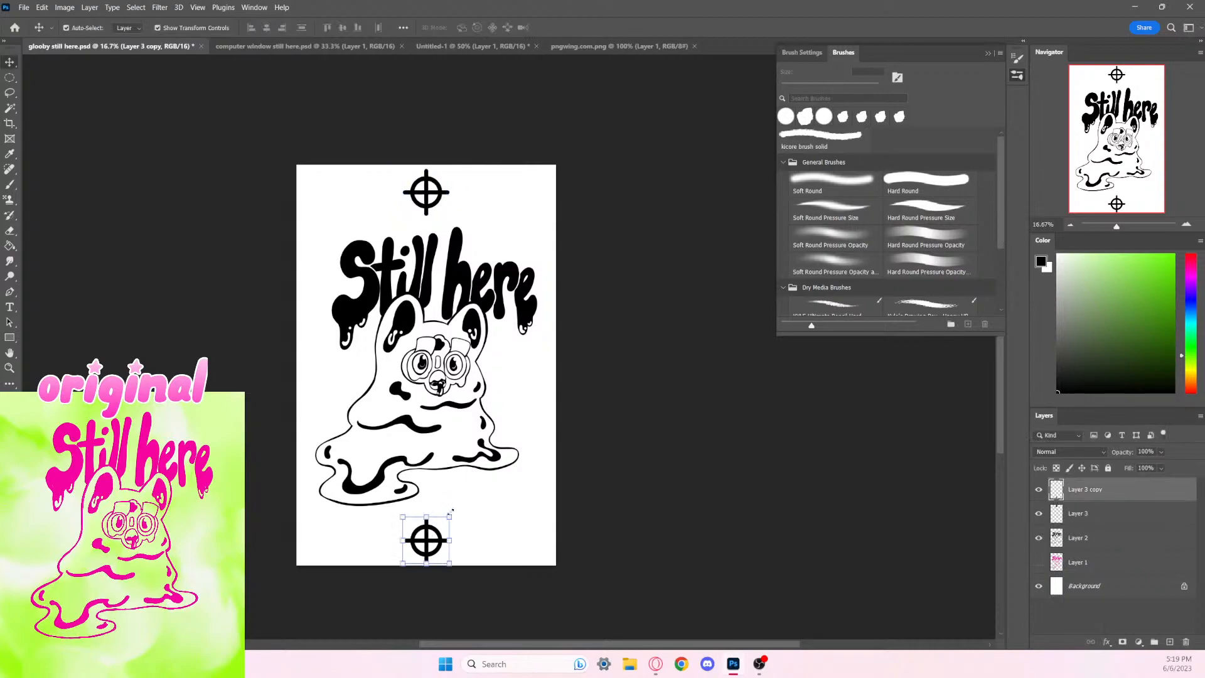
pyautogui.press('Delete')
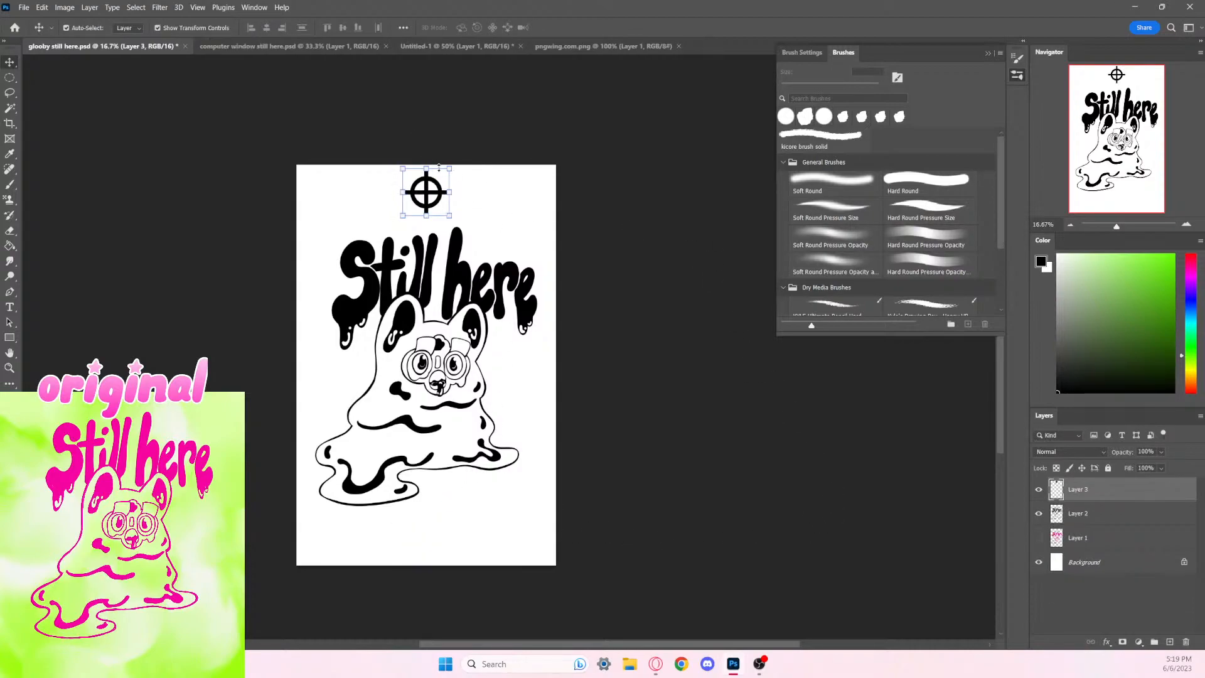
pyautogui.moveTo(448, 171); pyautogui.dragTo(424, 193)
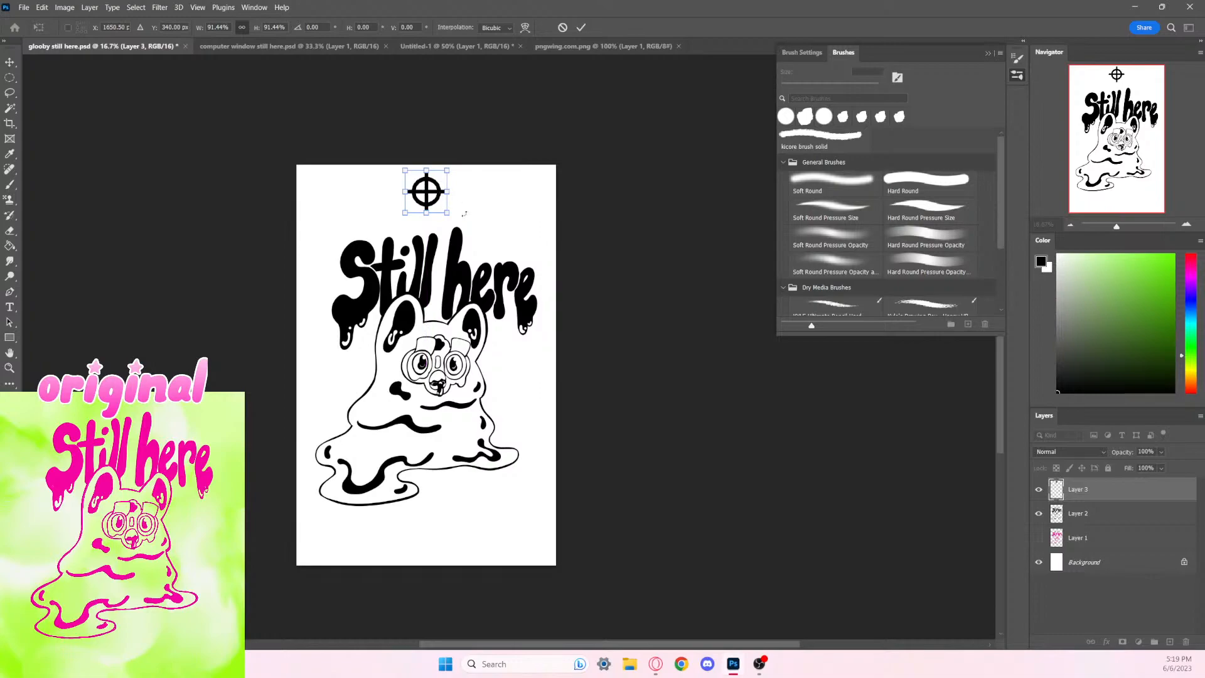
pyautogui.press('Return')
# Step: Duplicate Layer 3 as Layer 3 copy and place the copied registration mark about 377 mm straight down, centred below the creature
pyautogui.rightClick(1089, 490)
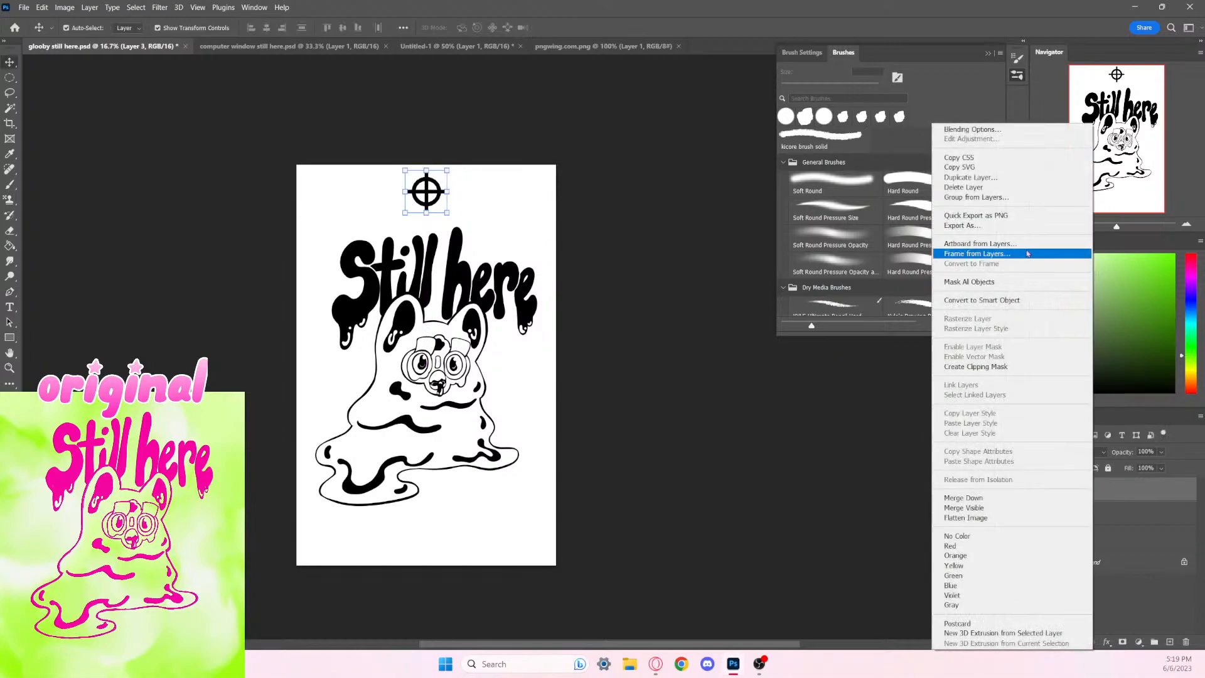
pyautogui.click(979, 179)
pyautogui.click(700, 187)
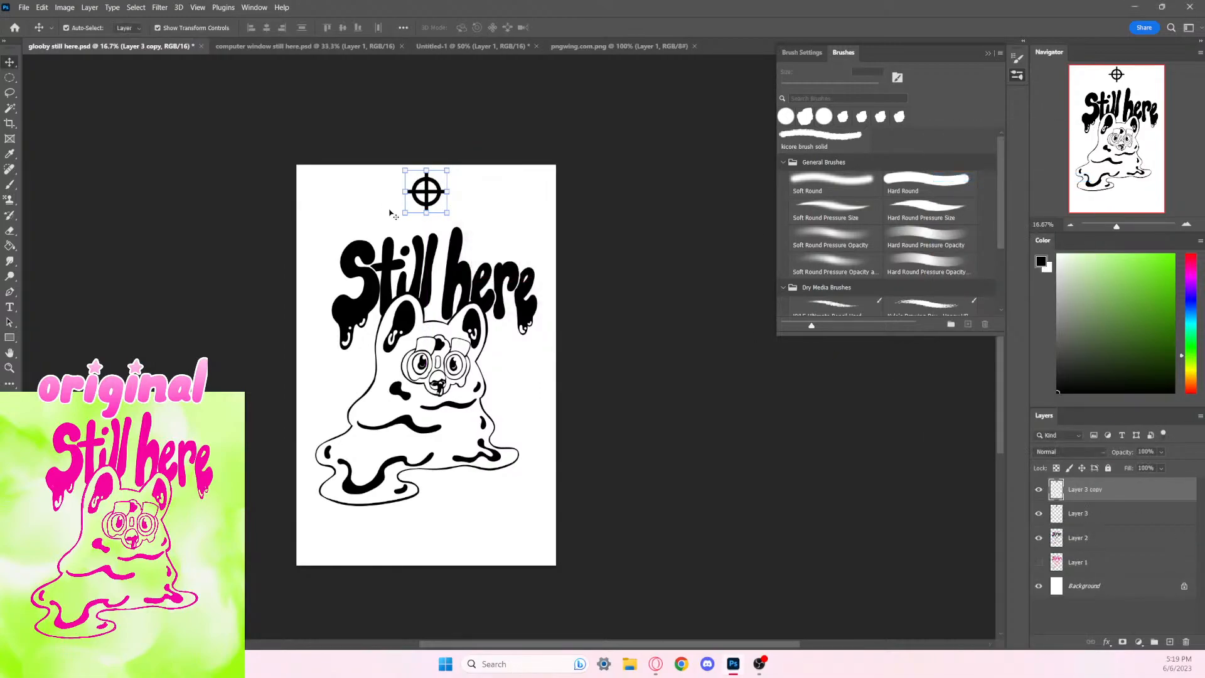
pyautogui.moveTo(433, 195); pyautogui.dragTo(450, 545)
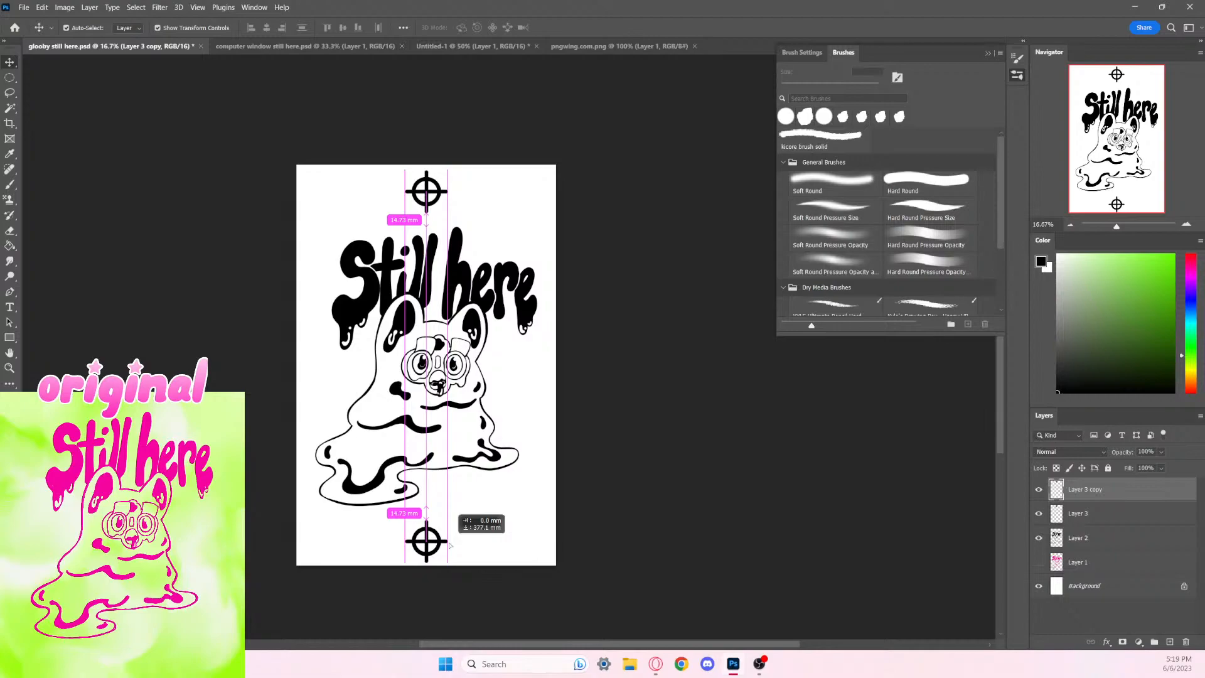
pyautogui.moveTo(450, 543); pyautogui.dragTo(448, 540)
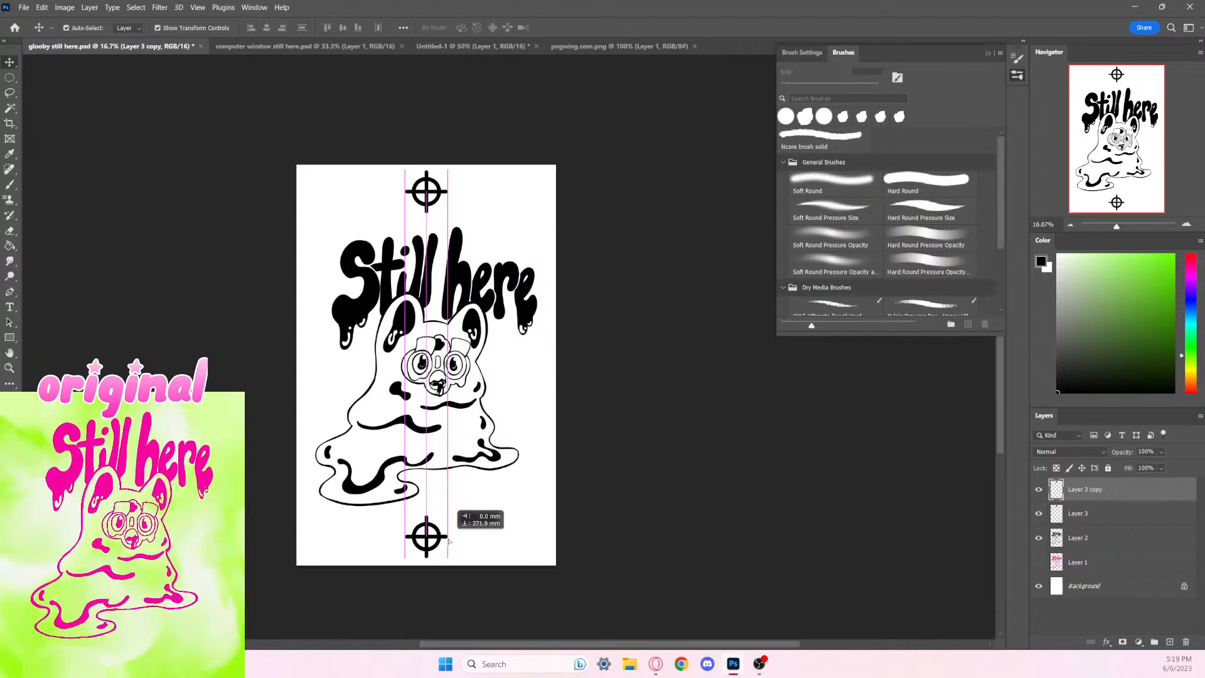
pyautogui.moveTo(449, 541); pyautogui.dragTo(449, 542)
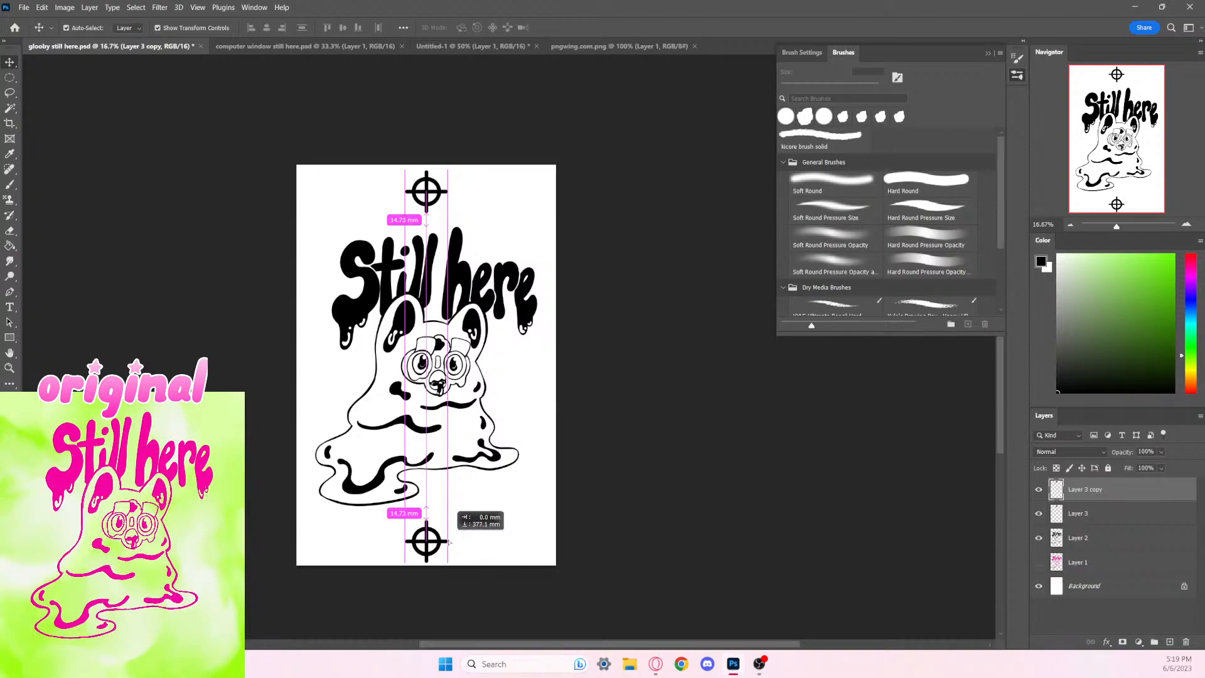
pyautogui.moveTo(450, 542); pyautogui.dragTo(448, 540)
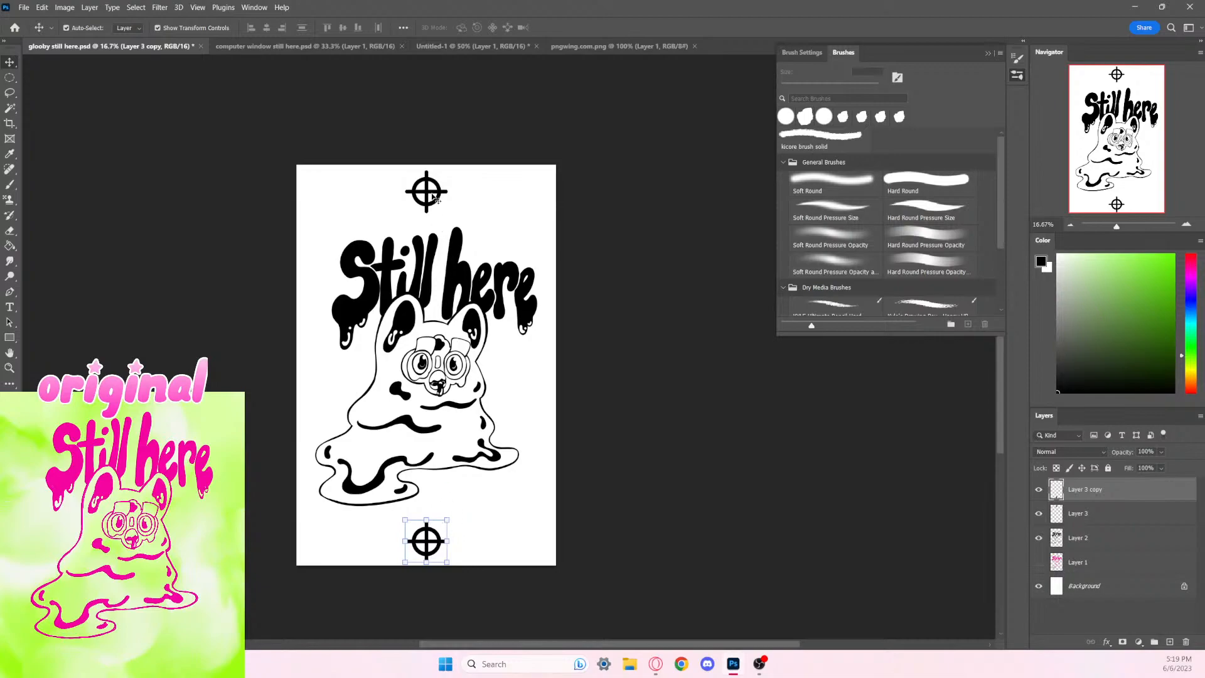
# Step: Move the lower registration mark slightly up from the page's lower edge, keeping it horizontally centred
pyautogui.moveTo(428, 199); pyautogui.dragTo(424, 195)
pyautogui.click(624, 270)
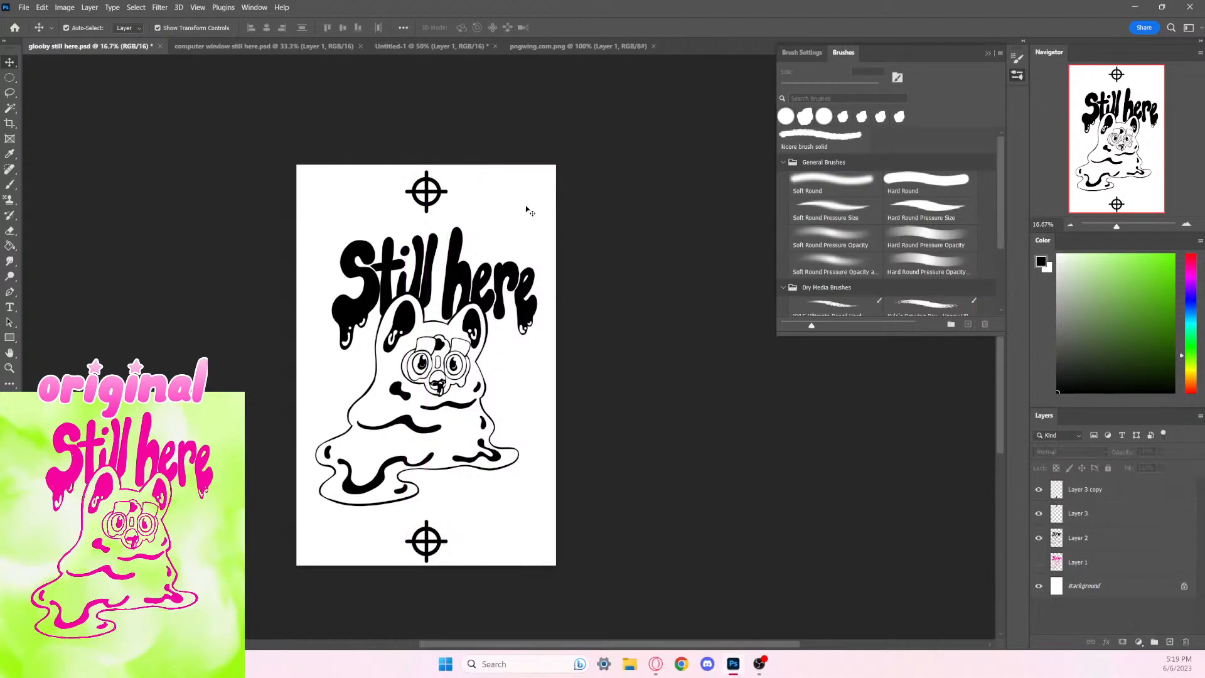
pyautogui.click(429, 548)
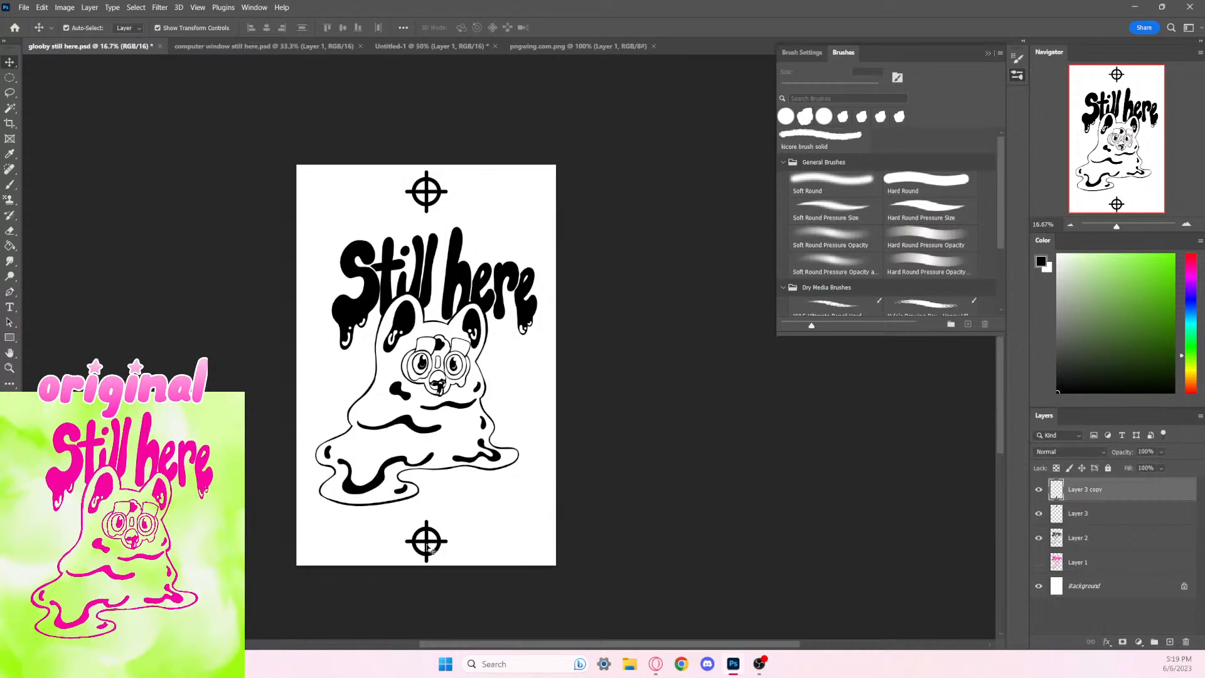
pyautogui.moveTo(430, 548); pyautogui.dragTo(428, 545)
pyautogui.press('Up')
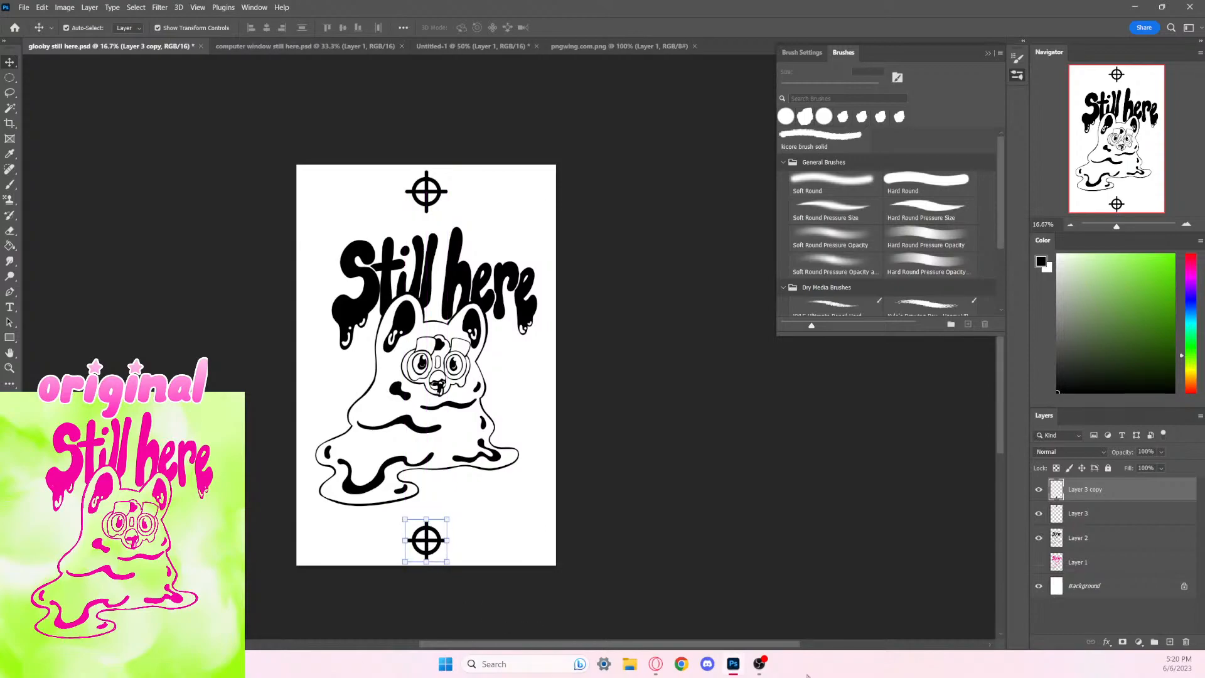
pyautogui.click(789, 493)
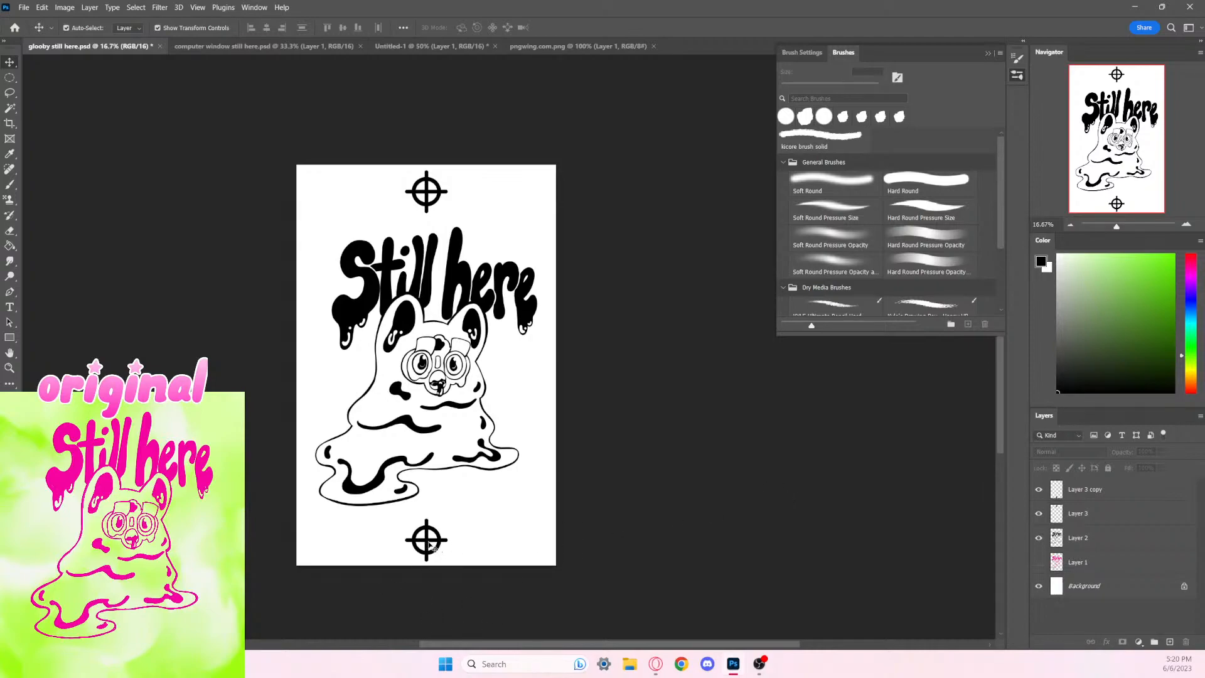
pyautogui.moveTo(426, 542); pyautogui.dragTo(427, 544)
pyautogui.click(553, 578)
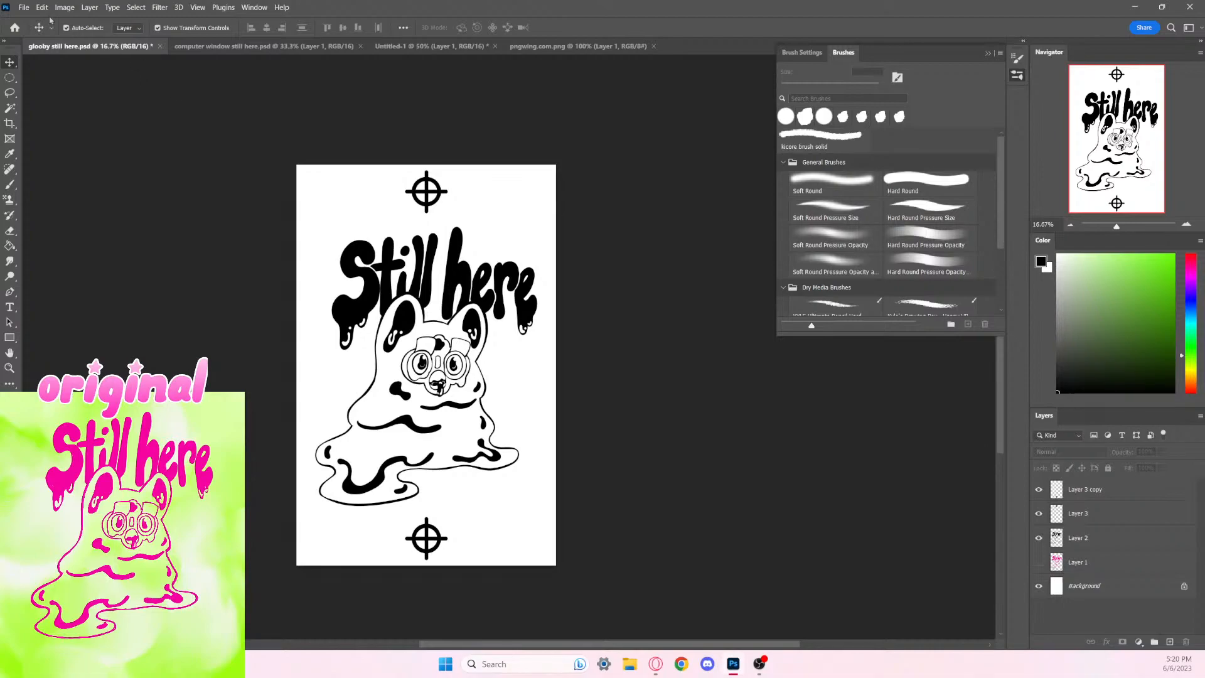
# Step: Save the glooby still here document with its adjusted registration marks
pyautogui.click(23, 8)
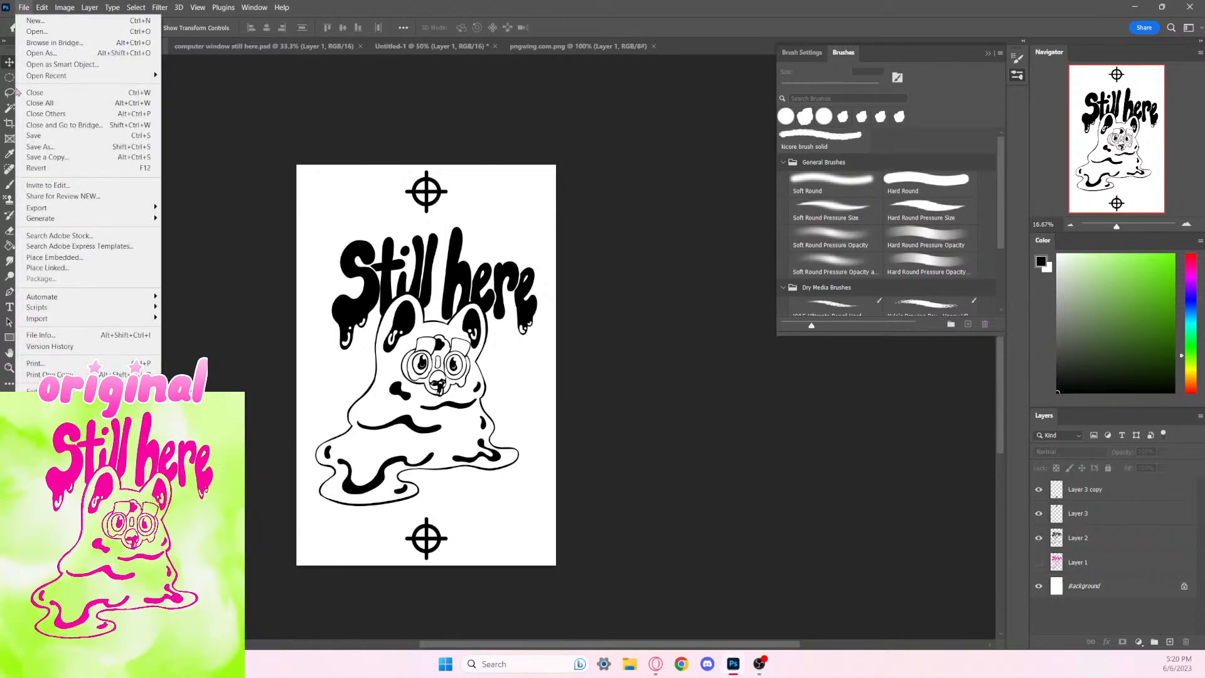
pyautogui.click(38, 135)
pyautogui.click(24, 8)
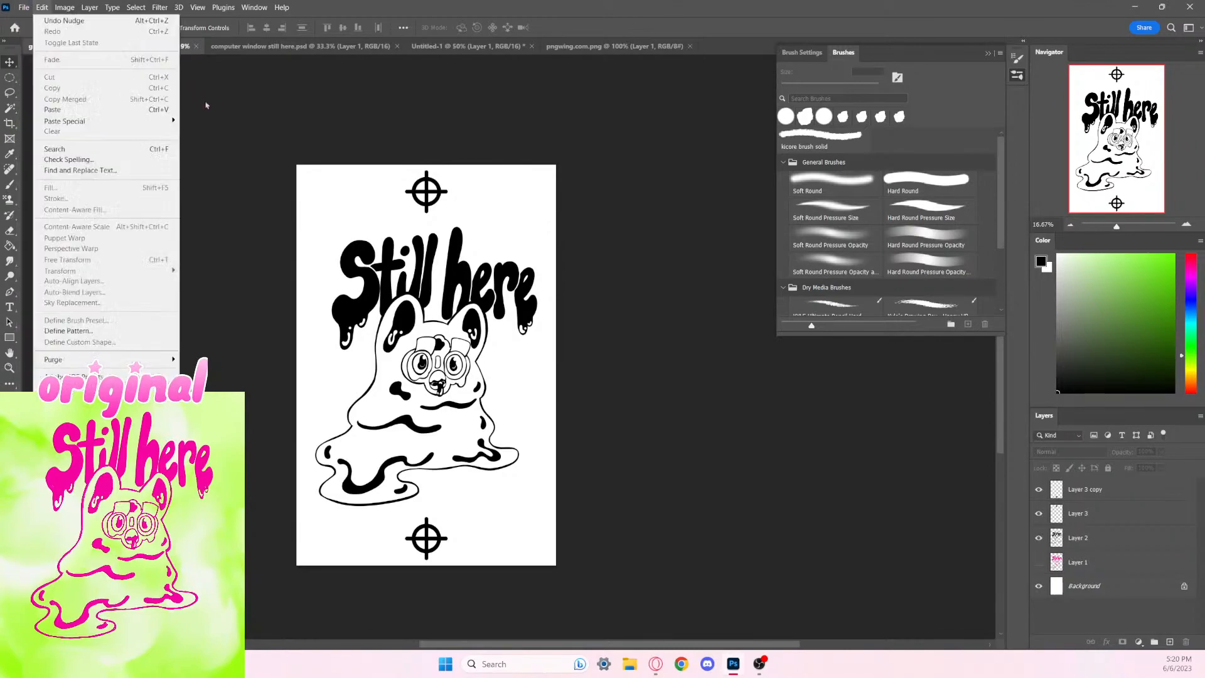
pyautogui.click(186, 115)
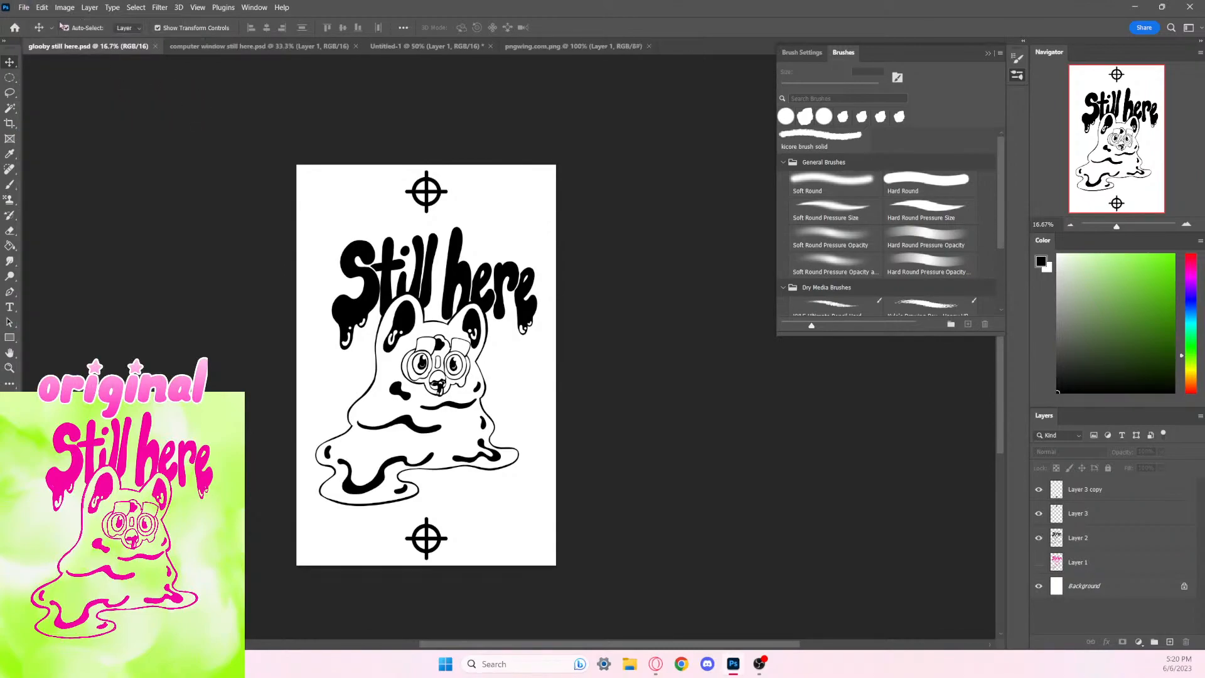
# Step: Start saving a copy of the document and browse to the Desktop folder
pyautogui.click(24, 9)
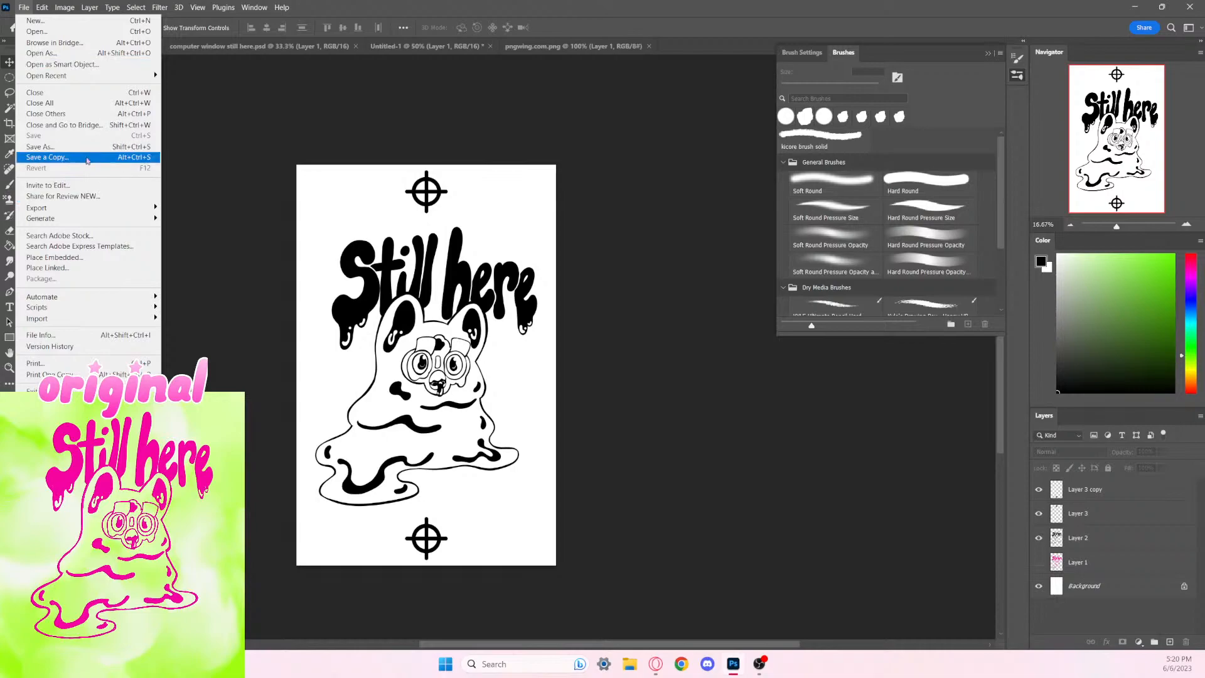
pyautogui.click(84, 158)
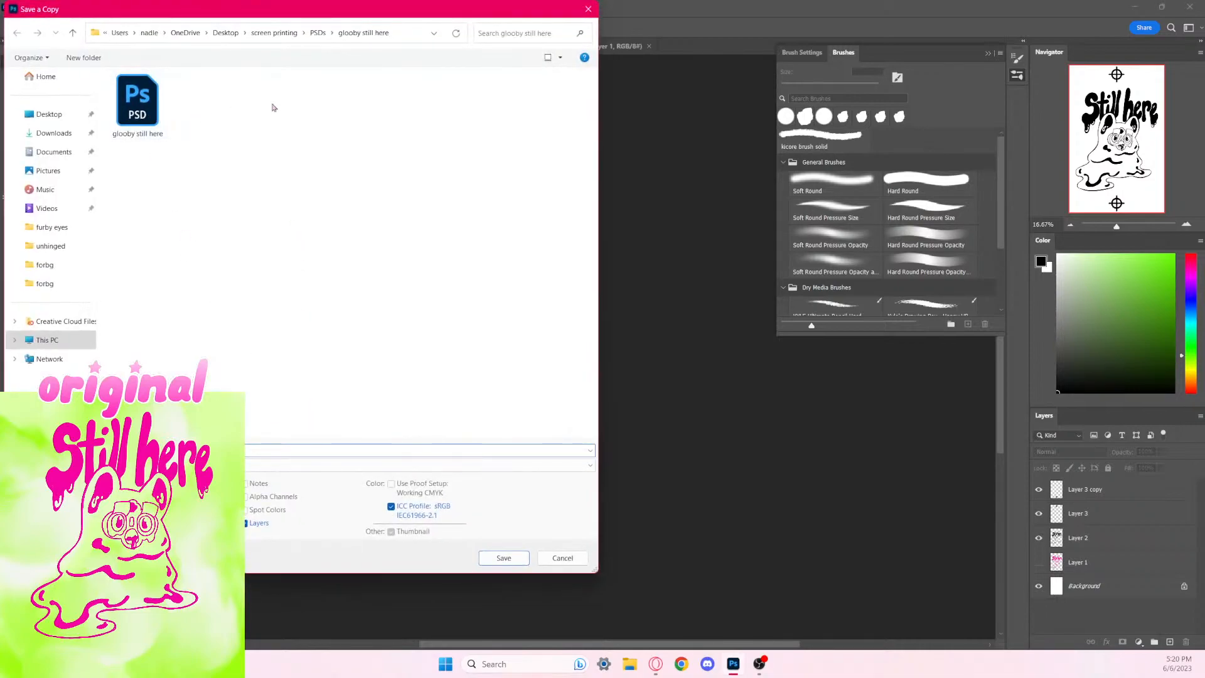
pyautogui.click(316, 34)
pyautogui.click(311, 33)
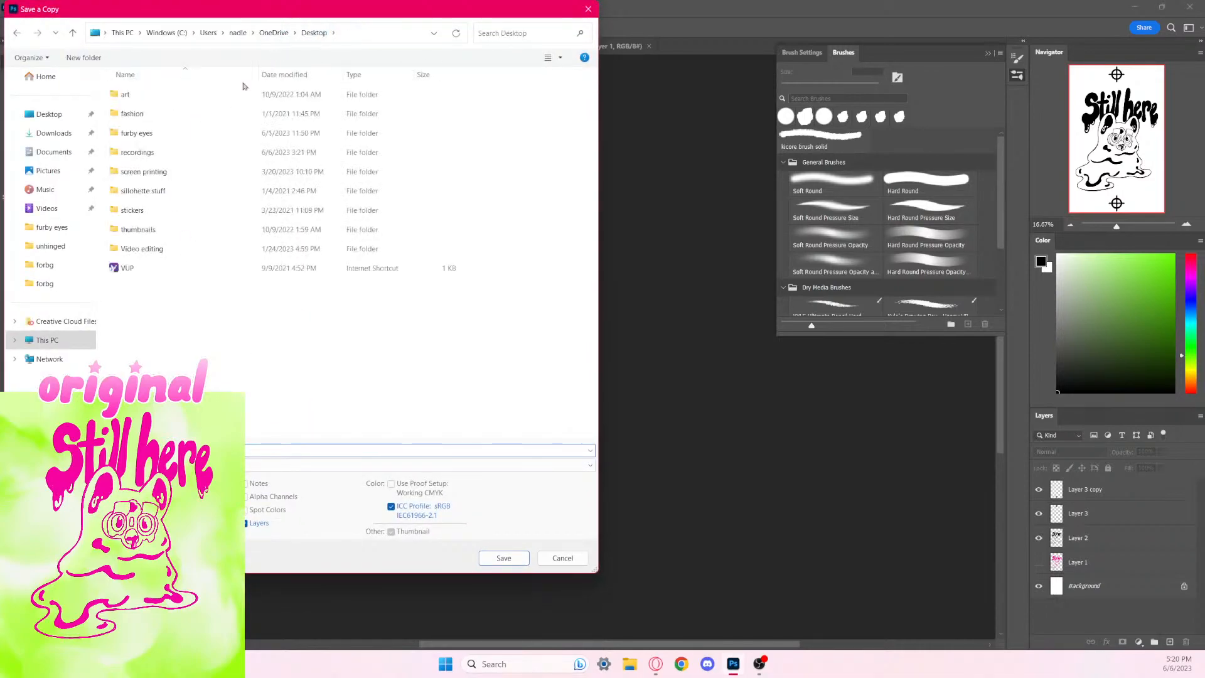
# Step: Delete the VUP internet shortcut from the Desktop folder
pyautogui.rightClick(150, 274)
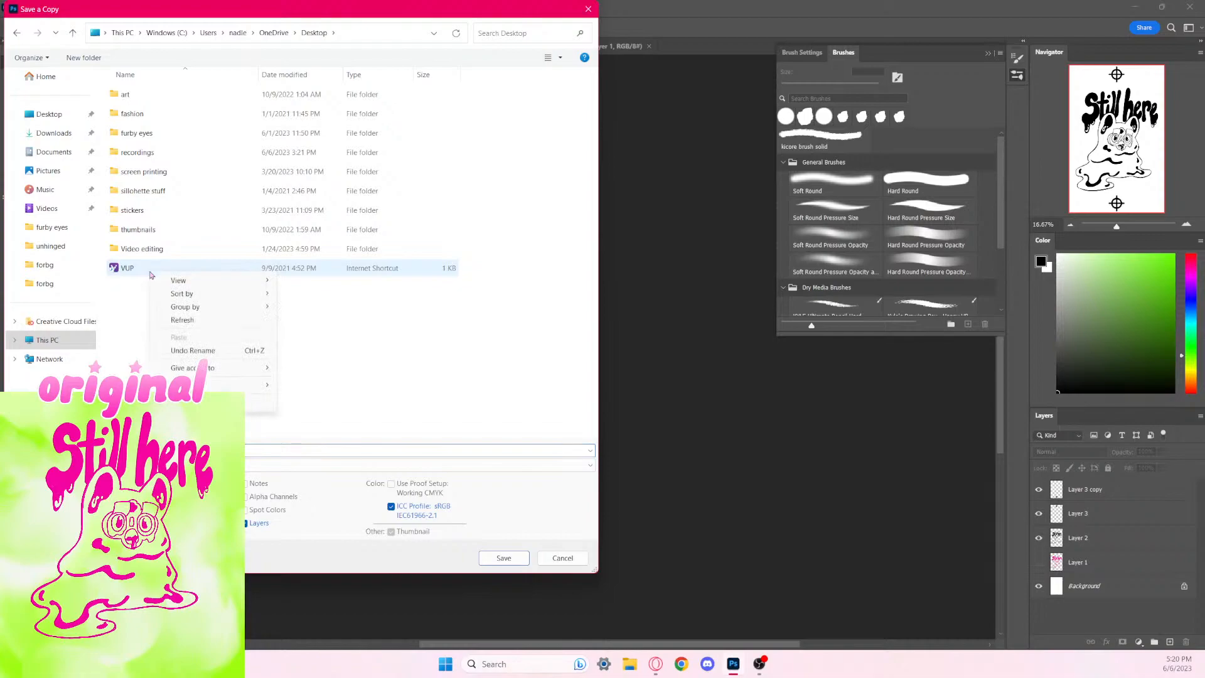
pyautogui.moveTo(179, 280)
pyautogui.moveTo(192, 371)
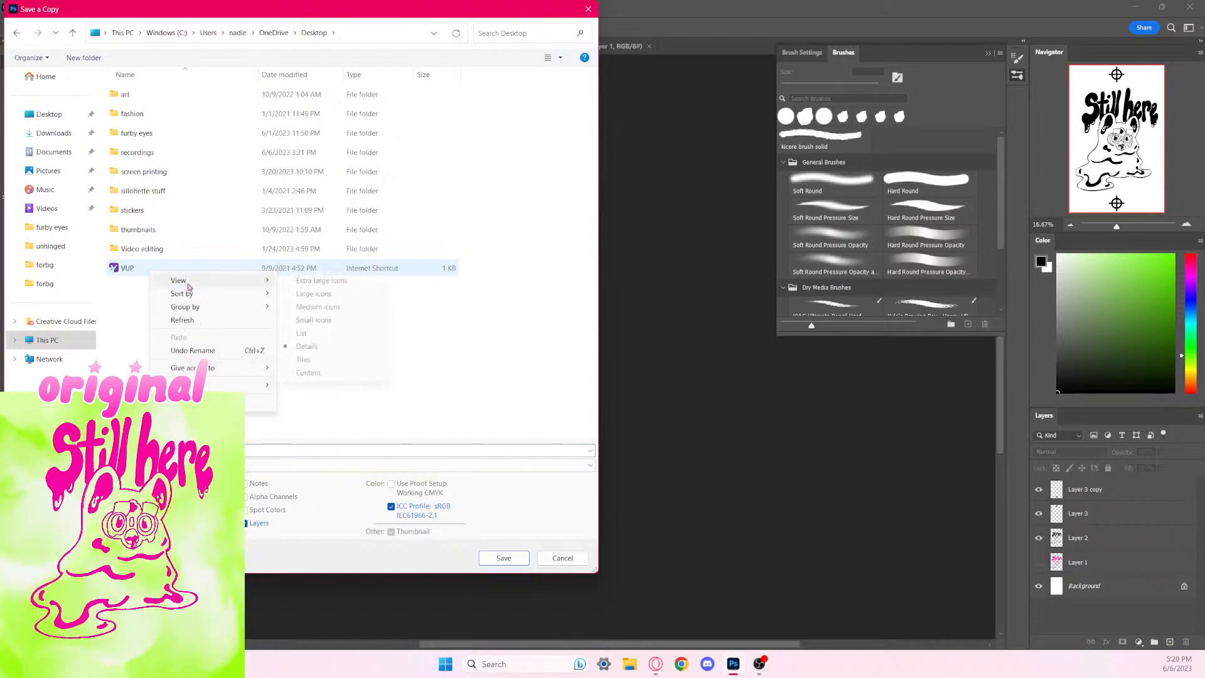
pyautogui.click(134, 273)
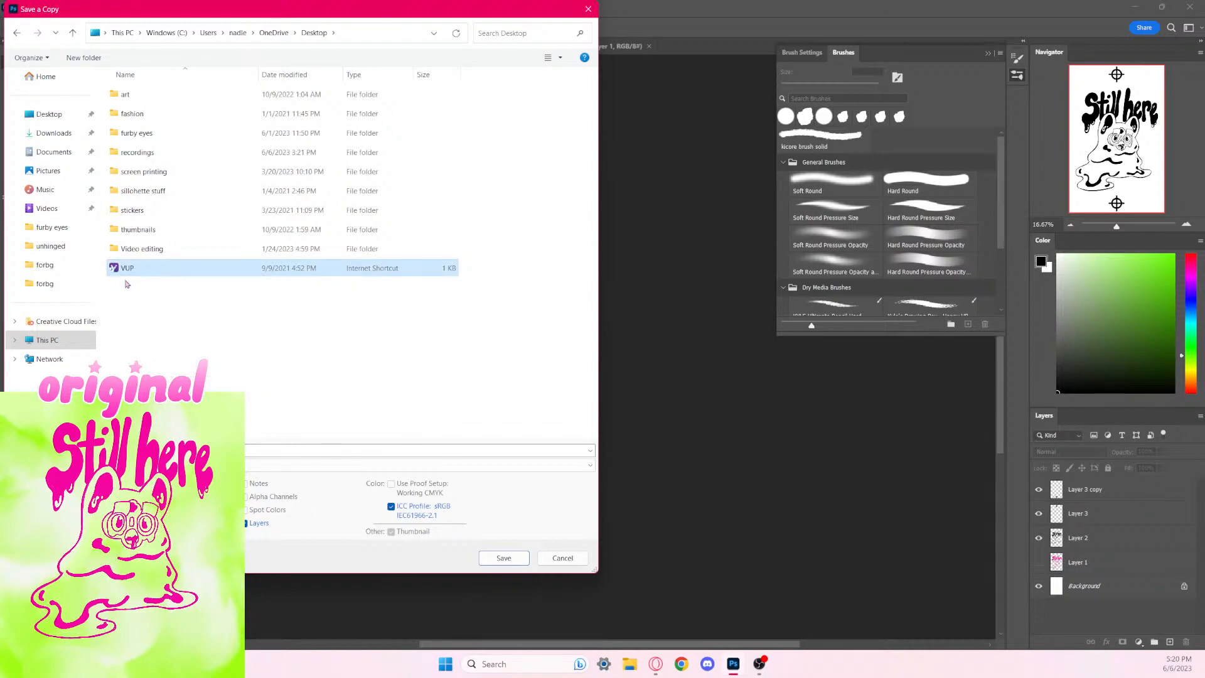
pyautogui.press('Delete')
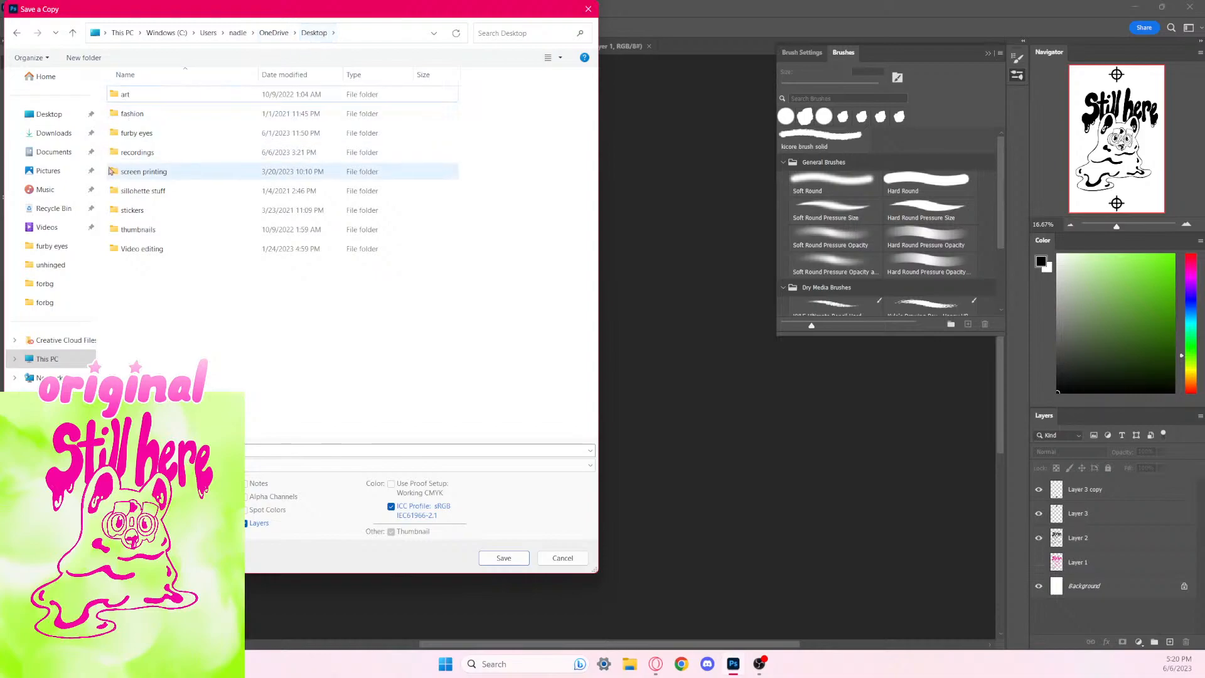
# Step: Create a folder named "glooby still here" inside the PNGs folder of the screen printing folder
pyautogui.doubleClick(147, 179)
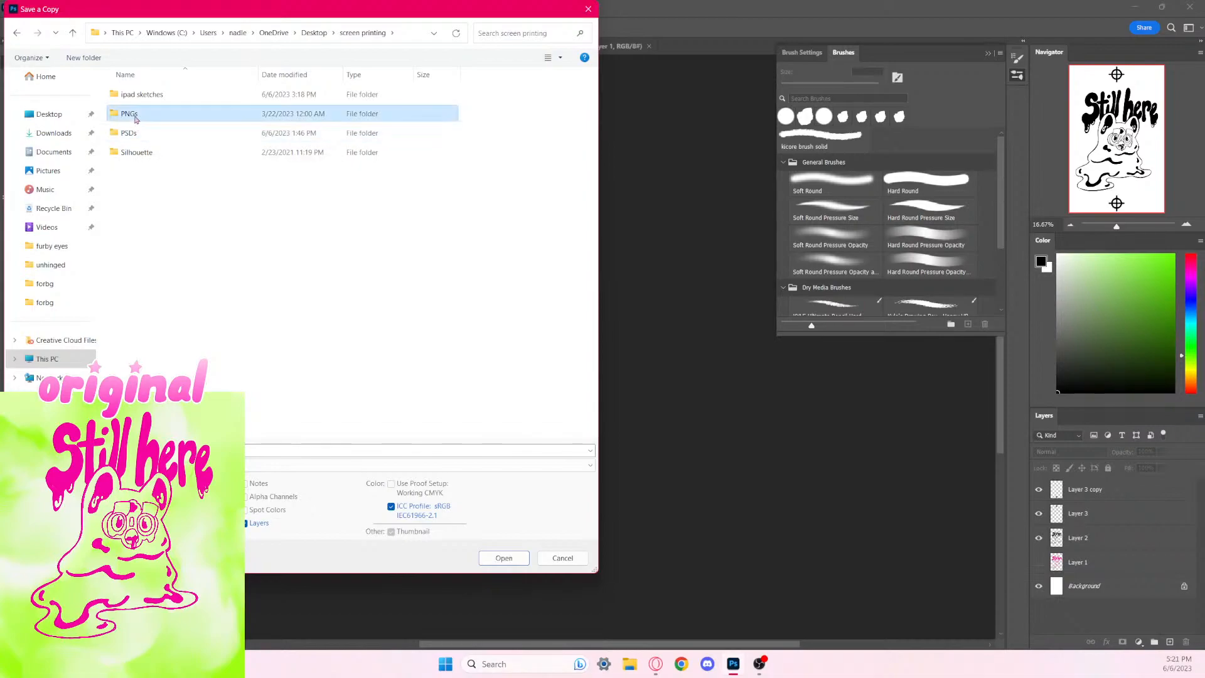
pyautogui.doubleClick(134, 117)
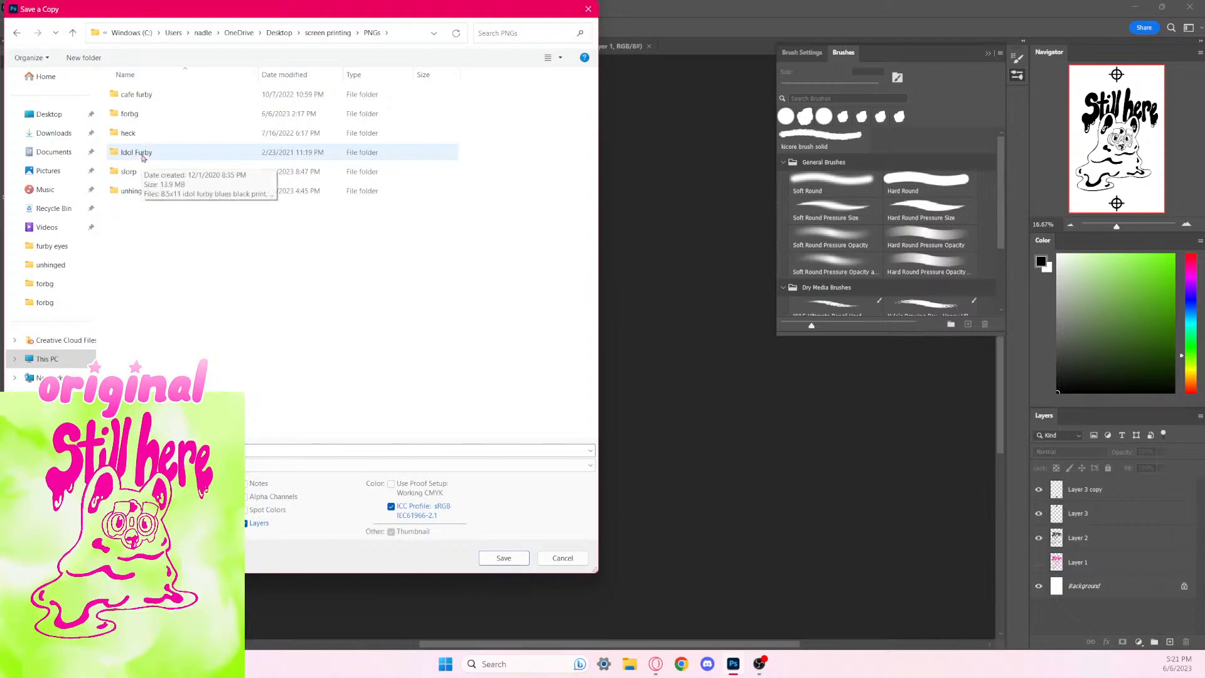
pyautogui.rightClick(138, 232)
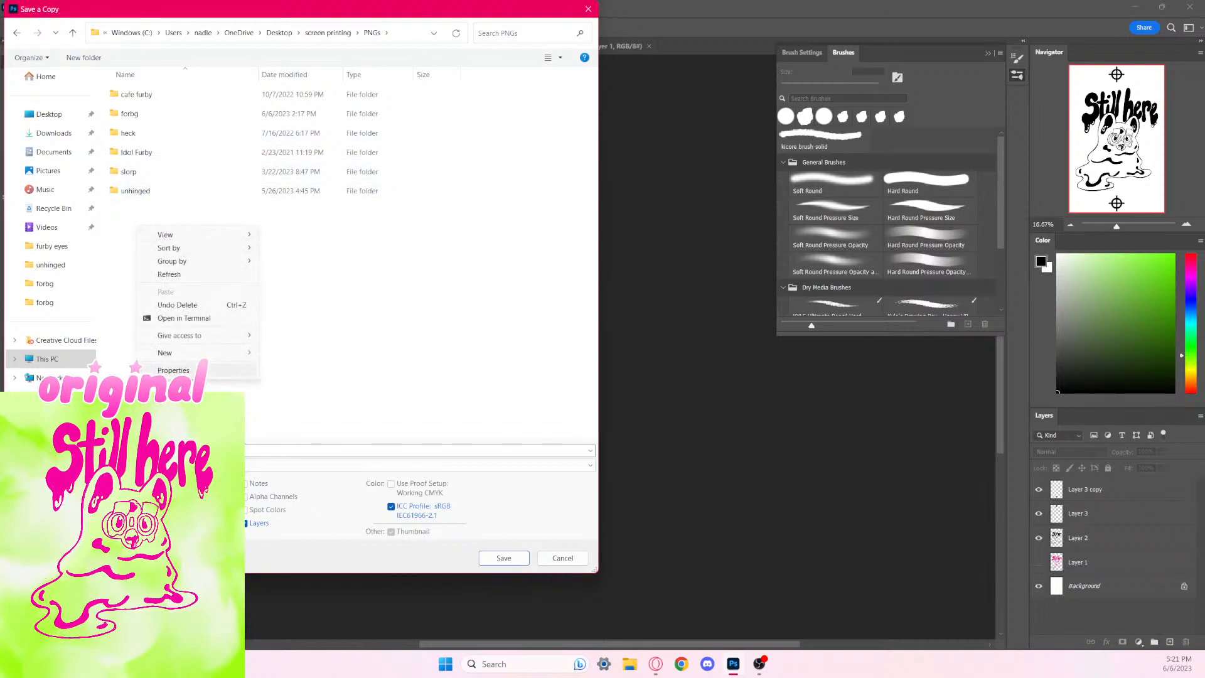
pyautogui.moveTo(181, 355)
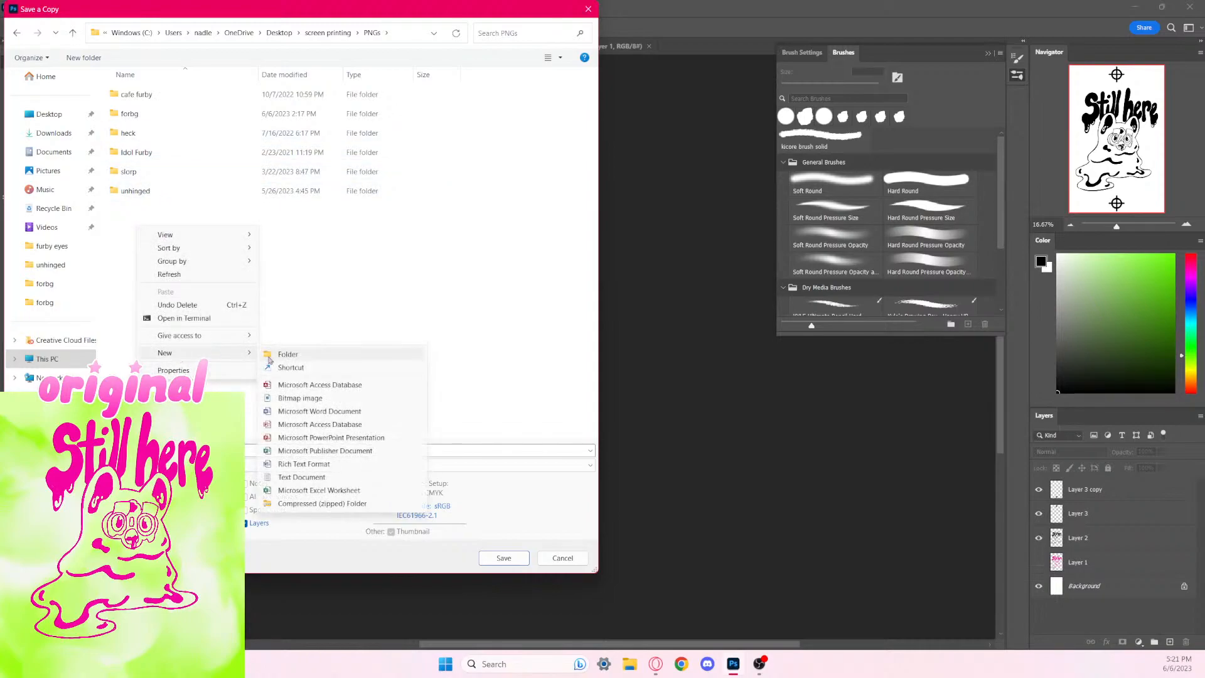
pyautogui.click(298, 355)
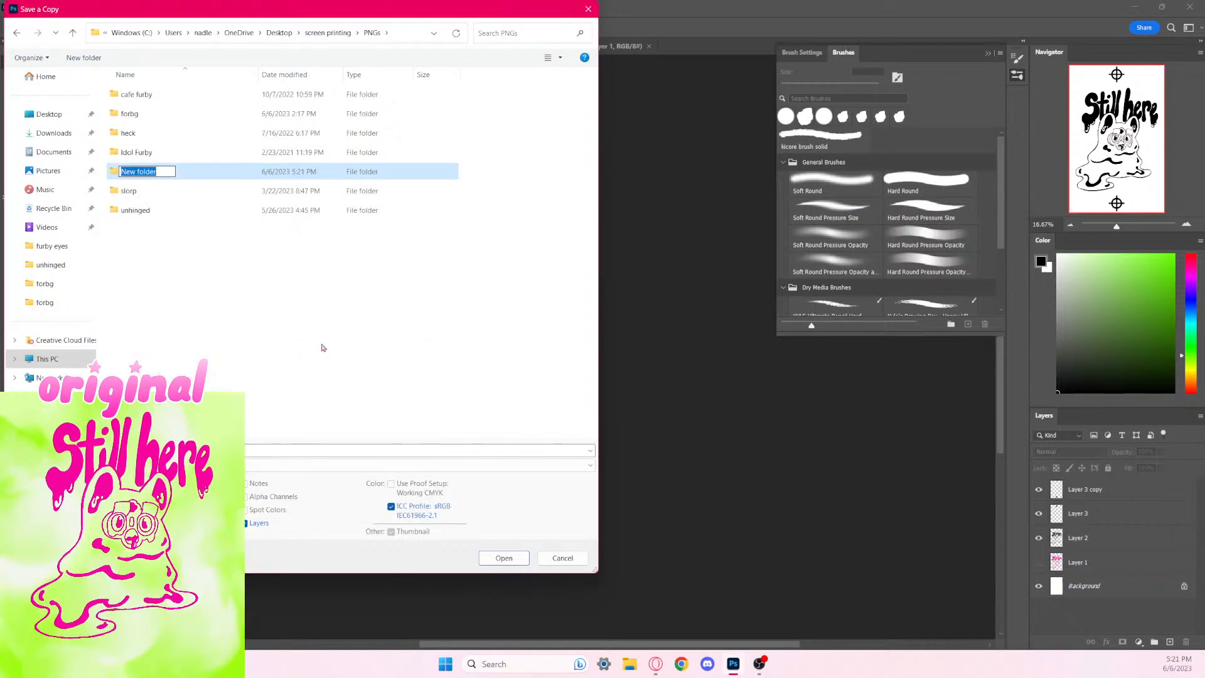
pyautogui.write('glooby still here')
pyautogui.press('Return')
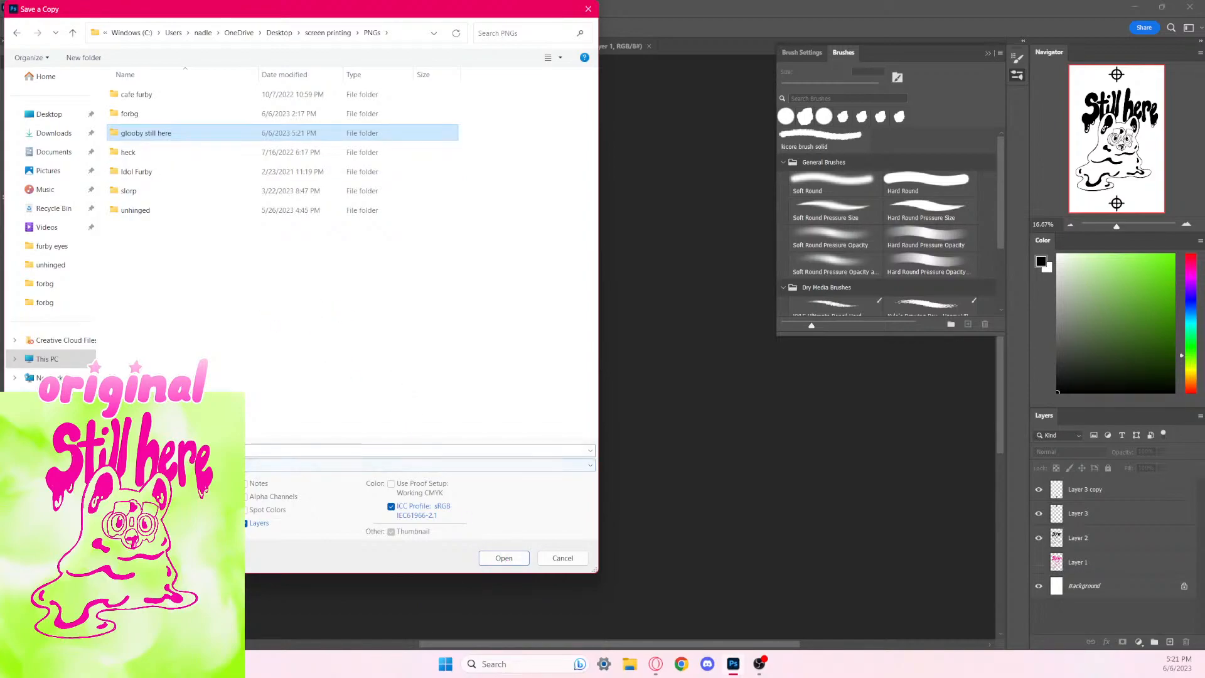
# Step: Save the copy as a PNG in the new glooby still here folder, using Large file size (Fastest saving)
pyautogui.click(157, 451)
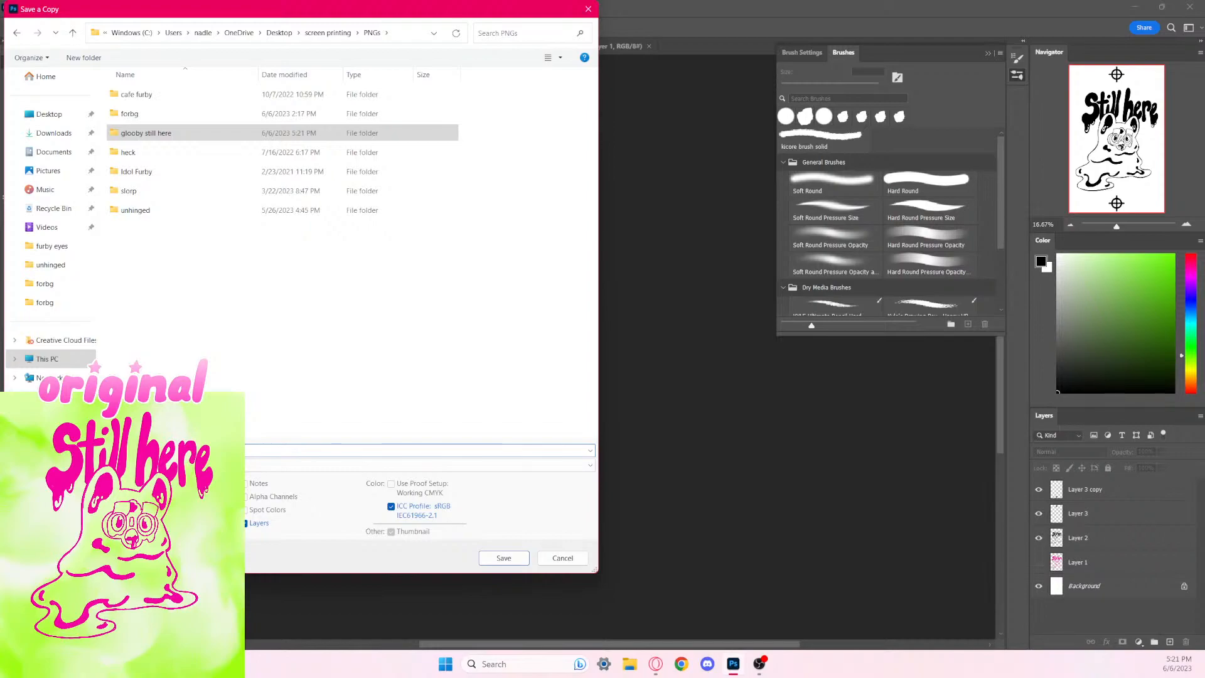
pyautogui.press('BackSpace')
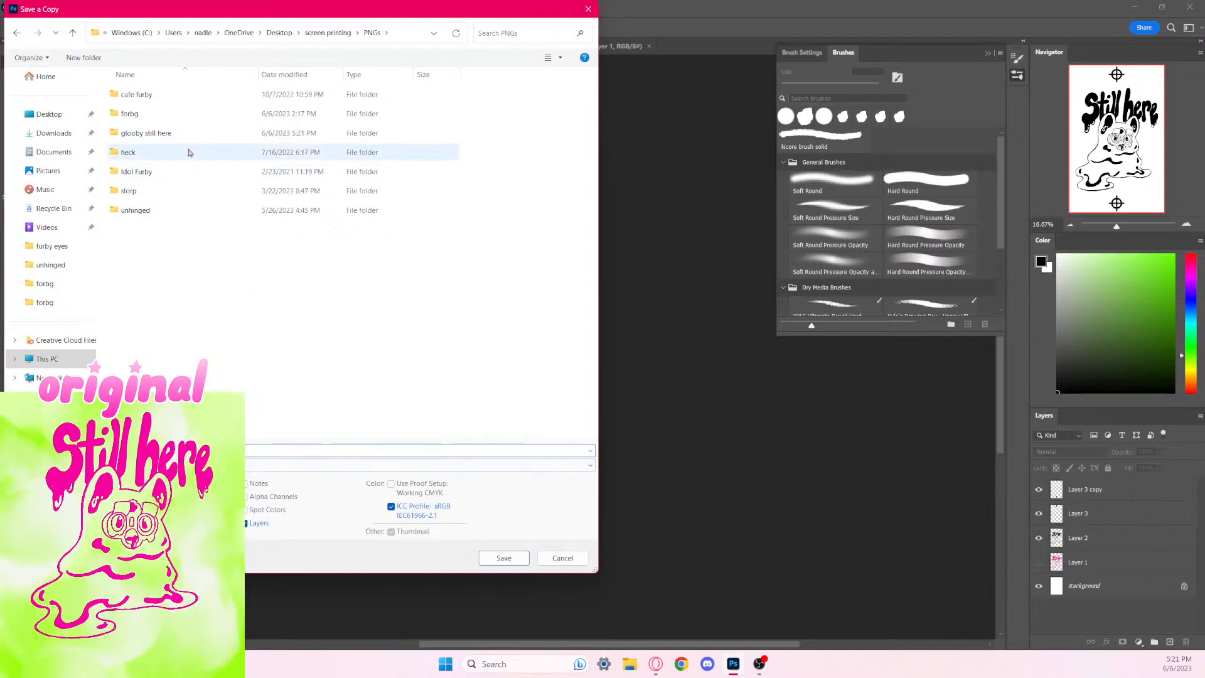
pyautogui.doubleClick(167, 133)
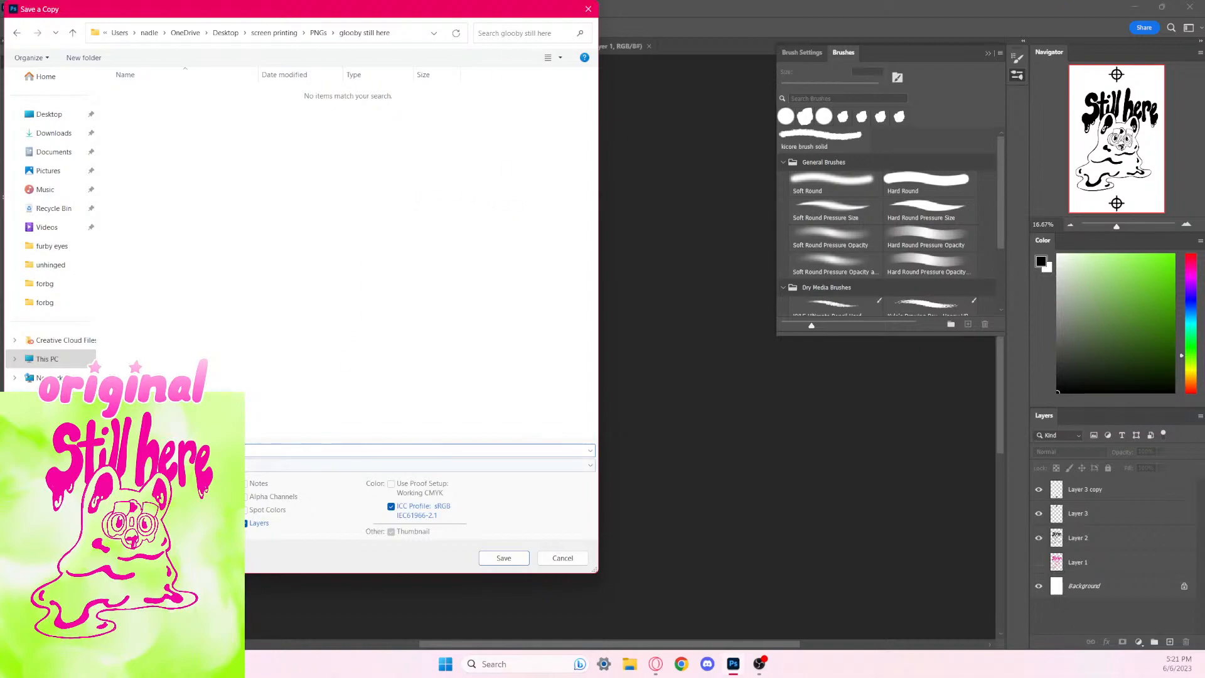
pyautogui.click(402, 464)
pyautogui.click(394, 580)
pyautogui.click(500, 560)
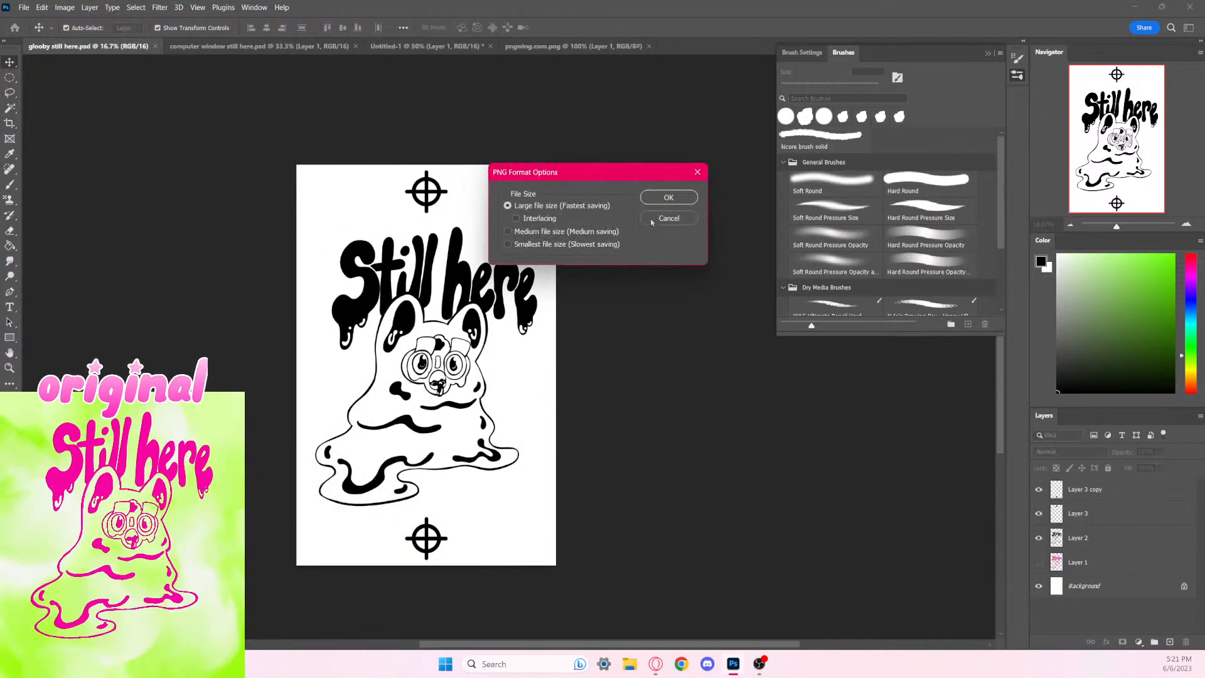
pyautogui.click(658, 199)
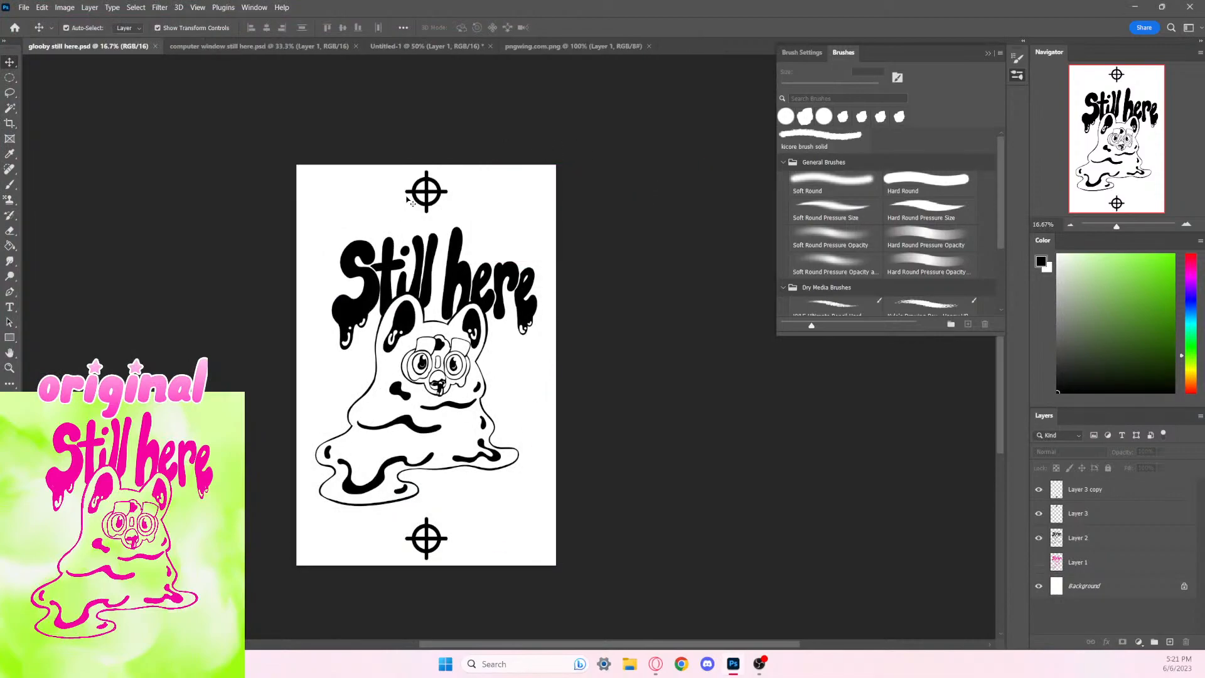